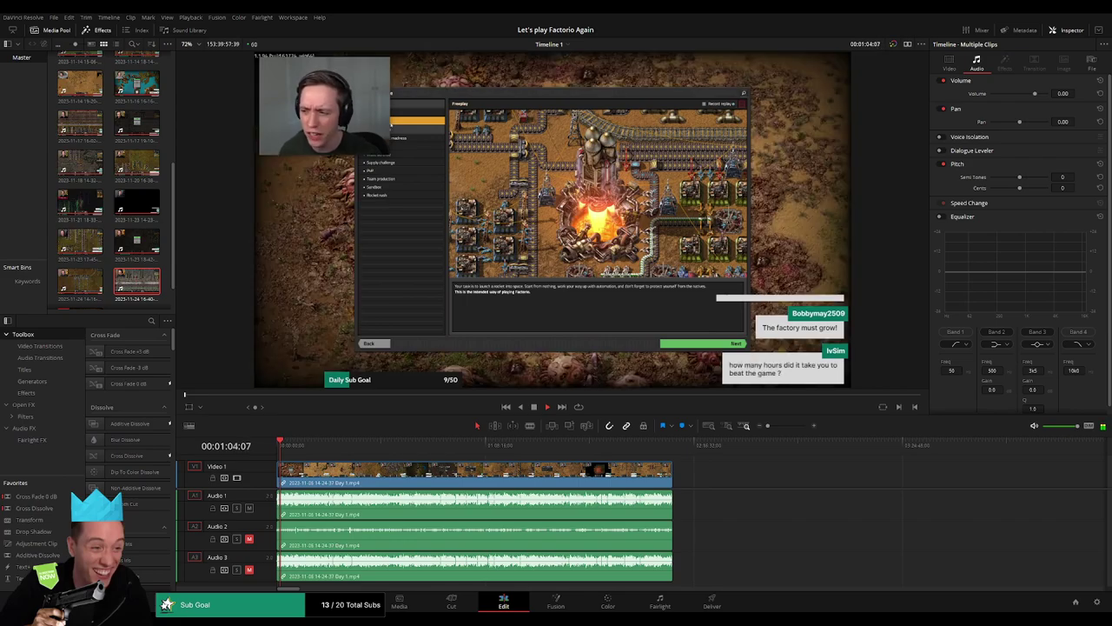
# Zoom in on the timeline and scrub from 00:01:38 toward the 00:52:00 scene
pyautogui.moveTo(767, 425)
pyautogui.mouseDown()
pyautogui.moveTo(779, 425)
pyautogui.moveTo(767, 425)
pyautogui.mouseUp()
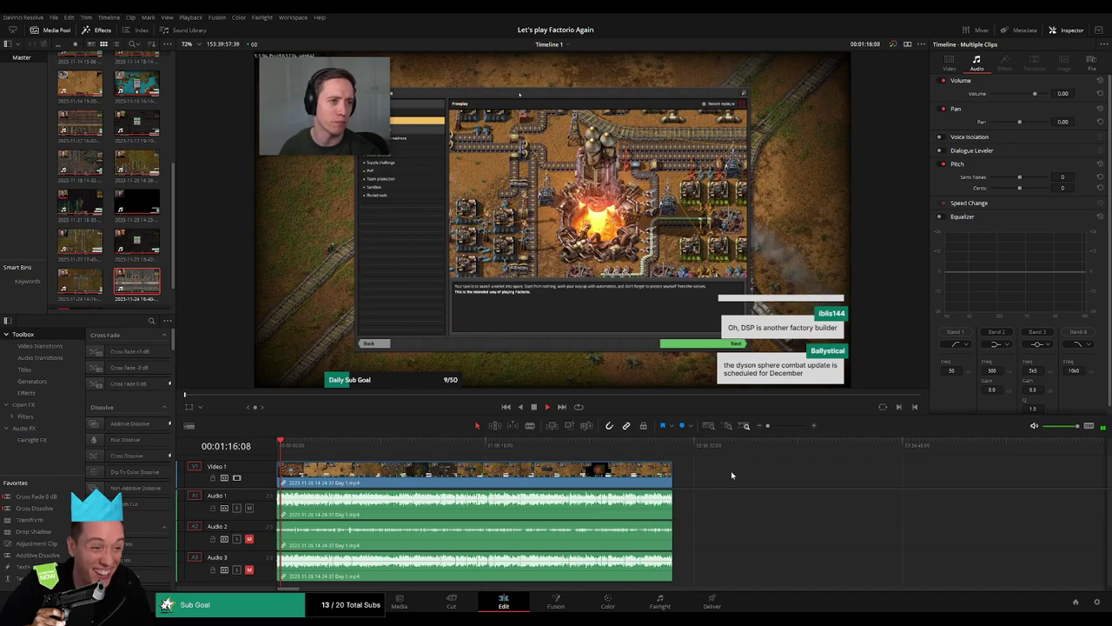
pyautogui.scroll(3, 724, 472)
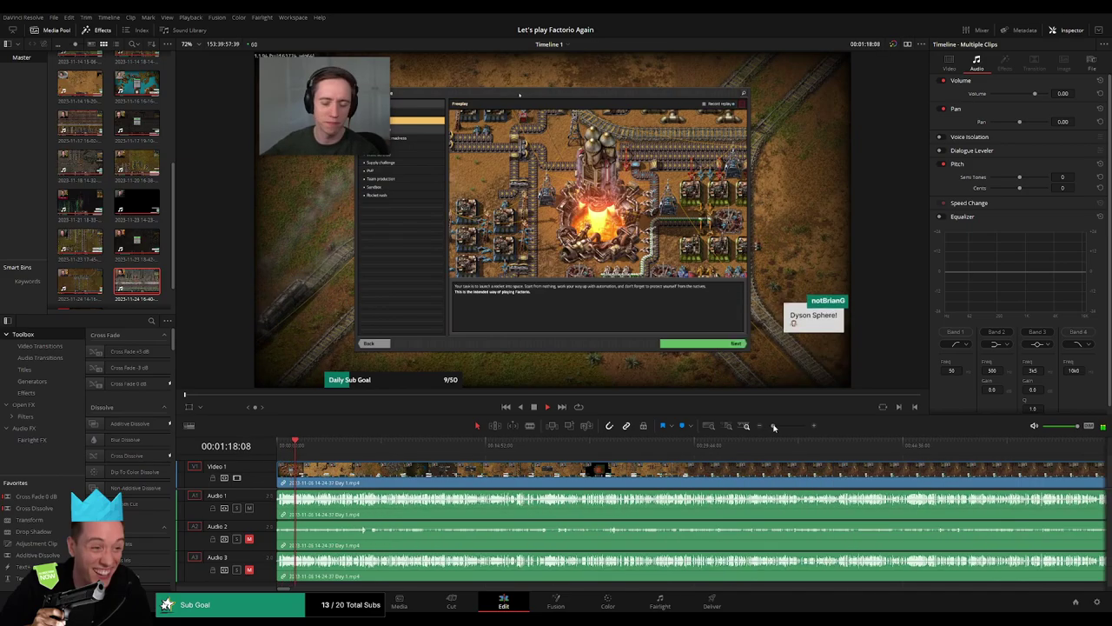
pyautogui.click(300, 446)
pyautogui.moveTo(300, 446); pyautogui.dragTo(586, 457)
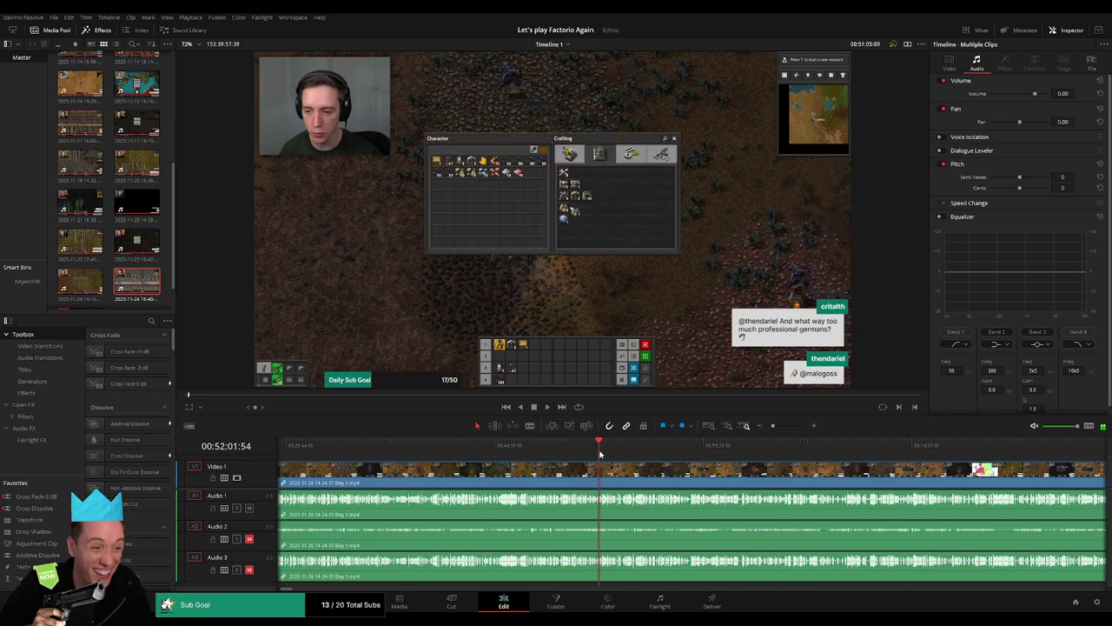
# Zoom in and preview the scene, settling the playhead at 00:52:15:00
pyautogui.moveTo(586, 457); pyautogui.dragTo(599, 446)
pyautogui.press('space')
pyautogui.moveTo(773, 425); pyautogui.dragTo(788, 425)
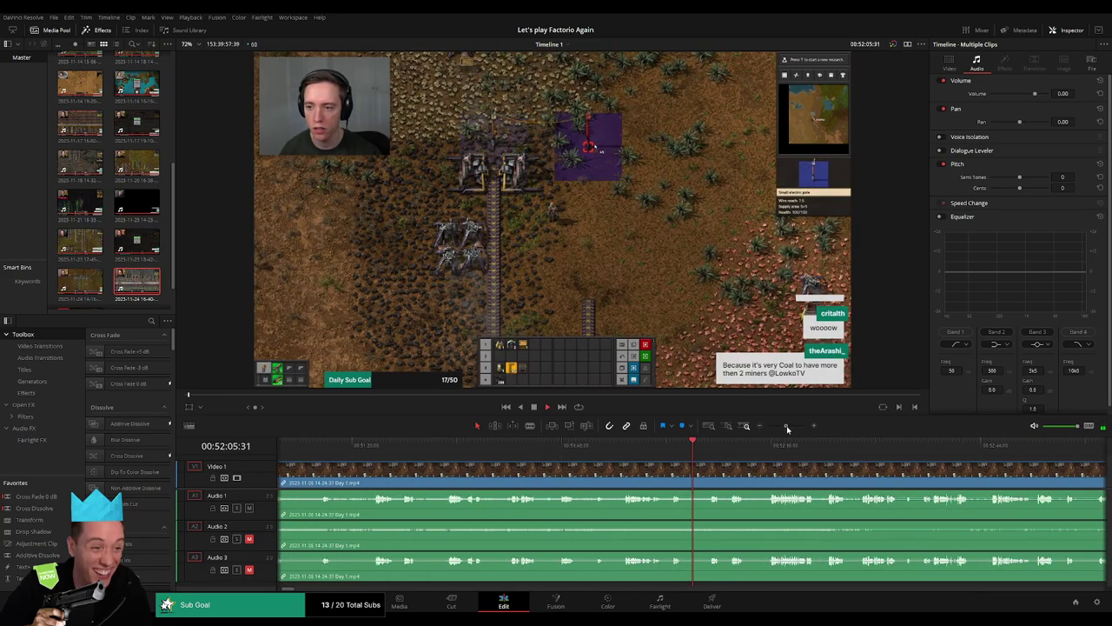
pyautogui.click(553, 444)
pyautogui.press('space')
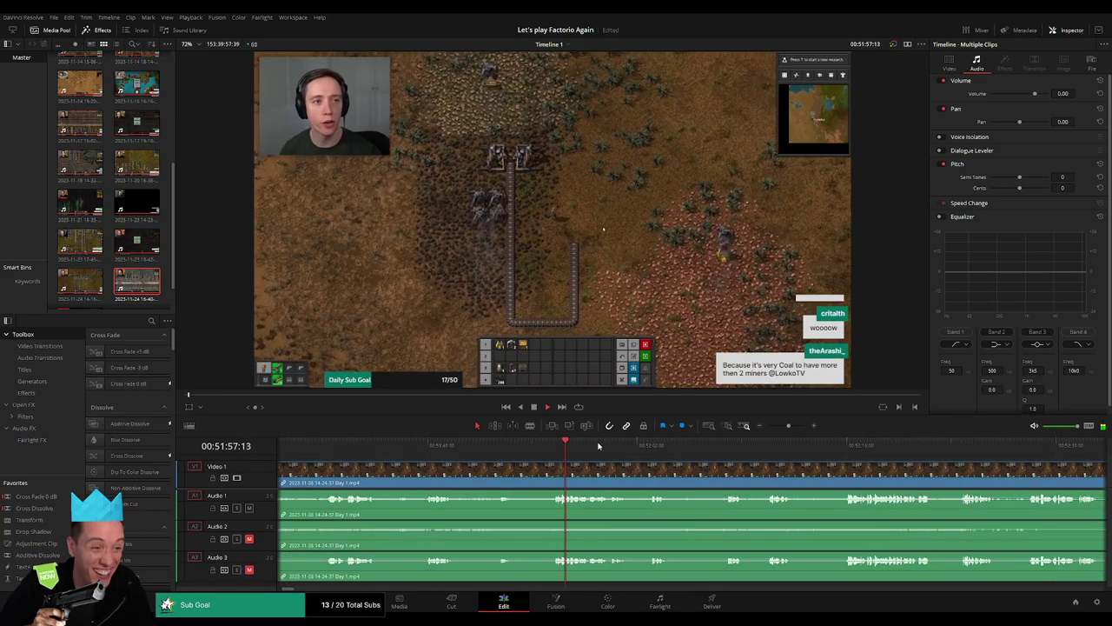
pyautogui.moveTo(566, 444); pyautogui.dragTo(651, 446)
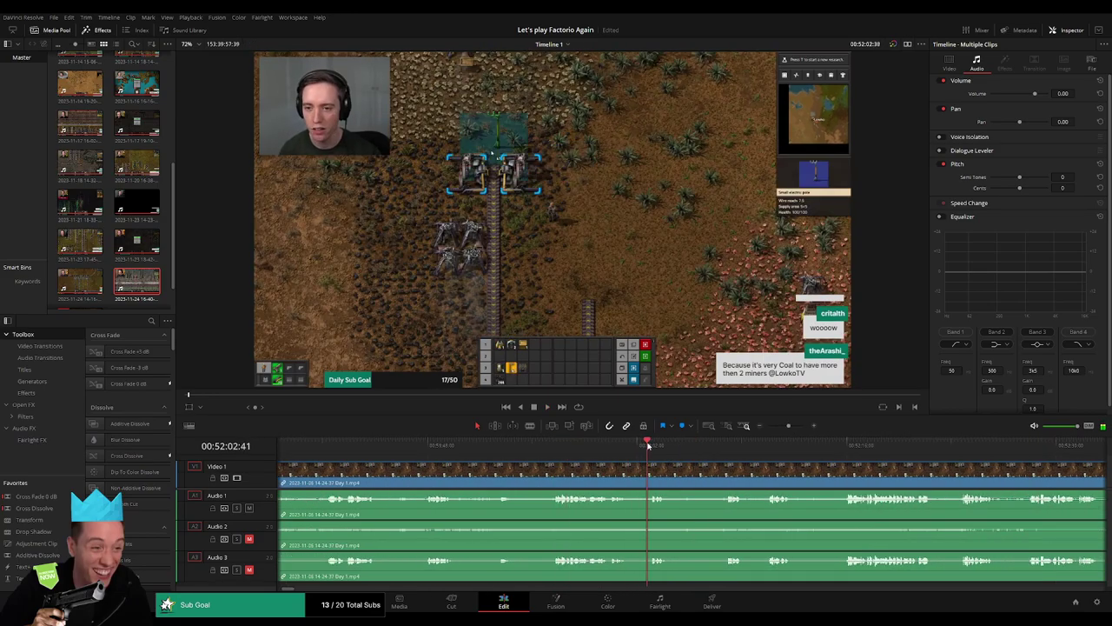
pyautogui.click(719, 444)
pyautogui.moveTo(790, 425); pyautogui.dragTo(793, 426)
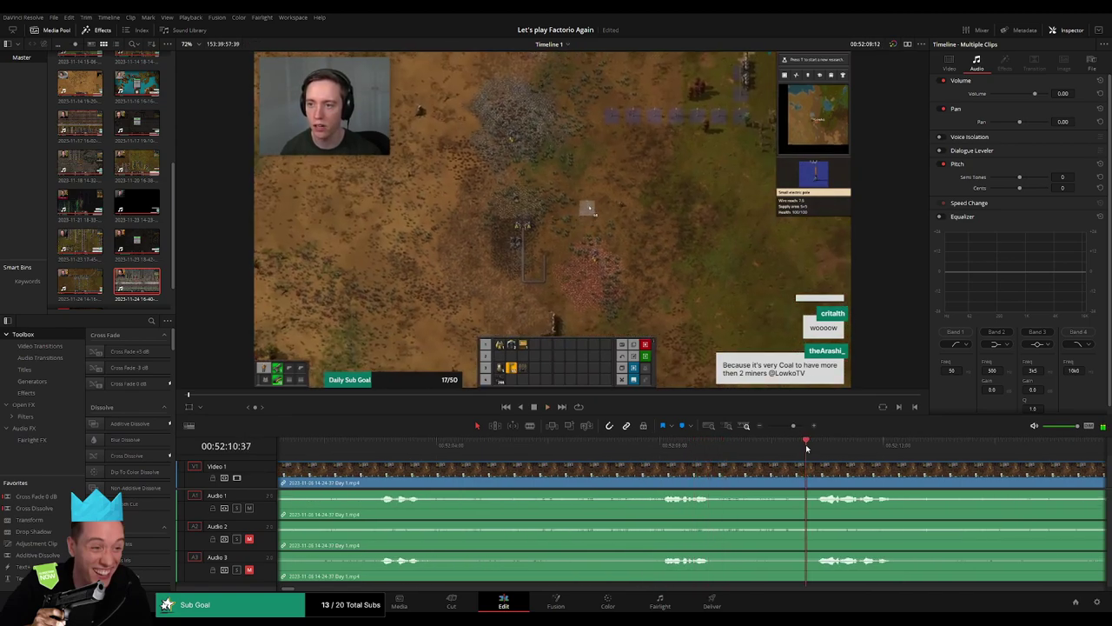
pyautogui.click(794, 444)
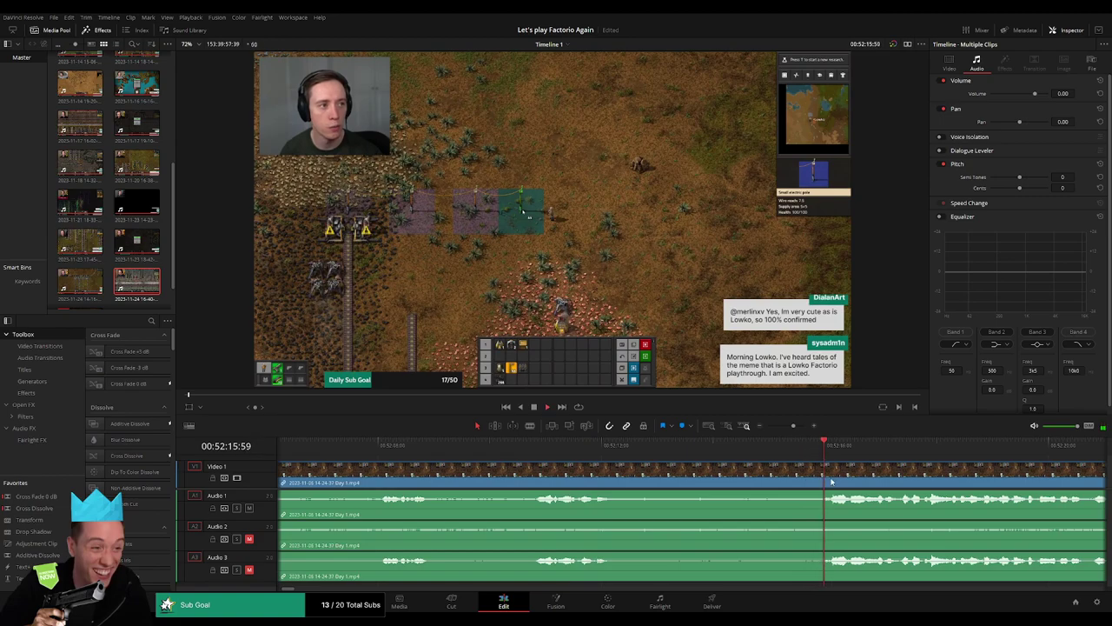
pyautogui.moveTo(683, 459)
pyautogui.mouseDown()
pyautogui.moveTo(624, 459)
pyautogui.moveTo(684, 474)
pyautogui.moveTo(571, 470)
pyautogui.mouseUp()
# Blade the video and all three audio tracks at 00:52:15:00
pyautogui.press('b')
pyautogui.click(625, 476)
pyautogui.press('a')
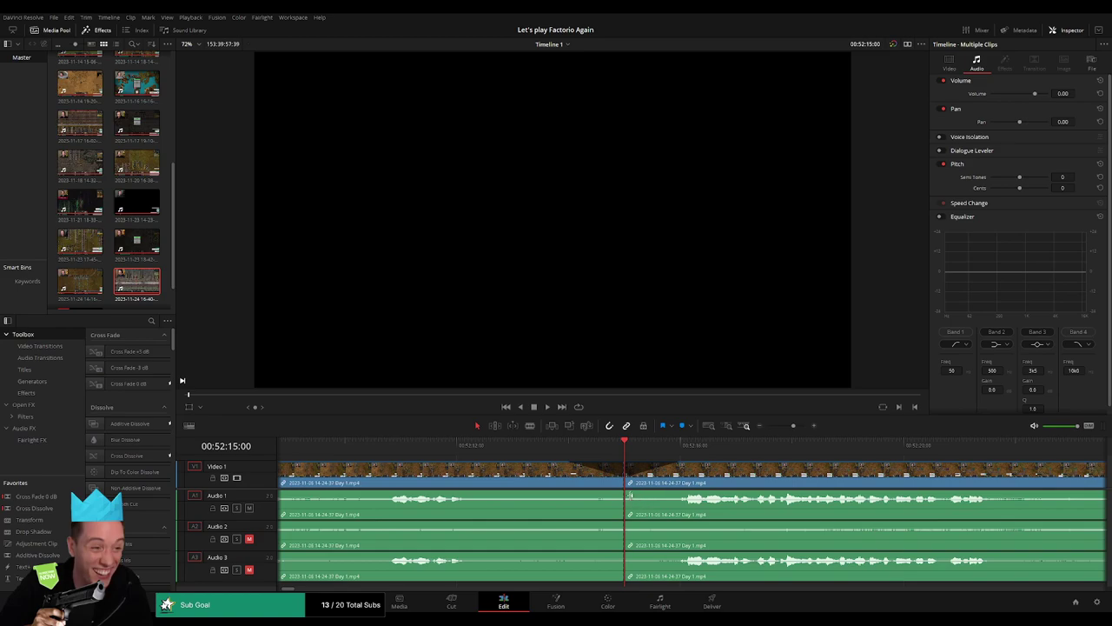
# Add fade-outs and fade-ins on Audio 1–3 around the 00:52:15 cut and preview the transition
pyautogui.moveTo(623, 491)
pyautogui.mouseDown()
pyautogui.moveTo(561, 490)
pyautogui.moveTo(689, 491)
pyautogui.mouseUp()
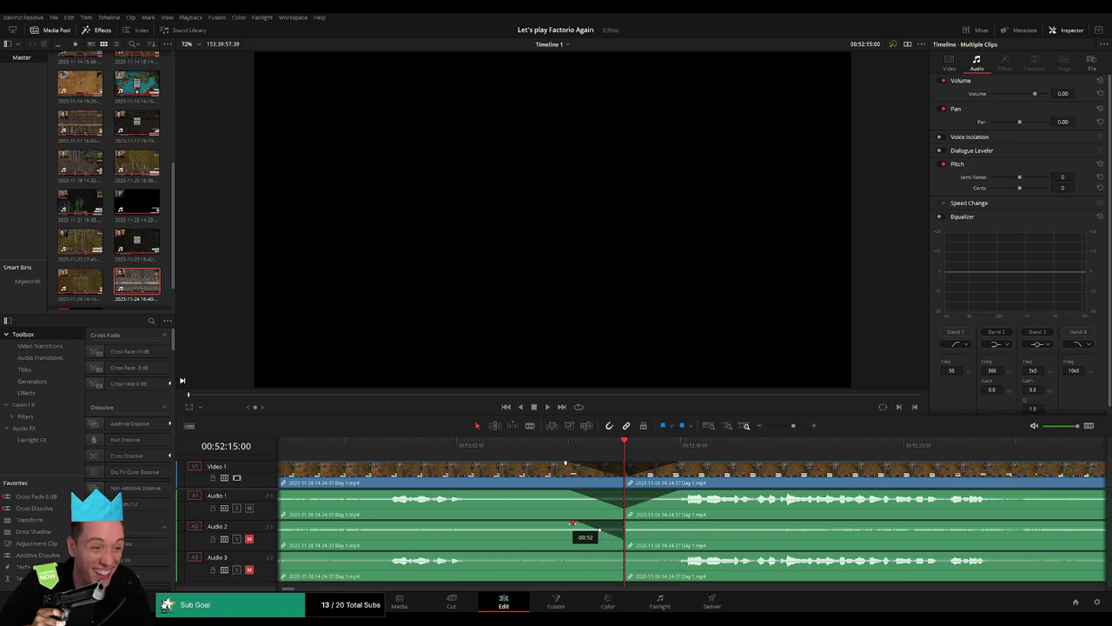
pyautogui.moveTo(622, 522); pyautogui.dragTo(565, 523)
pyautogui.moveTo(625, 522); pyautogui.dragTo(681, 525)
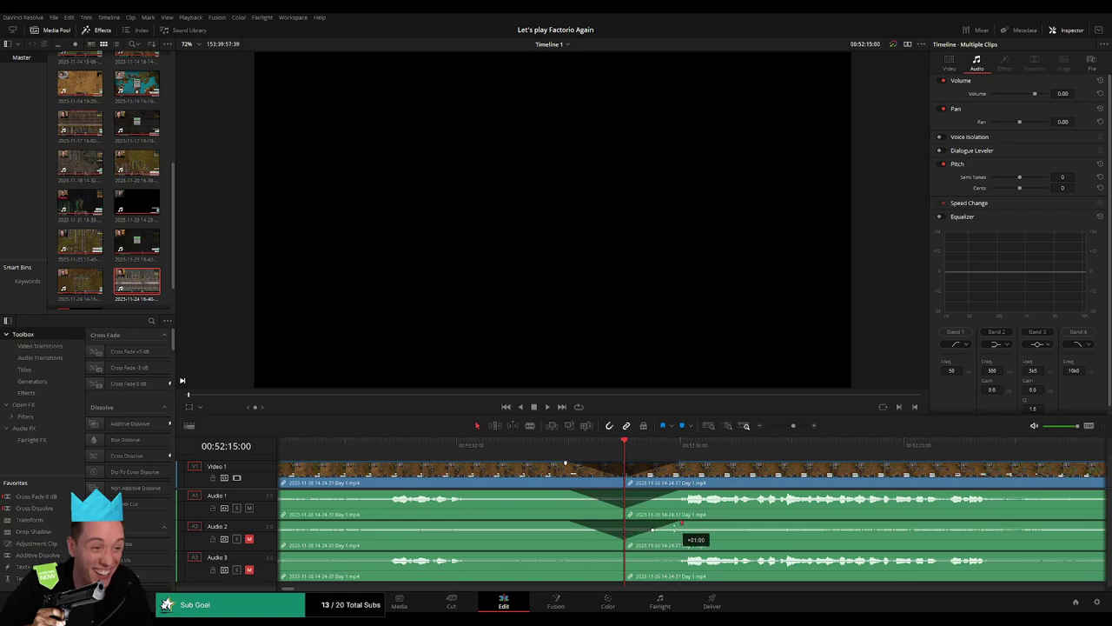
pyautogui.moveTo(624, 553)
pyautogui.mouseDown()
pyautogui.moveTo(566, 553)
pyautogui.moveTo(671, 554)
pyautogui.mouseUp()
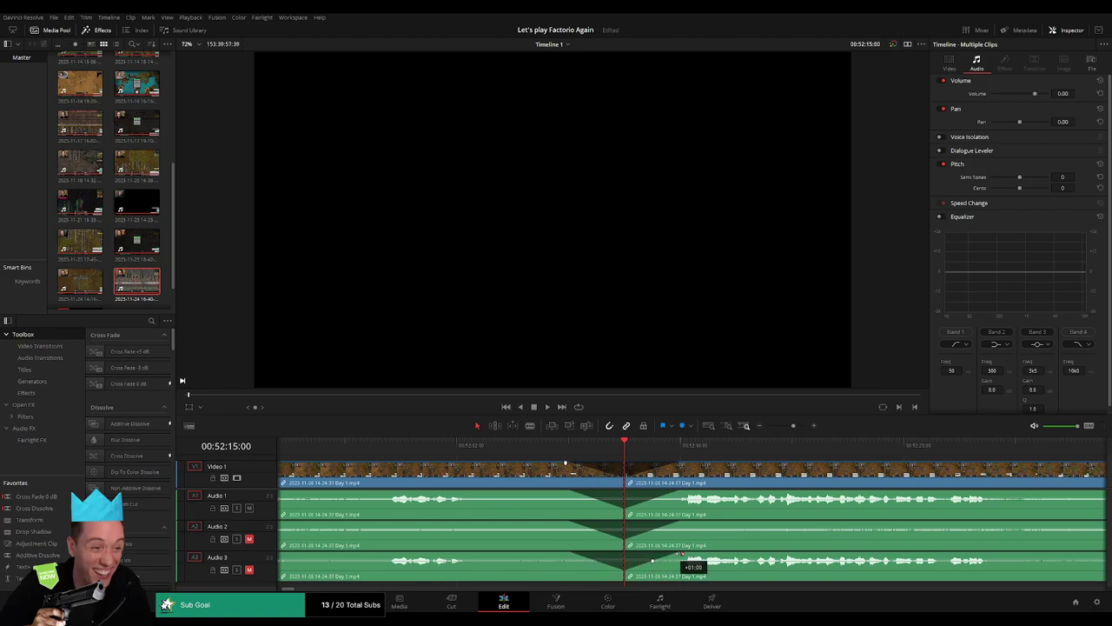
pyautogui.click(580, 445)
pyautogui.press('space')
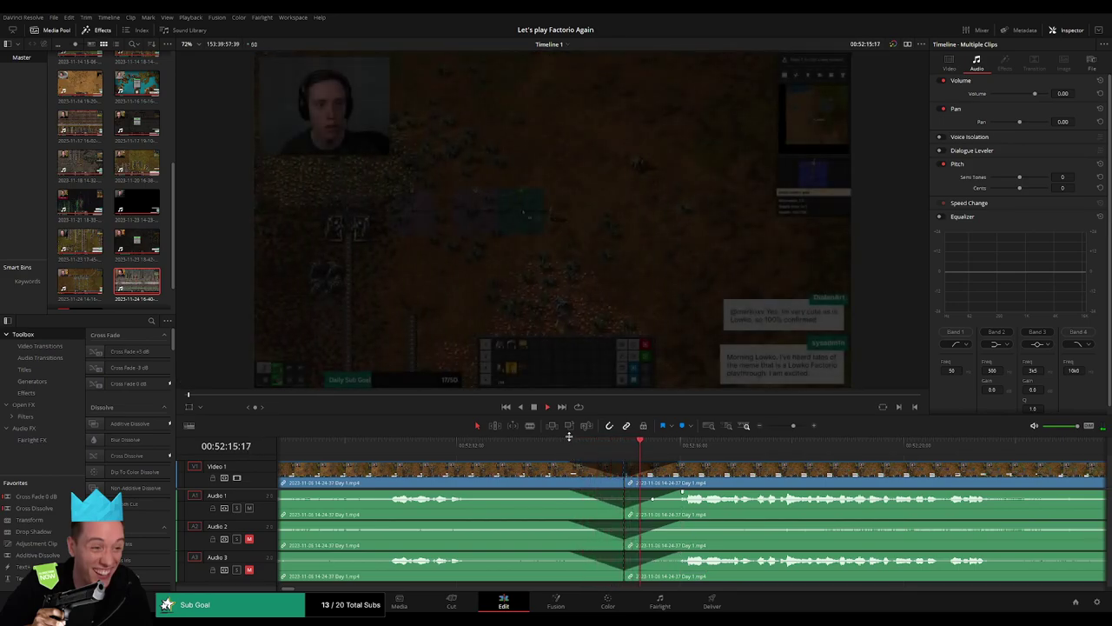
# Zoom out and drag the post-cut clip further right, leaving an empty gap
pyautogui.moveTo(791, 427); pyautogui.dragTo(749, 432)
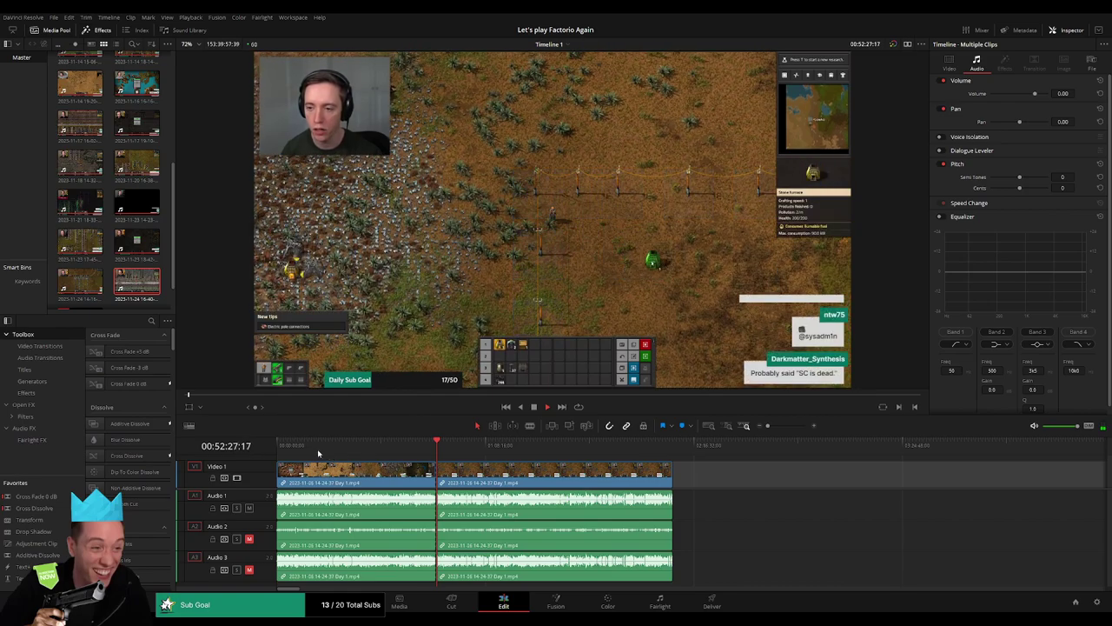
pyautogui.hotkey('ctrl', 'z')
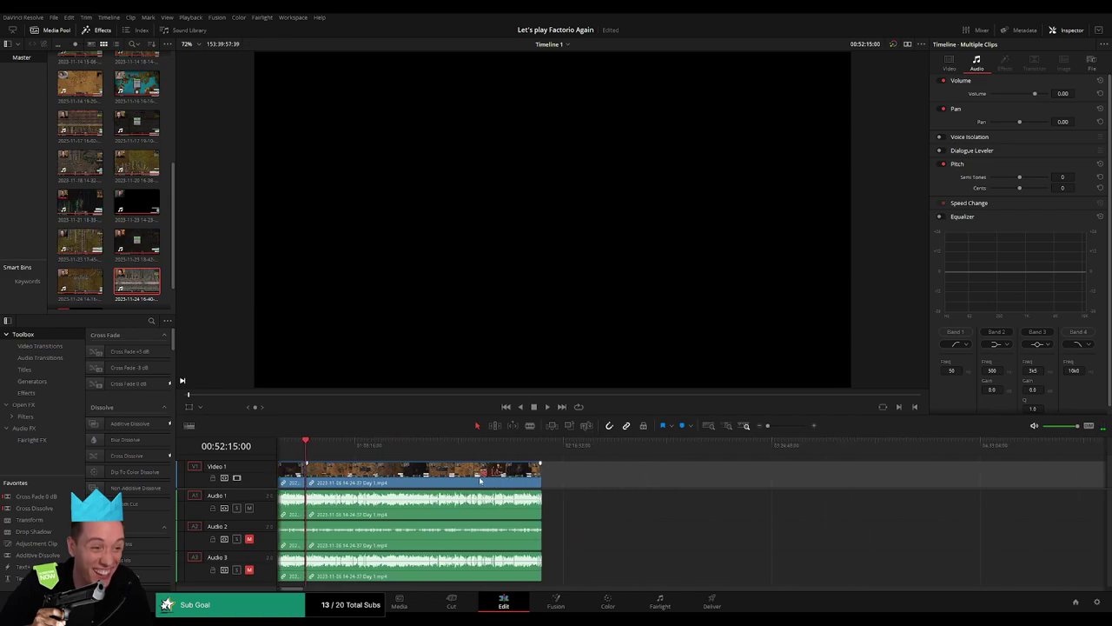
pyautogui.moveTo(480, 481); pyautogui.dragTo(813, 480)
pyautogui.click(335, 462)
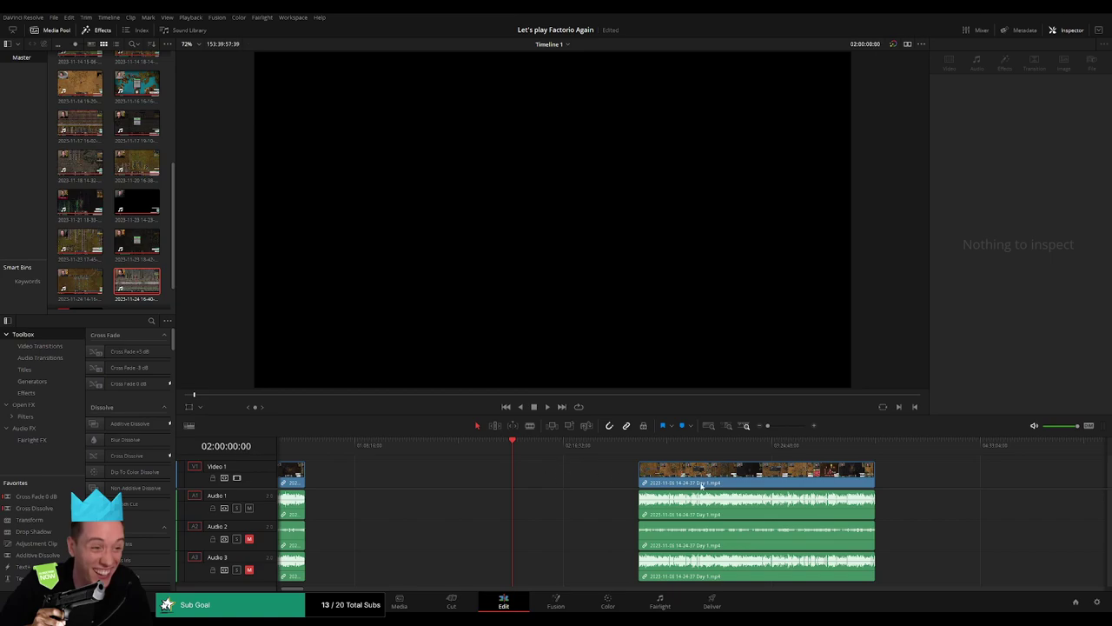
# Slide the later footage back left so it snaps to the playhead
pyautogui.moveTo(701, 487); pyautogui.dragTo(576, 487)
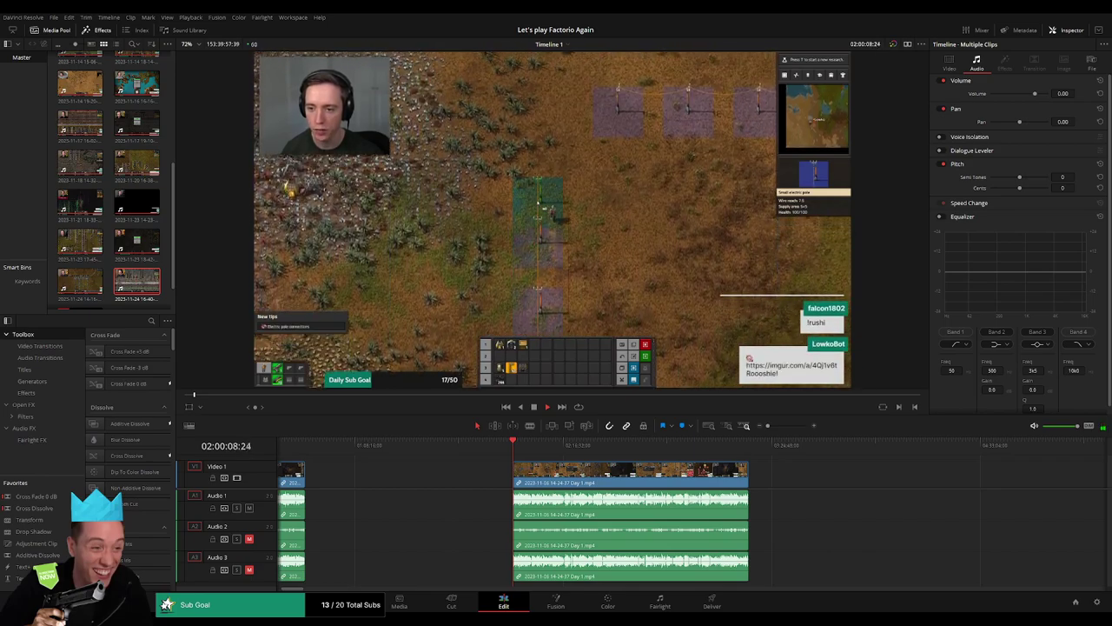
pyautogui.hscroll(2, 442, 478)
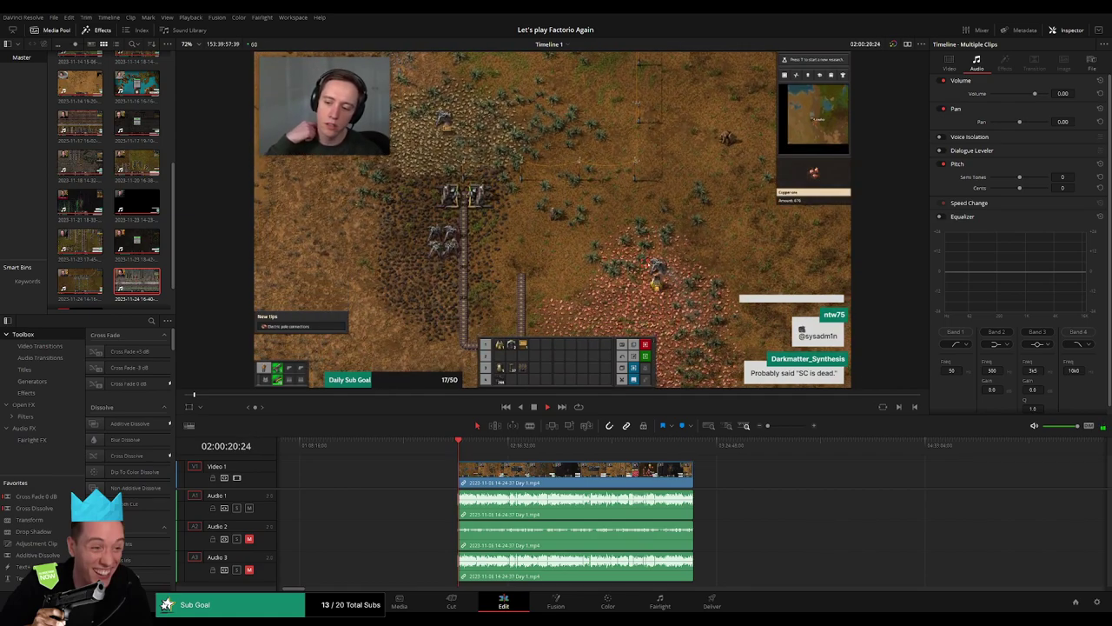
pyautogui.scroll(-3, 773, 479)
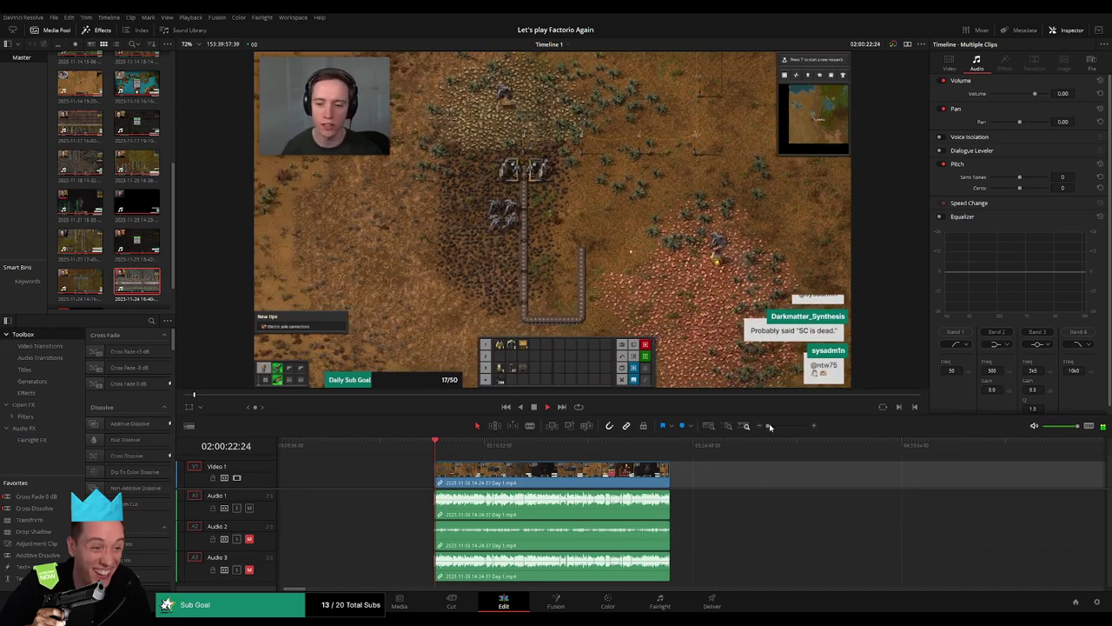
pyautogui.scroll(-2, 384, 450)
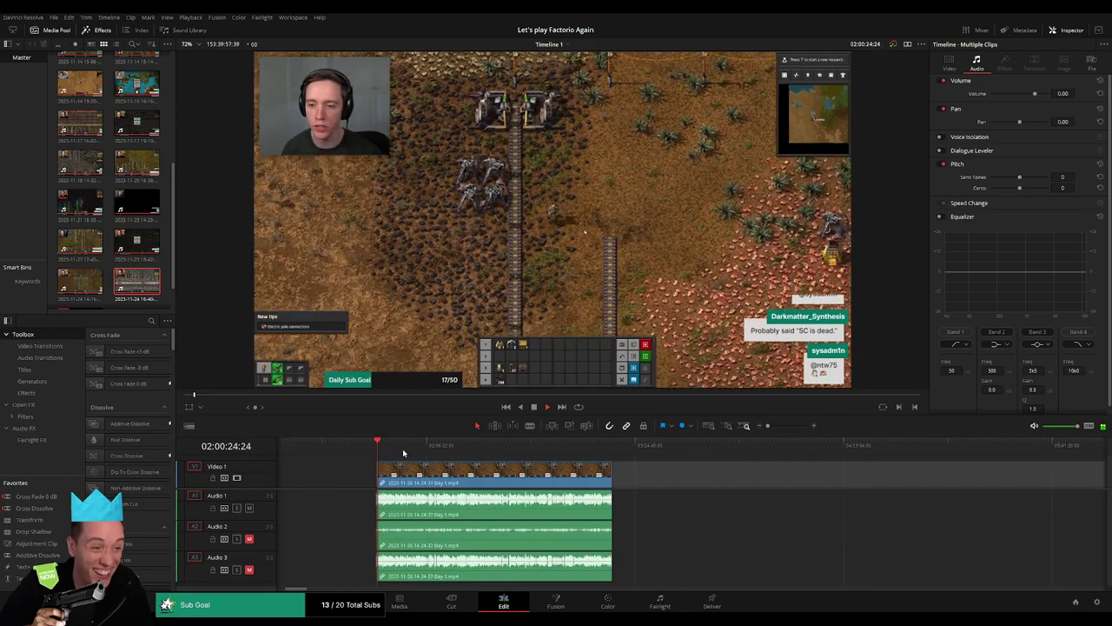
# Scrub to 02:52:05:00 and blade the video and all three audio tracks there
pyautogui.moveTo(384, 450); pyautogui.dragTo(536, 455)
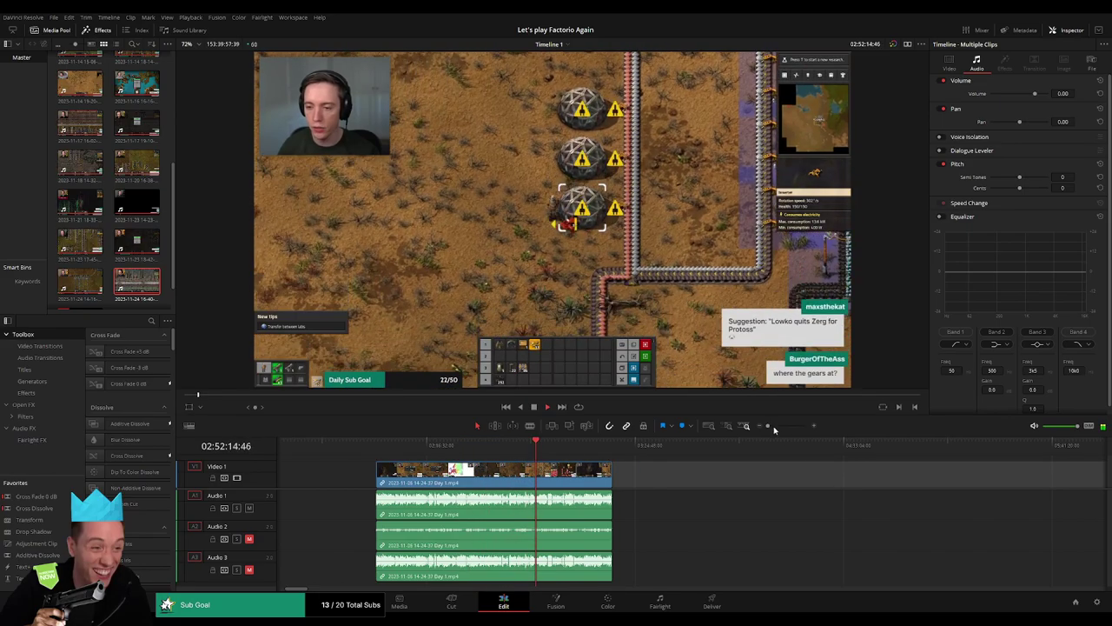
pyautogui.scroll(3, 558, 455)
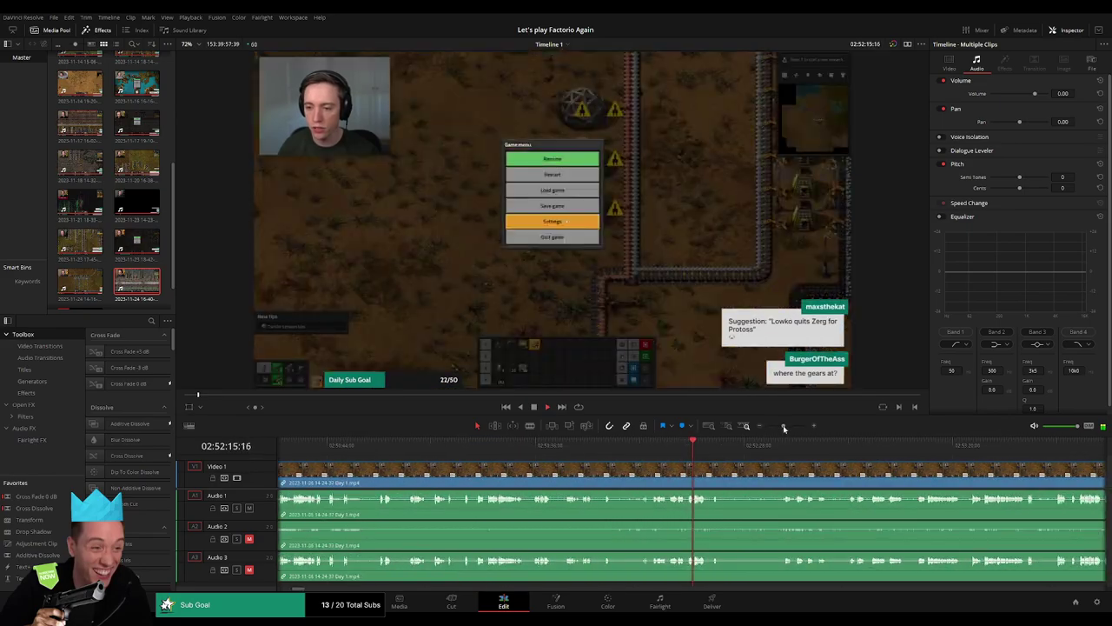
pyautogui.click(557, 444)
pyautogui.moveTo(557, 444); pyautogui.dragTo(735, 468)
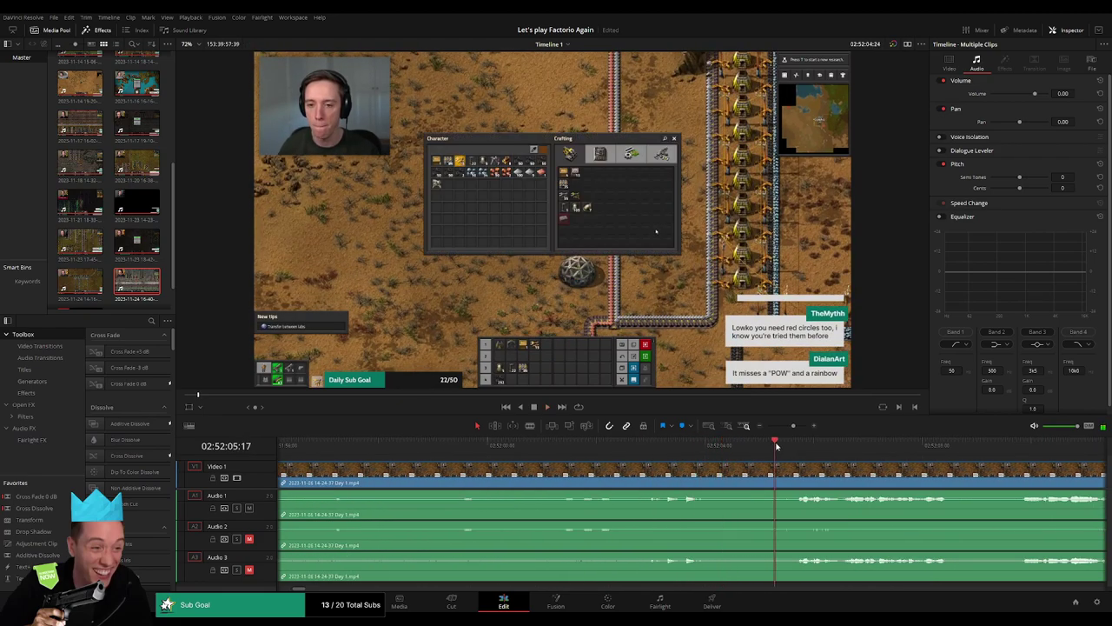
pyautogui.click(684, 448)
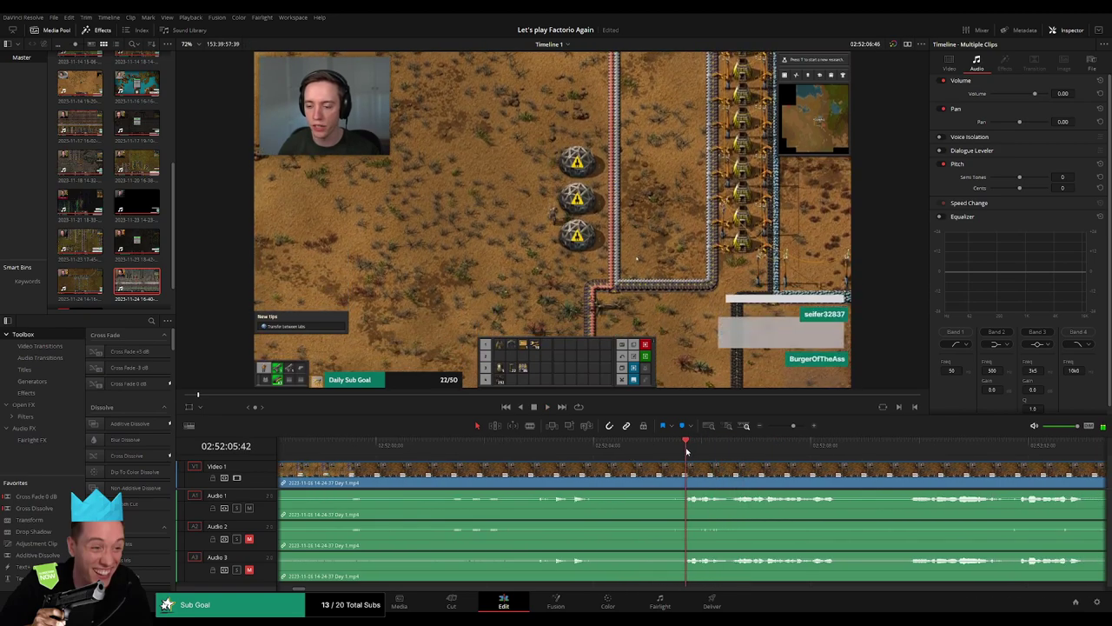
pyautogui.click(646, 451)
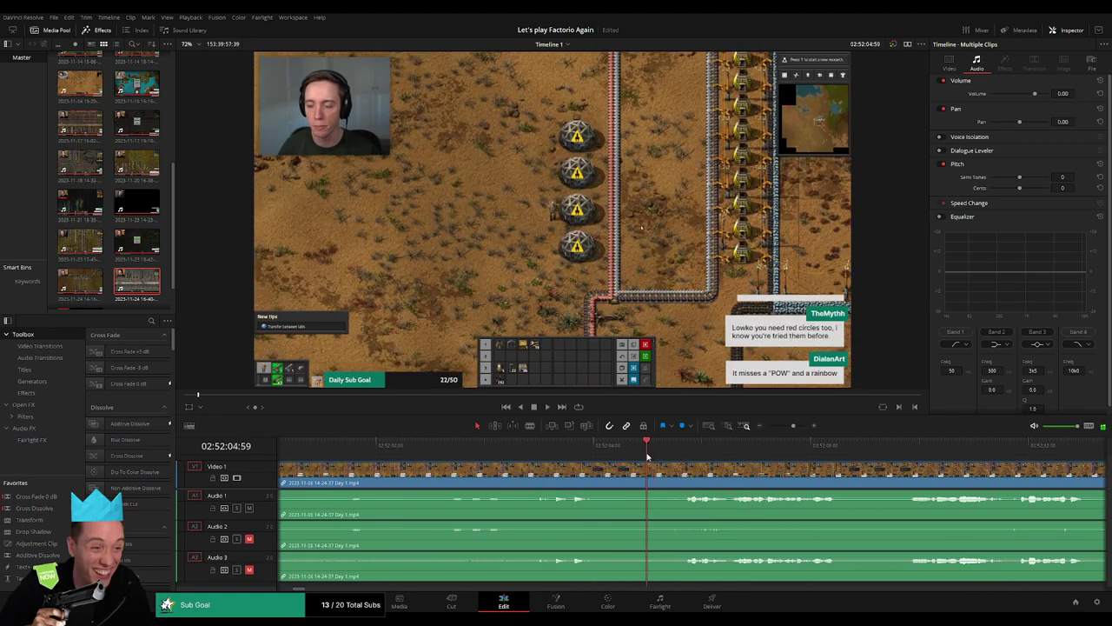
pyautogui.press('b')
pyautogui.click(649, 474)
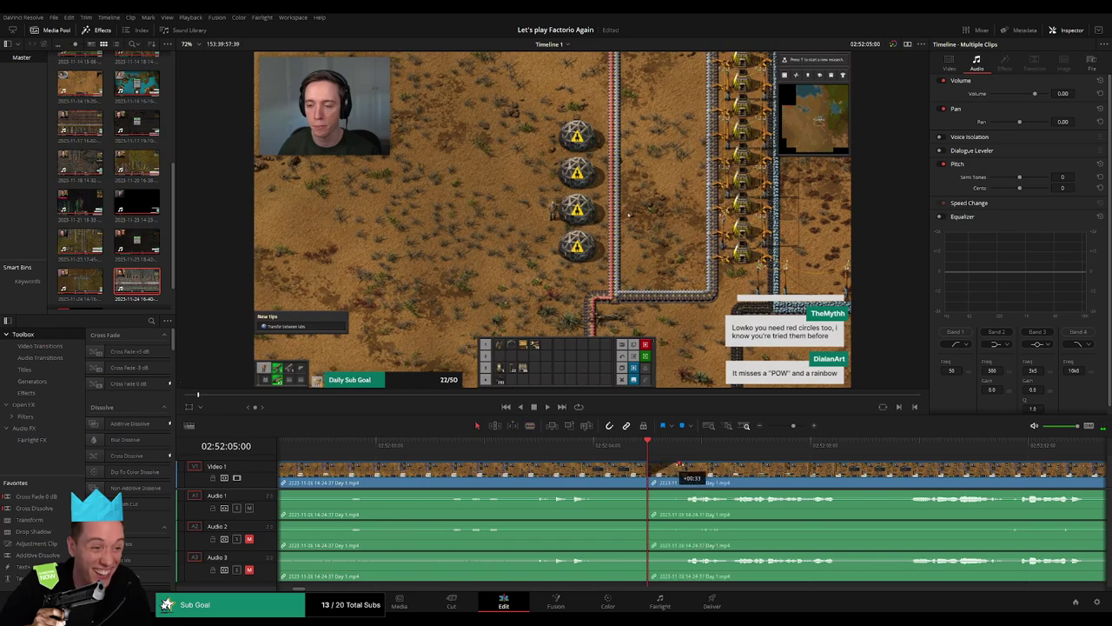
# Nudge the clip after the 02:52:05 cut and add an Audio 3 fade-out and fade-in
pyautogui.moveTo(702, 468); pyautogui.dragTo(703, 464)
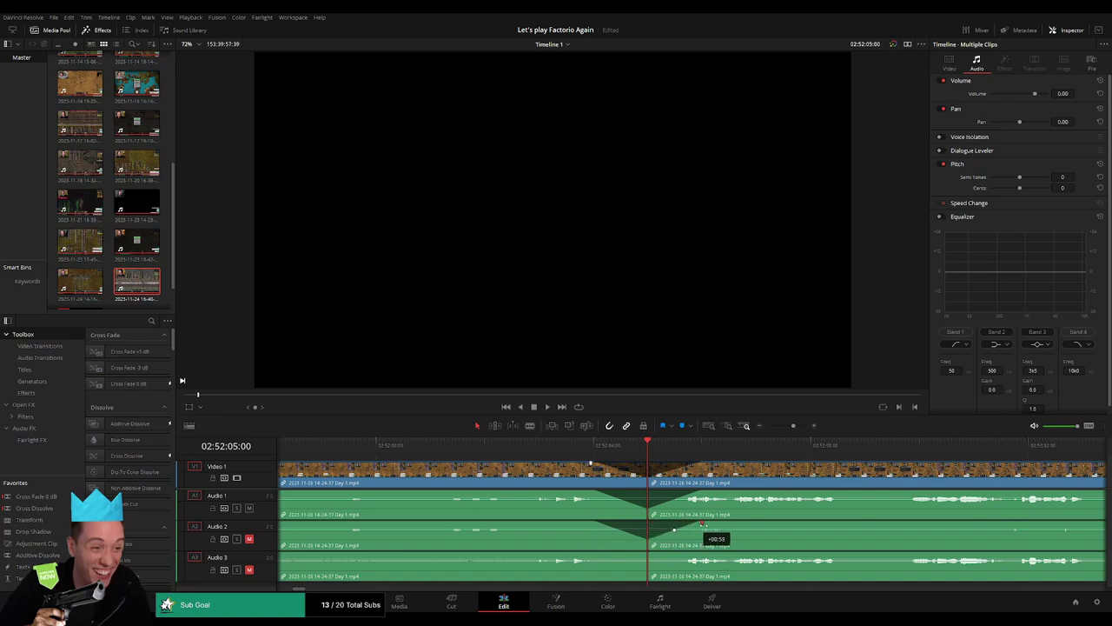
pyautogui.moveTo(631, 553); pyautogui.dragTo(591, 553)
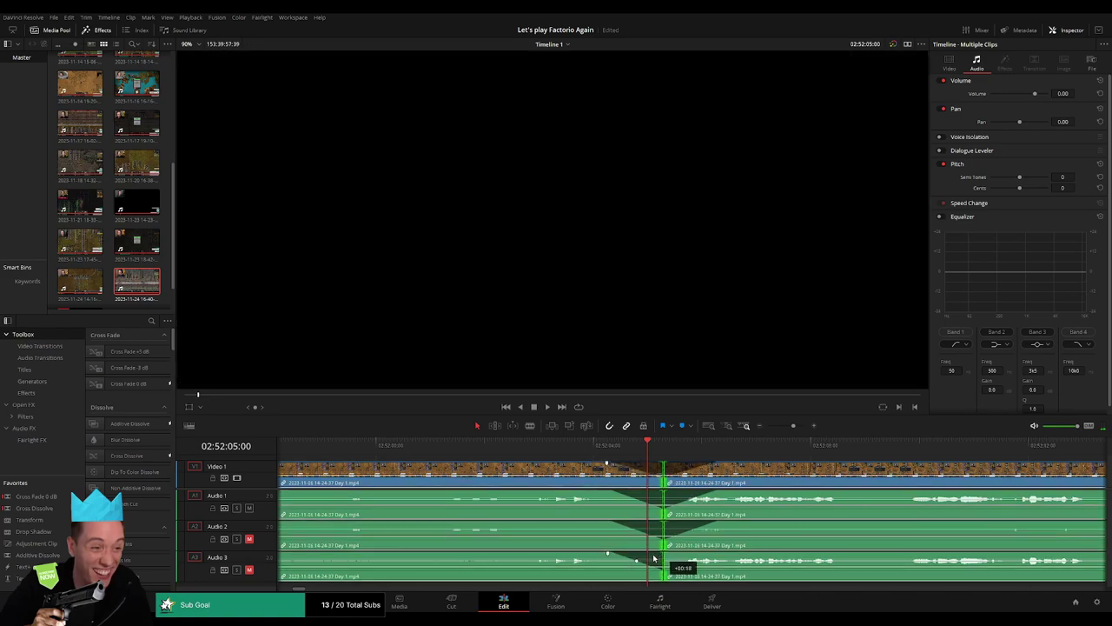
pyautogui.moveTo(651, 553); pyautogui.dragTo(676, 554)
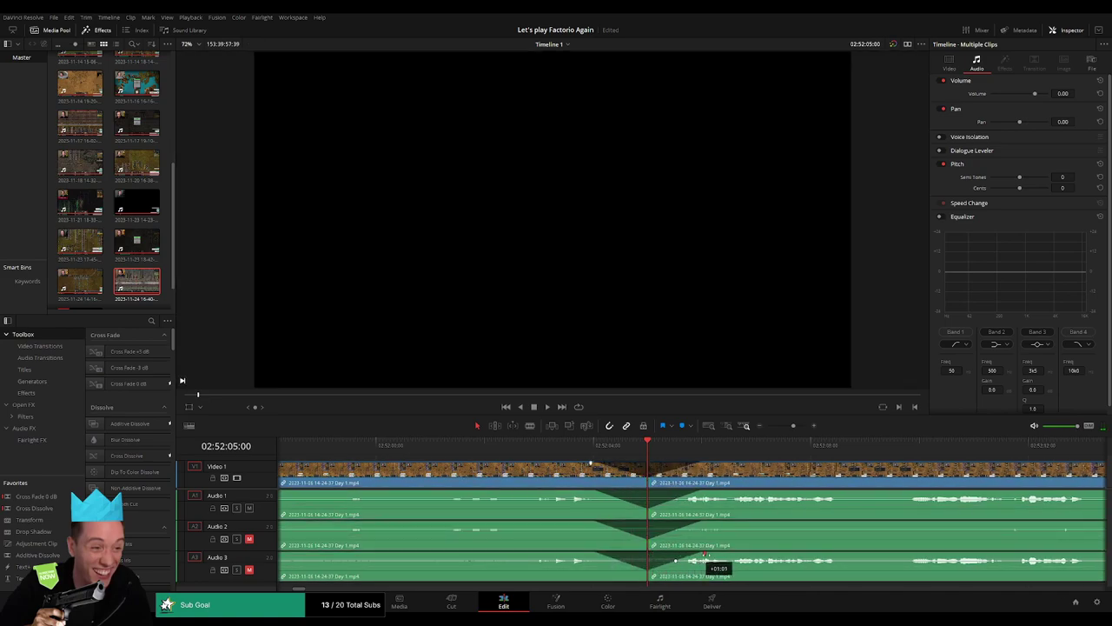
# Zoom out, reposition the later Day 1 clips to start at 04:00:00:00, and select the later group
pyautogui.moveTo(797, 431); pyautogui.dragTo(770, 427)
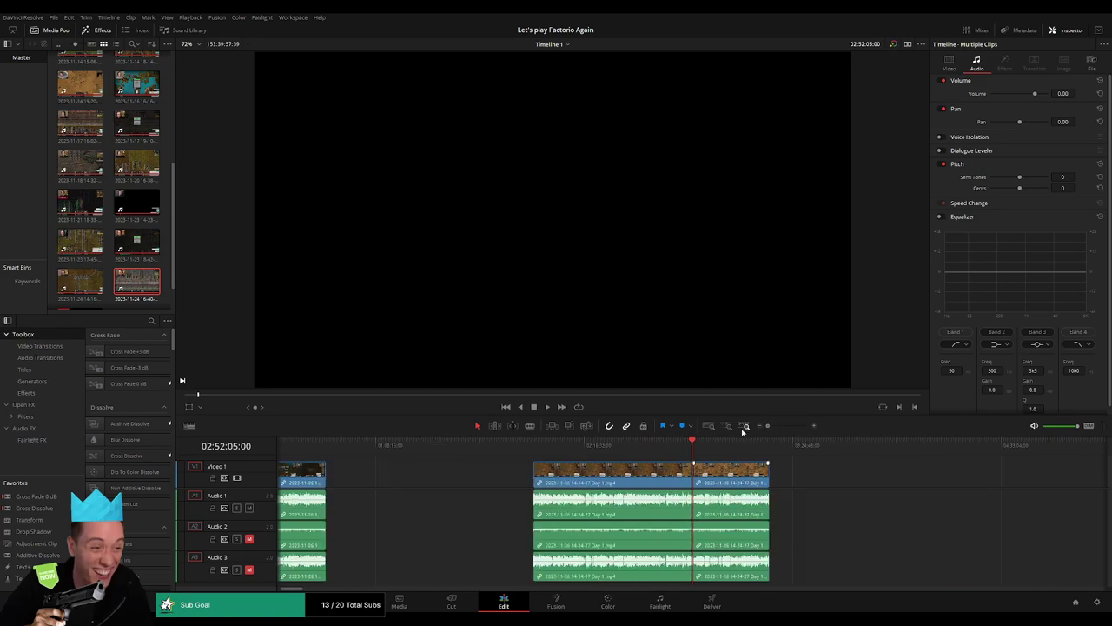
pyautogui.click(682, 477)
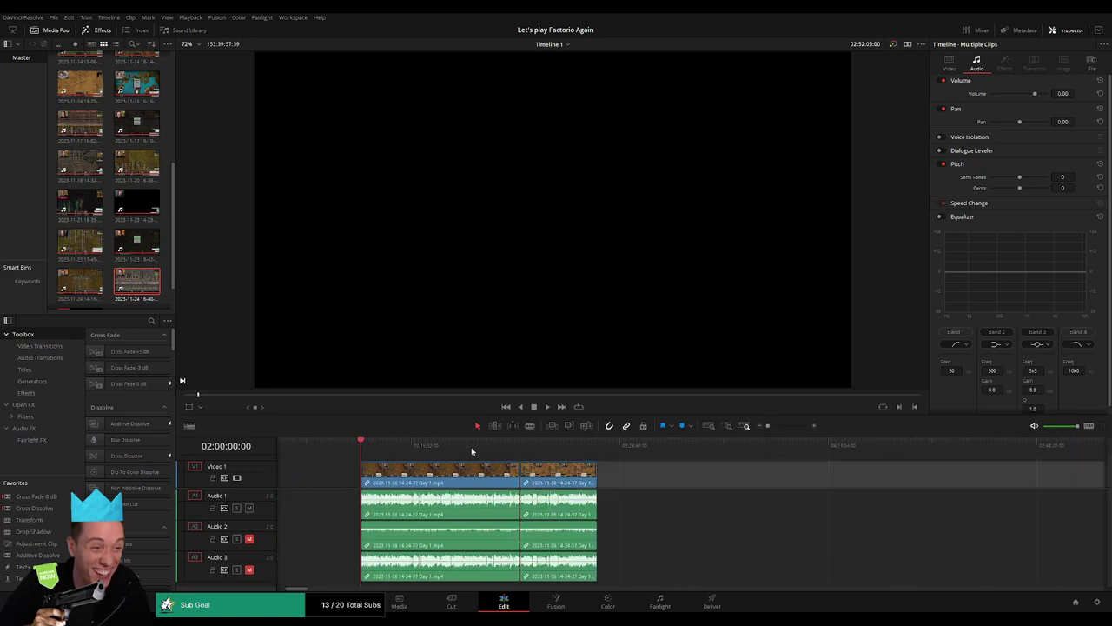
pyautogui.moveTo(536, 483); pyautogui.dragTo(913, 491)
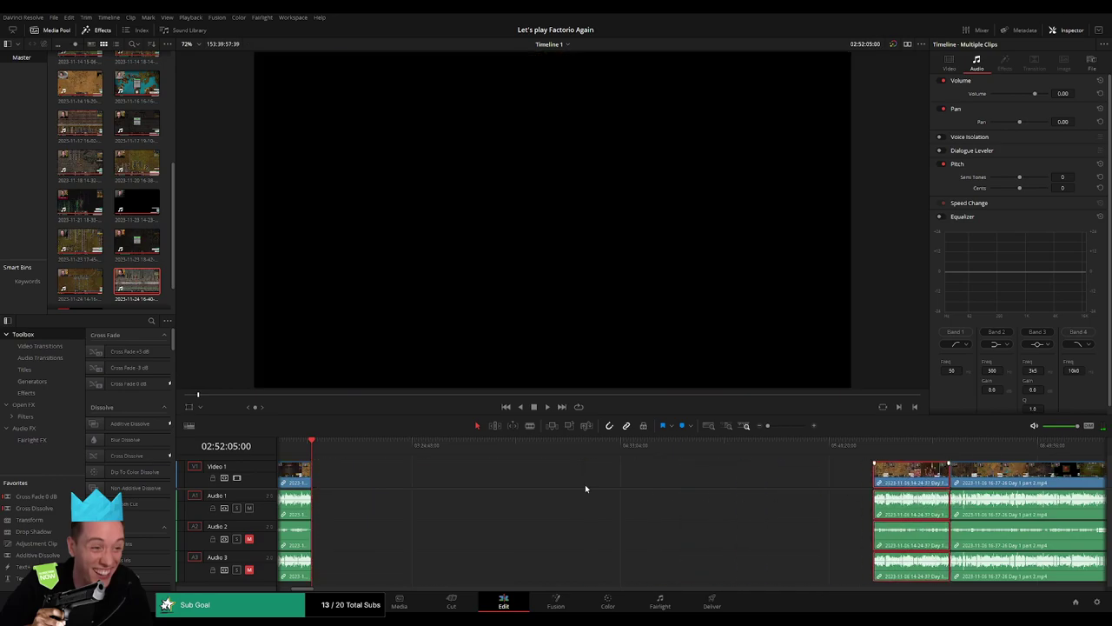
pyautogui.click(552, 487)
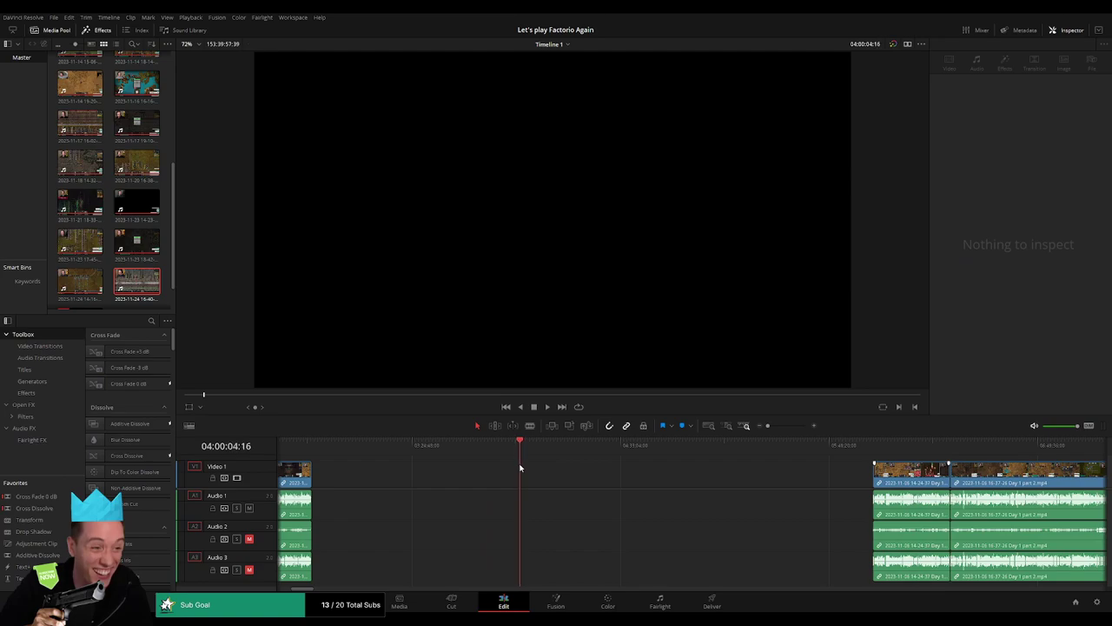
pyautogui.scroll(3, 749, 435)
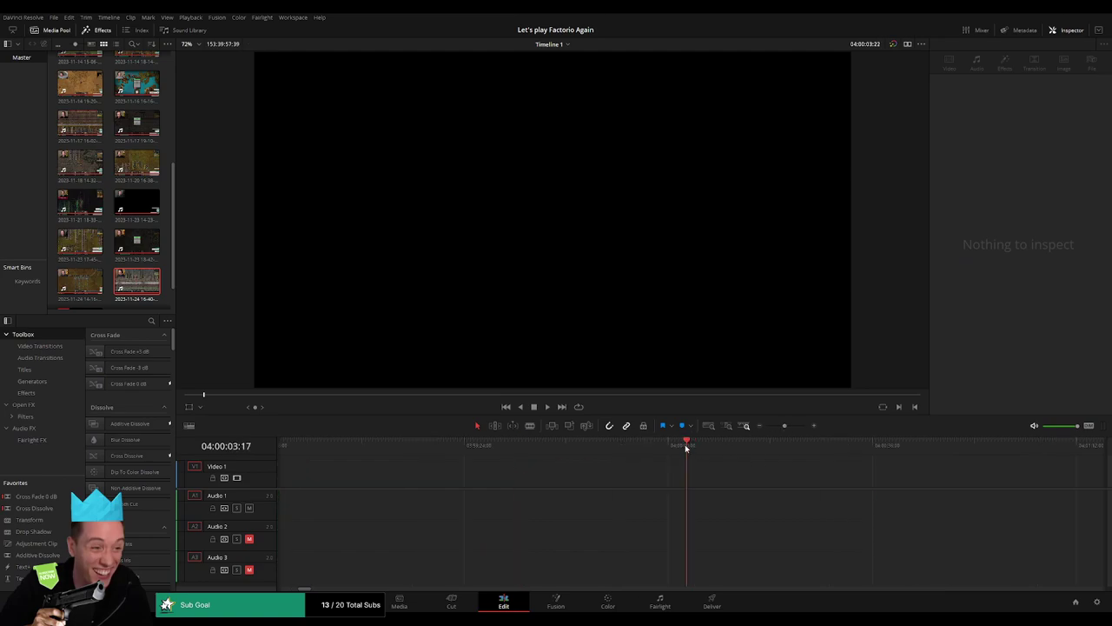
pyautogui.scroll(-3, 744, 430)
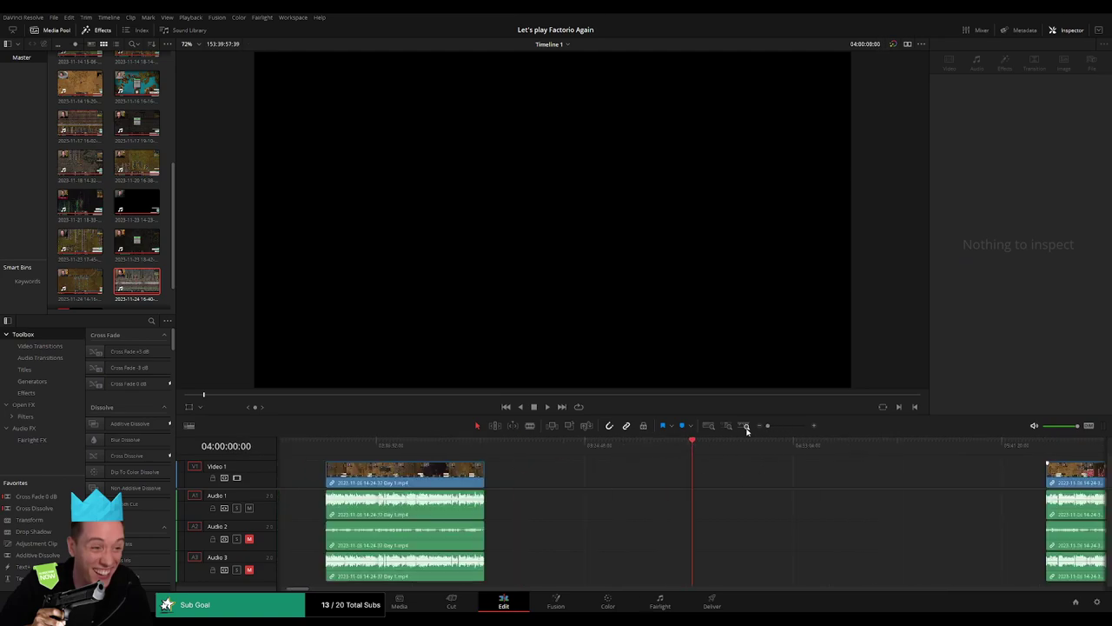
pyautogui.hscroll(3, 608, 480)
pyautogui.moveTo(706, 504)
pyautogui.mouseDown()
pyautogui.moveTo(940, 487)
pyautogui.moveTo(587, 487)
pyautogui.mouseUp()
# Zoom in on the join and add a Cross Fade transition at the edit point with Ctrl+T
pyautogui.moveTo(455, 445); pyautogui.dragTo(496, 448)
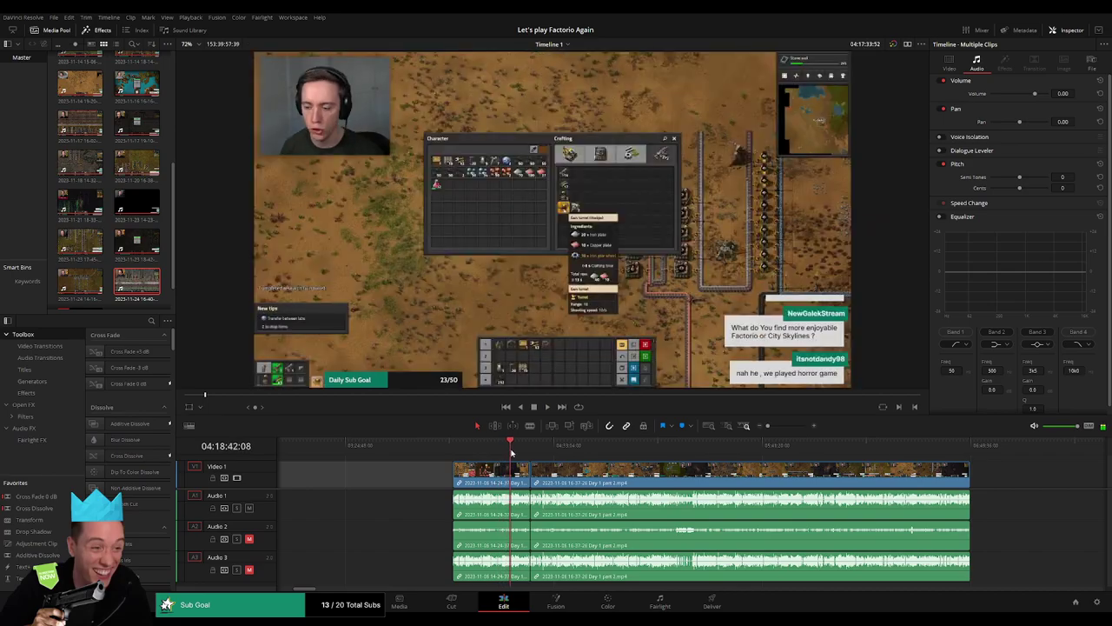
pyautogui.moveTo(495, 451); pyautogui.dragTo(530, 445)
pyautogui.press('space')
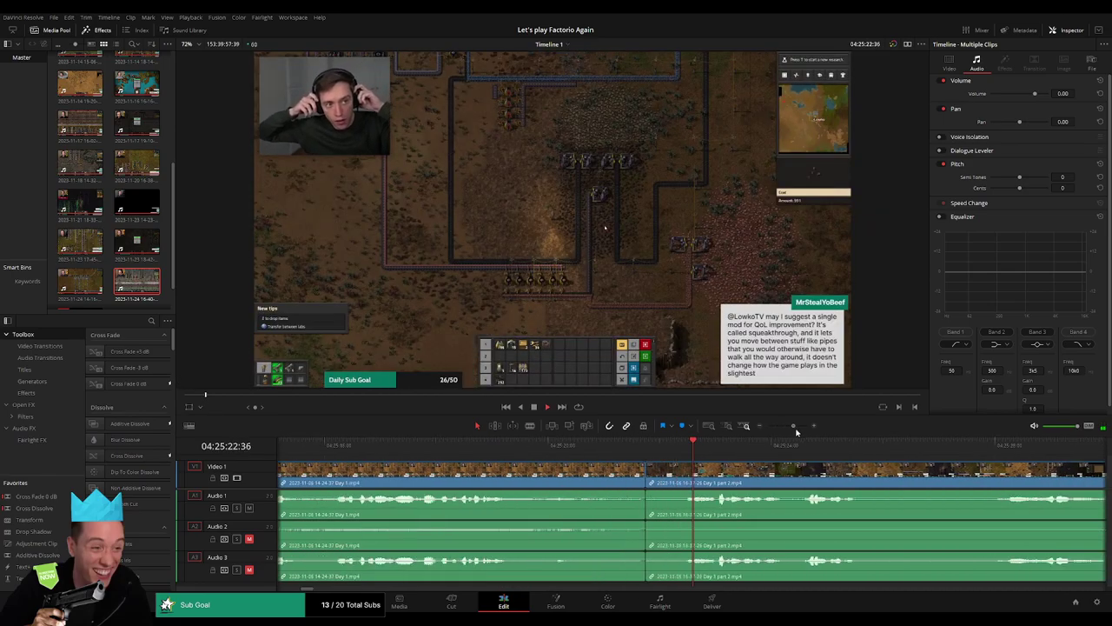
pyautogui.moveTo(767, 425); pyautogui.dragTo(796, 425)
pyautogui.click(519, 445)
pyautogui.click(577, 474)
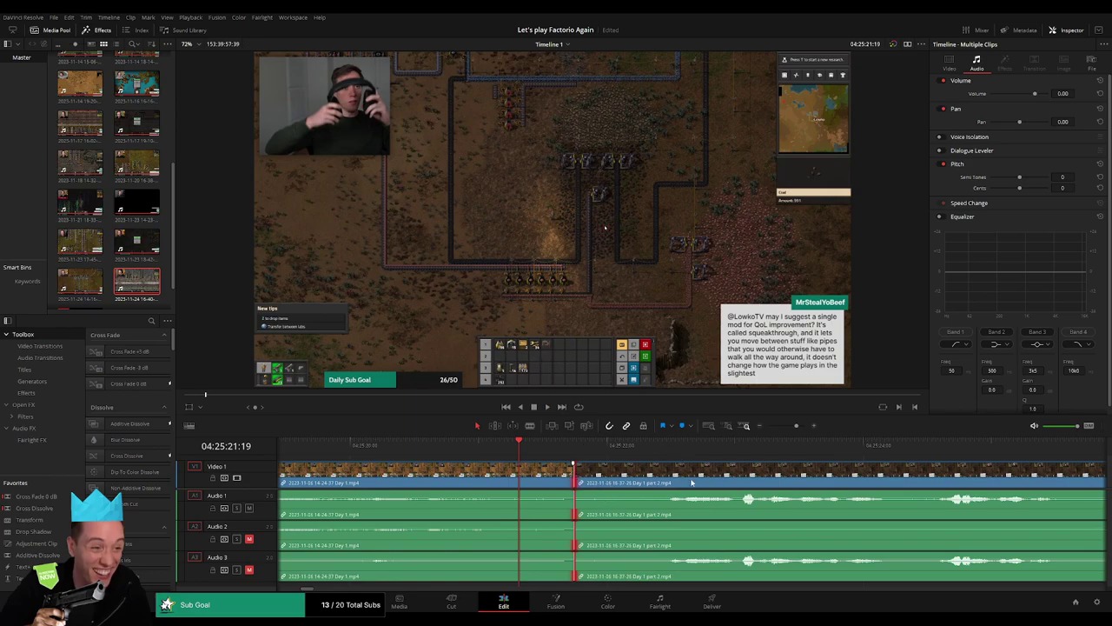
pyautogui.hotkey('ctrl', 't')
pyautogui.press('space')
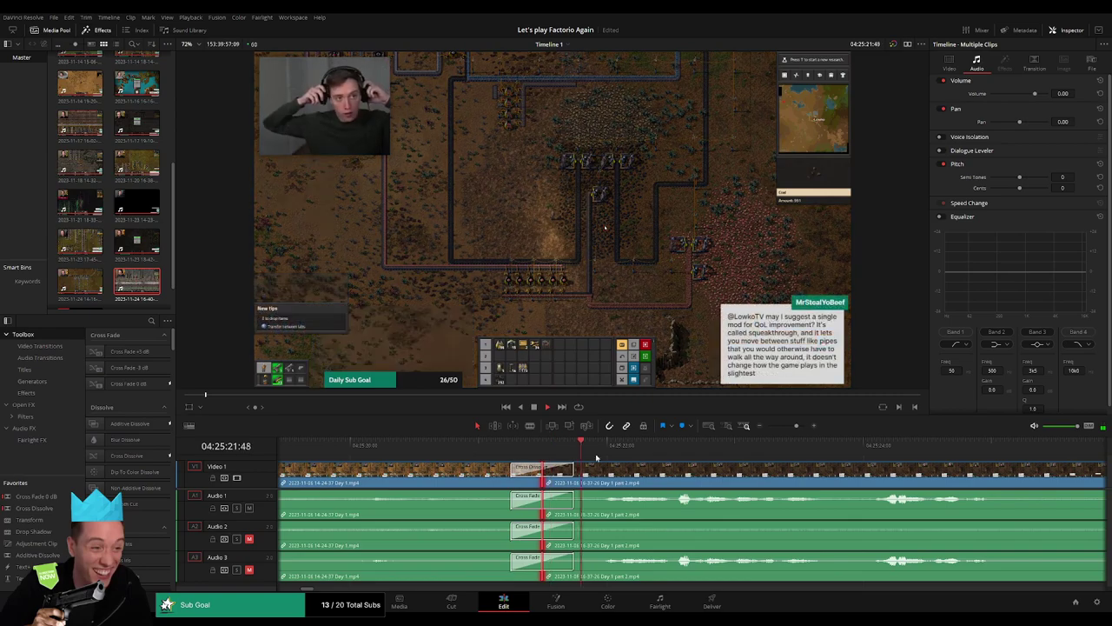
# Review the Day 1 part 2 gameplay, jumping back and forth through the footage
pyautogui.click(748, 427)
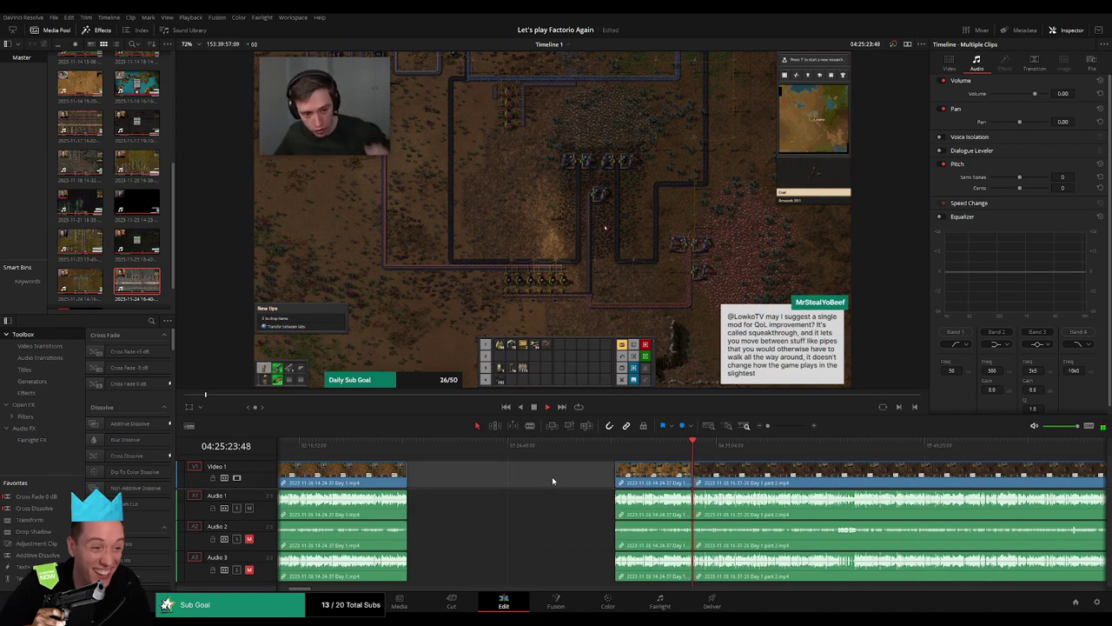
pyautogui.hscroll(3, 514, 451)
pyautogui.moveTo(515, 451); pyautogui.dragTo(591, 458)
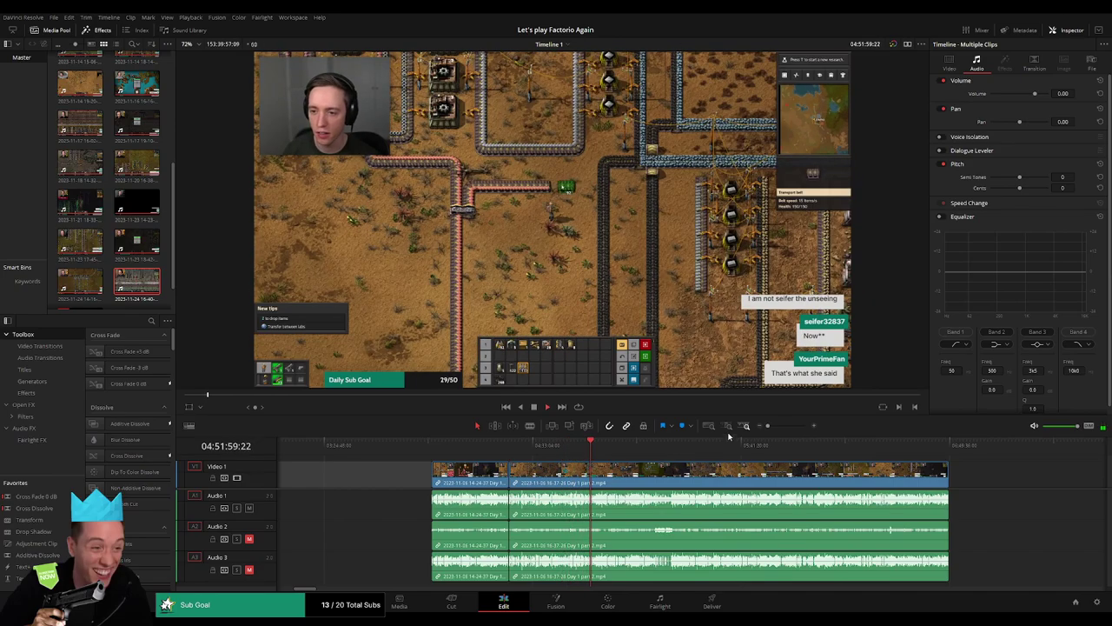
pyautogui.moveTo(768, 426); pyautogui.dragTo(793, 426)
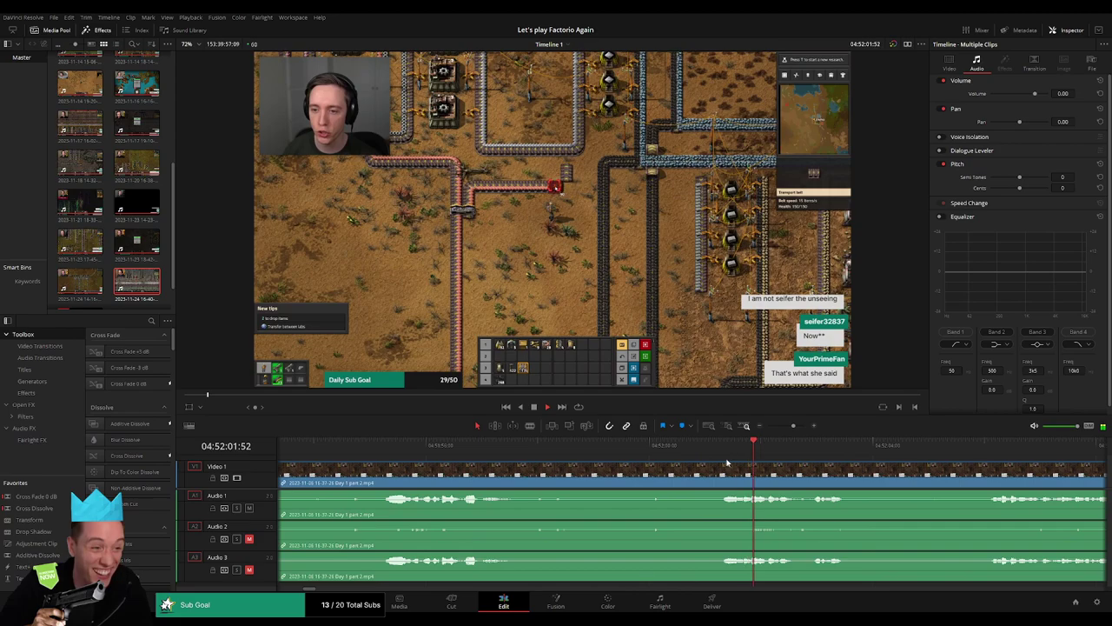
pyautogui.click(402, 452)
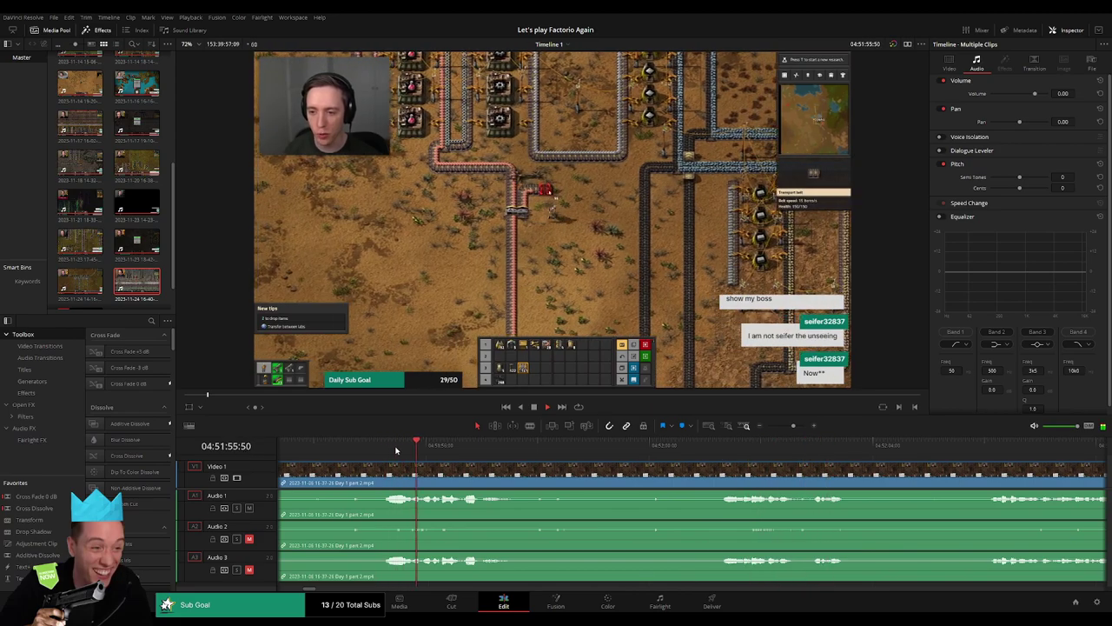
pyautogui.click(738, 452)
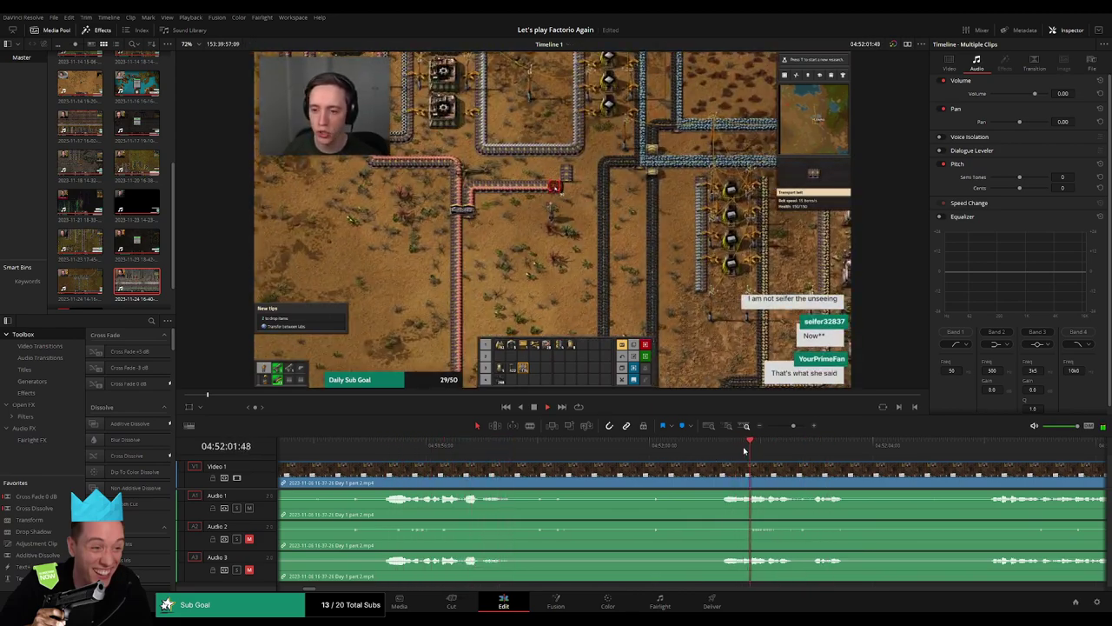
pyautogui.hscroll(2, 611, 477)
pyautogui.hscroll(3, 611, 477)
pyautogui.click(615, 448)
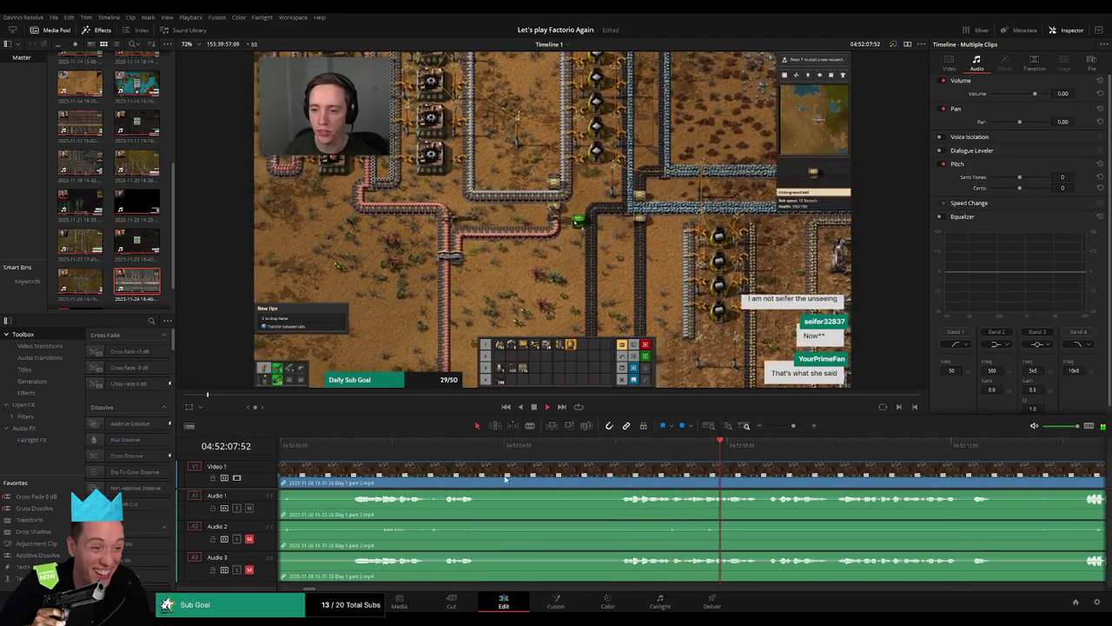
pyautogui.click(352, 447)
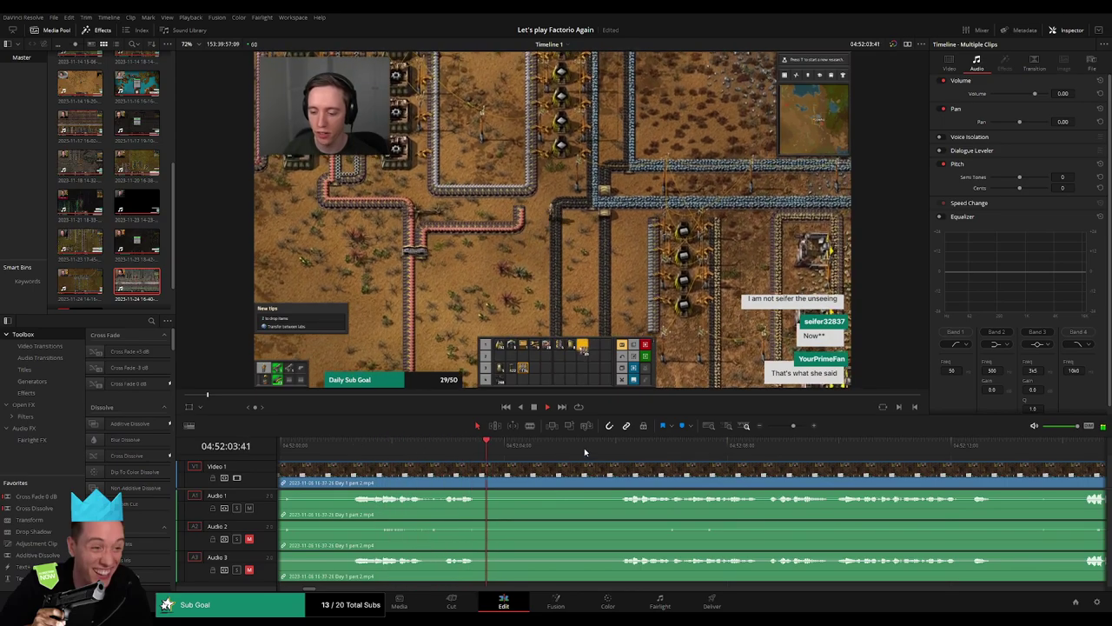
pyautogui.hscroll(-4, 334, 453)
pyautogui.click(302, 446)
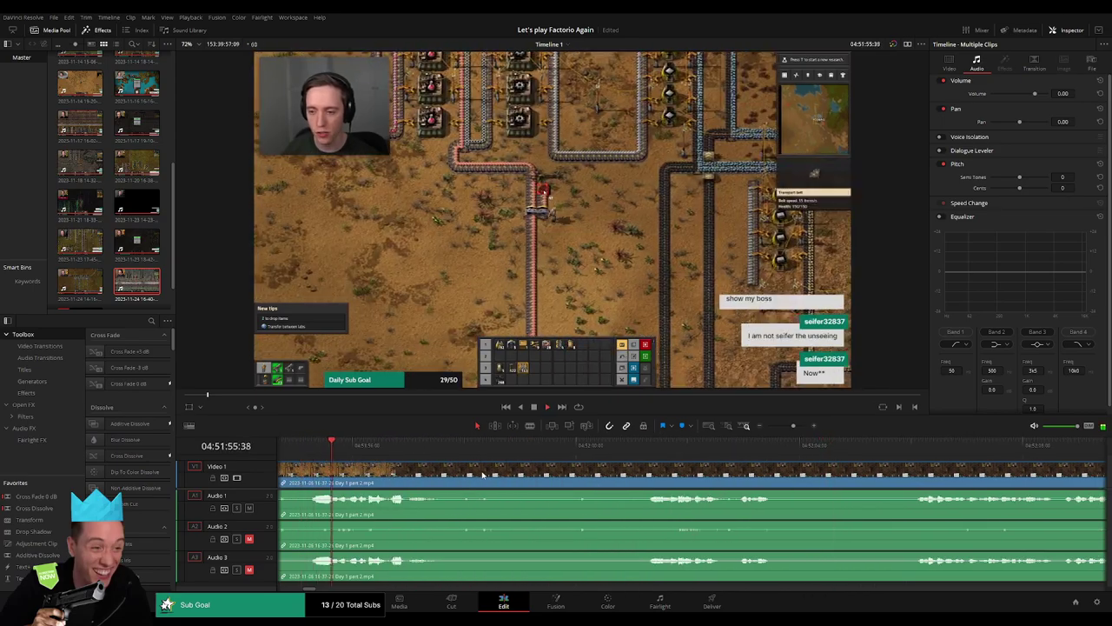
pyautogui.click(630, 447)
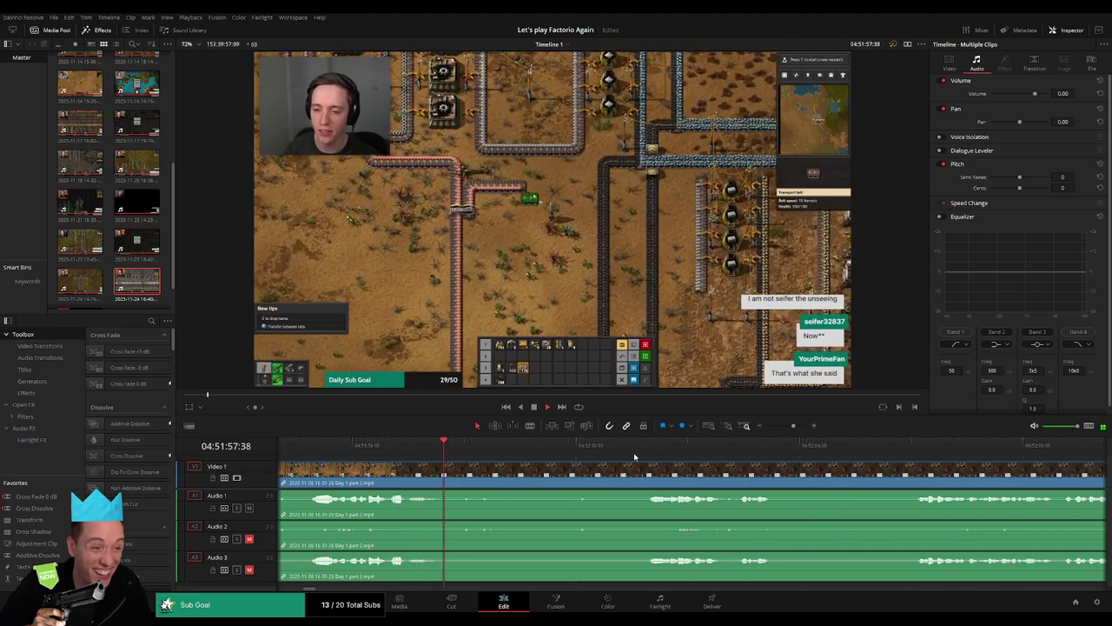
pyautogui.hscroll(4, 759, 483)
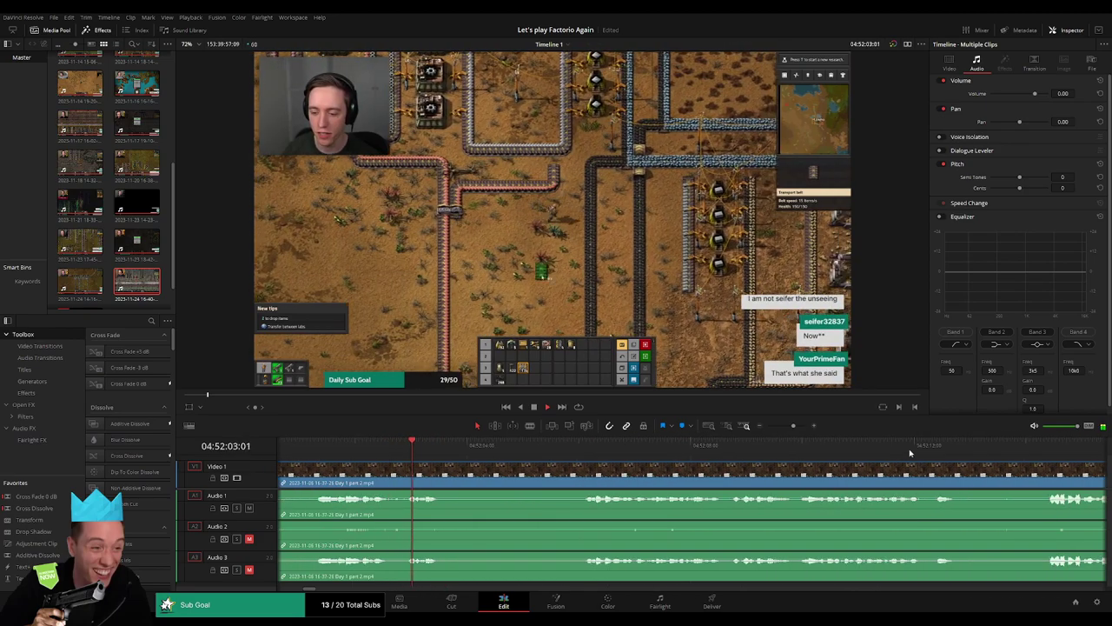
pyautogui.click(1030, 447)
pyautogui.hscroll(4, 631, 477)
pyautogui.hscroll(3, 631, 477)
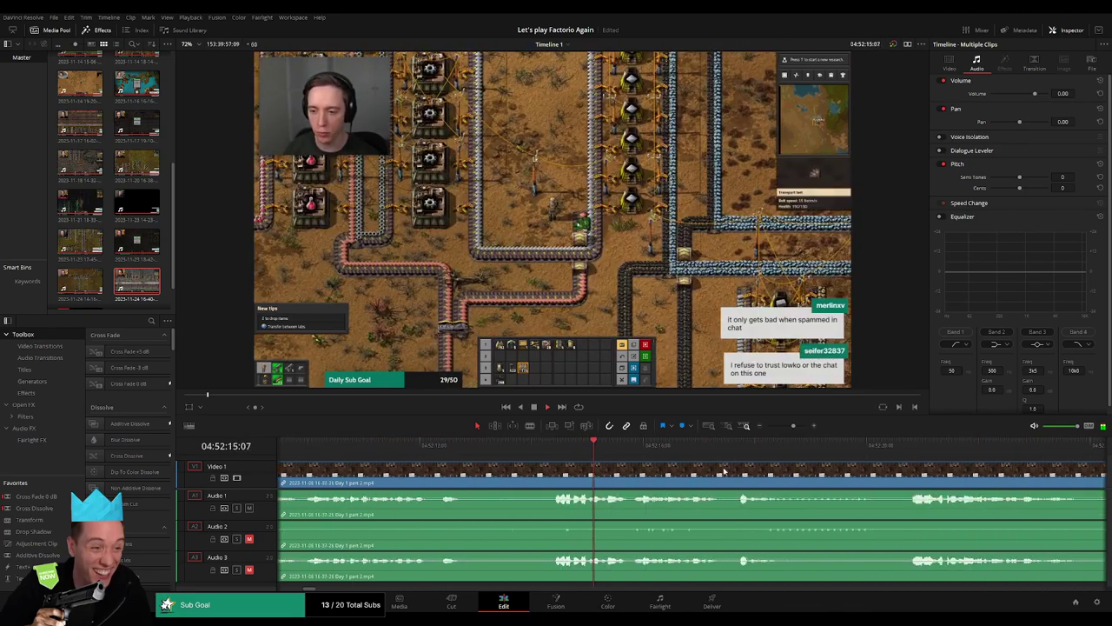
pyautogui.click(870, 447)
pyautogui.hscroll(3, 869, 478)
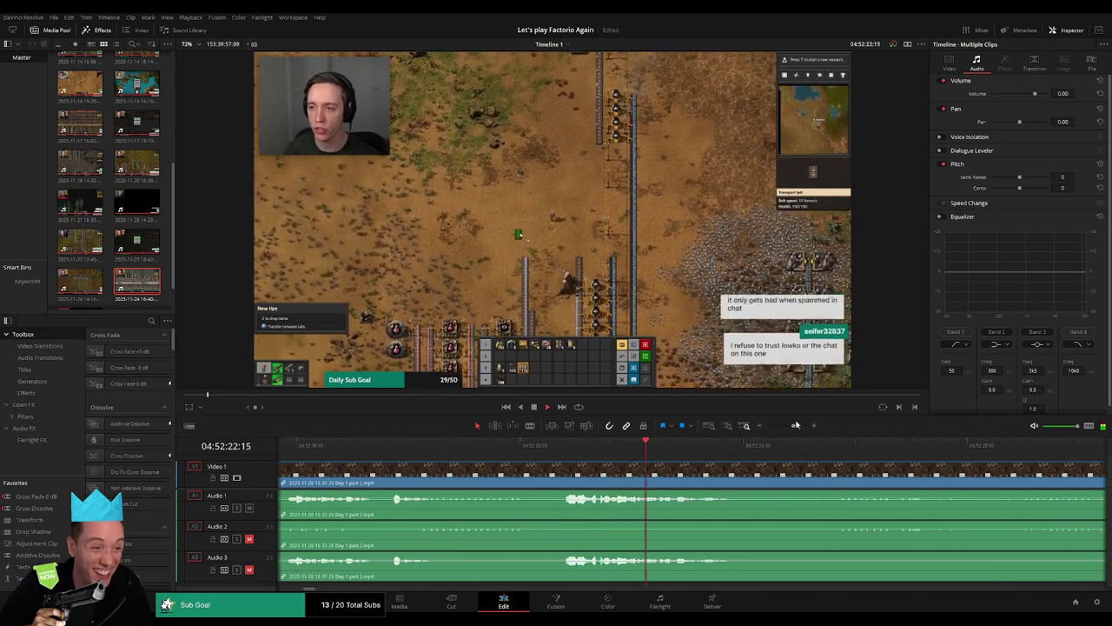
pyautogui.click(547, 446)
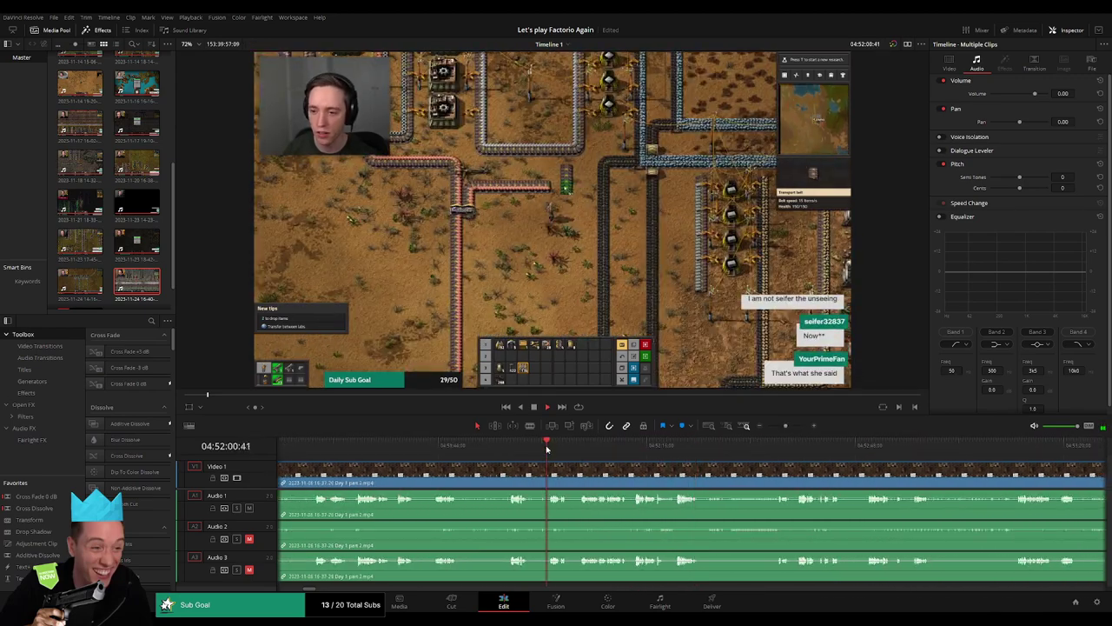
# Zoom in and set the playhead at the 04:52:00:00 cut point
pyautogui.moveTo(785, 425); pyautogui.dragTo(794, 425)
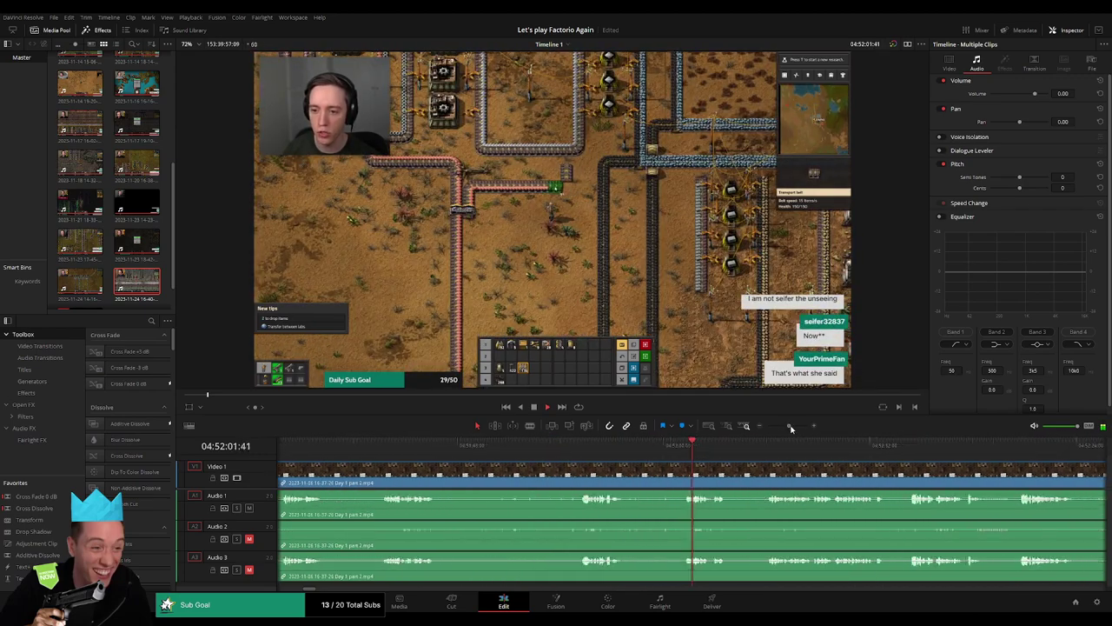
pyautogui.click(640, 447)
pyautogui.moveTo(639, 451); pyautogui.dragTo(526, 470)
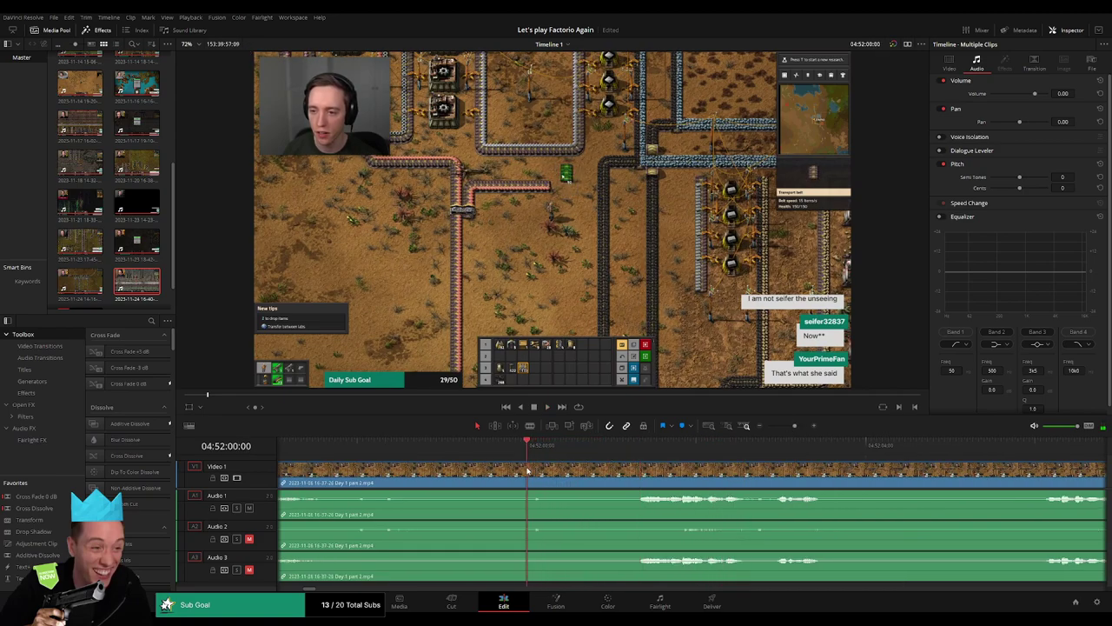
# Cut all tracks at the playhead and add a video fade-out and fade-in at the new join
pyautogui.click(533, 479)
pyautogui.press('a')
pyautogui.moveTo(533, 476); pyautogui.dragTo(608, 474)
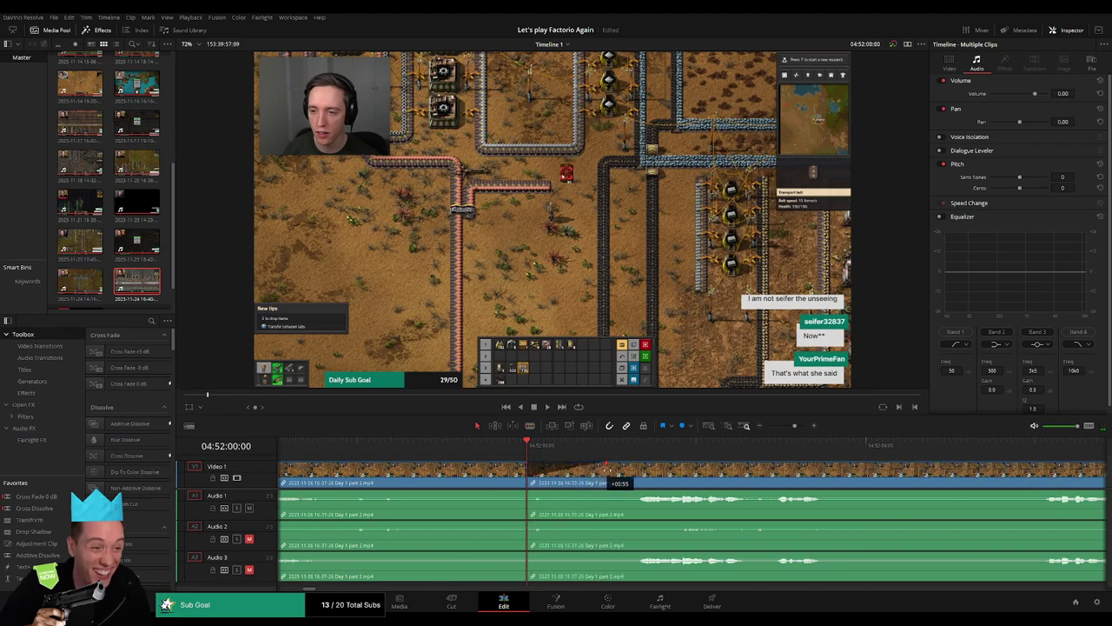
pyautogui.moveTo(530, 466); pyautogui.dragTo(454, 467)
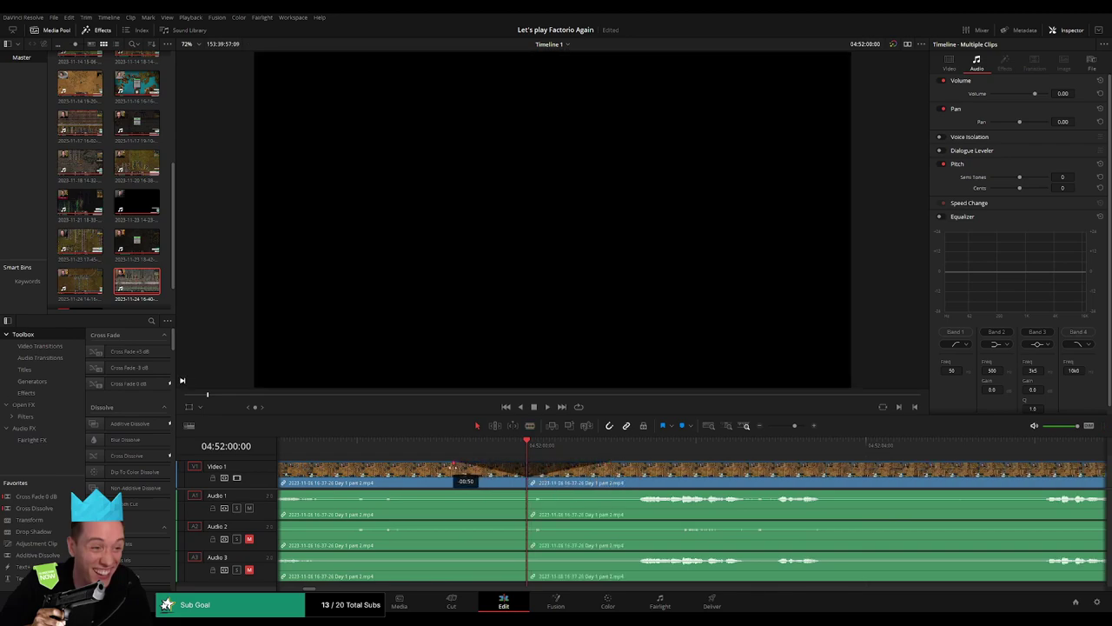
# Fade Audio 1–3 out and back in at the 04:52:00:00 join, then play it back
pyautogui.moveTo(525, 490); pyautogui.dragTo(454, 489)
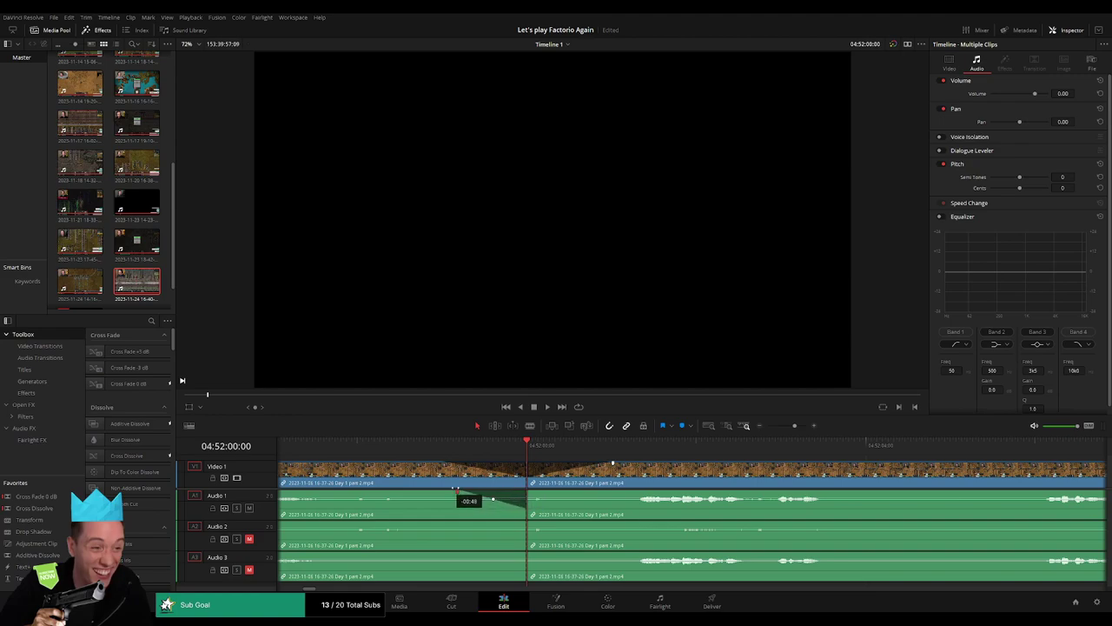
pyautogui.moveTo(530, 492); pyautogui.dragTo(589, 494)
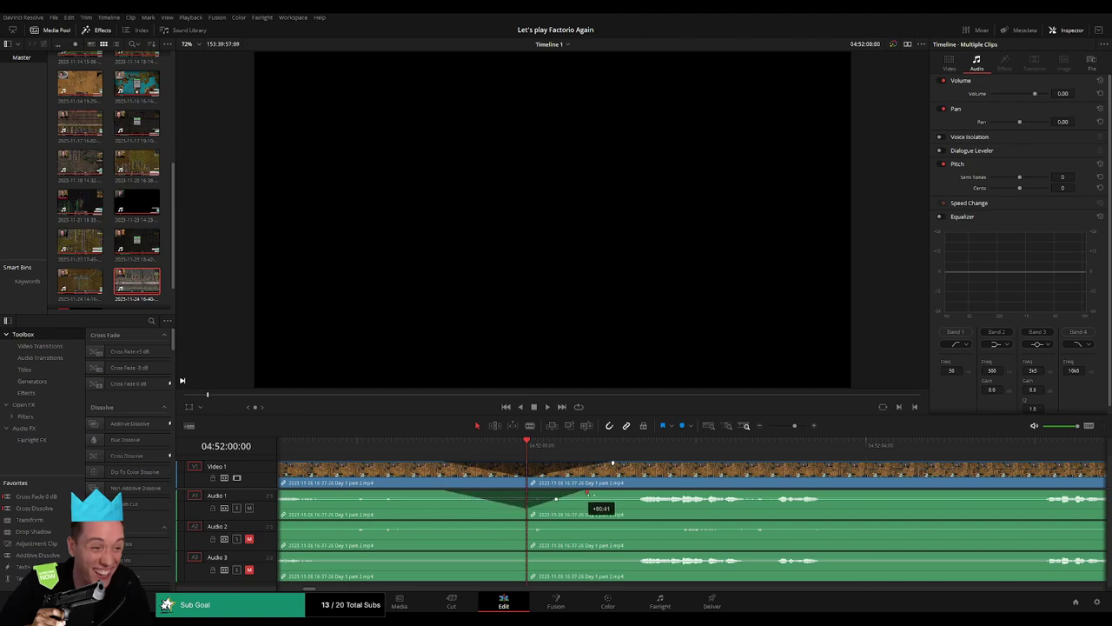
pyautogui.moveTo(522, 520); pyautogui.dragTo(443, 523)
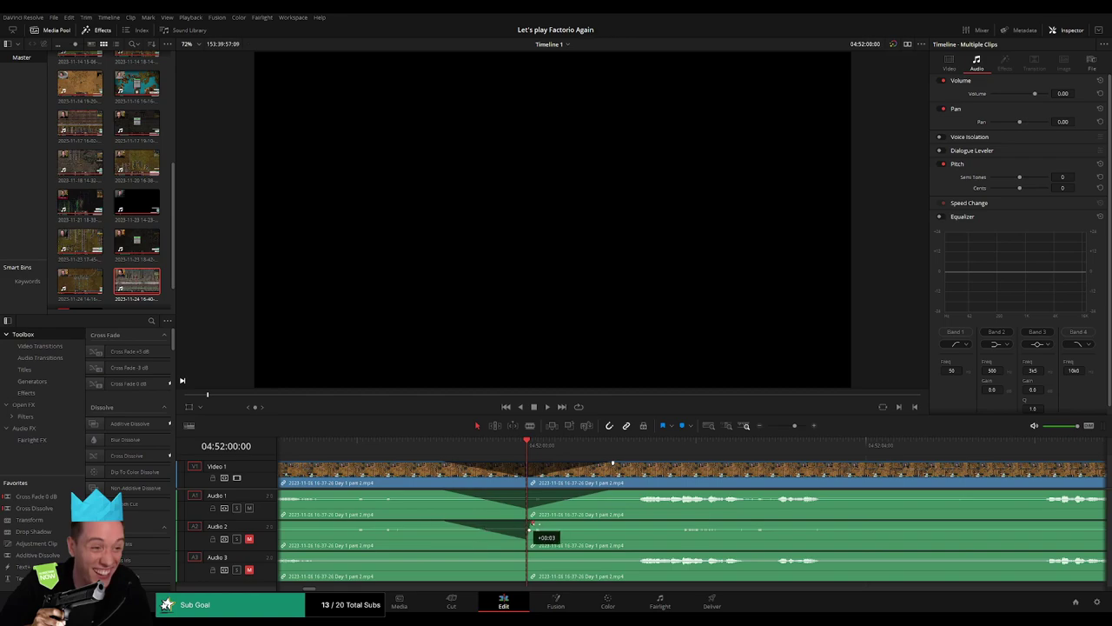
pyautogui.moveTo(533, 525); pyautogui.dragTo(611, 525)
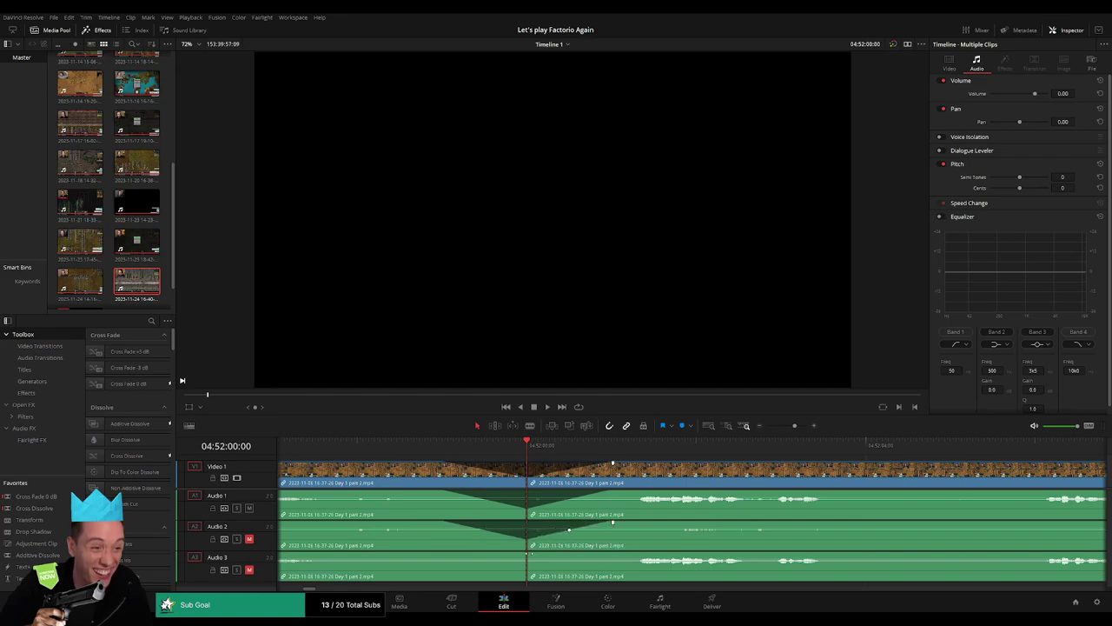
pyautogui.moveTo(488, 553); pyautogui.dragTo(445, 553)
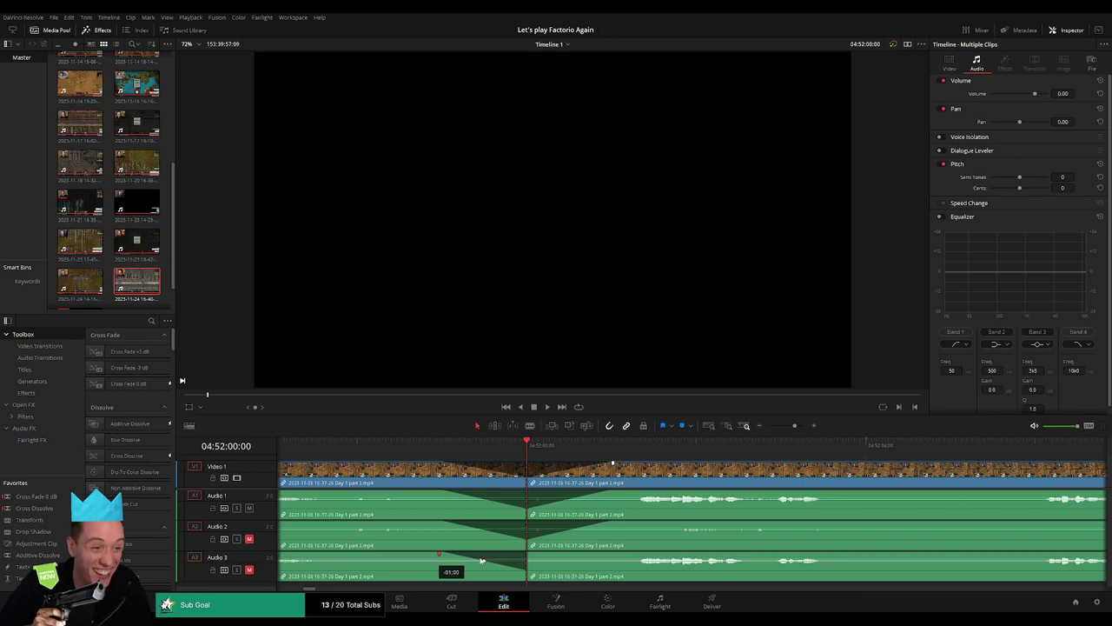
pyautogui.moveTo(526, 553); pyautogui.dragTo(602, 556)
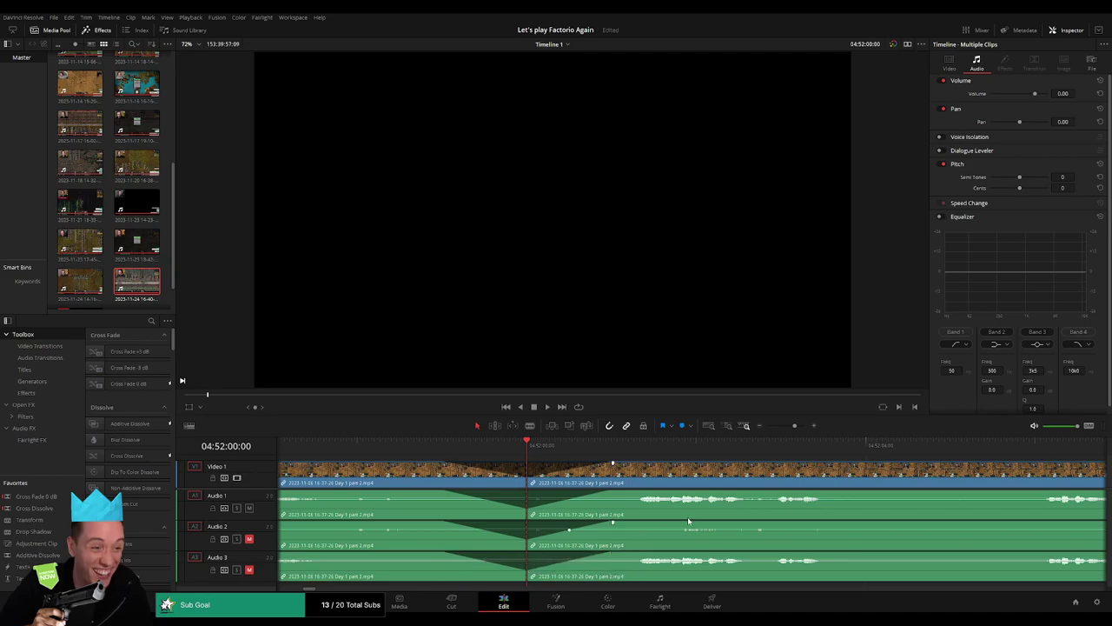
pyautogui.press('space')
# Slide the later Day 1 part 2 clips left to start at 06:00:00:00
pyautogui.hotkey('ctrl', '-')
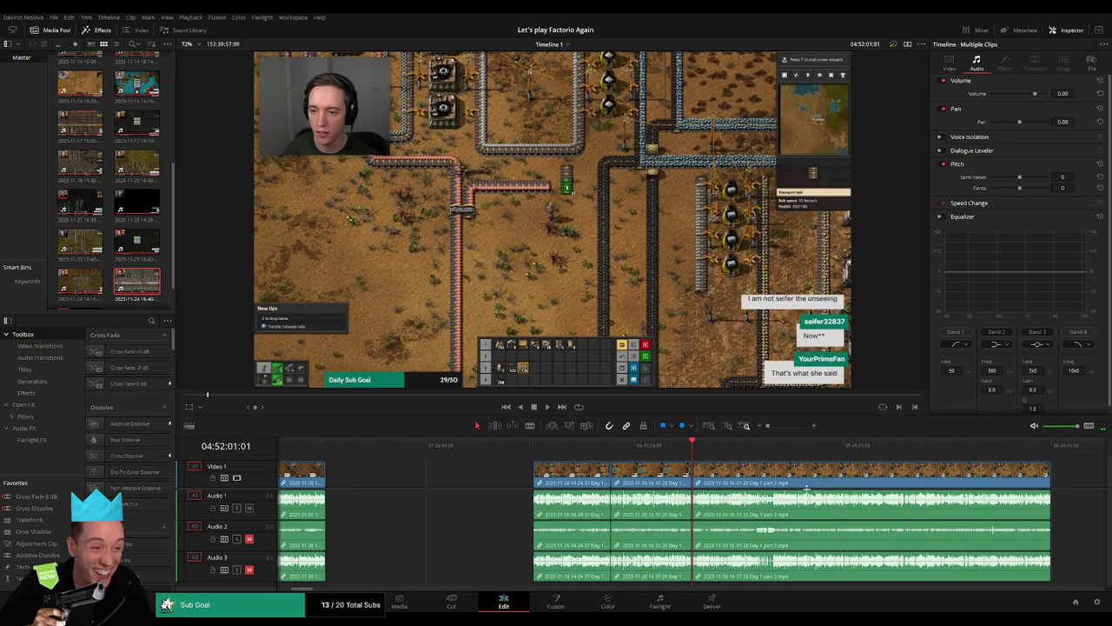
pyautogui.hscroll(3, 807, 489)
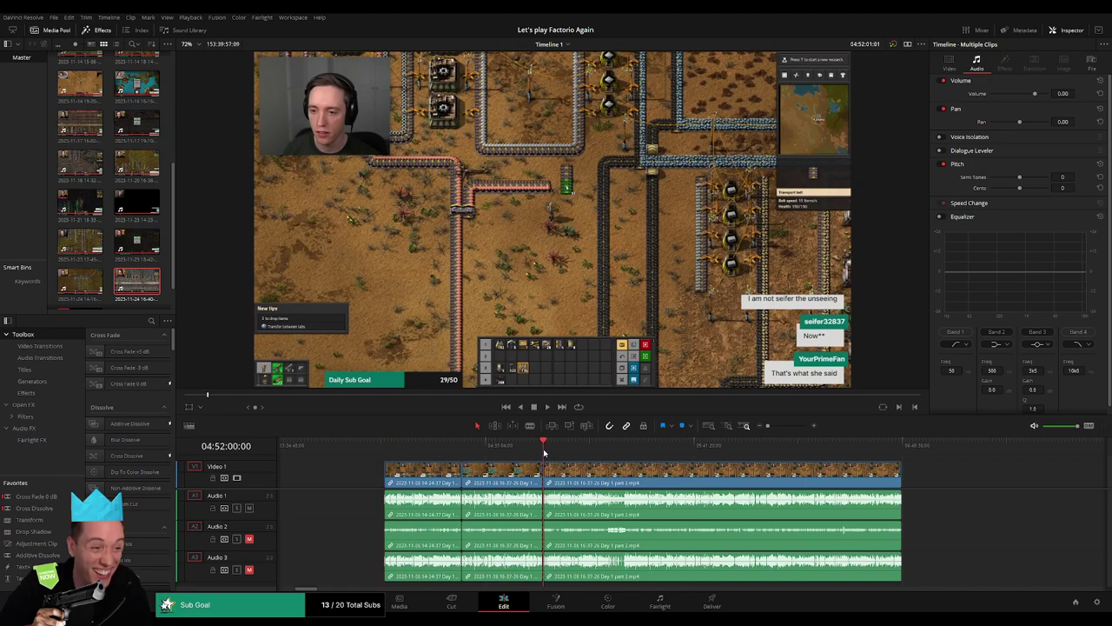
pyautogui.press('Home')
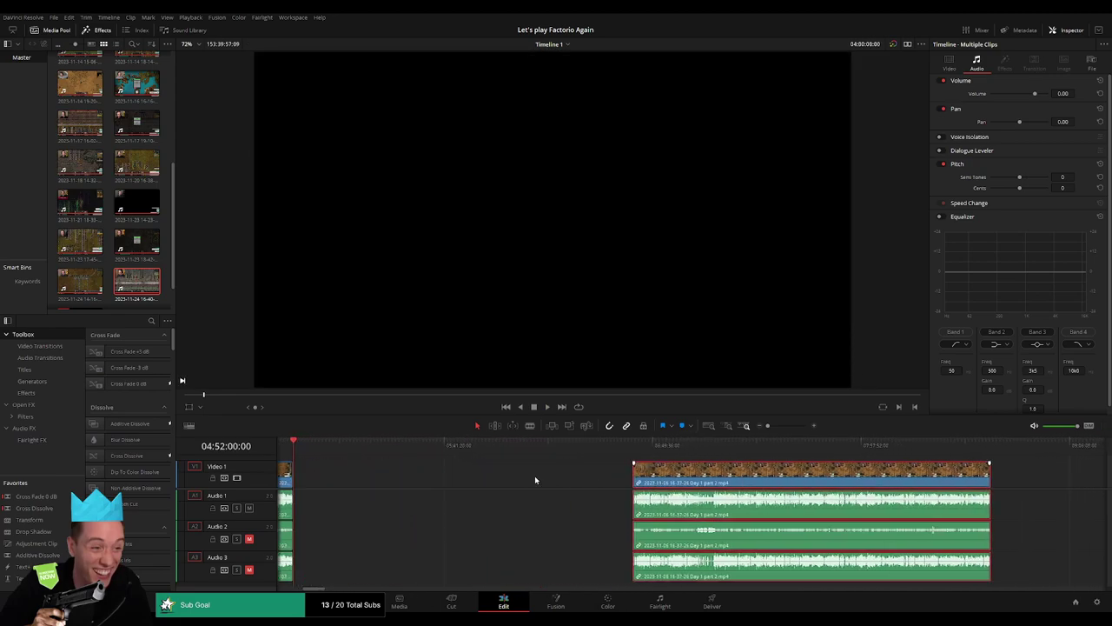
pyautogui.click(531, 478)
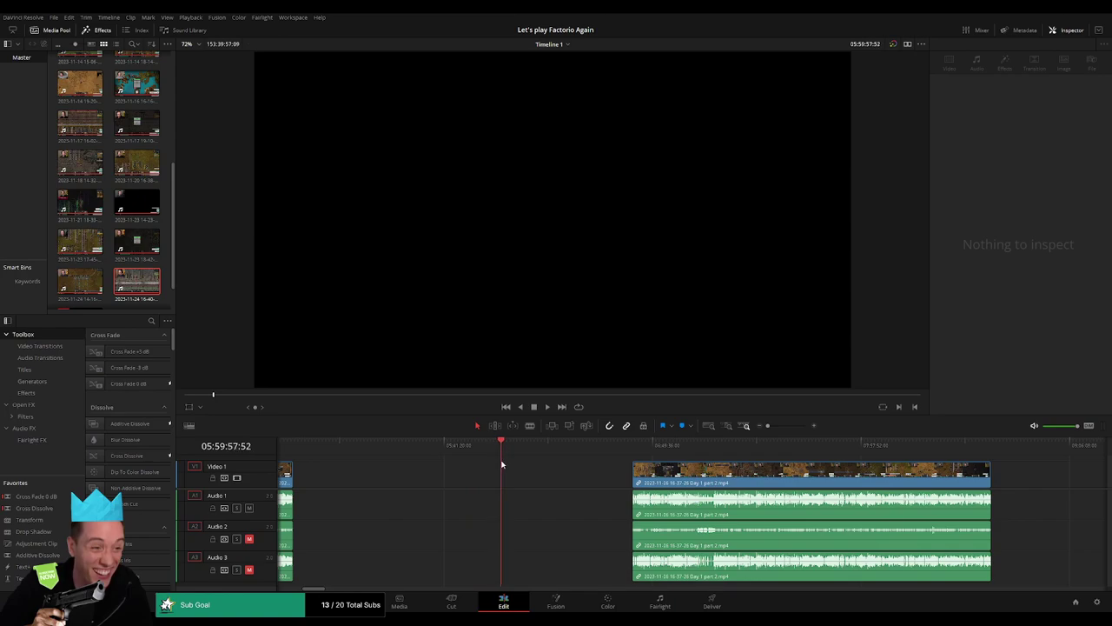
pyautogui.click(728, 426)
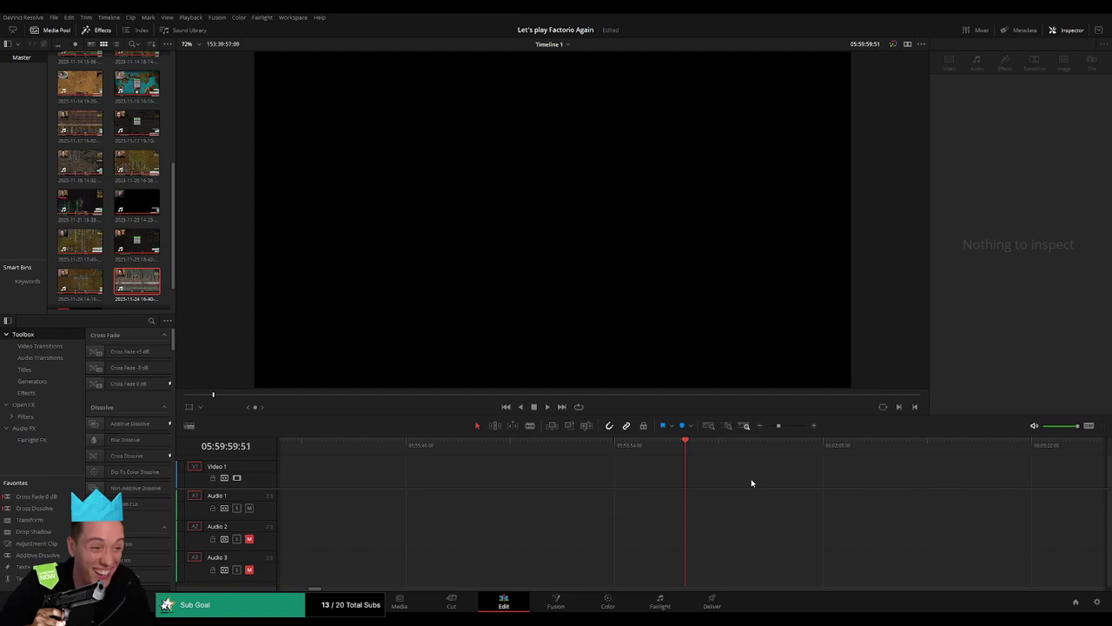
pyautogui.scroll(-2, 794, 431)
pyautogui.hscroll(3, 745, 469)
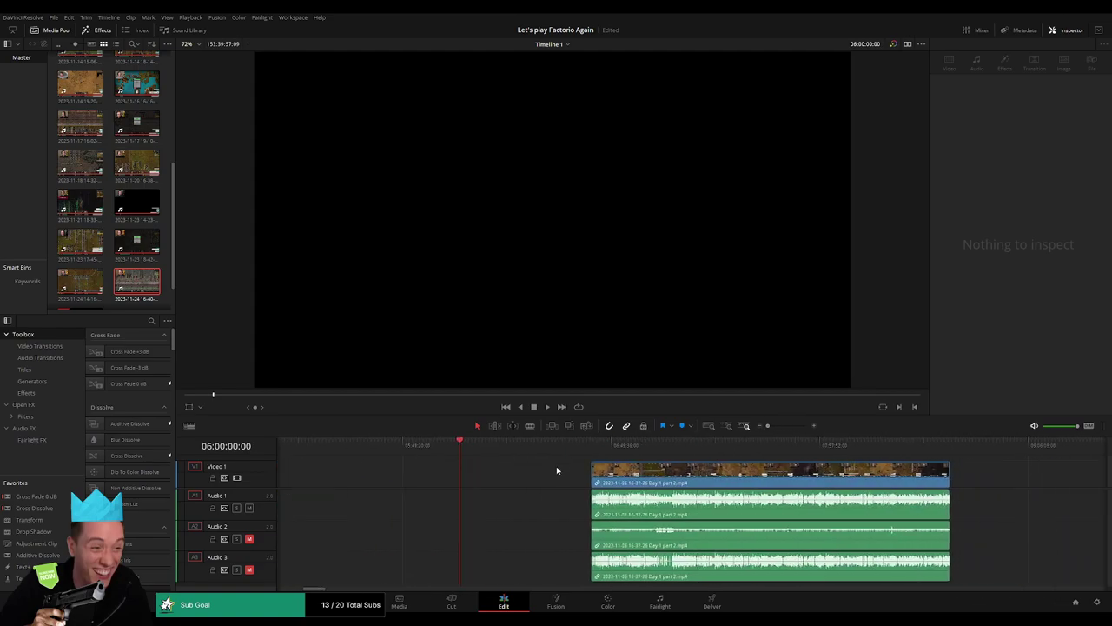
pyautogui.moveTo(716, 485)
pyautogui.mouseDown()
pyautogui.moveTo(447, 479)
pyautogui.moveTo(561, 451)
pyautogui.moveTo(609, 456)
pyautogui.moveTo(534, 450)
pyautogui.mouseUp()
pyautogui.click(475, 445)
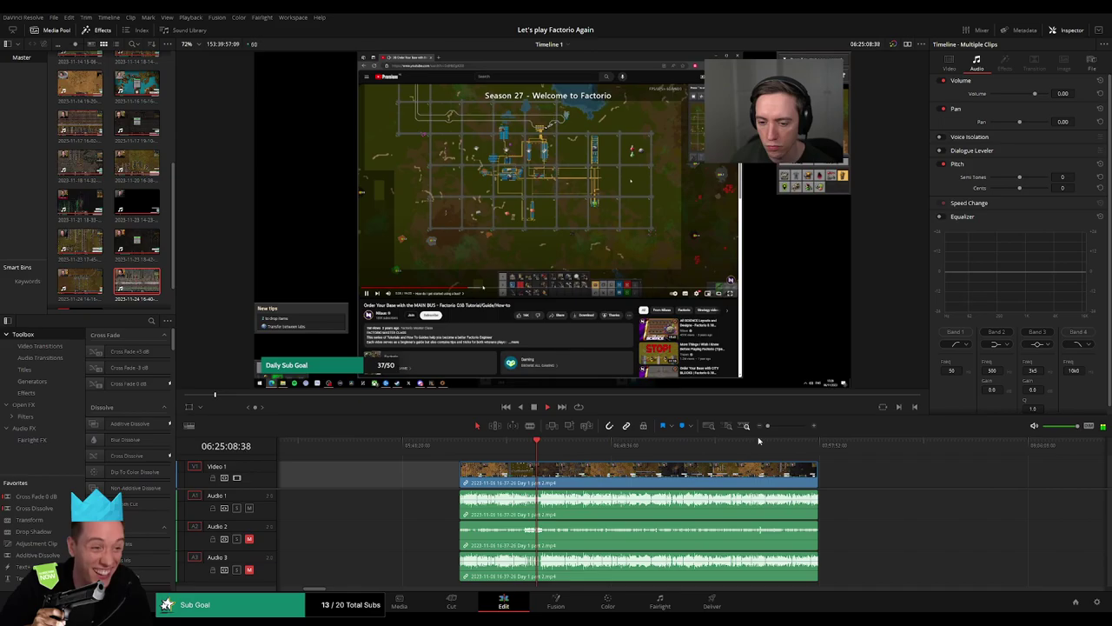
# Scrub and play through the Day 1 part 2 footage, then park the playhead at 06:52:05:00
pyautogui.moveTo(768, 425); pyautogui.dragTo(769, 425)
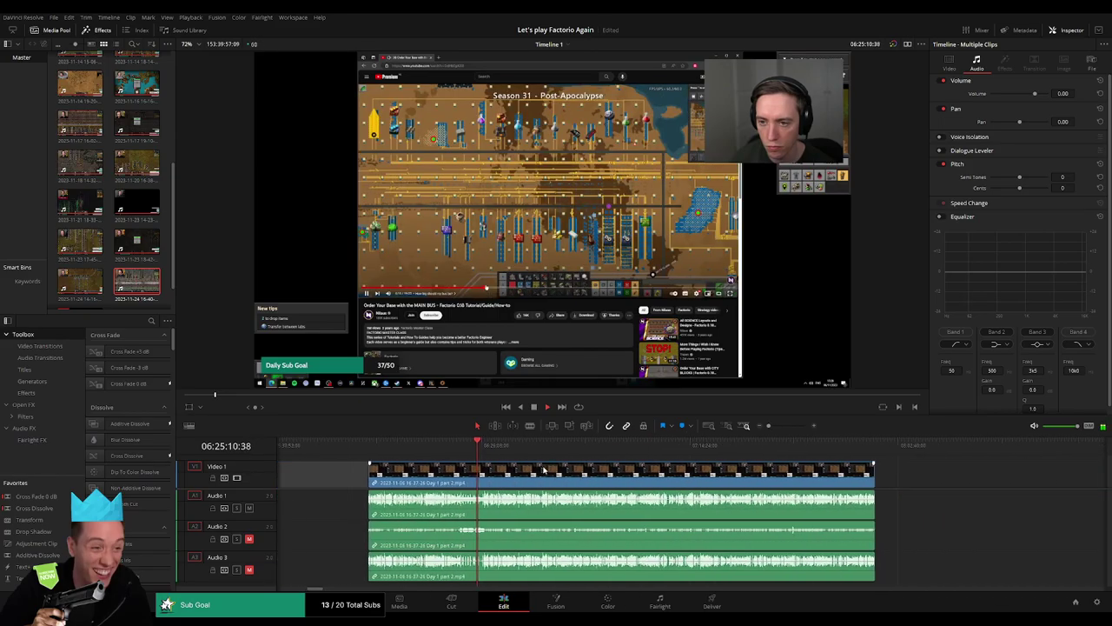
pyautogui.click(512, 454)
pyautogui.moveTo(512, 453); pyautogui.dragTo(572, 458)
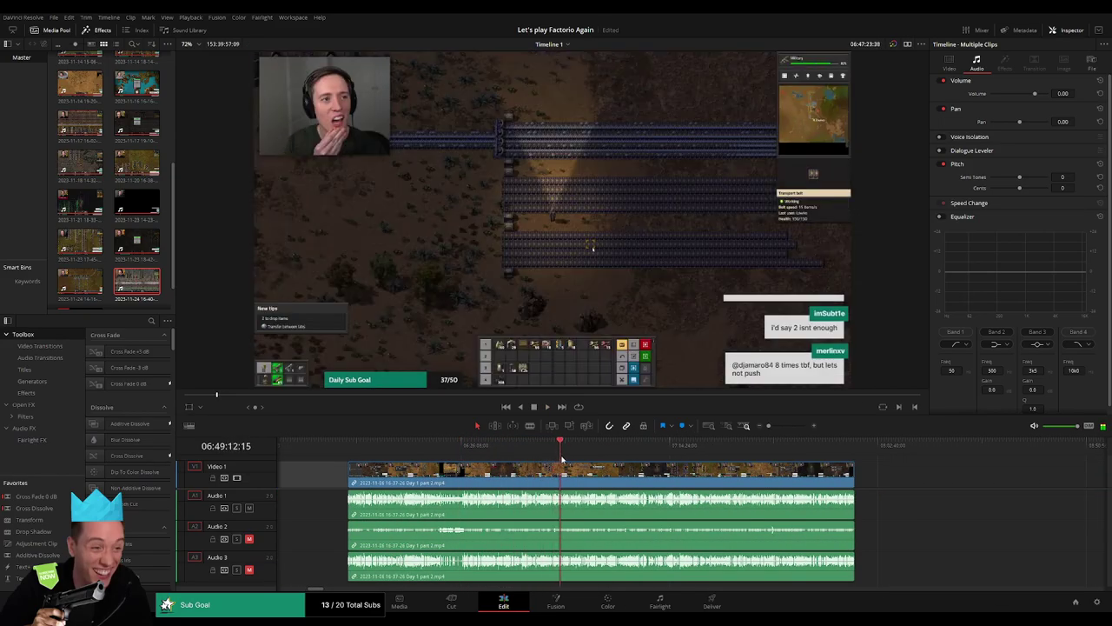
pyautogui.press('space')
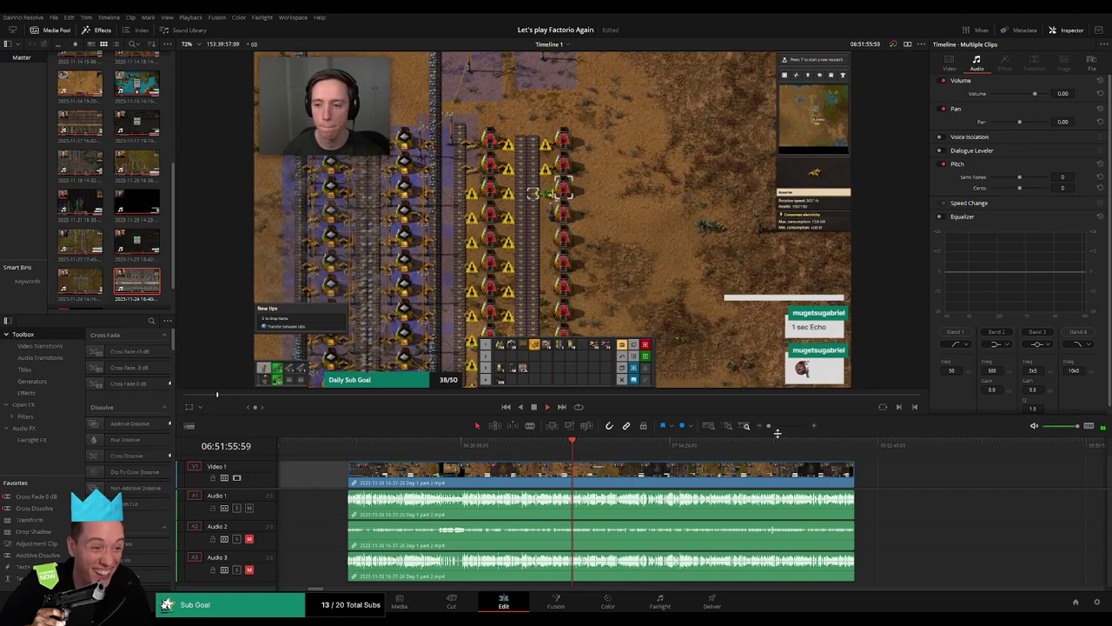
pyautogui.moveTo(768, 425); pyautogui.dragTo(785, 425)
pyautogui.click(753, 444)
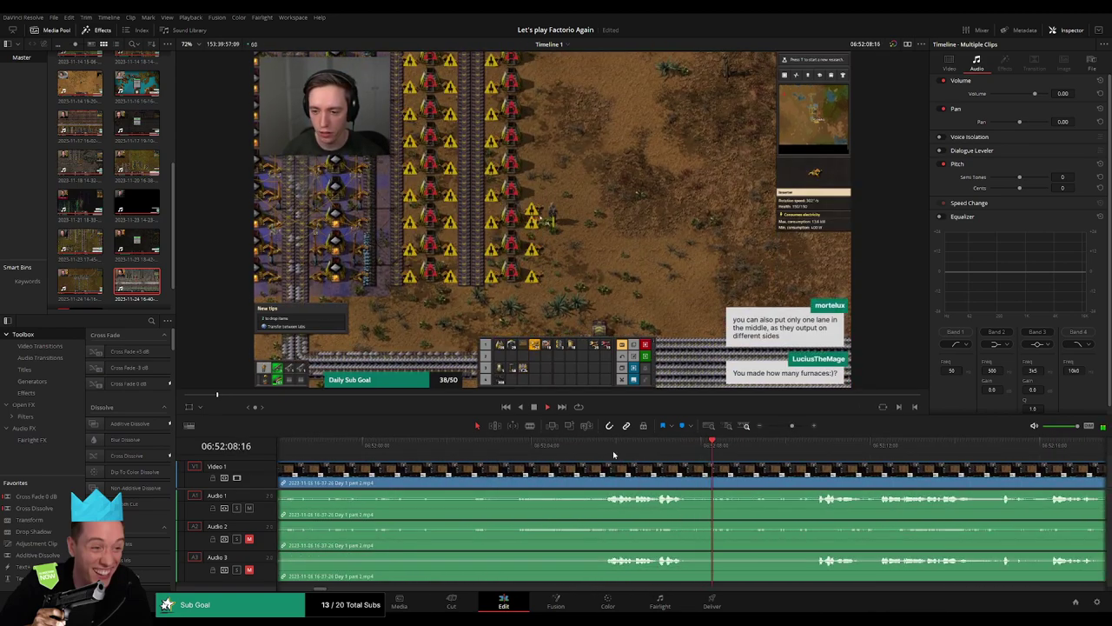
pyautogui.click(548, 445)
pyautogui.press('space')
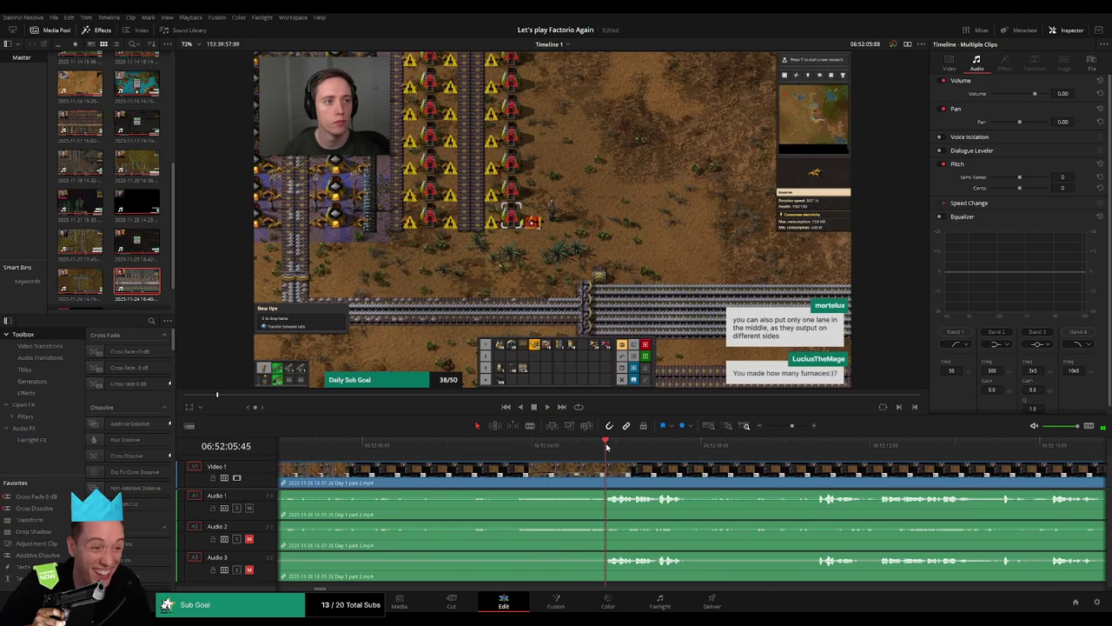
pyautogui.click(580, 447)
pyautogui.moveTo(581, 450); pyautogui.dragTo(565, 452)
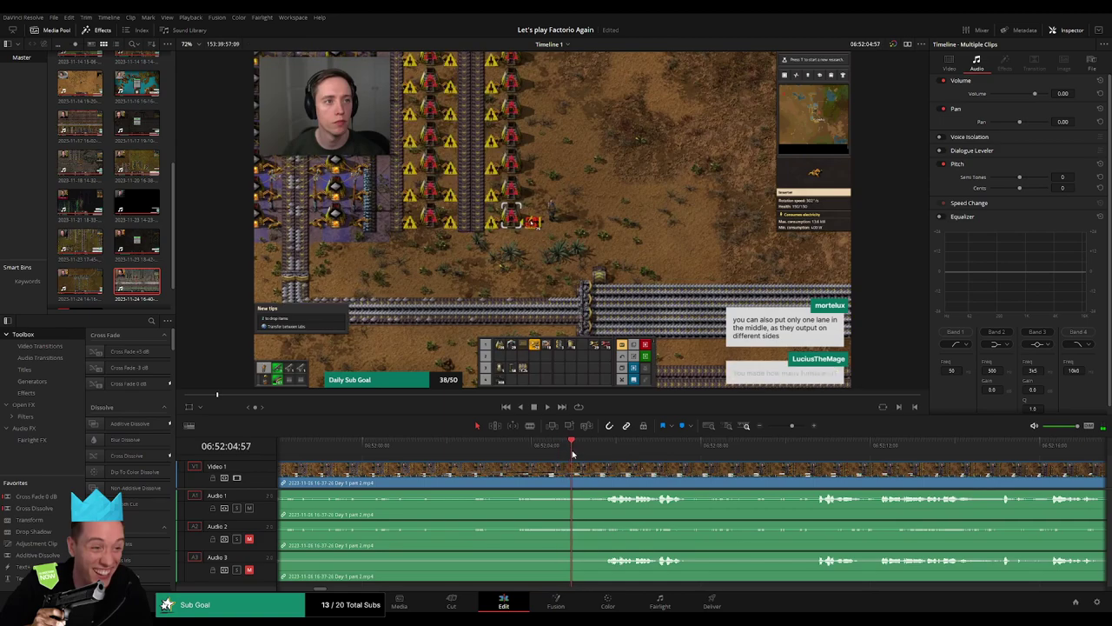
pyautogui.moveTo(565, 453); pyautogui.dragTo(574, 465)
# Blade all tracks at 06:52:05:00 and fade out video, Audio 1 and Audio 2, plus fade in Audio 2
pyautogui.press('b')
pyautogui.click(575, 467)
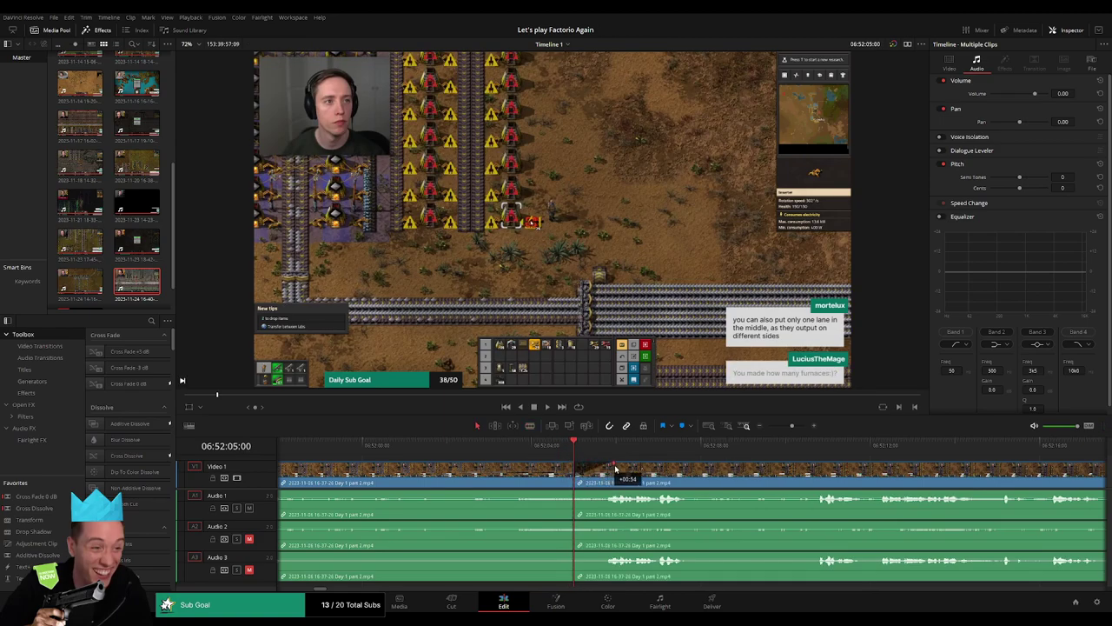
pyautogui.moveTo(619, 470); pyautogui.dragTo(577, 463)
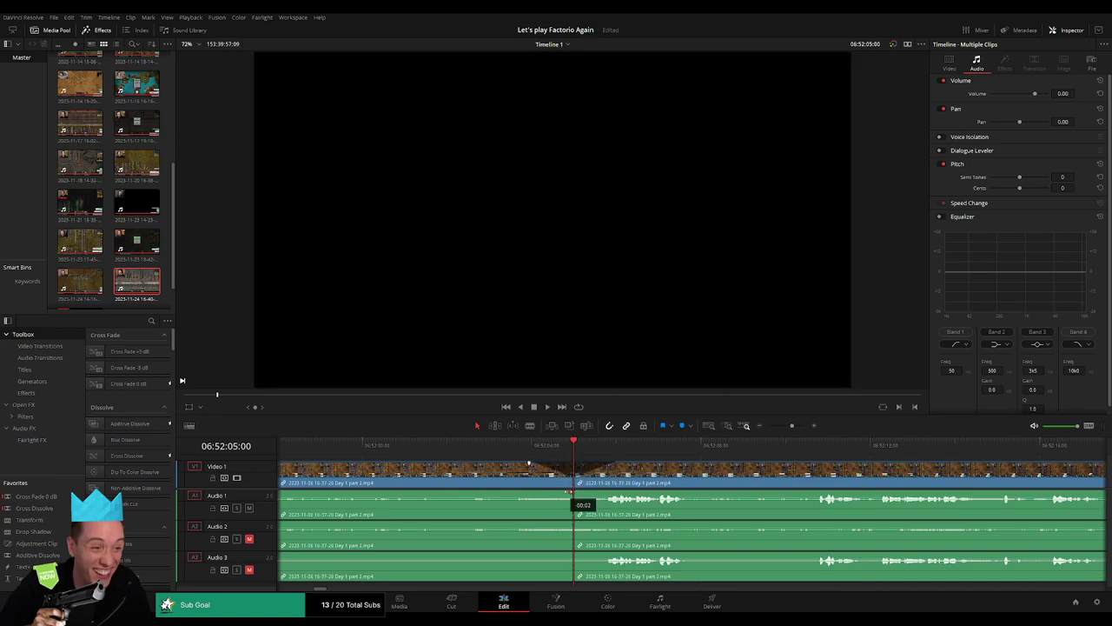
pyautogui.moveTo(570, 493); pyautogui.dragTo(530, 493)
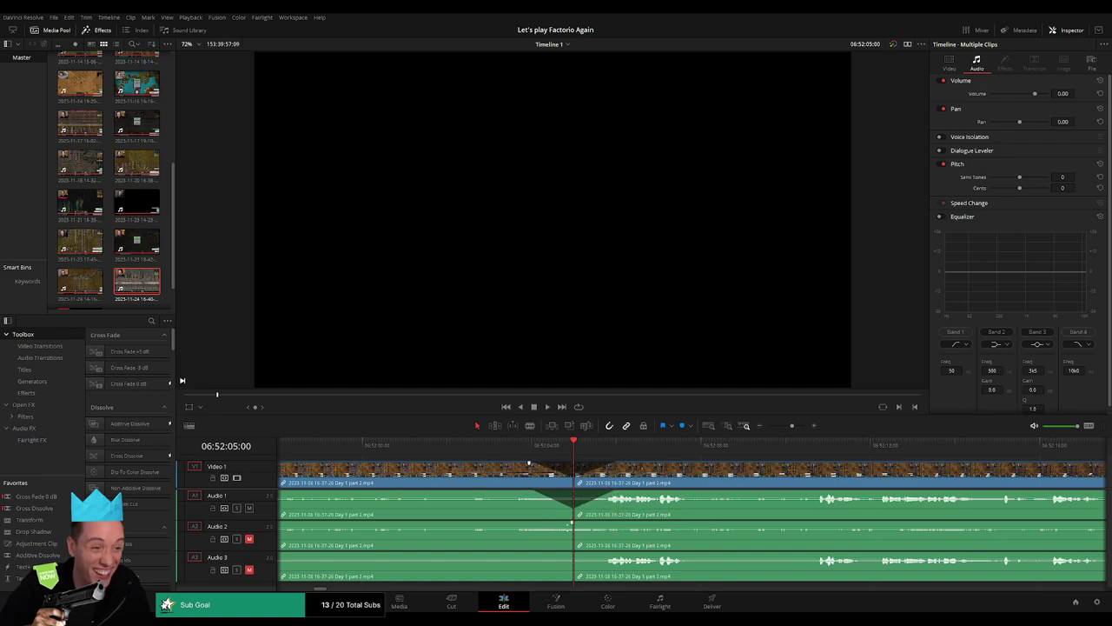
pyautogui.moveTo(572, 522); pyautogui.dragTo(566, 525)
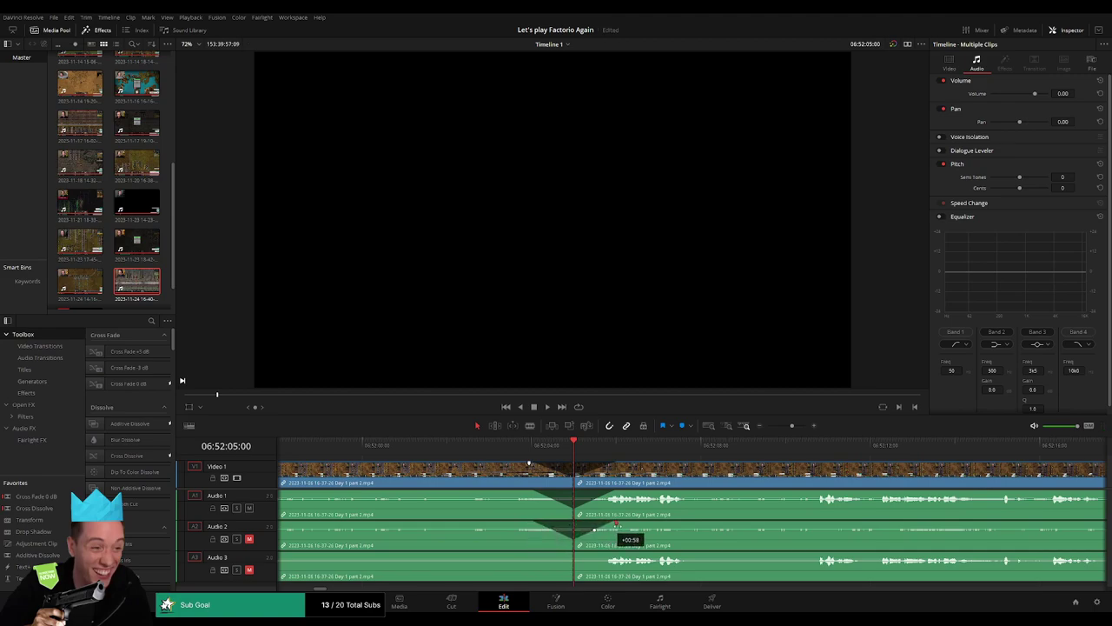
pyautogui.moveTo(570, 553); pyautogui.dragTo(568, 556)
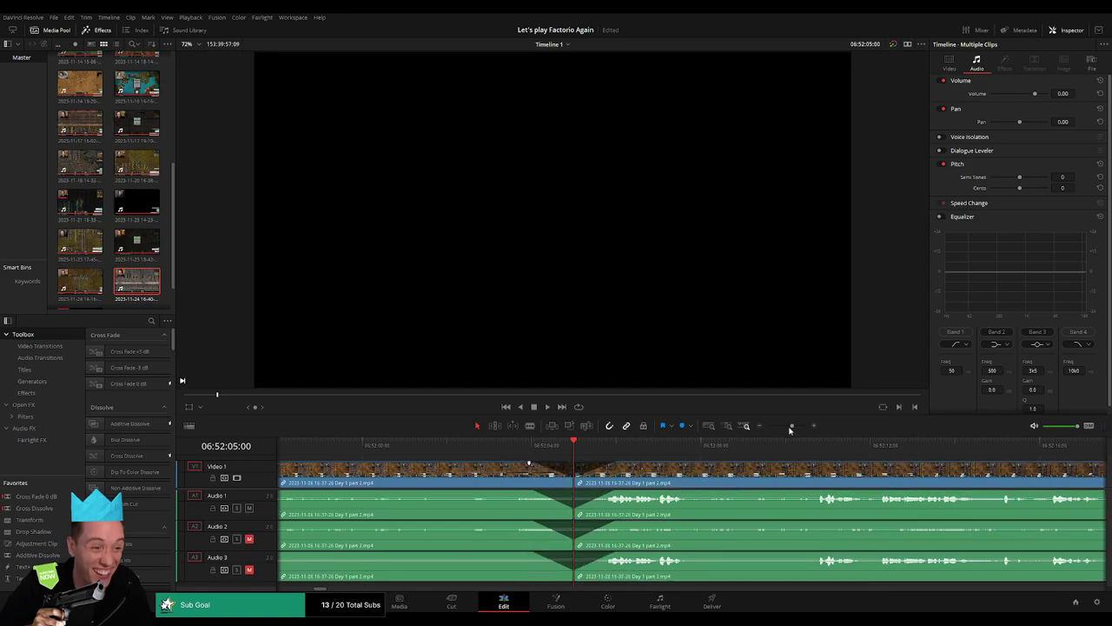
pyautogui.moveTo(790, 430); pyautogui.dragTo(767, 427)
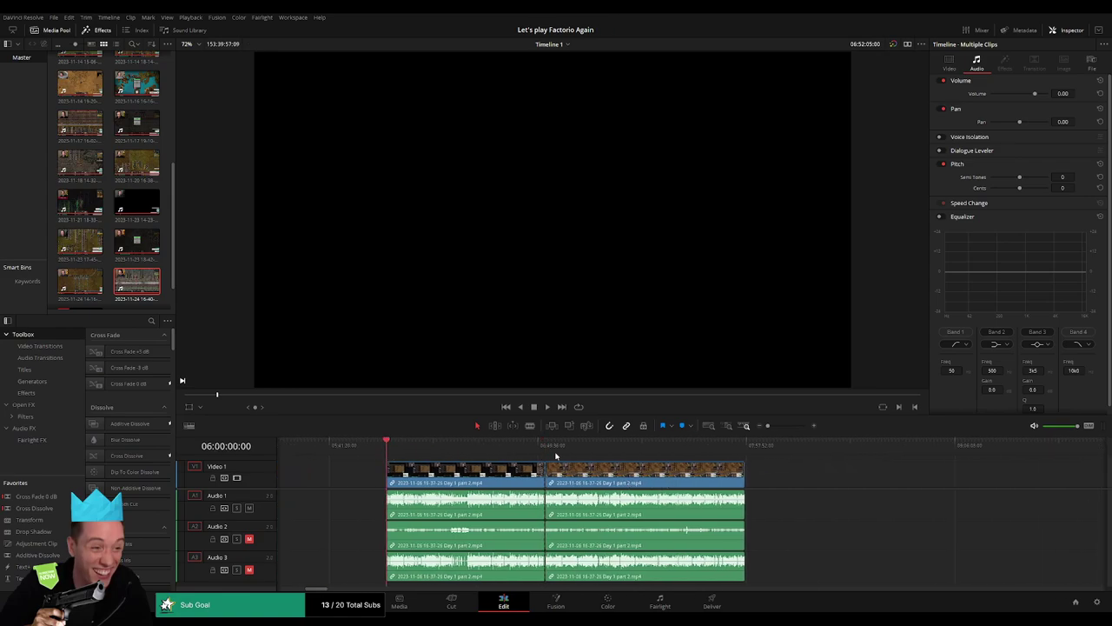
# Slide the later Day 1 part 2 clips left to start at 08:00:00:00, then play the join
pyautogui.moveTo(616, 467); pyautogui.dragTo(726, 469)
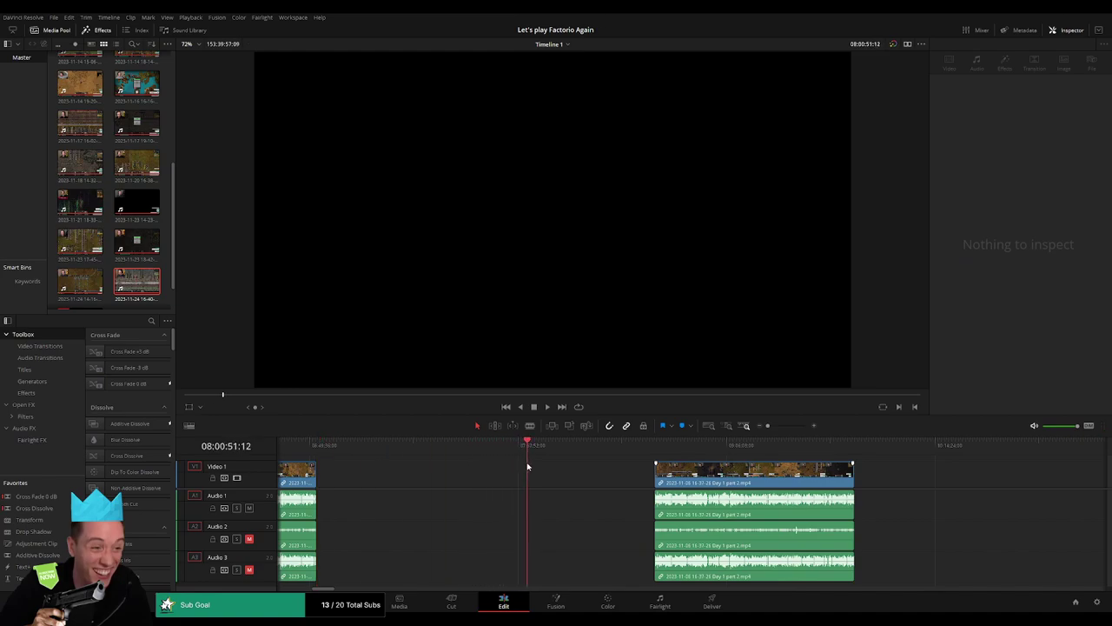
pyautogui.moveTo(767, 428); pyautogui.dragTo(775, 427)
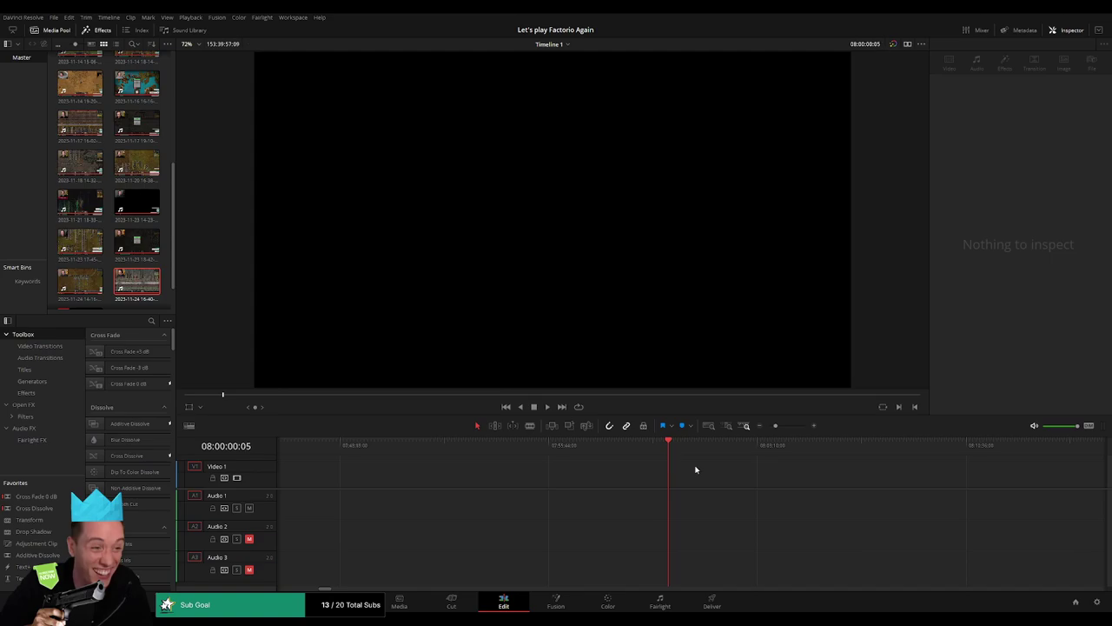
pyautogui.moveTo(781, 426); pyautogui.dragTo(768, 426)
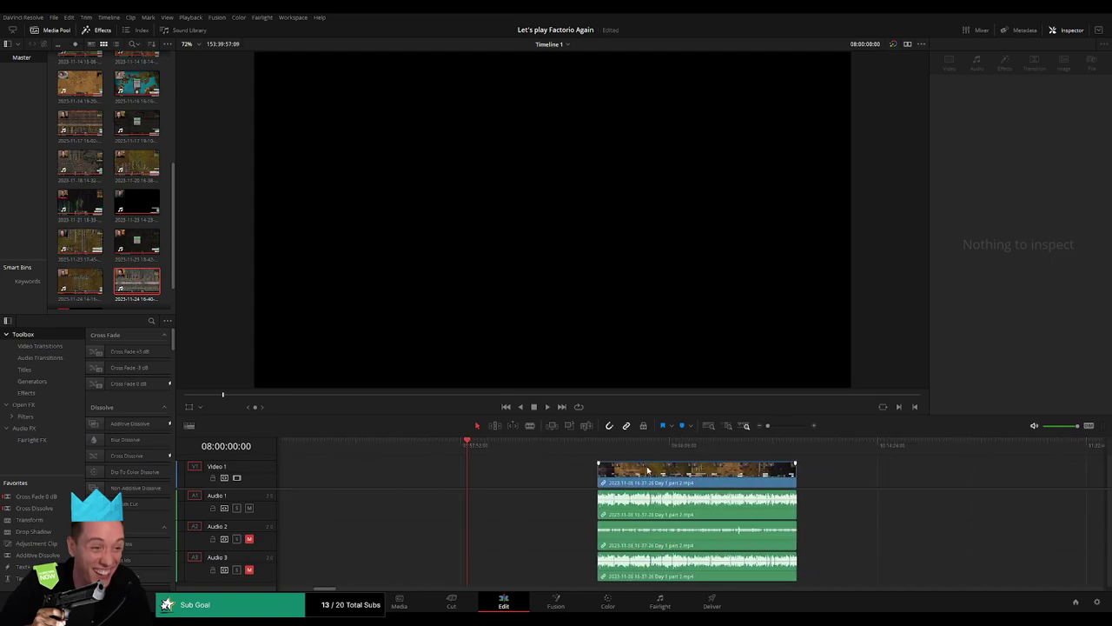
pyautogui.moveTo(662, 476); pyautogui.dragTo(533, 476)
pyautogui.press('space')
pyautogui.click(728, 474)
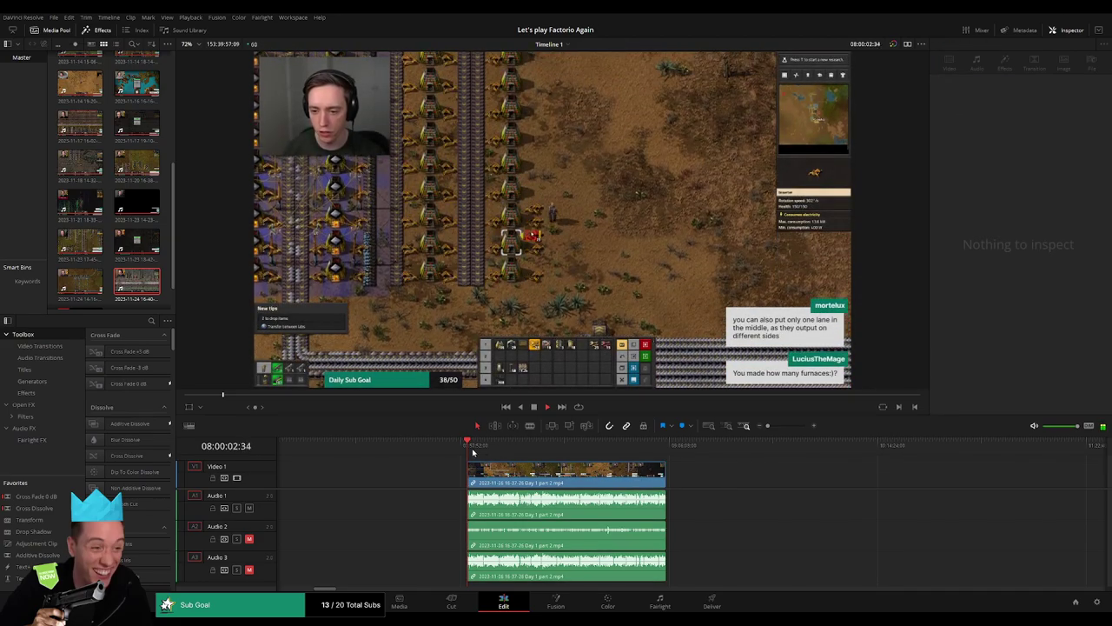
# Scrub the playhead to 08:52:12:00 and blade the video and all three audio tracks there
pyautogui.moveTo(476, 451); pyautogui.dragTo(626, 465)
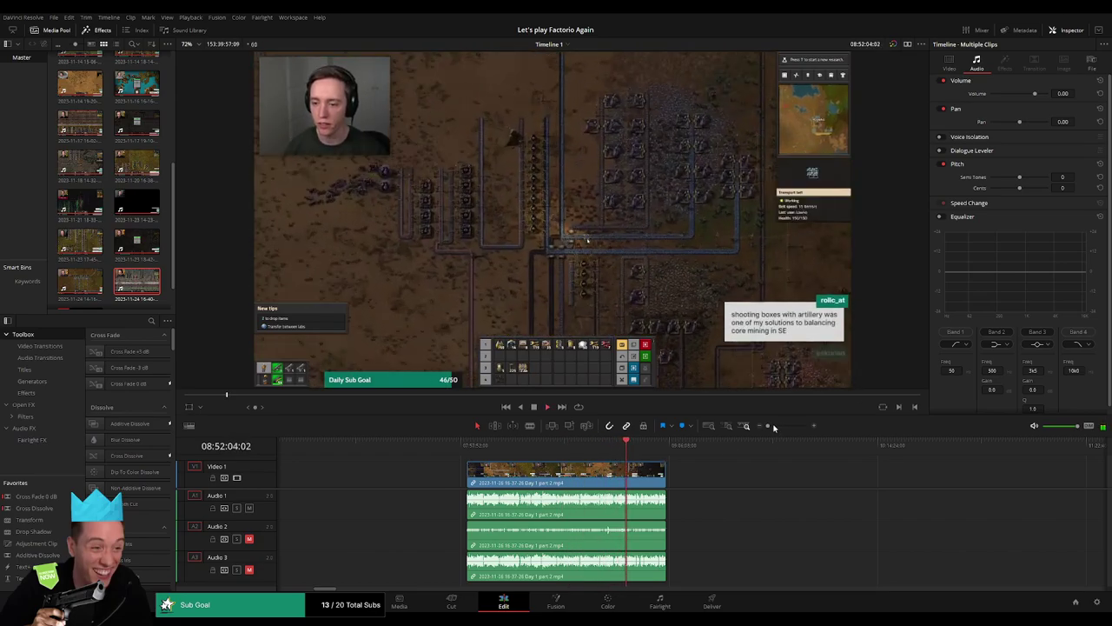
pyautogui.moveTo(767, 426); pyautogui.dragTo(787, 429)
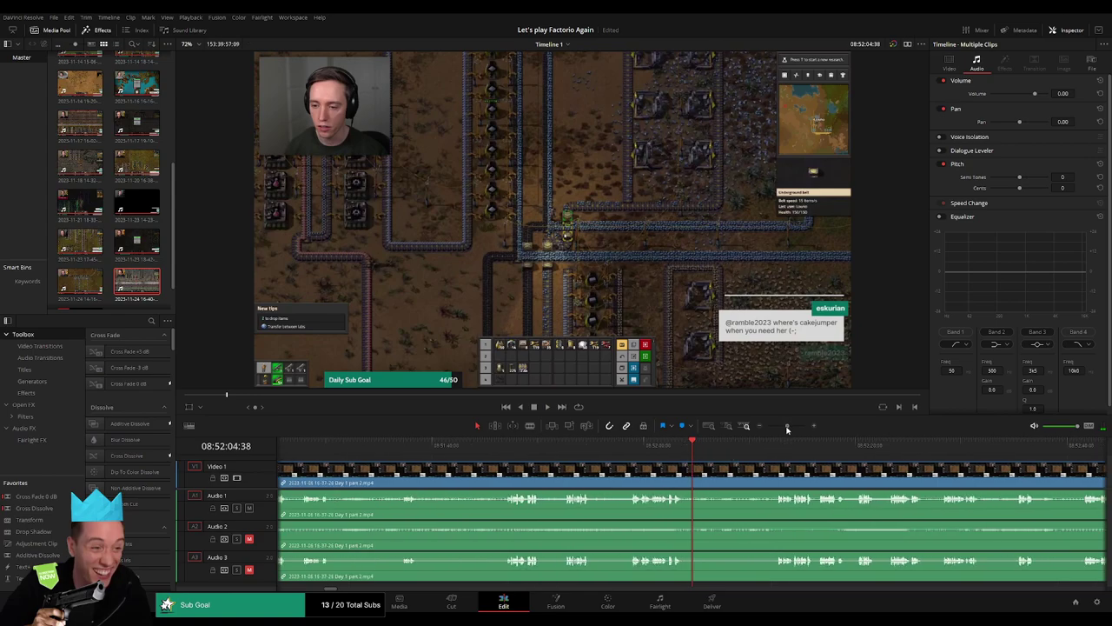
pyautogui.moveTo(511, 454); pyautogui.dragTo(573, 461)
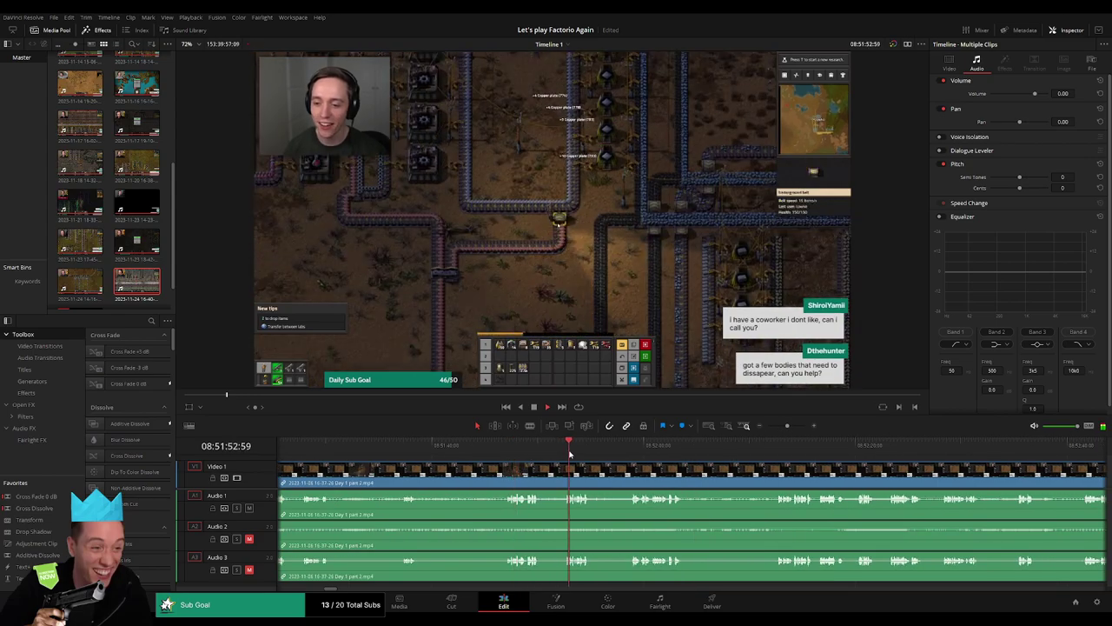
pyautogui.click(628, 461)
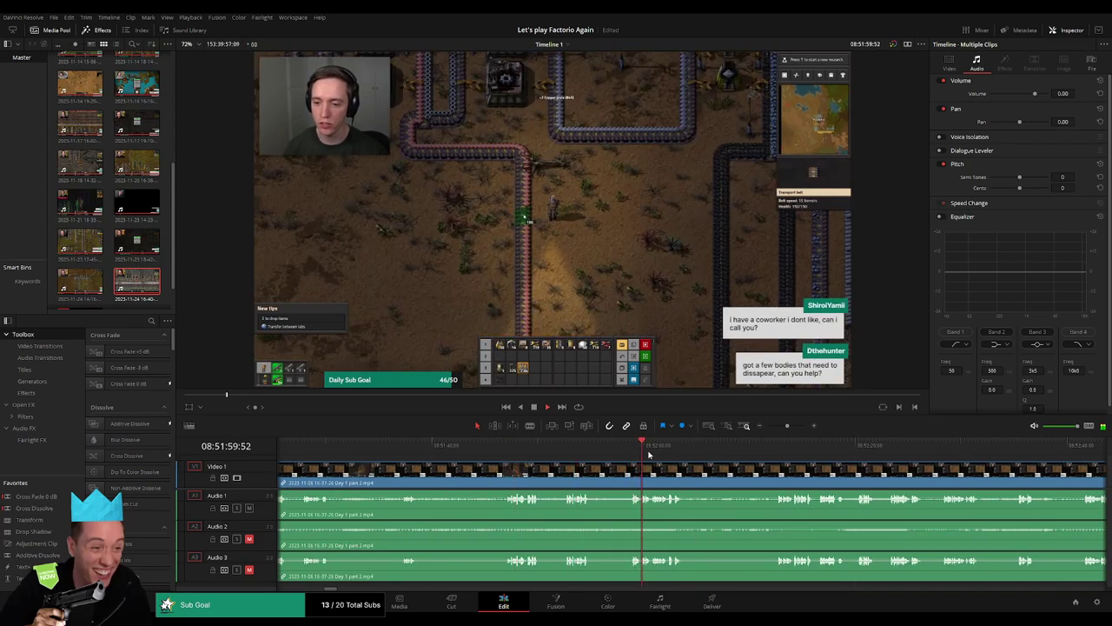
pyautogui.hscroll(2, 626, 459)
pyautogui.hscroll(2, 574, 466)
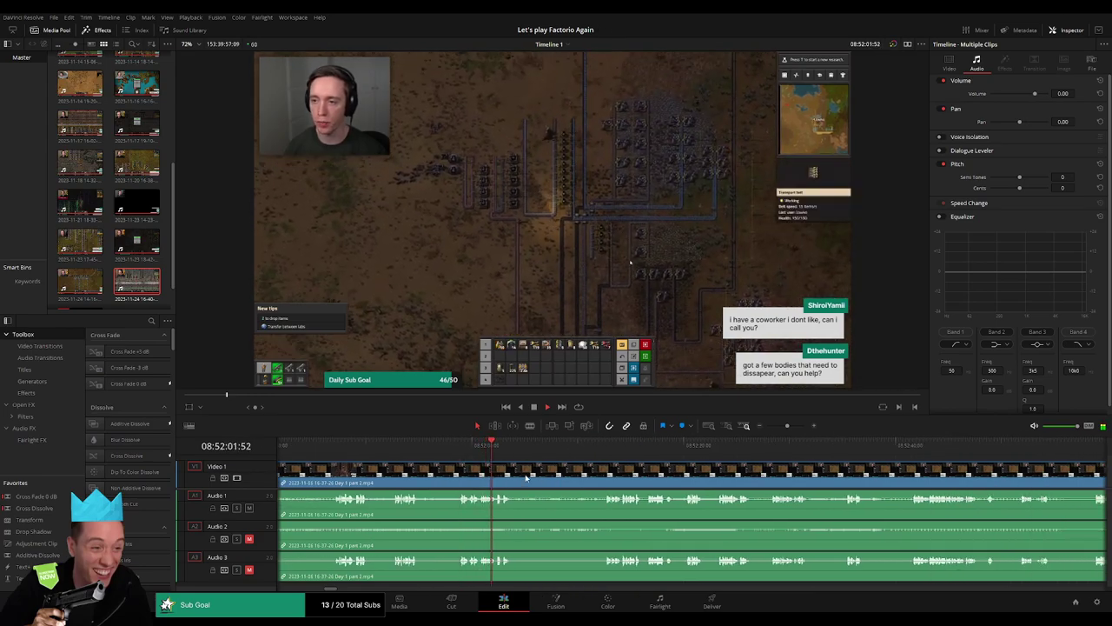
pyautogui.click(608, 445)
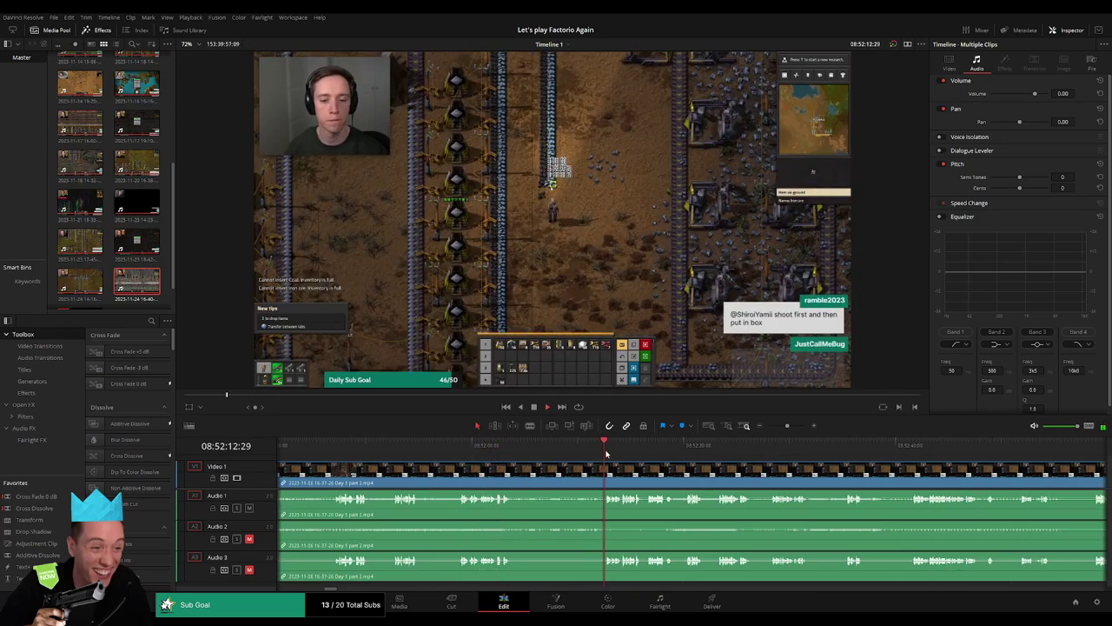
pyautogui.scroll(2, 687, 450)
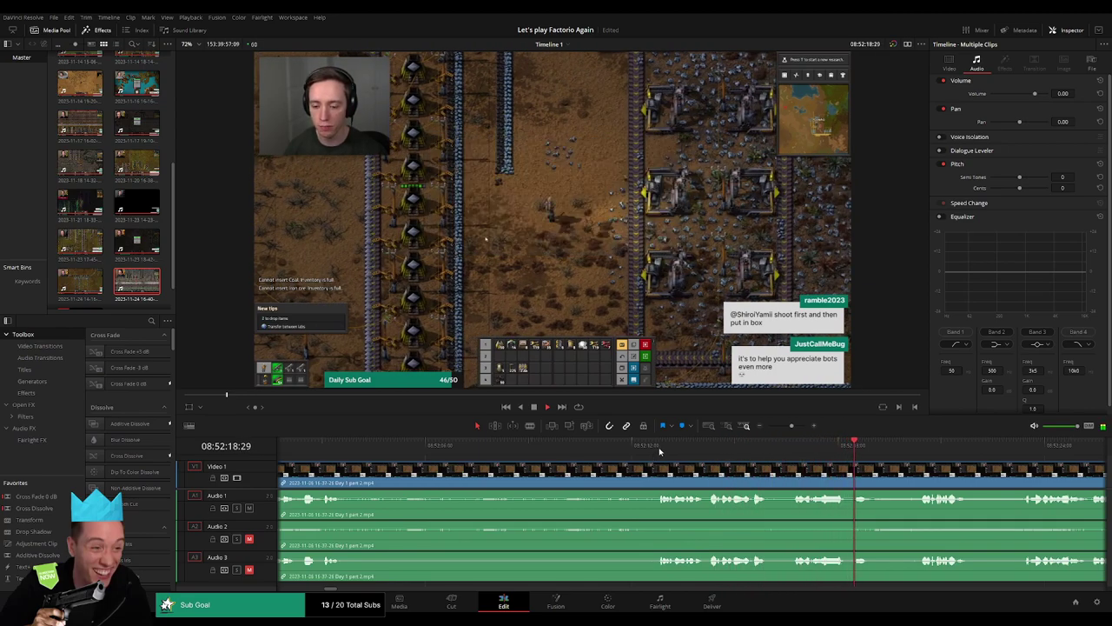
pyautogui.moveTo(659, 451)
pyautogui.mouseDown()
pyautogui.moveTo(644, 453)
pyautogui.moveTo(633, 477)
pyautogui.mouseUp()
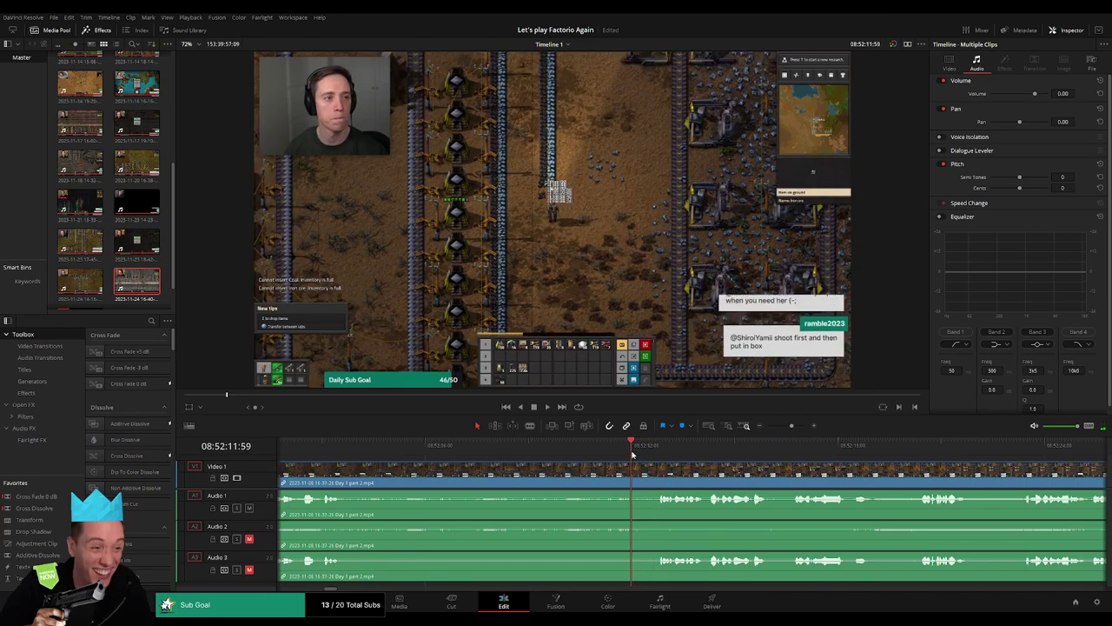
pyautogui.press('b')
pyautogui.click(633, 469)
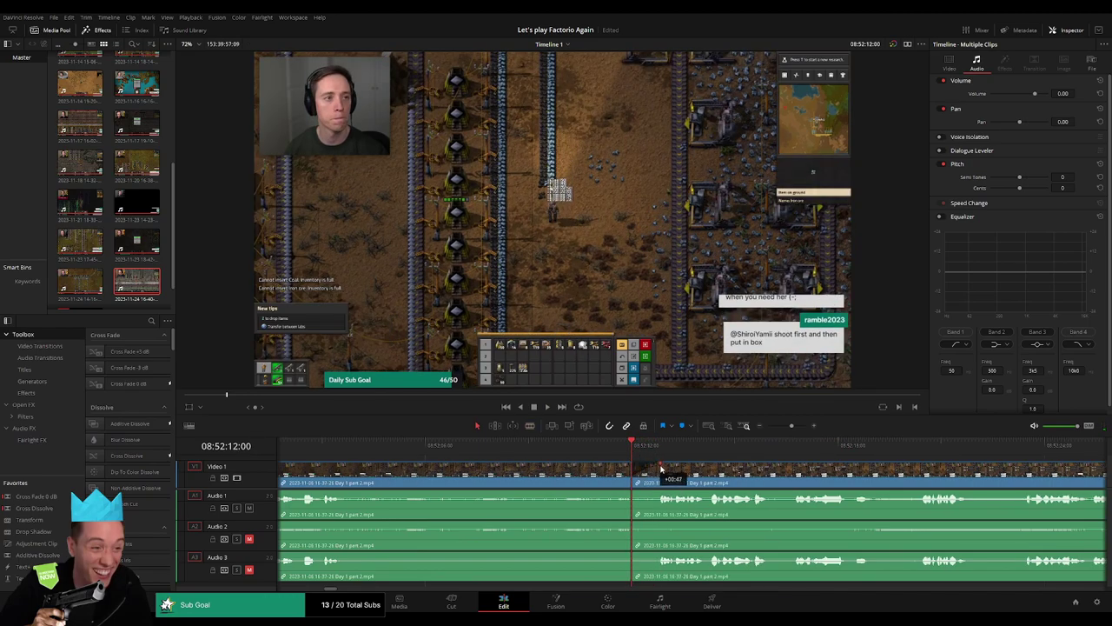
# Trim the left edge of the post-cut clip rightward on Video 1 and Audio 1, leaving a short gap
pyautogui.moveTo(668, 469); pyautogui.dragTo(666, 470)
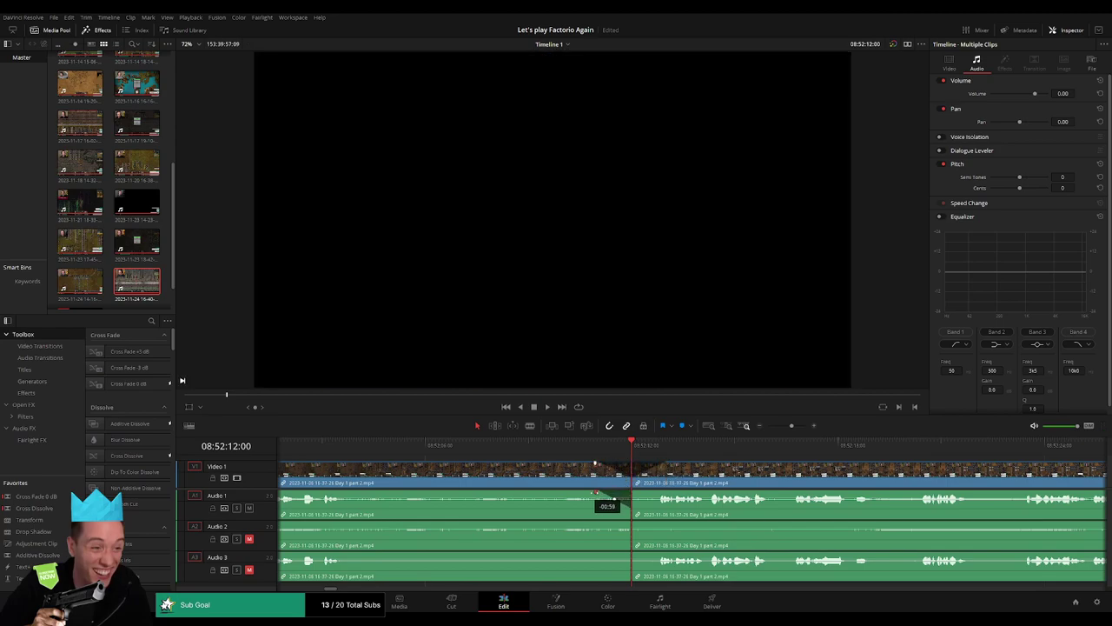
pyautogui.moveTo(633, 497); pyautogui.dragTo(663, 497)
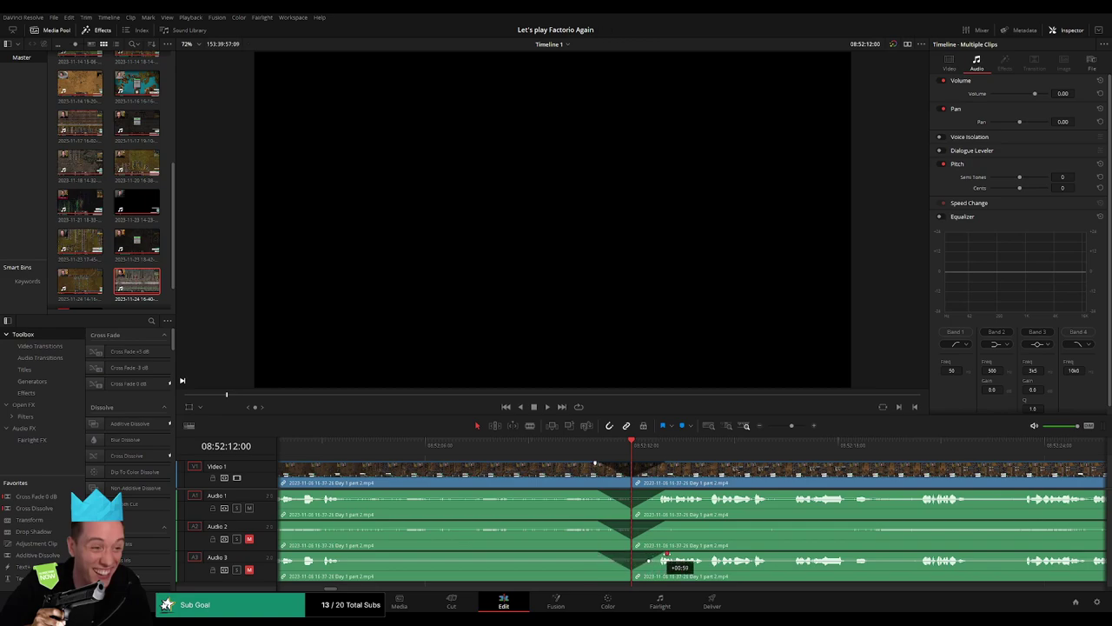
# Split the clips at the playhead with Ctrl+\ and move the short end piece further right
pyautogui.scroll(-2, 765, 464)
pyautogui.scroll(-2, 695, 468)
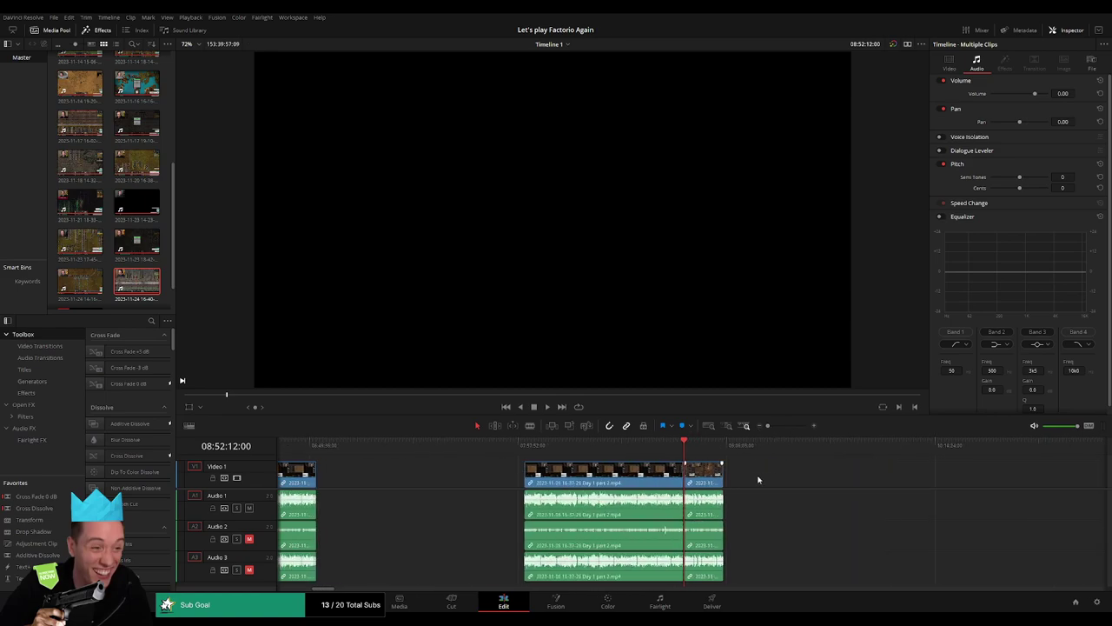
pyautogui.scroll(-2, 623, 470)
pyautogui.click(544, 445)
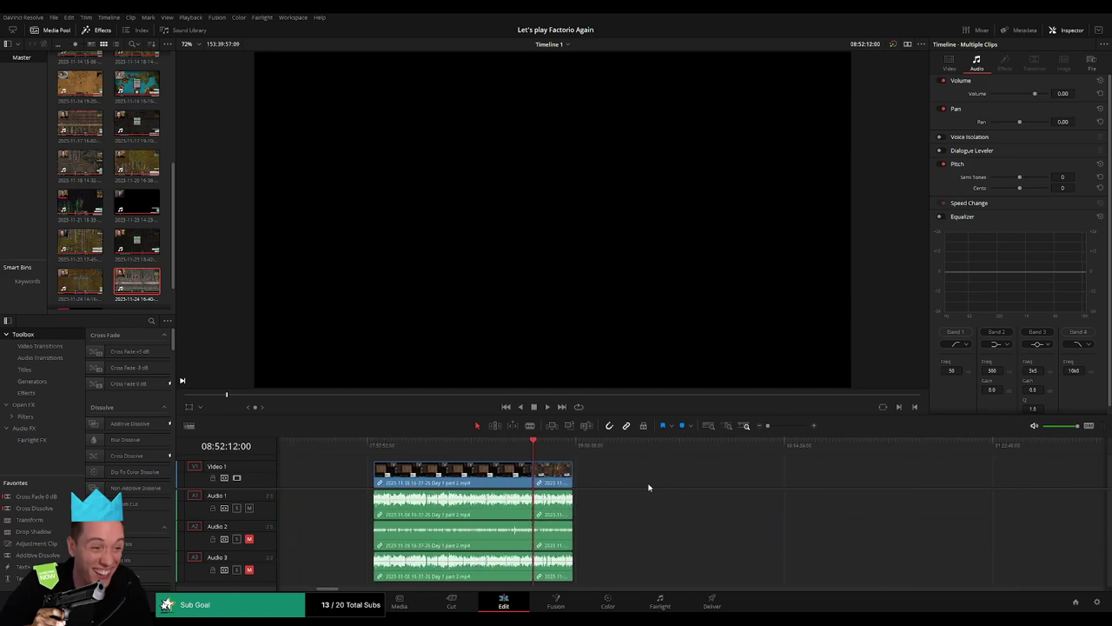
pyautogui.hotkey('ctrl', '\\')
pyautogui.moveTo(404, 474); pyautogui.dragTo(543, 477)
pyautogui.click(543, 477)
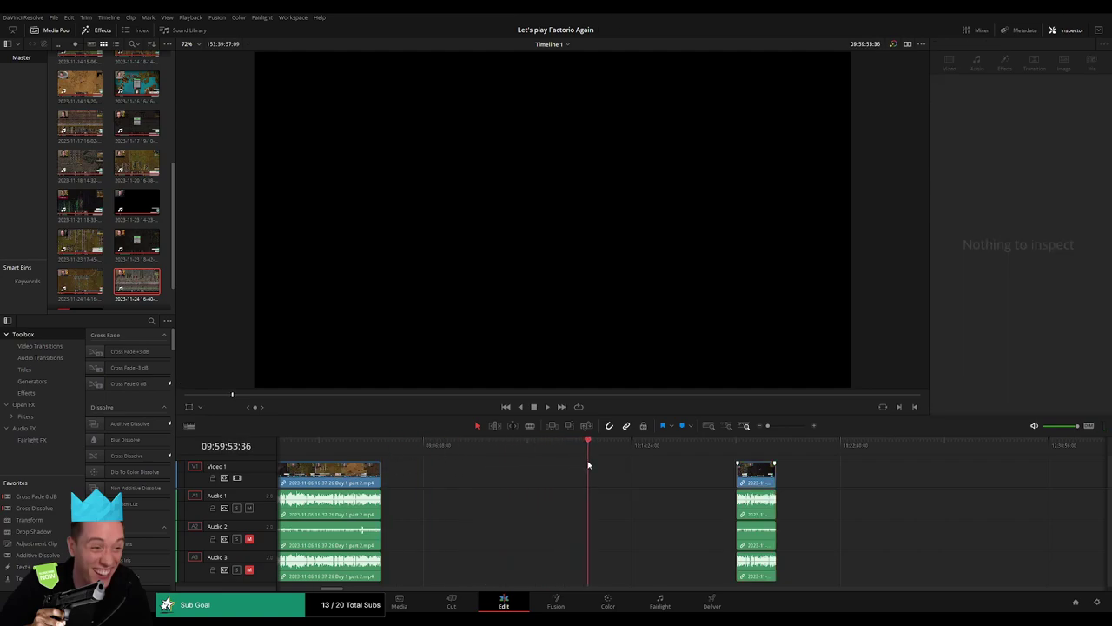
# Move the clip group to the timeline start, close the gap so footage starts at 10:00:00:00, and play
pyautogui.scroll(2, 698, 453)
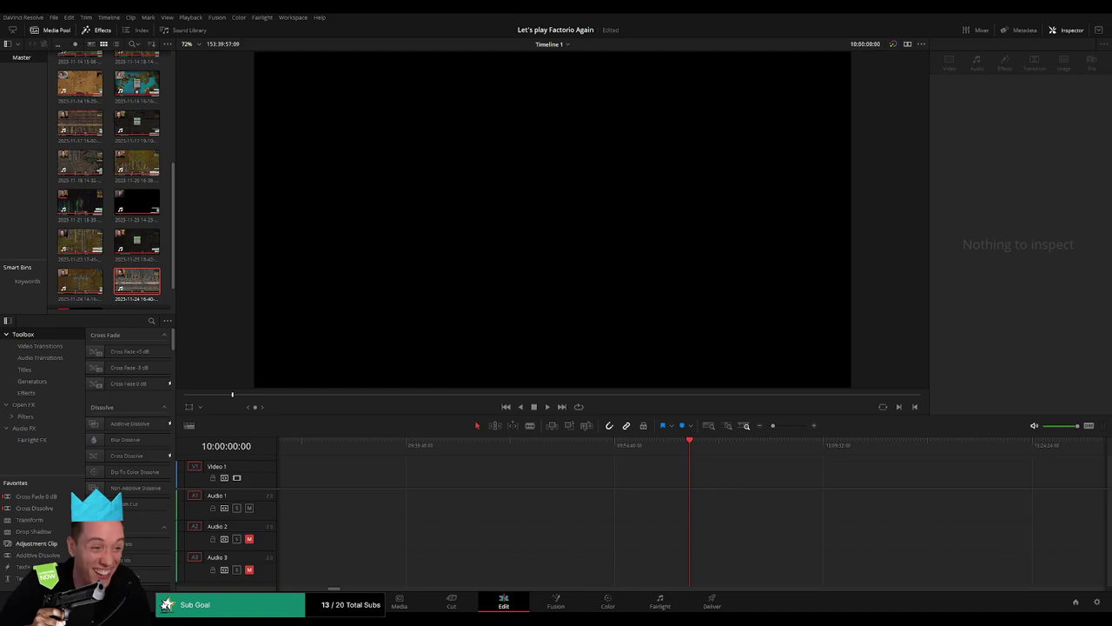
pyautogui.scroll(-2, 761, 479)
pyautogui.scroll(-2, 761, 479)
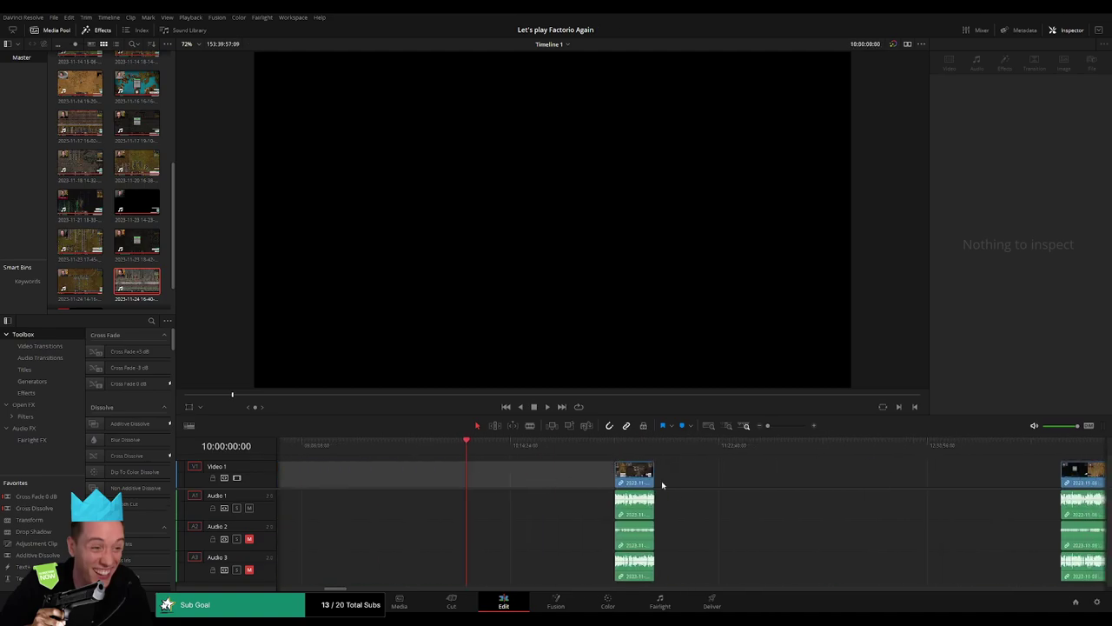
pyautogui.moveTo(654, 481); pyautogui.dragTo(479, 483)
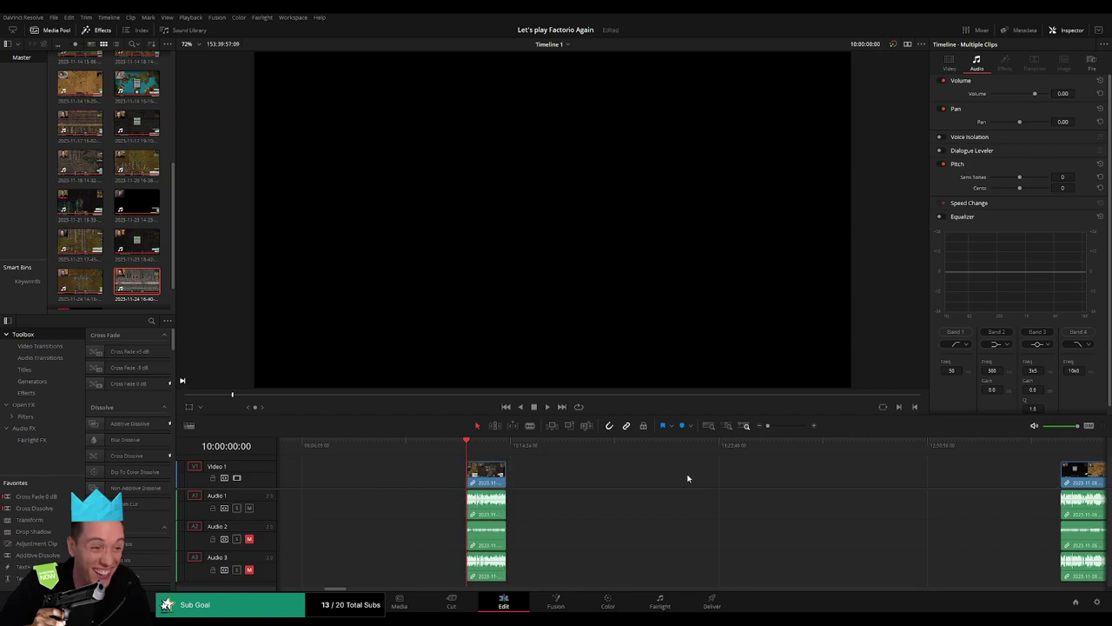
pyautogui.hscroll(2, 869, 485)
pyautogui.moveTo(999, 480); pyautogui.dragTo(445, 480)
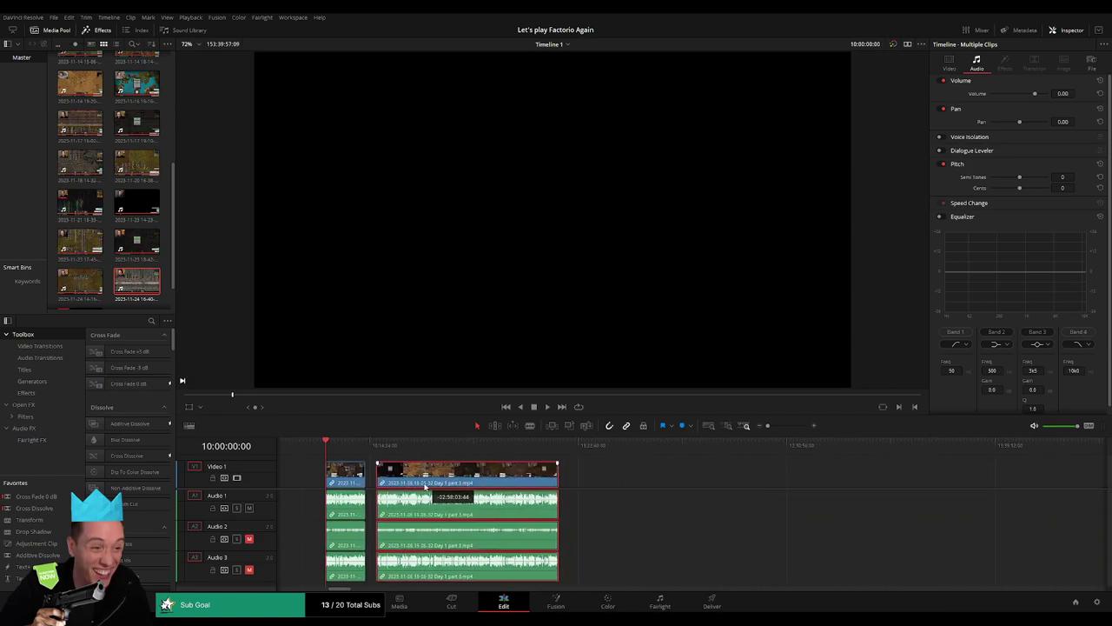
pyautogui.press('space')
pyautogui.click(622, 479)
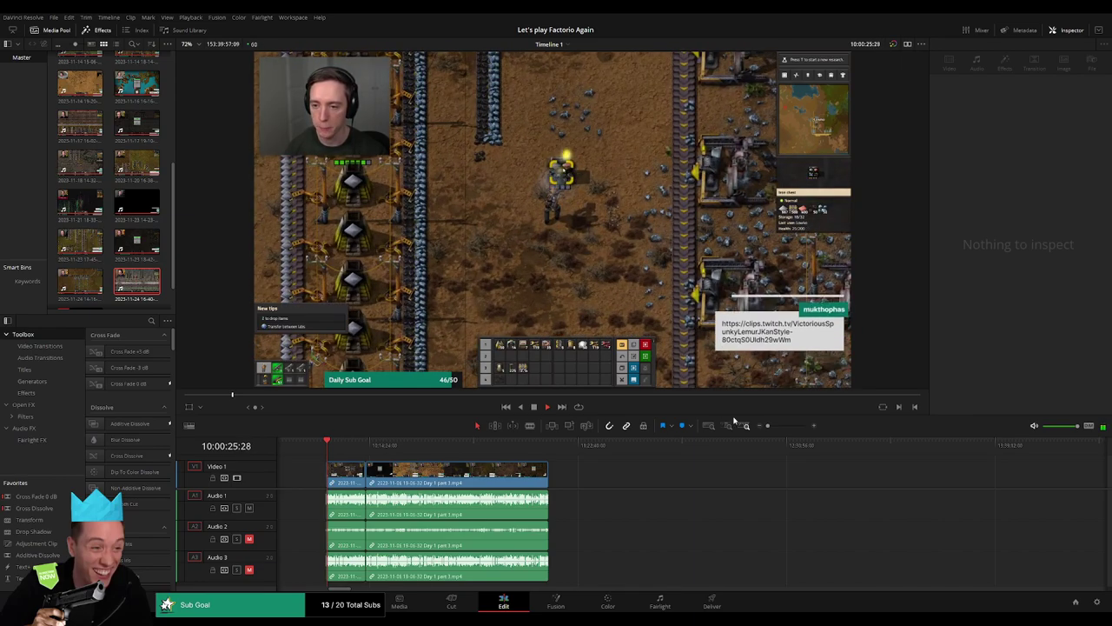
# Move the playhead to the next edit point, undoing then restoring a change to the later clips
pyautogui.scroll(3, 720, 483)
pyautogui.press('Home')
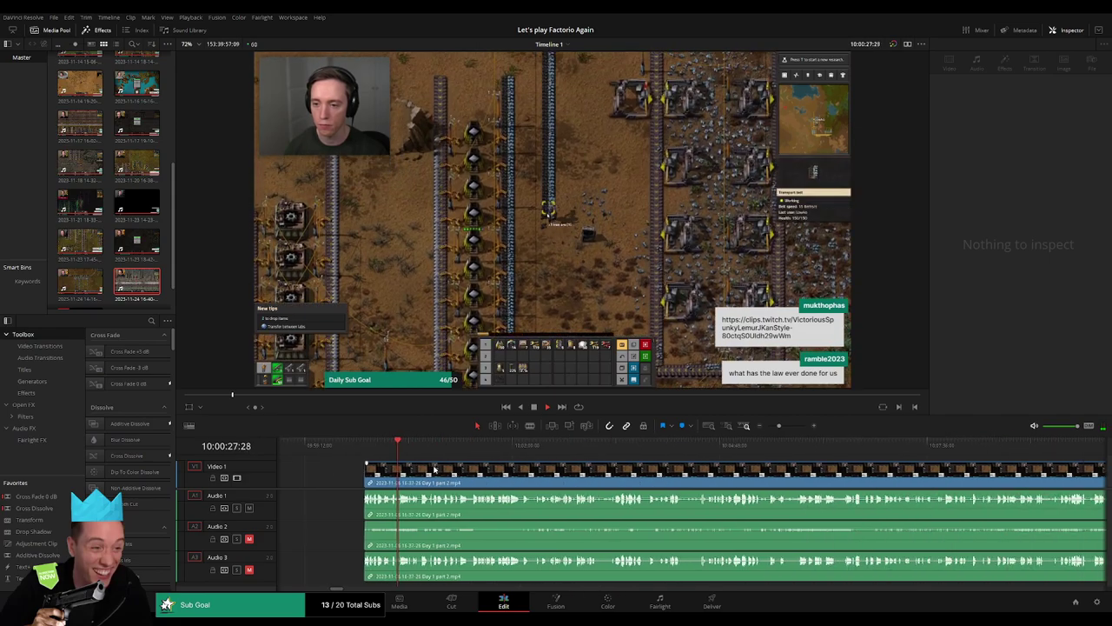
pyautogui.hotkey('ctrl', 'a')
pyautogui.click(815, 445)
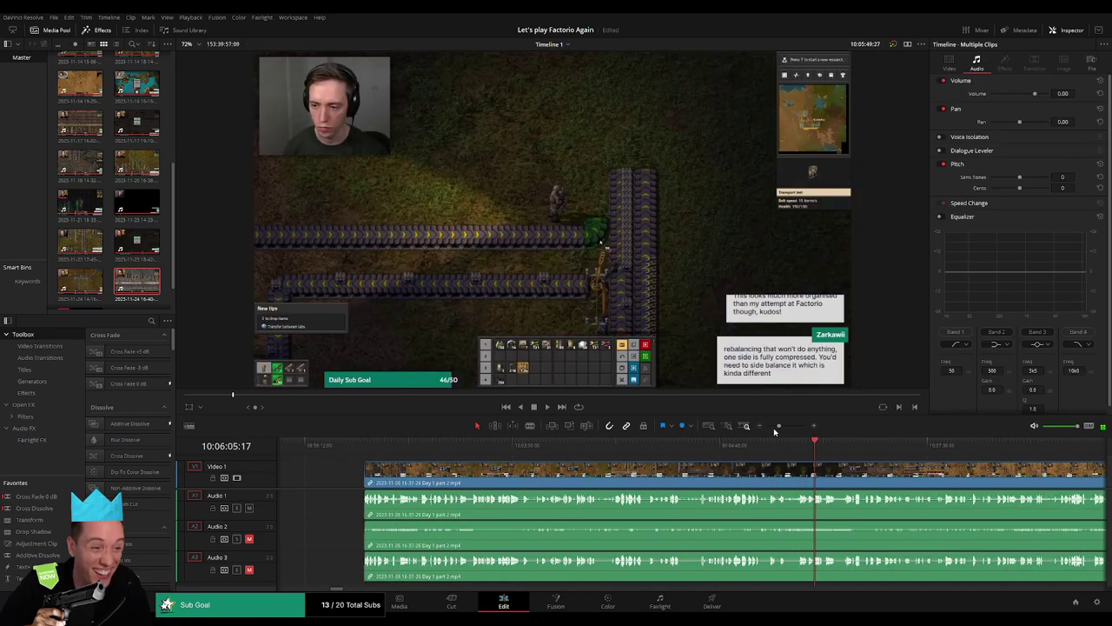
pyautogui.scroll(-2, 761, 453)
pyautogui.click(770, 446)
pyautogui.scroll(3, 770, 453)
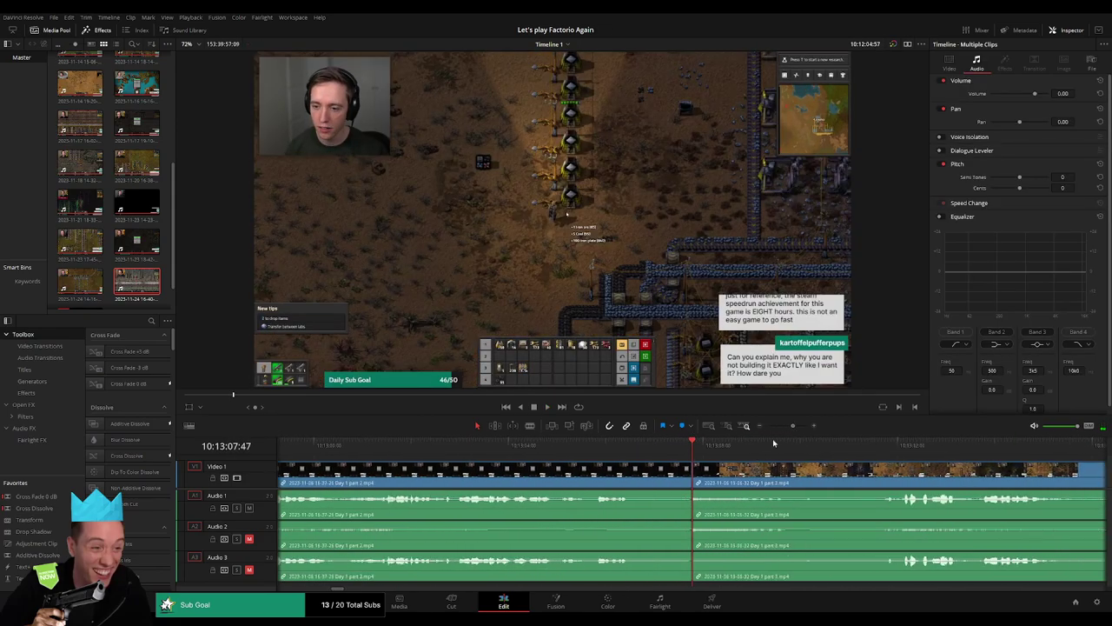
pyautogui.hotkey('ctrl', 'z')
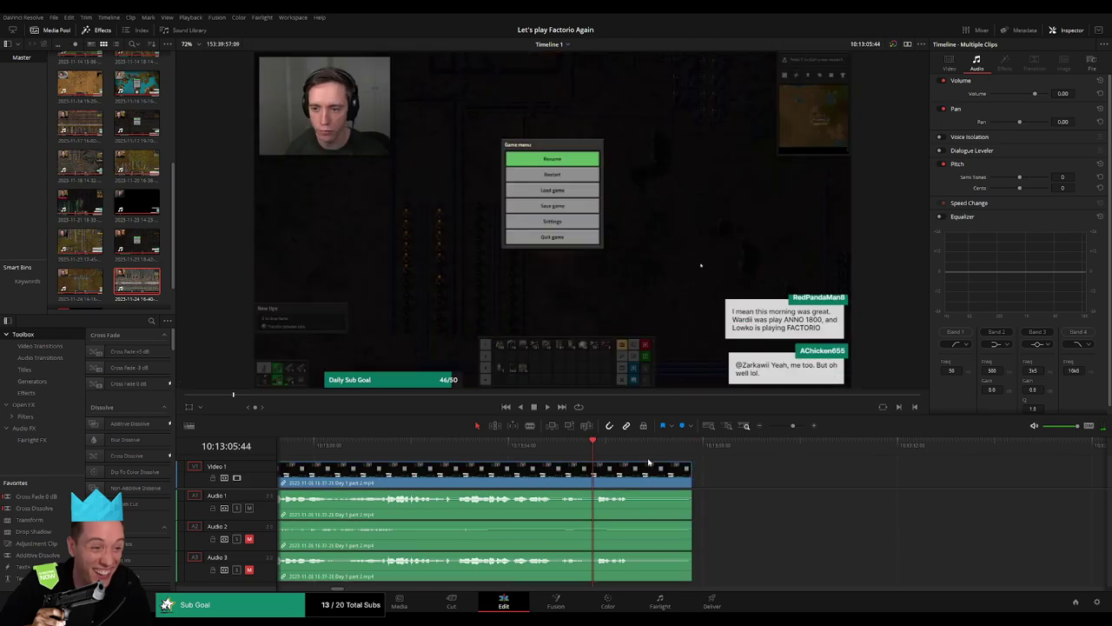
pyautogui.moveTo(792, 425); pyautogui.dragTo(765, 425)
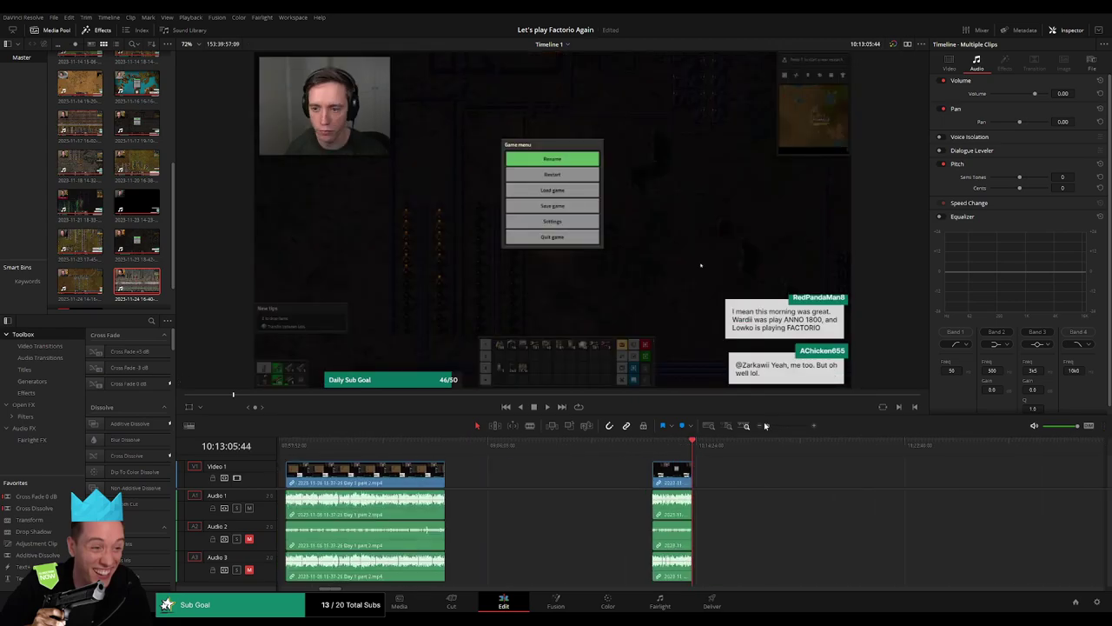
pyautogui.press('q')
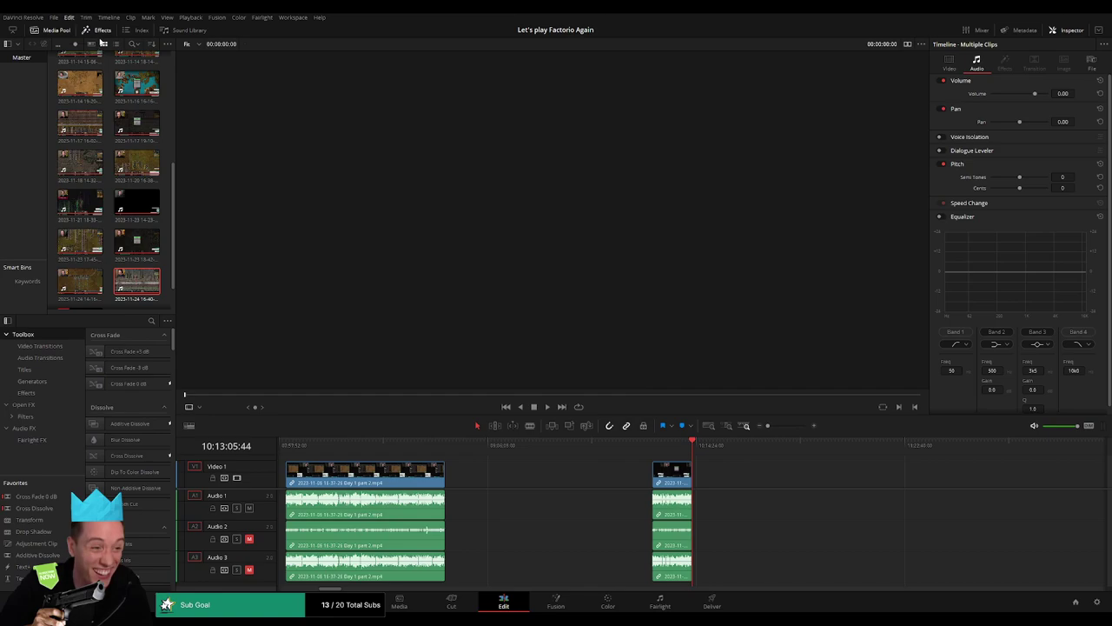
pyautogui.hotkey('ctrl', 'shift', 'z')
# Add cross fades with Ctrl+T at the edit joining the Day 1 part 2 and part 3 clips
pyautogui.click(599, 480)
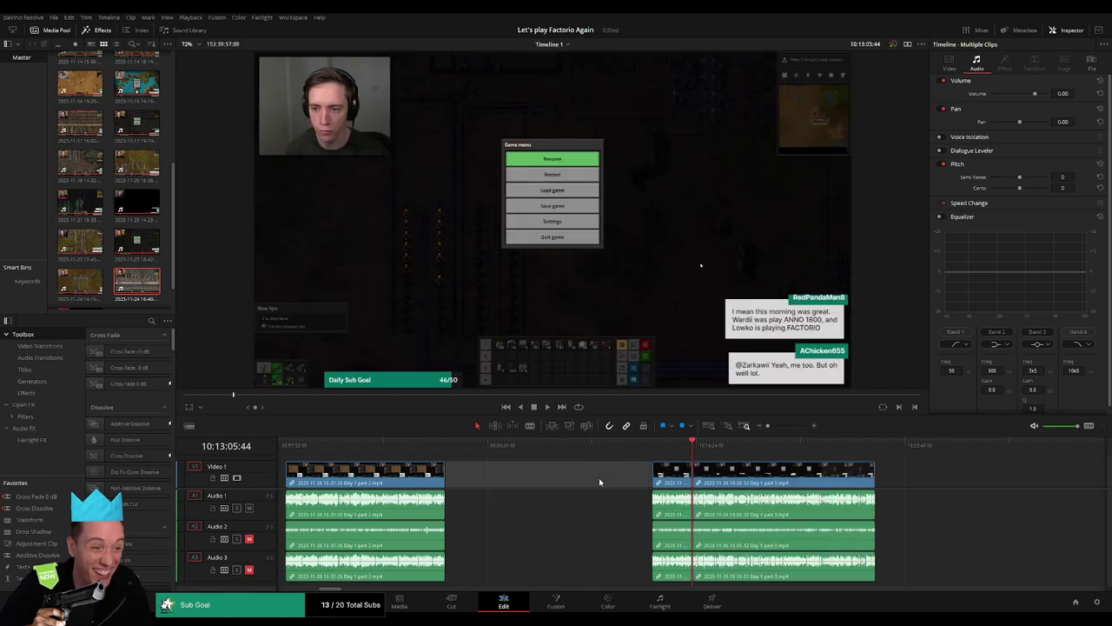
pyautogui.click(794, 425)
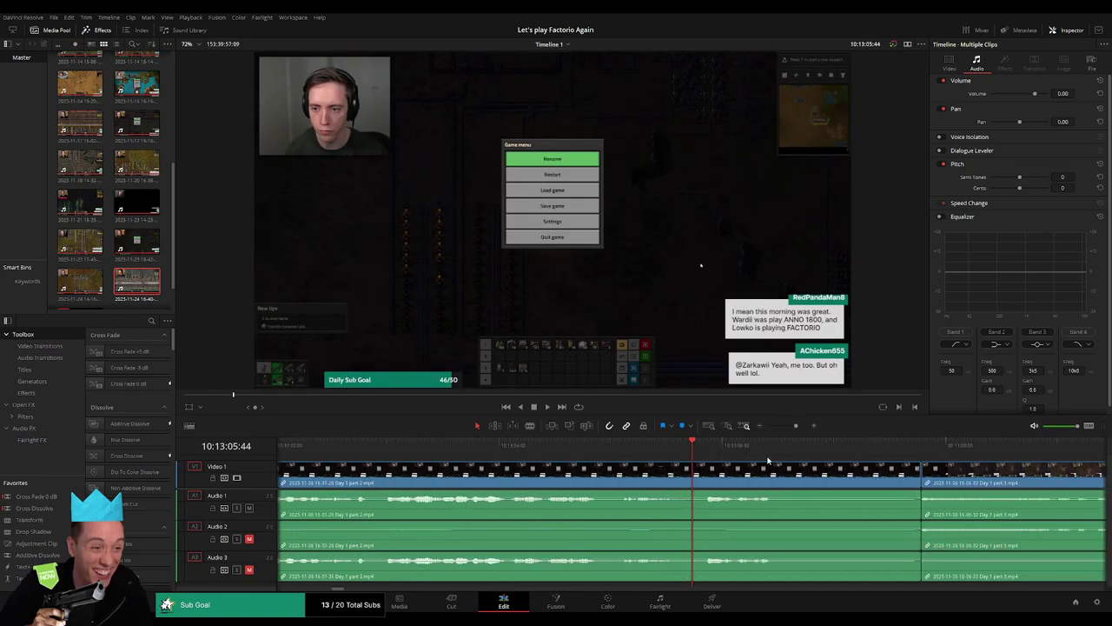
pyautogui.hscroll(3, 767, 460)
pyautogui.press('space')
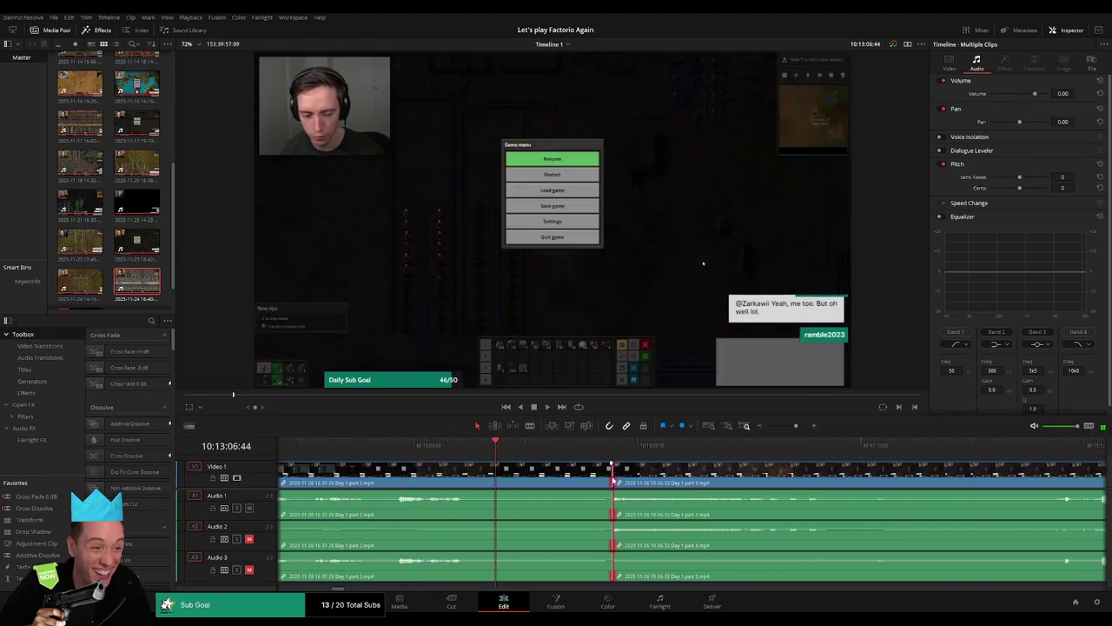
pyautogui.hotkey('ctrl', 't')
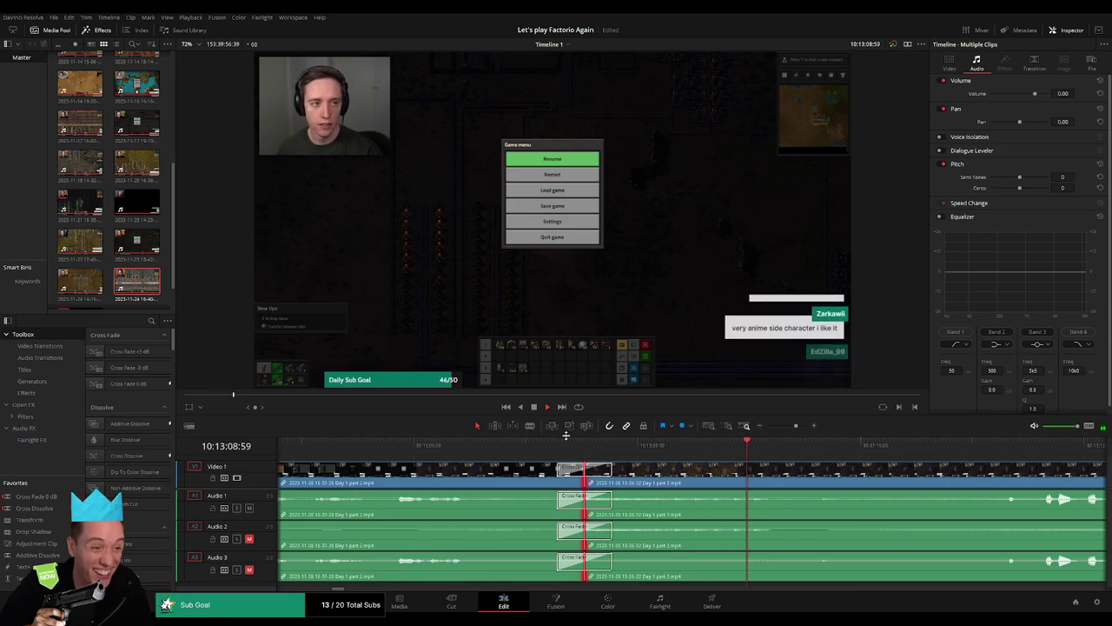
# Enlarge the timeline panel and the video track, then zoom out to view more of the timeline
pyautogui.moveTo(561, 418); pyautogui.dragTo(562, 407)
pyautogui.moveTo(259, 477); pyautogui.dragTo(259, 486)
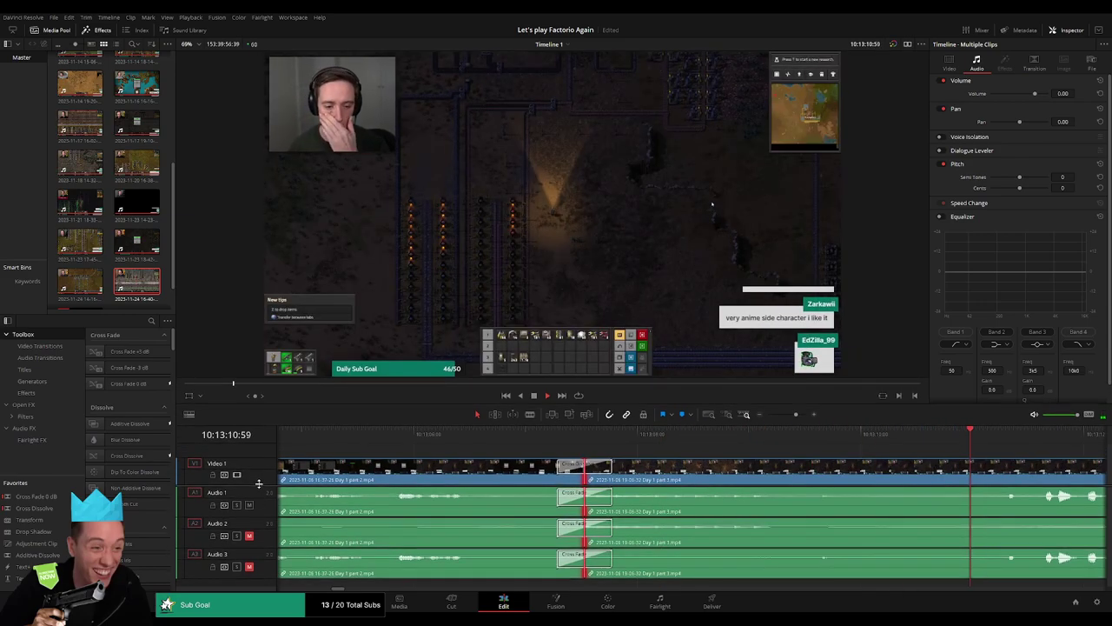
pyautogui.click(737, 432)
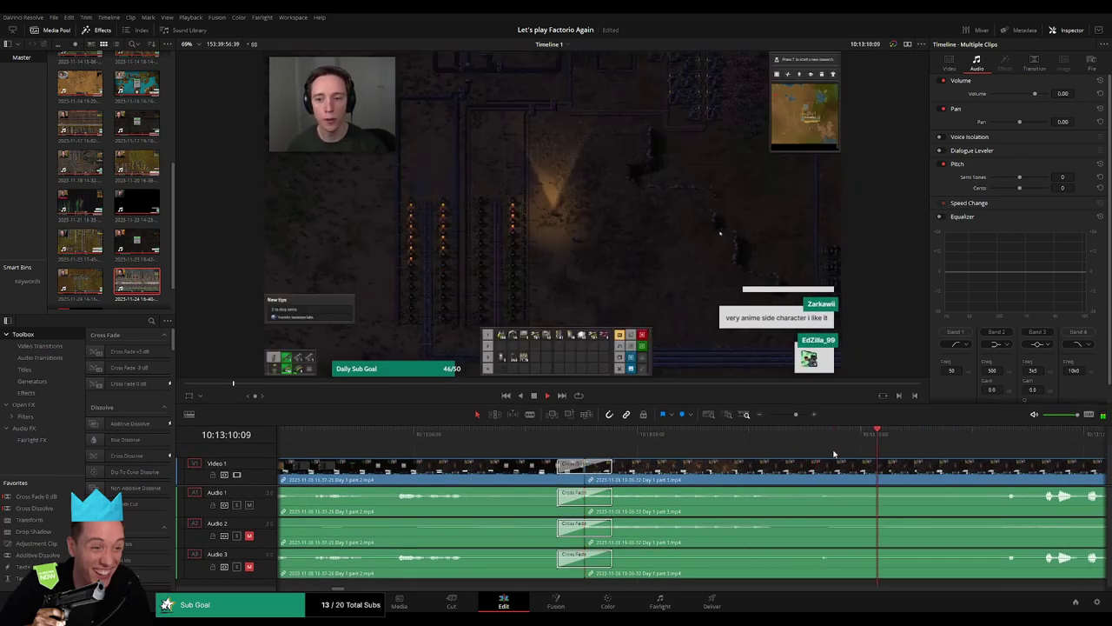
pyautogui.moveTo(797, 415); pyautogui.dragTo(753, 419)
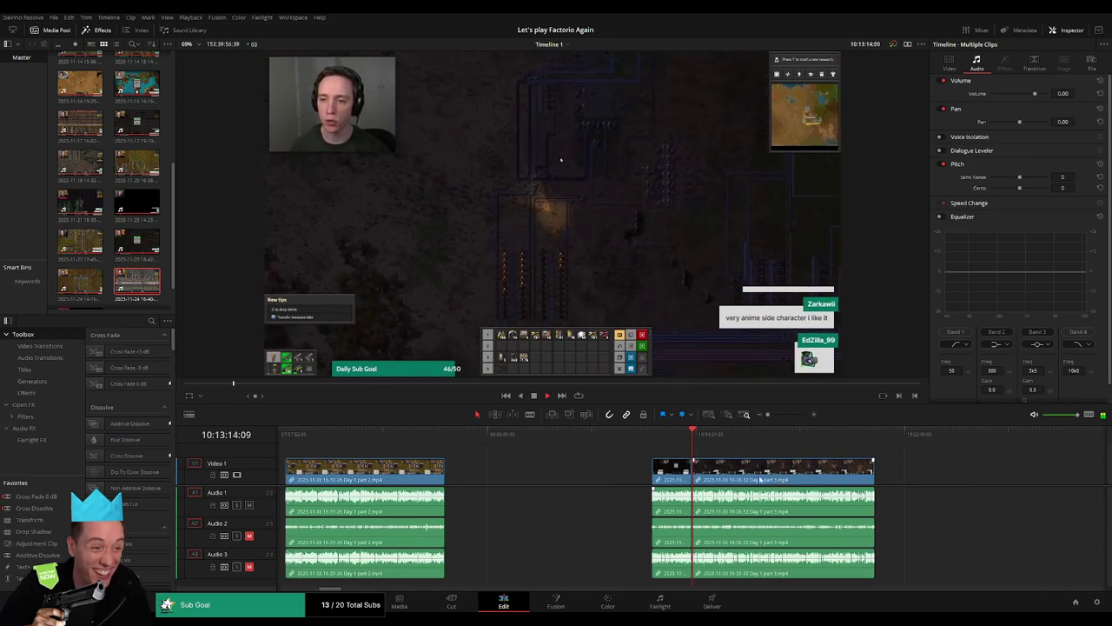
pyautogui.hscroll(5, 522, 487)
# Zoom in and scrub the Day 1 part 3 footage back and forth past 10:52:00 to find the cut
pyautogui.moveTo(394, 439); pyautogui.dragTo(465, 446)
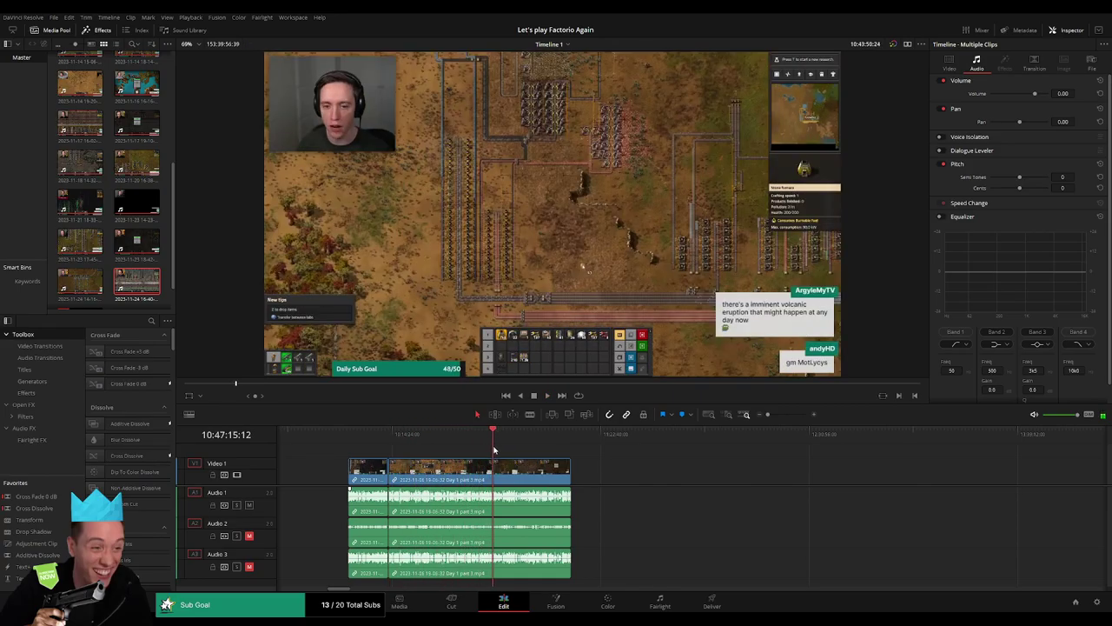
pyautogui.moveTo(494, 449); pyautogui.dragTo(506, 458)
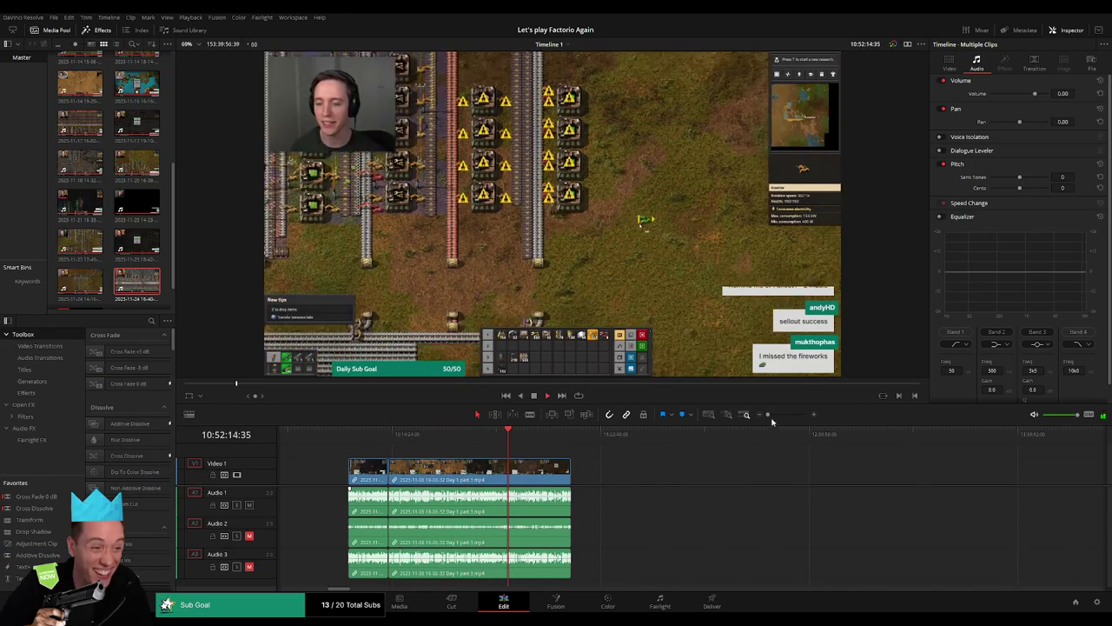
pyautogui.moveTo(768, 414)
pyautogui.mouseDown()
pyautogui.moveTo(794, 415)
pyautogui.moveTo(683, 478)
pyautogui.mouseUp()
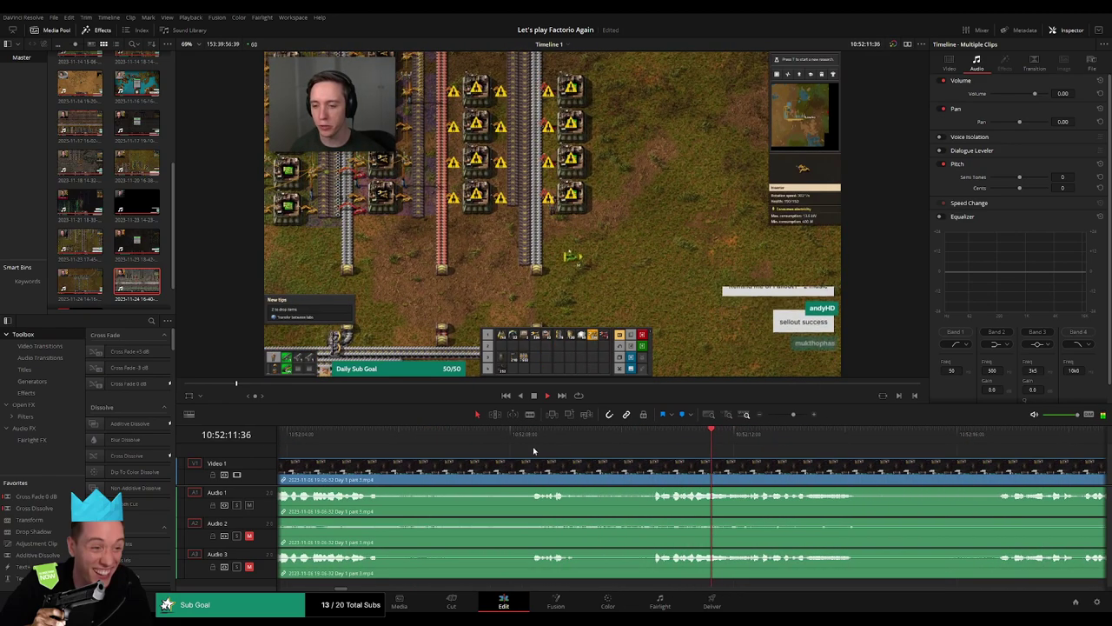
pyautogui.moveTo(684, 478)
pyautogui.mouseDown()
pyautogui.moveTo(327, 443)
pyautogui.moveTo(700, 443)
pyautogui.moveTo(595, 443)
pyautogui.mouseUp()
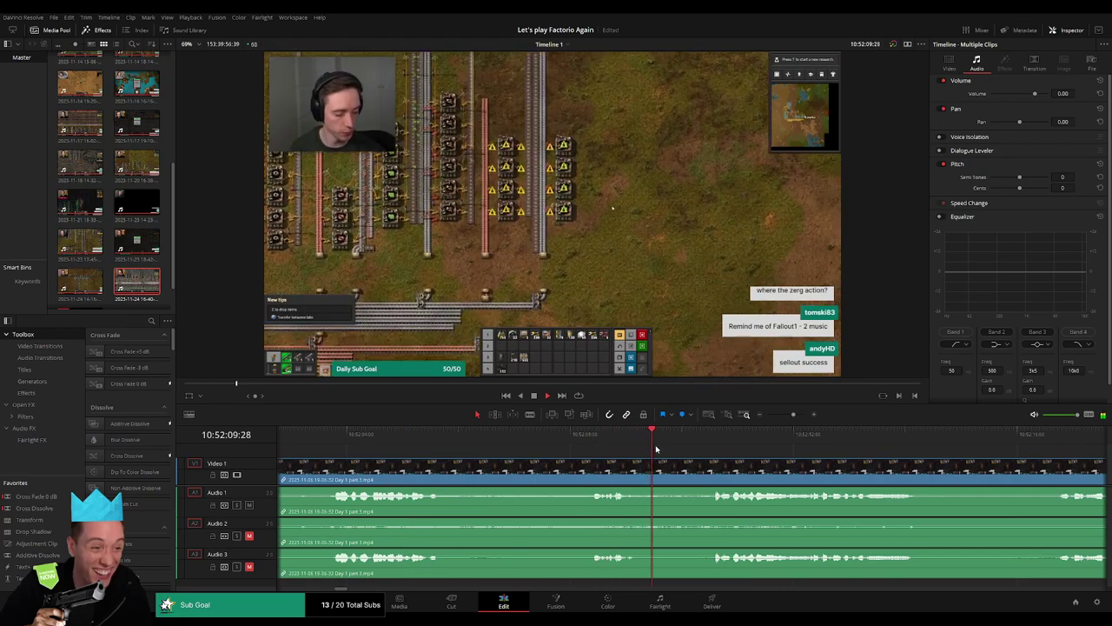
pyautogui.moveTo(595, 443); pyautogui.dragTo(519, 462)
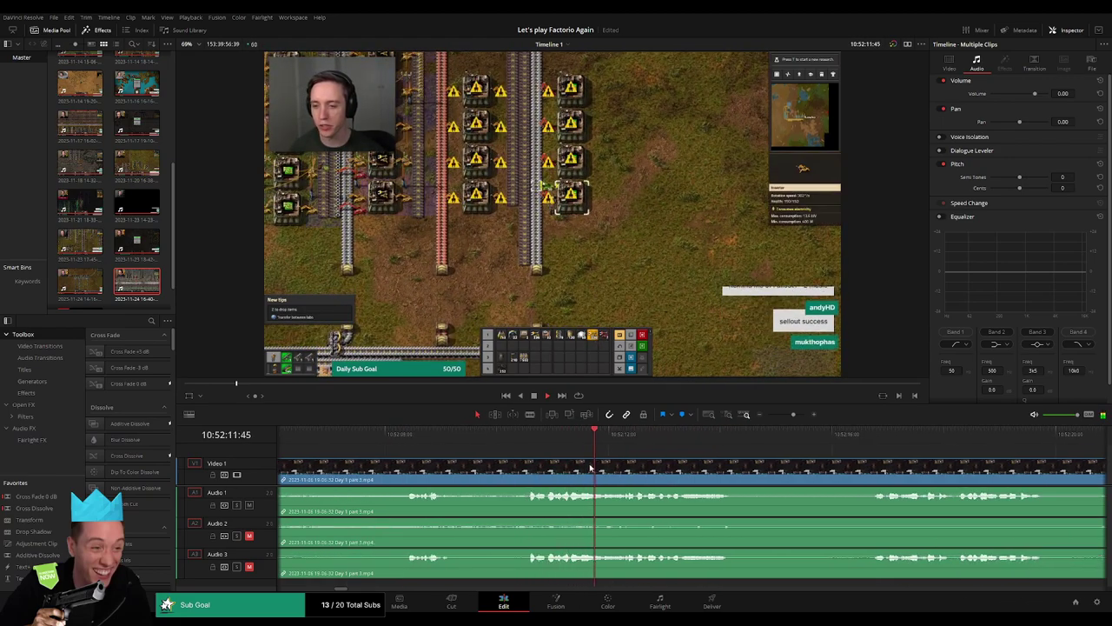
pyautogui.moveTo(650, 441); pyautogui.dragTo(523, 452)
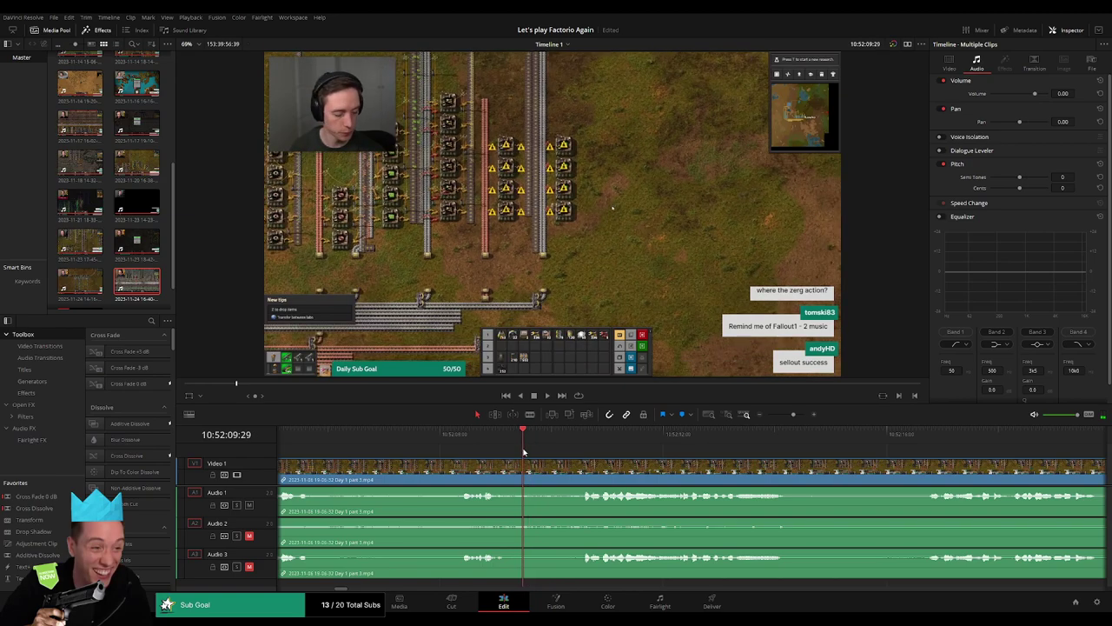
# Cut all tracks at 10:52:09:30, then add fade-outs and fade-ins on video and Audio 1–3 across it
pyautogui.click(530, 475)
pyautogui.press('a')
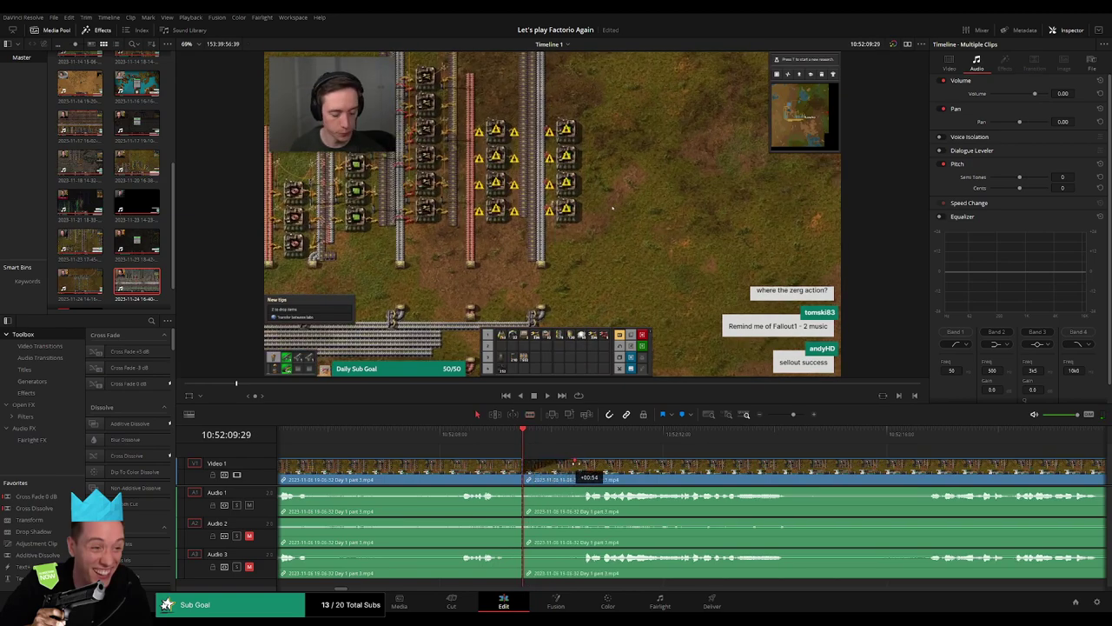
pyautogui.moveTo(580, 464); pyautogui.dragTo(582, 467)
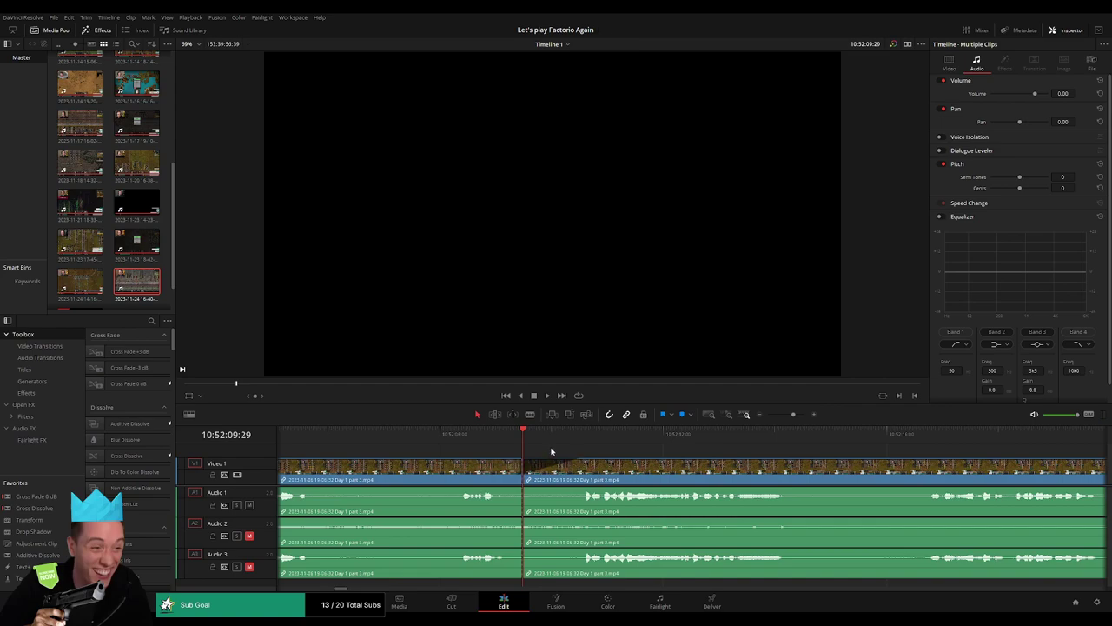
pyautogui.click(524, 474)
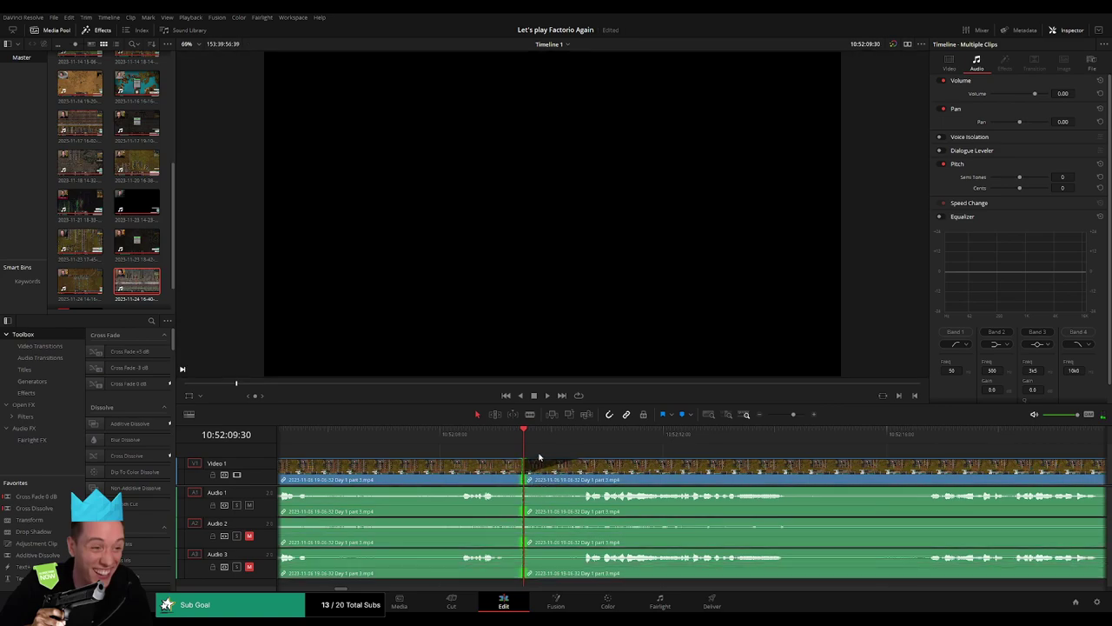
pyautogui.moveTo(522, 461); pyautogui.dragTo(473, 461)
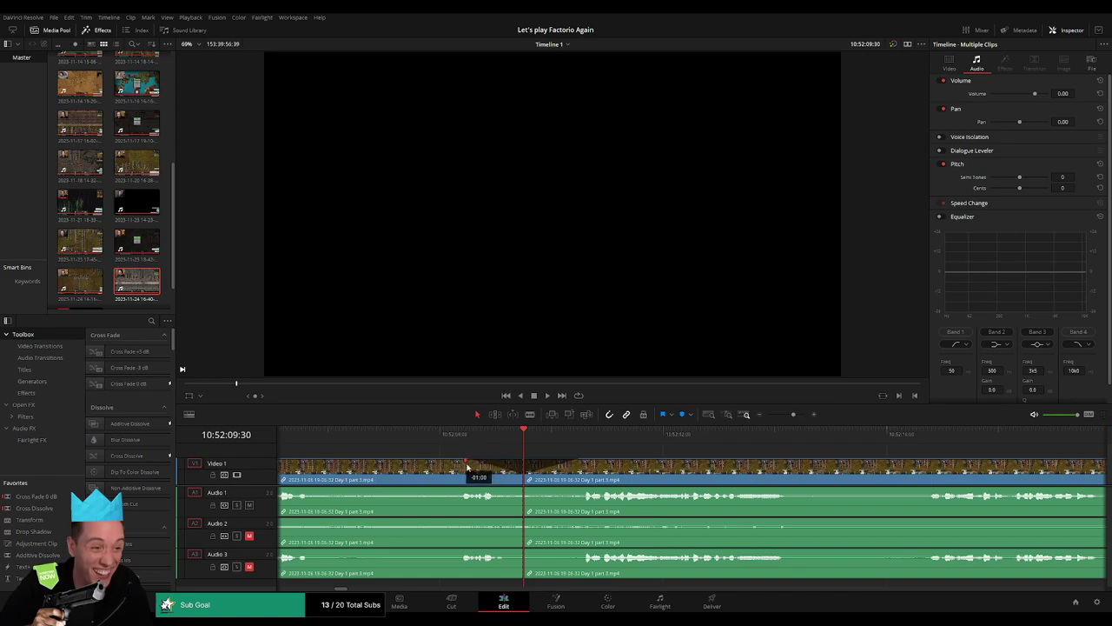
pyautogui.moveTo(521, 489)
pyautogui.mouseDown()
pyautogui.moveTo(469, 490)
pyautogui.moveTo(578, 492)
pyautogui.mouseUp()
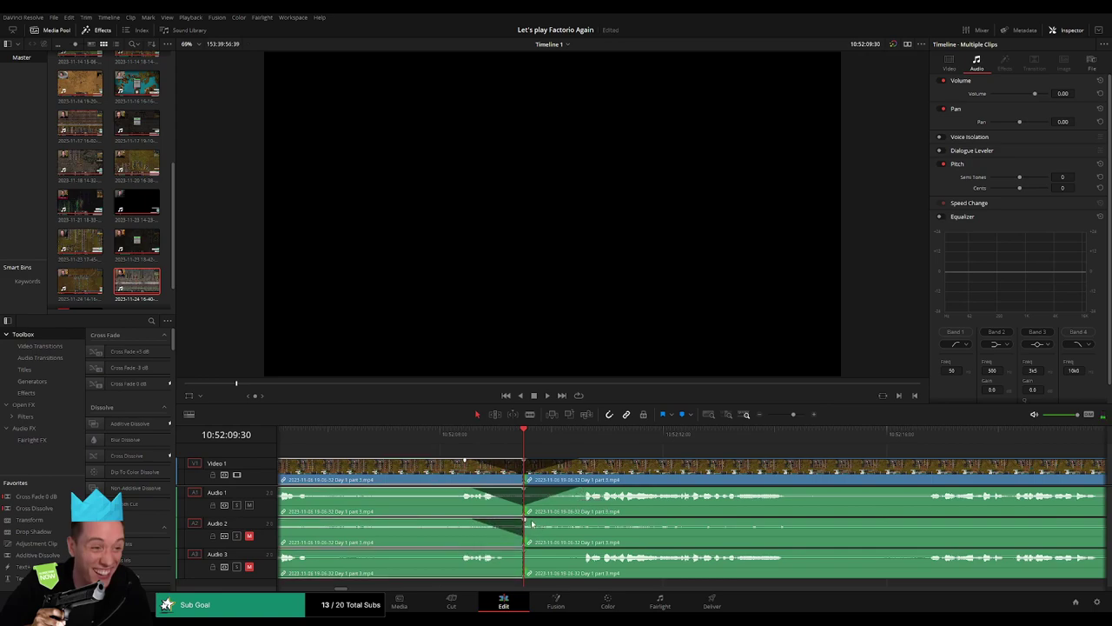
pyautogui.moveTo(525, 521); pyautogui.dragTo(577, 522)
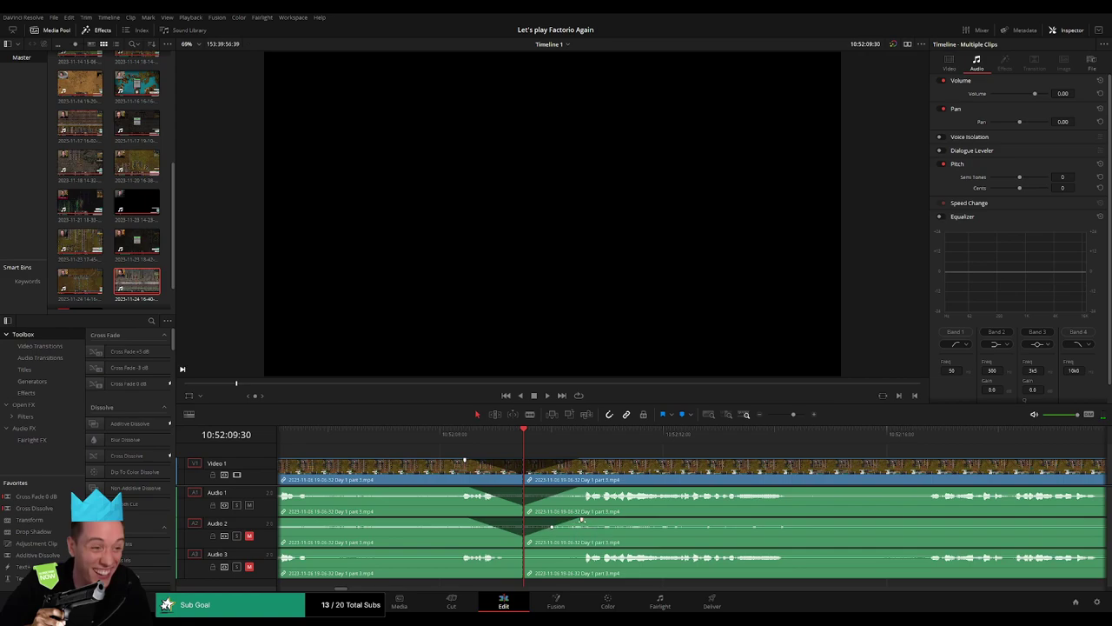
pyautogui.moveTo(524, 551); pyautogui.dragTo(480, 553)
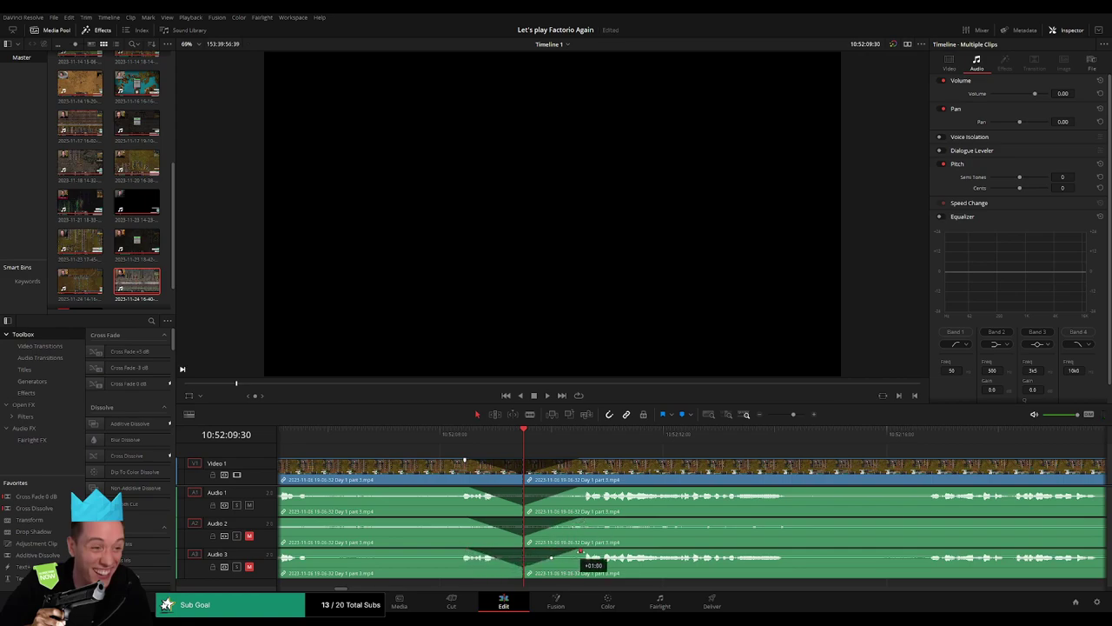
# Zoom out, shift the clip group further along the timeline, and park the playhead in the empty stretch
pyautogui.moveTo(804, 423); pyautogui.dragTo(731, 433)
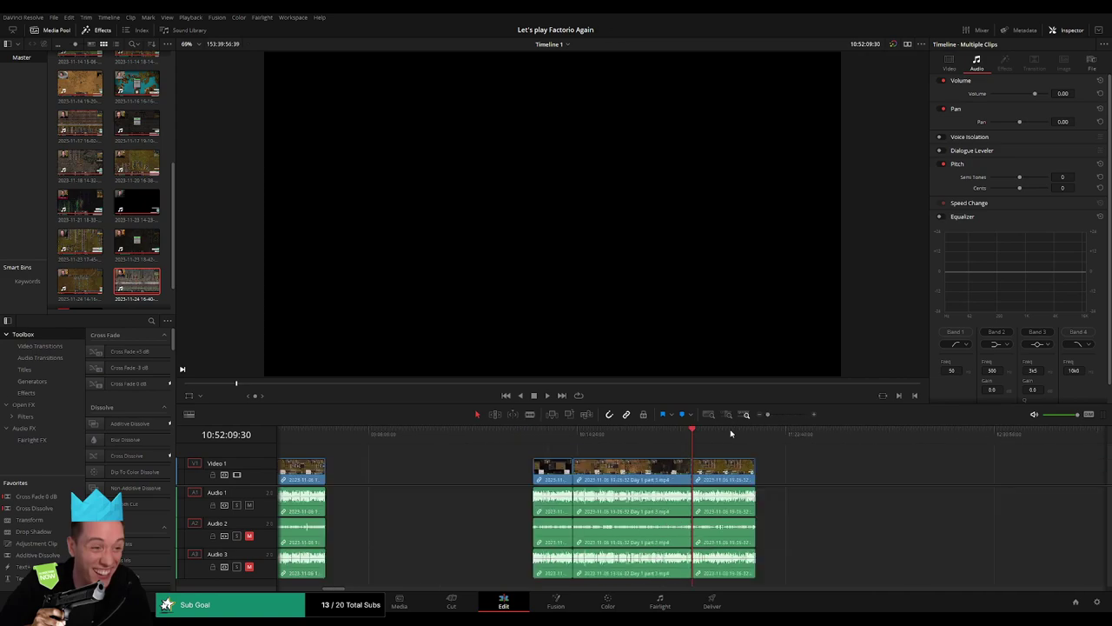
pyautogui.hscroll(5, 609, 465)
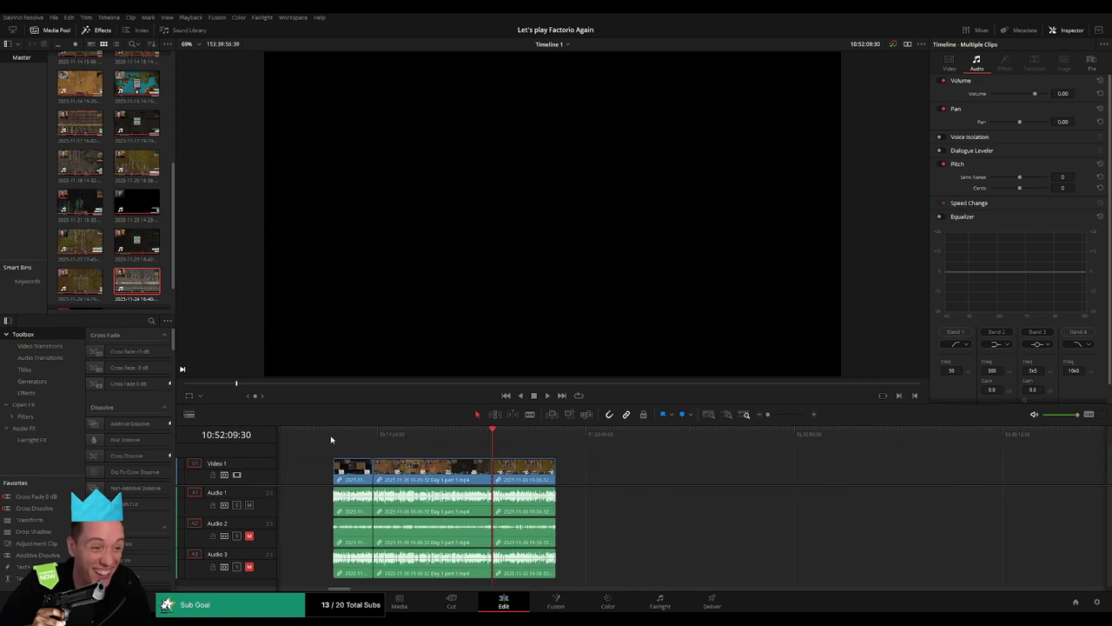
pyautogui.hscroll(5, 661, 466)
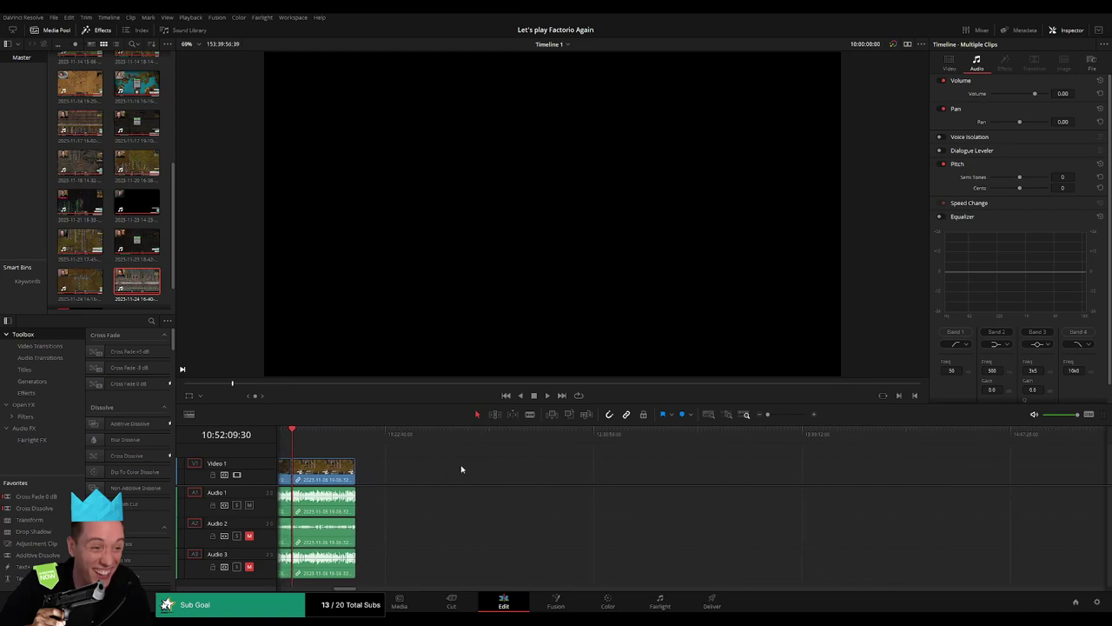
pyautogui.moveTo(333, 473); pyautogui.dragTo(704, 473)
pyautogui.click(507, 469)
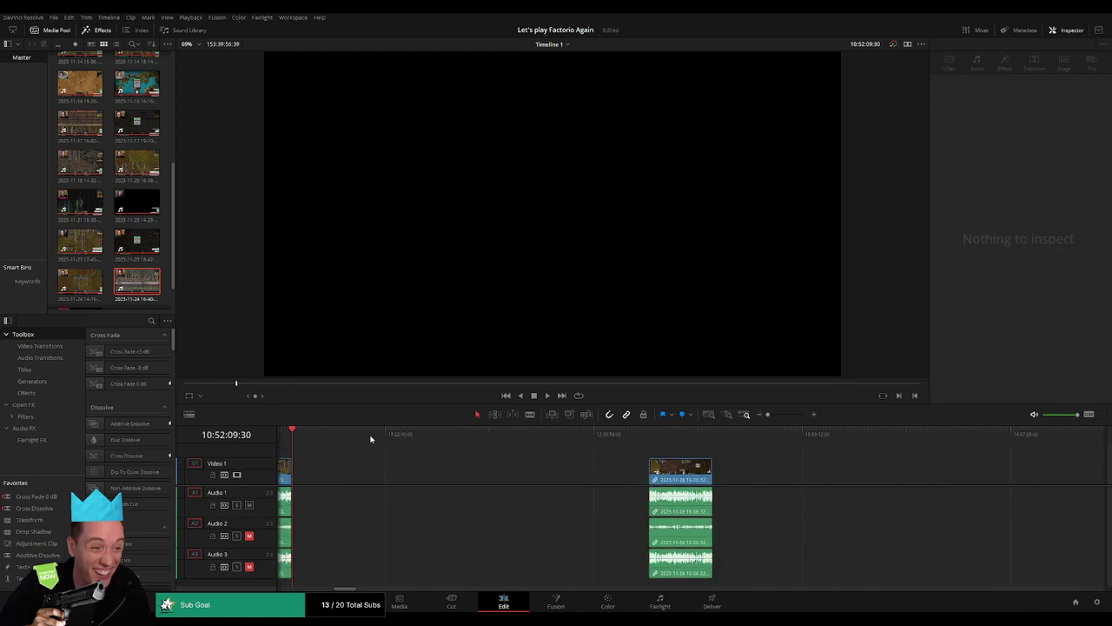
pyautogui.moveTo(470, 448); pyautogui.dragTo(499, 448)
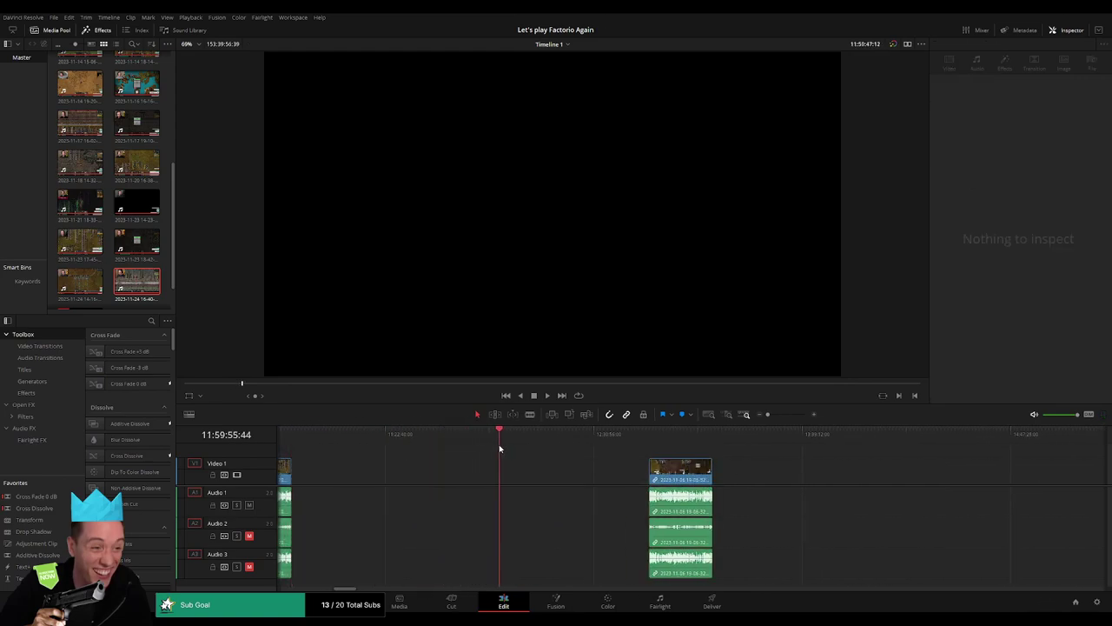
# Slide the later clips left and delete the gap so footage starts at 12:00:00:00, then play
pyautogui.click(774, 416)
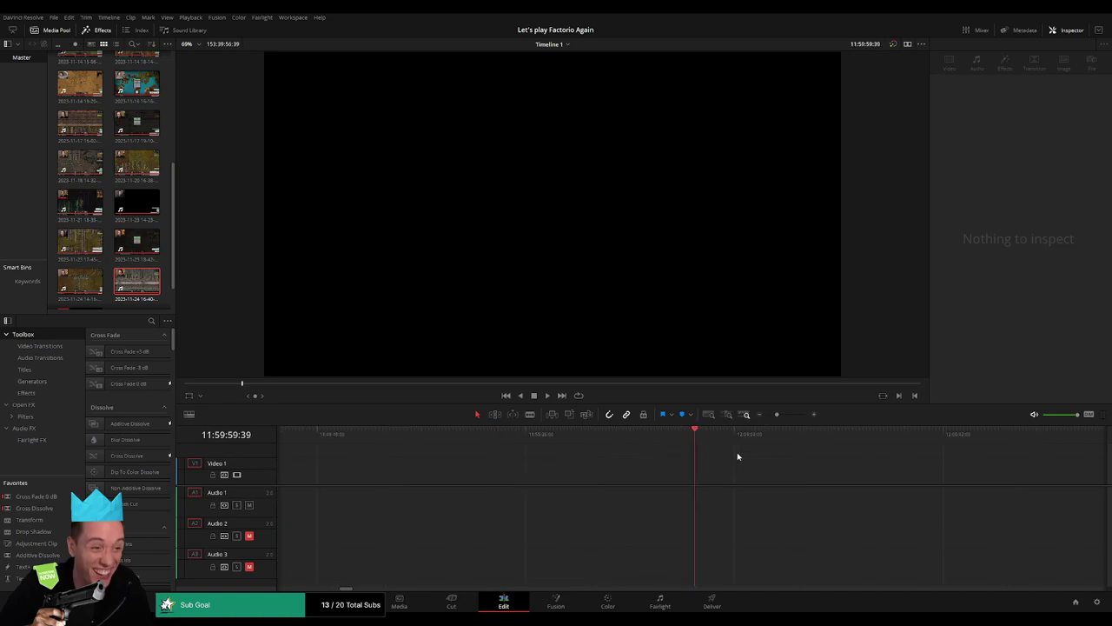
pyautogui.moveTo(776, 420); pyautogui.dragTo(742, 420)
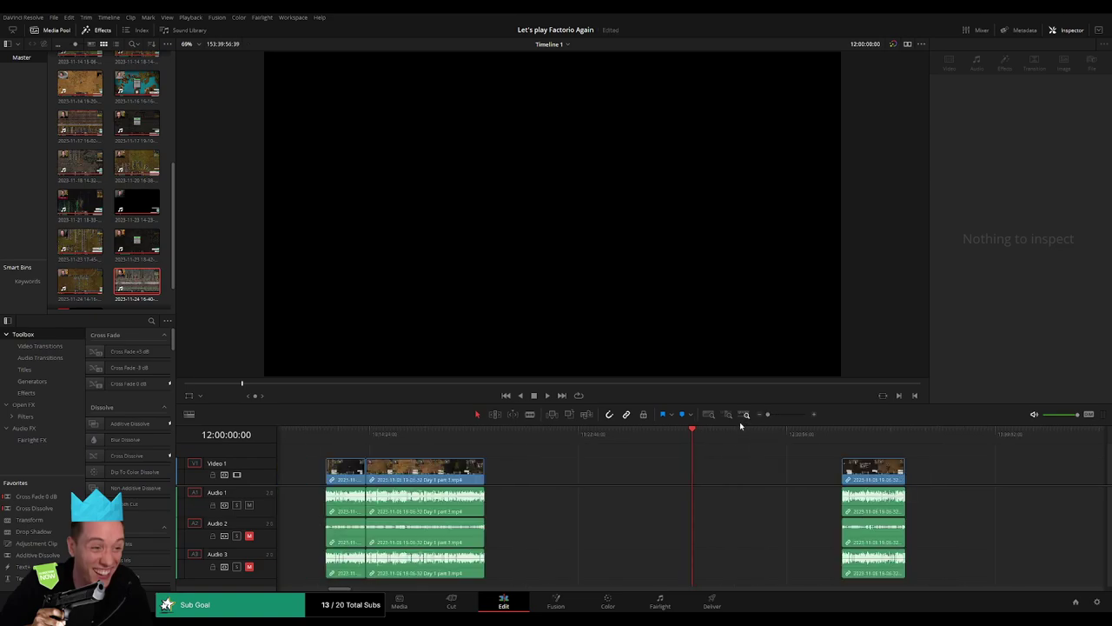
pyautogui.moveTo(561, 478); pyautogui.dragTo(413, 476)
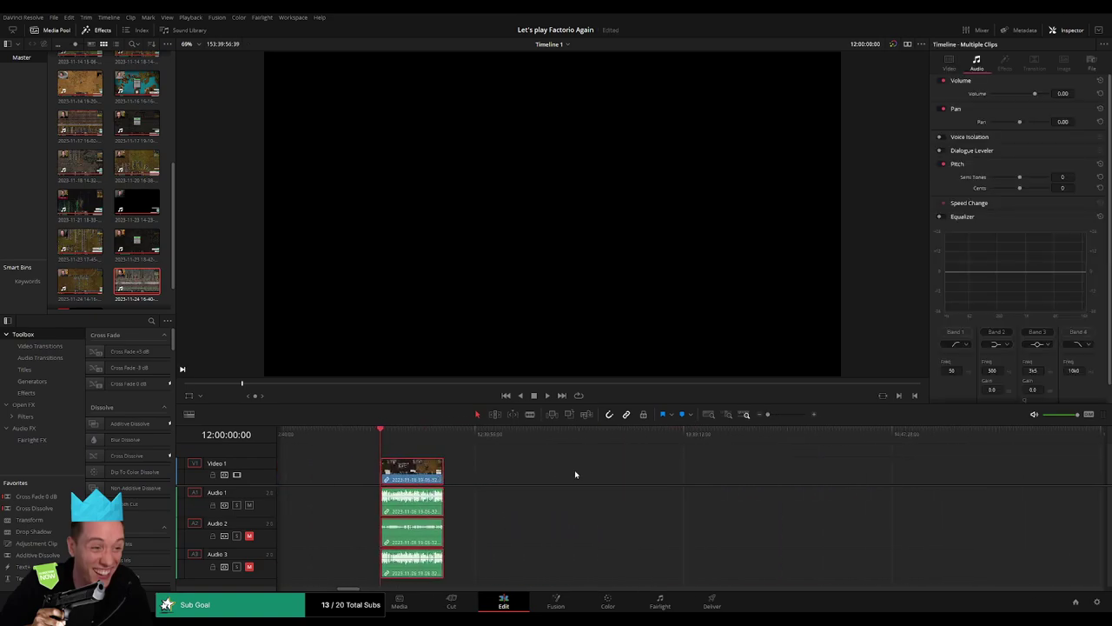
pyautogui.scroll(-5, 639, 473)
pyautogui.scroll(5, 636, 474)
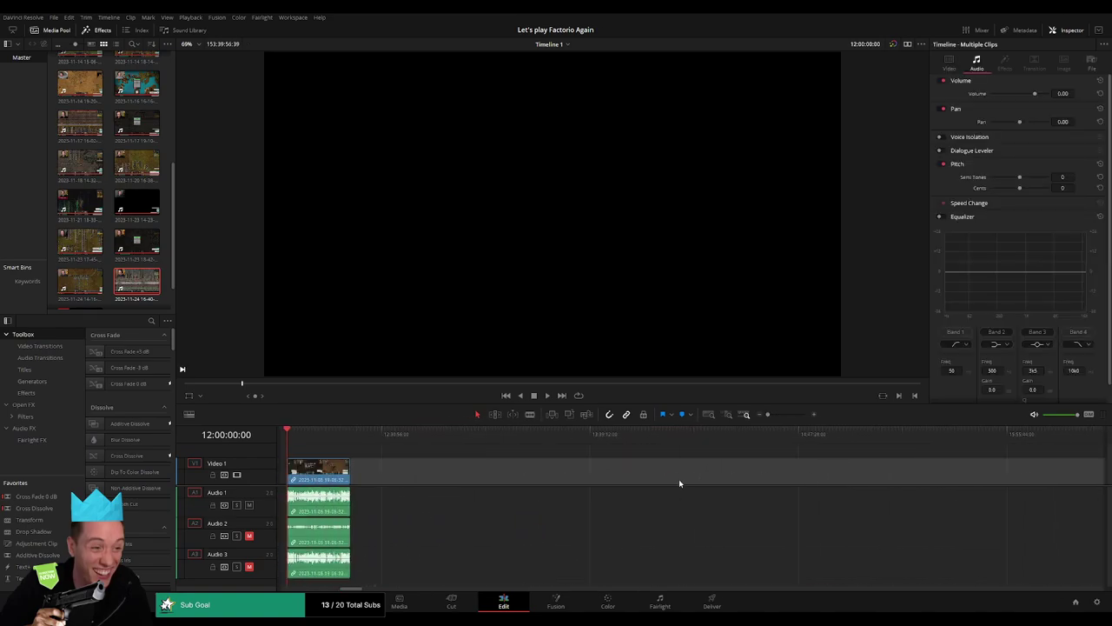
pyautogui.press('BackSpace')
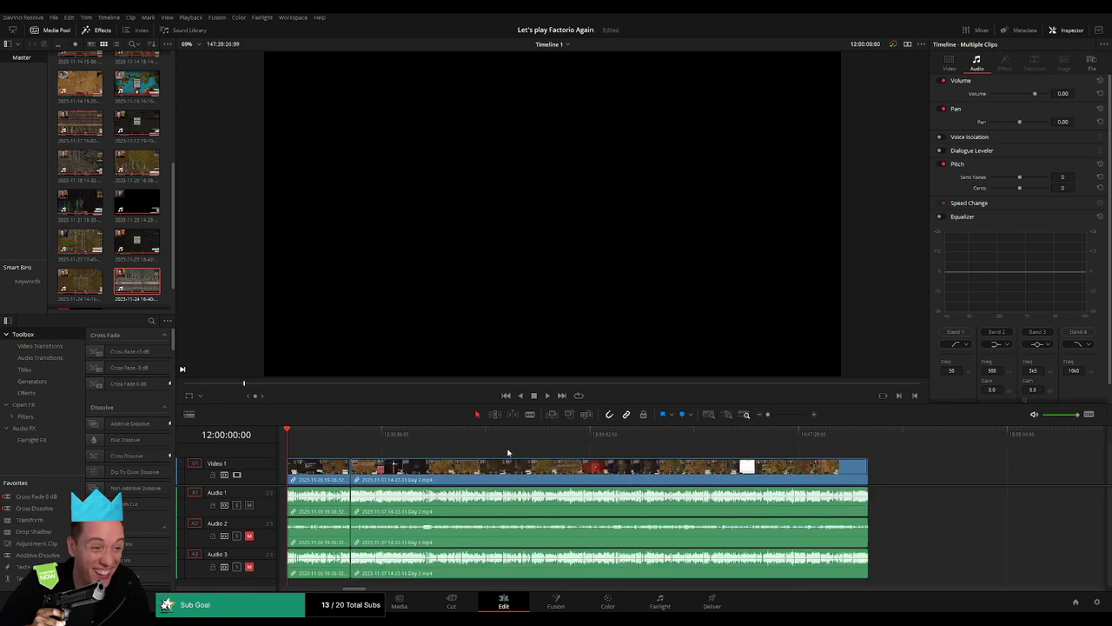
pyautogui.scroll(2, 509, 452)
pyautogui.press('space')
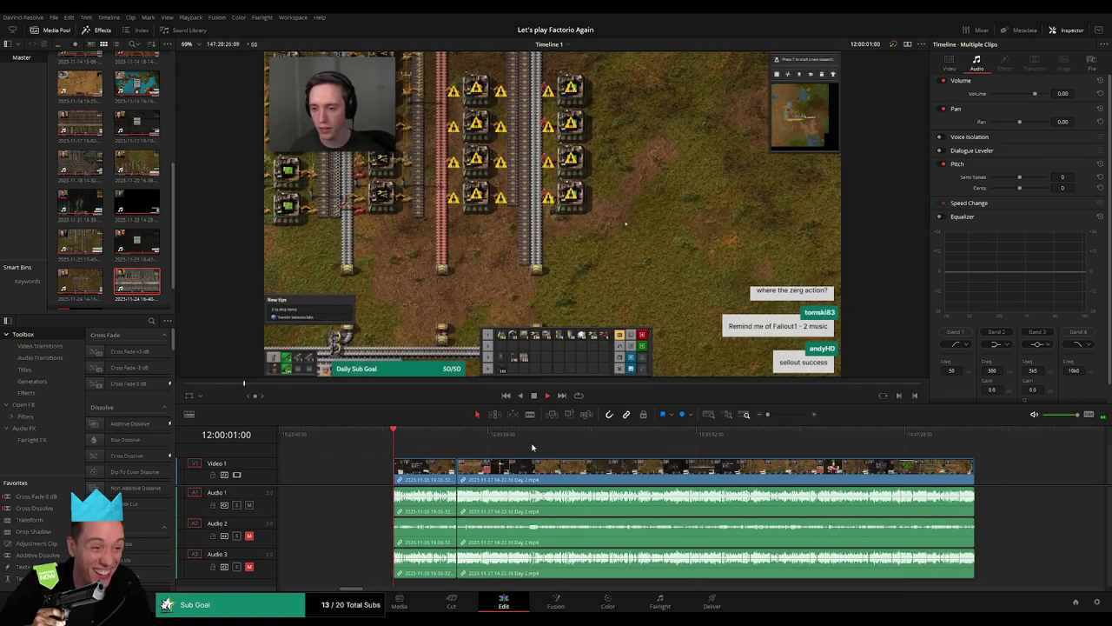
# Play the footage from a later point to find the frame for the trim
pyautogui.click(400, 437)
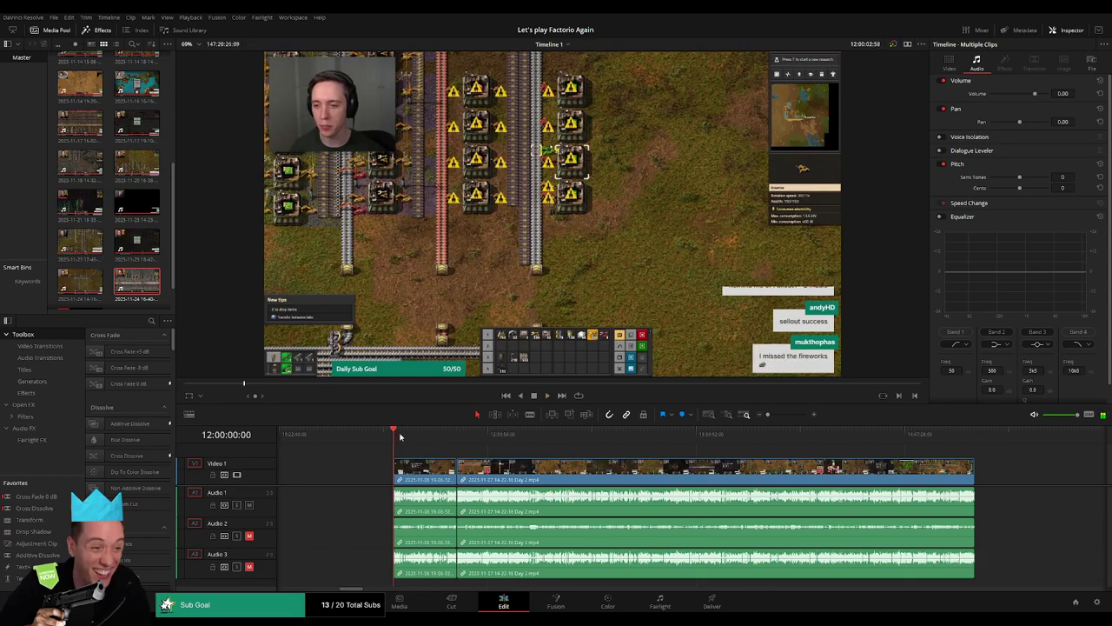
pyautogui.moveTo(400, 437); pyautogui.dragTo(447, 435)
pyautogui.press('space')
pyautogui.scroll(3, 777, 447)
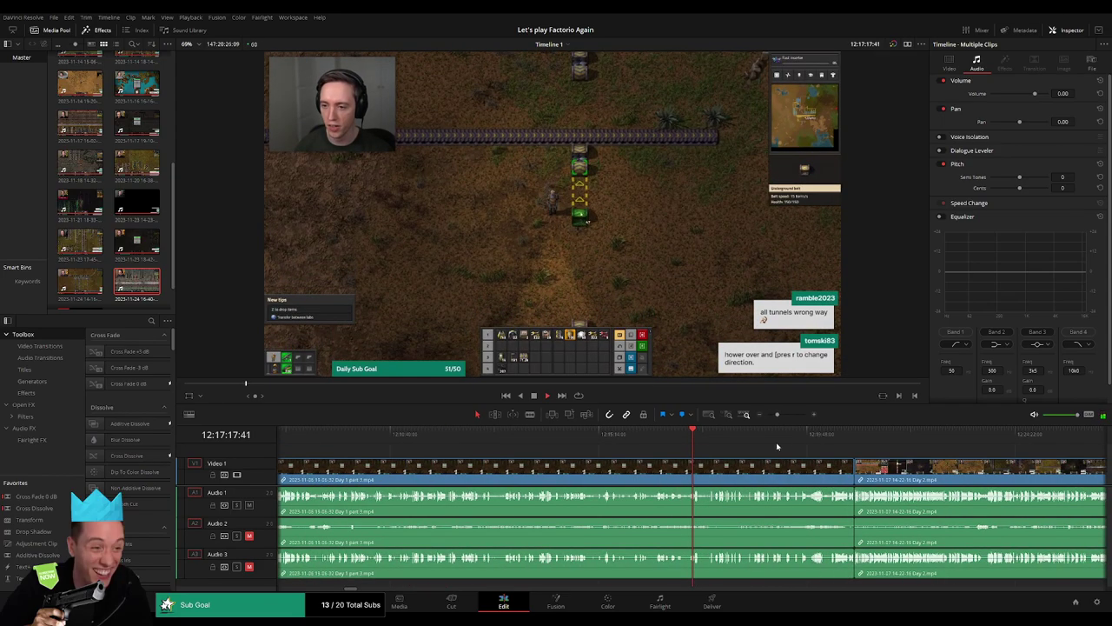
pyautogui.scroll(-5, 777, 447)
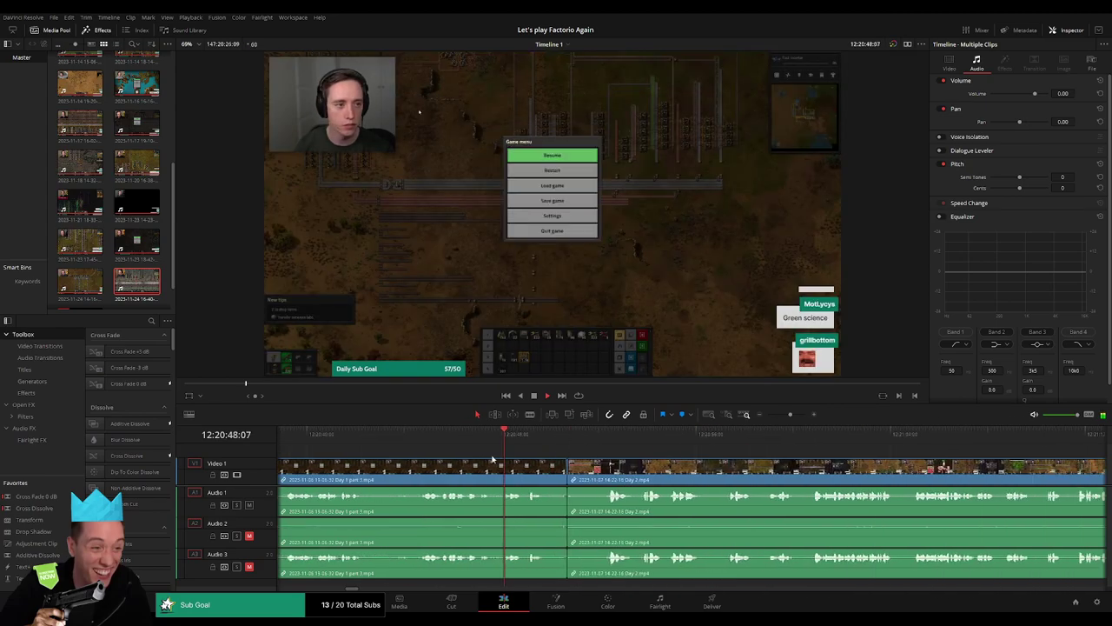
# Ripple-trim the Day 1 clip end to the playhead with E so Day 2 closes up
pyautogui.click(566, 473)
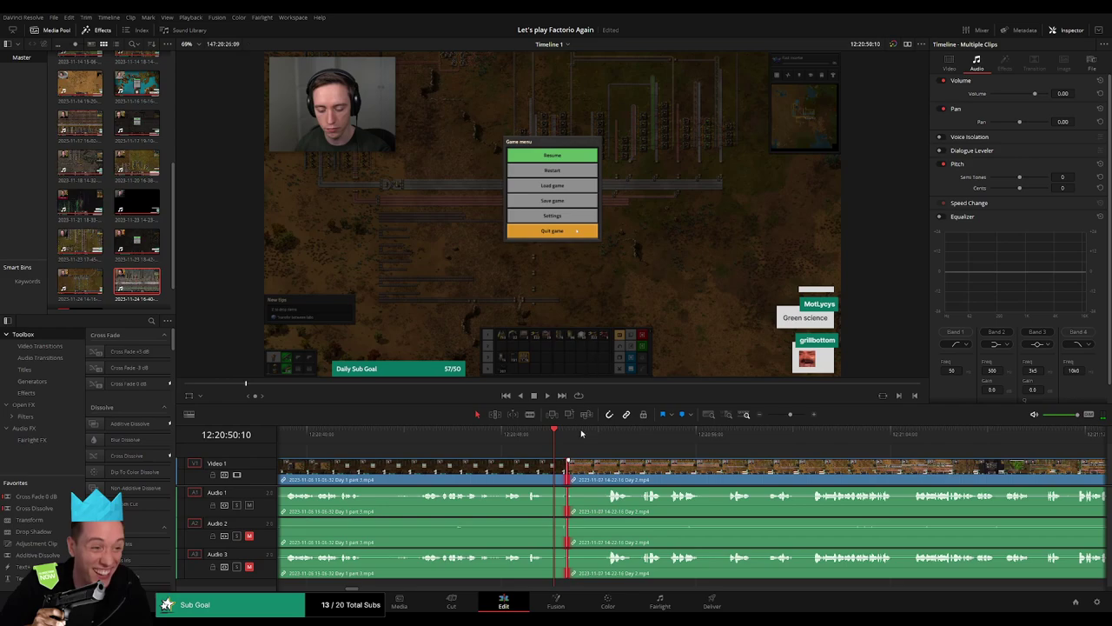
pyautogui.press('e')
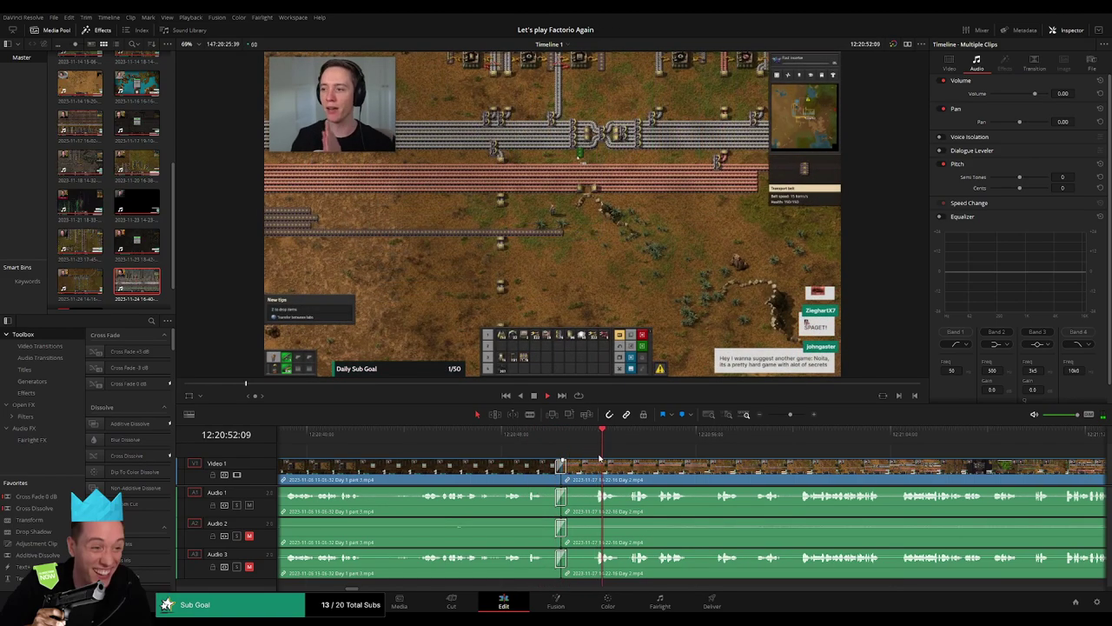
pyautogui.scroll(-5, 524, 466)
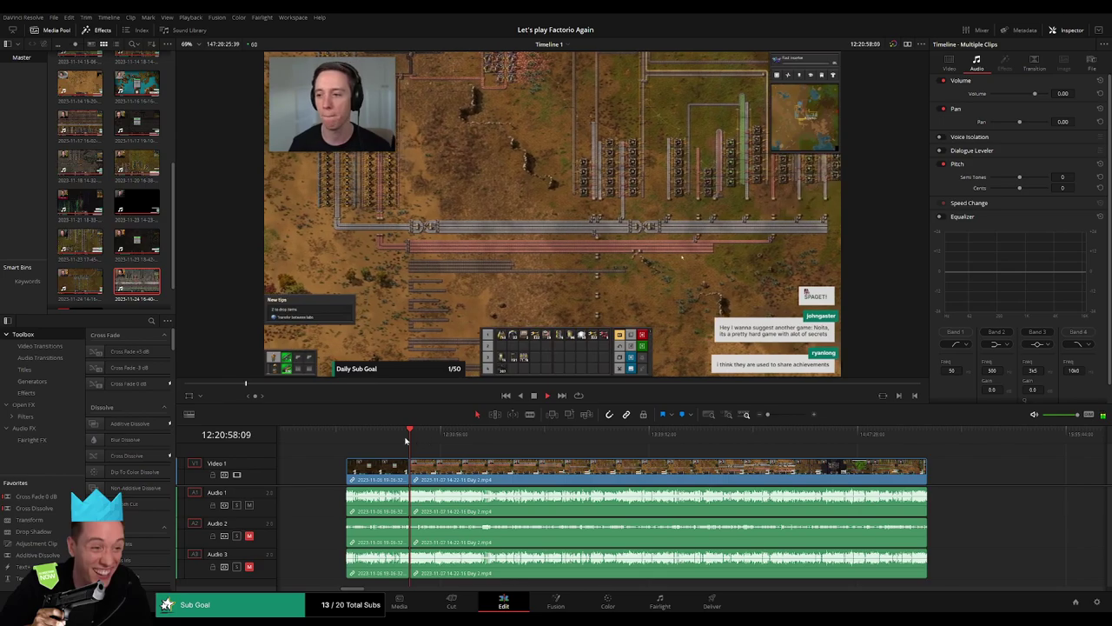
# Scrub and play through the Day 2 footage, parking the playhead at about 12:52:08
pyautogui.moveTo(414, 439); pyautogui.dragTo(468, 442)
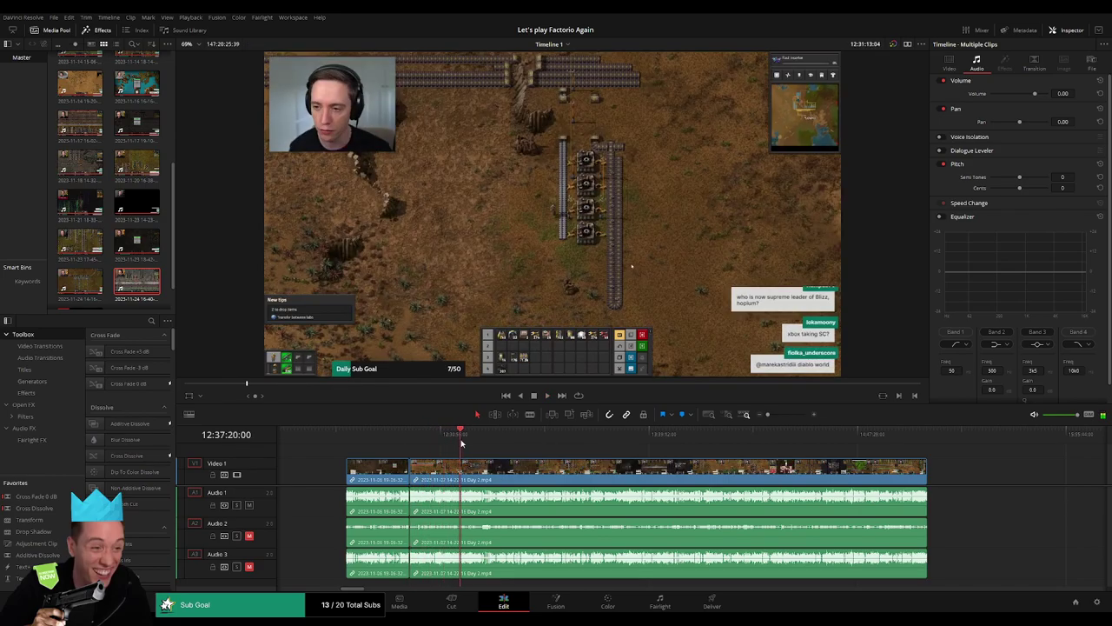
pyautogui.press('space')
pyautogui.moveTo(470, 441); pyautogui.dragTo(508, 446)
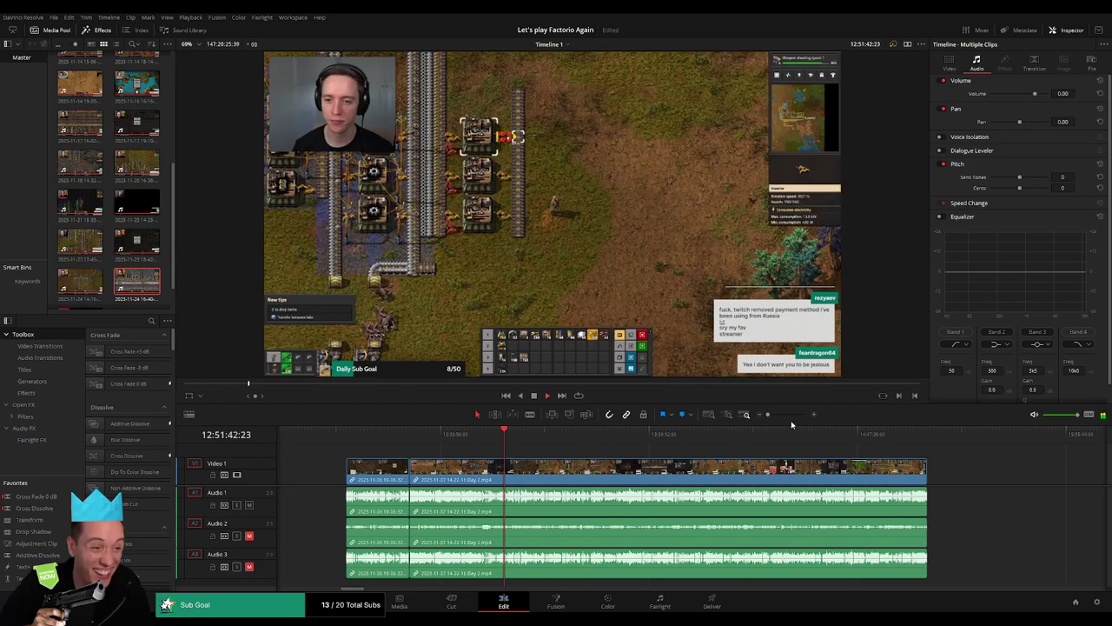
pyautogui.scroll(2, 768, 421)
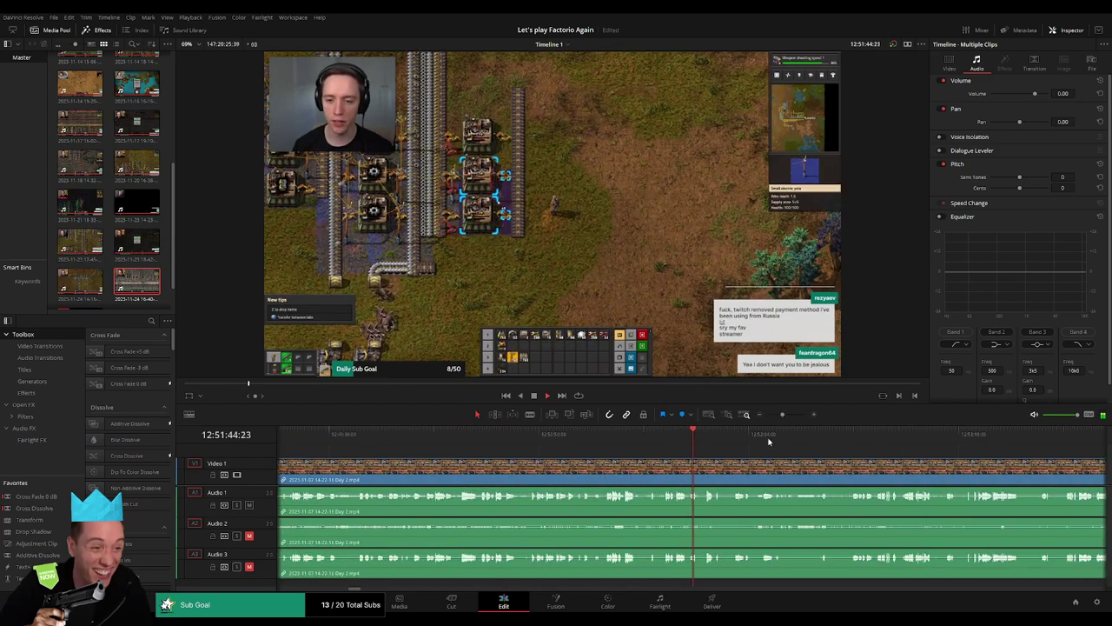
pyautogui.scroll(2, 768, 442)
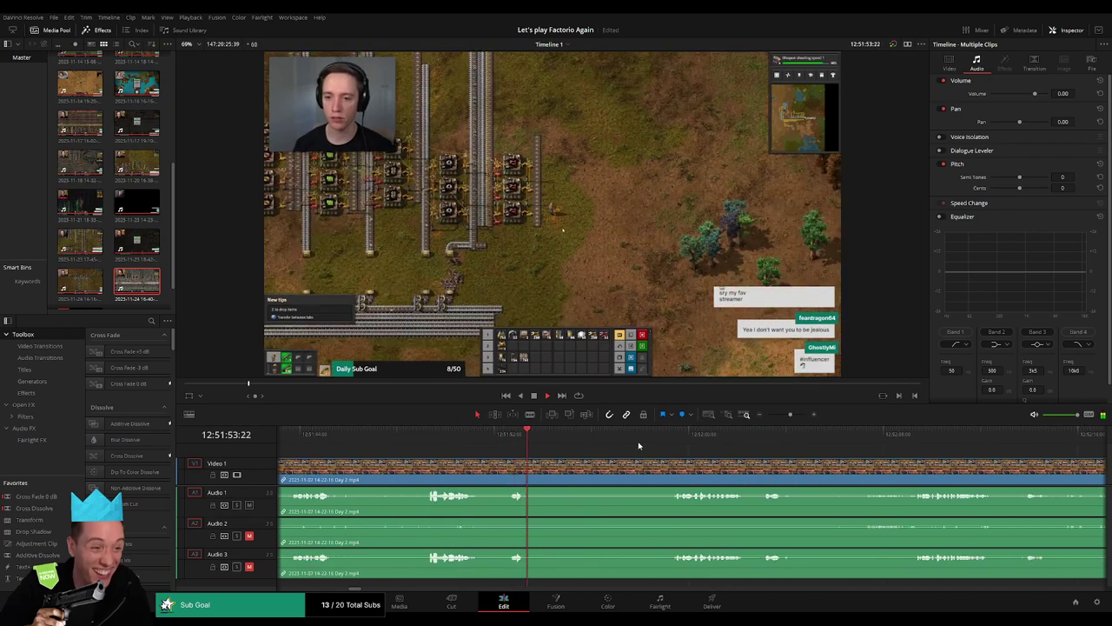
pyautogui.click(638, 446)
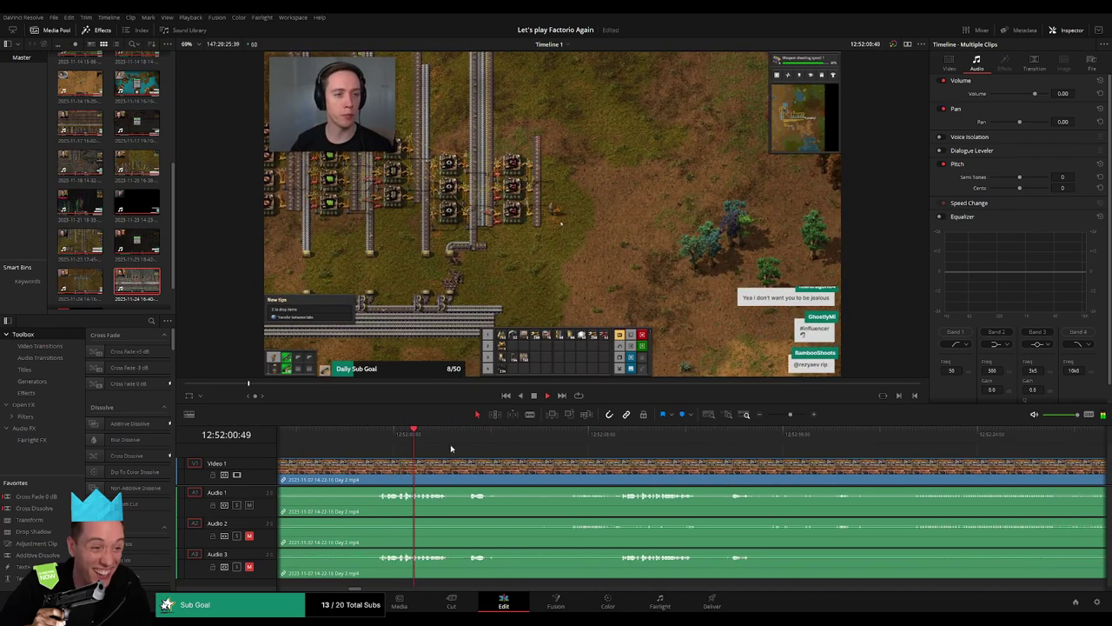
pyautogui.click(620, 439)
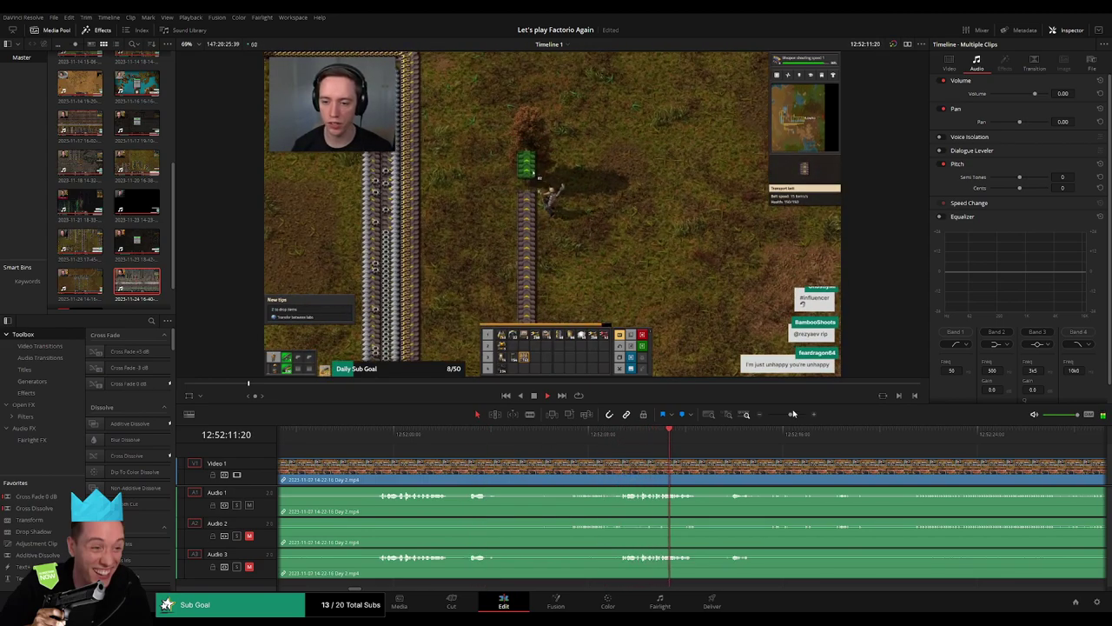
pyautogui.moveTo(792, 414); pyautogui.dragTo(790, 419)
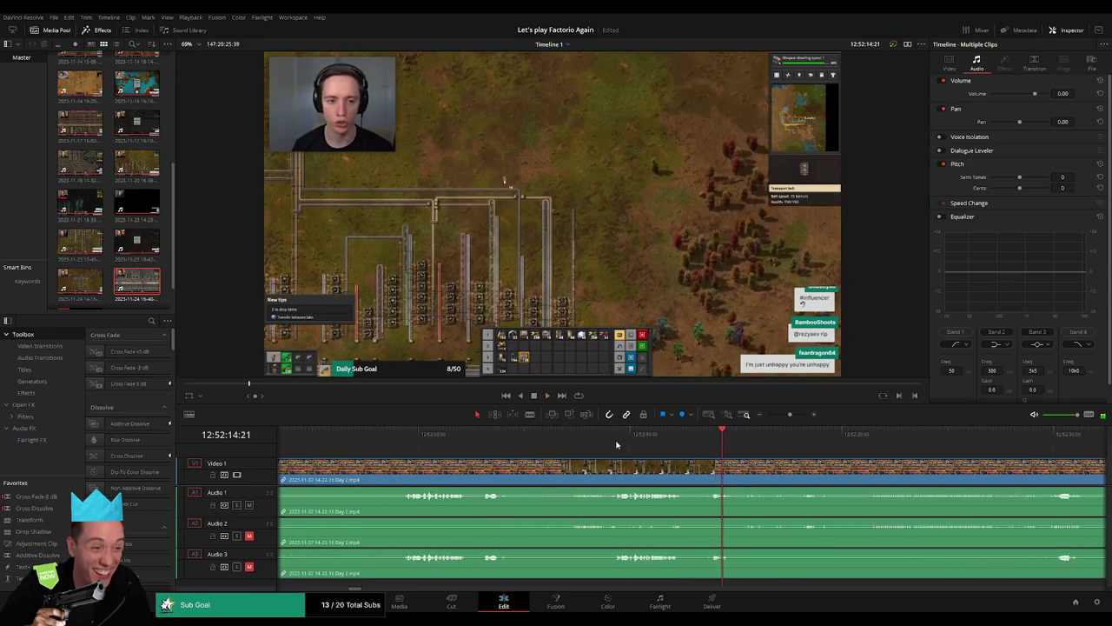
pyautogui.click(616, 441)
pyautogui.moveTo(616, 444); pyautogui.dragTo(599, 445)
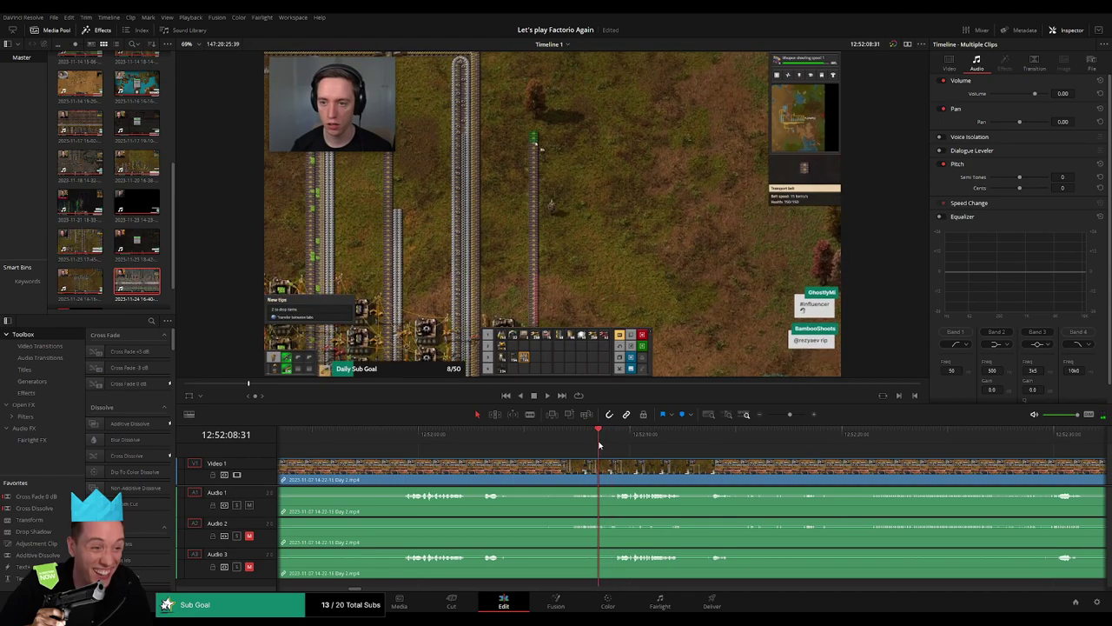
# Split all tracks at 12:52:08:30 and add fade-out and fade-in handles across the cut
pyautogui.hotkey('ctrl', 'b')
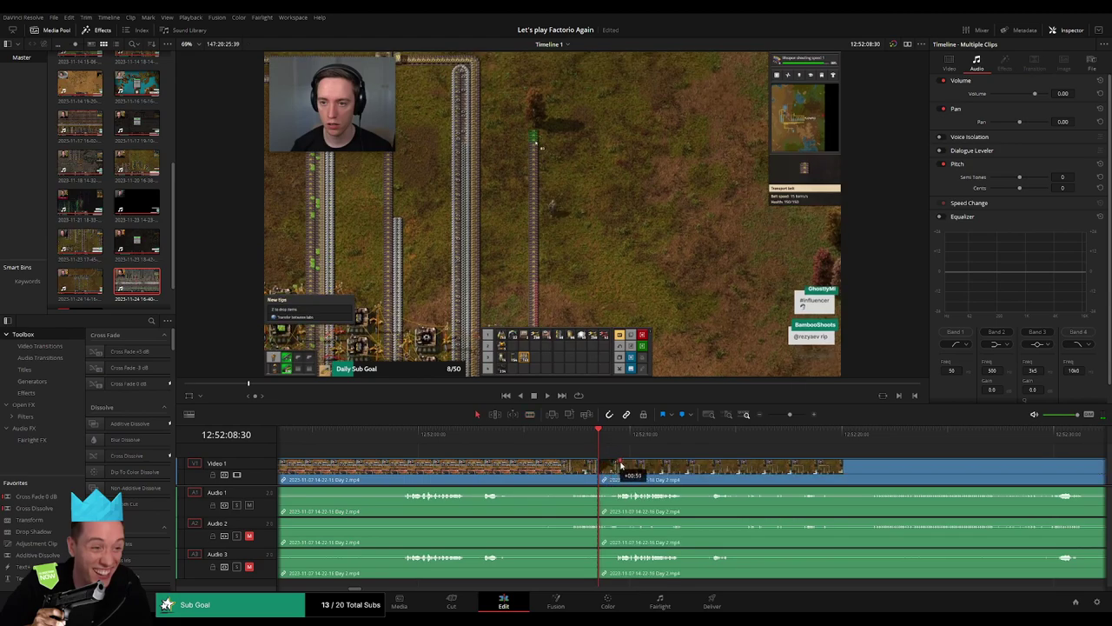
pyautogui.moveTo(621, 467); pyautogui.dragTo(625, 467)
pyautogui.scroll(-2, 743, 459)
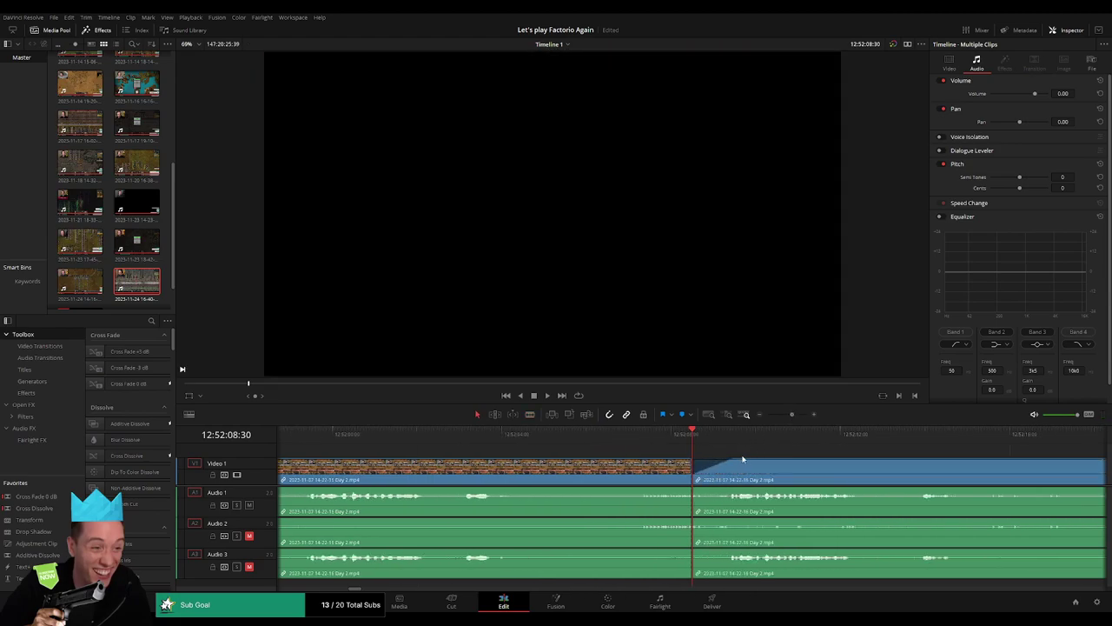
pyautogui.moveTo(674, 465)
pyautogui.mouseDown()
pyautogui.moveTo(645, 462)
pyautogui.moveTo(653, 489)
pyautogui.moveTo(721, 492)
pyautogui.mouseUp()
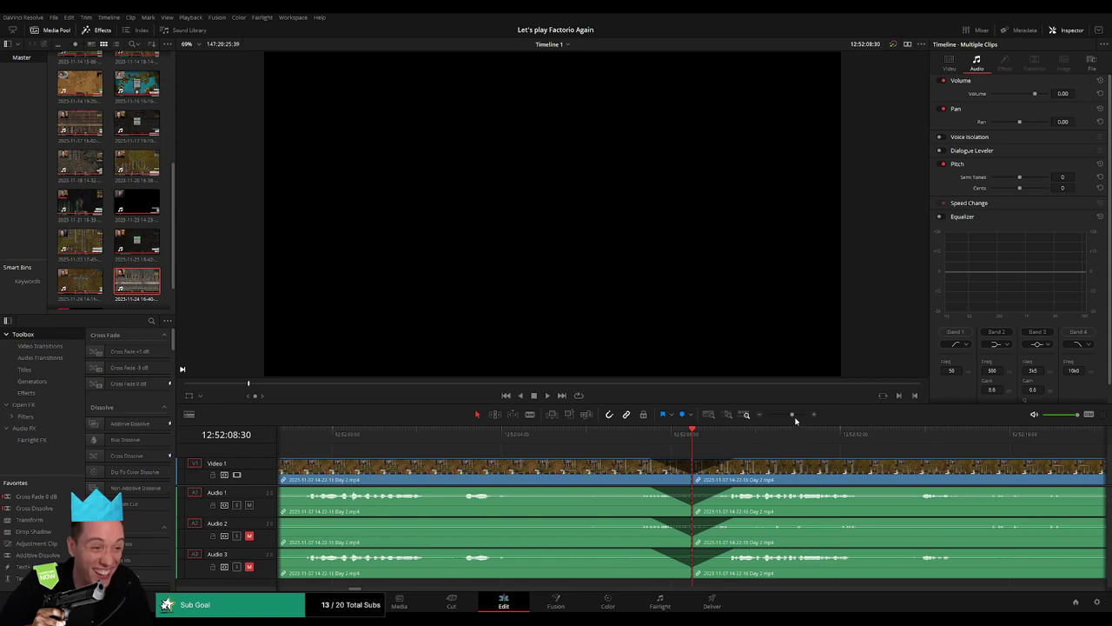
pyautogui.moveTo(795, 421); pyautogui.dragTo(661, 483)
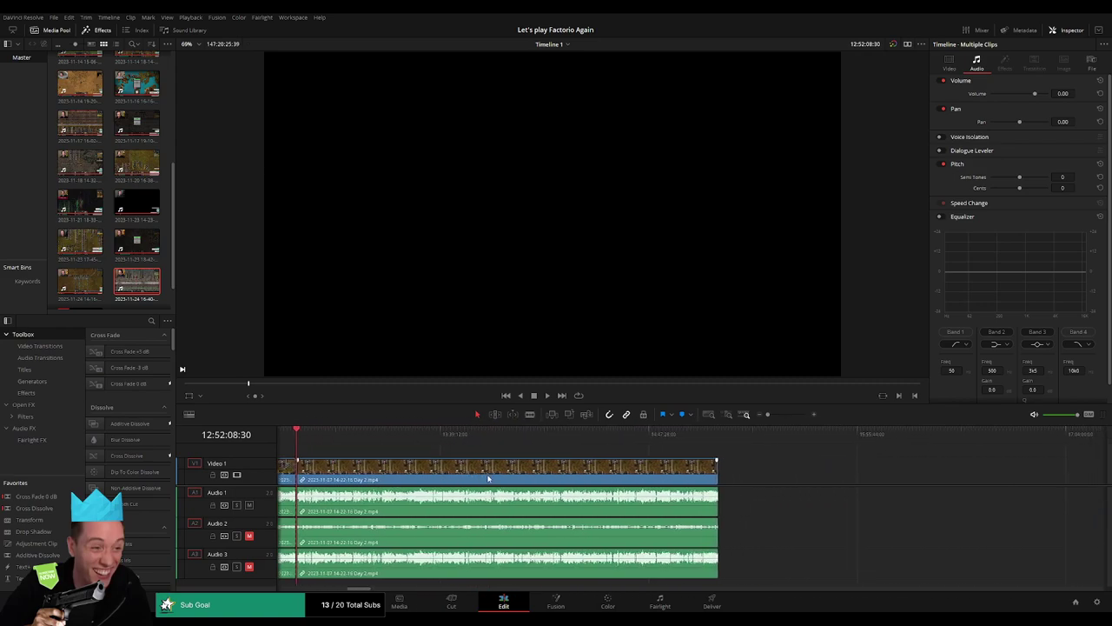
# Move the clips after the 12:52:08 cut so they start at 14:00:00:00
pyautogui.moveTo(541, 473); pyautogui.dragTo(777, 474)
pyautogui.click(341, 466)
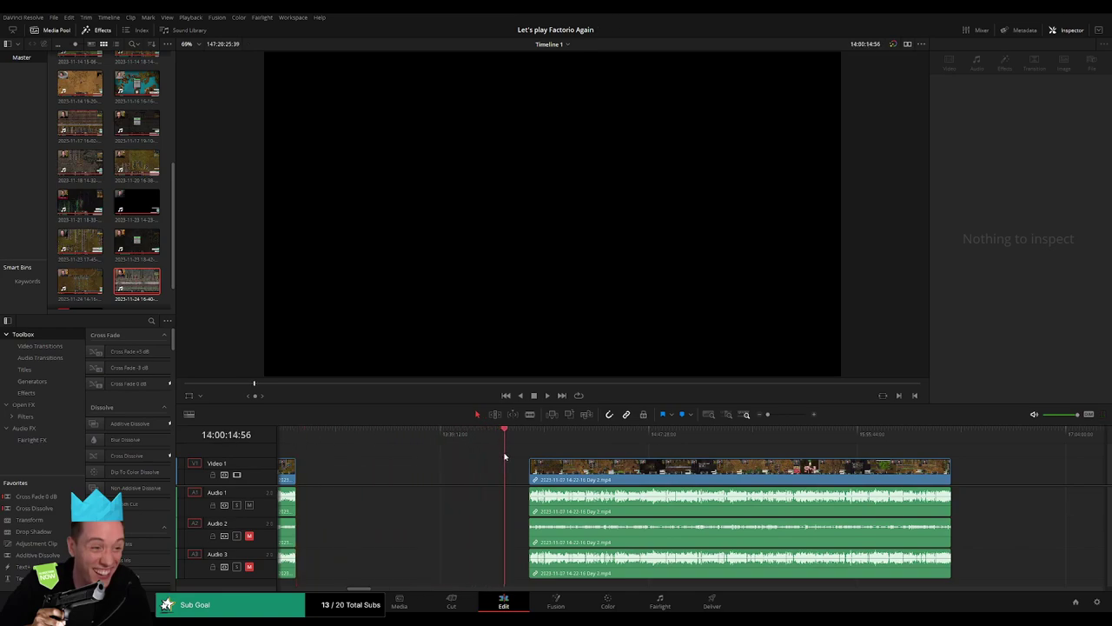
pyautogui.scroll(2, 713, 437)
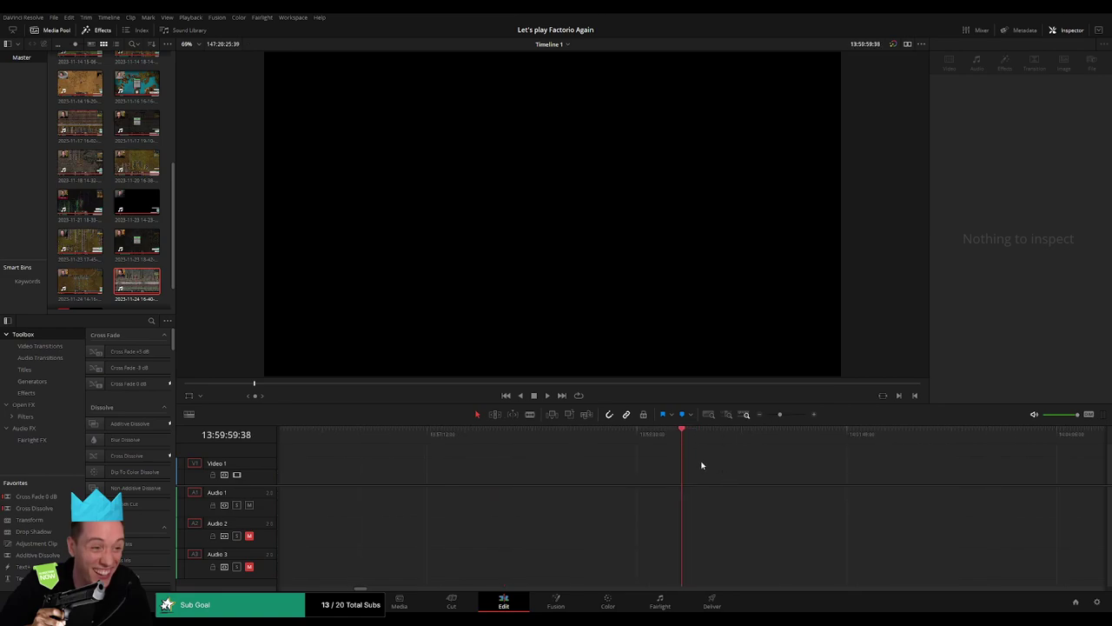
pyautogui.scroll(-2, 741, 423)
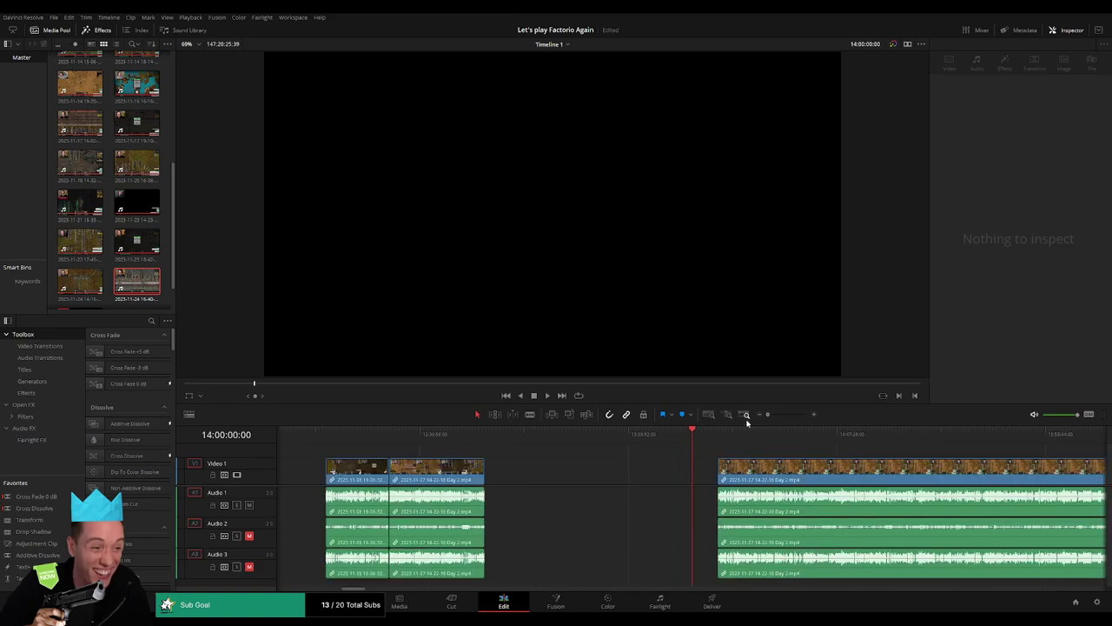
pyautogui.hscroll(3, 609, 469)
# Play back the joined footage from the start, then jump far into the Day 2 clip
pyautogui.click(492, 470)
pyautogui.press('space')
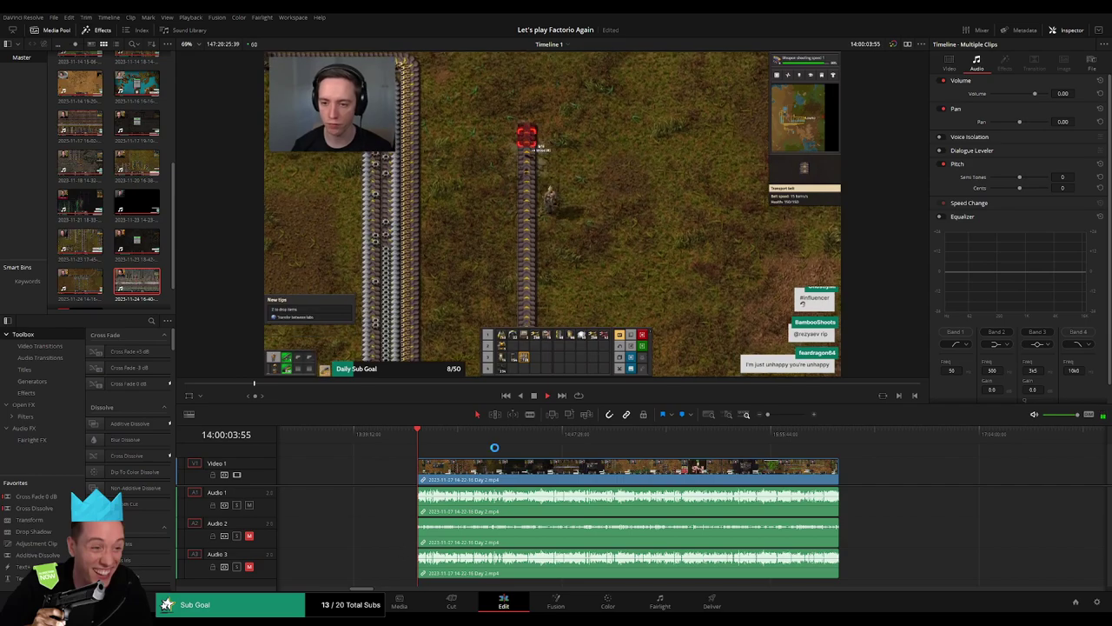
pyautogui.hscroll(3, 411, 450)
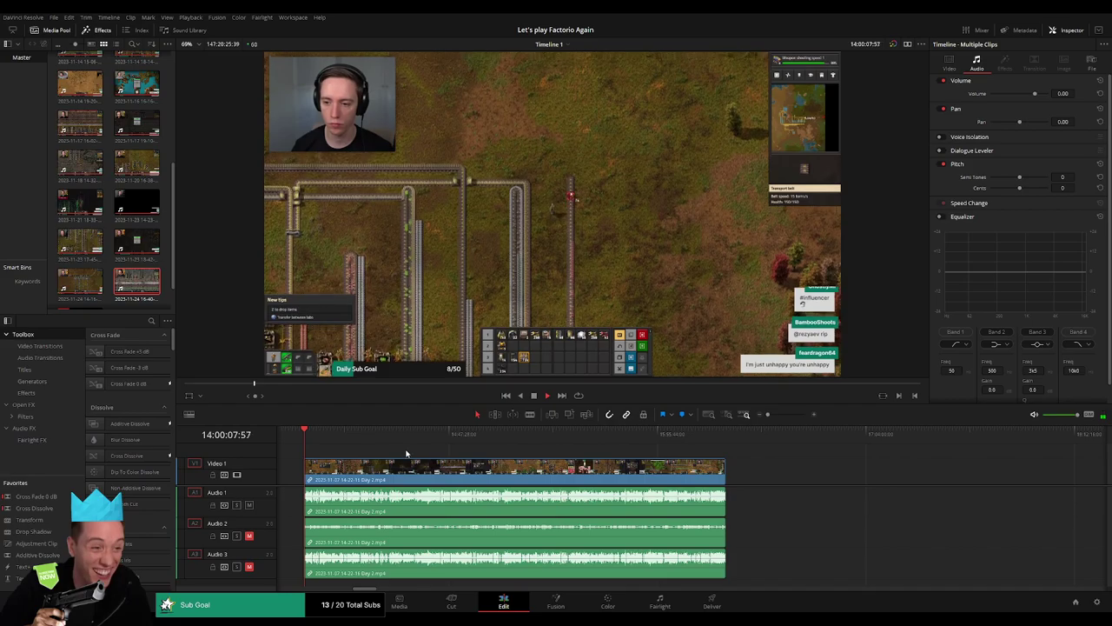
pyautogui.moveTo(310, 438)
pyautogui.mouseDown()
pyautogui.moveTo(436, 444)
pyautogui.moveTo(457, 455)
pyautogui.mouseUp()
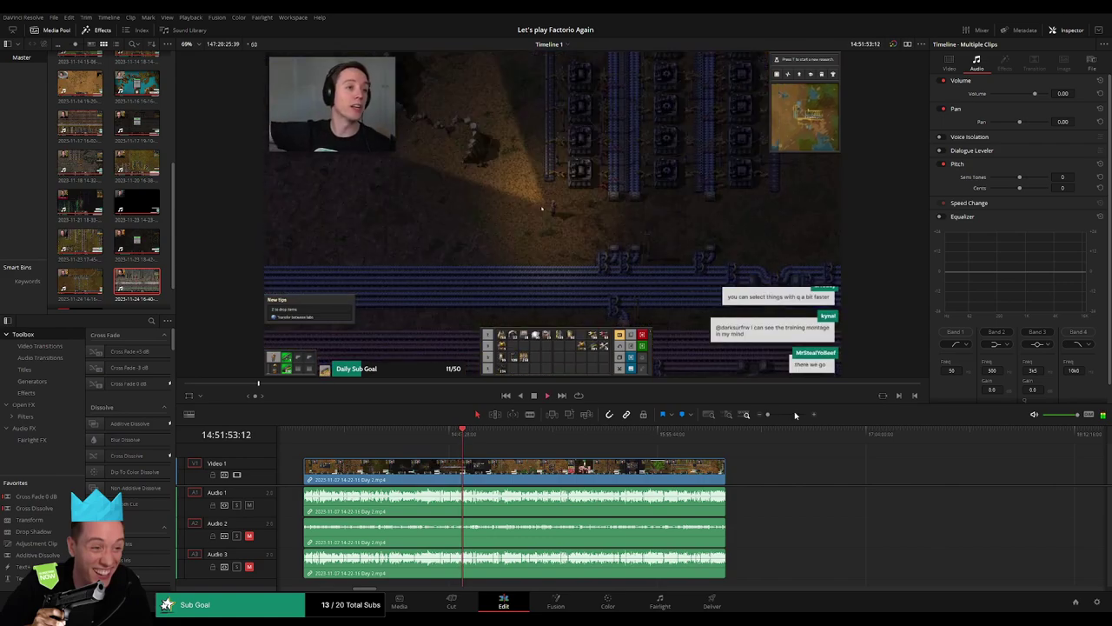
# Zoom the timeline in on the Day 2 footage and scrub ahead
pyautogui.click(778, 415)
pyautogui.click(787, 414)
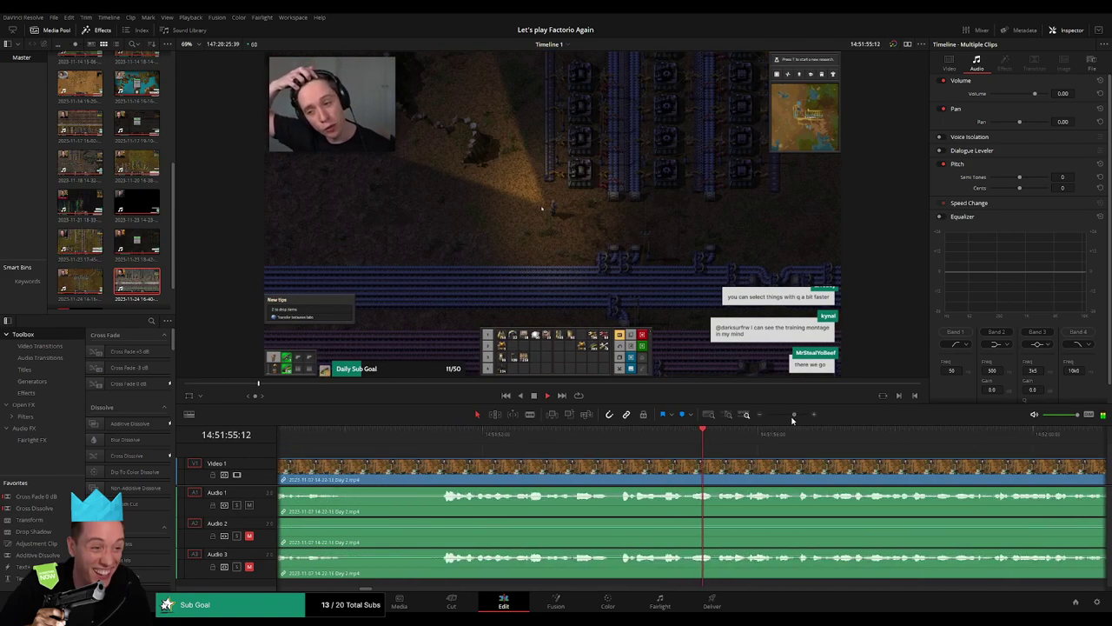
pyautogui.moveTo(501, 439); pyautogui.dragTo(556, 441)
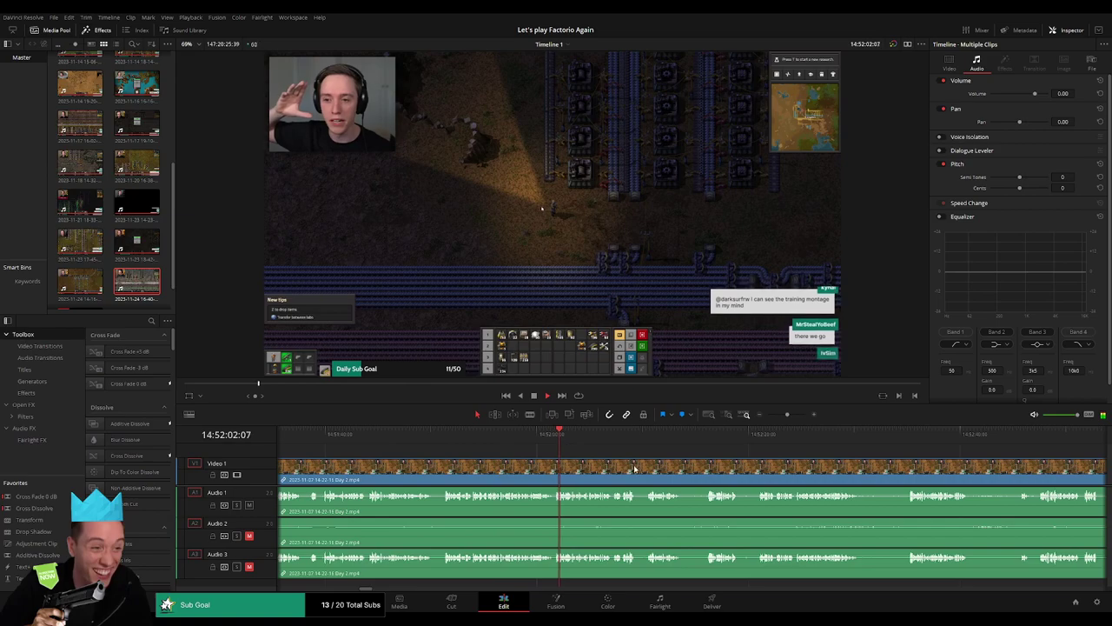
pyautogui.hscroll(2, 489, 454)
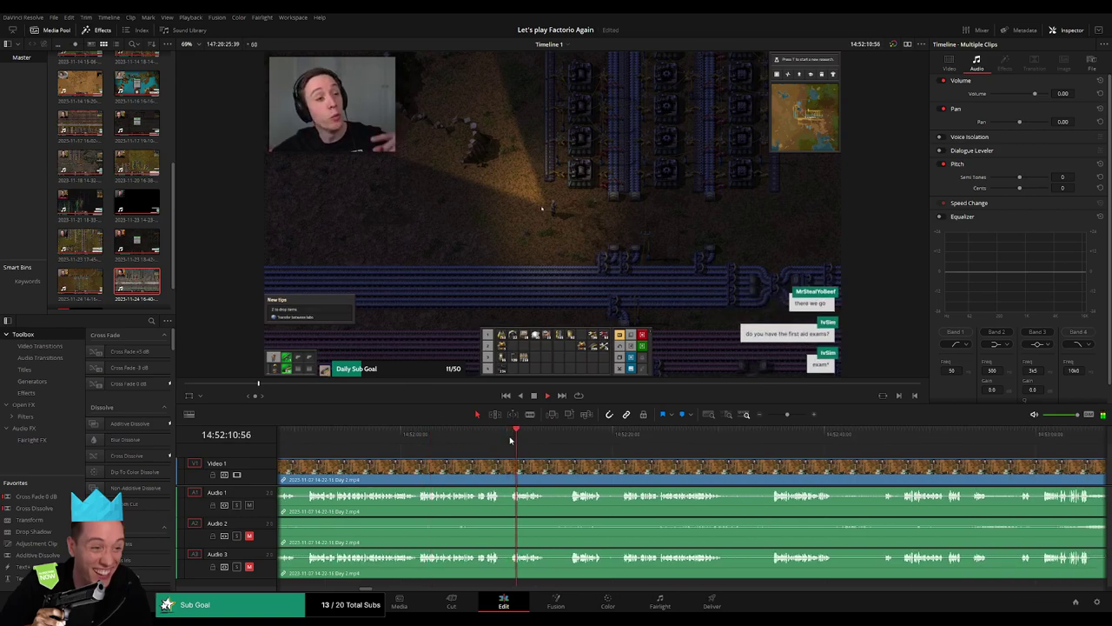
# Pinpoint 14:52:15 and blade-cut the footage there on every track
pyautogui.click(574, 437)
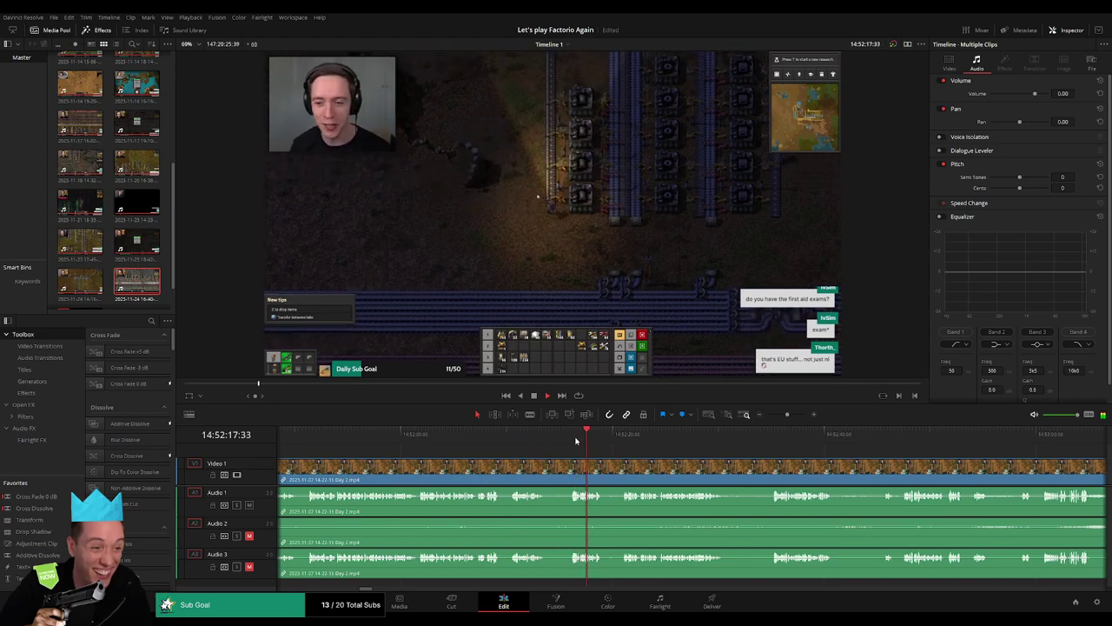
pyautogui.click(613, 436)
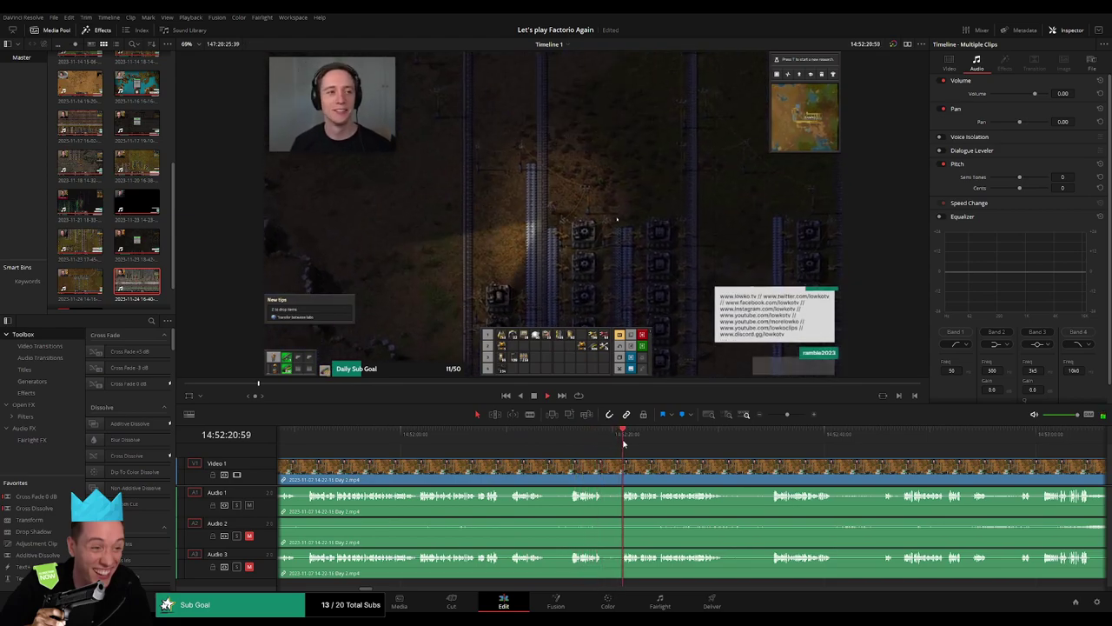
pyautogui.click(619, 436)
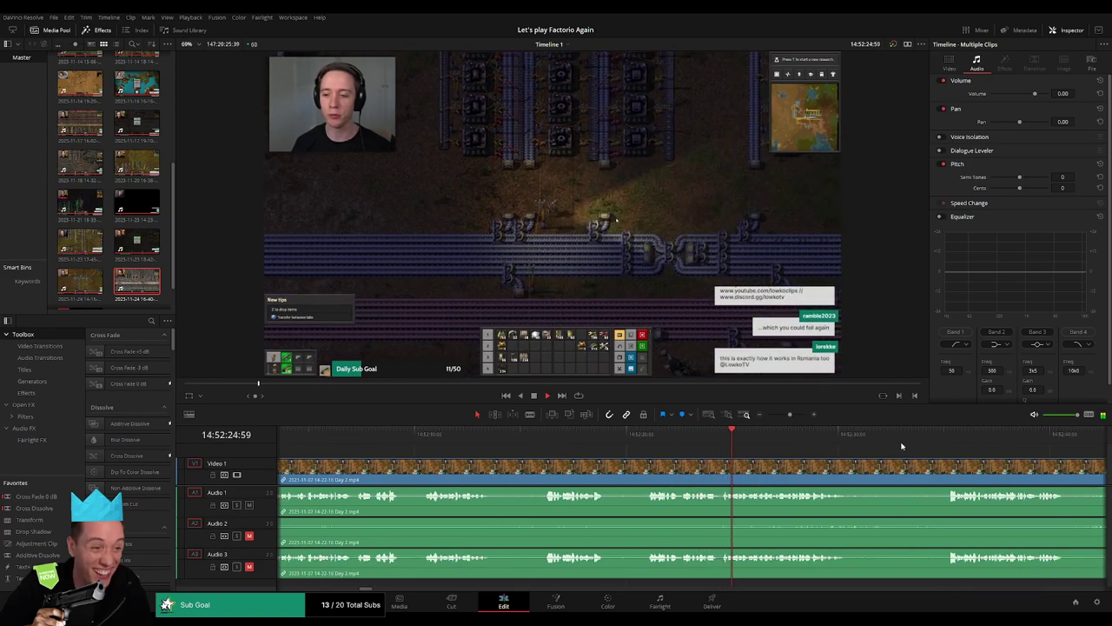
pyautogui.click(548, 443)
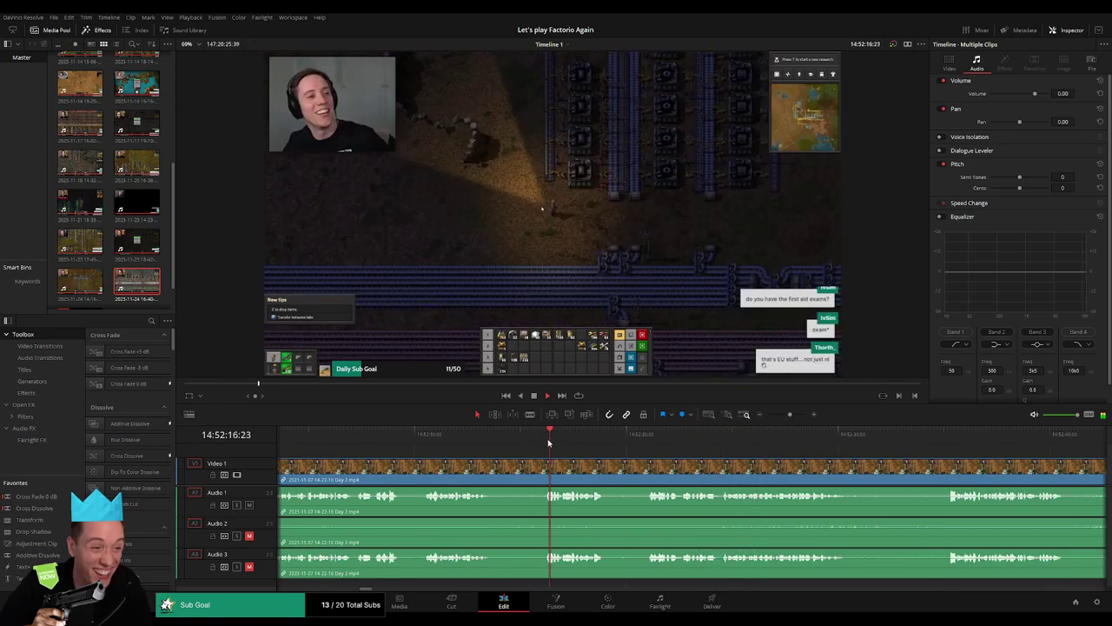
pyautogui.scroll(2, 664, 449)
pyautogui.click(622, 436)
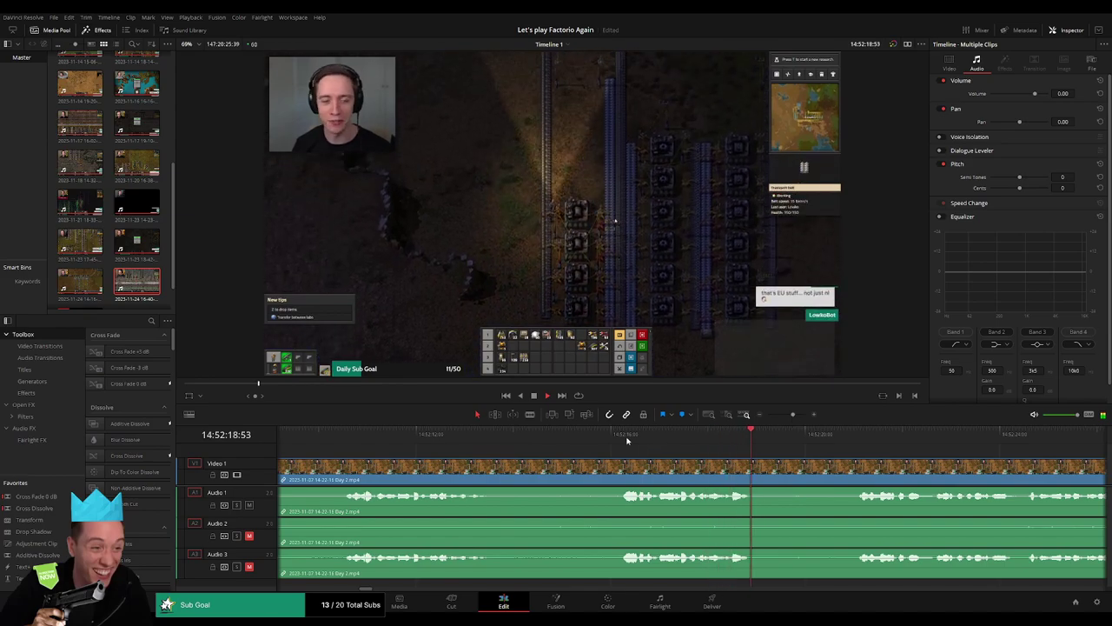
pyautogui.moveTo(622, 437)
pyautogui.mouseDown()
pyautogui.moveTo(564, 445)
pyautogui.moveTo(617, 474)
pyautogui.mouseUp()
pyautogui.click(565, 469)
# Add fades across the 14:52:15 cut on the video and the Audio 1, 2 and 3 clips
pyautogui.press('a')
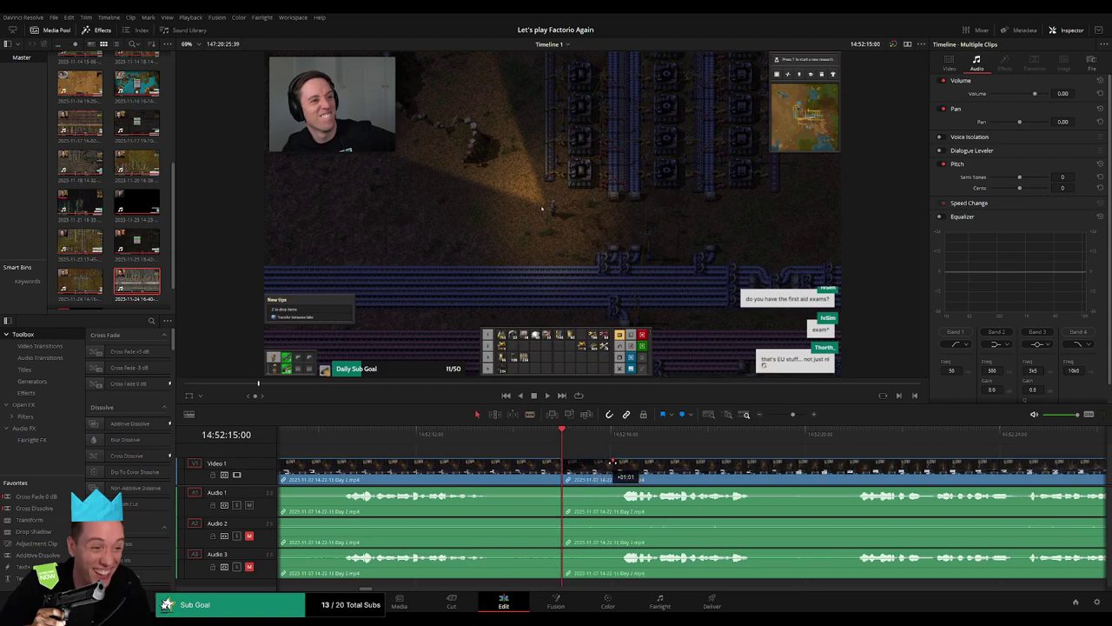
pyautogui.moveTo(613, 463); pyautogui.dragTo(517, 462)
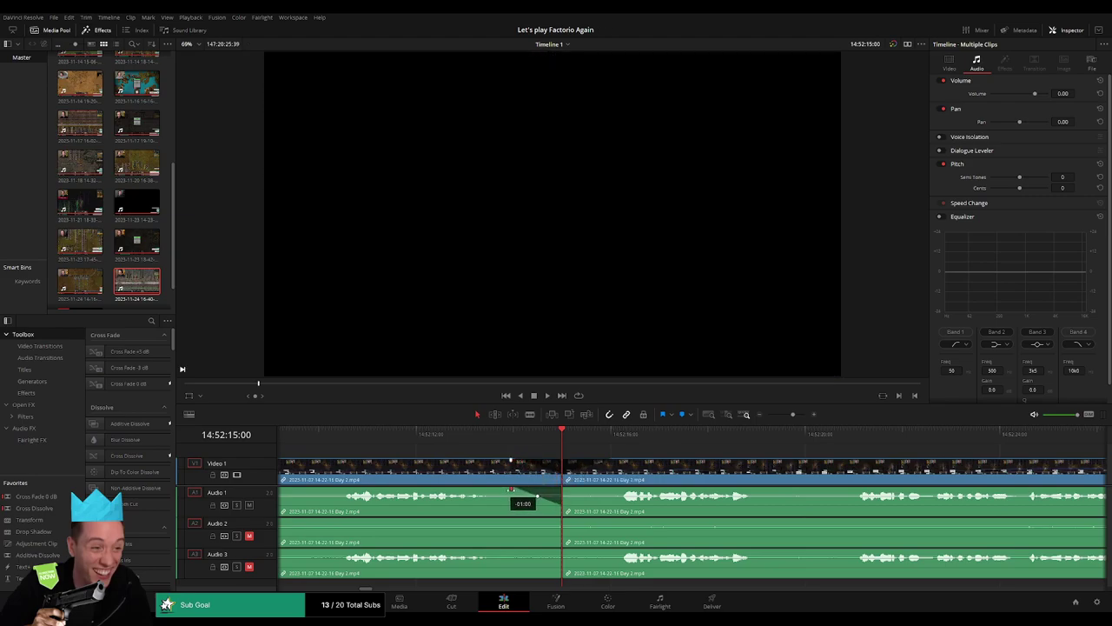
pyautogui.moveTo(563, 489); pyautogui.dragTo(602, 492)
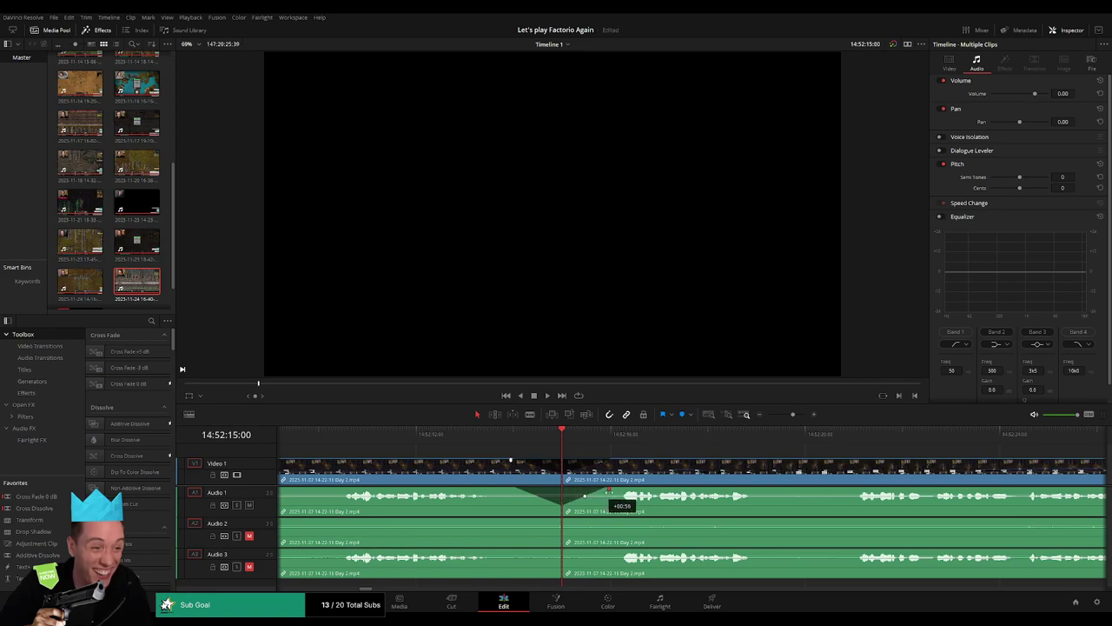
pyautogui.moveTo(548, 526)
pyautogui.mouseDown()
pyautogui.moveTo(537, 527)
pyautogui.moveTo(615, 523)
pyautogui.mouseUp()
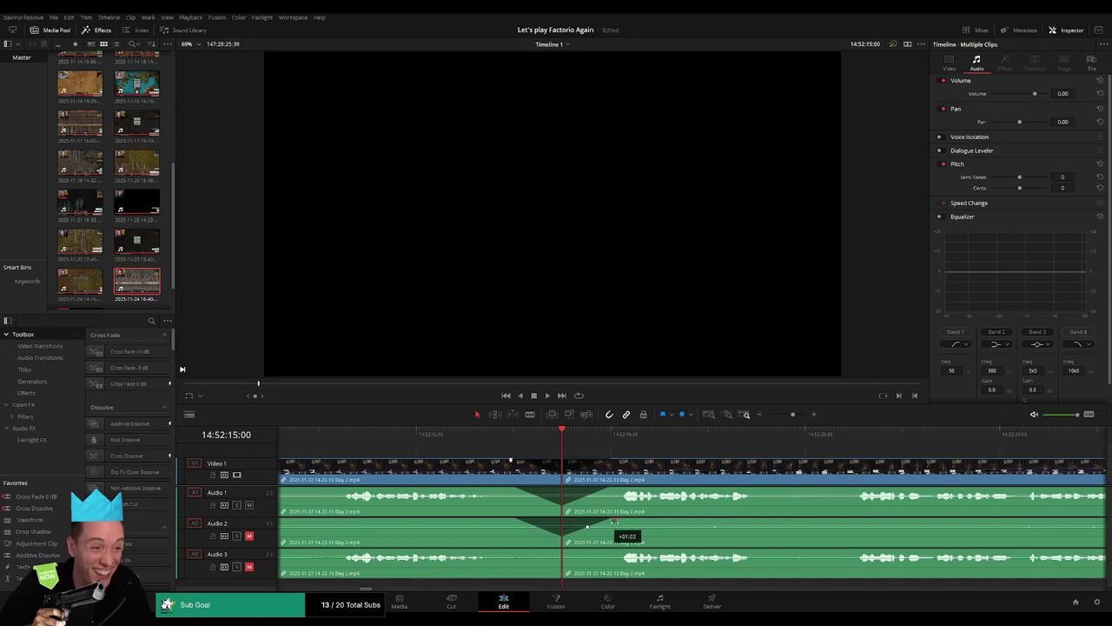
pyautogui.moveTo(559, 555)
pyautogui.mouseDown()
pyautogui.moveTo(513, 553)
pyautogui.moveTo(614, 553)
pyautogui.mouseUp()
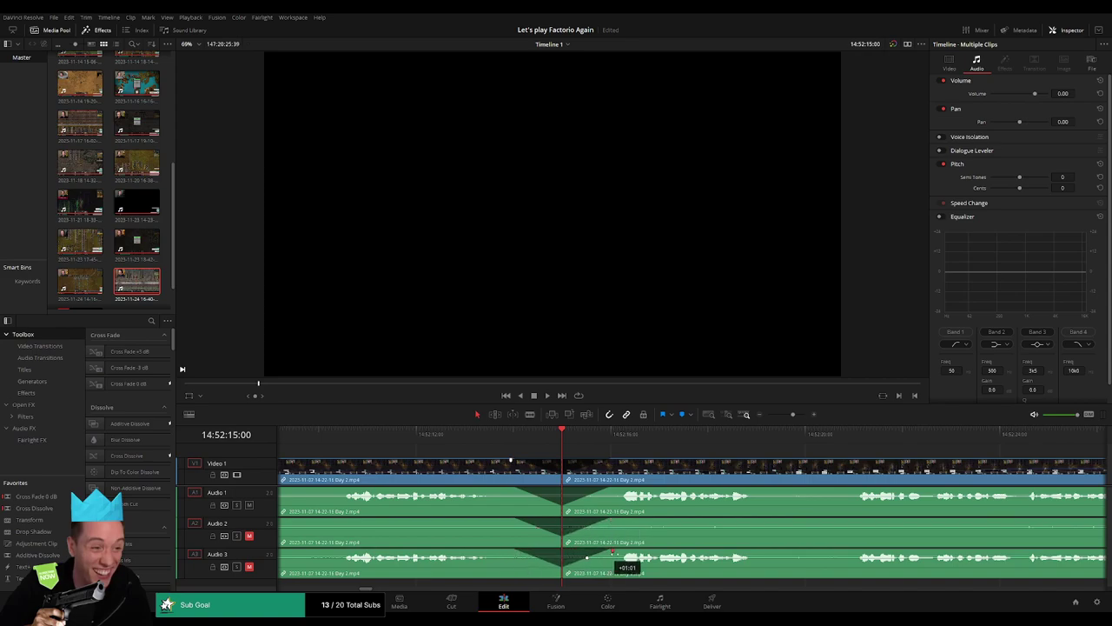
pyautogui.moveTo(789, 417); pyautogui.dragTo(767, 415)
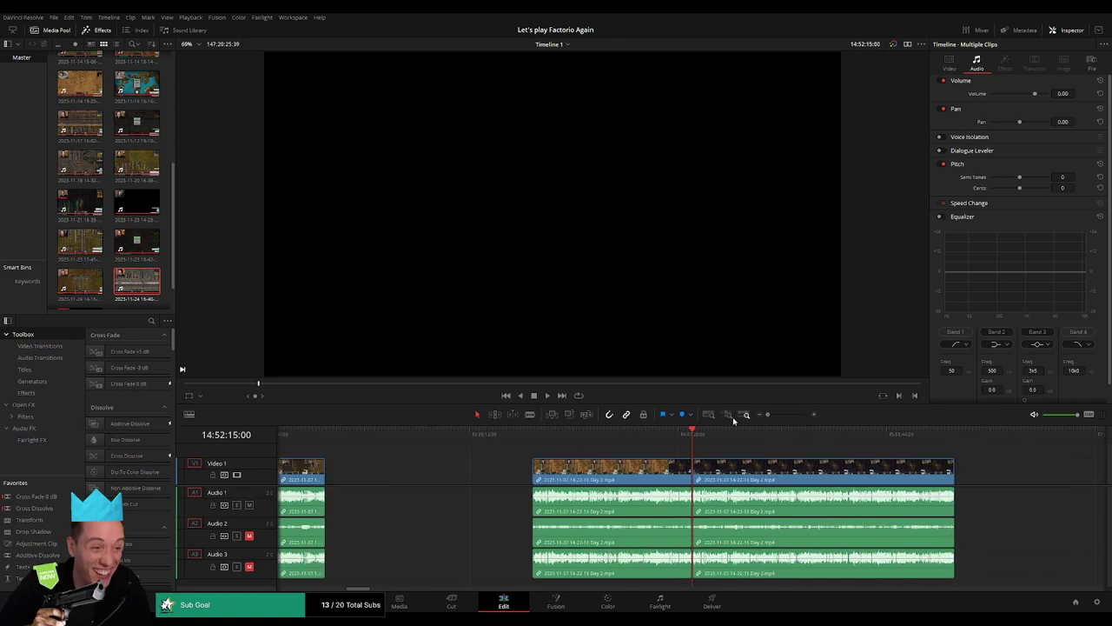
# Drag the faded clip pair much later along the timeline
pyautogui.moveTo(648, 465); pyautogui.dragTo(497, 465)
pyautogui.moveTo(392, 434); pyautogui.dragTo(384, 438)
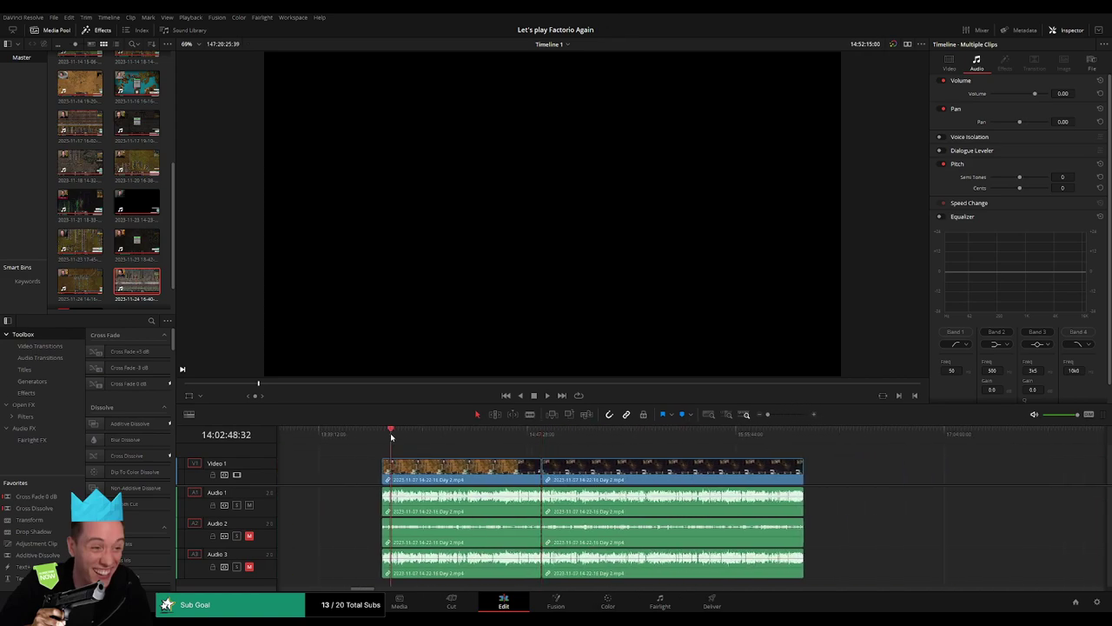
pyautogui.click(539, 434)
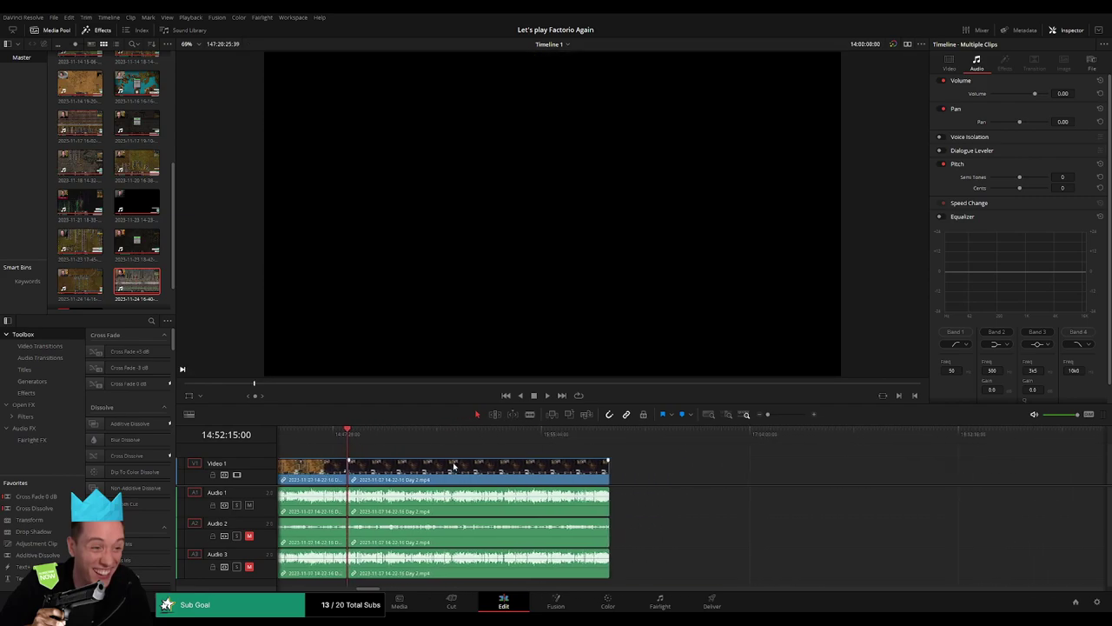
pyautogui.moveTo(408, 474); pyautogui.dragTo(661, 485)
pyautogui.click(342, 458)
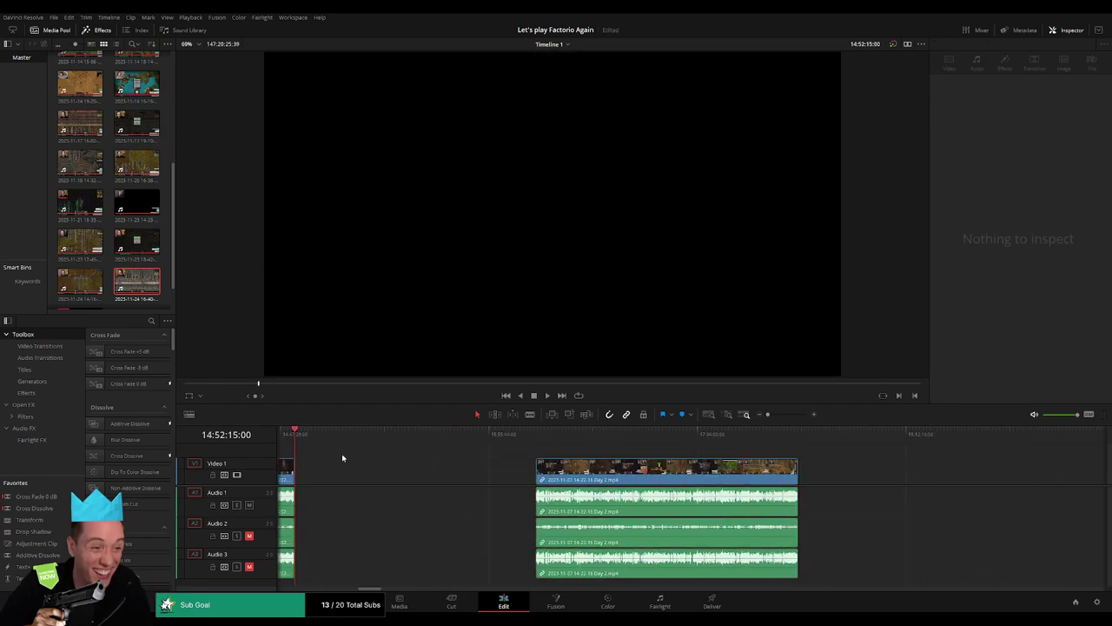
# Line the moved clip pair up with the playhead at 16:00:00:00
pyautogui.moveTo(423, 451); pyautogui.dragTo(506, 454)
pyautogui.moveTo(767, 414); pyautogui.dragTo(772, 414)
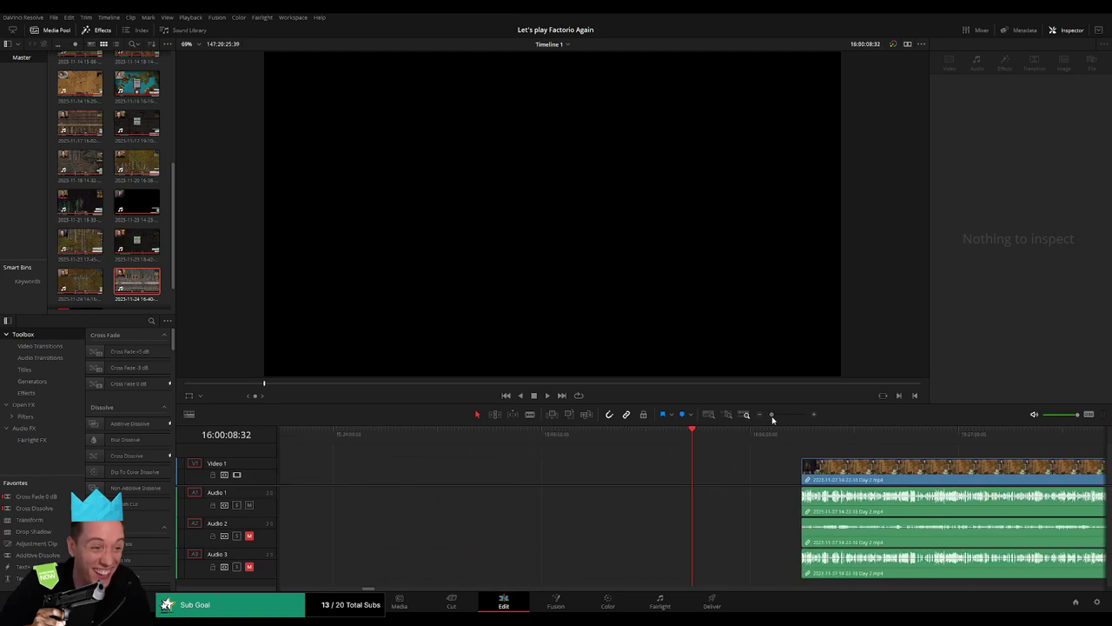
pyautogui.click(690, 439)
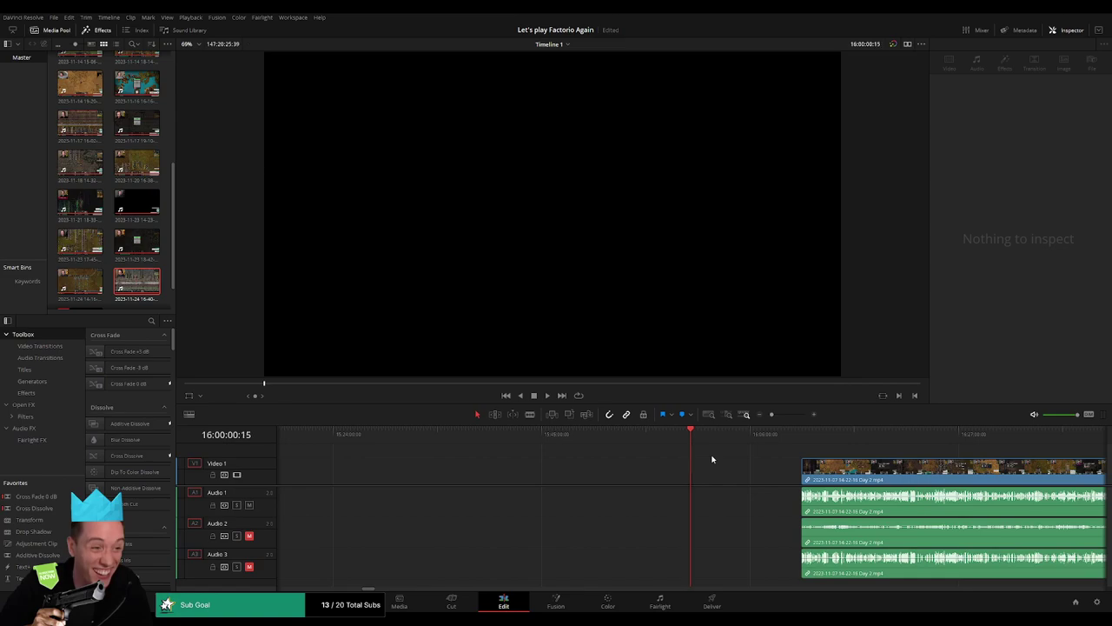
pyautogui.click(739, 472)
pyautogui.press('BackSpace')
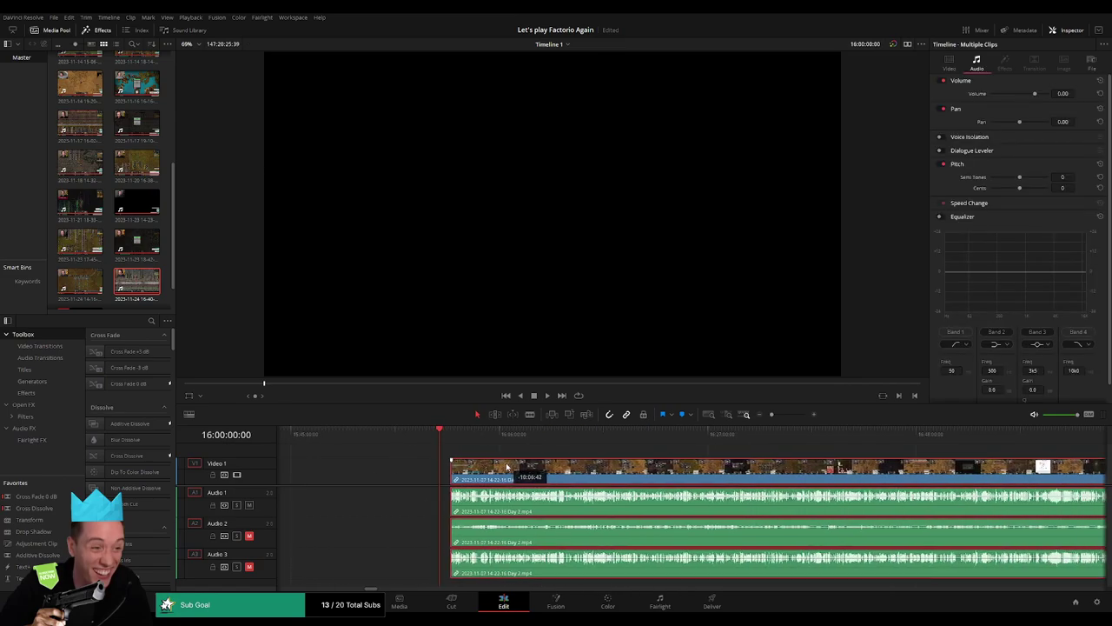
# Play back the moved clips and skip ahead to a later moment in the footage
pyautogui.press('space')
pyautogui.scroll(-2, 752, 450)
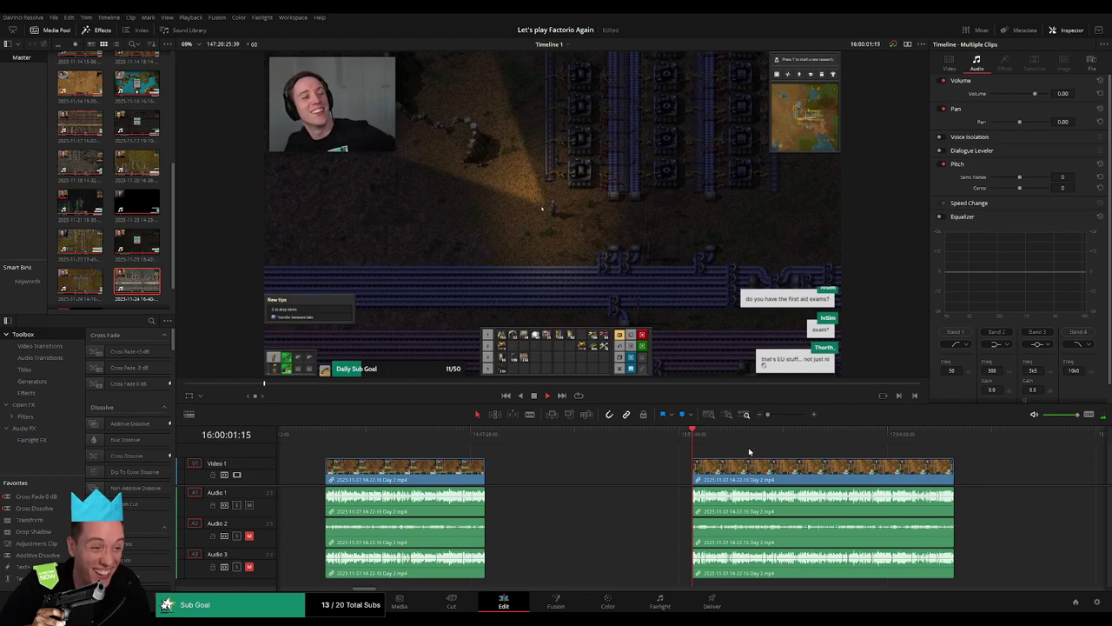
pyautogui.scroll(2, 496, 447)
pyautogui.click(398, 432)
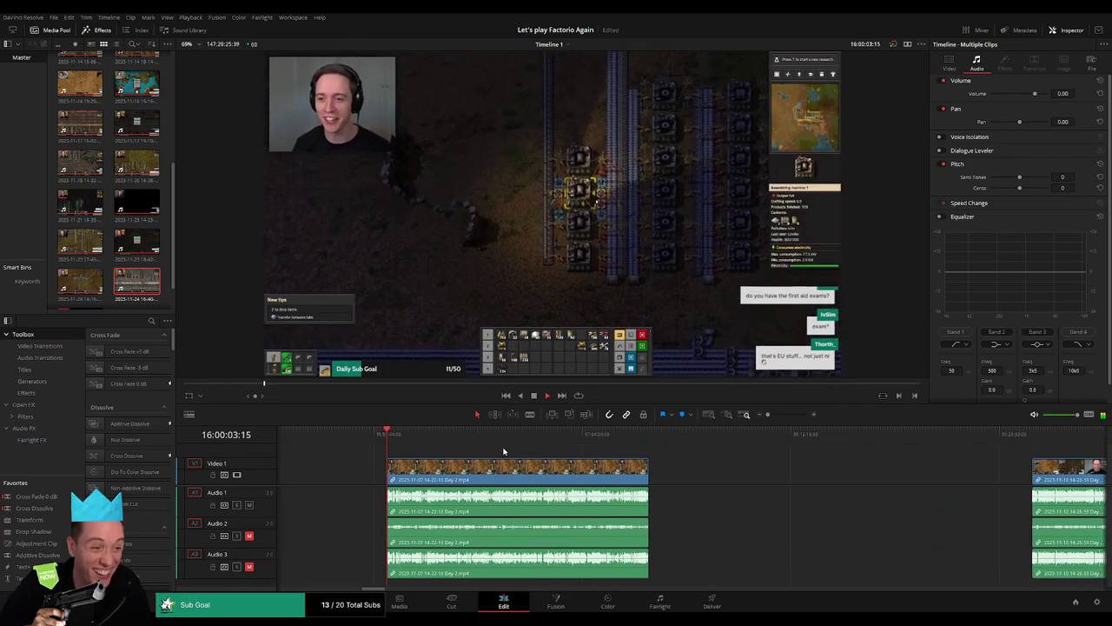
pyautogui.moveTo(398, 441); pyautogui.dragTo(547, 440)
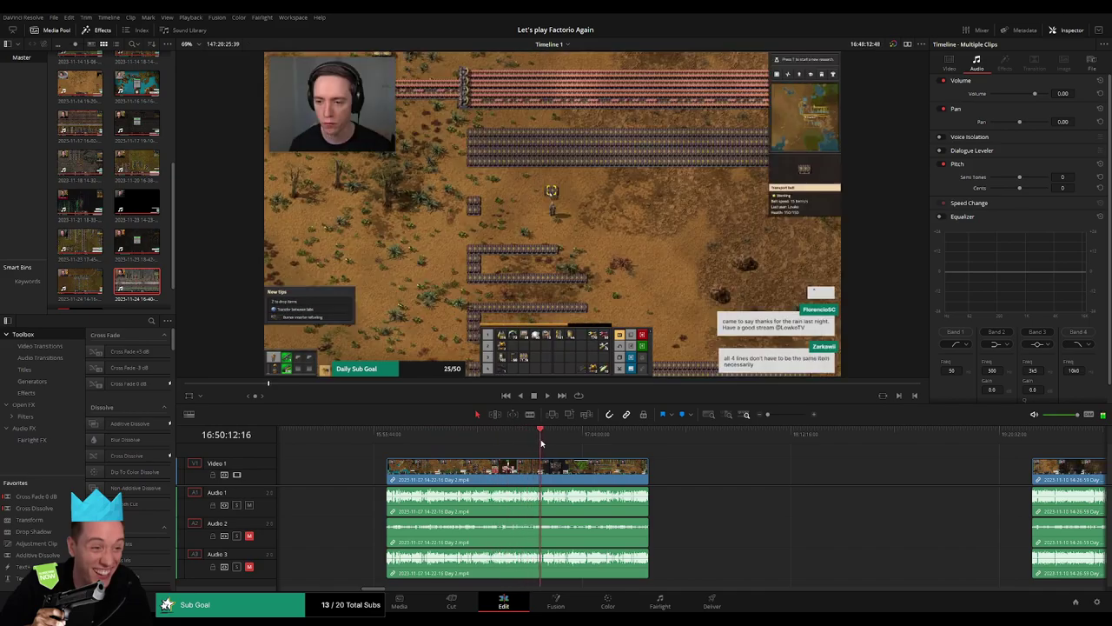
# Find 16:52:04:00 in the footage and split all tracks there with Ctrl+B
pyautogui.moveTo(769, 414); pyautogui.dragTo(785, 415)
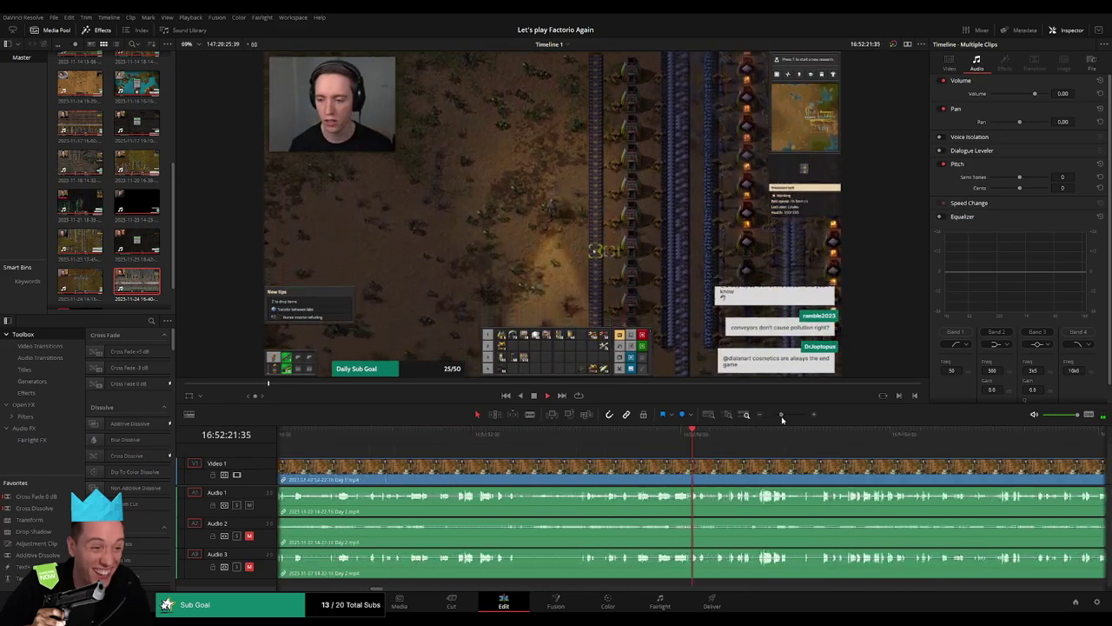
pyautogui.moveTo(654, 453); pyautogui.dragTo(535, 443)
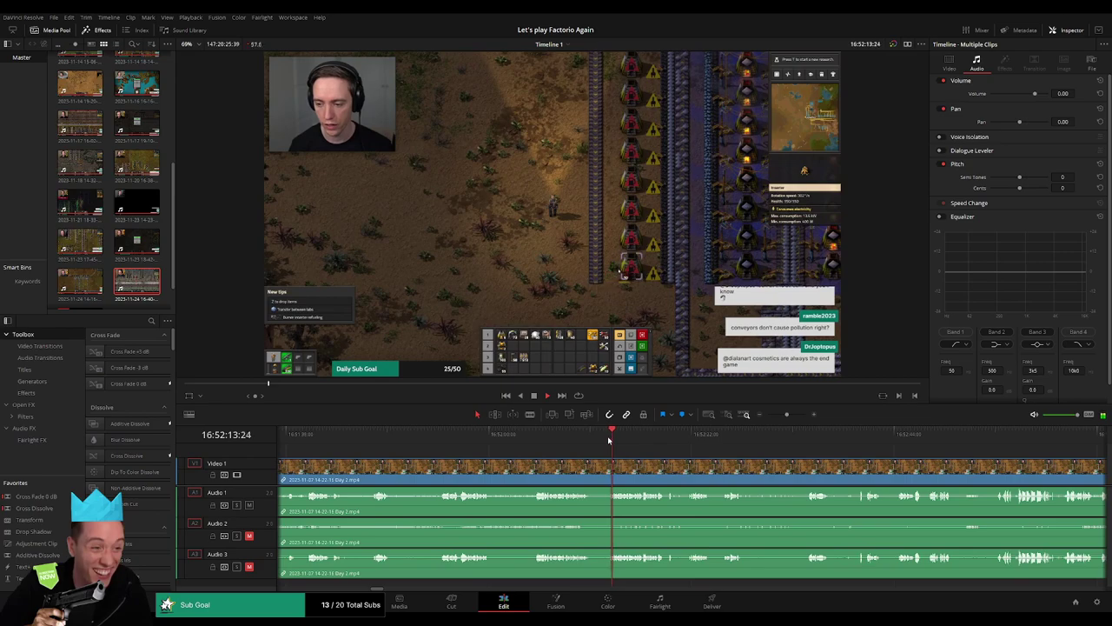
pyautogui.hscroll(-3, 496, 447)
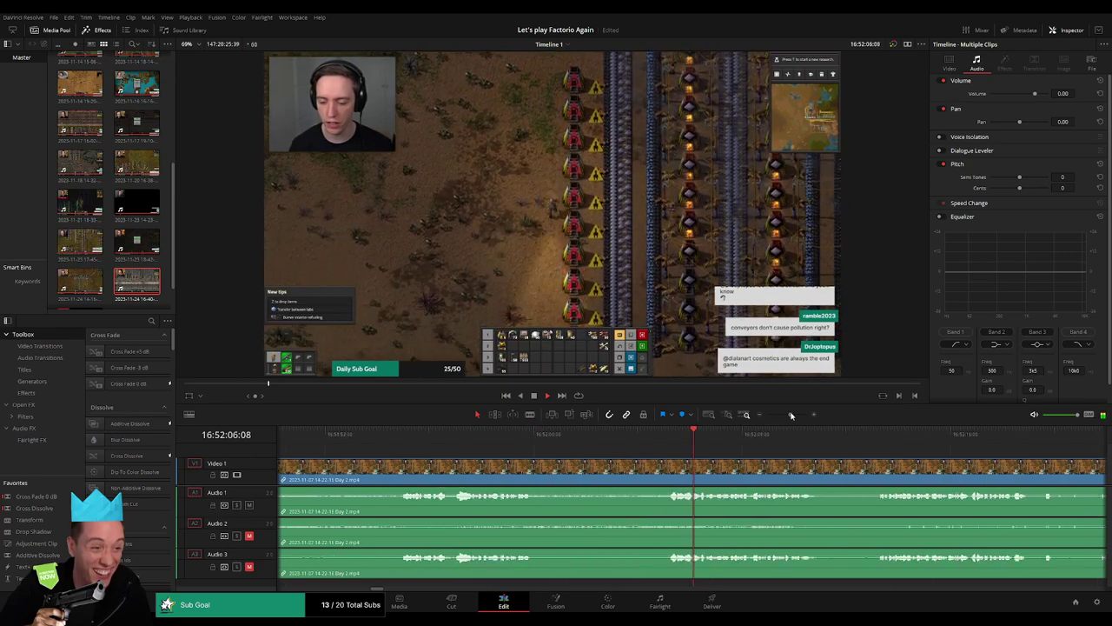
pyautogui.click(653, 441)
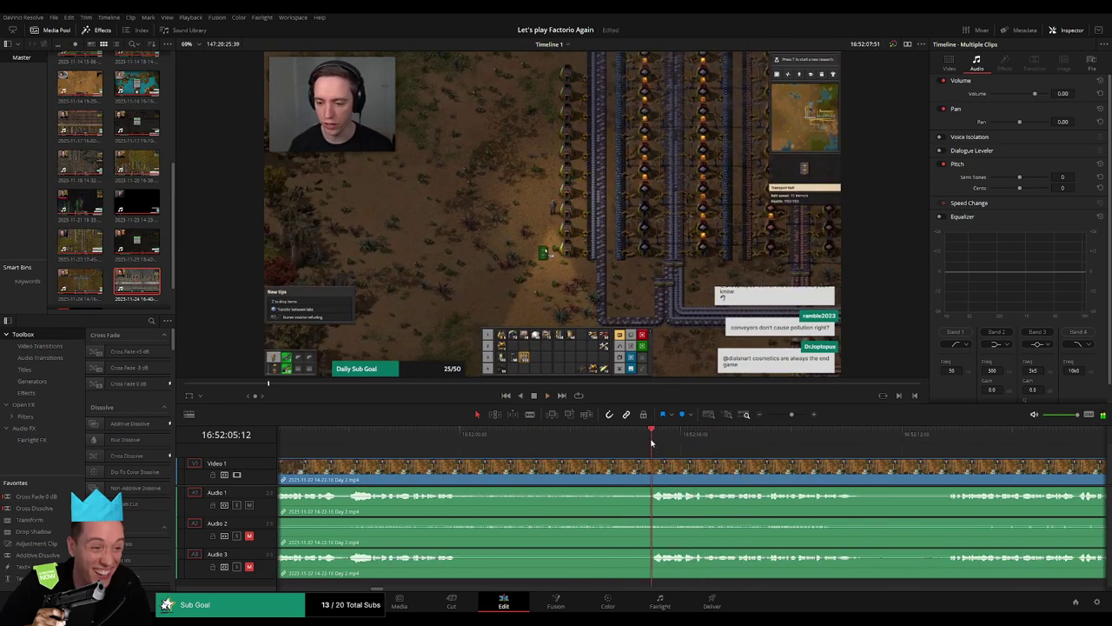
pyautogui.moveTo(654, 443); pyautogui.dragTo(608, 448)
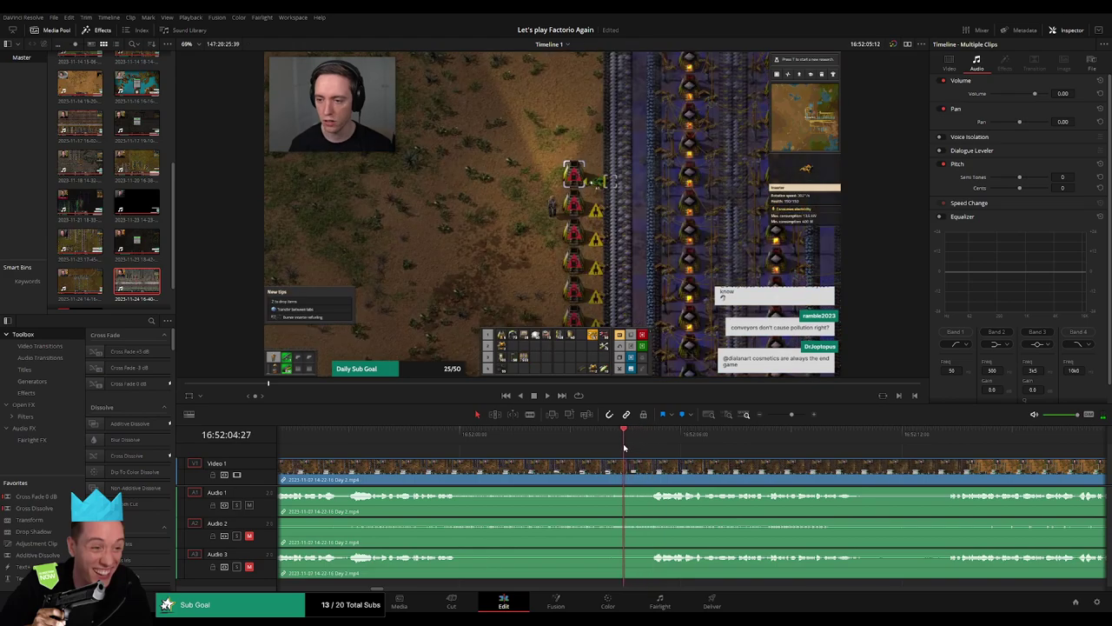
pyautogui.hotkey('ctrl', 'b')
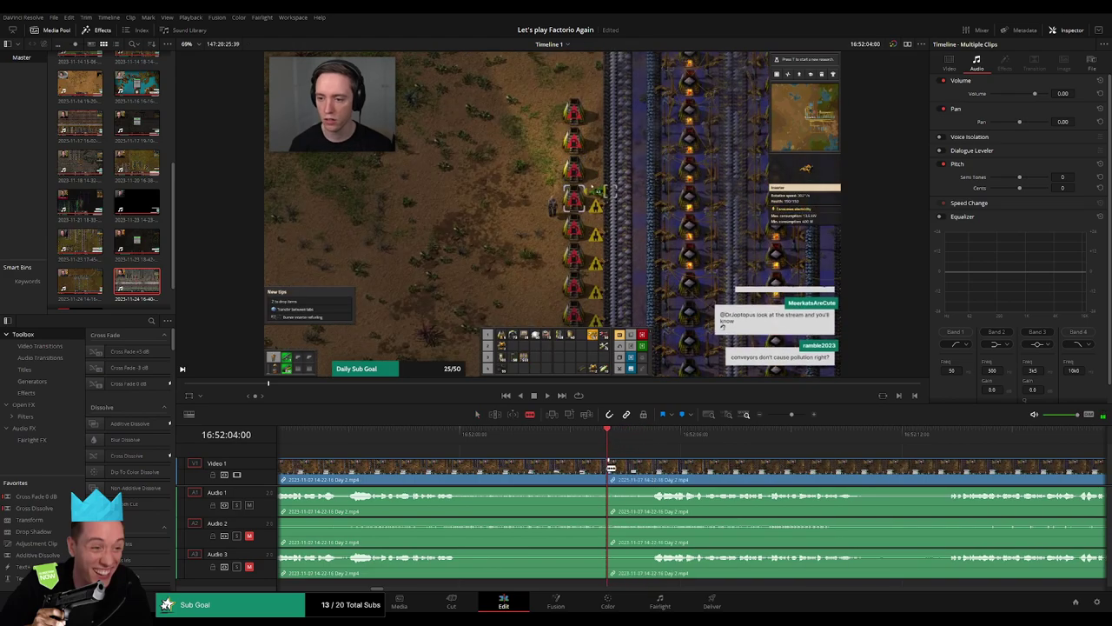
# Drag fade handles on the video and audio clips on both sides of the 16:52:04:00 cut
pyautogui.moveTo(645, 463); pyautogui.dragTo(610, 461)
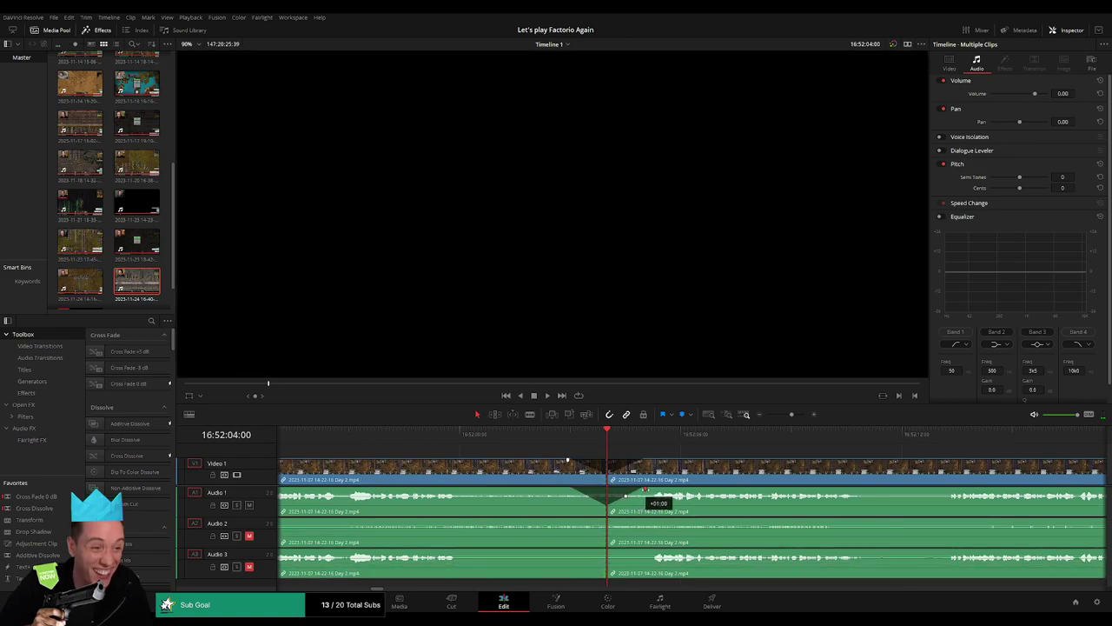
pyautogui.moveTo(645, 494); pyautogui.dragTo(601, 521)
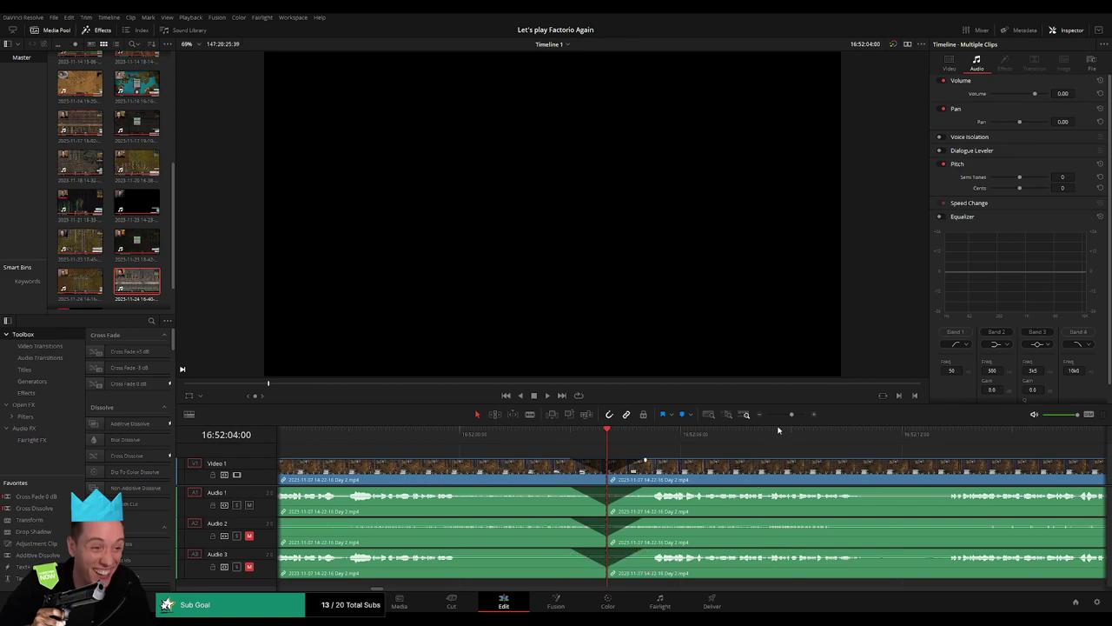
pyautogui.scroll(-2, 778, 430)
# Drag the clip after the 16:52:04 cut beside the later clips
pyautogui.hscroll(2, 625, 470)
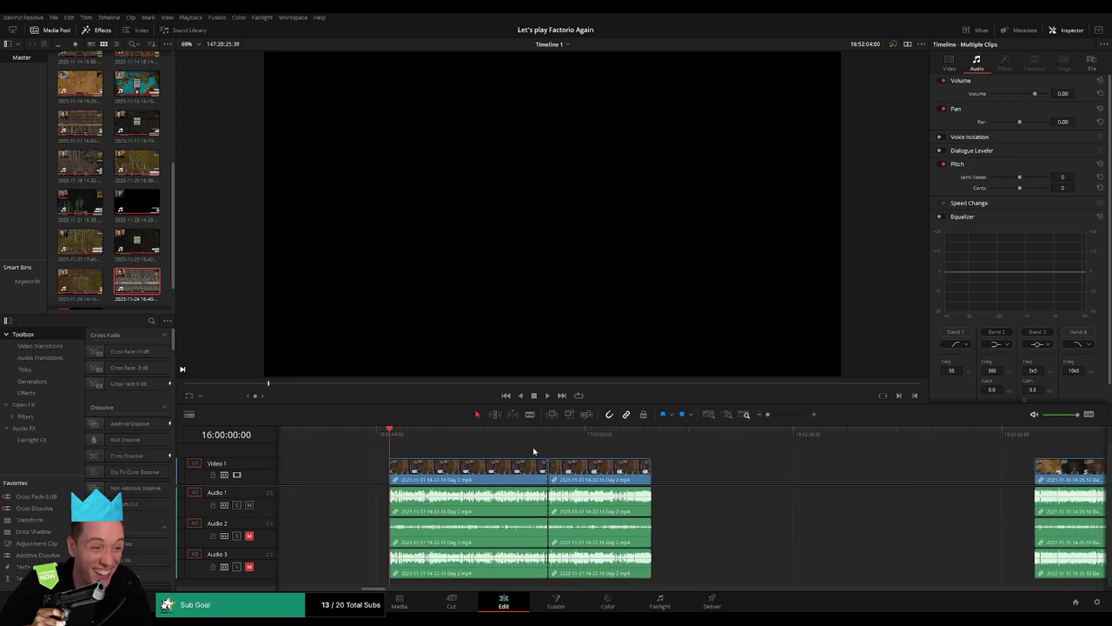
pyautogui.hscroll(2, 625, 472)
pyautogui.moveTo(470, 480); pyautogui.dragTo(841, 481)
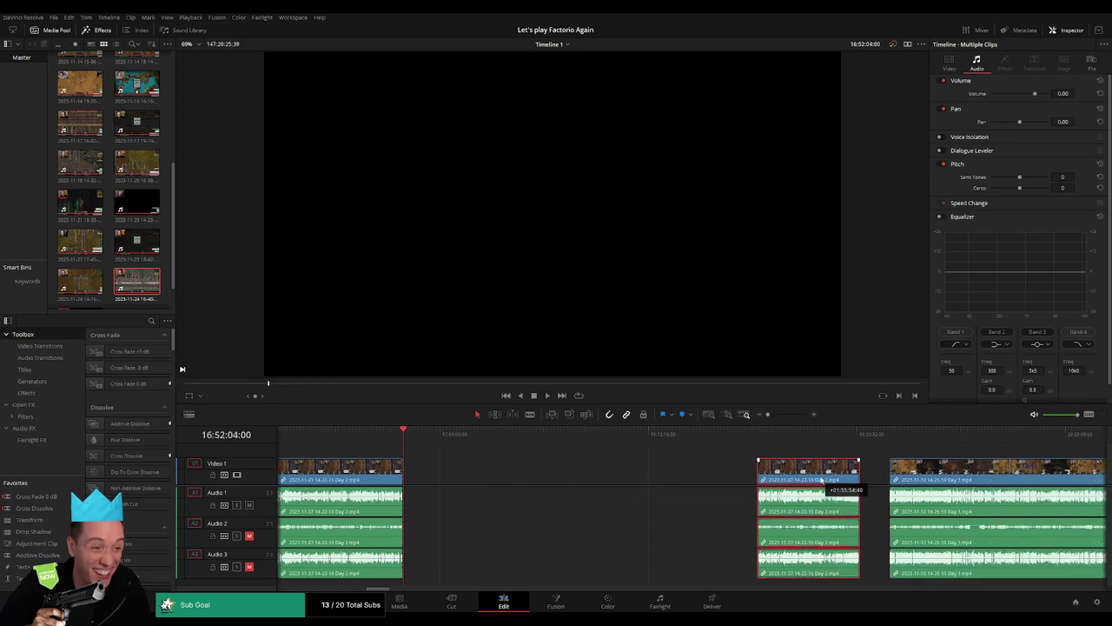
pyautogui.click(533, 467)
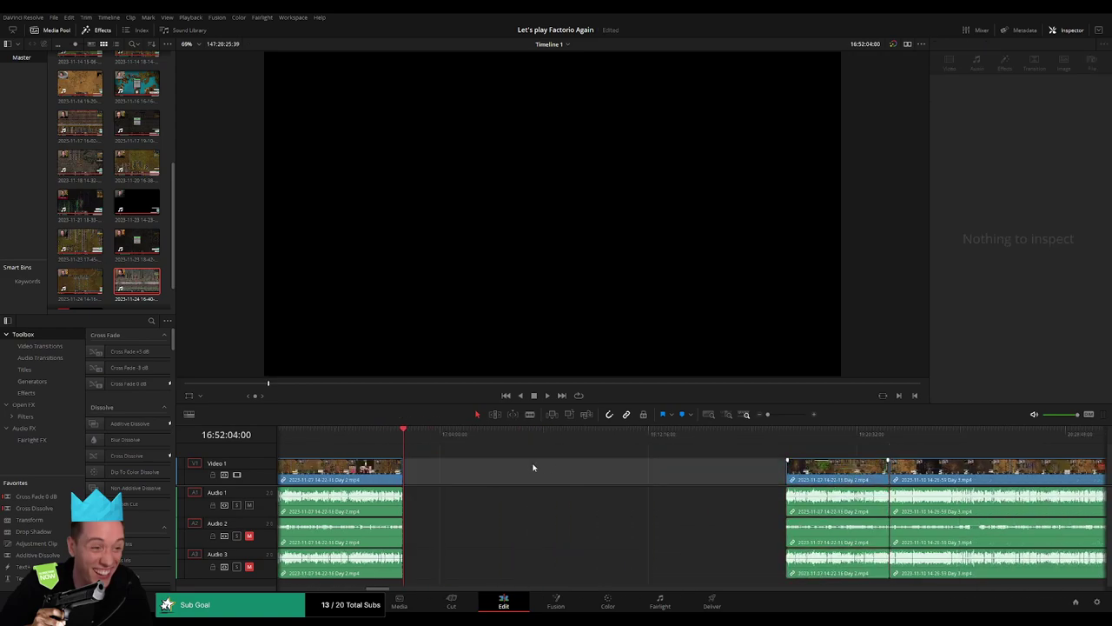
# Put the playhead at 18:00:00:00 and bring the later clips back to meet it
pyautogui.moveTo(429, 441); pyautogui.dragTo(610, 456)
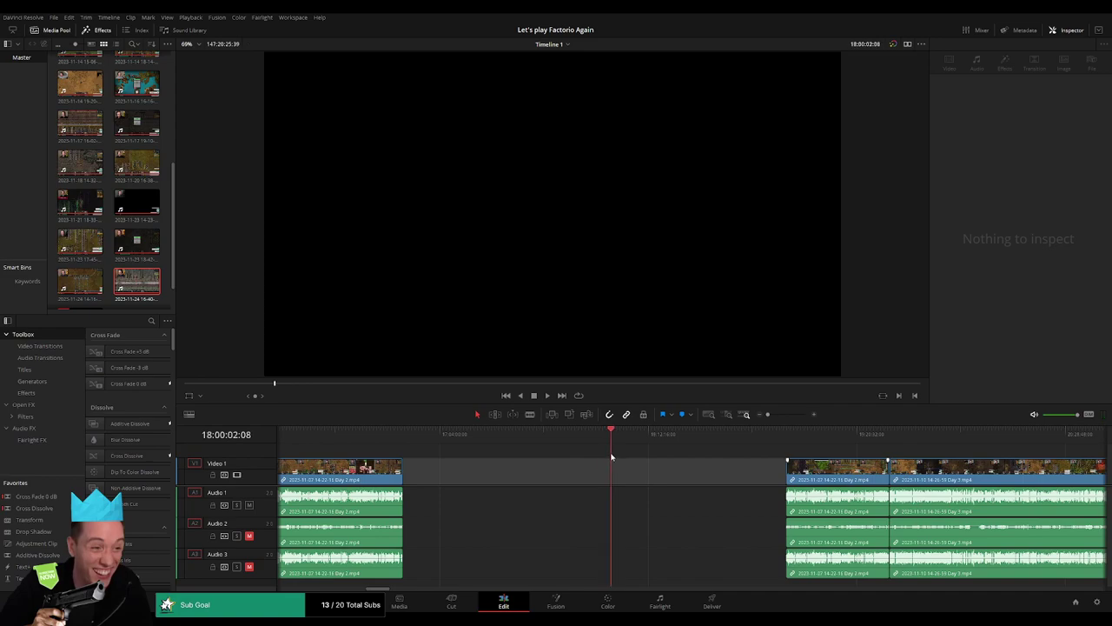
pyautogui.moveTo(768, 414); pyautogui.dragTo(778, 414)
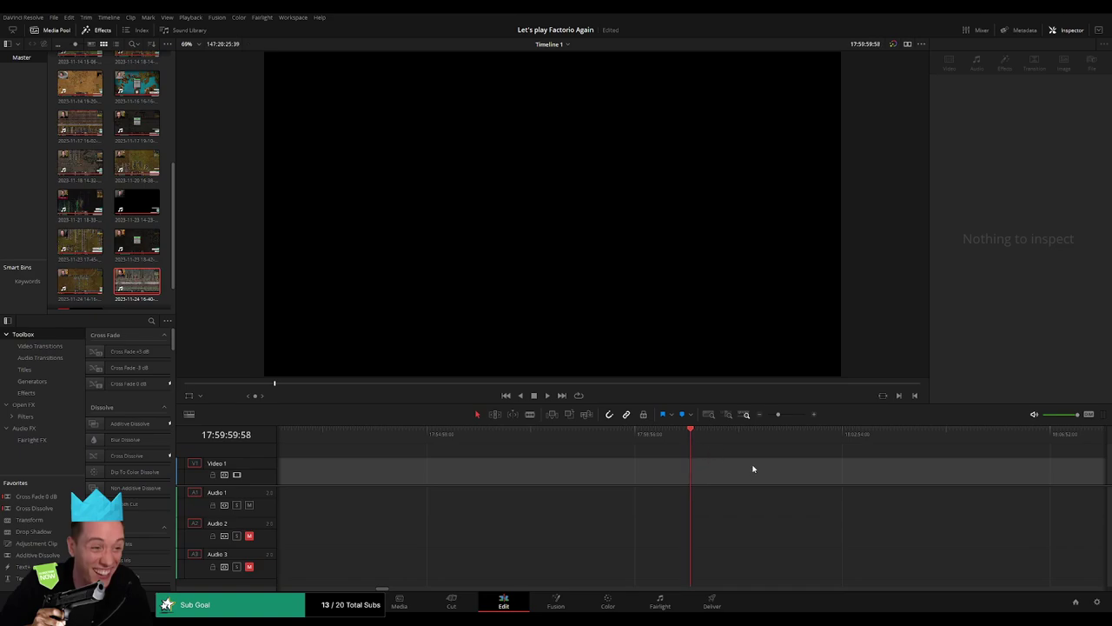
pyautogui.moveTo(779, 414); pyautogui.dragTo(767, 415)
pyautogui.hscroll(3, 616, 463)
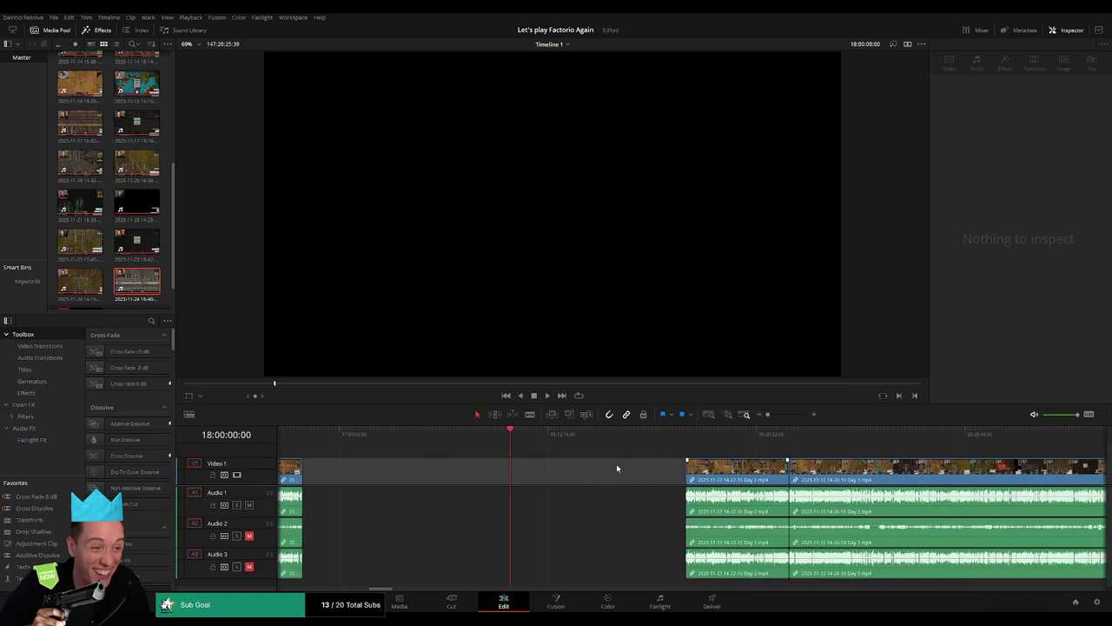
pyautogui.moveTo(617, 463)
pyautogui.mouseDown()
pyautogui.moveTo(791, 474)
pyautogui.moveTo(667, 481)
pyautogui.mouseUp()
# Review the newly placed clips, then ripple-delete the empty gap before them on Video 1
pyautogui.press('space')
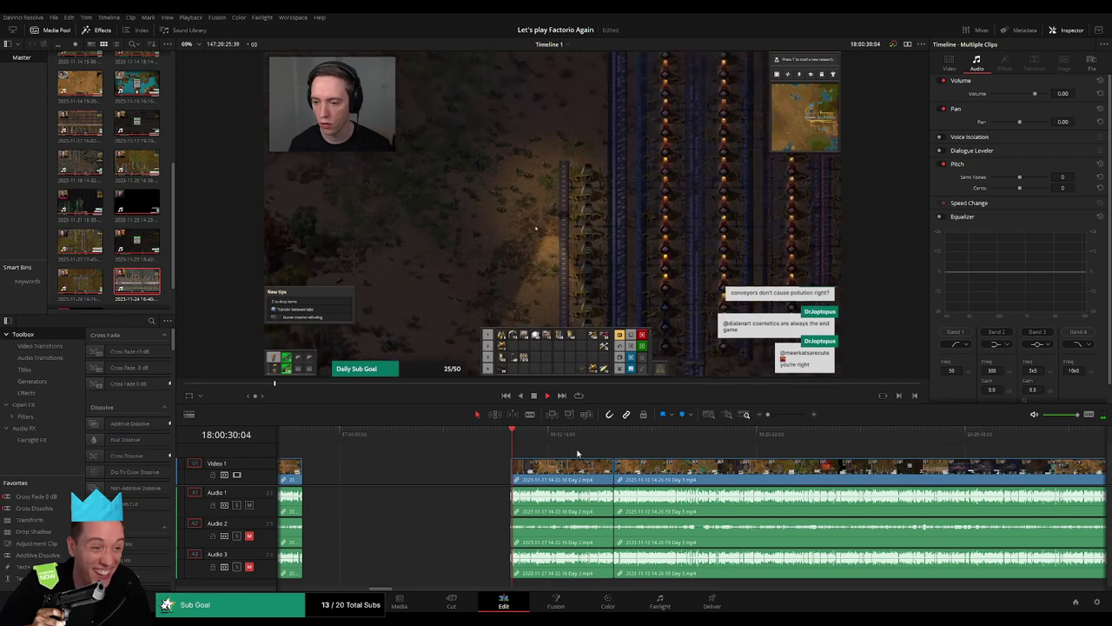
pyautogui.press('q')
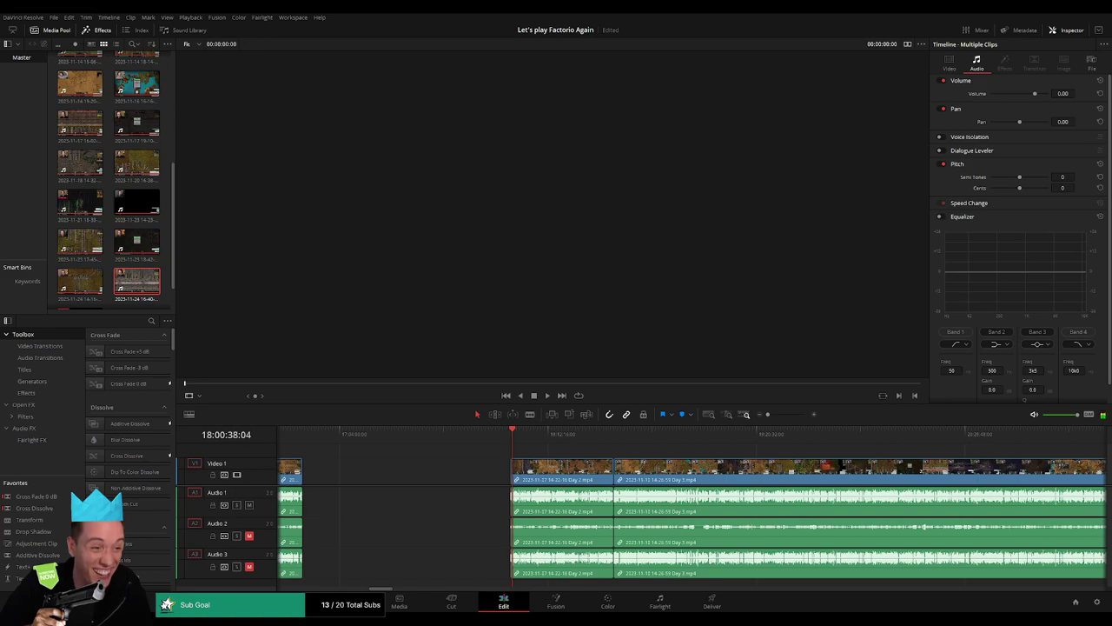
pyautogui.press('q')
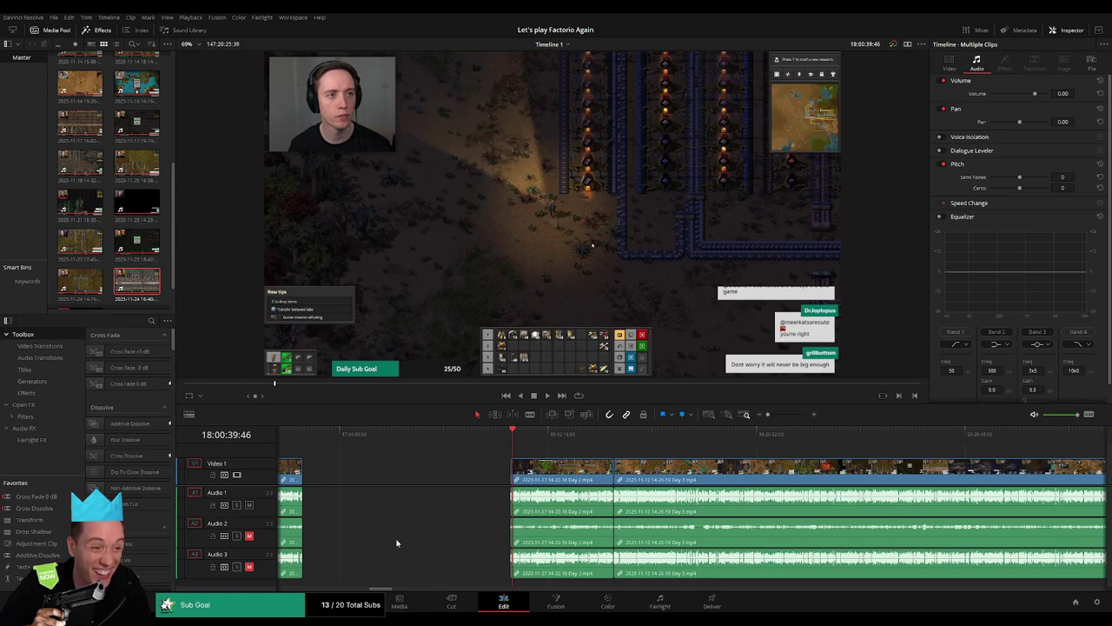
pyautogui.click(460, 474)
pyautogui.press('space')
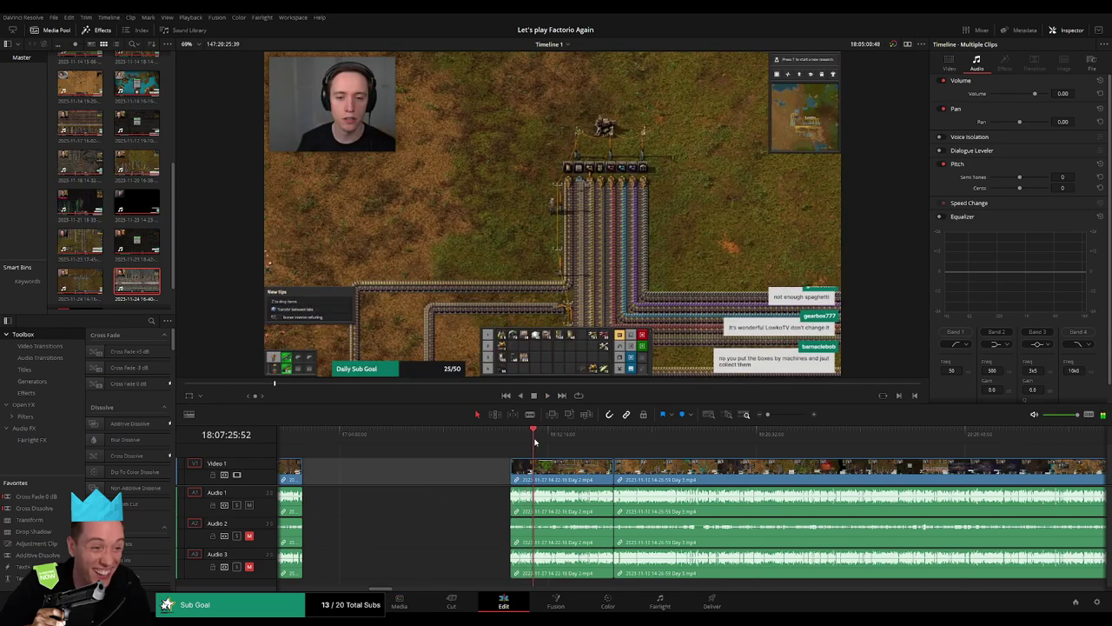
pyautogui.press('Delete')
pyautogui.moveTo(373, 445); pyautogui.dragTo(441, 433)
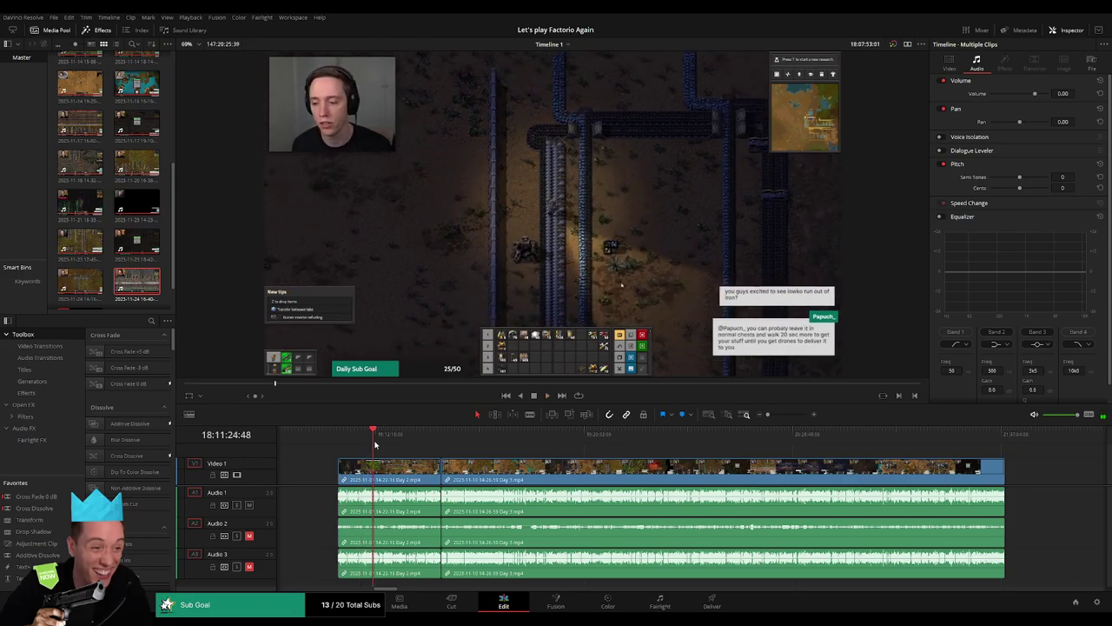
pyautogui.scroll(5, 729, 430)
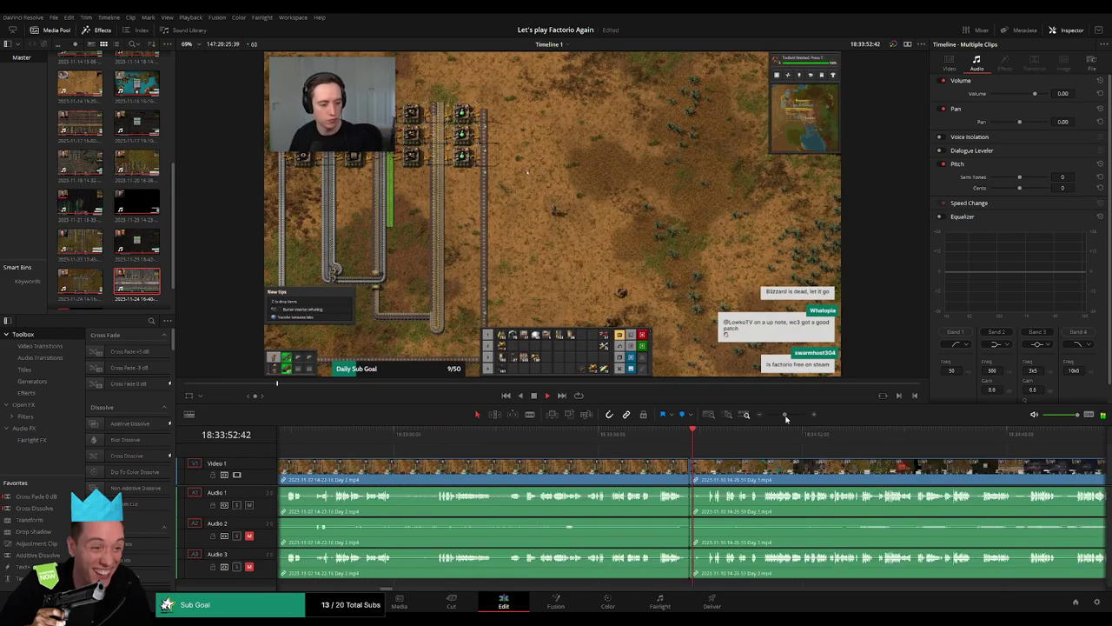
pyautogui.click(608, 440)
pyautogui.click(590, 440)
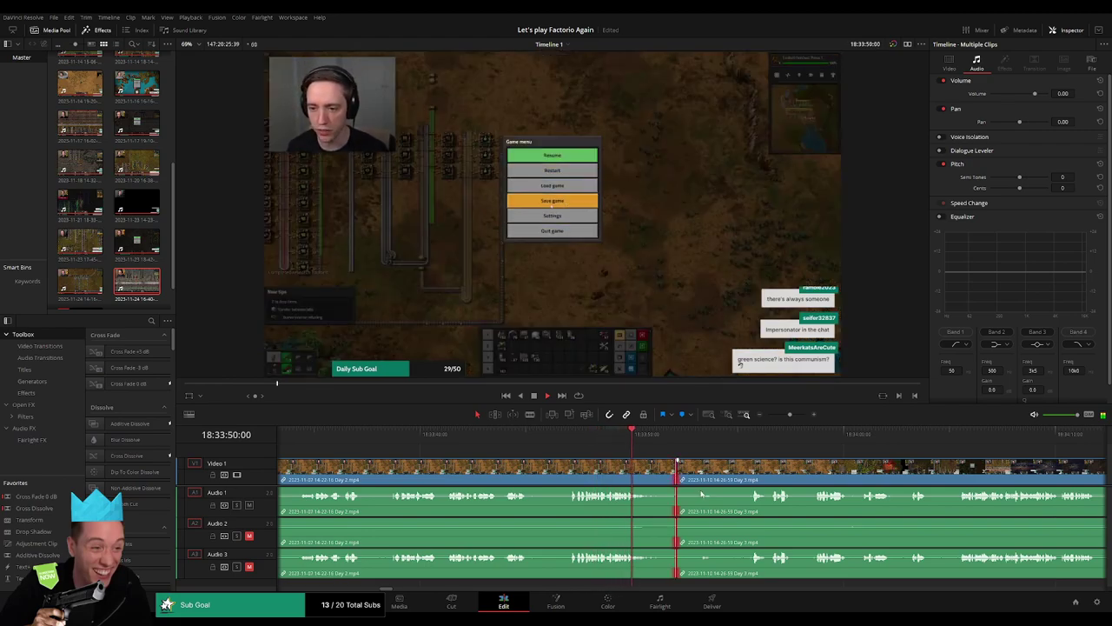
pyautogui.press(',')
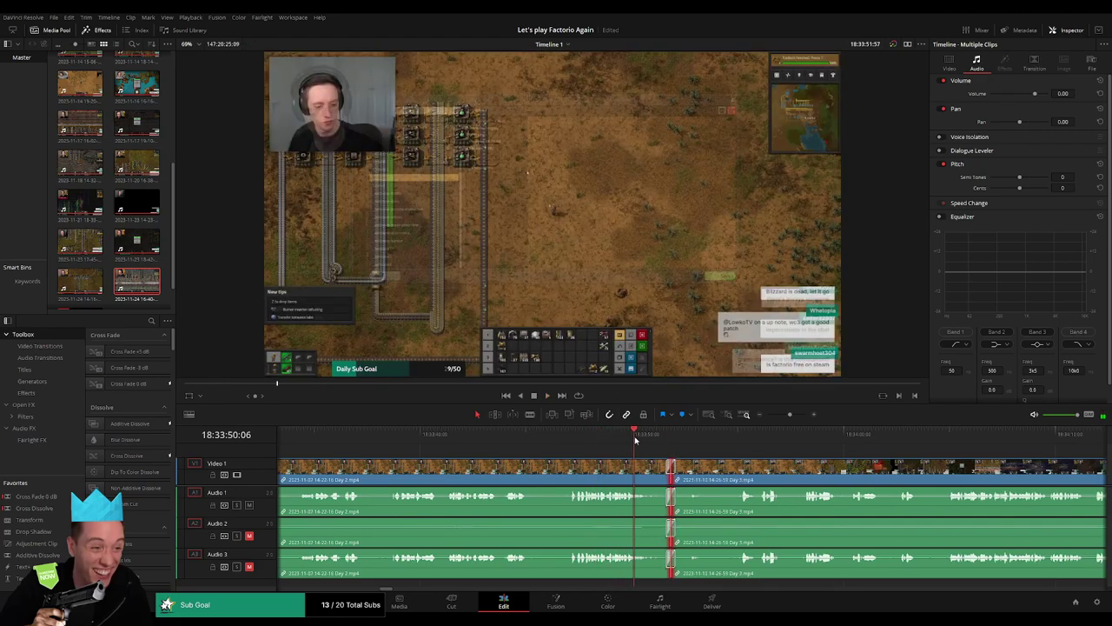
pyautogui.hscroll(3, 736, 451)
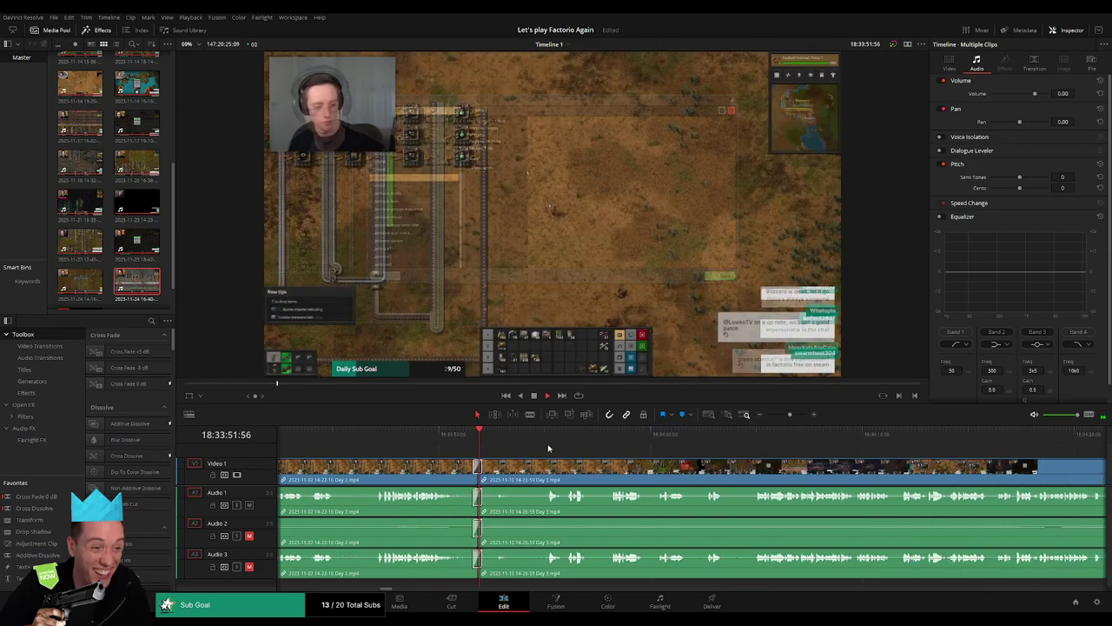
pyautogui.click(551, 440)
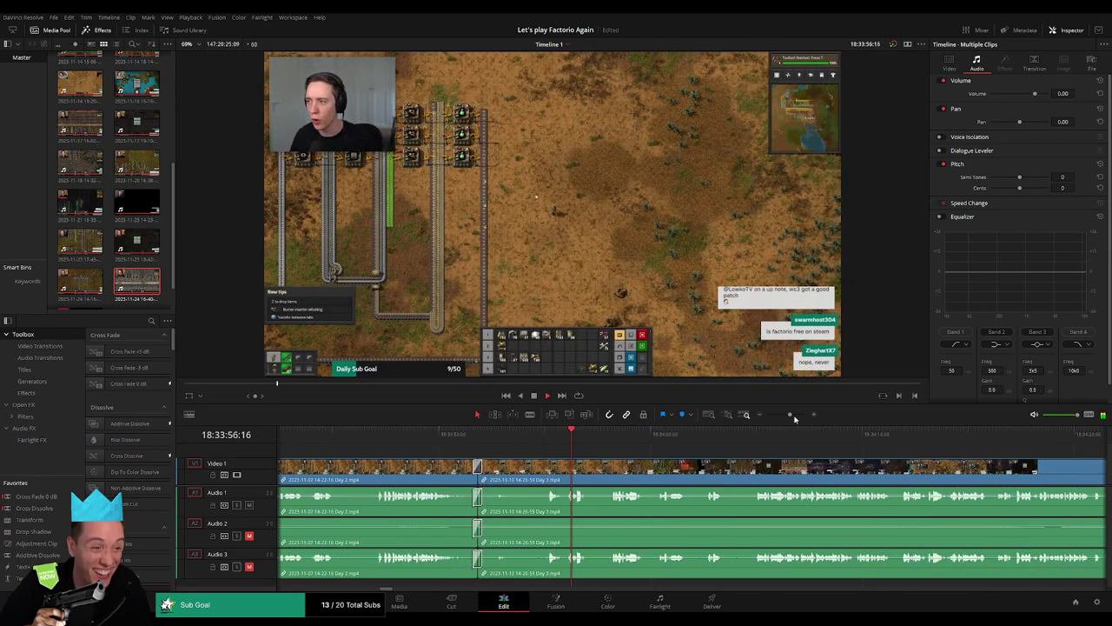
pyautogui.scroll(-3, 535, 448)
pyautogui.moveTo(489, 439); pyautogui.dragTo(546, 446)
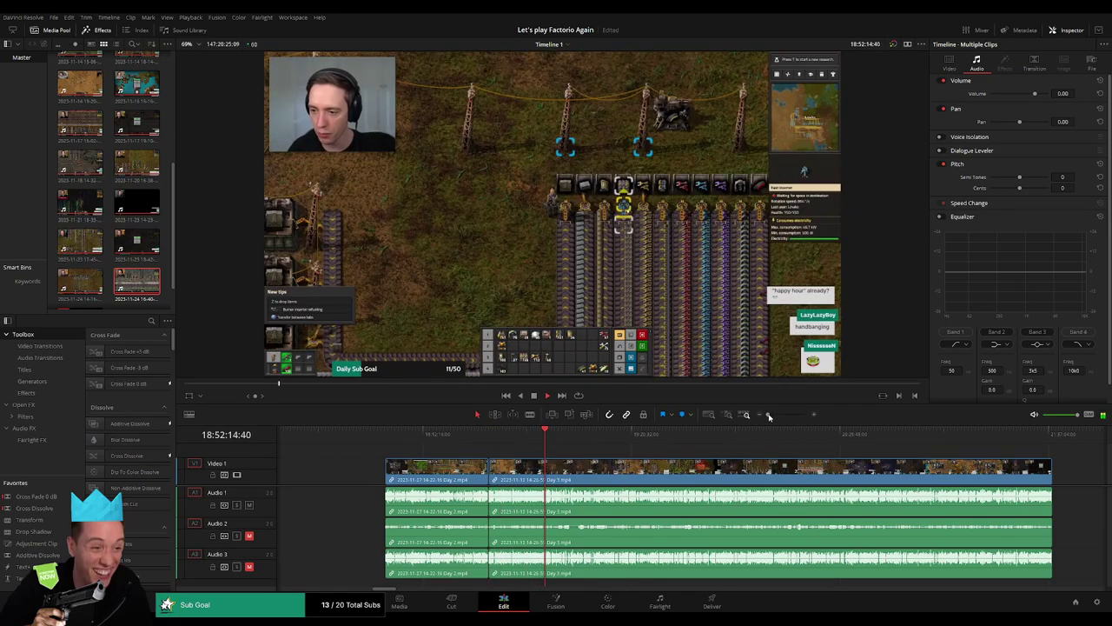
# Place the playhead at 18:52:01:30 and blade the Day 3 footage on video and all three audio tracks
pyautogui.moveTo(768, 415); pyautogui.dragTo(788, 418)
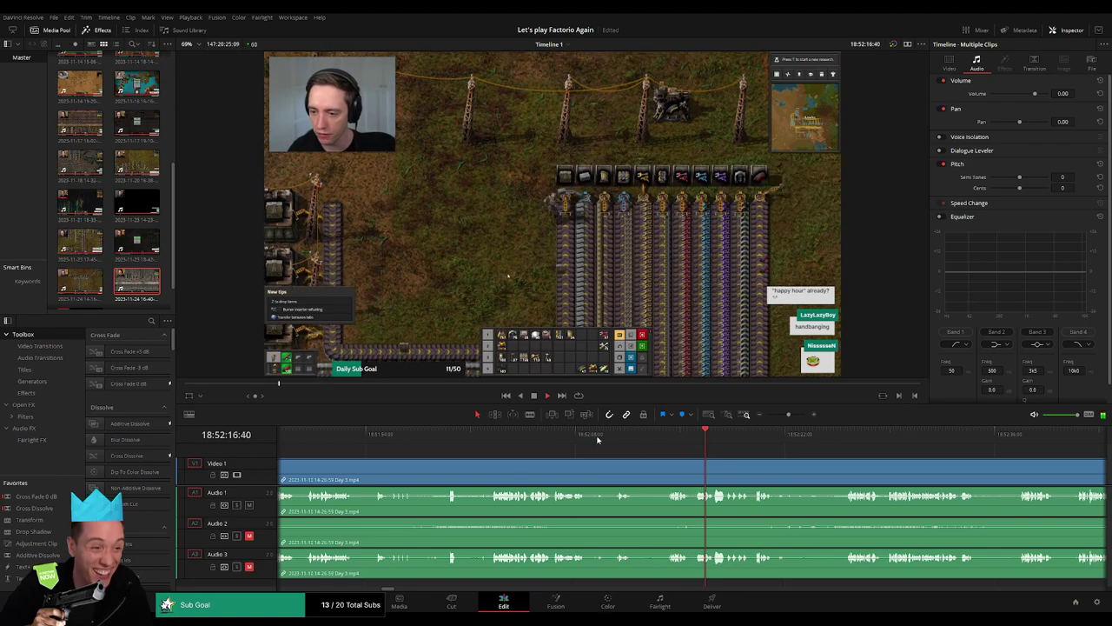
pyautogui.click(613, 439)
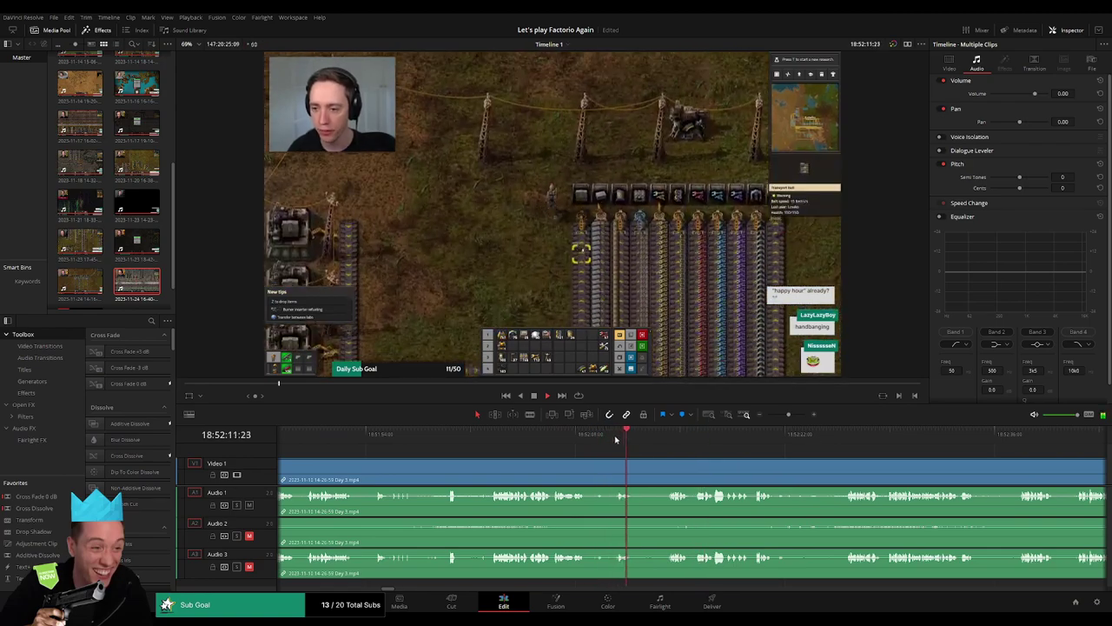
pyautogui.click(488, 437)
pyautogui.moveTo(788, 415); pyautogui.dragTo(791, 415)
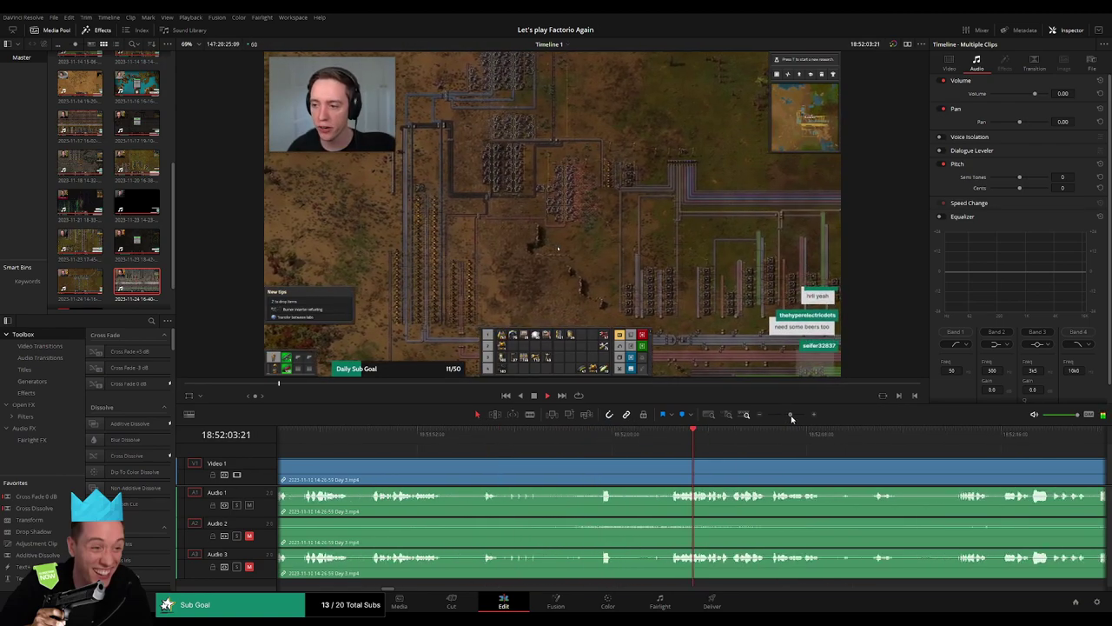
pyautogui.click(548, 439)
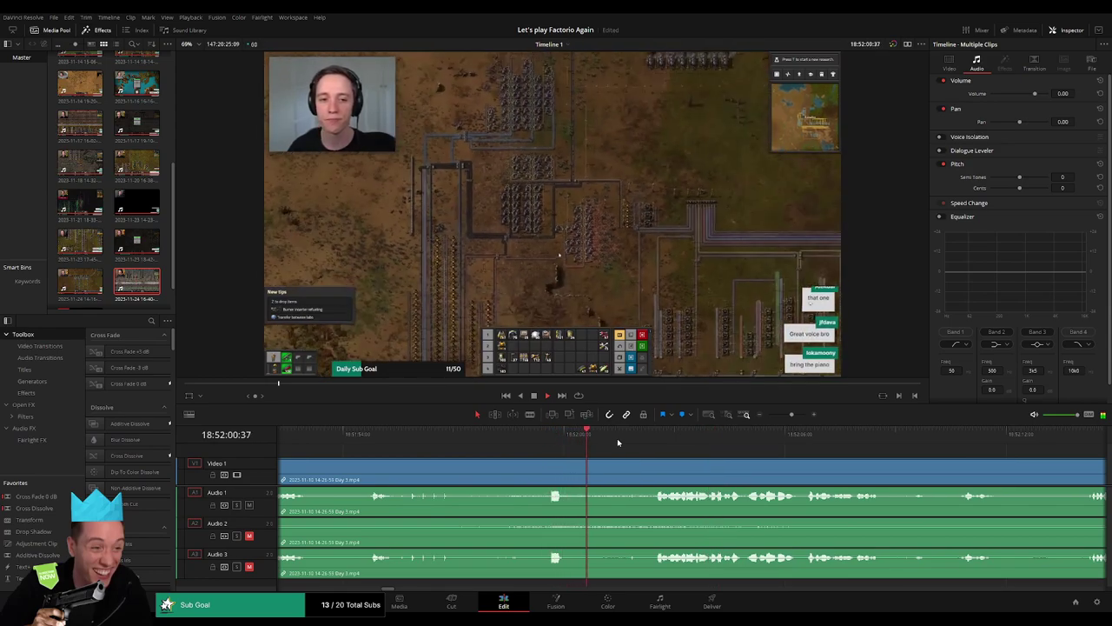
pyautogui.click(651, 440)
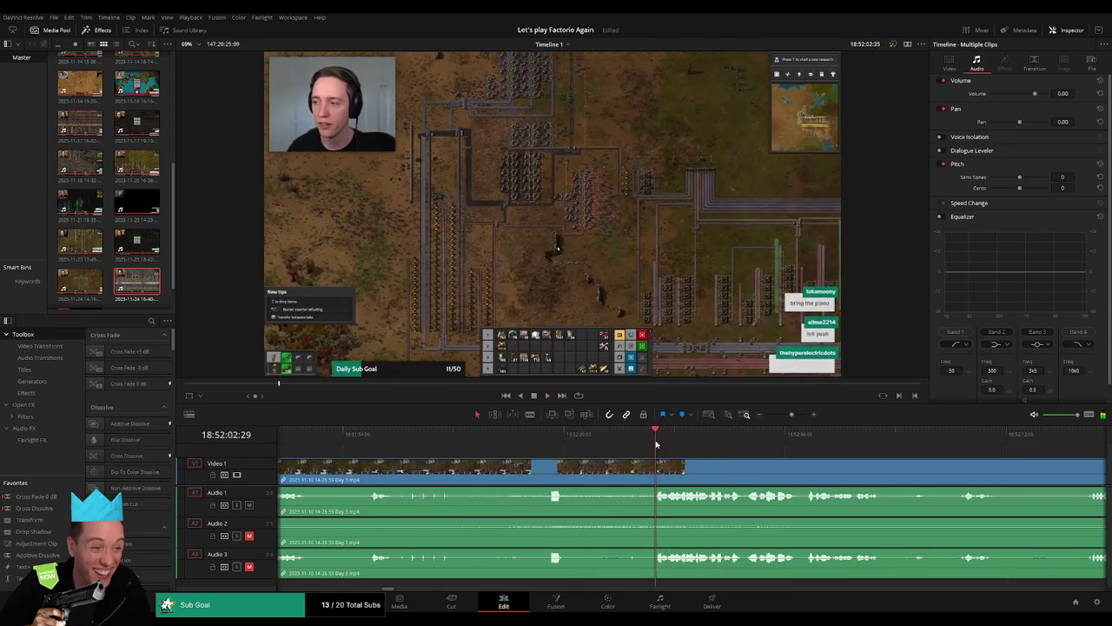
pyautogui.click(643, 446)
pyautogui.moveTo(643, 447); pyautogui.dragTo(620, 450)
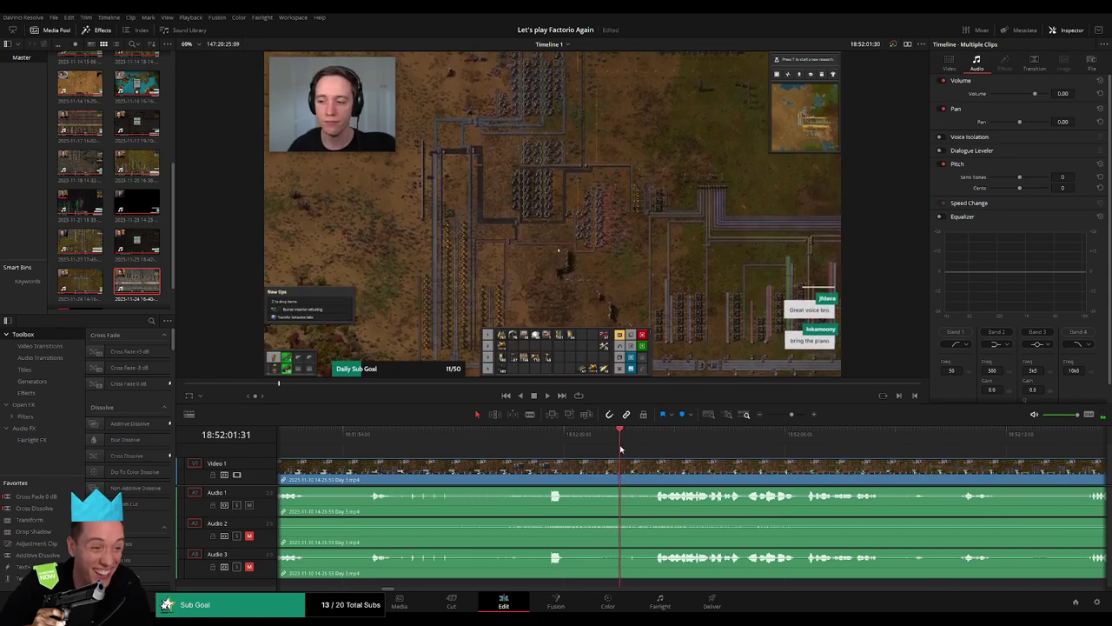
pyautogui.press('b')
pyautogui.click(623, 466)
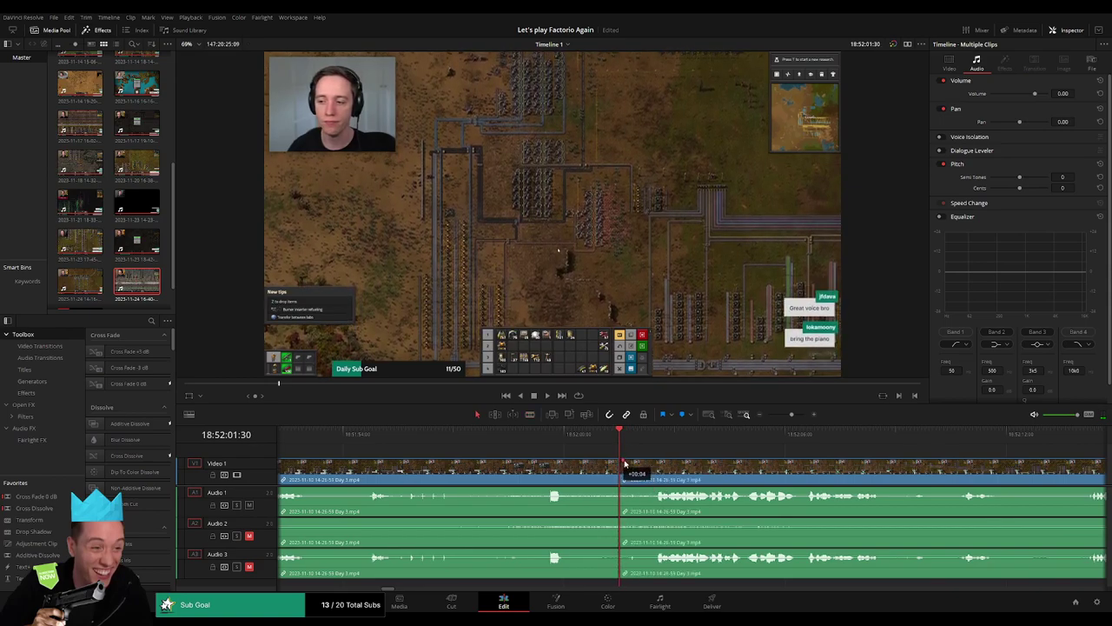
# Drag fade-out and fade-in ramps around the 18:52:01:30 cut on Audio 1, 2 and 3
pyautogui.moveTo(659, 466); pyautogui.dragTo(622, 459)
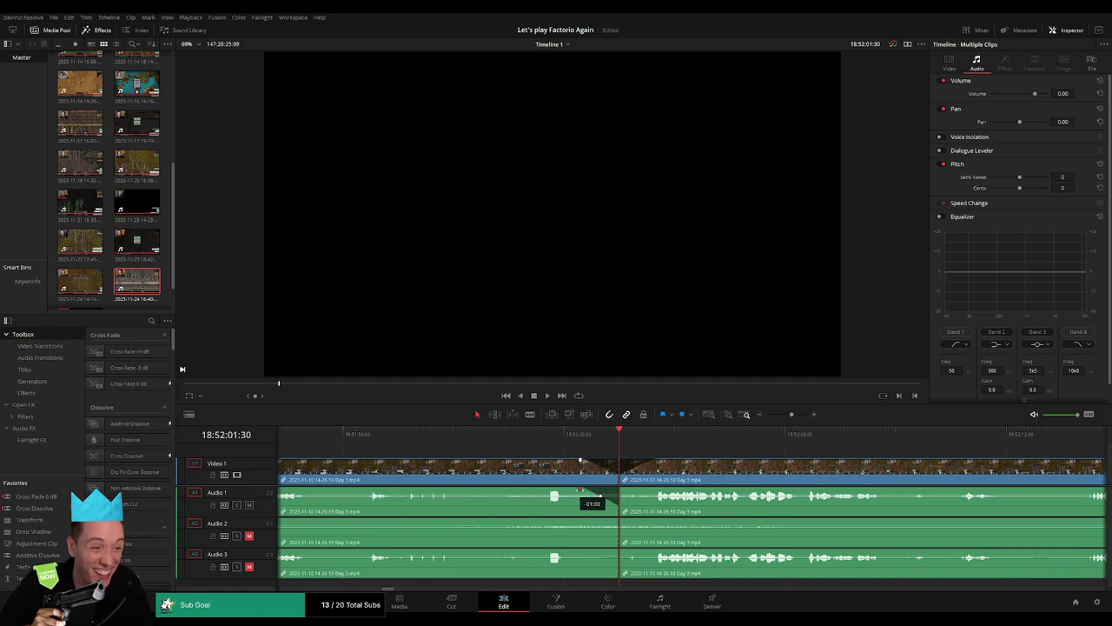
pyautogui.moveTo(623, 489); pyautogui.dragTo(643, 490)
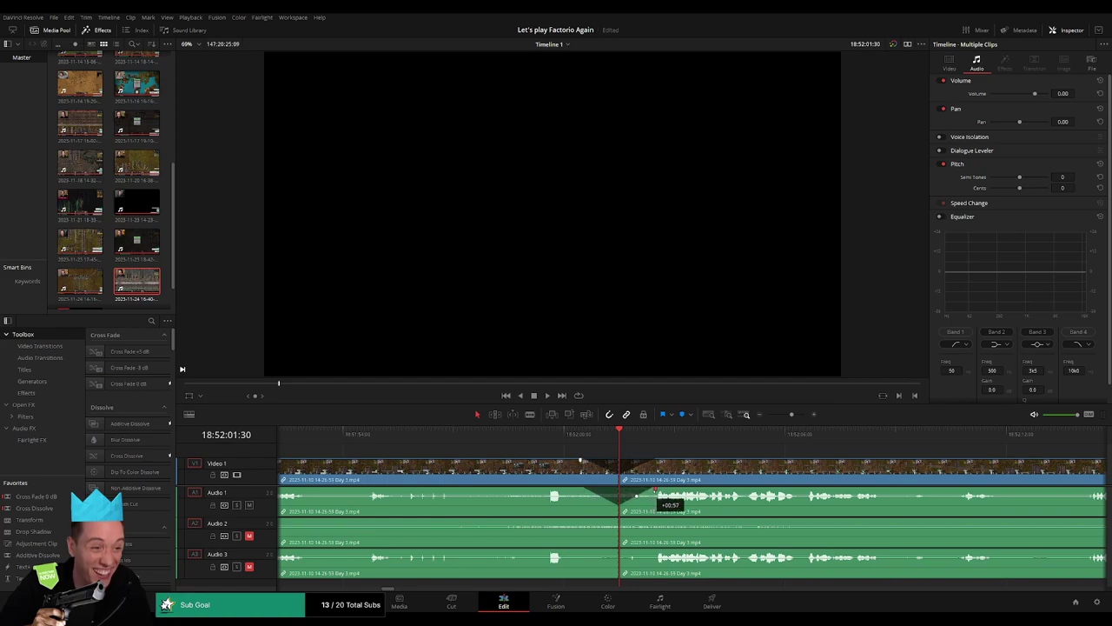
pyautogui.moveTo(617, 519)
pyautogui.mouseDown()
pyautogui.moveTo(603, 526)
pyautogui.moveTo(651, 521)
pyautogui.mouseUp()
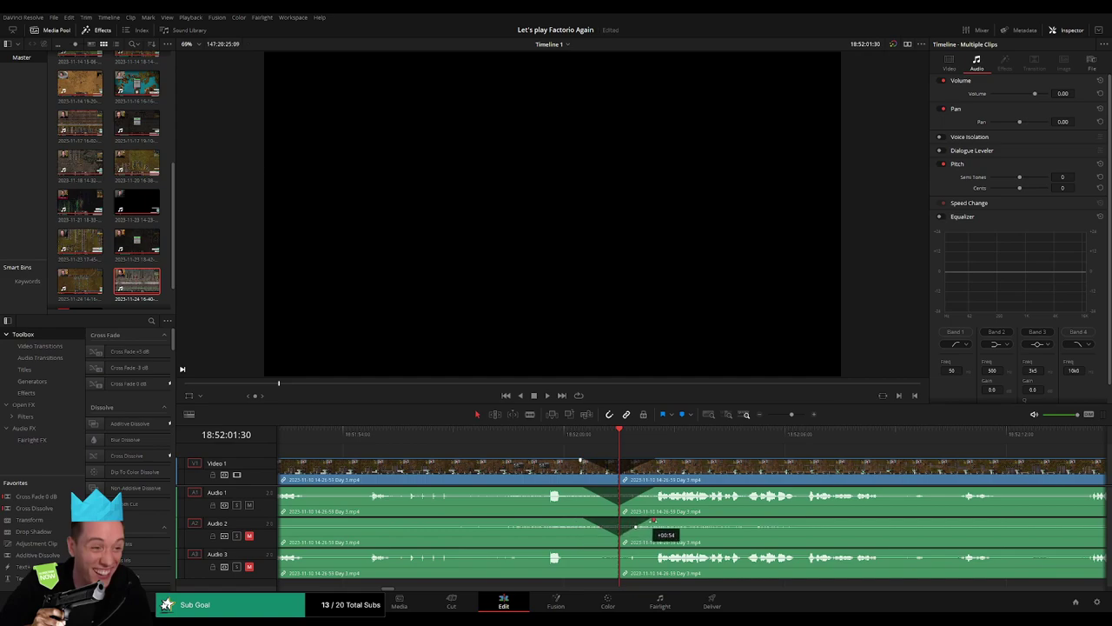
pyautogui.moveTo(616, 553); pyautogui.dragTo(594, 552)
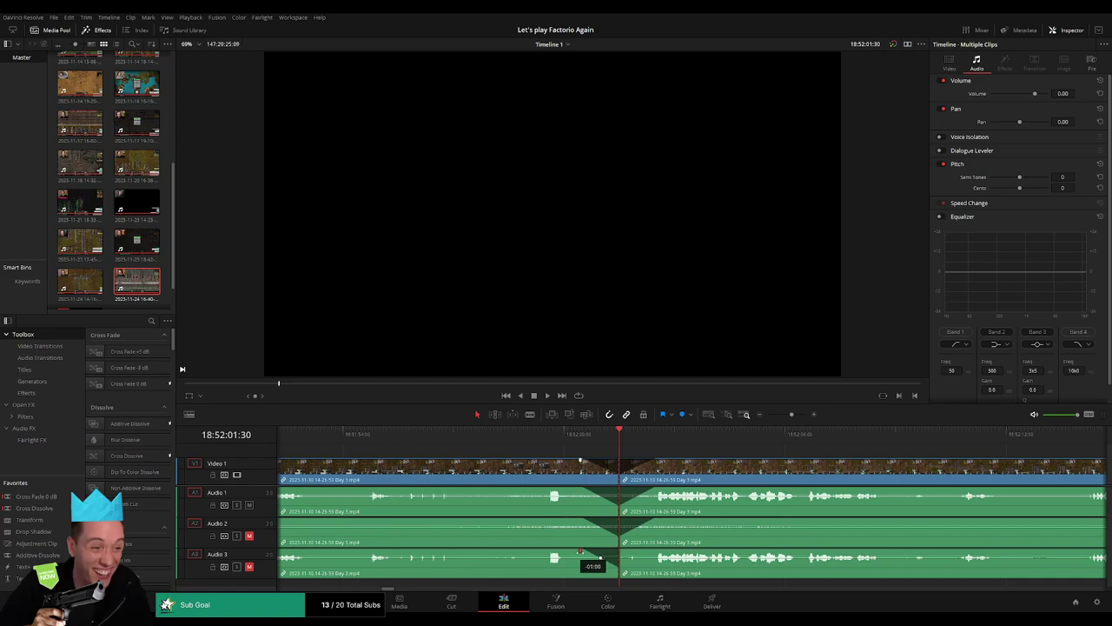
pyautogui.moveTo(622, 551); pyautogui.dragTo(649, 553)
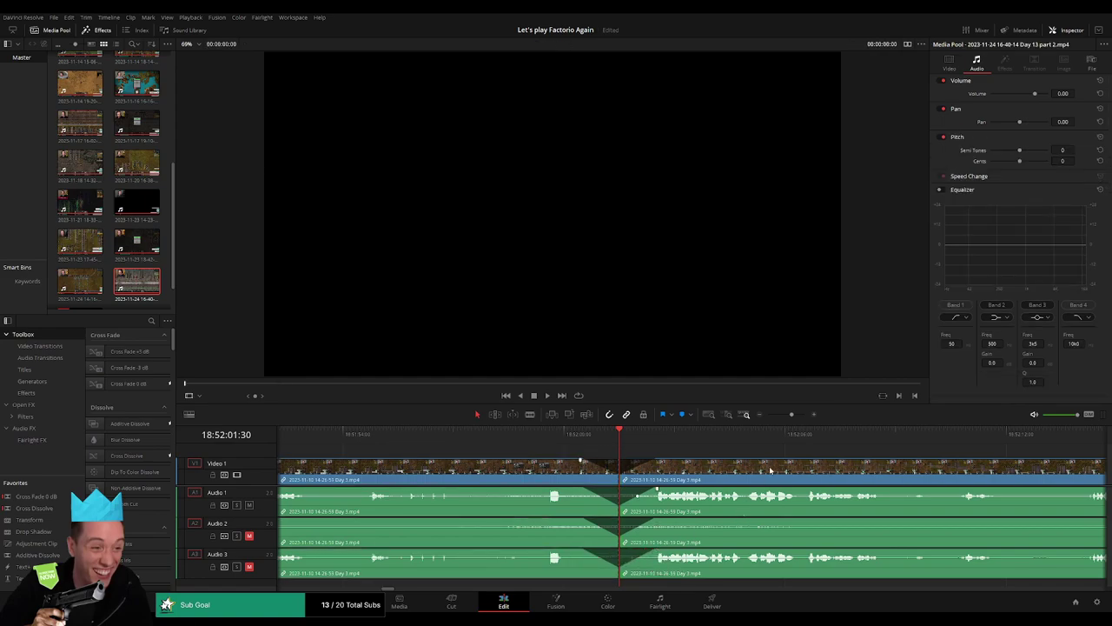
# Zoom out the timeline and undo an accidental move of the Day 3 clip
pyautogui.scroll(-2, 770, 471)
pyautogui.scroll(-2, 722, 468)
pyautogui.scroll(-2, 660, 465)
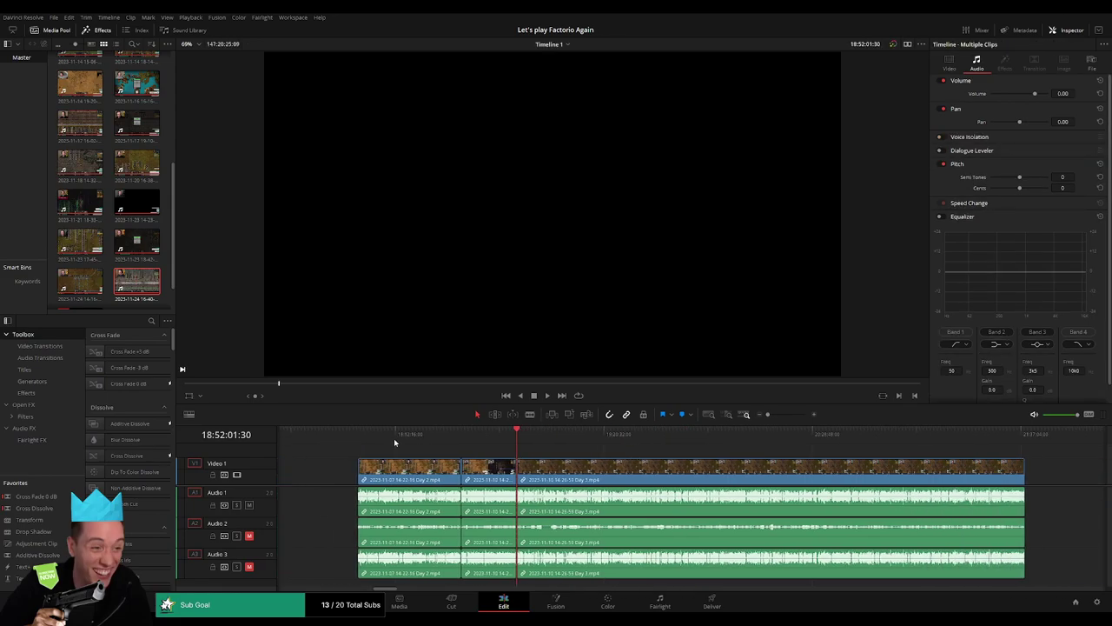
pyautogui.press('Home')
pyautogui.click(515, 439)
pyautogui.hscroll(5, 501, 459)
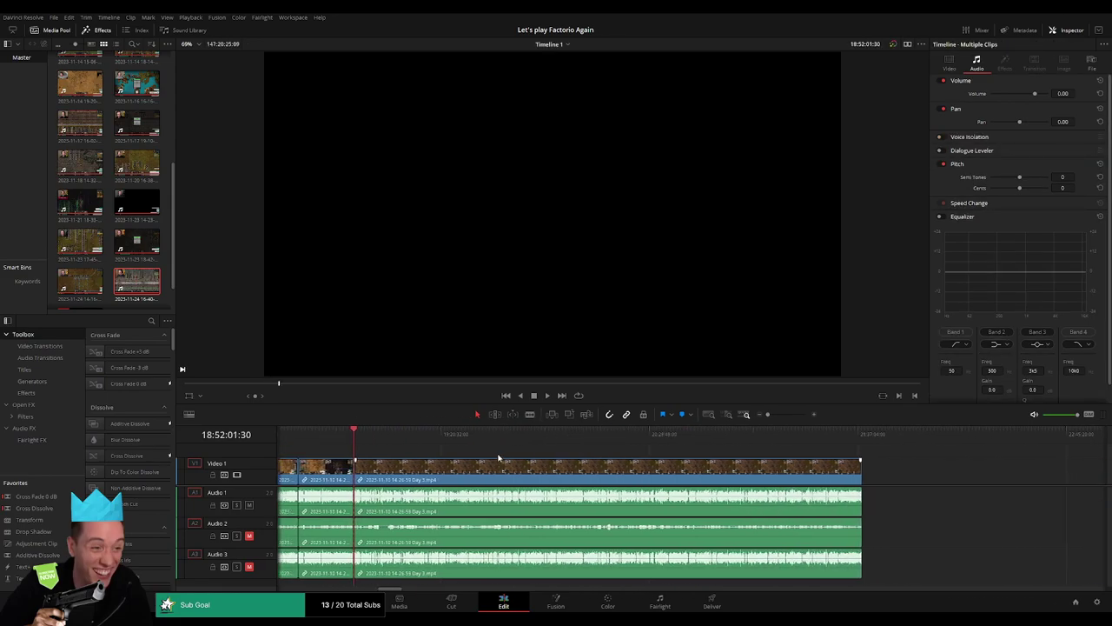
pyautogui.hotkey('ctrl', 'z')
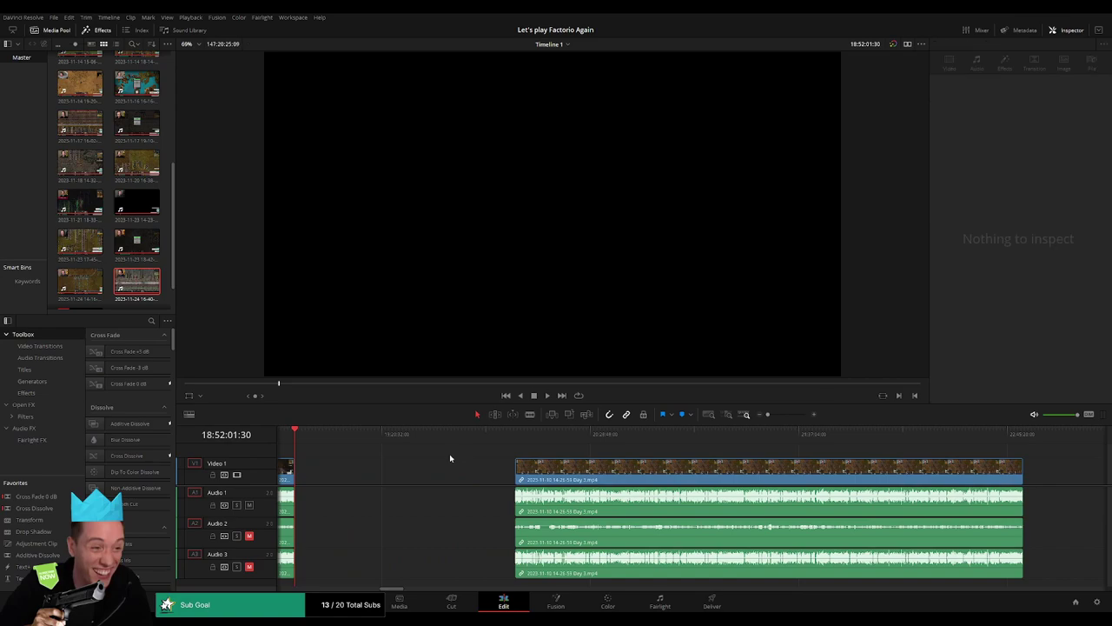
# Return the playhead to the 18:52:01:30 split and add a marker there
pyautogui.moveTo(306, 443); pyautogui.dragTo(295, 445)
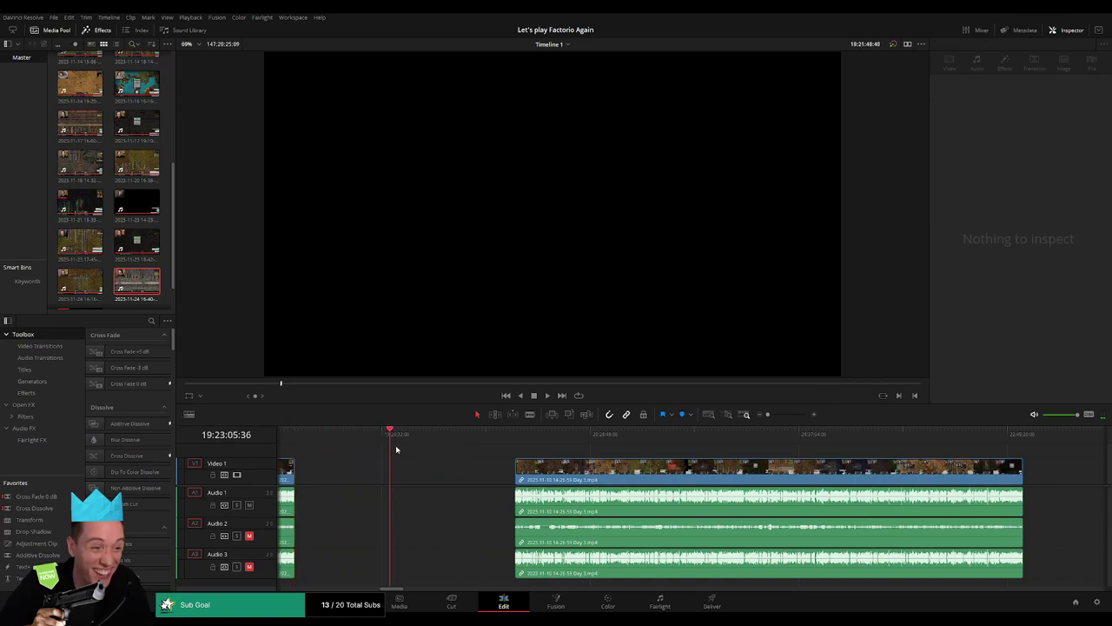
pyautogui.hscroll(-3, 484, 453)
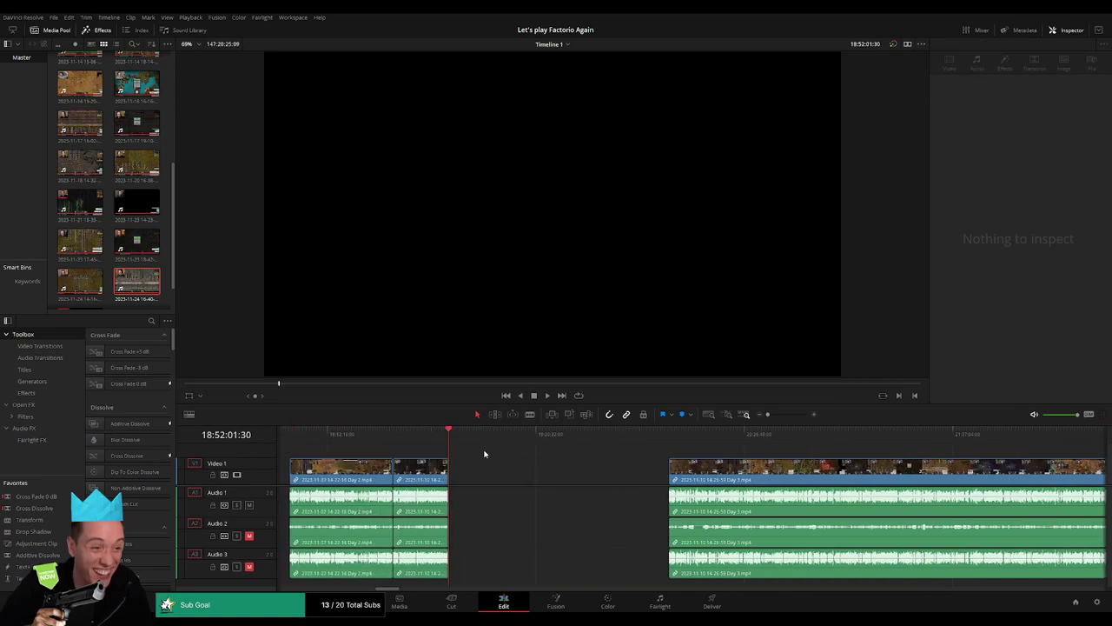
pyautogui.press('m')
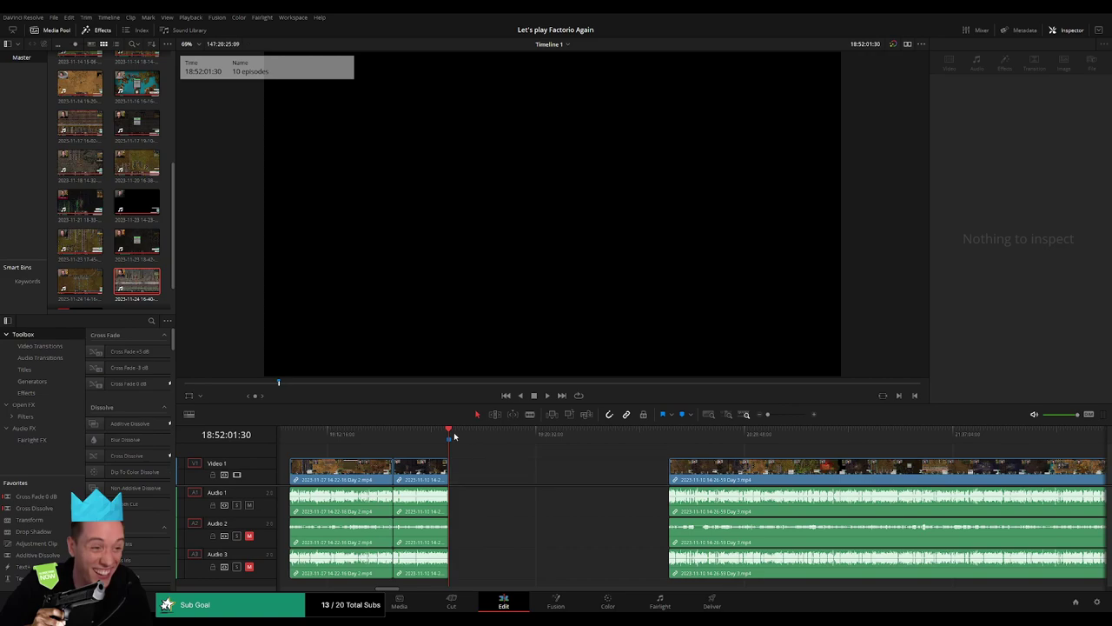
# Slide the later stream clips left to the playhead to close the empty gap
pyautogui.moveTo(452, 432); pyautogui.dragTo(634, 457)
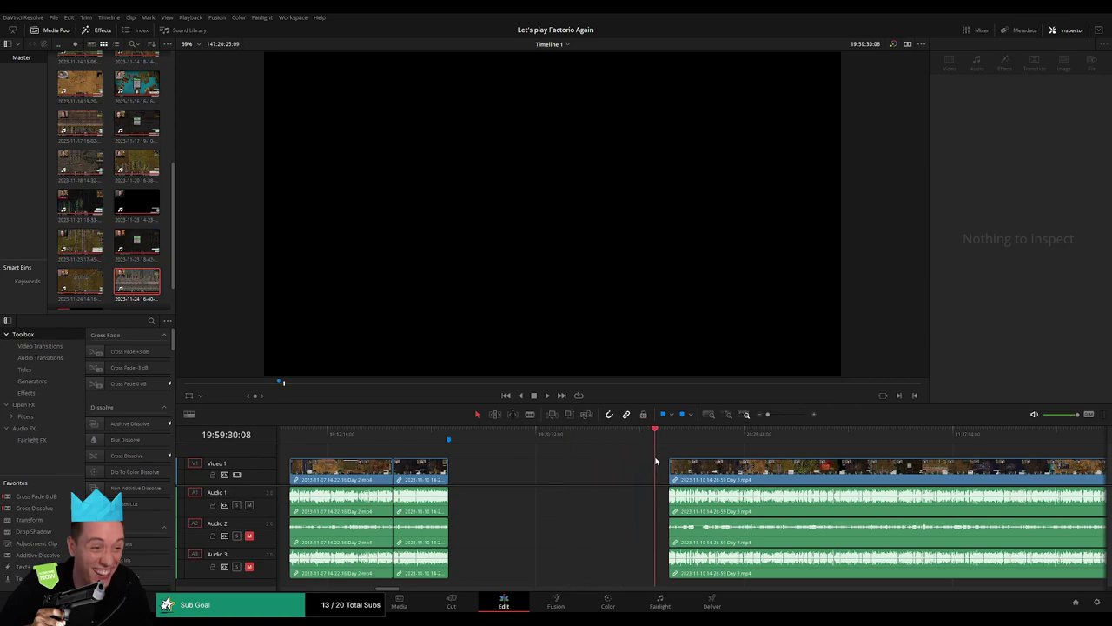
pyautogui.click(776, 414)
pyautogui.moveTo(732, 435); pyautogui.dragTo(707, 440)
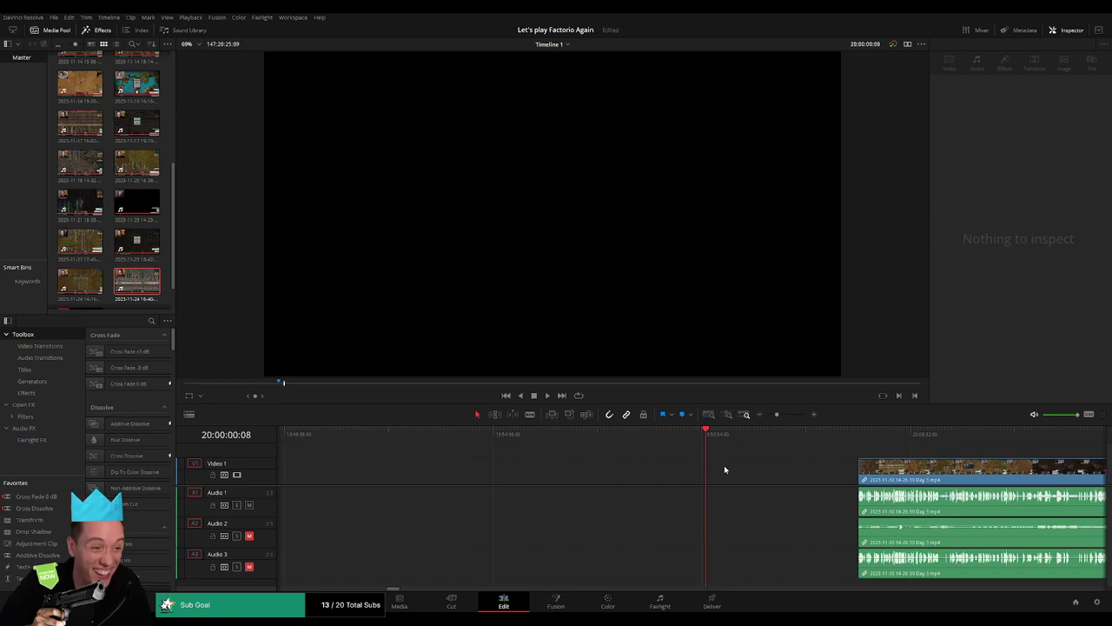
pyautogui.moveTo(900, 473); pyautogui.dragTo(746, 475)
pyautogui.press('space')
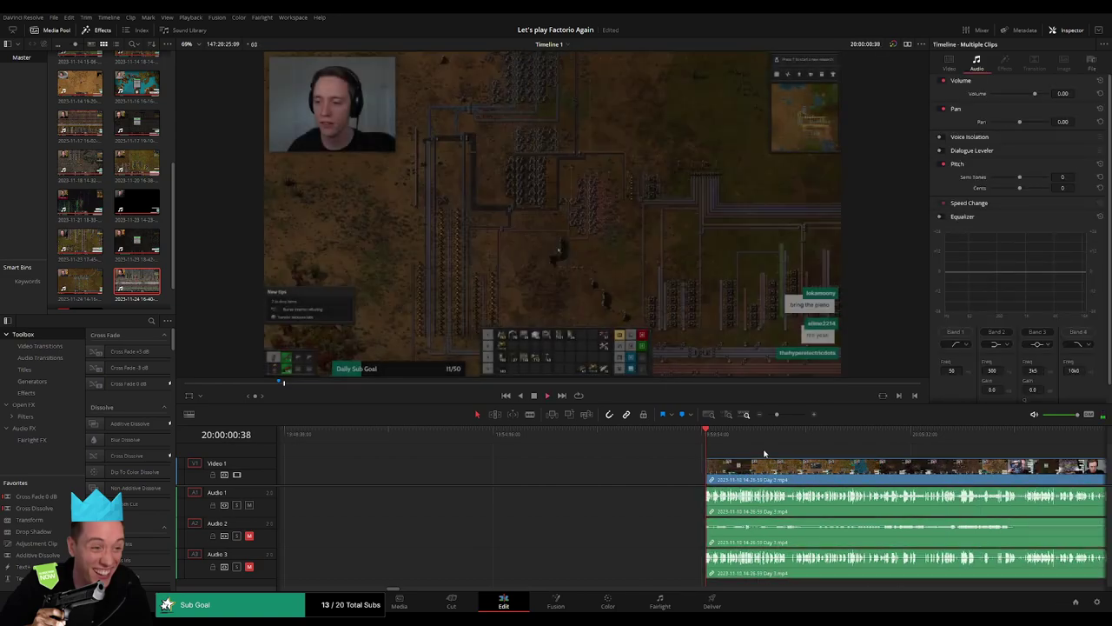
# Review the moved footage, including the webcam room shot and later gameplay
pyautogui.hscroll(3, 660, 445)
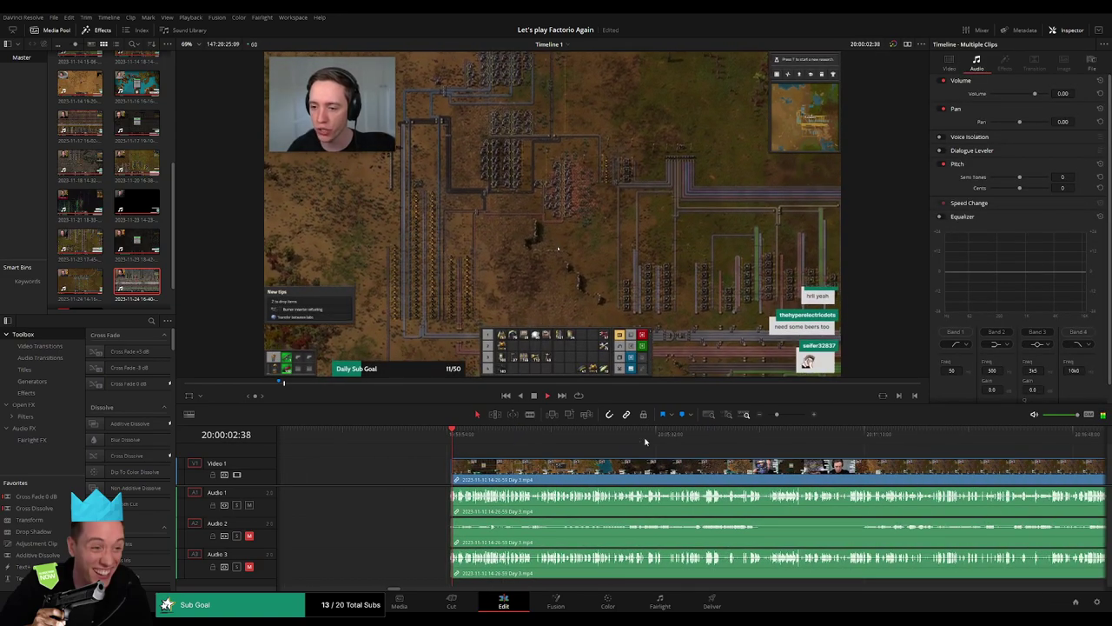
pyautogui.scroll(-3, 645, 442)
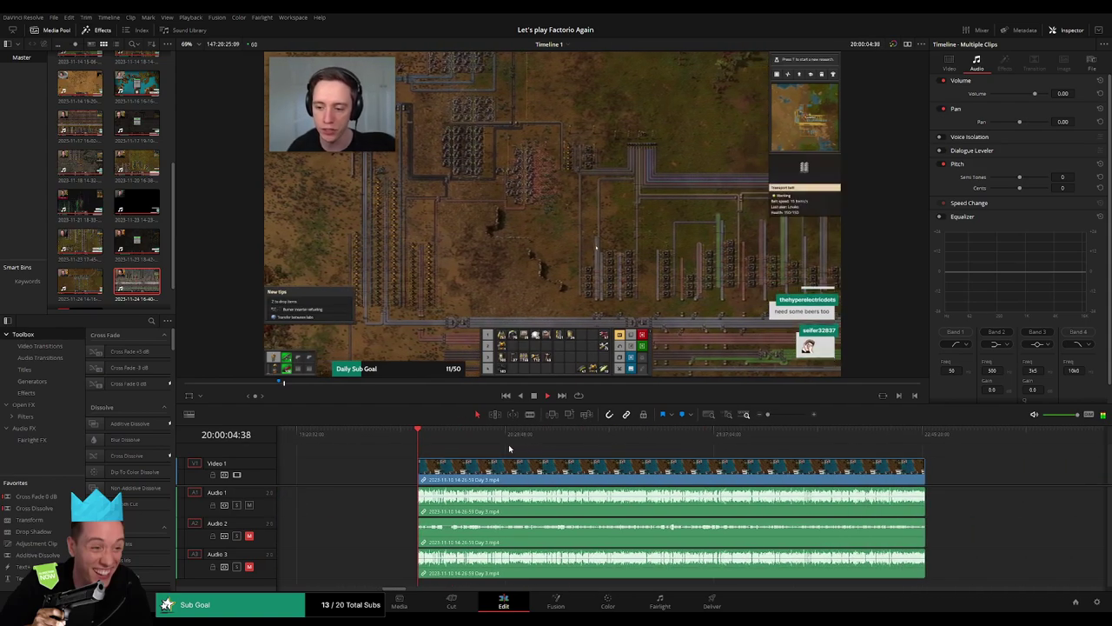
pyautogui.click(756, 439)
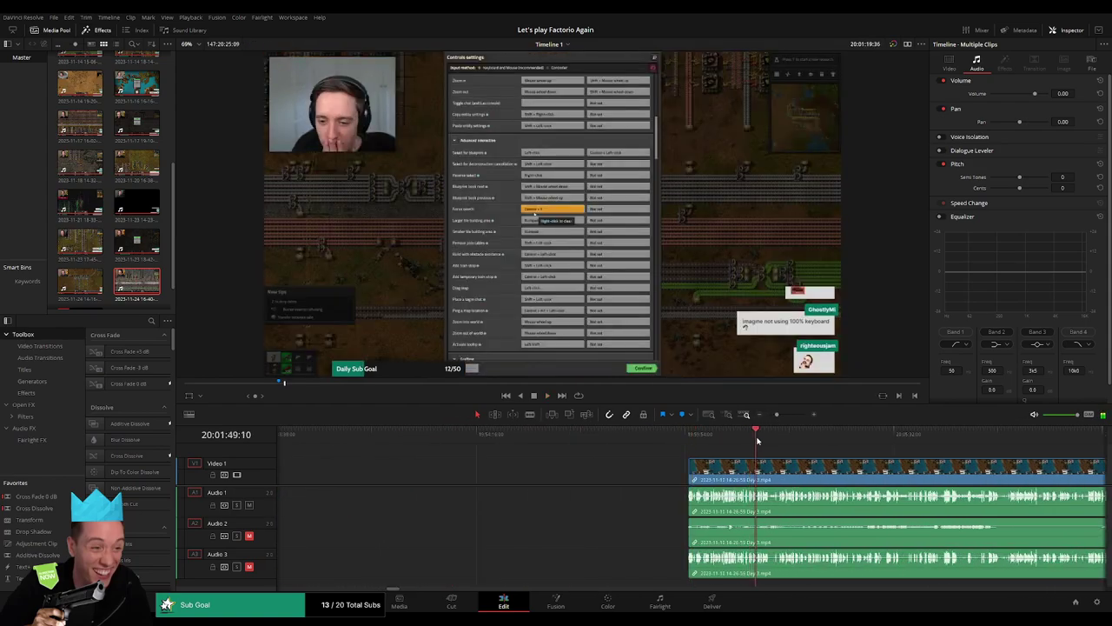
pyautogui.hscroll(5, 396, 442)
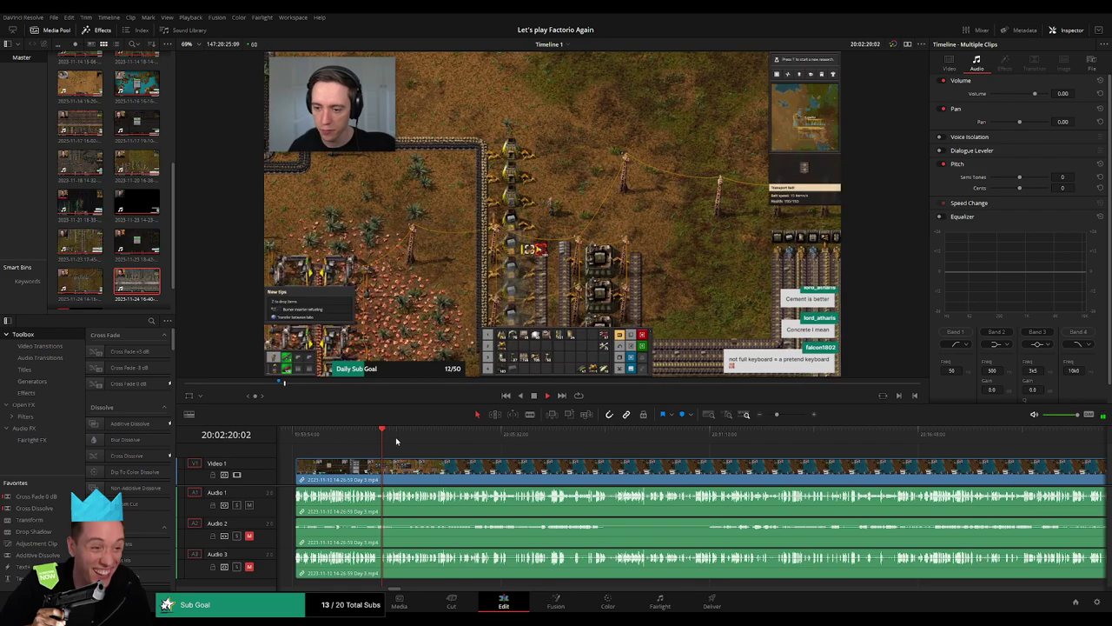
pyautogui.moveTo(396, 441); pyautogui.dragTo(602, 437)
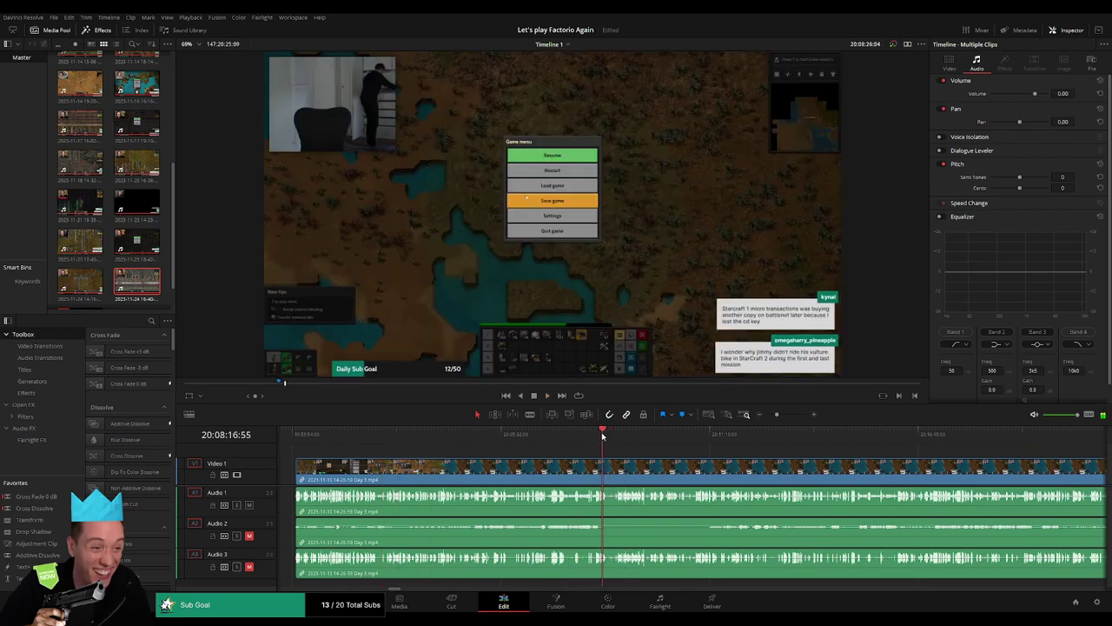
pyautogui.moveTo(602, 436); pyautogui.dragTo(643, 437)
pyautogui.click(690, 435)
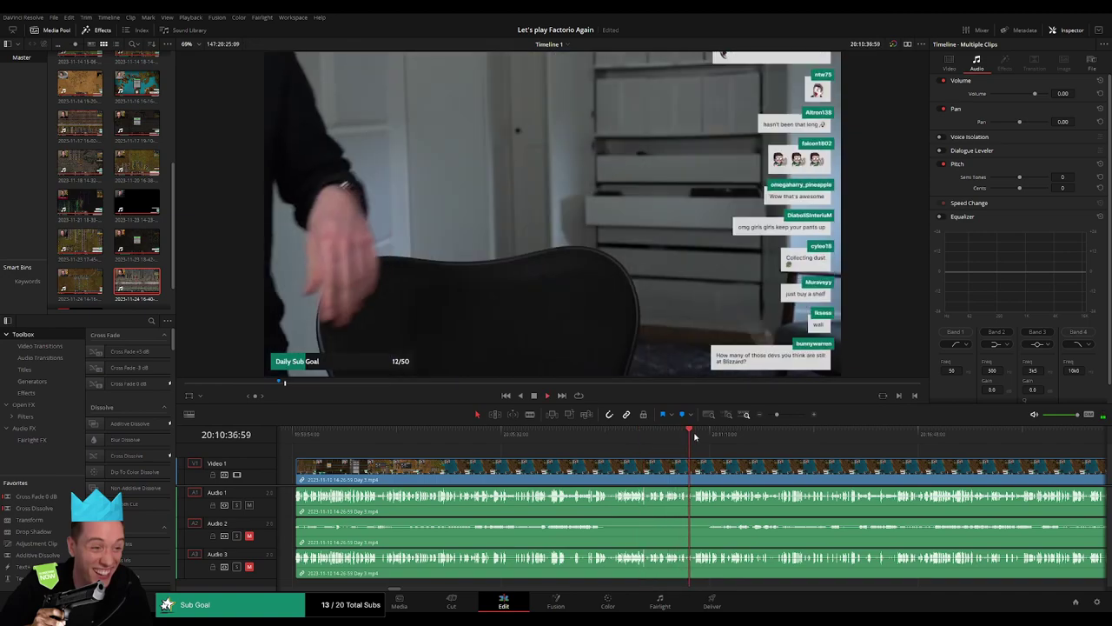
pyautogui.press('space')
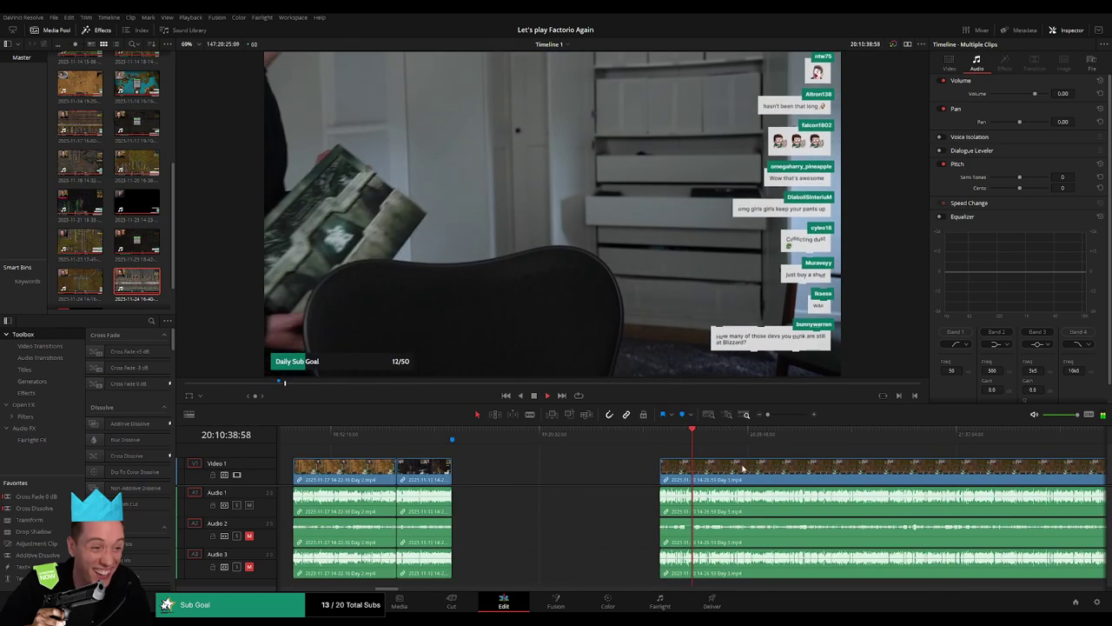
pyautogui.scroll(-5, 498, 448)
pyautogui.moveTo(420, 435); pyautogui.dragTo(584, 445)
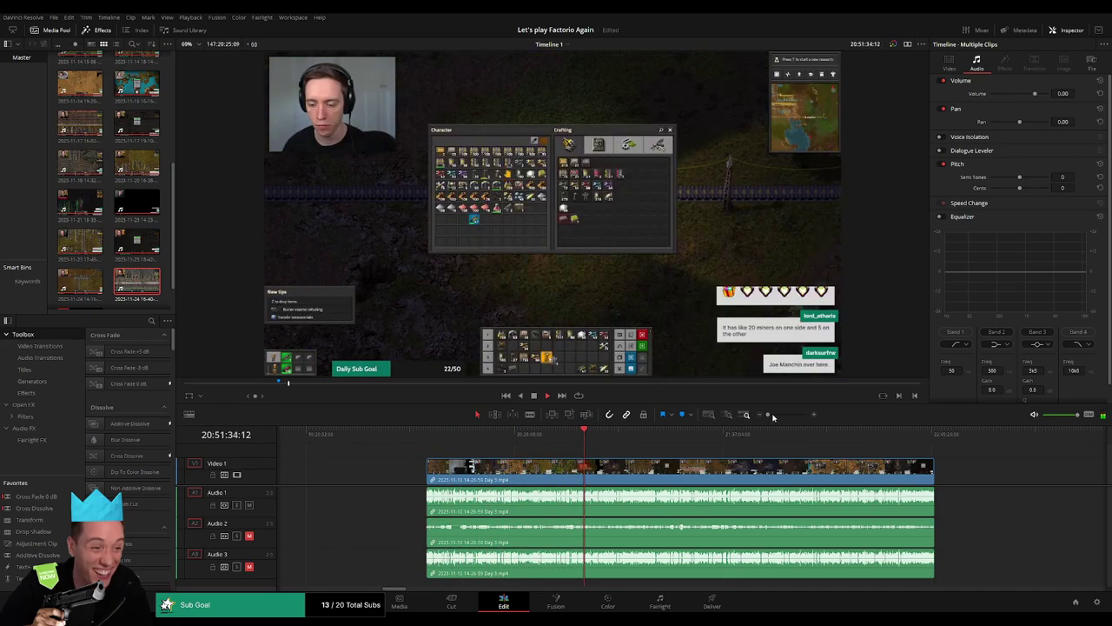
# Blade the Day 3 clip on all tracks at 20:52:00:00
pyautogui.moveTo(769, 414); pyautogui.dragTo(780, 414)
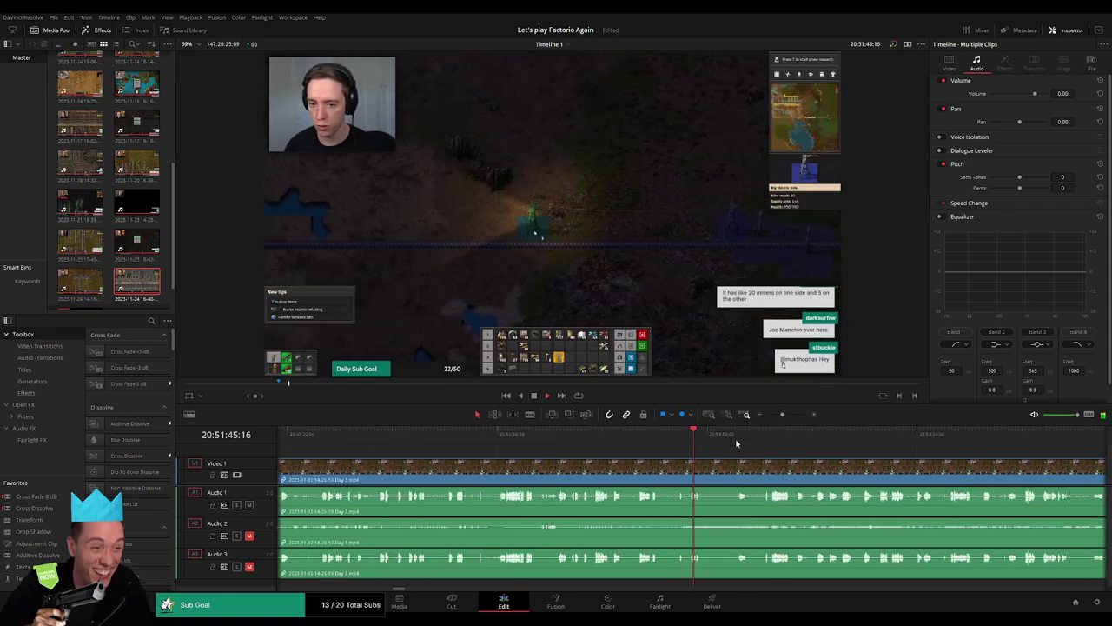
pyautogui.moveTo(781, 415); pyautogui.dragTo(790, 414)
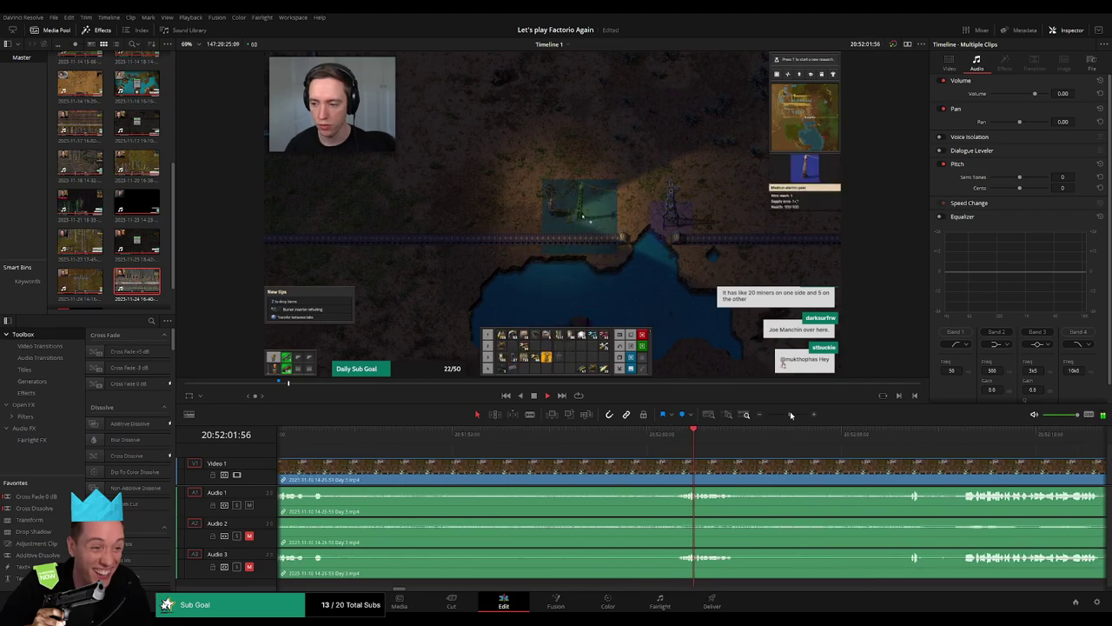
pyautogui.moveTo(682, 439)
pyautogui.mouseDown()
pyautogui.moveTo(661, 443)
pyautogui.moveTo(654, 470)
pyautogui.mouseUp()
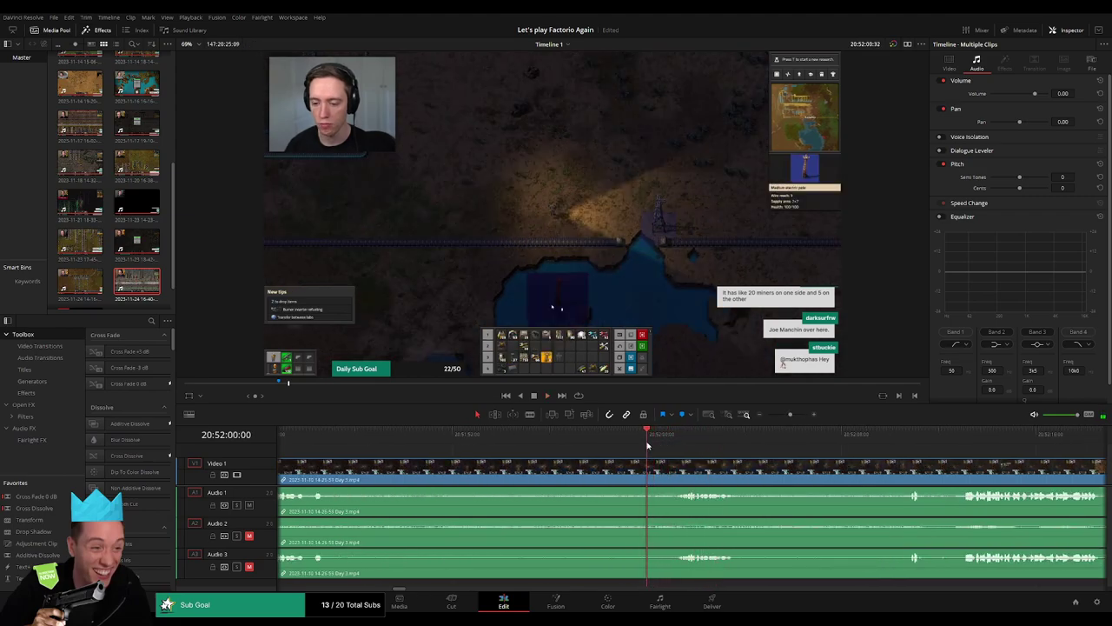
pyautogui.click(652, 470)
# Add one-second fades on both sides of the 20:52:00:00 cut on Audio 1, 2 and 3
pyautogui.press('a')
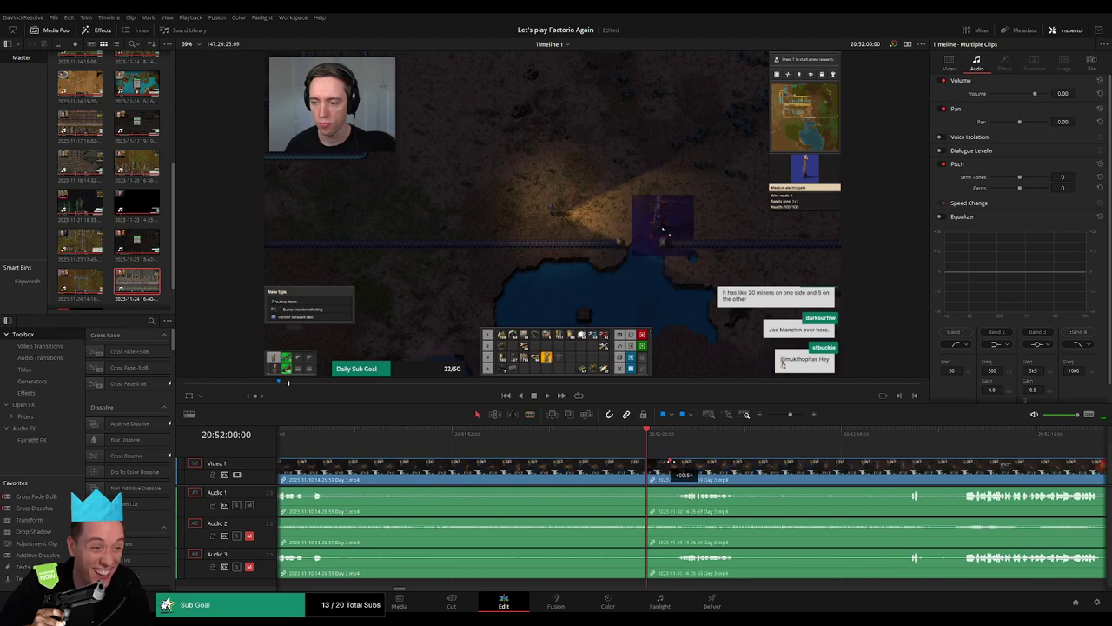
pyautogui.moveTo(673, 462); pyautogui.dragTo(642, 461)
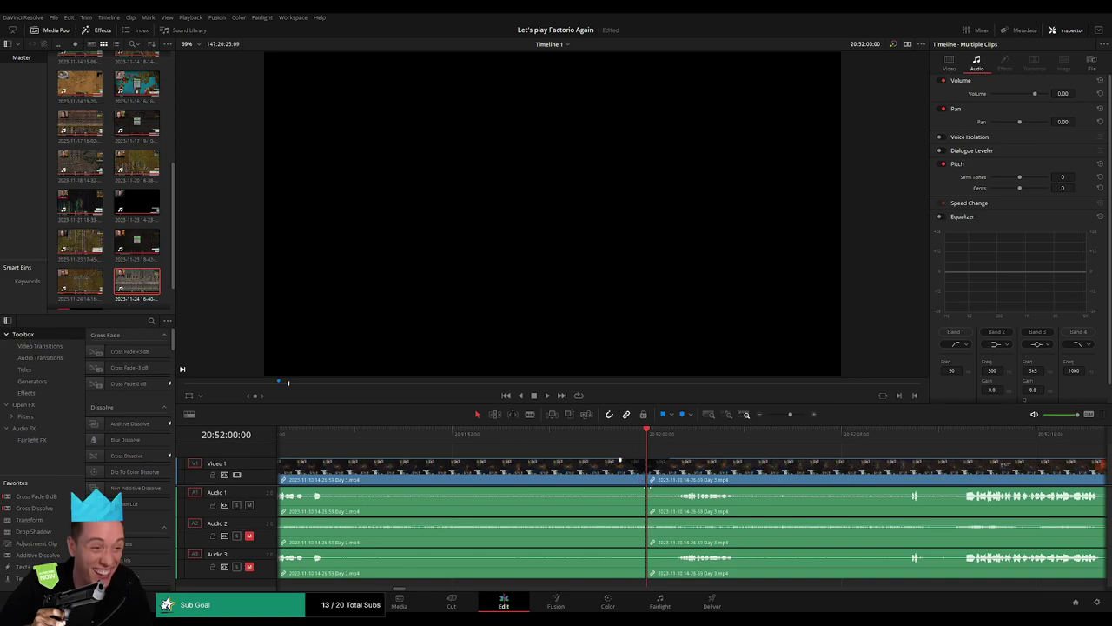
pyautogui.moveTo(646, 487); pyautogui.dragTo(623, 491)
pyautogui.moveTo(635, 492); pyautogui.dragTo(670, 491)
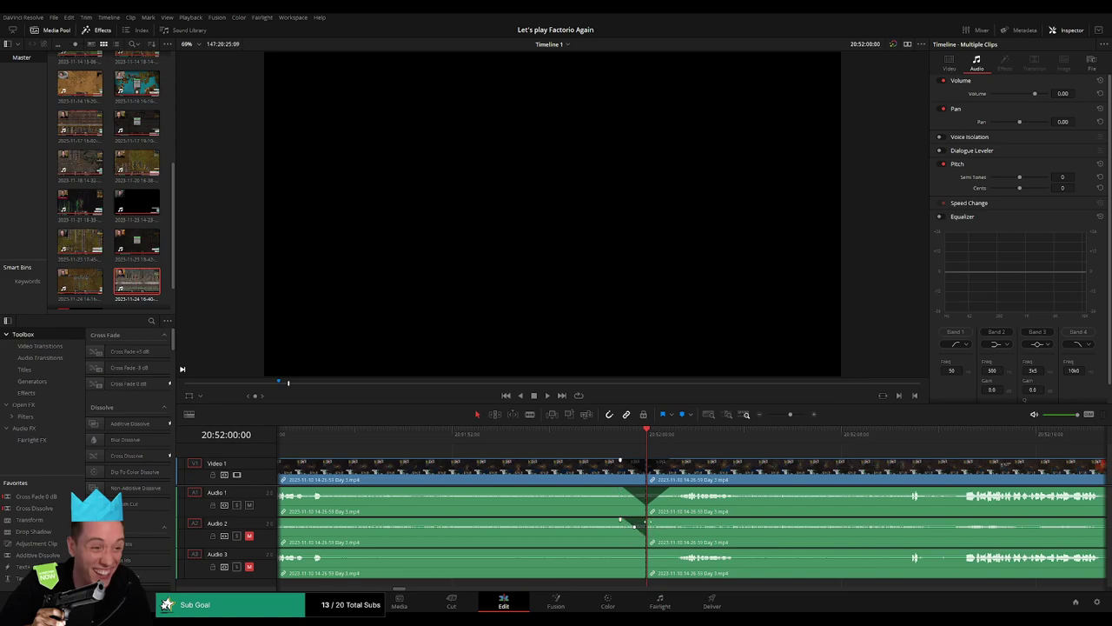
pyautogui.moveTo(634, 524); pyautogui.dragTo(673, 522)
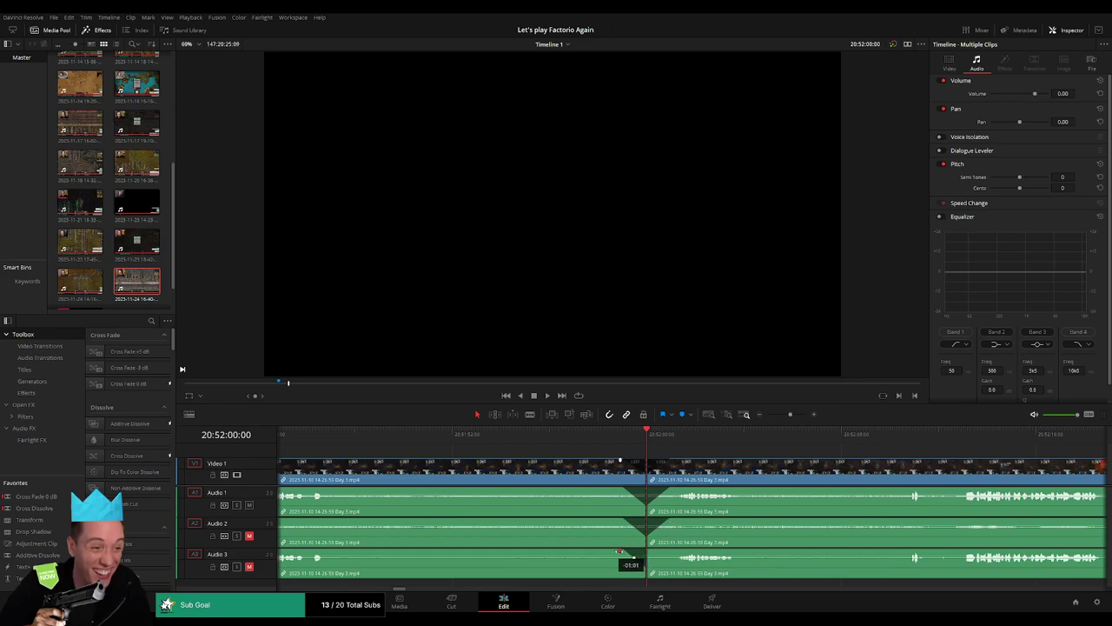
pyautogui.moveTo(653, 555)
pyautogui.mouseDown()
pyautogui.moveTo(667, 551)
pyautogui.moveTo(638, 555)
pyautogui.mouseUp()
pyautogui.moveTo(790, 416); pyautogui.dragTo(767, 415)
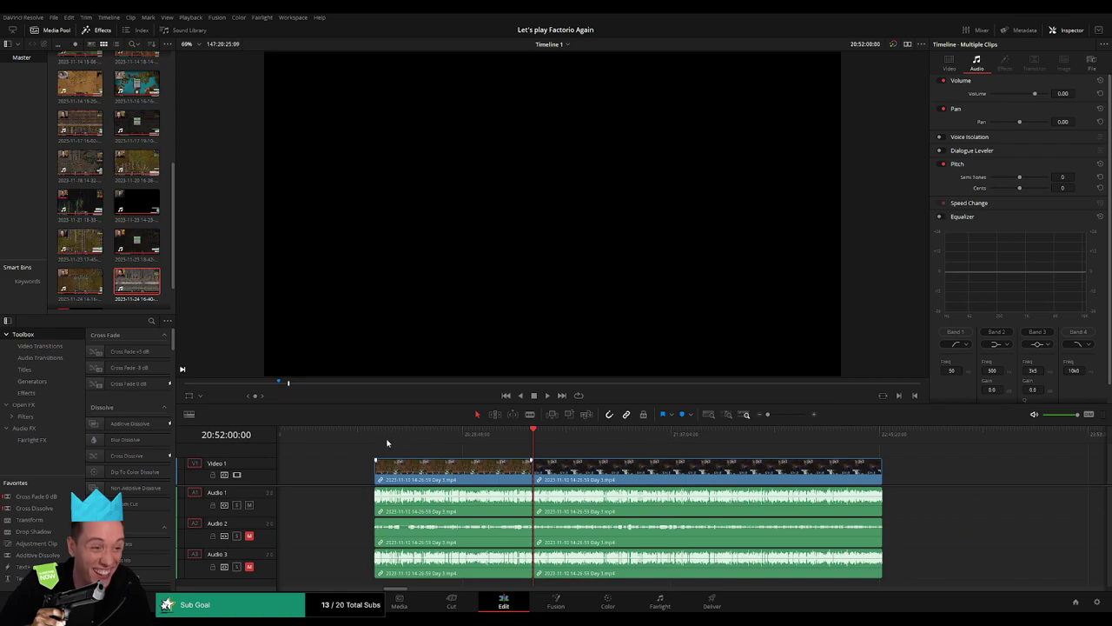
# Push the post-cut clip further right, park the playhead near 22:00:00:00, and select the clip
pyautogui.press('Home')
pyautogui.click(538, 443)
pyautogui.hscroll(5, 537, 469)
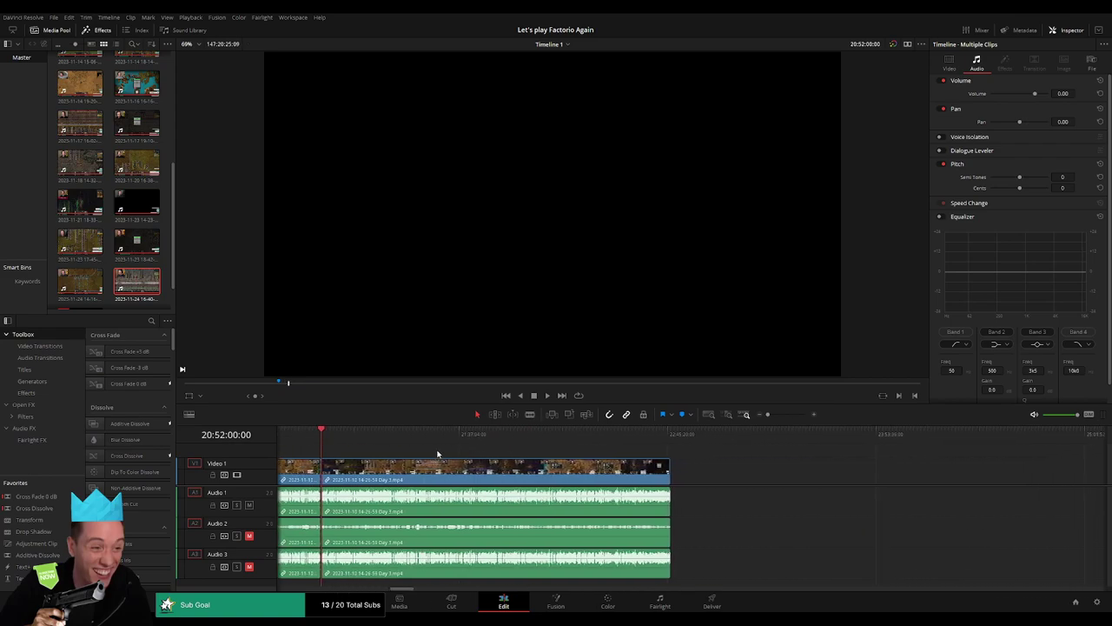
pyautogui.moveTo(469, 477); pyautogui.dragTo(733, 477)
pyautogui.click(428, 461)
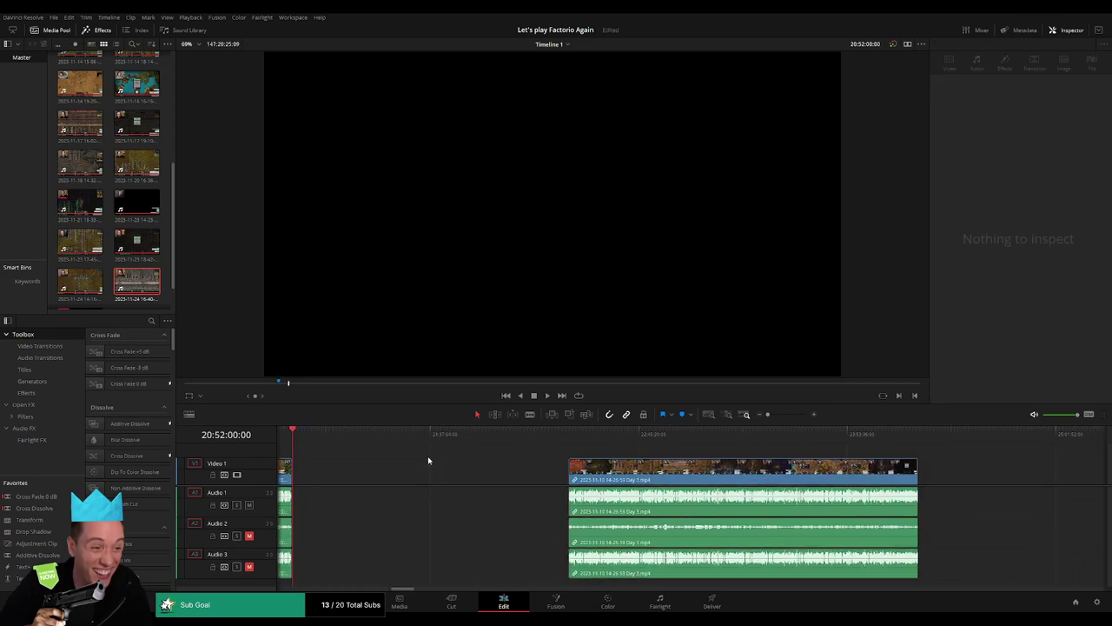
pyautogui.moveTo(299, 438); pyautogui.dragTo(500, 456)
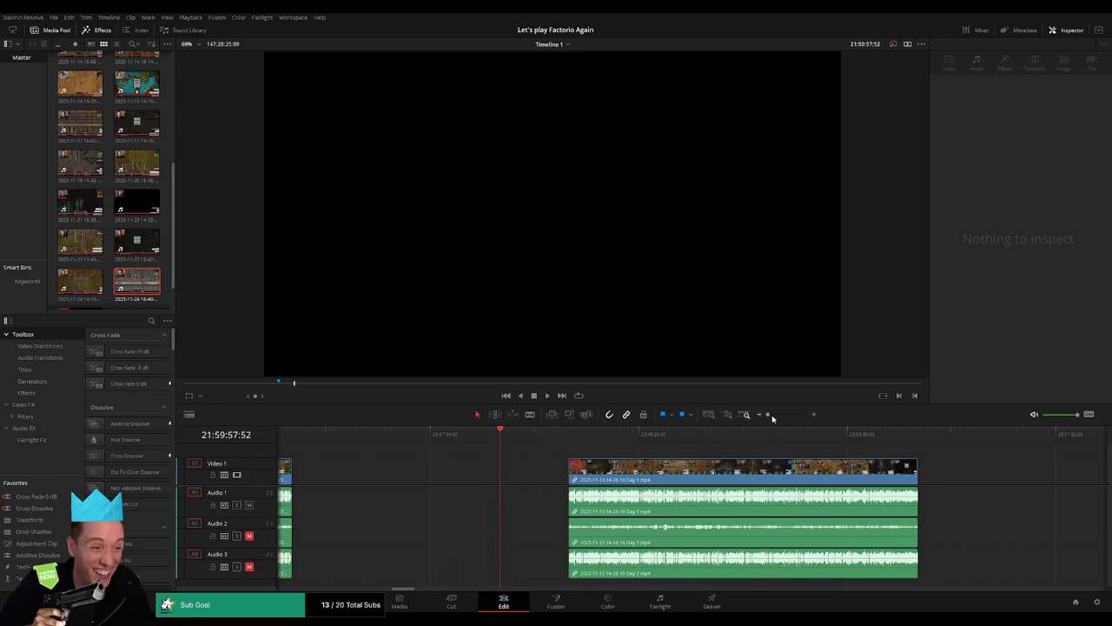
pyautogui.moveTo(770, 415); pyautogui.dragTo(775, 416)
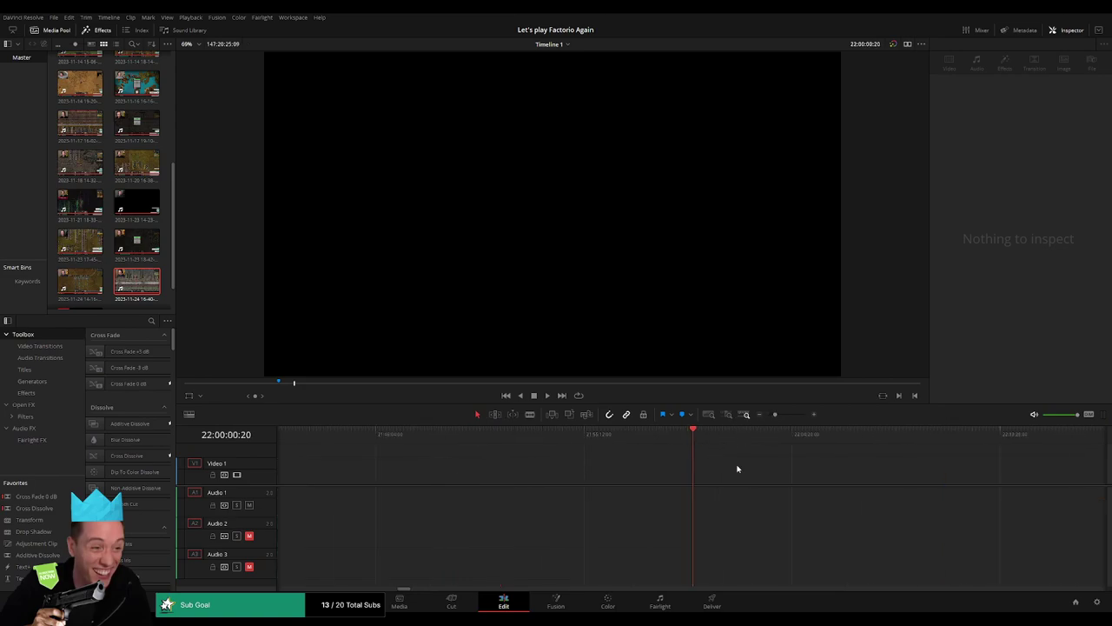
pyautogui.scroll(-3, 661, 451)
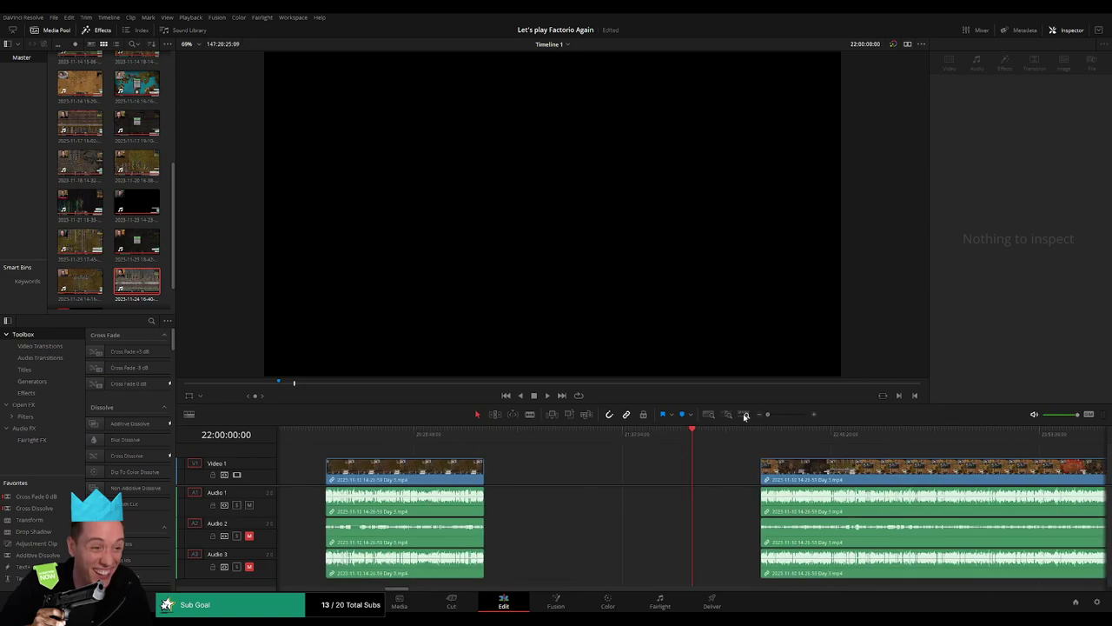
pyautogui.hscroll(5, 549, 460)
pyautogui.click(565, 469)
# Snap the clip left to start at 22:00:00:00 and play through it
pyautogui.moveTo(566, 469); pyautogui.dragTo(502, 469)
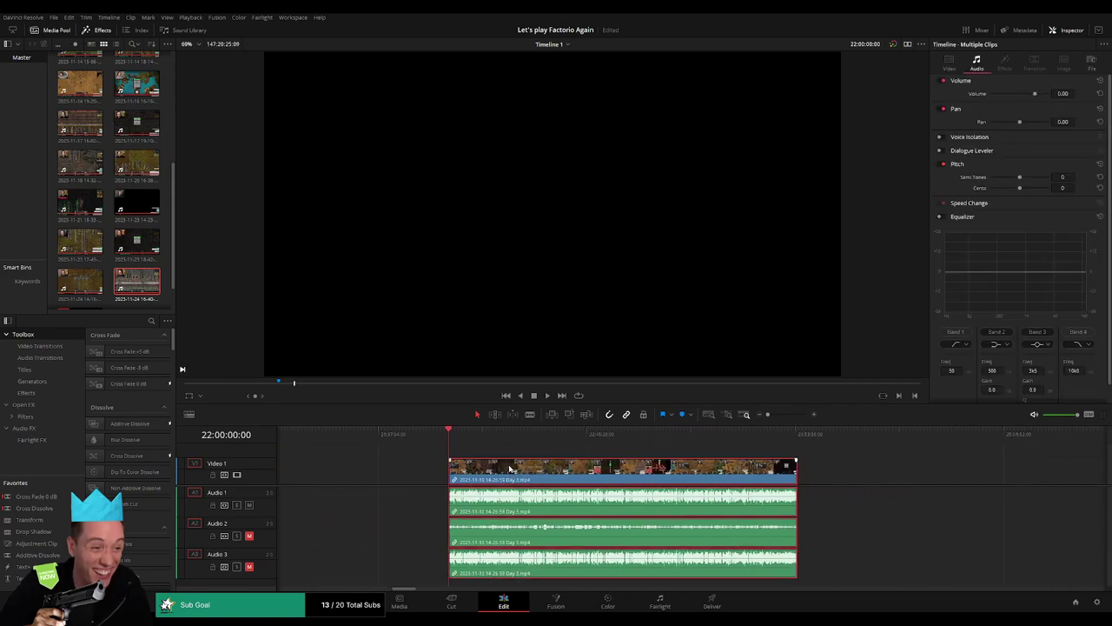
pyautogui.press('space')
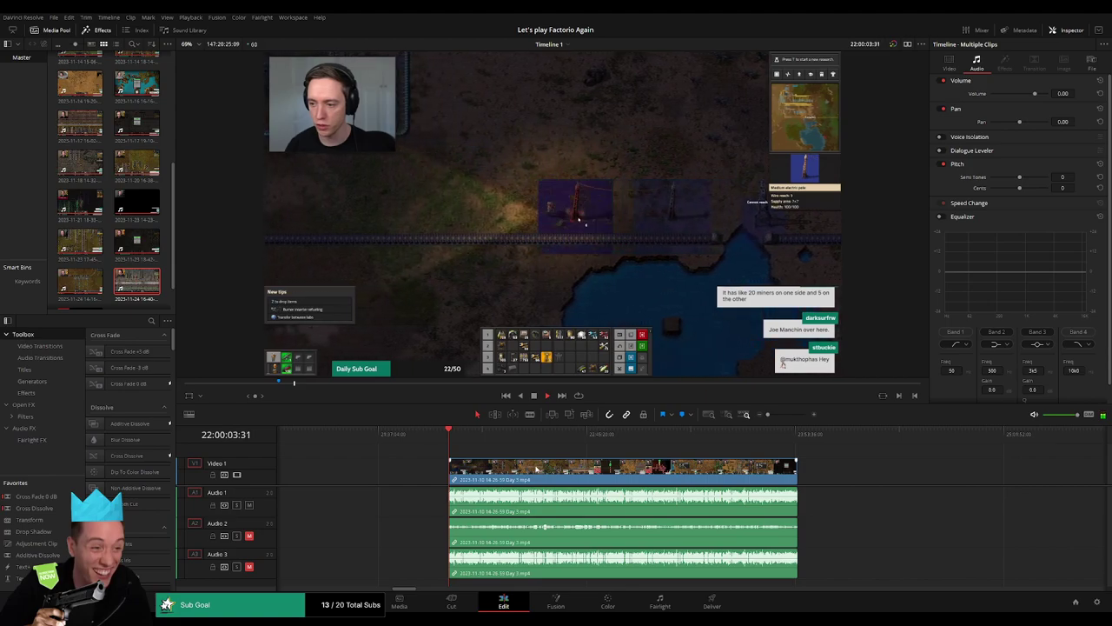
pyautogui.hscroll(3, 416, 453)
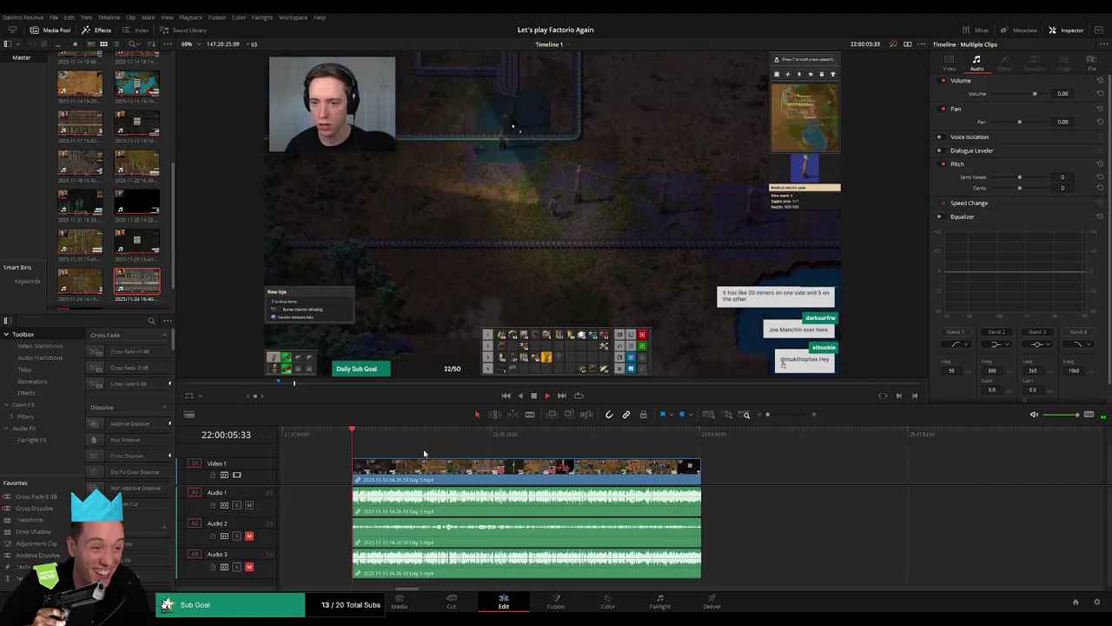
pyautogui.hscroll(2, 423, 450)
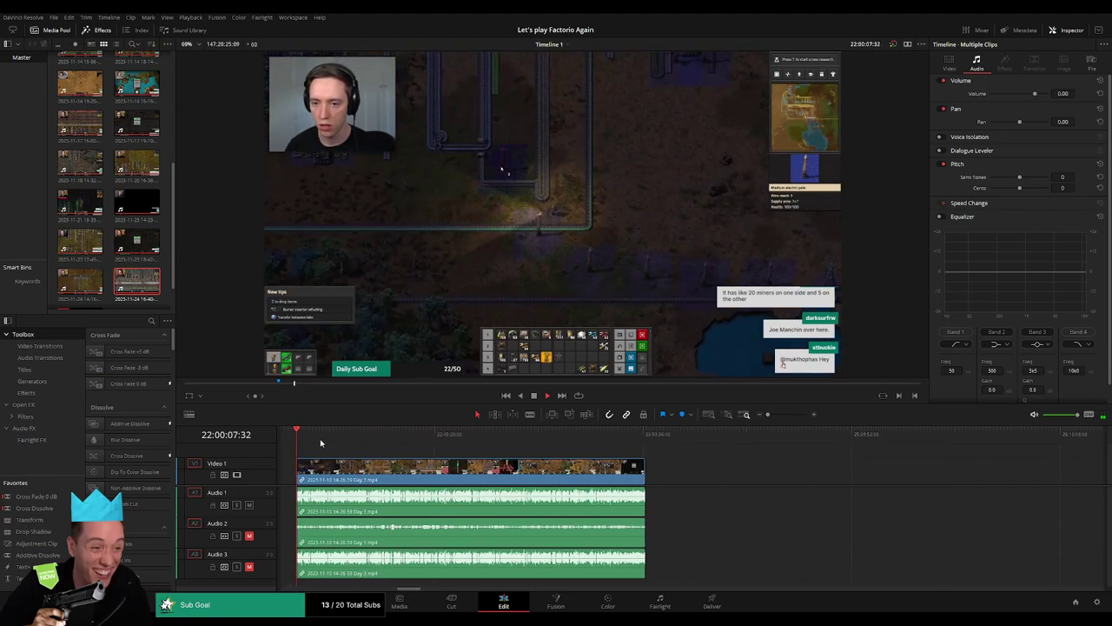
pyautogui.moveTo(302, 440); pyautogui.dragTo(454, 443)
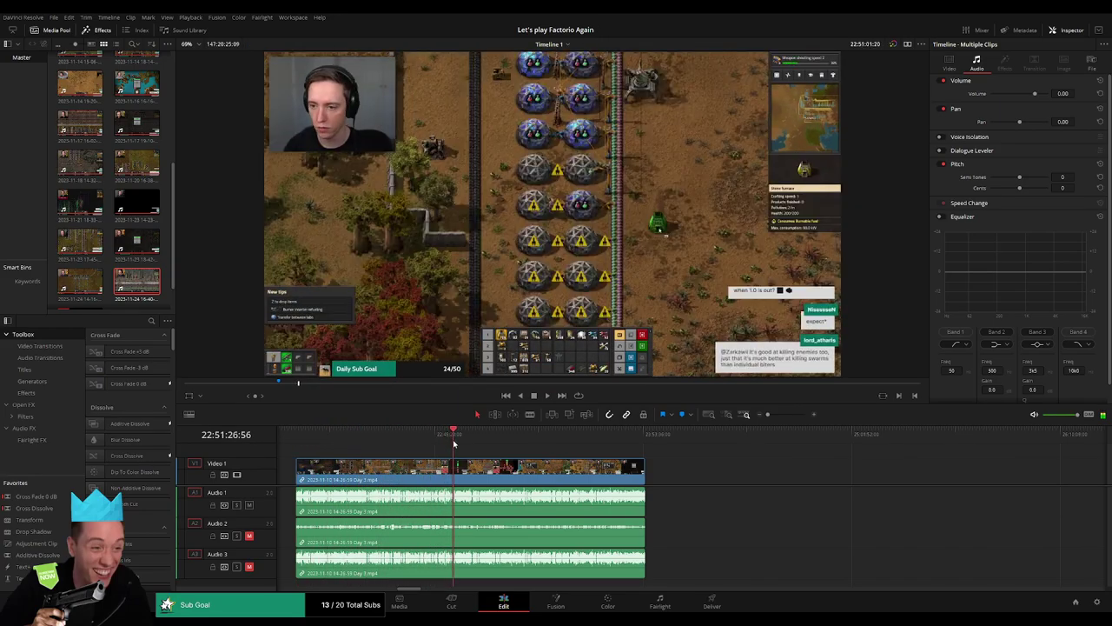
pyautogui.press('space')
# Locate 22:52:00:00 in the footage and split all tracks there with Ctrl+B
pyautogui.moveTo(769, 415); pyautogui.dragTo(791, 416)
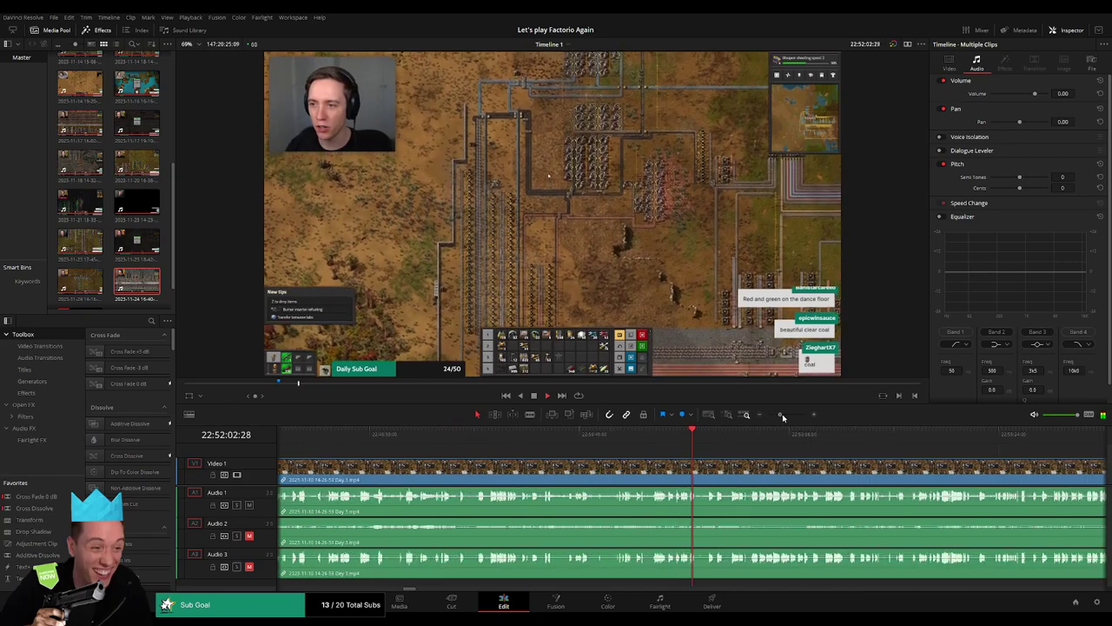
pyautogui.click(658, 435)
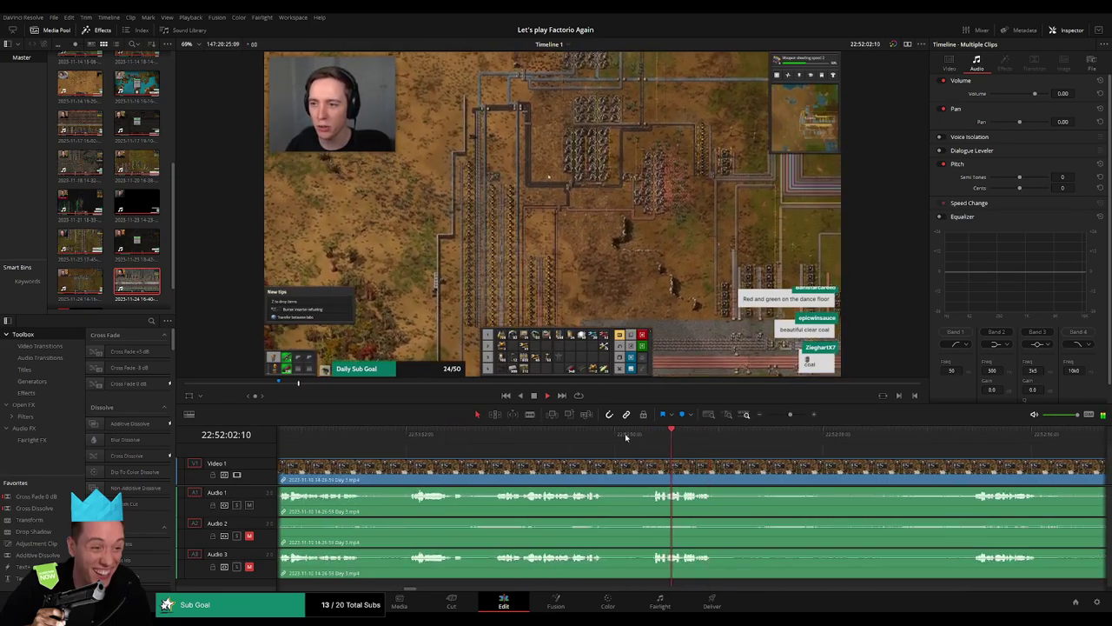
pyautogui.click(591, 431)
pyautogui.click(528, 432)
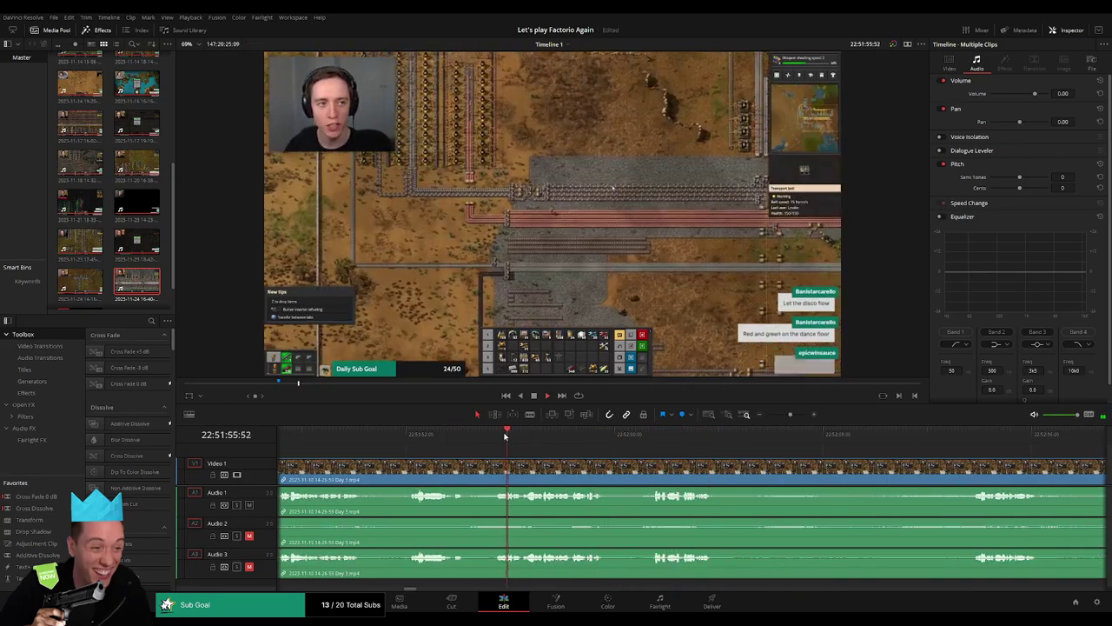
pyautogui.hscroll(2, 582, 450)
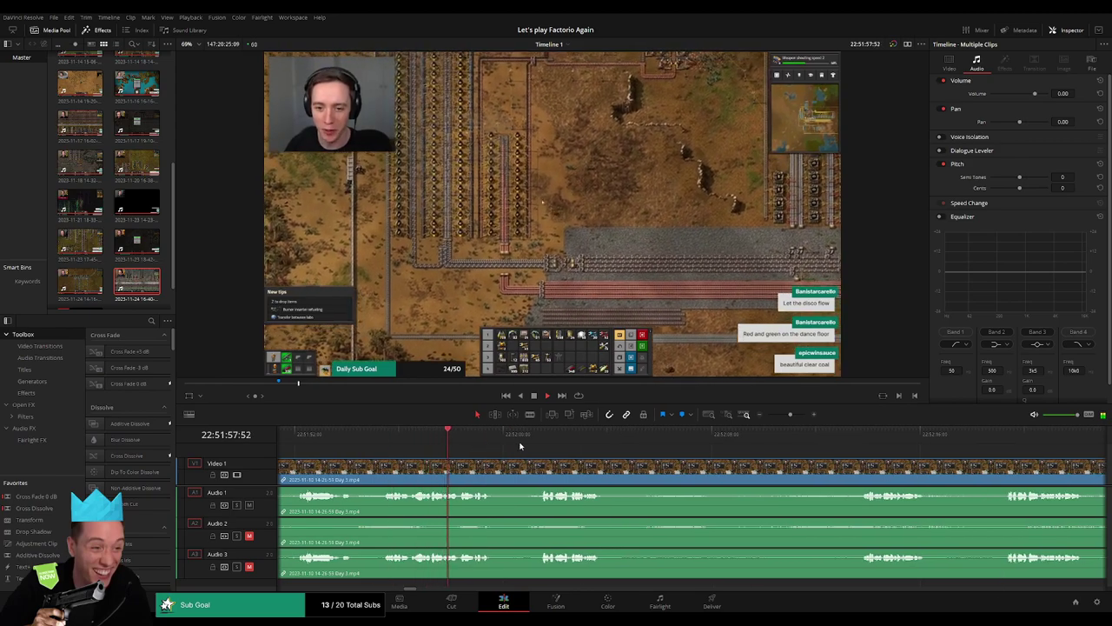
pyautogui.click(539, 441)
pyautogui.moveTo(539, 441)
pyautogui.mouseDown()
pyautogui.moveTo(503, 449)
pyautogui.moveTo(530, 466)
pyautogui.moveTo(480, 463)
pyautogui.moveTo(479, 488)
pyautogui.mouseUp()
pyautogui.hotkey('ctrl', 'b')
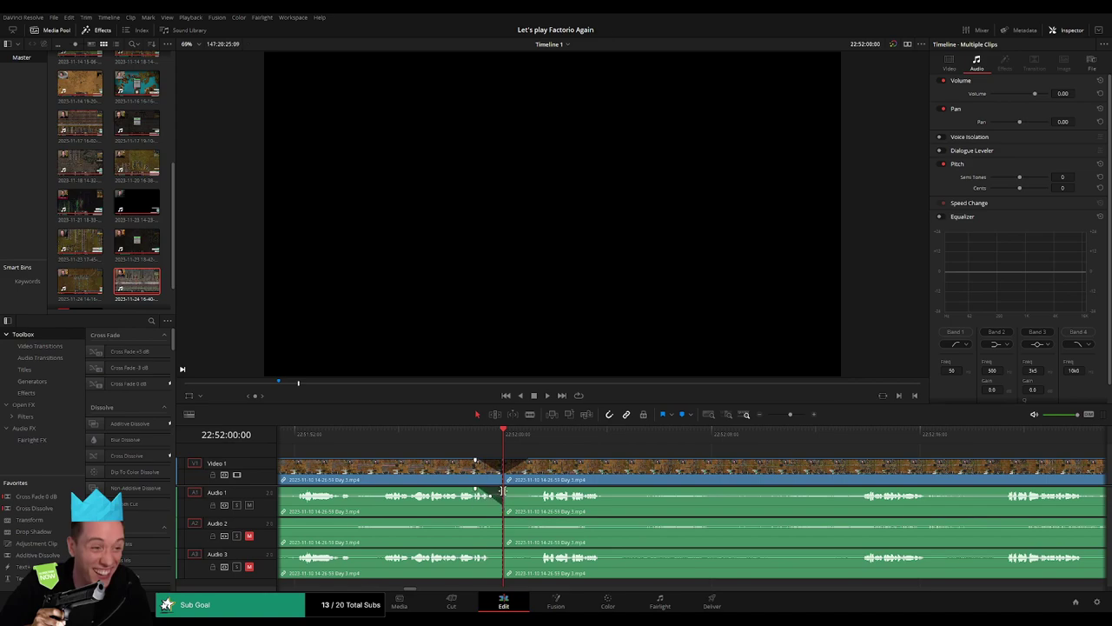
# Add audio fades around the 22:52:00:00 cut and zoom out to the whole edit
pyautogui.moveTo(503, 492)
pyautogui.mouseDown()
pyautogui.moveTo(522, 492)
pyautogui.moveTo(479, 522)
pyautogui.moveTo(529, 521)
pyautogui.moveTo(473, 552)
pyautogui.moveTo(529, 551)
pyautogui.mouseUp()
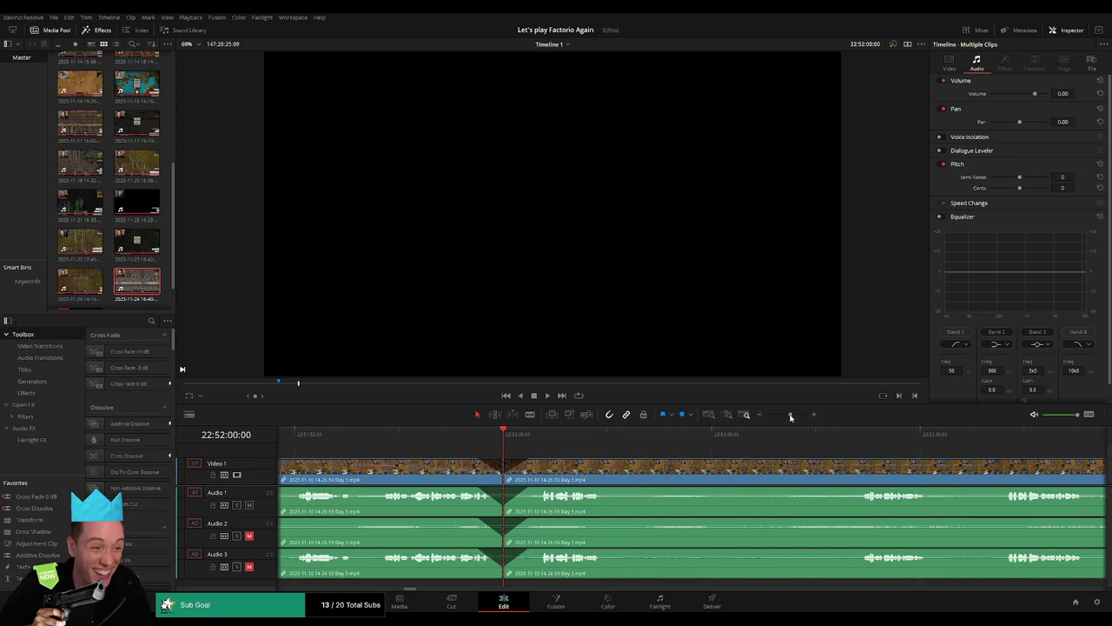
pyautogui.moveTo(791, 416); pyautogui.dragTo(767, 415)
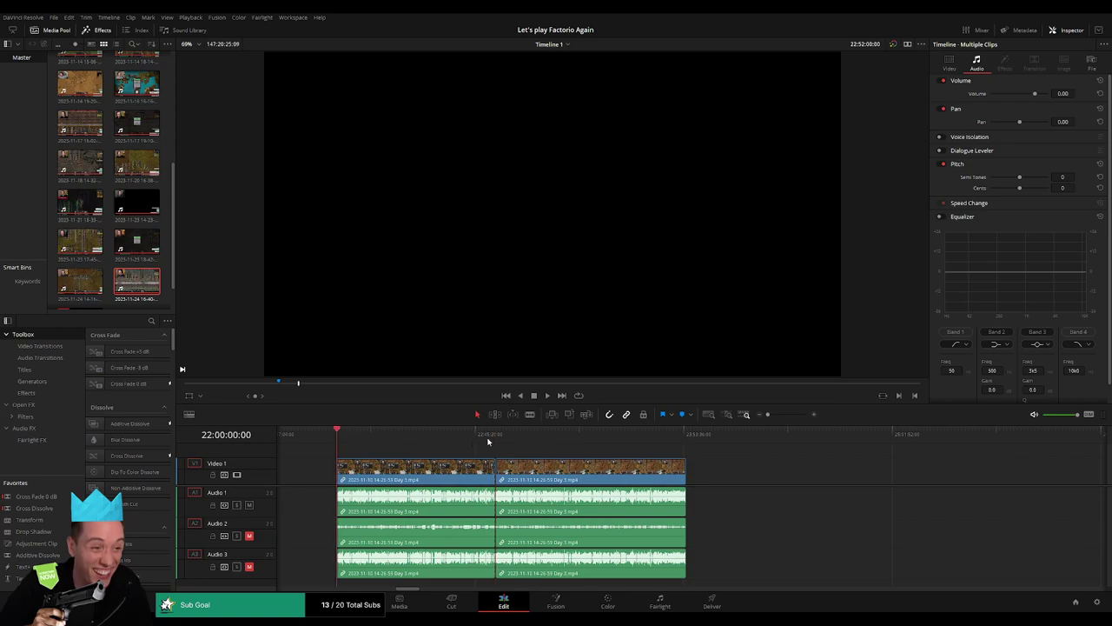
pyautogui.moveTo(670, 465); pyautogui.dragTo(515, 472)
# Undo the accidental move and slide the next clips left to start at 24:00:00:00
pyautogui.hotkey('ctrl', 'z')
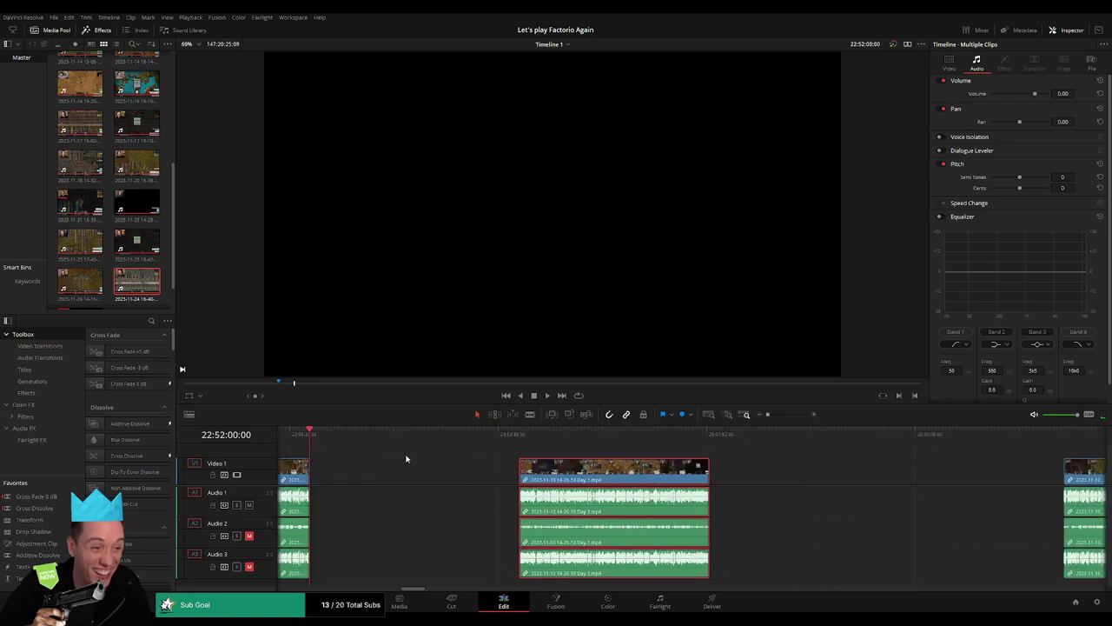
pyautogui.click(397, 458)
pyautogui.moveTo(317, 444); pyautogui.dragTo(489, 456)
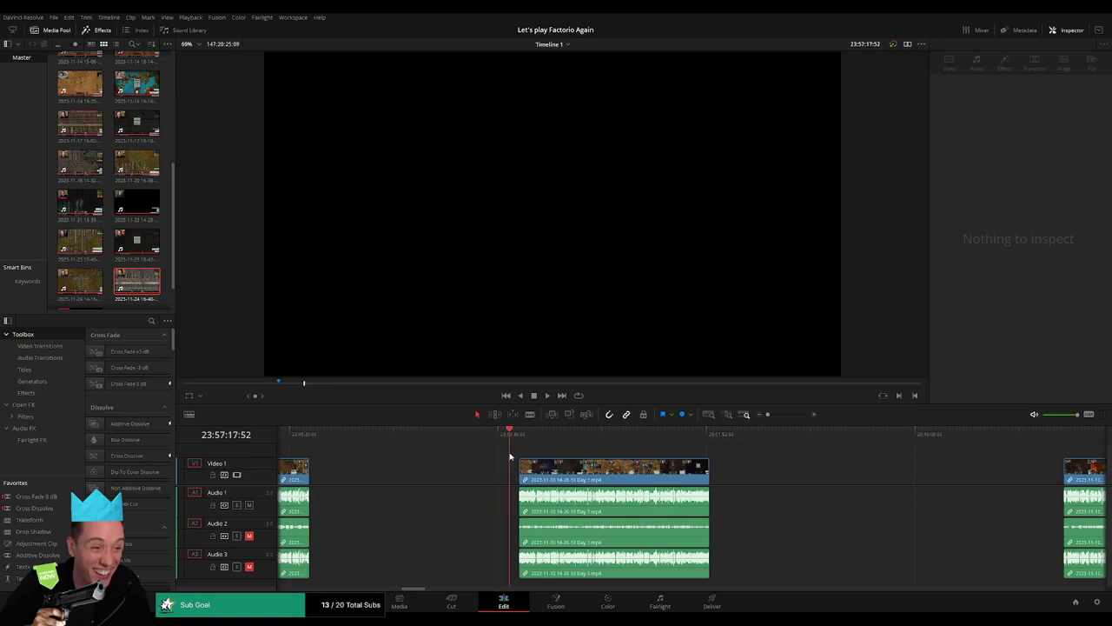
pyautogui.moveTo(774, 421); pyautogui.dragTo(783, 415)
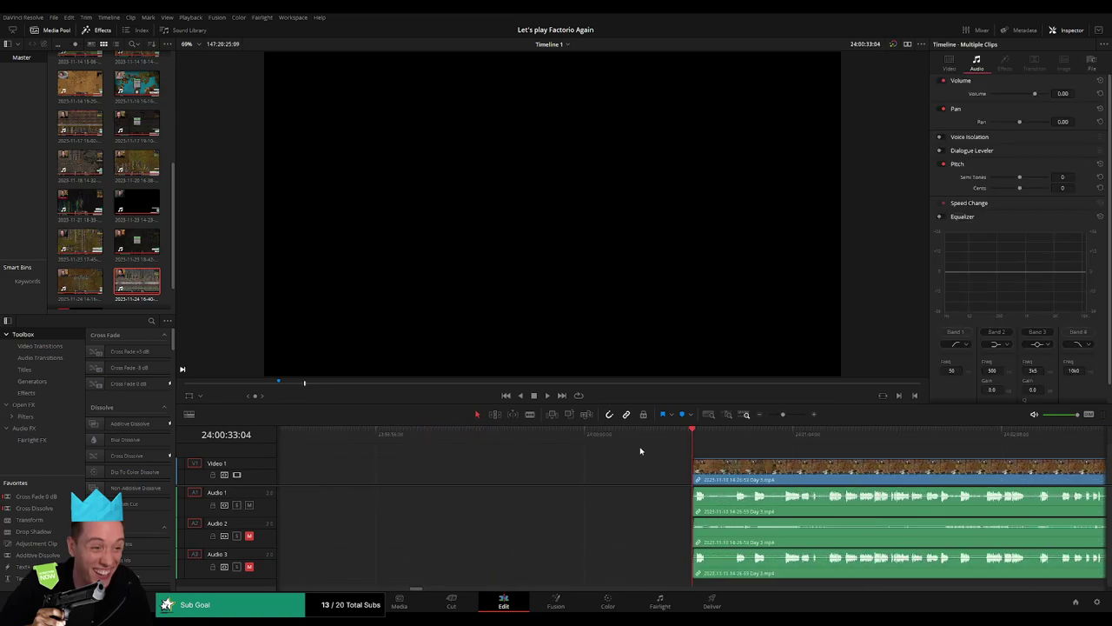
pyautogui.moveTo(664, 432); pyautogui.dragTo(586, 444)
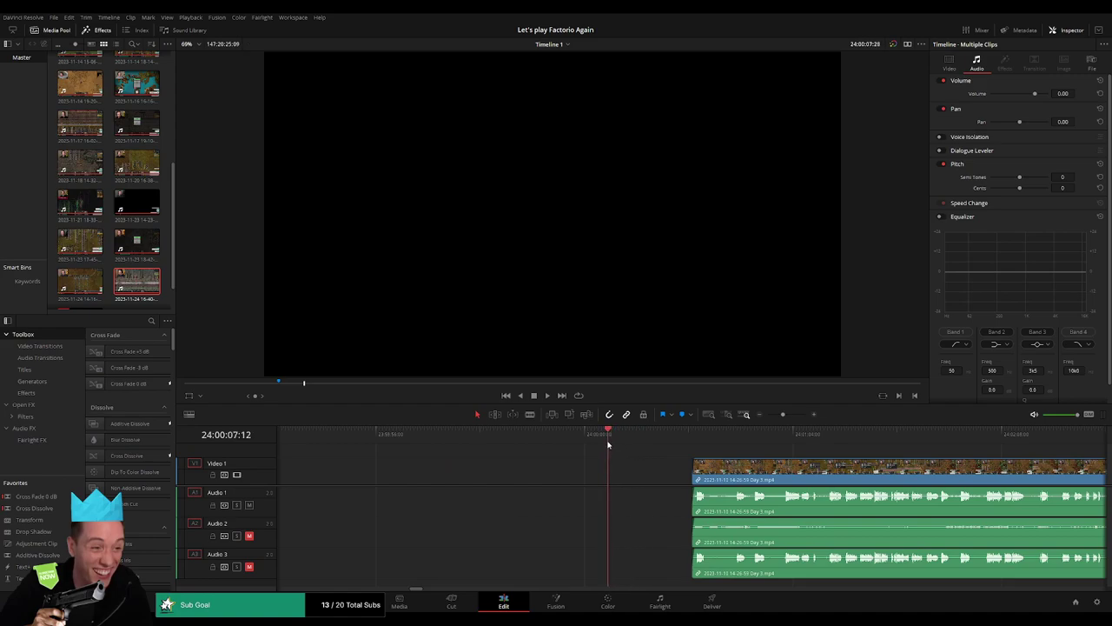
pyautogui.click(630, 469)
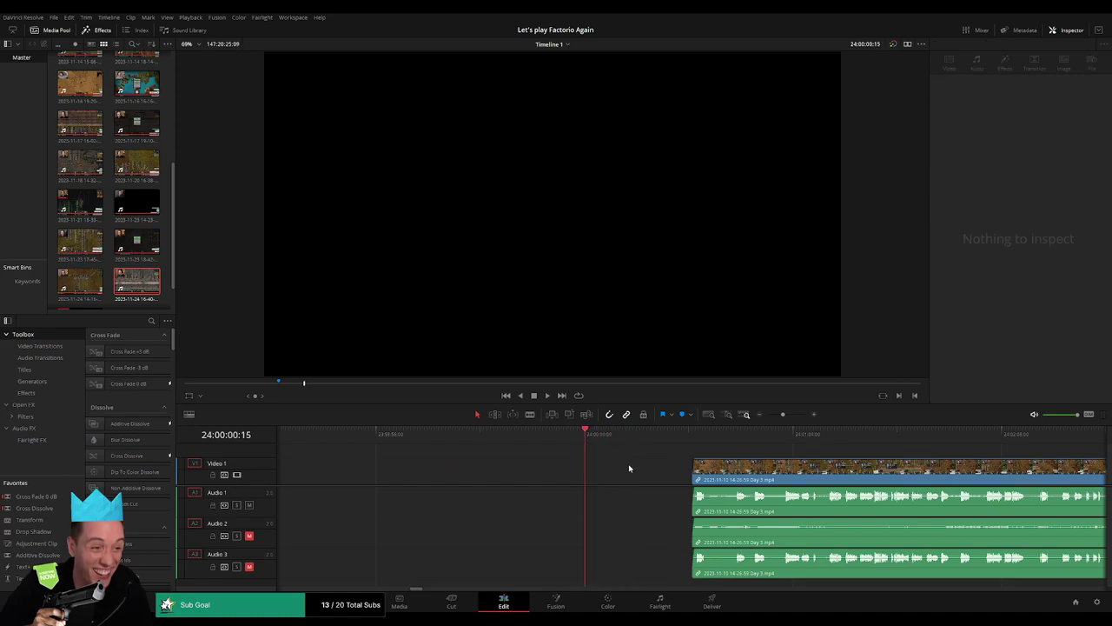
pyautogui.moveTo(756, 473); pyautogui.dragTo(650, 469)
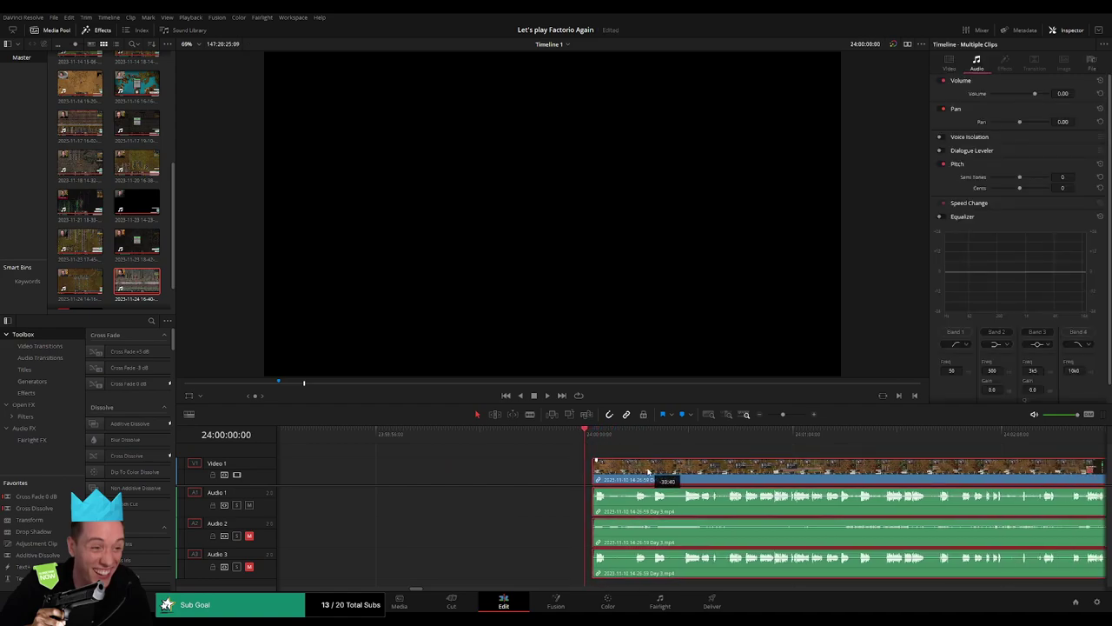
# Play and scrub through the joined footage to check it
pyautogui.press('space')
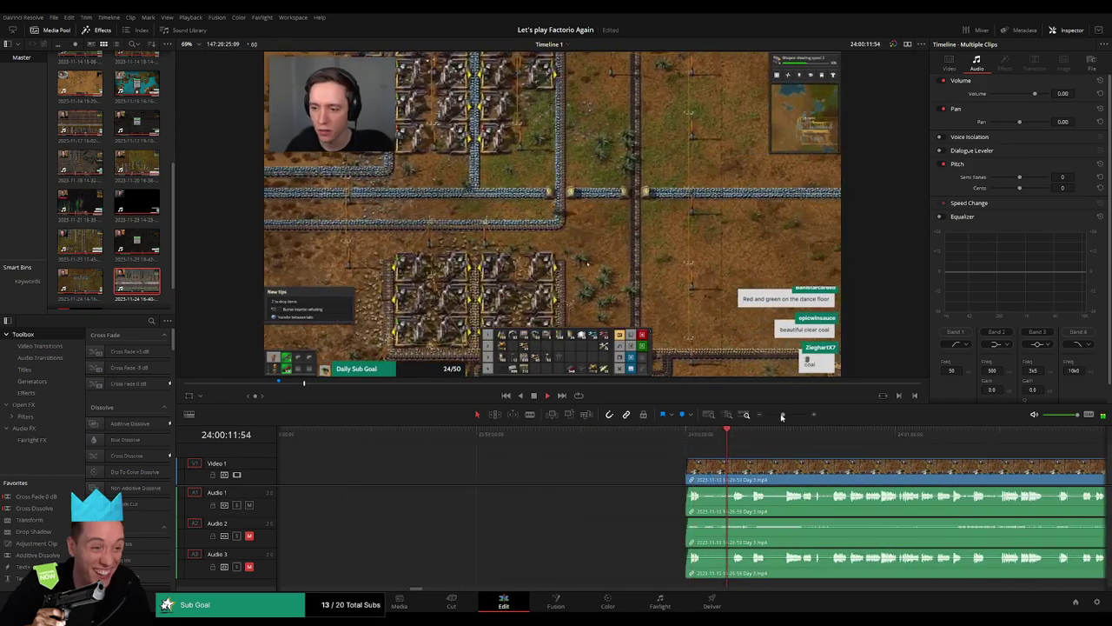
pyautogui.scroll(-3, 768, 457)
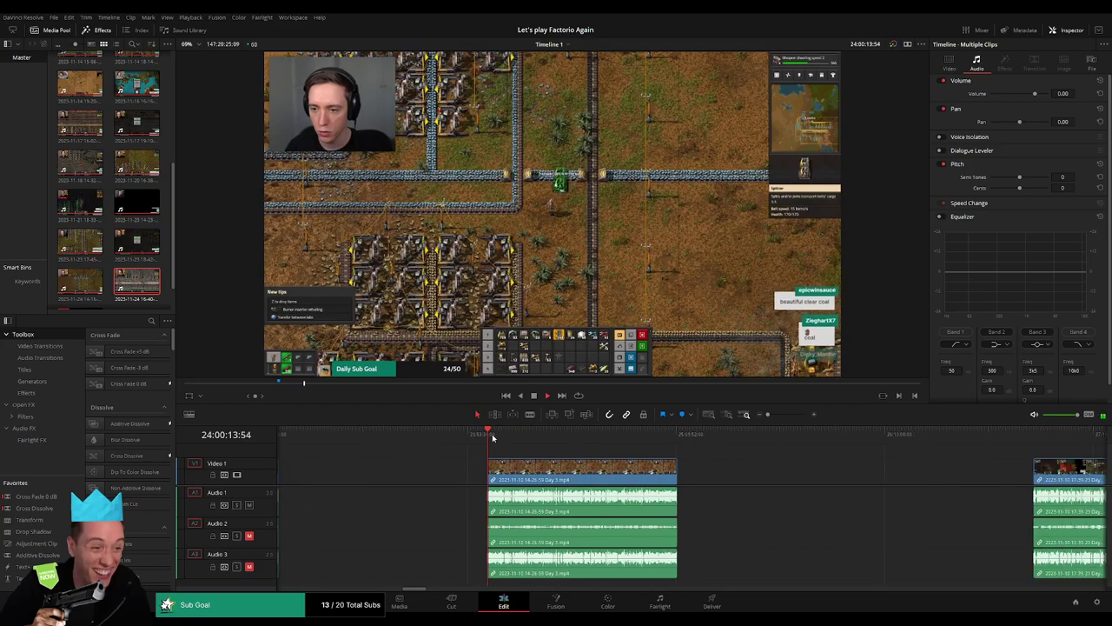
pyautogui.moveTo(535, 443); pyautogui.dragTo(617, 446)
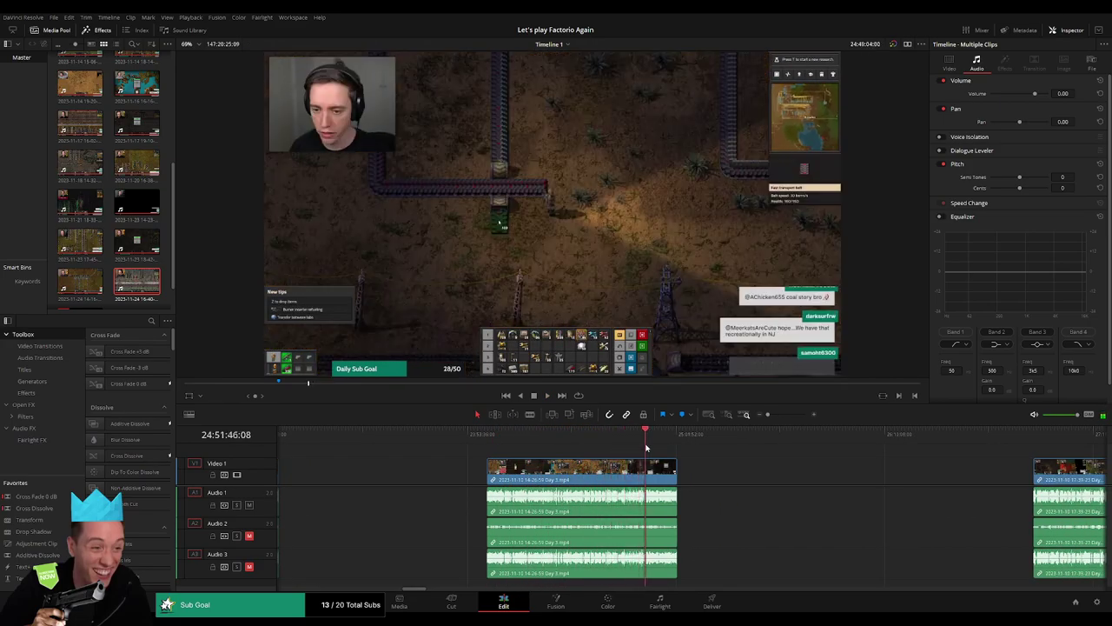
pyautogui.moveTo(631, 448); pyautogui.dragTo(644, 448)
pyautogui.press('space')
pyautogui.click(780, 416)
pyautogui.moveTo(780, 417); pyautogui.dragTo(789, 418)
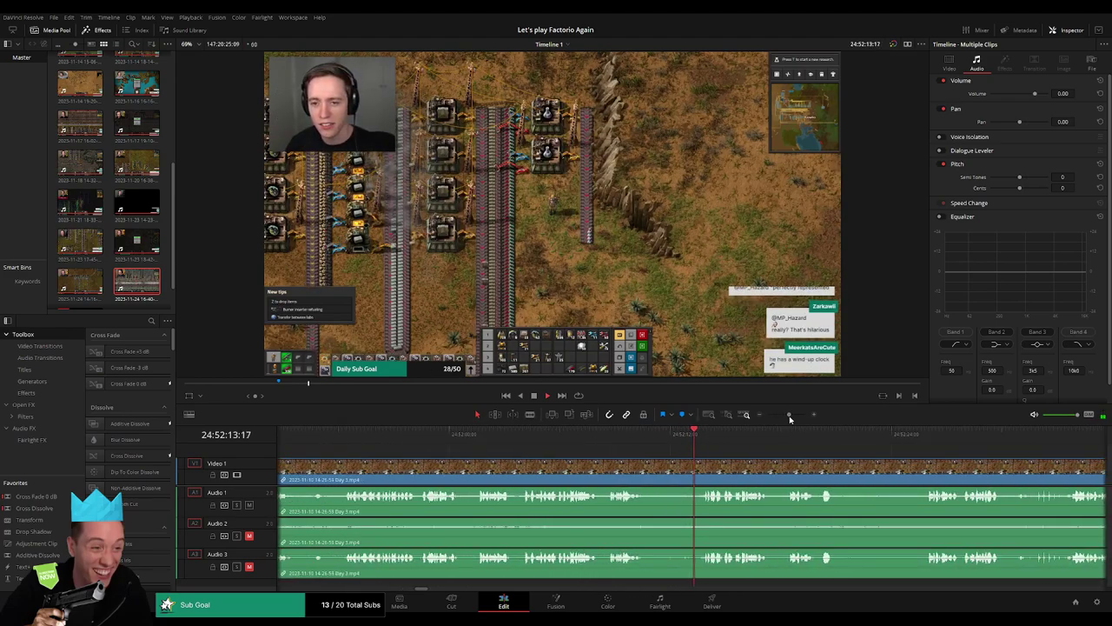
pyautogui.click(620, 439)
pyautogui.click(522, 439)
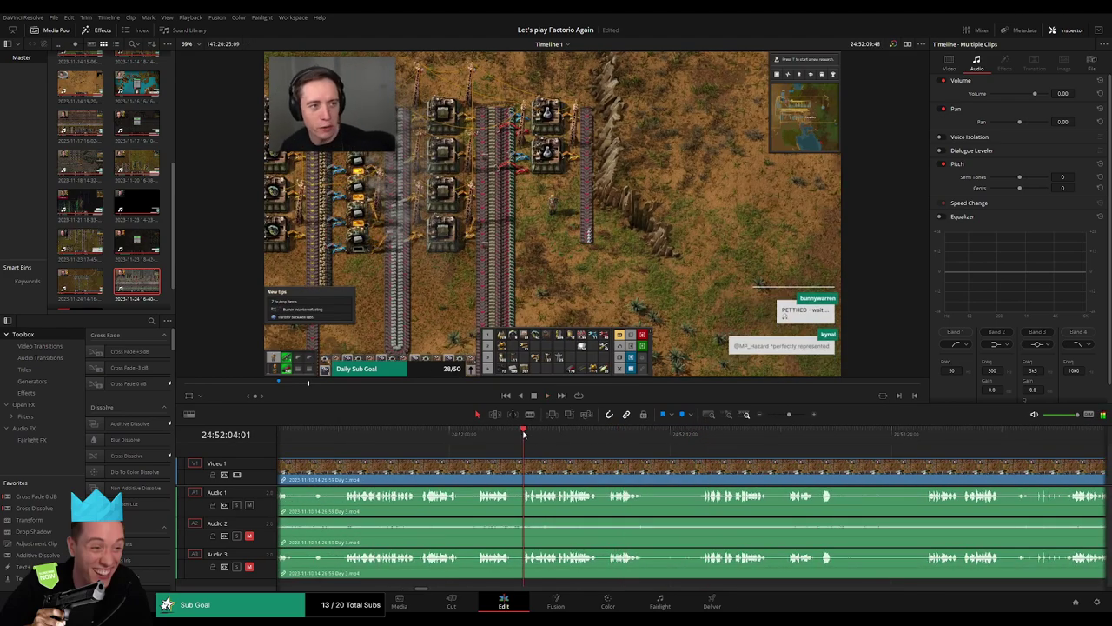
pyautogui.click(479, 439)
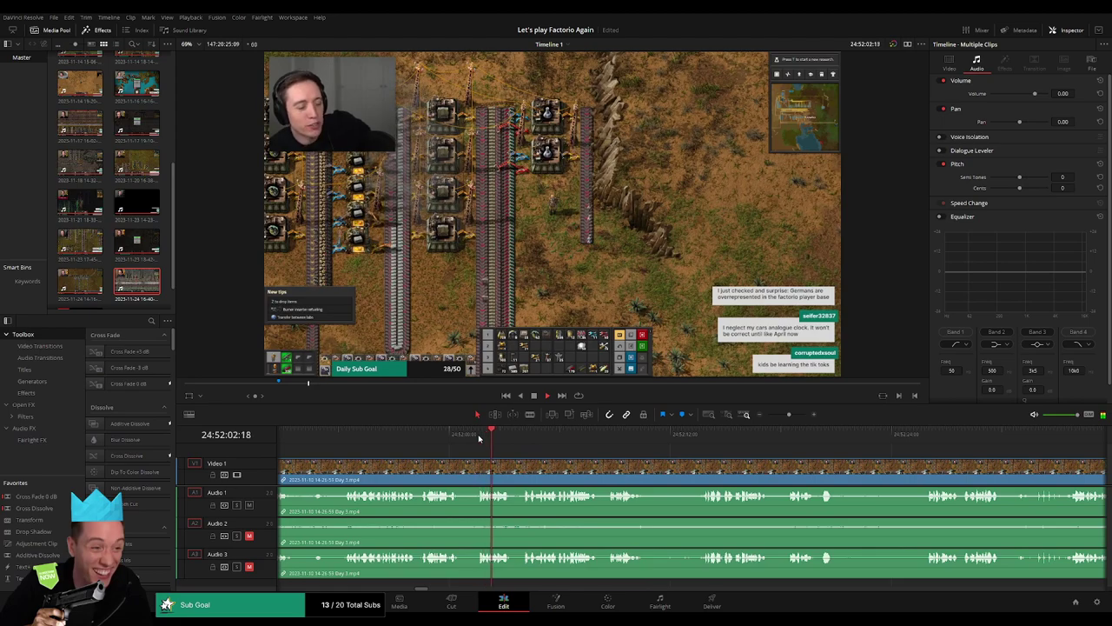
pyautogui.click(378, 439)
pyautogui.click(353, 439)
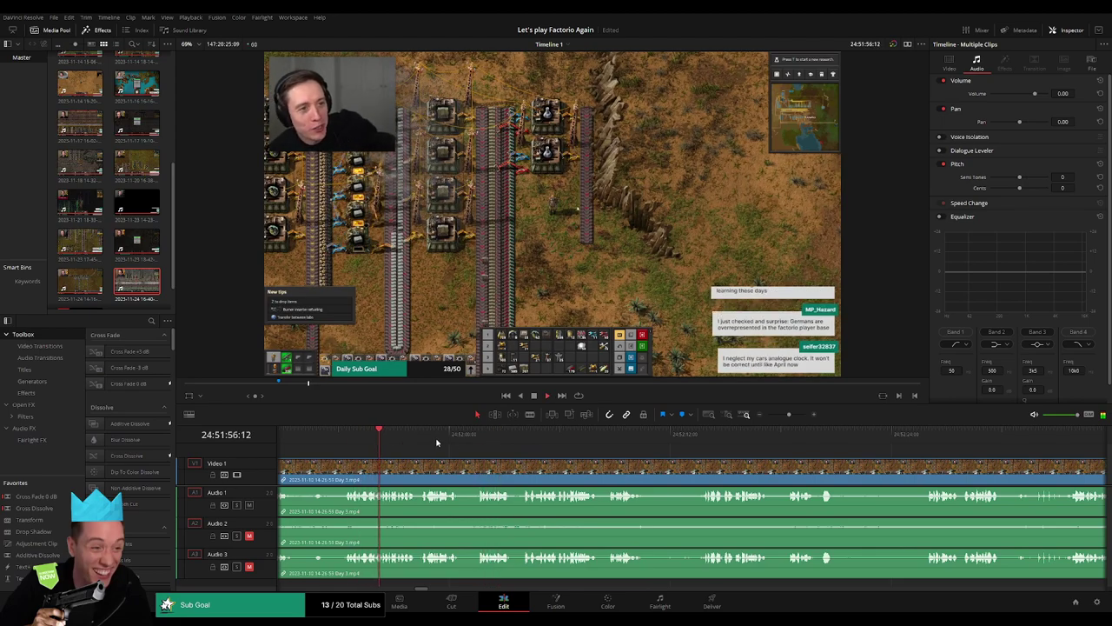
pyautogui.click(661, 440)
pyautogui.click(700, 440)
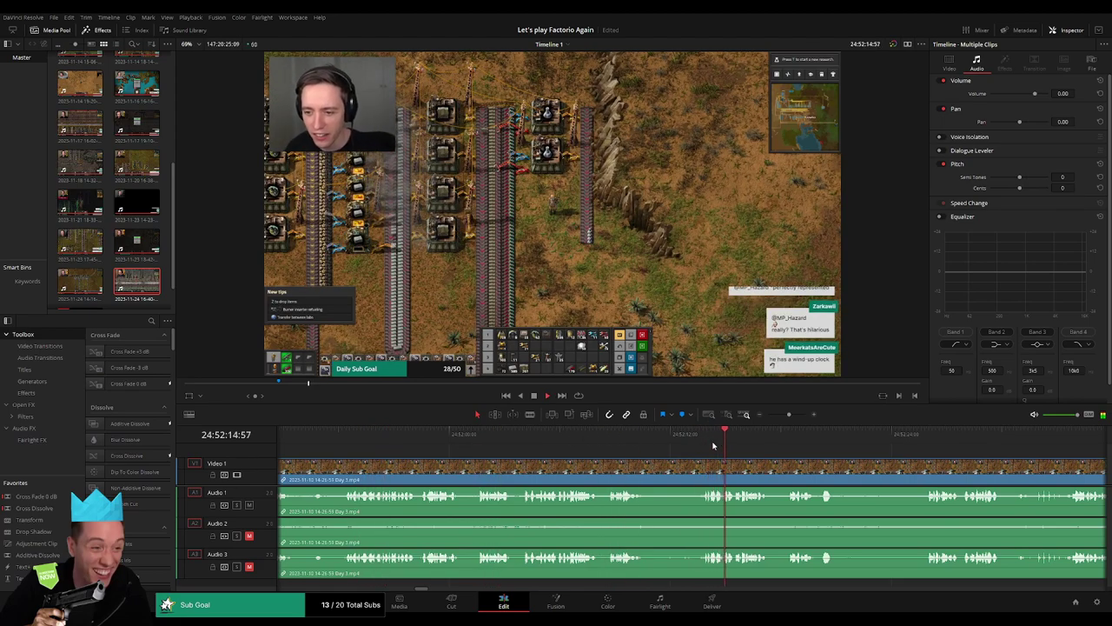
pyautogui.click(610, 435)
pyautogui.hotkey('ctrl', '=')
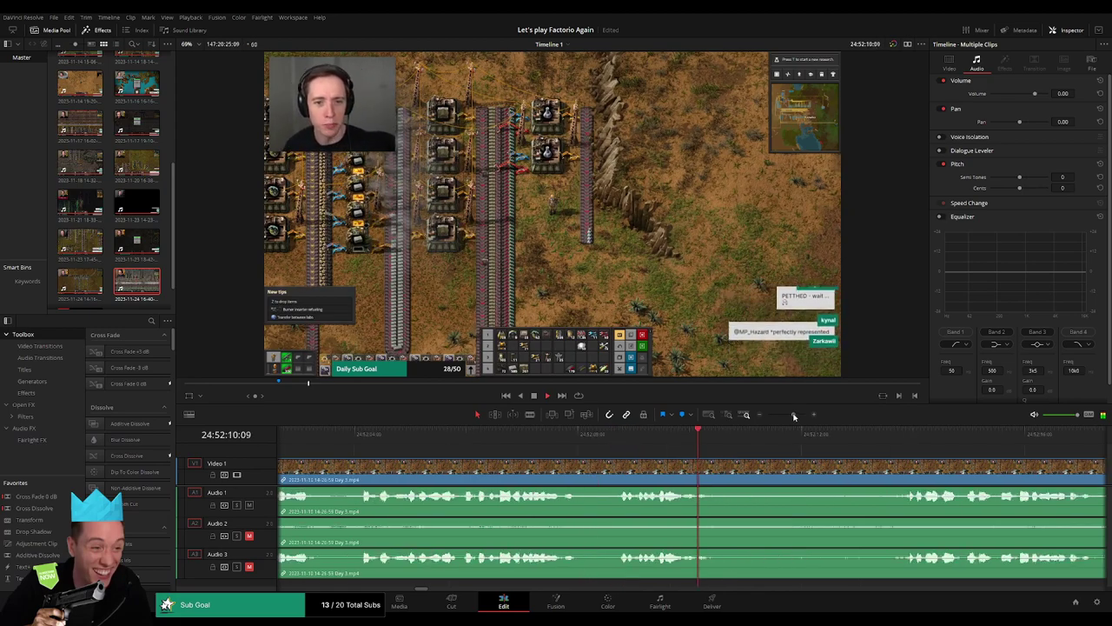
pyautogui.click(352, 435)
pyautogui.hscroll(-5, 363, 469)
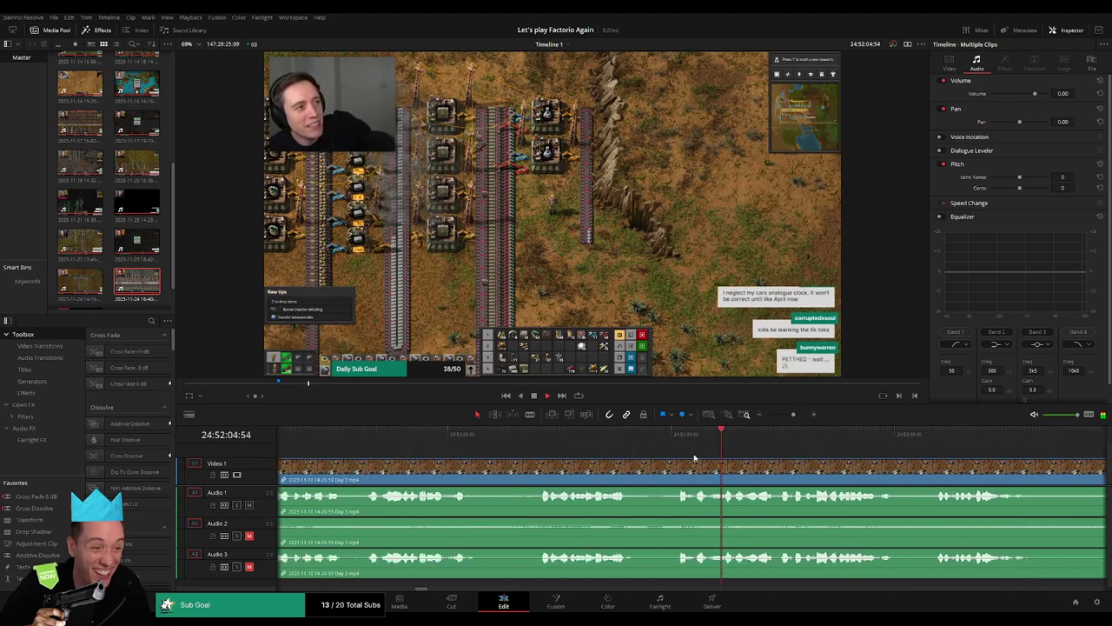
pyautogui.click(548, 439)
pyautogui.click(432, 435)
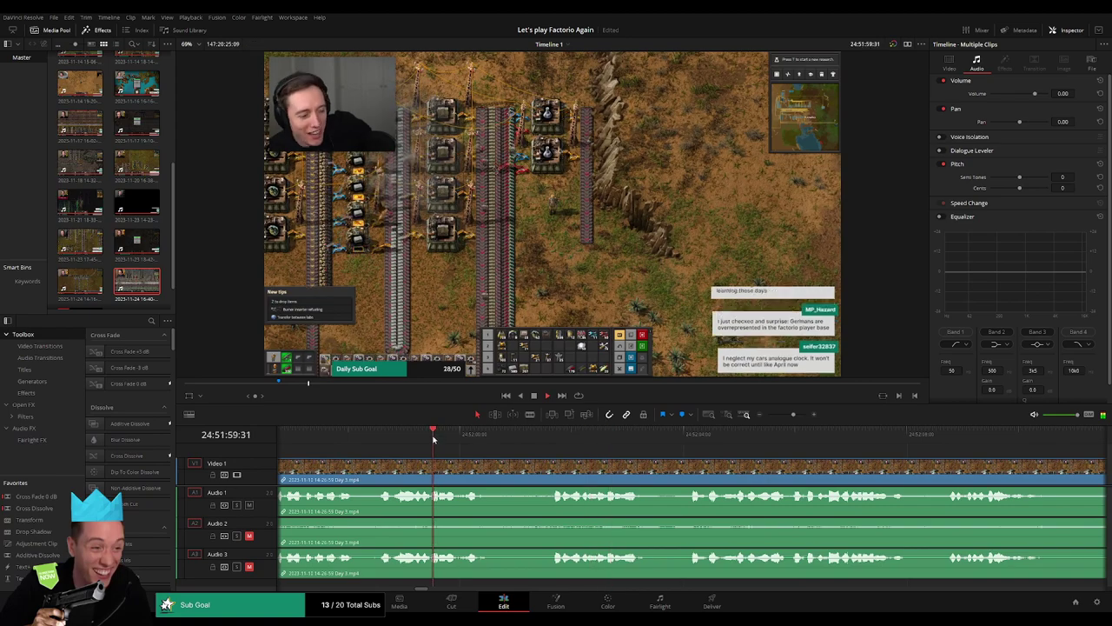
pyautogui.hscroll(-2, 521, 469)
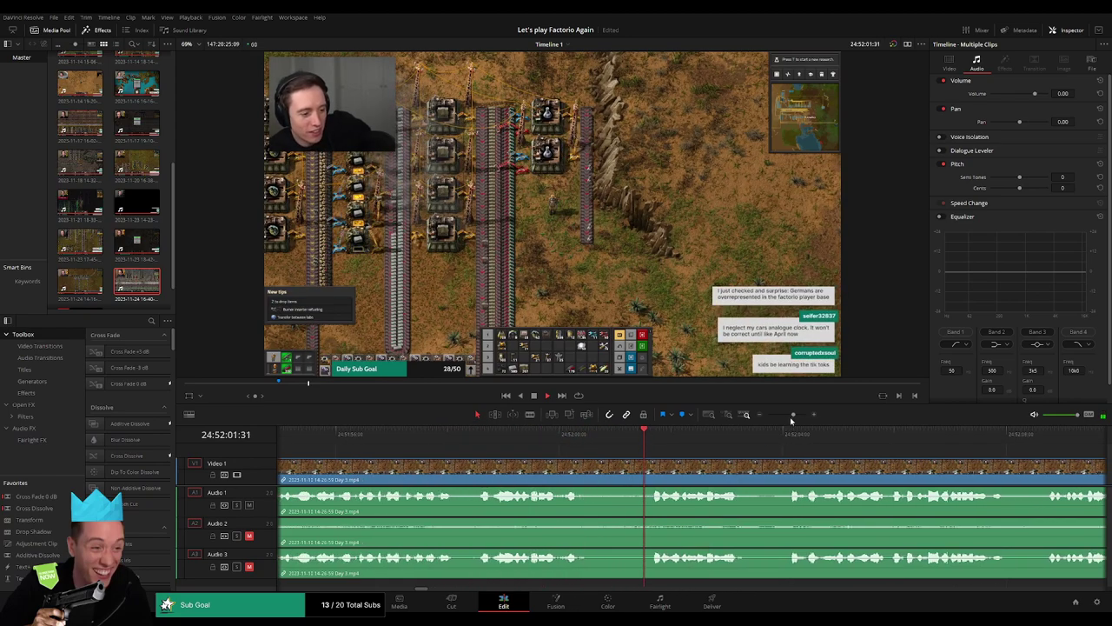
pyautogui.hscroll(3, 730, 465)
pyautogui.click(860, 439)
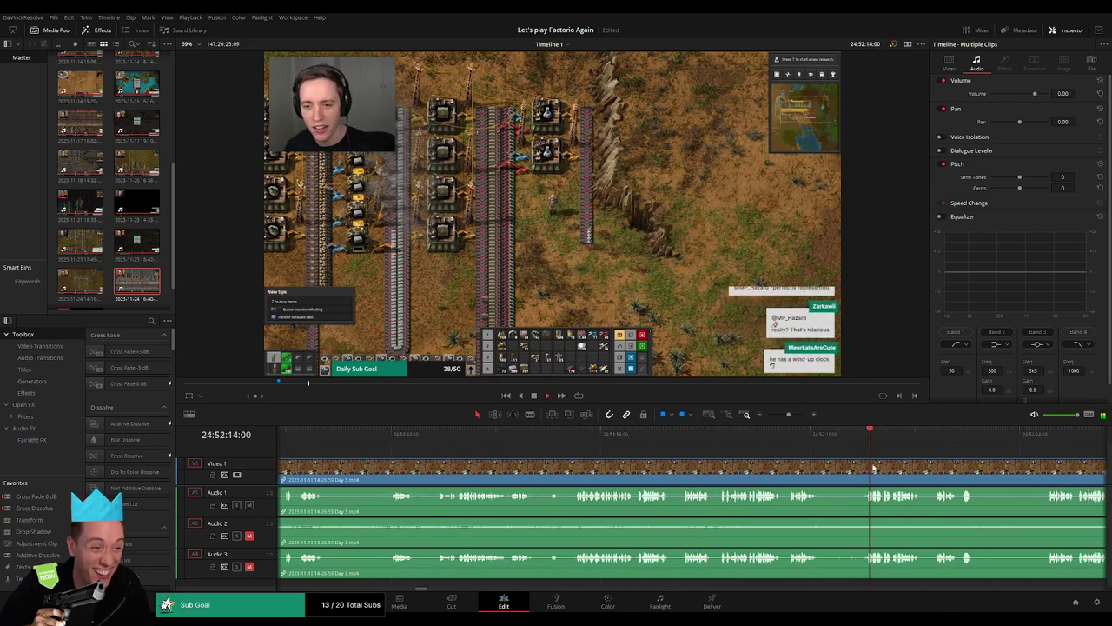
pyautogui.hscroll(4, 860, 460)
pyautogui.click(713, 439)
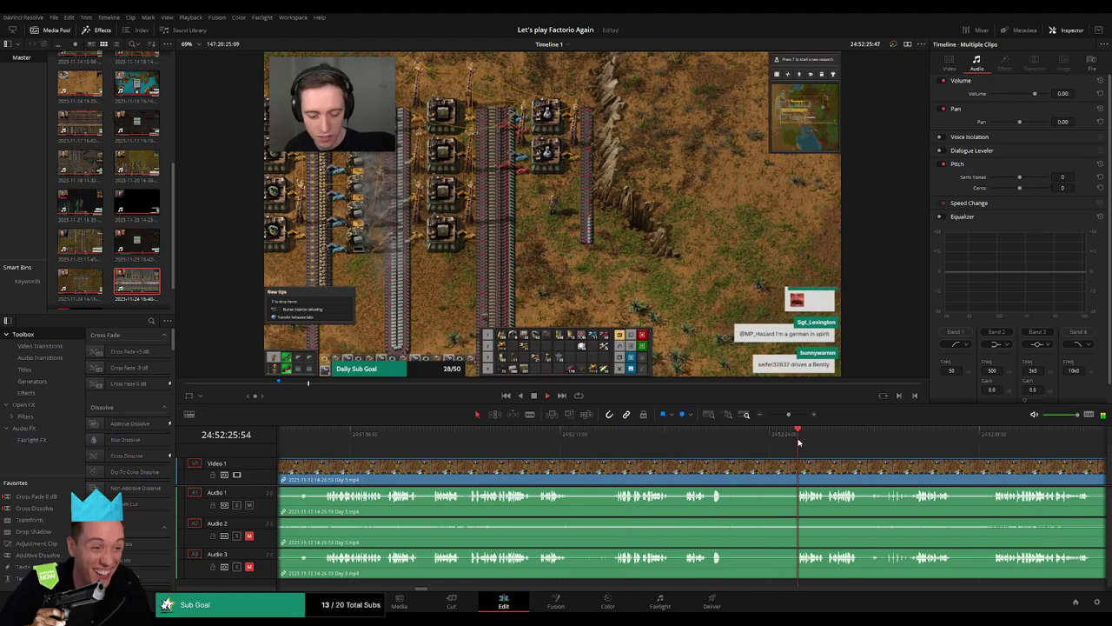
pyautogui.click(466, 438)
pyautogui.click(421, 439)
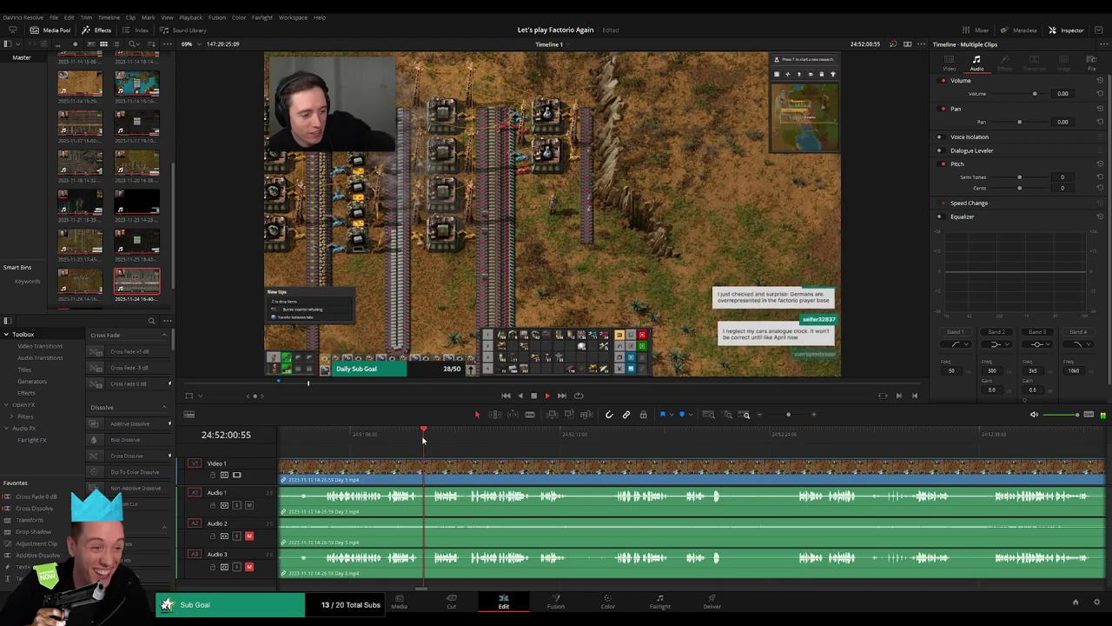
pyautogui.moveTo(786, 414); pyautogui.dragTo(795, 414)
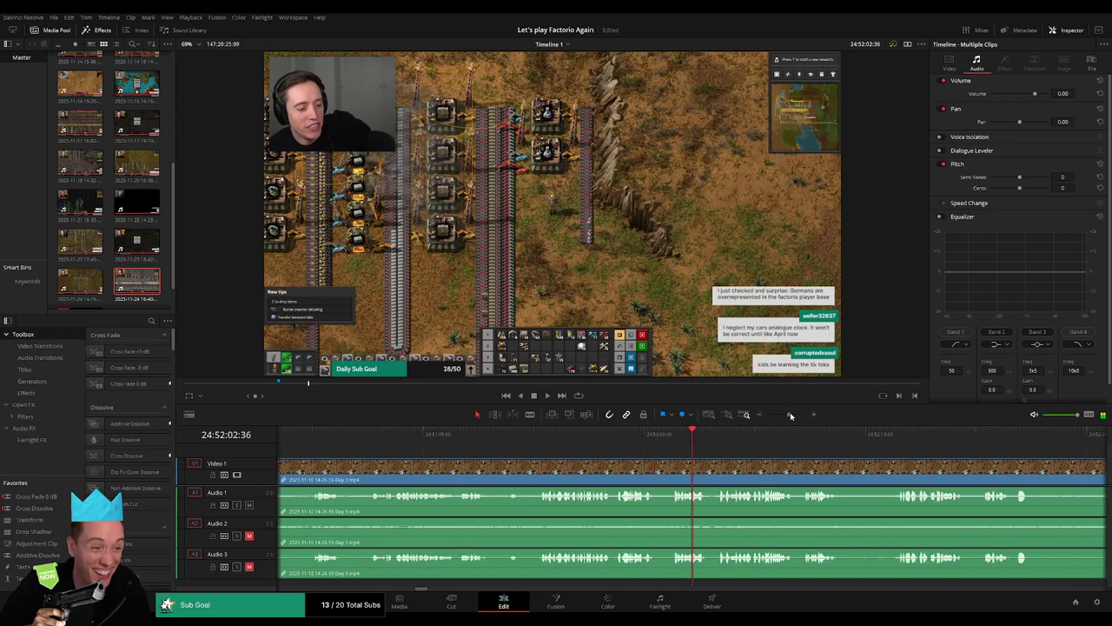
pyautogui.click(604, 435)
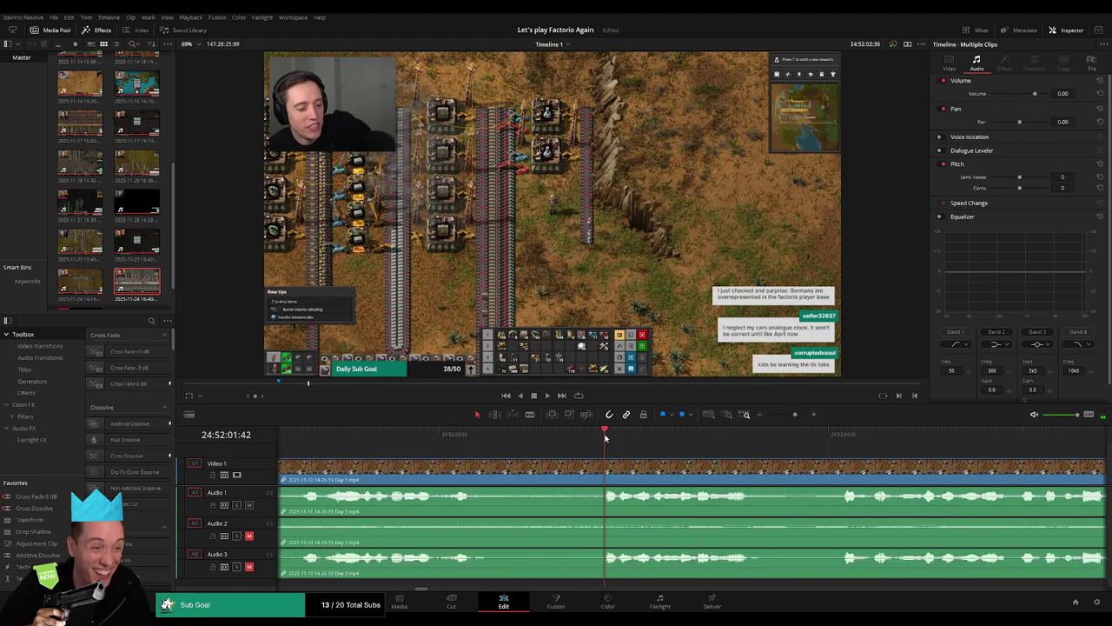
pyautogui.moveTo(605, 439)
pyautogui.mouseDown()
pyautogui.moveTo(536, 460)
pyautogui.moveTo(629, 462)
pyautogui.moveTo(476, 462)
pyautogui.mouseUp()
# Split all tracks at 24:52:01:00 and add one-second fades out and in on Audio 1, 2 and 3
pyautogui.hotkey('ctrl', 'b')
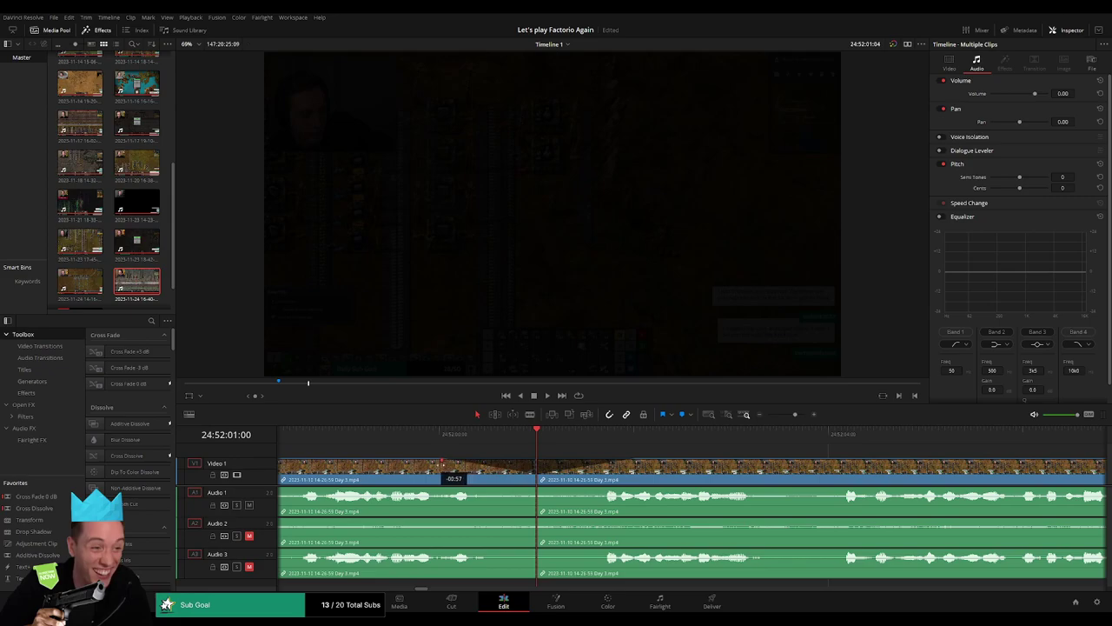
pyautogui.moveTo(533, 489); pyautogui.dragTo(446, 489)
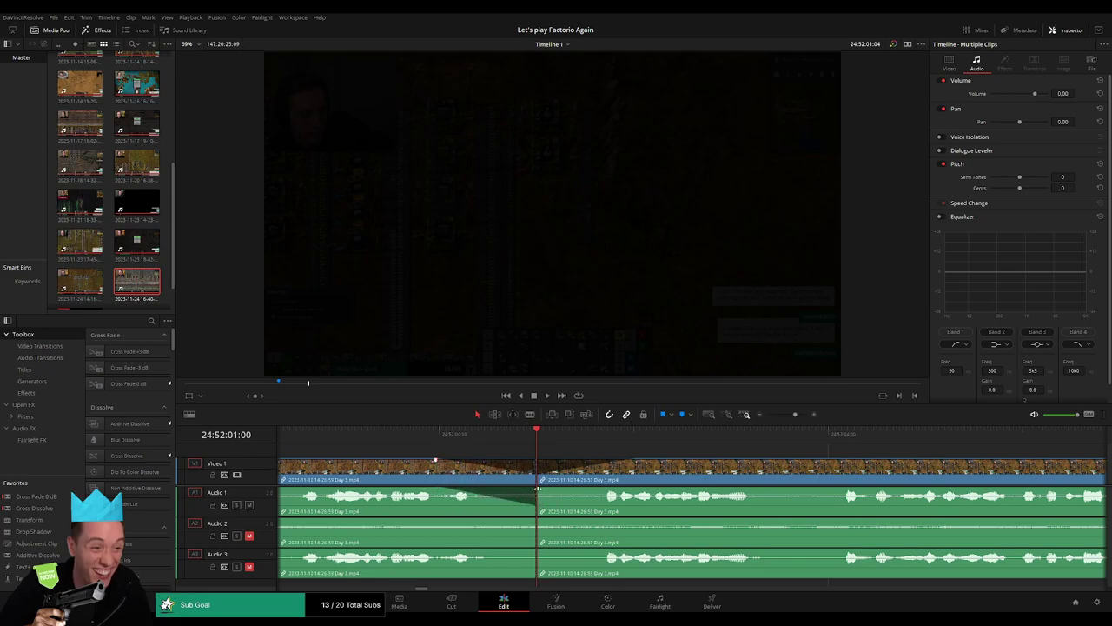
pyautogui.moveTo(538, 488); pyautogui.dragTo(632, 489)
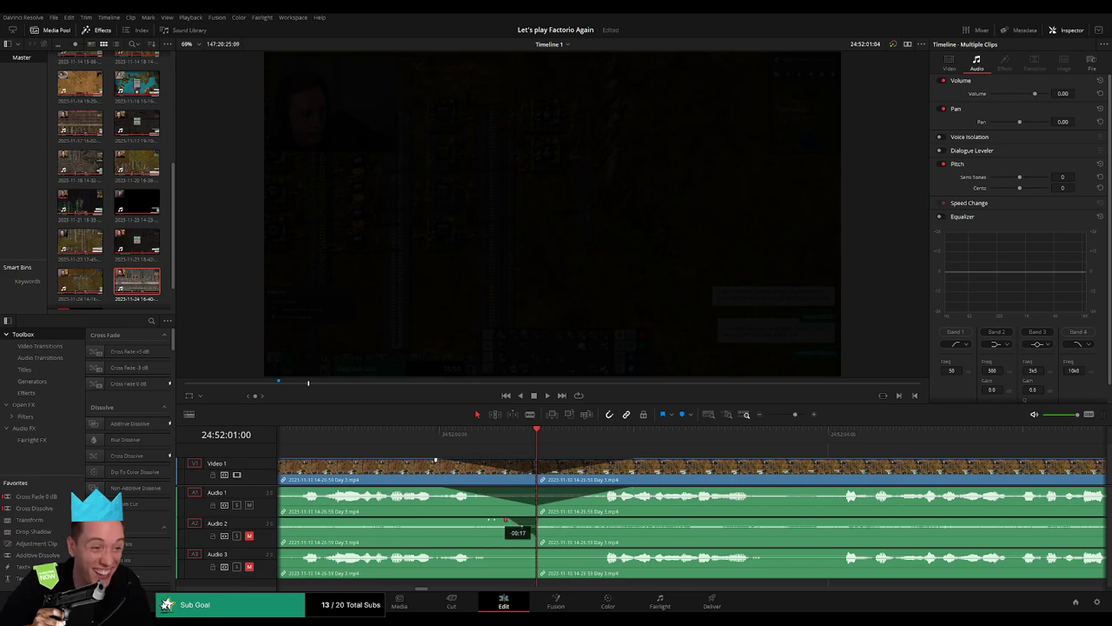
pyautogui.moveTo(506, 520); pyautogui.dragTo(437, 520)
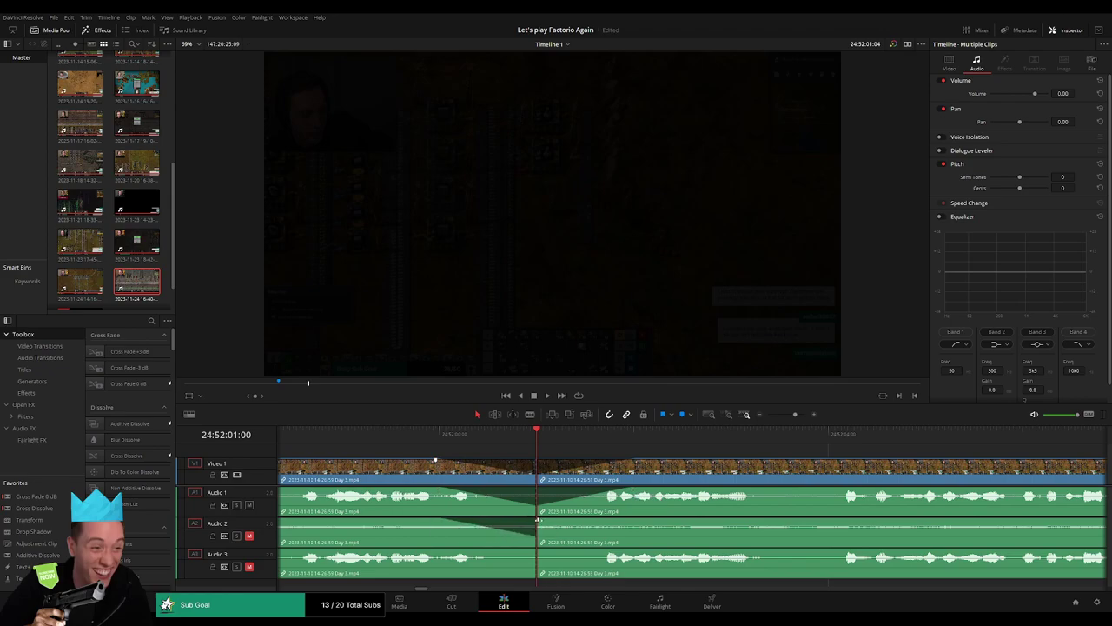
pyautogui.moveTo(538, 519); pyautogui.dragTo(633, 520)
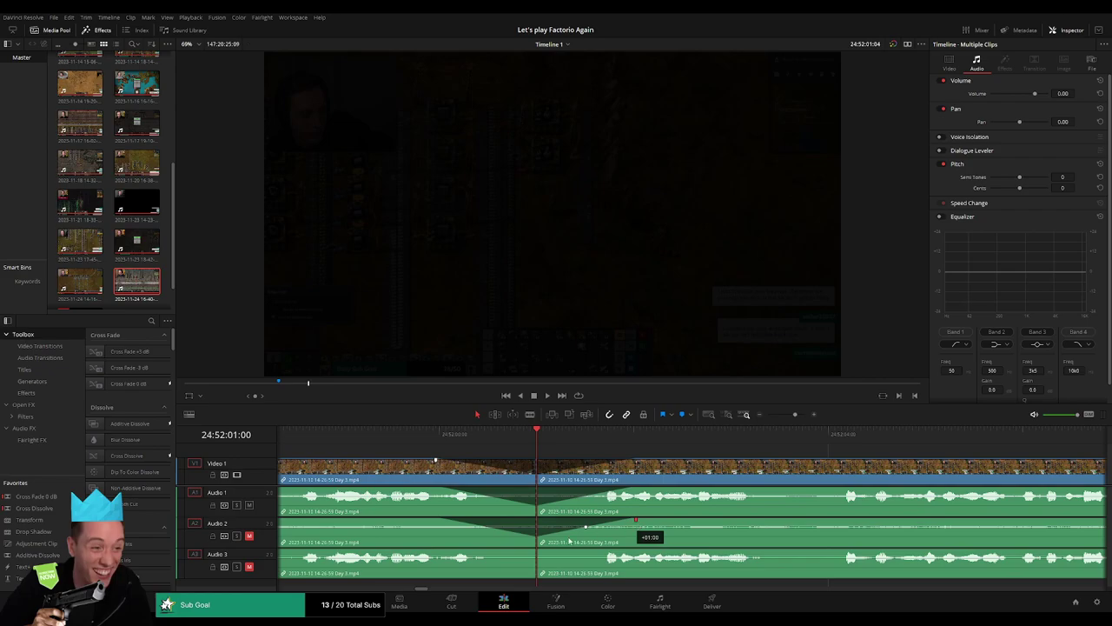
pyautogui.moveTo(532, 551); pyautogui.dragTo(444, 551)
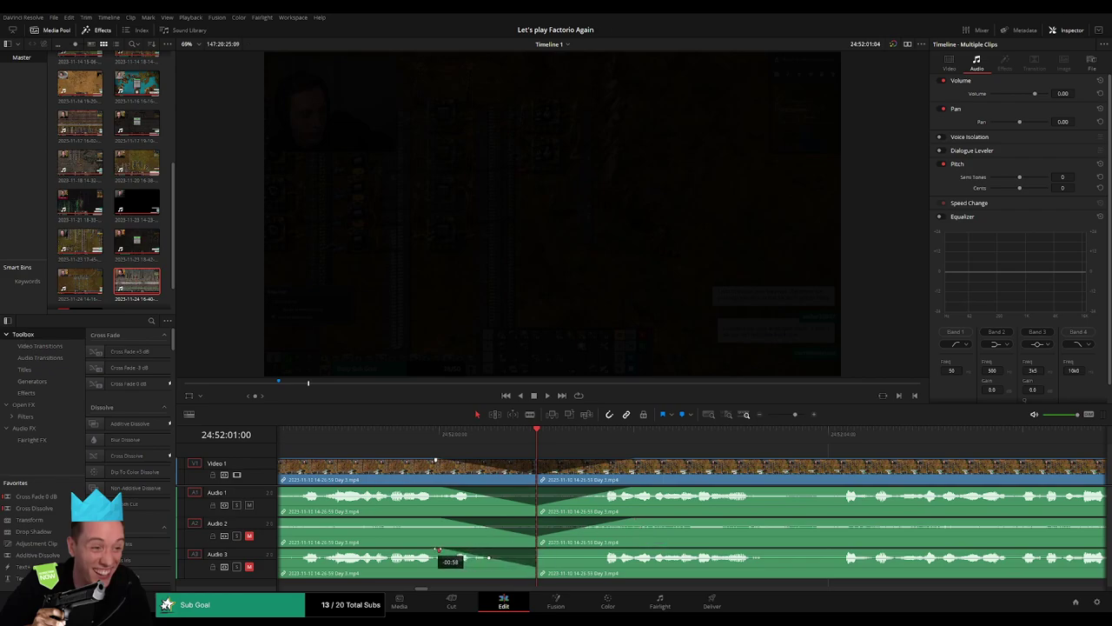
pyautogui.moveTo(537, 551); pyautogui.dragTo(641, 551)
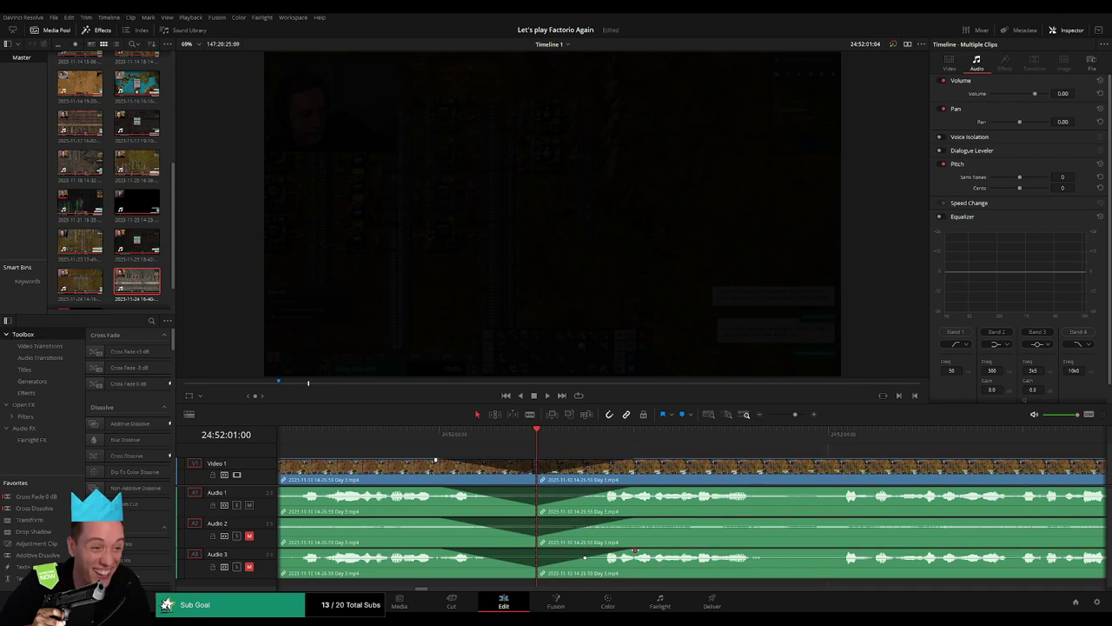
# Move the short leftover clip up beside the later Day 3 footage
pyautogui.scroll(-5, 723, 425)
pyautogui.hscroll(2, 589, 455)
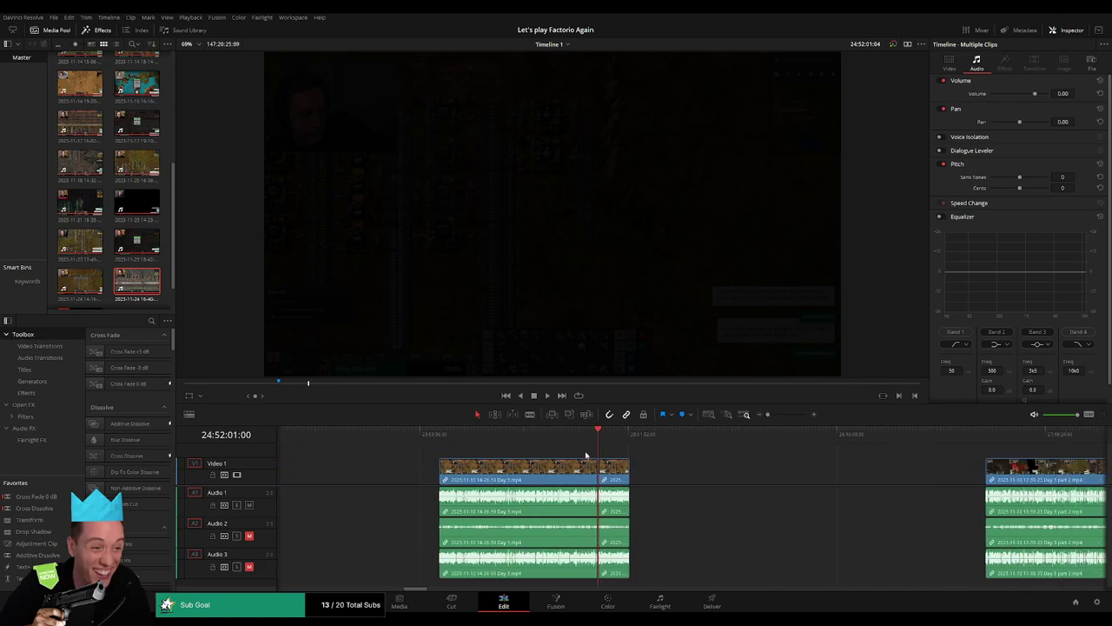
pyautogui.hscroll(3, 497, 451)
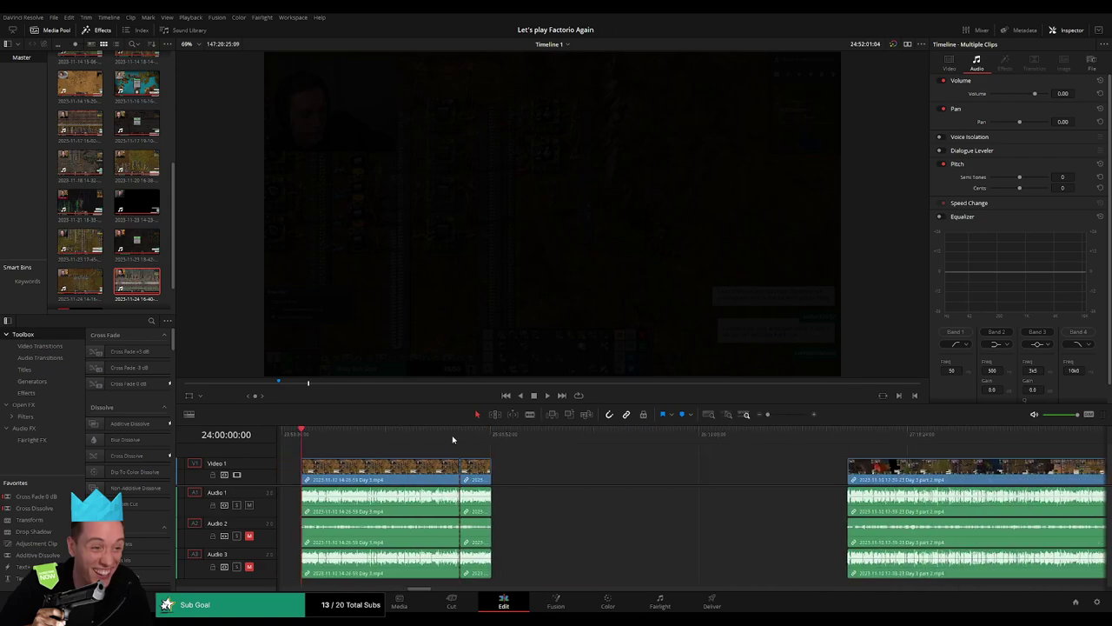
pyautogui.hscroll(3, 571, 469)
pyautogui.moveTo(353, 474); pyautogui.dragTo(707, 474)
pyautogui.click(446, 463)
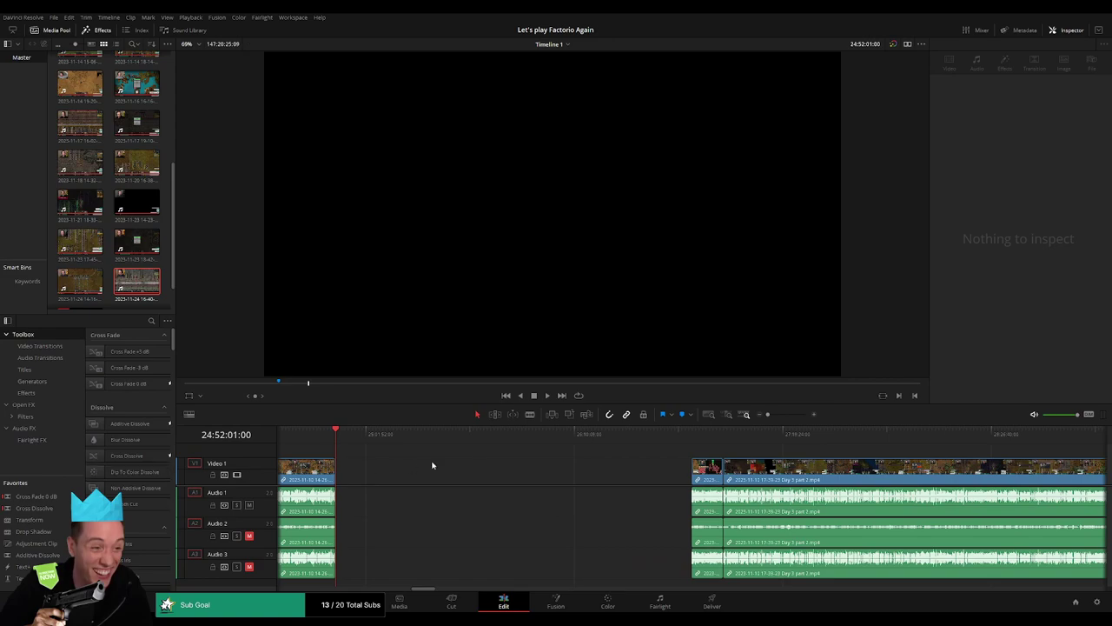
# Marquee-select the right-hand clips, slide them left to start at 26:00:00:00, and play back
pyautogui.moveTo(340, 441); pyautogui.dragTo(542, 461)
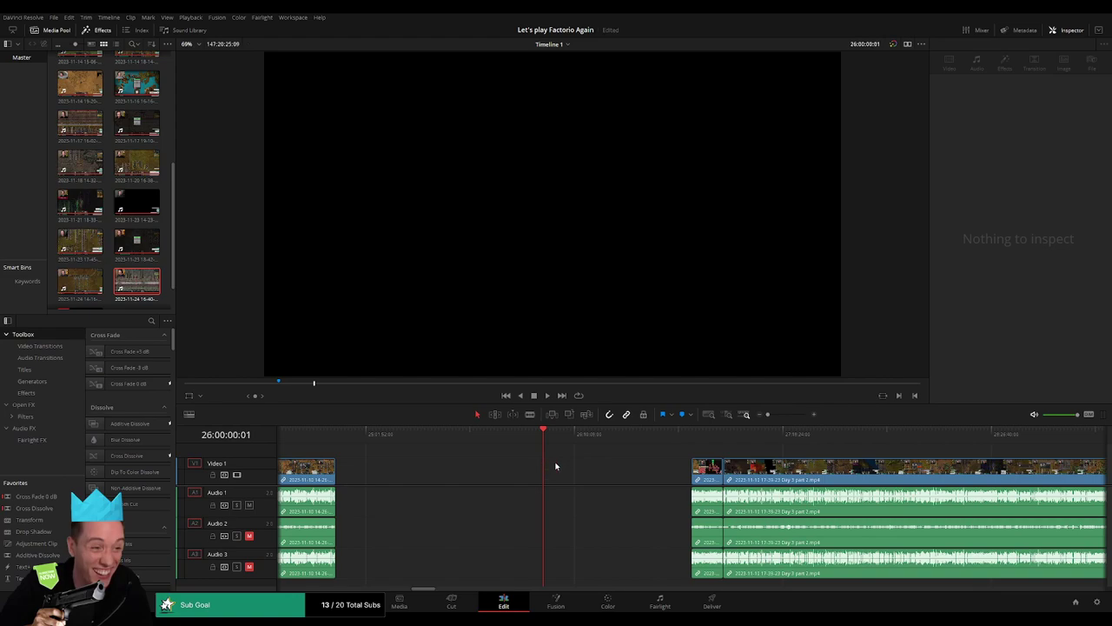
pyautogui.hscroll(4, 445, 459)
pyautogui.moveTo(445, 459); pyautogui.dragTo(1019, 476)
pyautogui.moveTo(680, 474); pyautogui.dragTo(531, 474)
pyautogui.press('space')
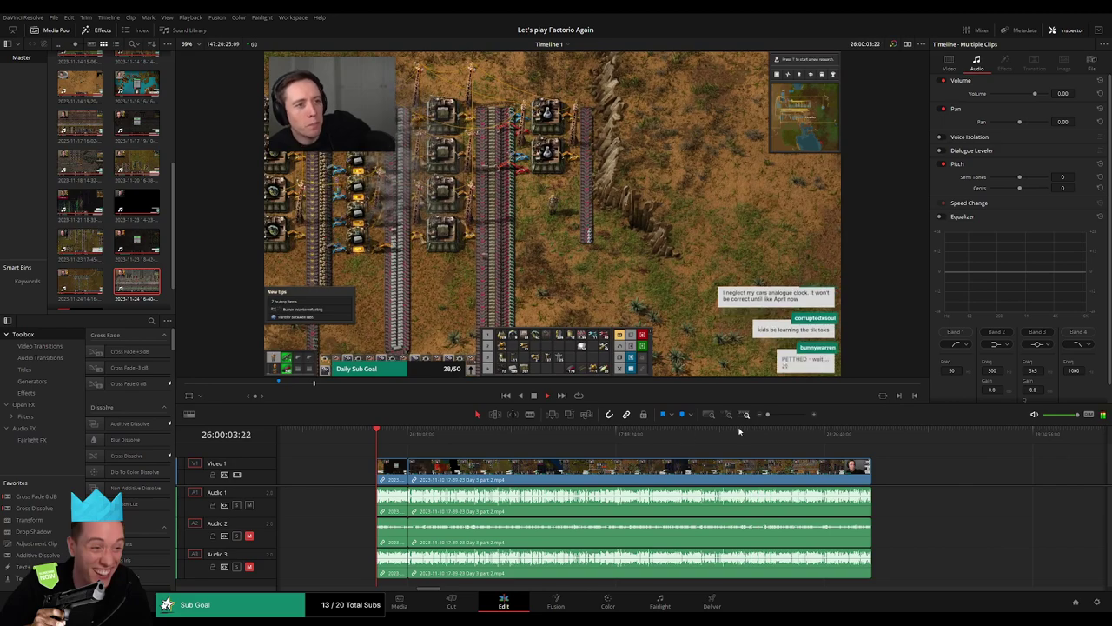
# Ripple-trim the short unwanted stretch near 26:10:23 out of the footage
pyautogui.moveTo(768, 415); pyautogui.dragTo(779, 415)
pyautogui.click(787, 434)
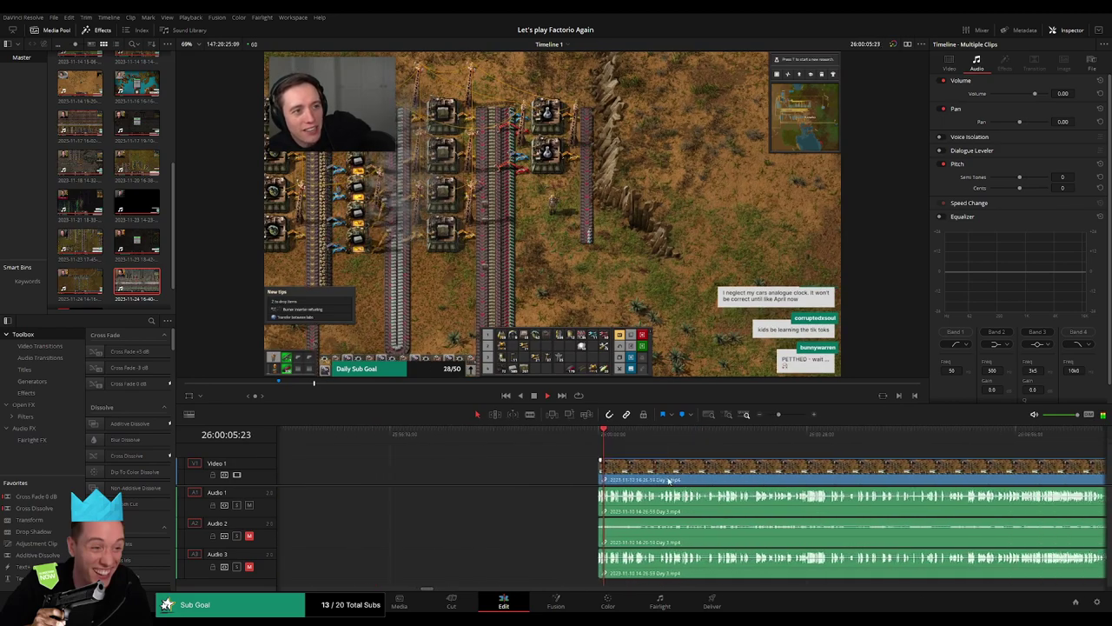
pyautogui.moveTo(490, 446); pyautogui.dragTo(450, 458)
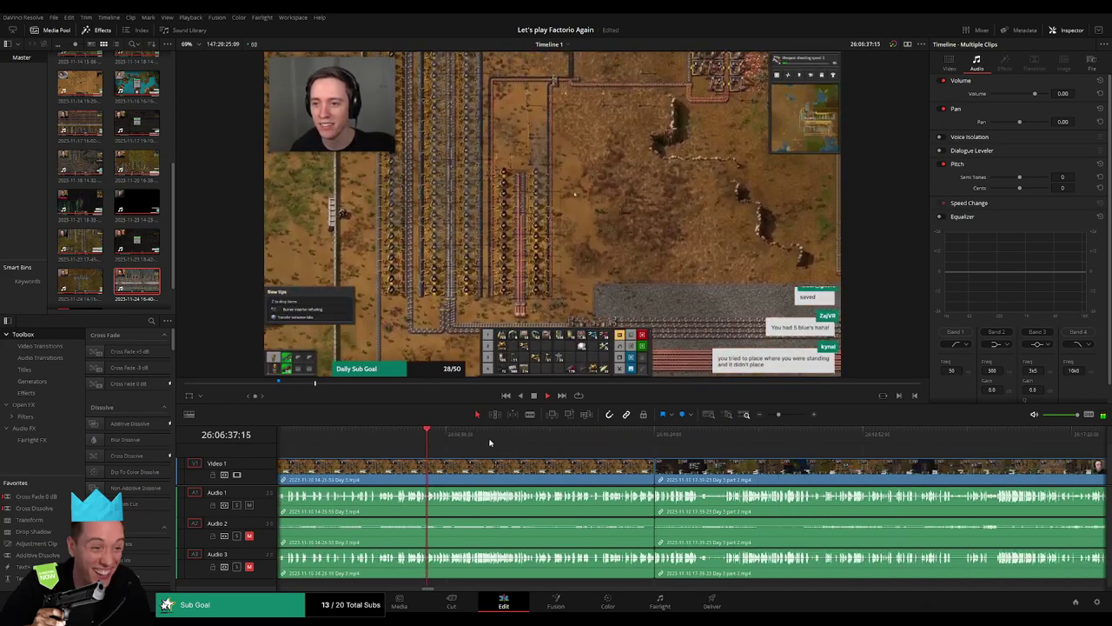
pyautogui.click(786, 435)
pyautogui.moveTo(774, 418); pyautogui.dragTo(789, 417)
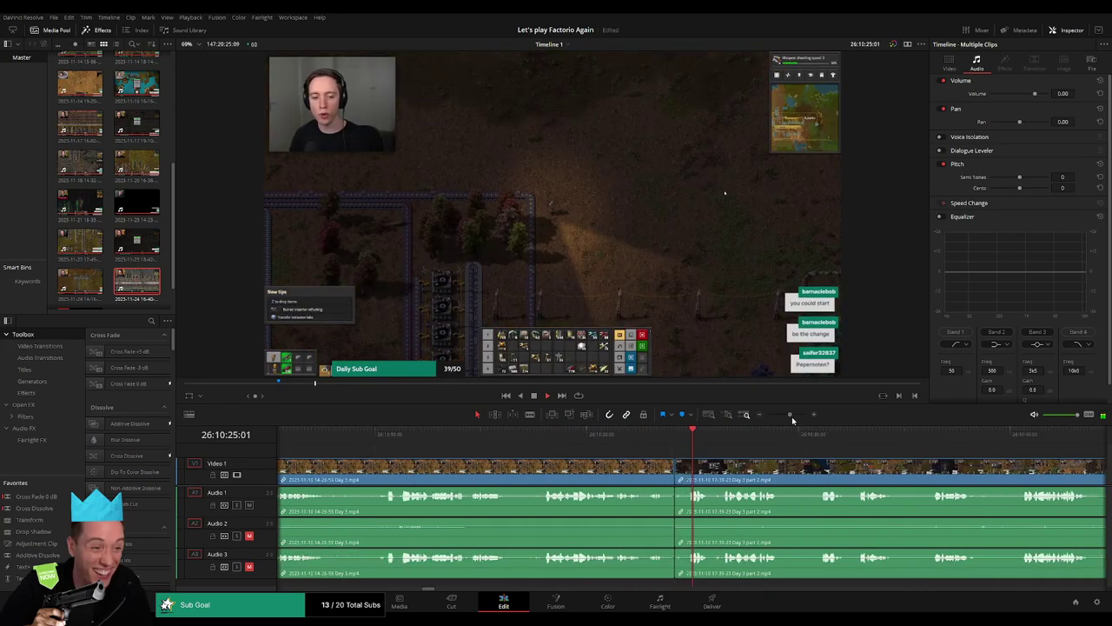
pyautogui.click(581, 436)
pyautogui.press('space')
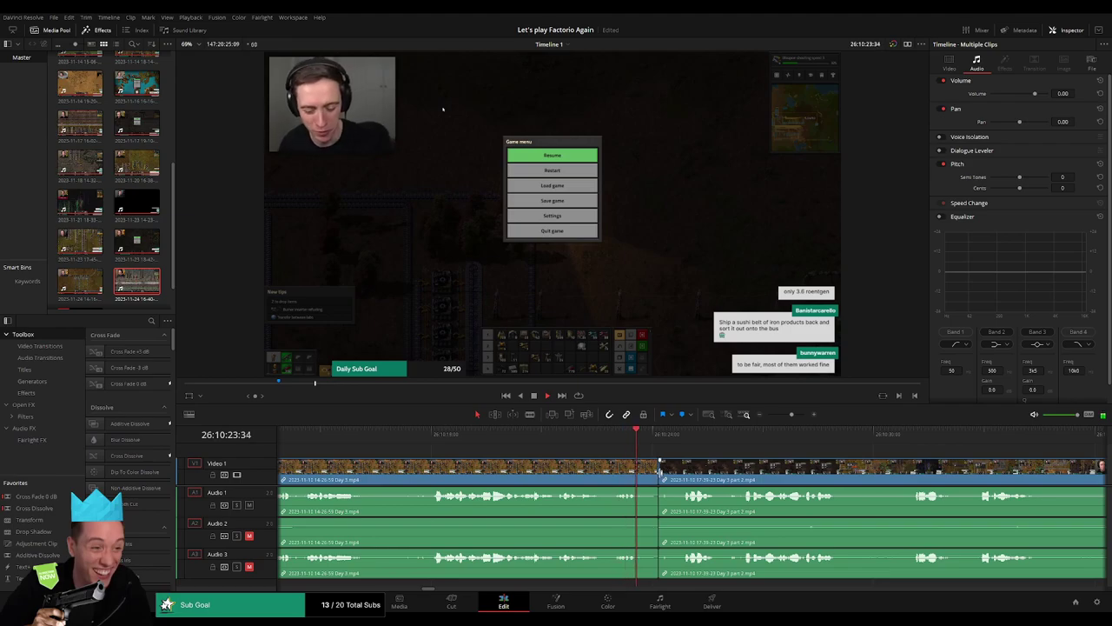
pyautogui.hotkey('ctrl', 'shift', ']')
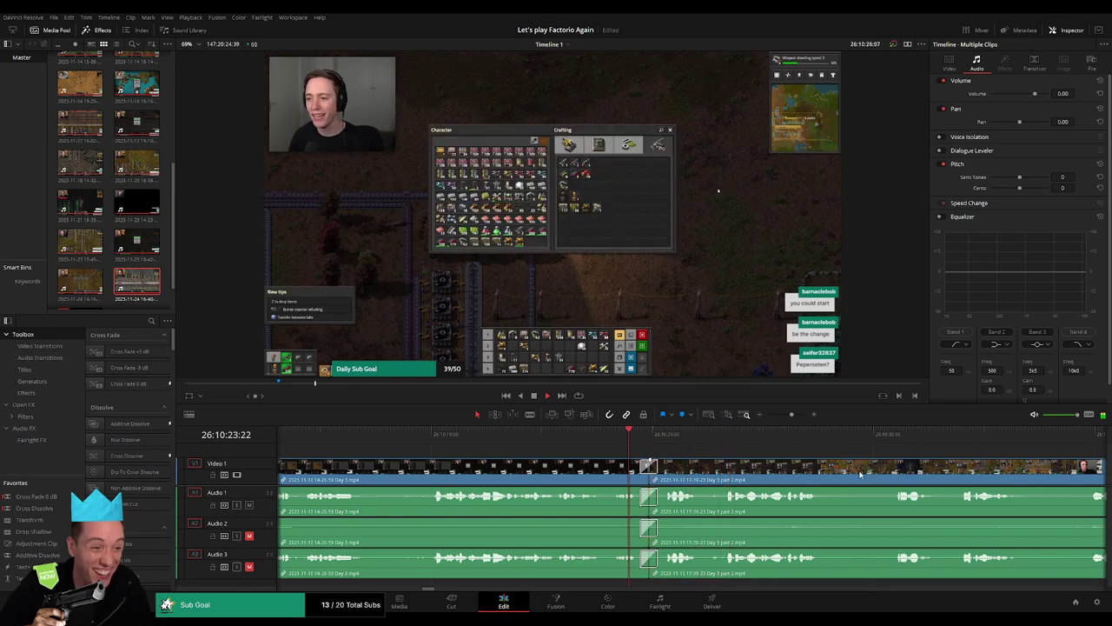
# Split the Day 3 part 2 clip on every track at 26:52:00:00
pyautogui.scroll(-2, 608, 457)
pyautogui.scroll(-2, 580, 457)
pyautogui.scroll(-2, 580, 457)
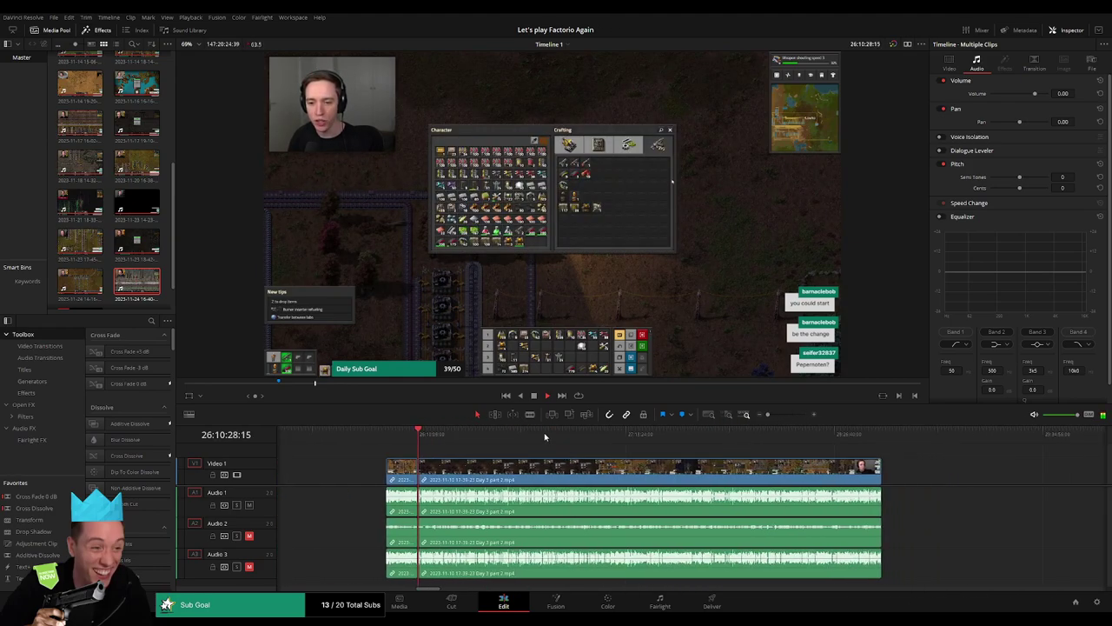
pyautogui.moveTo(423, 443); pyautogui.dragTo(545, 456)
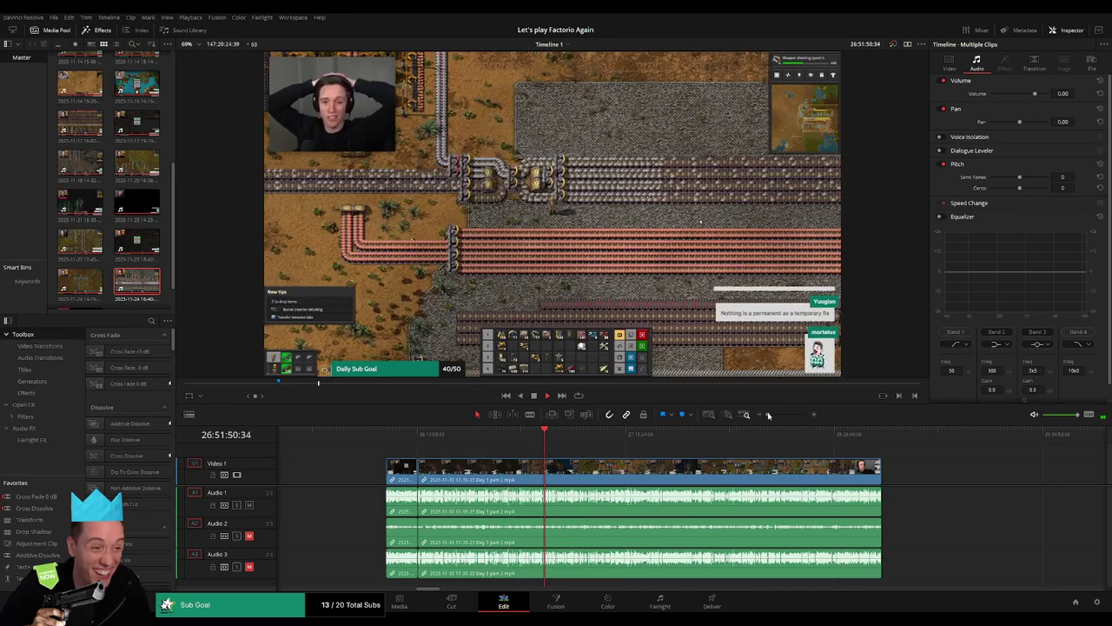
pyautogui.moveTo(769, 415); pyautogui.dragTo(780, 416)
pyautogui.click(721, 432)
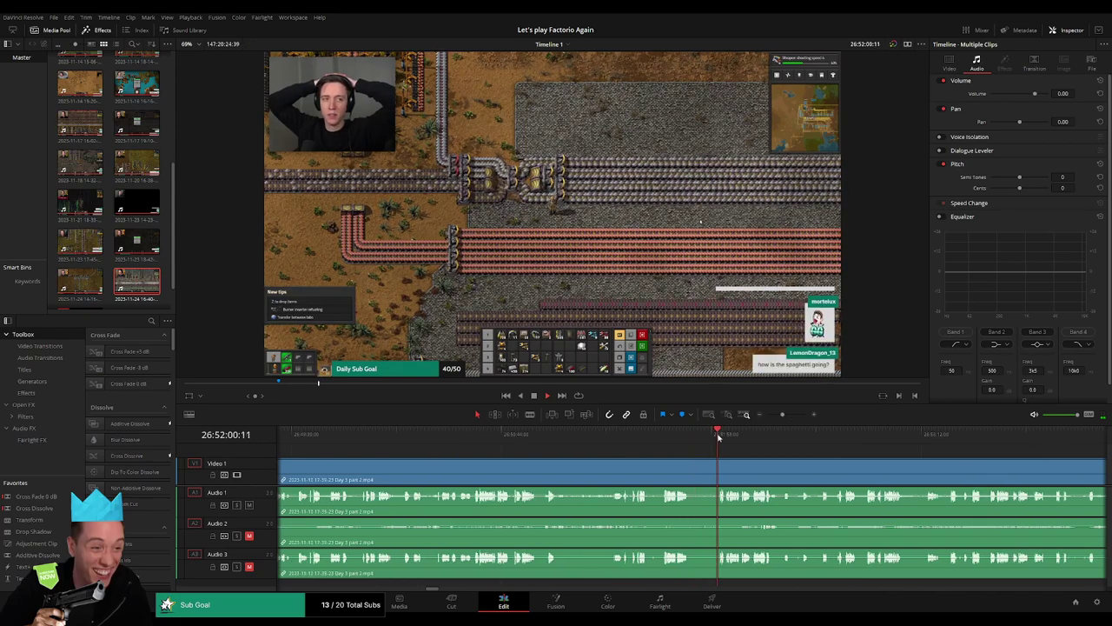
pyautogui.moveTo(783, 415); pyautogui.dragTo(793, 414)
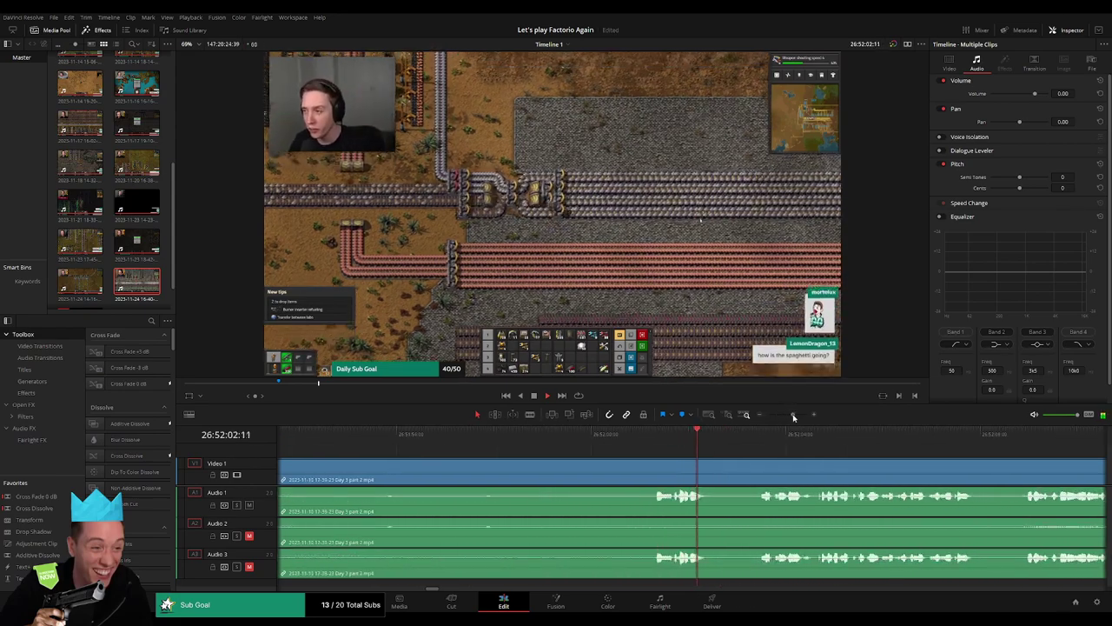
pyautogui.click(654, 438)
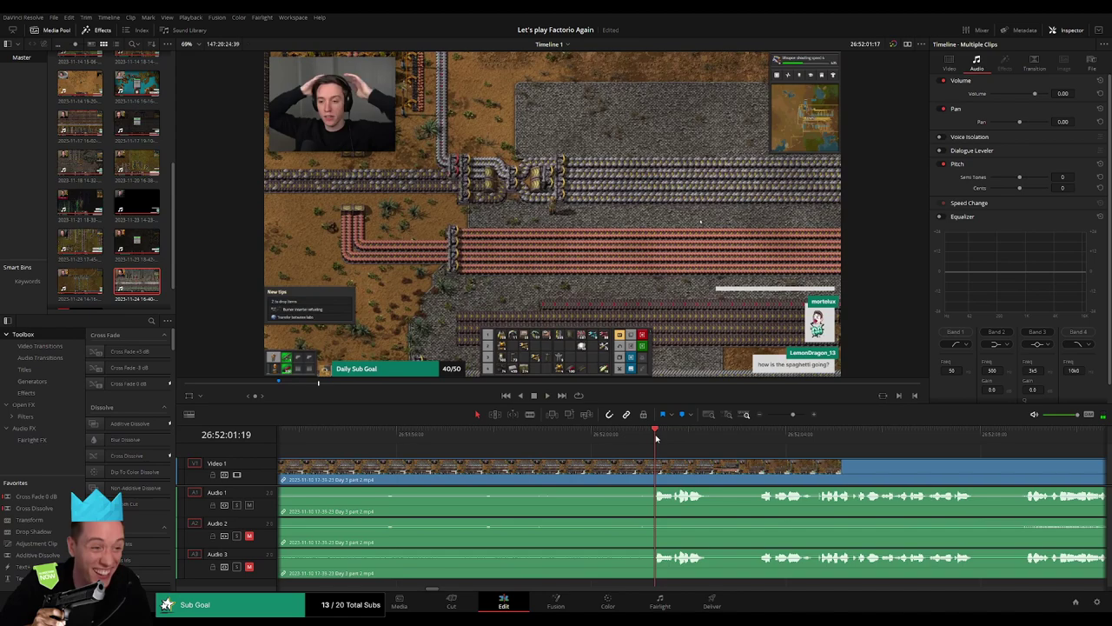
pyautogui.moveTo(654, 439)
pyautogui.mouseDown()
pyautogui.moveTo(618, 446)
pyautogui.moveTo(592, 474)
pyautogui.moveTo(640, 460)
pyautogui.mouseUp()
pyautogui.hotkey('ctrl', 'b')
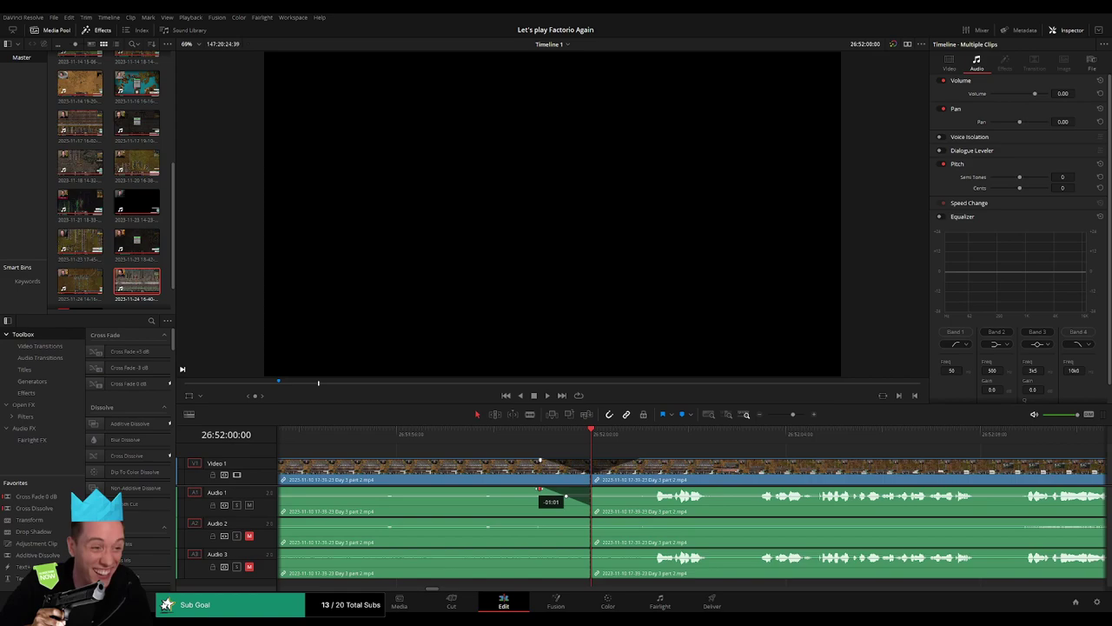
# Drag about one-second fade-out and fade-in ramps on Audio 1, 2 and 3 at the 26:52:00:00 cut
pyautogui.moveTo(591, 489); pyautogui.dragTo(639, 489)
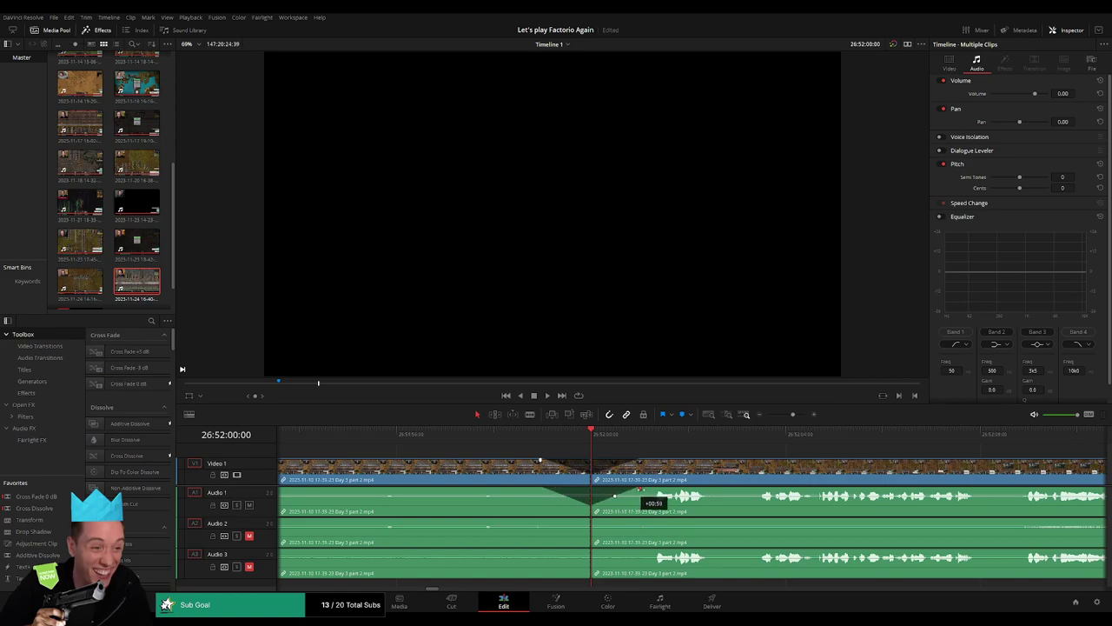
pyautogui.moveTo(591, 519); pyautogui.dragTo(542, 520)
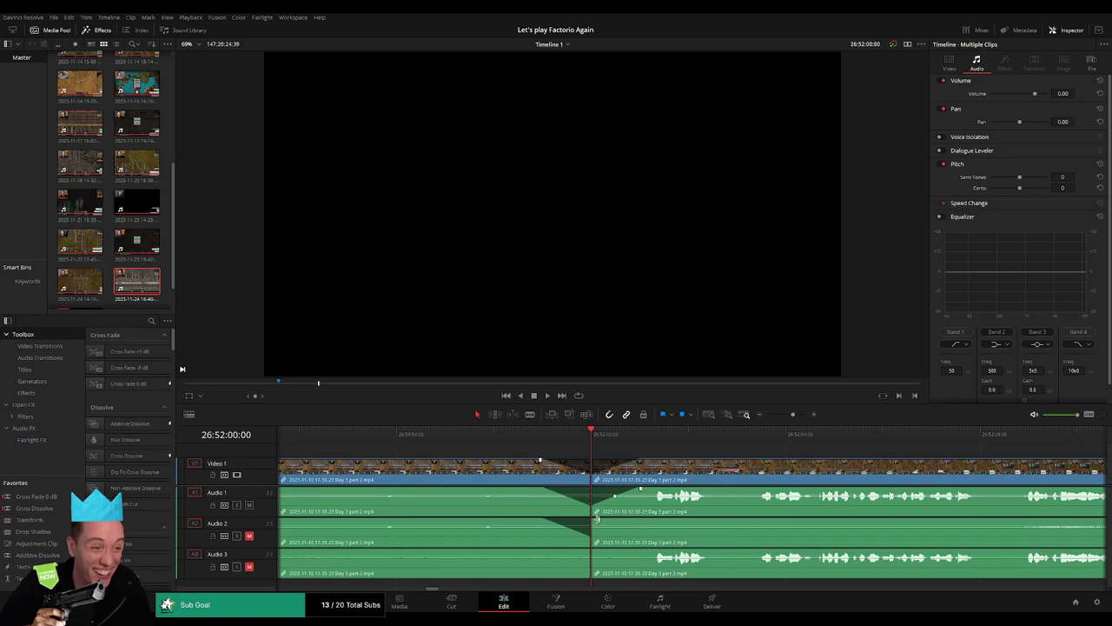
pyautogui.moveTo(608, 520); pyautogui.dragTo(640, 520)
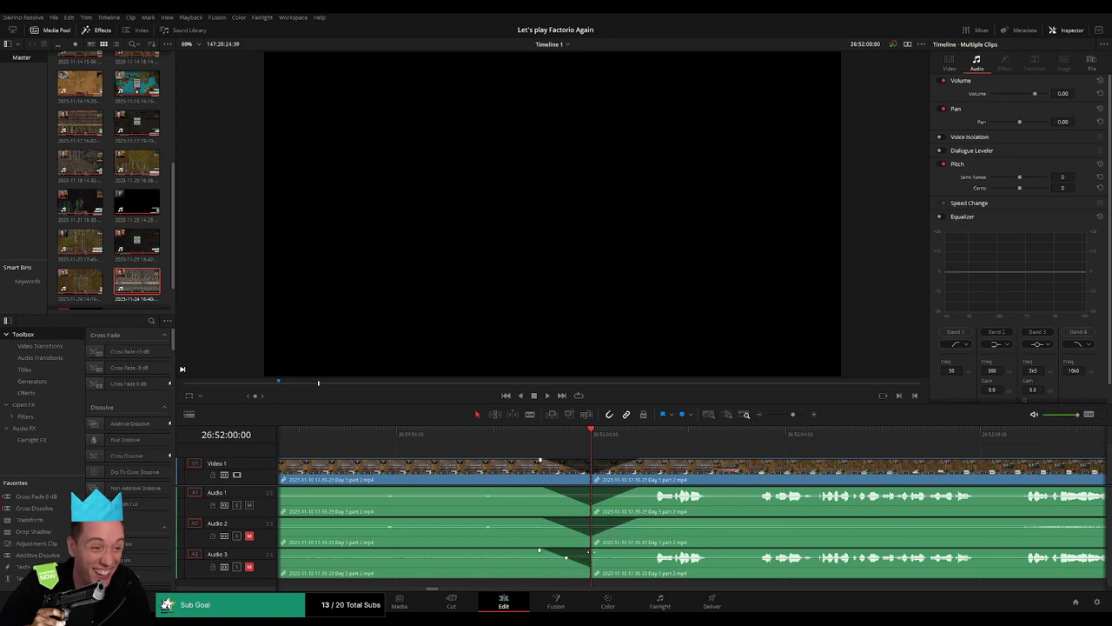
pyautogui.moveTo(612, 551); pyautogui.dragTo(643, 551)
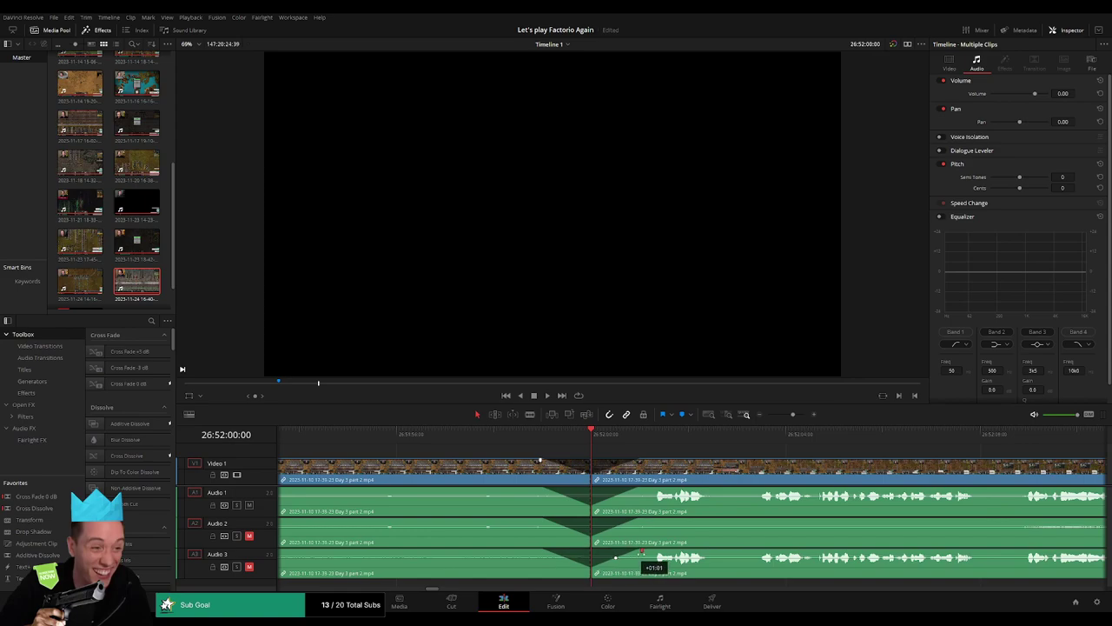
# Drag the Day 3 part 2 clip group left to snap at 28:00:00:00, closing the gap
pyautogui.scroll(-3, 773, 438)
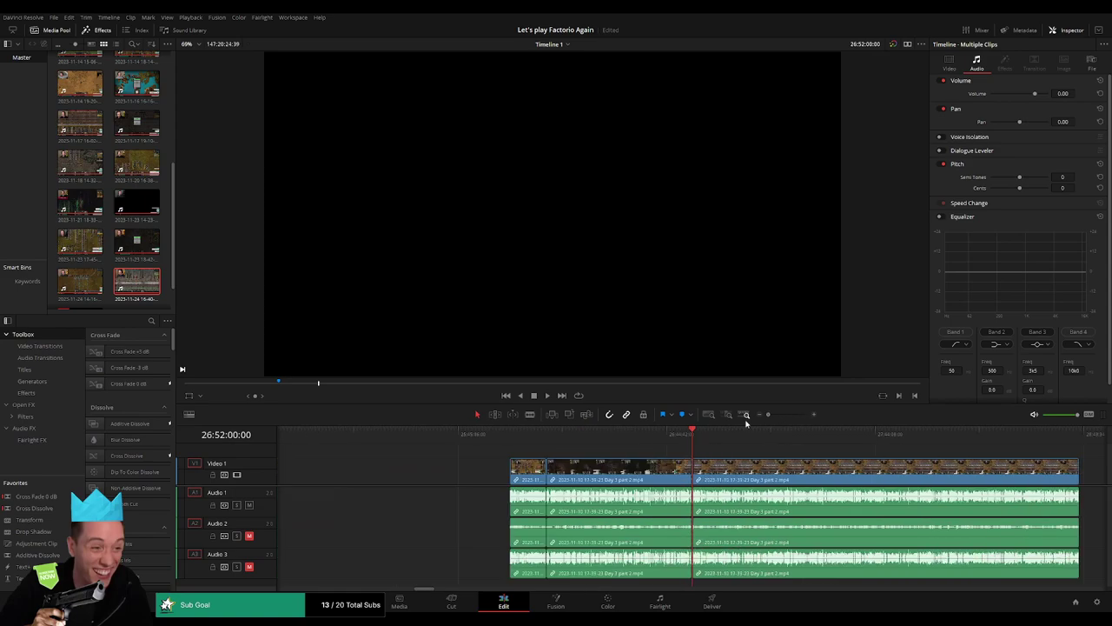
pyautogui.scroll(-3, 610, 464)
pyautogui.click(344, 433)
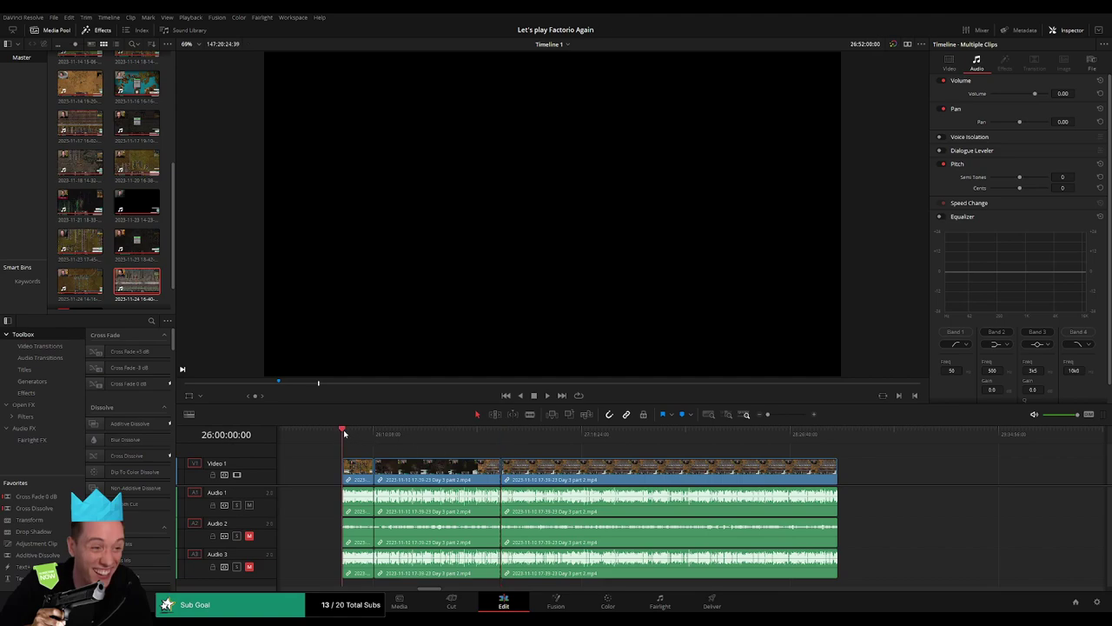
pyautogui.scroll(-2, 397, 452)
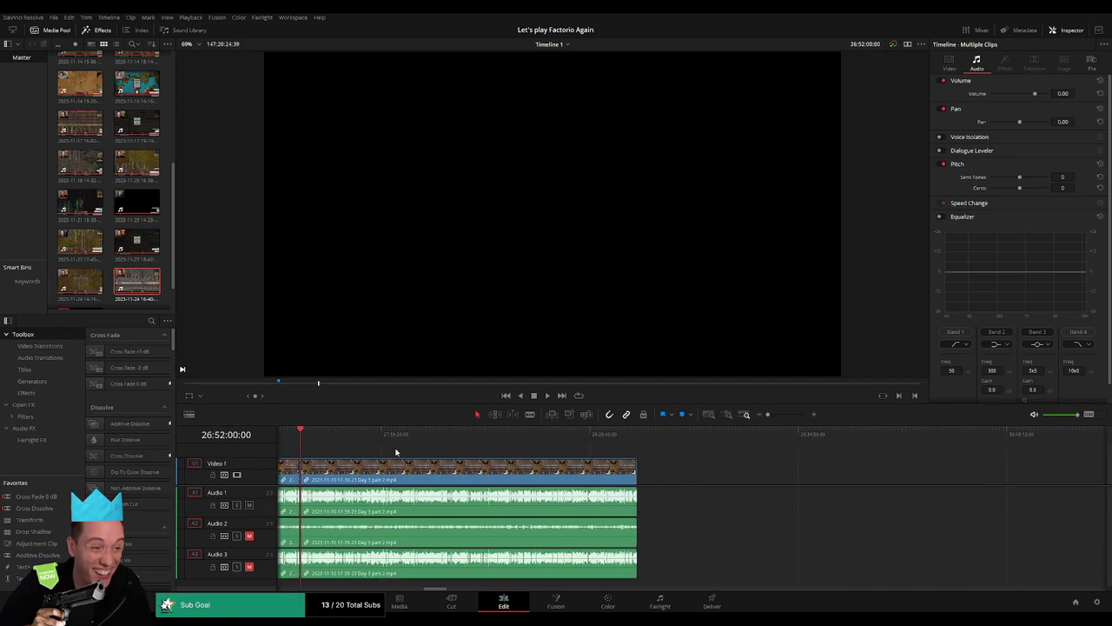
pyautogui.moveTo(452, 470); pyautogui.dragTo(719, 469)
pyautogui.click(392, 458)
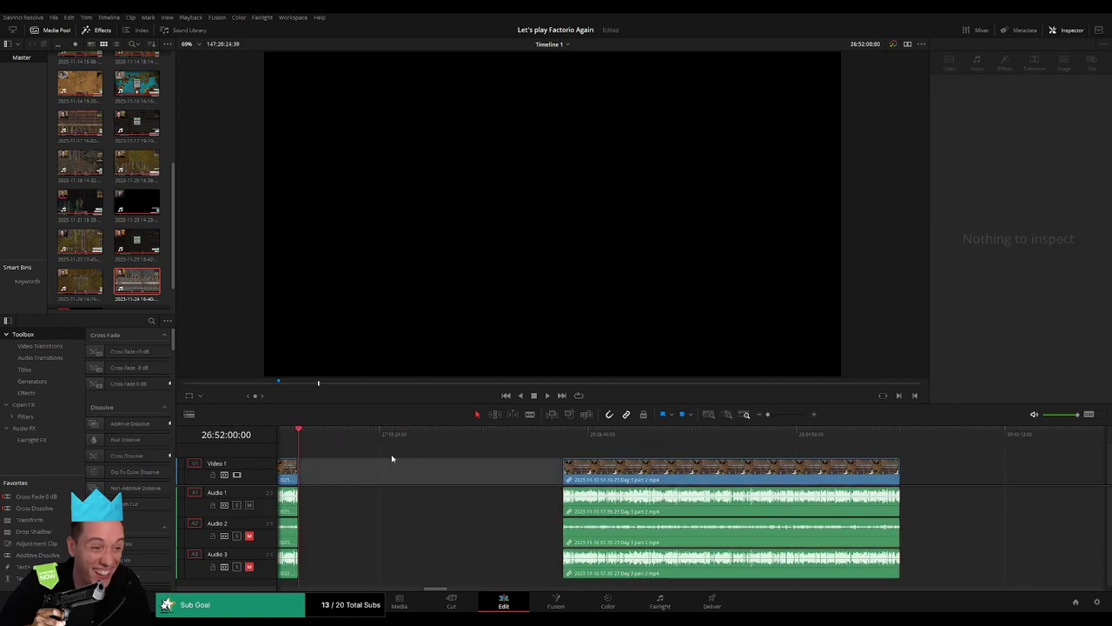
pyautogui.click(321, 434)
pyautogui.moveTo(432, 453); pyautogui.dragTo(504, 459)
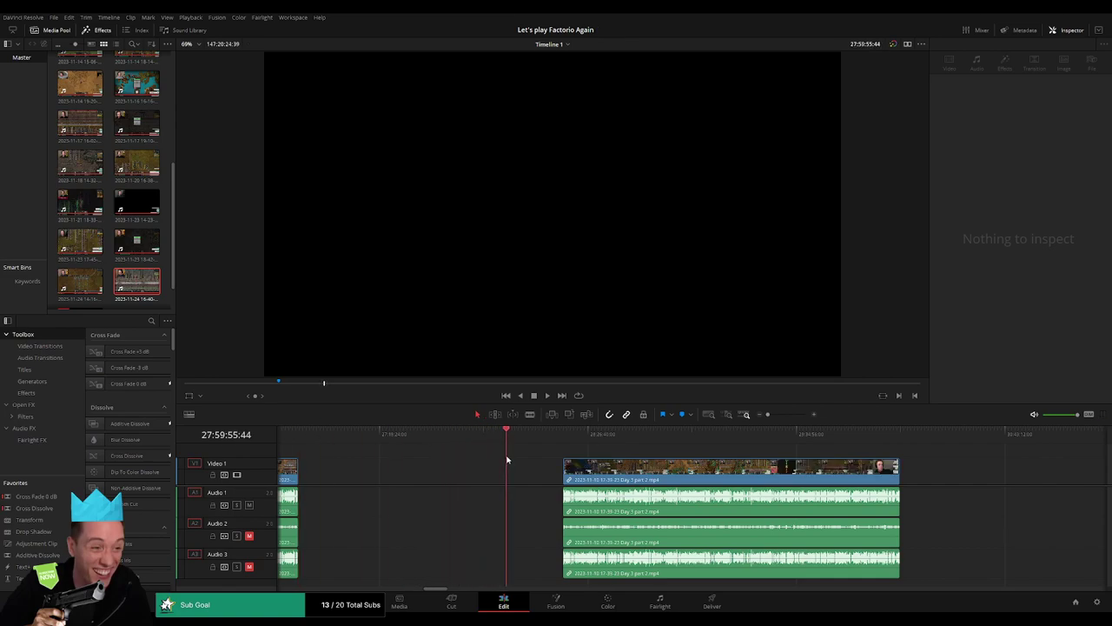
pyautogui.moveTo(767, 415); pyautogui.dragTo(780, 416)
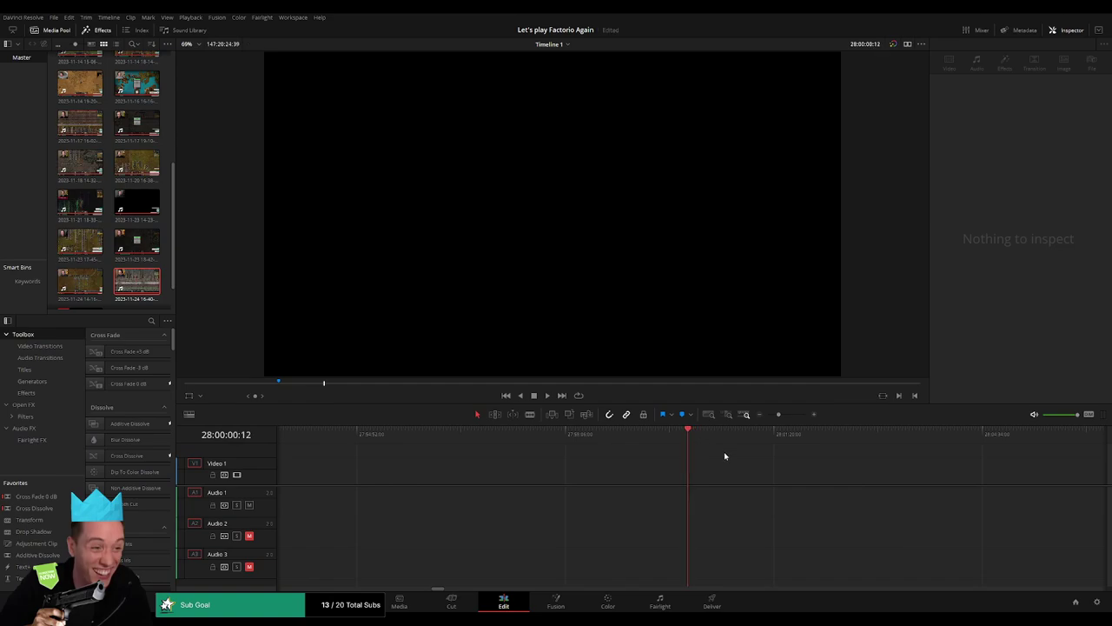
pyautogui.moveTo(778, 415); pyautogui.dragTo(767, 415)
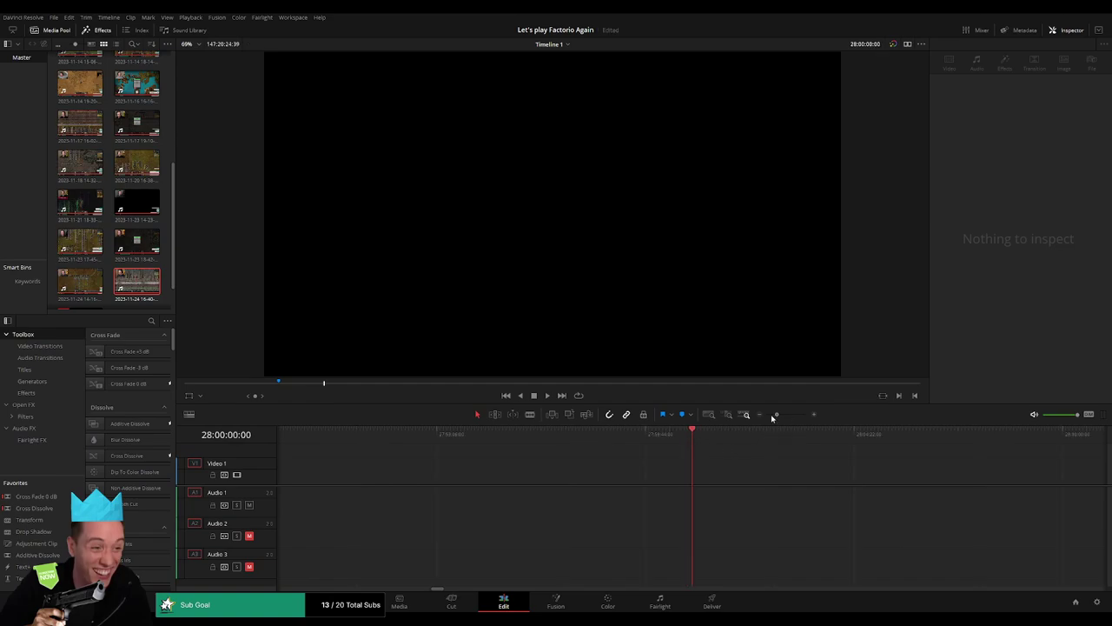
pyautogui.moveTo(655, 467)
pyautogui.mouseDown()
pyautogui.moveTo(601, 452)
pyautogui.moveTo(399, 447)
pyautogui.moveTo(514, 447)
pyautogui.mouseUp()
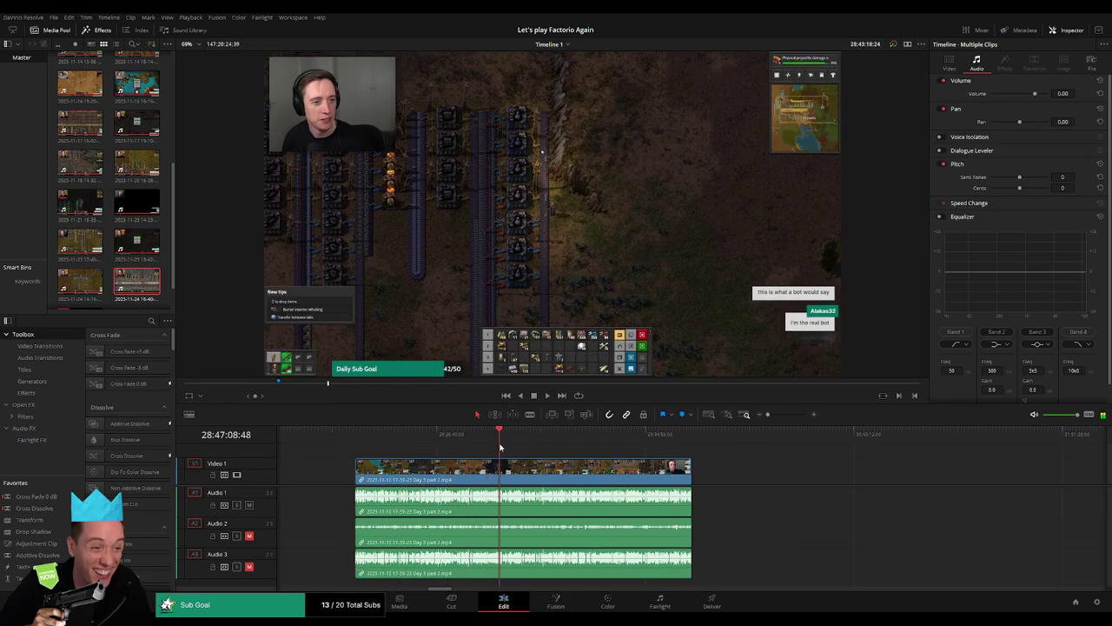
# Play and scrub through the Day 3 part 2 footage to review it
pyautogui.press('space')
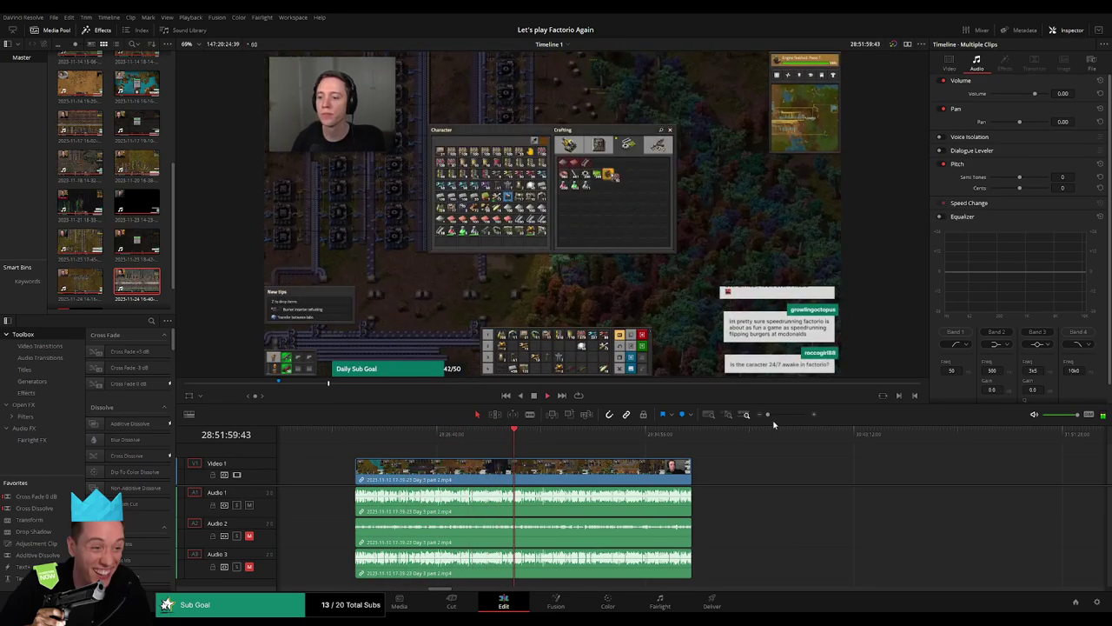
pyautogui.moveTo(772, 417); pyautogui.dragTo(789, 419)
pyautogui.moveTo(658, 435); pyautogui.dragTo(523, 439)
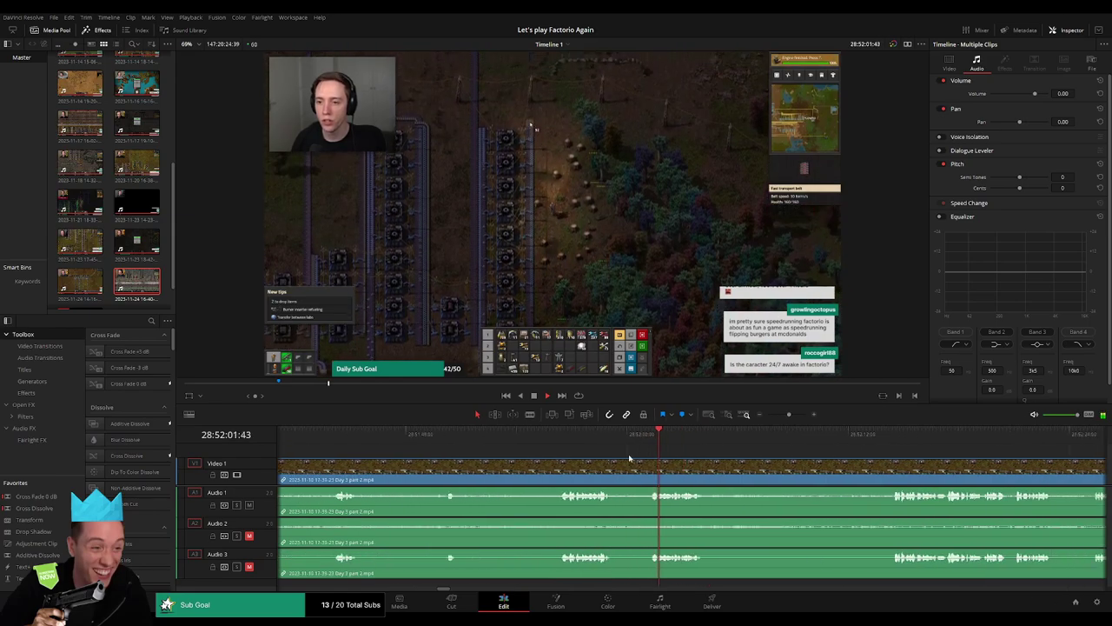
pyautogui.press('space')
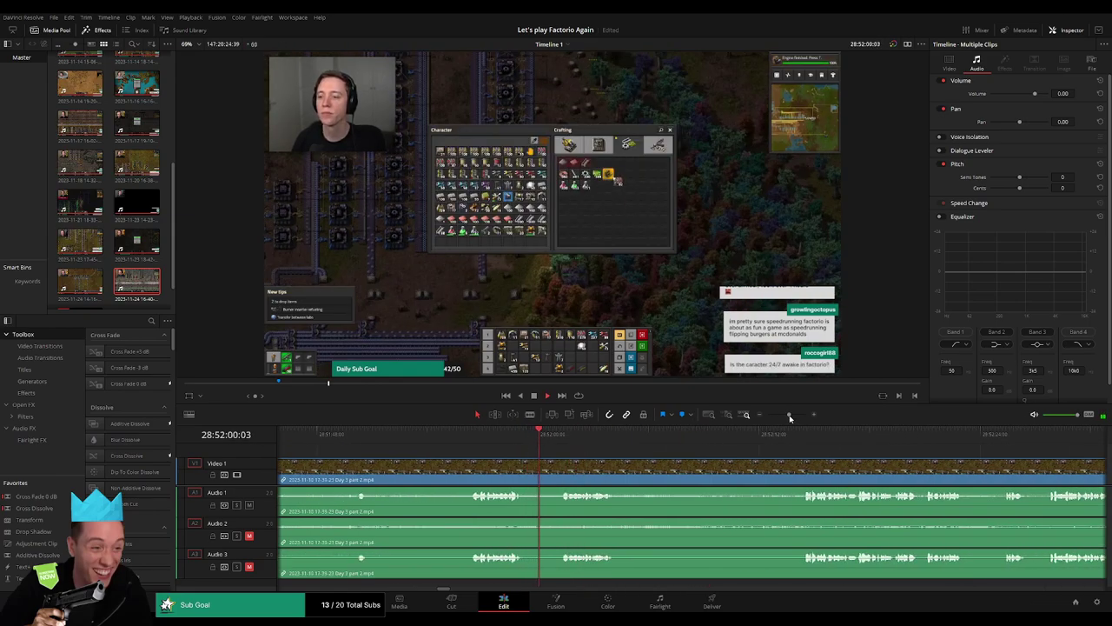
pyautogui.scroll(2, 765, 447)
pyautogui.press('space')
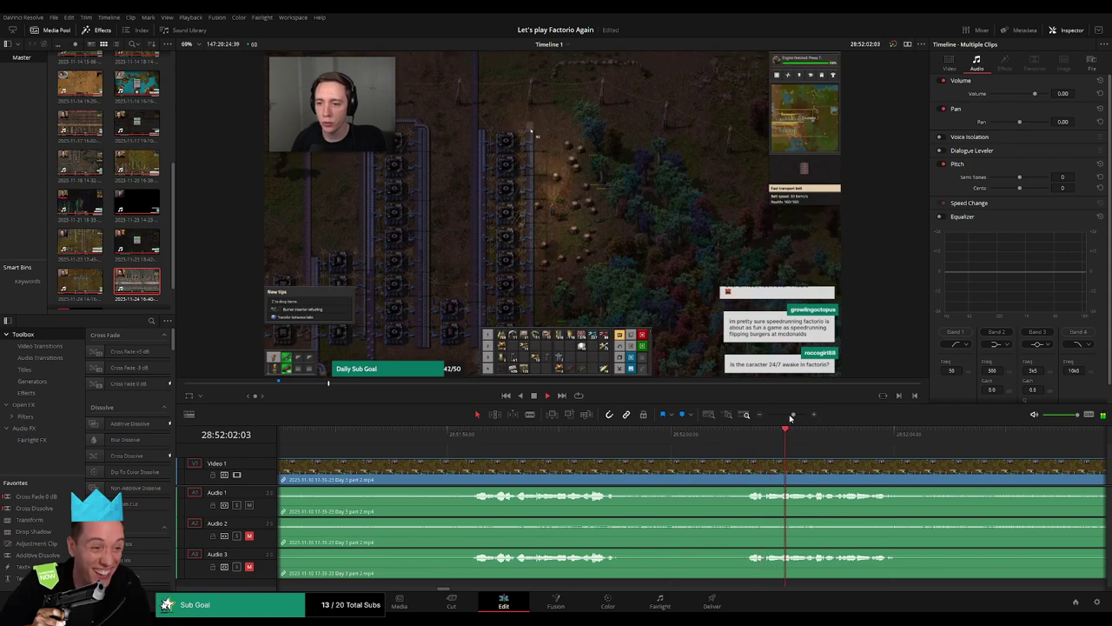
pyautogui.moveTo(794, 415); pyautogui.dragTo(787, 415)
# Find 28:52:13:00 and split all tracks there with Ctrl+B
pyautogui.click(633, 437)
pyautogui.press('space')
pyautogui.click(824, 435)
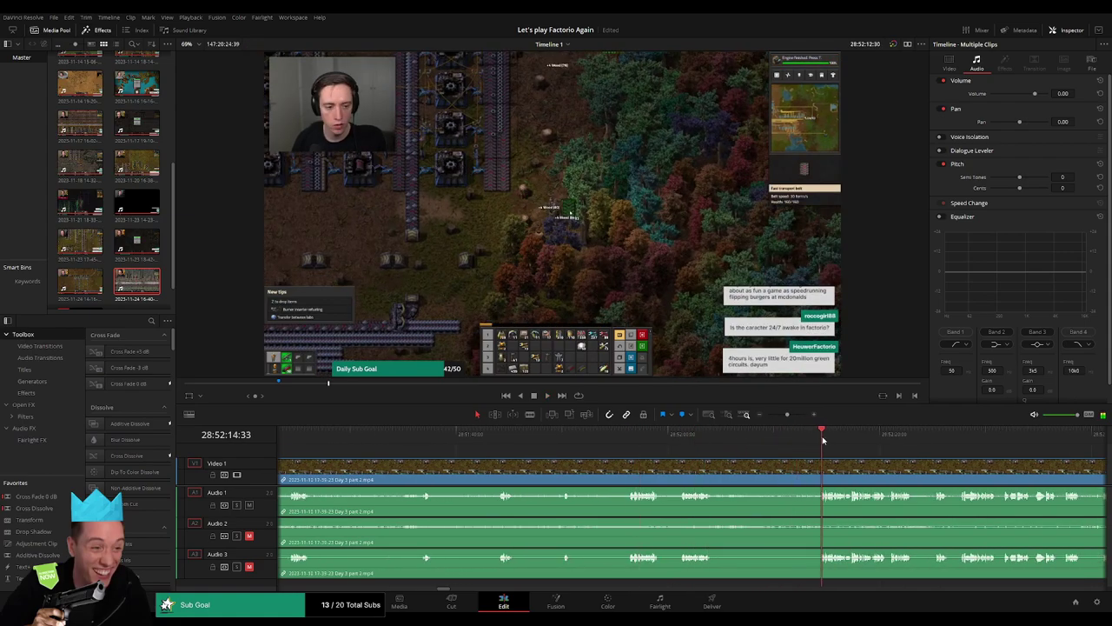
pyautogui.moveTo(788, 416); pyautogui.dragTo(791, 416)
pyautogui.press('space')
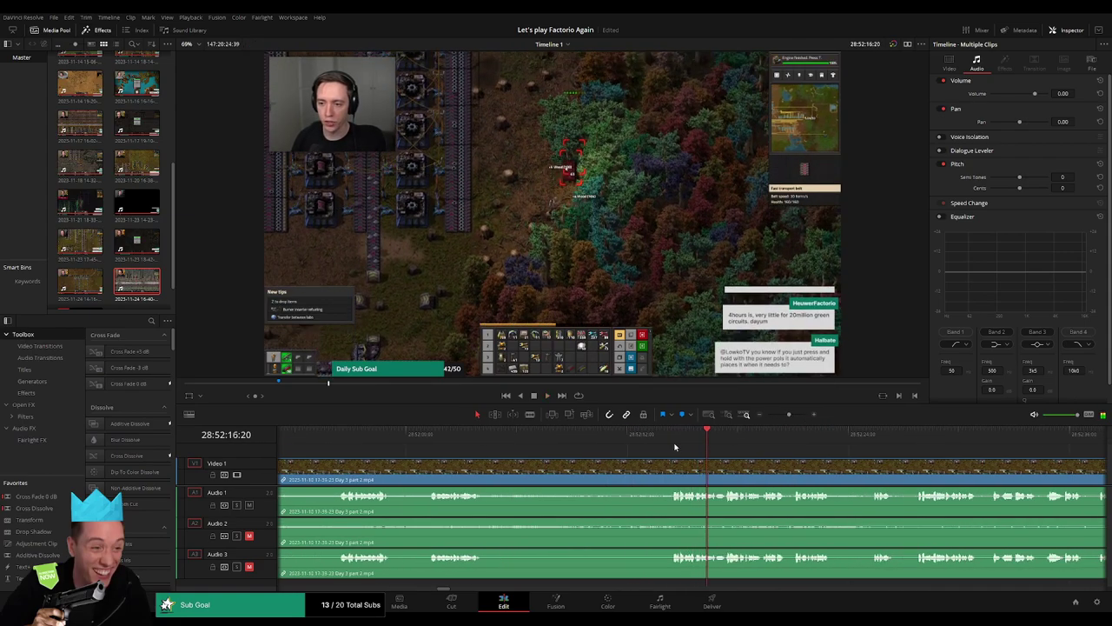
pyautogui.click(671, 436)
pyautogui.moveTo(673, 444); pyautogui.dragTo(645, 446)
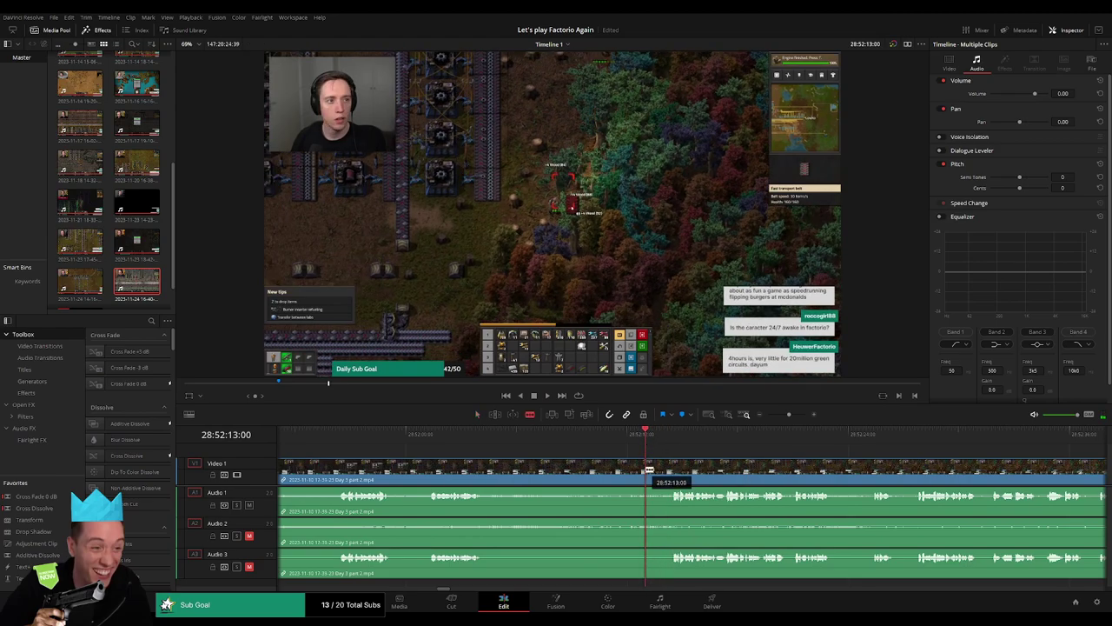
pyautogui.hotkey('ctrl', 'b')
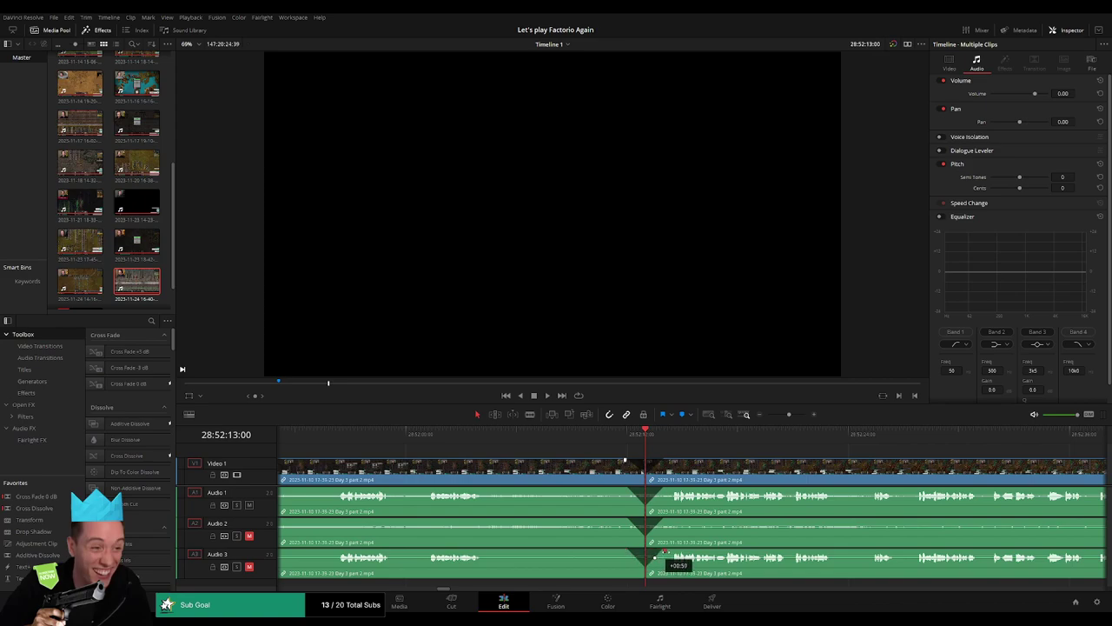
# Slide the next Day 3 part 2 section left so it starts at 30:00:00:00
pyautogui.moveTo(789, 415); pyautogui.dragTo(769, 415)
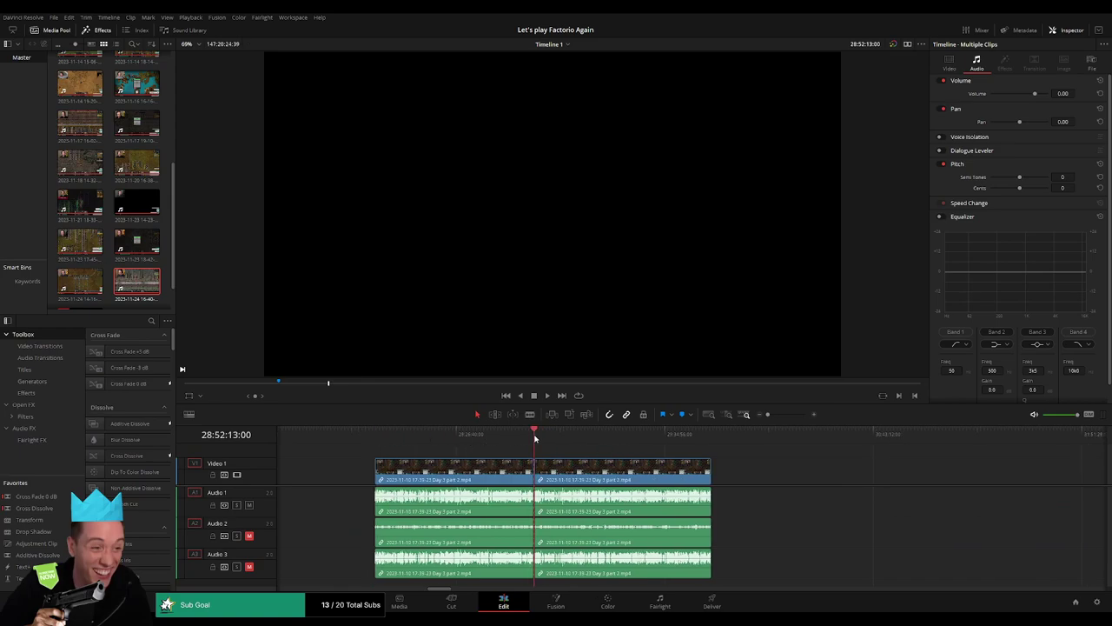
pyautogui.hscroll(5, 422, 447)
pyautogui.moveTo(334, 479); pyautogui.dragTo(606, 479)
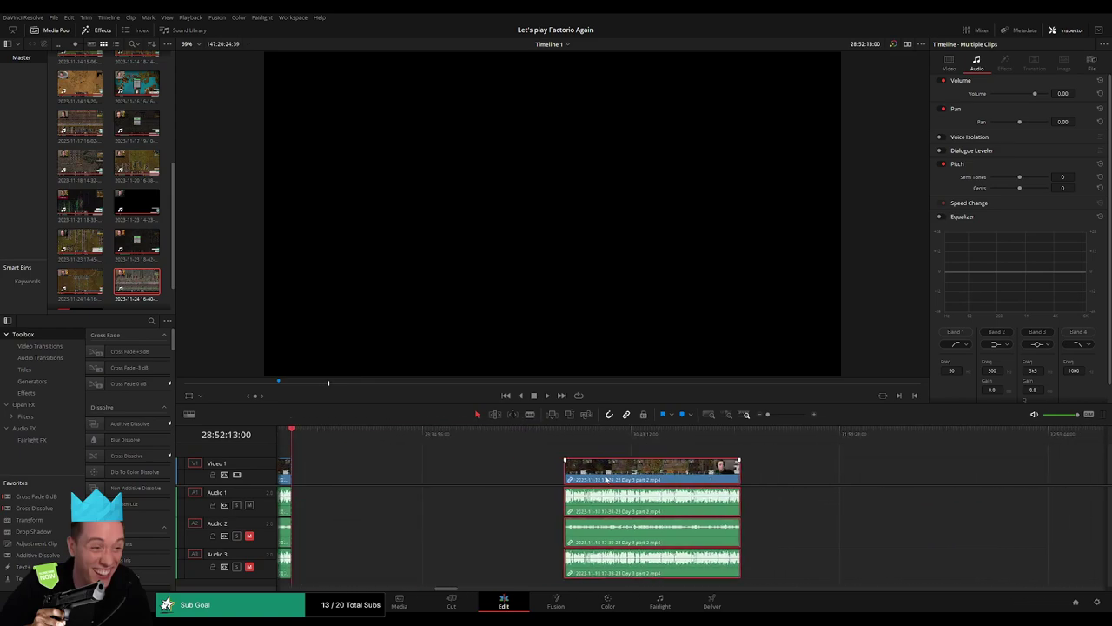
pyautogui.click(439, 455)
pyautogui.hscroll(-2, 504, 454)
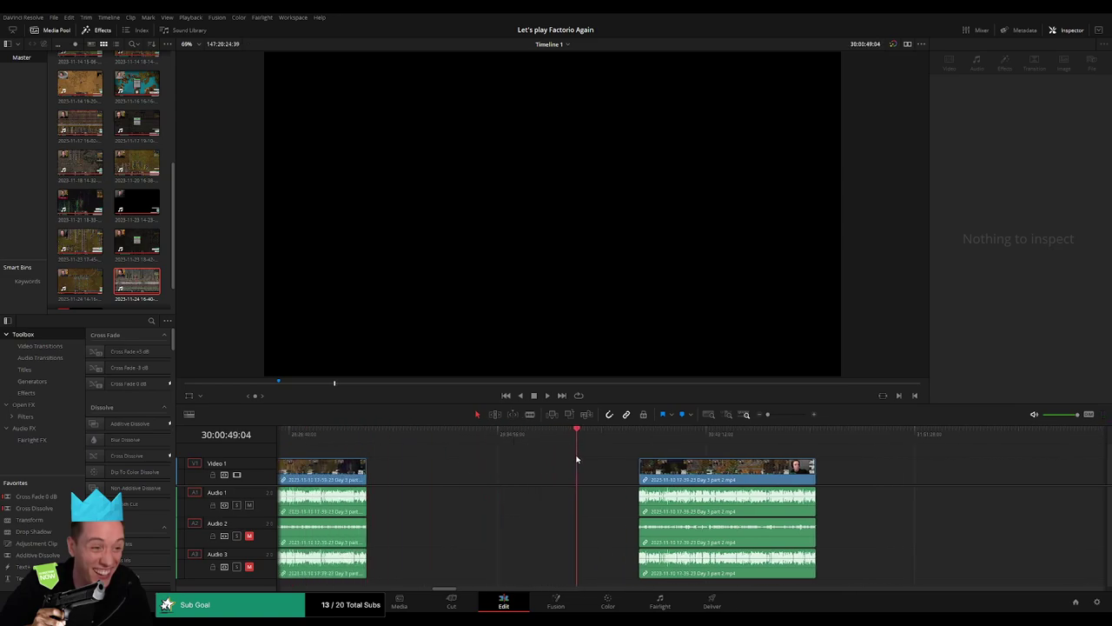
pyautogui.scroll(2, 661, 448)
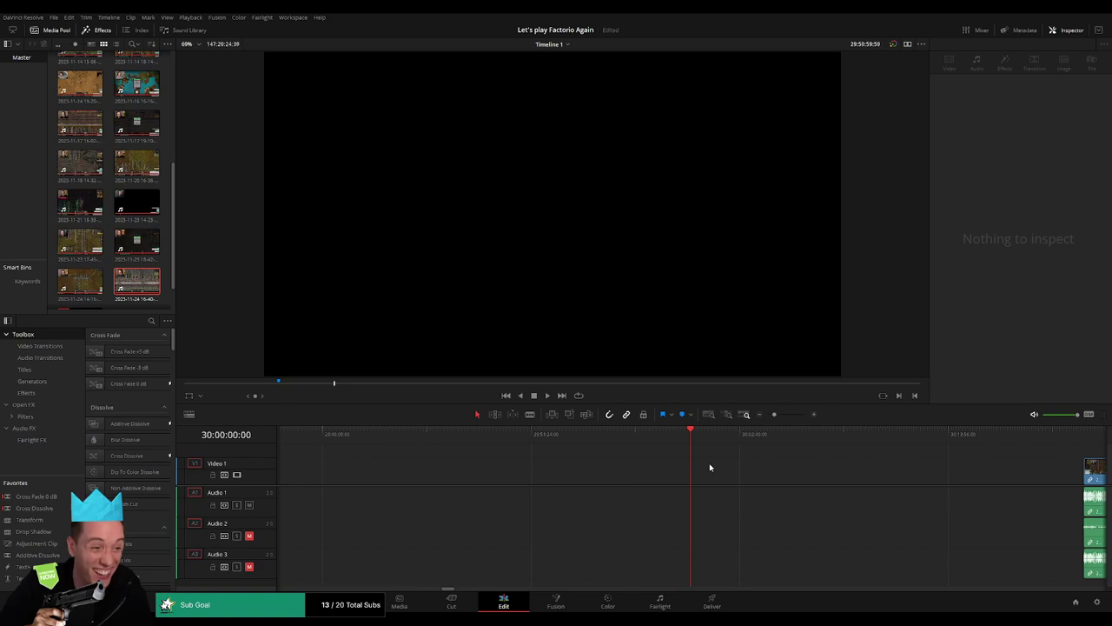
pyautogui.scroll(-2, 765, 425)
pyautogui.hscroll(3, 703, 456)
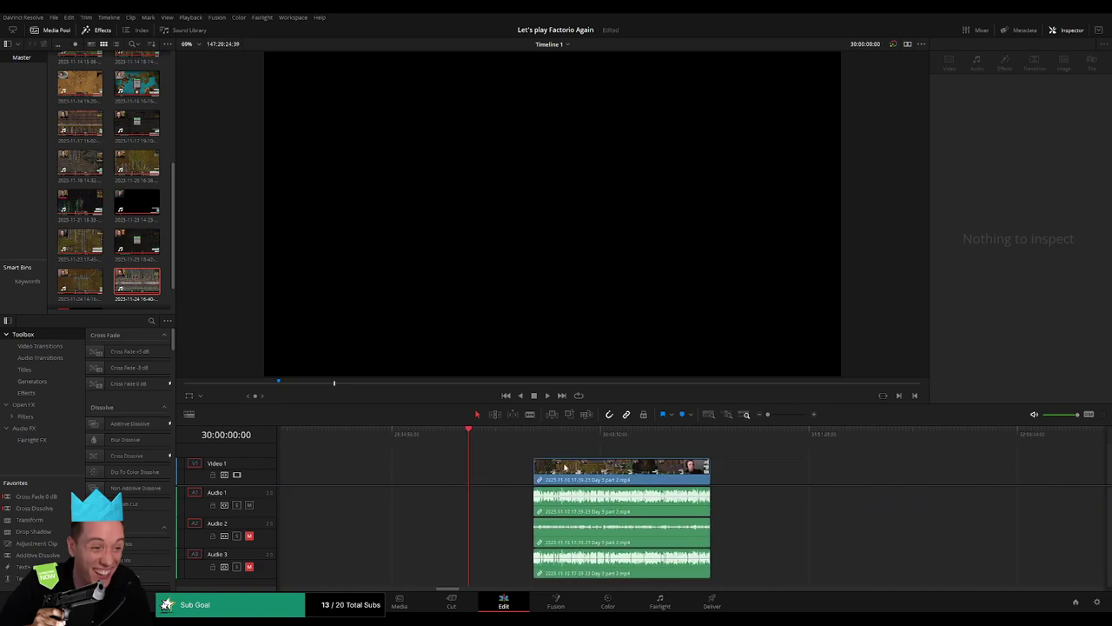
pyautogui.moveTo(613, 469); pyautogui.dragTo(550, 469)
pyautogui.hscroll(2, 440, 447)
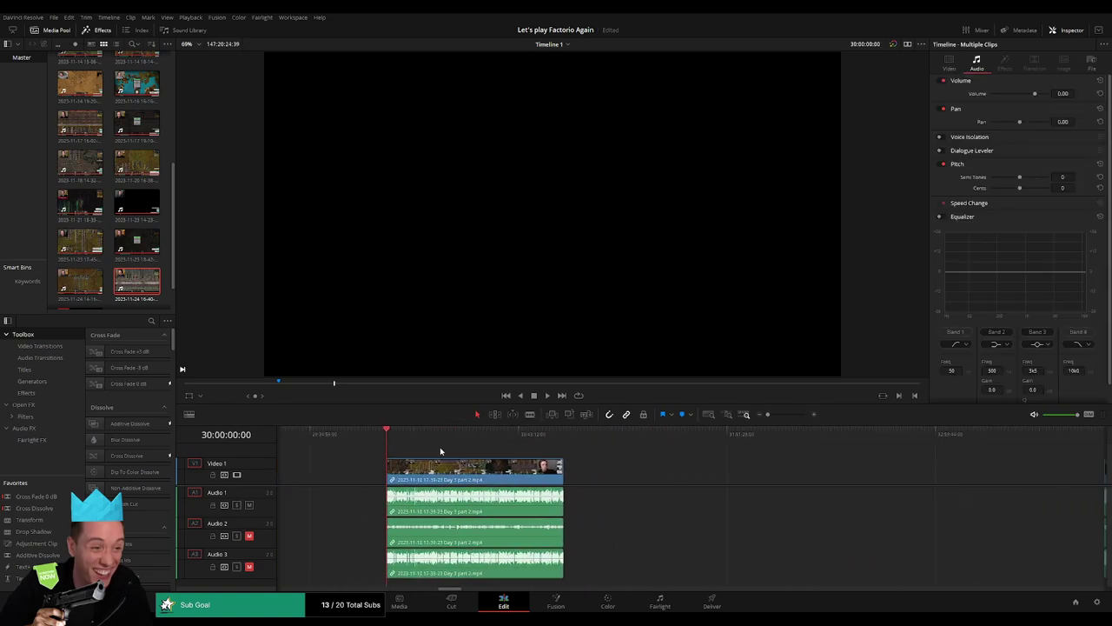
pyautogui.hscroll(1, 440, 447)
# Locate 30:52:06:00 and blade all tracks there, returning to the Selection tool
pyautogui.moveTo(360, 439); pyautogui.dragTo(517, 455)
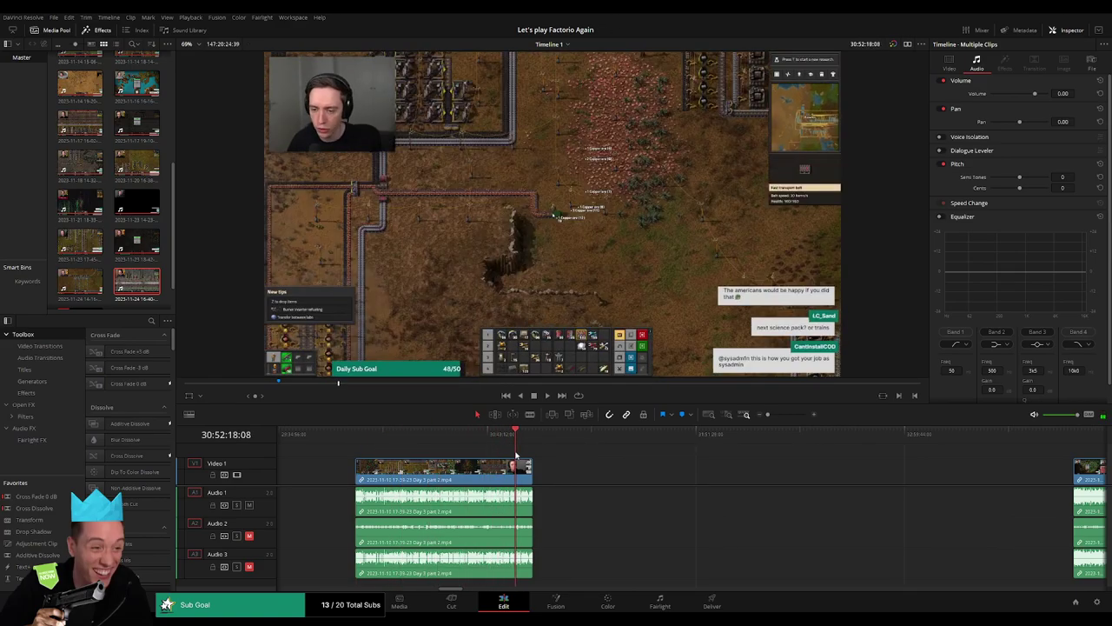
pyautogui.click(748, 416)
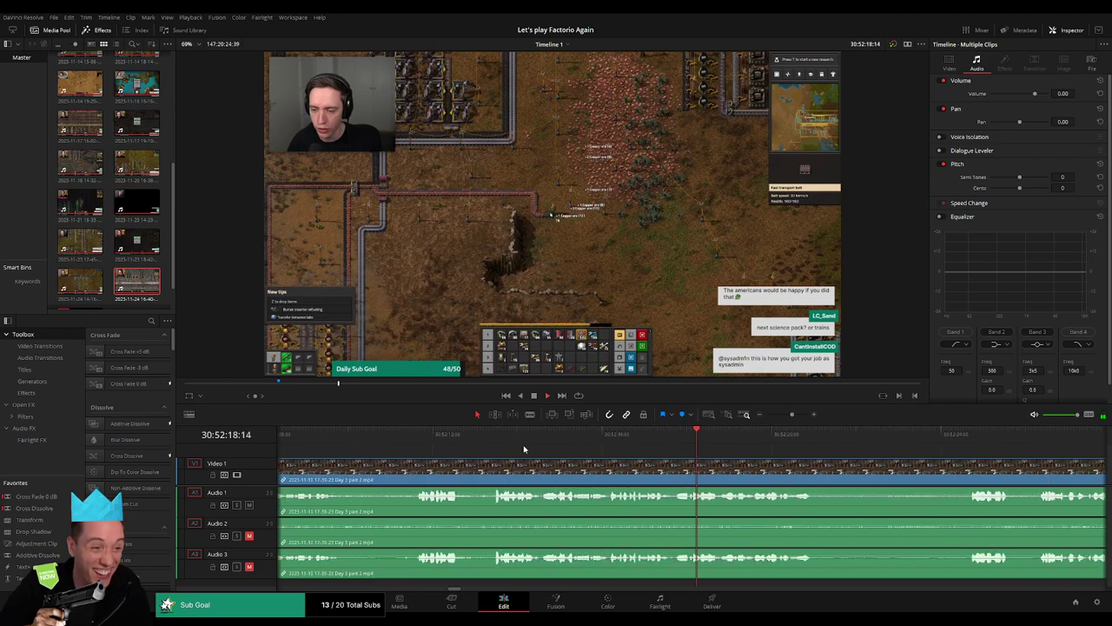
pyautogui.click(488, 435)
pyautogui.press('space')
pyautogui.click(545, 435)
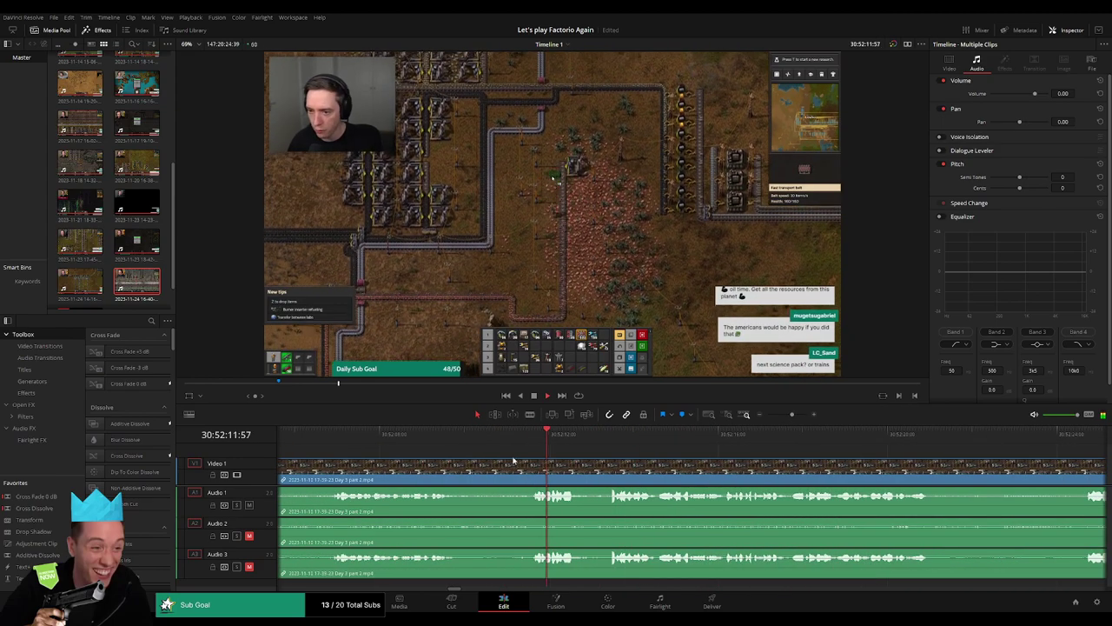
pyautogui.click(405, 434)
pyautogui.hscroll(-5, 655, 445)
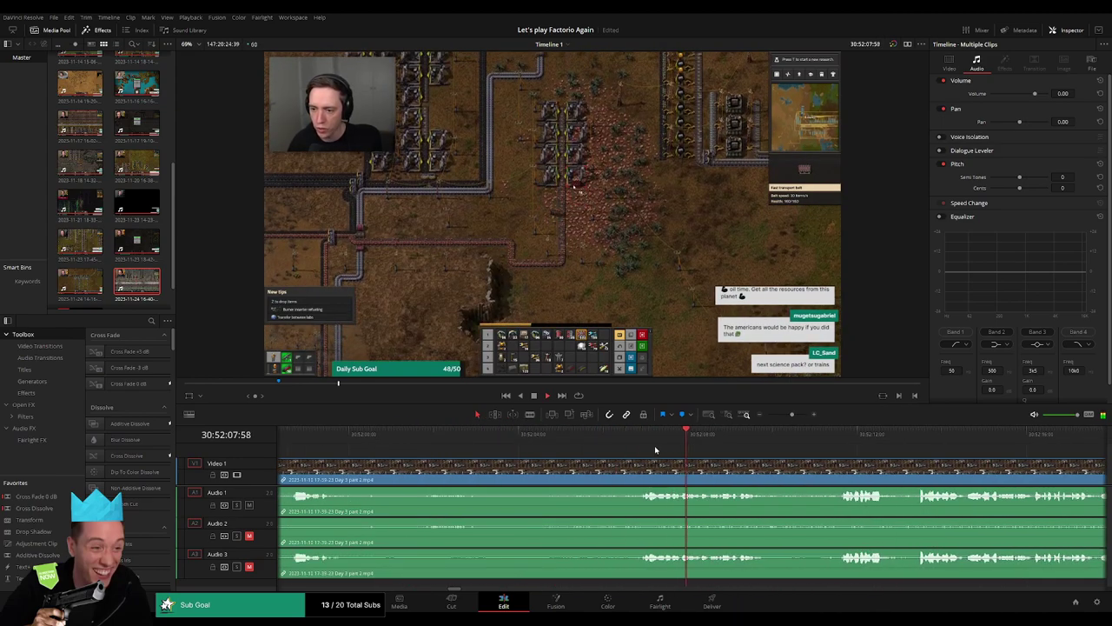
pyautogui.moveTo(647, 445); pyautogui.dragTo(604, 454)
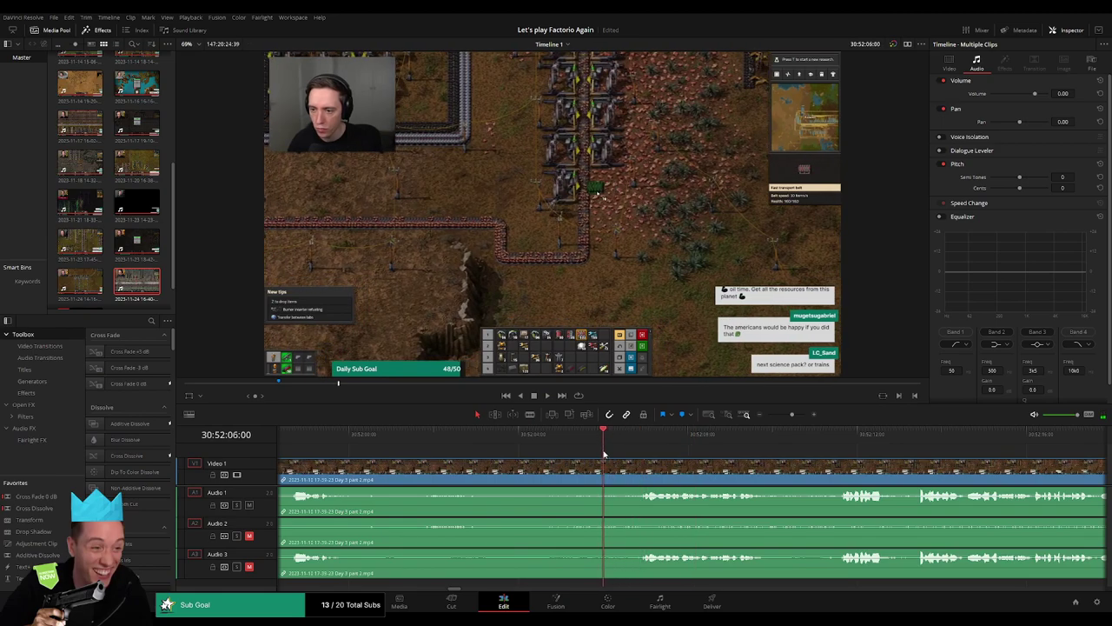
pyautogui.click(608, 477)
pyautogui.press('a')
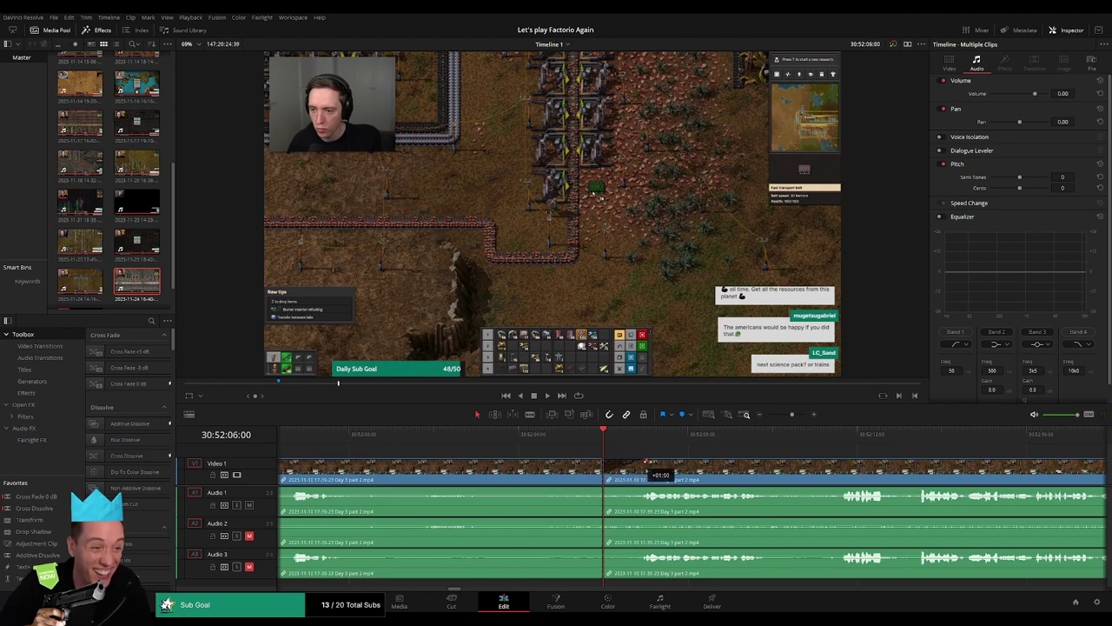
# Add audio fades on either side of the cut on Audio 1, 2 and 3
pyautogui.moveTo(648, 462); pyautogui.dragTo(570, 462)
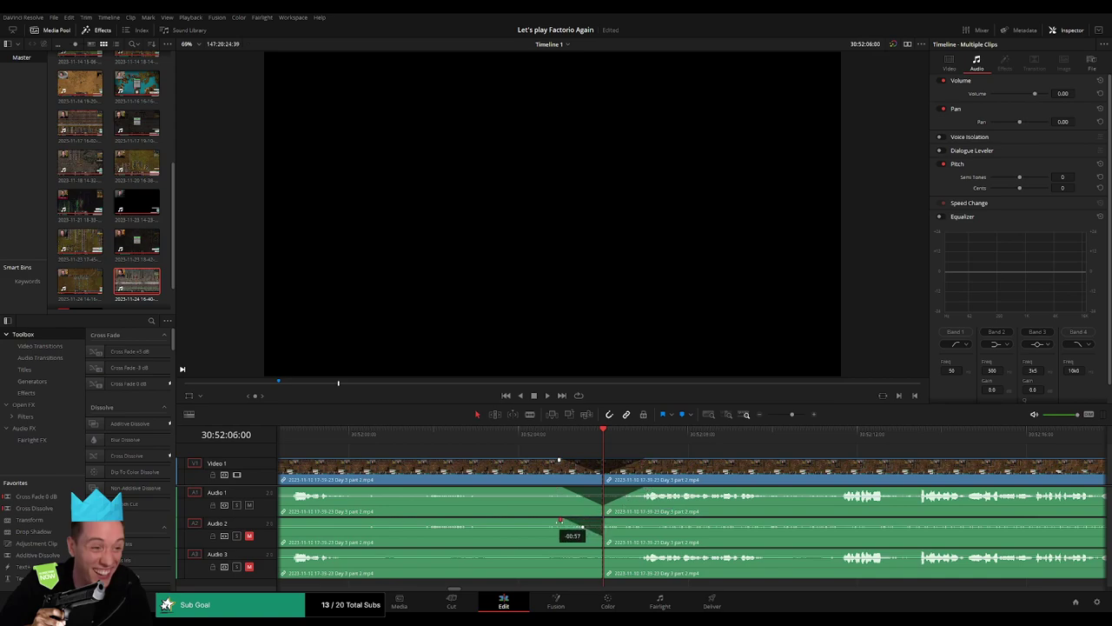
pyautogui.moveTo(615, 520); pyautogui.dragTo(652, 520)
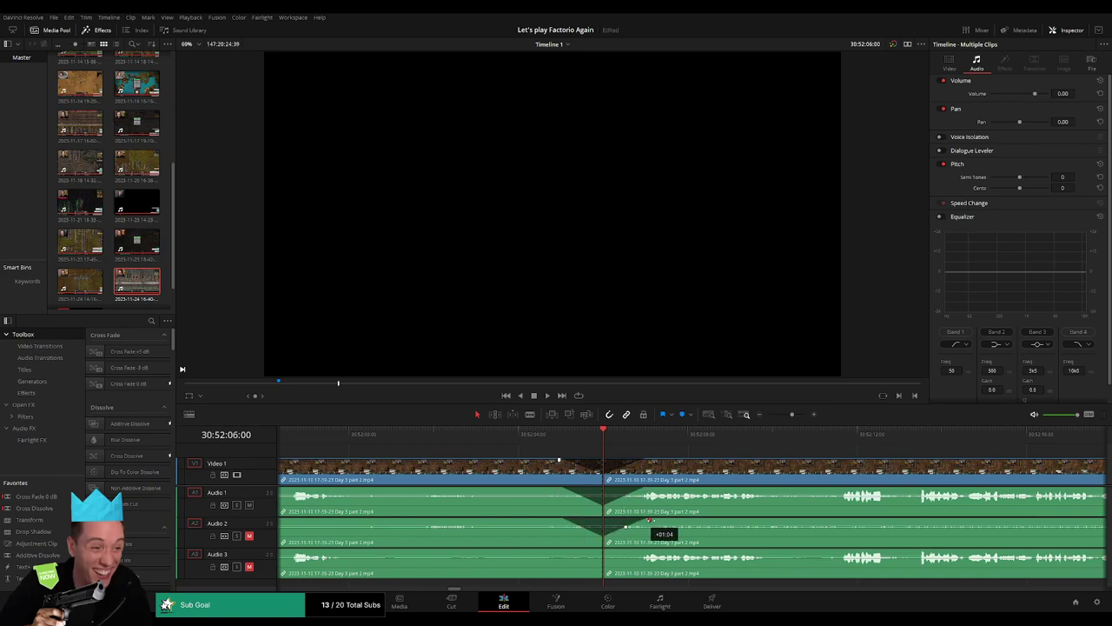
pyautogui.moveTo(599, 550); pyautogui.dragTo(563, 552)
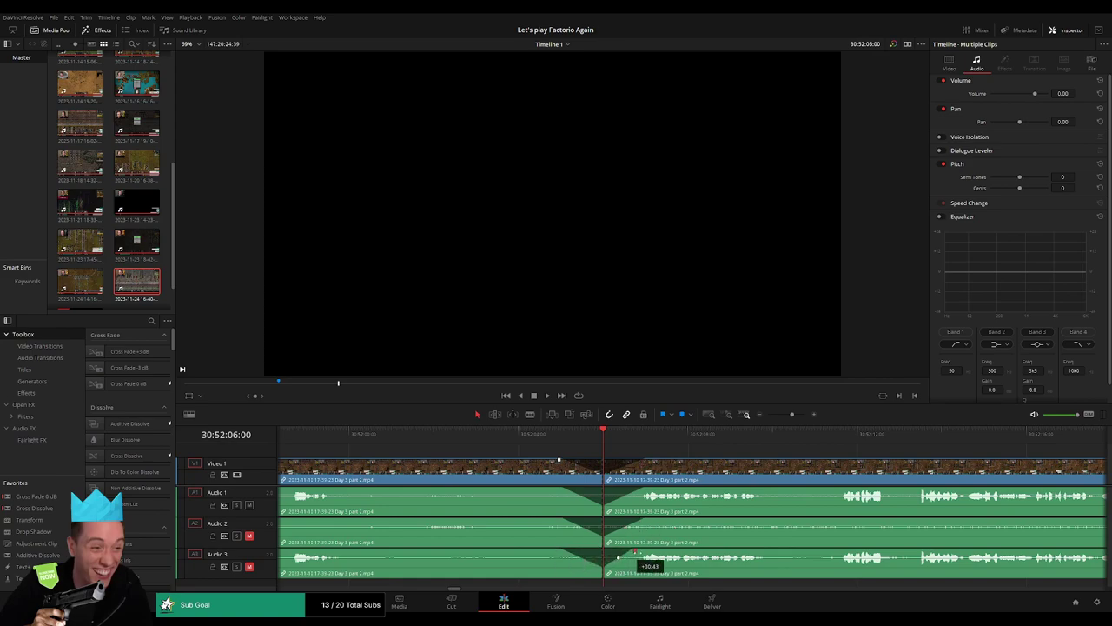
pyautogui.scroll(-3, 604, 470)
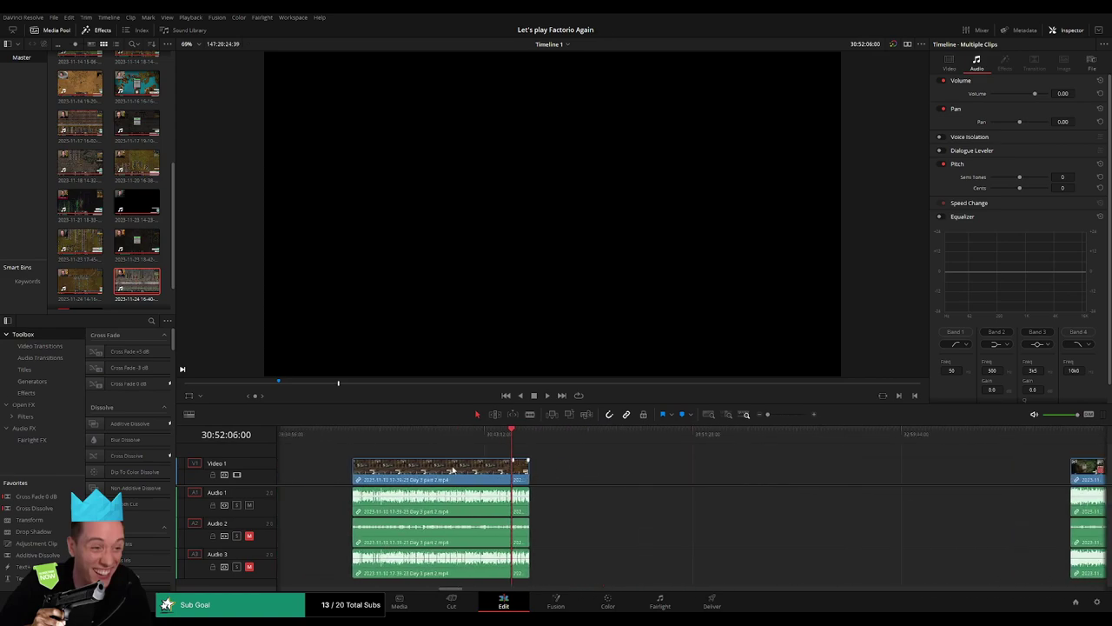
# Move the trimmed piece aside and slide the Day 4 clip group left to 32:00:00:00
pyautogui.click(508, 443)
pyautogui.hscroll(5, 640, 475)
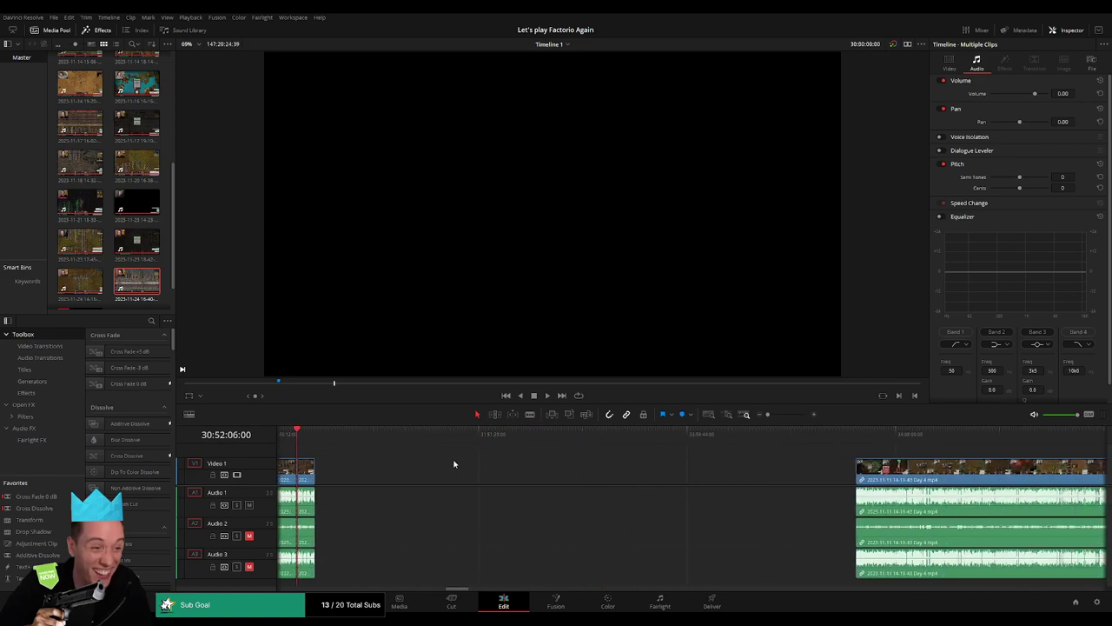
pyautogui.moveTo(303, 472); pyautogui.dragTo(845, 471)
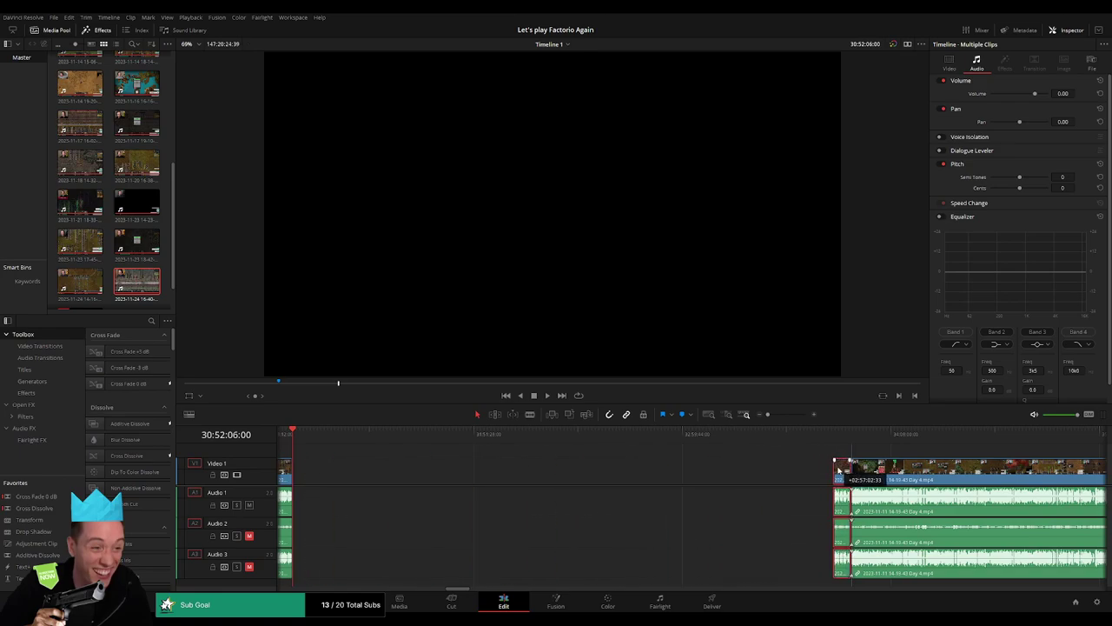
pyautogui.click(529, 468)
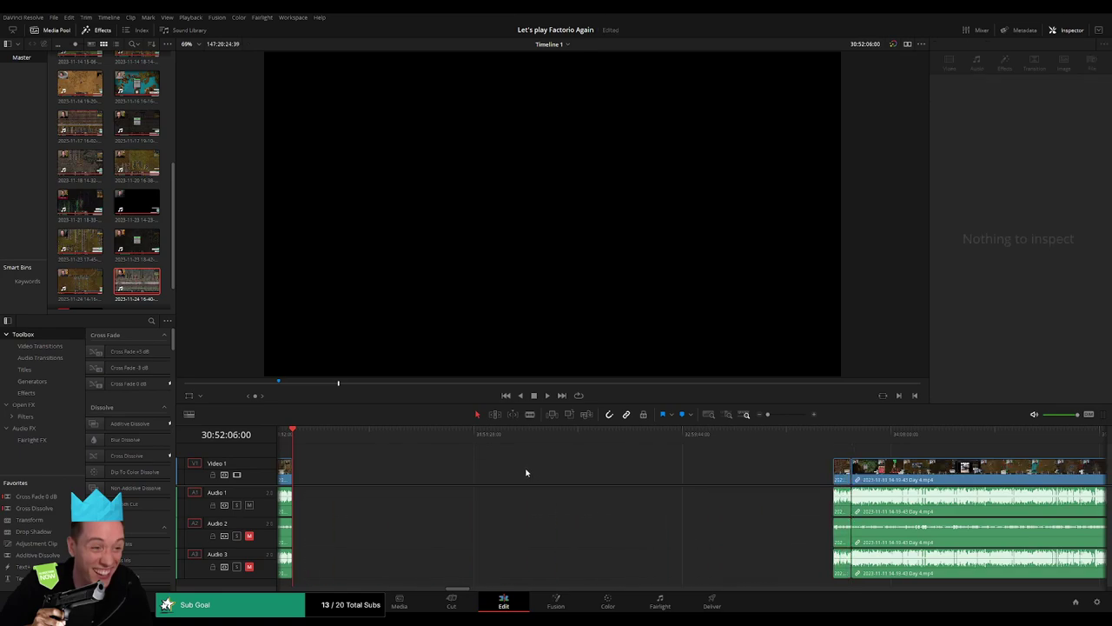
pyautogui.hscroll(-1, 539, 472)
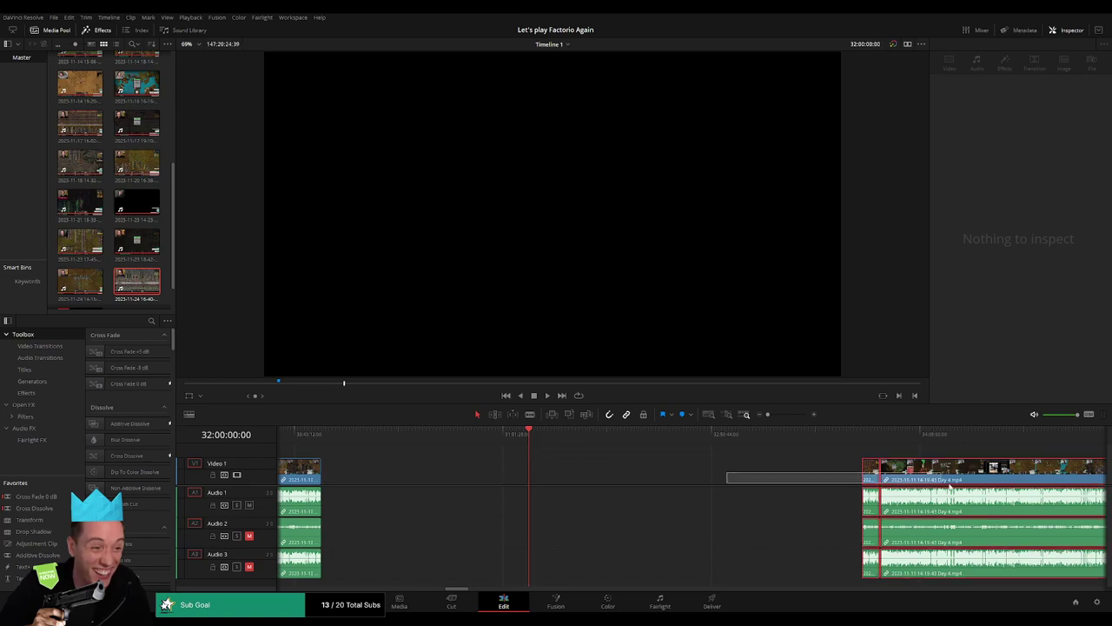
pyautogui.moveTo(974, 478); pyautogui.dragTo(648, 484)
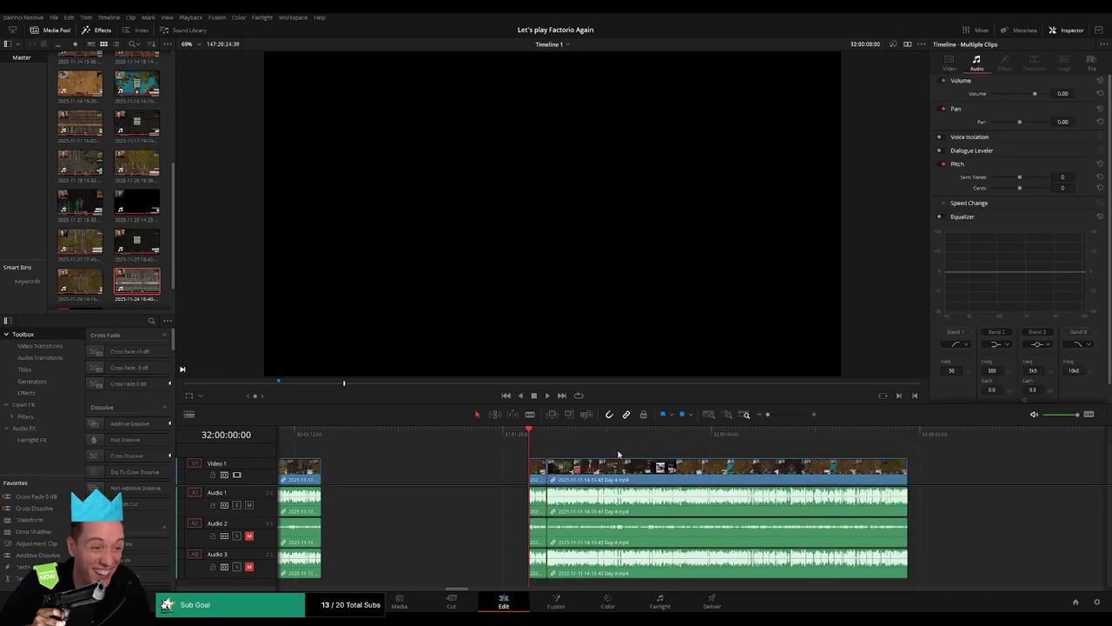
# Play back and zoom in on the join between the Day 3 part 2 and Day 4 clips
pyautogui.press('space')
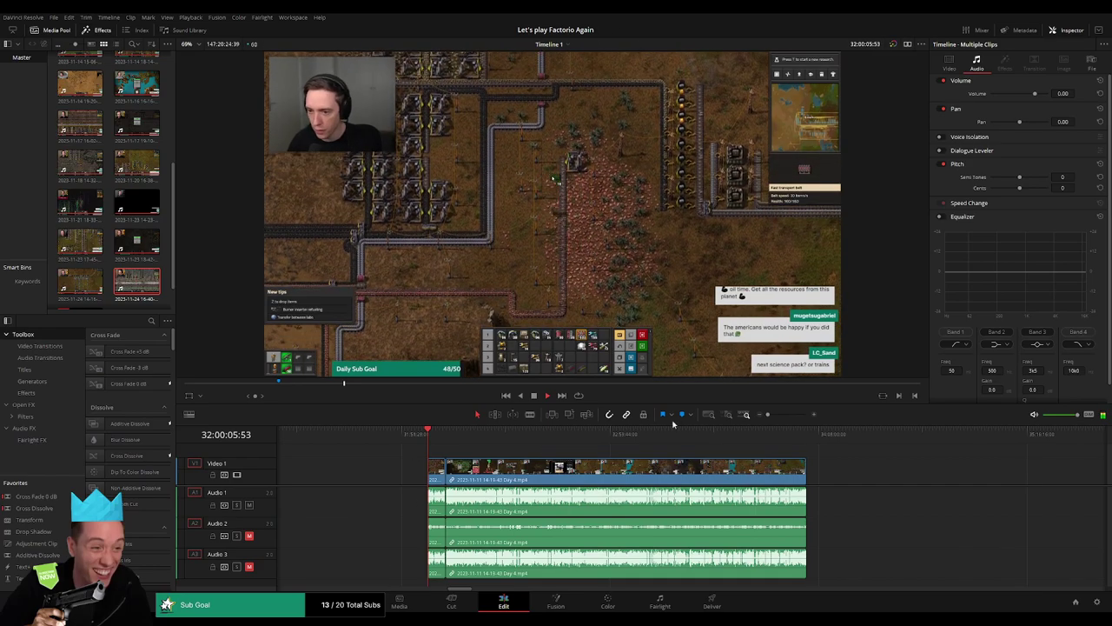
pyautogui.moveTo(769, 414)
pyautogui.mouseDown()
pyautogui.moveTo(782, 416)
pyautogui.moveTo(765, 415)
pyautogui.mouseUp()
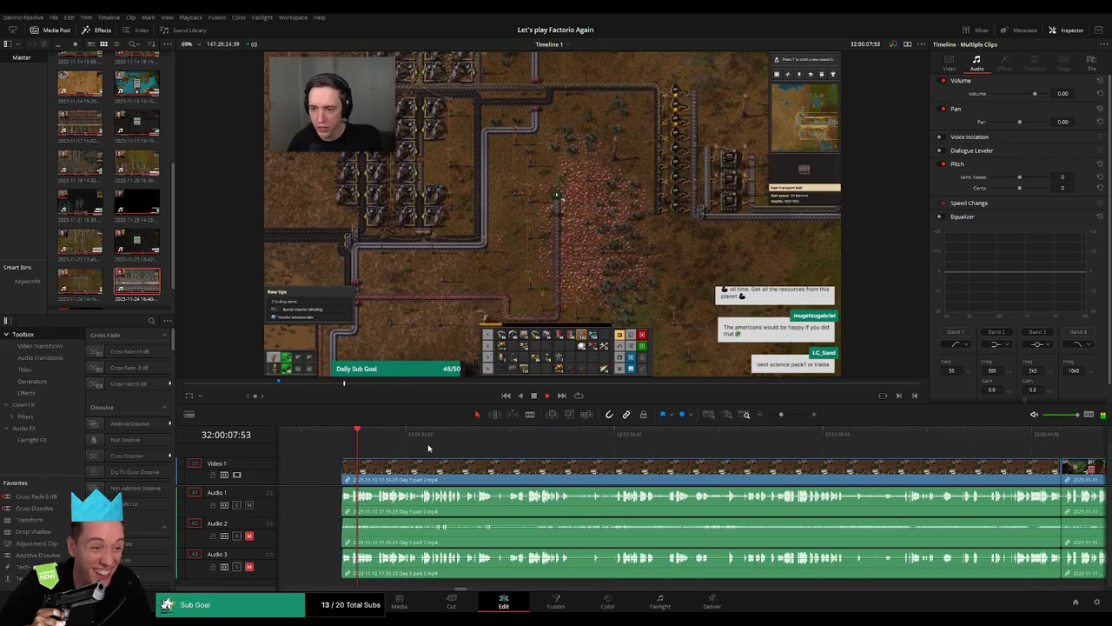
pyautogui.moveTo(353, 434)
pyautogui.mouseDown()
pyautogui.moveTo(854, 447)
pyautogui.moveTo(622, 446)
pyautogui.mouseUp()
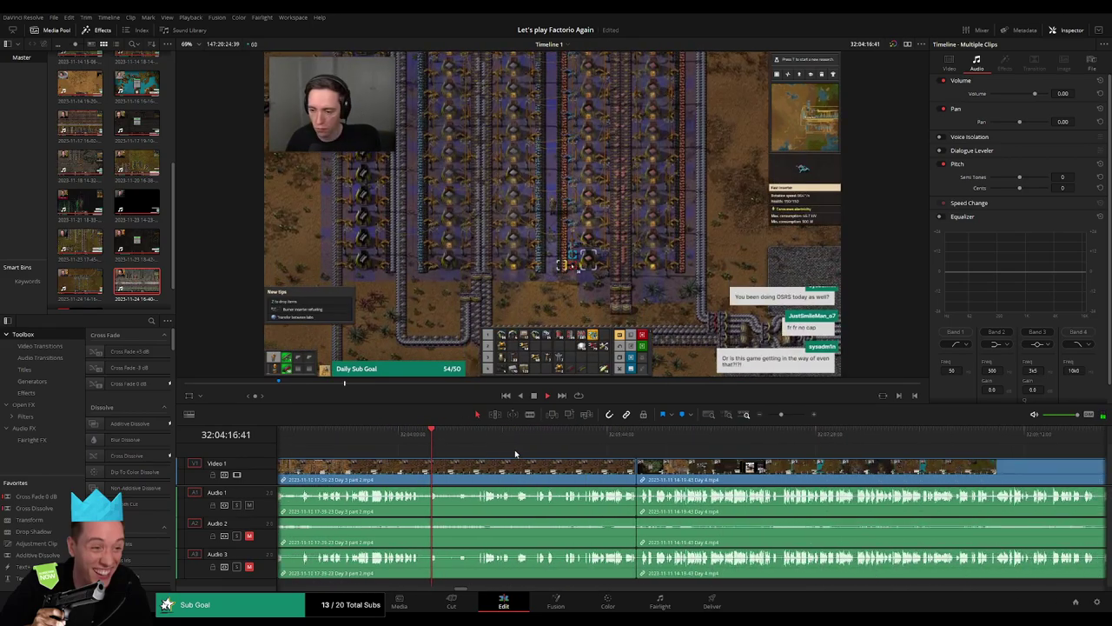
pyautogui.moveTo(783, 415); pyautogui.dragTo(795, 415)
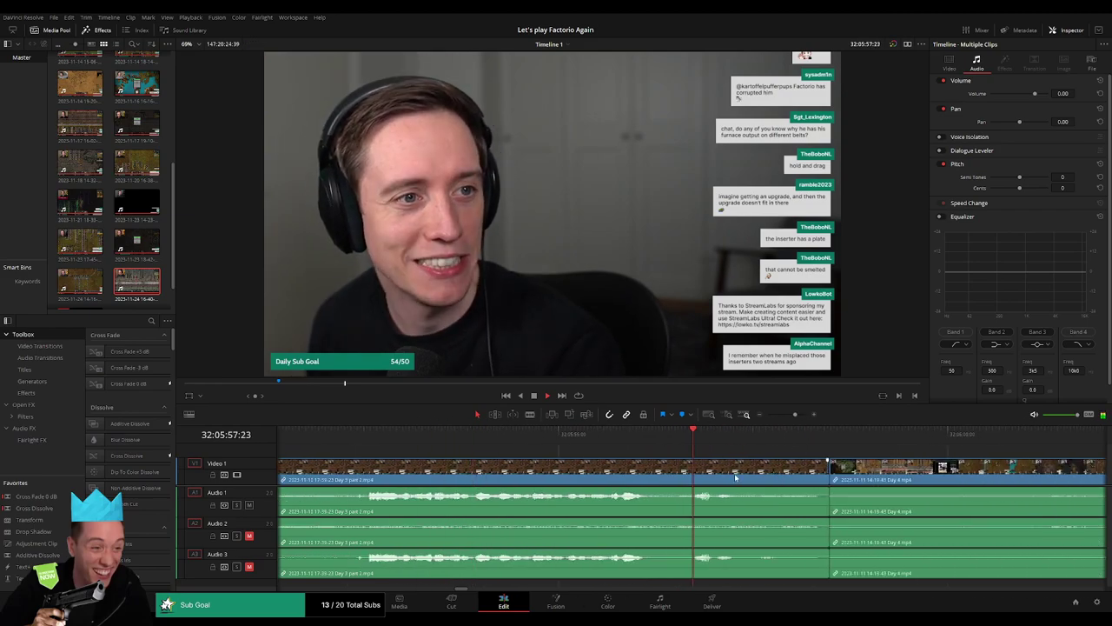
# Add the default cross fade at the Day 3 part 2 / Day 4 edit point
pyautogui.click(609, 462)
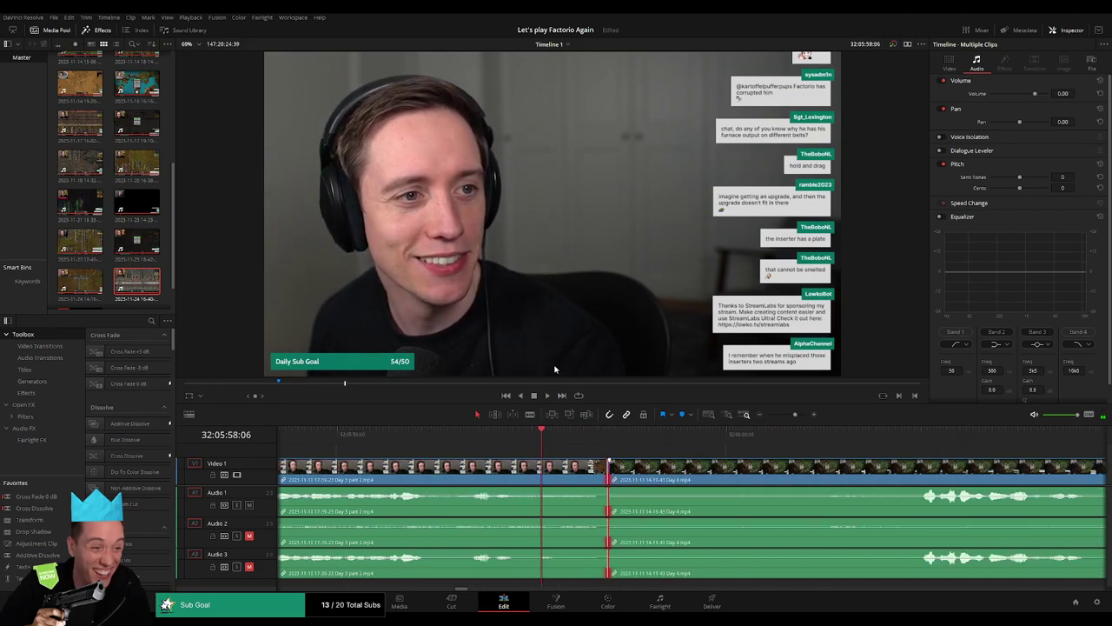
pyautogui.hotkey('ctrl', 't')
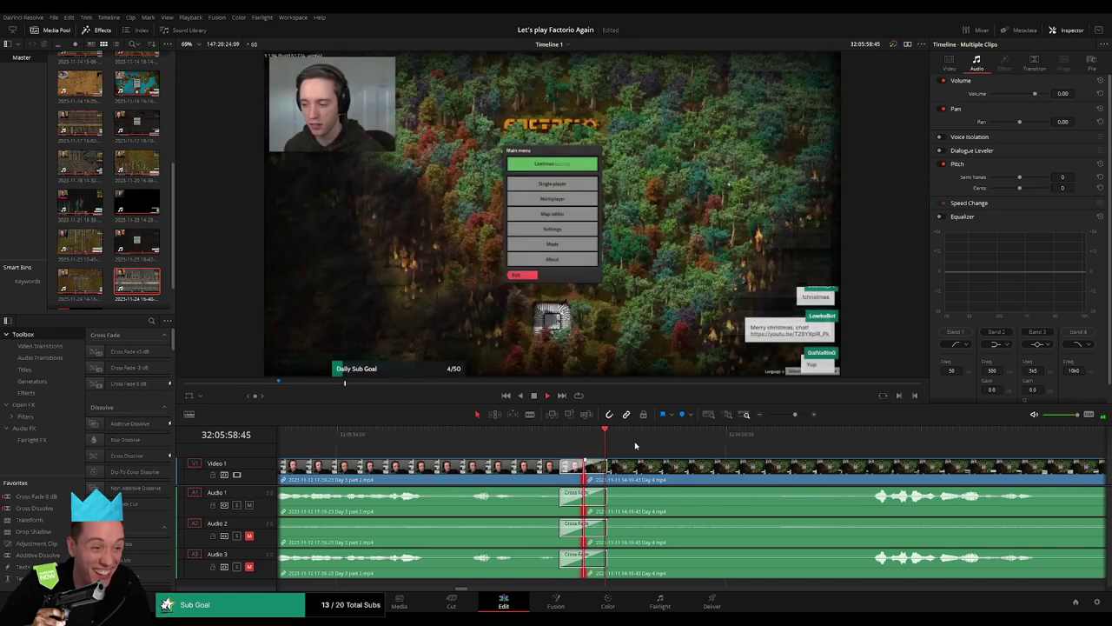
pyautogui.scroll(-3, 800, 430)
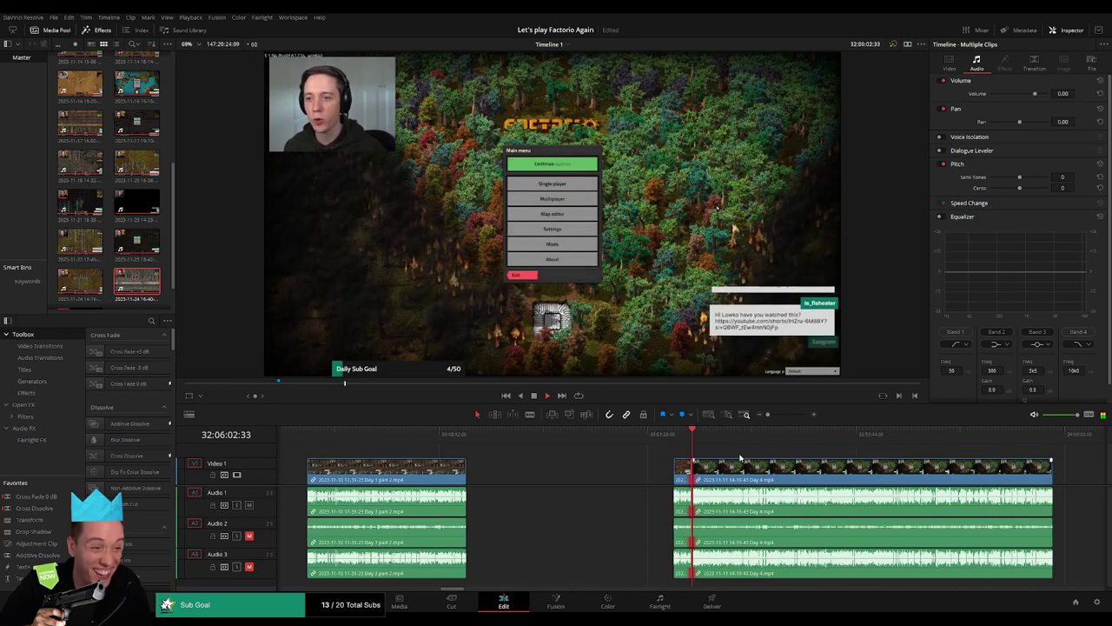
pyautogui.hscroll(5, 752, 453)
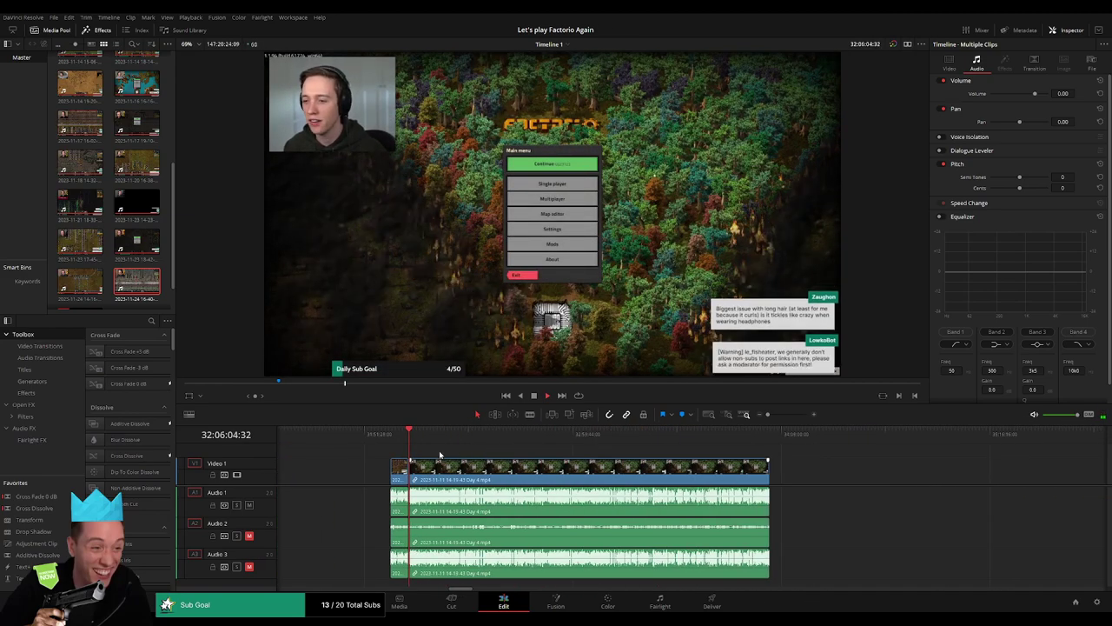
pyautogui.moveTo(769, 413)
pyautogui.mouseDown()
pyautogui.moveTo(784, 414)
pyautogui.moveTo(765, 415)
pyautogui.mouseUp()
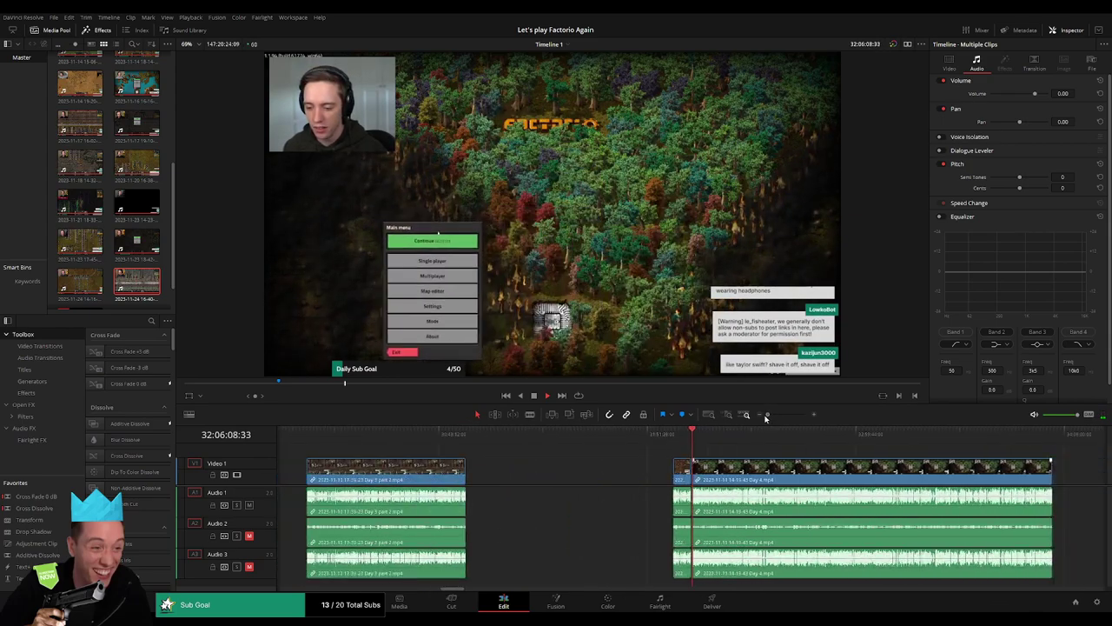
pyautogui.hscroll(4, 513, 459)
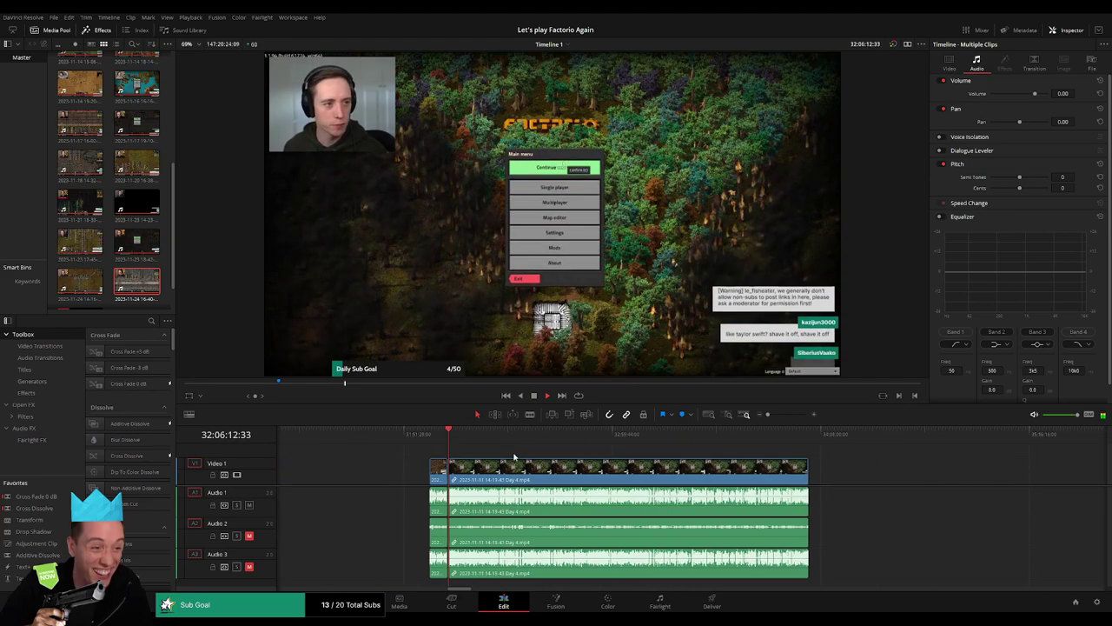
# Zoom the timeline and scrub through the Day 4 footage
pyautogui.moveTo(773, 414); pyautogui.dragTo(785, 419)
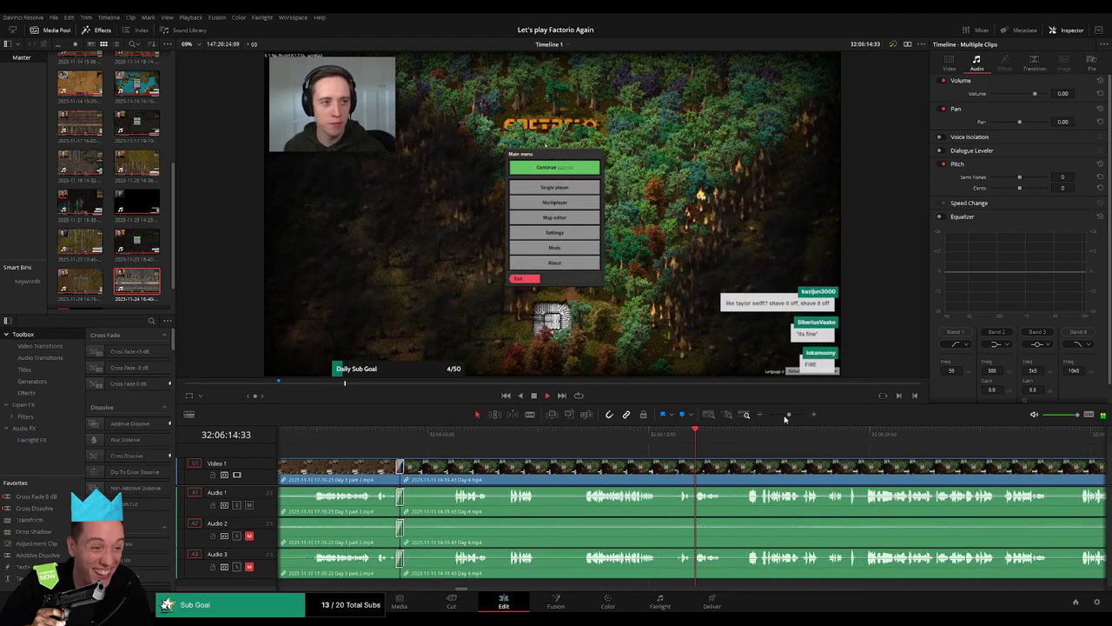
pyautogui.click(756, 418)
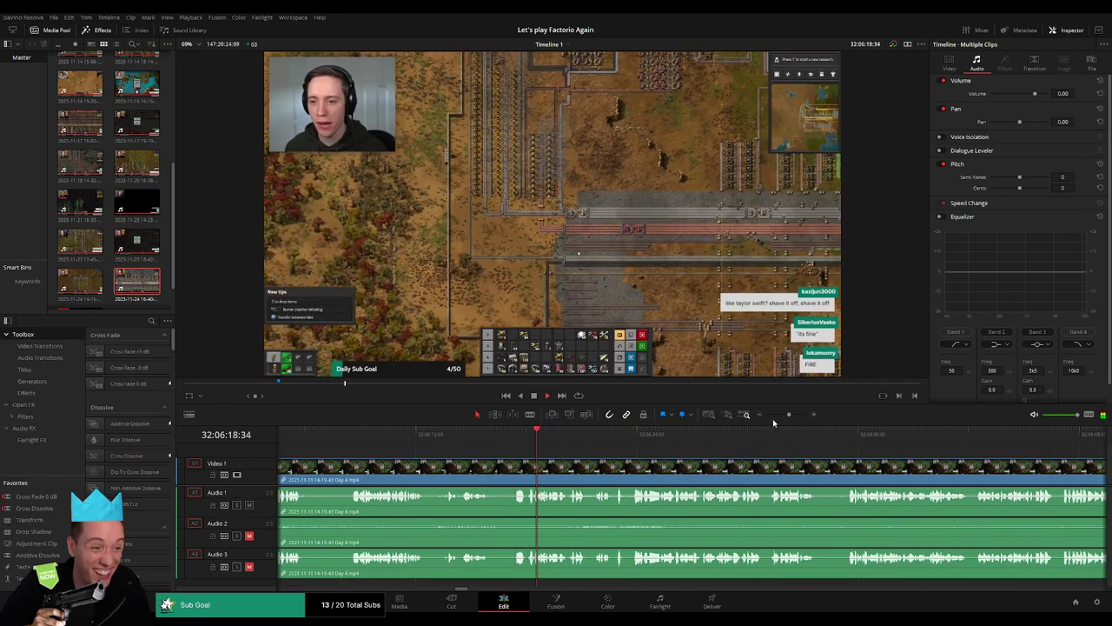
pyautogui.click(755, 418)
pyautogui.click(755, 418)
pyautogui.click(426, 434)
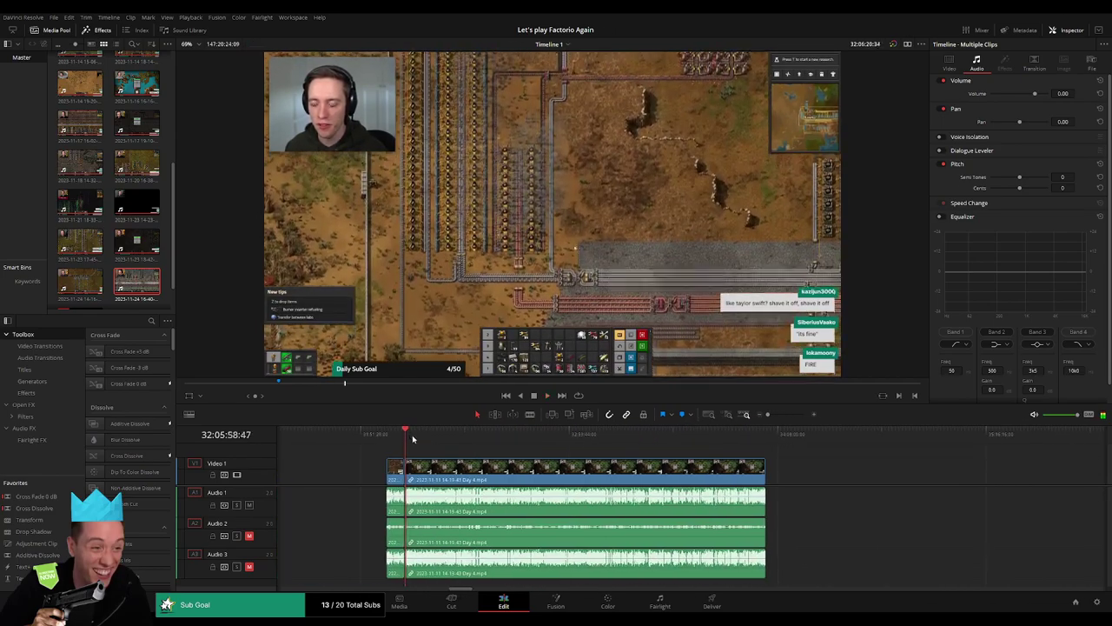
pyautogui.moveTo(426, 439); pyautogui.dragTo(543, 453)
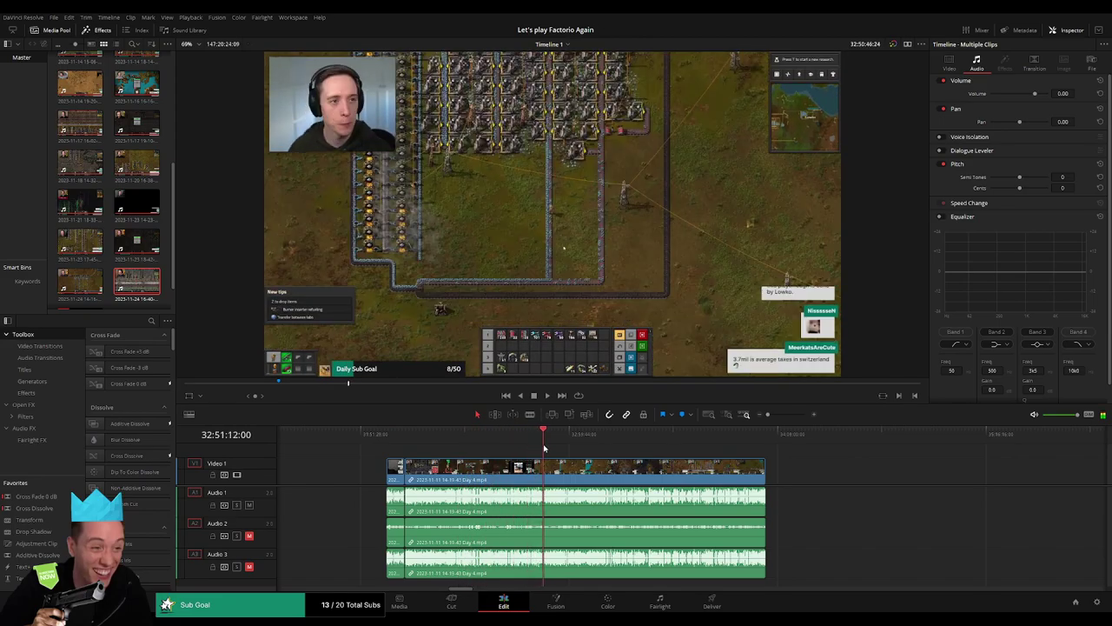
# Pinpoint the next cut moment in the Day 4 clip near 32:52:01
pyautogui.scroll(2, 780, 428)
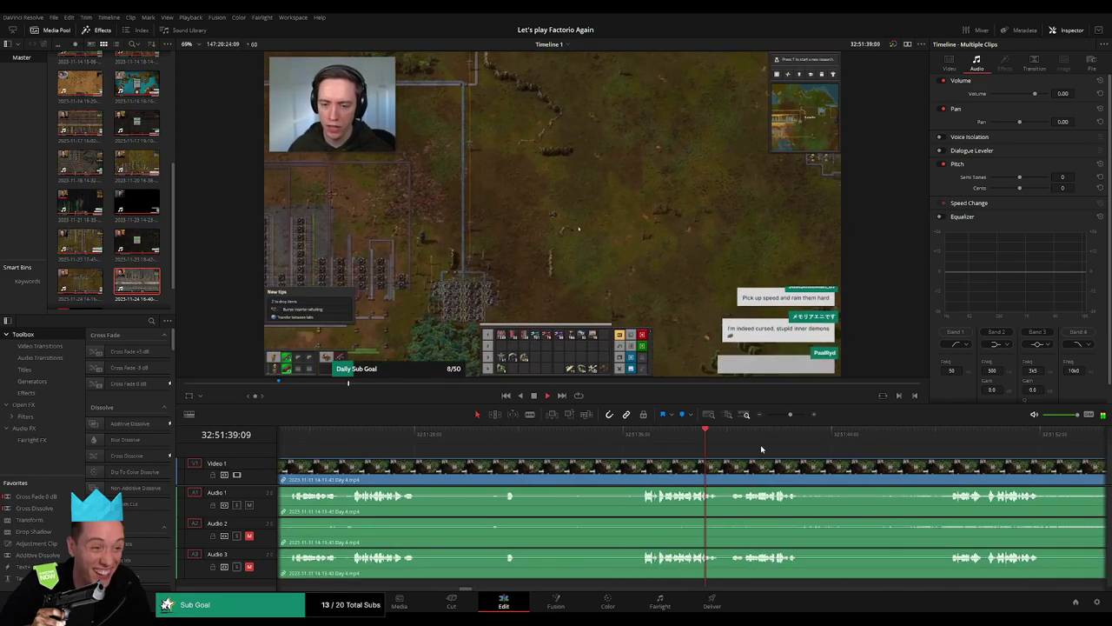
pyautogui.click(674, 449)
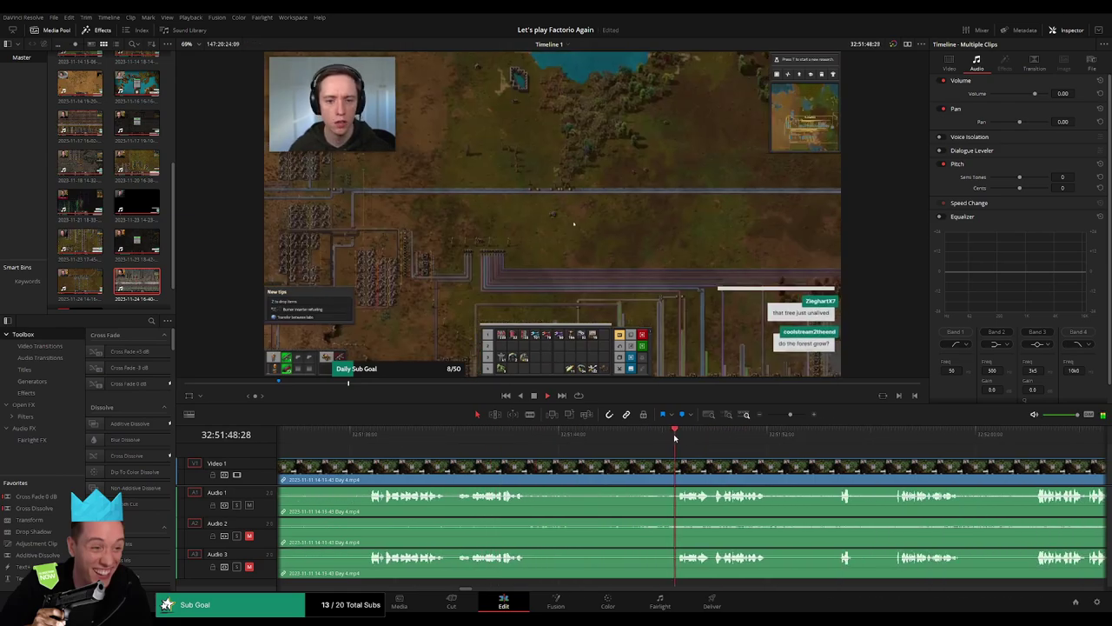
pyautogui.moveTo(596, 452); pyautogui.dragTo(531, 443)
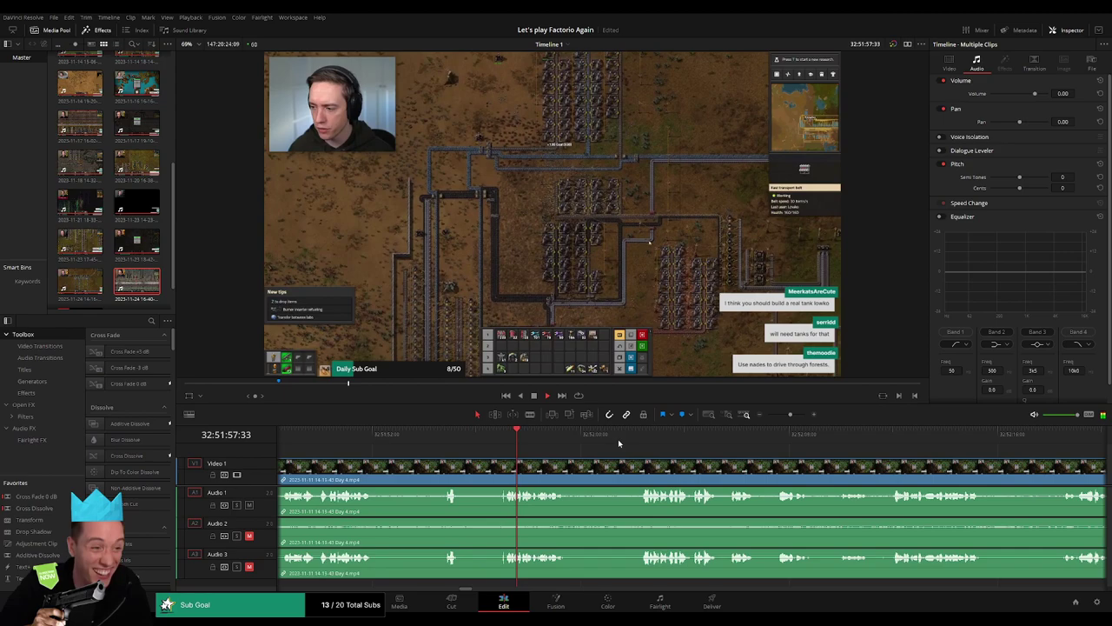
pyautogui.click(622, 439)
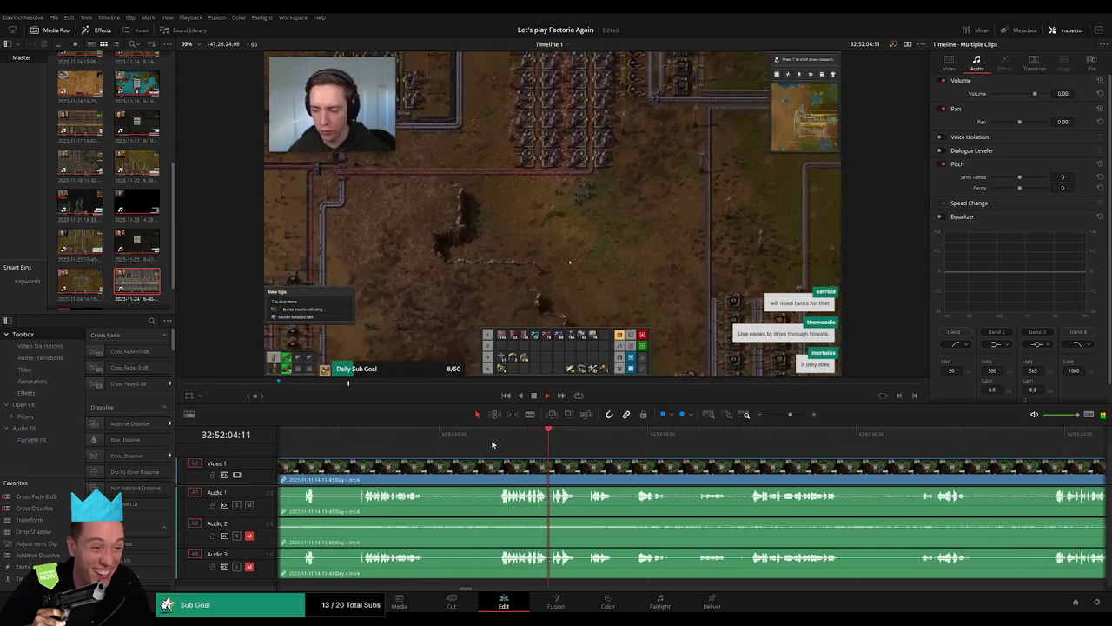
pyautogui.click(502, 442)
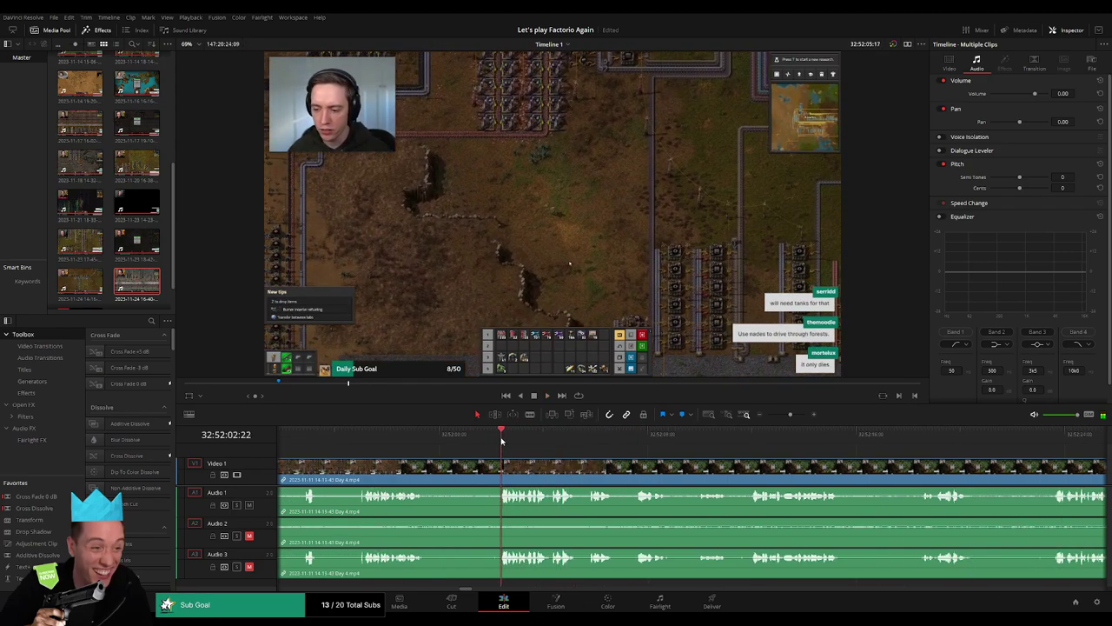
pyautogui.moveTo(502, 441)
pyautogui.mouseDown()
pyautogui.moveTo(479, 444)
pyautogui.moveTo(505, 461)
pyautogui.mouseUp()
# Split the Day 4 clip at the playhead and slide the later section to start at 34:00:00:00
pyautogui.hotkey('ctrl', 'b')
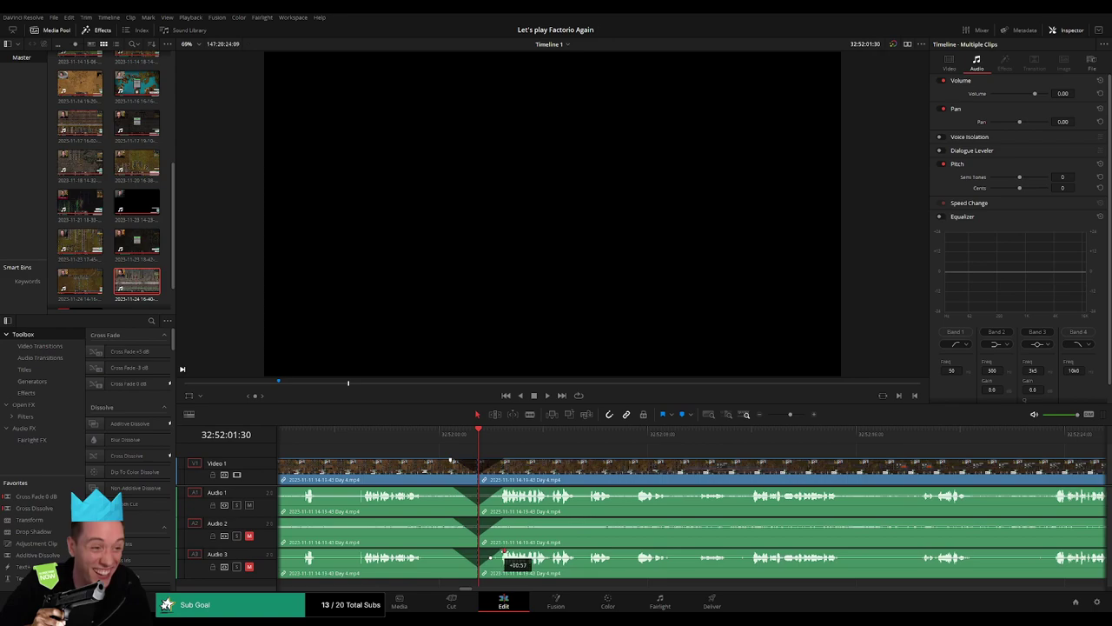
pyautogui.moveTo(787, 414); pyautogui.dragTo(767, 415)
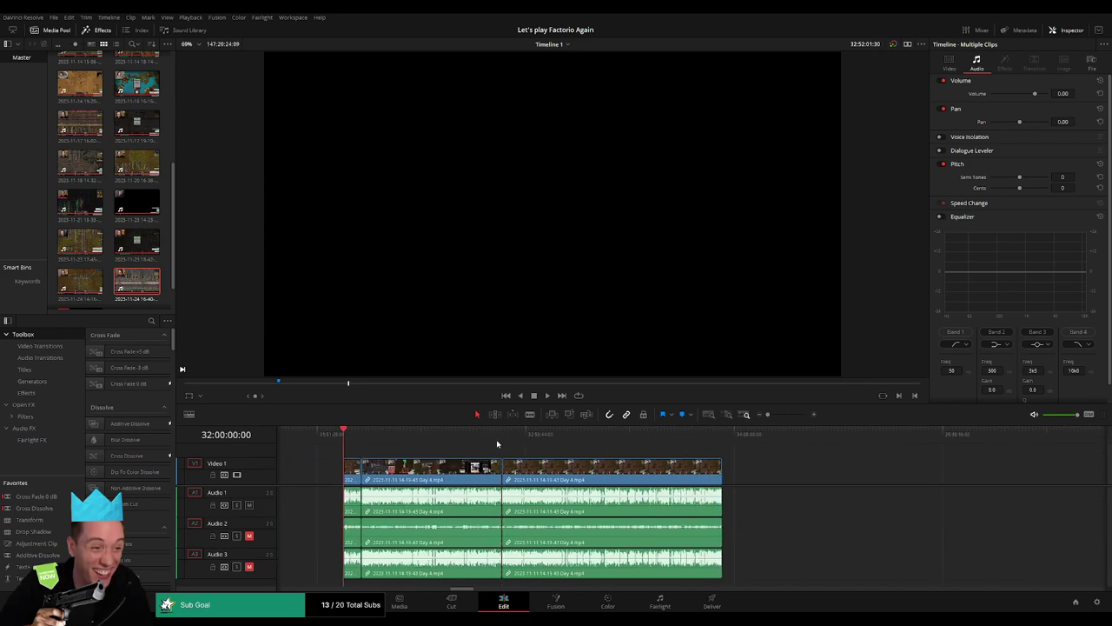
pyautogui.hscroll(3, 613, 459)
pyautogui.moveTo(469, 467); pyautogui.dragTo(754, 470)
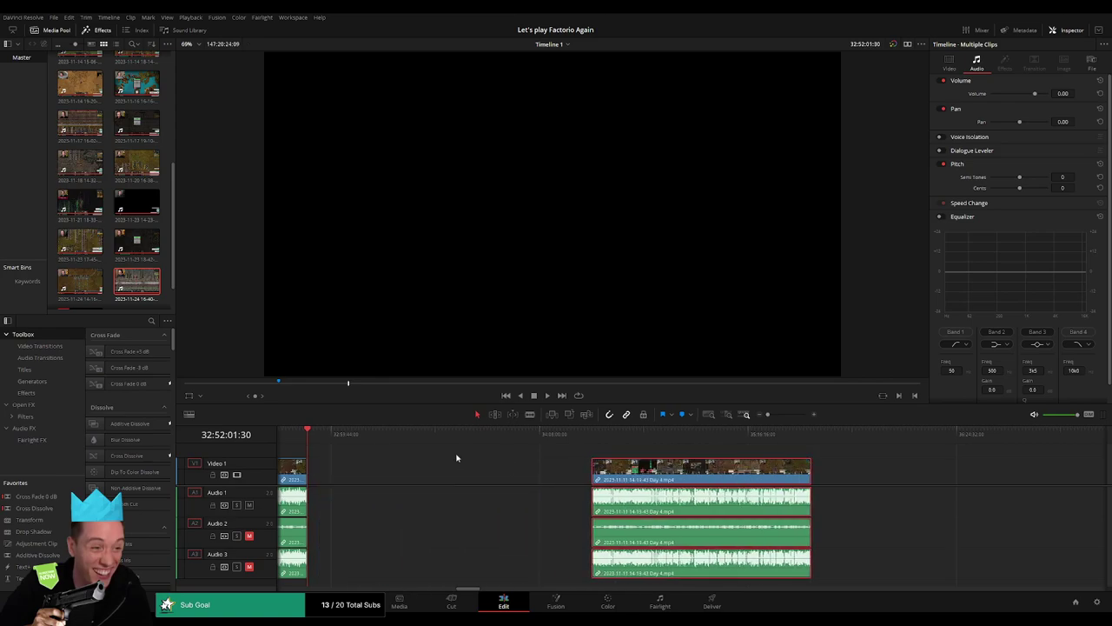
pyautogui.click(366, 448)
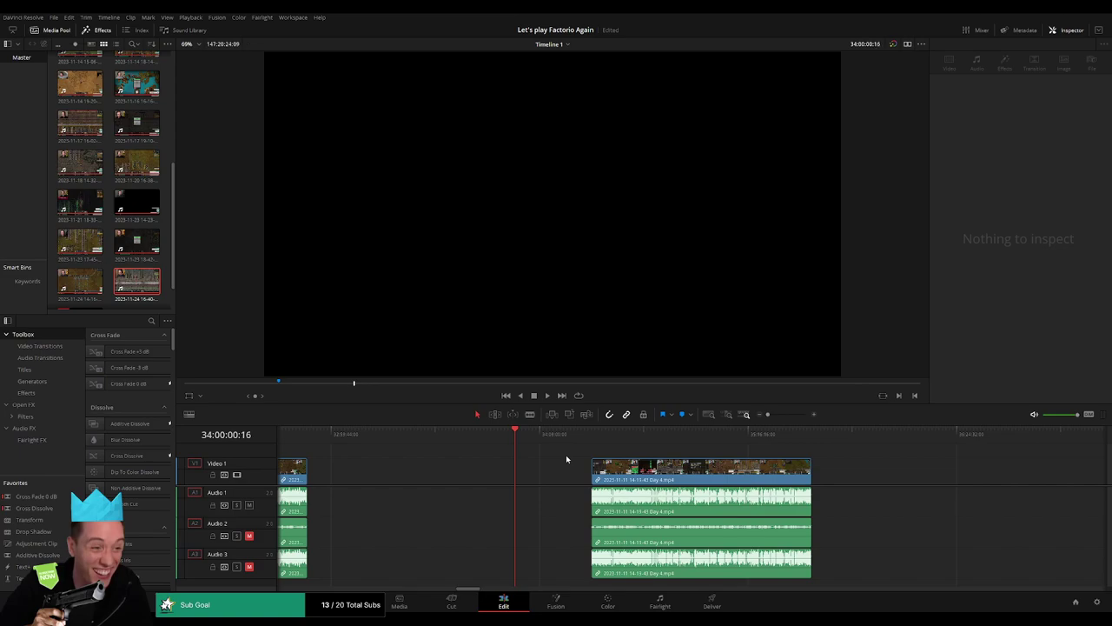
pyautogui.moveTo(660, 470); pyautogui.dragTo(585, 450)
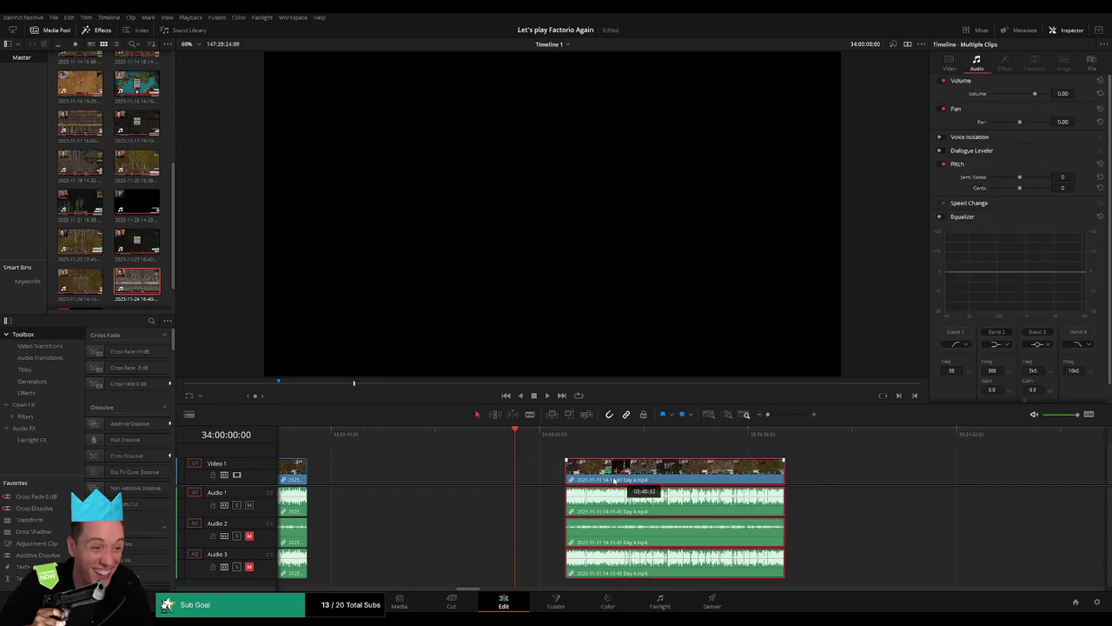
pyautogui.press('space')
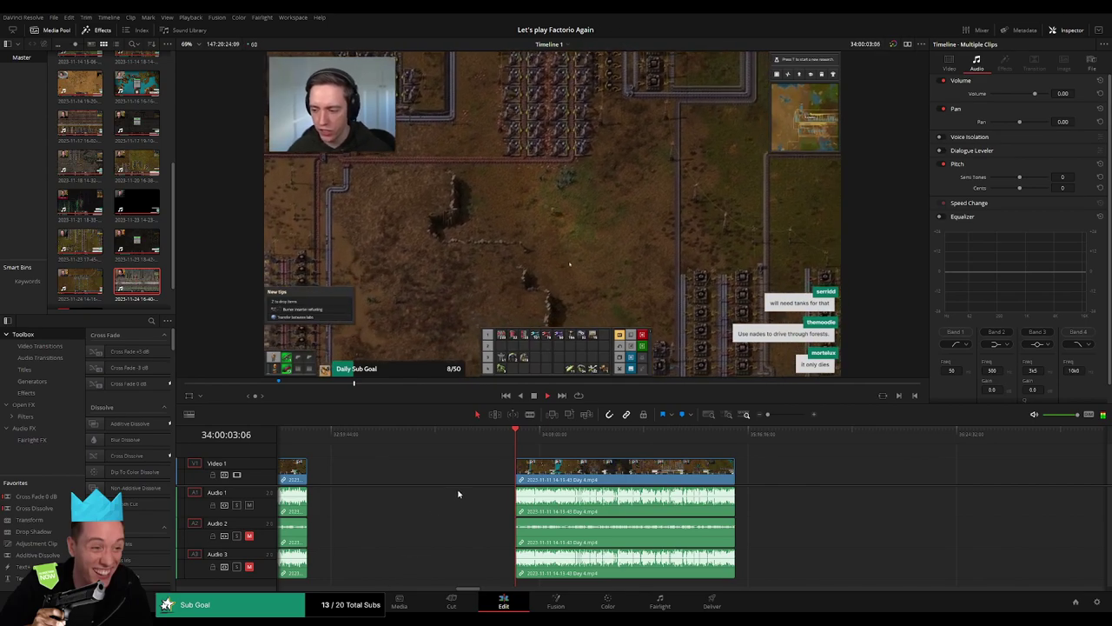
# Scrub, play and zoom through the Day 4 clip toward the next cut
pyautogui.hscroll(5, 409, 453)
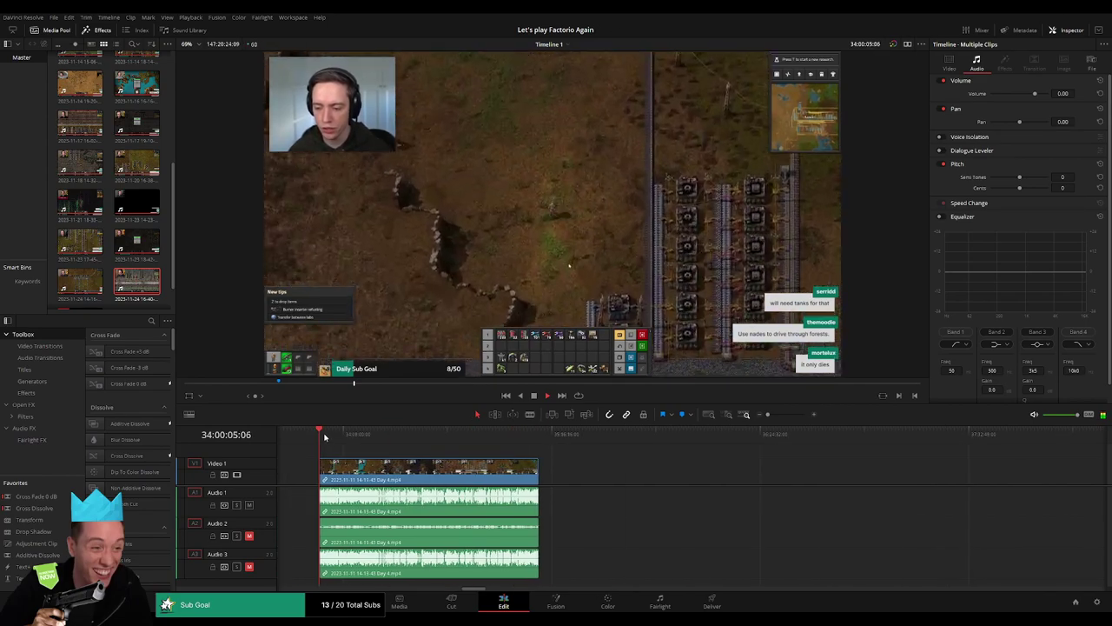
pyautogui.moveTo(330, 433); pyautogui.dragTo(477, 450)
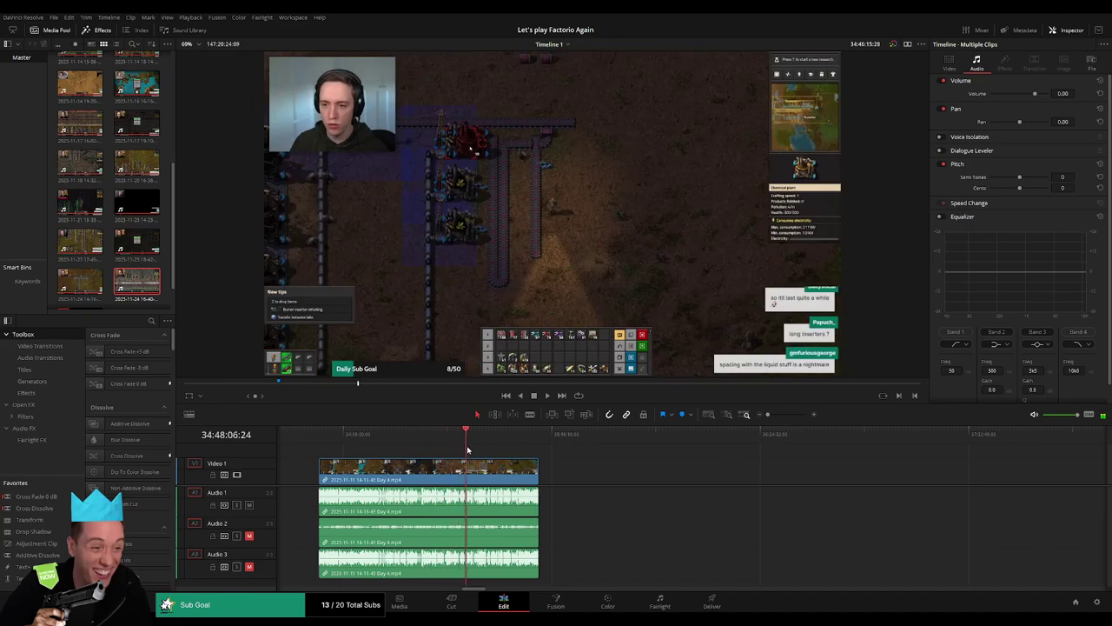
pyautogui.press('space')
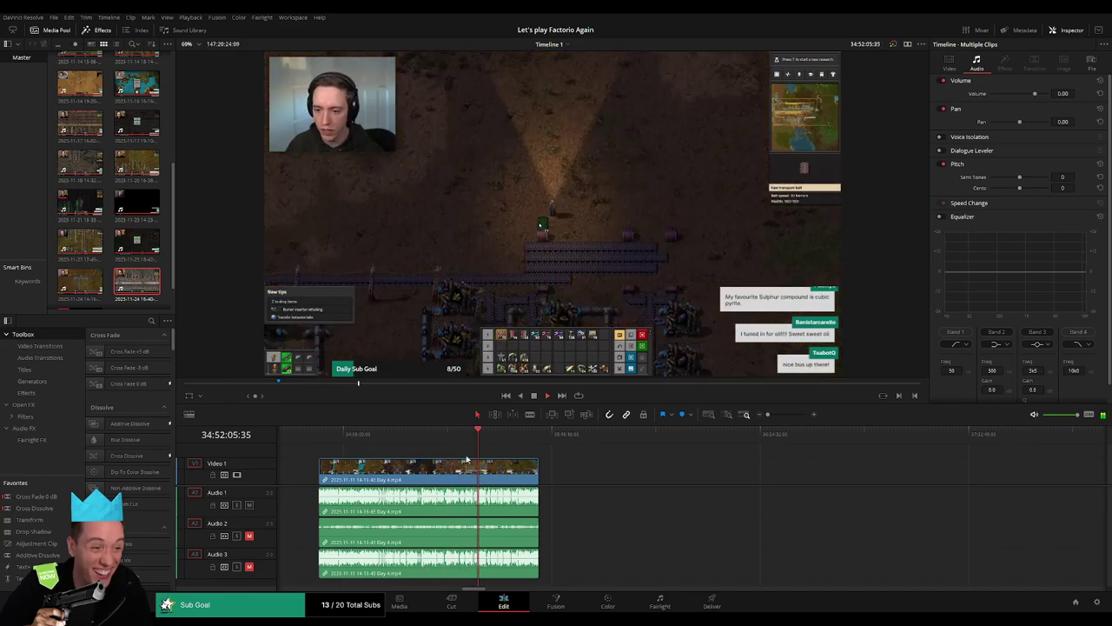
pyautogui.moveTo(765, 416); pyautogui.dragTo(788, 416)
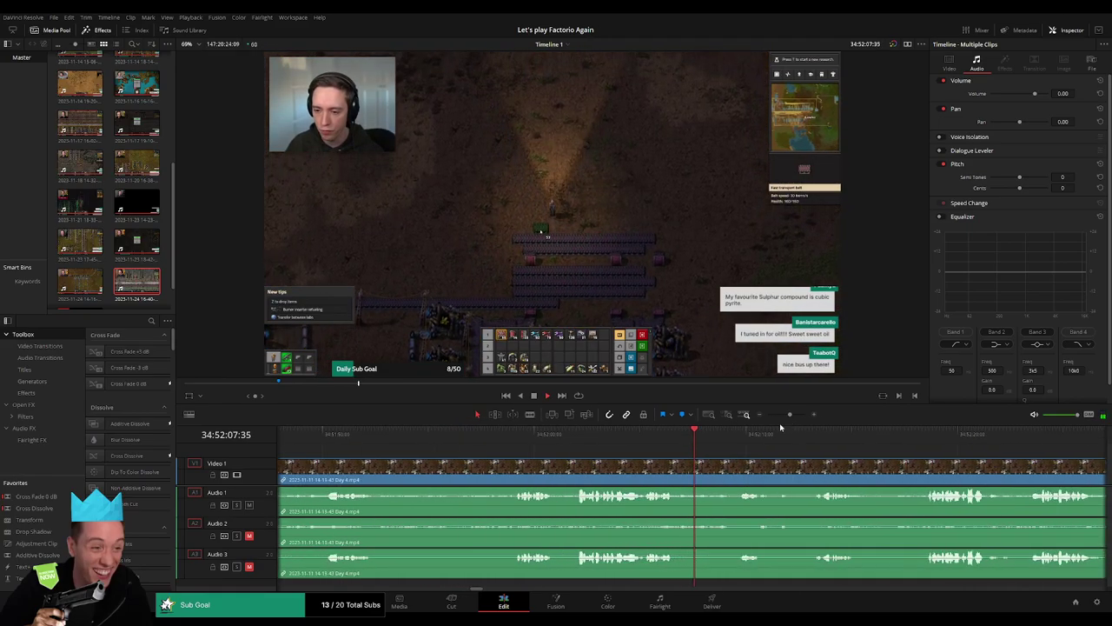
pyautogui.moveTo(514, 434); pyautogui.dragTo(578, 435)
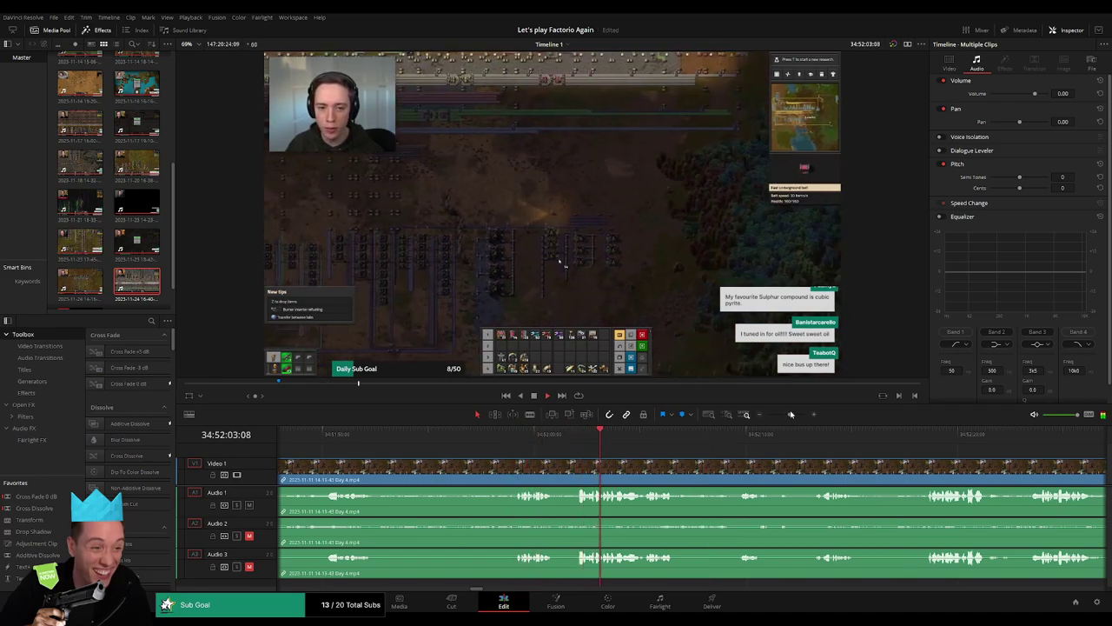
pyautogui.scroll(2, 542, 449)
pyautogui.moveTo(554, 439); pyautogui.dragTo(447, 446)
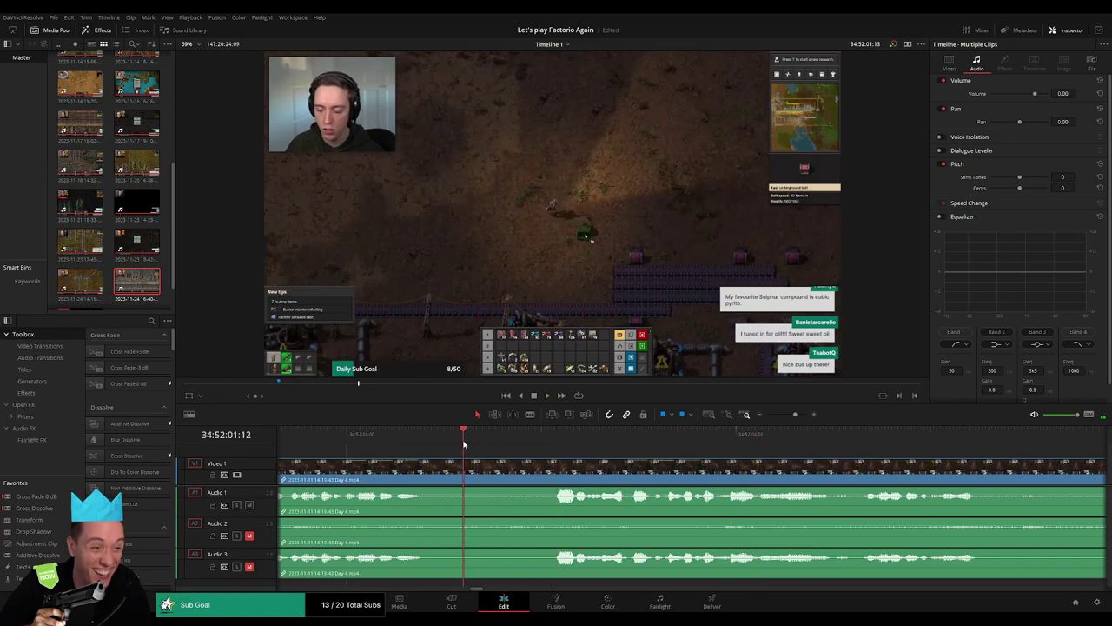
# Settle on about 34:52:17 and split the video and all three audio tracks there
pyautogui.click(797, 439)
pyautogui.press('space')
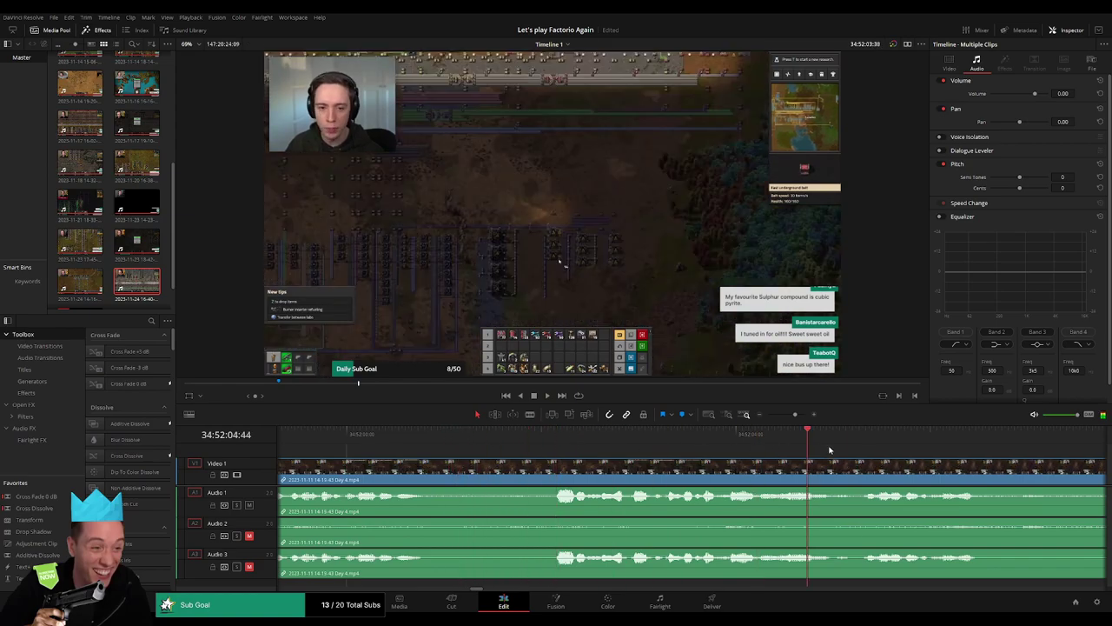
pyautogui.click(810, 436)
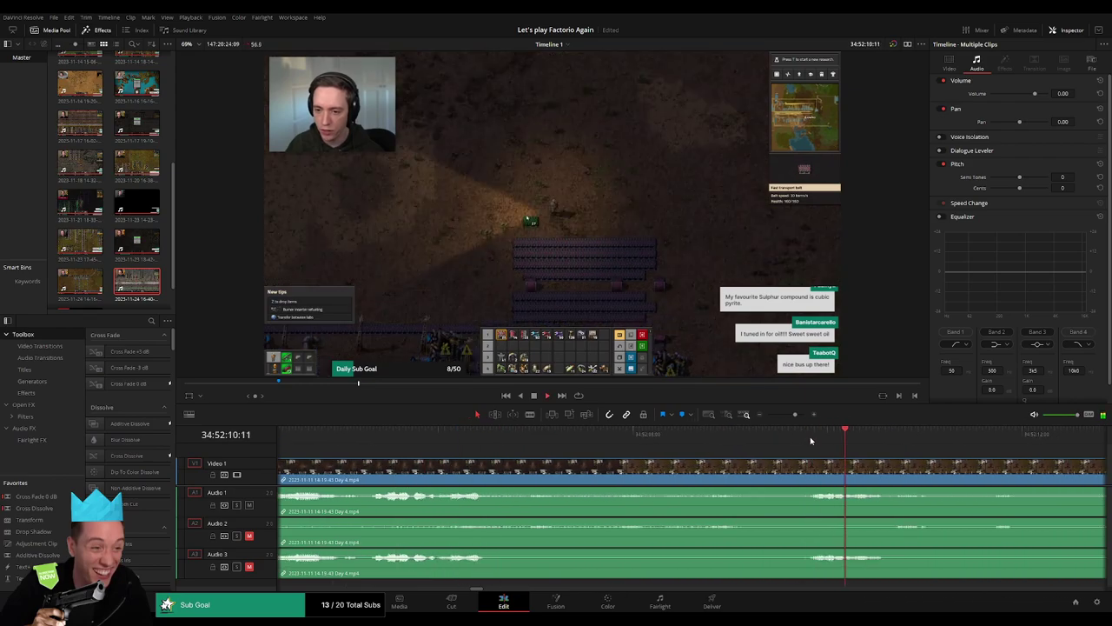
pyautogui.moveTo(795, 414); pyautogui.dragTo(790, 414)
pyautogui.click(758, 439)
pyautogui.hscroll(5, 661, 442)
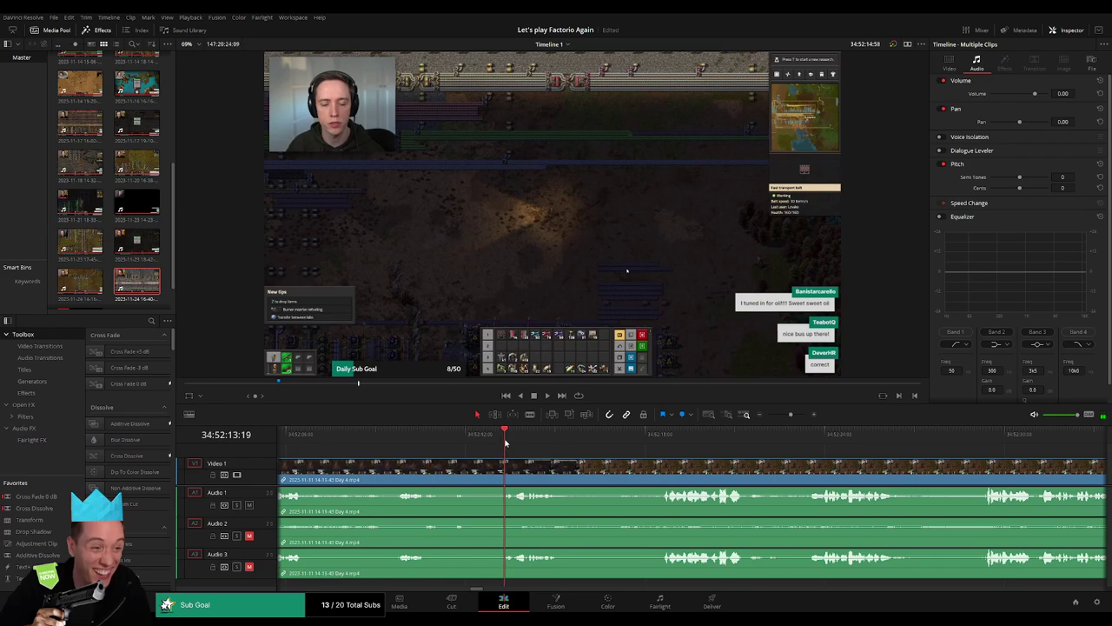
pyautogui.press('space')
pyautogui.click(658, 439)
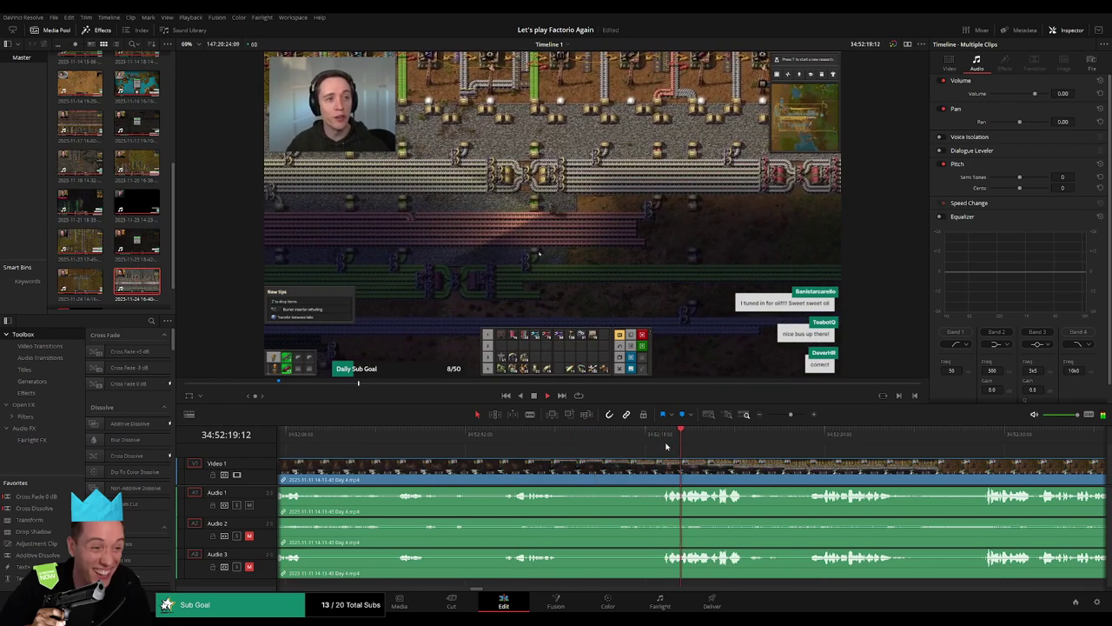
pyautogui.click(667, 446)
pyautogui.press('space')
pyautogui.moveTo(665, 446); pyautogui.dragTo(632, 449)
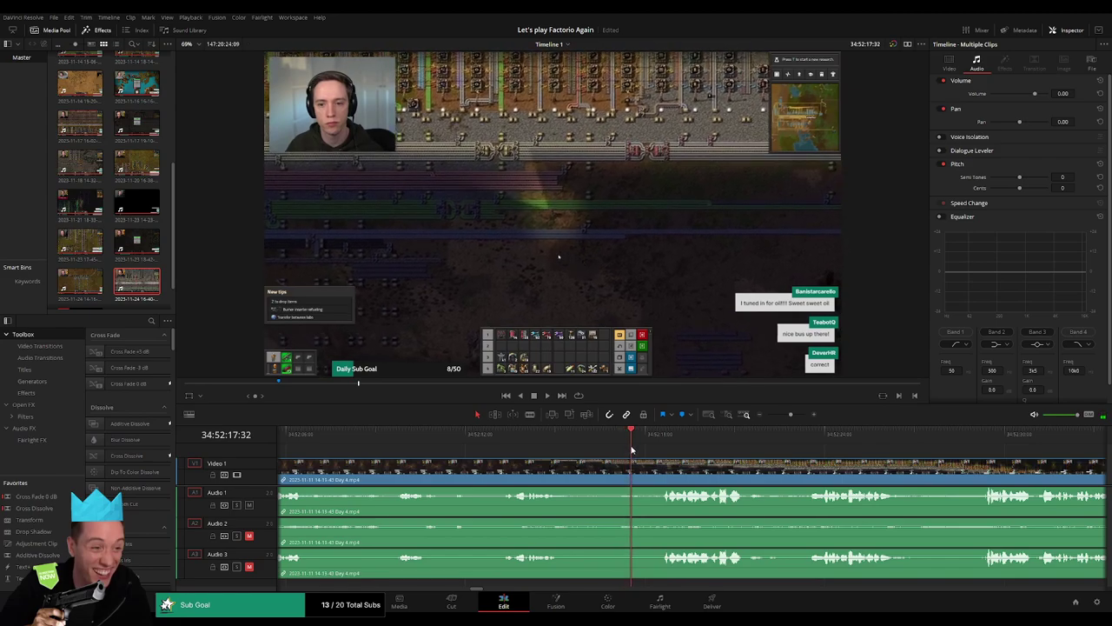
pyautogui.hotkey('ctrl', 'b')
# Add fades at the new cut on Video 1 and Audio 1, then play across it
pyautogui.moveTo(632, 465)
pyautogui.mouseDown()
pyautogui.moveTo(659, 467)
pyautogui.moveTo(598, 463)
pyautogui.mouseUp()
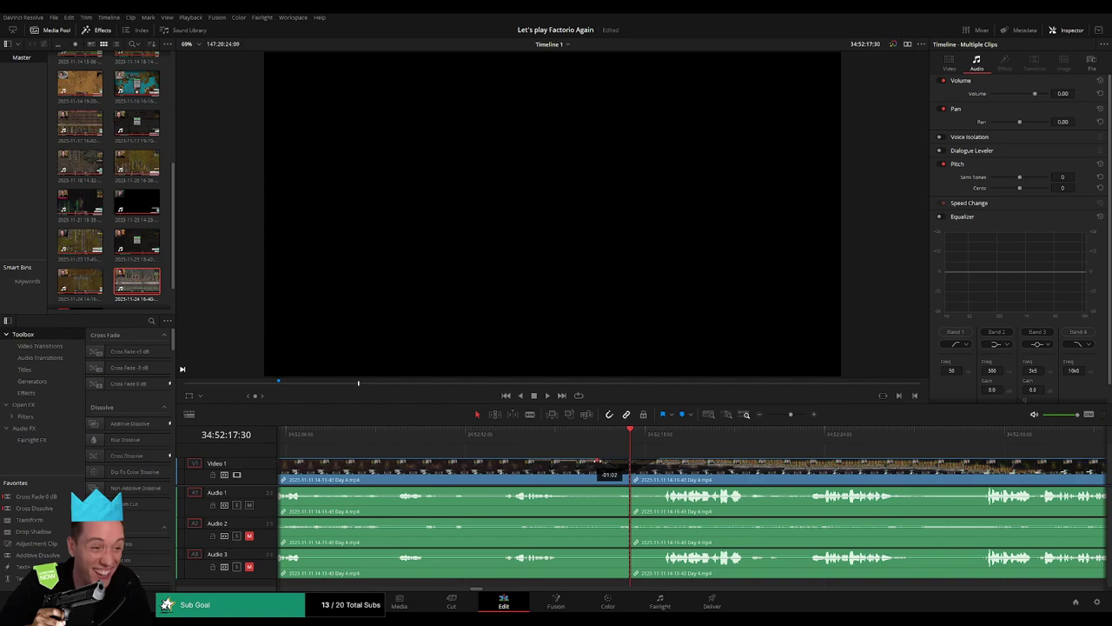
pyautogui.moveTo(598, 461)
pyautogui.mouseDown()
pyautogui.moveTo(600, 492)
pyautogui.moveTo(663, 491)
pyautogui.moveTo(606, 521)
pyautogui.moveTo(660, 522)
pyautogui.moveTo(594, 553)
pyautogui.moveTo(658, 552)
pyautogui.mouseUp()
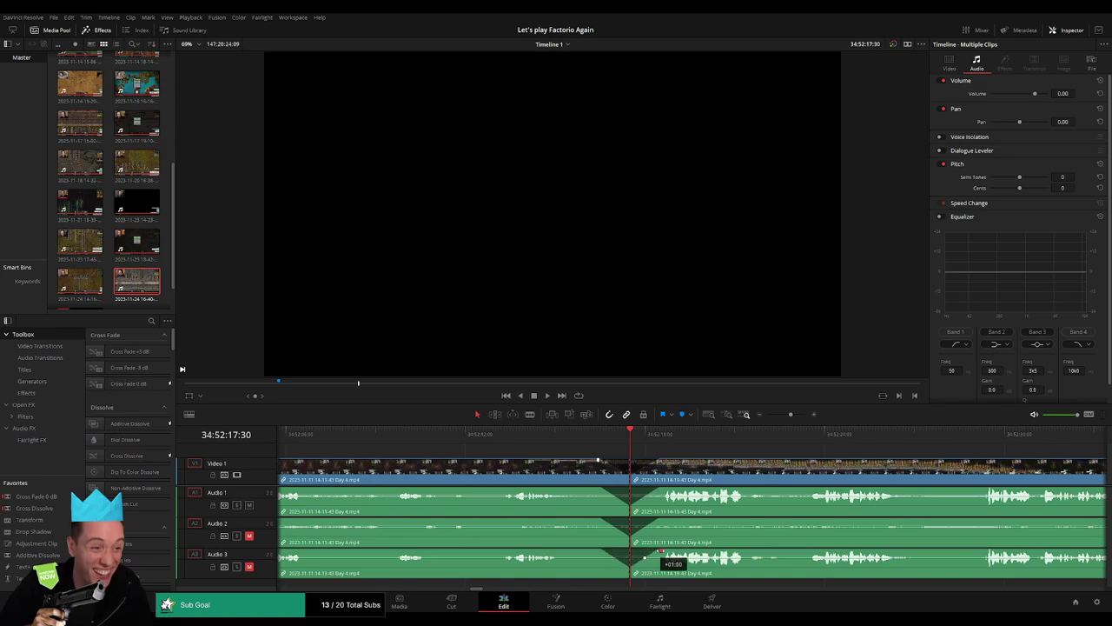
pyautogui.press('space')
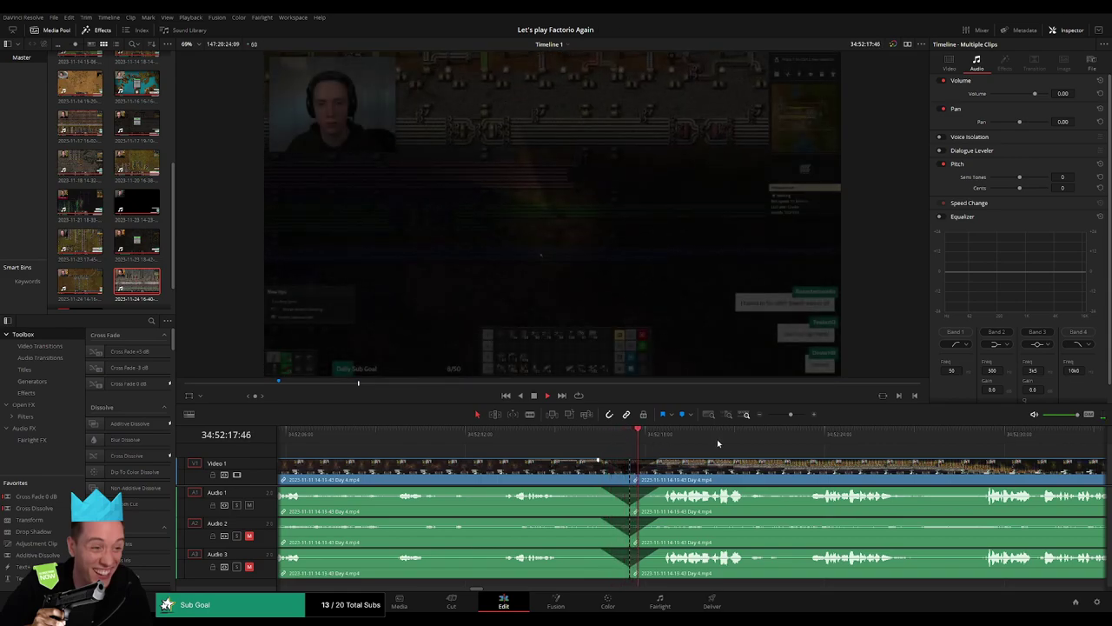
pyautogui.scroll(-5, 660, 445)
# Move the second clip group further along the timeline to make room
pyautogui.press('space')
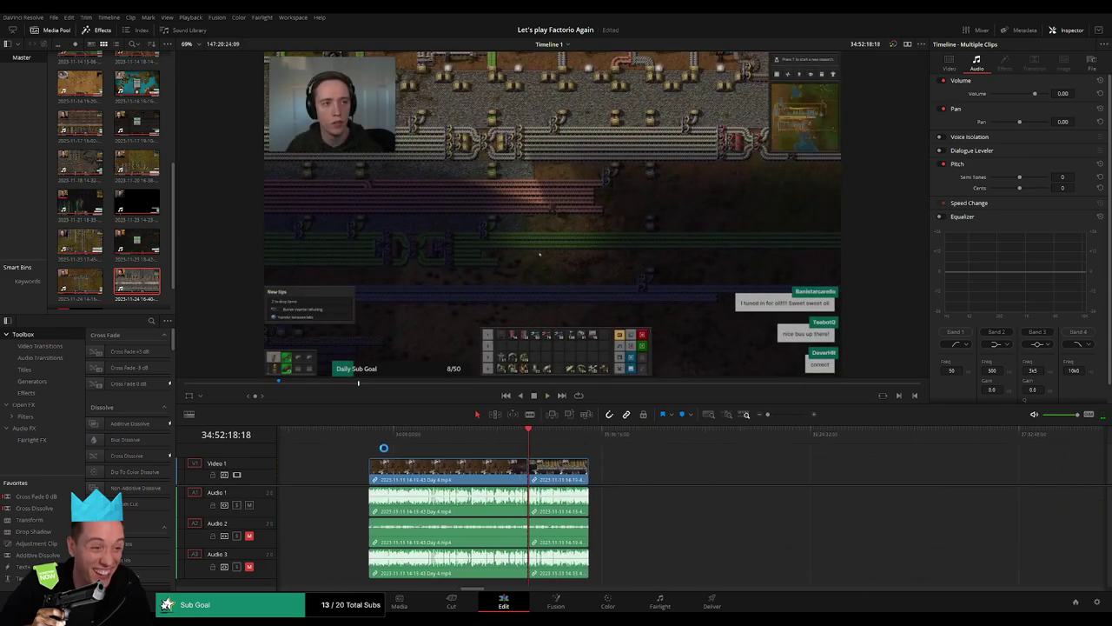
pyautogui.click(525, 432)
pyautogui.scroll(-3, 394, 473)
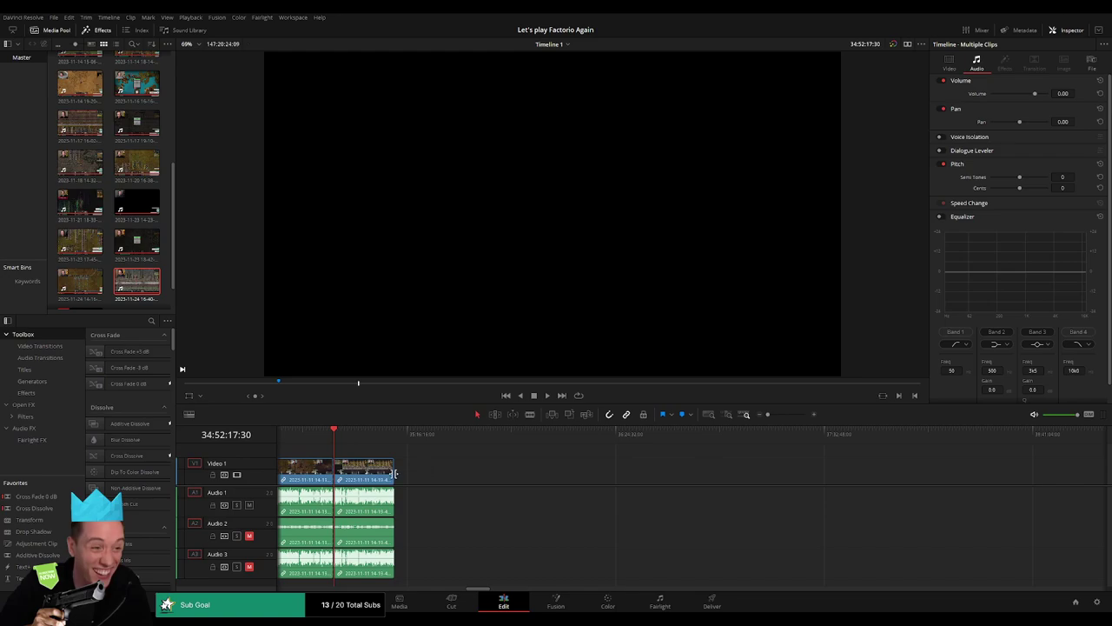
pyautogui.moveTo(371, 477); pyautogui.dragTo(670, 477)
pyautogui.click(500, 462)
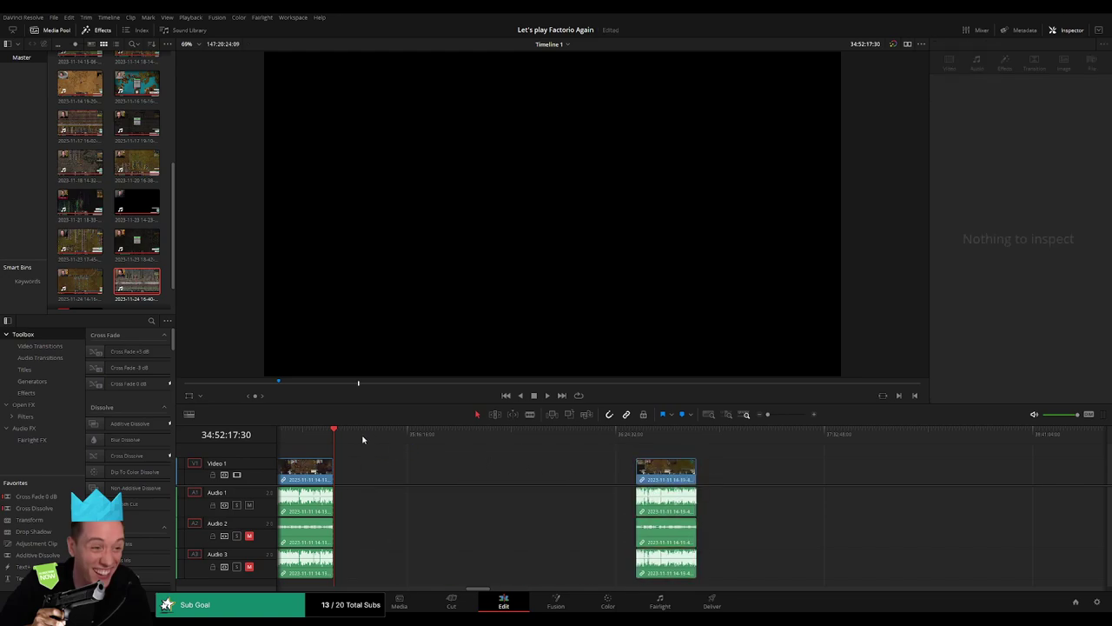
# Slide the Day 4 piece and Day 4 part 2 clip left to start at 36:00:00:00
pyautogui.moveTo(362, 439); pyautogui.dragTo(541, 456)
pyautogui.moveTo(774, 417); pyautogui.dragTo(783, 415)
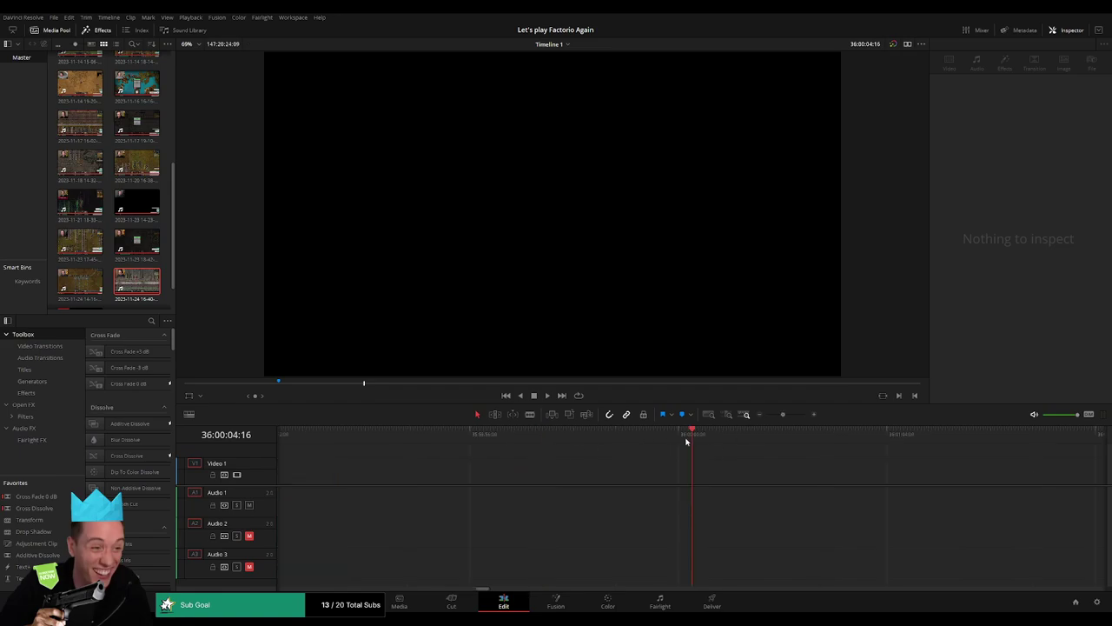
pyautogui.moveTo(688, 434); pyautogui.dragTo(678, 437)
pyautogui.scroll(-3, 766, 444)
pyautogui.moveTo(834, 473); pyautogui.dragTo(739, 474)
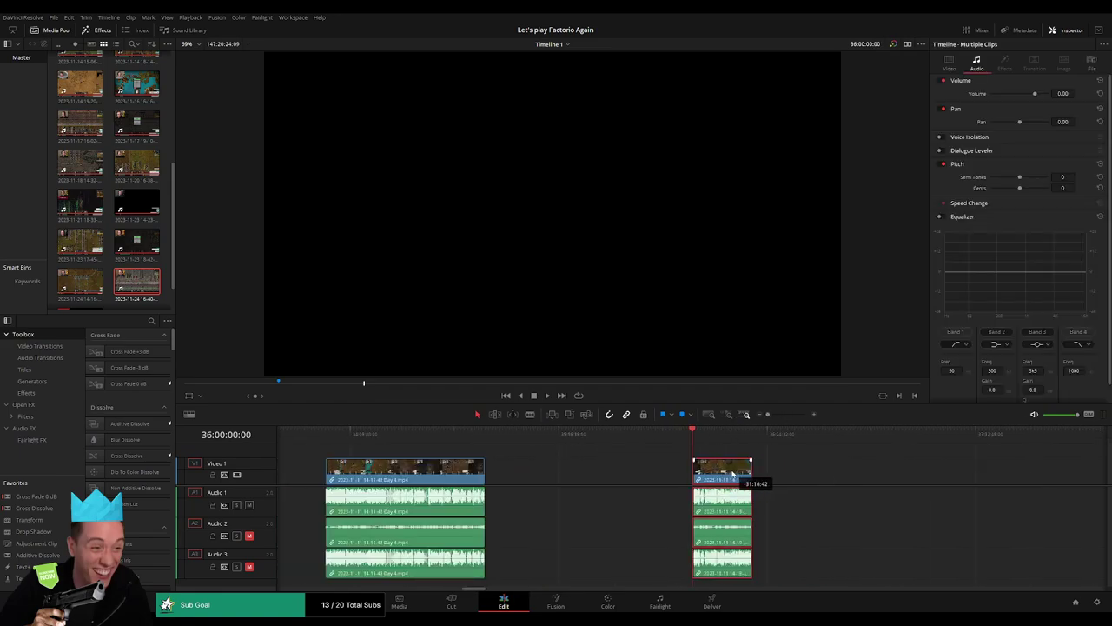
pyautogui.scroll(-3, 569, 455)
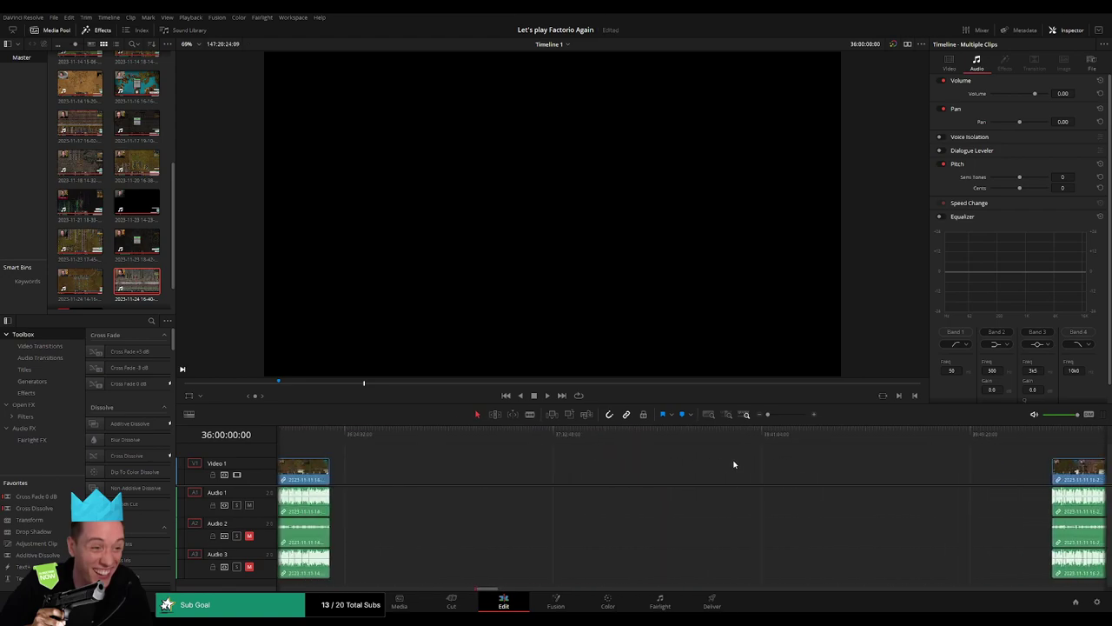
pyautogui.moveTo(1069, 473); pyautogui.dragTo(367, 492)
# Review the join into the Day 4 part 2 footage and add the standard cross fade
pyautogui.hscroll(-3, 540, 454)
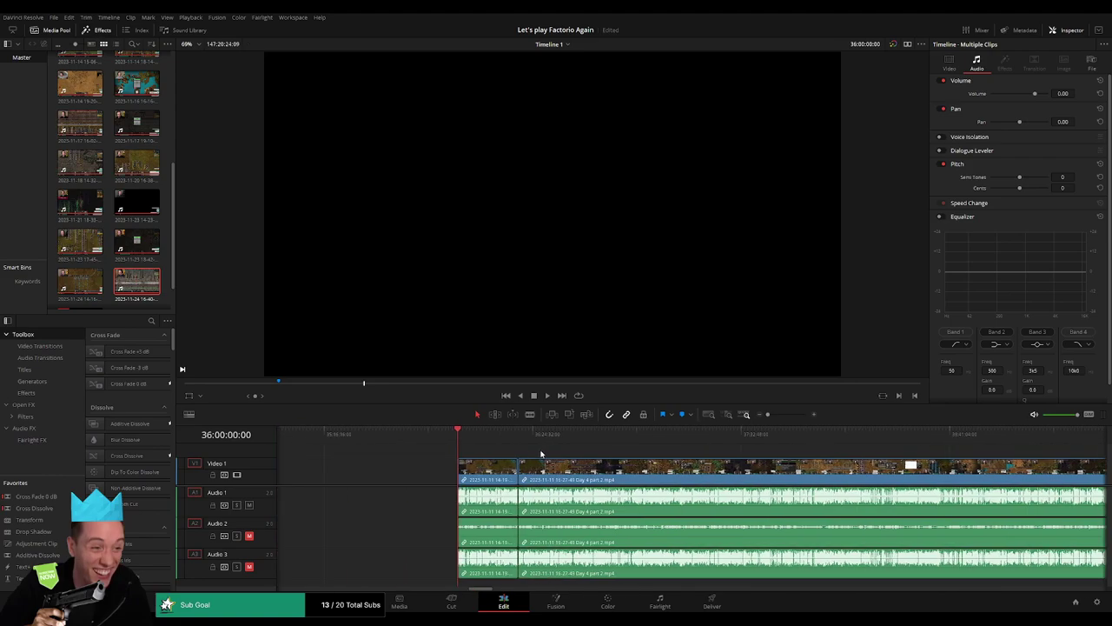
pyautogui.moveTo(459, 434); pyautogui.dragTo(518, 437)
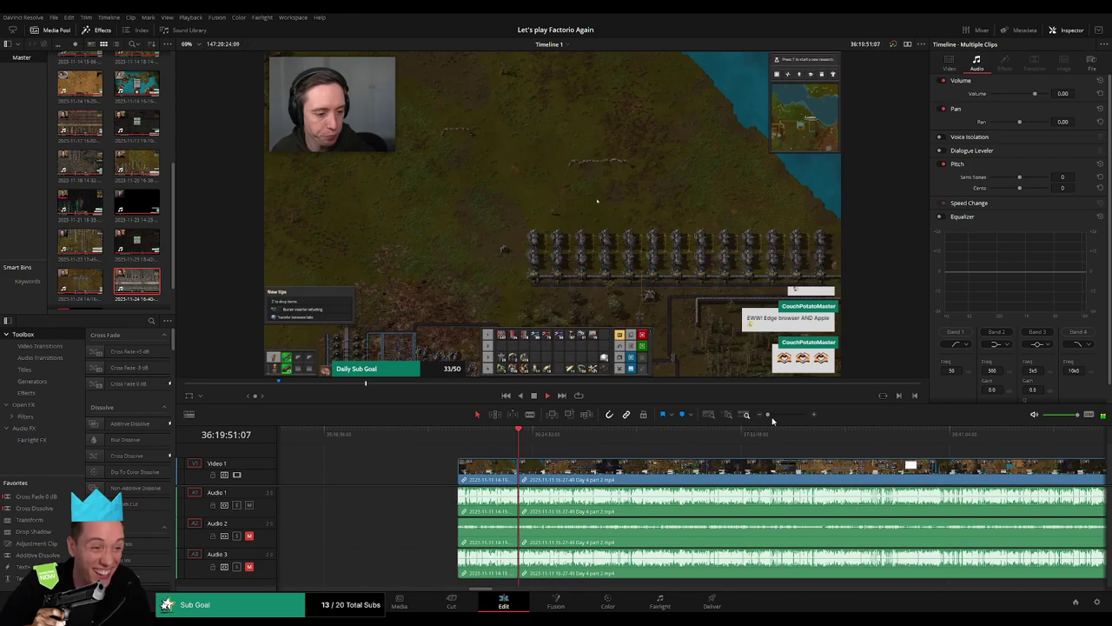
pyautogui.scroll(3, 439, 437)
pyautogui.moveTo(439, 436); pyautogui.dragTo(363, 437)
pyautogui.press('space')
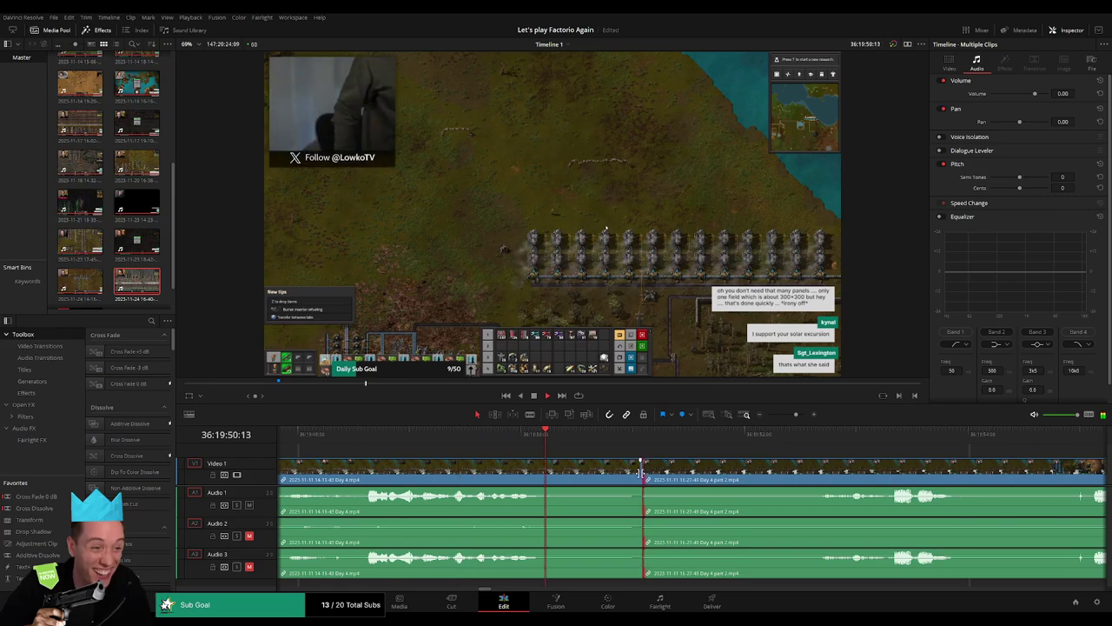
pyautogui.hotkey('ctrl', 't')
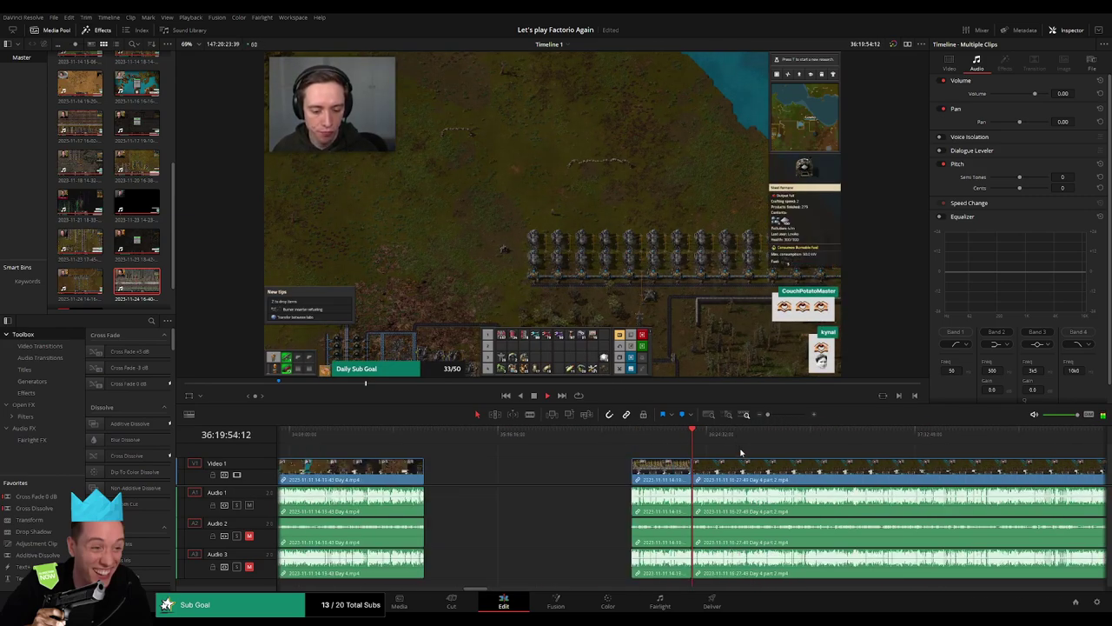
# Fast-forward through the Day 4 part 2 footage and position the next cut near 36:52:00
pyautogui.moveTo(793, 416); pyautogui.dragTo(767, 416)
pyautogui.hscroll(3, 434, 448)
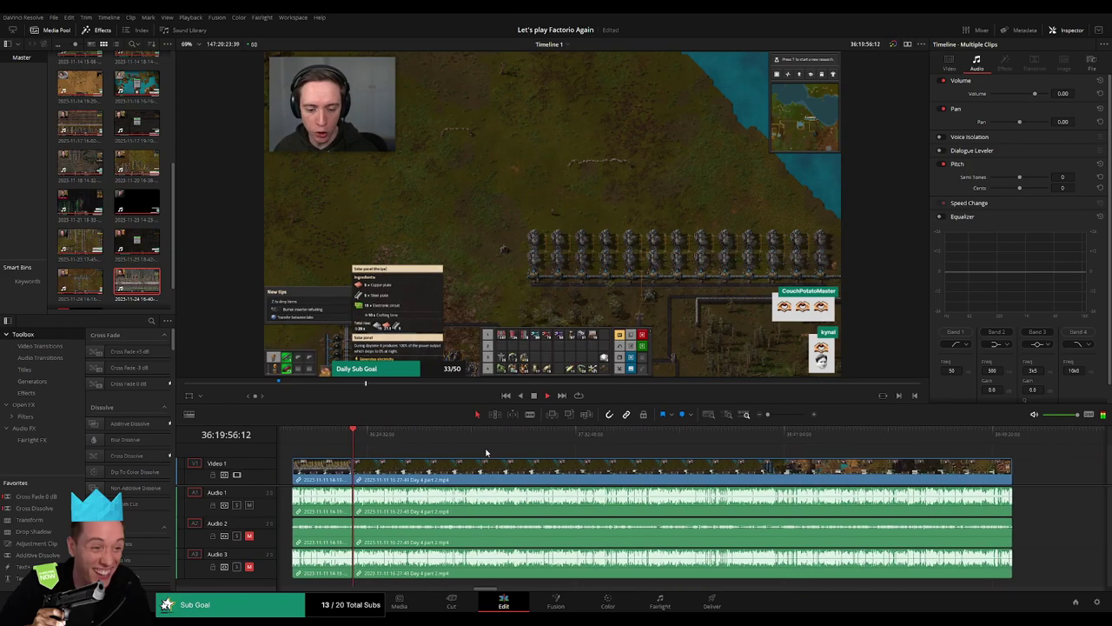
pyautogui.moveTo(352, 443); pyautogui.dragTo(436, 446)
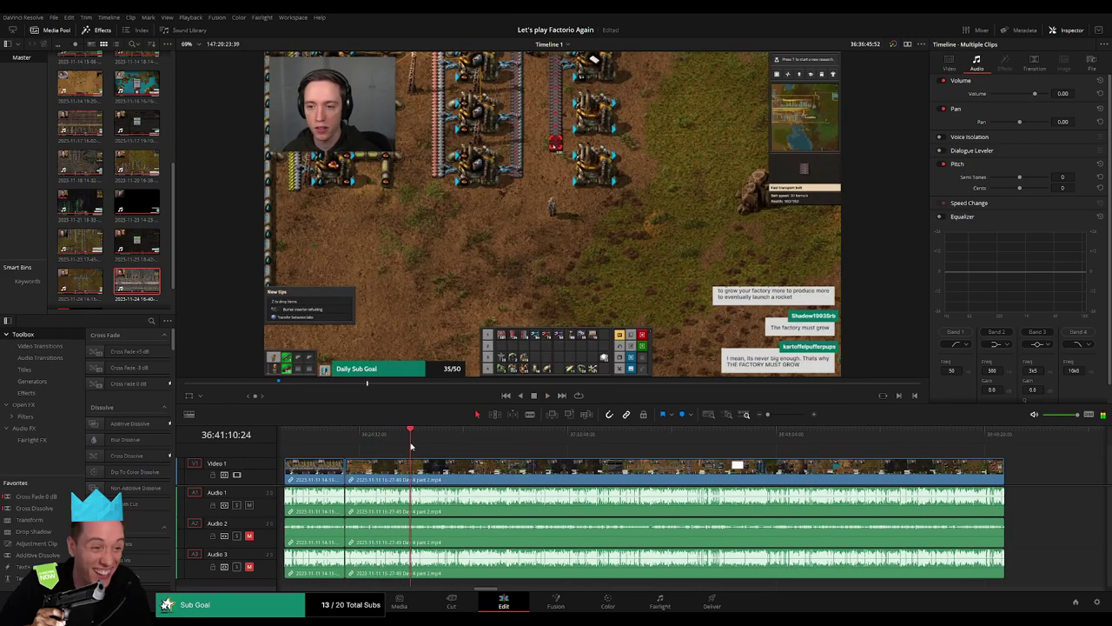
pyautogui.press('l')
pyautogui.press('l')
pyautogui.press('l')
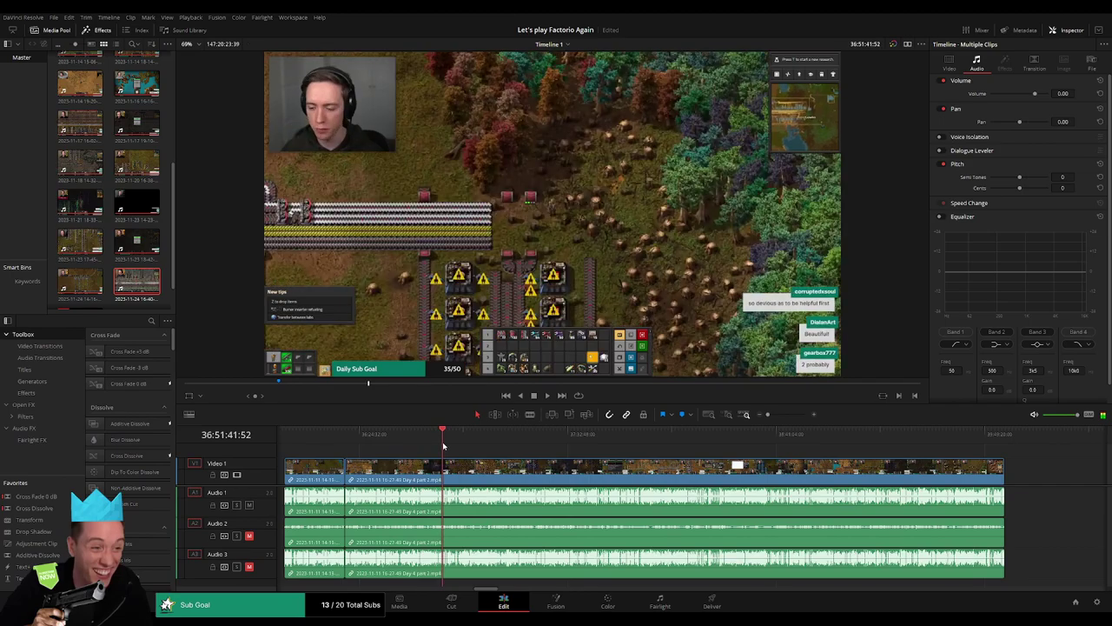
pyautogui.click(790, 415)
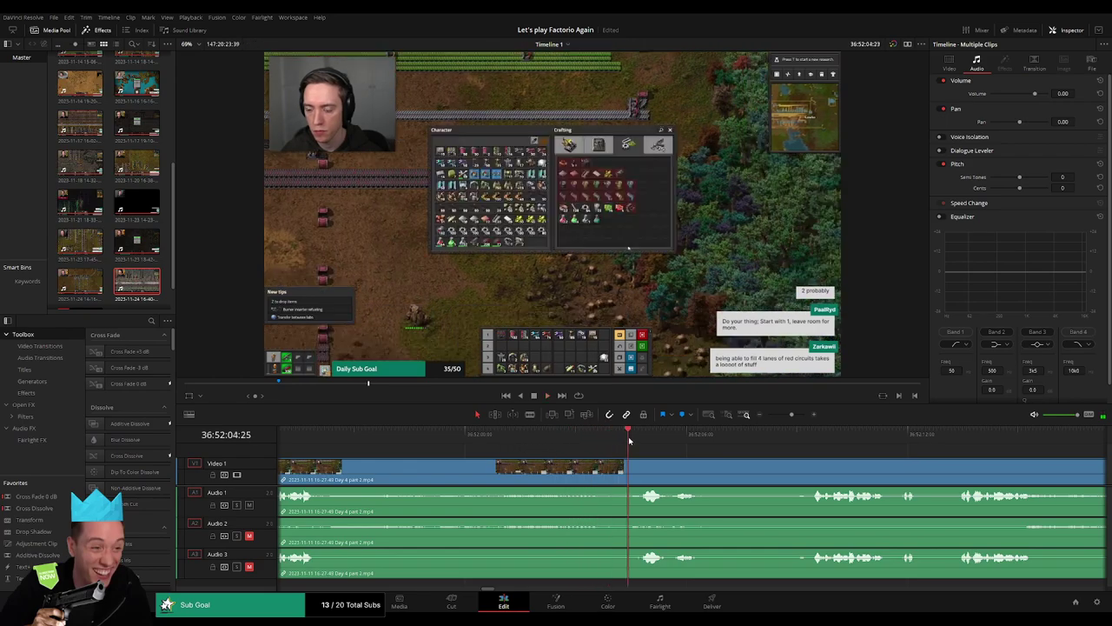
pyautogui.click(489, 440)
pyautogui.moveTo(489, 442)
pyautogui.mouseDown()
pyautogui.moveTo(527, 461)
pyautogui.moveTo(454, 462)
pyautogui.moveTo(452, 490)
pyautogui.moveTo(515, 491)
pyautogui.moveTo(448, 519)
pyautogui.mouseUp()
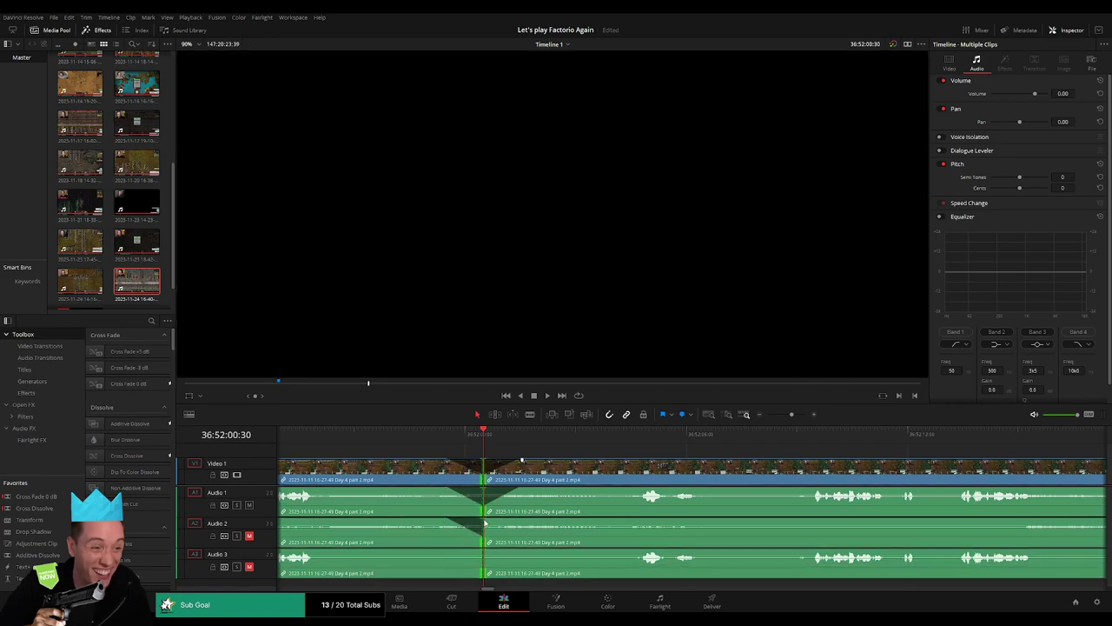
# Stretch the Audio 2 and Audio 3 fades across the 36:52:00 cut
pyautogui.moveTo(478, 520); pyautogui.dragTo(511, 522)
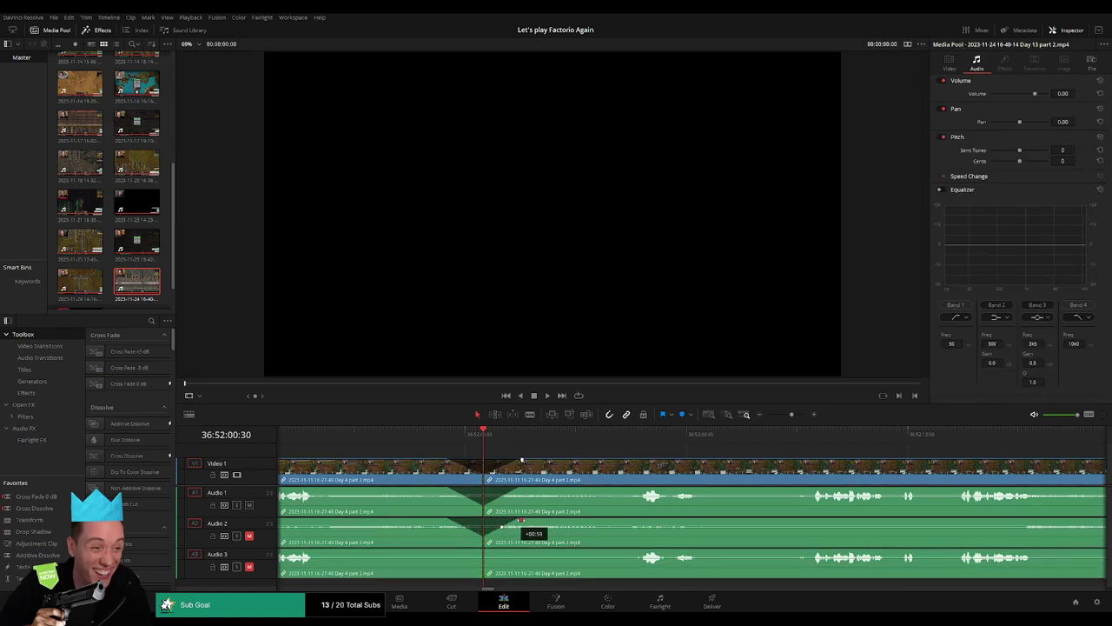
pyautogui.moveTo(480, 550); pyautogui.dragTo(445, 553)
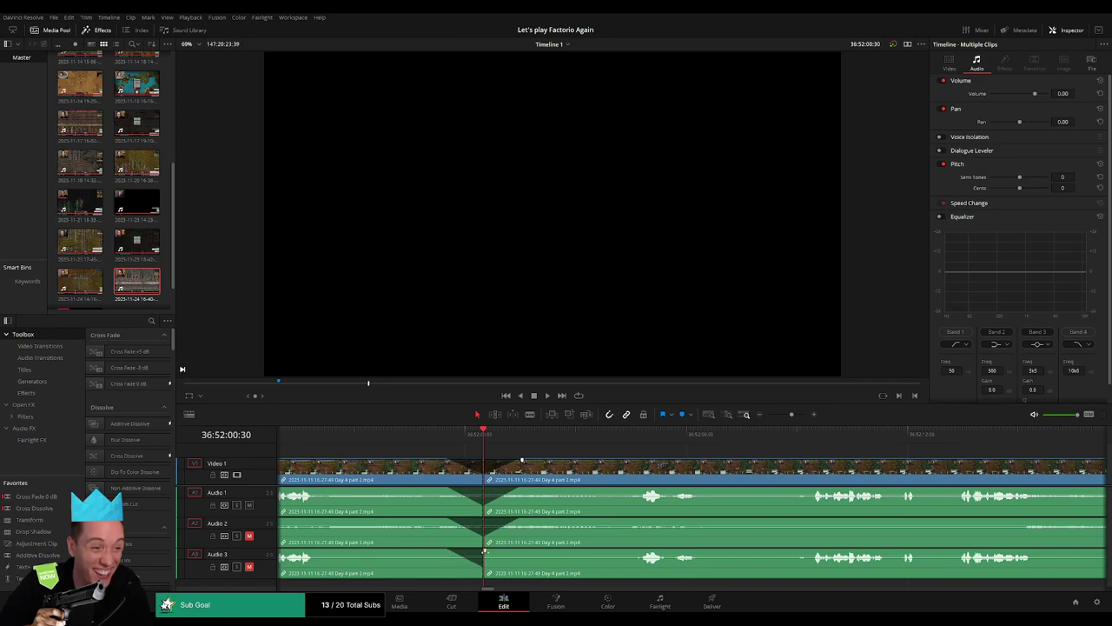
pyautogui.moveTo(484, 551); pyautogui.dragTo(514, 552)
# Shift the footage after the cut further along the timeline
pyautogui.moveTo(792, 414); pyautogui.dragTo(767, 414)
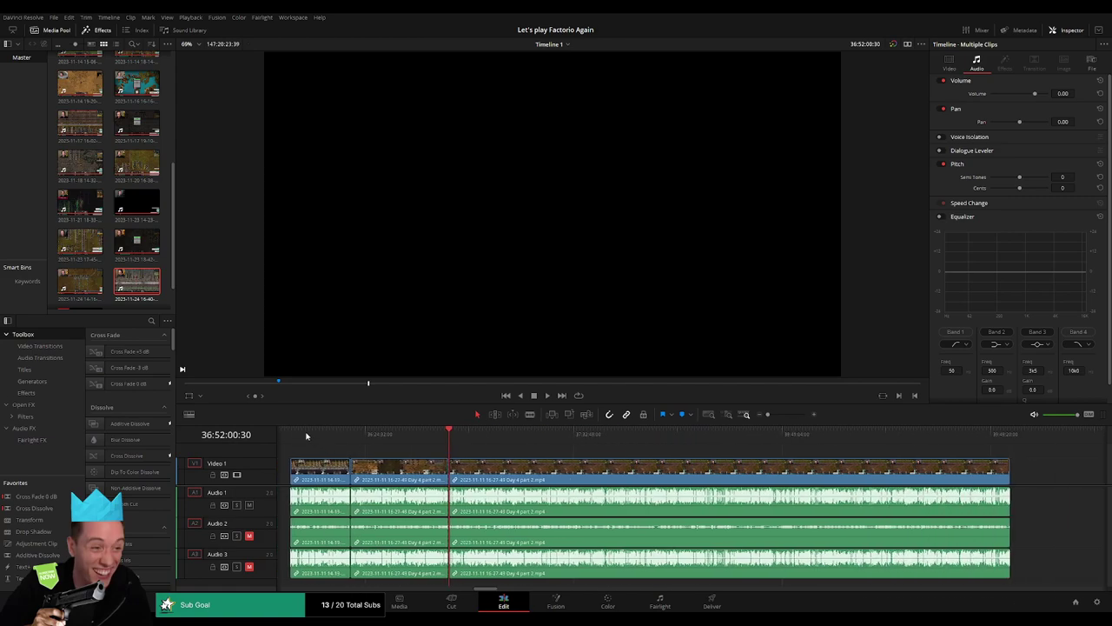
pyautogui.hotkey('ctrl', 'shift', '[')
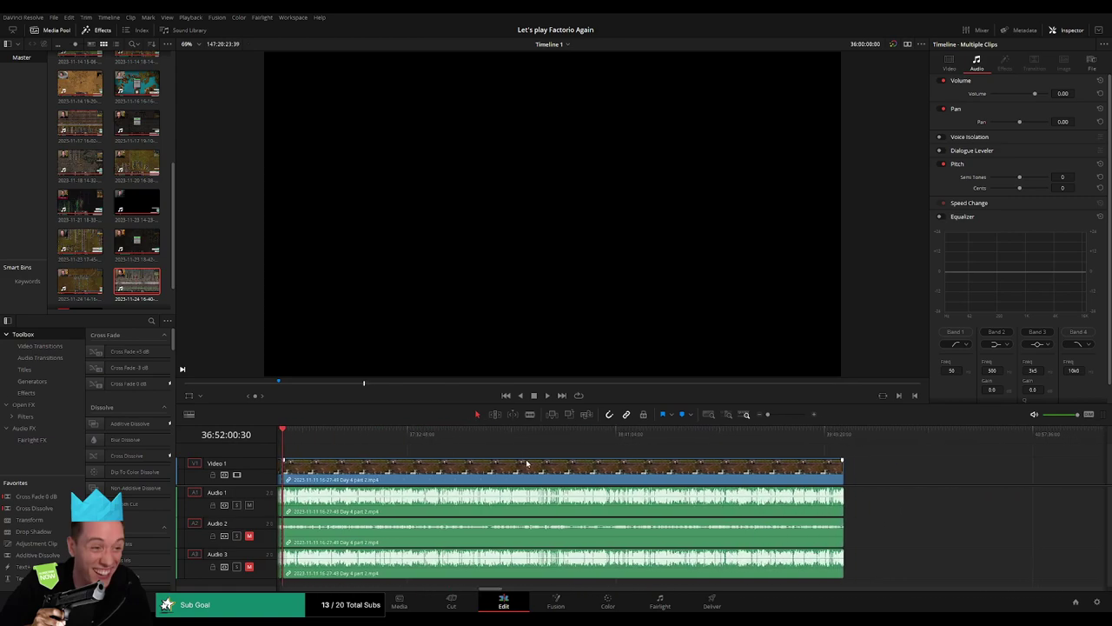
pyautogui.moveTo(526, 463); pyautogui.dragTo(783, 469)
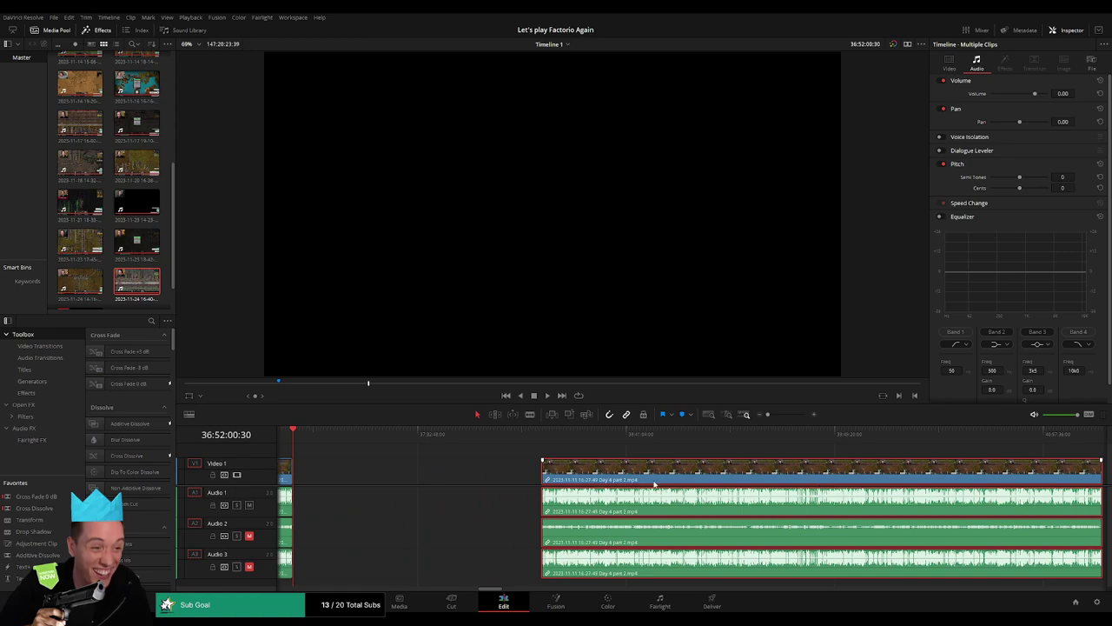
pyautogui.click(447, 454)
# Snap the later Day 4 part 2 footage back to start at 38:00:00:00 and play it
pyautogui.moveTo(306, 442); pyautogui.dragTo(502, 452)
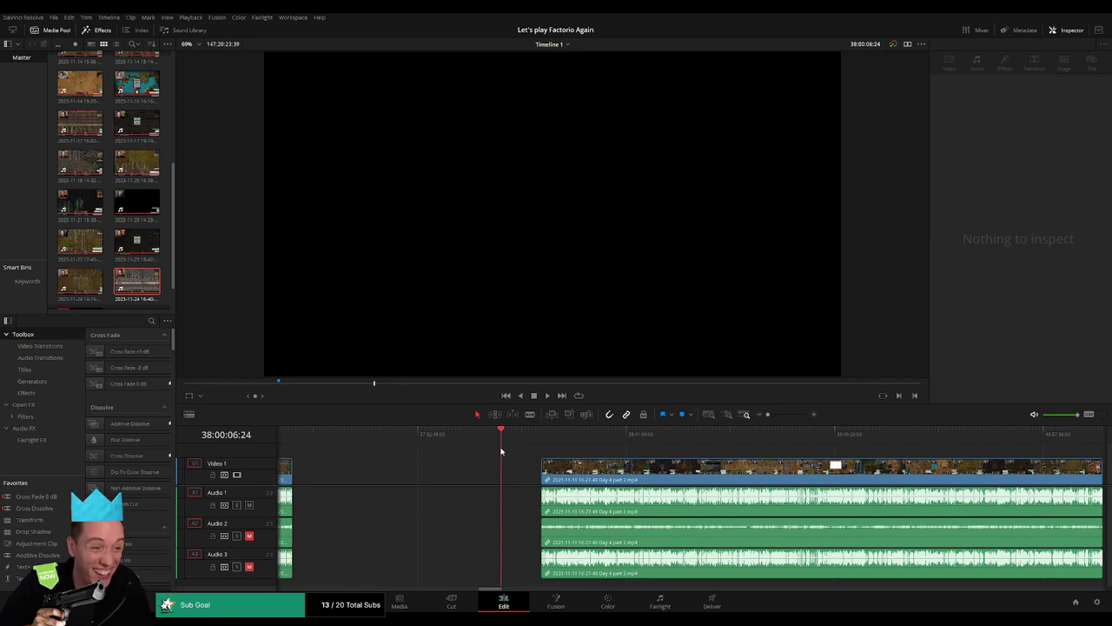
pyautogui.moveTo(768, 414); pyautogui.dragTo(786, 413)
pyautogui.moveTo(691, 435); pyautogui.dragTo(715, 439)
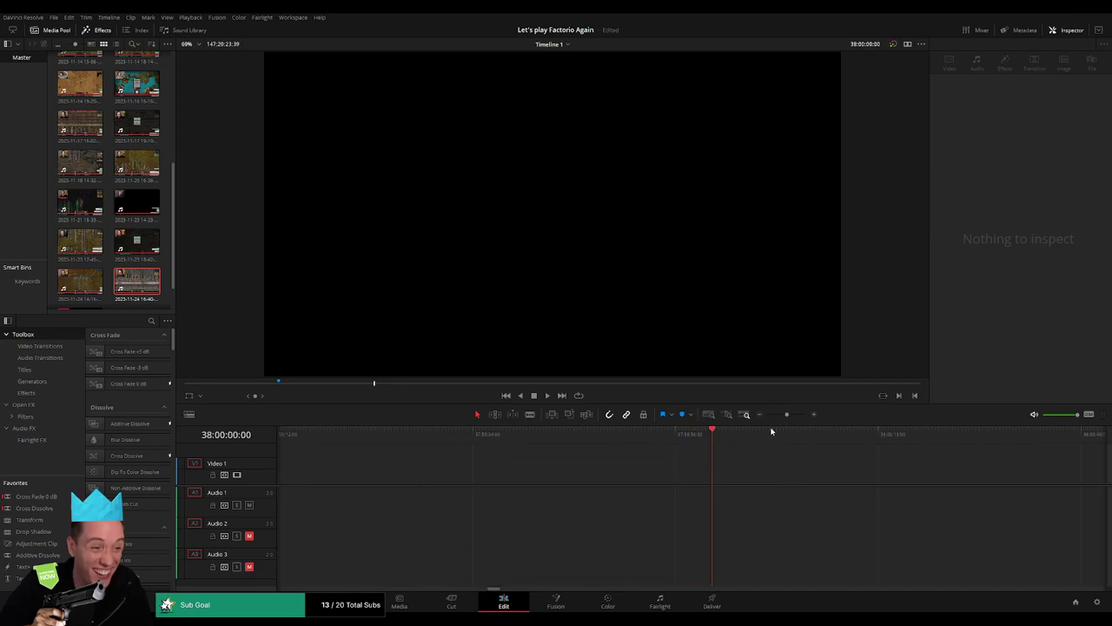
pyautogui.moveTo(786, 414); pyautogui.dragTo(767, 413)
pyautogui.moveTo(546, 470); pyautogui.dragTo(503, 471)
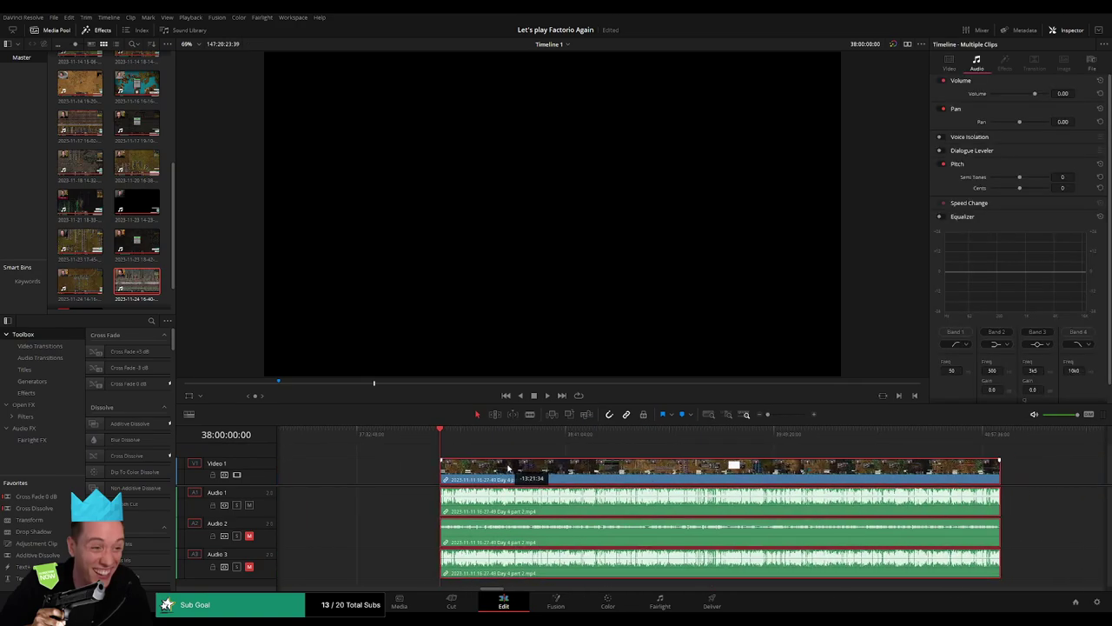
pyautogui.press('space')
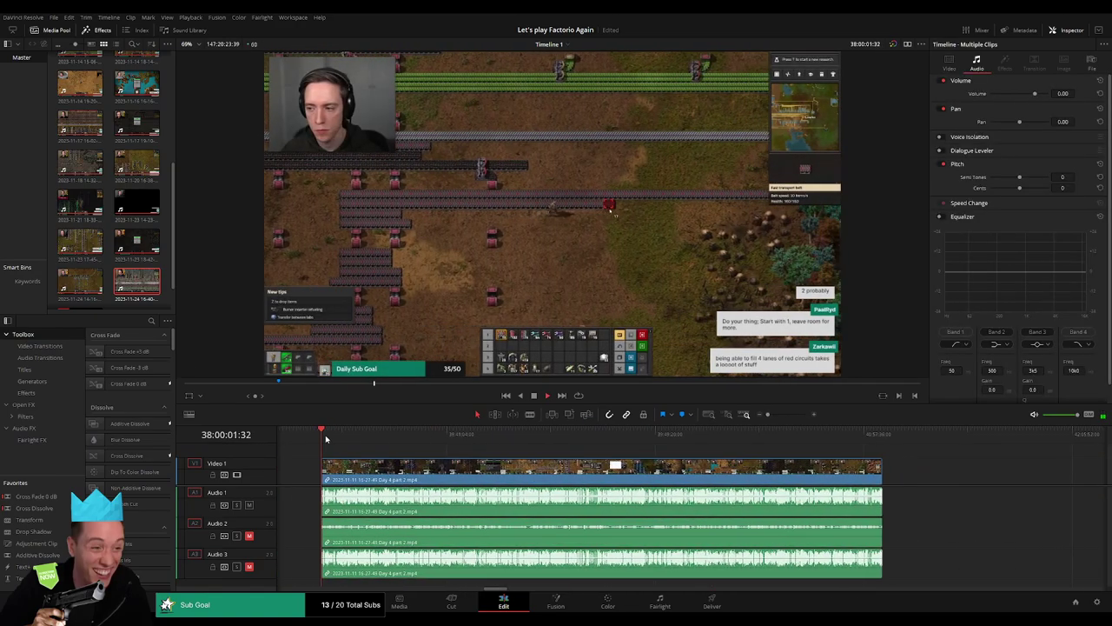
# Park the playhead at 38:52:01:00 and split every track there with Ctrl+B
pyautogui.moveTo(368, 448); pyautogui.dragTo(479, 452)
pyautogui.moveTo(767, 413); pyautogui.dragTo(792, 414)
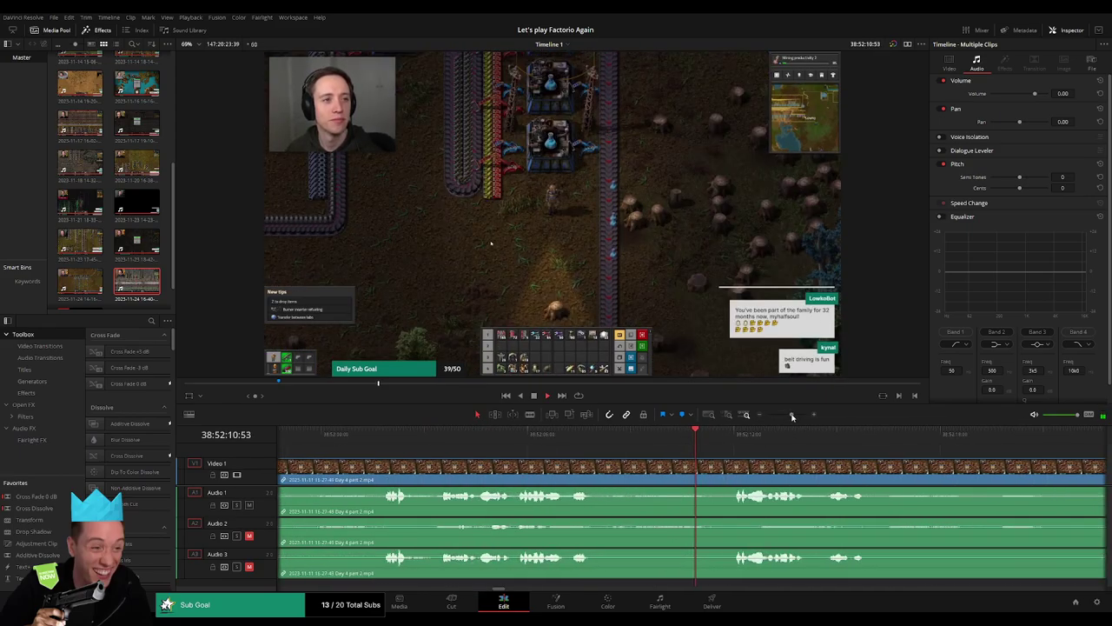
pyautogui.click(448, 432)
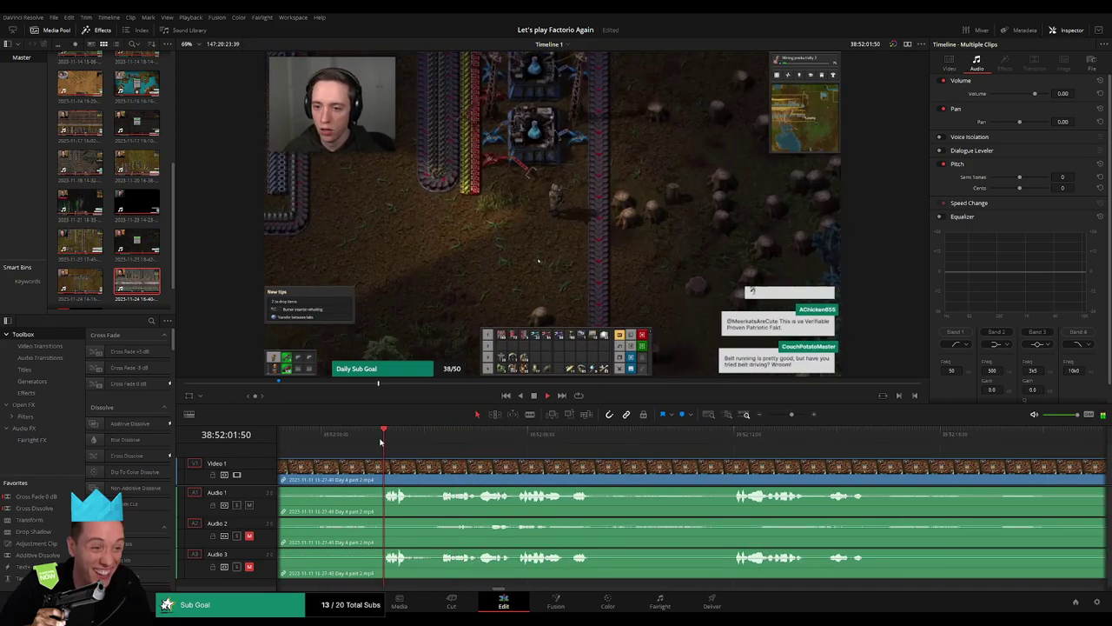
pyautogui.click(624, 443)
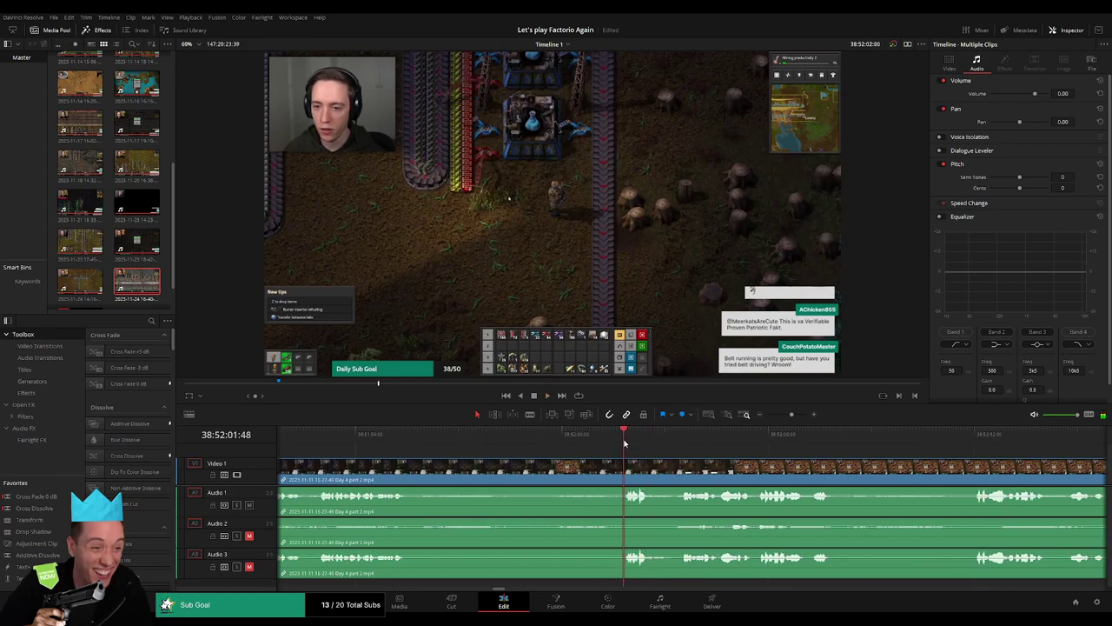
pyautogui.moveTo(624, 443)
pyautogui.mouseDown()
pyautogui.moveTo(594, 447)
pyautogui.moveTo(623, 460)
pyautogui.moveTo(610, 466)
pyautogui.moveTo(630, 461)
pyautogui.moveTo(567, 461)
pyautogui.moveTo(555, 489)
pyautogui.moveTo(624, 491)
pyautogui.mouseUp()
pyautogui.hotkey('ctrl', 'b')
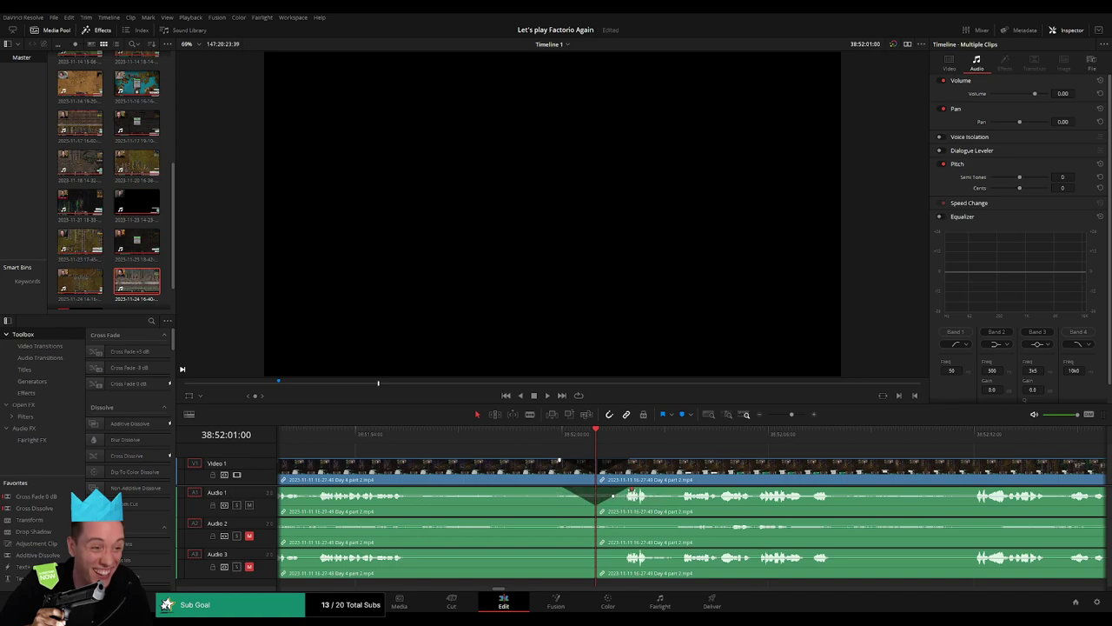
# Fade Audio 2 across the 38:52:01:00 cut and drag the later clips right, leaving a gap
pyautogui.moveTo(593, 519)
pyautogui.mouseDown()
pyautogui.moveTo(565, 521)
pyautogui.moveTo(632, 520)
pyautogui.moveTo(562, 552)
pyautogui.moveTo(632, 553)
pyautogui.mouseUp()
pyautogui.moveTo(781, 421); pyautogui.dragTo(757, 422)
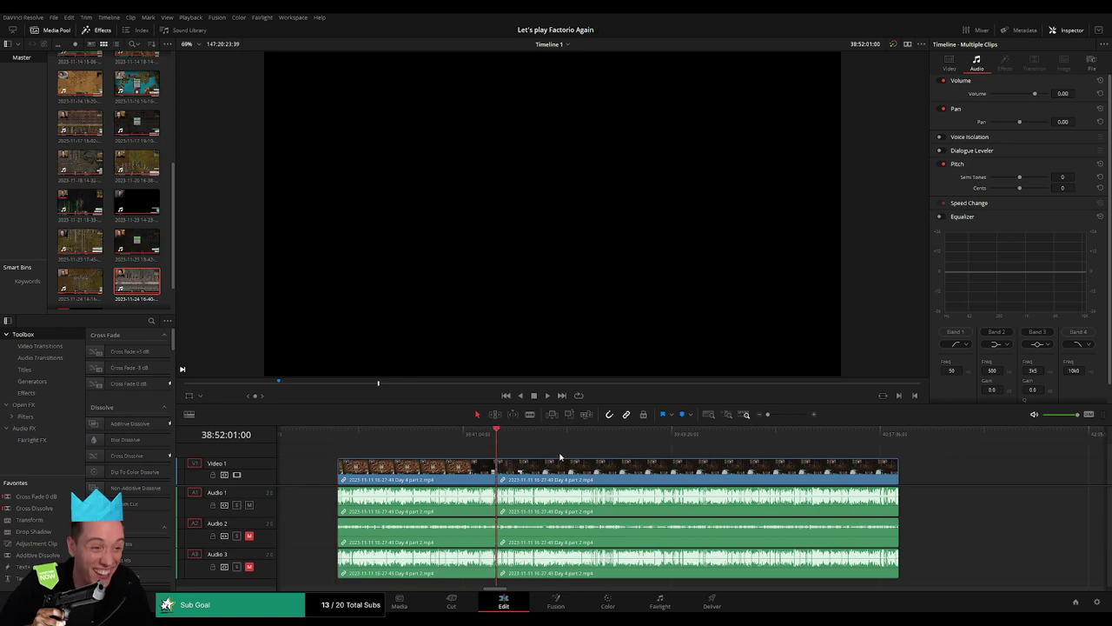
pyautogui.hscroll(5, 464, 465)
pyautogui.moveTo(463, 465); pyautogui.dragTo(502, 454)
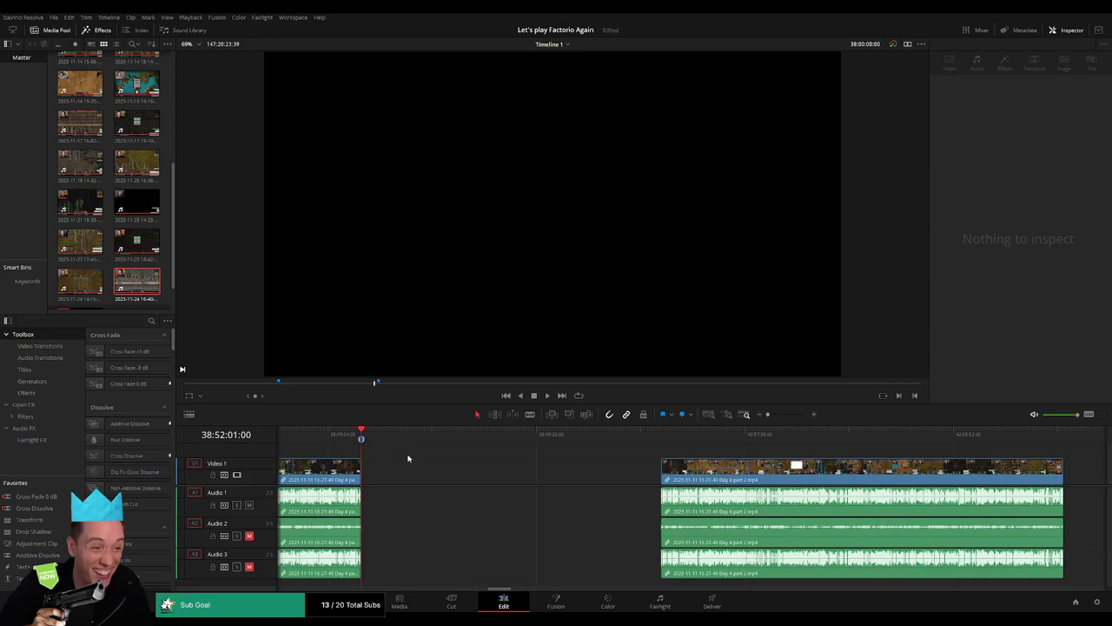
# Undo the last change and play back the first clip from its start
pyautogui.hotkey('ctrl', 'z')
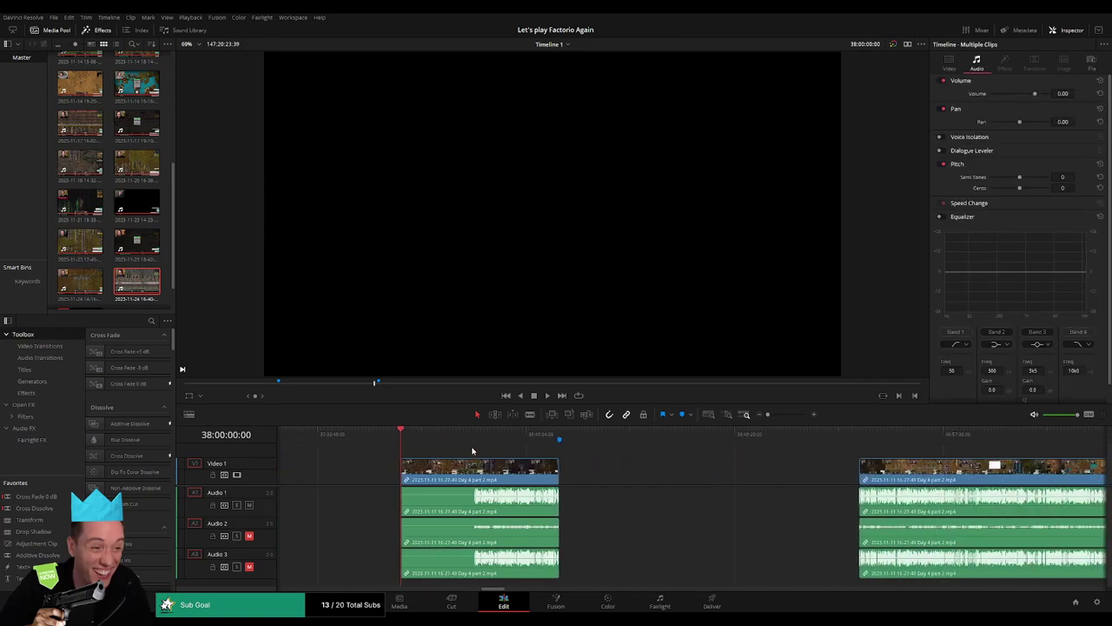
pyautogui.click(549, 438)
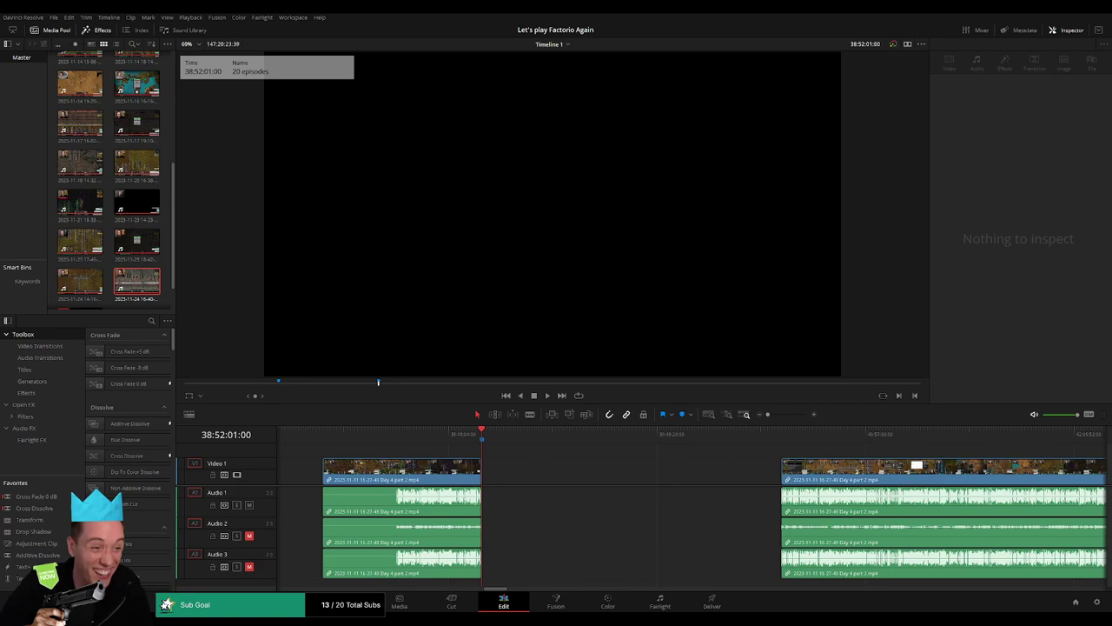
pyautogui.moveTo(336, 434); pyautogui.dragTo(323, 433)
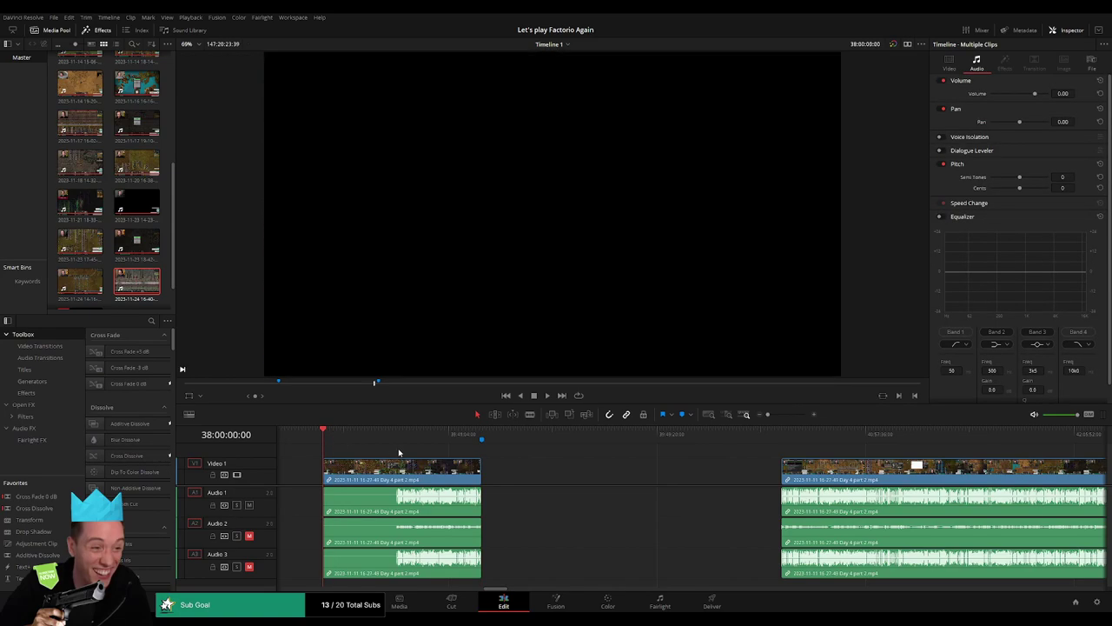
pyautogui.moveTo(767, 414); pyautogui.dragTo(764, 417)
pyautogui.press('space')
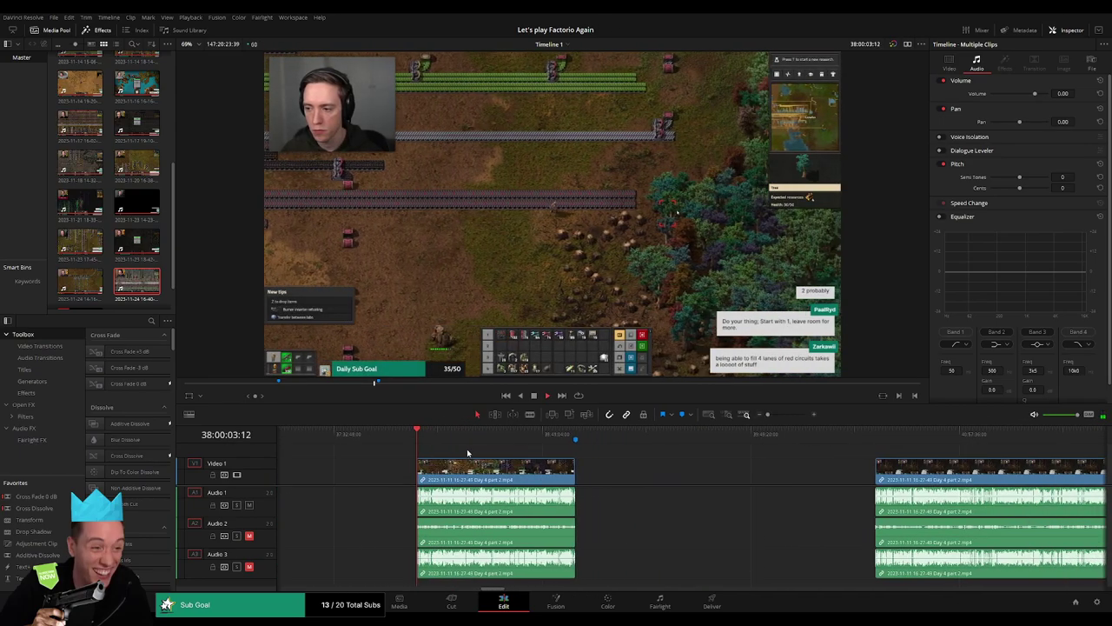
pyautogui.click(418, 437)
# Slide the later clips left to start at 40:00:00:00 and play them
pyautogui.click(577, 437)
pyautogui.click(678, 464)
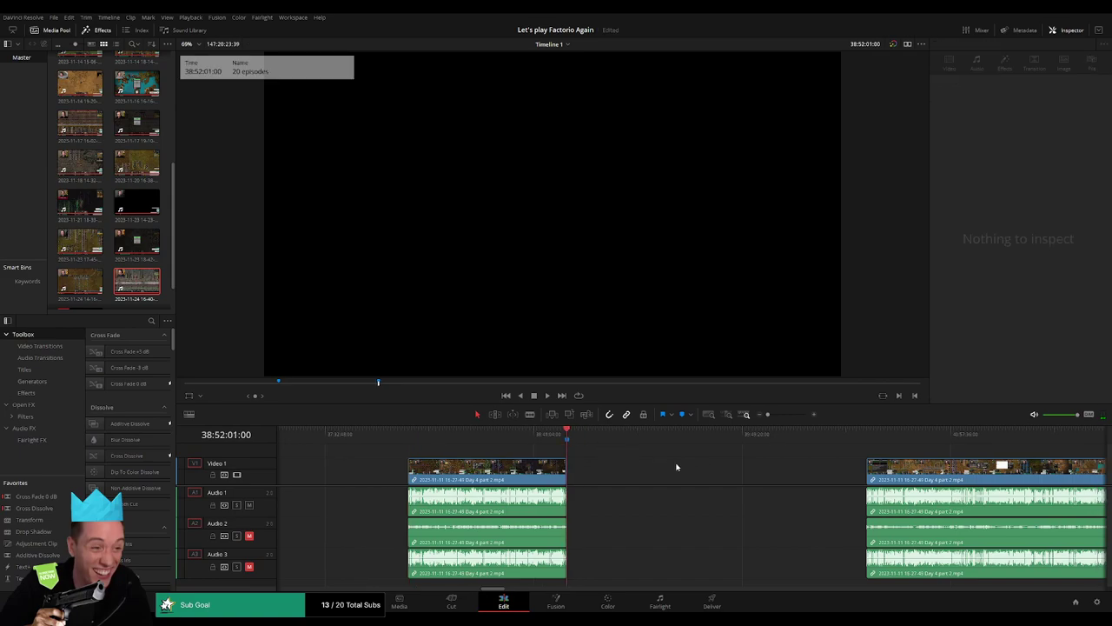
pyautogui.click(753, 440)
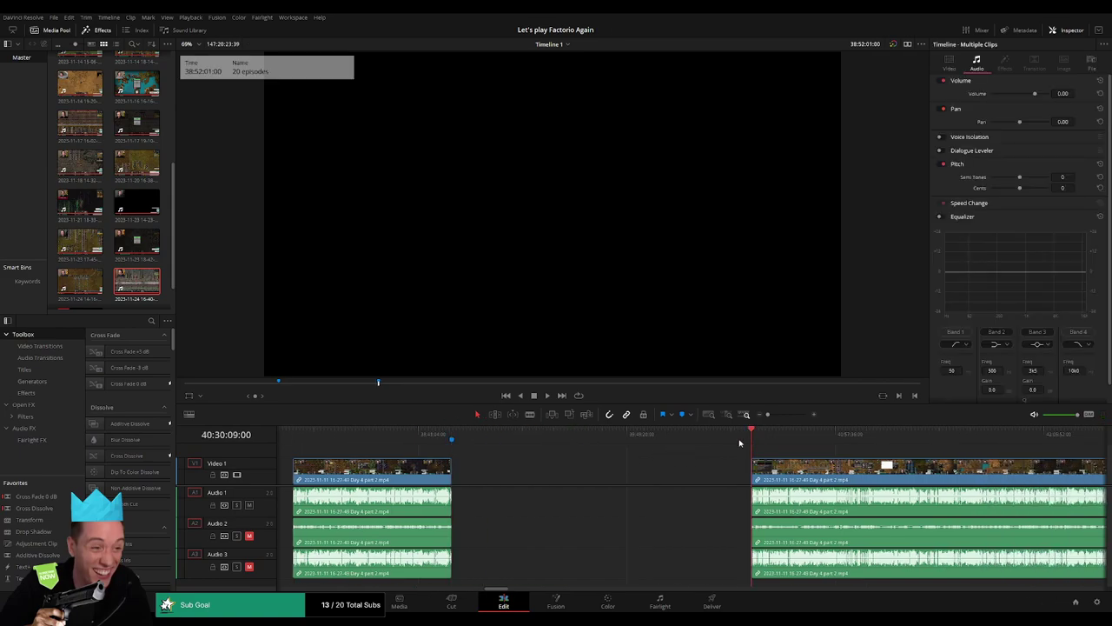
pyautogui.click(549, 453)
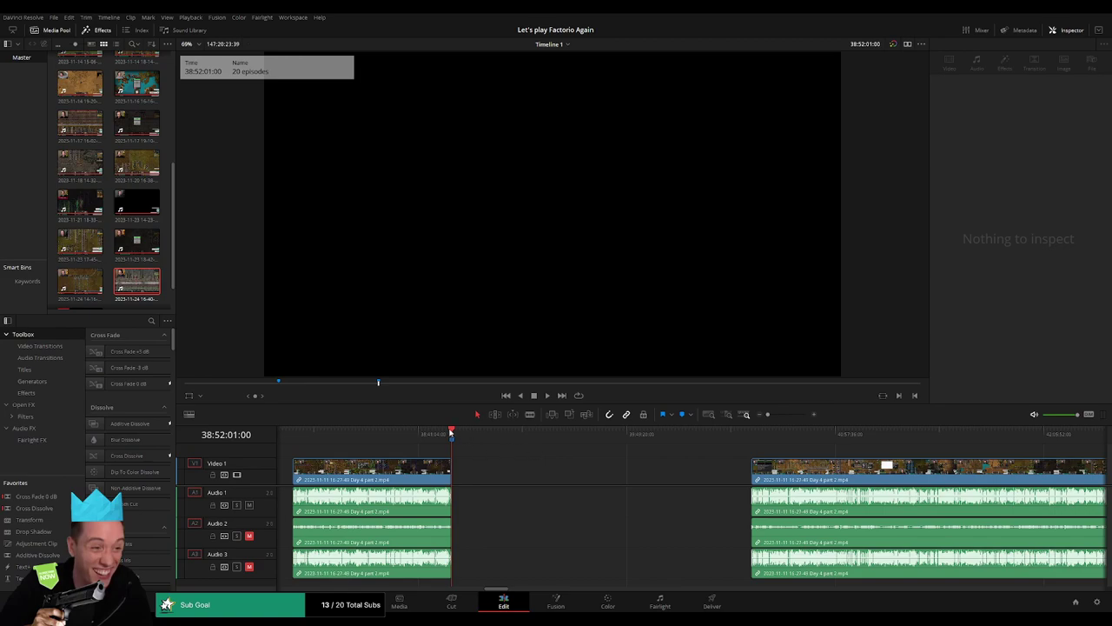
pyautogui.moveTo(451, 433); pyautogui.dragTo(662, 458)
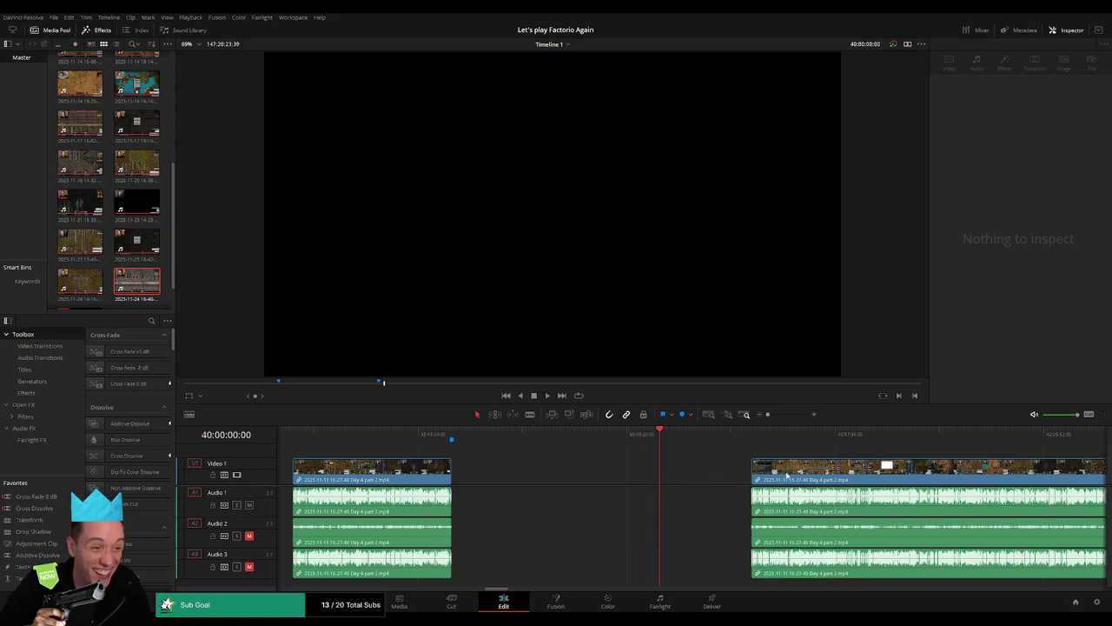
pyautogui.moveTo(802, 476); pyautogui.dragTo(711, 476)
pyautogui.press('space')
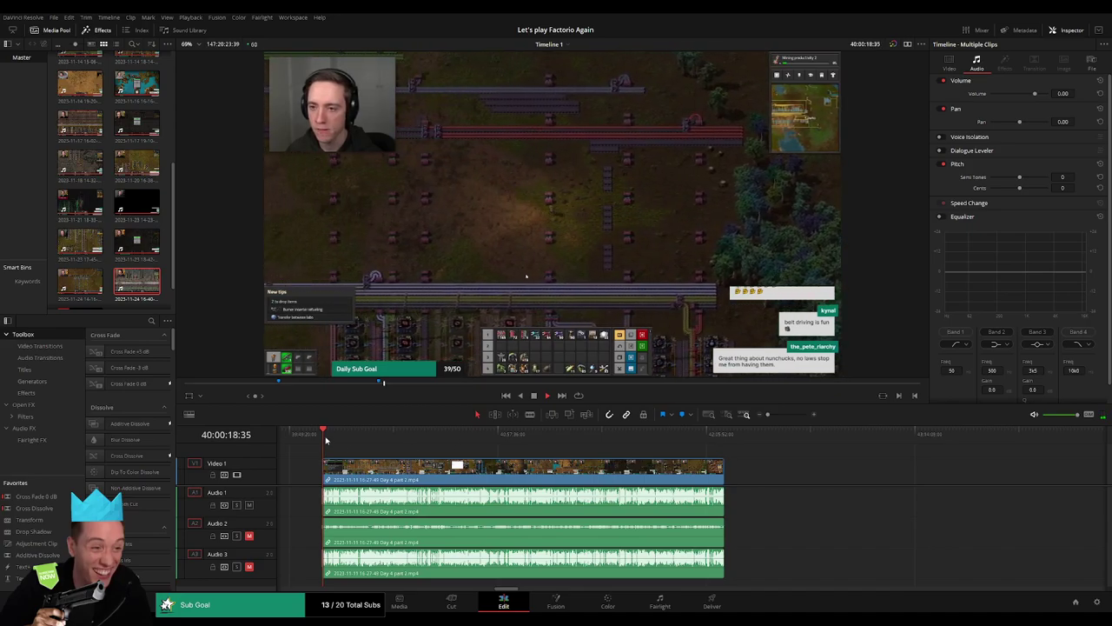
# Locate 40:52:20:30 in the moved footage and split every track at that frame
pyautogui.moveTo(326, 440); pyautogui.dragTo(479, 451)
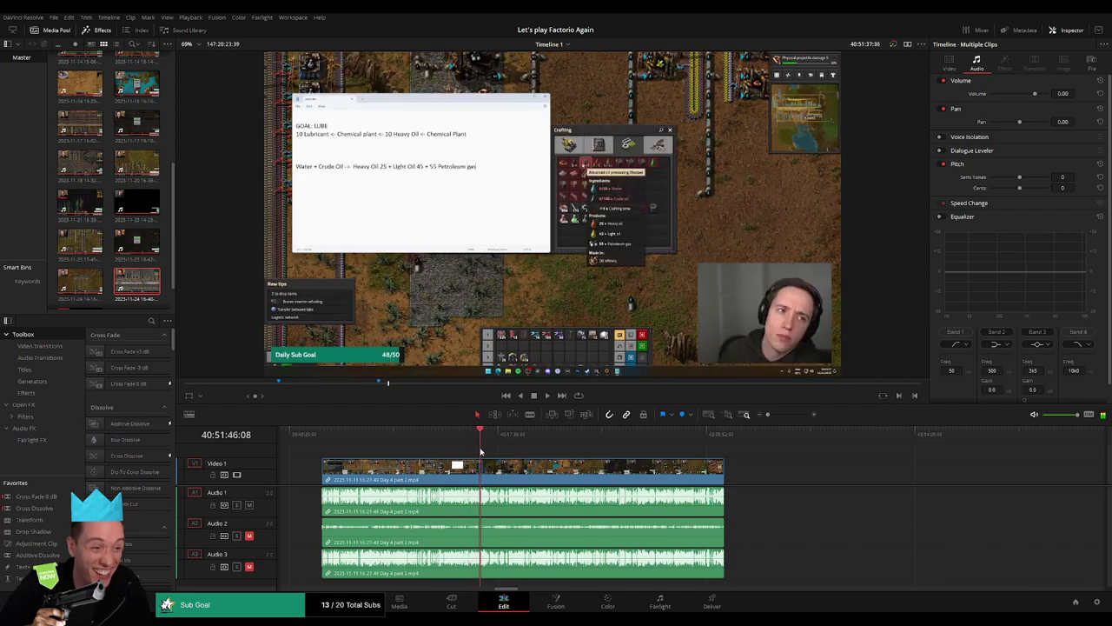
pyautogui.press('space')
pyautogui.moveTo(777, 415); pyautogui.dragTo(786, 415)
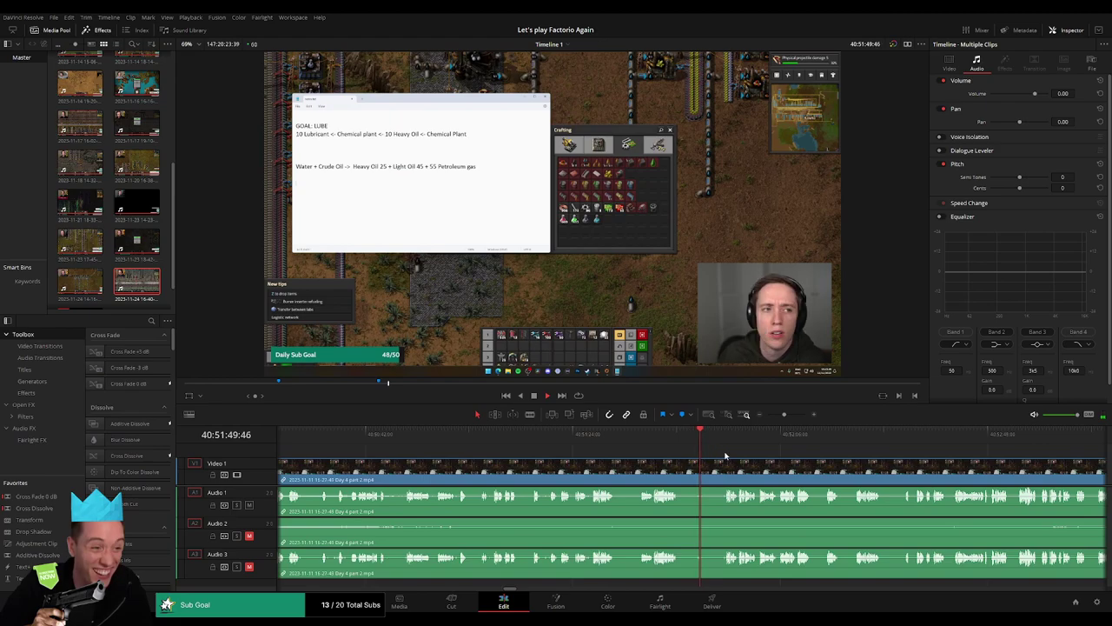
pyautogui.click(500, 435)
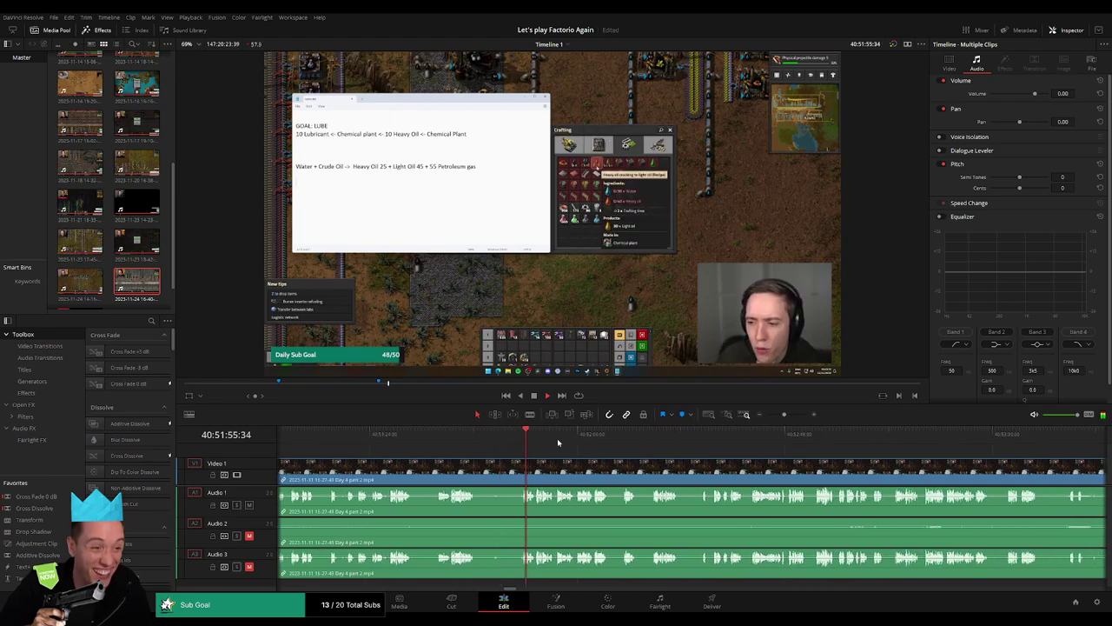
pyautogui.click(620, 437)
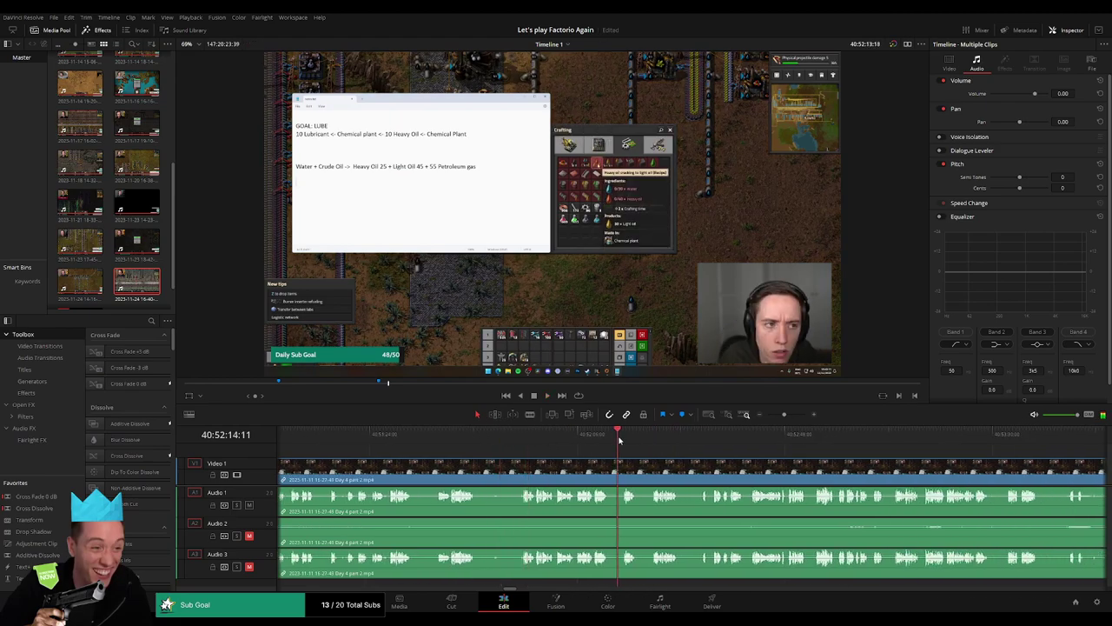
pyautogui.click(651, 442)
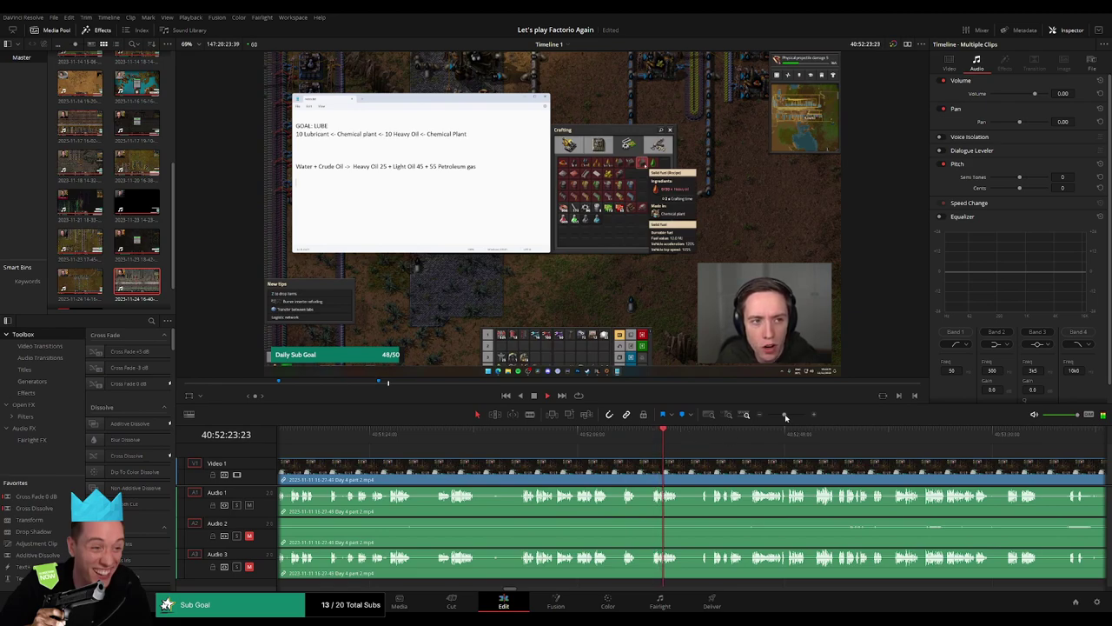
pyautogui.moveTo(786, 417); pyautogui.dragTo(792, 415)
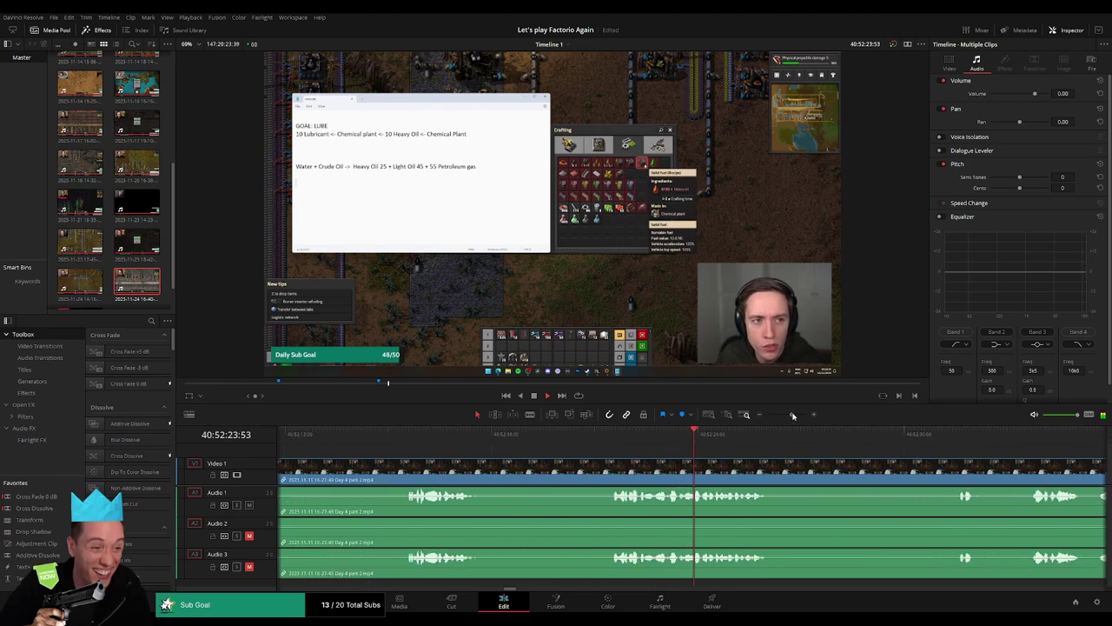
pyautogui.click(591, 438)
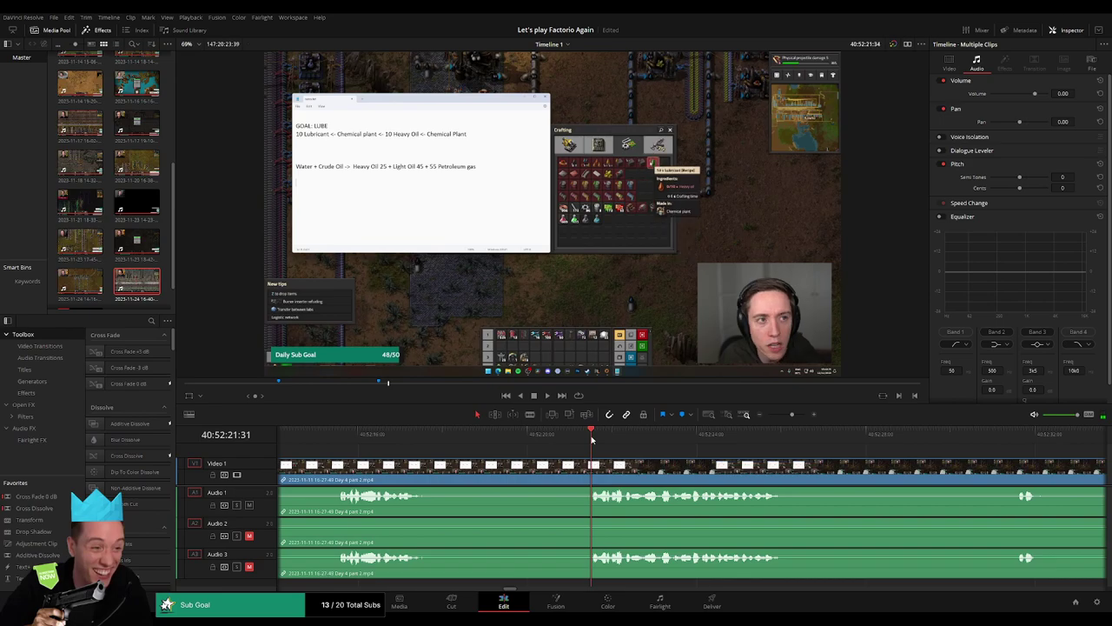
pyautogui.moveTo(591, 441)
pyautogui.mouseDown()
pyautogui.moveTo(549, 444)
pyautogui.moveTo(594, 465)
pyautogui.moveTo(518, 464)
pyautogui.mouseUp()
pyautogui.hotkey('ctrl', 'b')
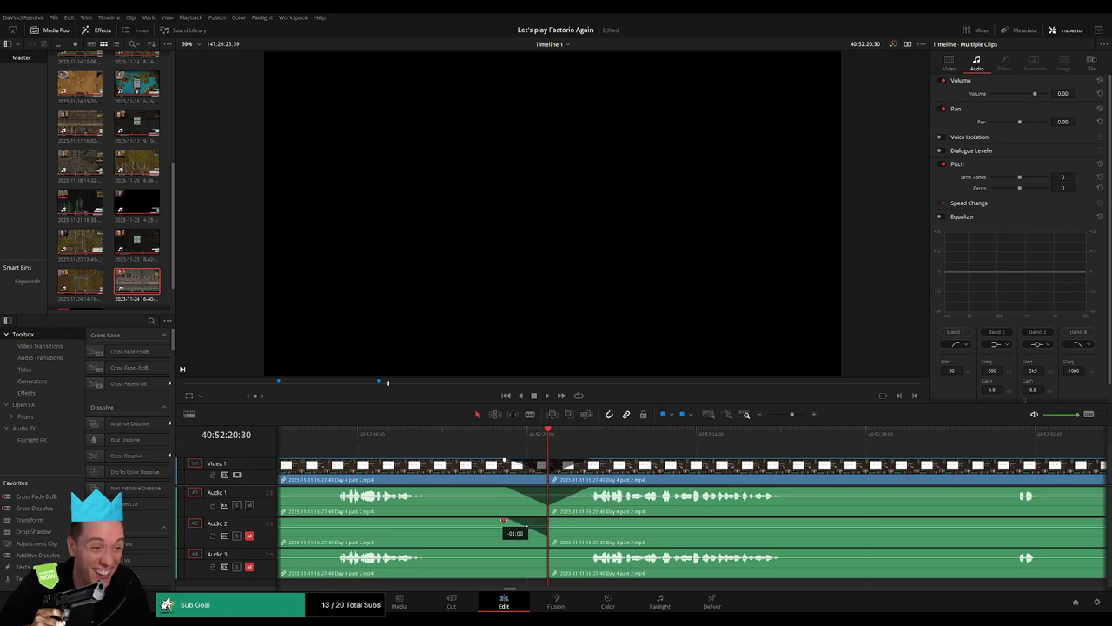
# Fade Audio 2 across the 40:52:20:30 cut and move the playhead ahead to 42:00:00:00
pyautogui.moveTo(548, 520)
pyautogui.mouseDown()
pyautogui.moveTo(582, 522)
pyautogui.moveTo(507, 551)
pyautogui.moveTo(590, 551)
pyautogui.mouseUp()
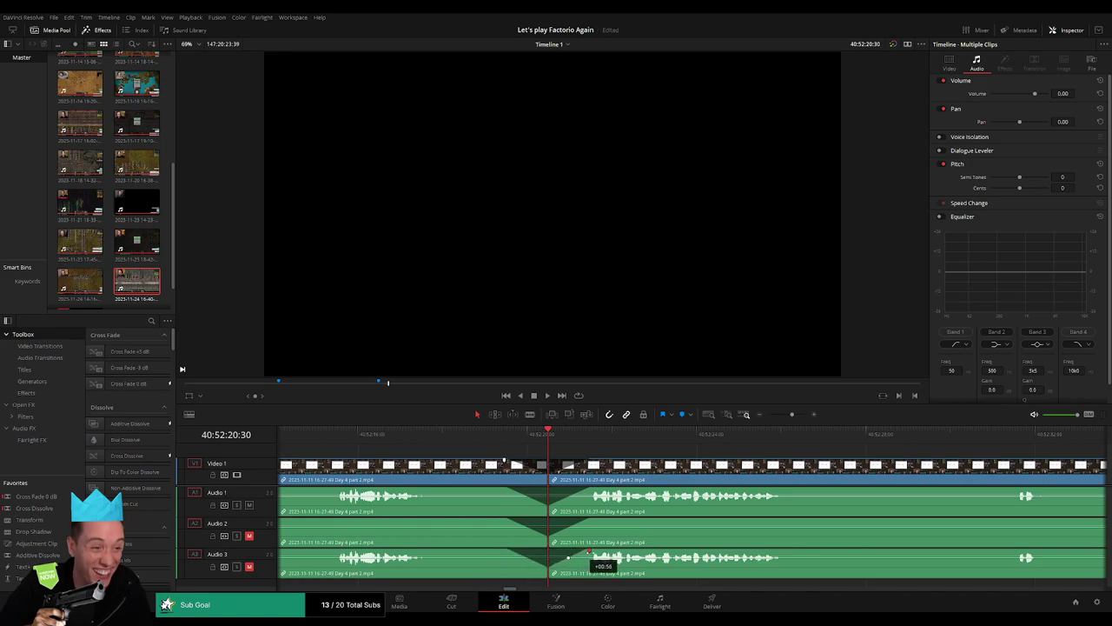
pyautogui.moveTo(795, 416); pyautogui.dragTo(768, 415)
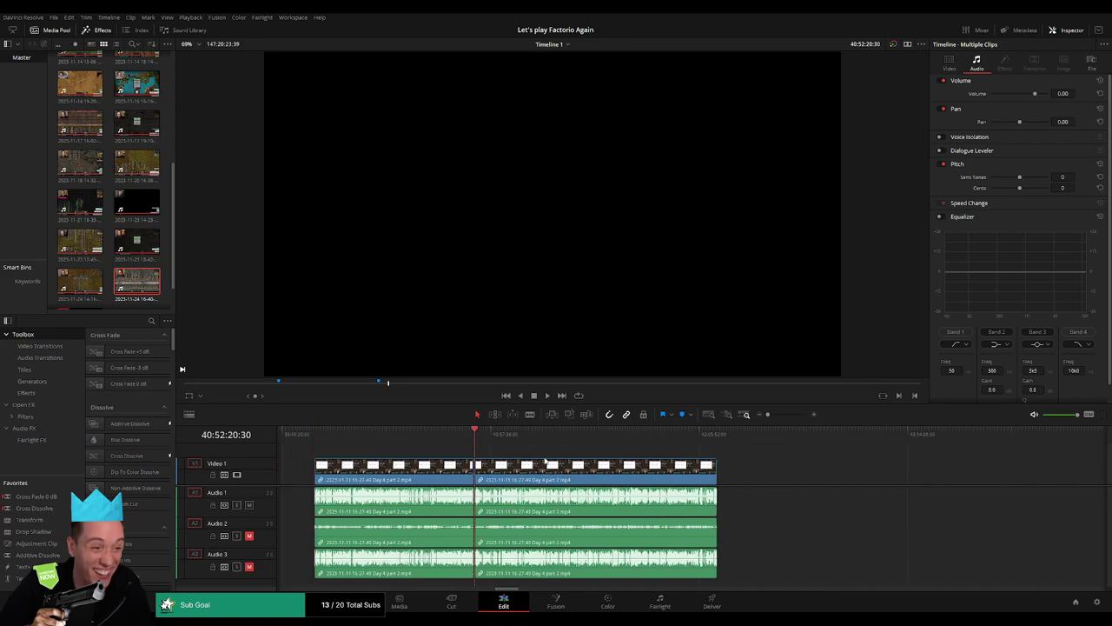
pyautogui.scroll(5, 442, 465)
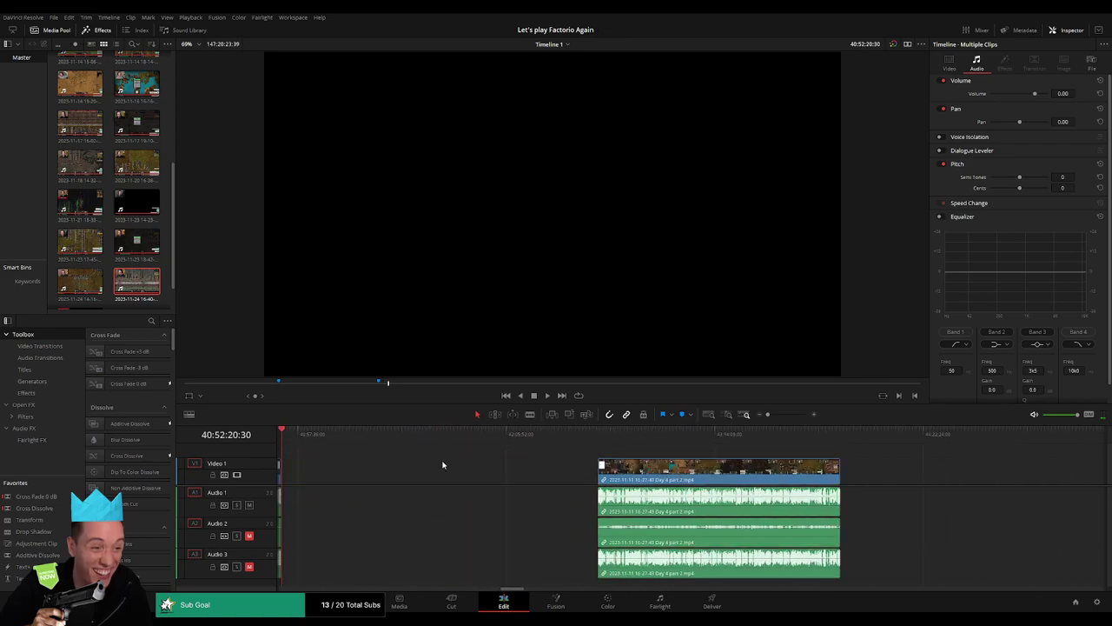
pyautogui.scroll(3, 442, 465)
pyautogui.click(534, 465)
pyautogui.moveTo(457, 444); pyautogui.dragTo(551, 454)
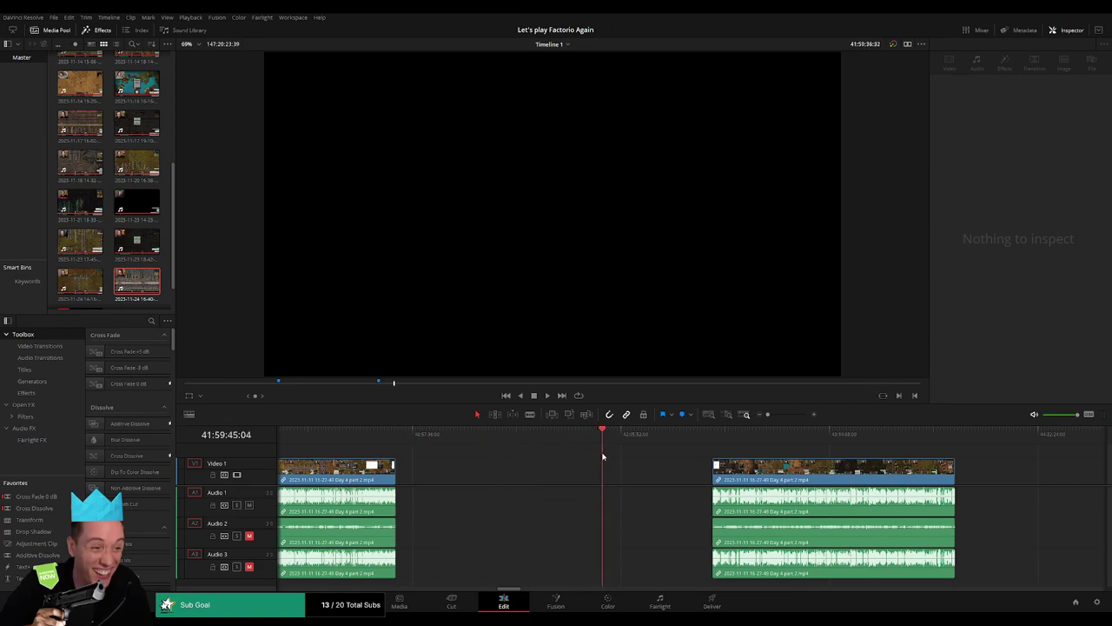
pyautogui.scroll(-5, 694, 443)
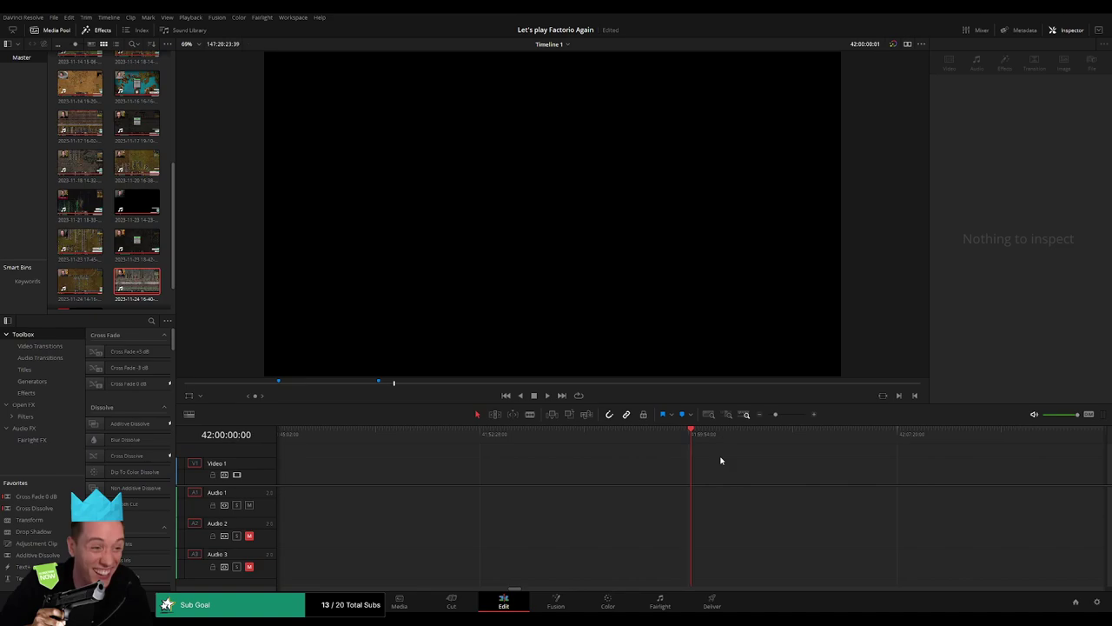
# Slide the later clips left to start at 42:00:00:00 and play them
pyautogui.moveTo(776, 415); pyautogui.dragTo(767, 415)
pyautogui.moveTo(627, 467); pyautogui.dragTo(519, 467)
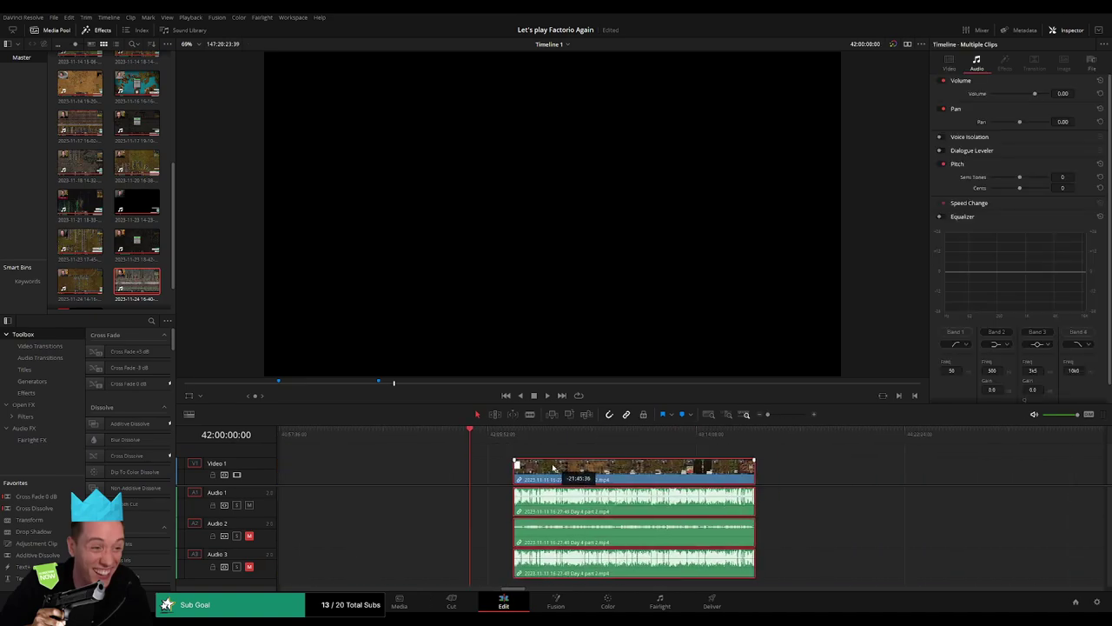
pyautogui.press('space')
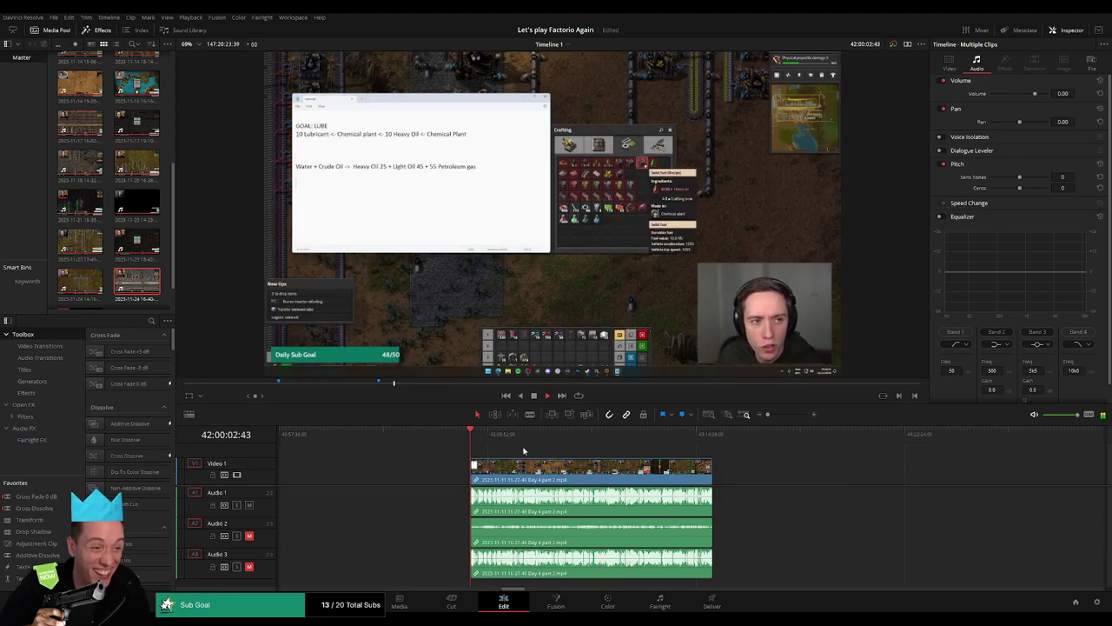
# Split all tracks at about 42:52:09:30 and trim the section after the cut
pyautogui.hscroll(5, 478, 452)
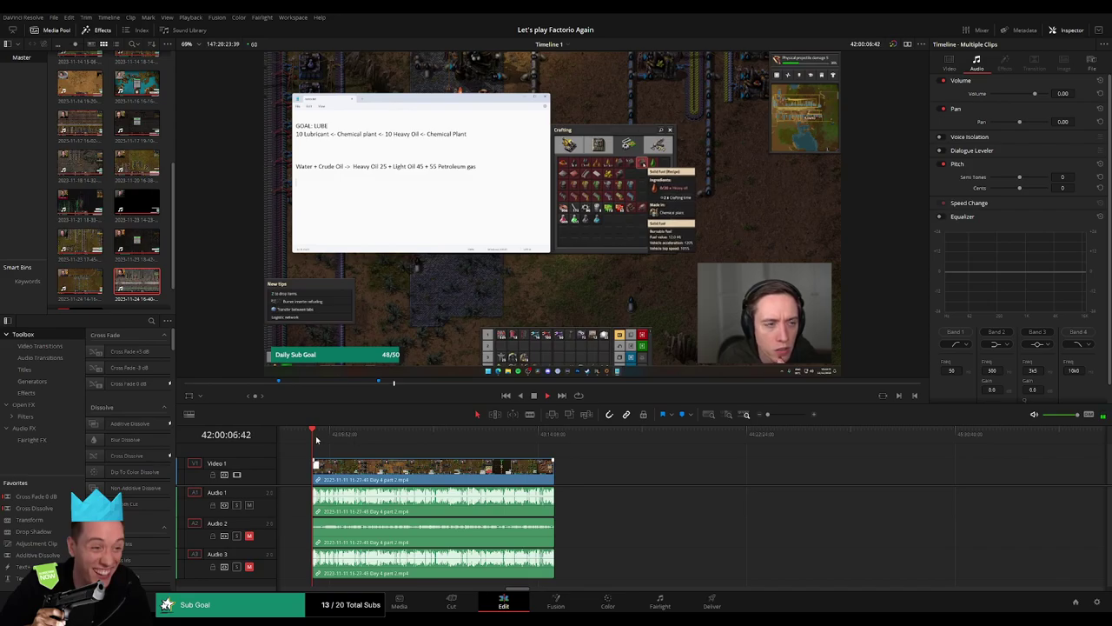
pyautogui.moveTo(331, 441); pyautogui.dragTo(471, 445)
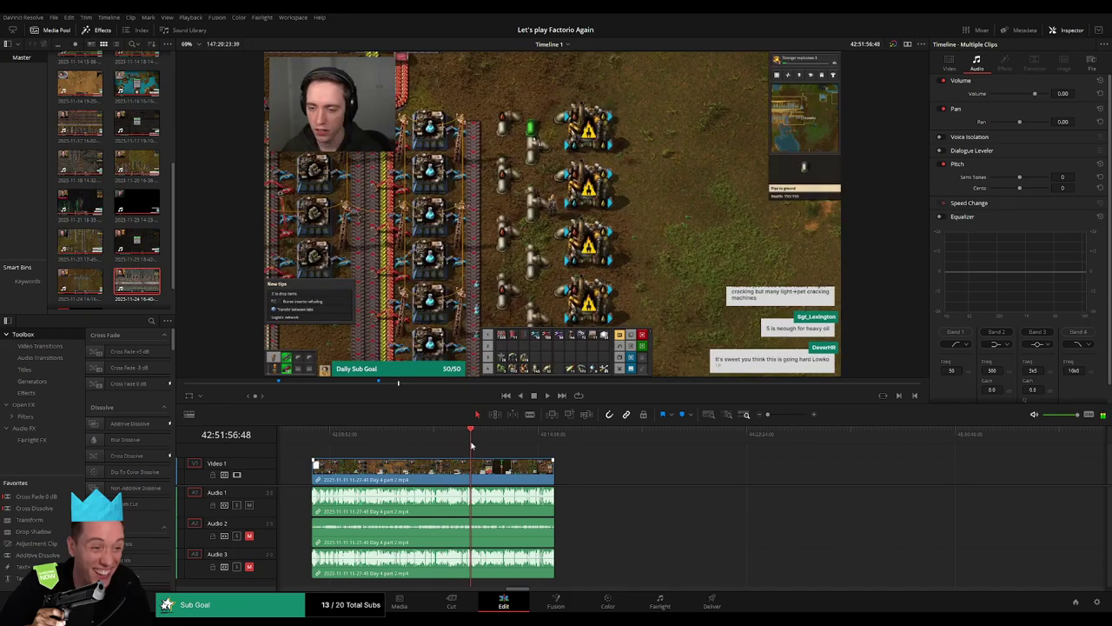
pyautogui.press('space')
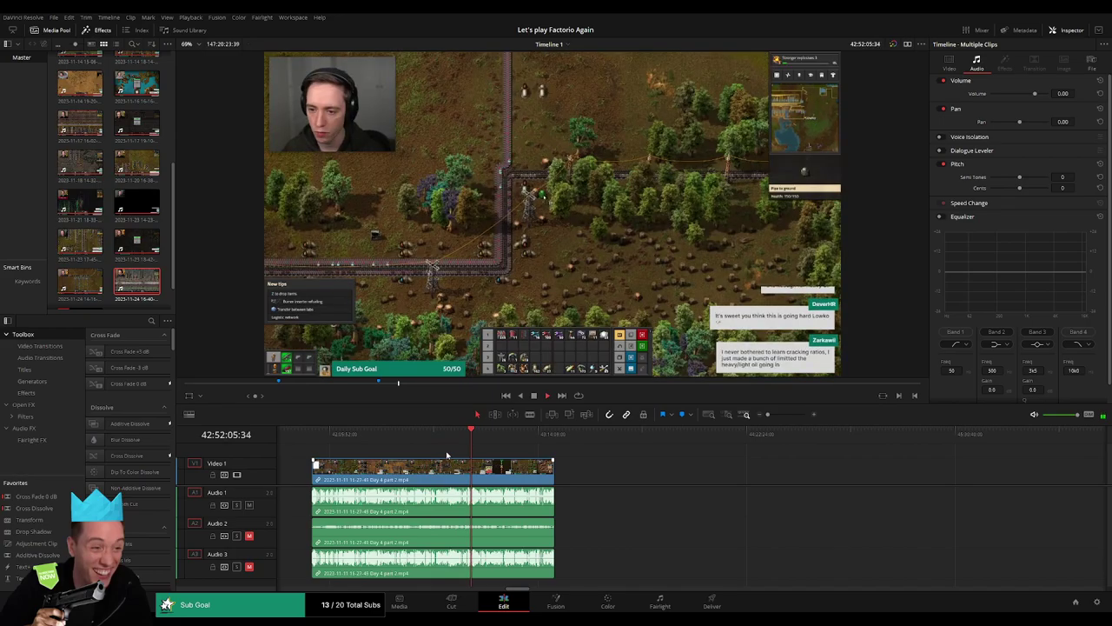
pyautogui.scroll(3, 750, 424)
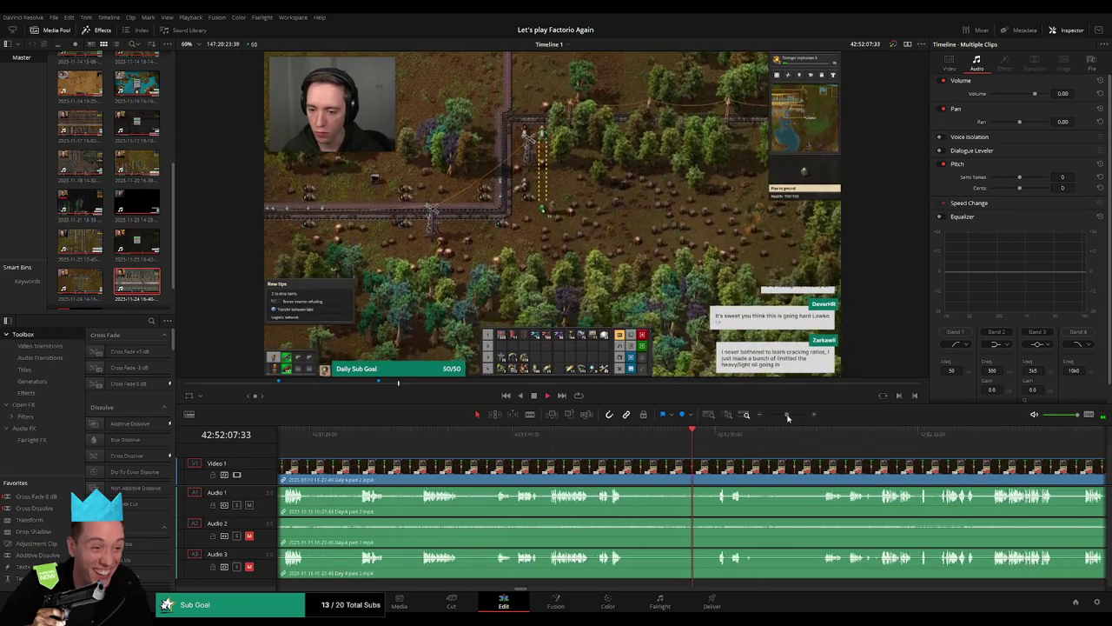
pyautogui.click(591, 434)
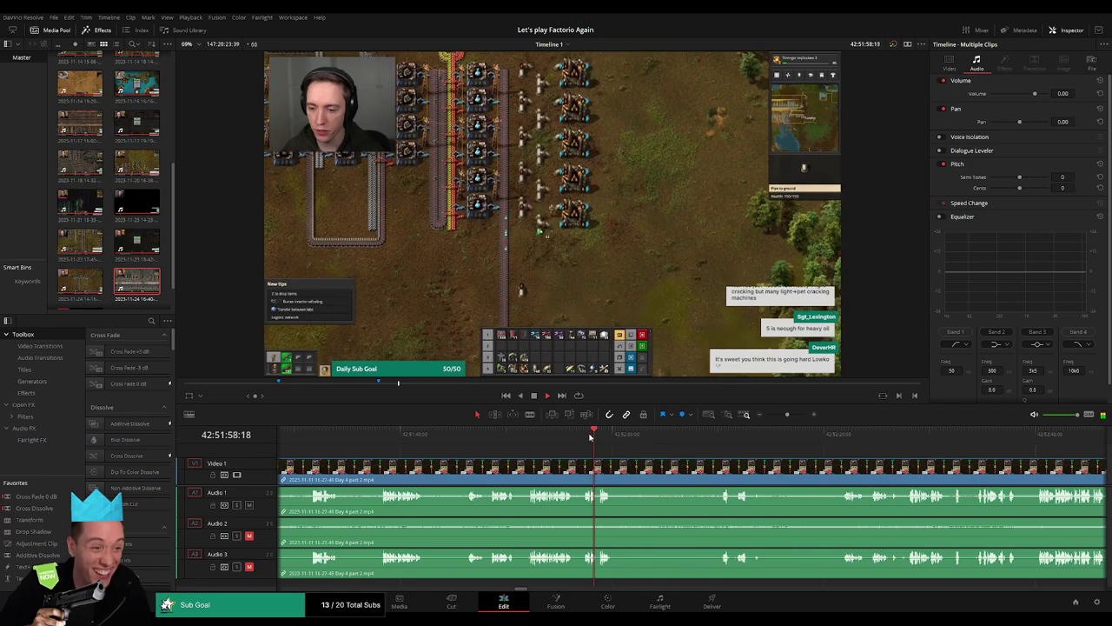
pyautogui.moveTo(602, 439); pyautogui.dragTo(719, 435)
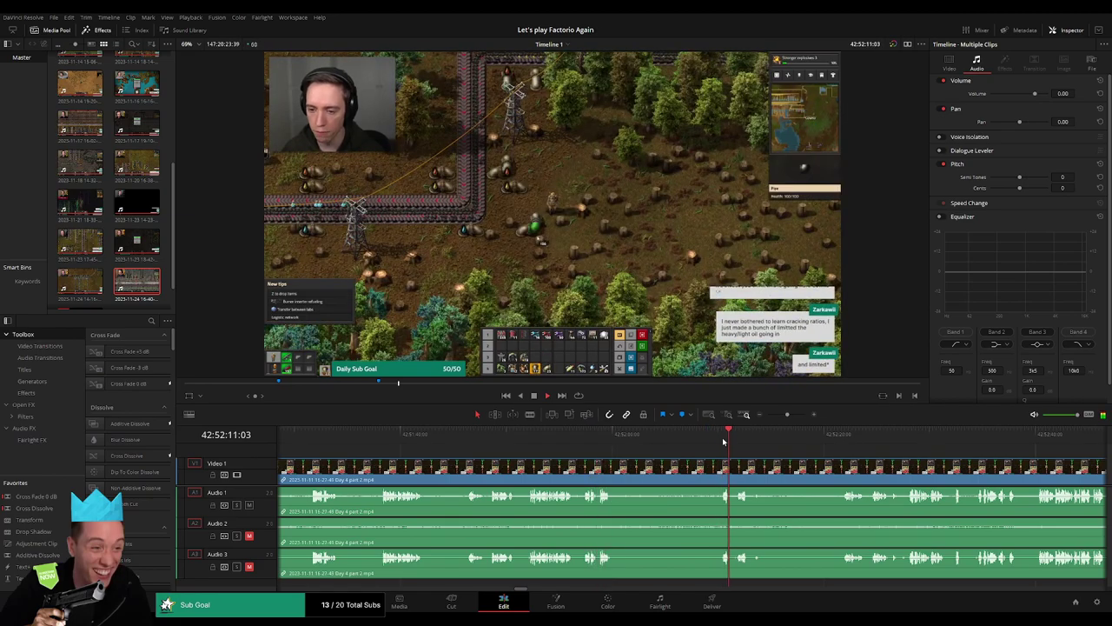
pyautogui.scroll(2, 785, 415)
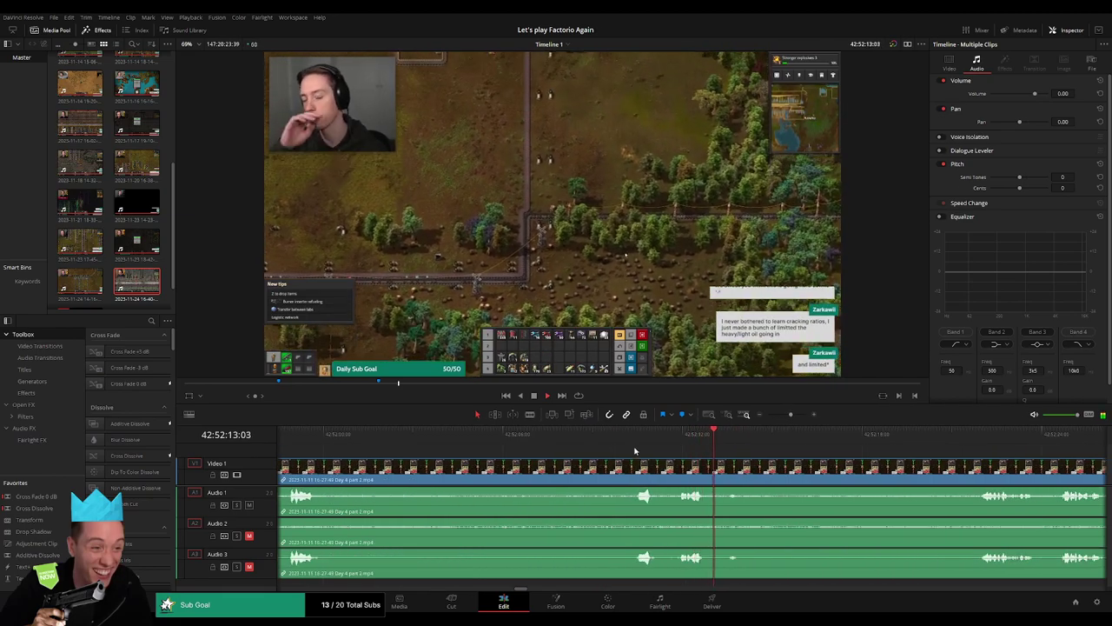
pyautogui.click(637, 437)
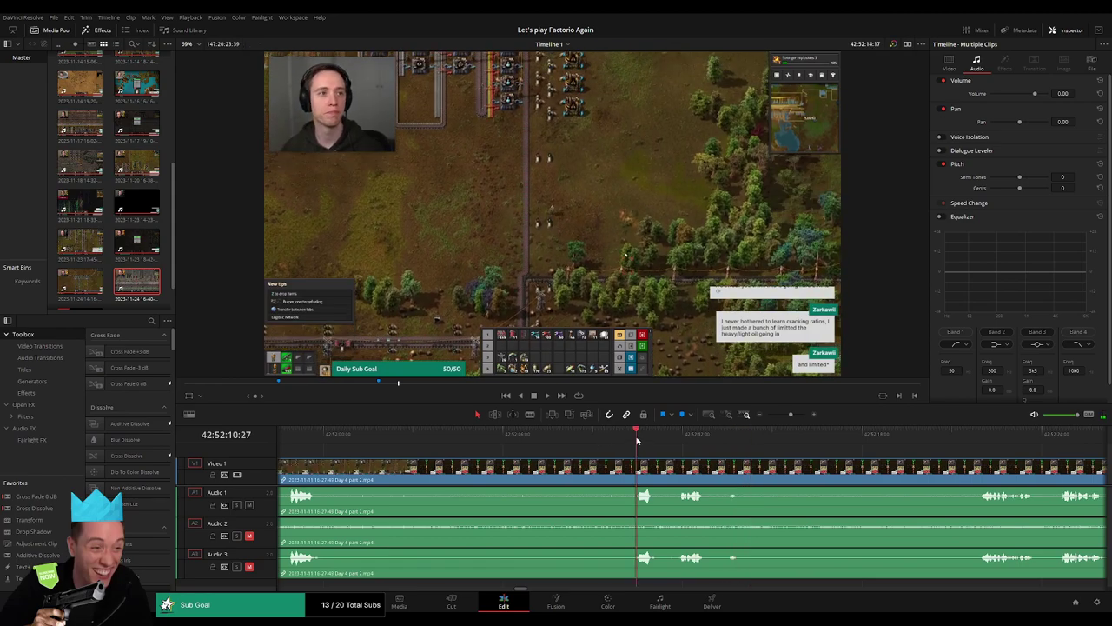
pyautogui.moveTo(637, 437); pyautogui.dragTo(608, 441)
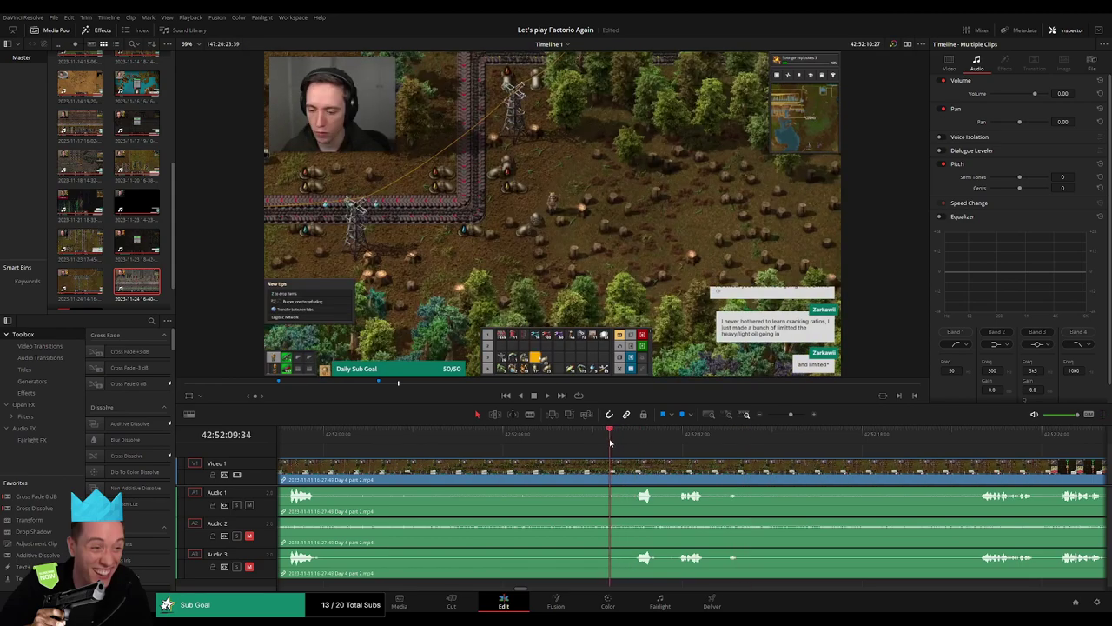
pyautogui.hotkey('ctrl', 'b')
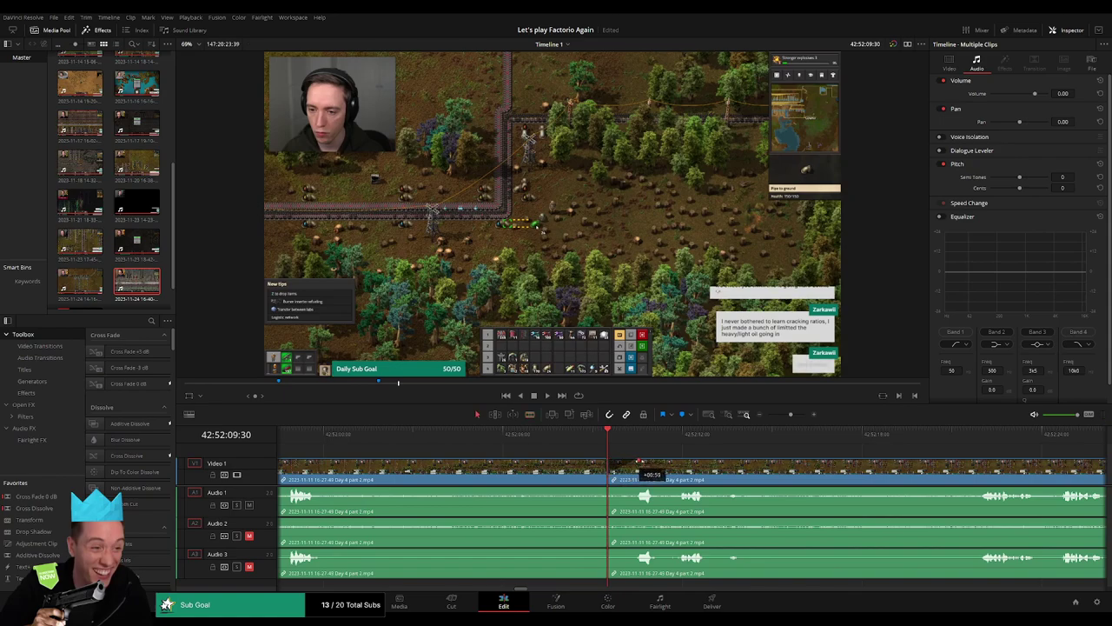
pyautogui.moveTo(640, 462); pyautogui.dragTo(607, 460)
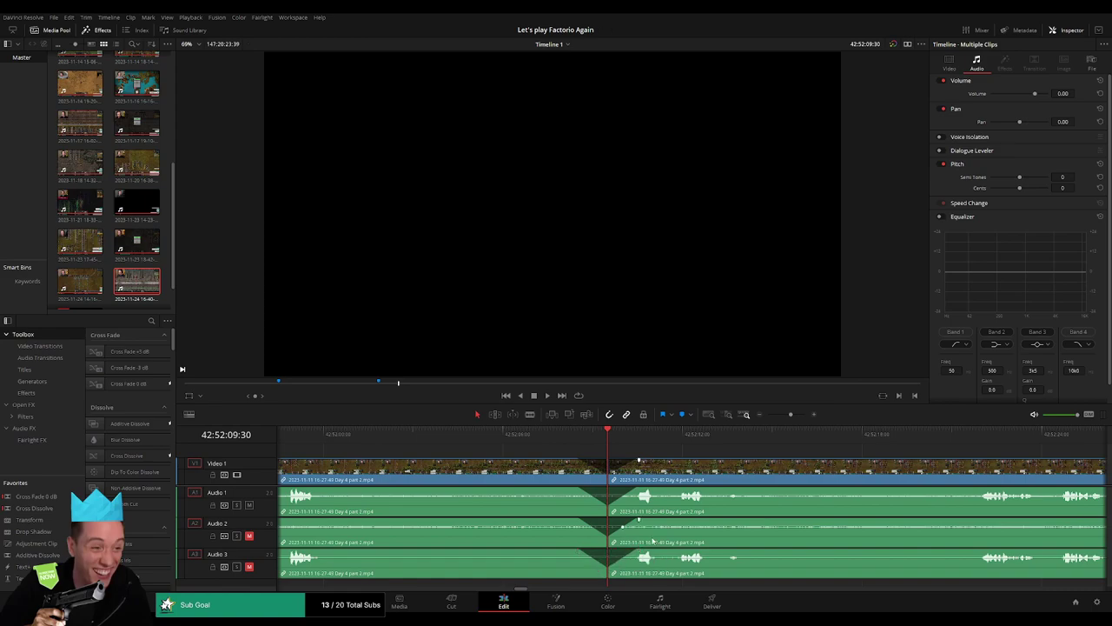
# Zoom out, deselect the clips and move the playhead further along to 44:00:00:00
pyautogui.moveTo(792, 414); pyautogui.dragTo(768, 415)
pyautogui.hscroll(3, 591, 461)
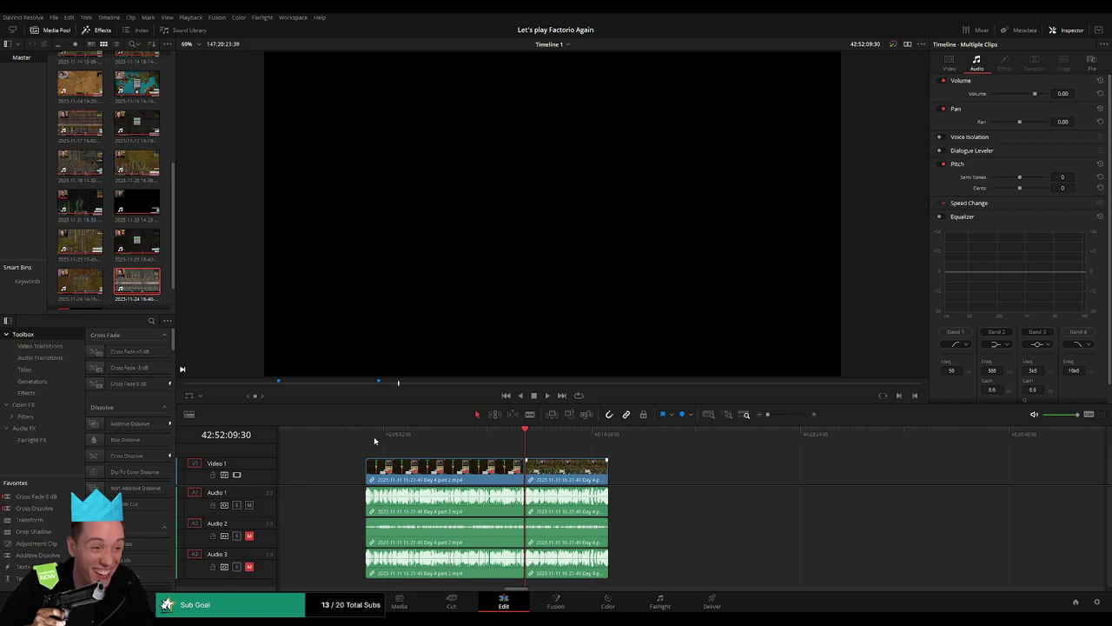
pyautogui.hscroll(8, 489, 465)
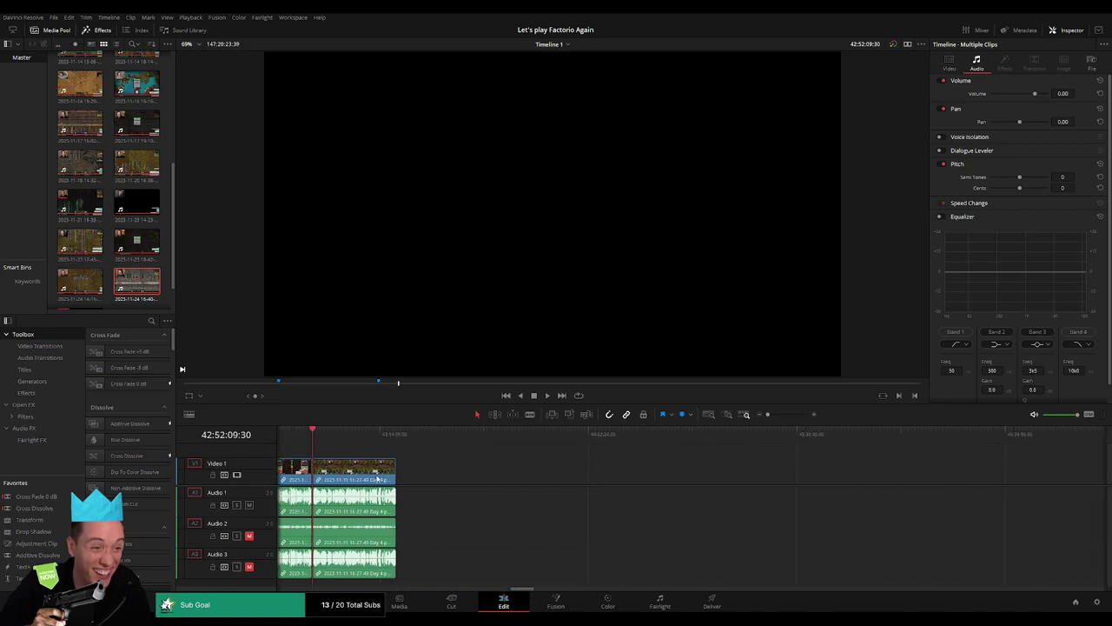
pyautogui.click(486, 462)
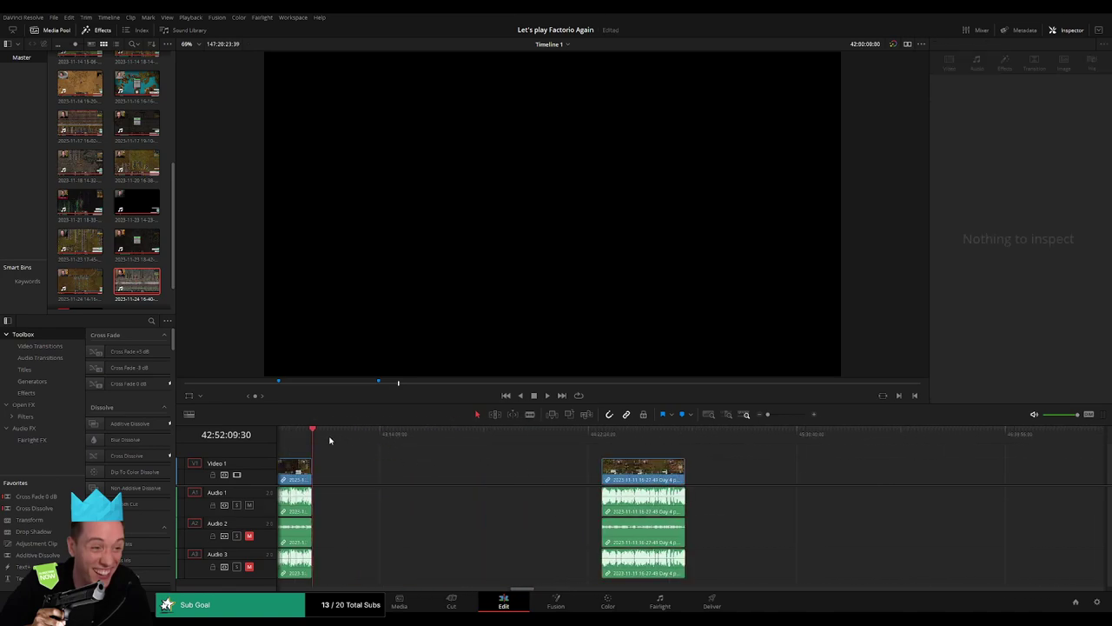
pyautogui.moveTo(410, 449); pyautogui.dragTo(515, 453)
pyautogui.moveTo(768, 415); pyautogui.dragTo(777, 416)
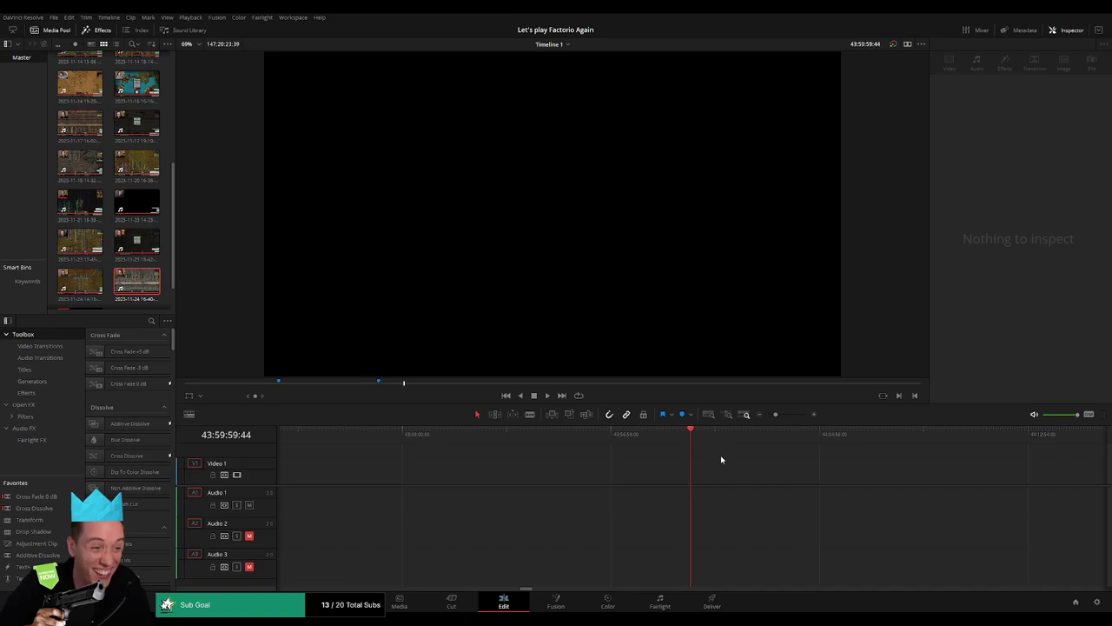
# Undo the accidental moves, butt the Day 5 clip against the first clip, and play
pyautogui.hotkey('ctrl', 'z')
pyautogui.hotkey('ctrl', 'z')
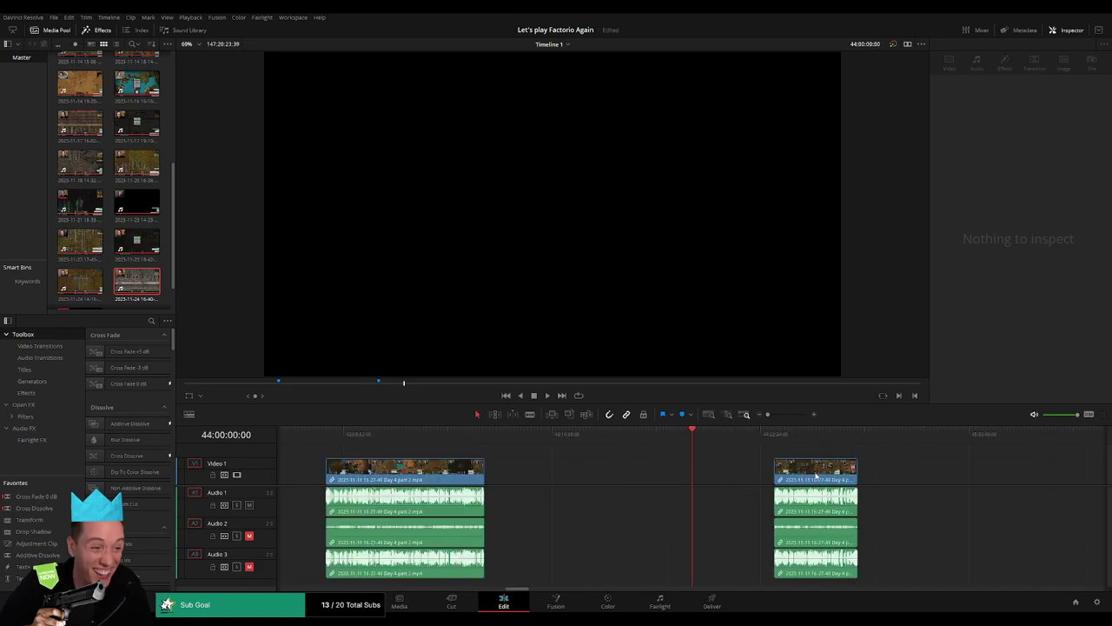
pyautogui.hotkey('ctrl', 'z')
pyautogui.hotkey('ctrl', 'z')
pyautogui.hotkey('ctrl', 'z')
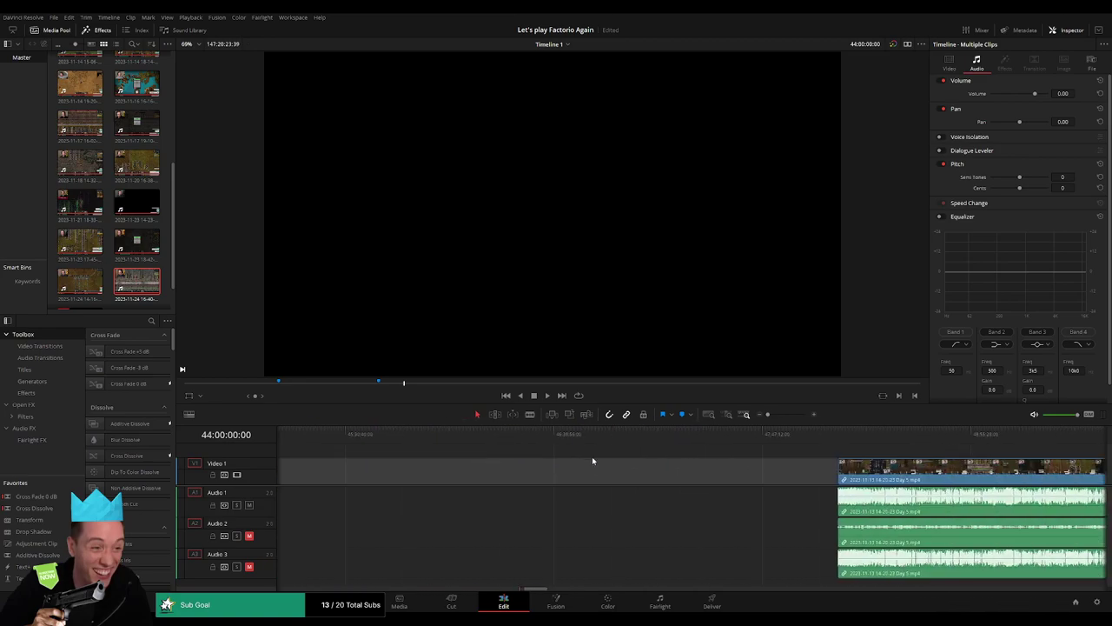
pyautogui.hotkey('ctrl', 'z')
pyautogui.hotkey('ctrl', 'z')
pyautogui.moveTo(1073, 476); pyautogui.dragTo(385, 480)
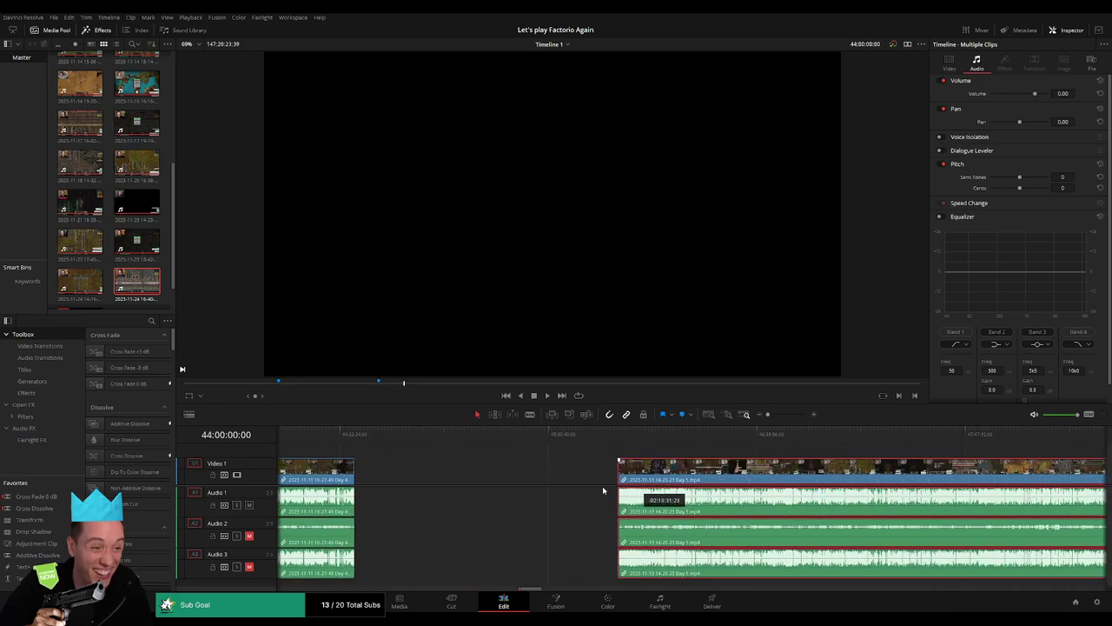
pyautogui.press('space')
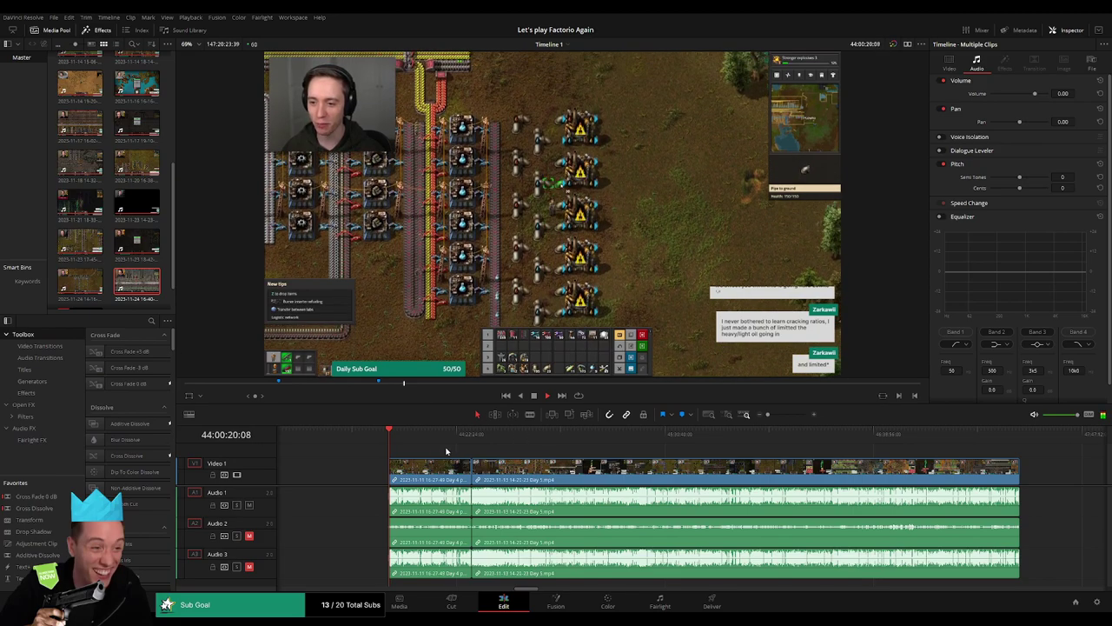
# Scrub through and play the join between the two clips to check it
pyautogui.click(332, 440)
pyautogui.moveTo(333, 440); pyautogui.dragTo(385, 432)
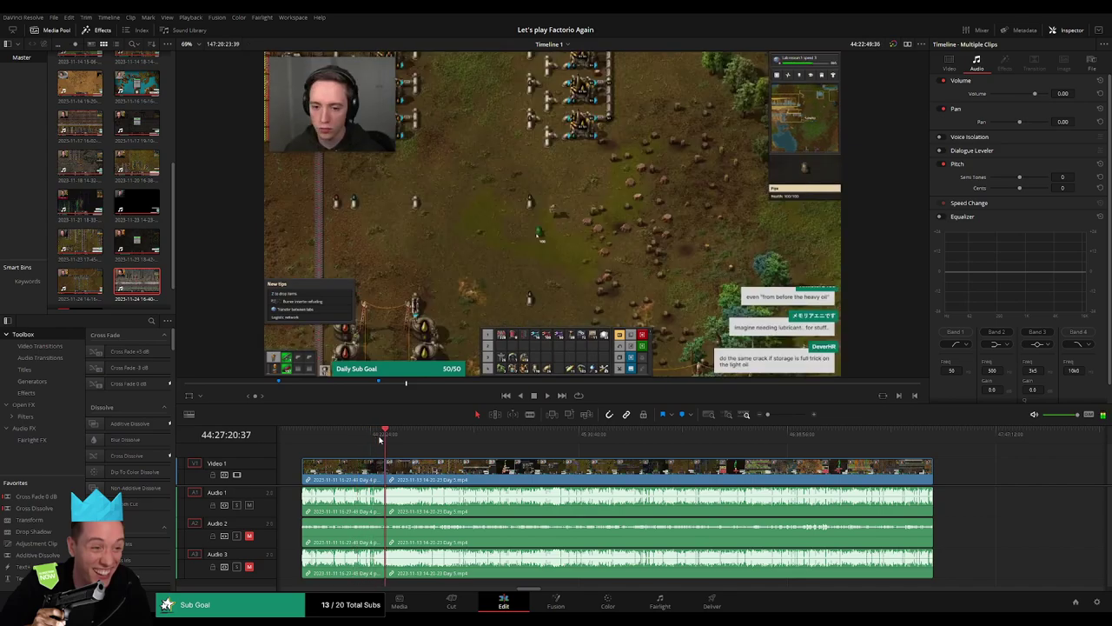
pyautogui.moveTo(781, 416); pyautogui.dragTo(789, 415)
pyautogui.click(625, 435)
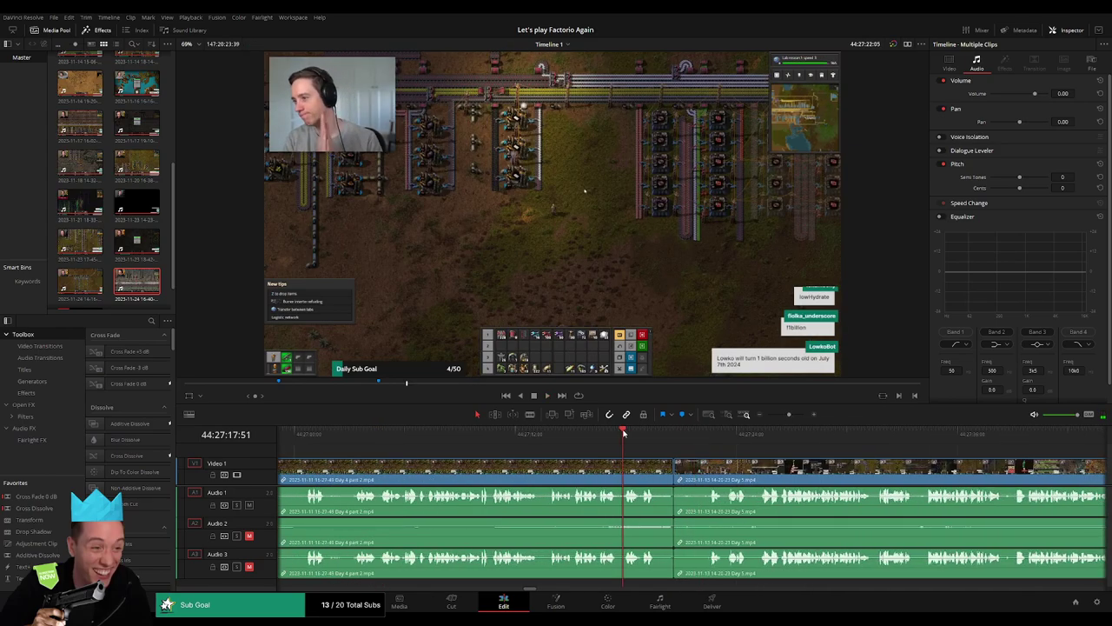
pyautogui.click(675, 469)
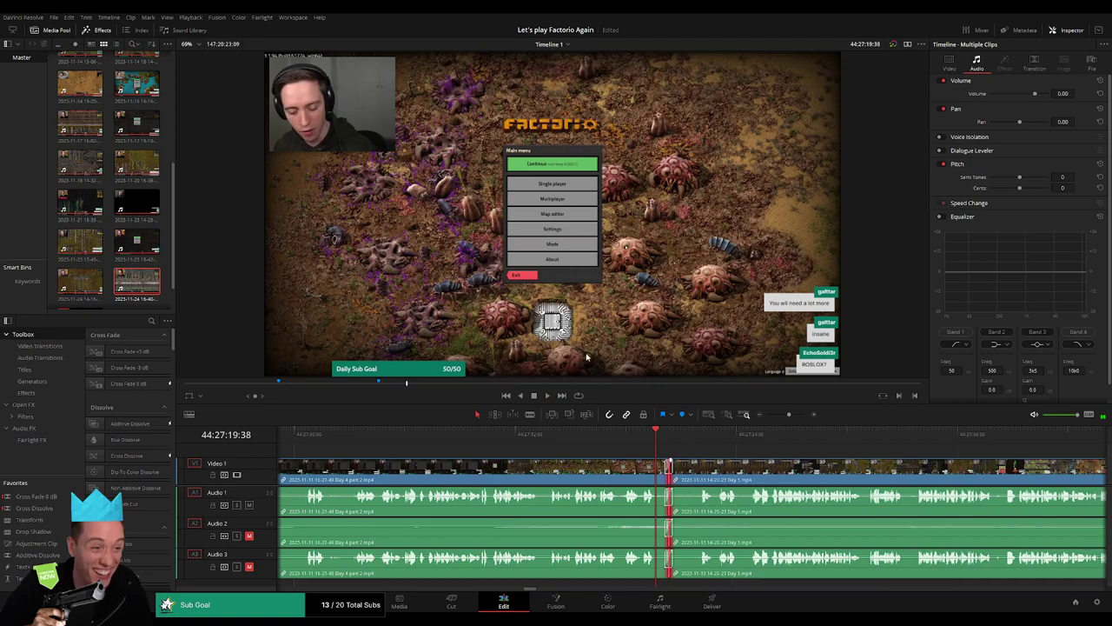
pyautogui.press('space')
# Scrub through the Day 5 footage to find the frame at 44:52:10:00
pyautogui.moveTo(788, 415); pyautogui.dragTo(767, 414)
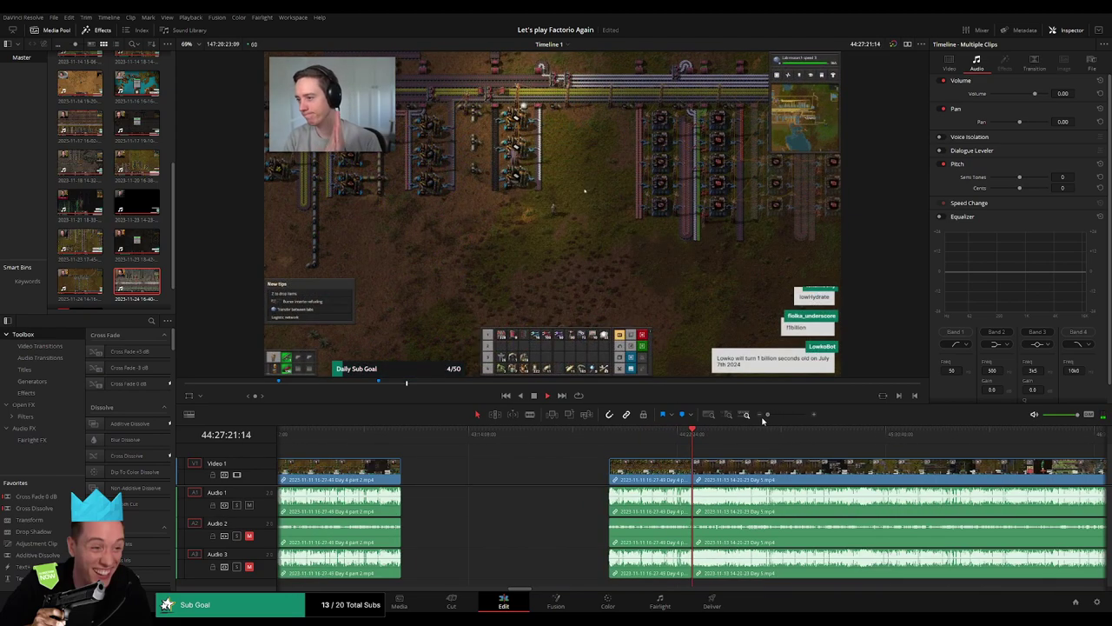
pyautogui.moveTo(437, 444); pyautogui.dragTo(510, 444)
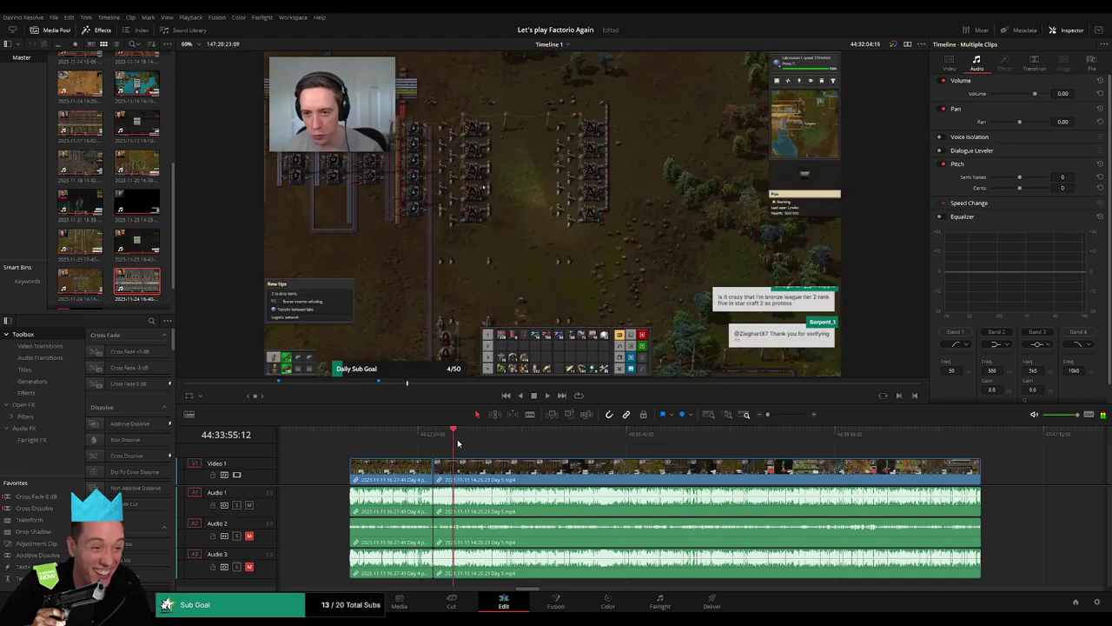
pyautogui.moveTo(768, 415); pyautogui.dragTo(788, 415)
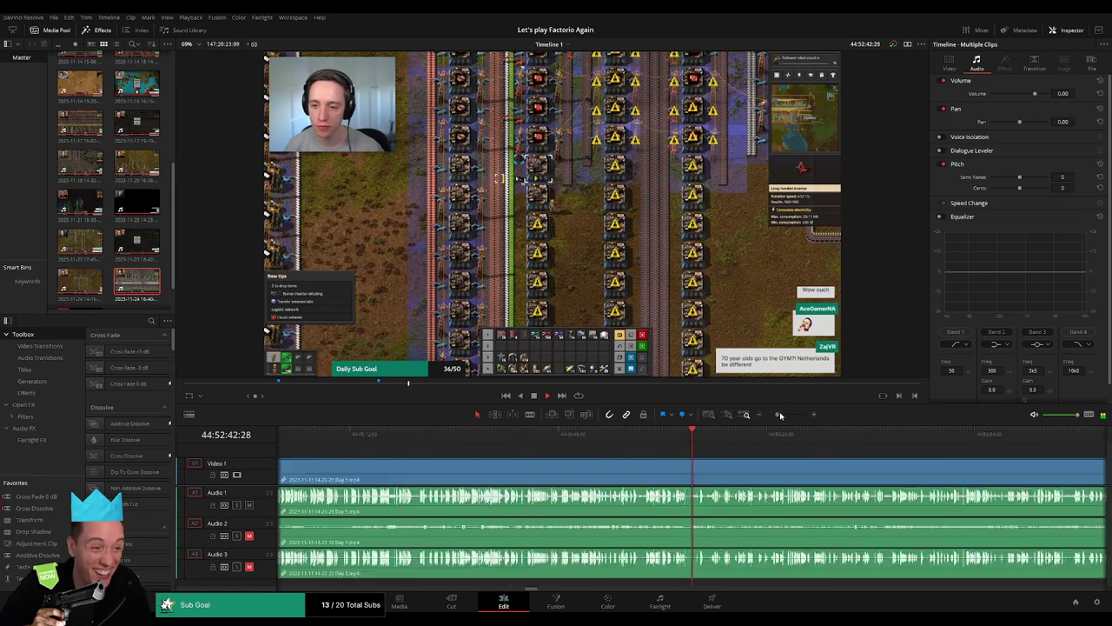
pyautogui.click(376, 435)
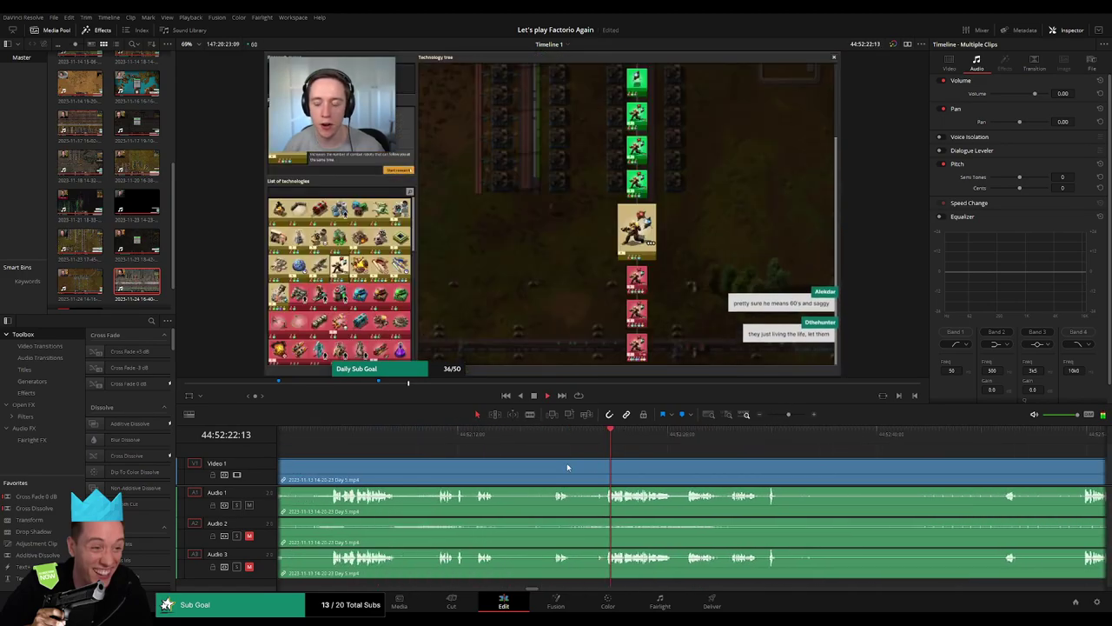
pyautogui.click(452, 435)
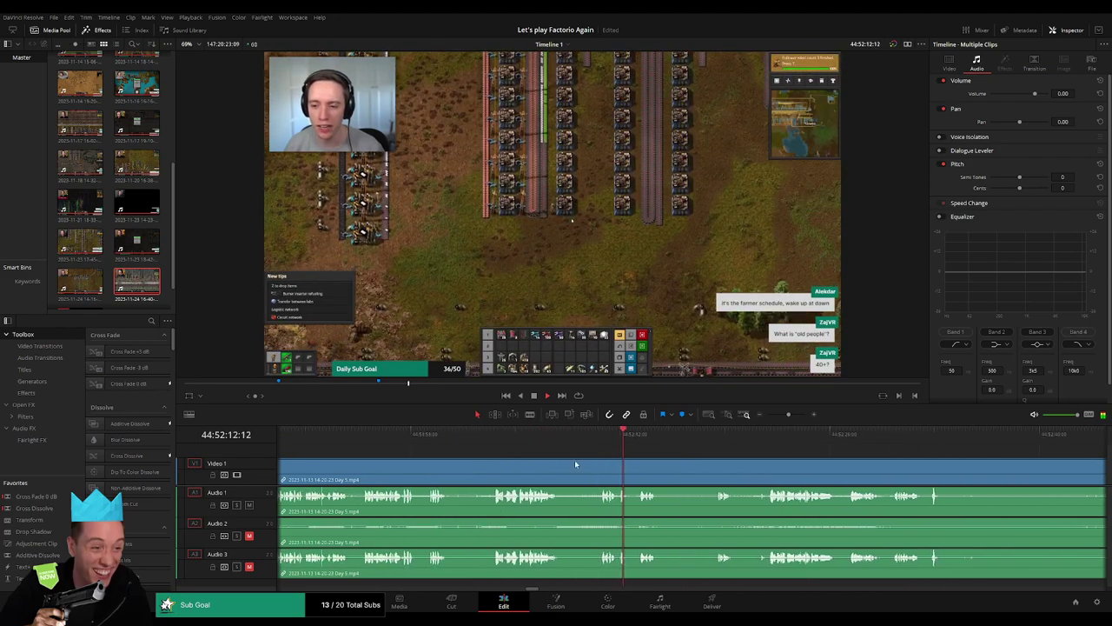
pyautogui.click(645, 468)
pyautogui.click(575, 439)
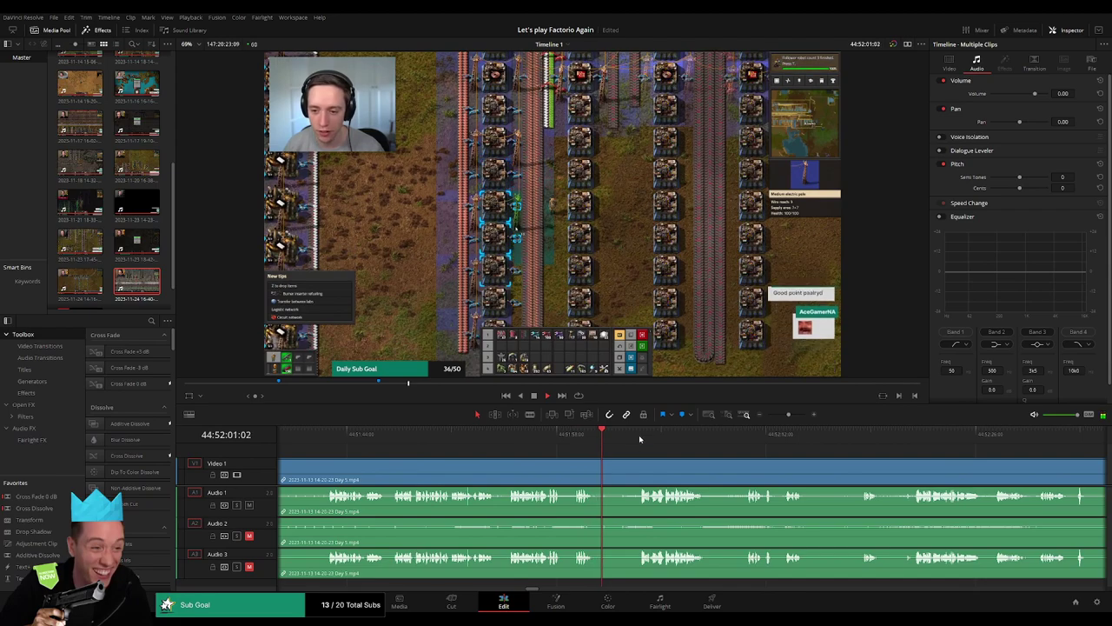
pyautogui.click(639, 434)
pyautogui.scroll(-3, 708, 467)
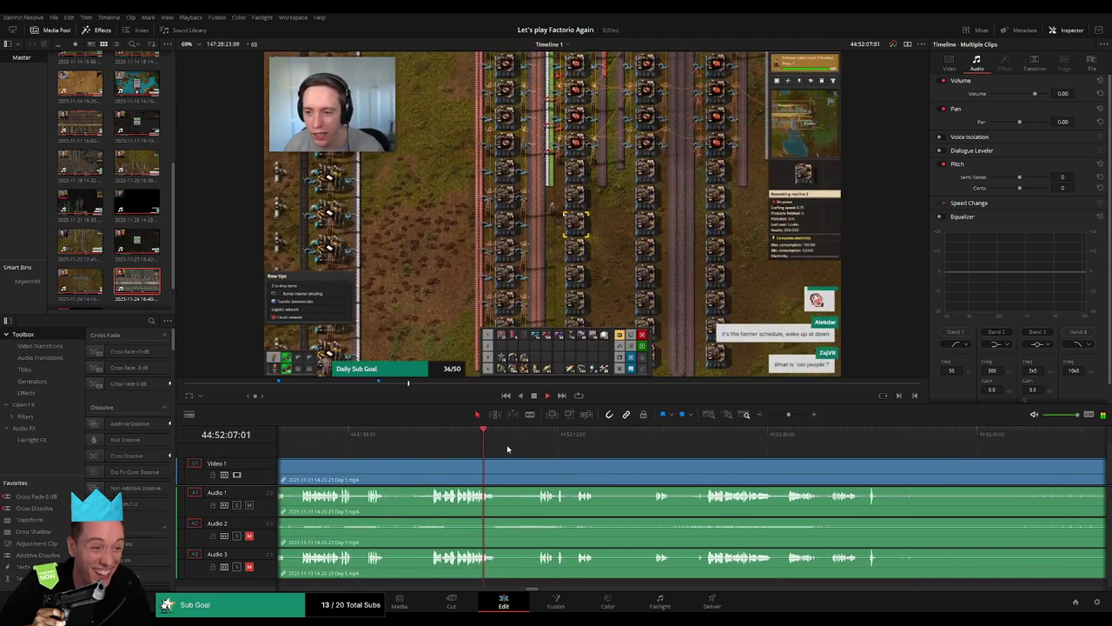
pyautogui.click(538, 436)
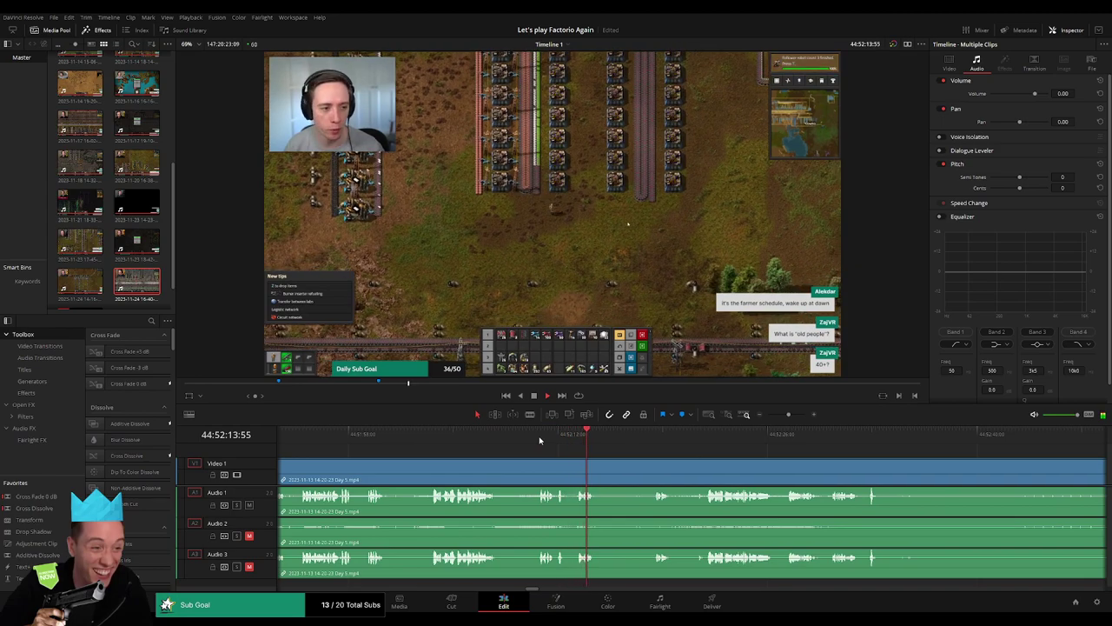
pyautogui.click(539, 441)
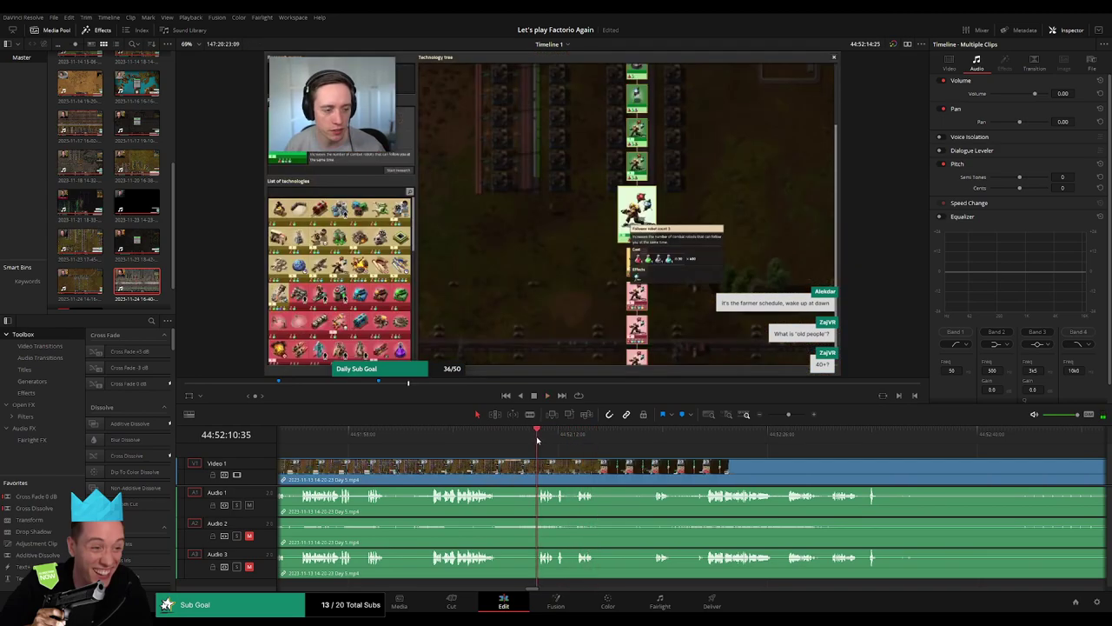
pyautogui.moveTo(537, 441); pyautogui.dragTo(529, 440)
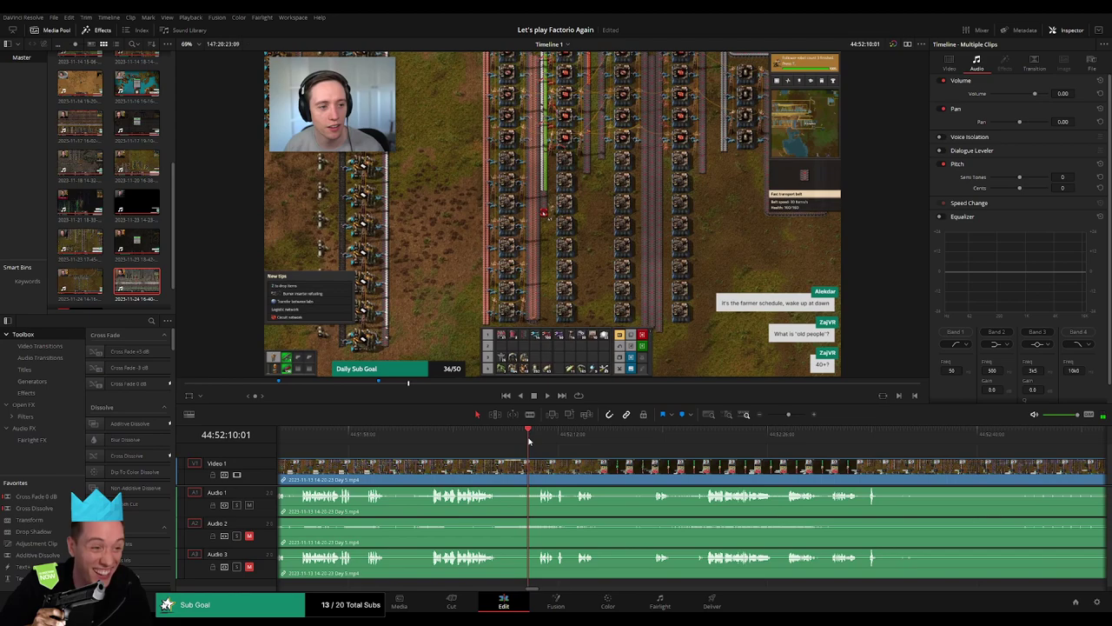
pyautogui.press('Left')
# Split every track at 44:52:10:00, trim the edit, and fade Audio 1 at the cut
pyautogui.hotkey('ctrl', 'b')
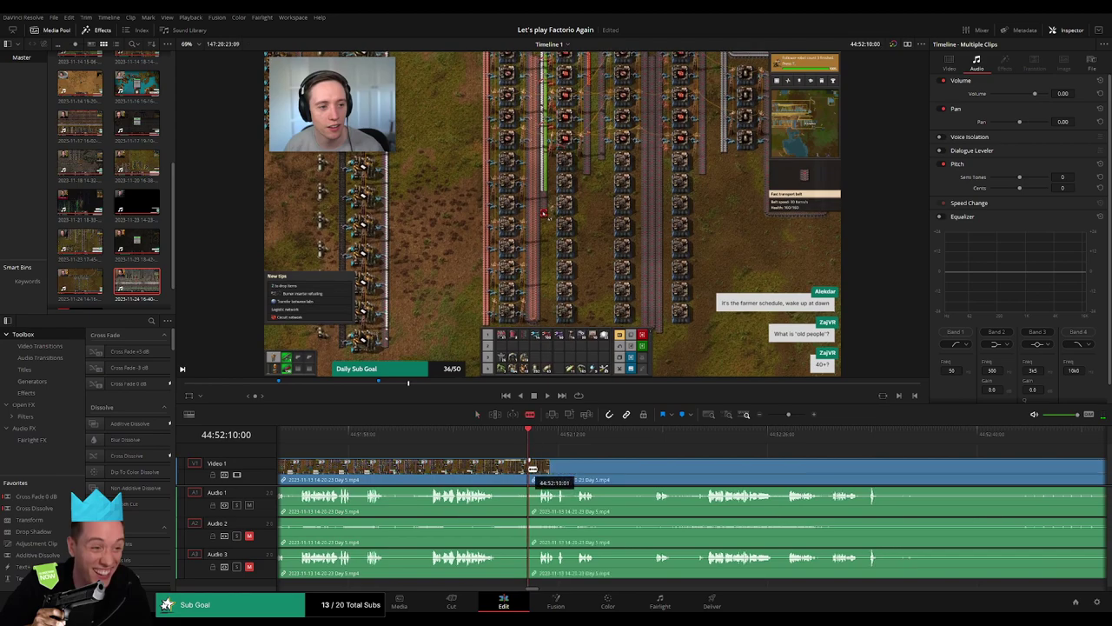
pyautogui.moveTo(533, 461); pyautogui.dragTo(540, 463)
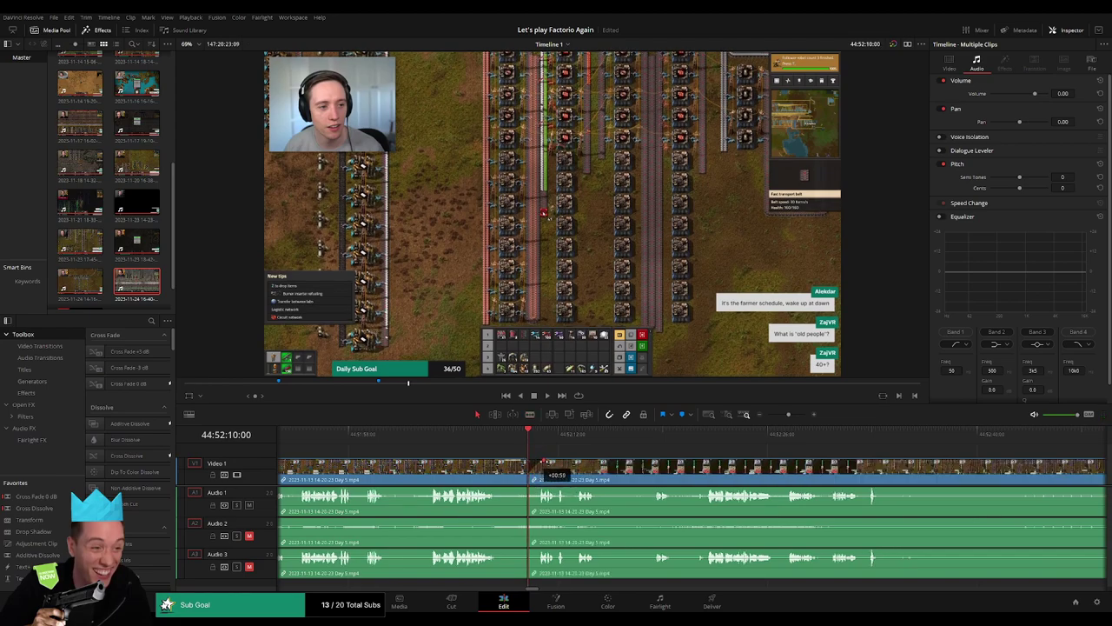
pyautogui.moveTo(543, 469)
pyautogui.mouseDown()
pyautogui.moveTo(520, 463)
pyautogui.moveTo(518, 489)
pyautogui.mouseUp()
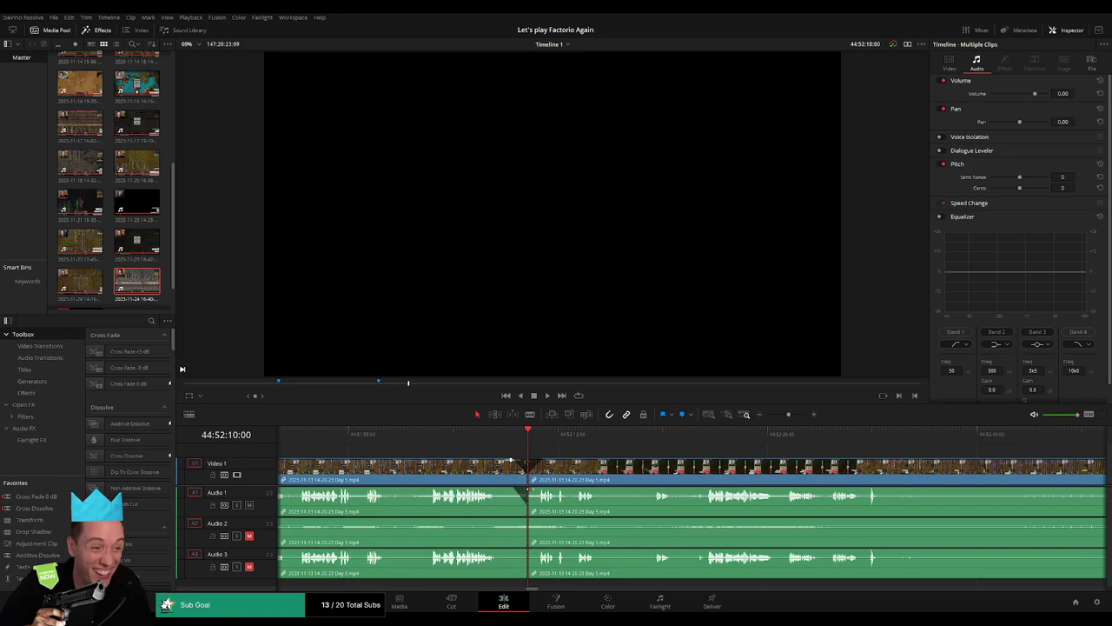
pyautogui.moveTo(528, 491)
pyautogui.mouseDown()
pyautogui.moveTo(538, 494)
pyautogui.moveTo(513, 520)
pyautogui.moveTo(541, 523)
pyautogui.moveTo(517, 552)
pyautogui.moveTo(546, 553)
pyautogui.mouseUp()
# Drag the Day 5 clip later, opening a gap after the earlier clips
pyautogui.moveTo(788, 414); pyautogui.dragTo(767, 415)
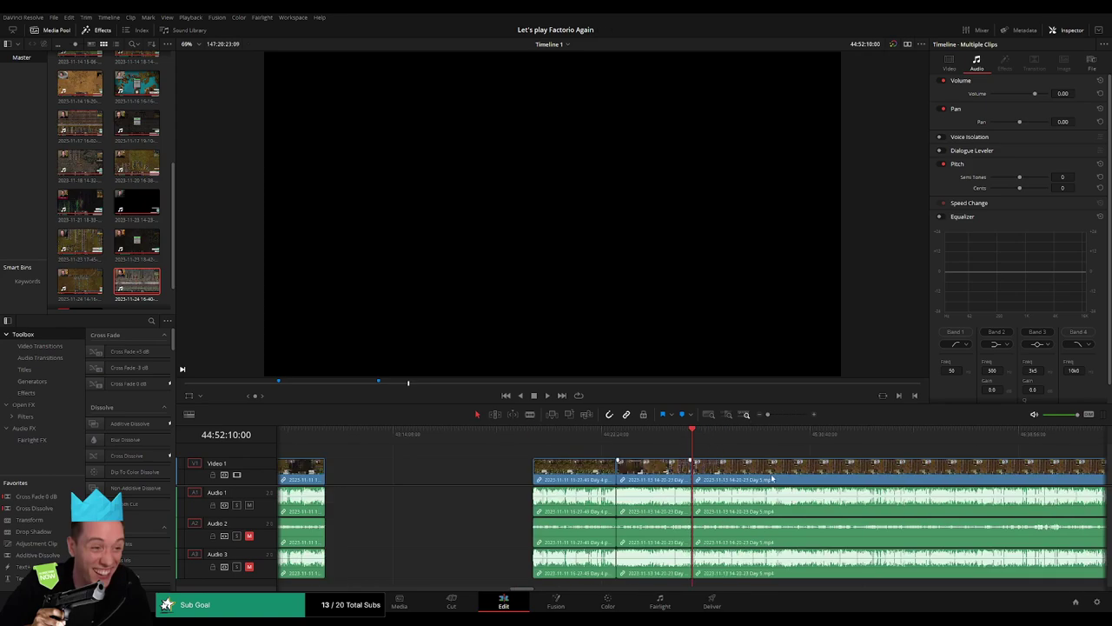
pyautogui.hscroll(-2, 567, 461)
pyautogui.click(352, 434)
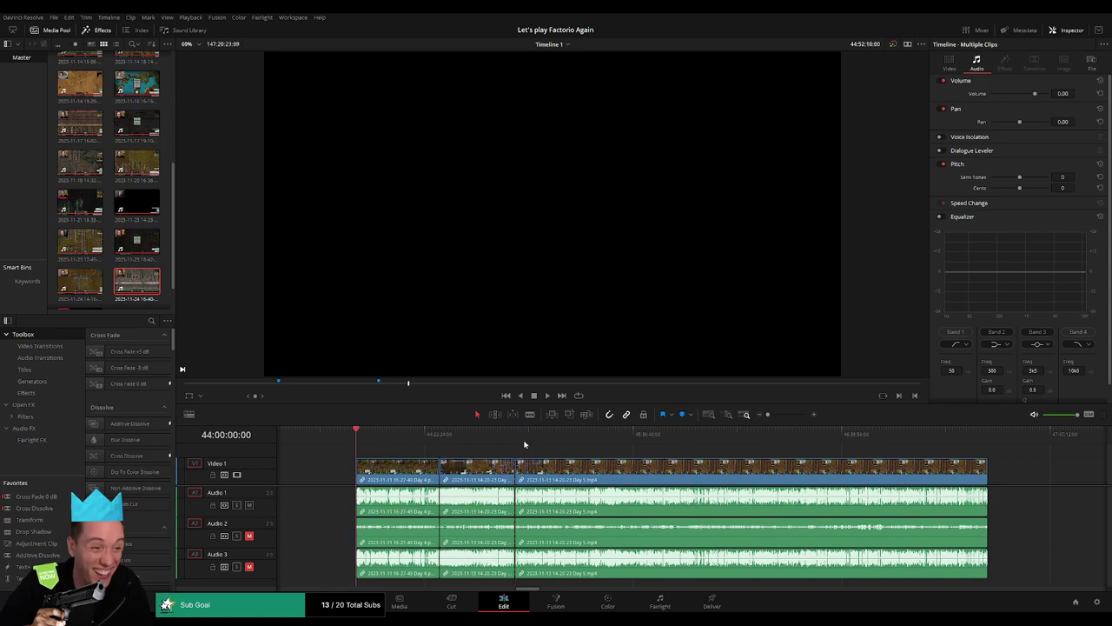
pyautogui.click(515, 434)
pyautogui.hscroll(5, 522, 469)
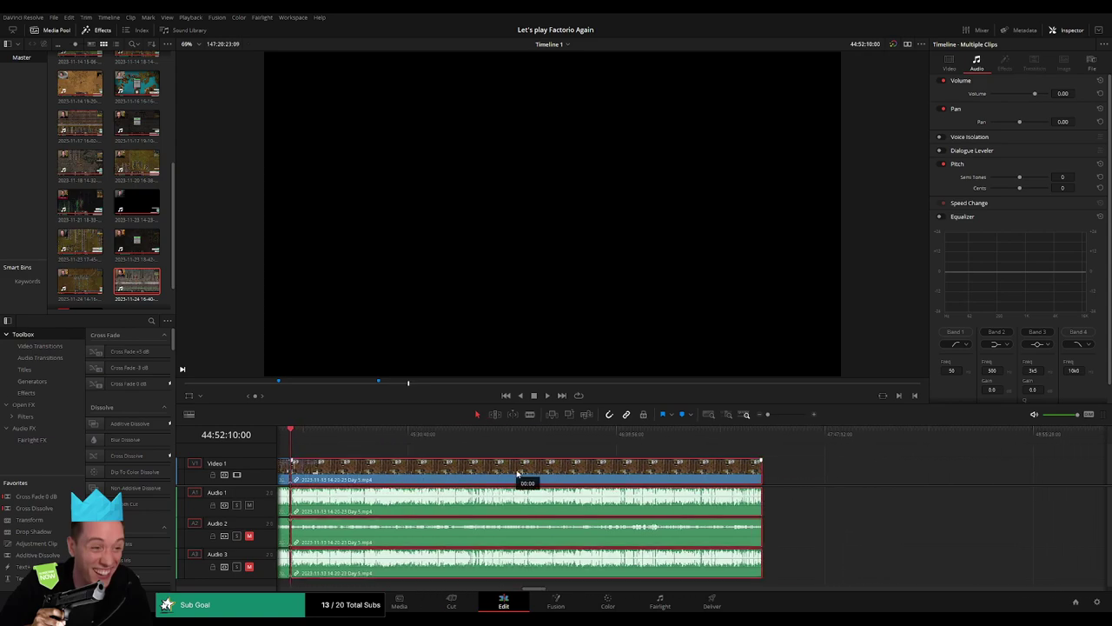
pyautogui.moveTo(352, 477); pyautogui.dragTo(570, 478)
pyautogui.hscroll(-3, 539, 465)
pyautogui.click(511, 457)
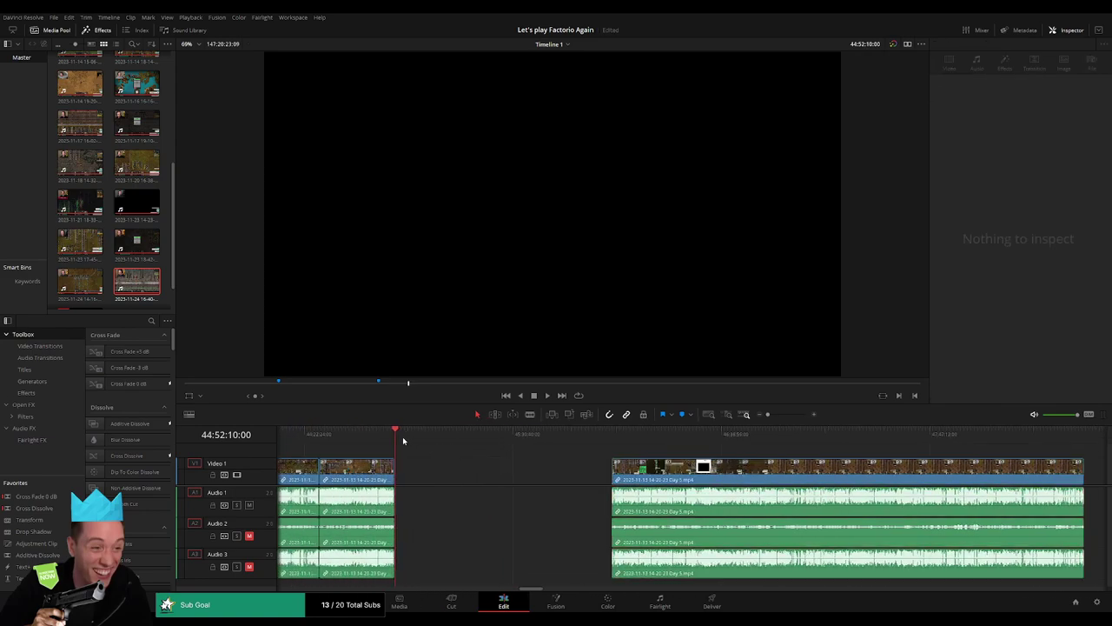
# Place the playhead at 46:00:00:00 in the gap
pyautogui.click(489, 452)
pyautogui.moveTo(489, 453); pyautogui.dragTo(604, 462)
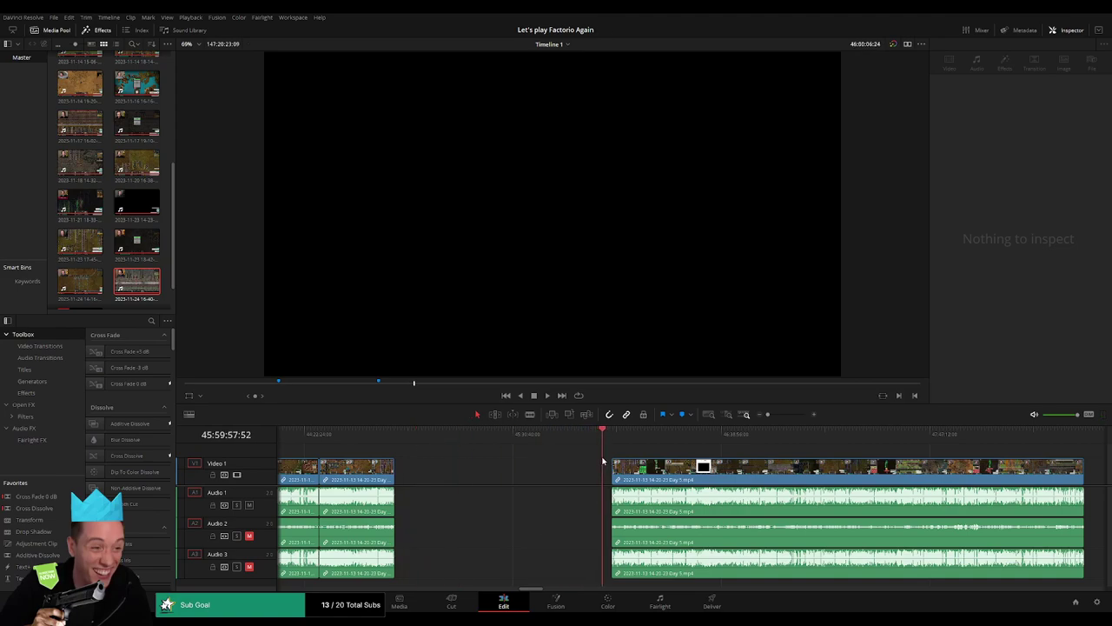
pyautogui.moveTo(767, 414); pyautogui.dragTo(776, 415)
pyautogui.moveTo(695, 441); pyautogui.dragTo(695, 440)
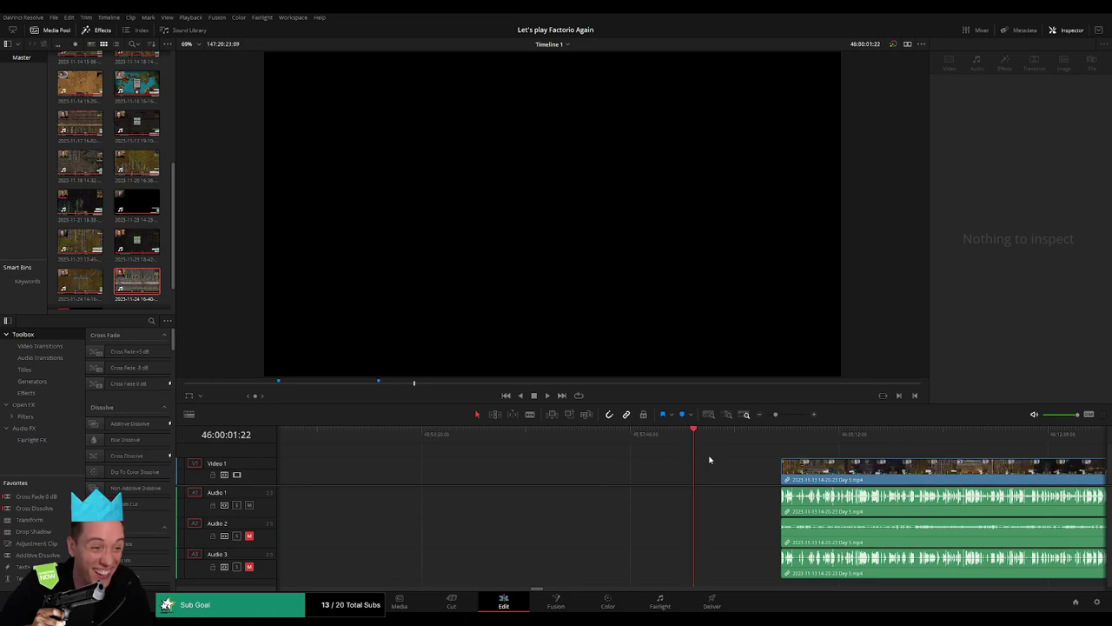
pyautogui.press('Left')
pyautogui.press('Left')
pyautogui.press('Left')
# Snap the Day 5 clip to start at 46:00:00:00 and play back the footage
pyautogui.moveTo(804, 454); pyautogui.dragTo(715, 453)
pyautogui.press('space')
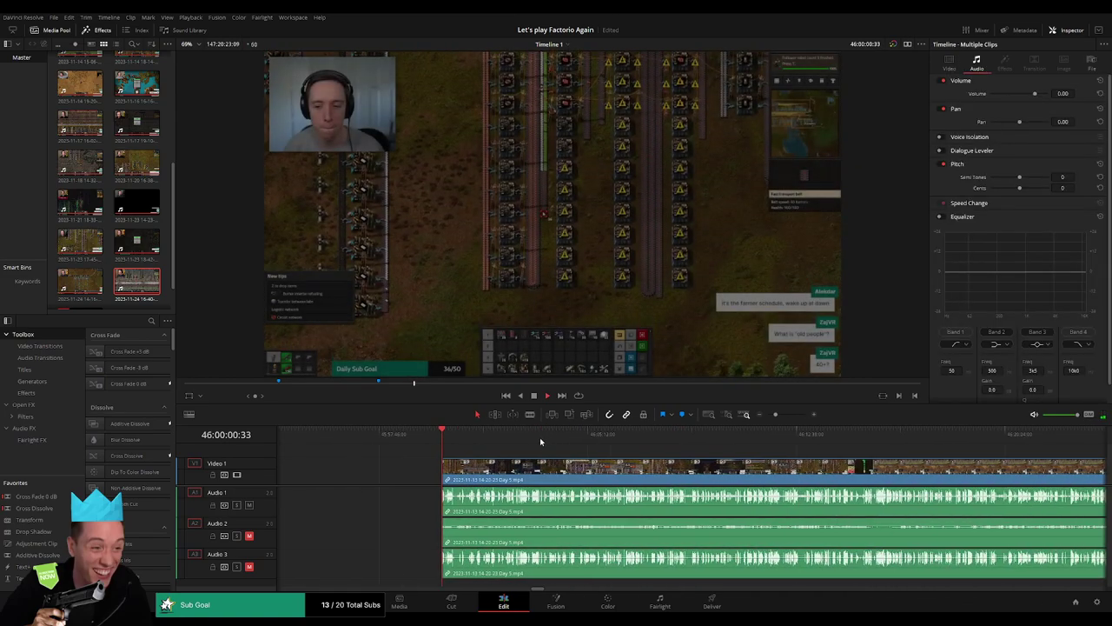
pyautogui.scroll(-5, 526, 444)
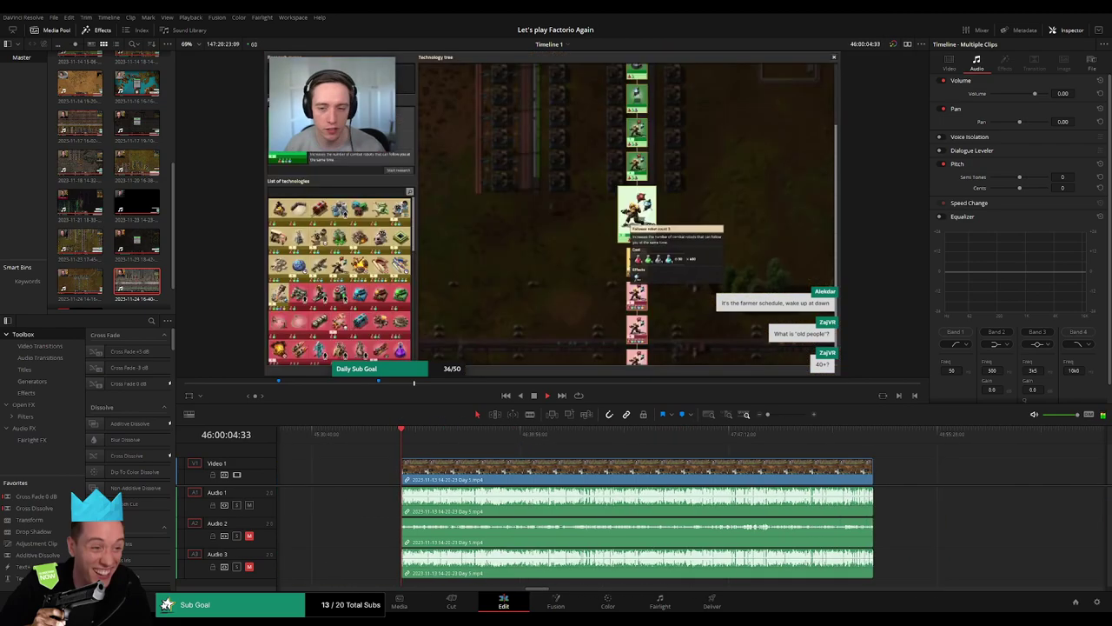
pyautogui.hscroll(4, 438, 445)
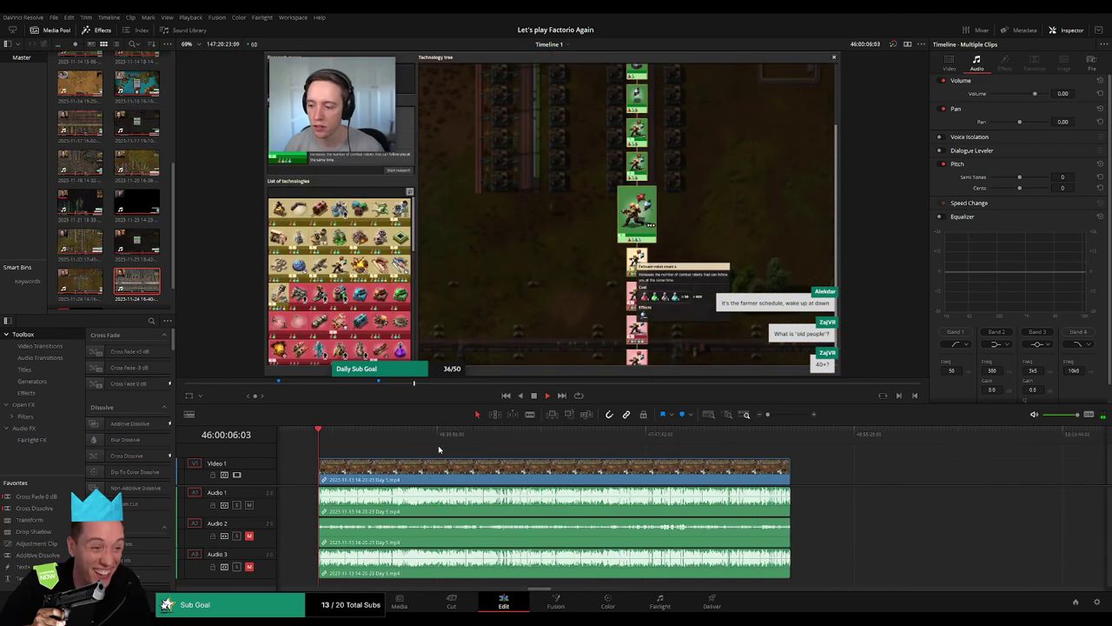
# Scrub and replay the footage to put the playhead on the 46:52:00:00 cut point
pyautogui.click(315, 437)
pyautogui.moveTo(315, 437); pyautogui.dragTo(452, 445)
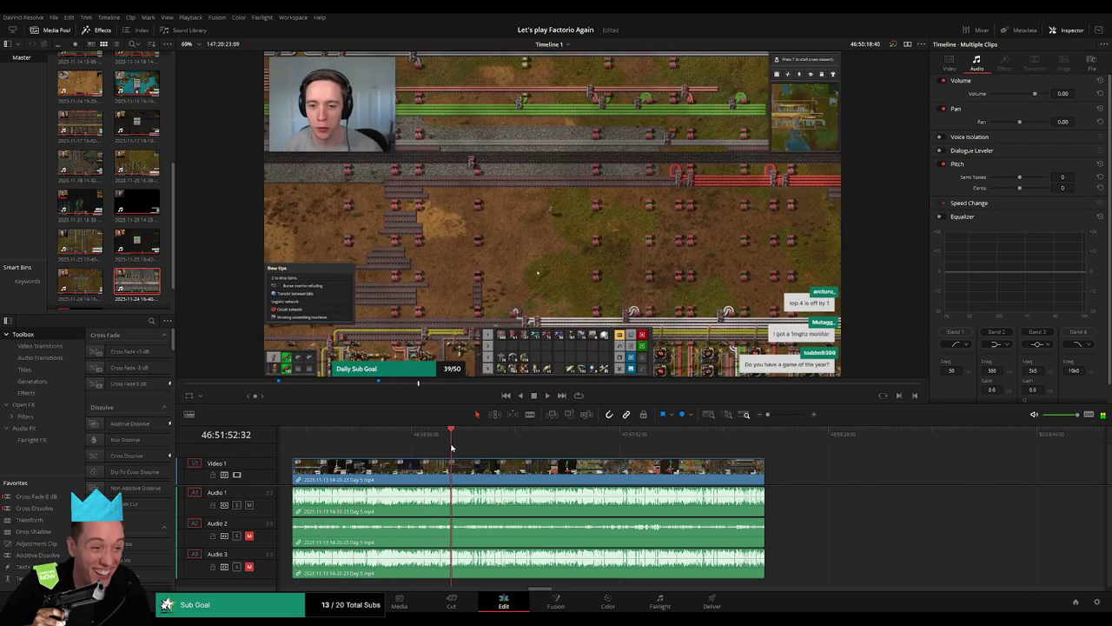
pyautogui.press('space')
pyautogui.scroll(3, 766, 438)
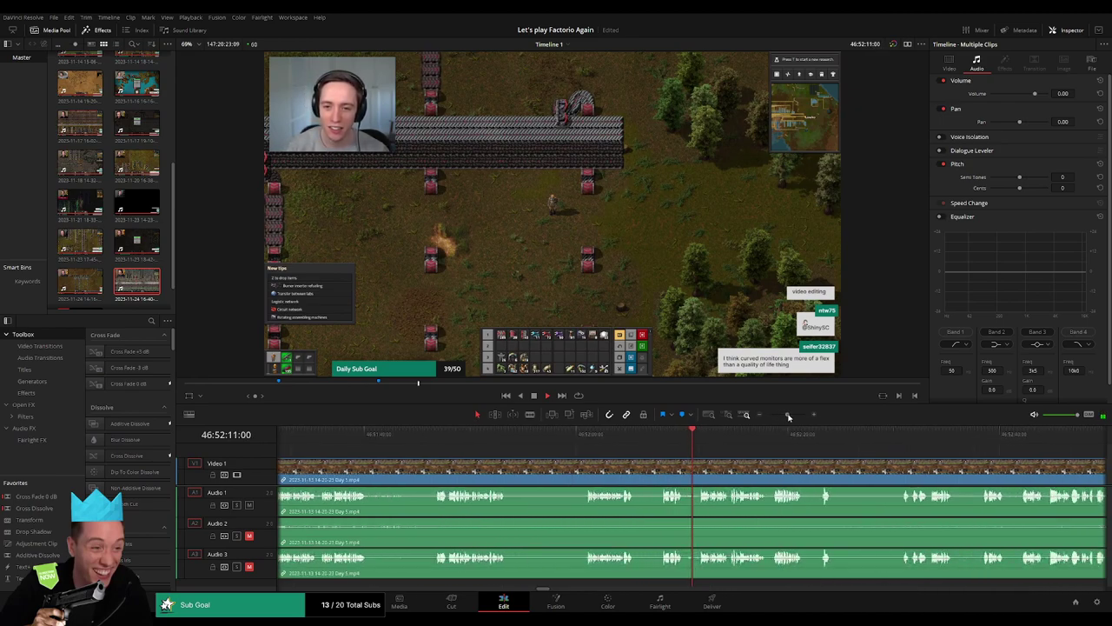
pyautogui.click(653, 444)
pyautogui.click(561, 443)
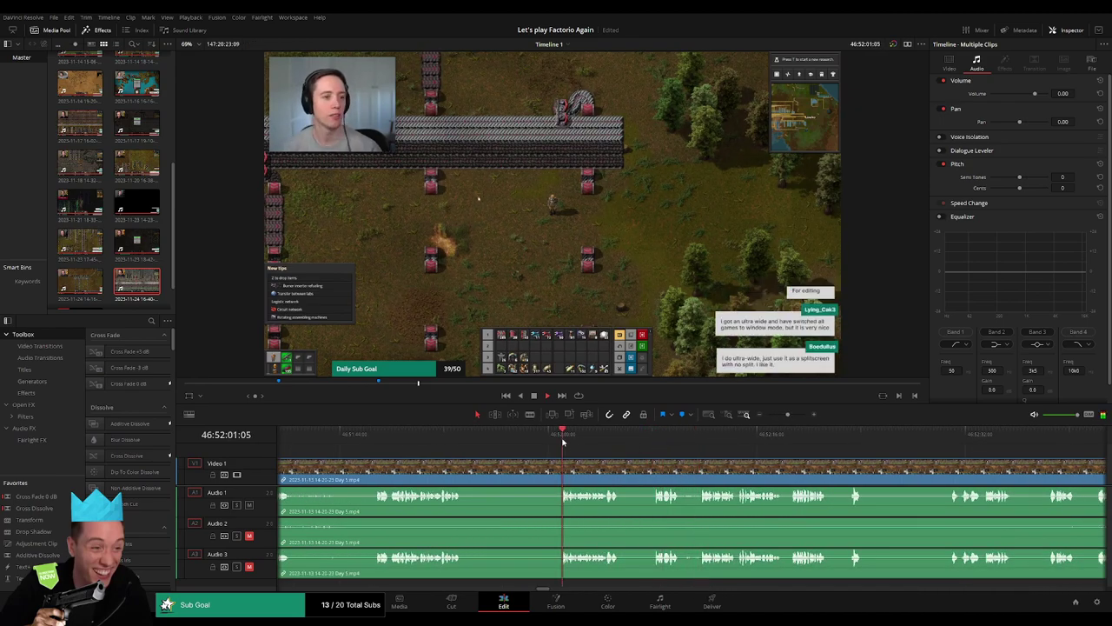
pyautogui.scroll(3, 765, 420)
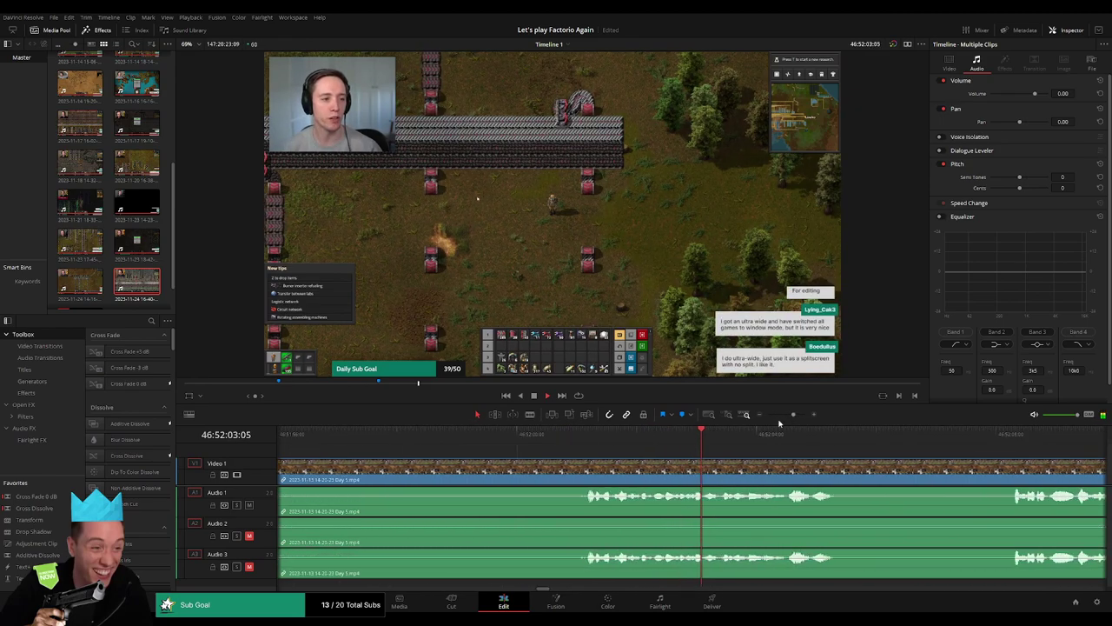
pyautogui.click(586, 442)
pyautogui.moveTo(588, 442); pyautogui.dragTo(519, 452)
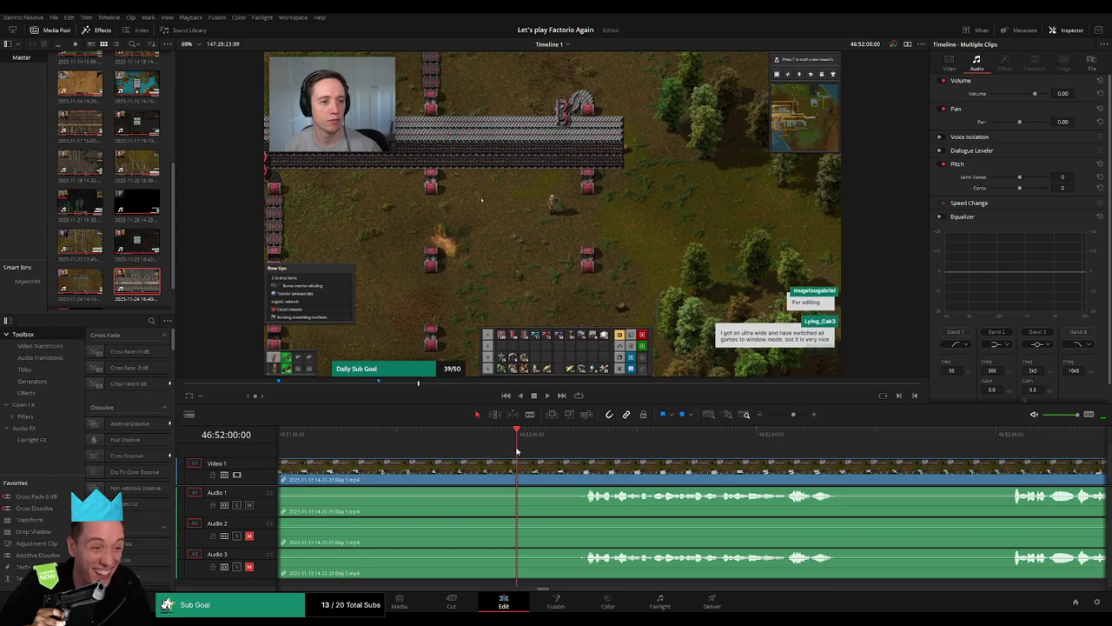
# Blade all tracks at 46:52:00:00 and shift the later clip back against the cut
pyautogui.click(521, 475)
pyautogui.press('a')
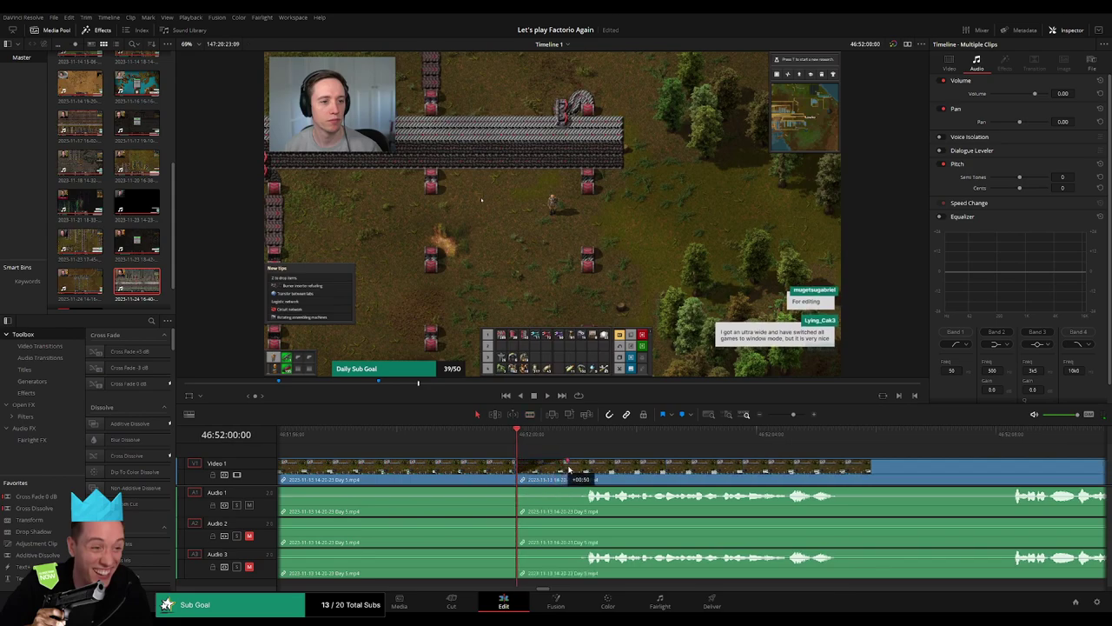
pyautogui.moveTo(578, 470); pyautogui.dragTo(449, 461)
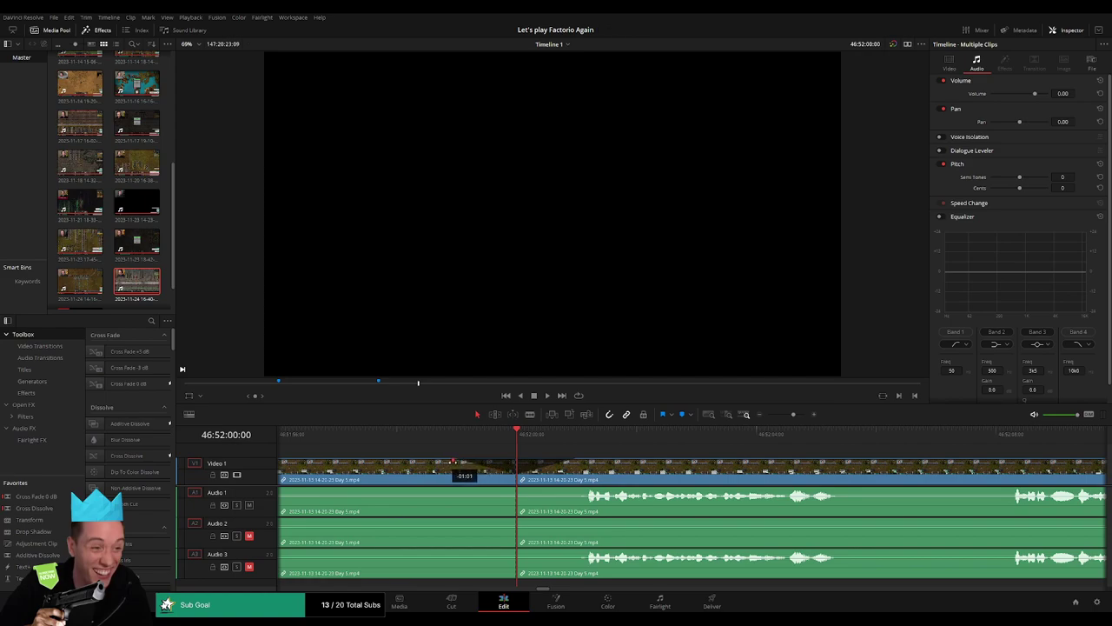
# Fade Audio 1–3 out and back in across the cut, then zoom out to show all clips
pyautogui.moveTo(515, 490)
pyautogui.mouseDown()
pyautogui.moveTo(453, 489)
pyautogui.moveTo(576, 491)
pyautogui.mouseUp()
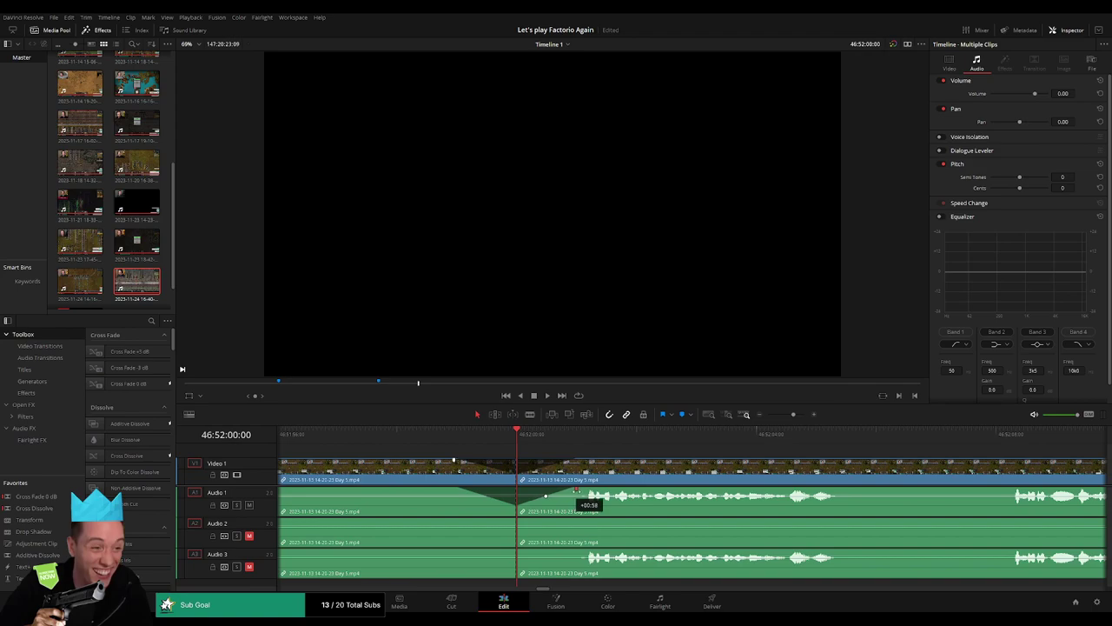
pyautogui.moveTo(515, 520)
pyautogui.mouseDown()
pyautogui.moveTo(452, 521)
pyautogui.moveTo(578, 521)
pyautogui.mouseUp()
pyautogui.moveTo(513, 550); pyautogui.dragTo(453, 551)
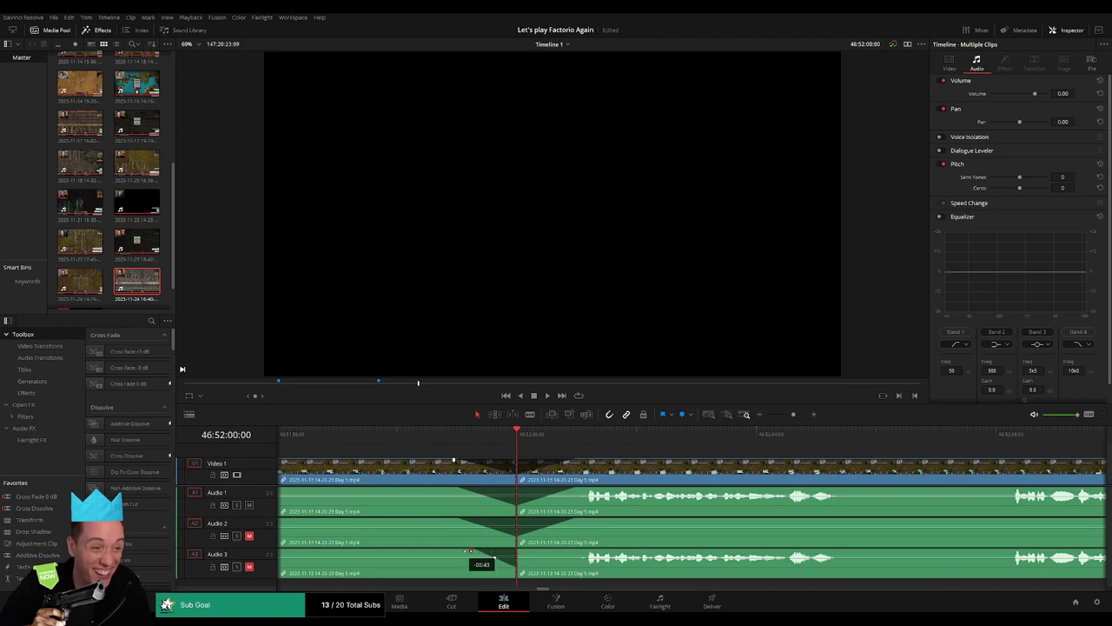
pyautogui.moveTo(521, 550); pyautogui.dragTo(578, 552)
pyautogui.hotkey('ctrl', '-')
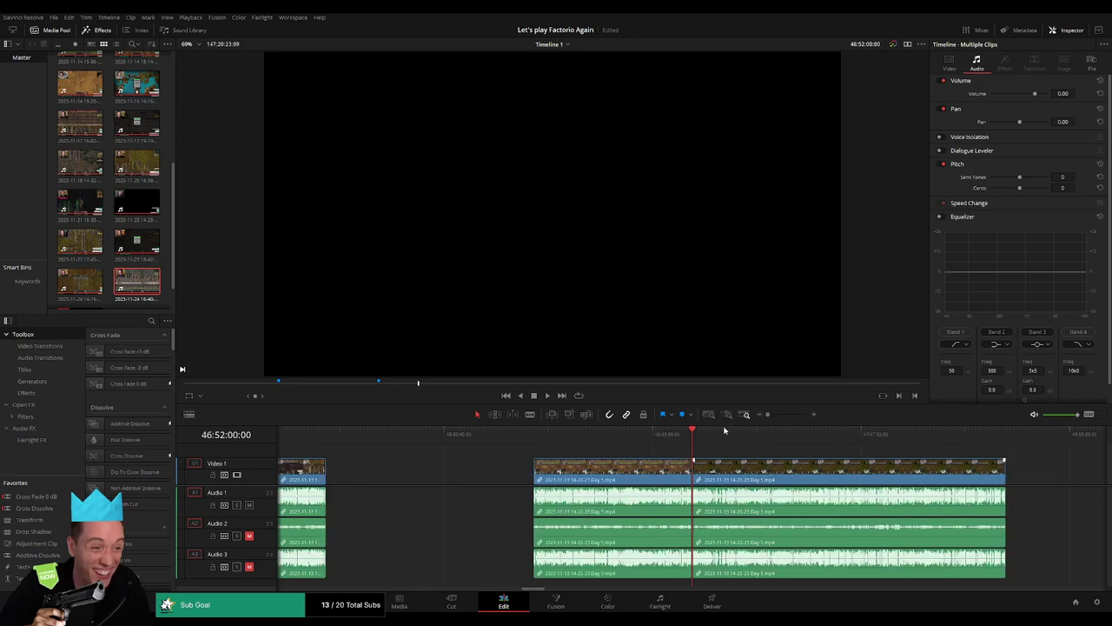
pyautogui.hotkey('ctrl', '-')
pyautogui.click(352, 438)
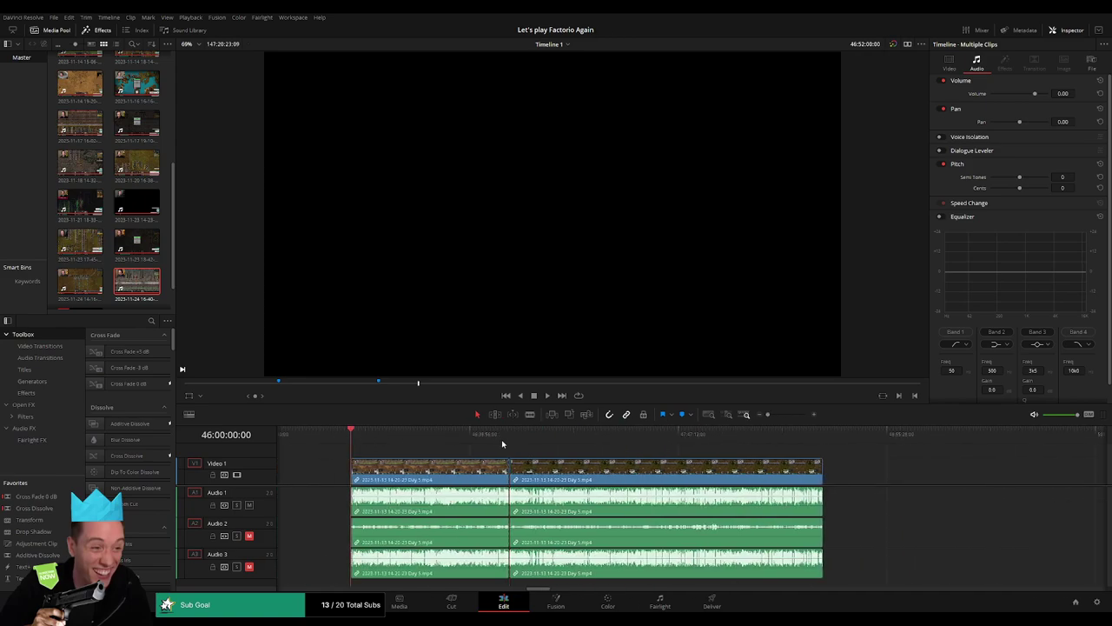
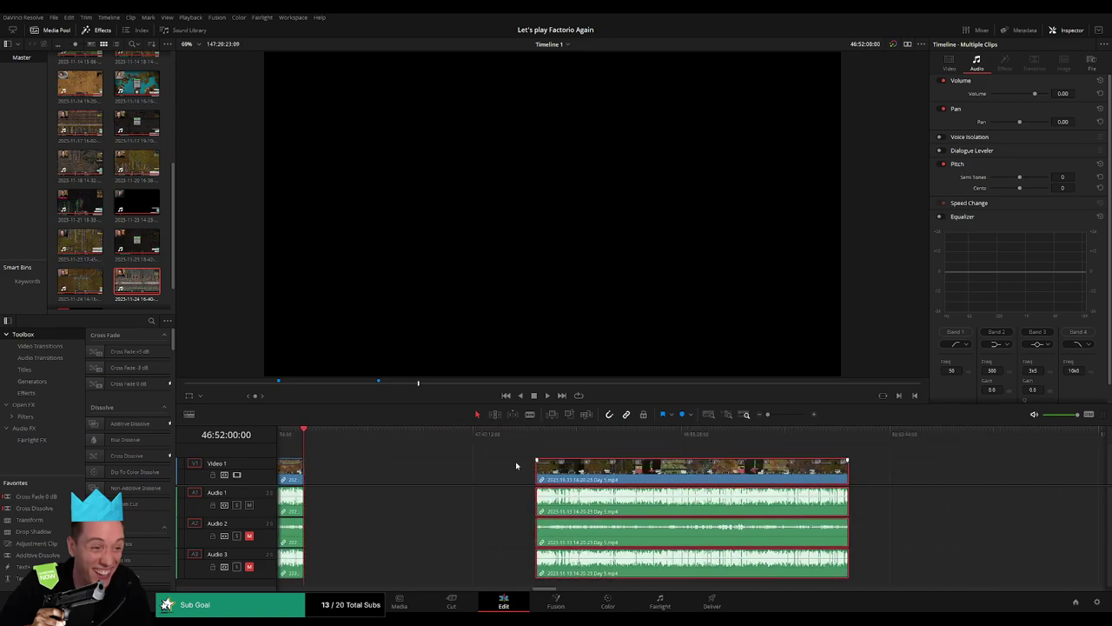
# Slide the Day 5 clips left against the playhead and play them back
pyautogui.click(516, 467)
pyautogui.moveTo(317, 440); pyautogui.dragTo(513, 455)
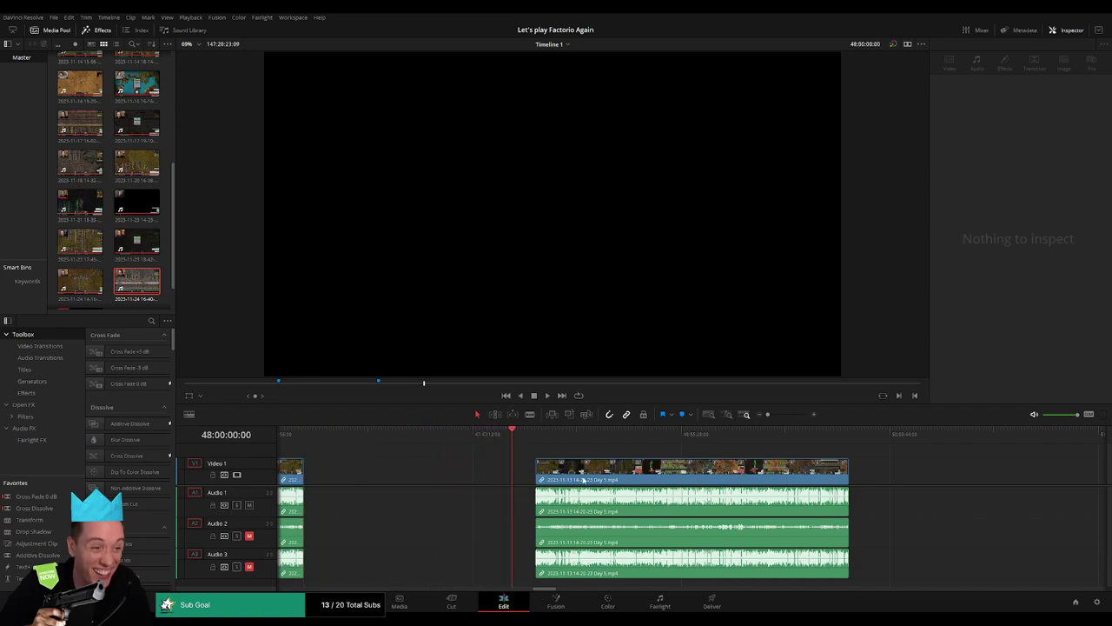
pyautogui.moveTo(582, 479); pyautogui.dragTo(557, 478)
pyautogui.press('space')
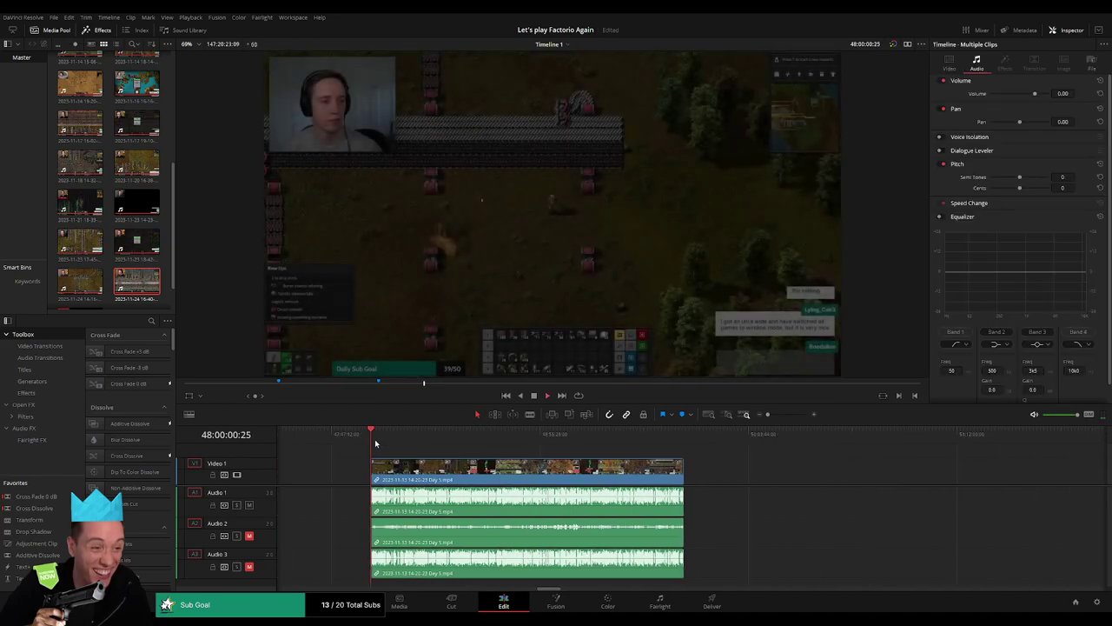
pyautogui.moveTo(375, 443); pyautogui.dragTo(527, 453)
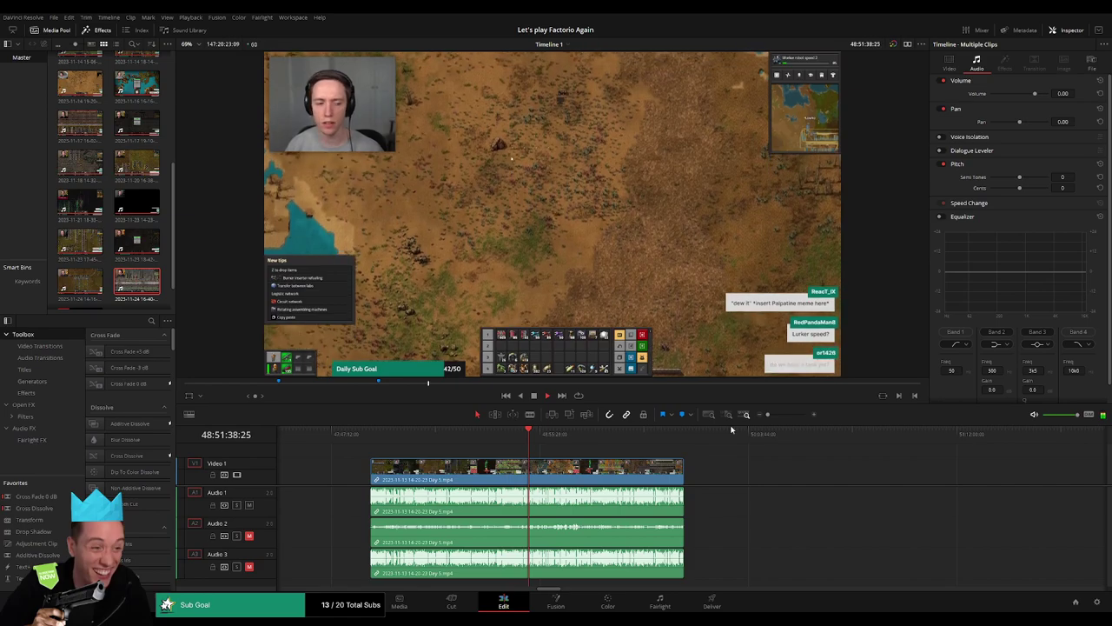
# Split all tracks at 48:52:06:30, just before the save screen, and trim the new cut
pyautogui.moveTo(768, 414)
pyautogui.mouseDown()
pyautogui.moveTo(789, 416)
pyautogui.moveTo(557, 436)
pyautogui.mouseUp()
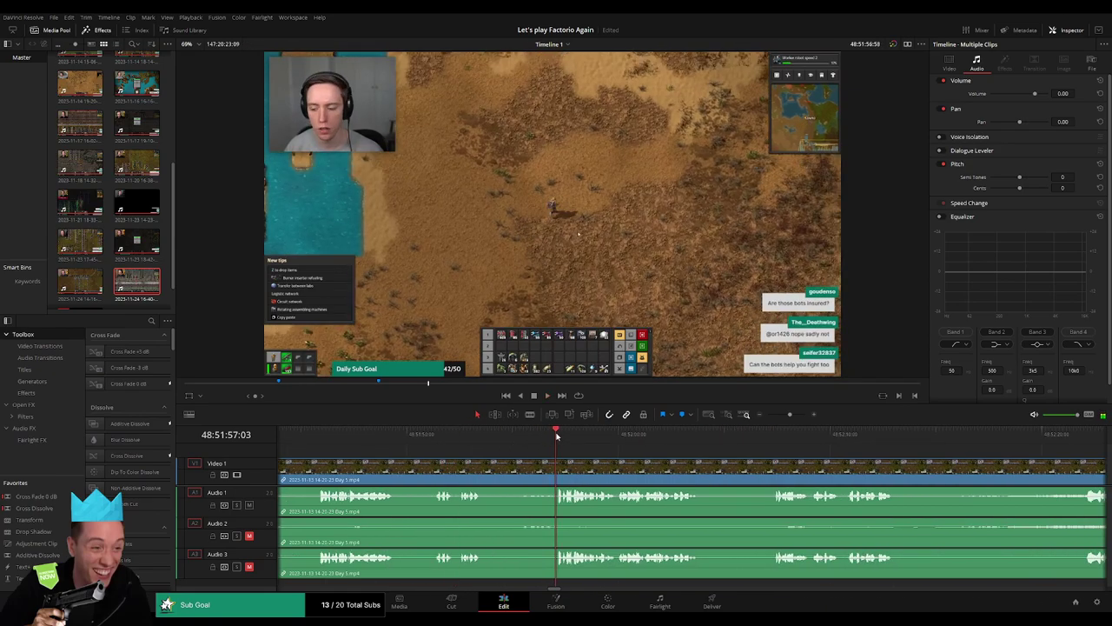
pyautogui.moveTo(557, 437)
pyautogui.mouseDown()
pyautogui.moveTo(626, 445)
pyautogui.moveTo(598, 454)
pyautogui.mouseUp()
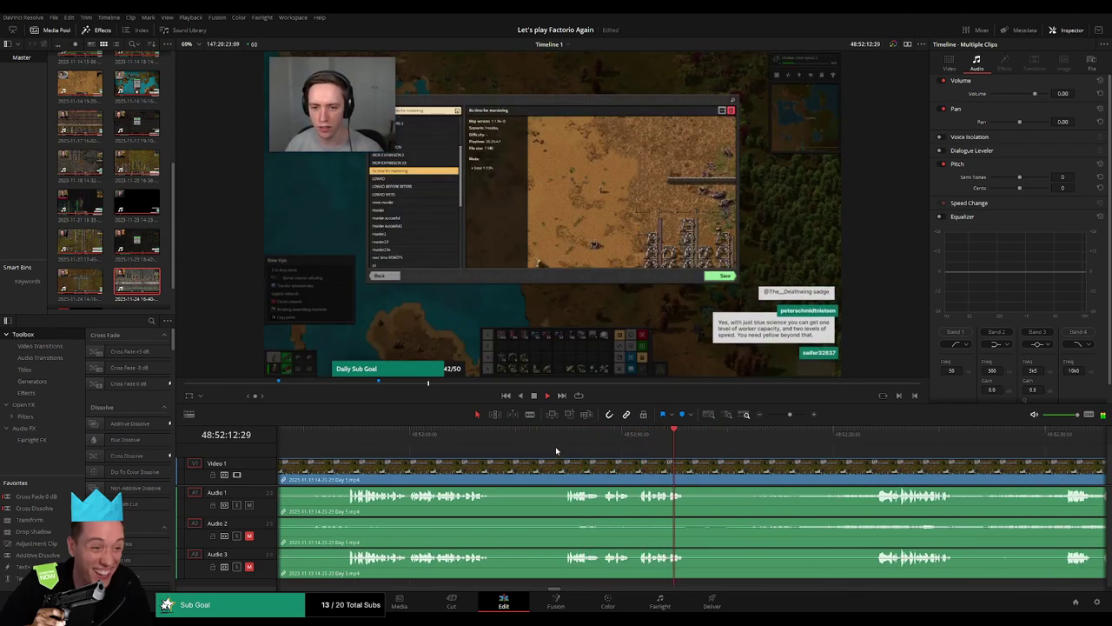
pyautogui.click(560, 447)
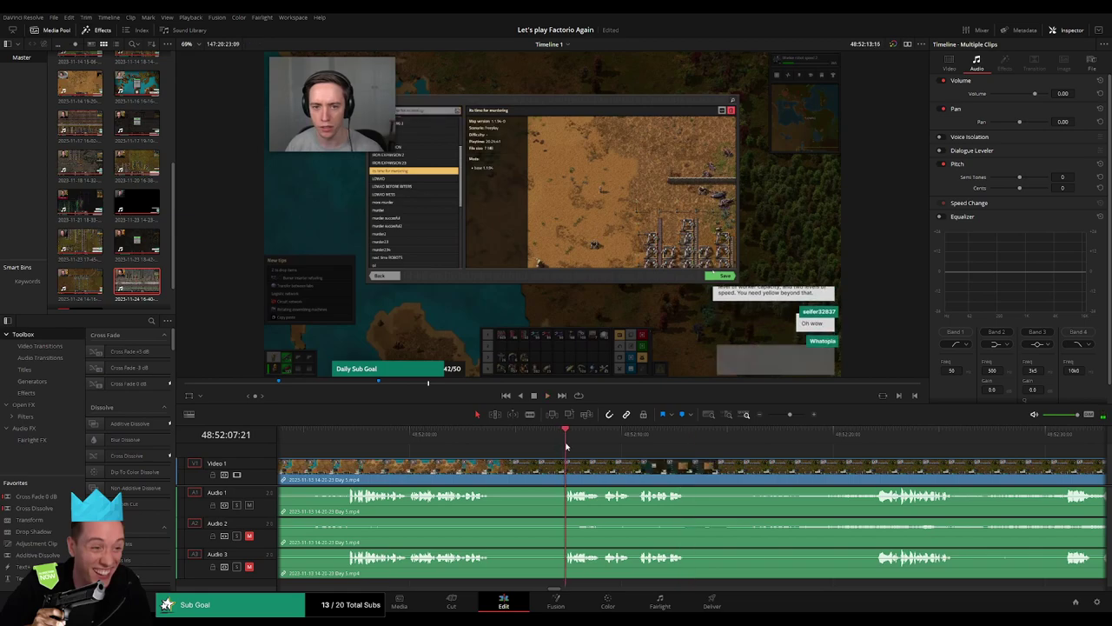
pyautogui.click(548, 446)
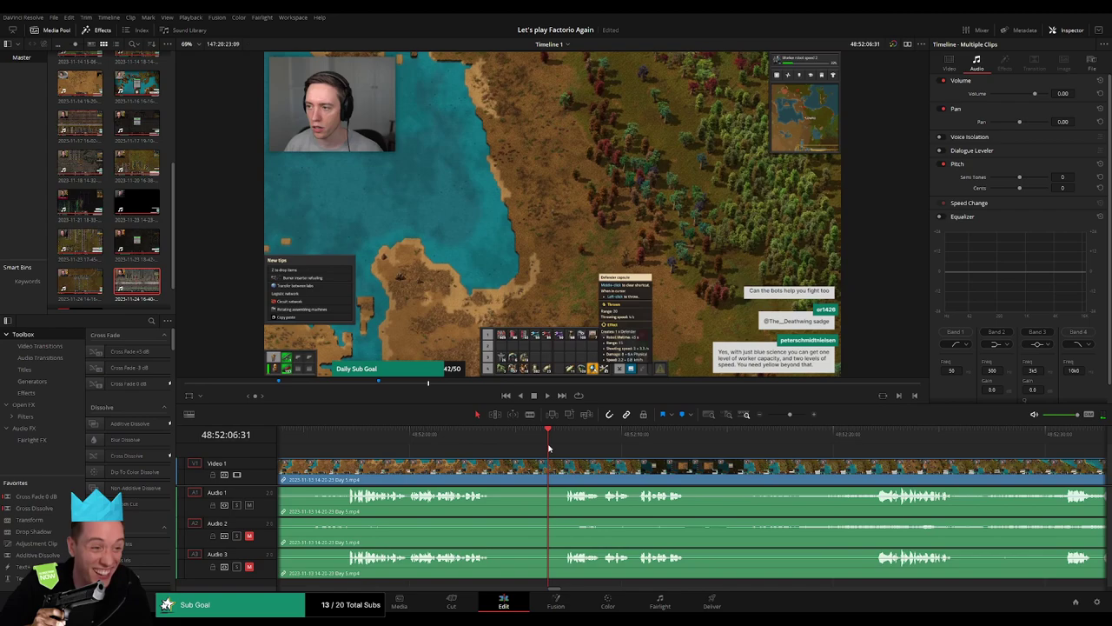
pyautogui.hotkey('ctrl', 'b')
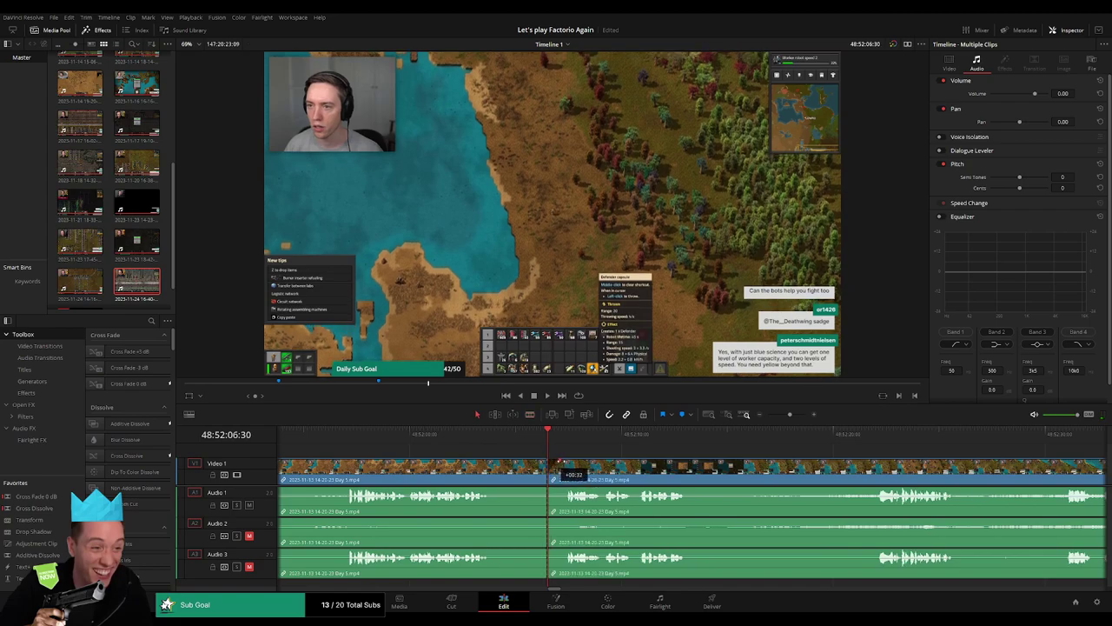
pyautogui.moveTo(571, 463); pyautogui.dragTo(530, 461)
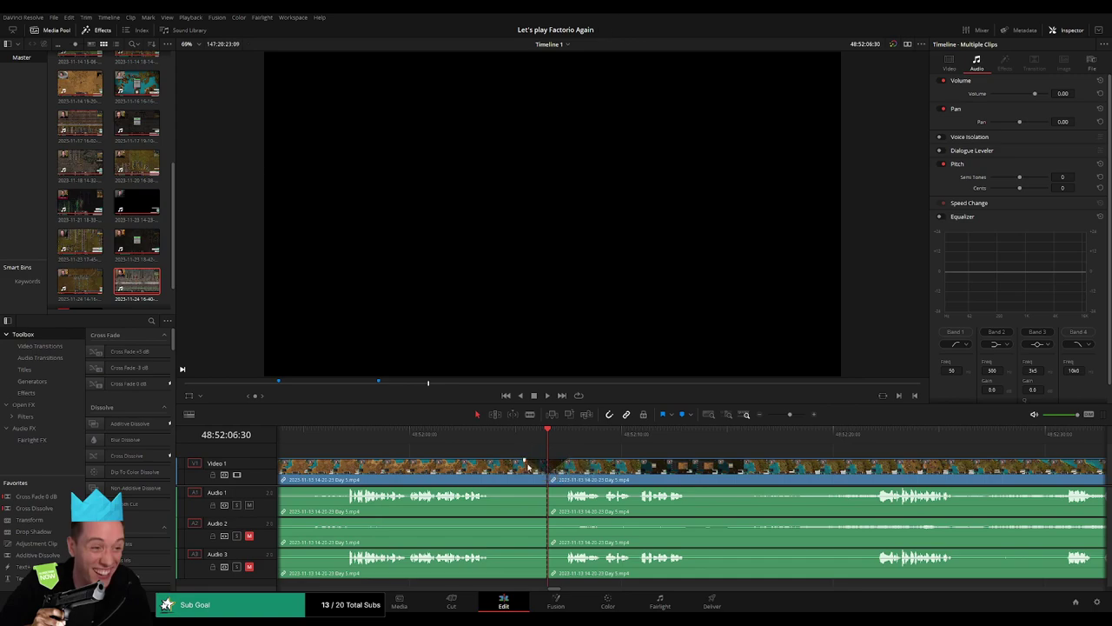
# Drop a Cross Fade on the three audio tracks at the 48:52:06:30 cut and review it
pyautogui.moveTo(546, 488)
pyautogui.mouseDown()
pyautogui.moveTo(524, 490)
pyautogui.moveTo(570, 490)
pyautogui.moveTo(536, 524)
pyautogui.moveTo(570, 521)
pyautogui.moveTo(526, 552)
pyautogui.moveTo(569, 552)
pyautogui.mouseUp()
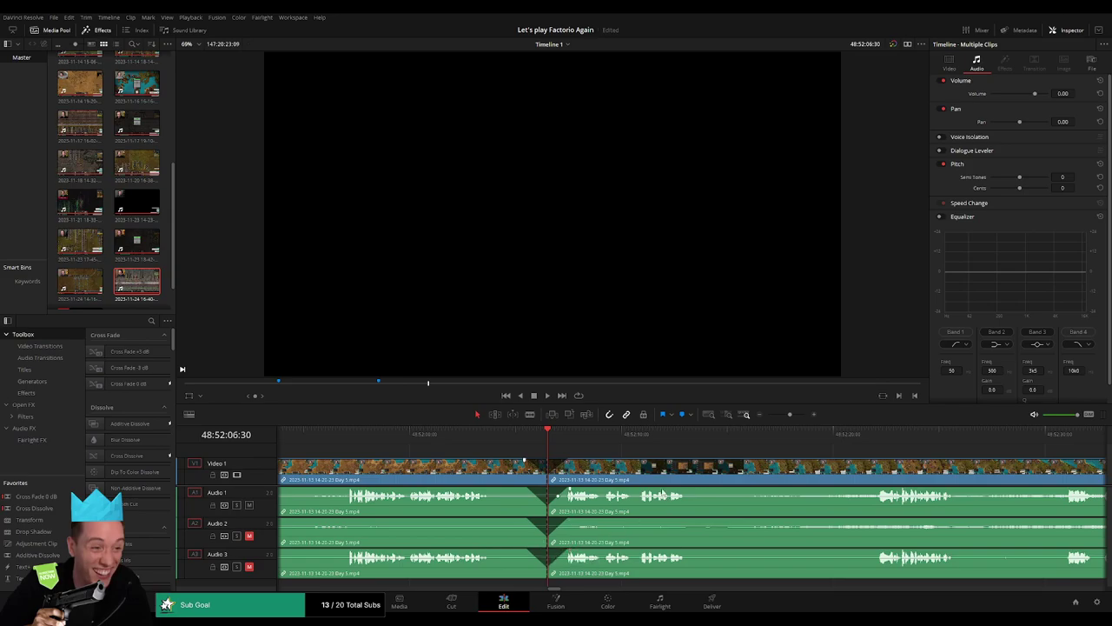
pyautogui.press('space')
pyautogui.moveTo(779, 420); pyautogui.dragTo(768, 415)
# Trim the end of the Day 5 clips back to the cut
pyautogui.click(390, 441)
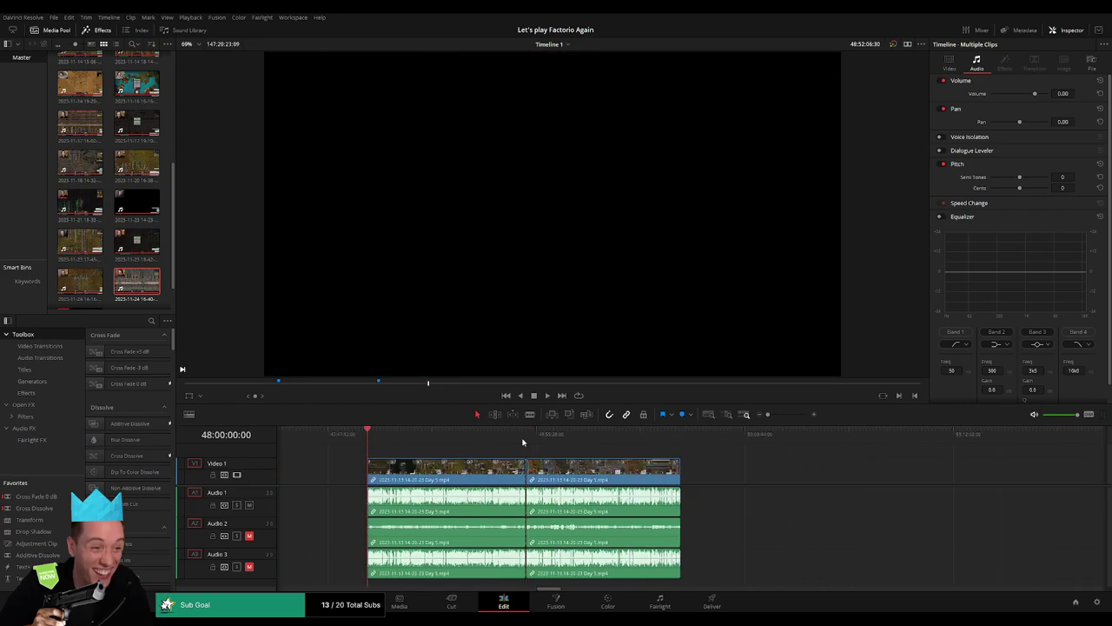
pyautogui.click(524, 442)
pyautogui.moveTo(680, 456); pyautogui.dragTo(447, 454)
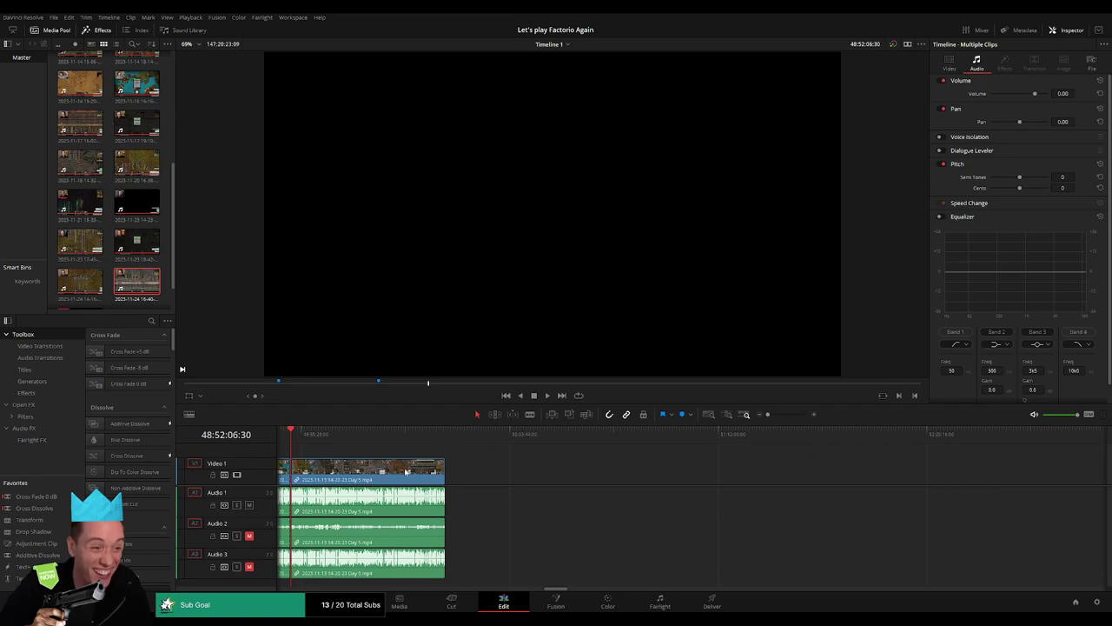
# Slide the next Day 5 piece left so it starts at 50:00:00:00
pyautogui.click(310, 443)
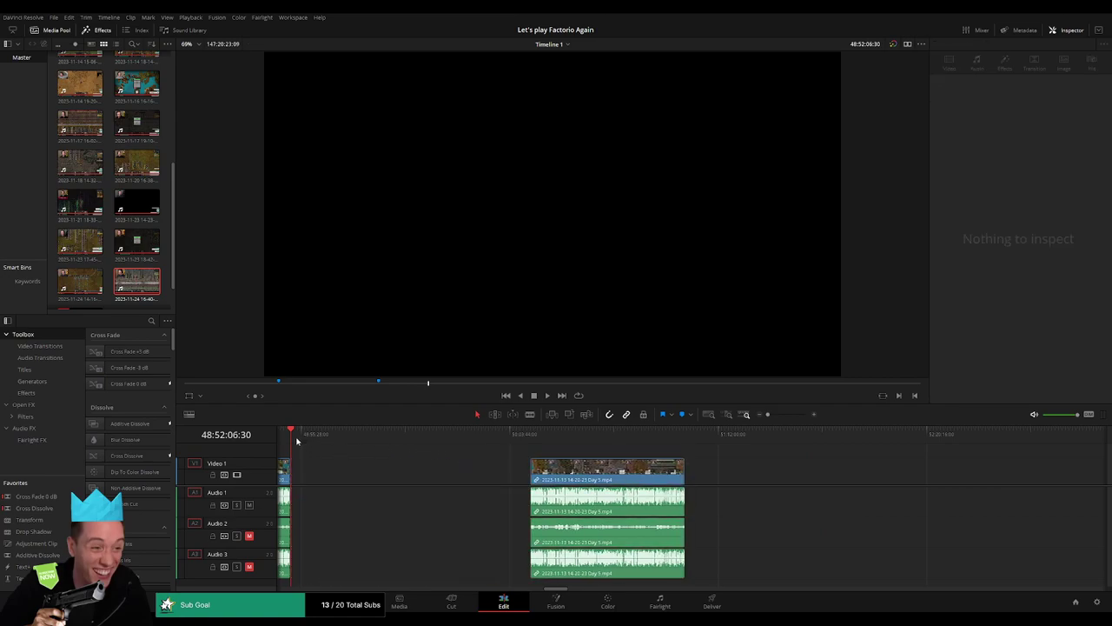
pyautogui.moveTo(296, 442); pyautogui.dragTo(498, 458)
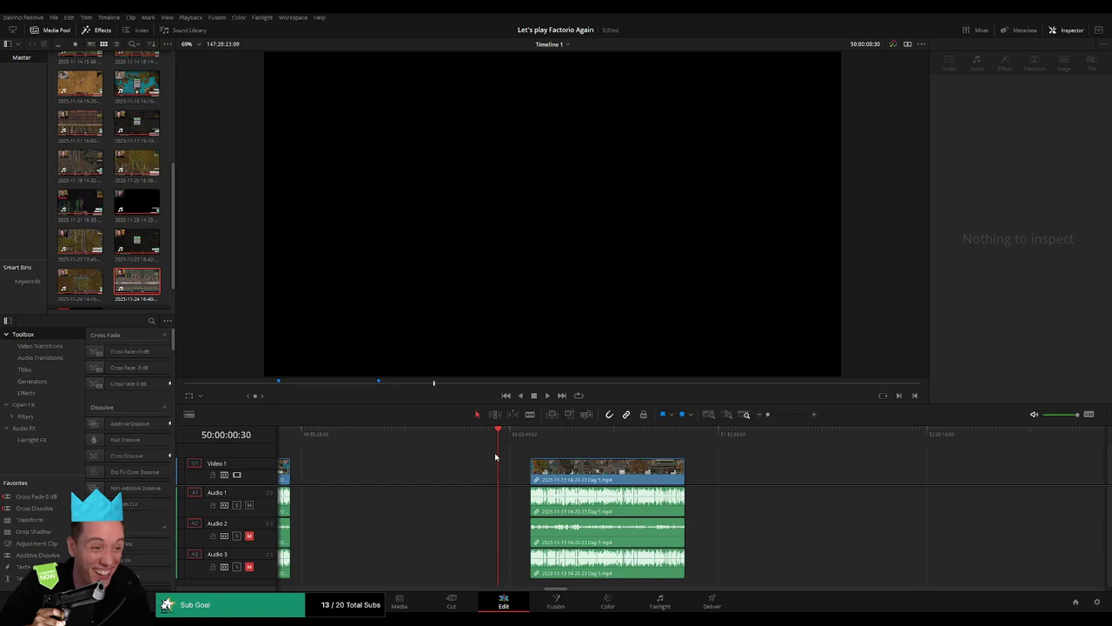
pyautogui.moveTo(544, 480); pyautogui.dragTo(512, 479)
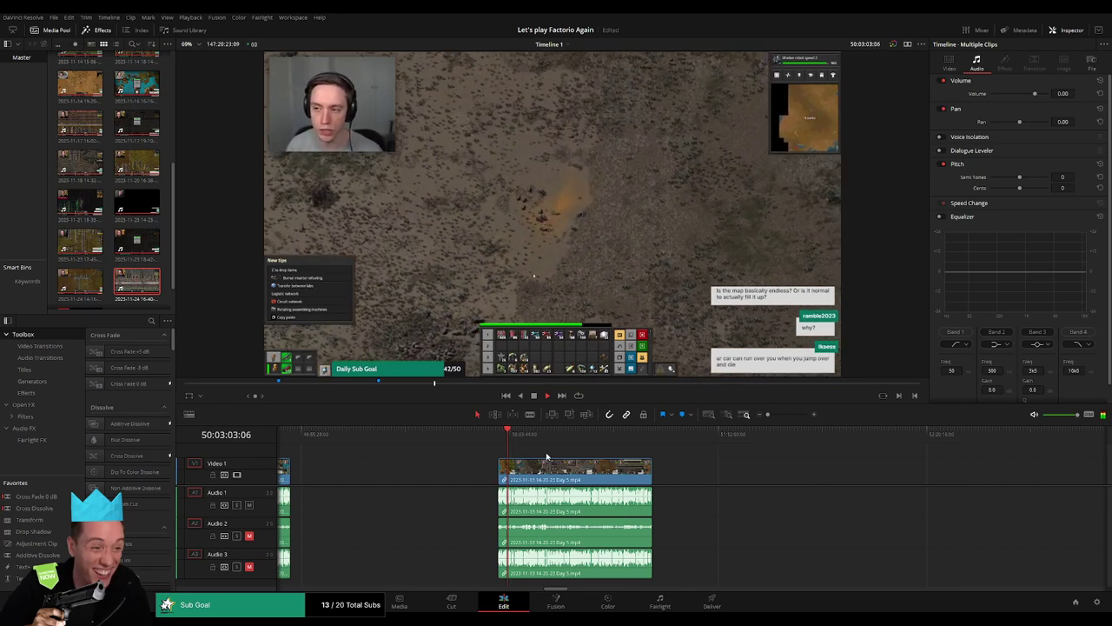
# Zoom out and drag the far-right Day 5 part 2 clip left toward the first clip's end
pyautogui.click(500, 433)
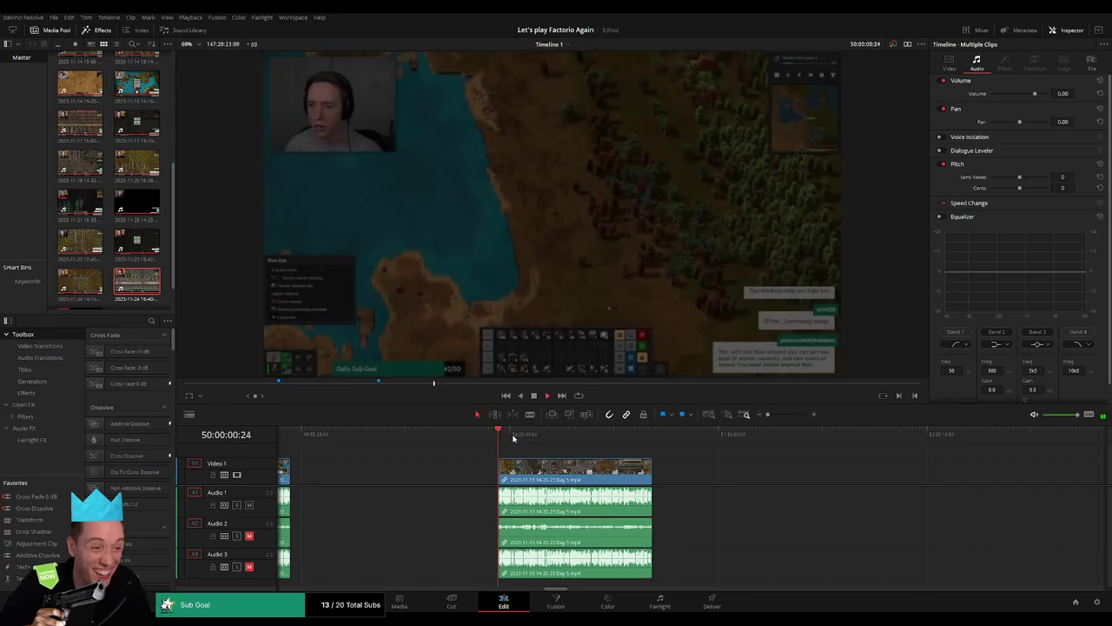
pyautogui.moveTo(513, 439)
pyautogui.mouseDown()
pyautogui.moveTo(613, 456)
pyautogui.moveTo(654, 449)
pyautogui.mouseUp()
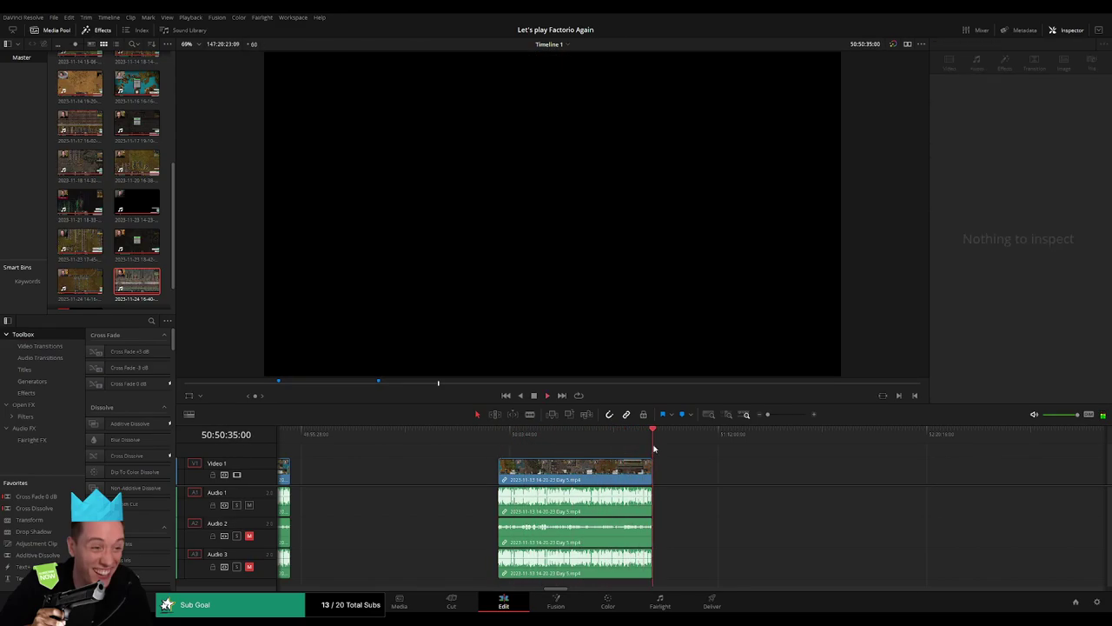
pyautogui.scroll(-5, 704, 464)
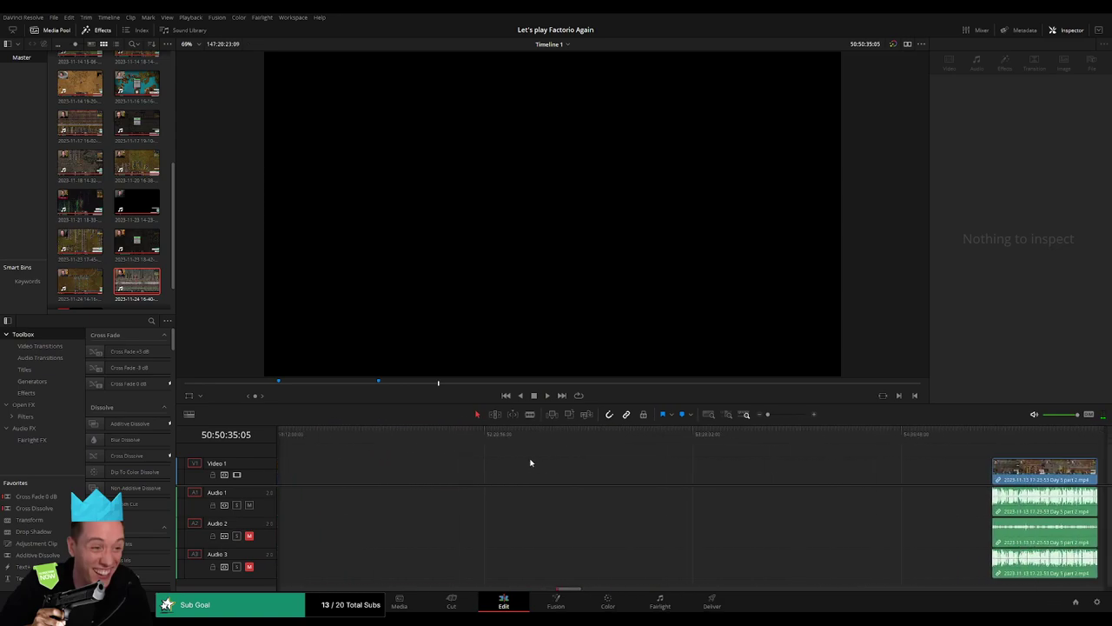
pyautogui.scroll(-3, 669, 463)
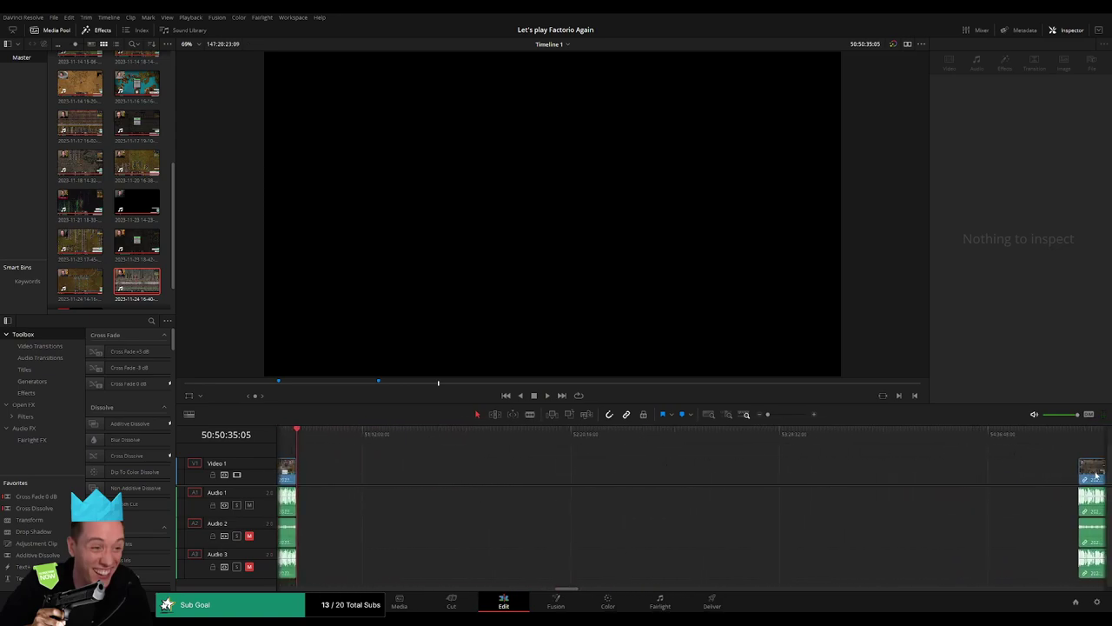
pyautogui.moveTo(1097, 475); pyautogui.dragTo(591, 475)
pyautogui.scroll(3, 591, 476)
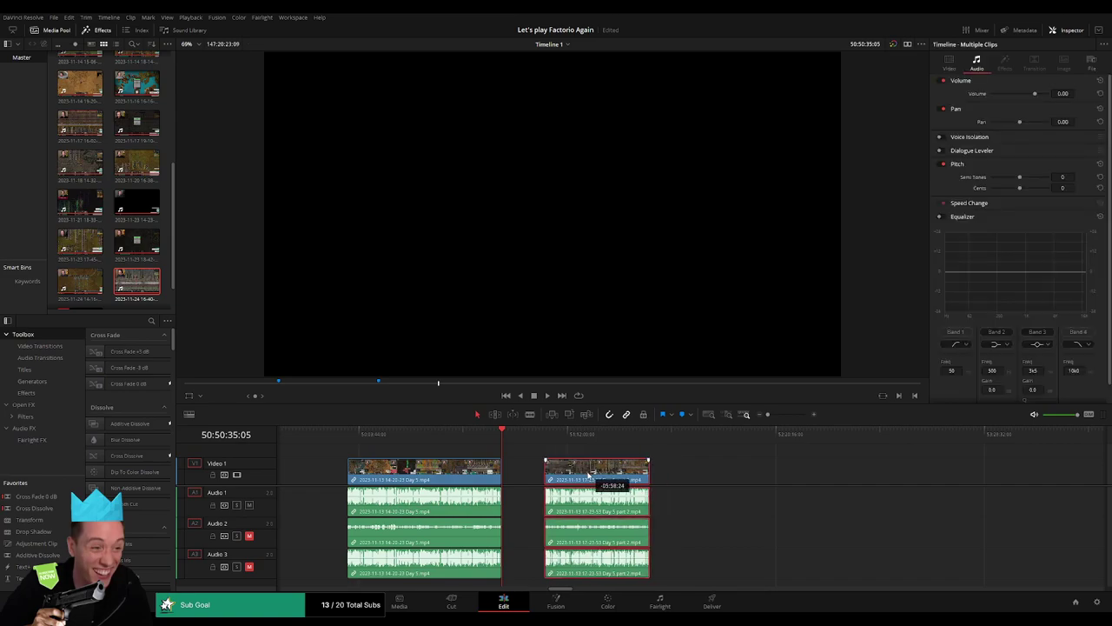
# Snap Day 5 part 2 to the first clip's end and add a transition at the join
pyautogui.moveTo(591, 476); pyautogui.dragTo(548, 456)
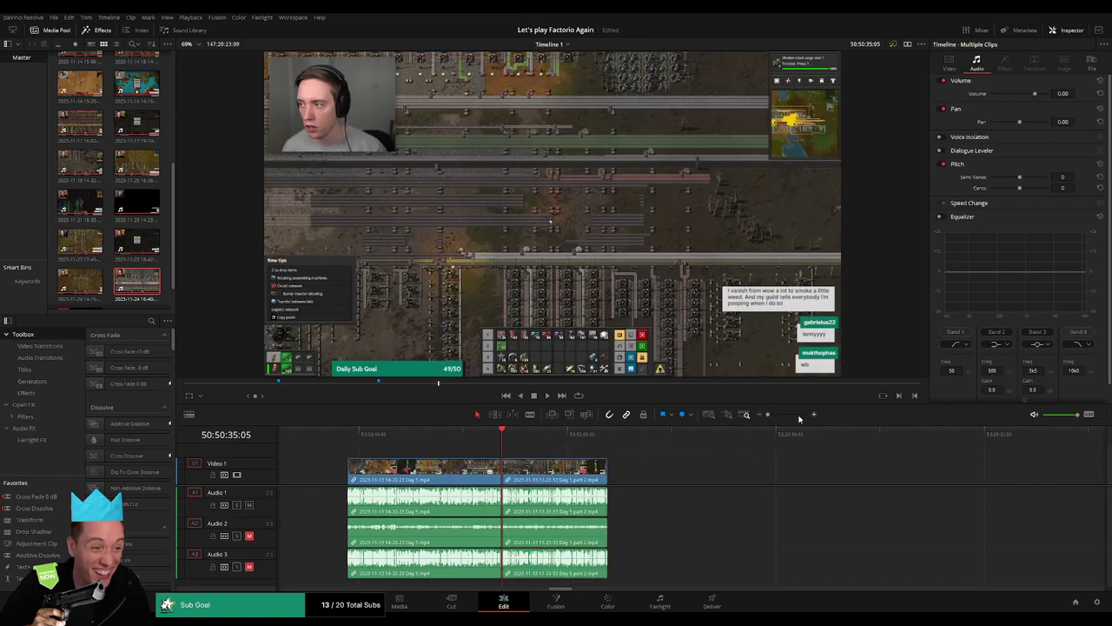
pyautogui.click(799, 415)
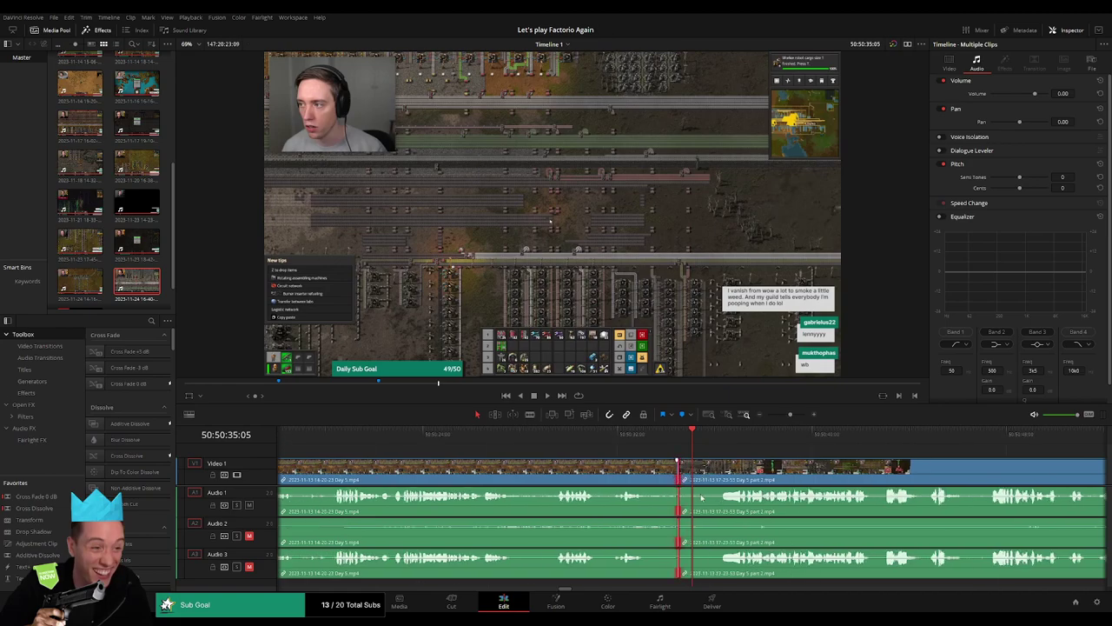
pyautogui.press(',')
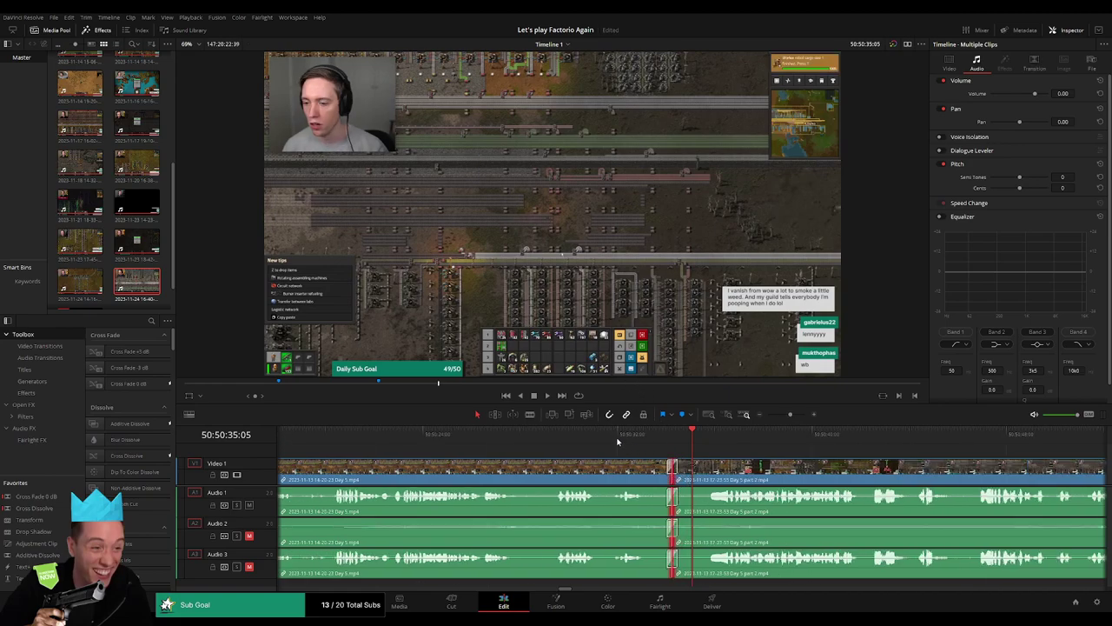
pyautogui.press('/')
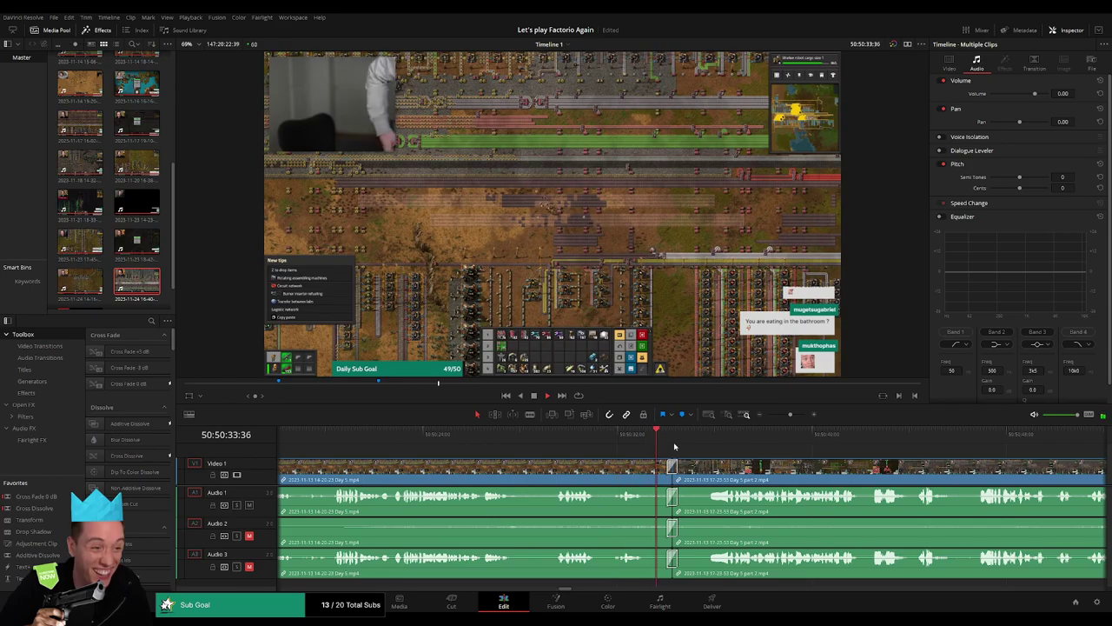
# Skim through part 2 and park the playhead at the next cut point, 50:52:01:00
pyautogui.click(893, 435)
pyautogui.moveTo(903, 444); pyautogui.dragTo(858, 436)
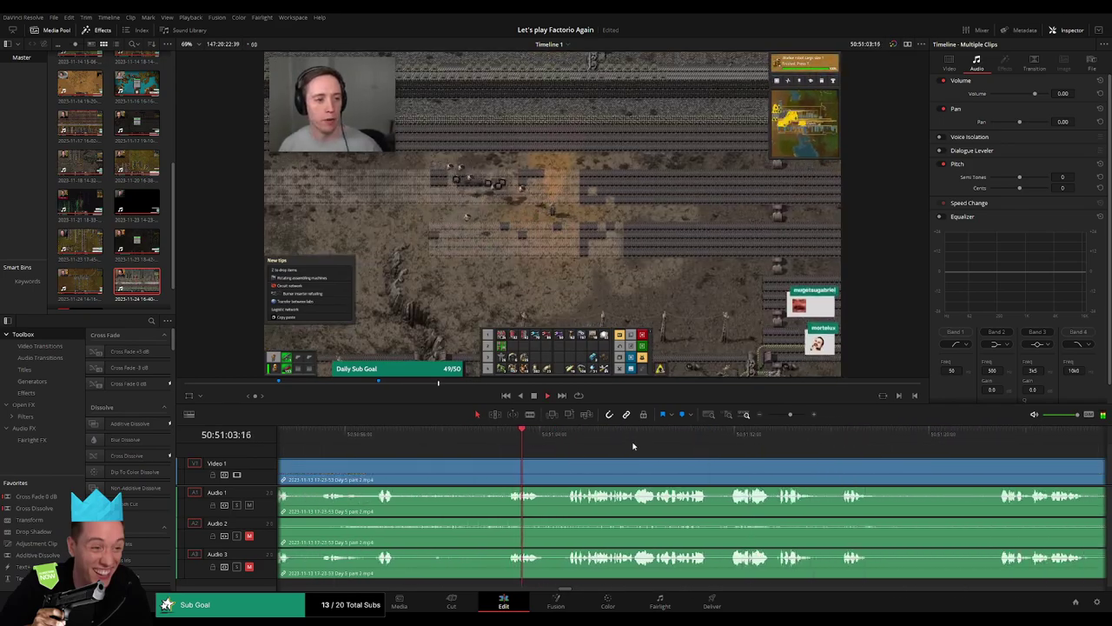
pyautogui.click(986, 435)
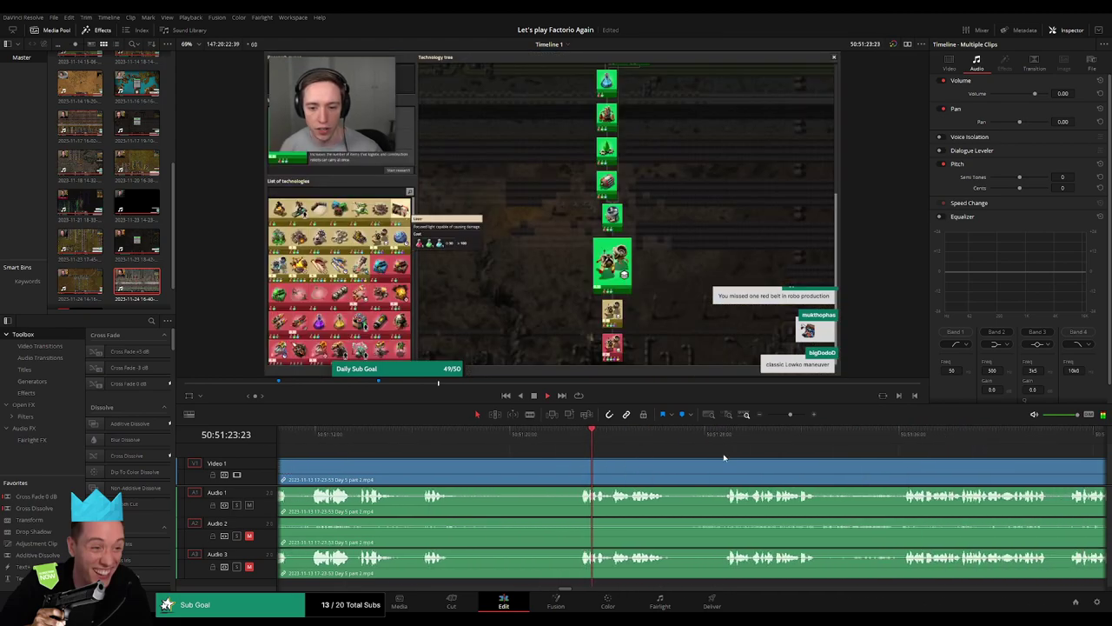
pyautogui.click(881, 435)
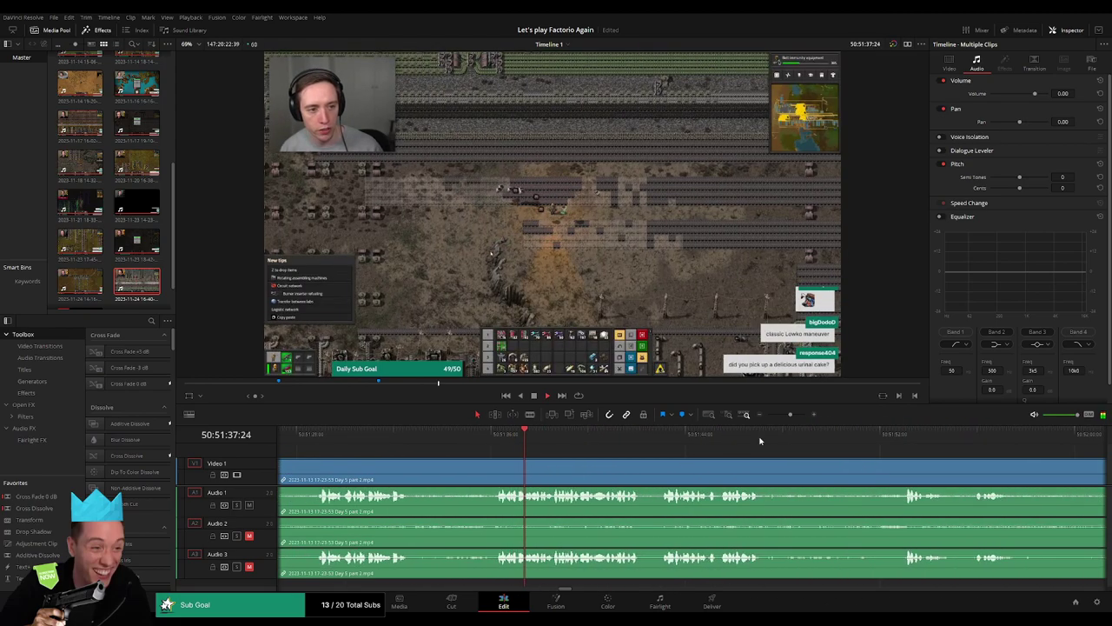
pyautogui.click(908, 434)
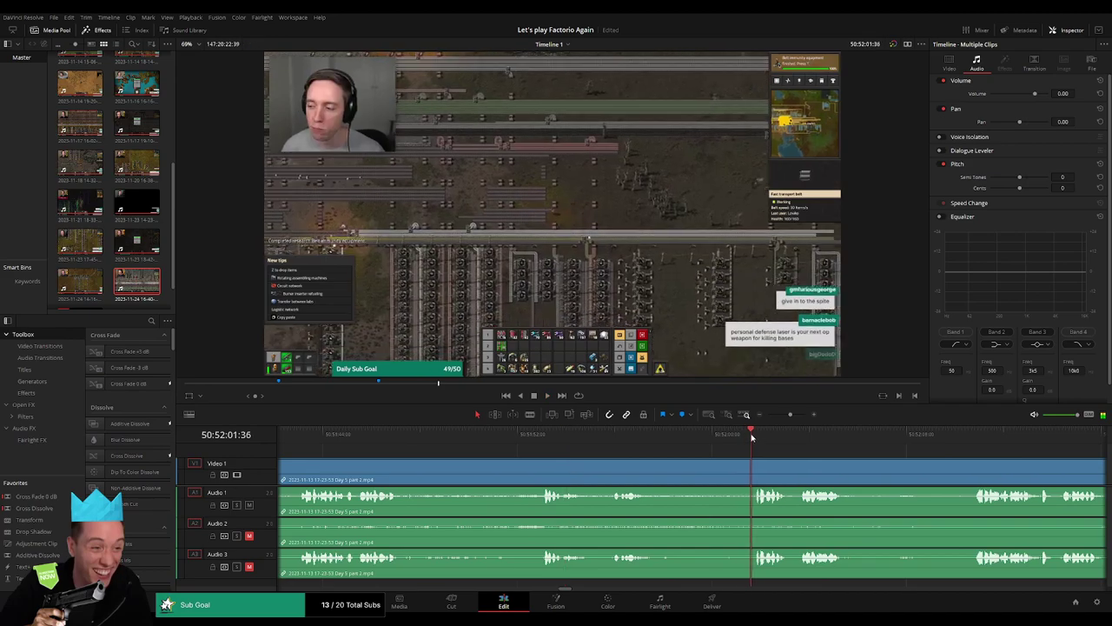
pyautogui.click(560, 434)
pyautogui.moveTo(564, 448); pyautogui.dragTo(559, 447)
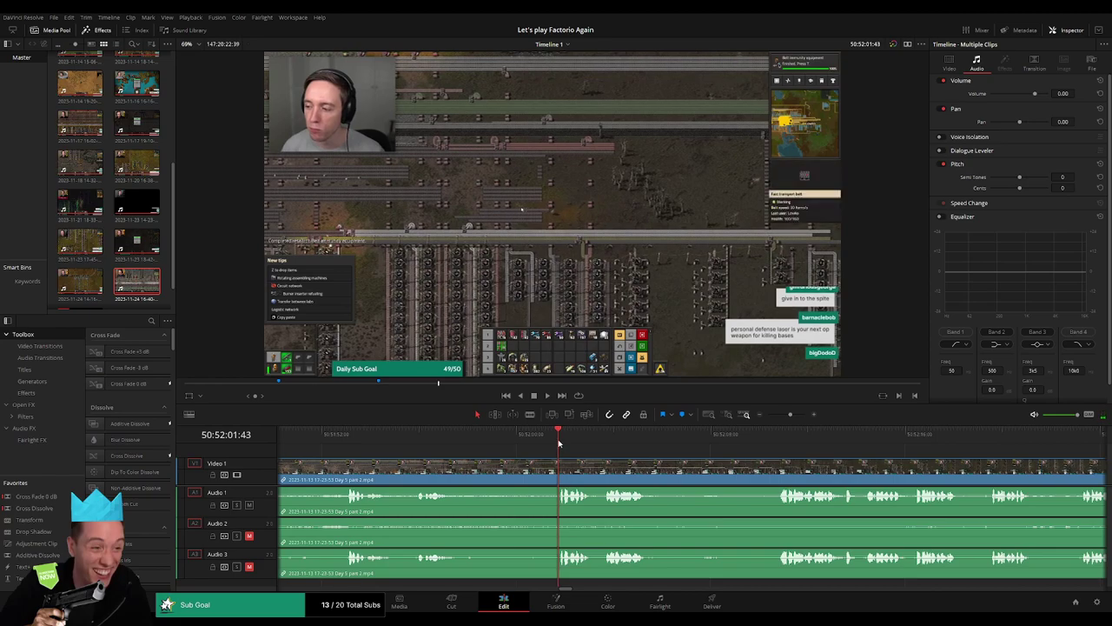
pyautogui.moveTo(559, 443); pyautogui.dragTo(540, 445)
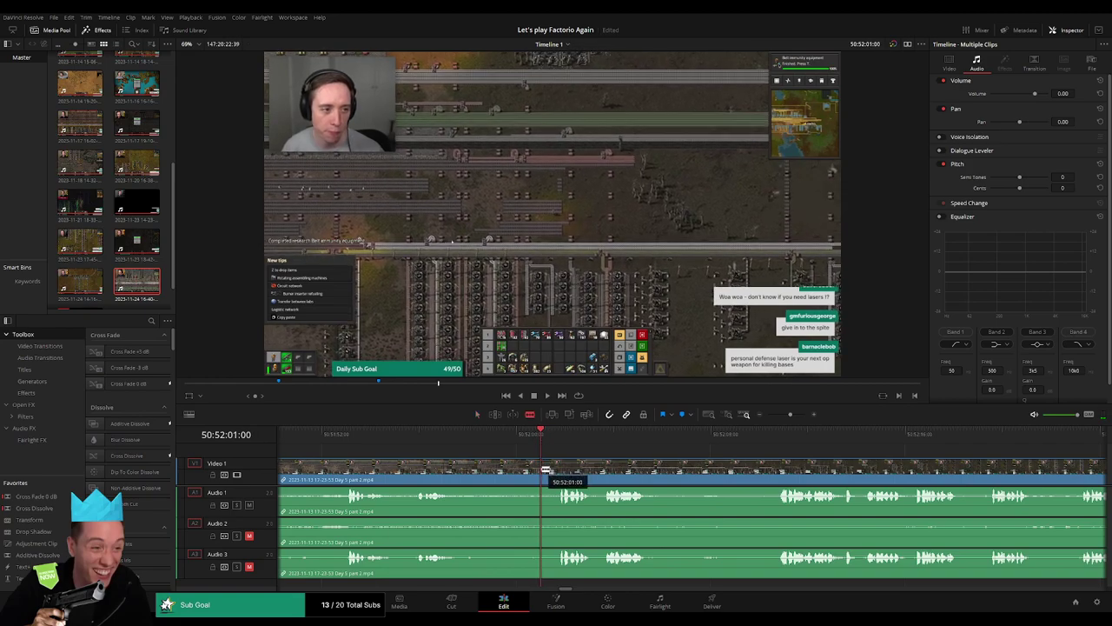
# Split all tracks at 50:52:01:00 and trim the head of the following clip
pyautogui.hotkey('ctrl', 'b')
pyautogui.moveTo(540, 469); pyautogui.dragTo(566, 460)
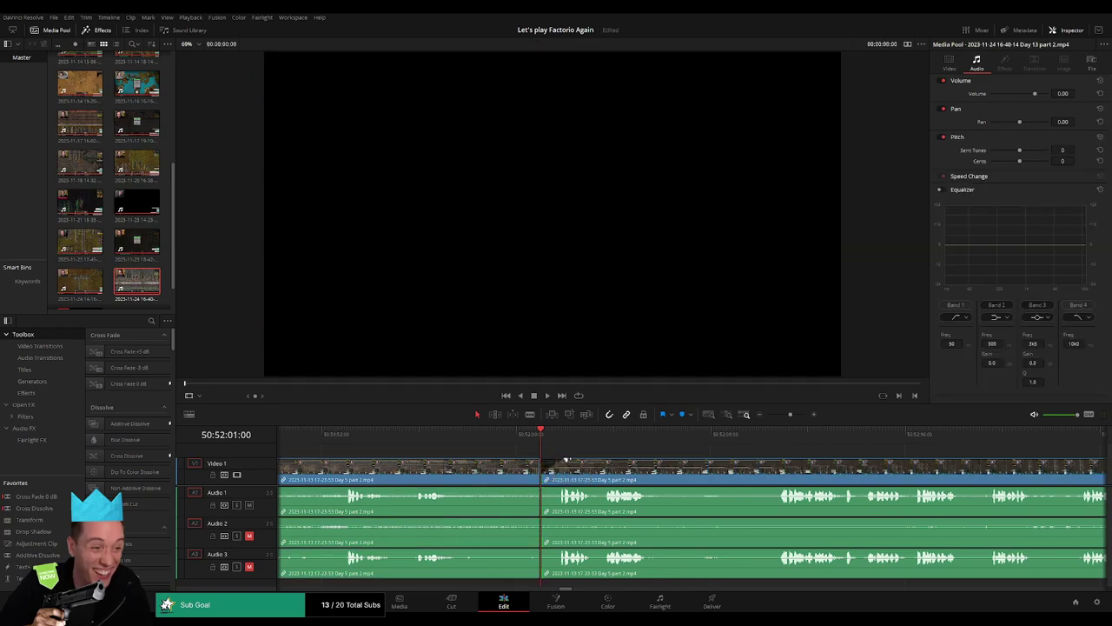
pyautogui.click(567, 461)
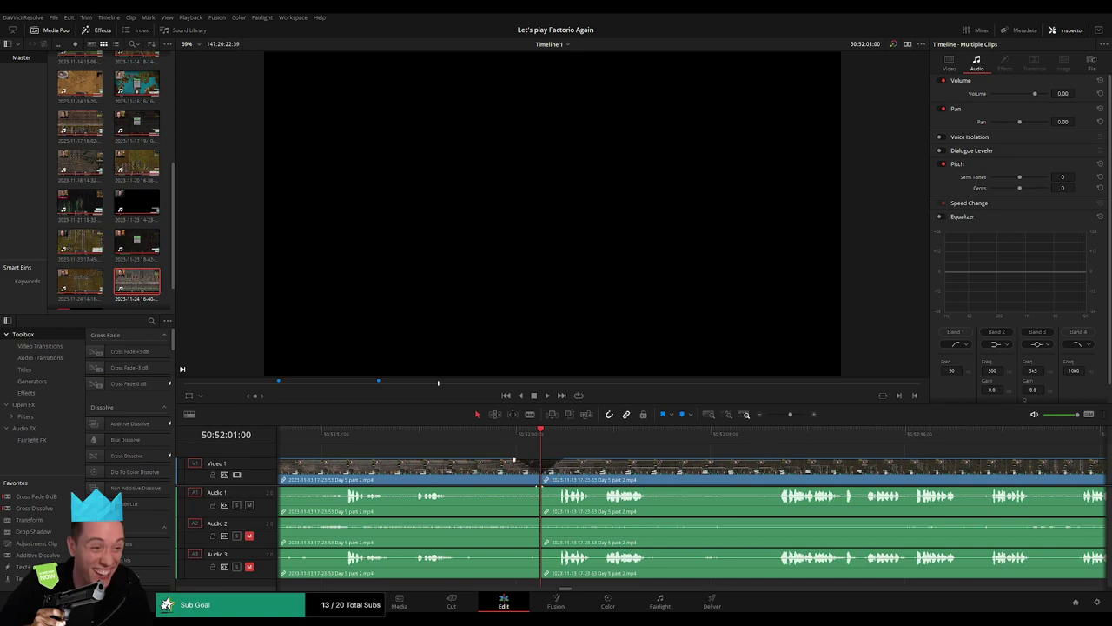
# Add fade-out and fade-in ramps on Audio 1, 2 and 3 across the join
pyautogui.moveTo(537, 489); pyautogui.dragTo(513, 489)
pyautogui.moveTo(542, 490); pyautogui.dragTo(548, 492)
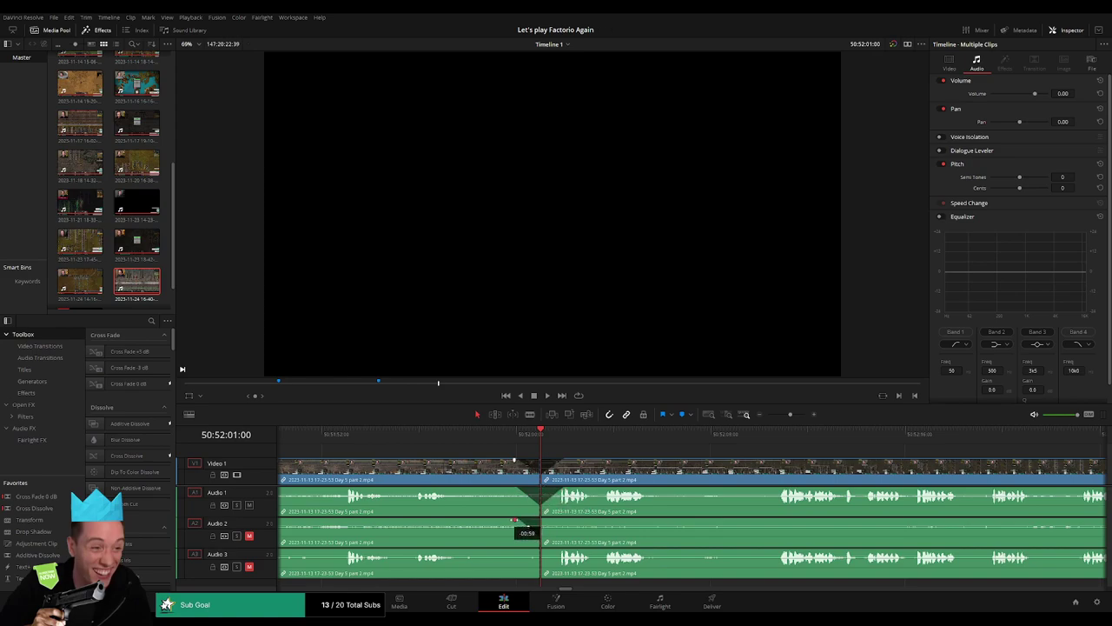
pyautogui.moveTo(545, 521); pyautogui.dragTo(563, 521)
pyautogui.moveTo(536, 551); pyautogui.dragTo(520, 553)
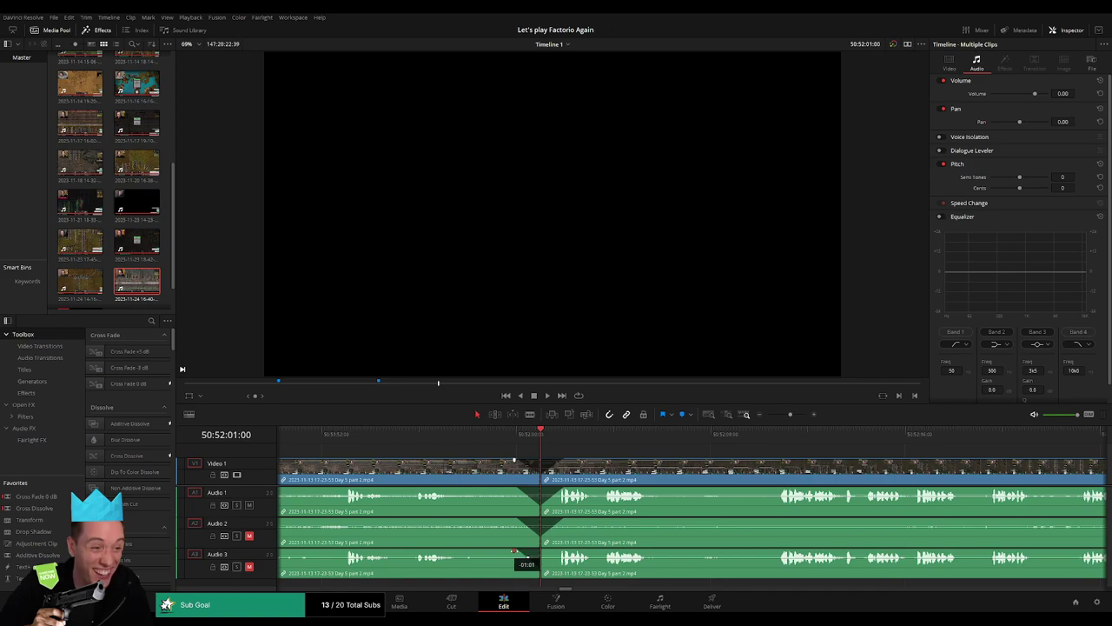
pyautogui.moveTo(540, 551); pyautogui.dragTo(555, 551)
pyautogui.scroll(-3, 800, 421)
pyautogui.scroll(-2, 336, 487)
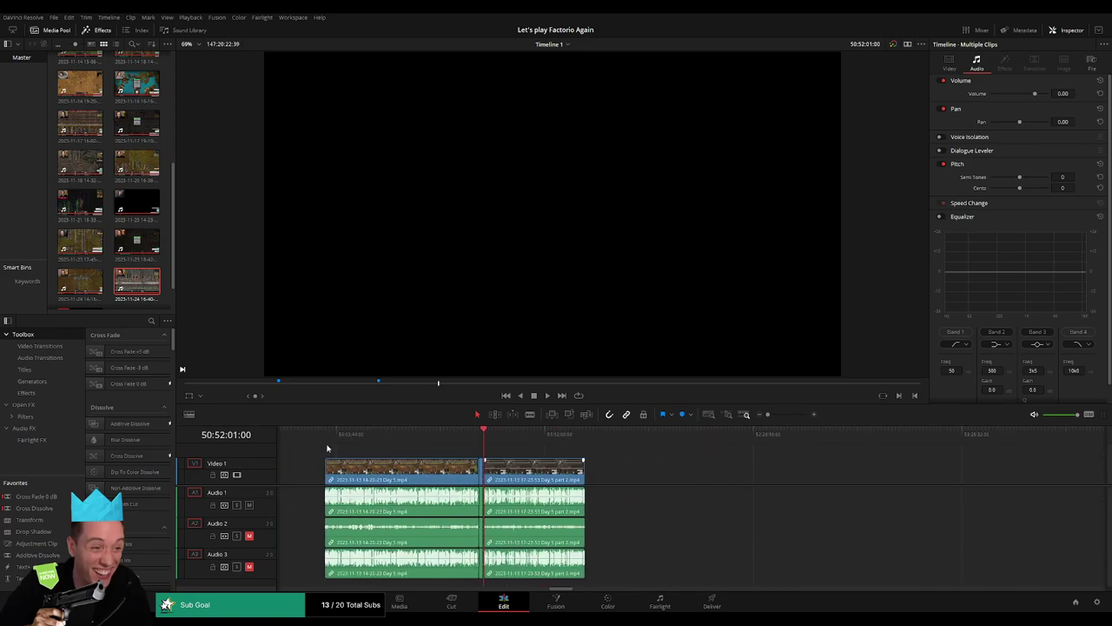
# Drag the second Day 5 part 2 clip to the right, away from the first clip
pyautogui.click(324, 433)
pyautogui.click(480, 429)
pyautogui.hscroll(3, 480, 452)
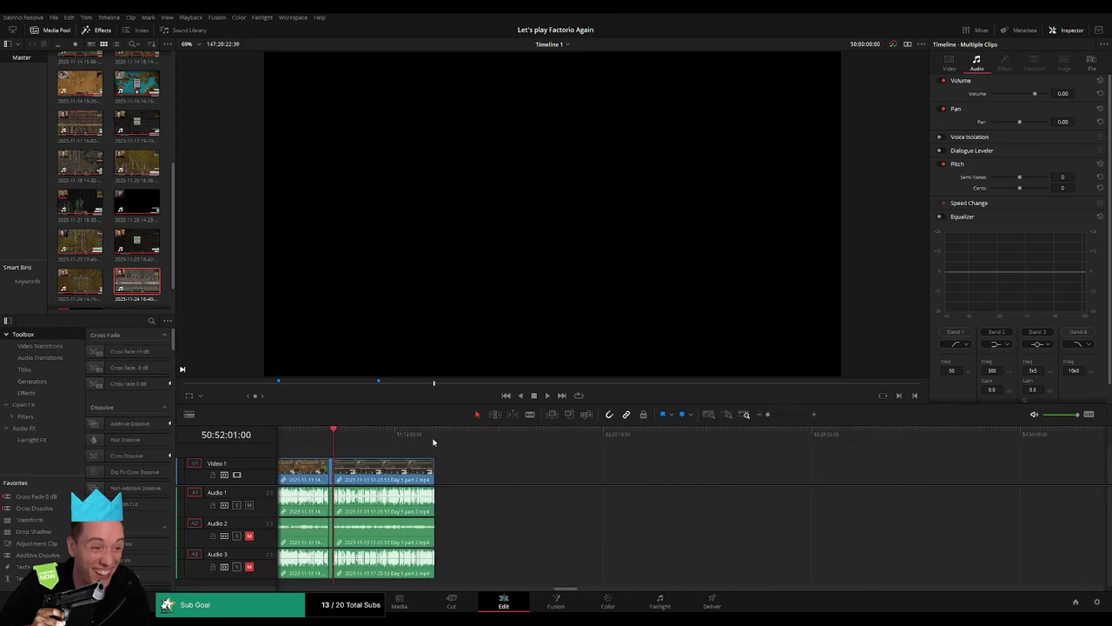
pyautogui.moveTo(408, 469); pyautogui.dragTo(700, 474)
pyautogui.click(533, 457)
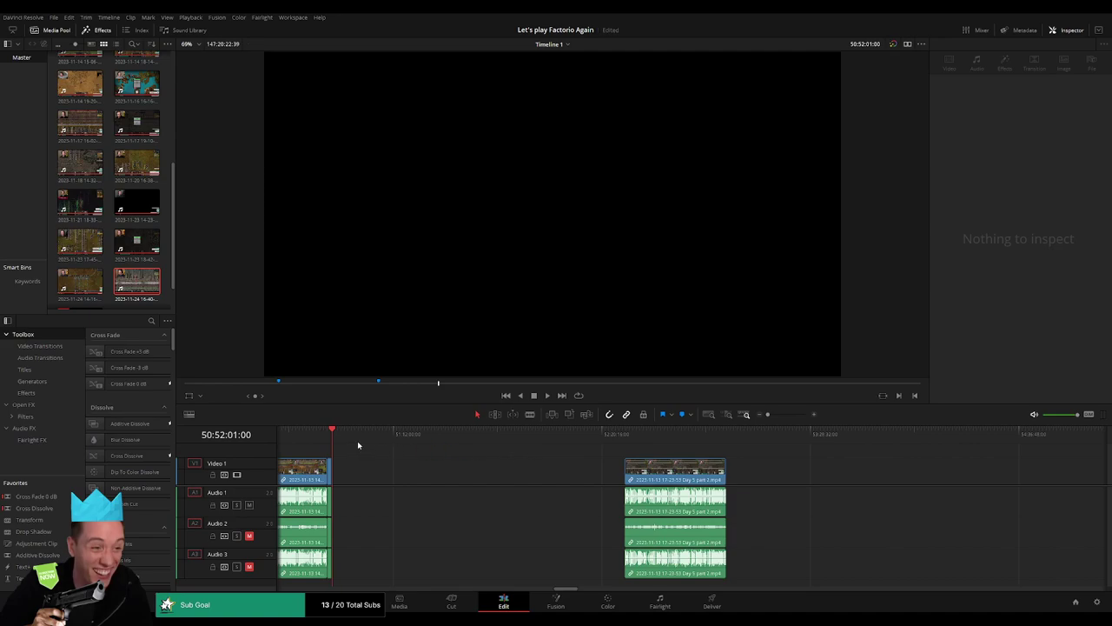
# Park the playhead at 52:00:00:00 and align the clip's start to it
pyautogui.moveTo(358, 445); pyautogui.dragTo(540, 462)
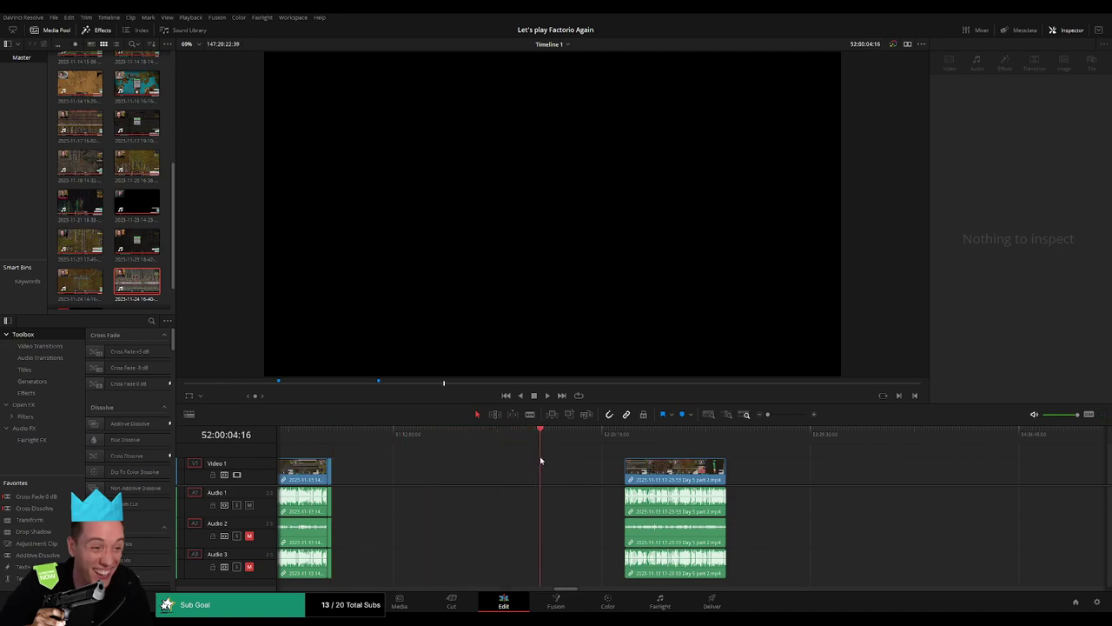
pyautogui.scroll(2, 755, 419)
pyautogui.click(692, 434)
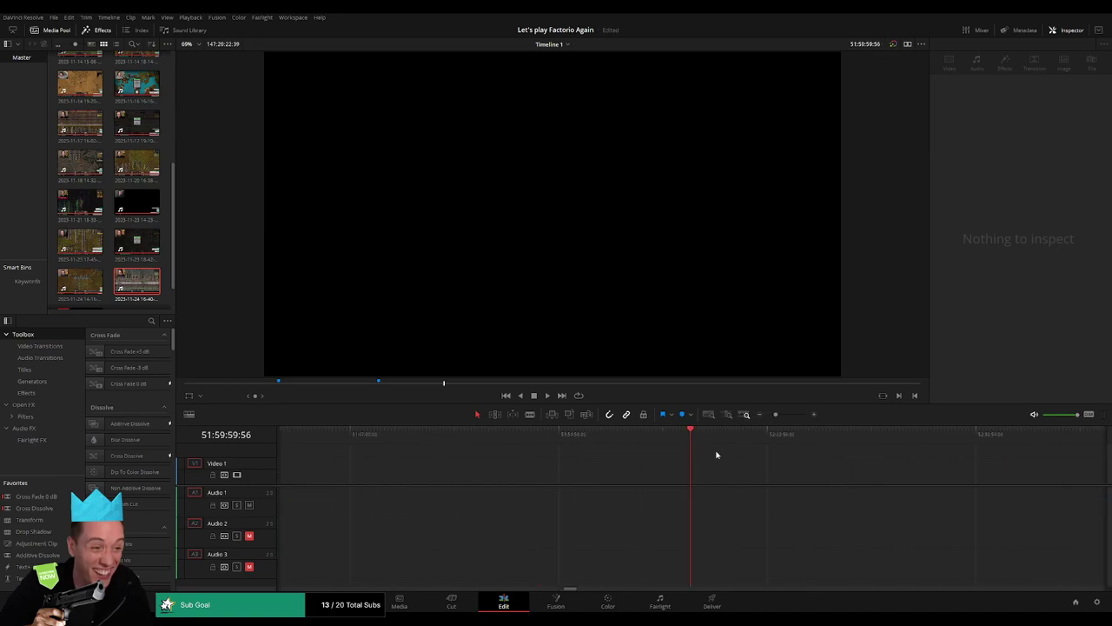
pyautogui.hotkey('ctrl', 'z')
pyautogui.hotkey('ctrl', 'z')
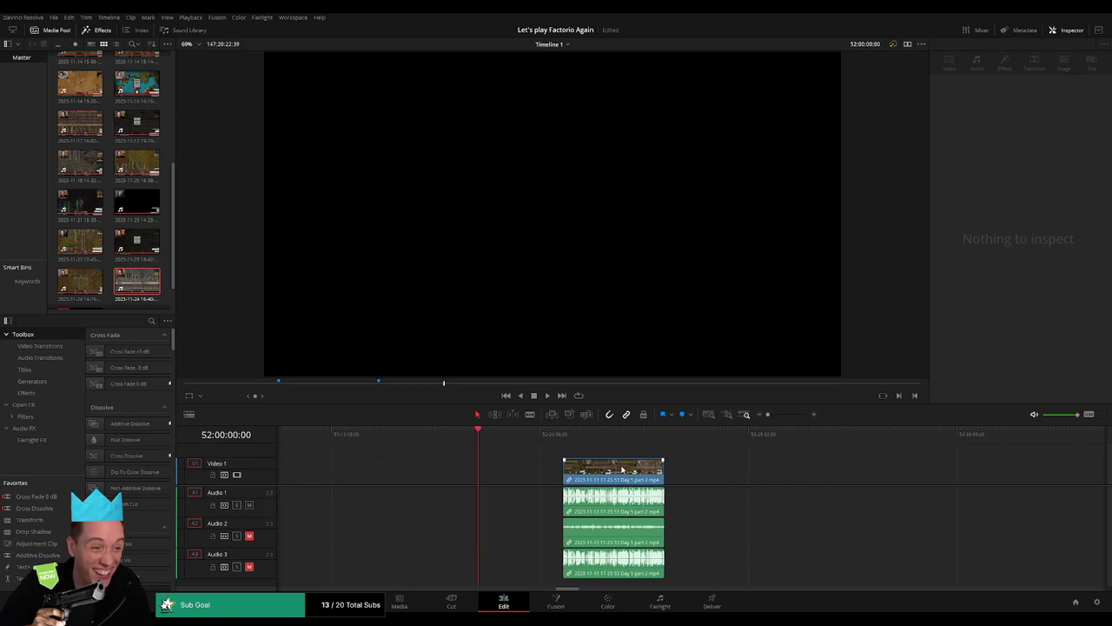
pyautogui.hotkey('ctrl', 'z')
pyautogui.hotkey('ctrl', 'z')
# Ripple-delete the gap after the first clip and play back the joined clips
pyautogui.click(817, 468)
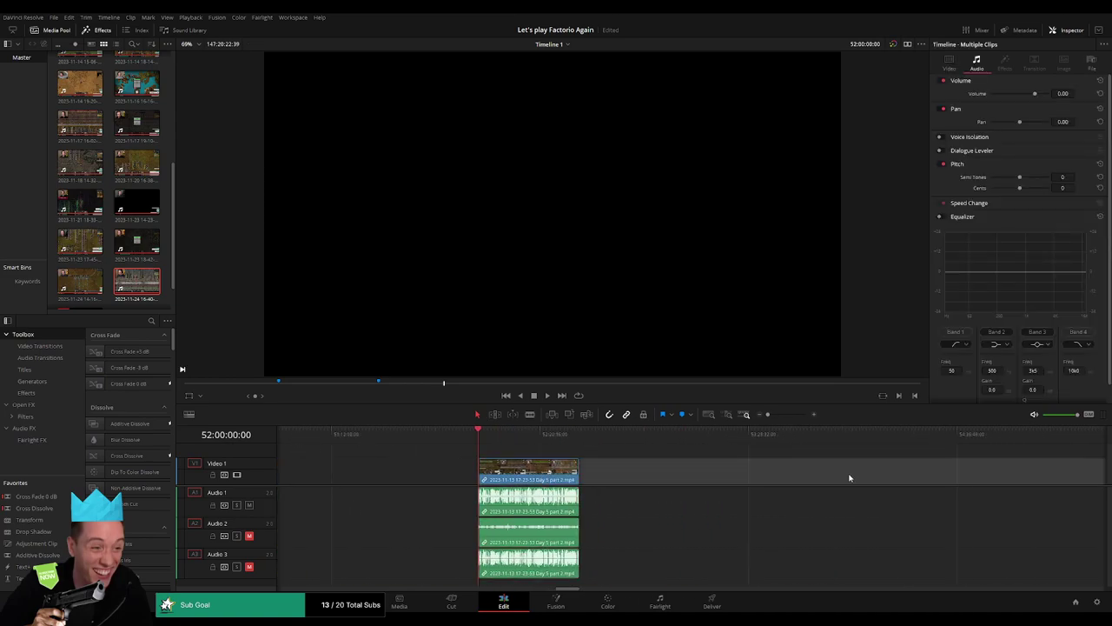
pyautogui.press('Delete')
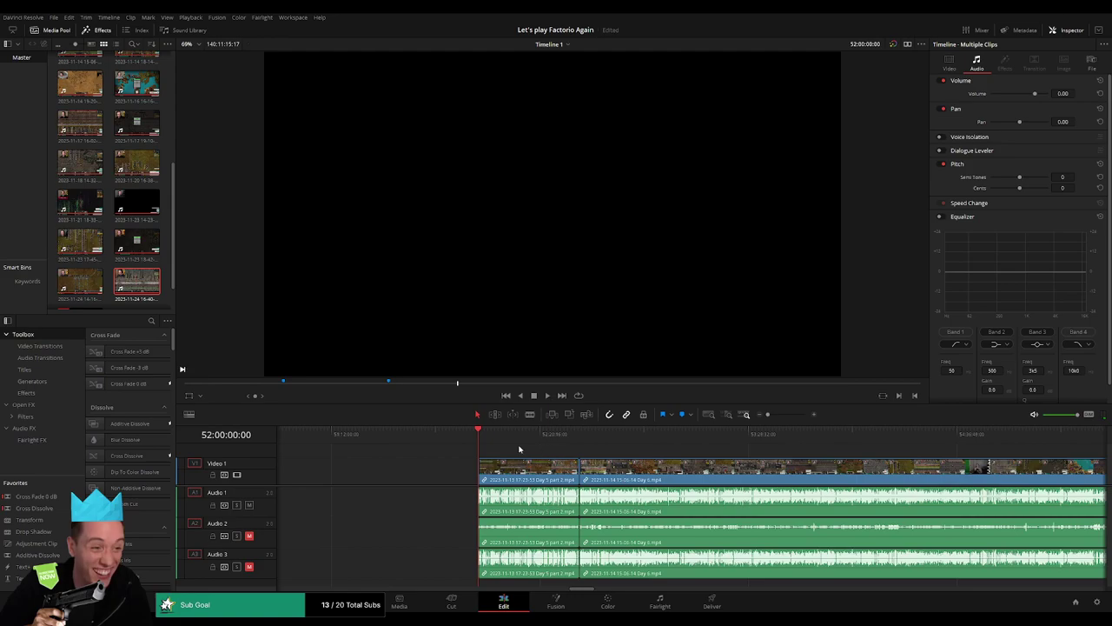
pyautogui.press('space')
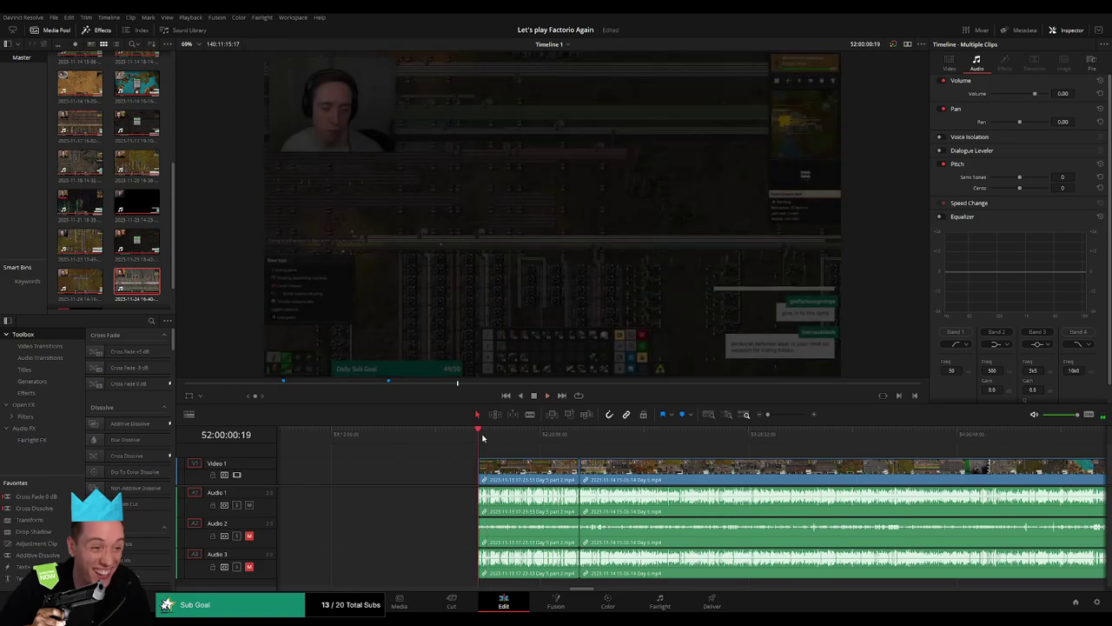
pyautogui.moveTo(484, 438); pyautogui.dragTo(575, 444)
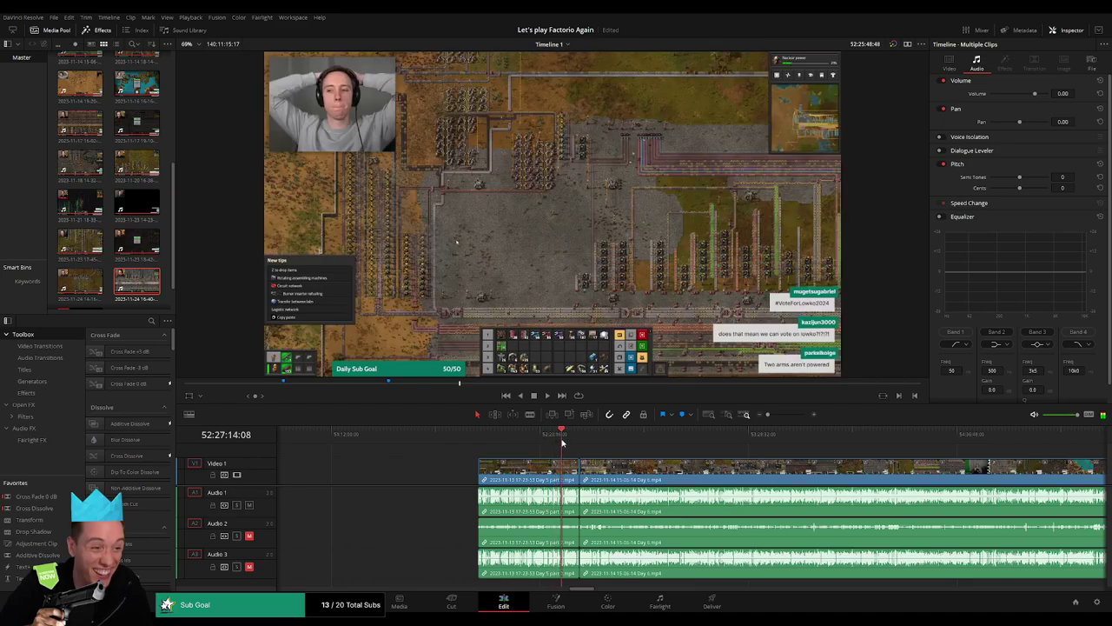
pyautogui.press('space')
# Locate 52:52:03:30 in the Day 6 recording and split all tracks there
pyautogui.scroll(3, 608, 452)
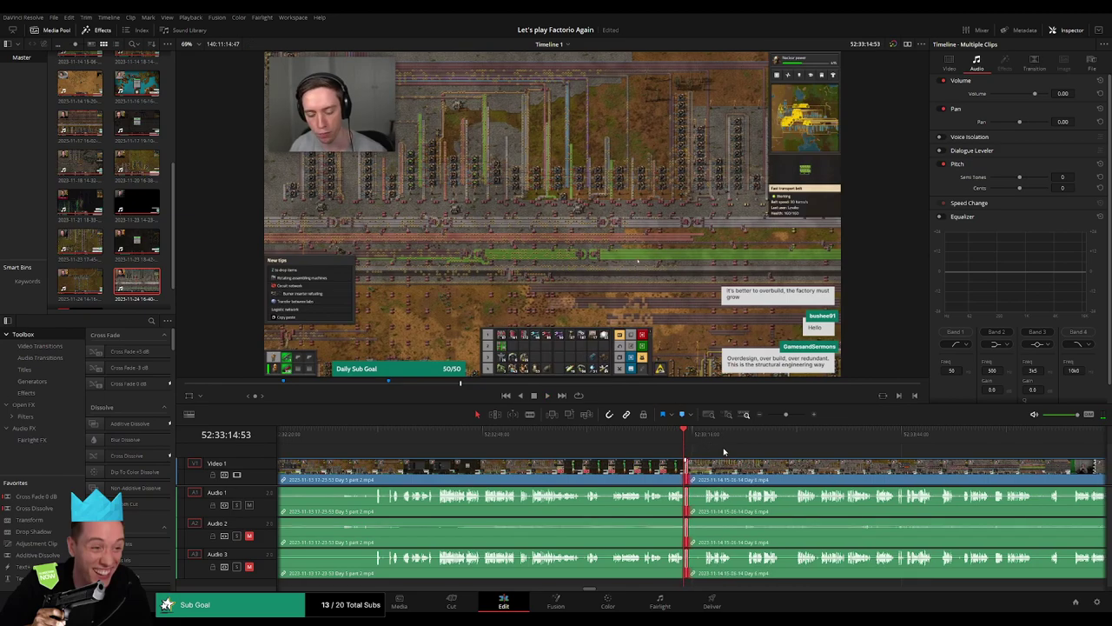
pyautogui.hscroll(3, 552, 448)
pyautogui.hscroll(2, 552, 449)
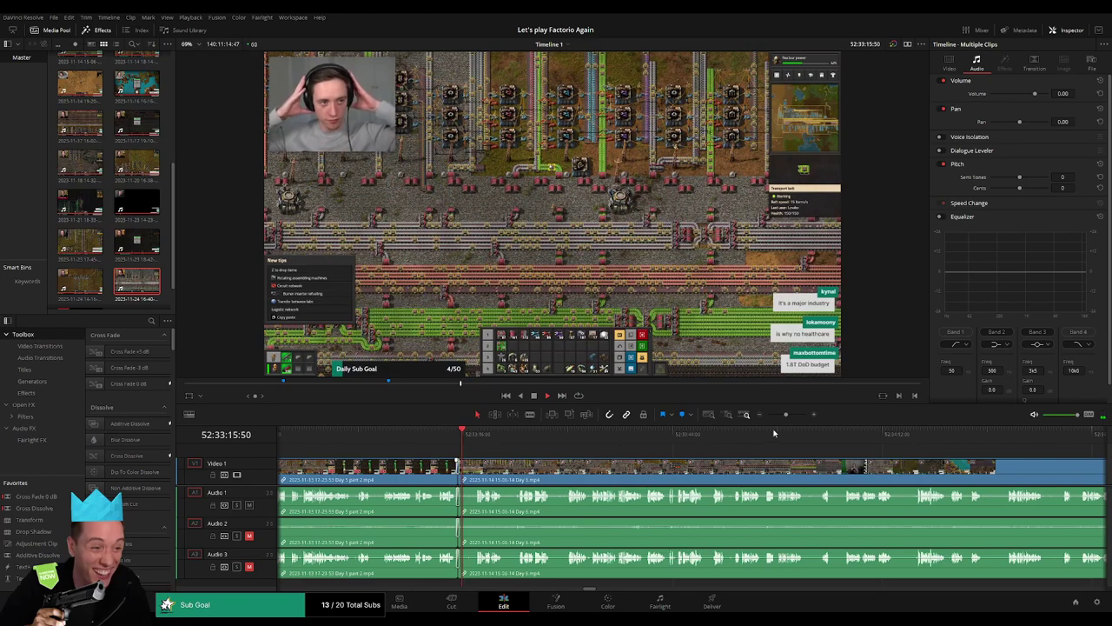
pyautogui.scroll(-3, 514, 453)
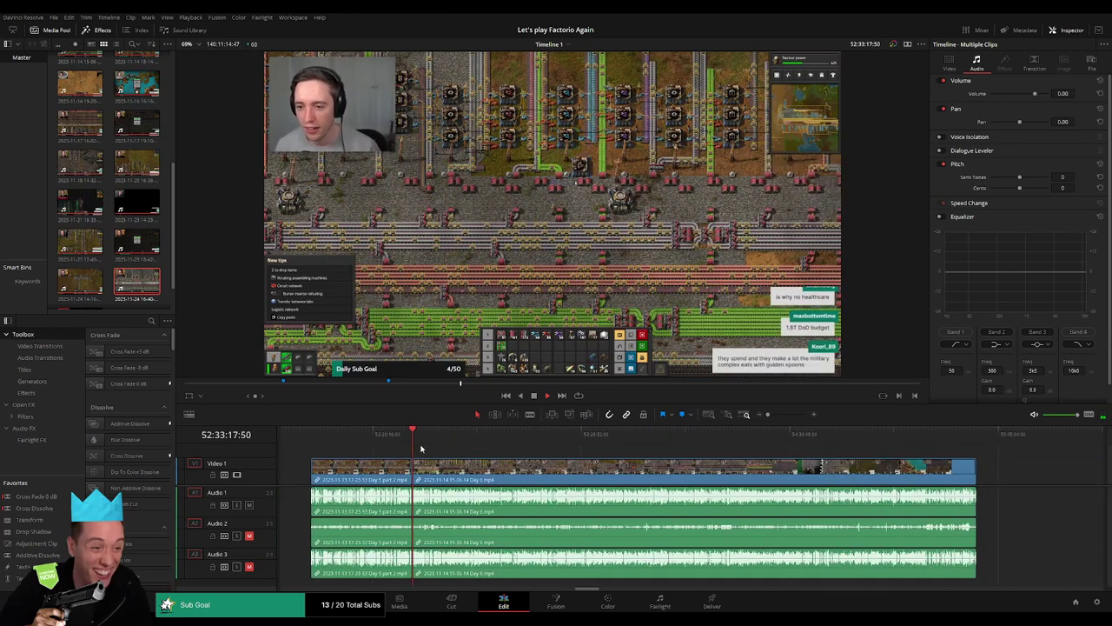
pyautogui.moveTo(417, 435); pyautogui.dragTo(472, 445)
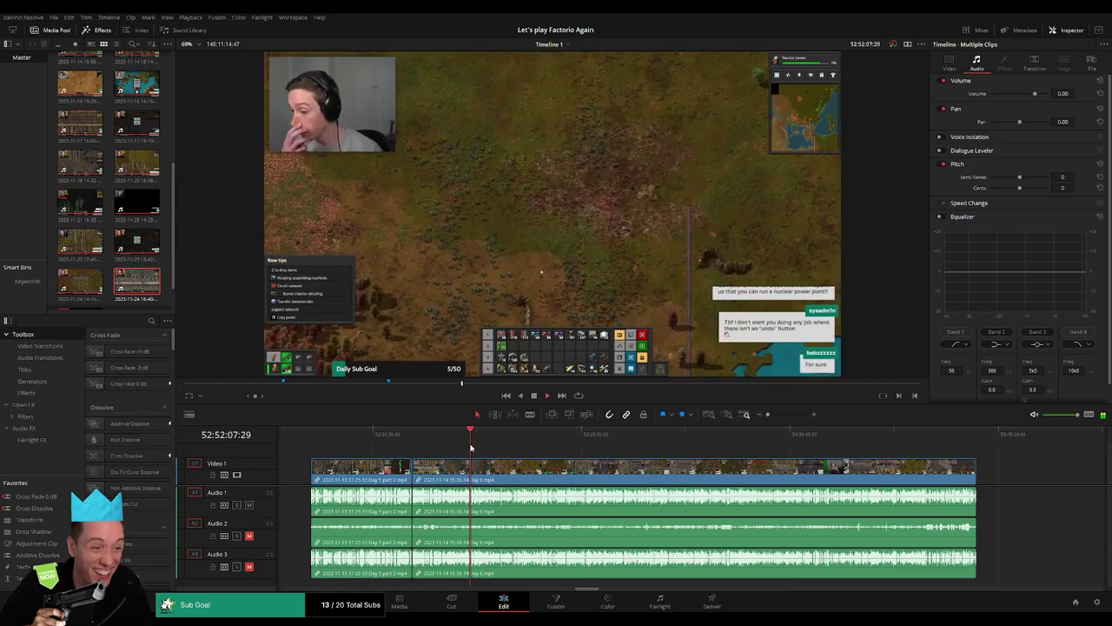
pyautogui.moveTo(768, 417); pyautogui.dragTo(784, 418)
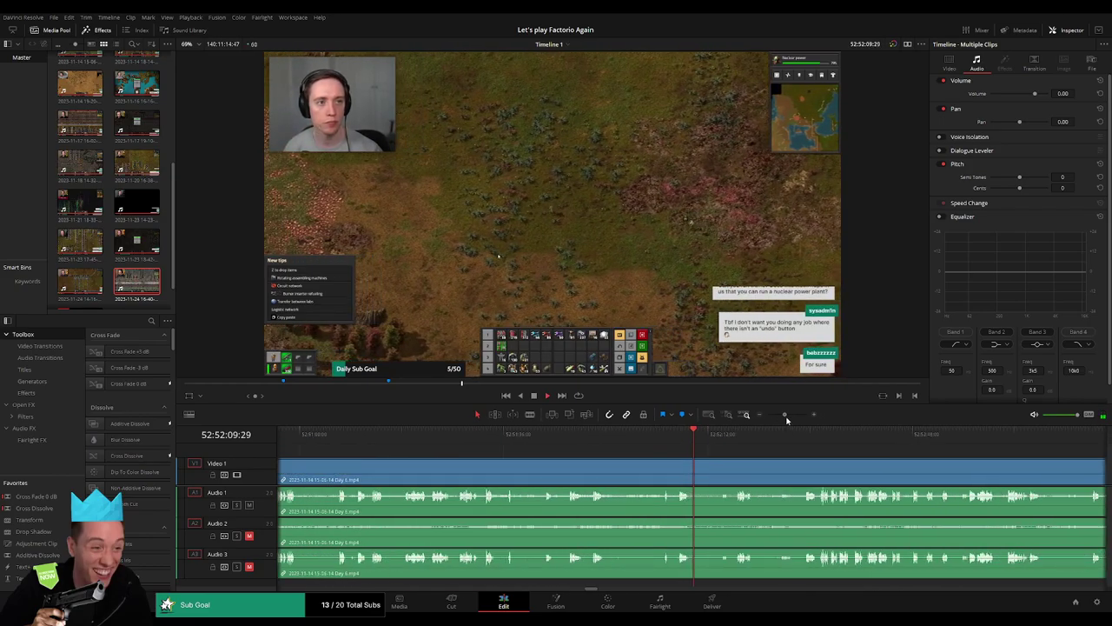
pyautogui.click(747, 442)
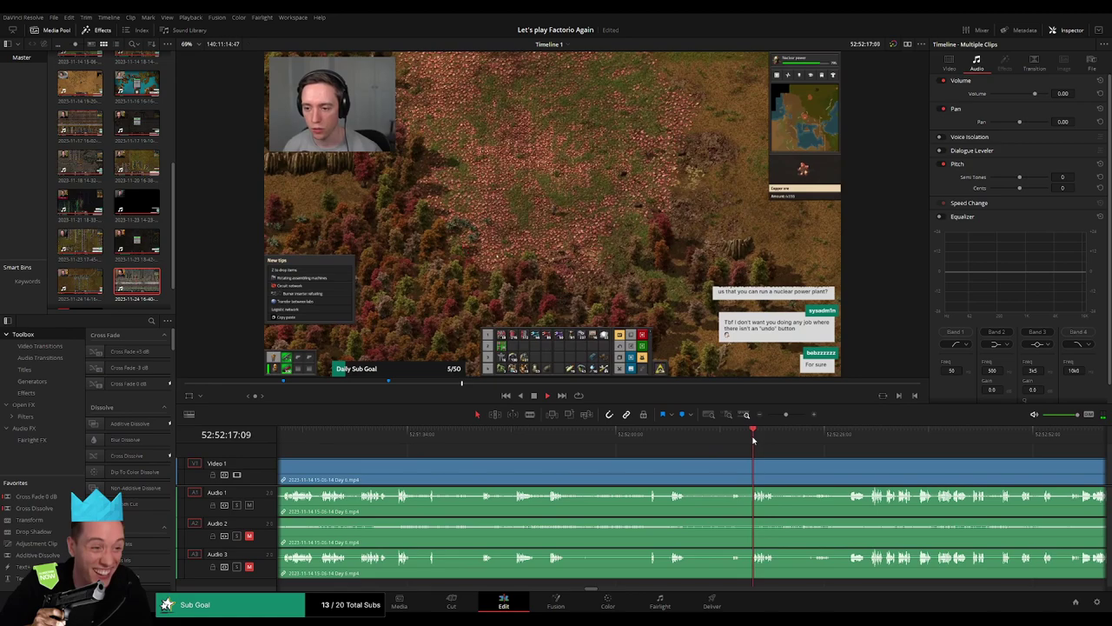
pyautogui.click(561, 434)
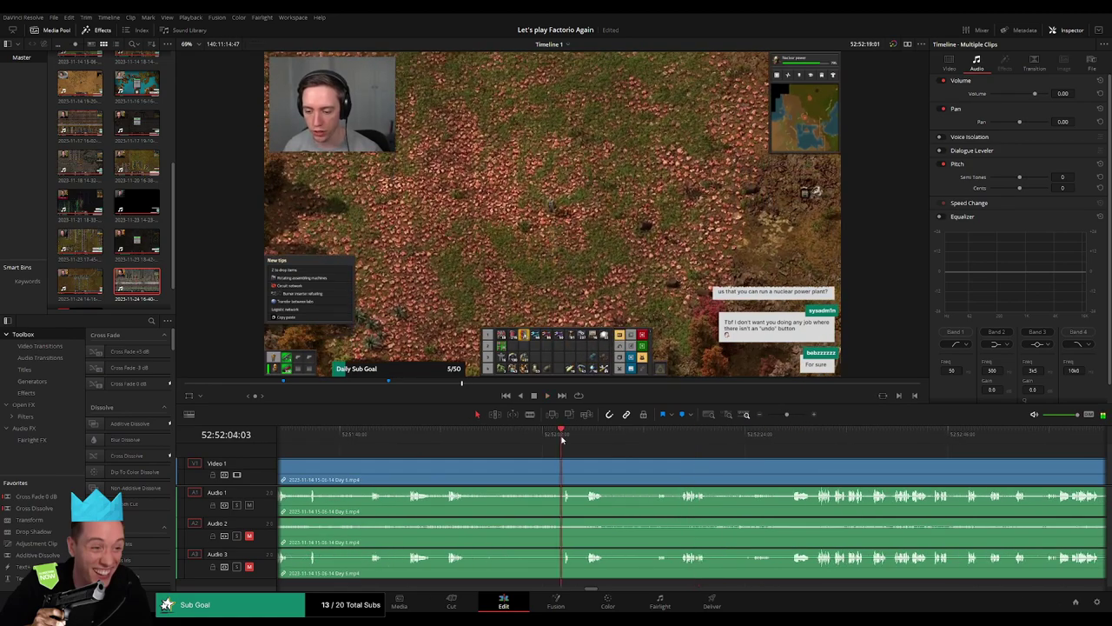
pyautogui.moveTo(786, 415); pyautogui.dragTo(793, 416)
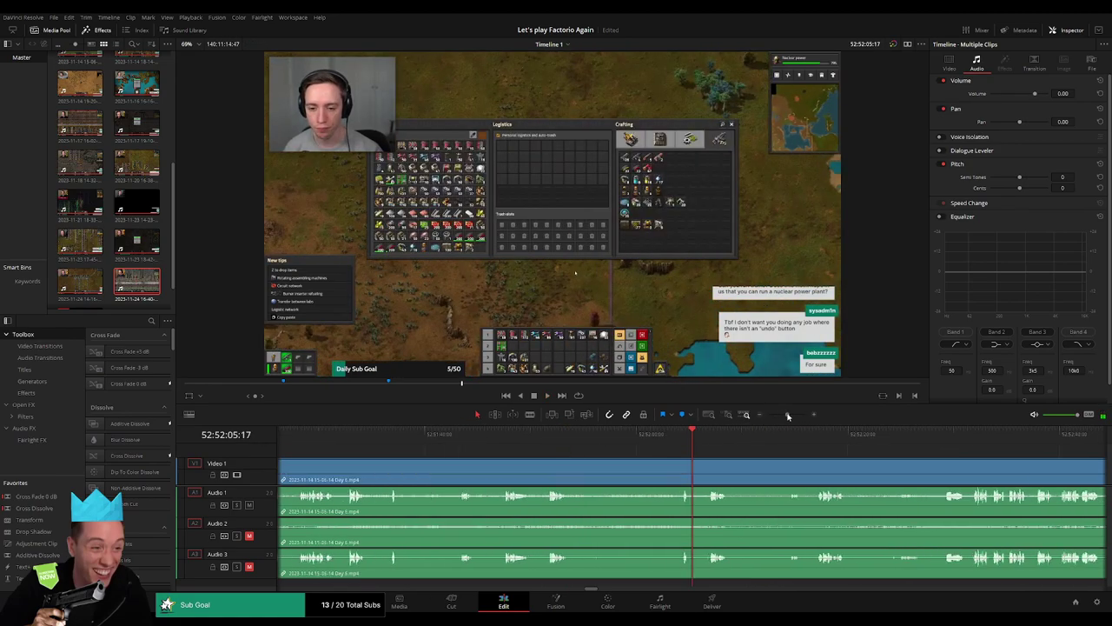
pyautogui.click(645, 434)
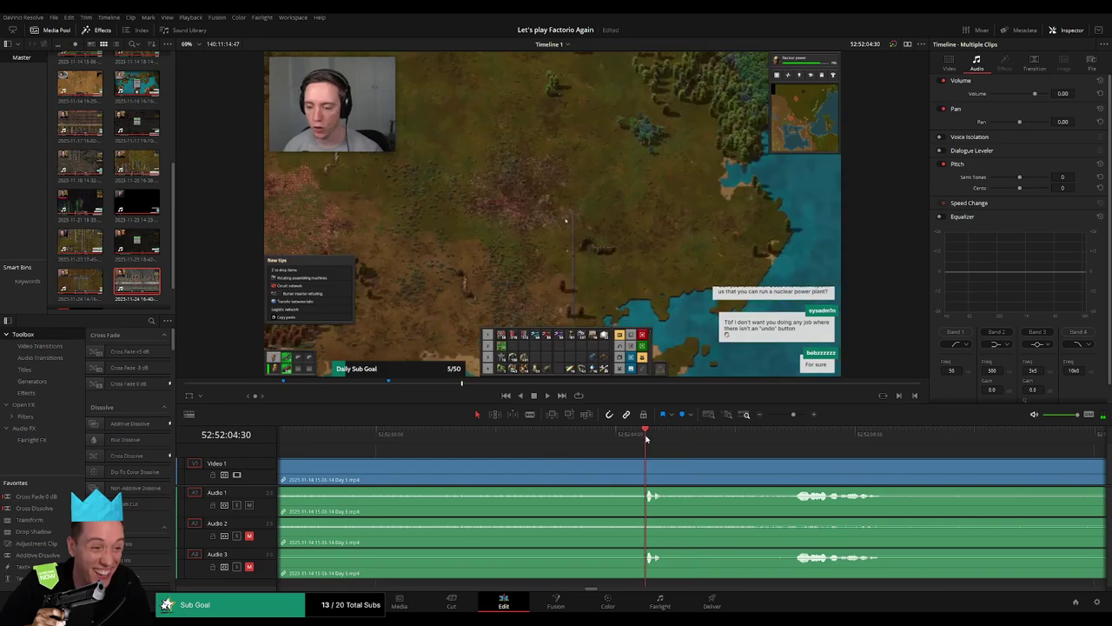
pyautogui.moveTo(645, 439)
pyautogui.mouseDown()
pyautogui.moveTo(585, 439)
pyautogui.moveTo(645, 470)
pyautogui.moveTo(514, 462)
pyautogui.moveTo(576, 485)
pyautogui.moveTo(530, 489)
pyautogui.moveTo(648, 491)
pyautogui.mouseUp()
pyautogui.hotkey('ctrl', 'b')
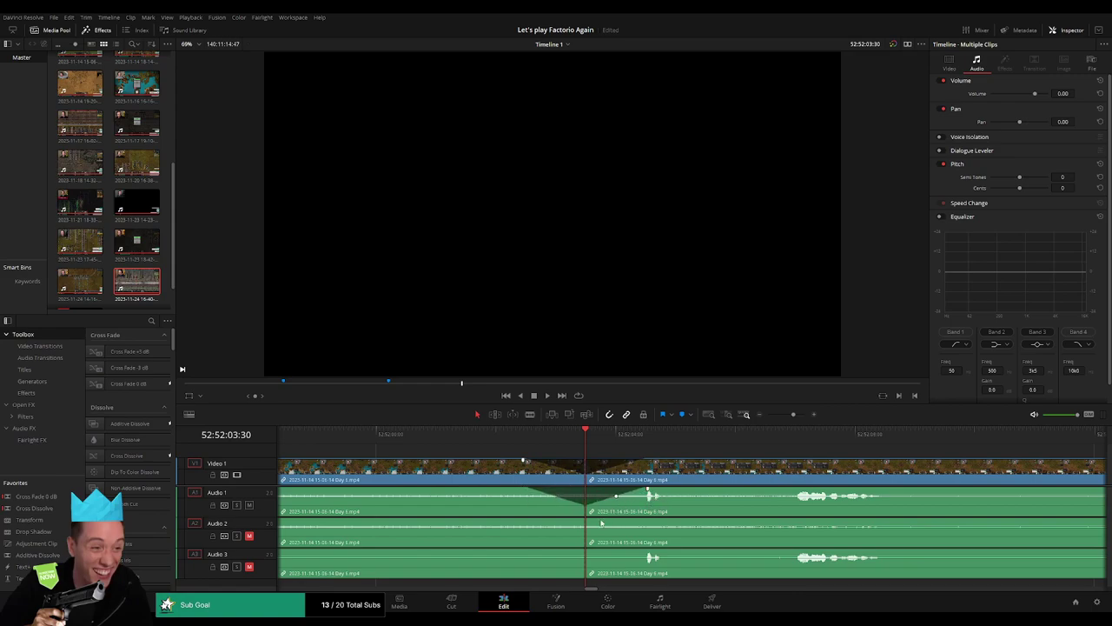
# Fade the Audio 2 and Audio 3 clips out into the 52:52:03:30 cut
pyautogui.moveTo(582, 522)
pyautogui.mouseDown()
pyautogui.moveTo(526, 525)
pyautogui.moveTo(650, 523)
pyautogui.mouseUp()
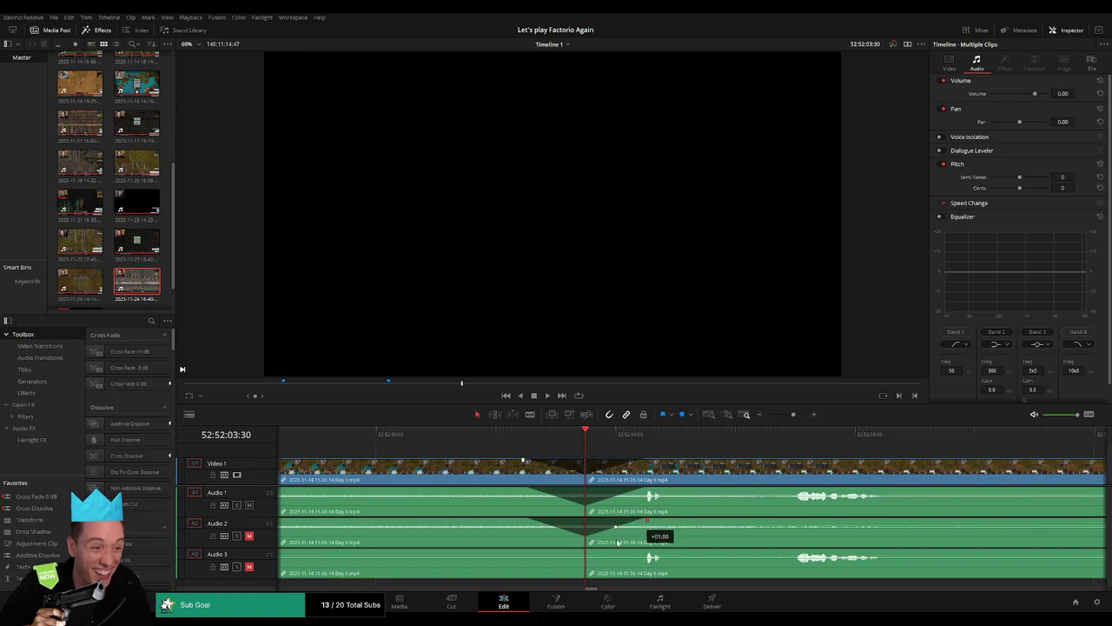
pyautogui.moveTo(587, 550)
pyautogui.mouseDown()
pyautogui.moveTo(531, 551)
pyautogui.moveTo(647, 553)
pyautogui.mouseUp()
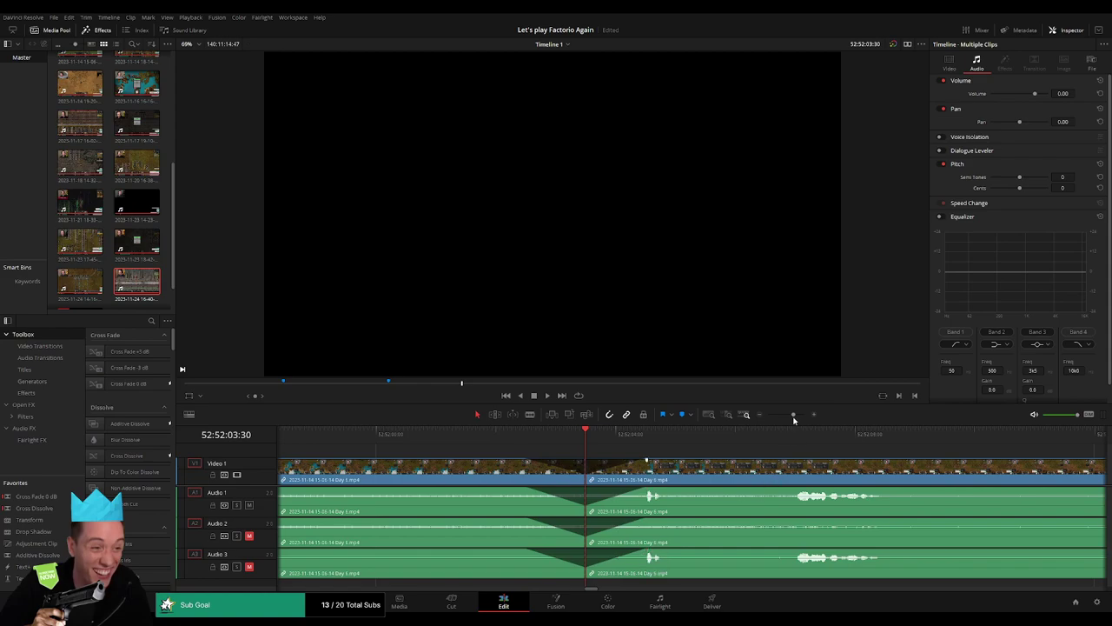
pyautogui.moveTo(794, 414); pyautogui.dragTo(767, 415)
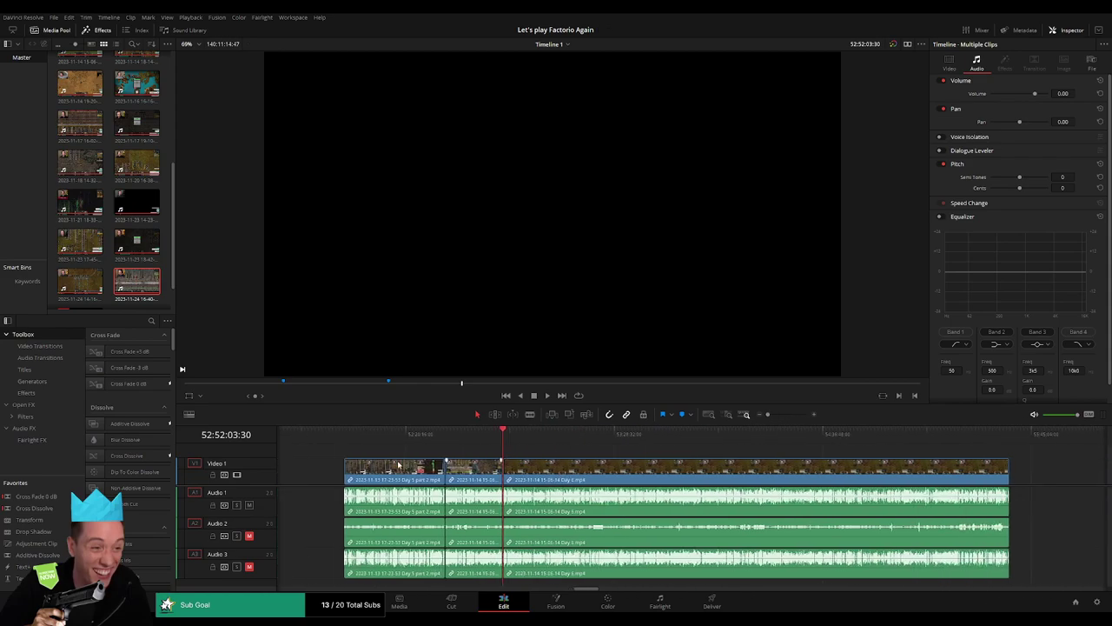
# Push the clip group after the cut to the right, opening a gap
pyautogui.click(340, 438)
pyautogui.click(498, 437)
pyautogui.hscroll(5, 721, 470)
pyautogui.moveTo(325, 467); pyautogui.dragTo(561, 464)
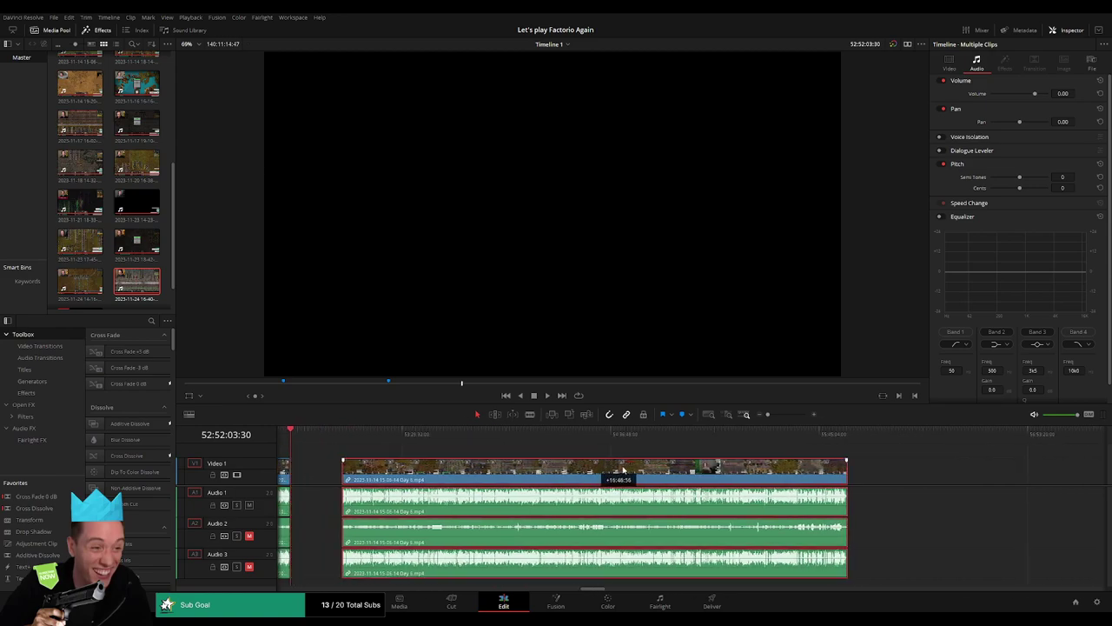
pyautogui.click(447, 454)
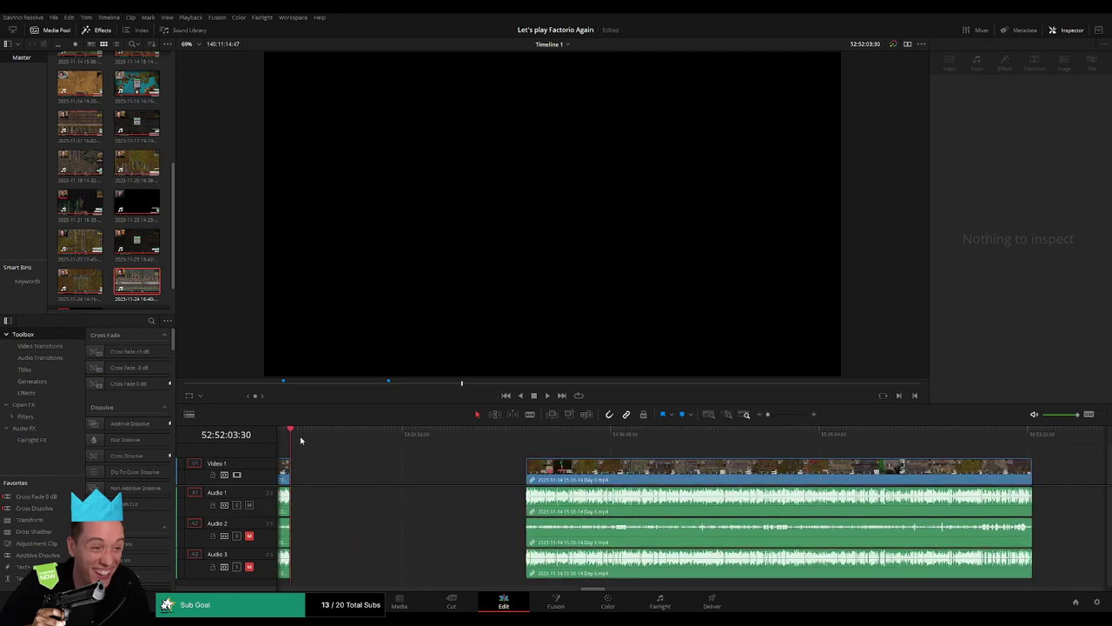
# Snap the Day 6 clips to the playhead at 54:00:00:00 and play them
pyautogui.moveTo(300, 435); pyautogui.dragTo(498, 460)
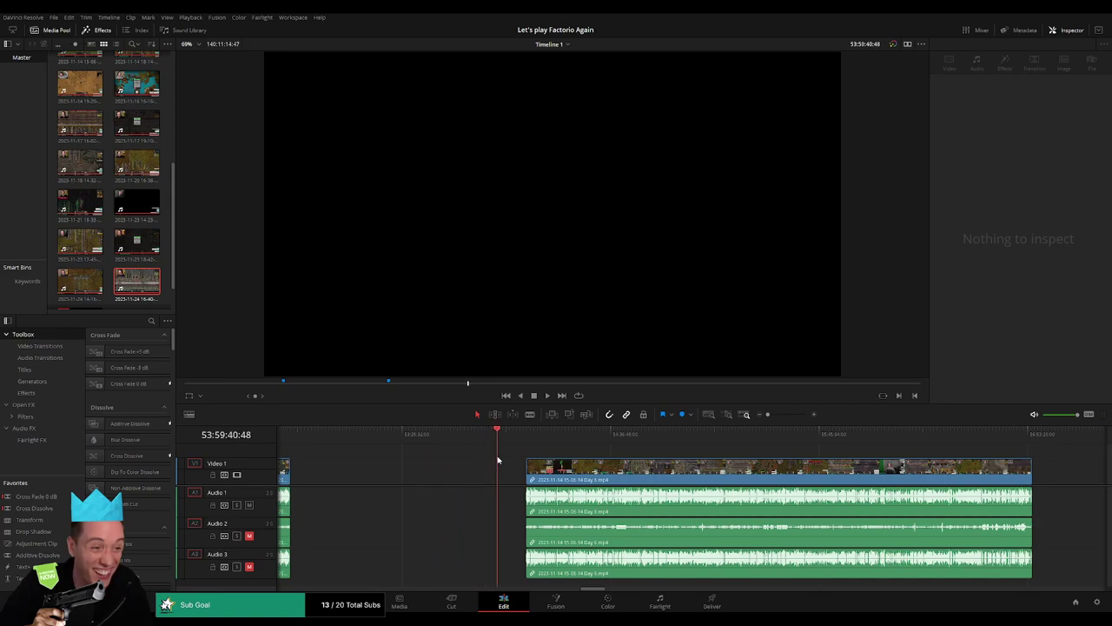
pyautogui.moveTo(768, 414); pyautogui.dragTo(775, 414)
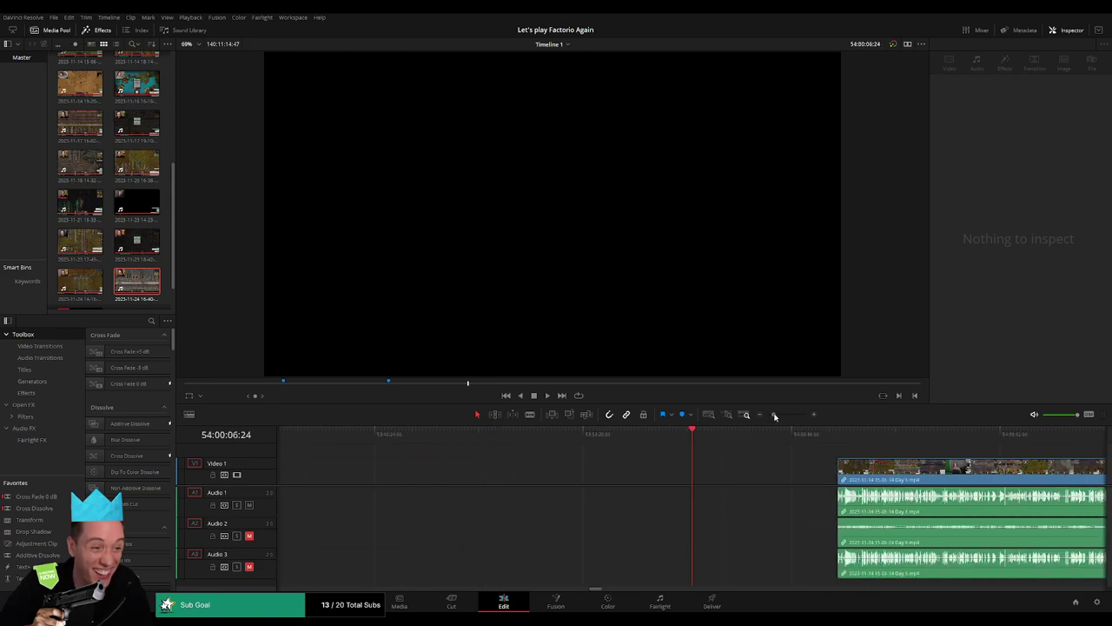
pyautogui.click(695, 437)
pyautogui.moveTo(694, 438); pyautogui.dragTo(690, 436)
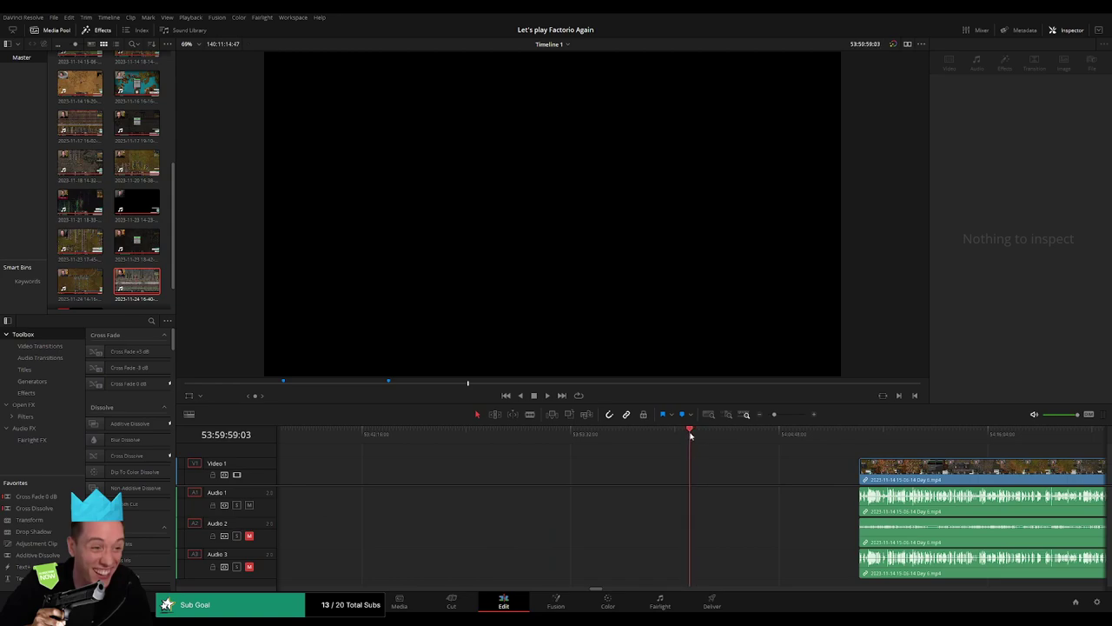
pyautogui.press('space')
pyautogui.scroll(-3, 720, 442)
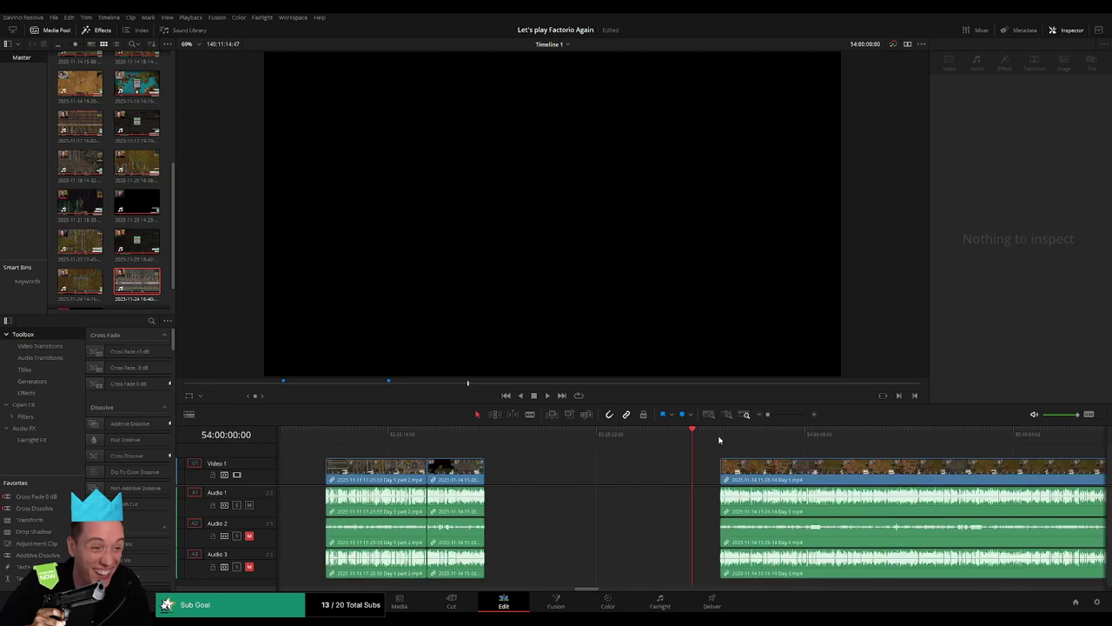
pyautogui.moveTo(522, 474); pyautogui.dragTo(497, 470)
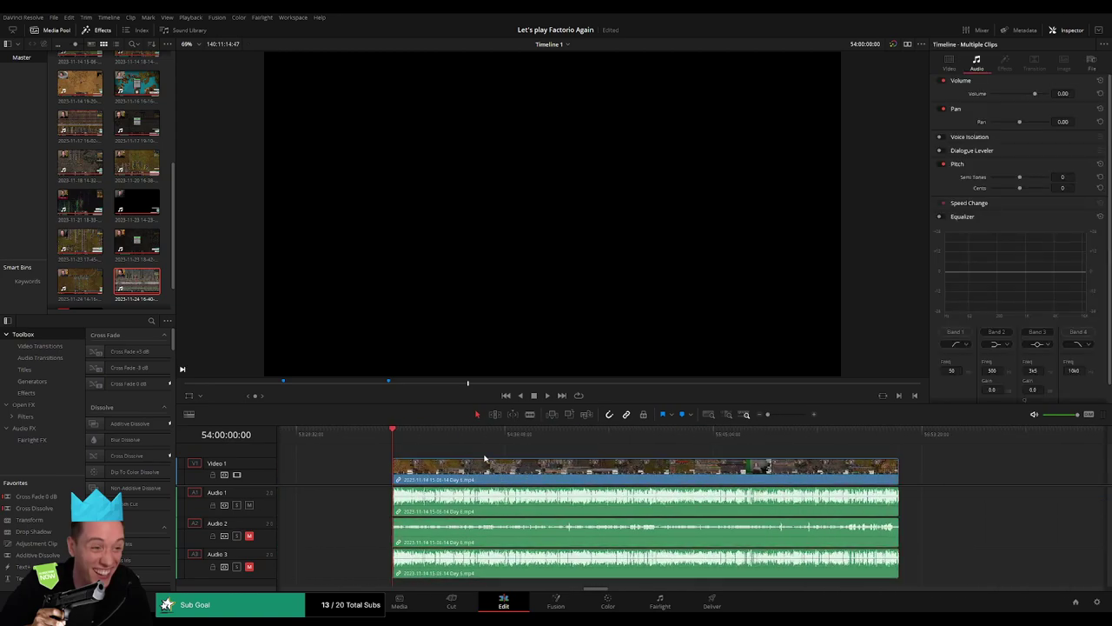
pyautogui.press('space')
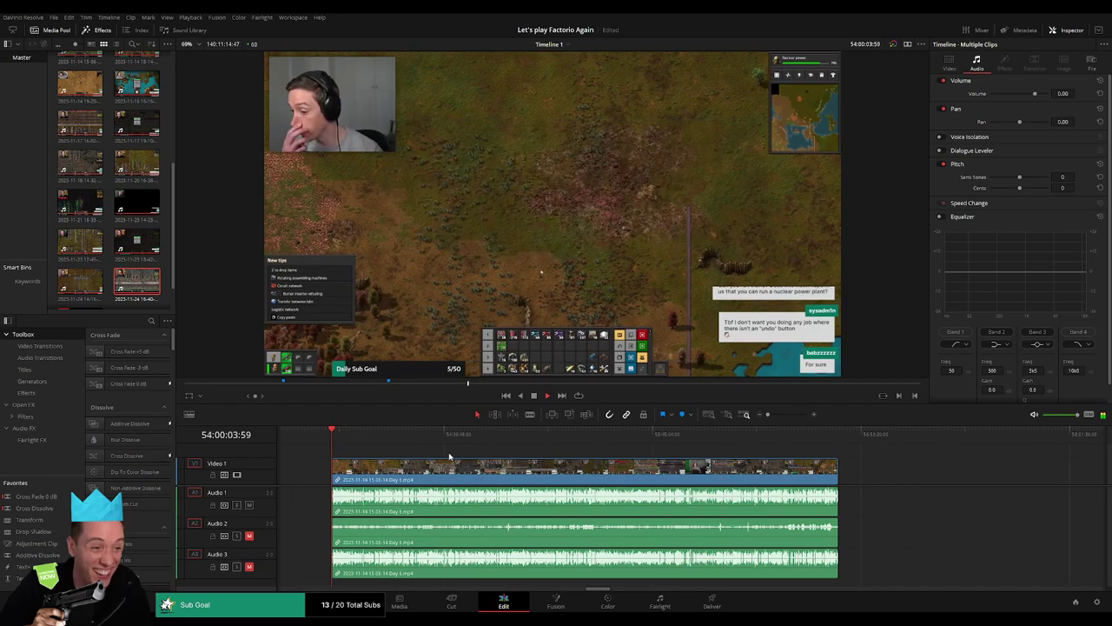
# Scrub to 54:52:02:30 and split all tracks there
pyautogui.click(392, 444)
pyautogui.moveTo(392, 444); pyautogui.dragTo(490, 450)
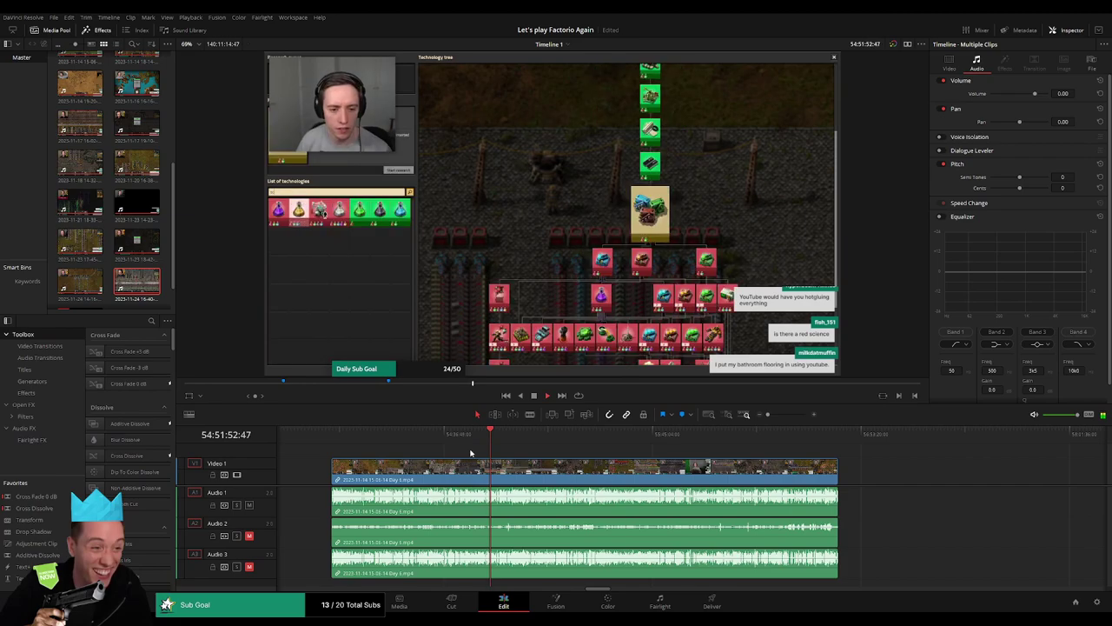
pyautogui.moveTo(769, 415); pyautogui.dragTo(787, 414)
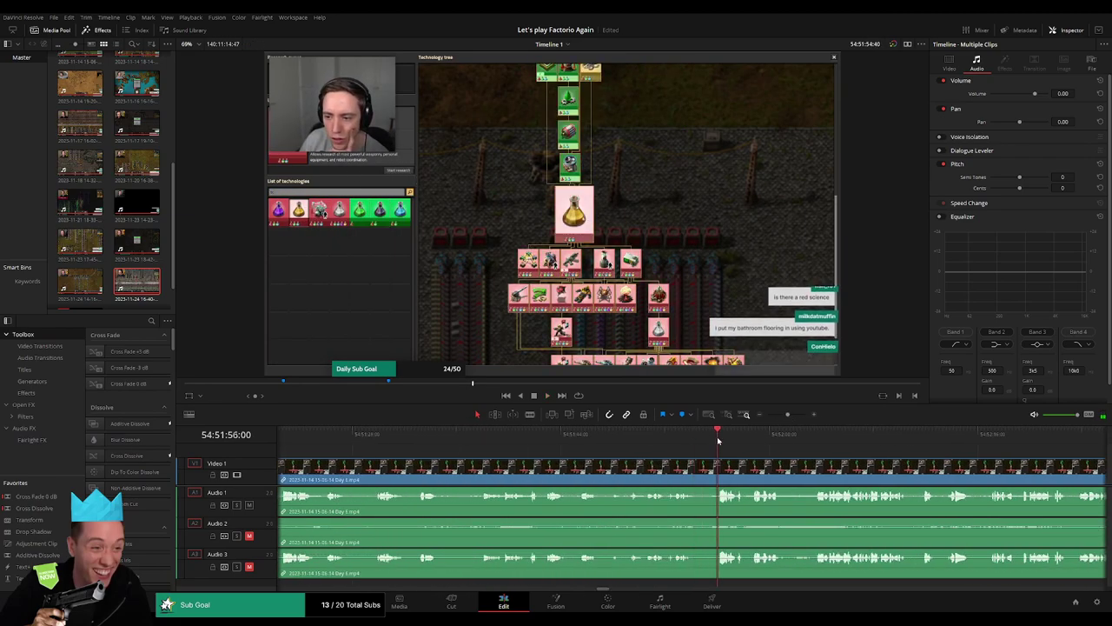
pyautogui.hscroll(3, 525, 446)
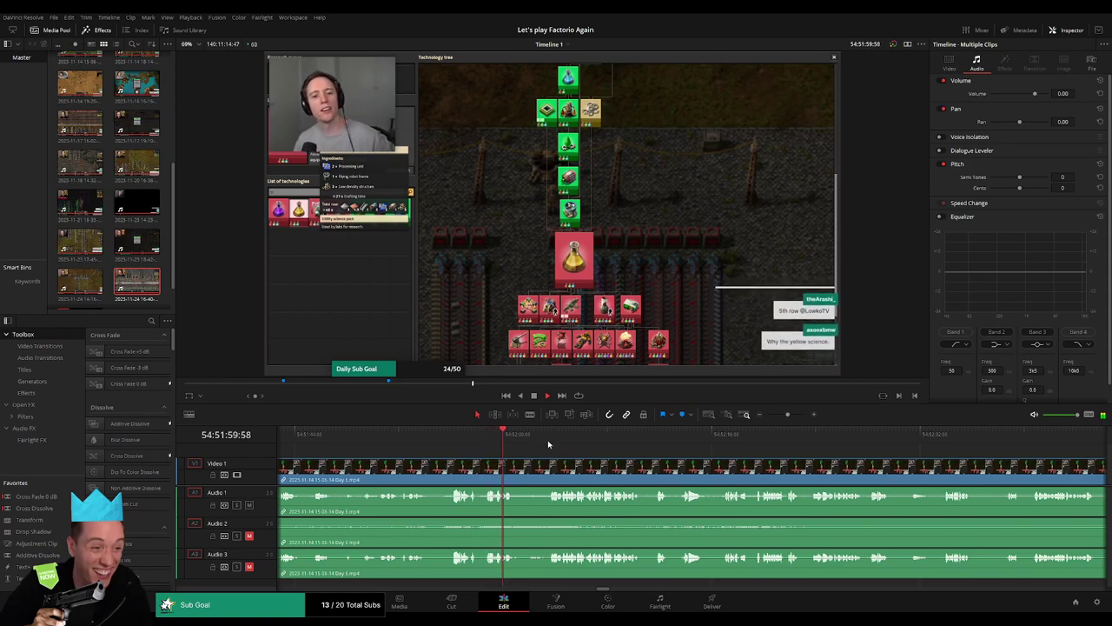
pyautogui.click(553, 442)
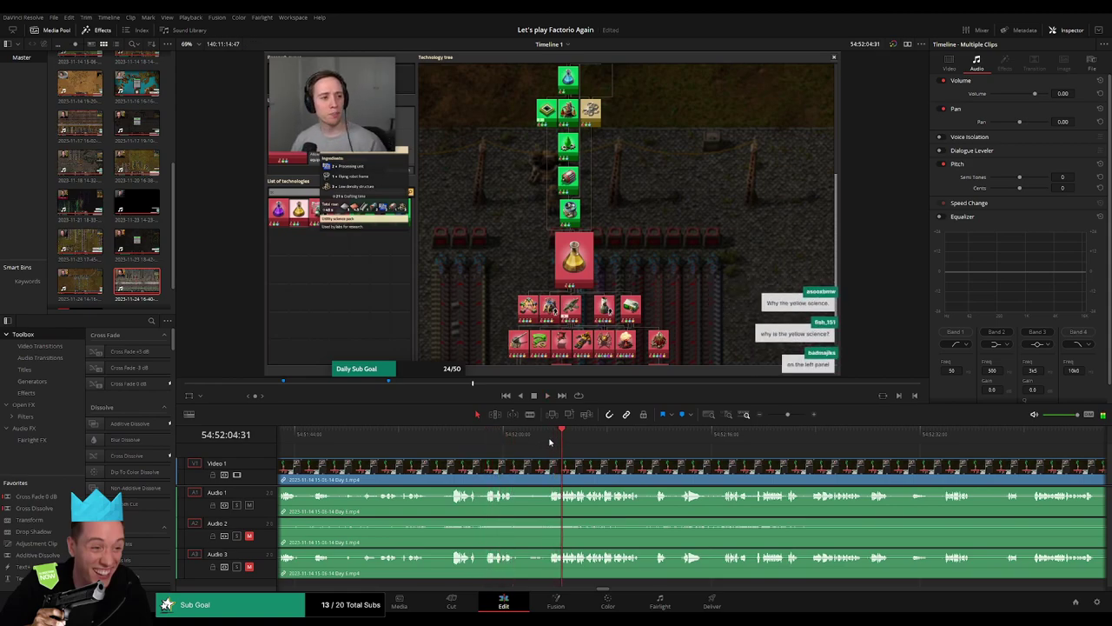
pyautogui.click(546, 442)
pyautogui.moveTo(546, 442); pyautogui.dragTo(535, 442)
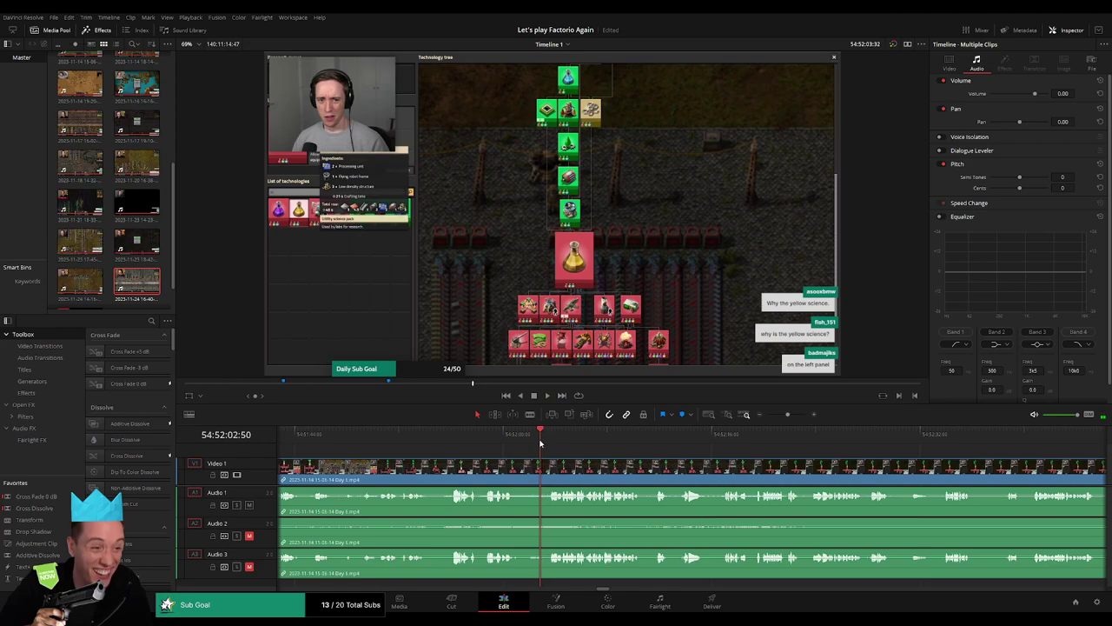
pyautogui.hotkey('ctrl', 'b')
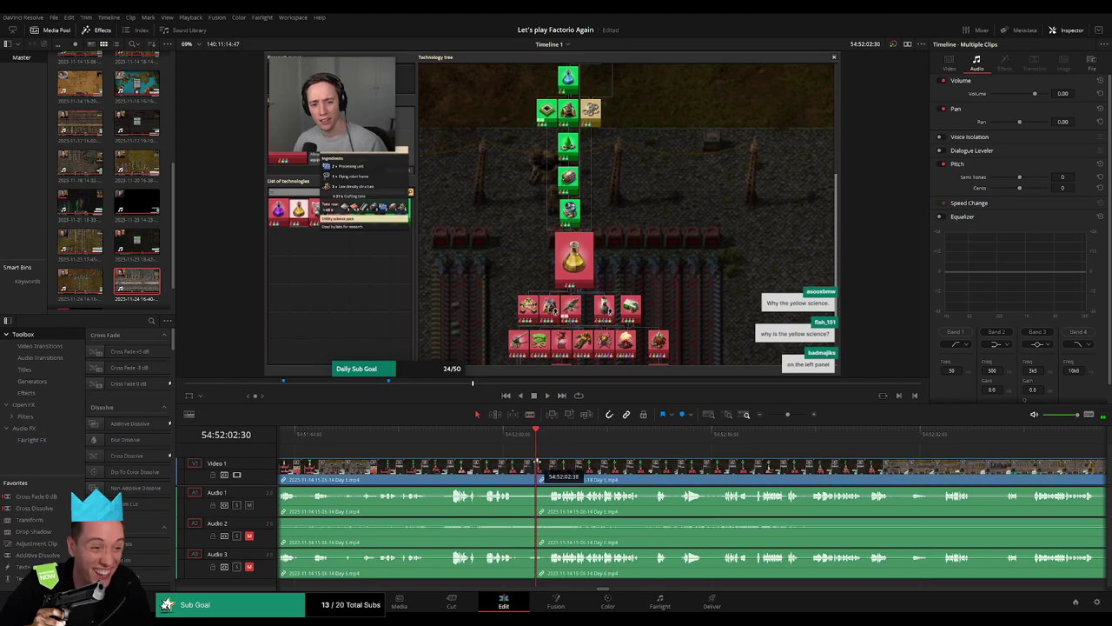
# Drag audio fade handles across the new cut, extending the Audio 3 fade past it
pyautogui.moveTo(550, 463); pyautogui.dragTo(551, 463)
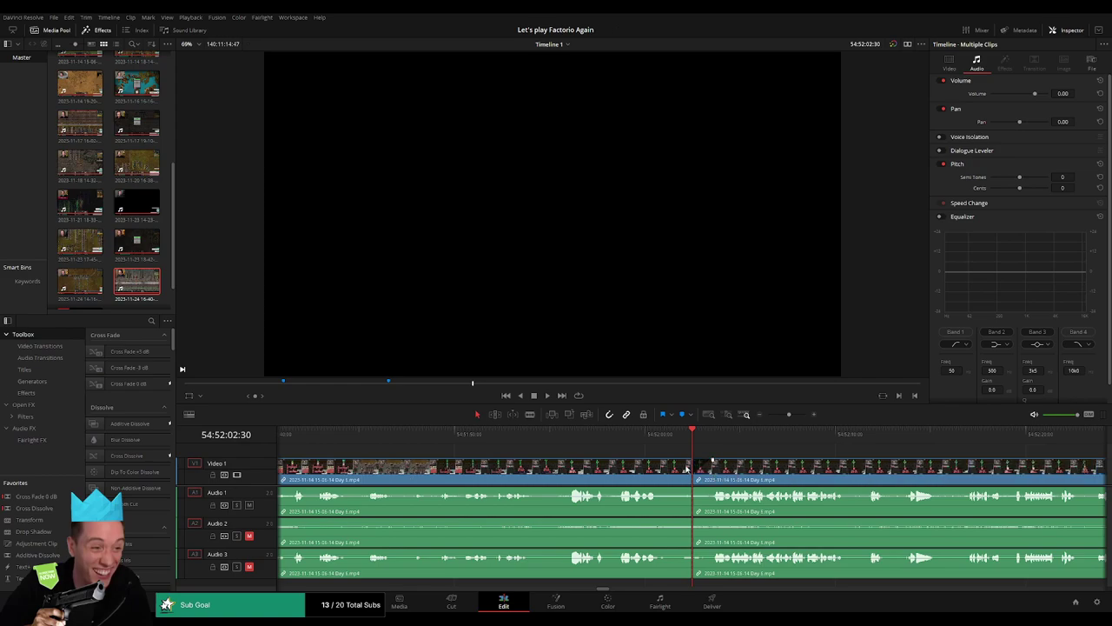
pyautogui.moveTo(689, 461)
pyautogui.mouseDown()
pyautogui.moveTo(670, 461)
pyautogui.moveTo(677, 489)
pyautogui.moveTo(711, 497)
pyautogui.moveTo(676, 520)
pyautogui.moveTo(703, 526)
pyautogui.mouseUp()
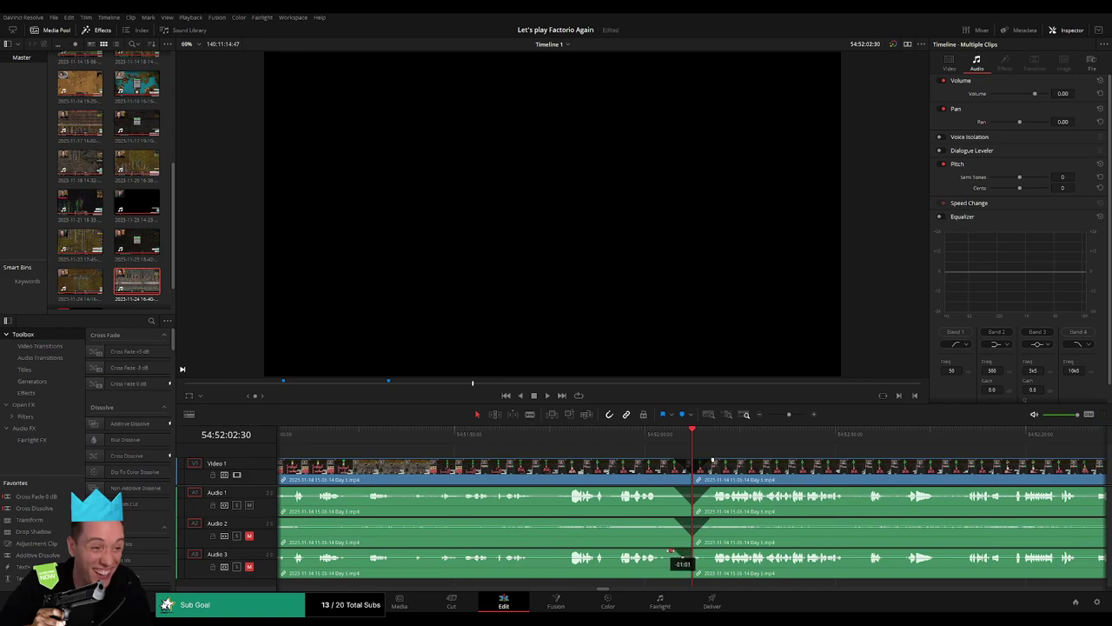
pyautogui.moveTo(693, 553); pyautogui.dragTo(707, 553)
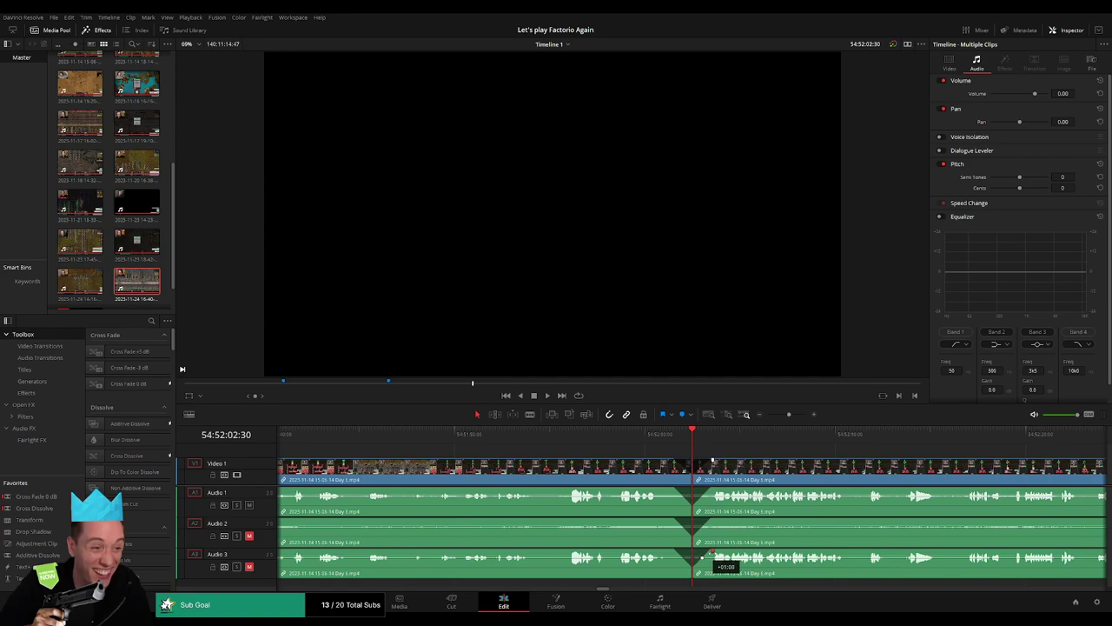
# Slide the next recording's clip group so it starts exactly at 56:00:00:00
pyautogui.scroll(-5, 739, 448)
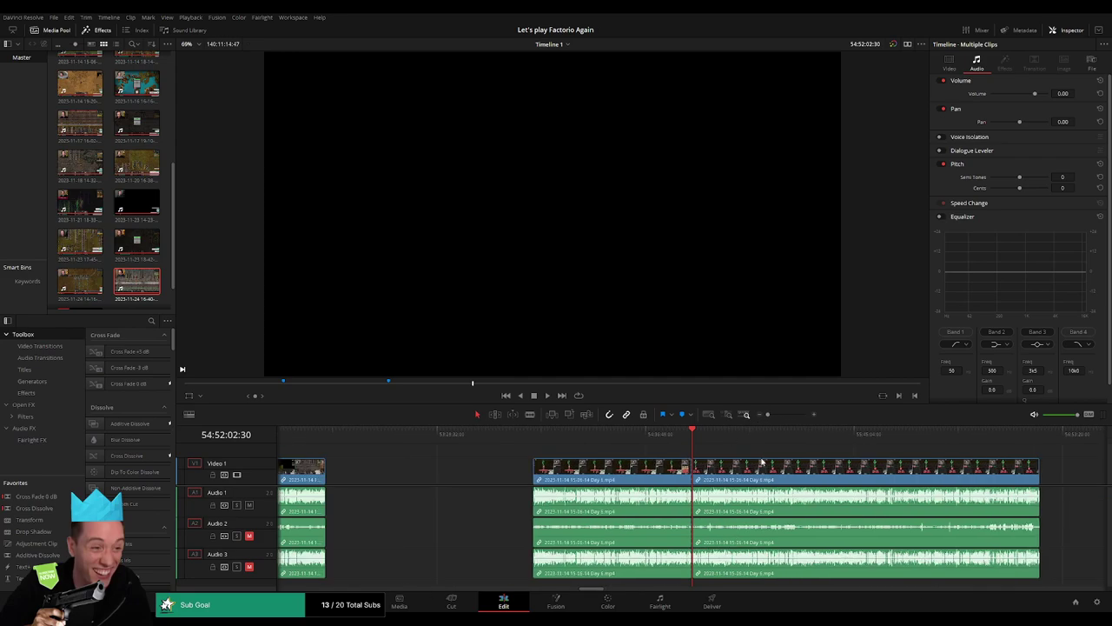
pyautogui.click(405, 436)
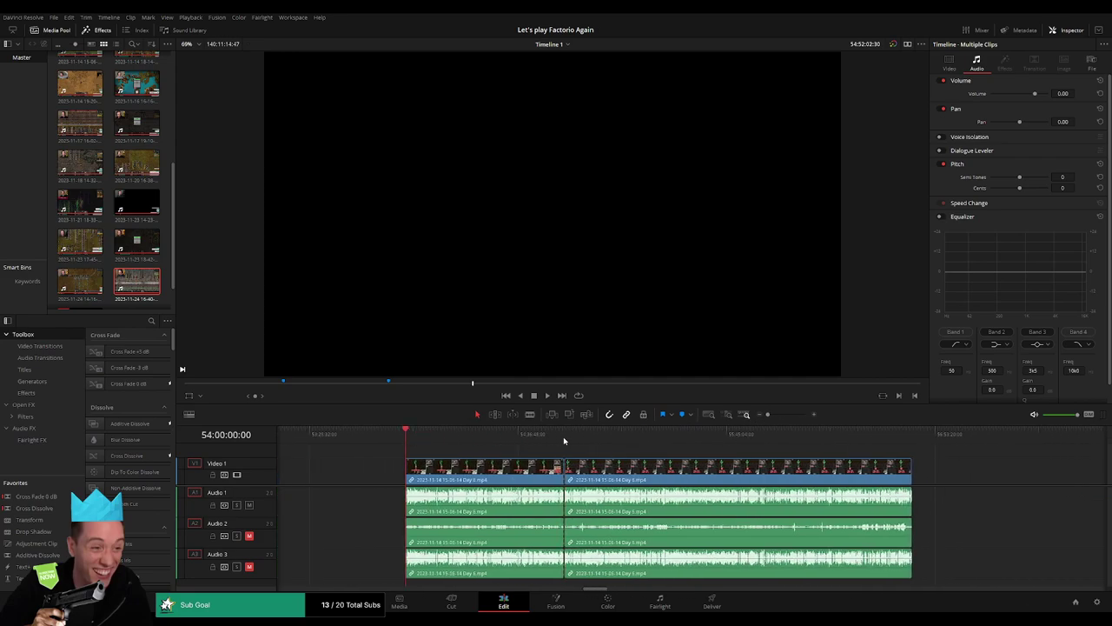
pyautogui.hscroll(5, 563, 448)
pyautogui.moveTo(411, 473); pyautogui.dragTo(704, 473)
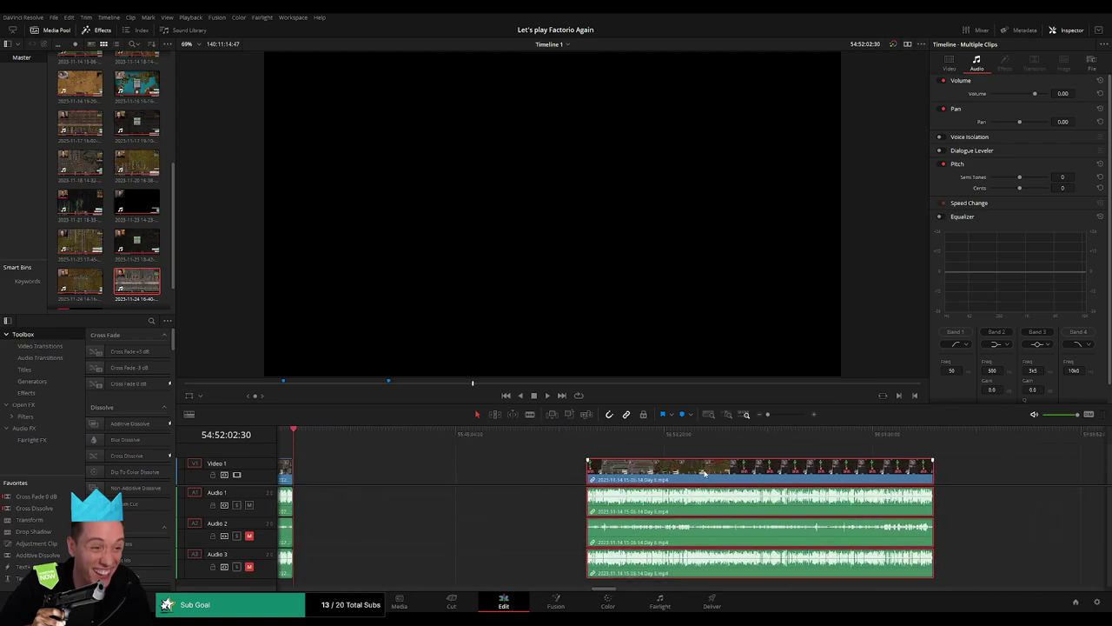
pyautogui.click(461, 454)
pyautogui.moveTo(303, 446); pyautogui.dragTo(502, 461)
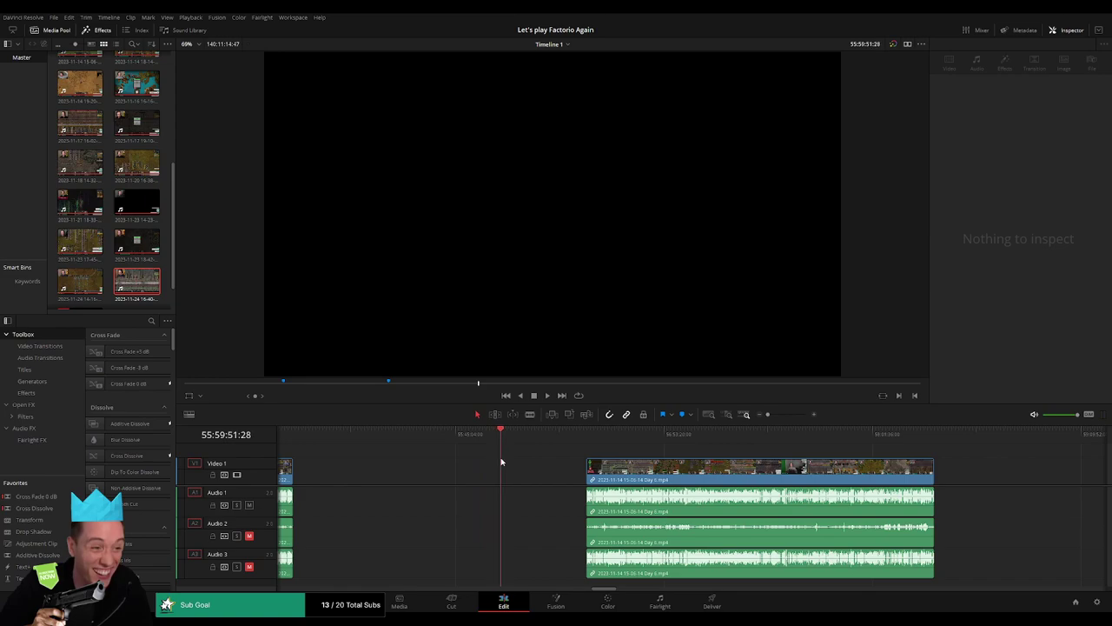
pyautogui.moveTo(656, 469); pyautogui.dragTo(572, 469)
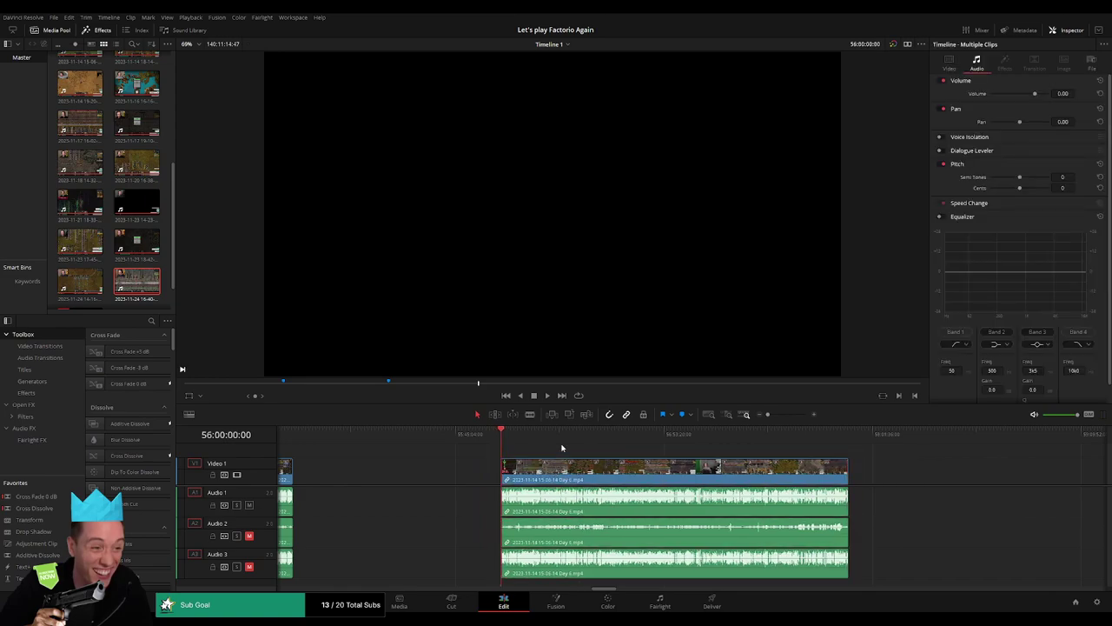
# Play and scrub through the moved clip's footage to review it
pyautogui.press('space')
pyautogui.hscroll(3, 589, 455)
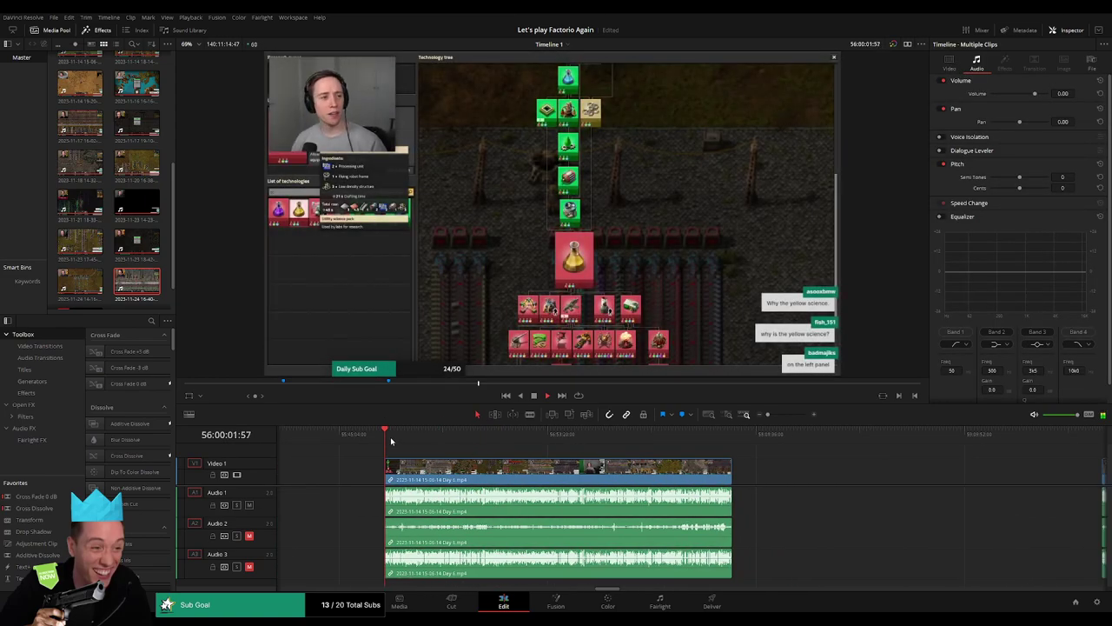
pyautogui.click(414, 439)
pyautogui.moveTo(415, 443); pyautogui.dragTo(536, 451)
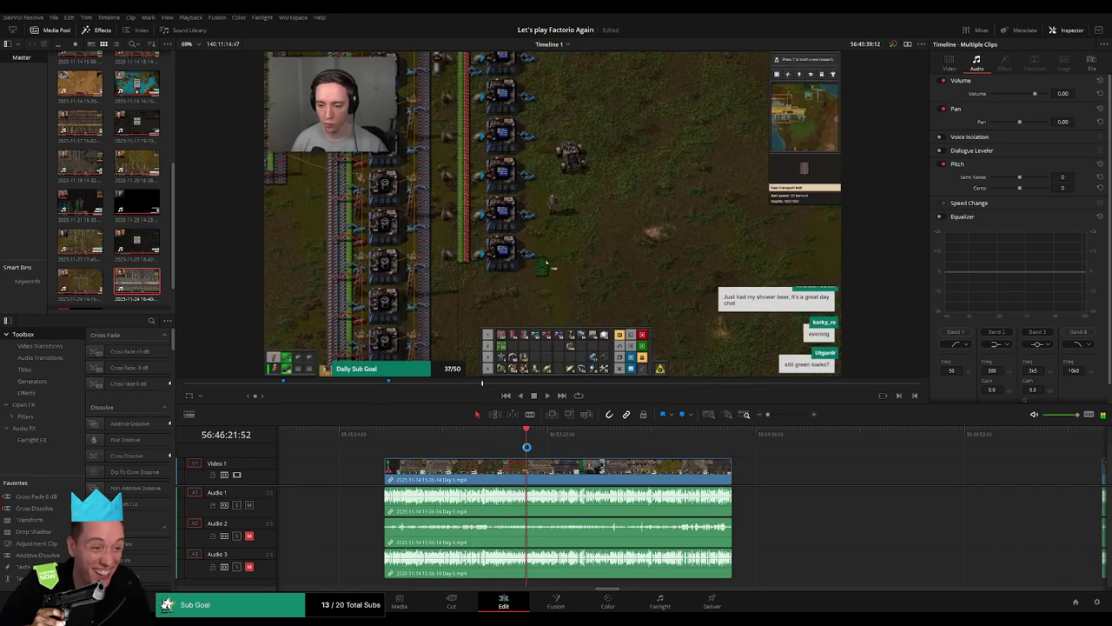
# Zoom in and play around the cut to find 56:52:01:00, then blade all tracks with Ctrl+B
pyautogui.moveTo(536, 451); pyautogui.dragTo(544, 454)
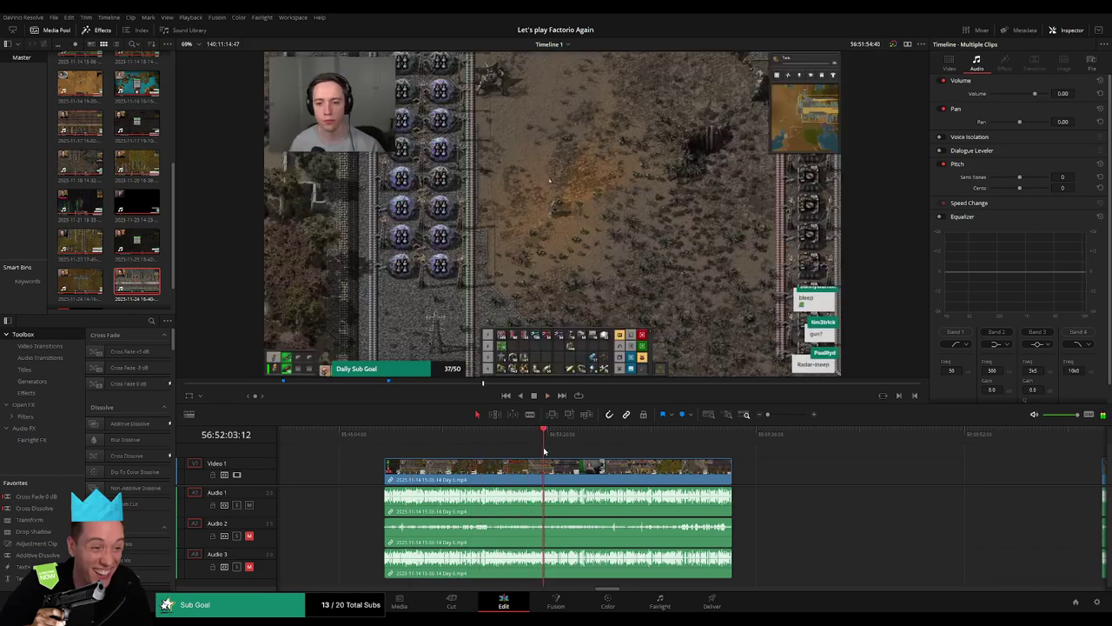
pyautogui.press('space')
pyautogui.moveTo(767, 413); pyautogui.dragTo(790, 414)
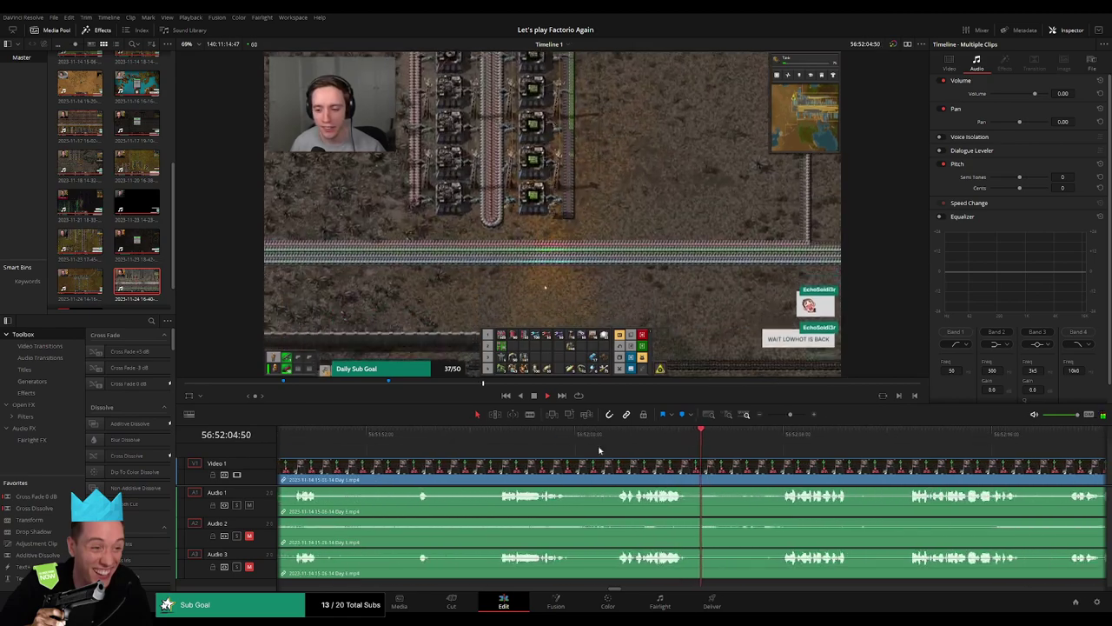
pyautogui.click(495, 434)
pyautogui.press('space')
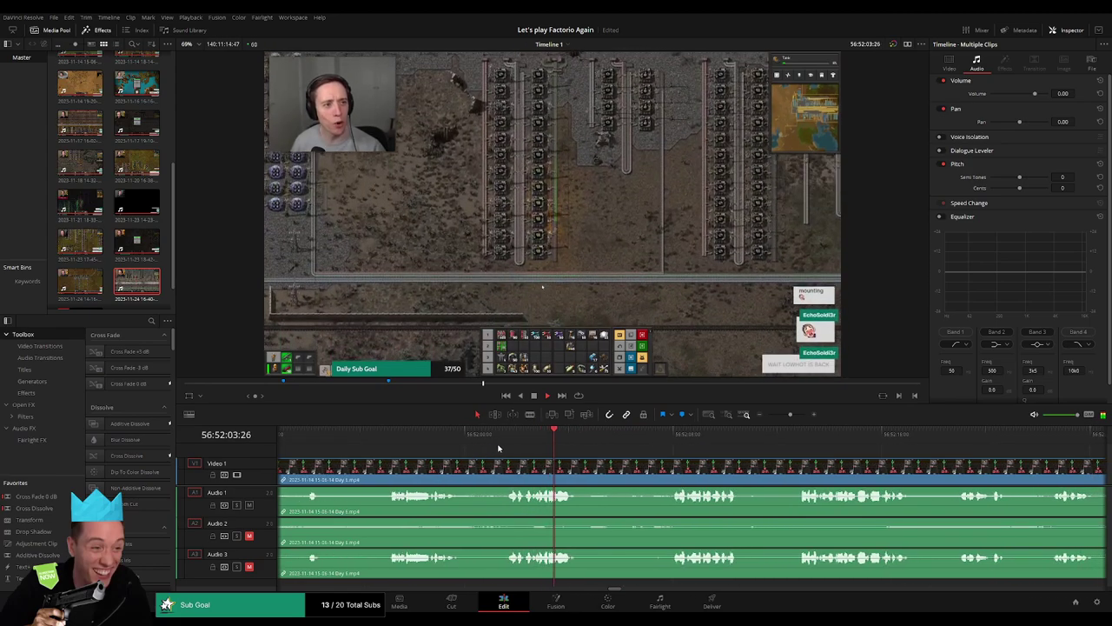
pyautogui.click(507, 446)
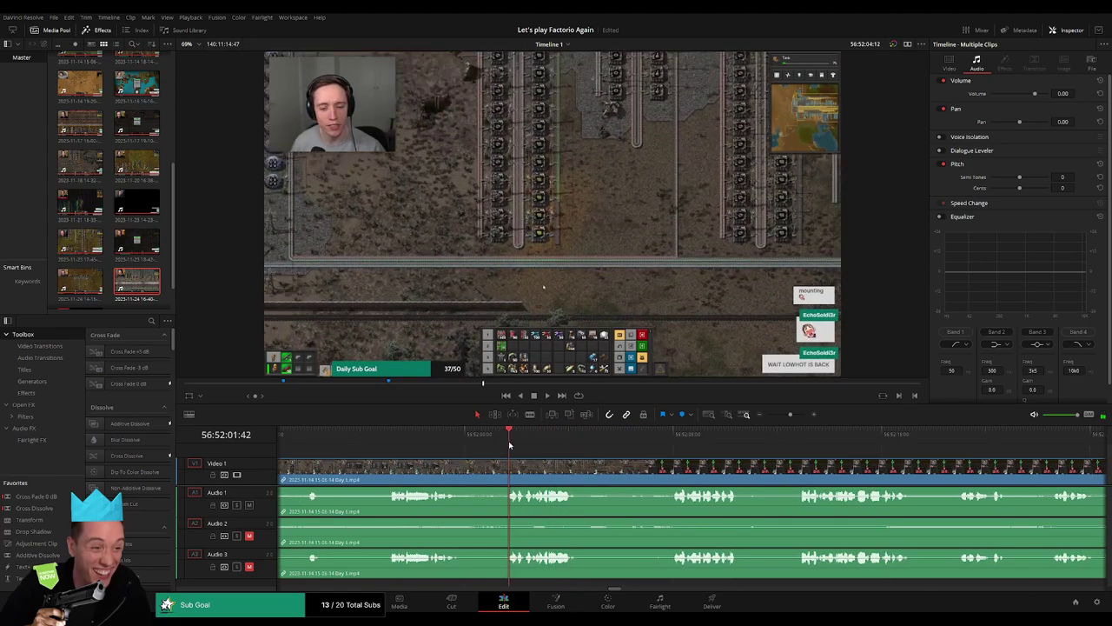
pyautogui.moveTo(506, 445)
pyautogui.mouseDown()
pyautogui.moveTo(490, 449)
pyautogui.moveTo(505, 463)
pyautogui.moveTo(471, 487)
pyautogui.mouseUp()
pyautogui.hotkey('ctrl', 'b')
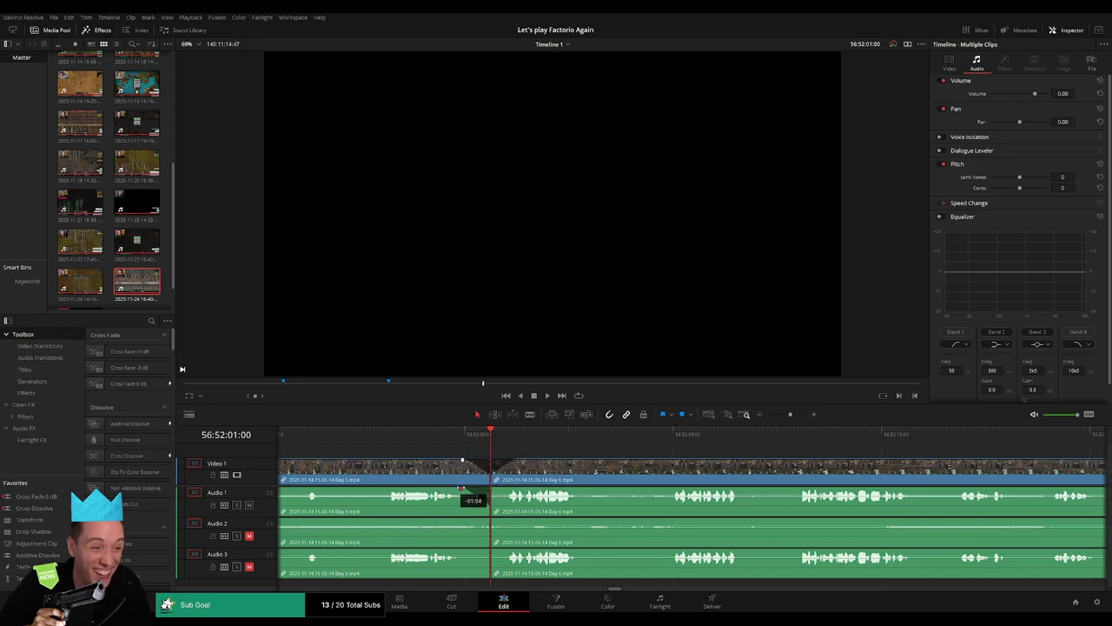
# Fade Audio 1, 2 and 3 out and back in across the 56:52:01:00 cut
pyautogui.moveTo(476, 492); pyautogui.dragTo(509, 492)
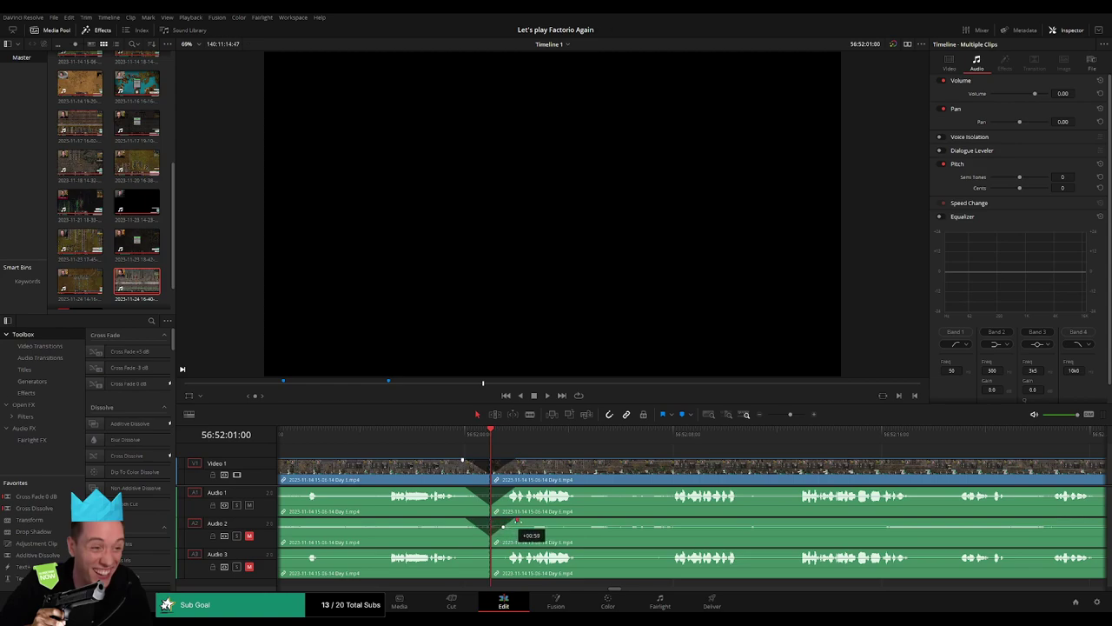
pyautogui.moveTo(488, 551); pyautogui.dragTo(467, 551)
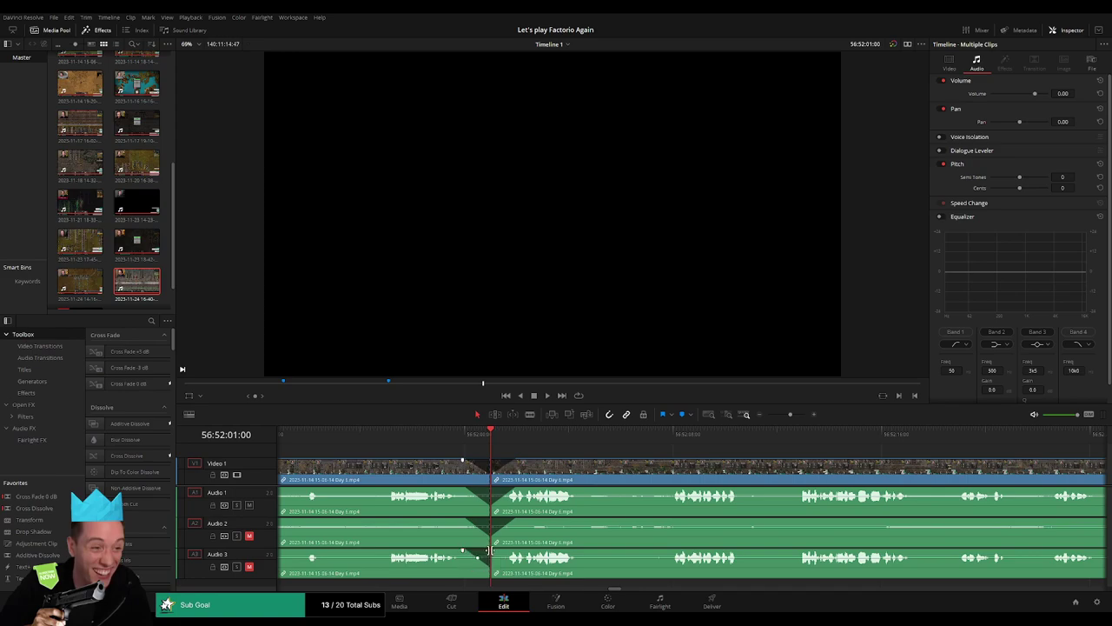
pyautogui.moveTo(489, 550); pyautogui.dragTo(502, 553)
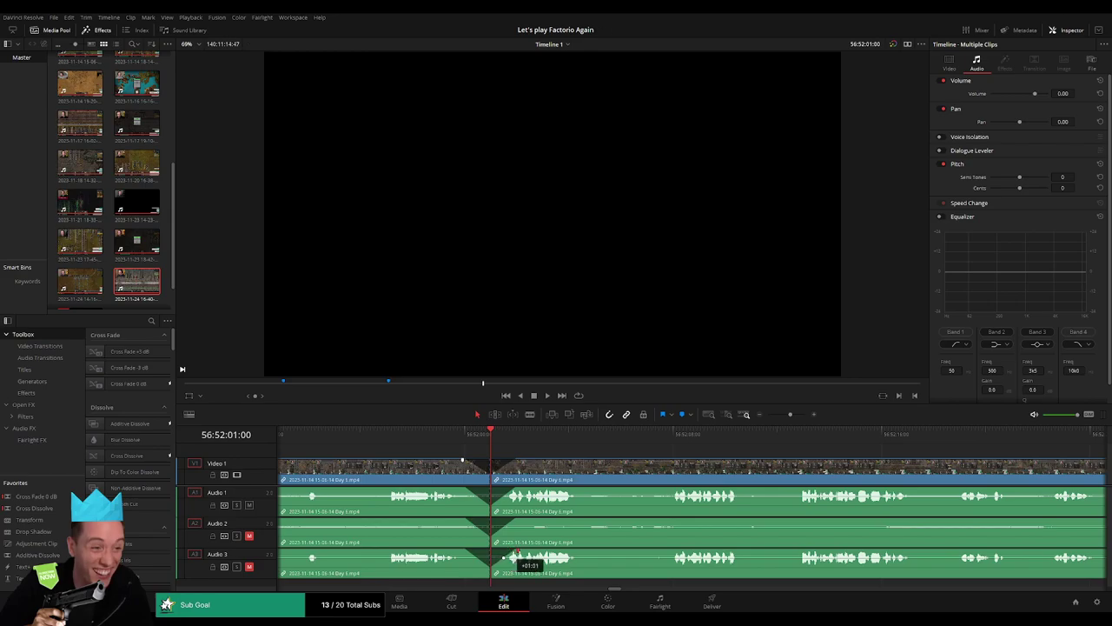
pyautogui.moveTo(790, 415); pyautogui.dragTo(765, 415)
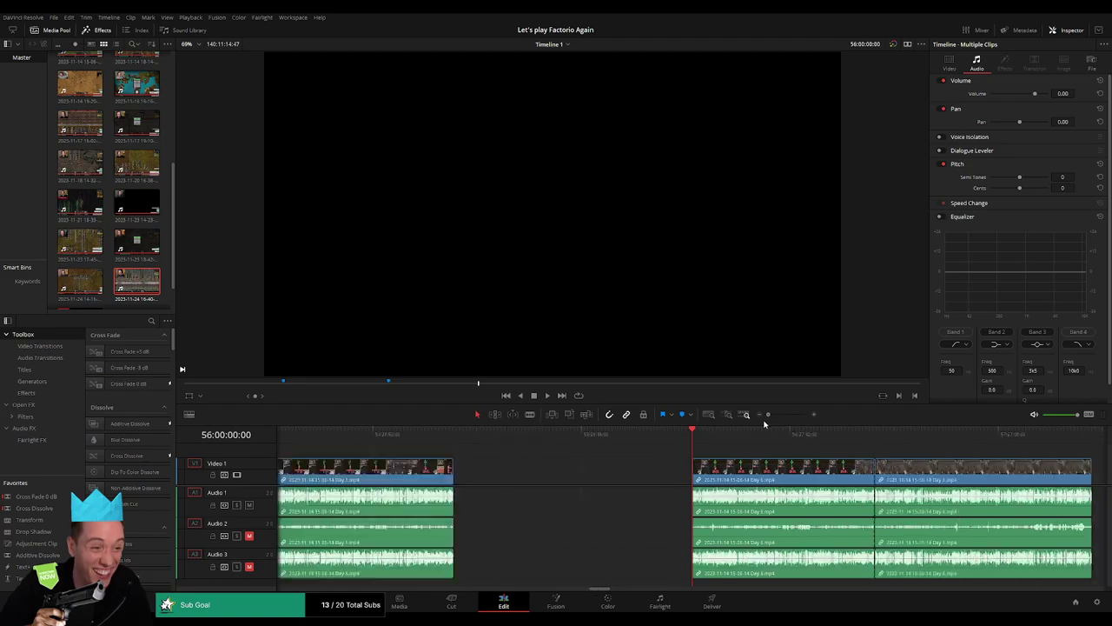
# Snap the middle Day 6 clip left so it starts at 58:00:00:00, then play the join
pyautogui.click(851, 439)
pyautogui.hscroll(5, 960, 472)
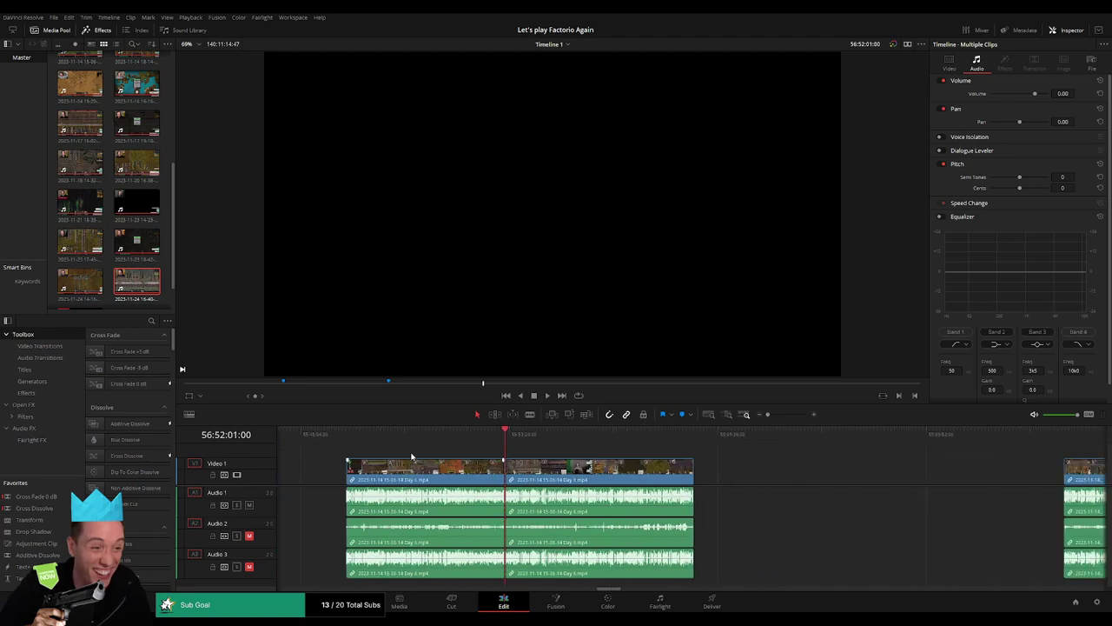
pyautogui.moveTo(565, 469); pyautogui.dragTo(695, 474)
pyautogui.click(452, 462)
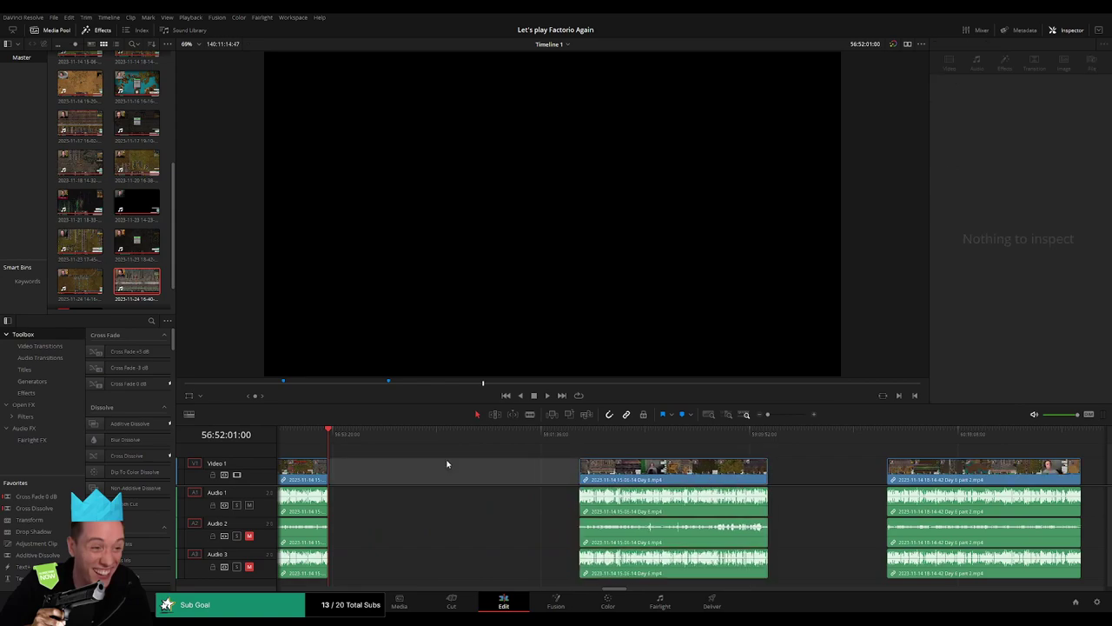
pyautogui.moveTo(332, 442); pyautogui.dragTo(536, 463)
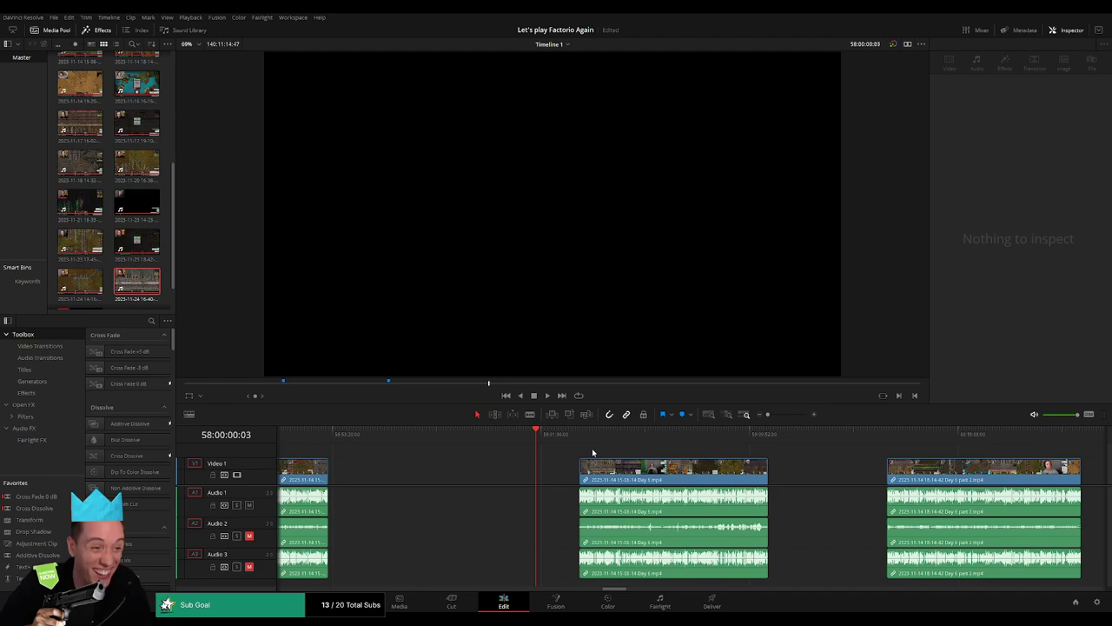
pyautogui.moveTo(595, 460); pyautogui.dragTo(552, 461)
pyautogui.press('space')
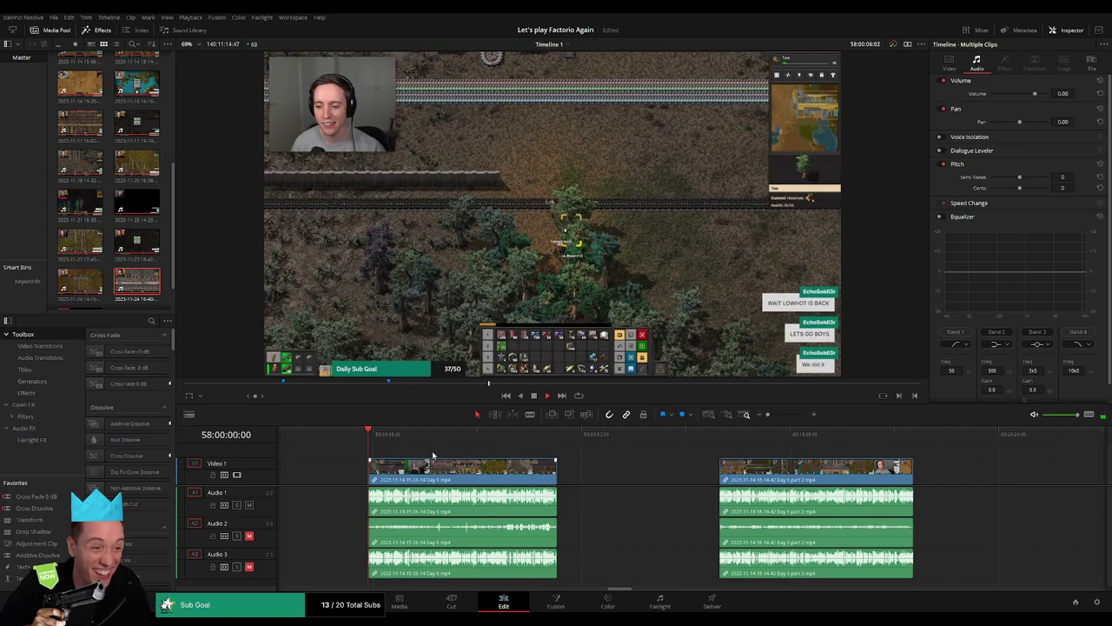
# Pinpoint 58:52:07:30, blade every track there and trim the new edit point
pyautogui.moveTo(382, 443); pyautogui.dragTo(525, 450)
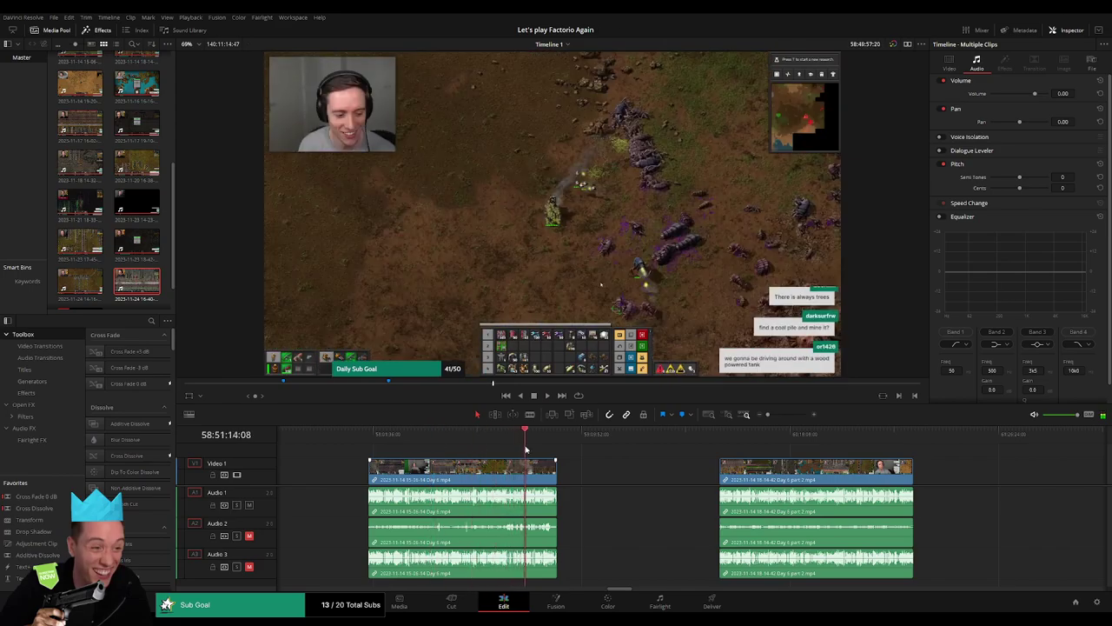
pyautogui.press('space')
pyautogui.moveTo(768, 414); pyautogui.dragTo(790, 422)
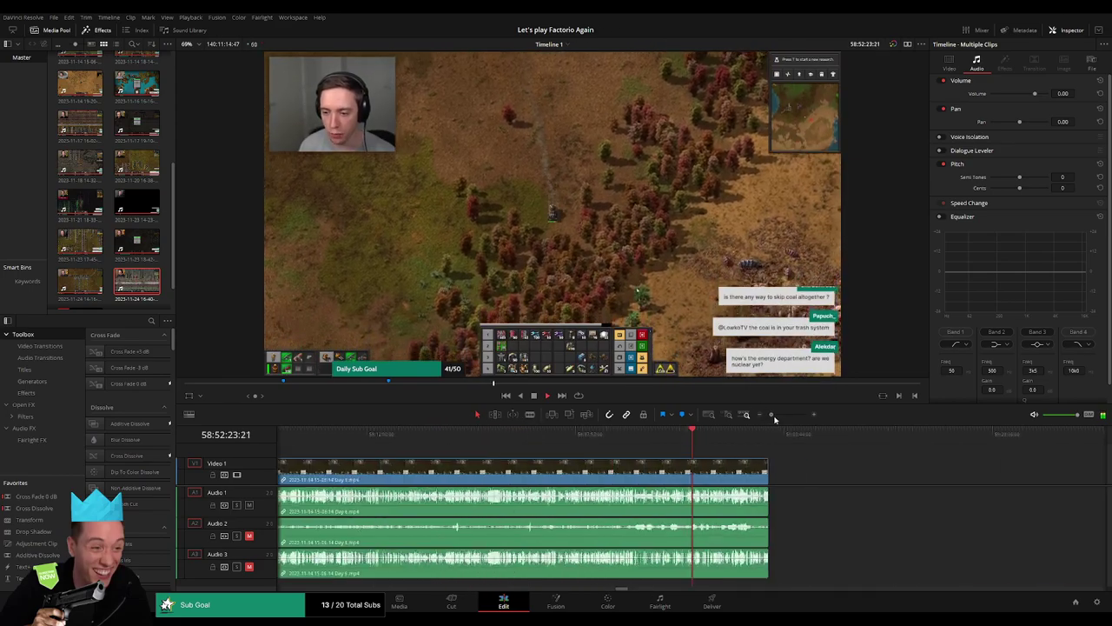
pyautogui.click(493, 435)
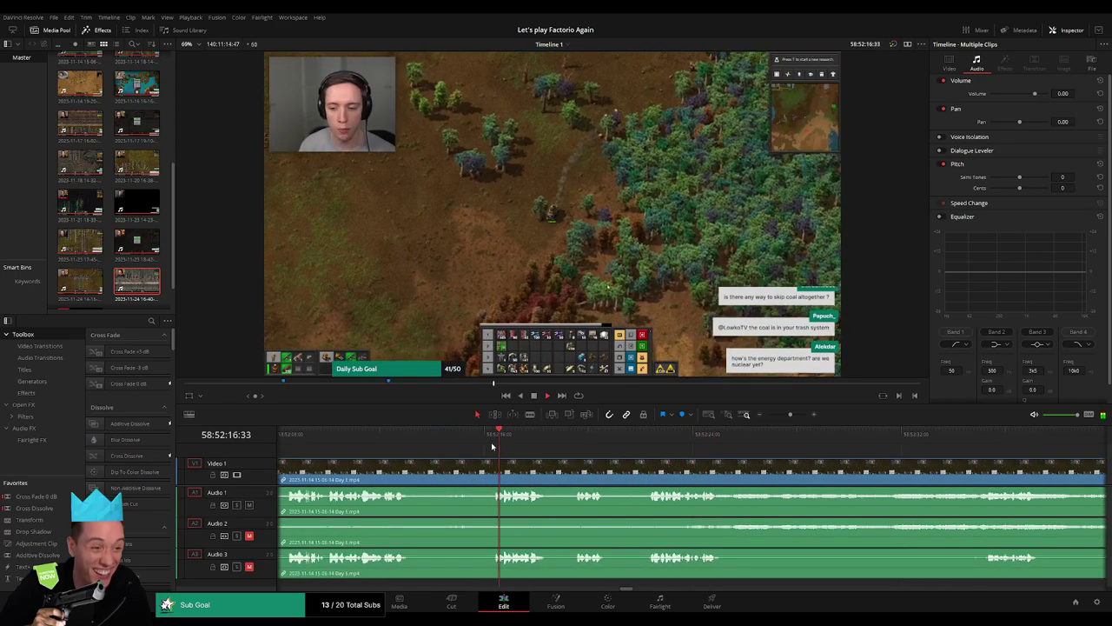
pyautogui.hscroll(-3, 580, 467)
pyautogui.click(448, 435)
pyautogui.hscroll(-3, 521, 487)
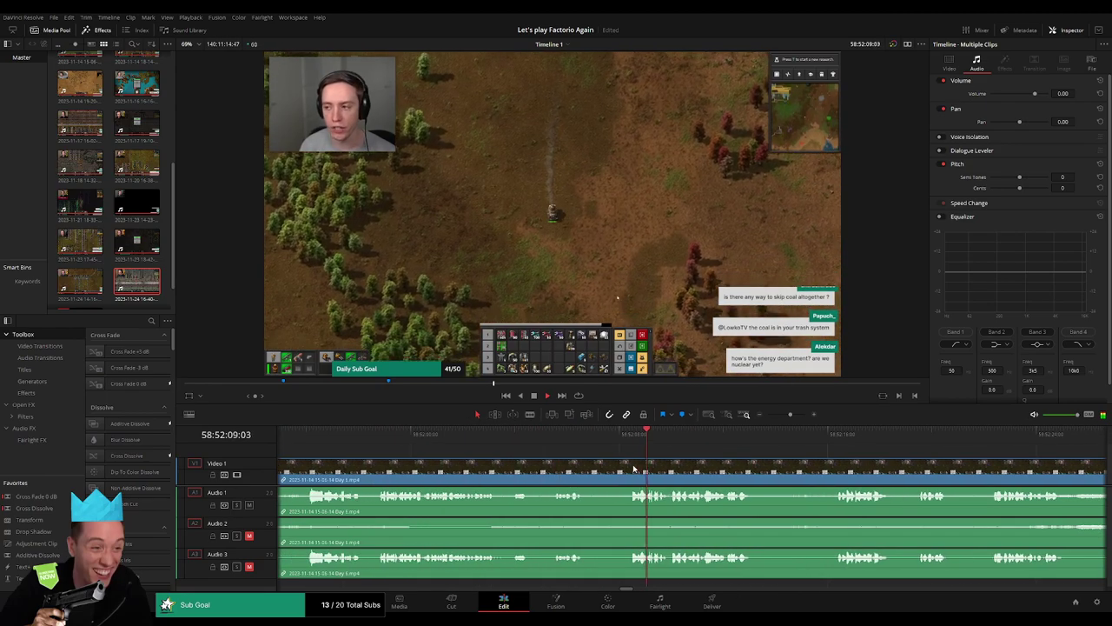
pyautogui.moveTo(634, 434); pyautogui.dragTo(607, 447)
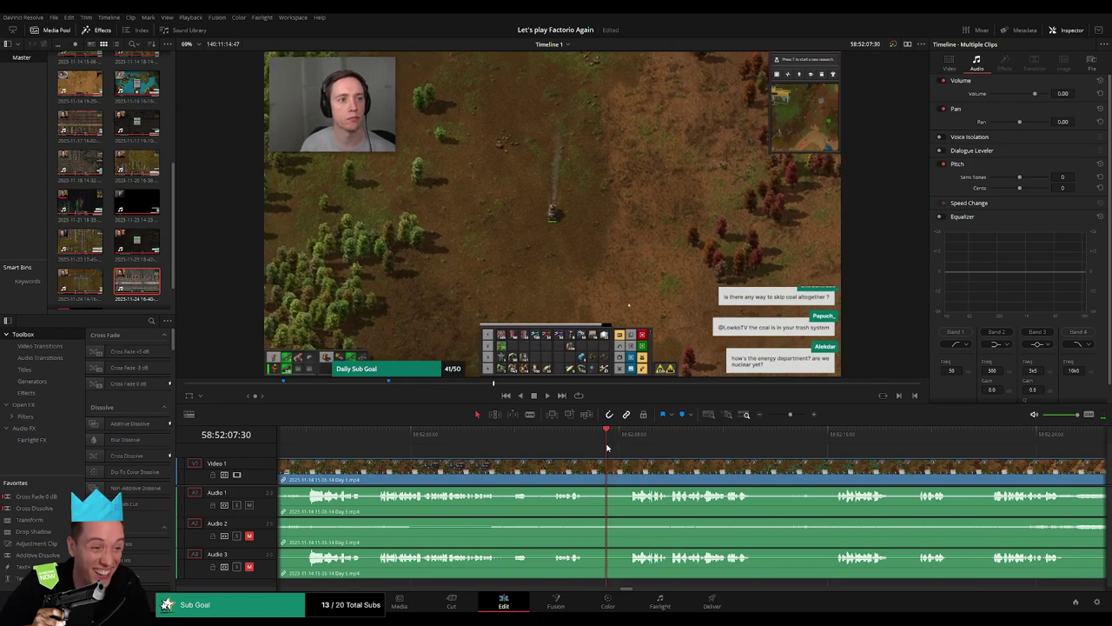
pyautogui.hotkey('ctrl', 'b')
pyautogui.moveTo(610, 462)
pyautogui.mouseDown()
pyautogui.moveTo(619, 464)
pyautogui.moveTo(589, 462)
pyautogui.mouseUp()
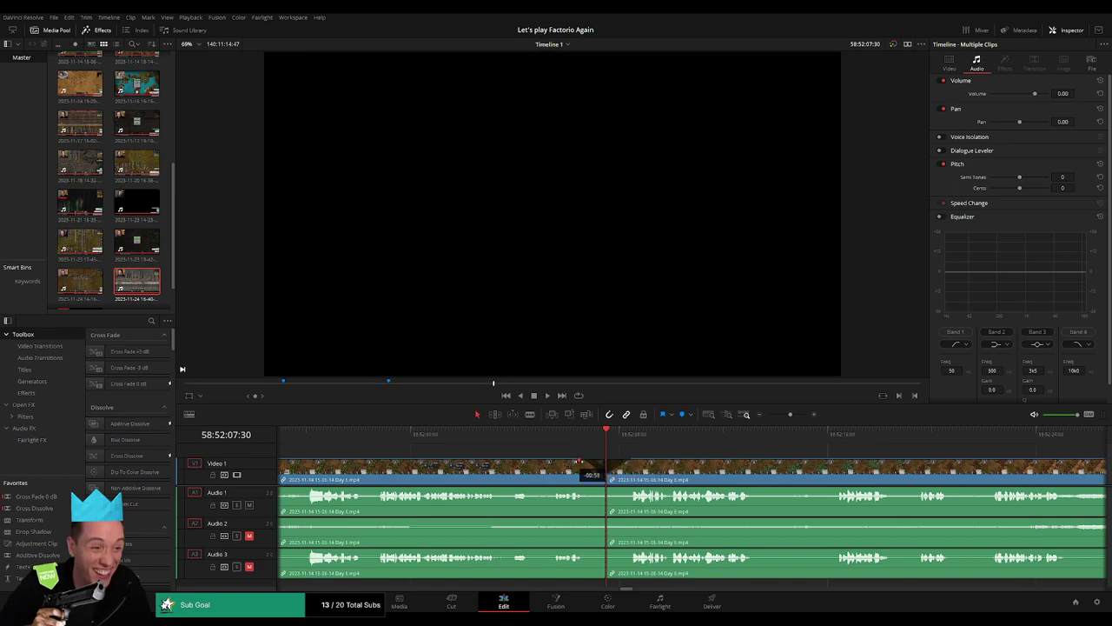
# Fade Audio 1 out and back in at the 58:52:07:30 cut, checking with playback
pyautogui.moveTo(605, 487); pyautogui.dragTo(584, 488)
pyautogui.click(556, 436)
pyautogui.press('space')
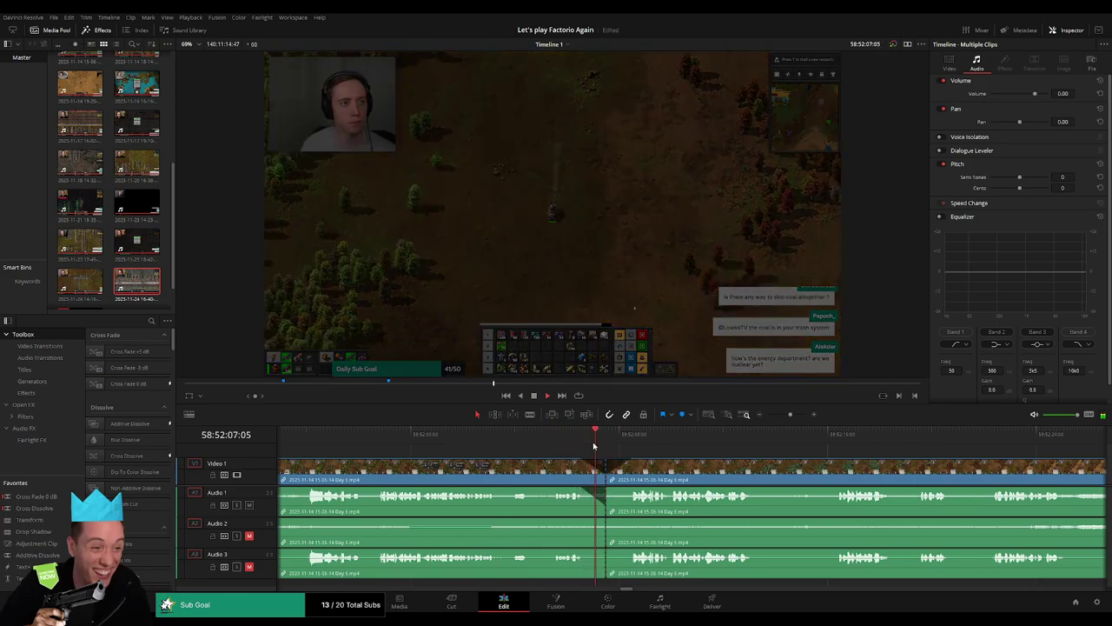
pyautogui.moveTo(606, 489); pyautogui.dragTo(619, 493)
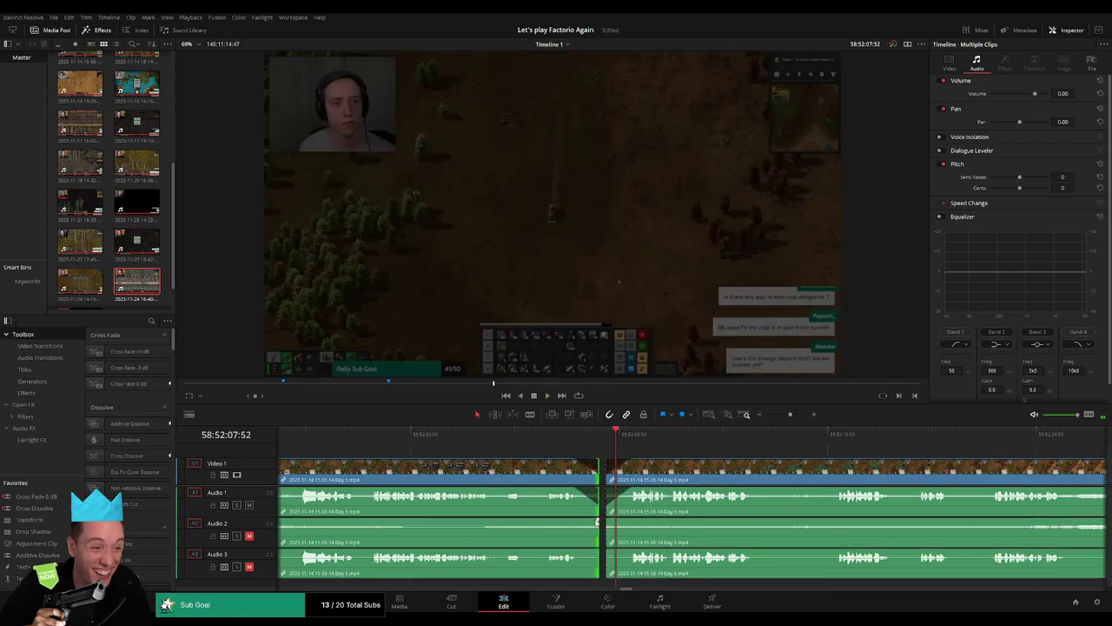
# Fade out Audio 2 before the cut, replay across it, then zoom out and return home
pyautogui.moveTo(605, 519)
pyautogui.mouseDown()
pyautogui.moveTo(584, 520)
pyautogui.moveTo(617, 526)
pyautogui.moveTo(588, 553)
pyautogui.moveTo(623, 554)
pyautogui.mouseUp()
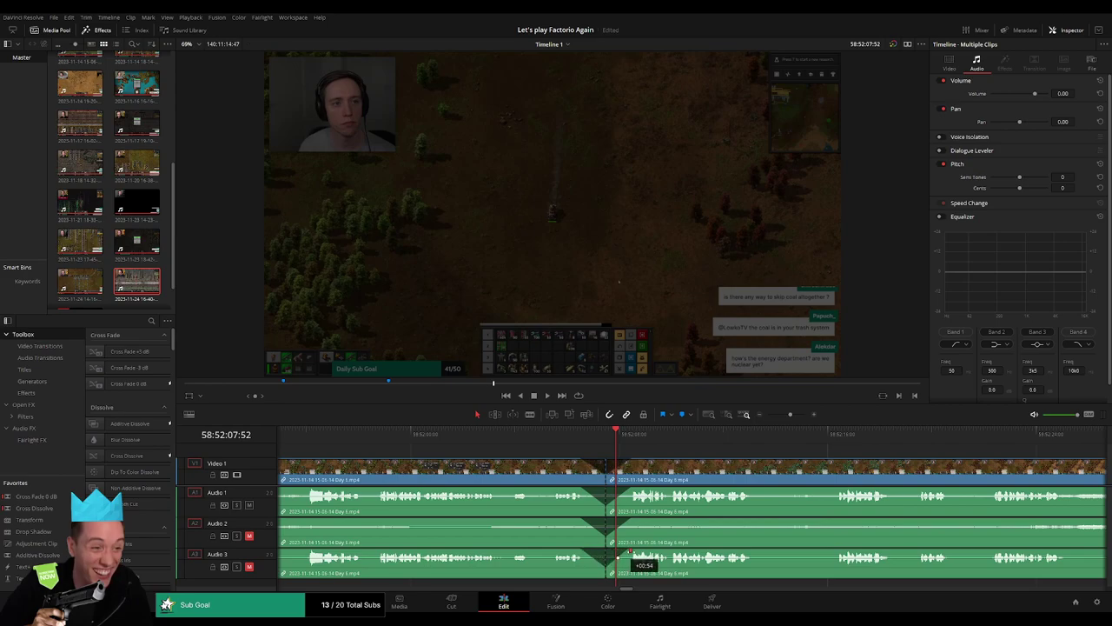
pyautogui.click(579, 442)
pyautogui.press('space')
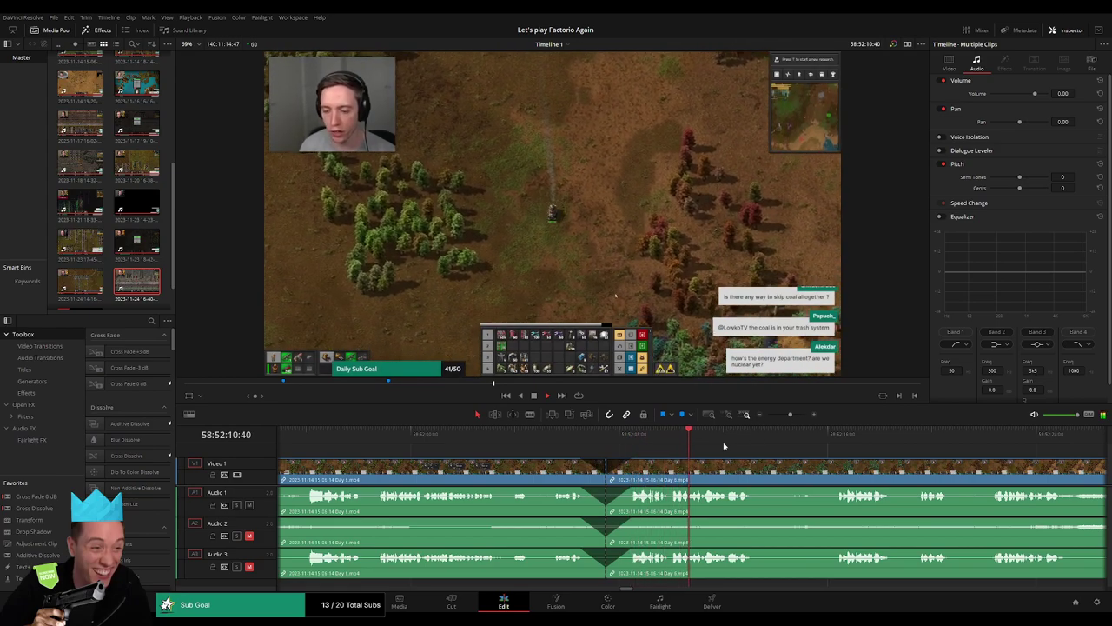
pyautogui.click(760, 414)
pyautogui.click(760, 415)
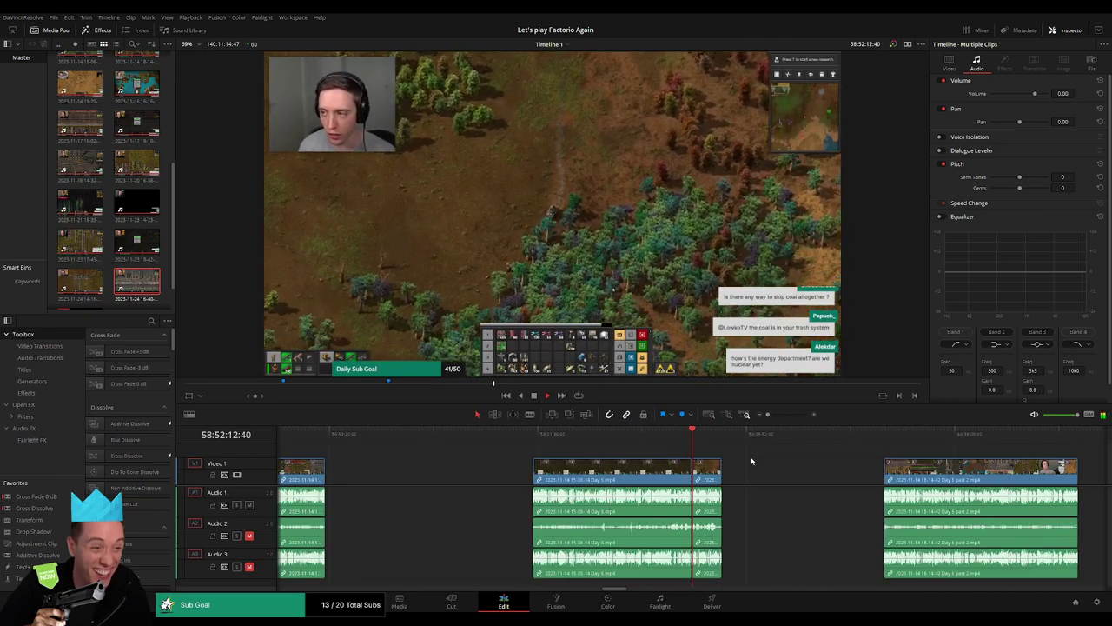
pyautogui.hscroll(3, 592, 446)
pyautogui.press('space')
pyautogui.press('Home')
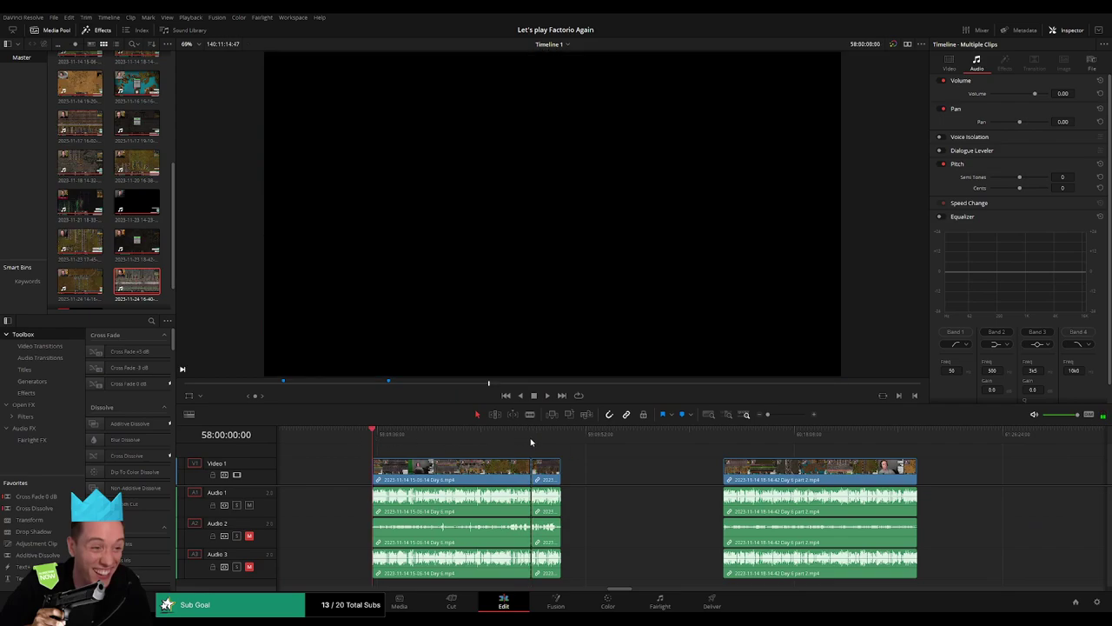
# Move the leftover piece against Day 6 part 2, add a '30 episodes' marker, and select the gap
pyautogui.moveTo(551, 479); pyautogui.dragTo(713, 478)
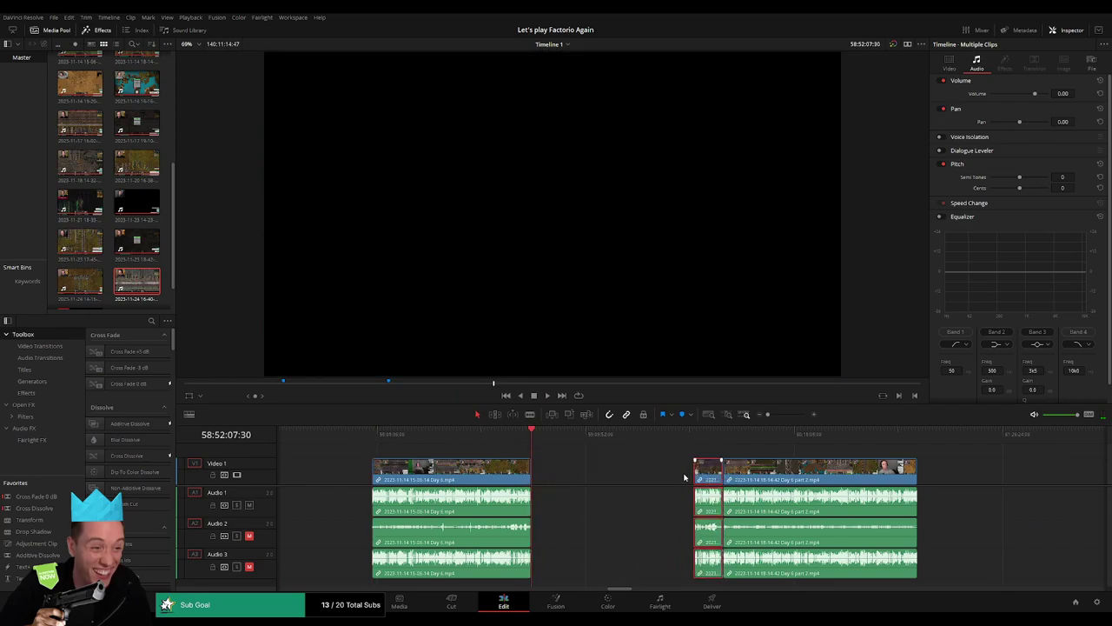
pyautogui.click(567, 460)
pyautogui.press('m')
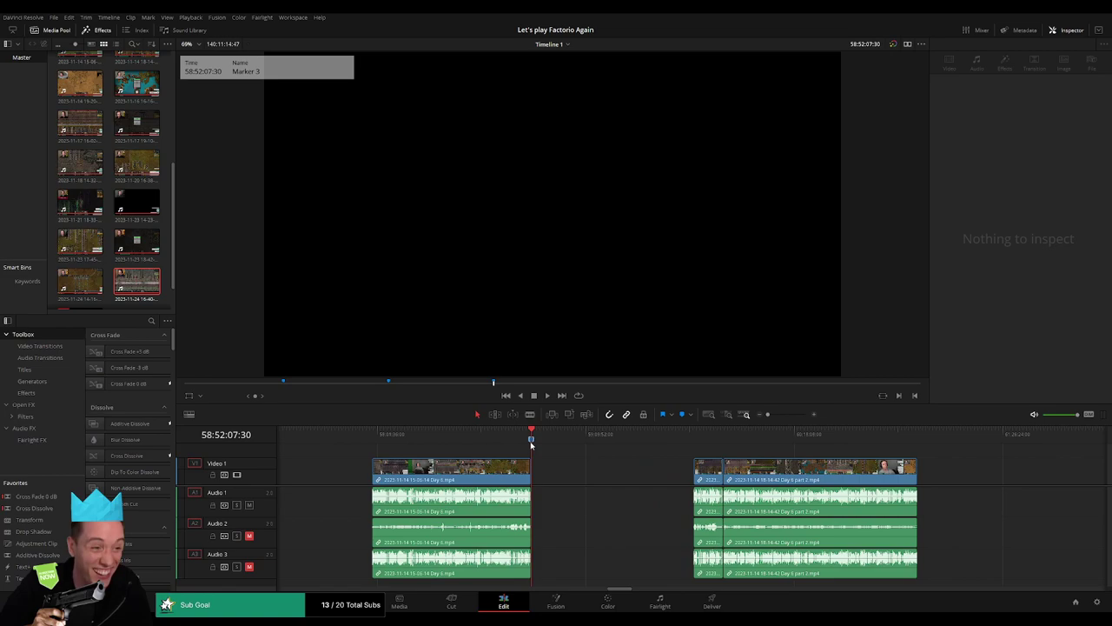
pyautogui.click(573, 466)
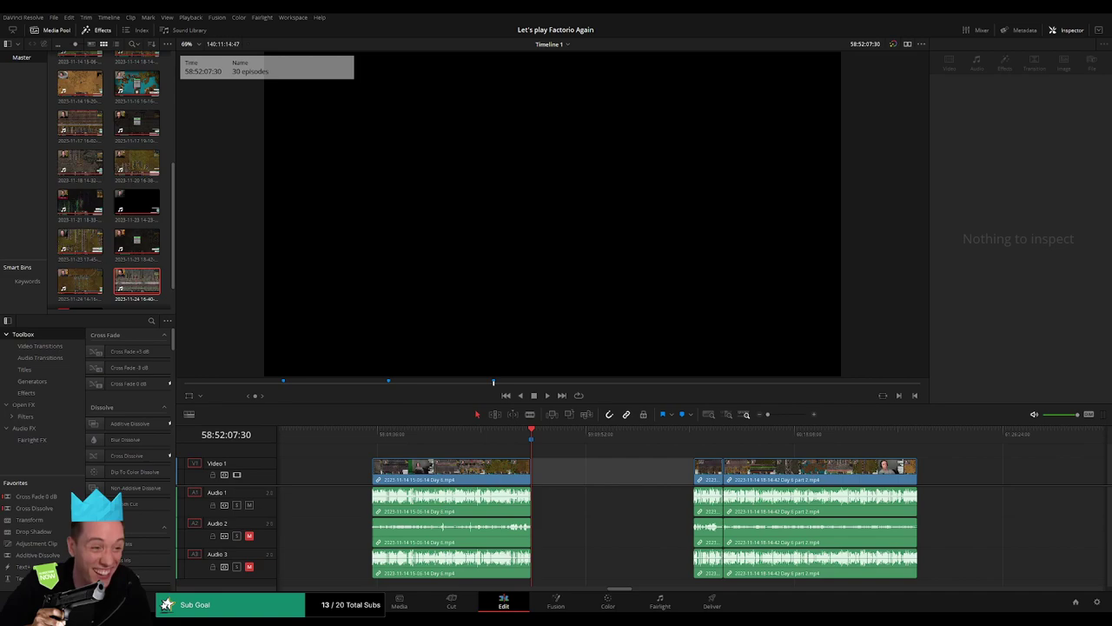
pyautogui.click(570, 472)
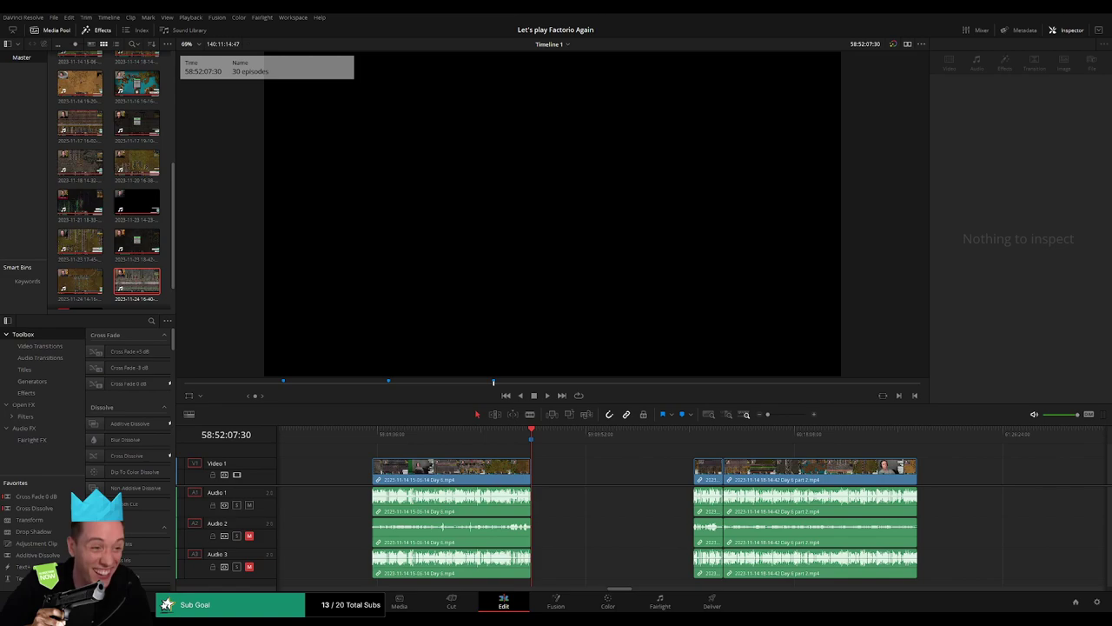
pyautogui.click(575, 477)
# Shift the Day 6 part 2 clips right and set the playhead exactly at 60:00:00:00
pyautogui.hscroll(3, 522, 468)
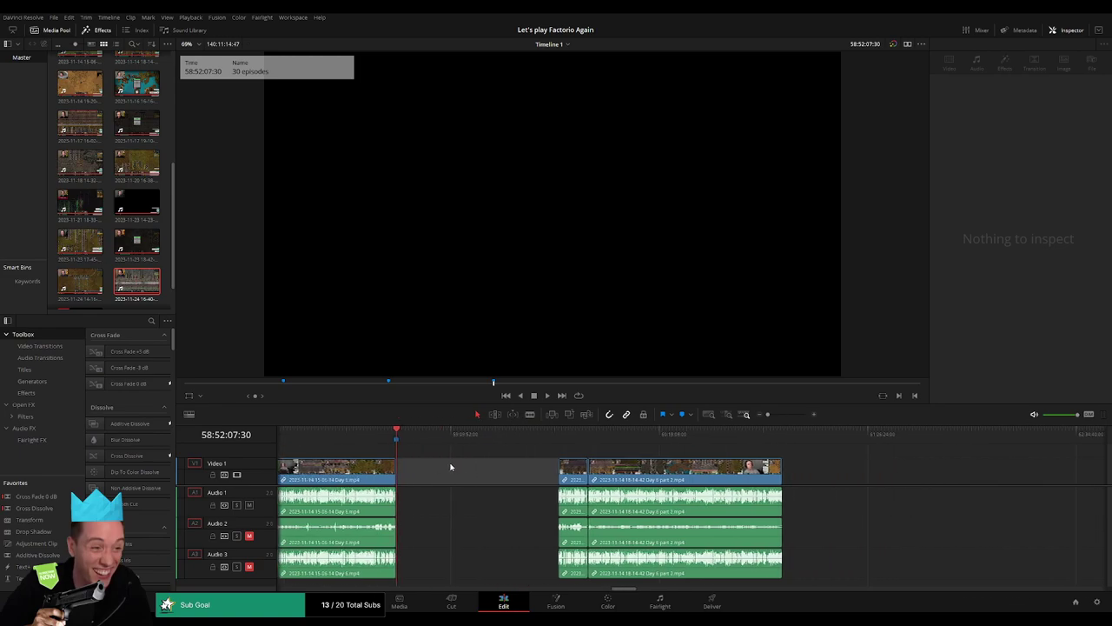
pyautogui.moveTo(420, 439); pyautogui.dragTo(548, 447)
pyautogui.hscroll(3, 522, 452)
pyautogui.moveTo(461, 470); pyautogui.dragTo(581, 469)
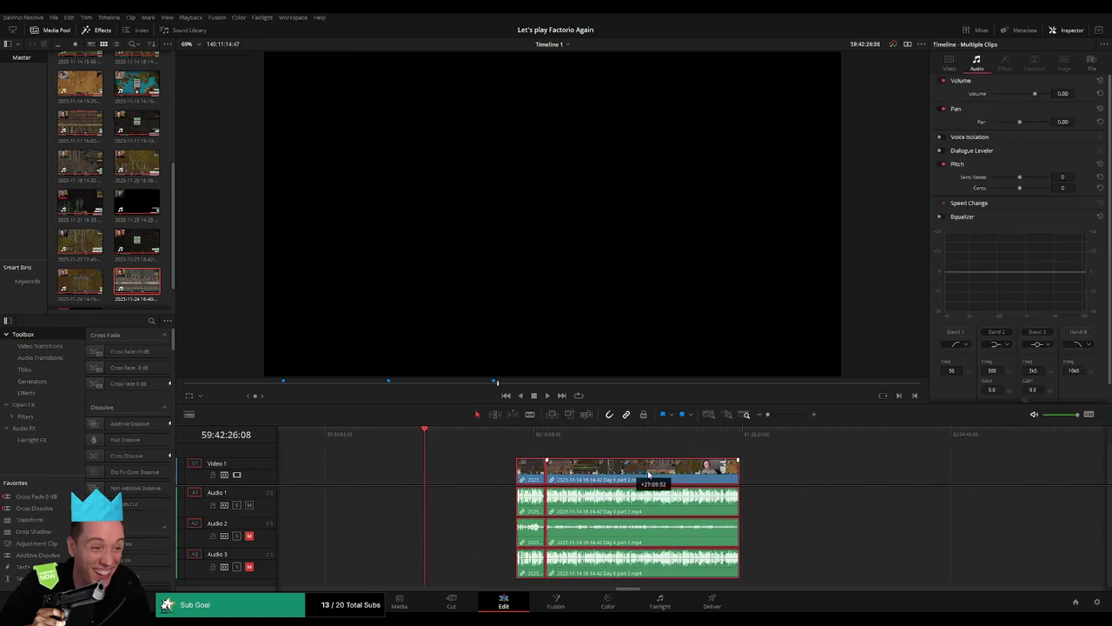
pyautogui.click(437, 449)
pyautogui.click(435, 434)
pyautogui.moveTo(438, 439); pyautogui.dragTo(478, 447)
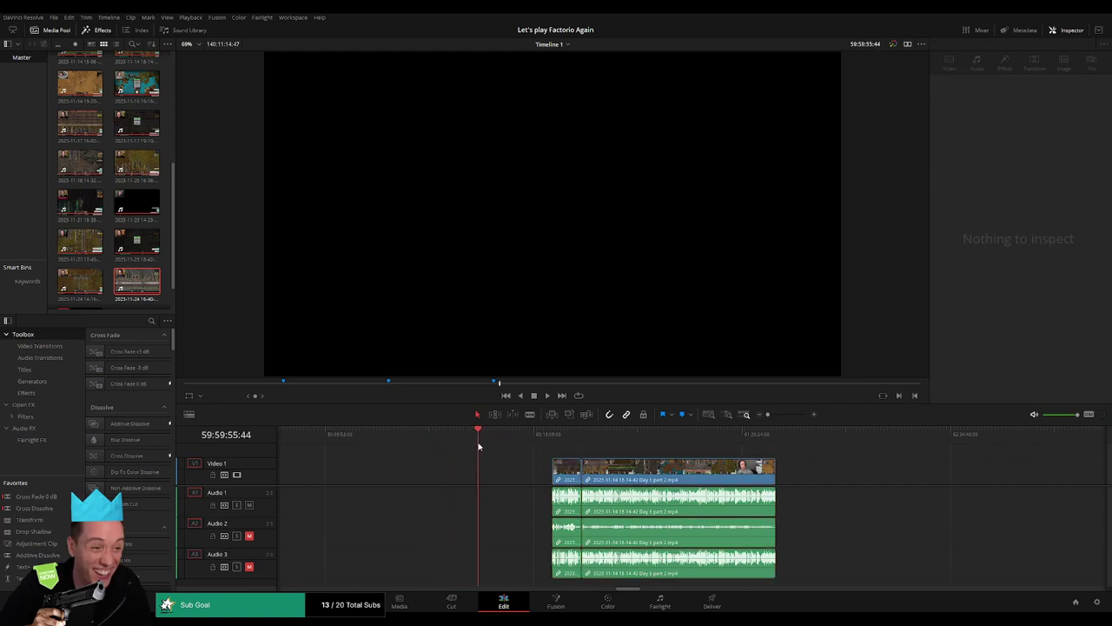
pyautogui.moveTo(768, 414); pyautogui.dragTo(776, 416)
pyautogui.moveTo(693, 439); pyautogui.dragTo(691, 439)
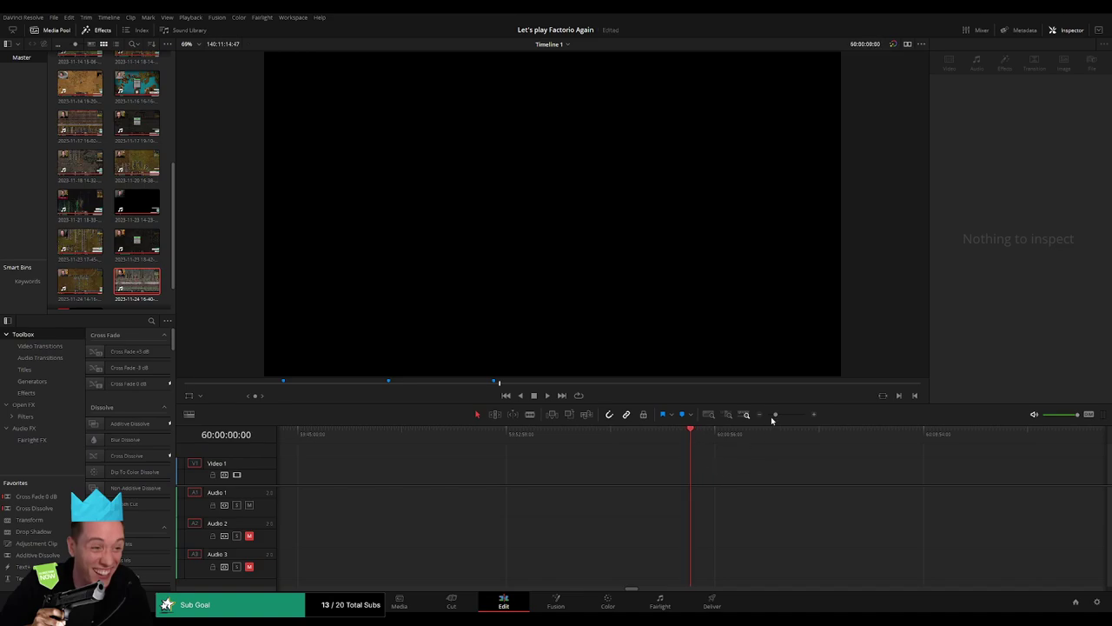
# Snap the Day 6 part 2 clips to start at 60:00:00:00 and play the join
pyautogui.moveTo(774, 414); pyautogui.dragTo(768, 415)
pyautogui.hscroll(5, 699, 459)
pyautogui.moveTo(661, 475); pyautogui.dragTo(588, 475)
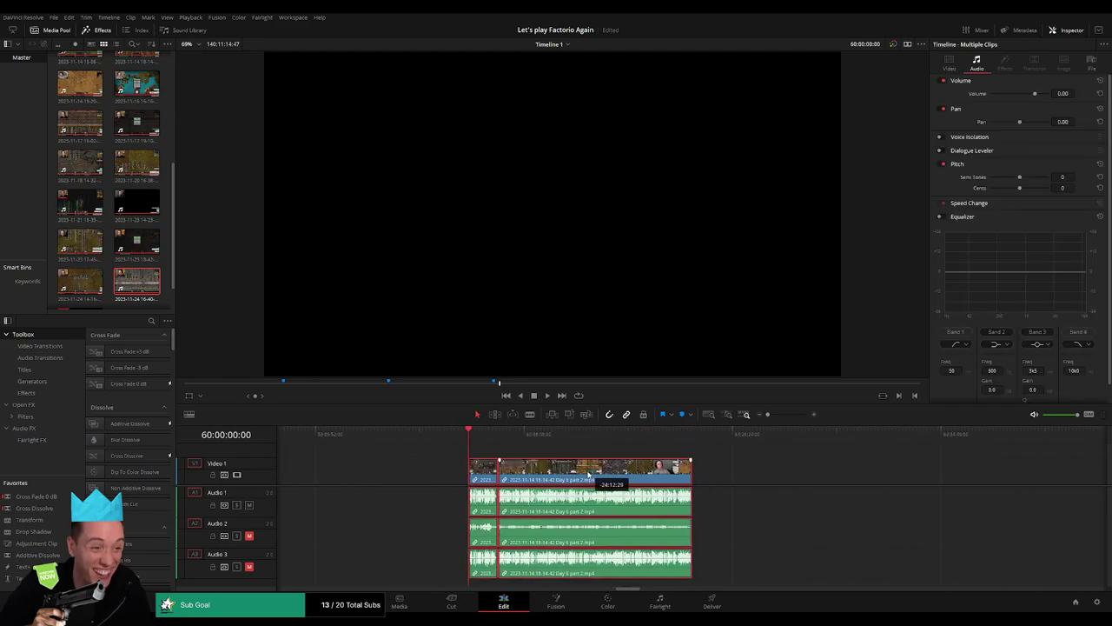
pyautogui.press('space')
pyautogui.moveTo(768, 414); pyautogui.dragTo(776, 415)
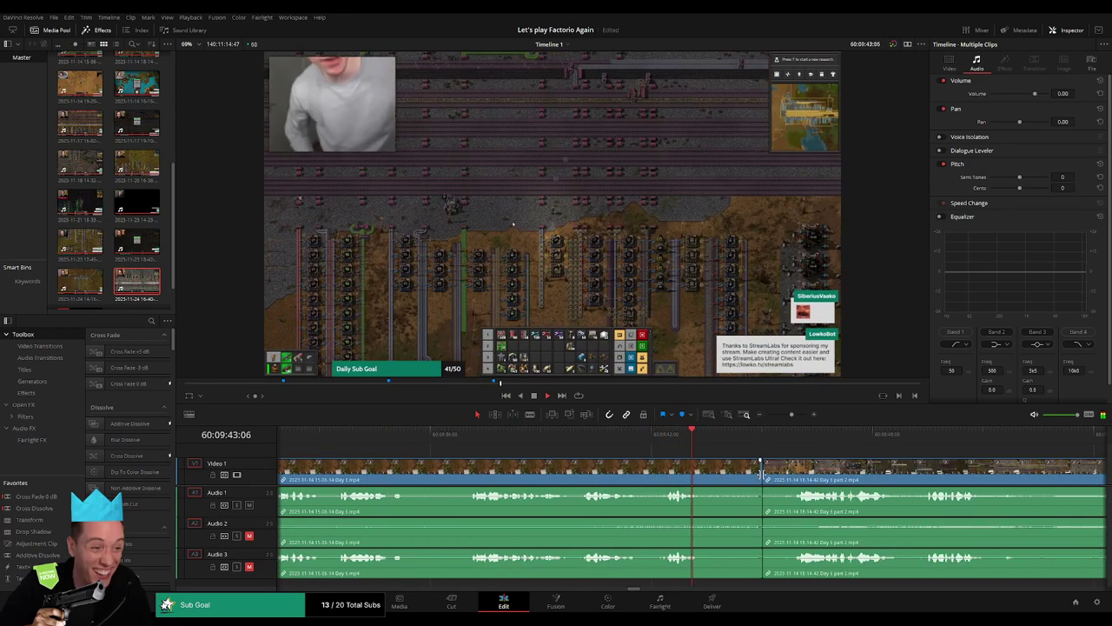
# Add a Ctrl+T crossfade at the 60:00:00:00 join and play through it
pyautogui.click(760, 472)
pyautogui.hotkey('ctrl', 't')
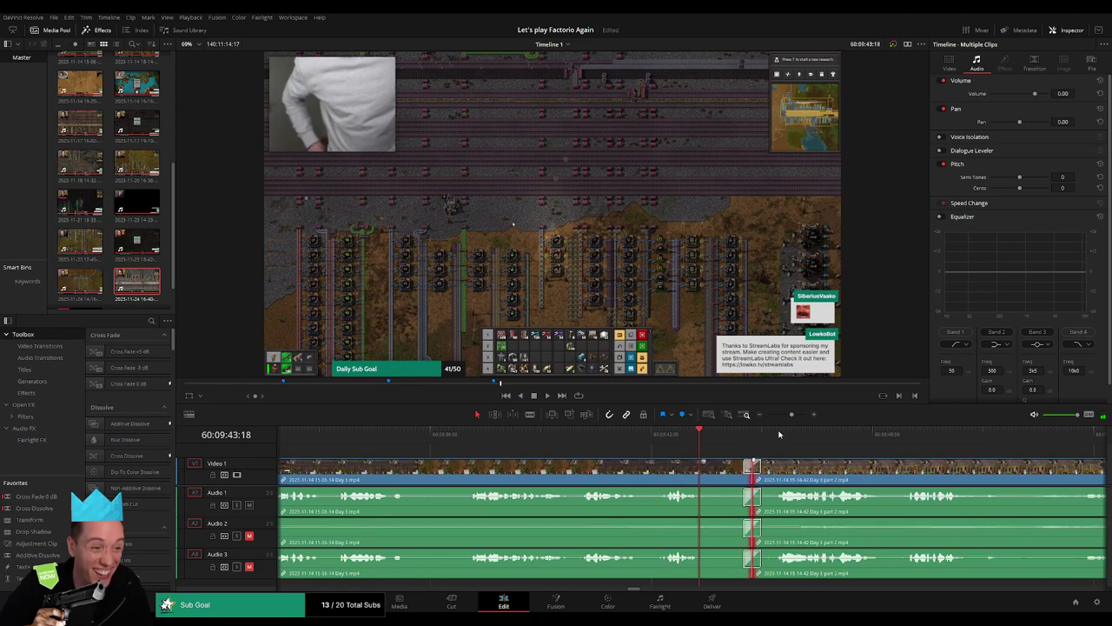
pyautogui.click(798, 449)
pyautogui.press('l')
pyautogui.press('l')
pyautogui.press('l')
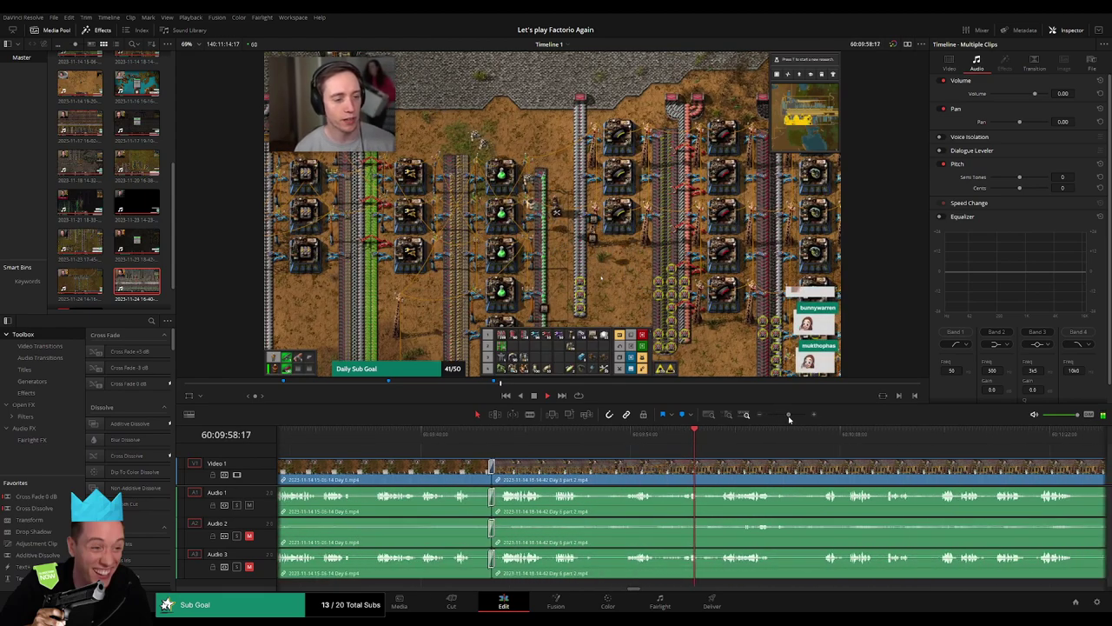
# Zoom in and scrub through the part 2 stream footage to review it
pyautogui.hscroll(3, 787, 470)
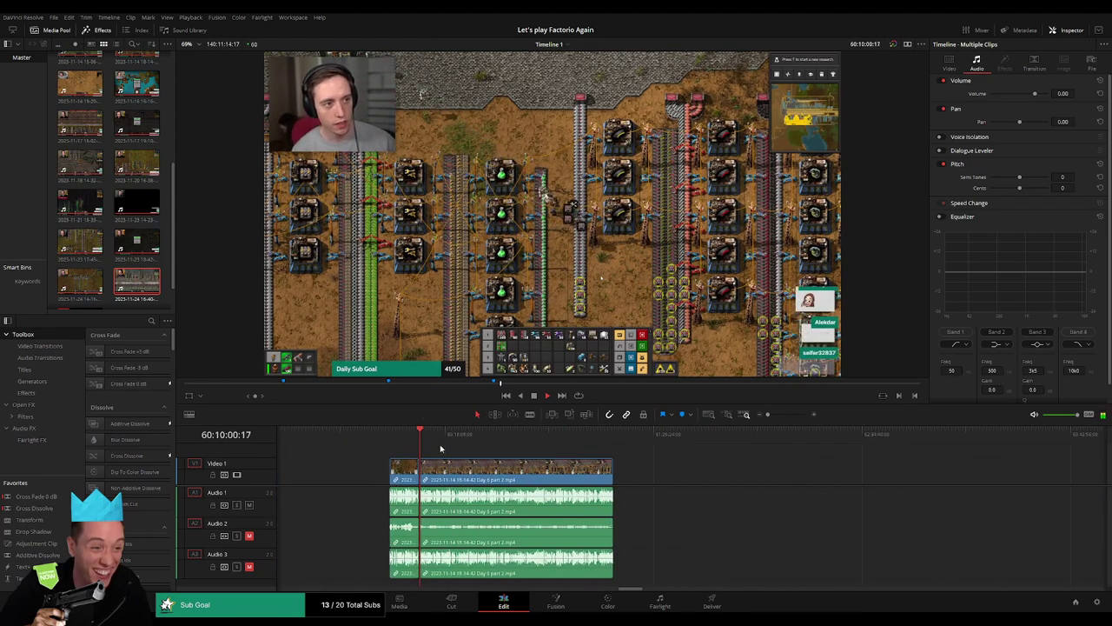
pyautogui.moveTo(500, 449); pyautogui.dragTo(548, 449)
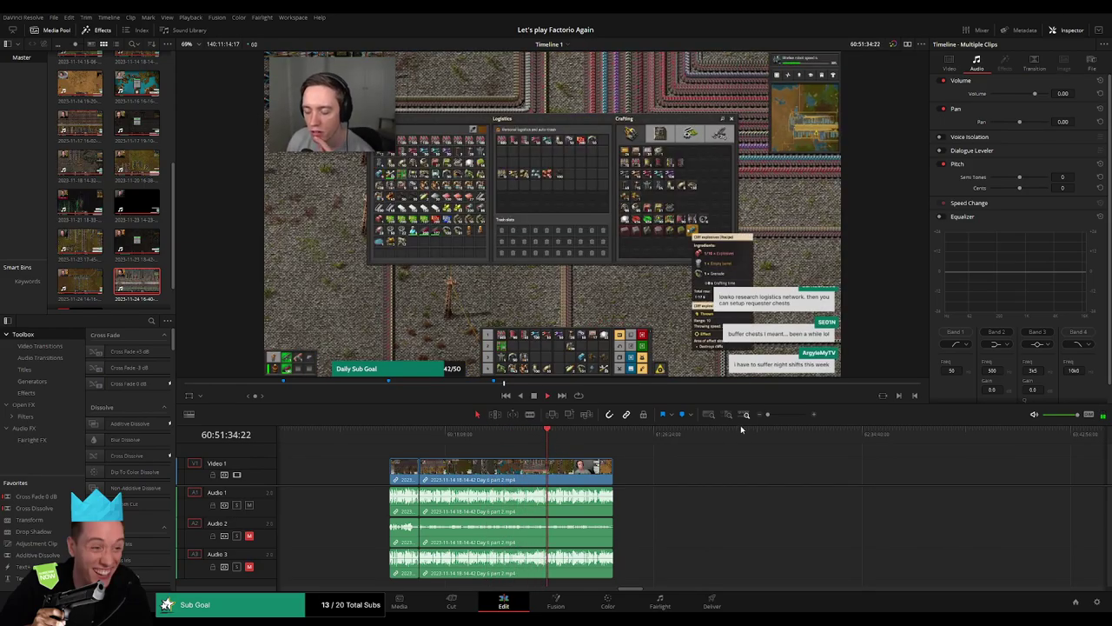
pyautogui.moveTo(768, 414); pyautogui.dragTo(786, 414)
pyautogui.hscroll(3, 735, 456)
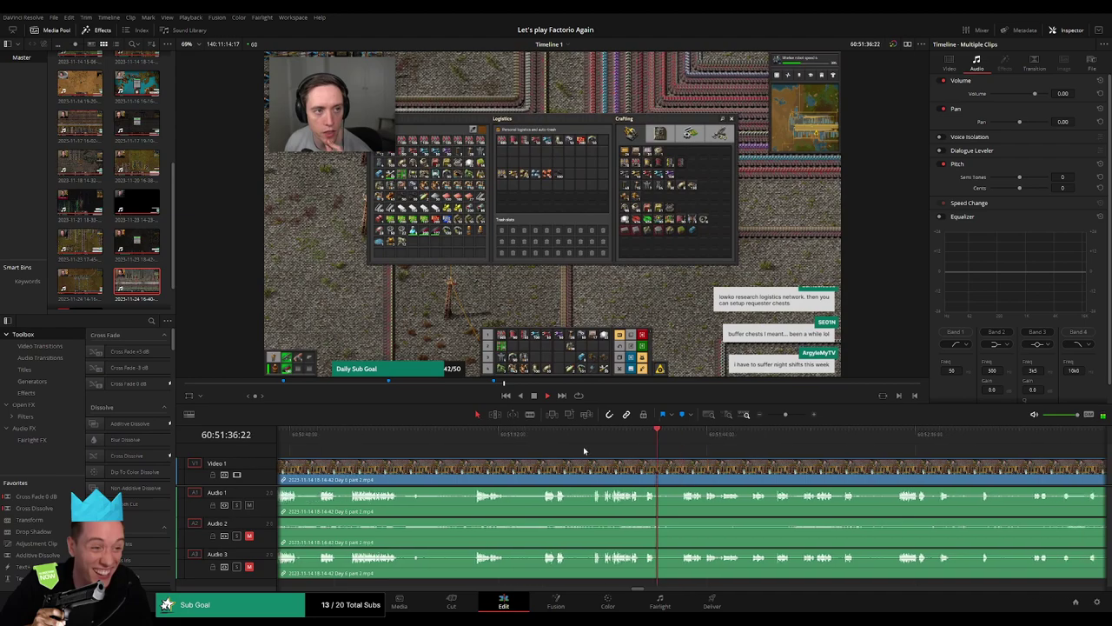
pyautogui.click(517, 440)
pyautogui.moveTo(516, 441); pyautogui.dragTo(610, 439)
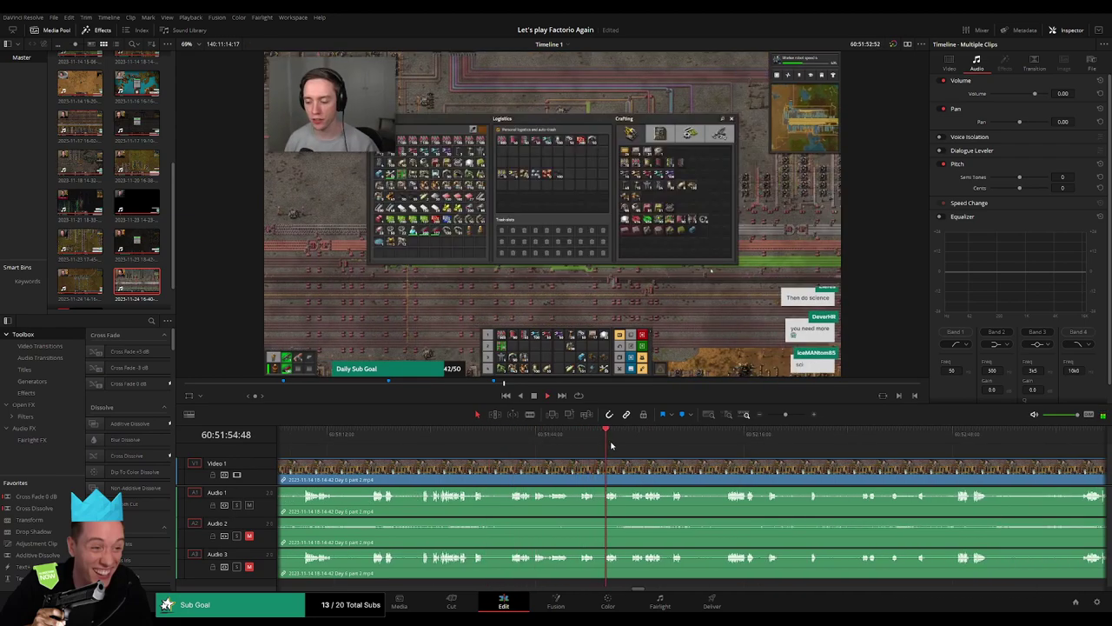
pyautogui.press('space')
pyautogui.moveTo(785, 415); pyautogui.dragTo(790, 416)
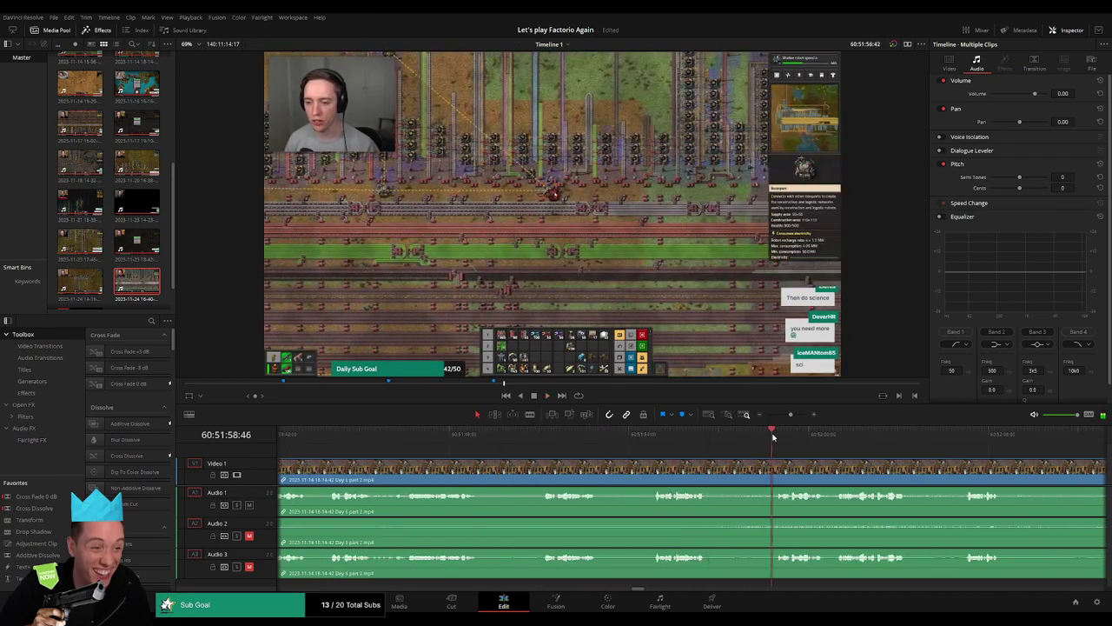
# Pinpoint 60:52:12:30 and split all tracks there with Ctrl+B
pyautogui.click(652, 441)
pyautogui.hscroll(3, 678, 452)
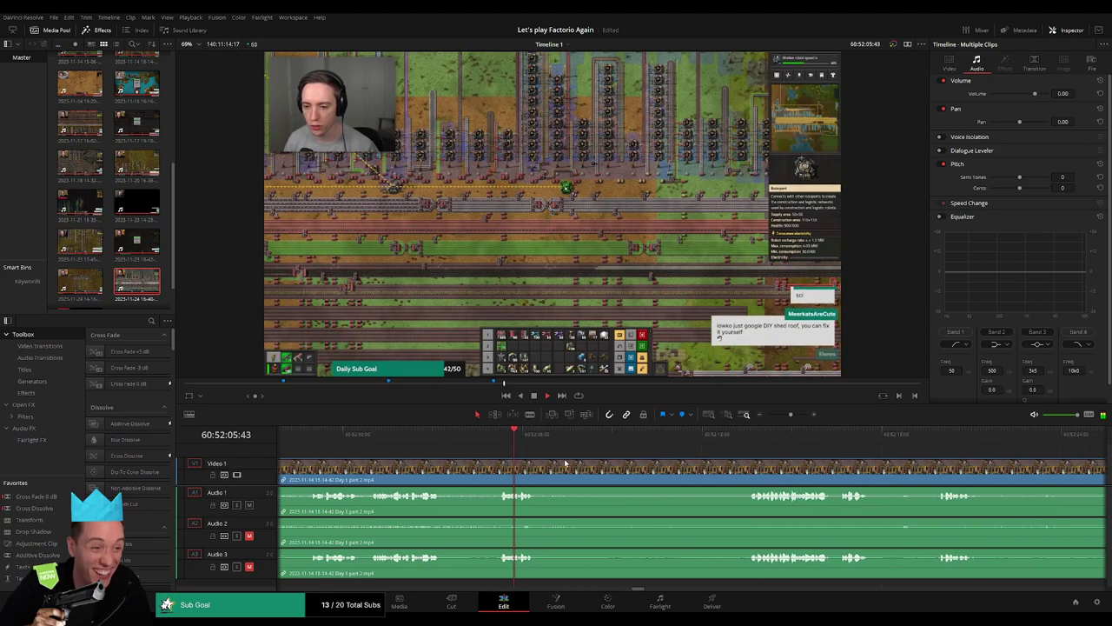
pyautogui.click(740, 439)
pyautogui.hscroll(2, 661, 448)
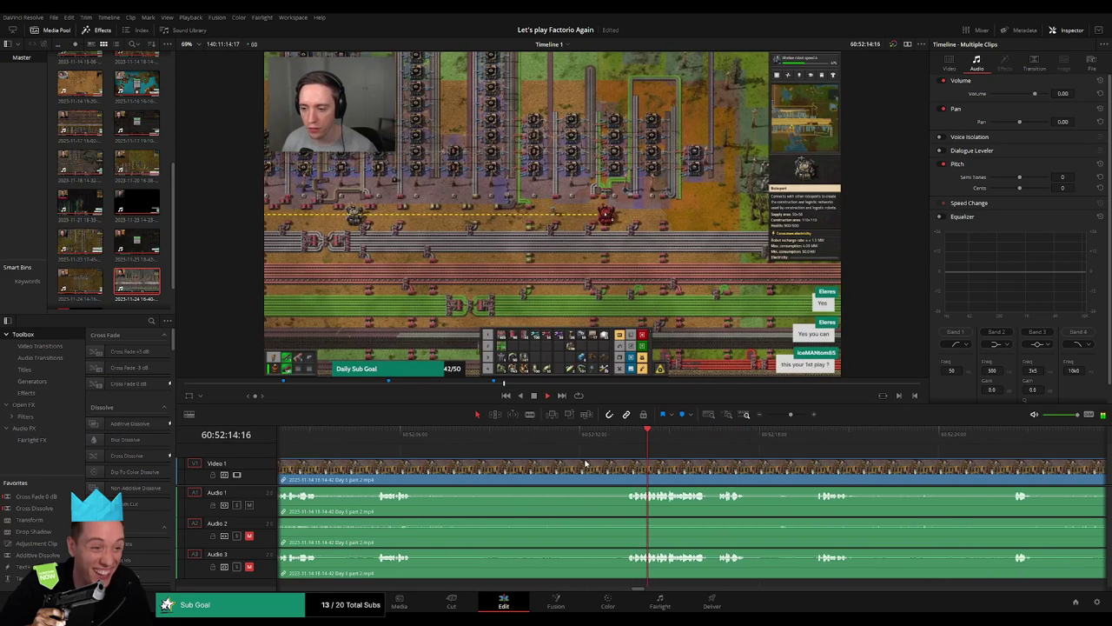
pyautogui.click(628, 443)
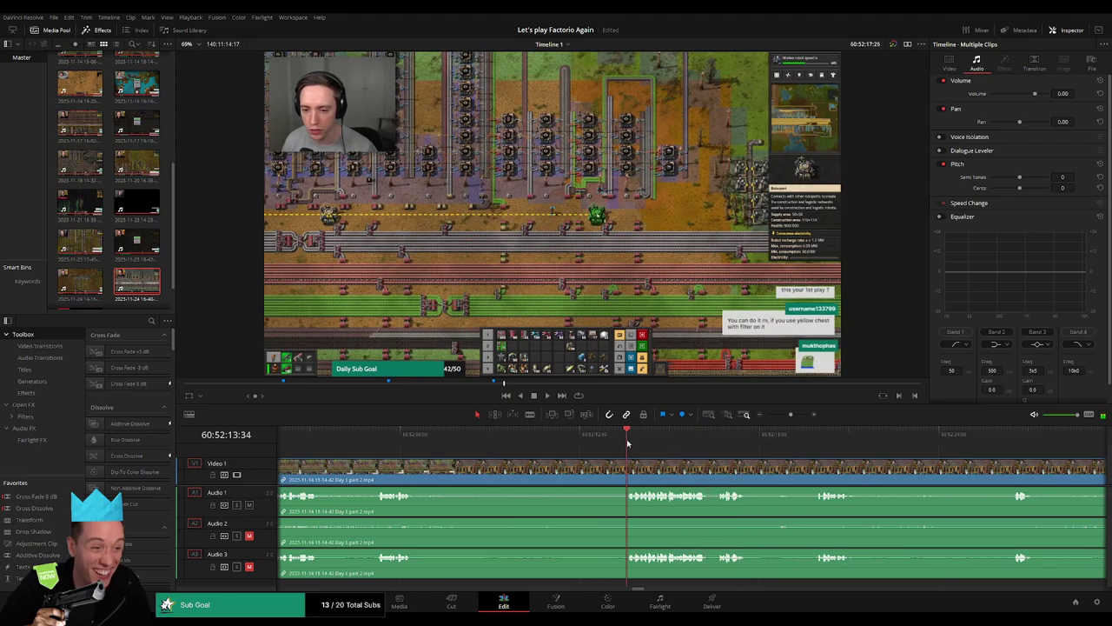
pyautogui.moveTo(628, 443)
pyautogui.mouseDown()
pyautogui.moveTo(595, 450)
pyautogui.moveTo(624, 467)
pyautogui.moveTo(565, 463)
pyautogui.moveTo(567, 490)
pyautogui.moveTo(618, 491)
pyautogui.moveTo(573, 523)
pyautogui.moveTo(624, 522)
pyautogui.moveTo(572, 552)
pyautogui.moveTo(624, 552)
pyautogui.mouseUp()
pyautogui.hotkey('ctrl', 'b')
# Zoom out and move the last clip section far to the right
pyautogui.moveTo(791, 414); pyautogui.dragTo(438, 452)
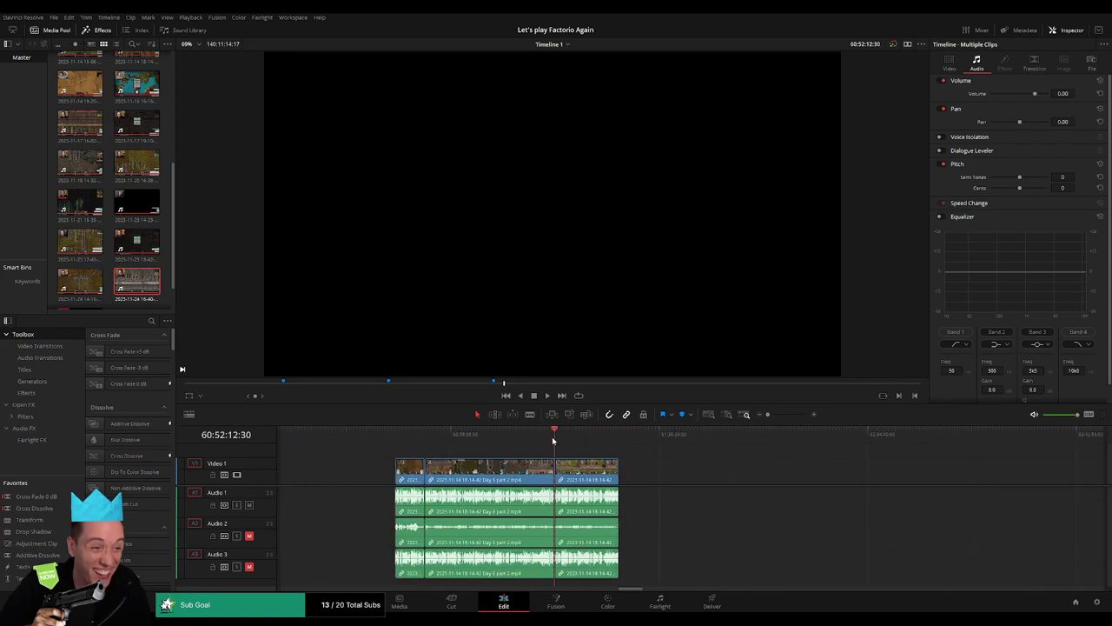
pyautogui.hscroll(5, 717, 471)
pyautogui.moveTo(424, 474); pyautogui.dragTo(704, 474)
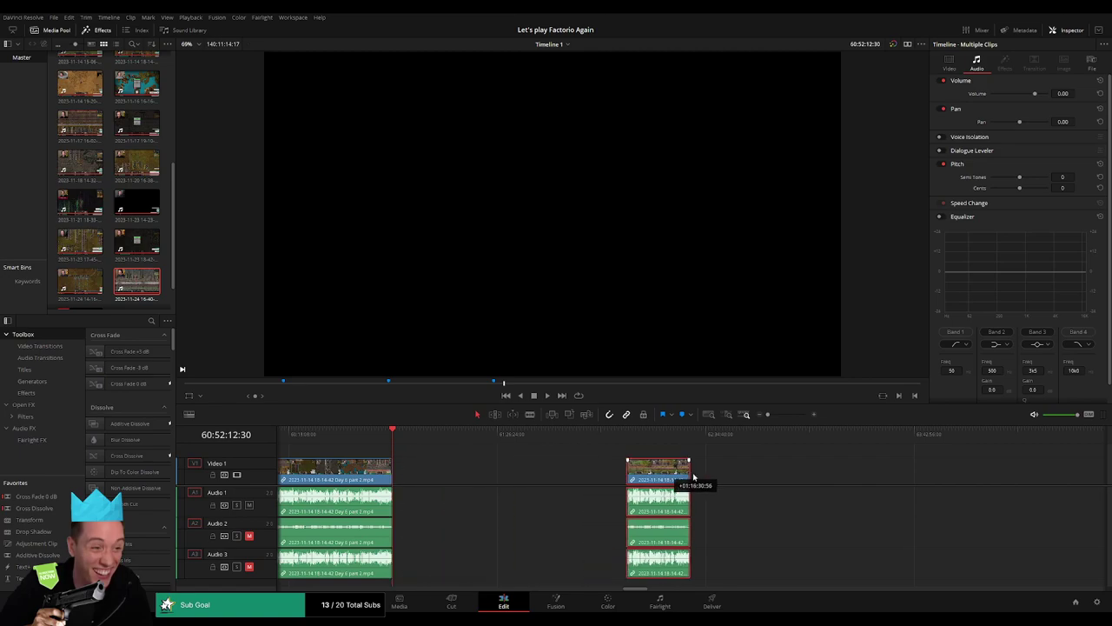
pyautogui.click(548, 458)
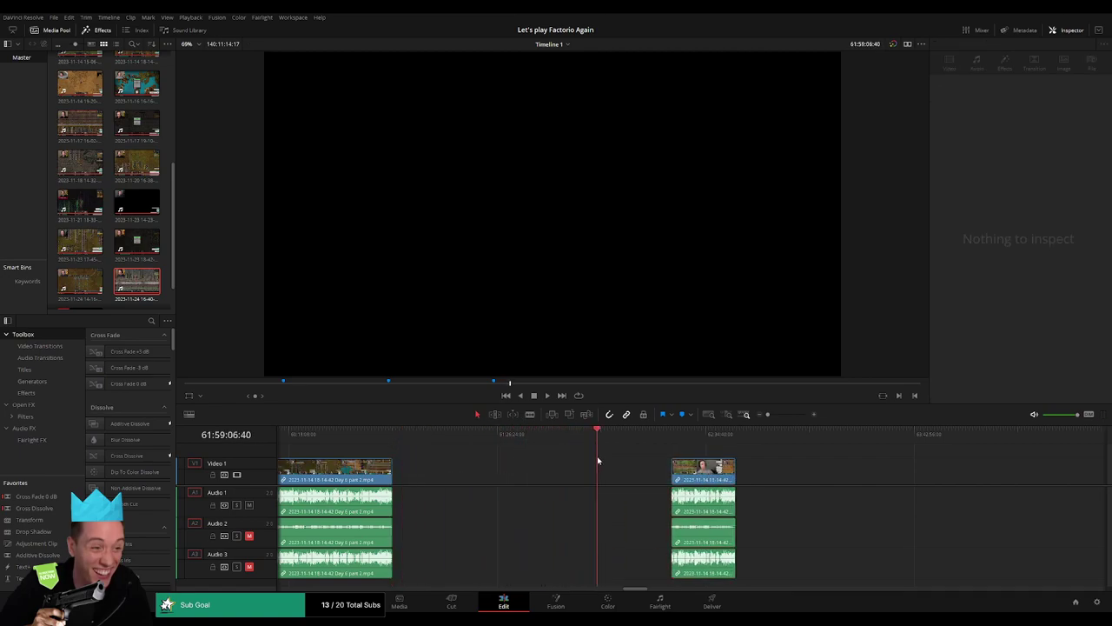
# Slide the later clips left so they butt against the first clip at 62:00:00:00
pyautogui.scroll(2, 756, 431)
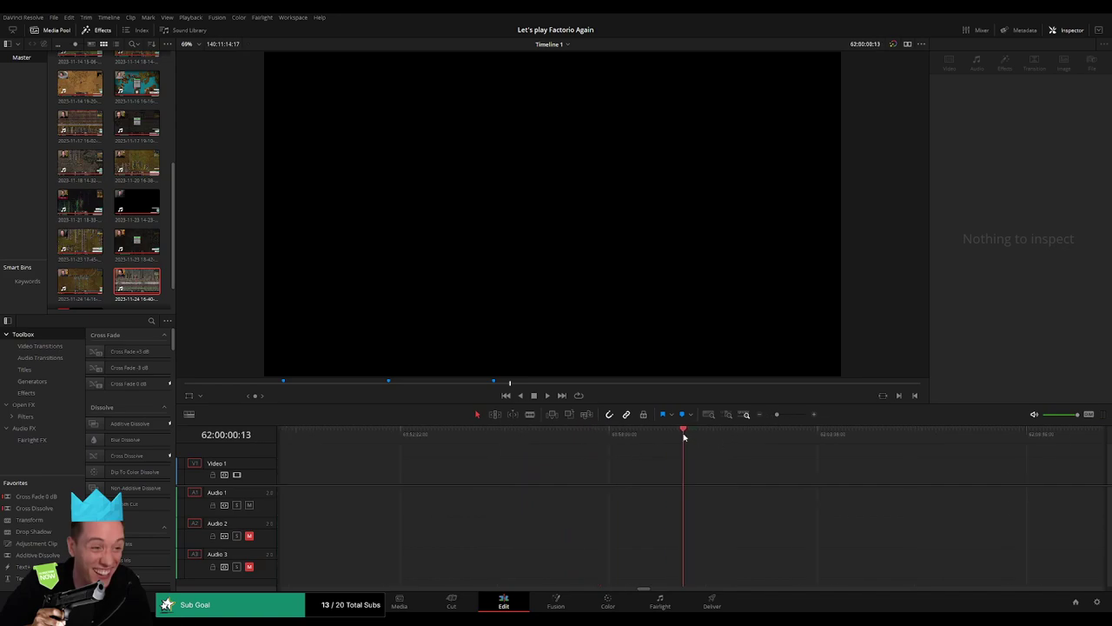
pyautogui.scroll(-2, 761, 442)
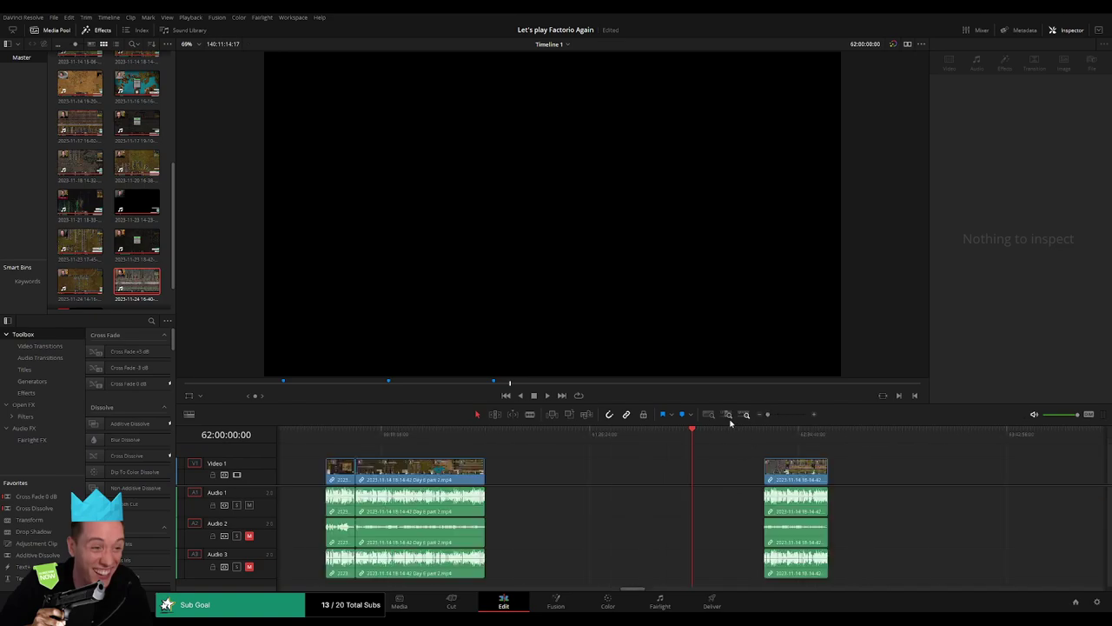
pyautogui.moveTo(811, 474); pyautogui.dragTo(740, 474)
pyautogui.hscroll(8, 903, 465)
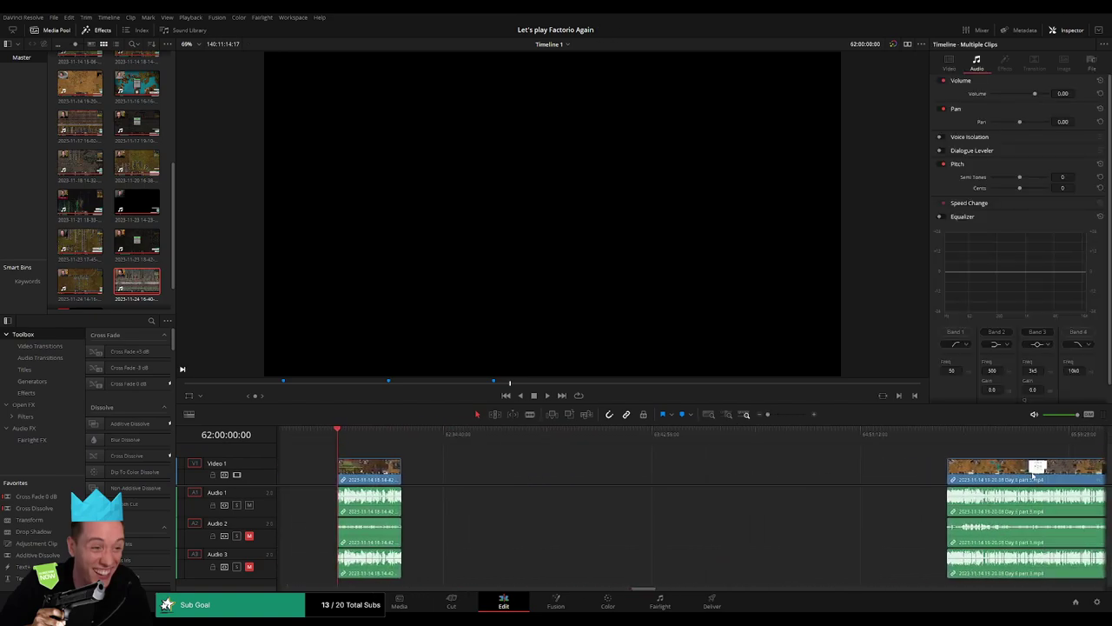
pyautogui.moveTo(1038, 470); pyautogui.dragTo(493, 469)
# Add the default crossfade at the join between the two recordings with Ctrl+T
pyautogui.press('space')
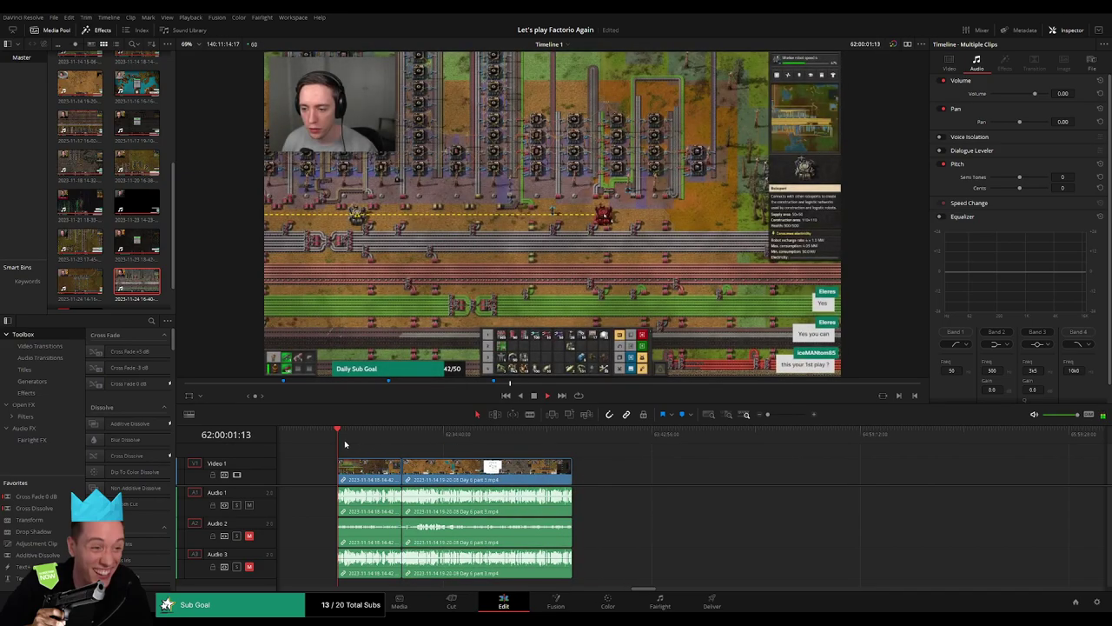
pyautogui.moveTo(342, 442); pyautogui.dragTo(398, 446)
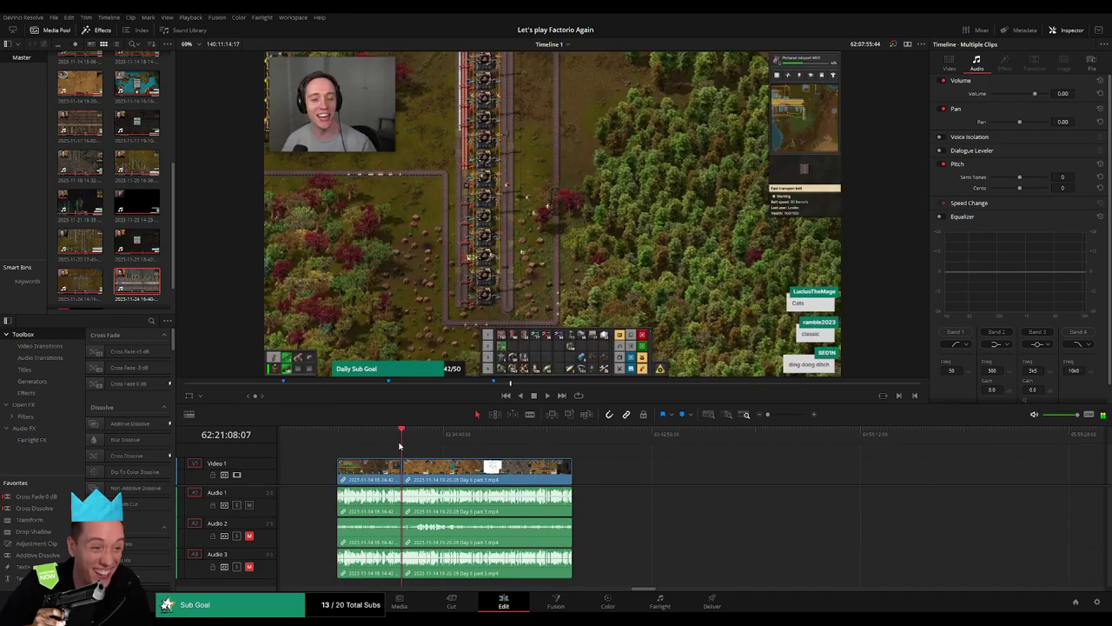
pyautogui.hotkey('shift', 'z')
pyautogui.click(660, 443)
pyautogui.press('space')
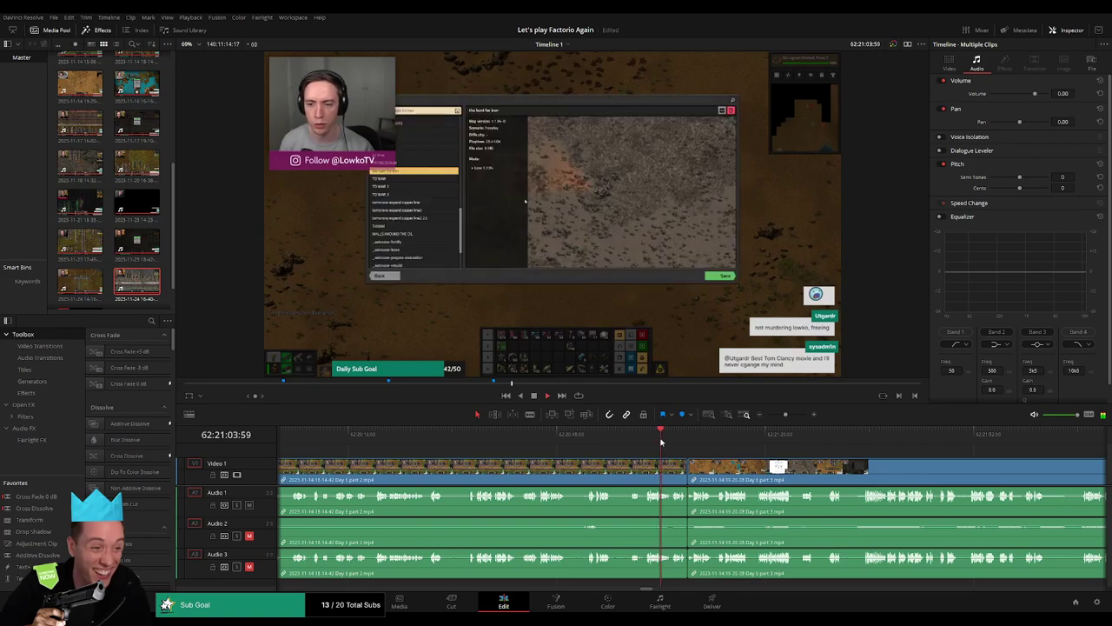
pyautogui.moveTo(686, 469); pyautogui.dragTo(730, 469)
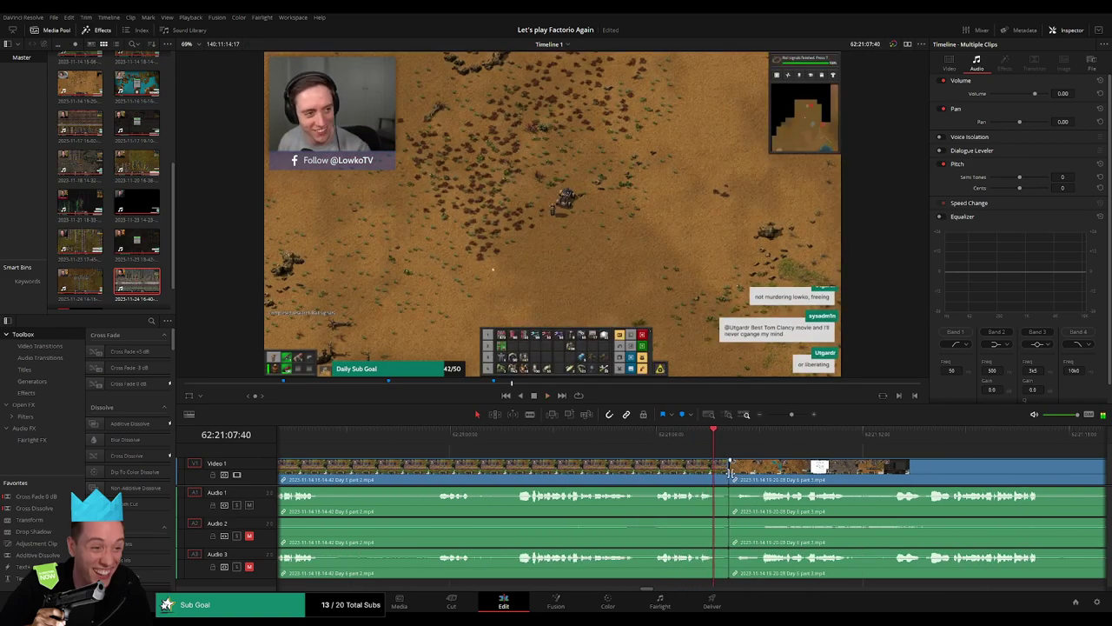
pyautogui.hotkey('ctrl', 't')
pyautogui.click(683, 438)
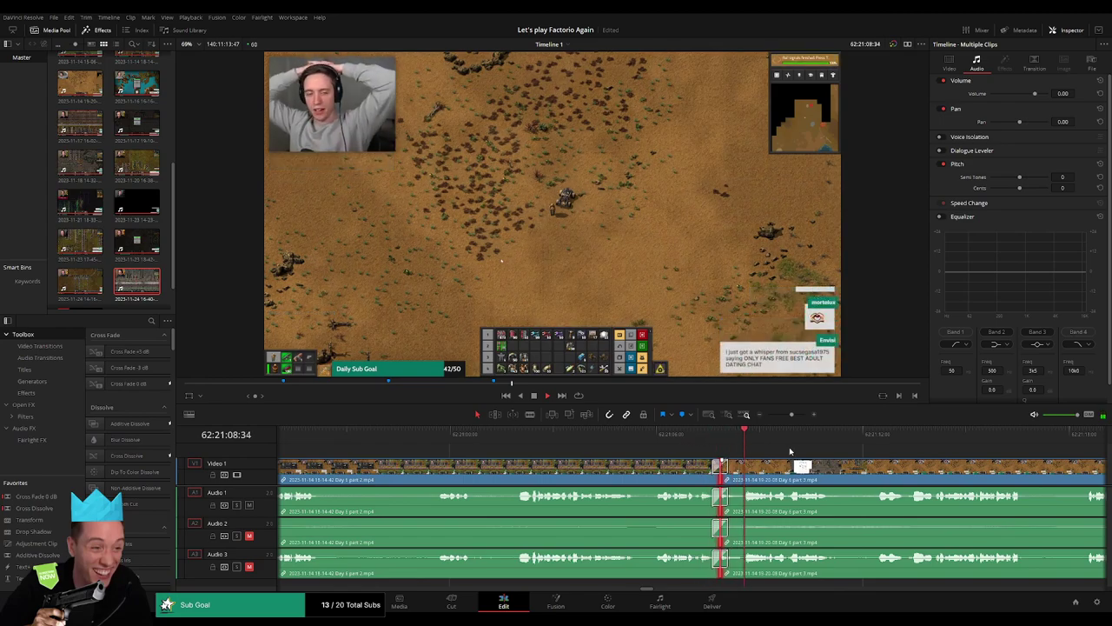
# Scrub ahead into the later footage, playing from 62:51:19
pyautogui.hscroll(3, 675, 447)
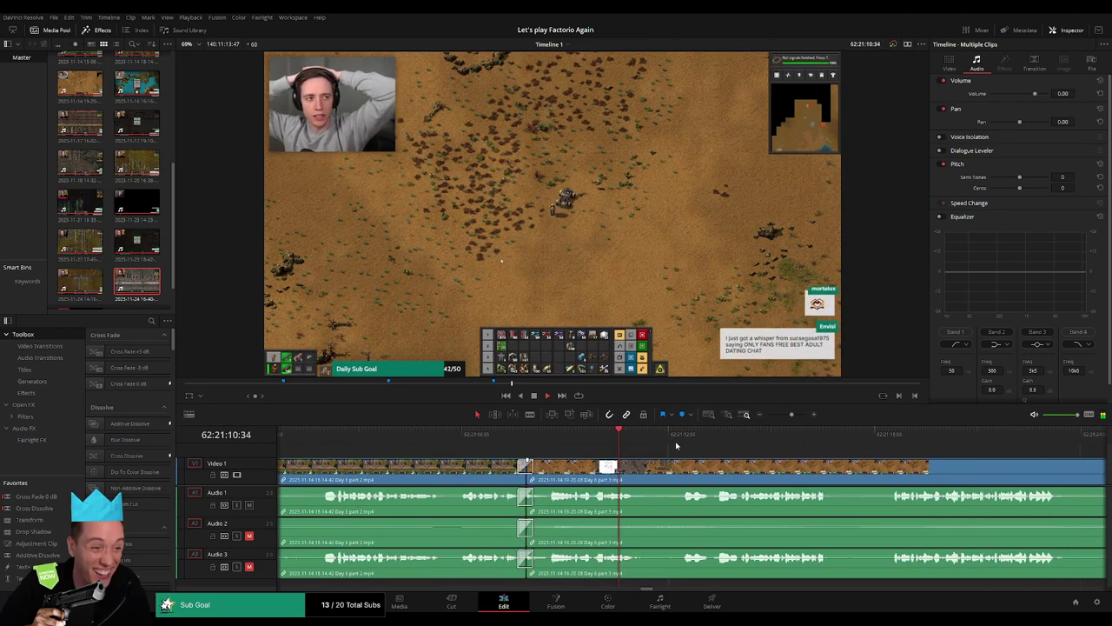
pyautogui.moveTo(792, 414); pyautogui.dragTo(768, 415)
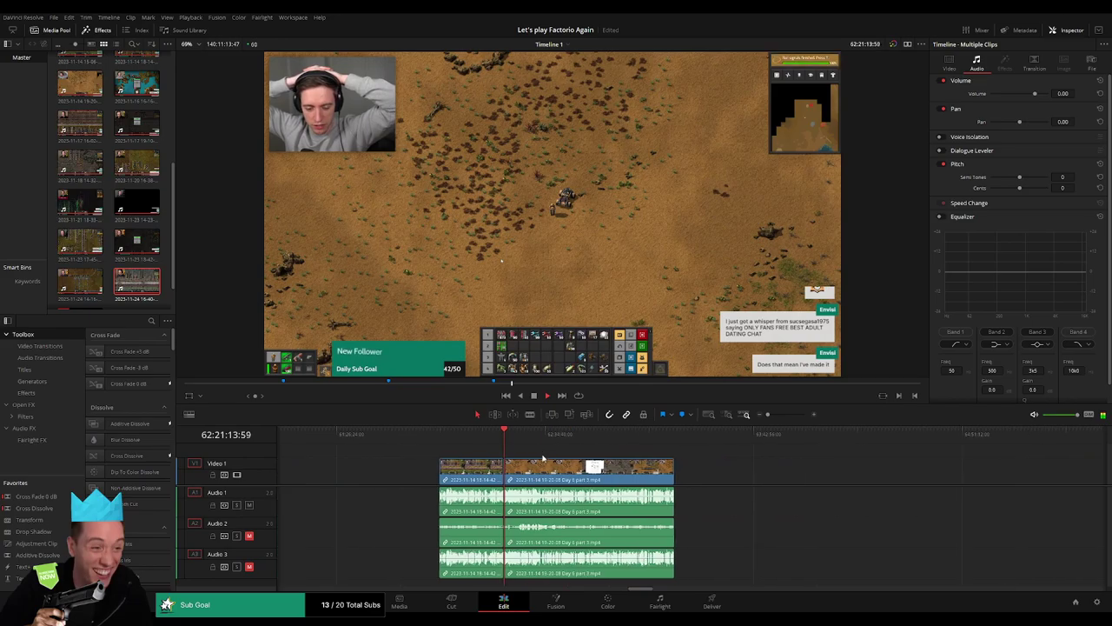
pyautogui.moveTo(512, 441); pyautogui.dragTo(597, 451)
pyautogui.press('space')
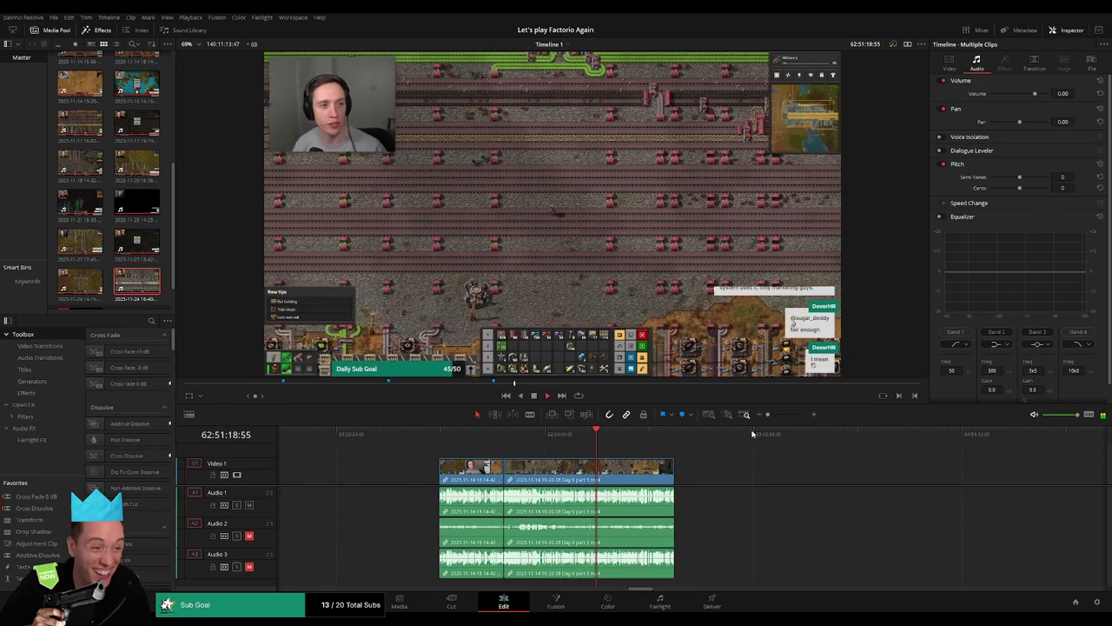
pyautogui.scroll(5, 749, 443)
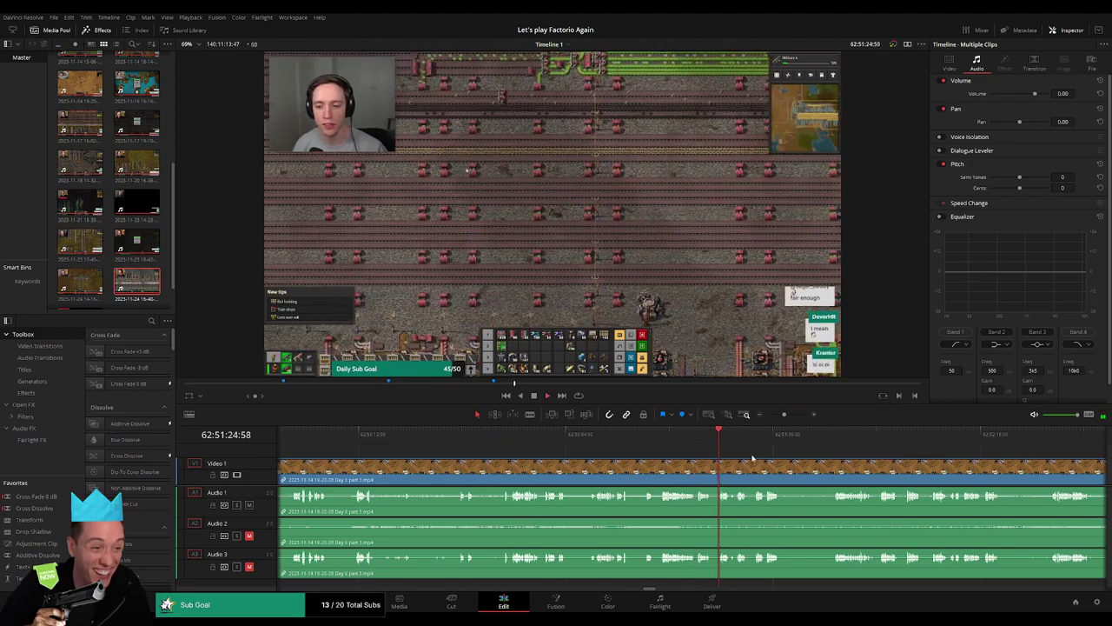
pyautogui.click(765, 441)
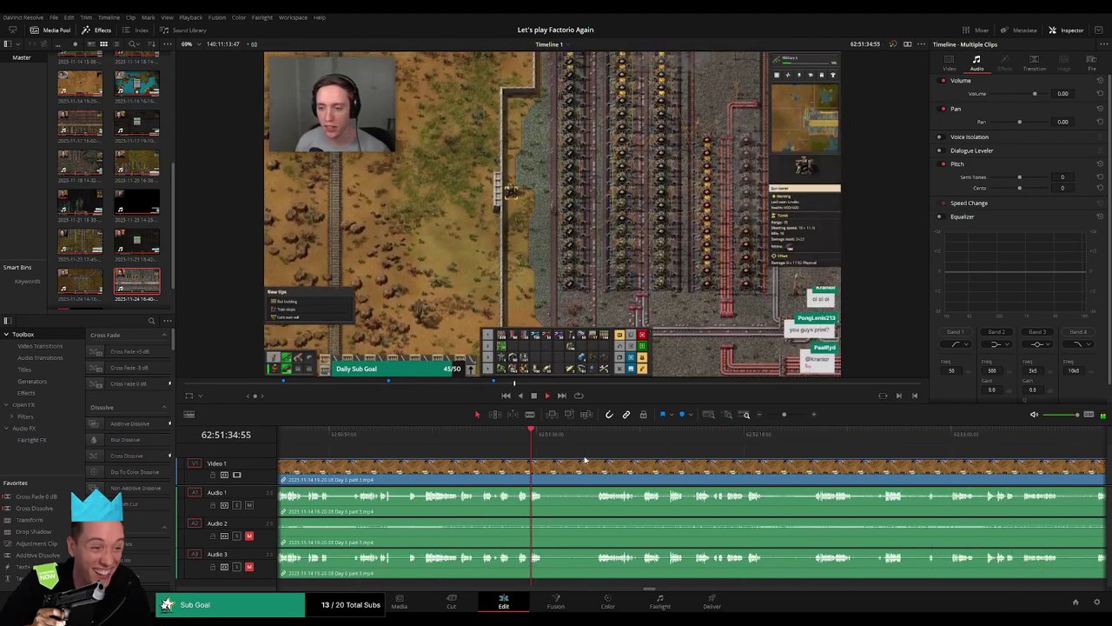
pyautogui.click(596, 438)
# Settle the playhead on the next cut point at 62:52:02
pyautogui.click(650, 439)
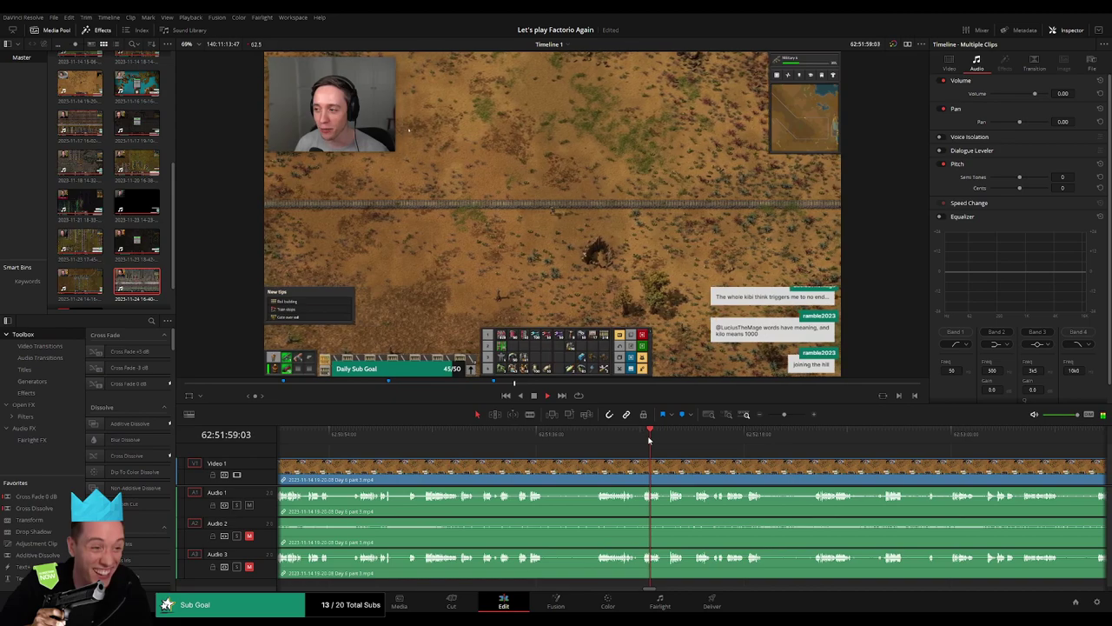
pyautogui.click(666, 439)
pyautogui.press('space')
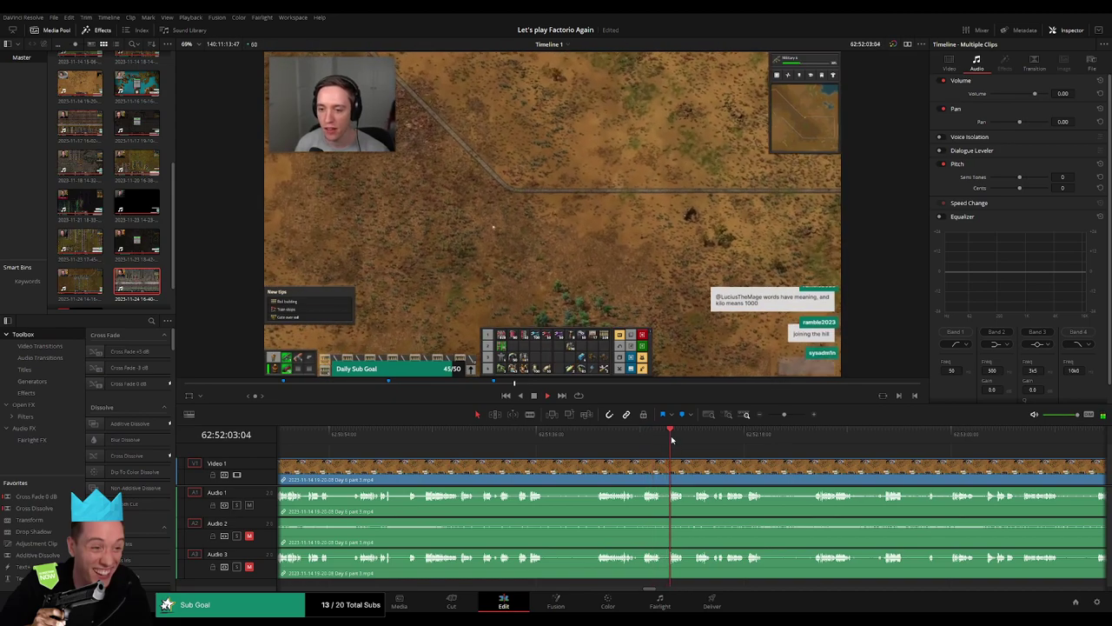
pyautogui.moveTo(785, 416); pyautogui.dragTo(793, 416)
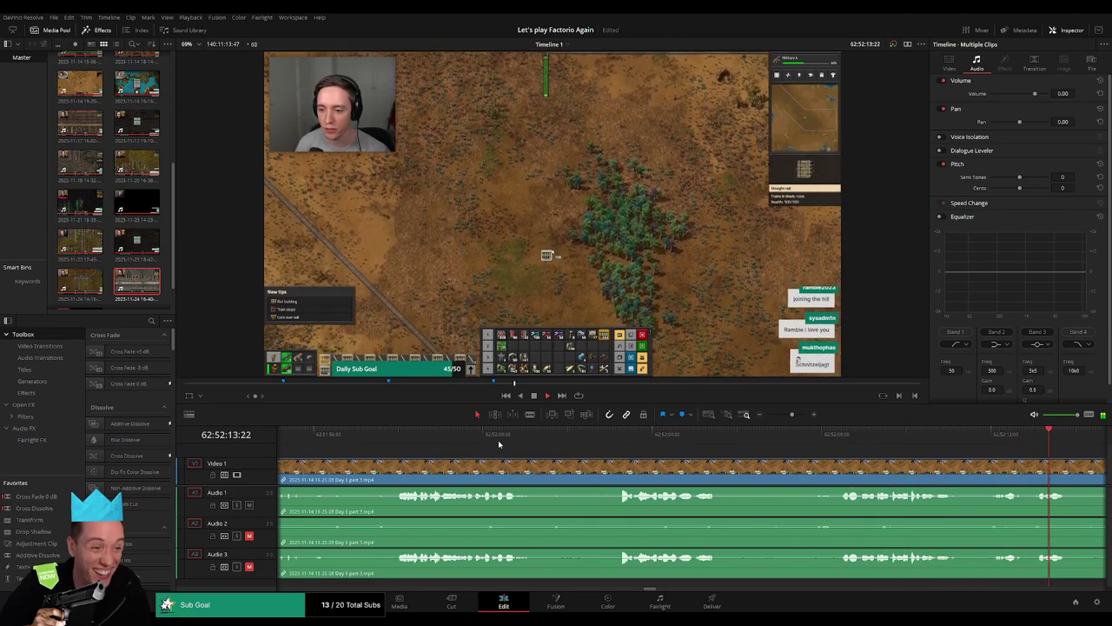
pyautogui.click(400, 450)
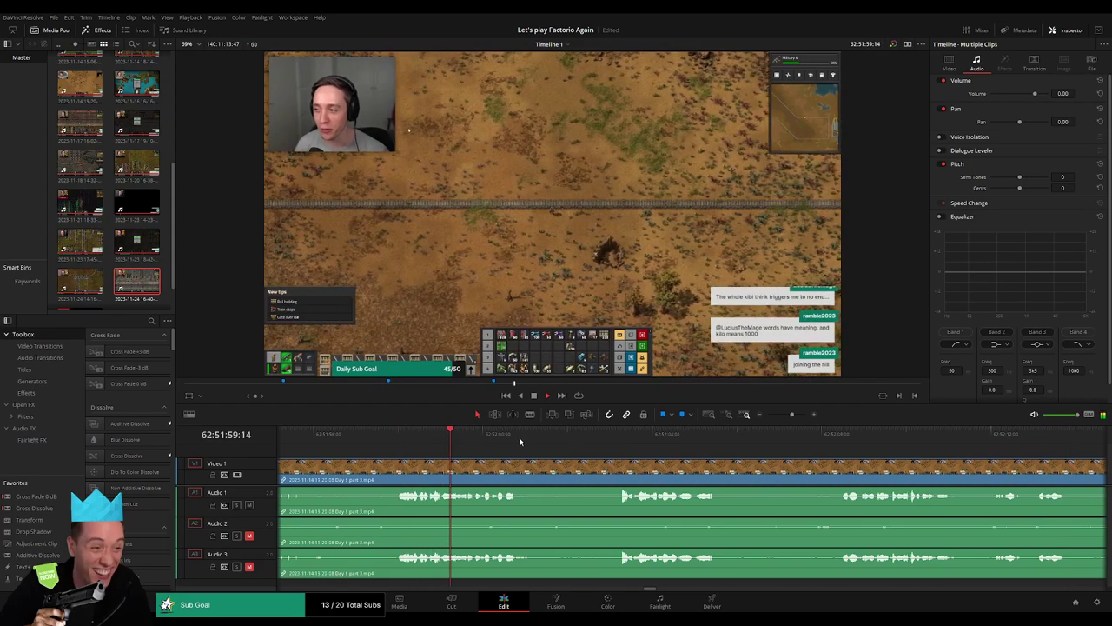
pyautogui.click(609, 437)
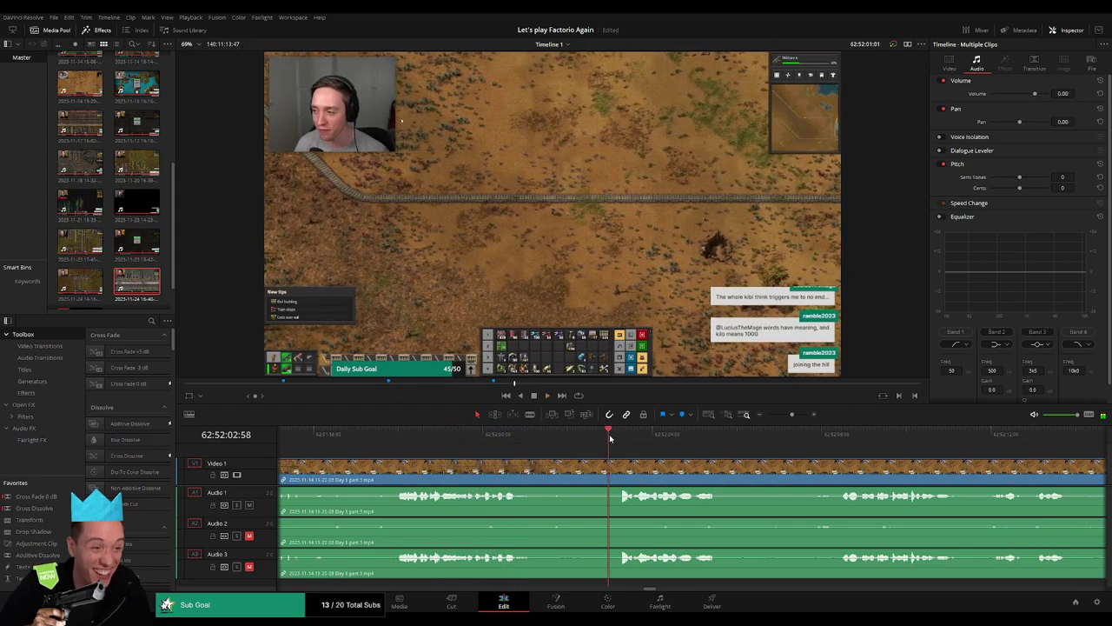
pyautogui.moveTo(622, 440); pyautogui.dragTo(569, 443)
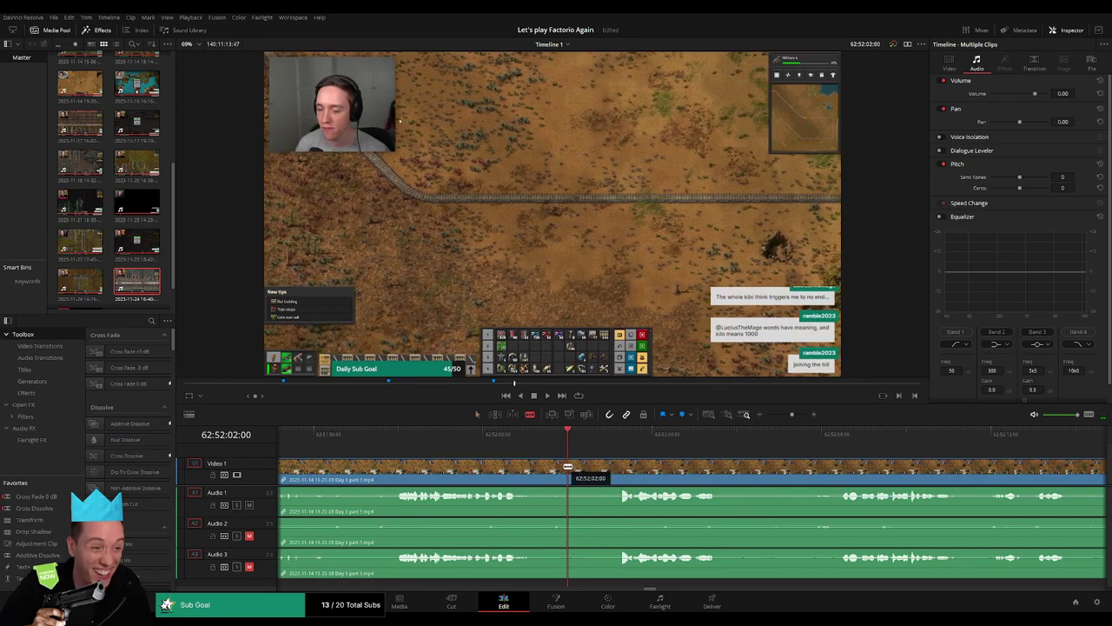
# Blade all tracks at 62:52:02 and trim the start of the following section
pyautogui.click(567, 467)
pyautogui.press('a')
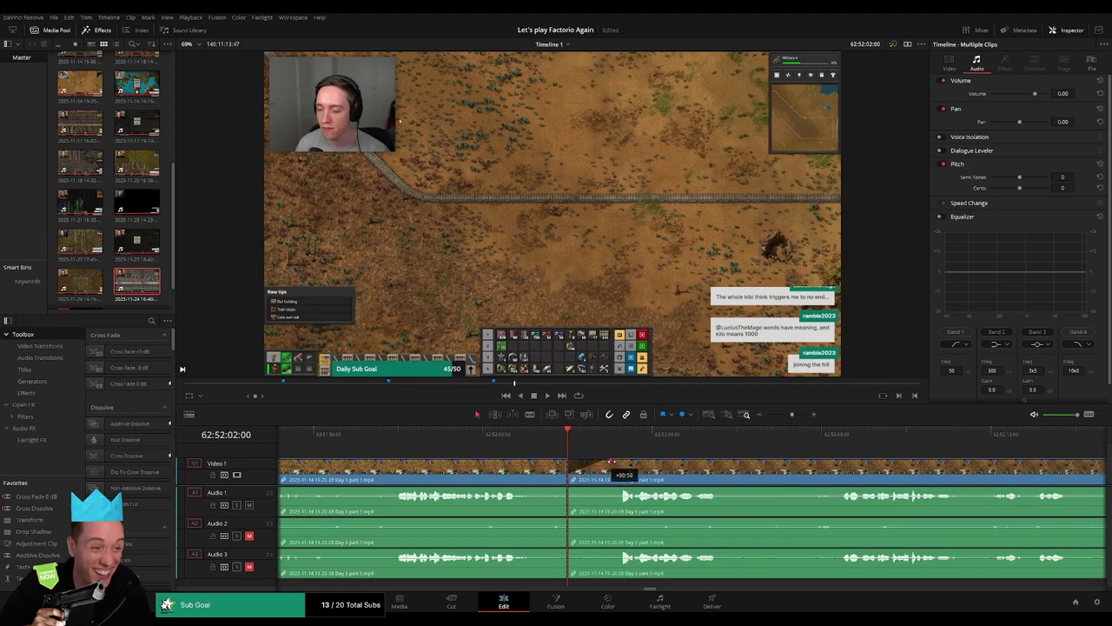
pyautogui.moveTo(611, 461); pyautogui.dragTo(611, 461)
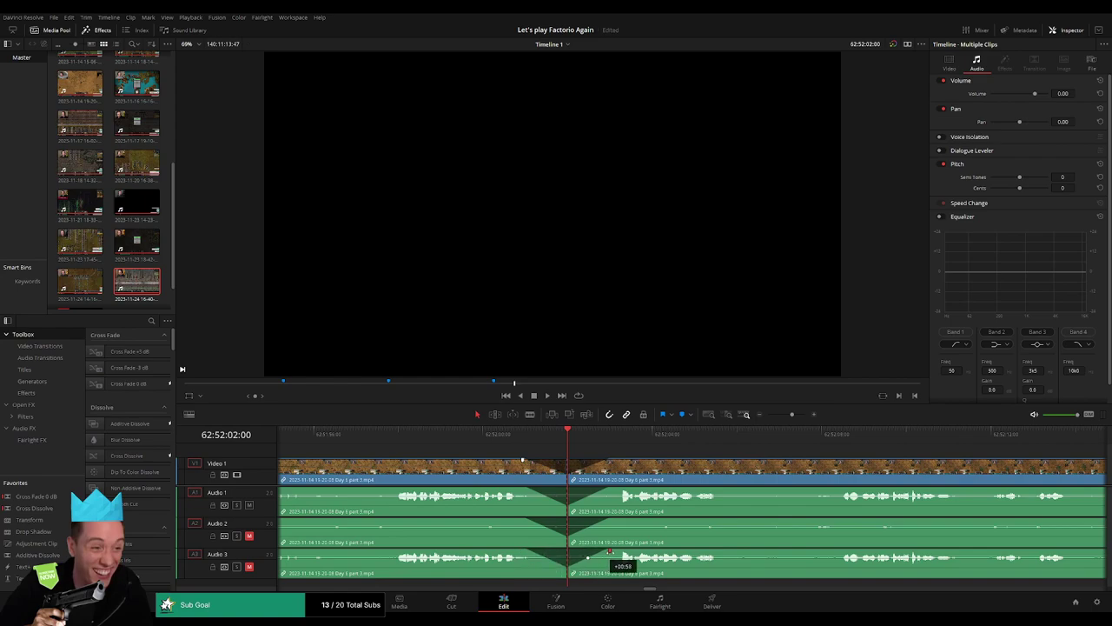
pyautogui.scroll(-5, 425, 458)
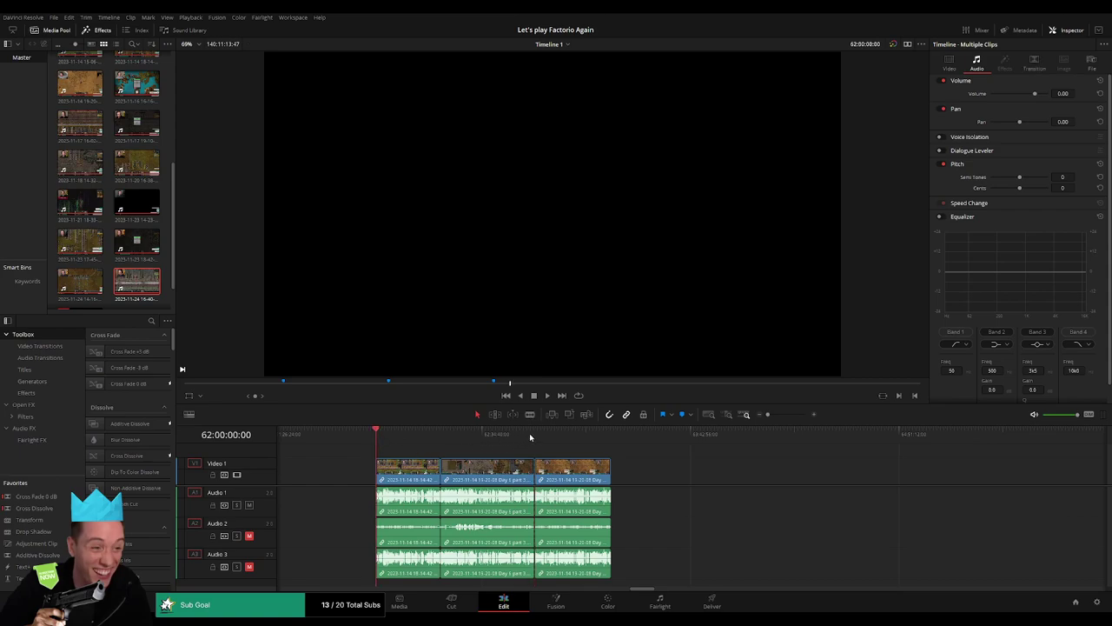
# Drag the Day 7 clip left and delete the gap so it follows the first clip
pyautogui.scroll(-4, 477, 456)
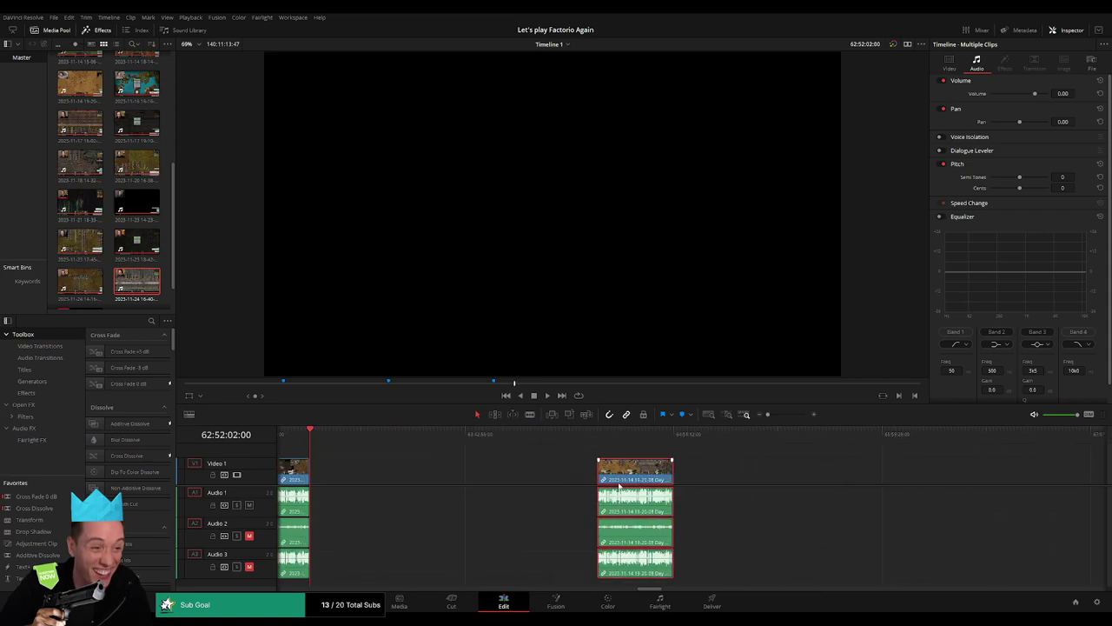
pyautogui.click(455, 459)
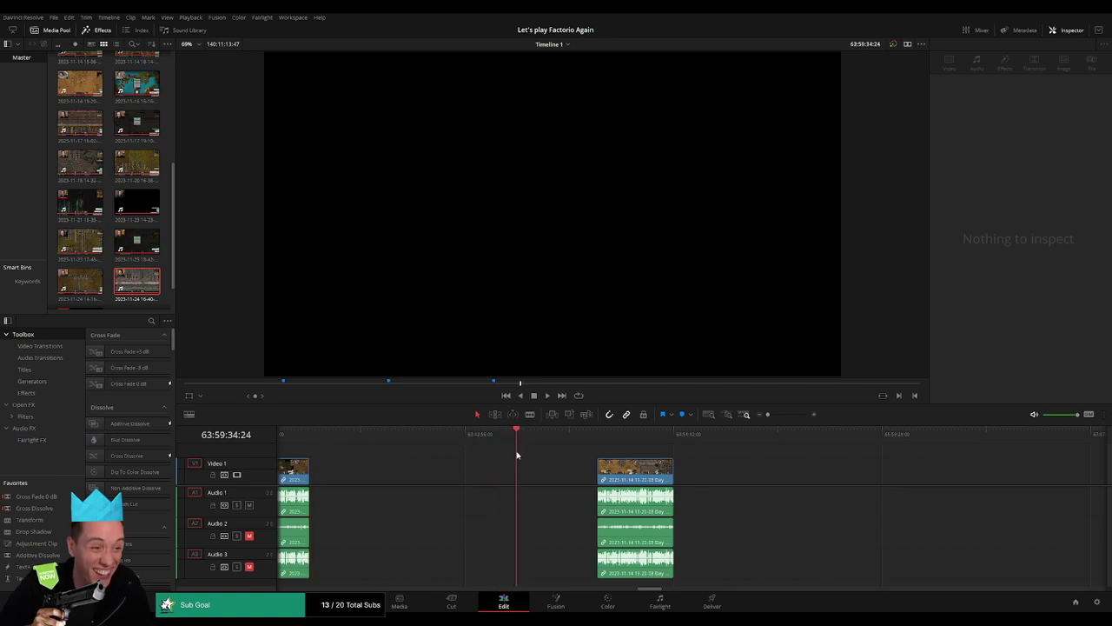
pyautogui.moveTo(631, 476); pyautogui.dragTo(551, 476)
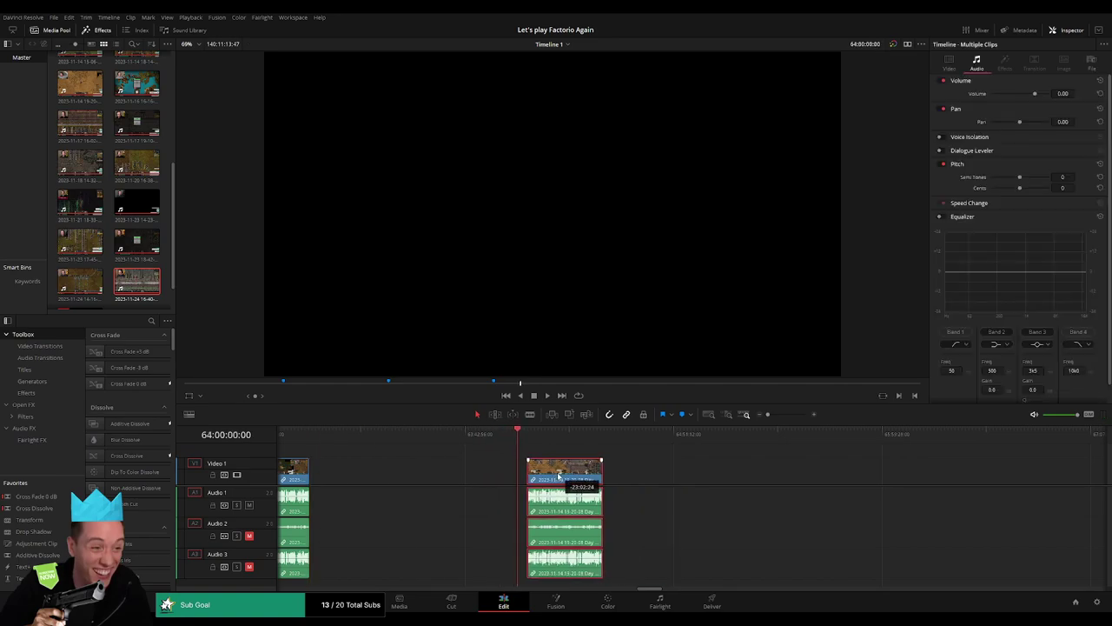
pyautogui.hscroll(3, 687, 470)
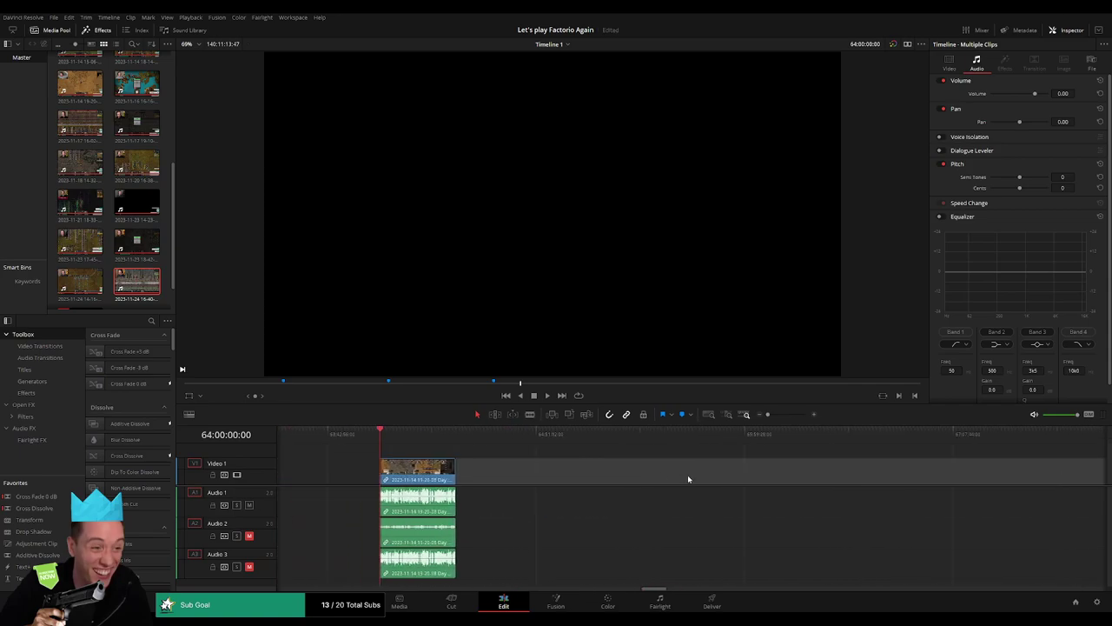
pyautogui.press('Delete')
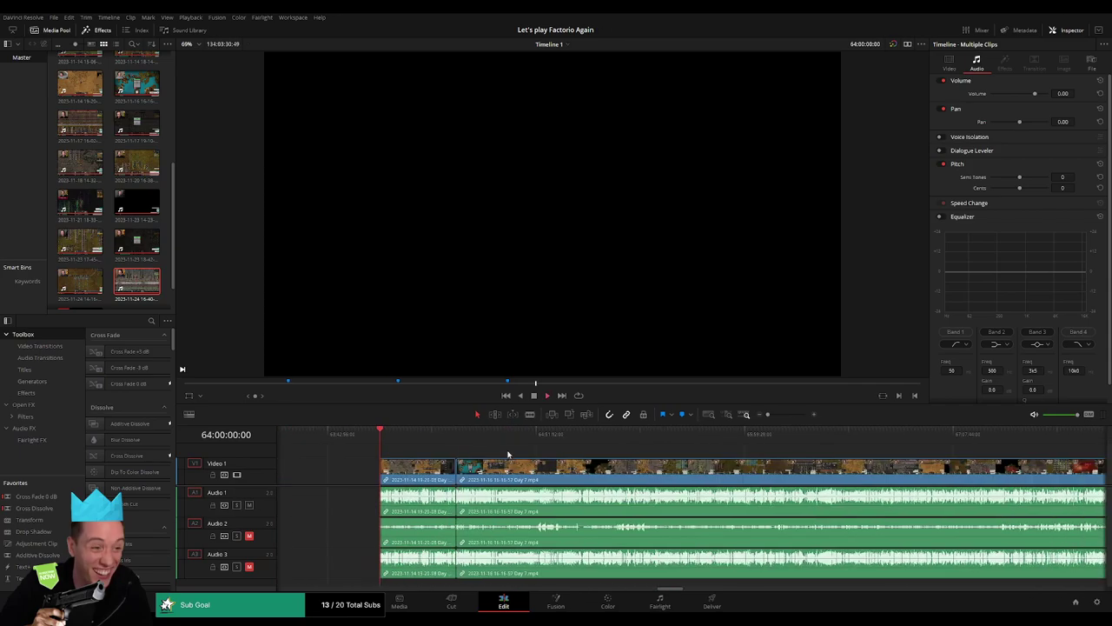
pyautogui.press('space')
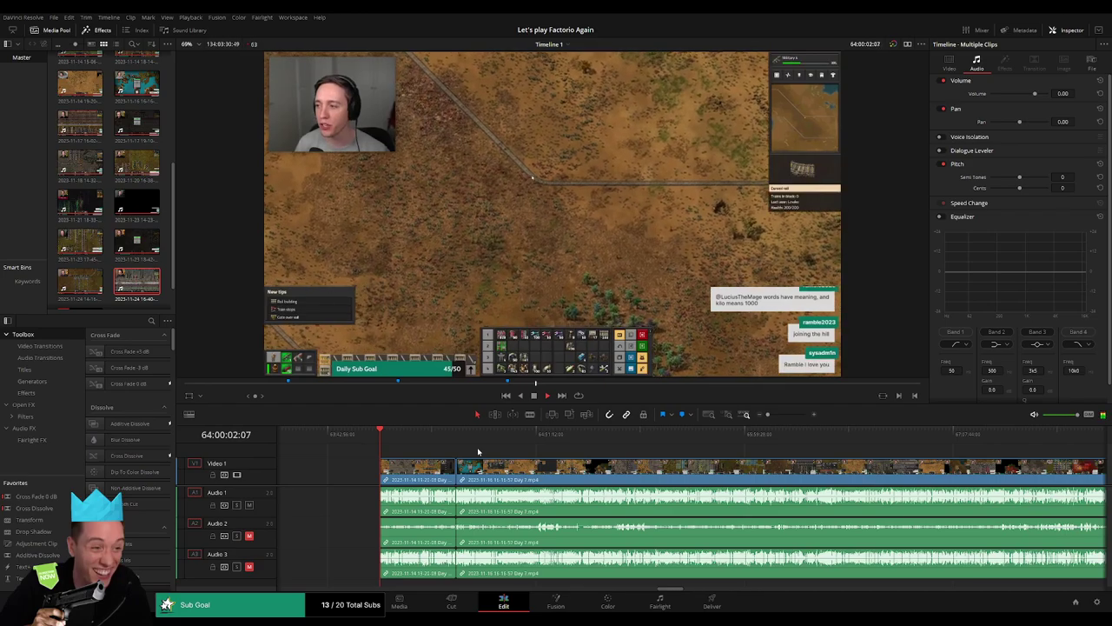
# Play ahead and zoom in around the next join between recordings
pyautogui.moveTo(390, 438); pyautogui.dragTo(441, 443)
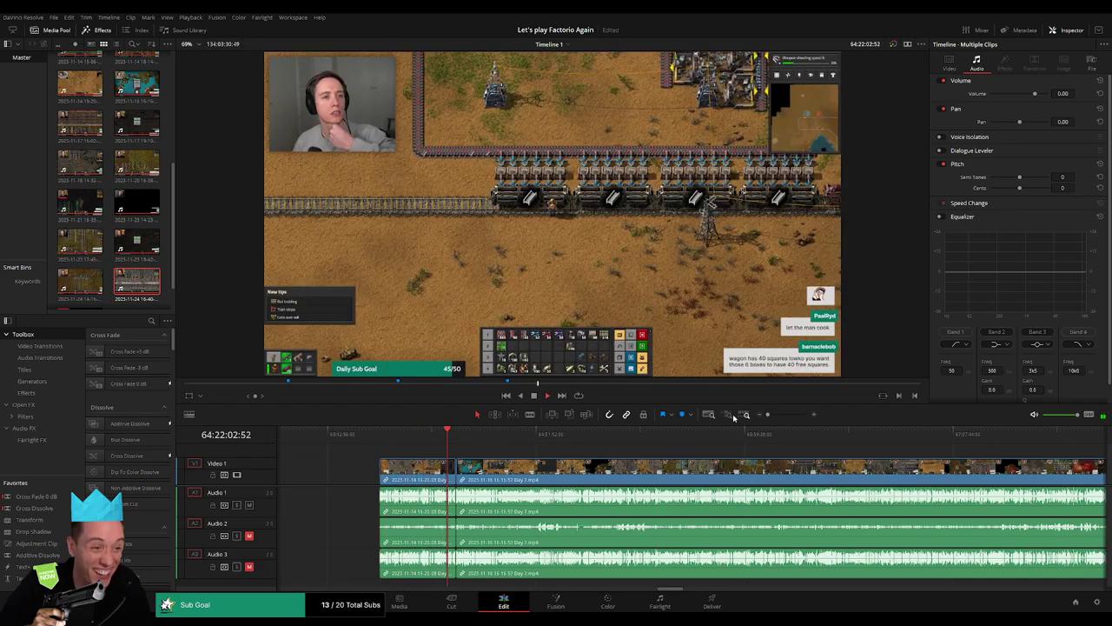
pyautogui.scroll(5, 448, 444)
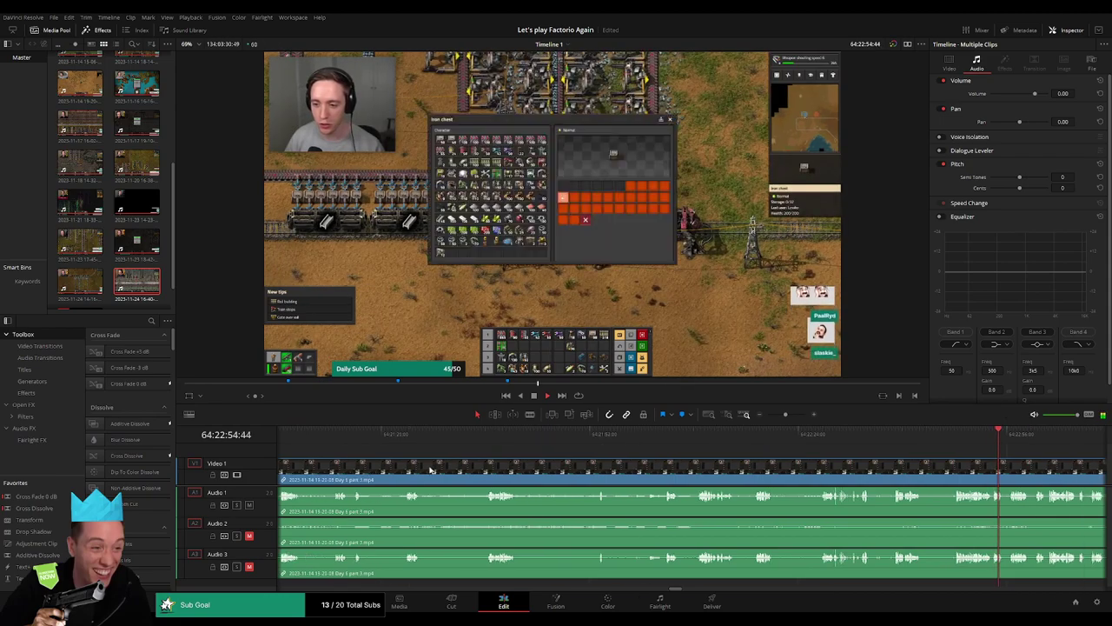
pyautogui.hscroll(5, 548, 480)
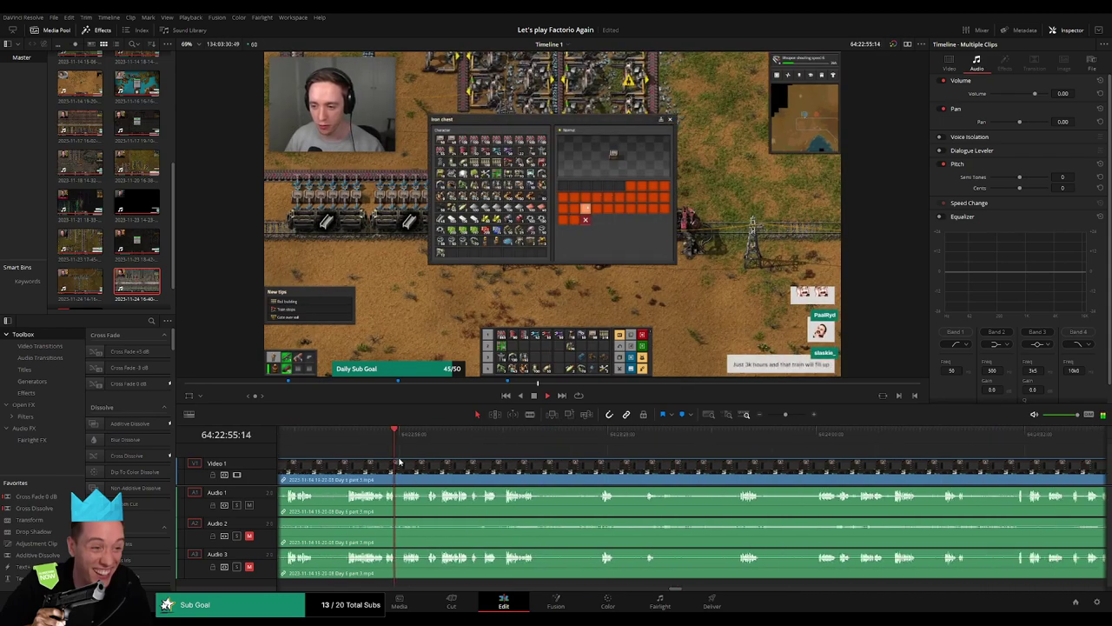
pyautogui.click(962, 432)
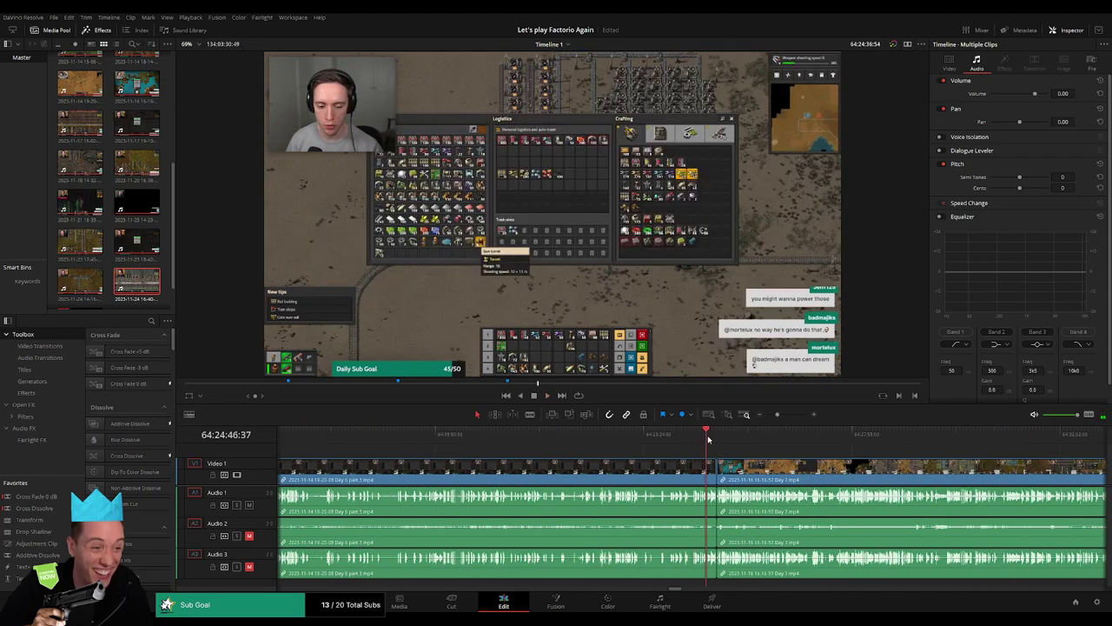
pyautogui.moveTo(785, 414); pyautogui.dragTo(793, 416)
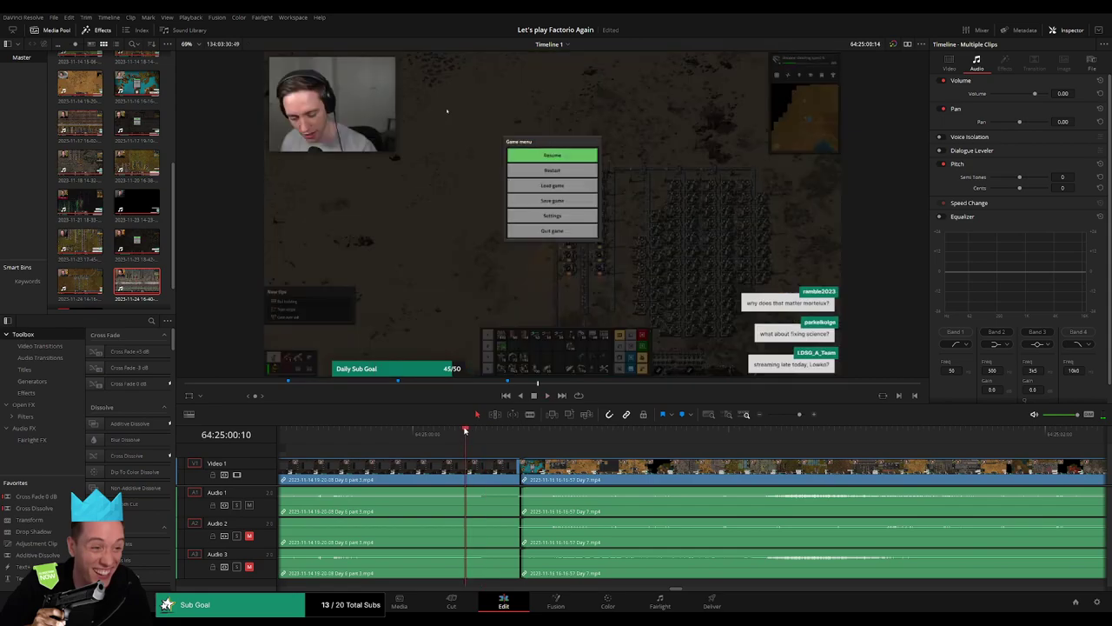
# Add the default transition at the Day 3–Day 7 join near 64:25:00 and play it back
pyautogui.moveTo(705, 432); pyautogui.dragTo(676, 432)
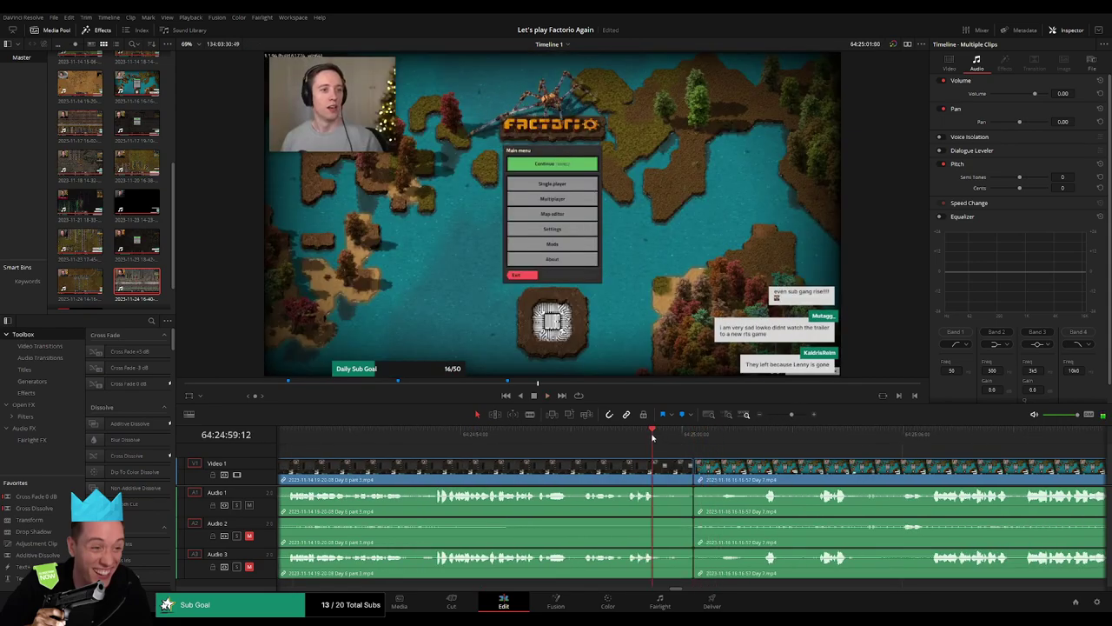
pyautogui.click(695, 461)
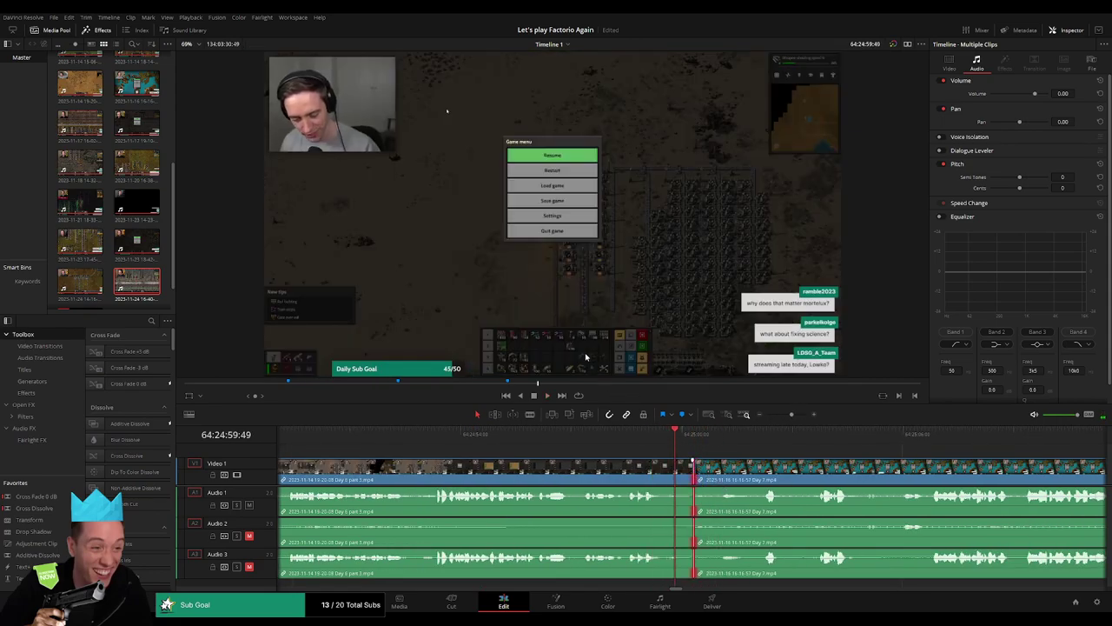
pyautogui.hotkey('ctrl', 't')
pyautogui.click(617, 433)
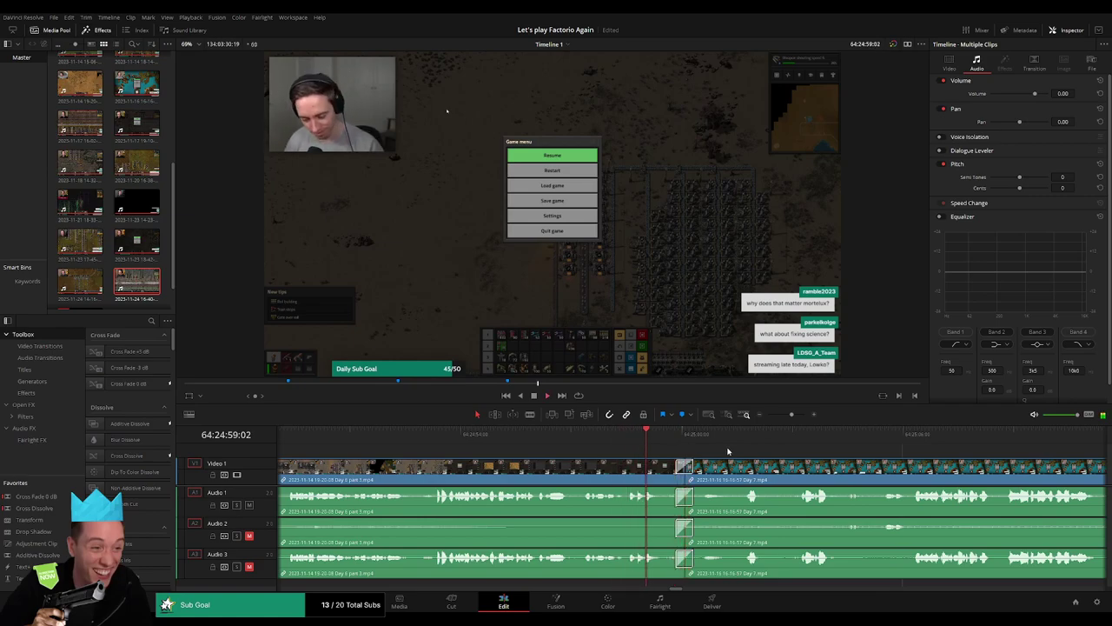
pyautogui.hotkey('shift', 'Left')
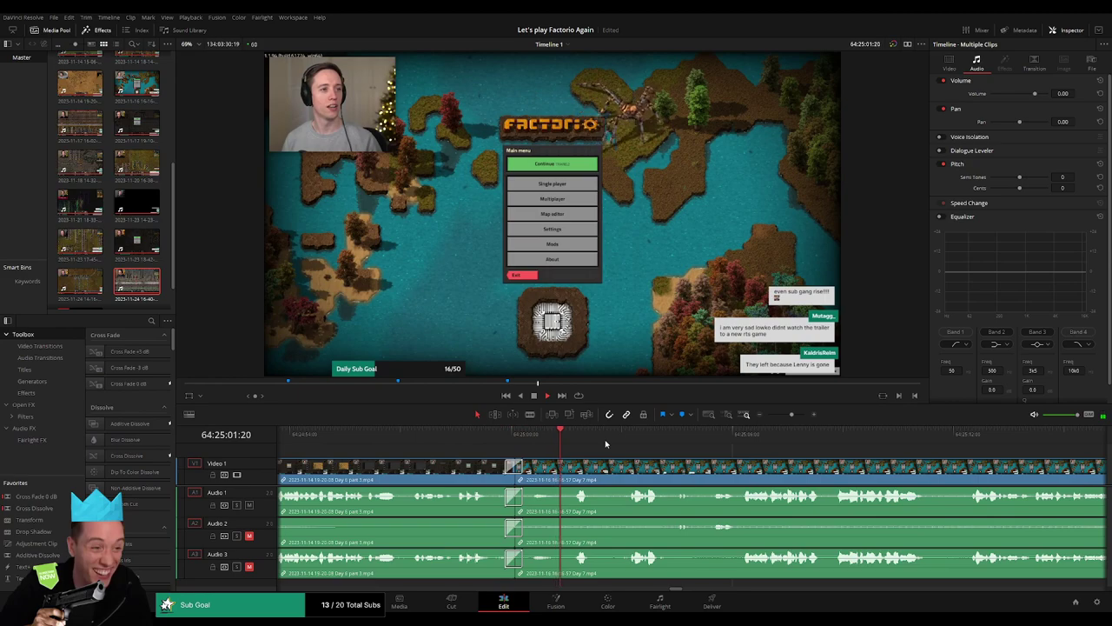
pyautogui.moveTo(791, 415); pyautogui.dragTo(767, 415)
pyautogui.moveTo(429, 440); pyautogui.dragTo(504, 443)
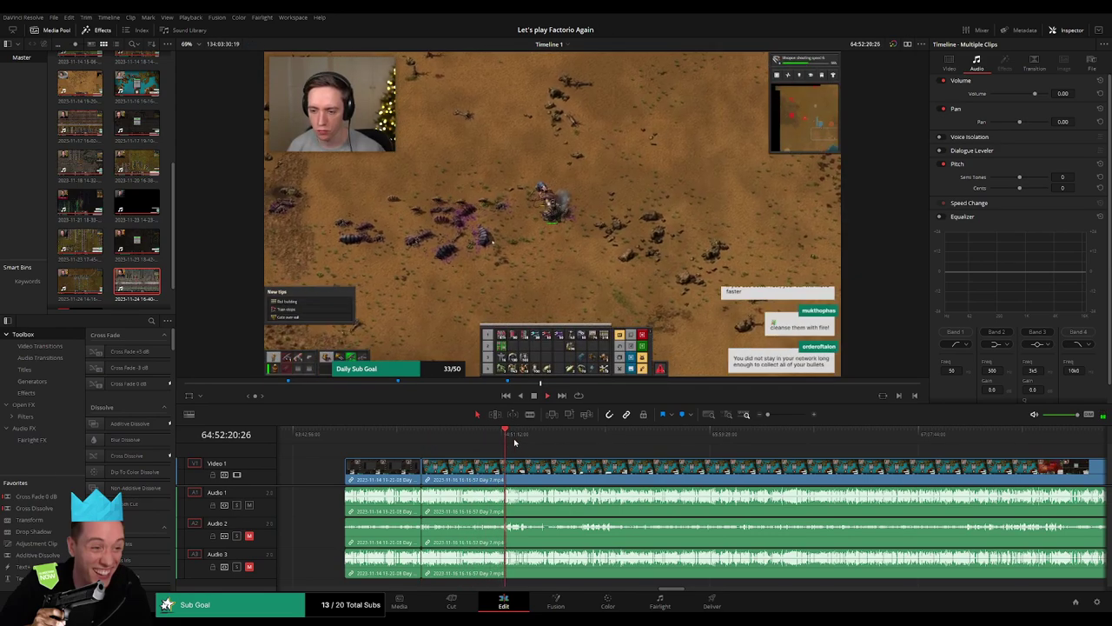
# Split all tracks with Ctrl+B at about 64:52:08
pyautogui.moveTo(772, 414); pyautogui.dragTo(788, 414)
pyautogui.moveTo(495, 449)
pyautogui.mouseDown()
pyautogui.moveTo(456, 441)
pyautogui.moveTo(662, 434)
pyautogui.mouseUp()
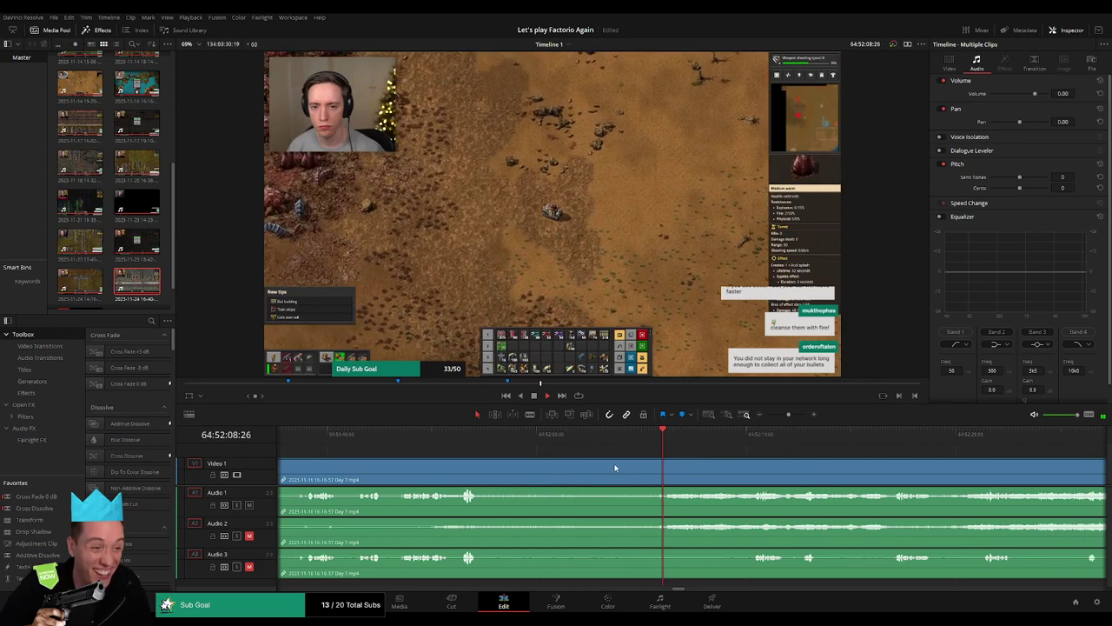
pyautogui.hscroll(3, 556, 461)
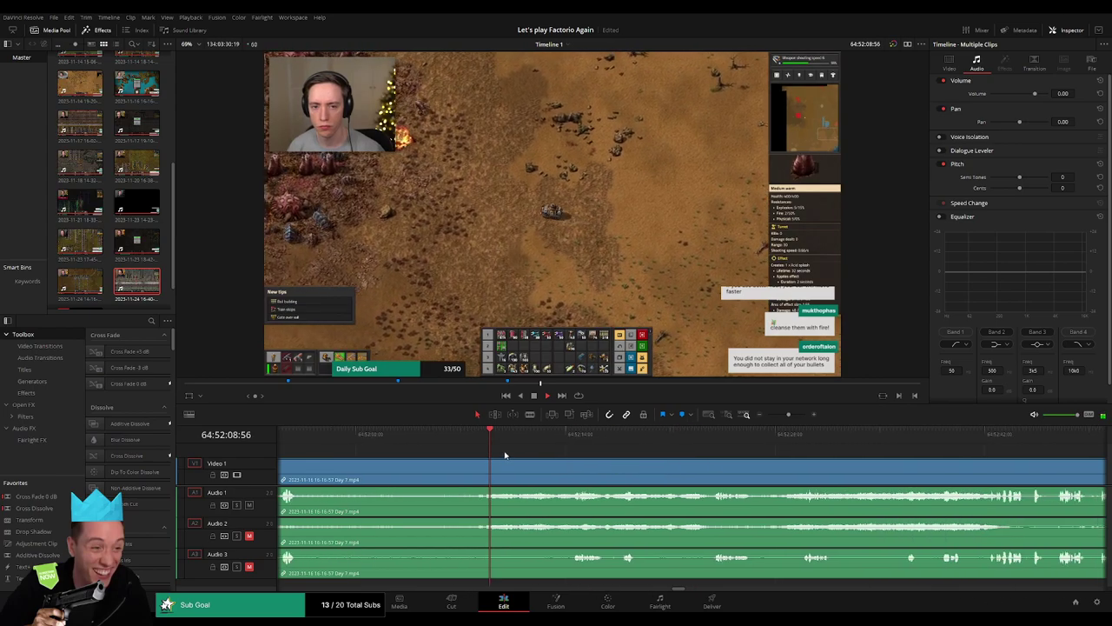
pyautogui.moveTo(479, 443); pyautogui.dragTo(484, 476)
pyautogui.hotkey('ctrl', 'b')
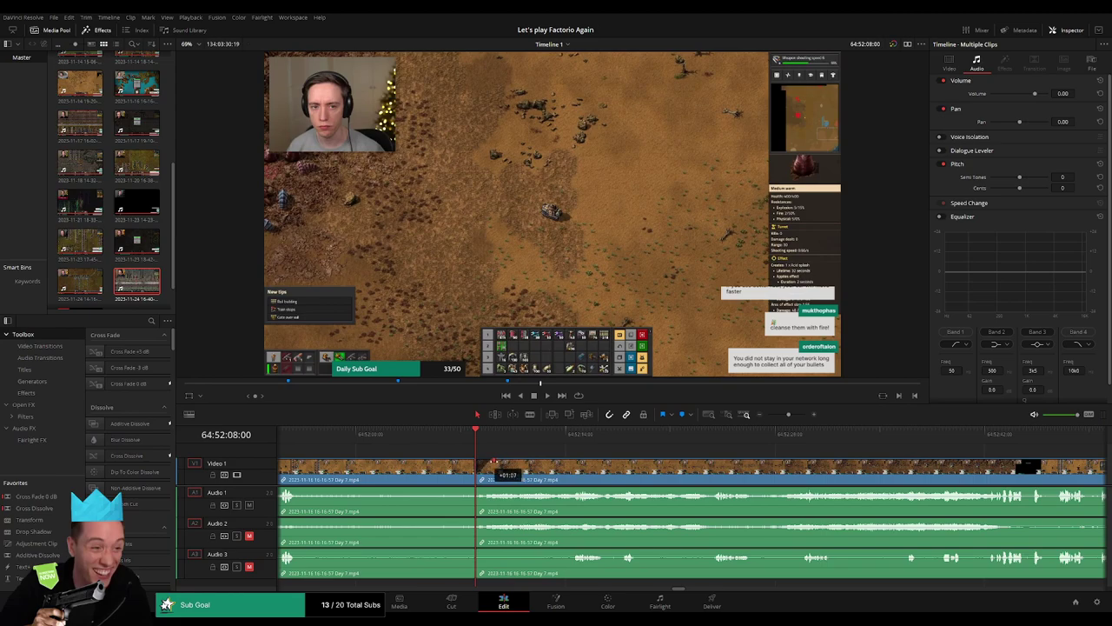
# Trim the footage at the 64:52:08 cut so audio fades across it, then play it back
pyautogui.moveTo(492, 463); pyautogui.dragTo(647, 484)
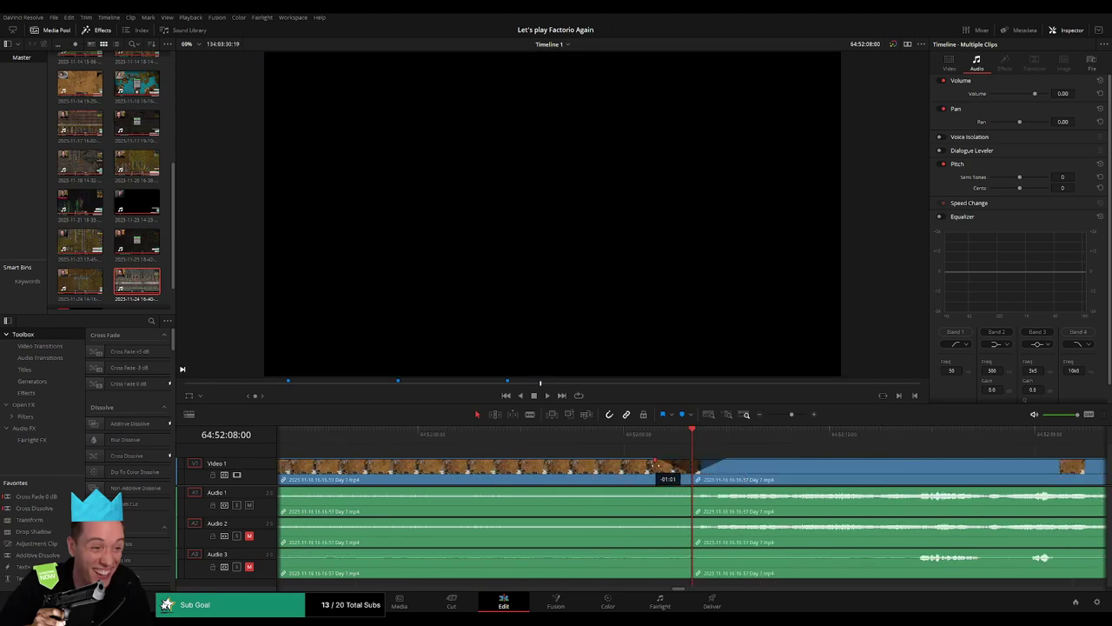
pyautogui.moveTo(656, 464)
pyautogui.mouseDown()
pyautogui.moveTo(655, 490)
pyautogui.moveTo(697, 492)
pyautogui.mouseUp()
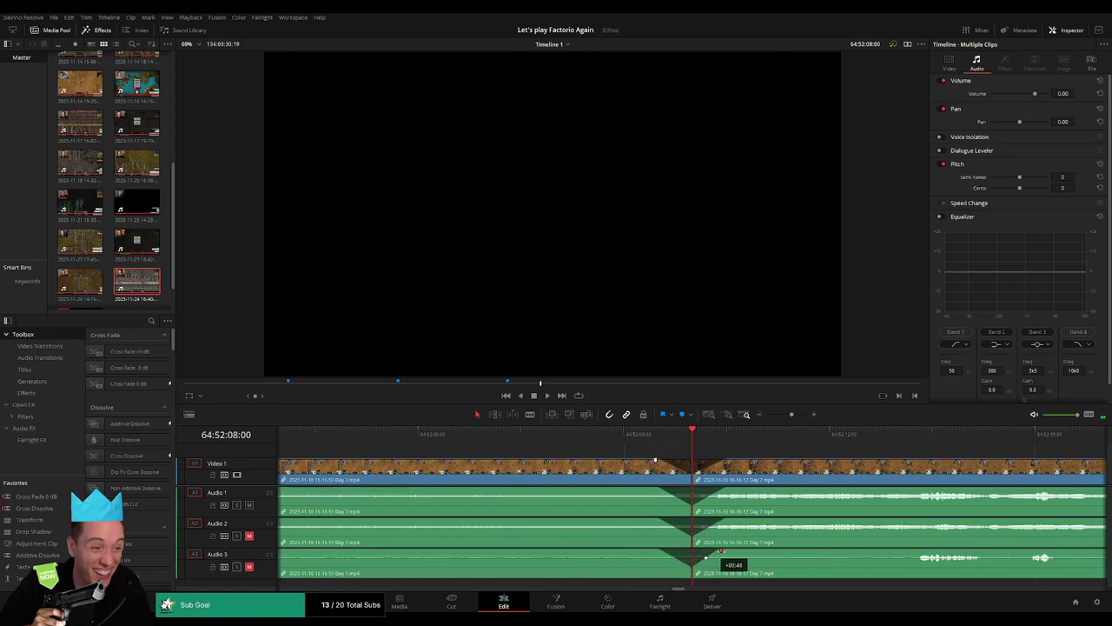
pyautogui.press('space')
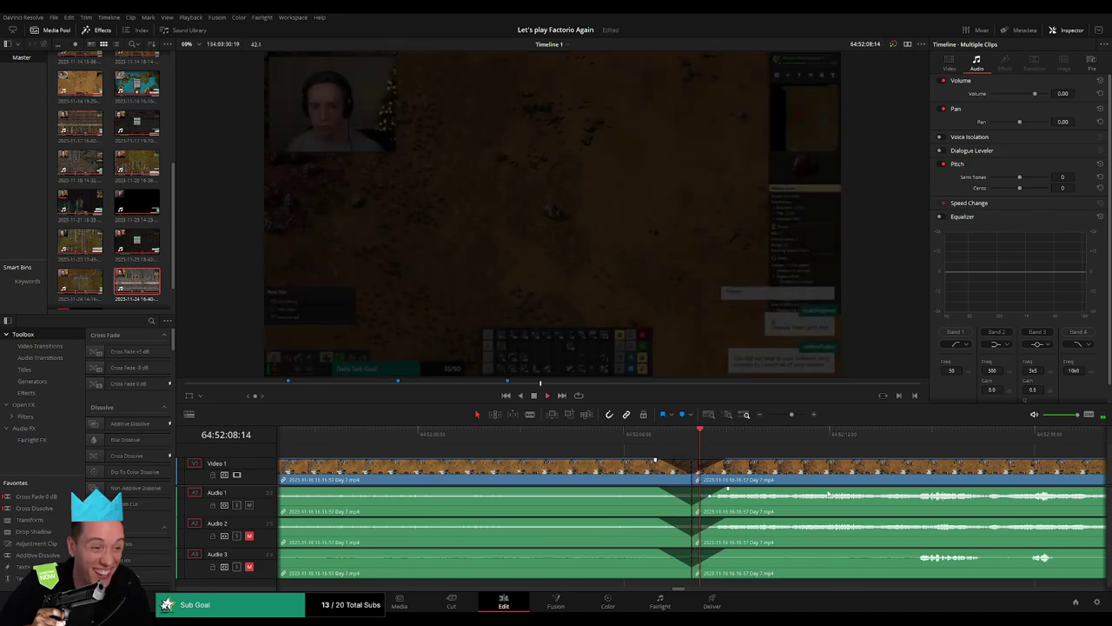
pyautogui.click(904, 439)
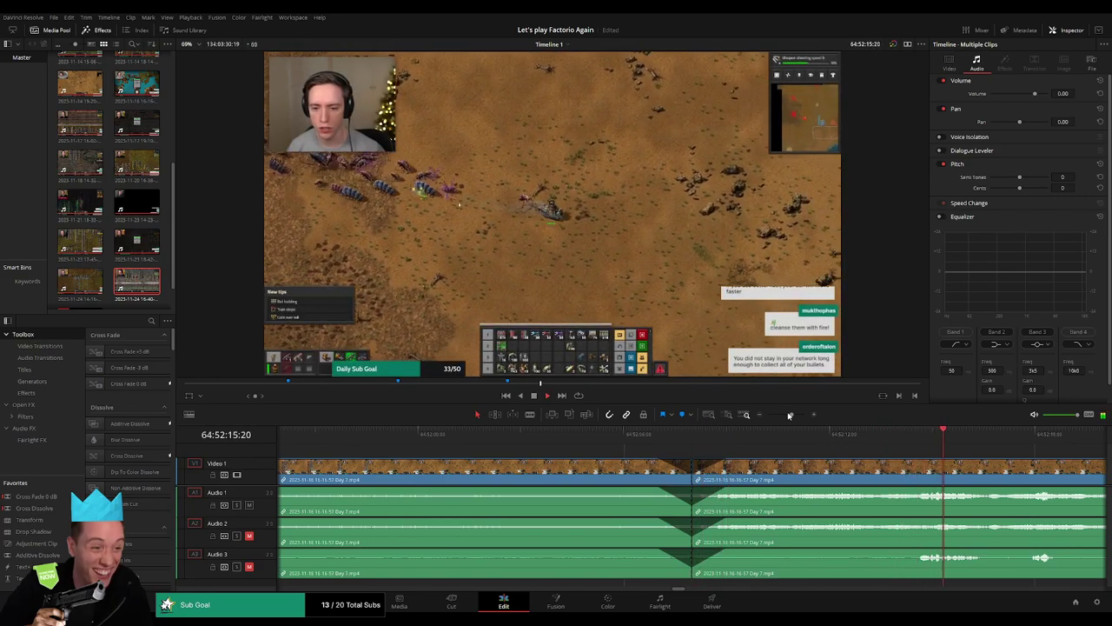
pyautogui.scroll(-1, 613, 464)
pyautogui.scroll(-1, 613, 464)
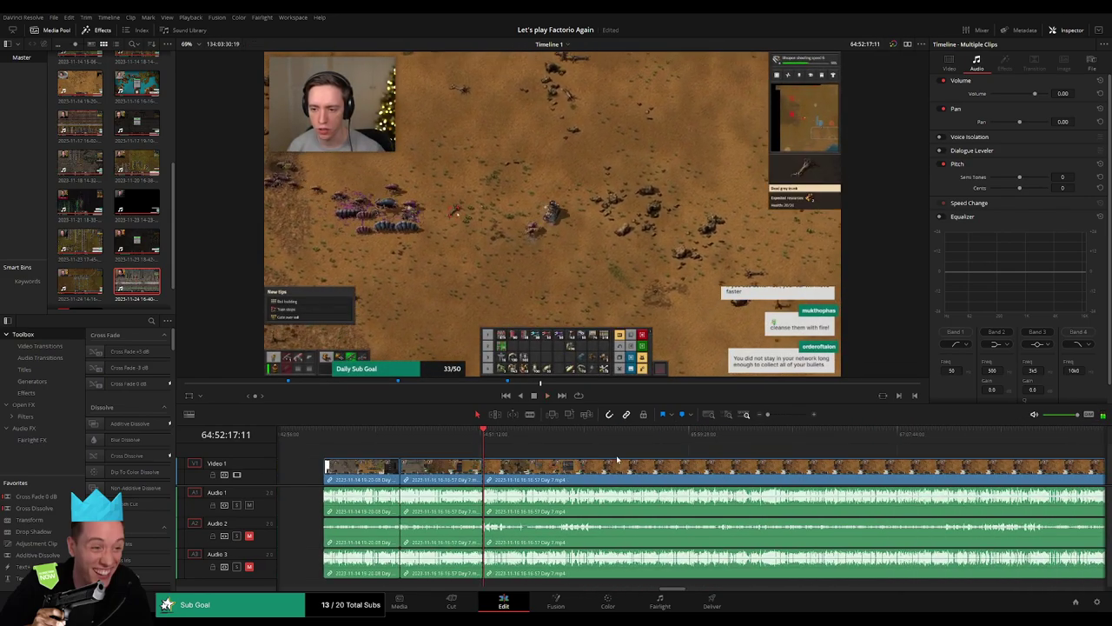
# Move the later Day 7 section so it starts at 66:00:00:00 and play from there
pyautogui.press('Home')
pyautogui.moveTo(761, 467); pyautogui.dragTo(674, 471)
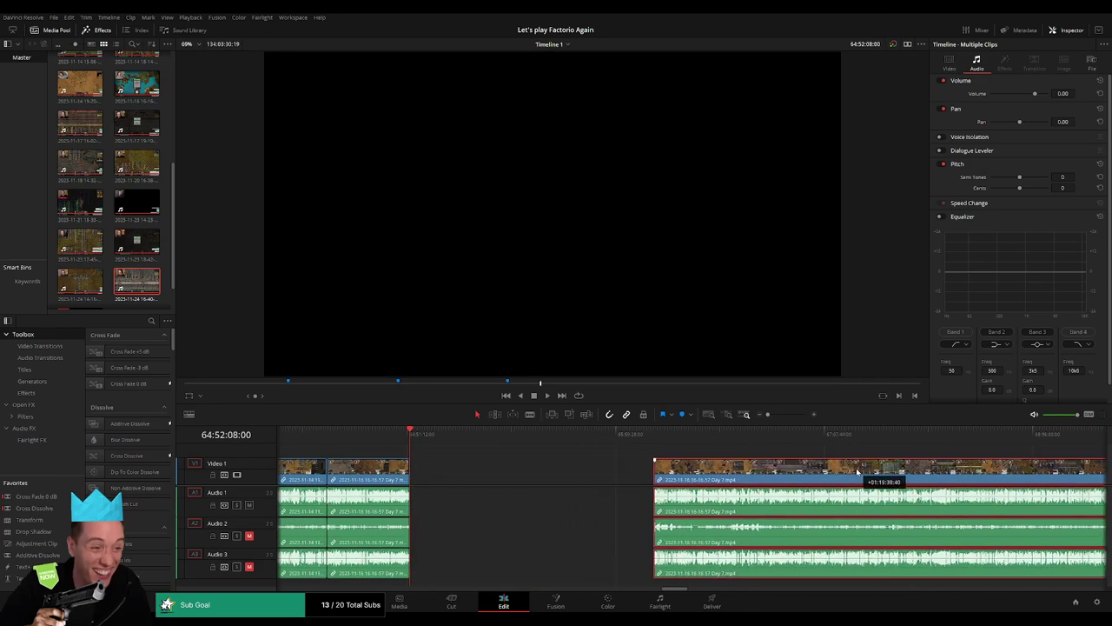
pyautogui.moveTo(675, 470); pyautogui.dragTo(569, 475)
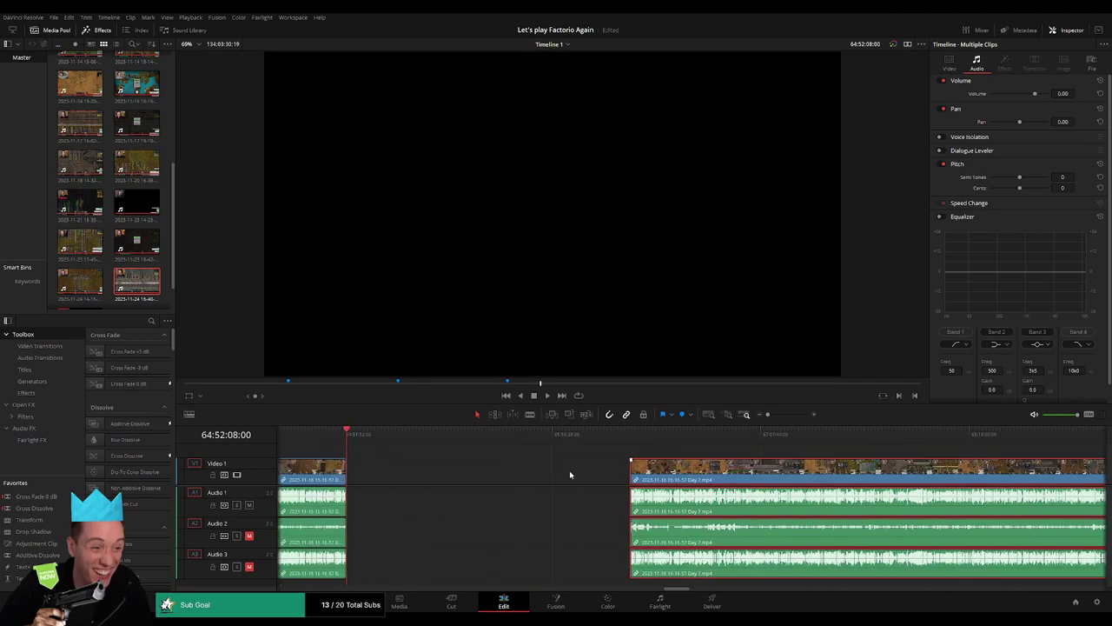
pyautogui.click(426, 459)
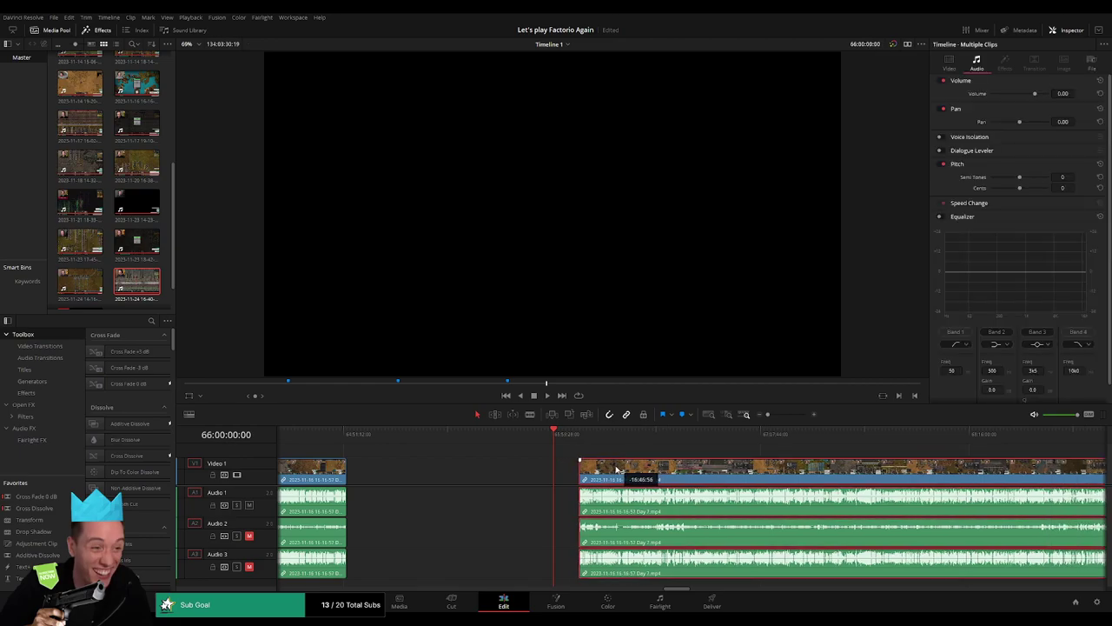
pyautogui.moveTo(665, 467); pyautogui.dragTo(589, 467)
pyautogui.press('space')
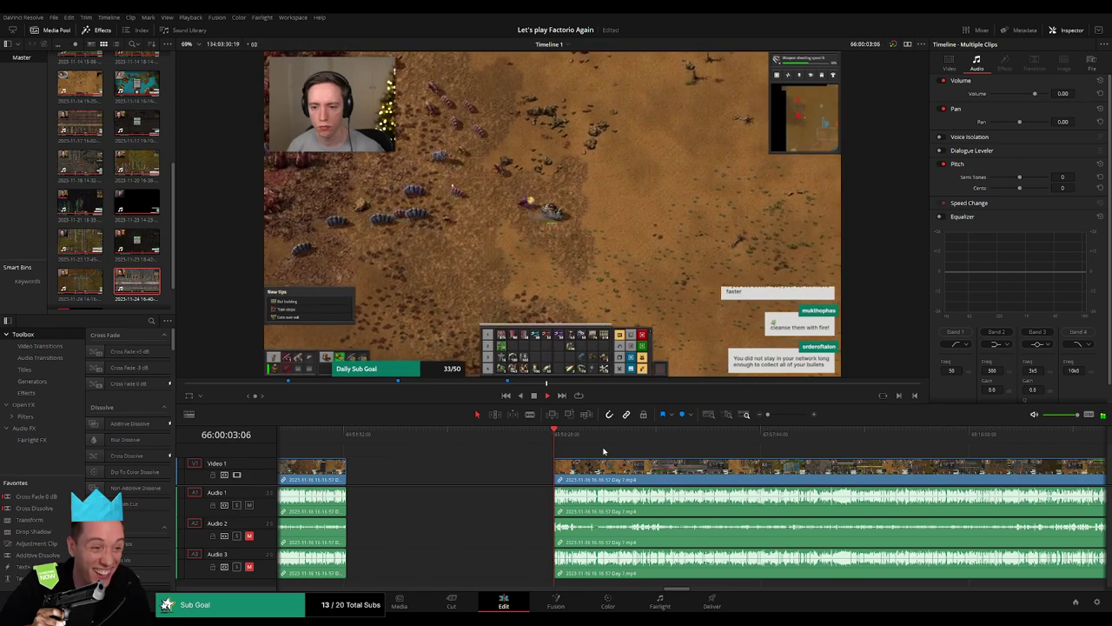
# Scrub and zoom through the Day 7 recording looking for the next cut point
pyautogui.click(596, 445)
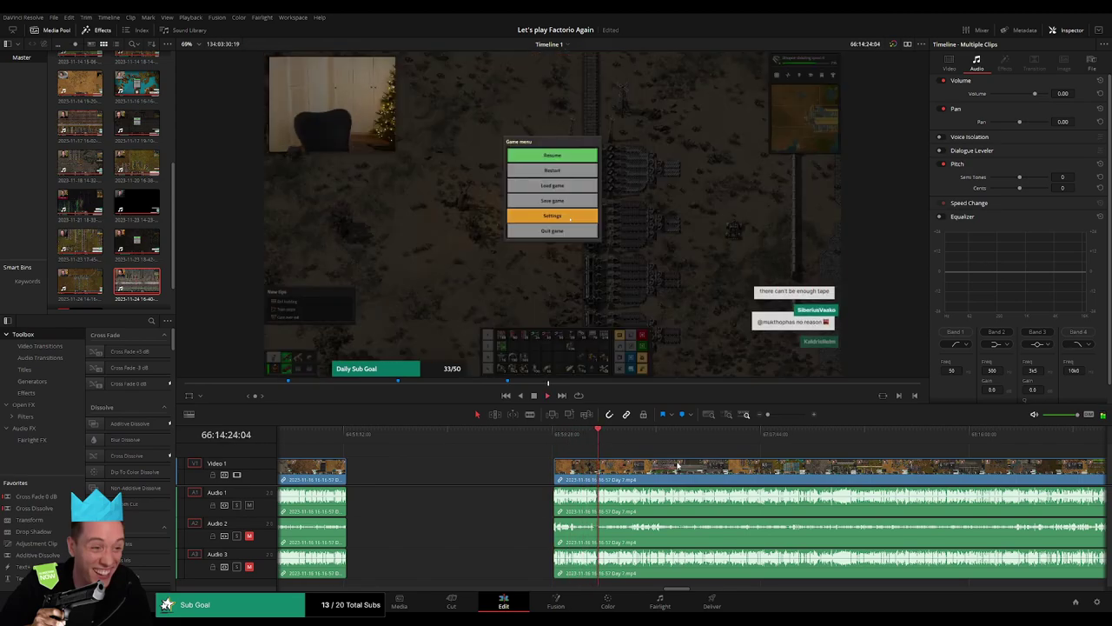
pyautogui.hscroll(3, 483, 470)
pyautogui.moveTo(769, 414); pyautogui.dragTo(781, 415)
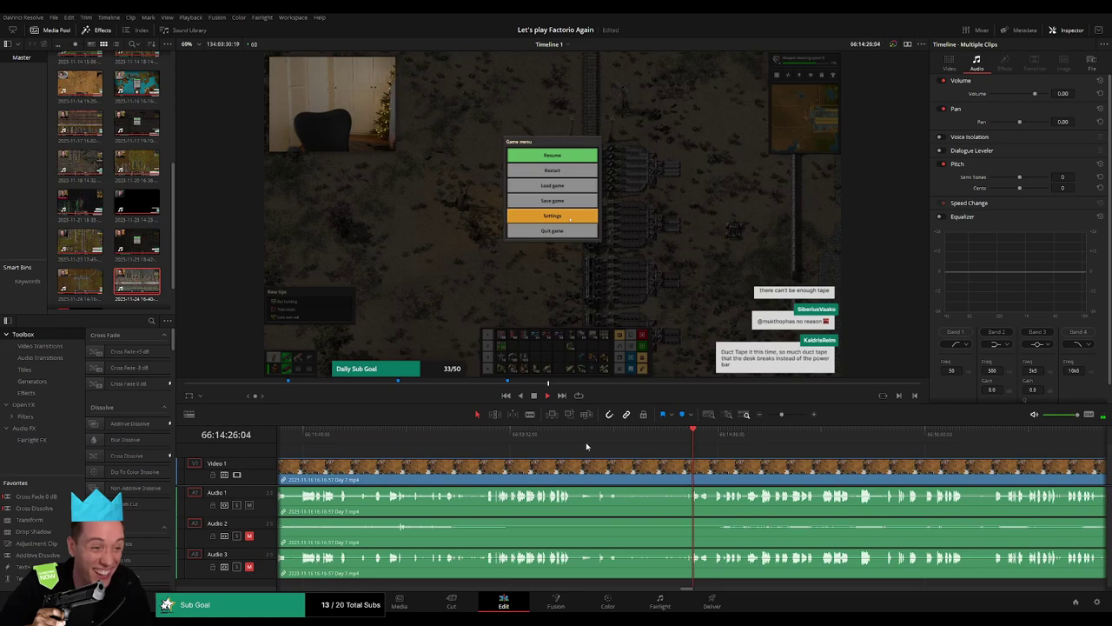
pyautogui.click(562, 434)
pyautogui.moveTo(564, 438); pyautogui.dragTo(599, 439)
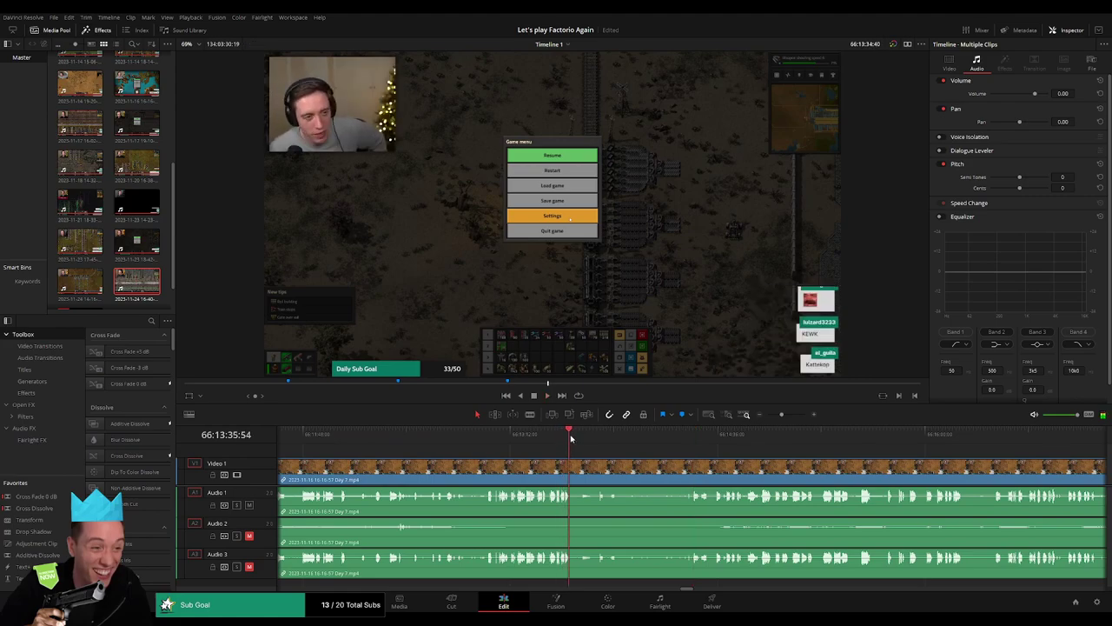
pyautogui.click(708, 435)
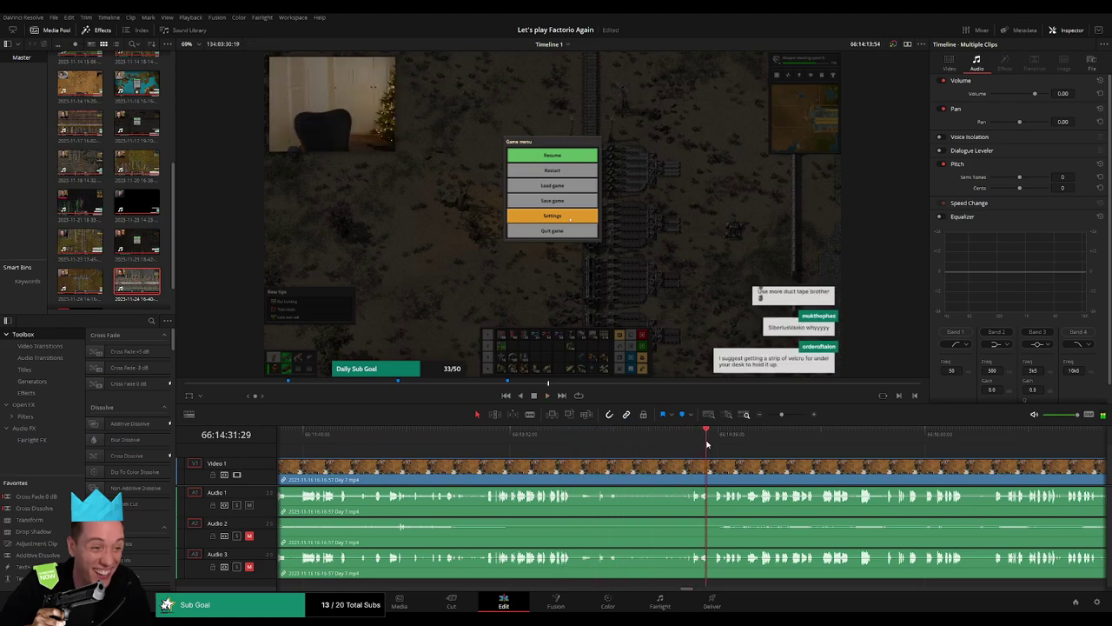
pyautogui.hscroll(5, 744, 452)
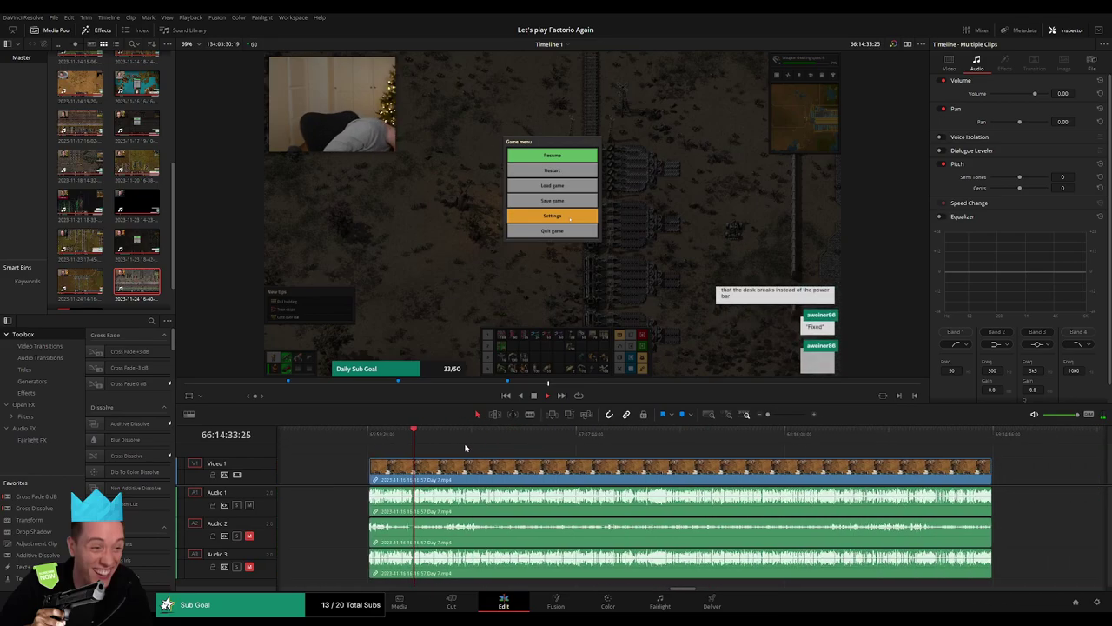
pyautogui.moveTo(415, 434); pyautogui.dragTo(529, 441)
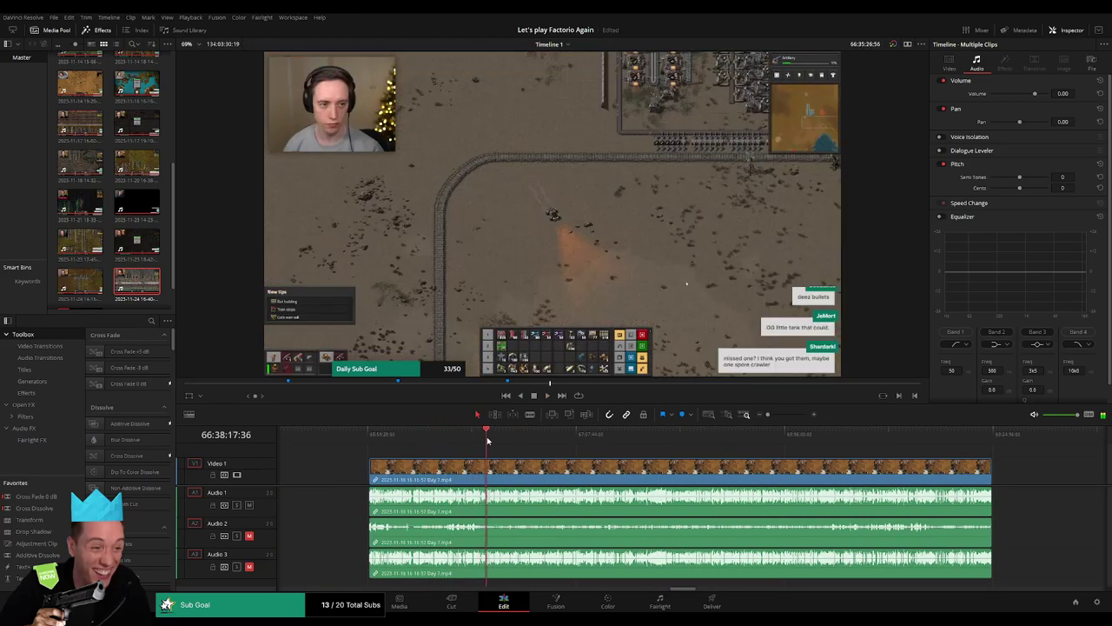
pyautogui.press('space')
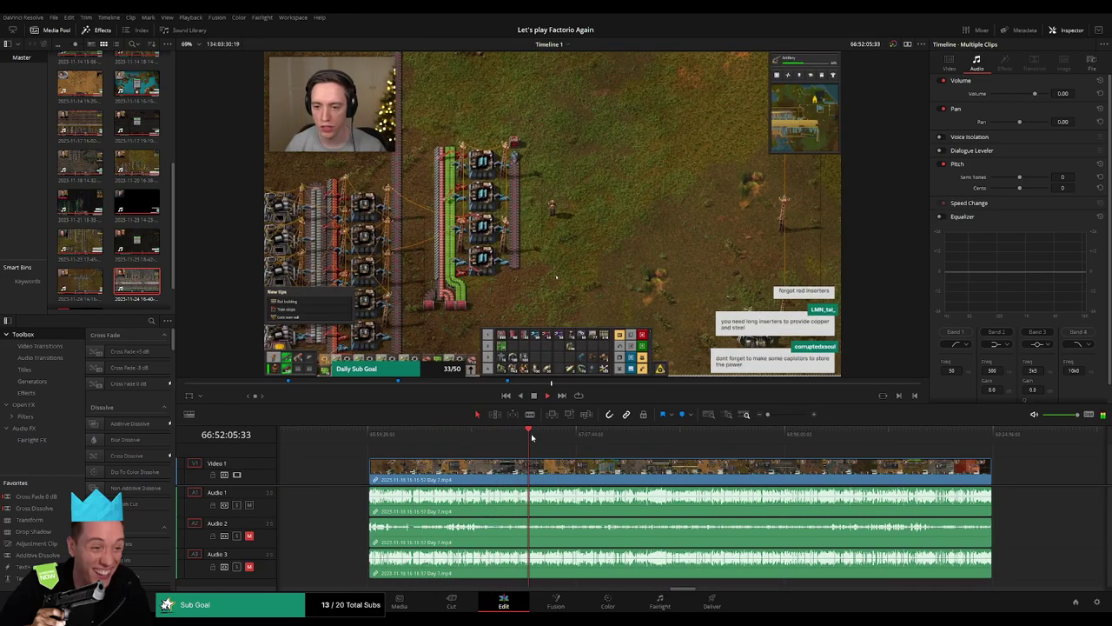
# Park the playhead at 66:52:04:00 and blade all tracks with Ctrl+B
pyautogui.click(788, 416)
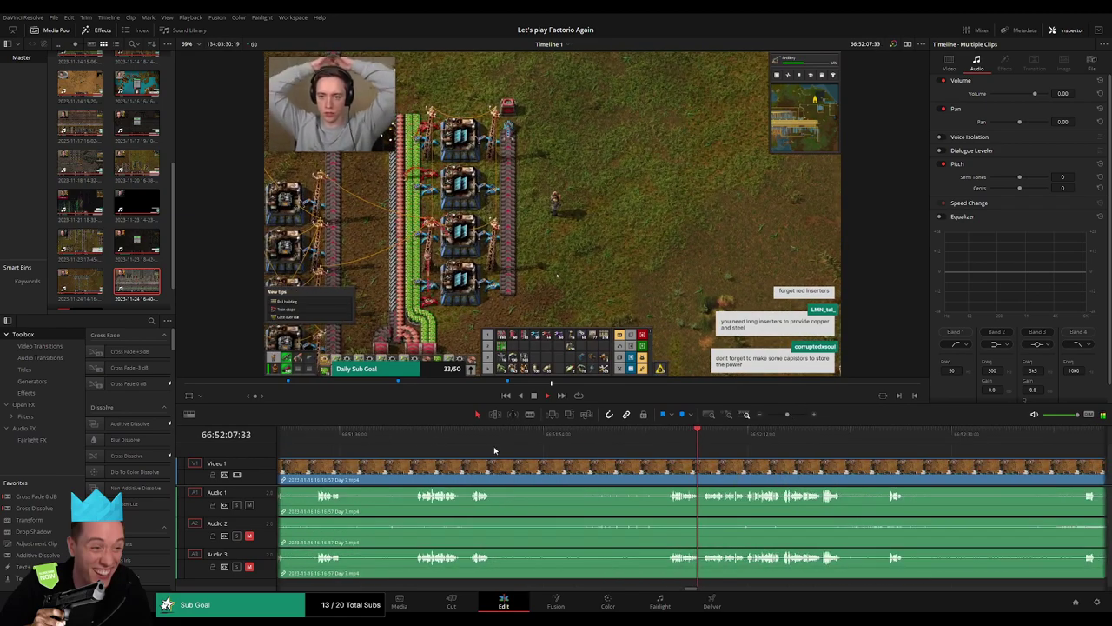
pyautogui.click(472, 434)
pyautogui.hscroll(2, 541, 447)
pyautogui.click(579, 434)
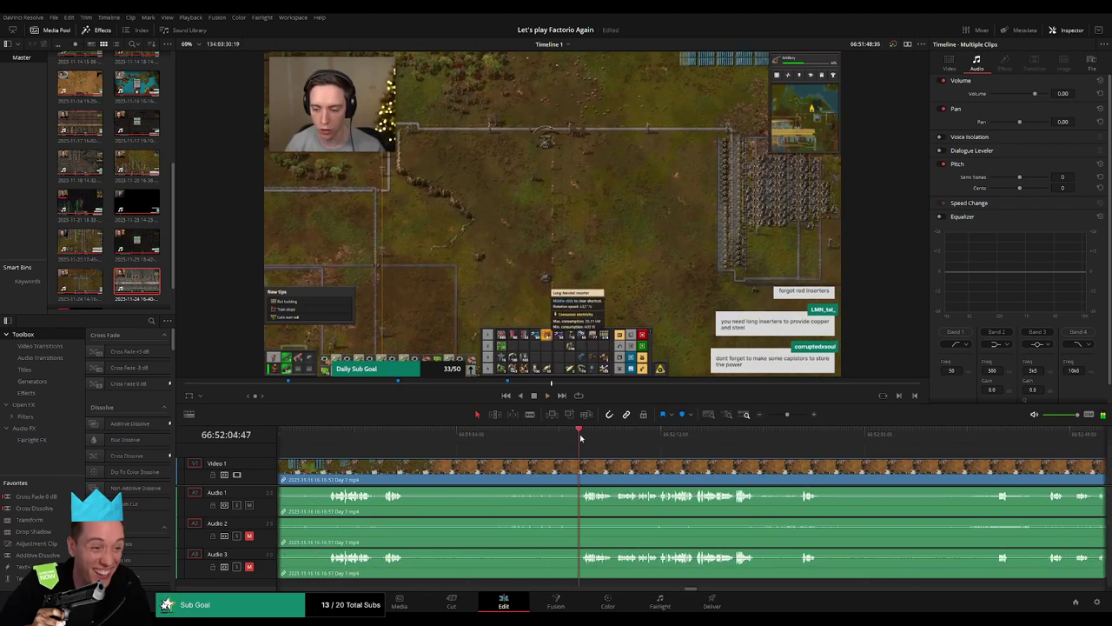
pyautogui.moveTo(579, 438); pyautogui.dragTo(571, 438)
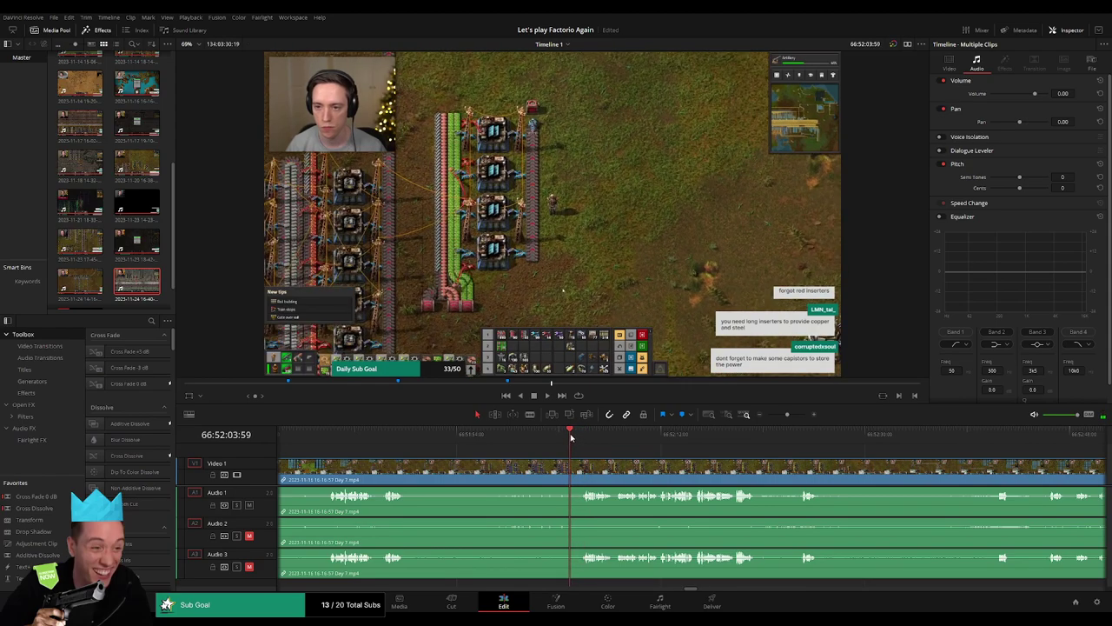
pyautogui.press('Right')
pyautogui.hotkey('ctrl', 'b')
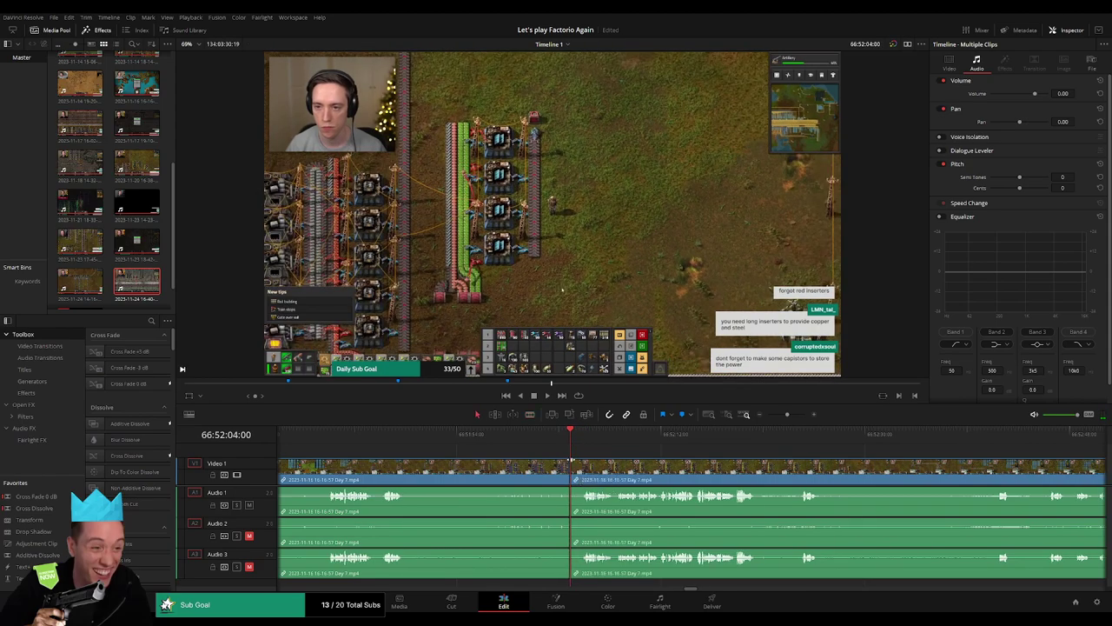
# Drag fade handles at the 66:52:04:00 cut on Video 1 and Audio 1–3
pyautogui.scroll(2, 663, 478)
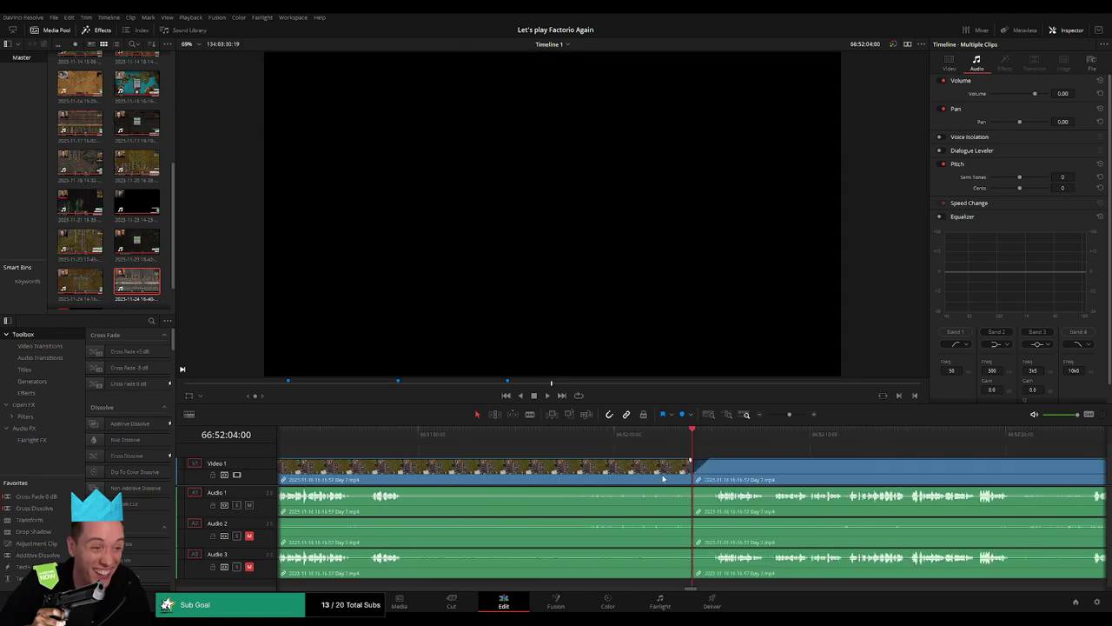
pyautogui.moveTo(711, 461)
pyautogui.mouseDown()
pyautogui.moveTo(720, 461)
pyautogui.moveTo(659, 463)
pyautogui.mouseUp()
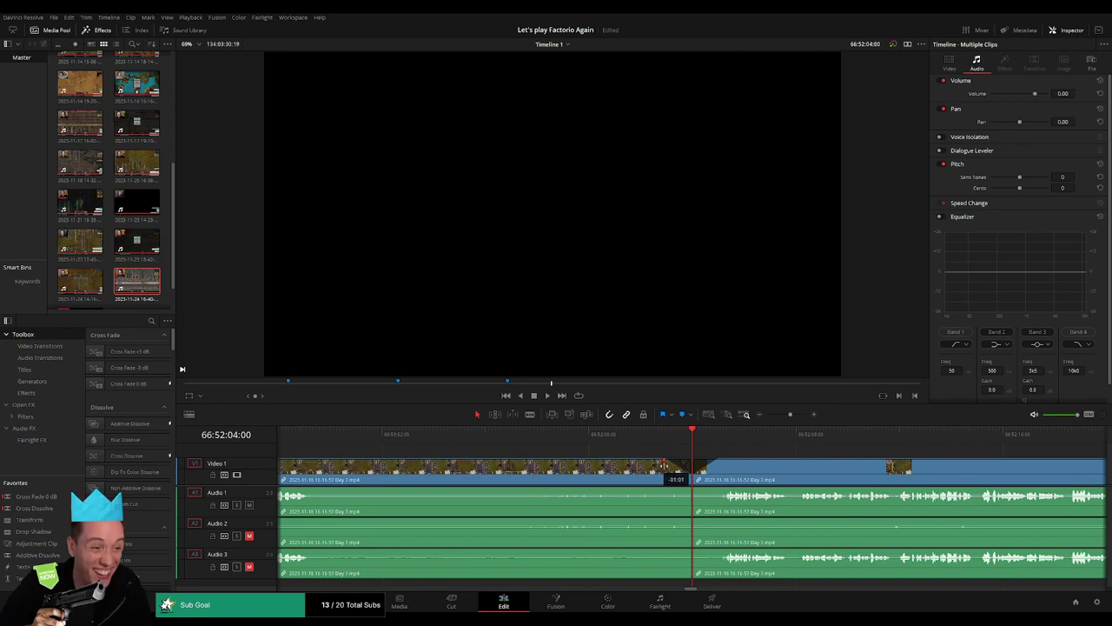
pyautogui.hscroll(3, 608, 482)
pyautogui.moveTo(548, 489)
pyautogui.mouseDown()
pyautogui.moveTo(522, 489)
pyautogui.moveTo(584, 489)
pyautogui.mouseUp()
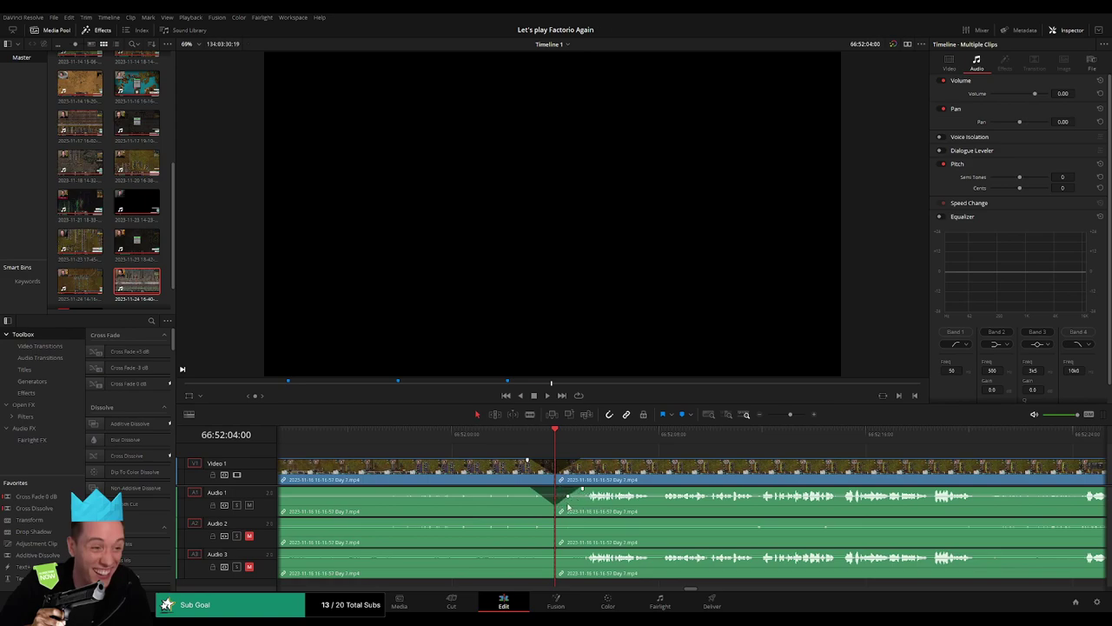
pyautogui.moveTo(553, 519)
pyautogui.mouseDown()
pyautogui.moveTo(539, 525)
pyautogui.moveTo(565, 526)
pyautogui.moveTo(535, 551)
pyautogui.mouseUp()
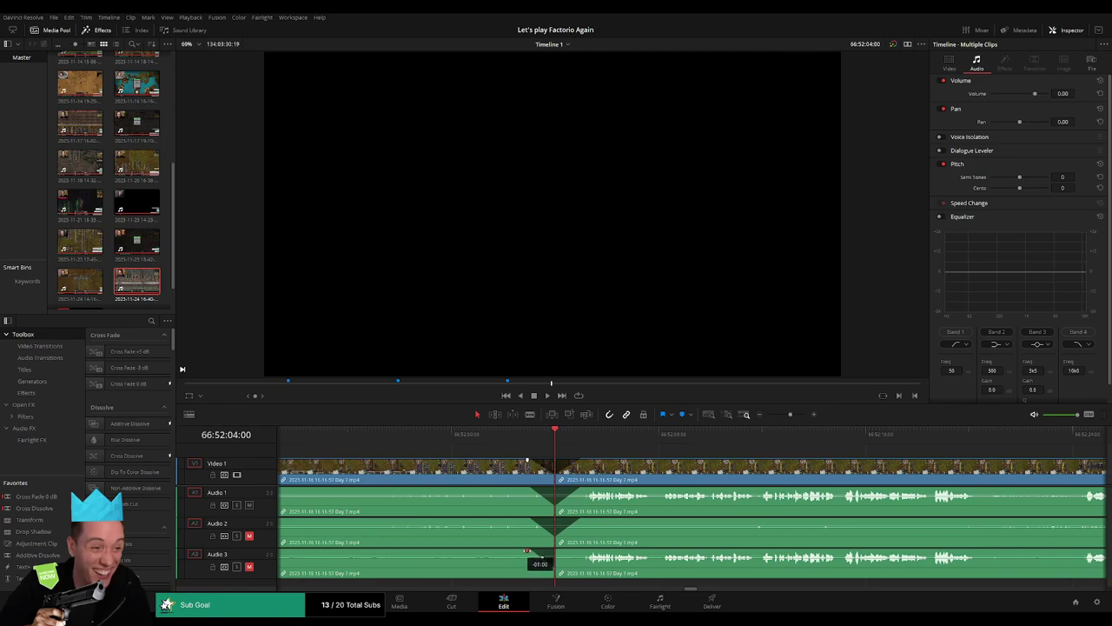
pyautogui.moveTo(559, 551); pyautogui.dragTo(580, 553)
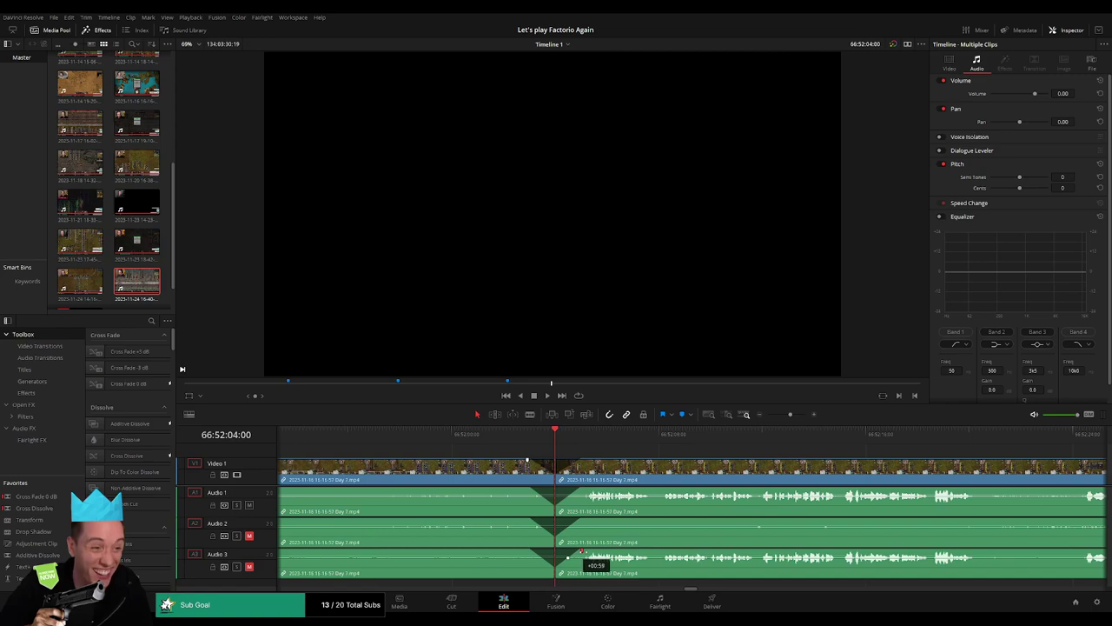
pyautogui.moveTo(790, 414); pyautogui.dragTo(767, 413)
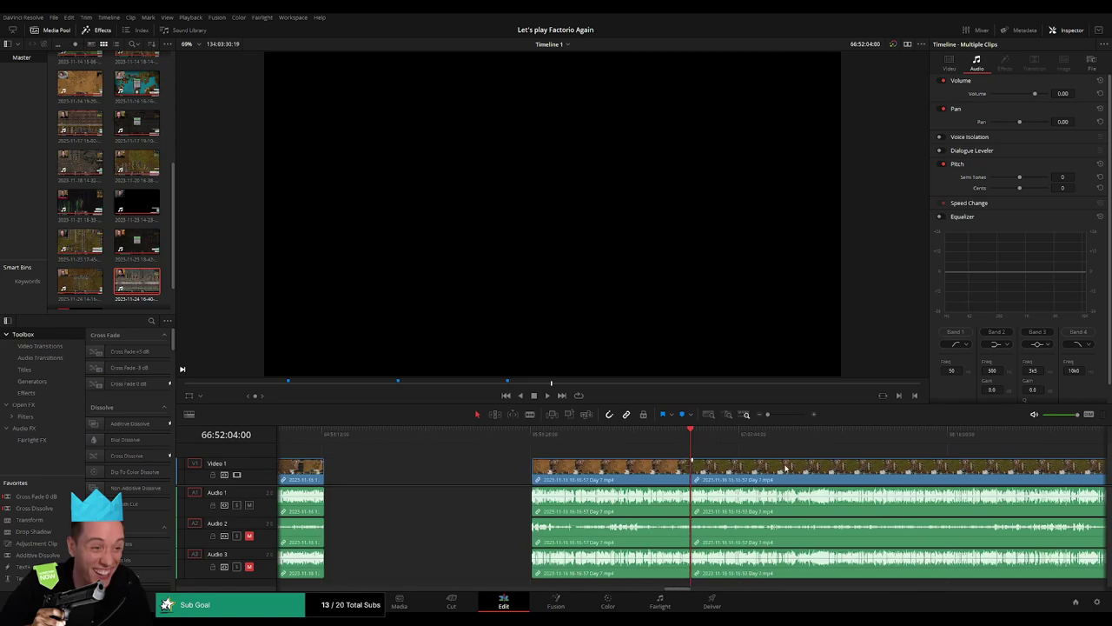
# Push the clip after the split further right along the timeline
pyautogui.press('Home')
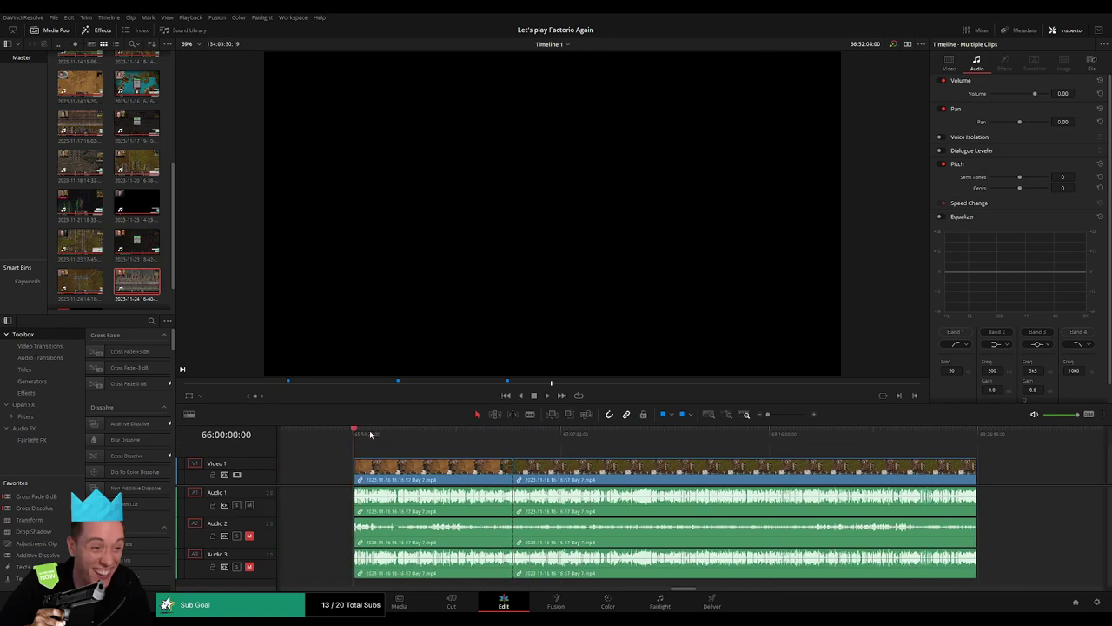
pyautogui.hscroll(5, 512, 470)
pyautogui.moveTo(487, 473); pyautogui.dragTo(767, 474)
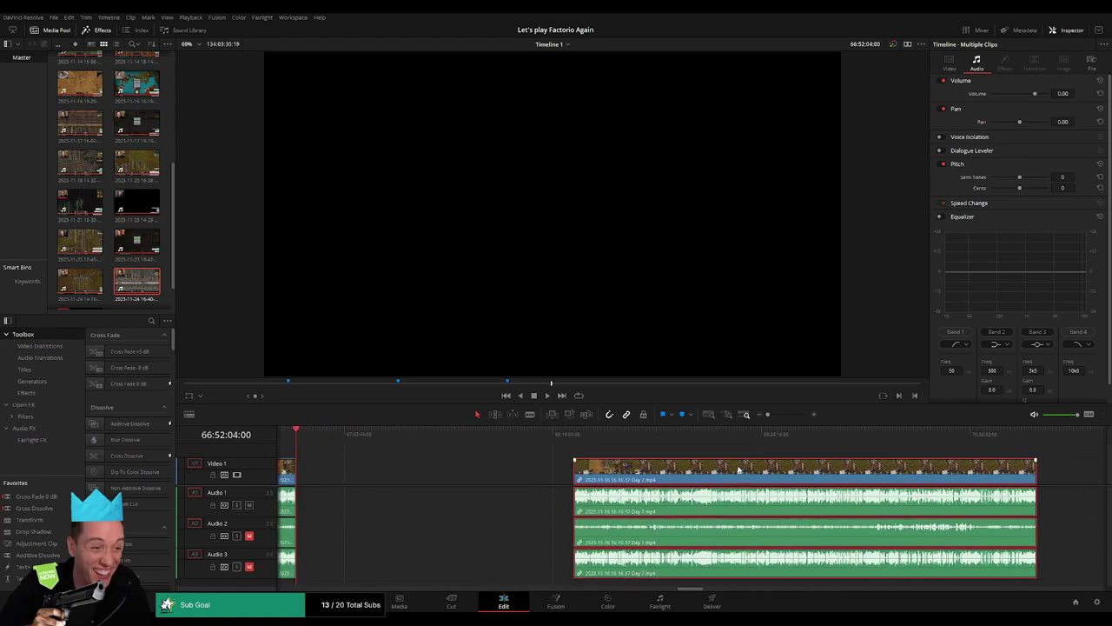
pyautogui.click(469, 459)
# Drag the Day 7 clip back left so it begins at 68:00:00:00
pyautogui.moveTo(306, 439); pyautogui.dragTo(504, 454)
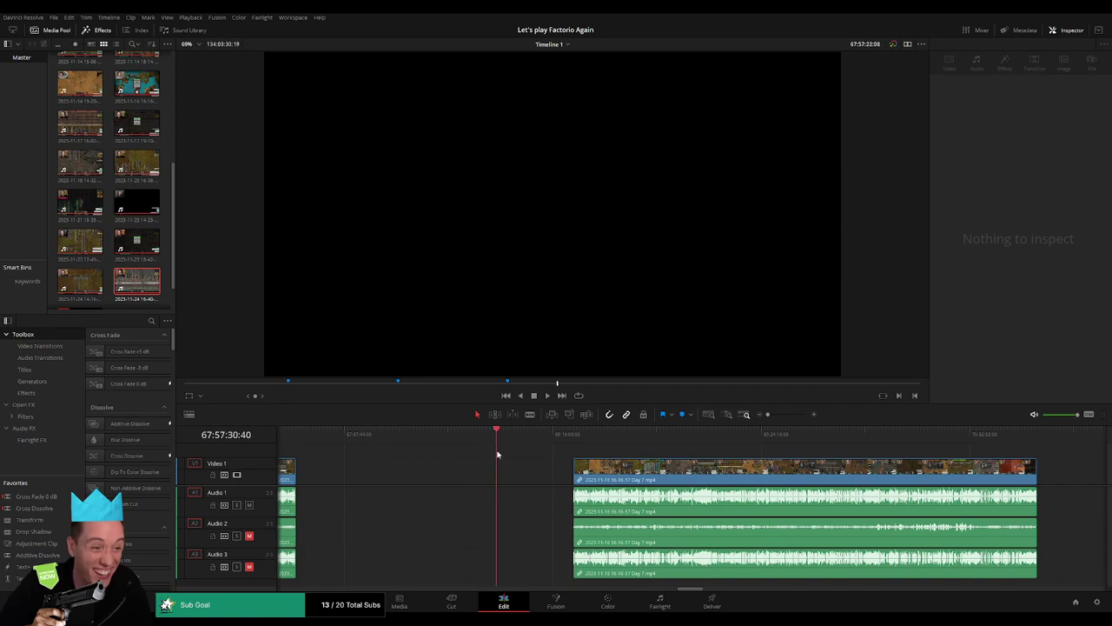
pyautogui.moveTo(768, 413); pyautogui.dragTo(776, 414)
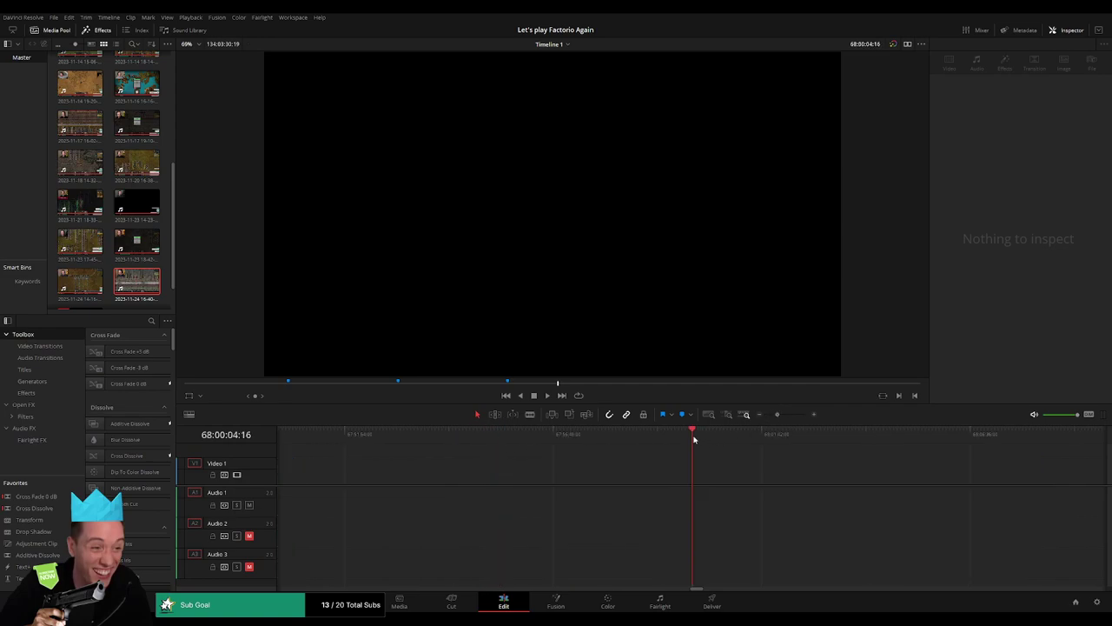
pyautogui.moveTo(692, 439); pyautogui.dragTo(691, 439)
pyautogui.moveTo(777, 413); pyautogui.dragTo(767, 413)
pyautogui.hscroll(3, 733, 458)
pyautogui.moveTo(534, 470); pyautogui.dragTo(472, 453)
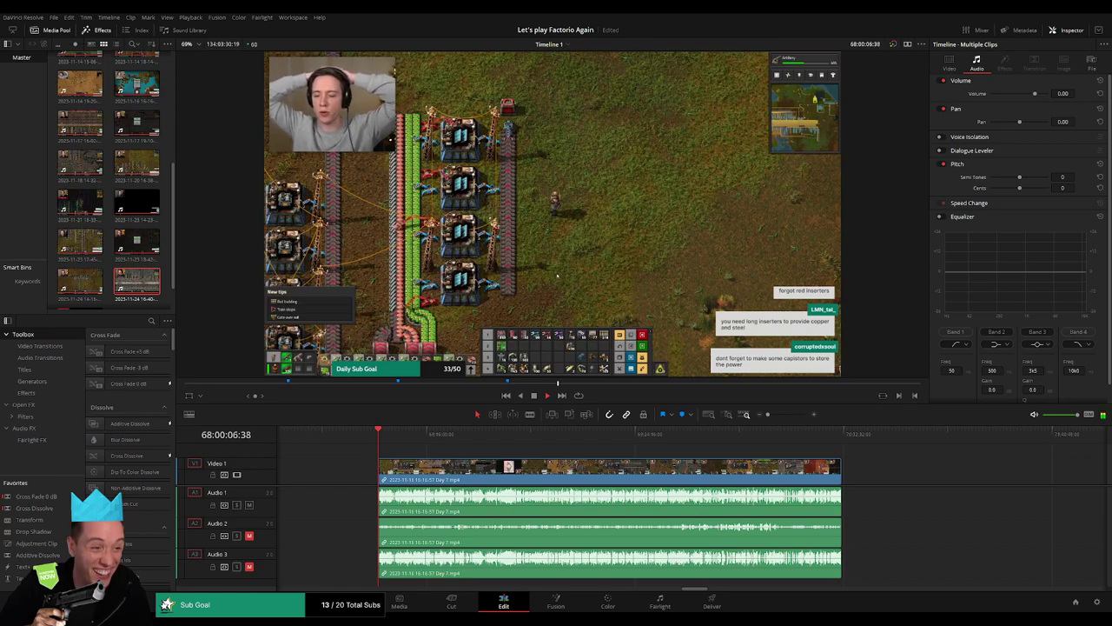
pyautogui.hscroll(3, 368, 443)
# Find the cut point at 68:52:02:00 and blade all tracks there
pyautogui.hscroll(-2, 369, 443)
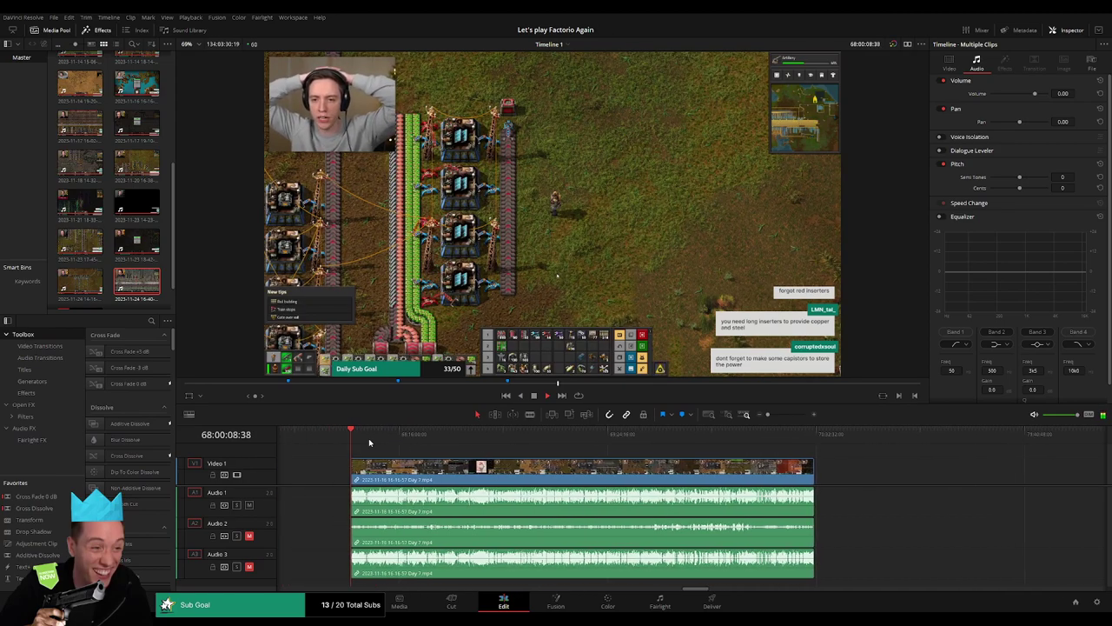
pyautogui.moveTo(368, 443); pyautogui.dragTo(496, 449)
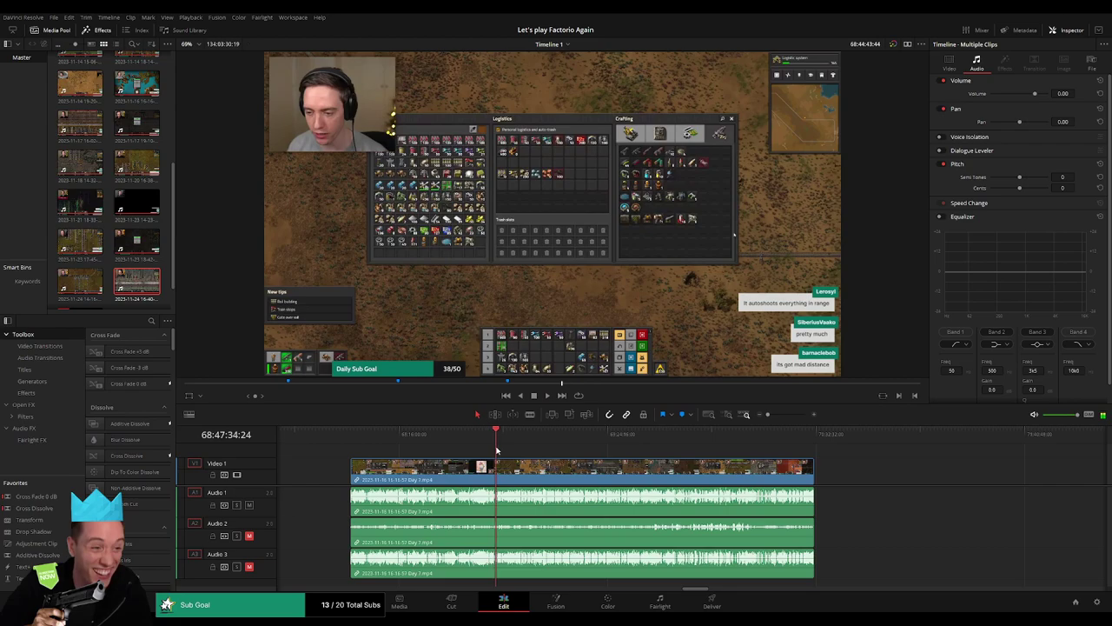
pyautogui.moveTo(496, 449); pyautogui.dragTo(509, 449)
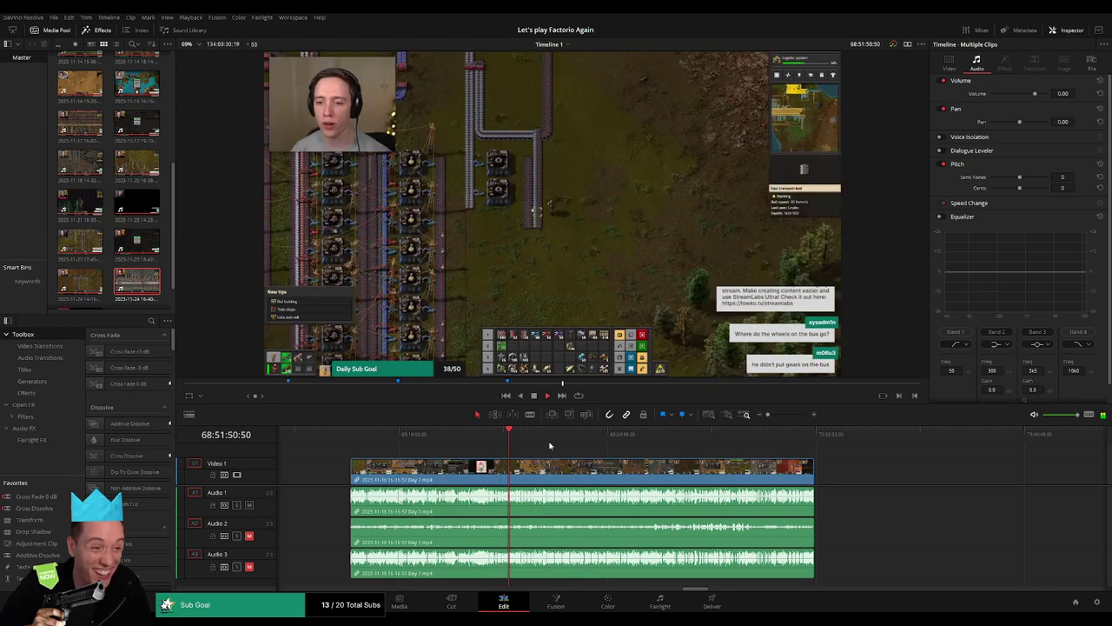
pyautogui.moveTo(768, 414); pyautogui.dragTo(790, 414)
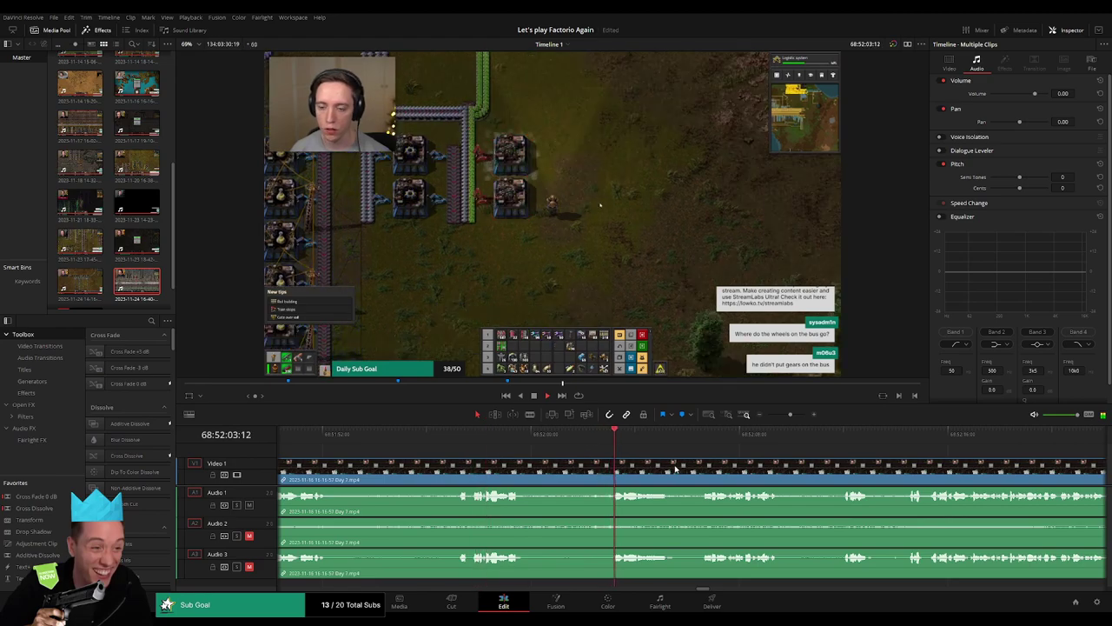
pyautogui.click(543, 443)
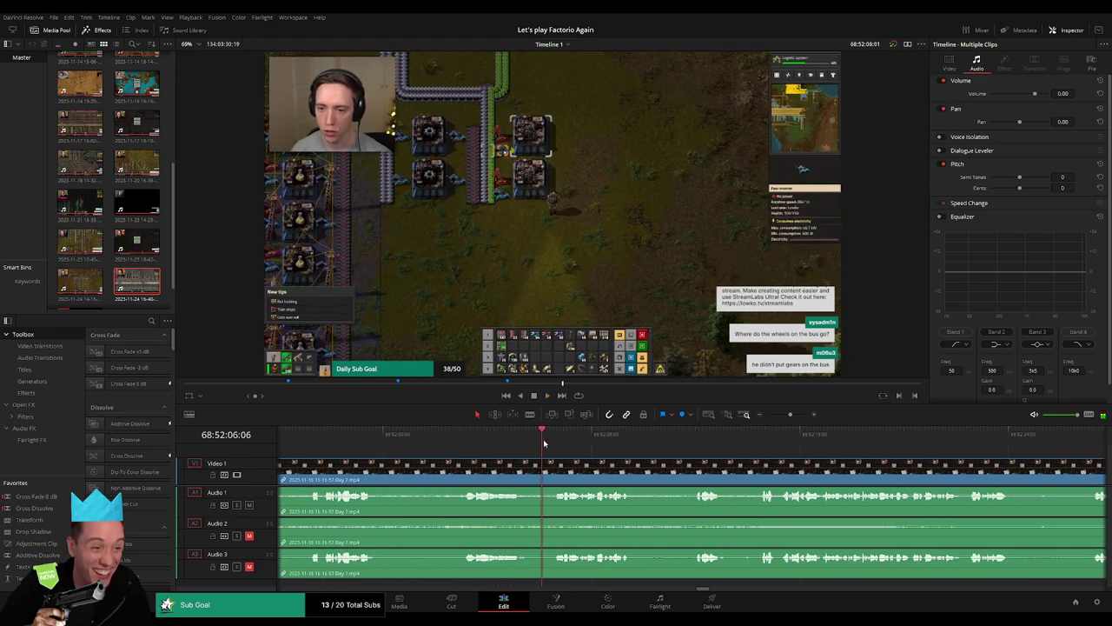
pyautogui.click(461, 439)
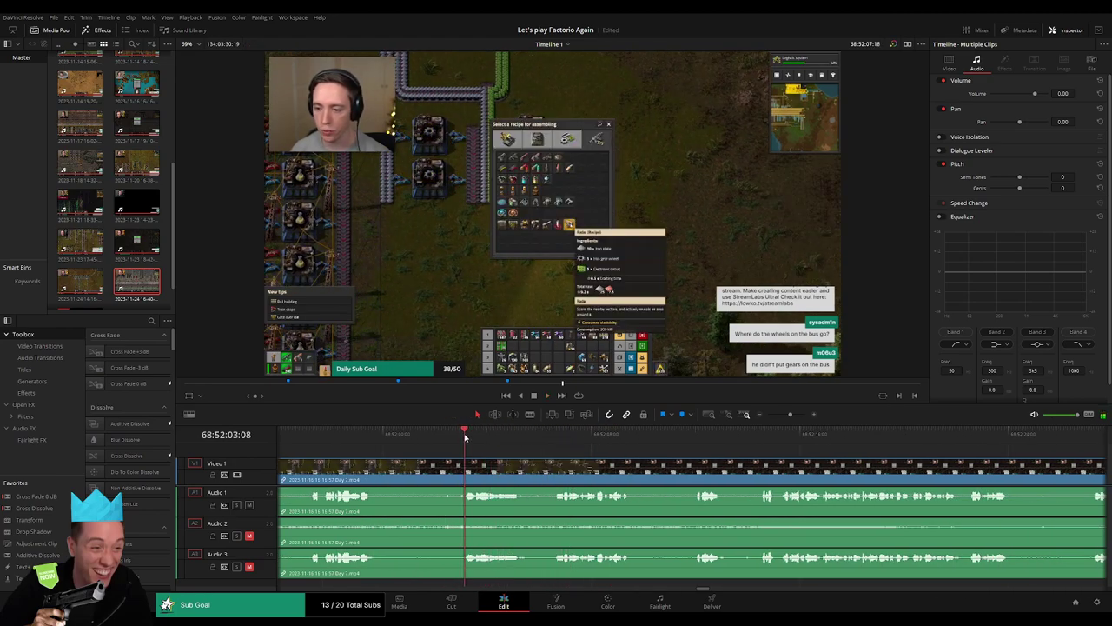
pyautogui.moveTo(465, 438); pyautogui.dragTo(434, 443)
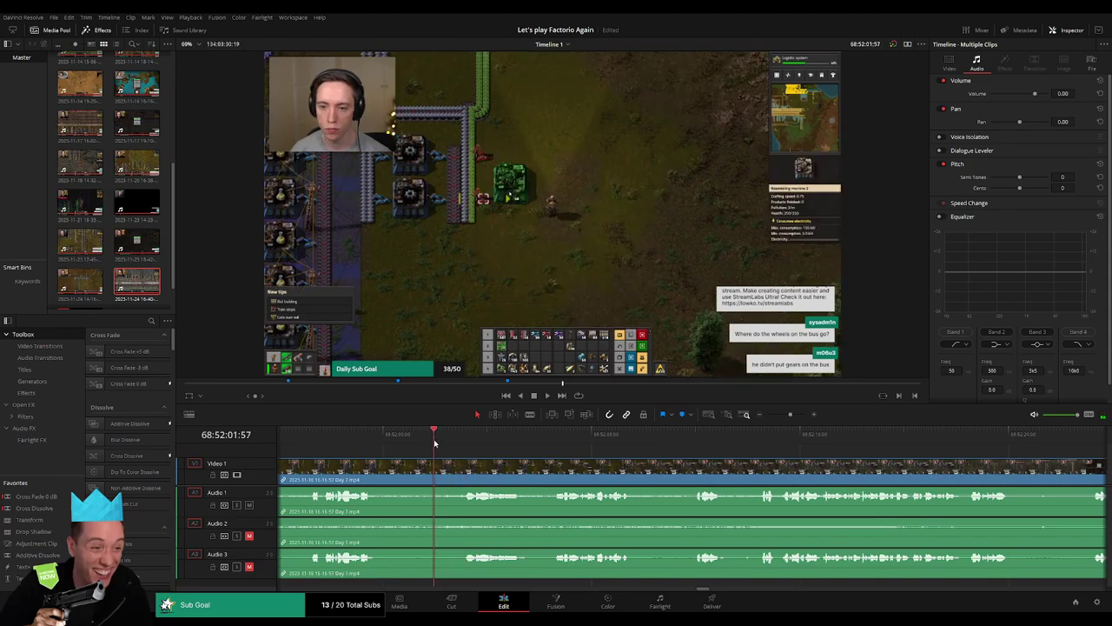
pyautogui.hotkey('ctrl', 'b')
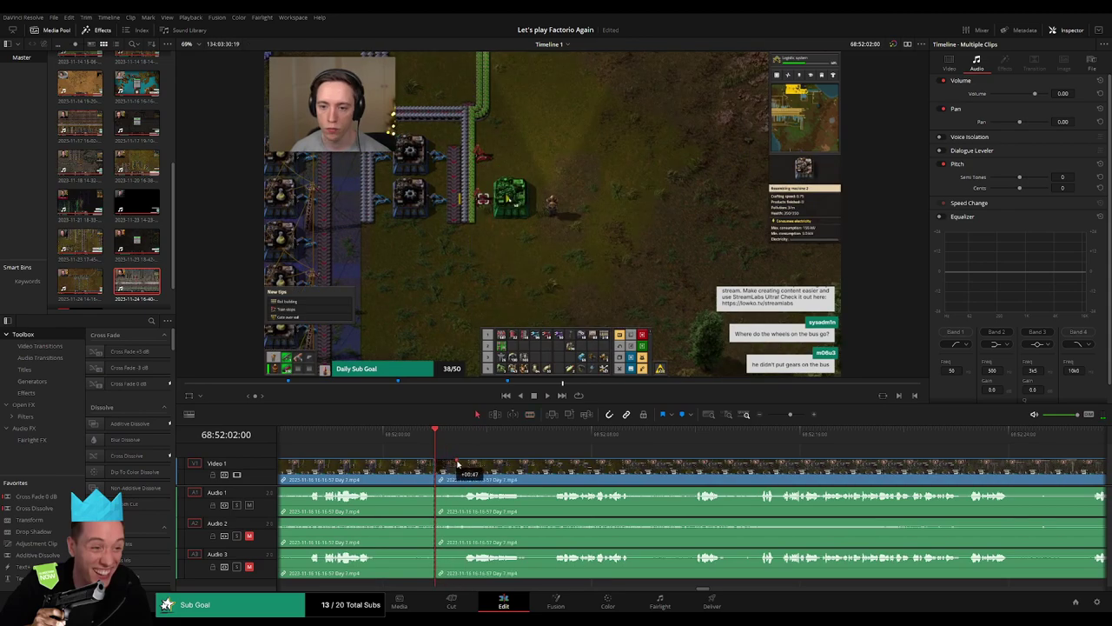
# Add video and audio fades on both sides of the 68:52:02:00 cut
pyautogui.moveTo(458, 465); pyautogui.dragTo(415, 463)
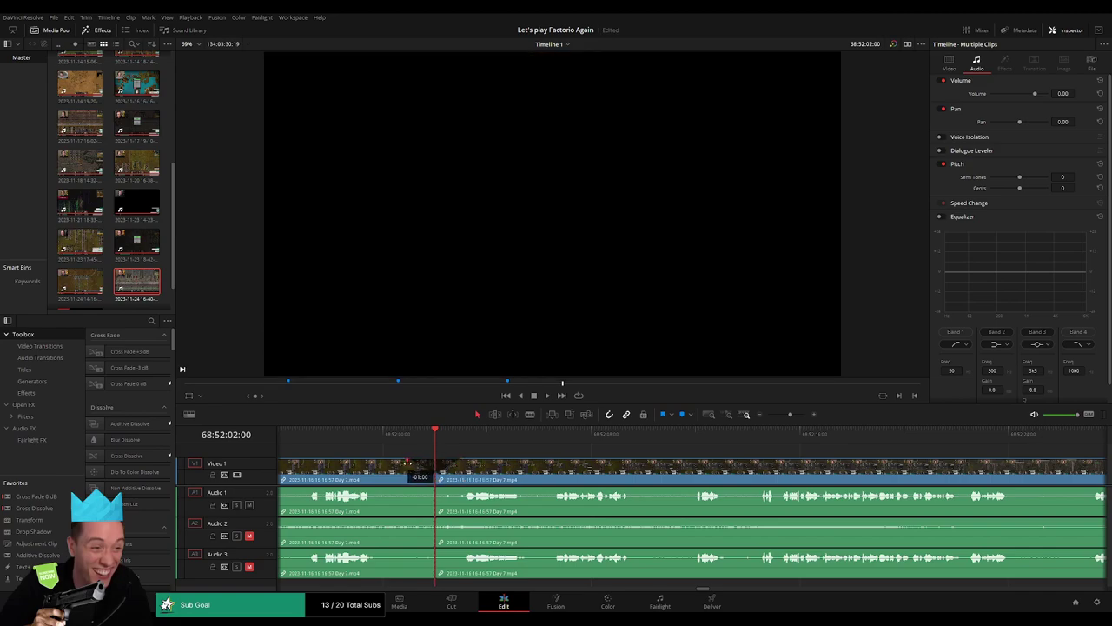
pyautogui.moveTo(432, 491)
pyautogui.mouseDown()
pyautogui.moveTo(416, 490)
pyautogui.moveTo(464, 493)
pyautogui.mouseUp()
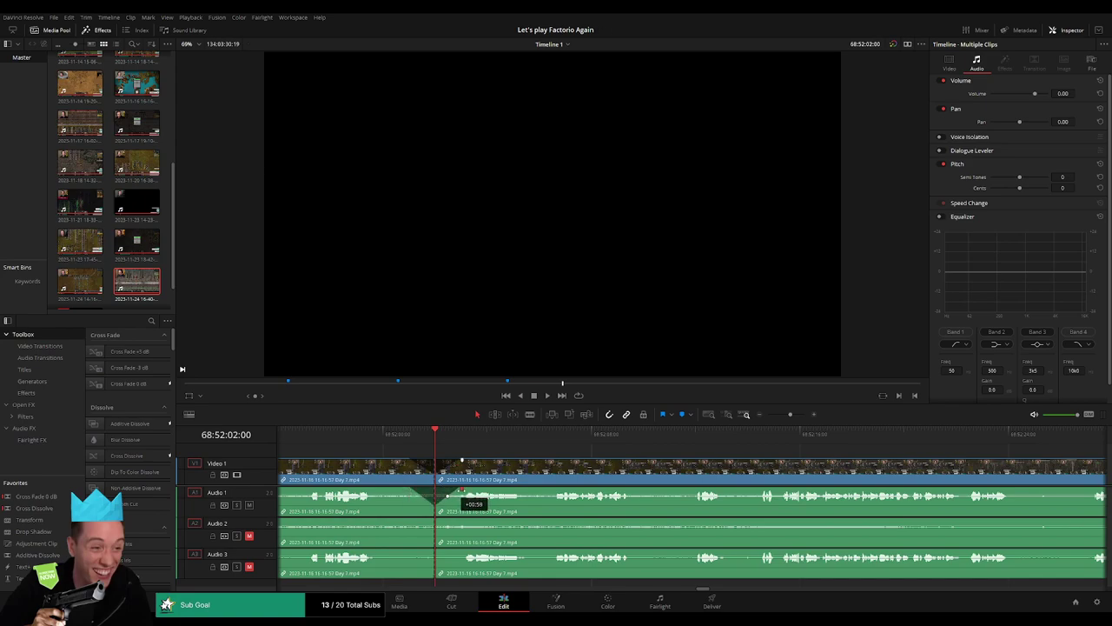
pyautogui.moveTo(429, 520)
pyautogui.mouseDown()
pyautogui.moveTo(412, 522)
pyautogui.moveTo(455, 523)
pyautogui.moveTo(412, 553)
pyautogui.moveTo(457, 551)
pyautogui.mouseUp()
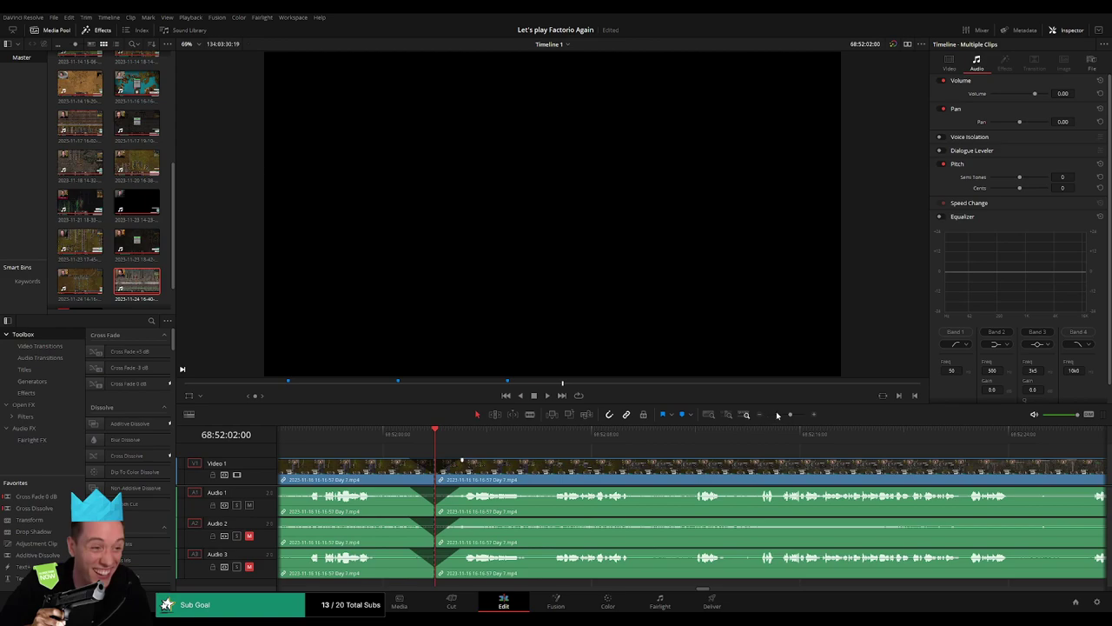
pyautogui.moveTo(780, 414); pyautogui.dragTo(767, 415)
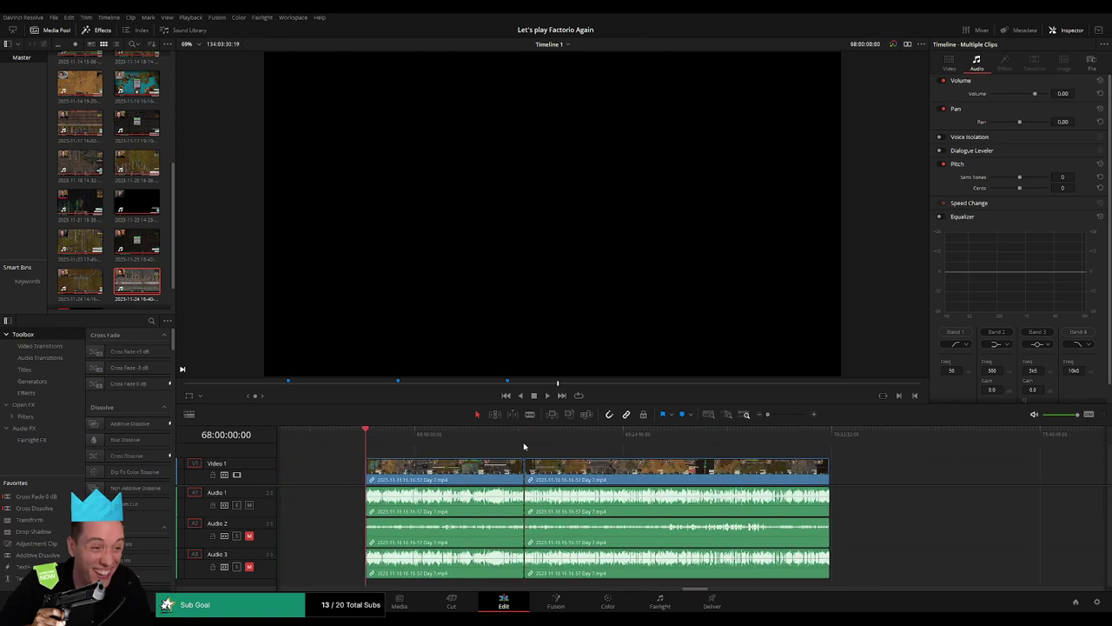
# Close the gap by pulling the following clips left to the playhead, then play the join
pyautogui.moveTo(525, 469); pyautogui.dragTo(737, 474)
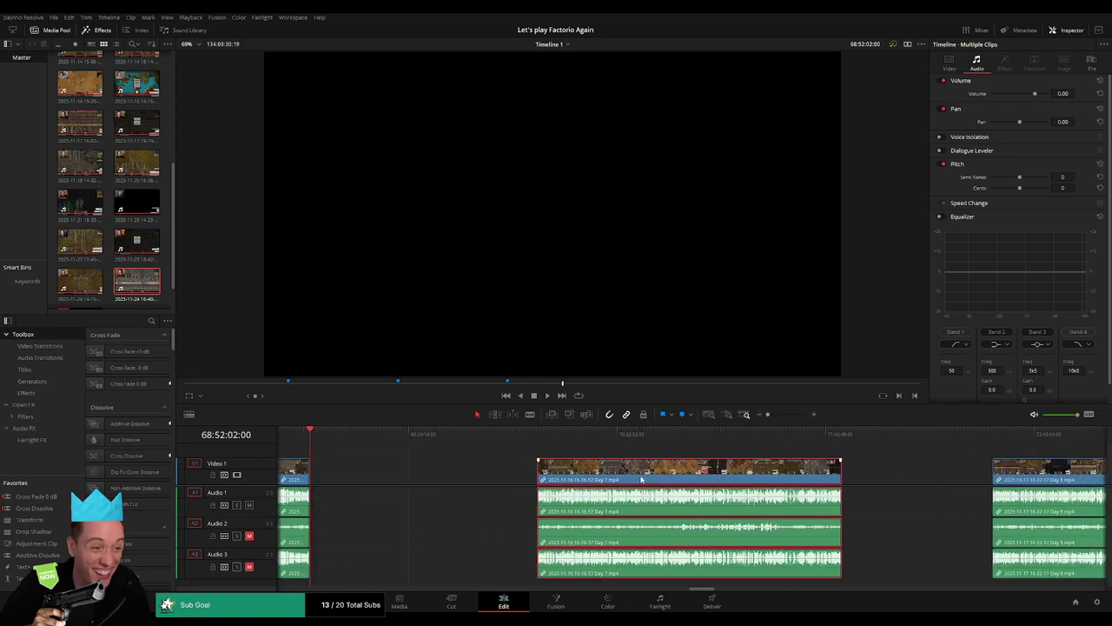
pyautogui.click(417, 452)
pyautogui.moveTo(311, 445); pyautogui.dragTo(517, 457)
pyautogui.click(774, 421)
pyautogui.click(695, 442)
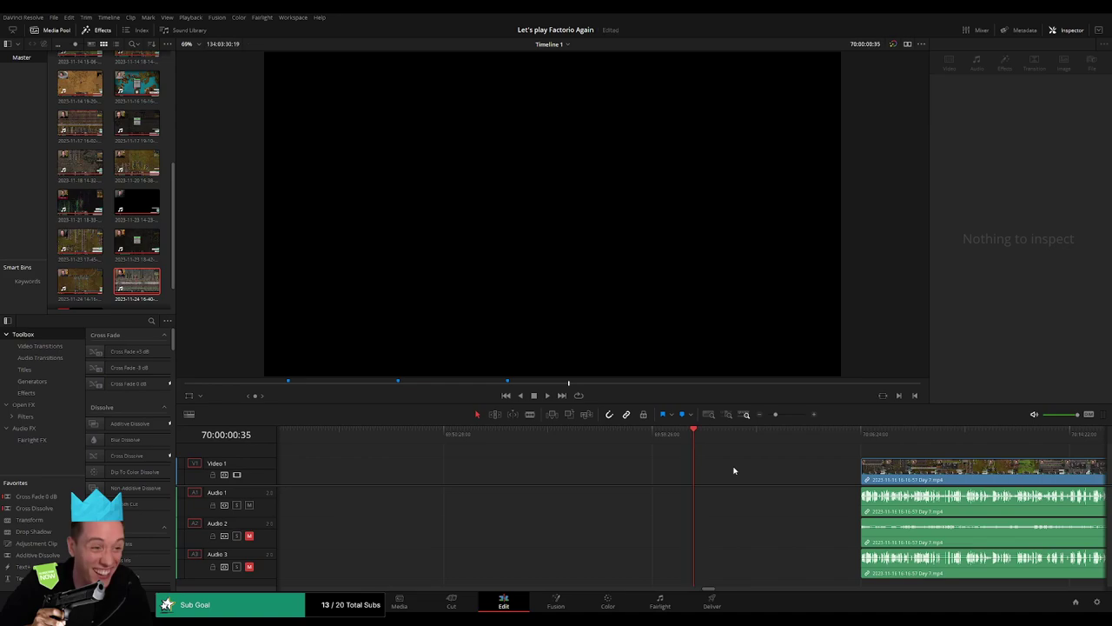
pyautogui.press('Left')
pyautogui.press('Left')
pyautogui.press('Left')
pyautogui.moveTo(883, 469); pyautogui.dragTo(745, 469)
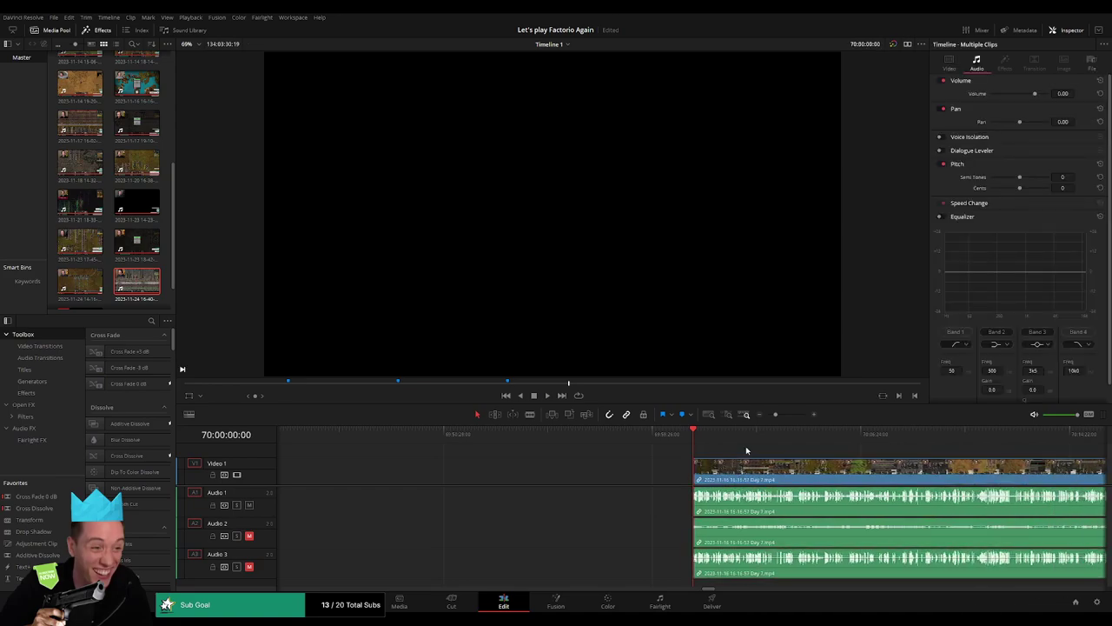
pyautogui.press('space')
pyautogui.moveTo(777, 415); pyautogui.dragTo(768, 415)
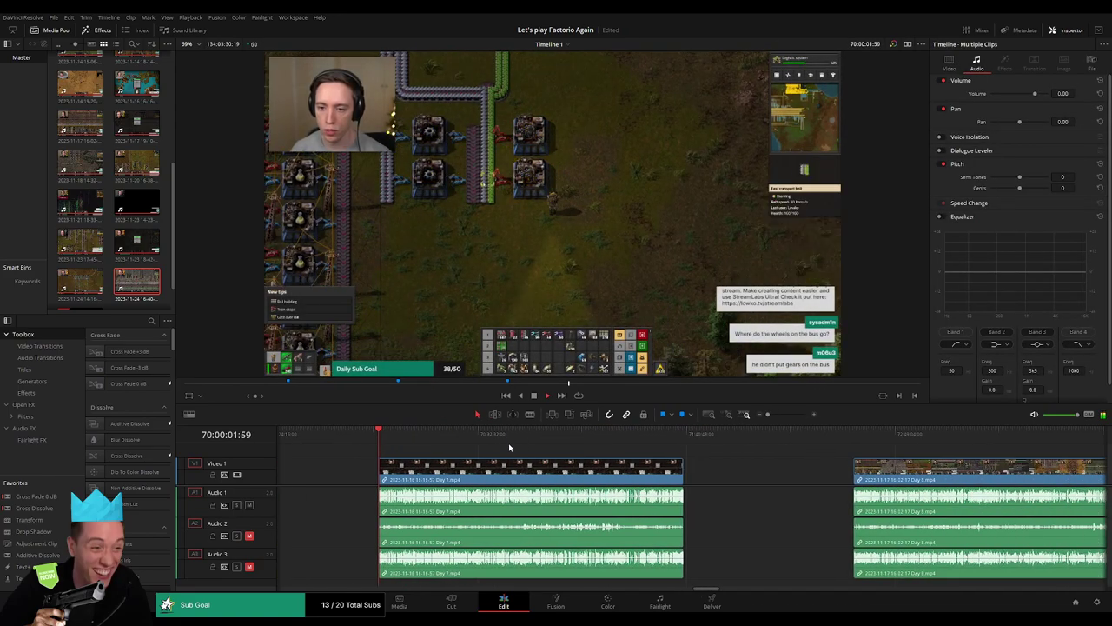
# Scrub the Day 7 recording to where gameplay resumes after the game reloads
pyautogui.moveTo(380, 444); pyautogui.dragTo(532, 454)
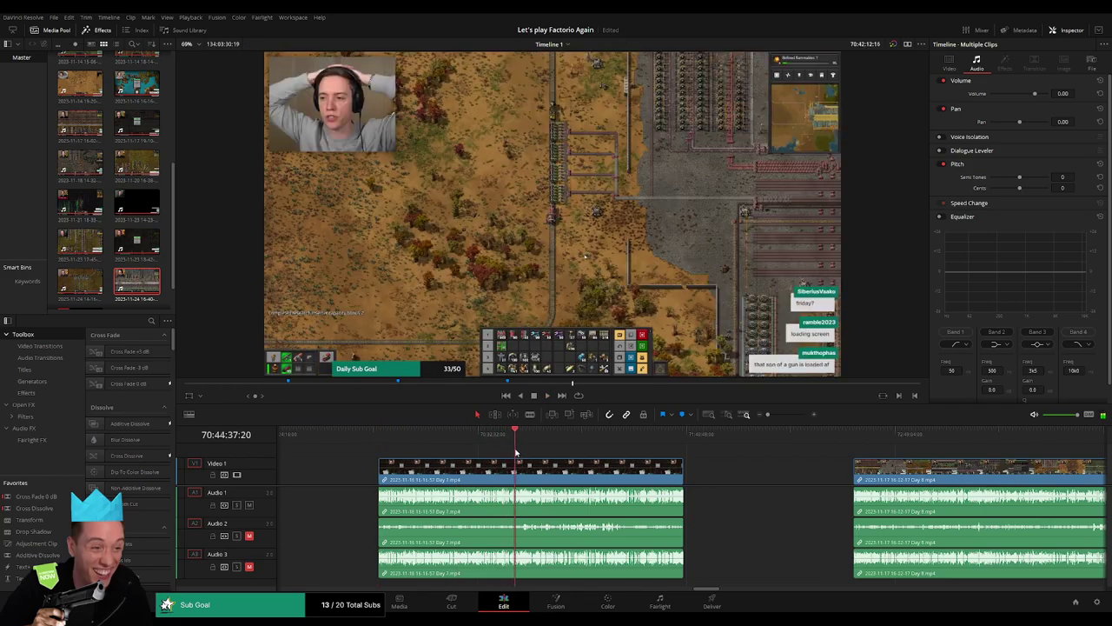
pyautogui.press('l')
pyautogui.press('l')
pyautogui.press('l')
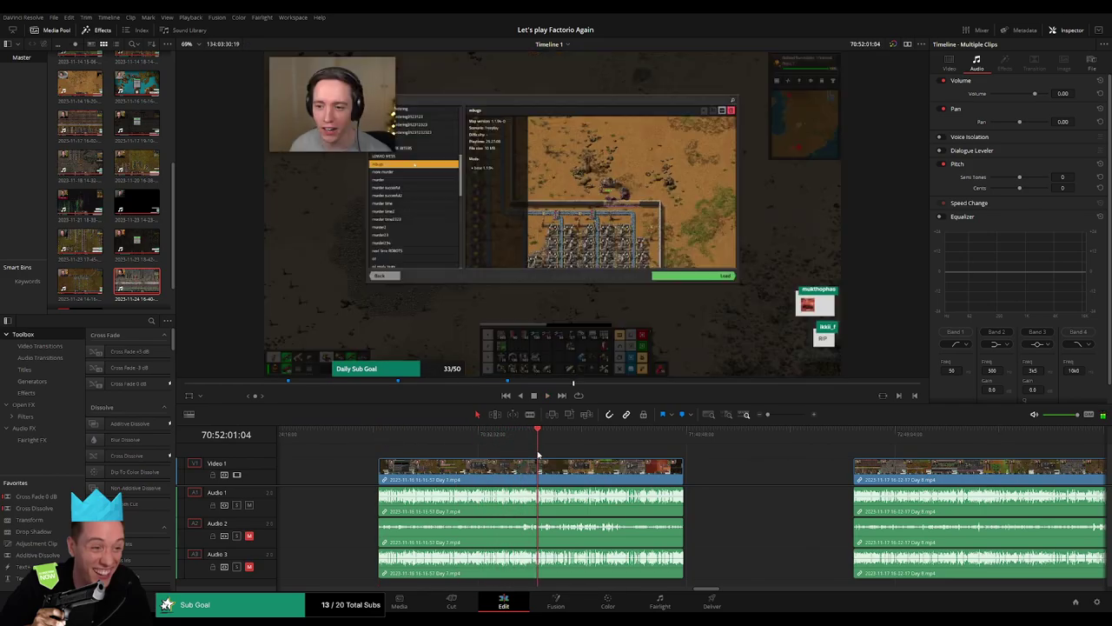
pyautogui.moveTo(774, 416); pyautogui.dragTo(789, 415)
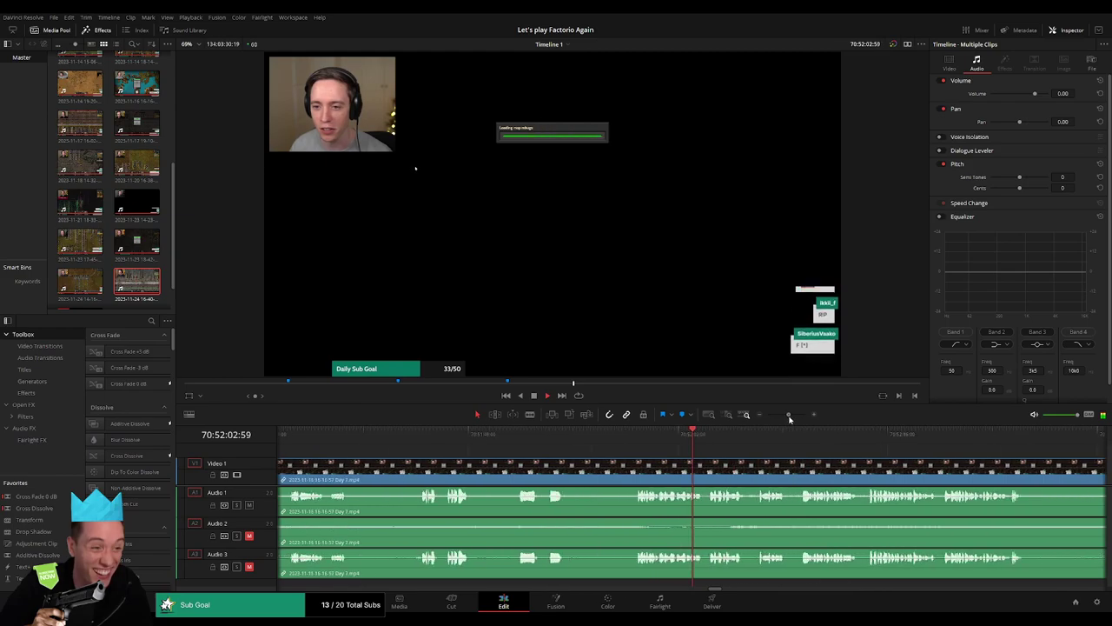
pyautogui.moveTo(544, 460); pyautogui.dragTo(476, 460)
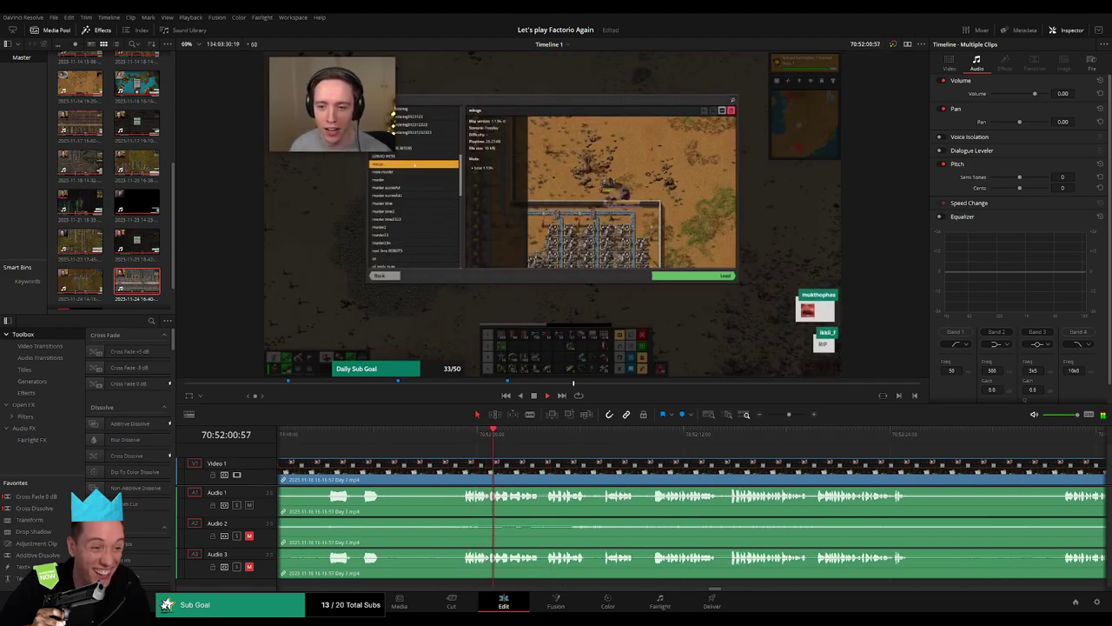
pyautogui.click(611, 434)
pyautogui.moveTo(612, 435); pyautogui.dragTo(670, 438)
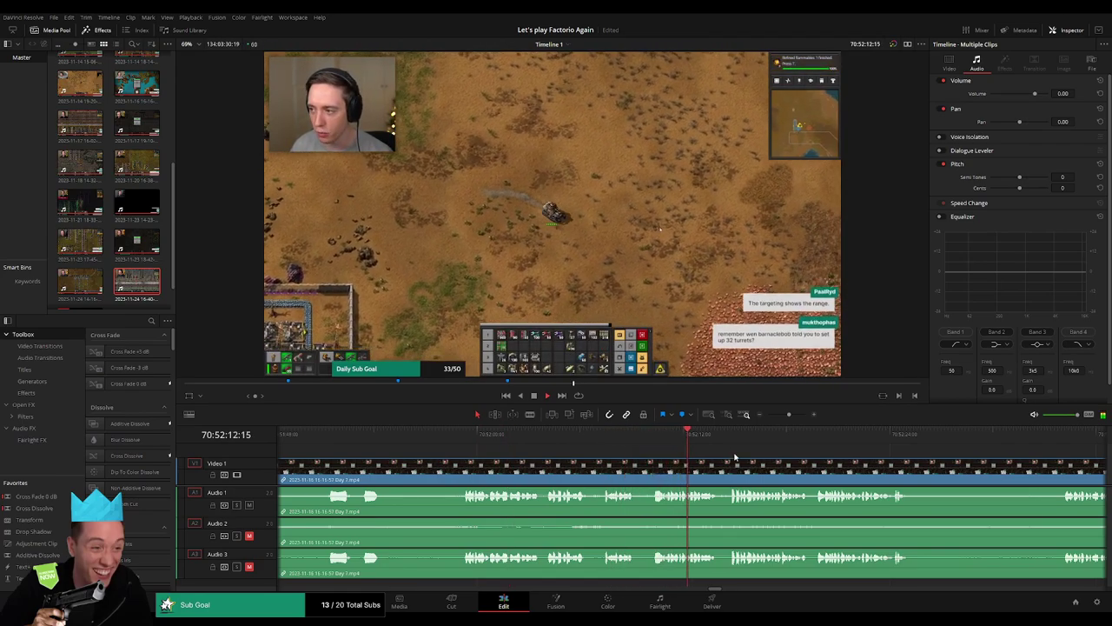
pyautogui.moveTo(789, 414); pyautogui.dragTo(792, 416)
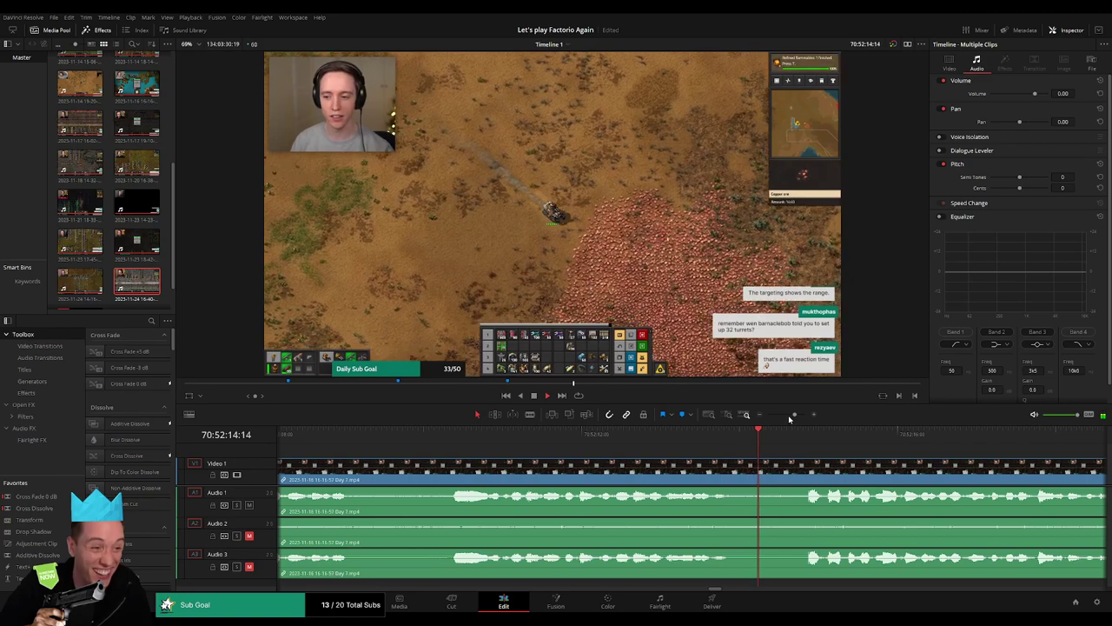
pyautogui.click(480, 434)
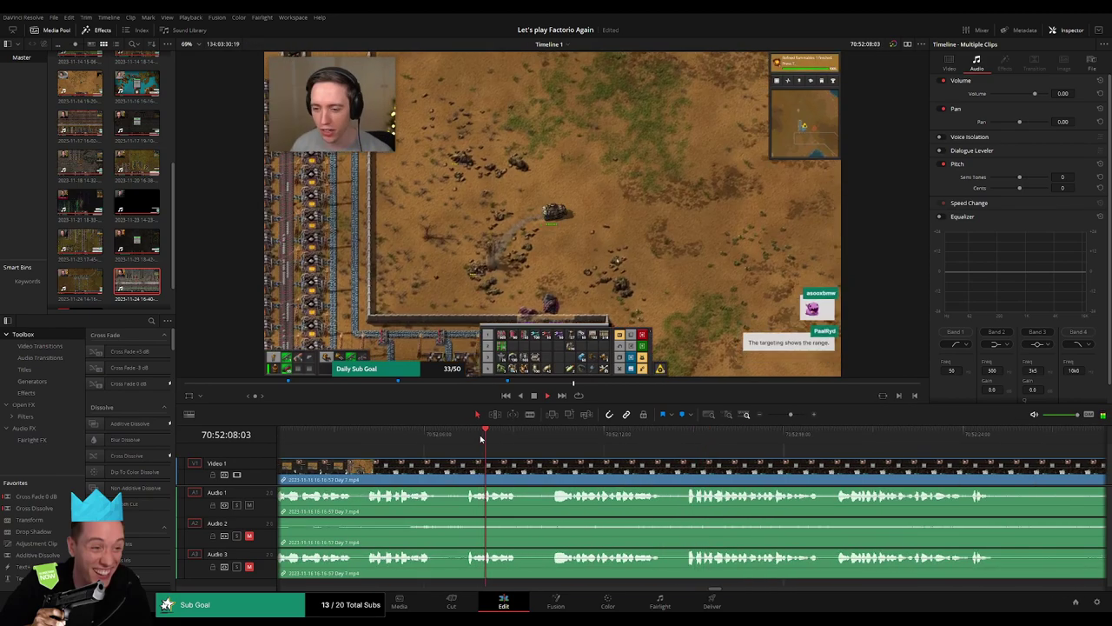
pyautogui.click(544, 440)
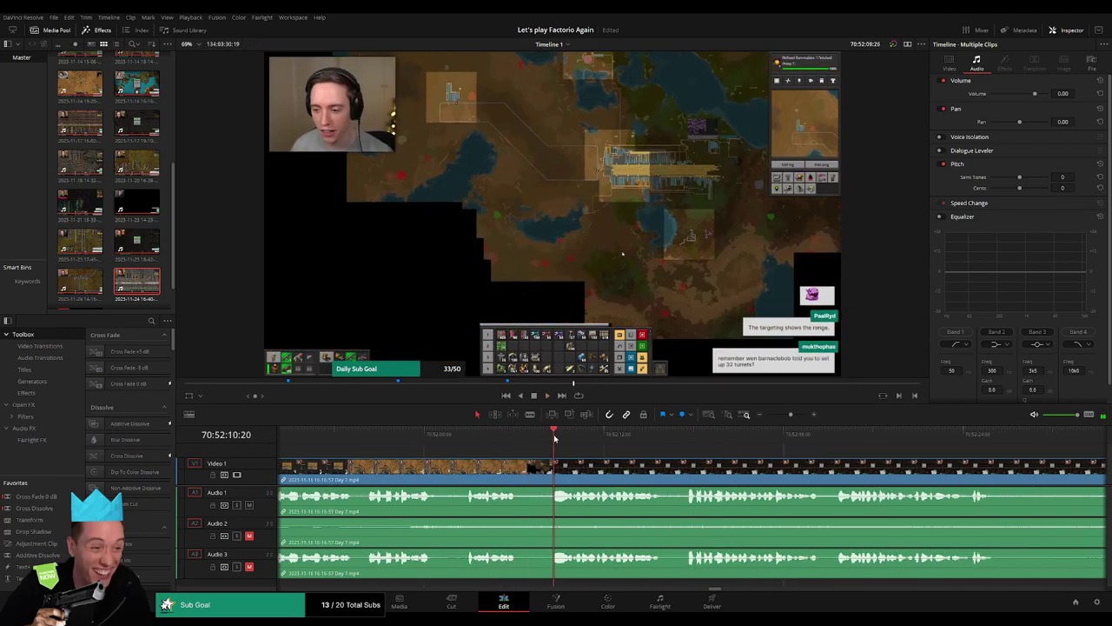
pyautogui.moveTo(544, 441); pyautogui.dragTo(529, 443)
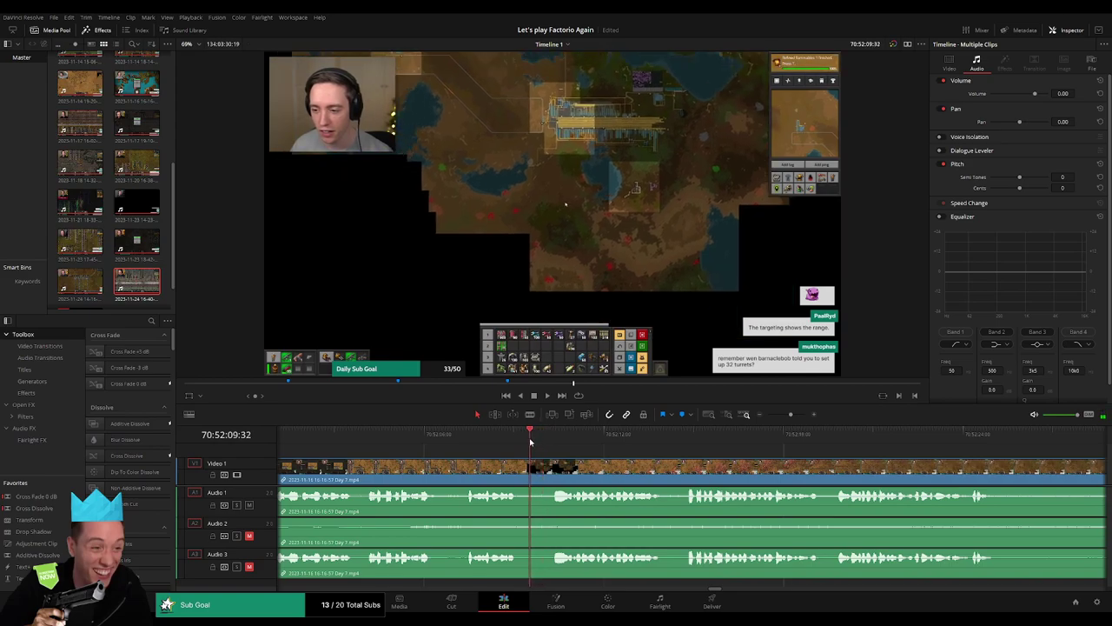
# Blade all tracks at 70:52:09:30, trim the right piece, and crossfade Audio 1–3 across the cut
pyautogui.click(532, 470)
pyautogui.press('a')
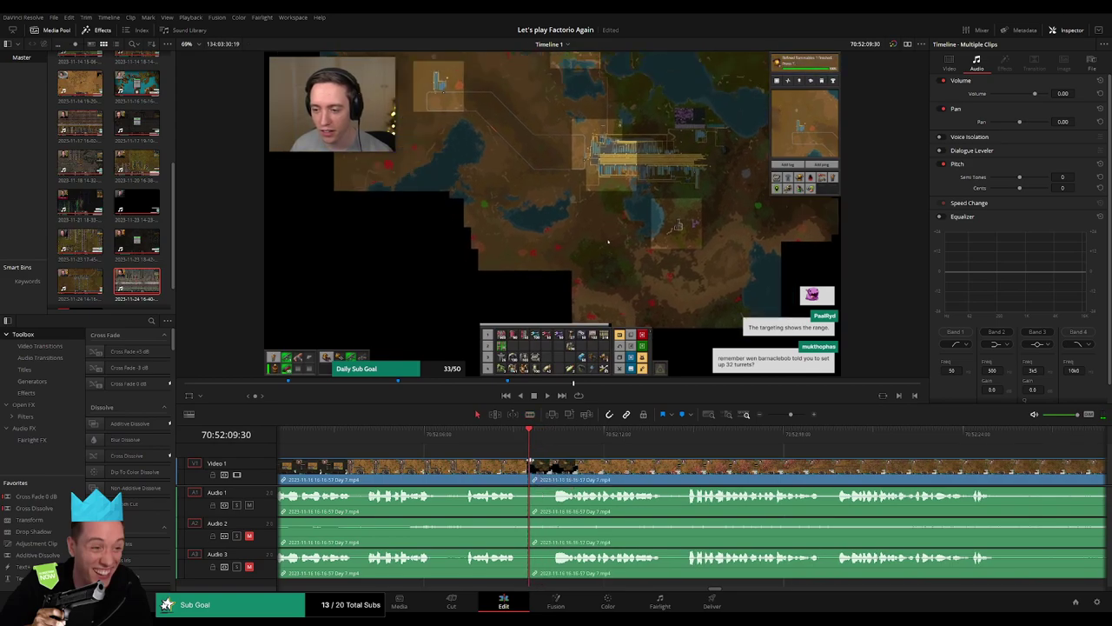
pyautogui.moveTo(532, 465)
pyautogui.mouseDown()
pyautogui.moveTo(549, 466)
pyautogui.moveTo(501, 461)
pyautogui.moveTo(502, 493)
pyautogui.moveTo(562, 493)
pyautogui.mouseUp()
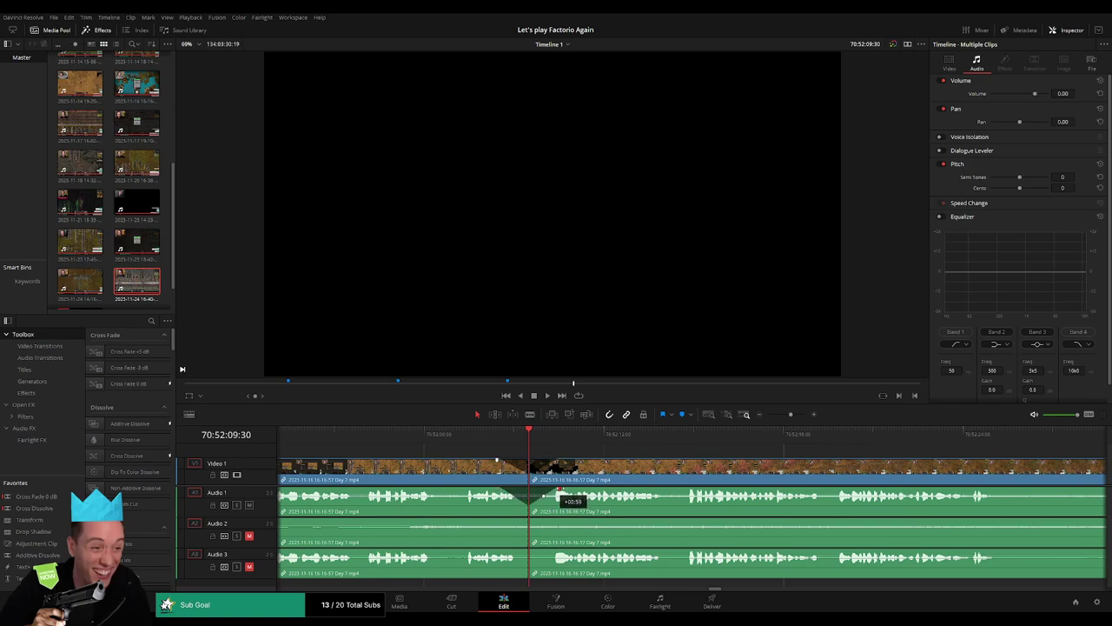
pyautogui.moveTo(526, 526)
pyautogui.mouseDown()
pyautogui.moveTo(512, 526)
pyautogui.moveTo(549, 526)
pyautogui.moveTo(503, 552)
pyautogui.moveTo(549, 553)
pyautogui.mouseUp()
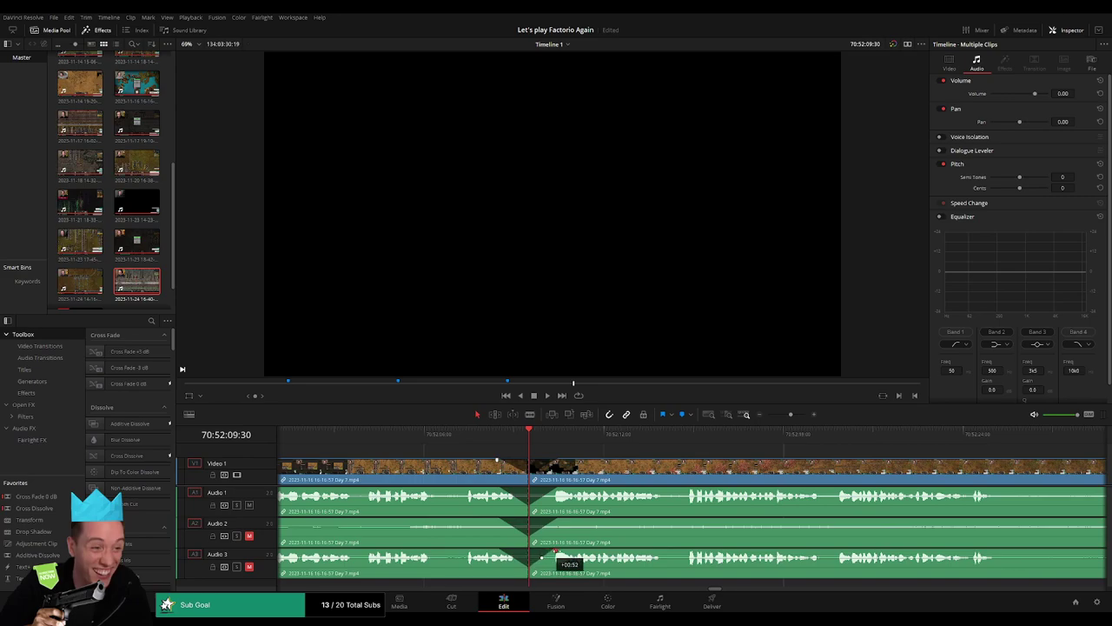
pyautogui.click(773, 414)
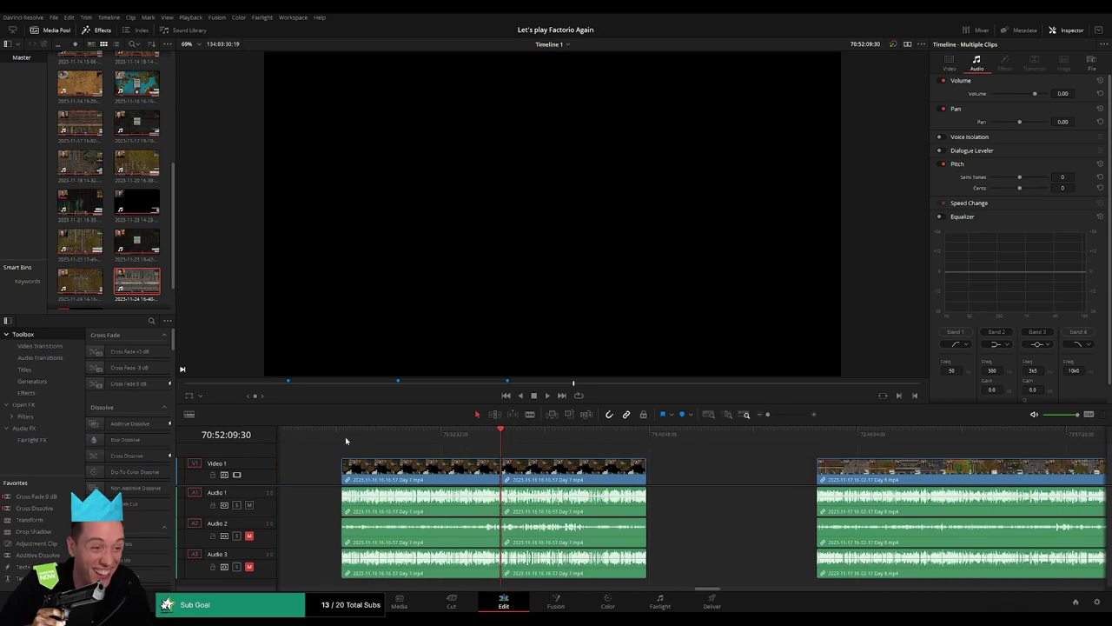
# Ripple-delete the unwanted clip and shift the Day 8 clip further along the timeline
pyautogui.scroll(-5, 634, 470)
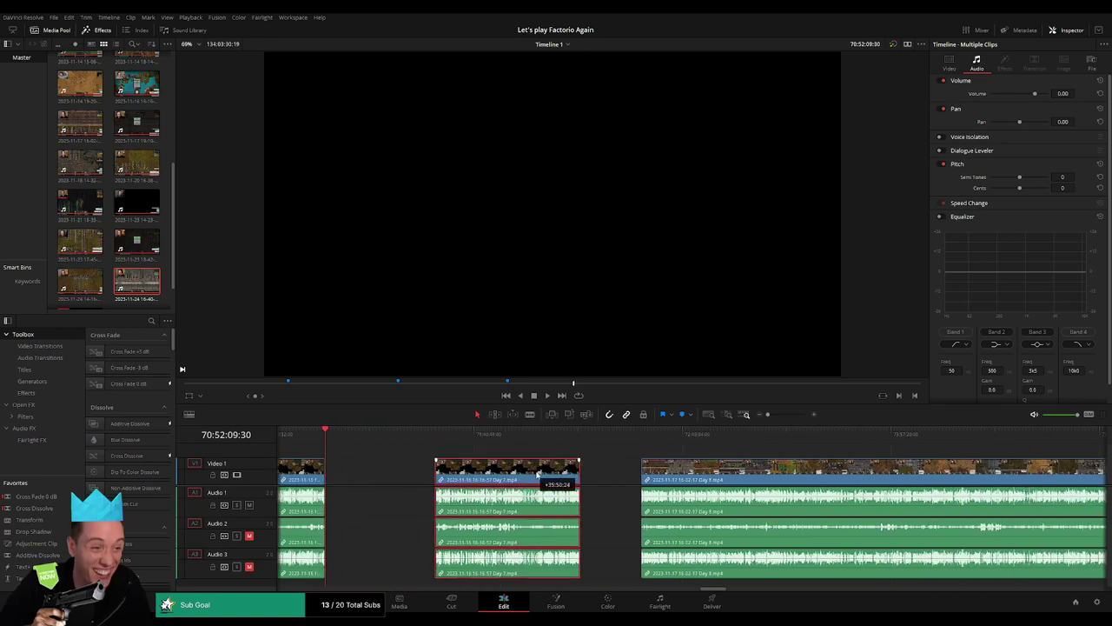
pyautogui.press('Delete')
pyautogui.moveTo(635, 470); pyautogui.dragTo(1104, 473)
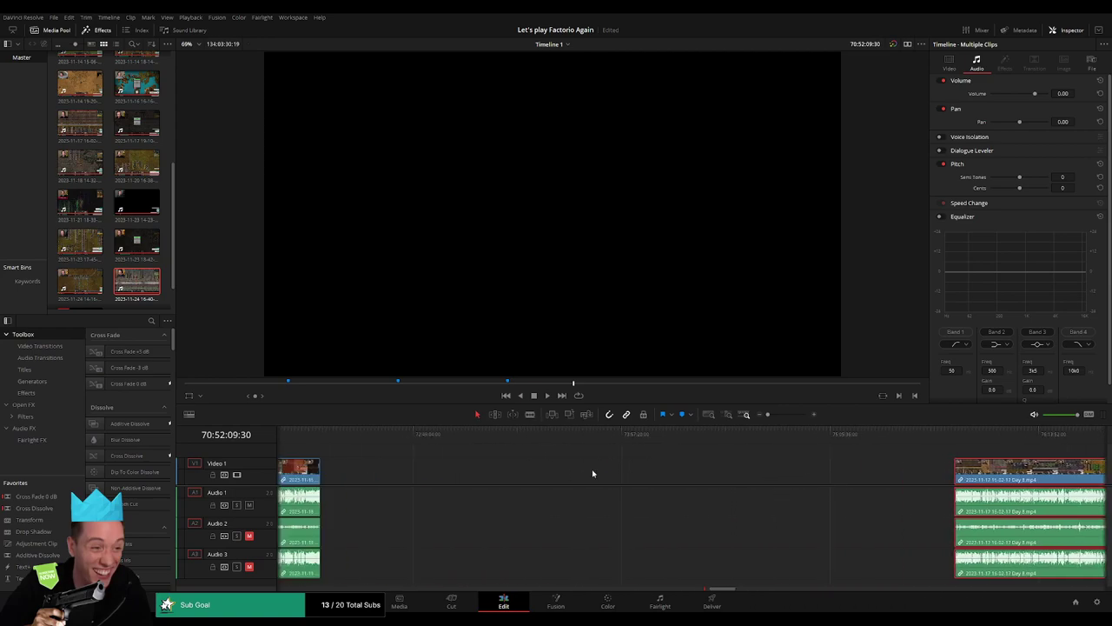
pyautogui.scroll(5, 593, 472)
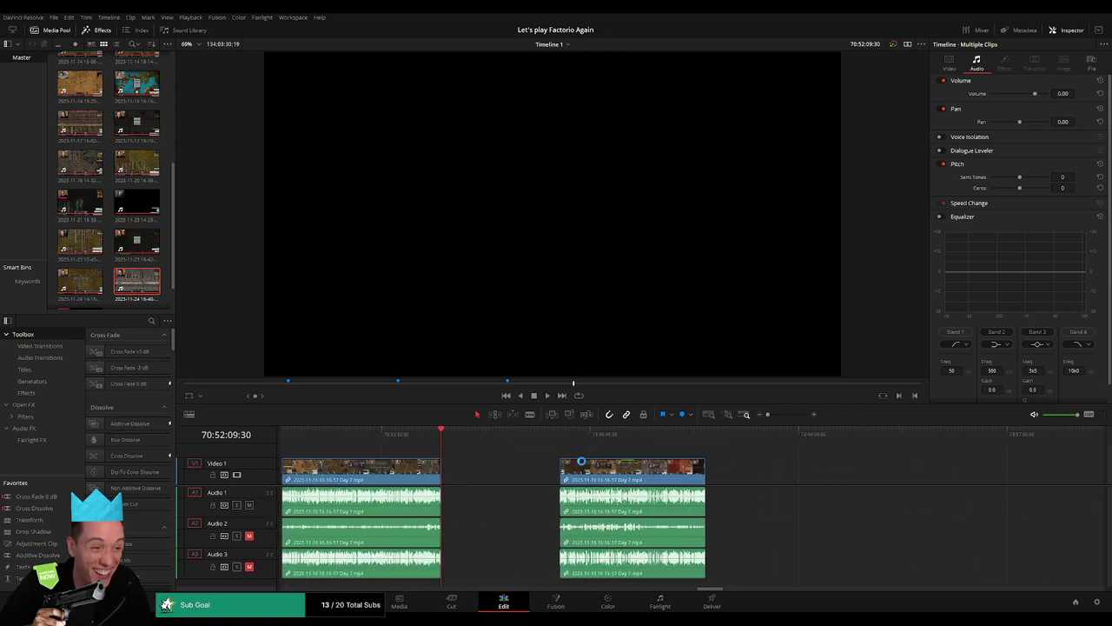
pyautogui.moveTo(710, 475); pyautogui.dragTo(718, 476)
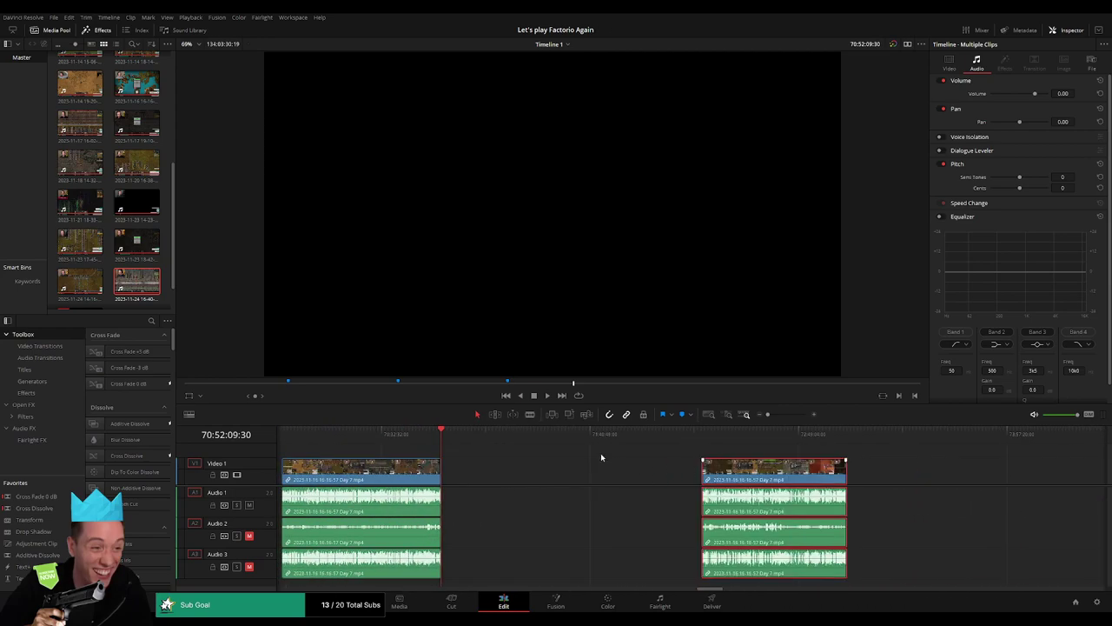
pyautogui.click(601, 455)
pyautogui.moveTo(466, 444)
pyautogui.mouseDown()
pyautogui.moveTo(650, 456)
pyautogui.moveTo(689, 439)
pyautogui.mouseUp()
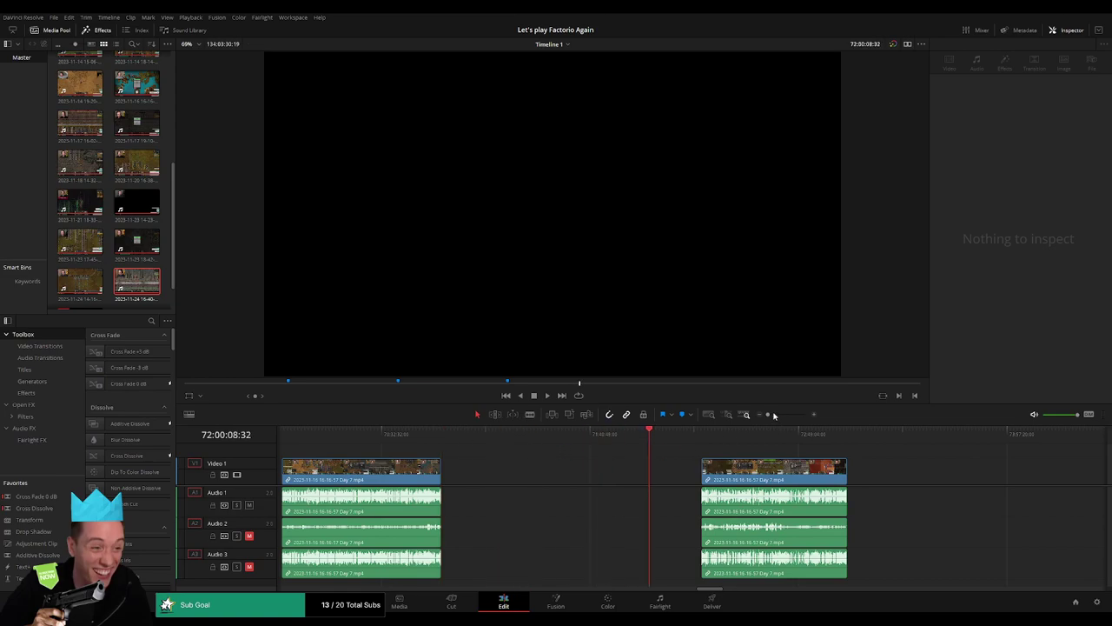
pyautogui.click(775, 415)
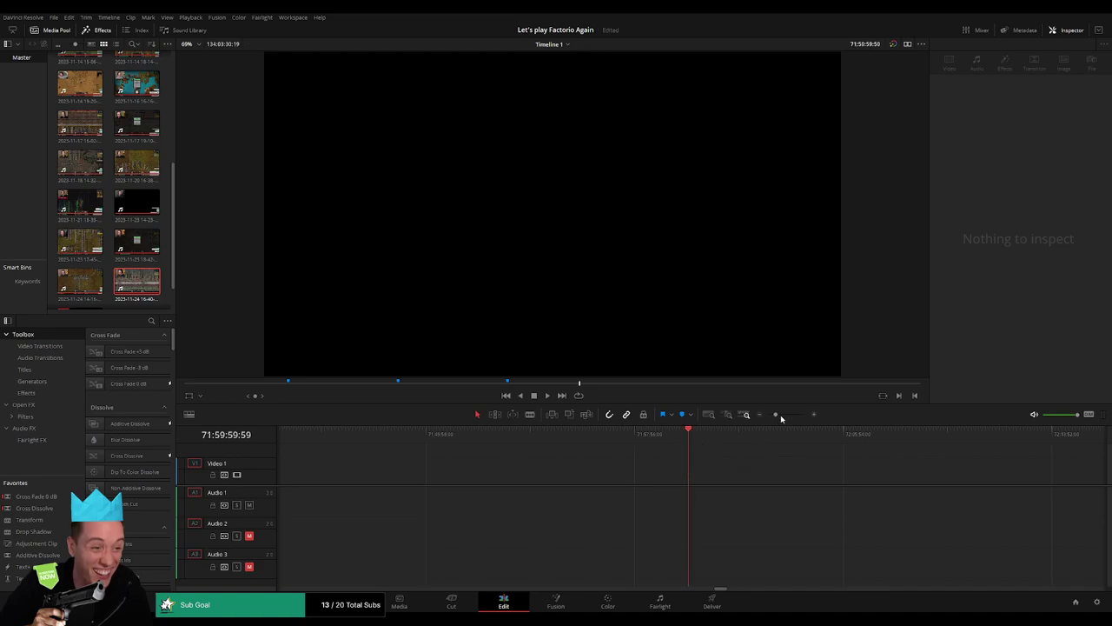
pyautogui.moveTo(776, 414); pyautogui.dragTo(767, 415)
# Move the Day 7 clips to the timeline start at 72:00:00:00 and butt the Day 8 clip against them
pyautogui.moveTo(883, 473); pyautogui.dragTo(603, 439)
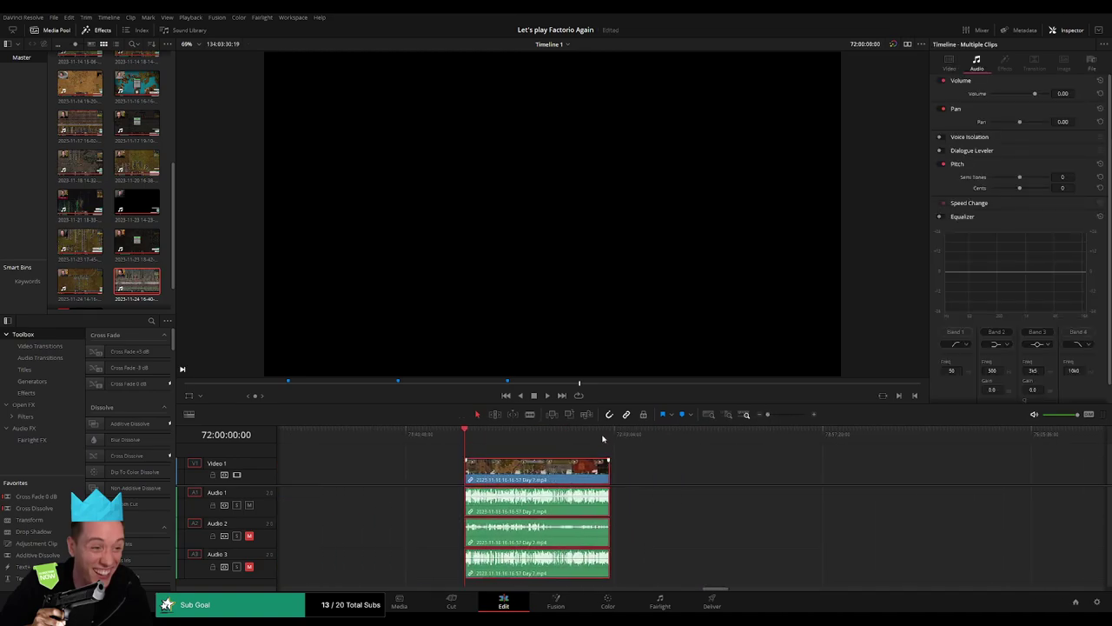
pyautogui.press('Down')
pyautogui.press('Up')
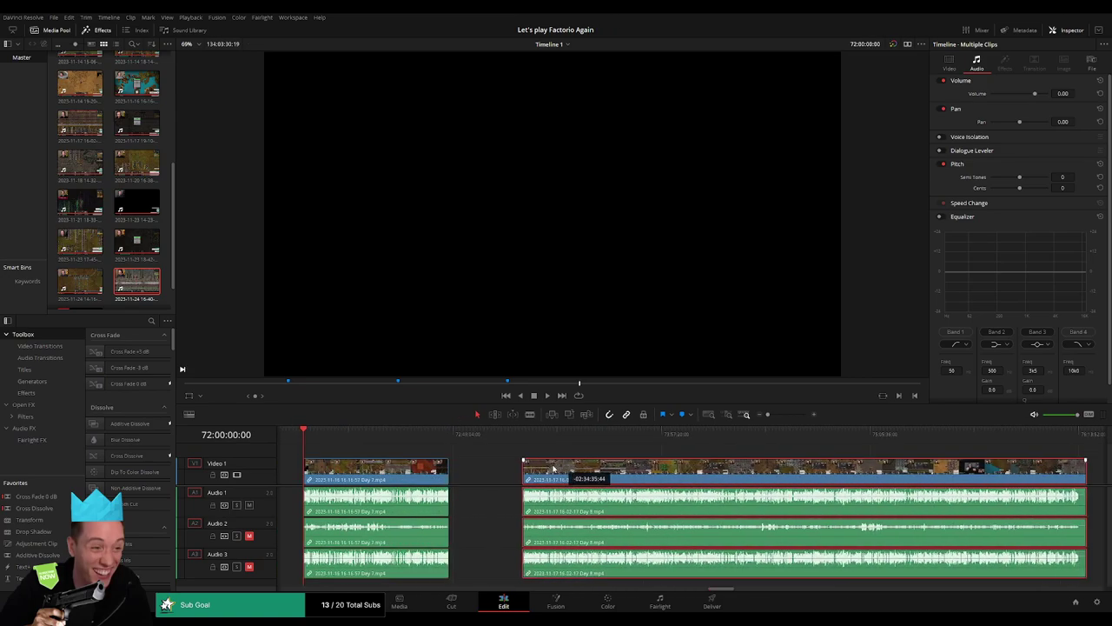
pyautogui.moveTo(1039, 477); pyautogui.dragTo(492, 478)
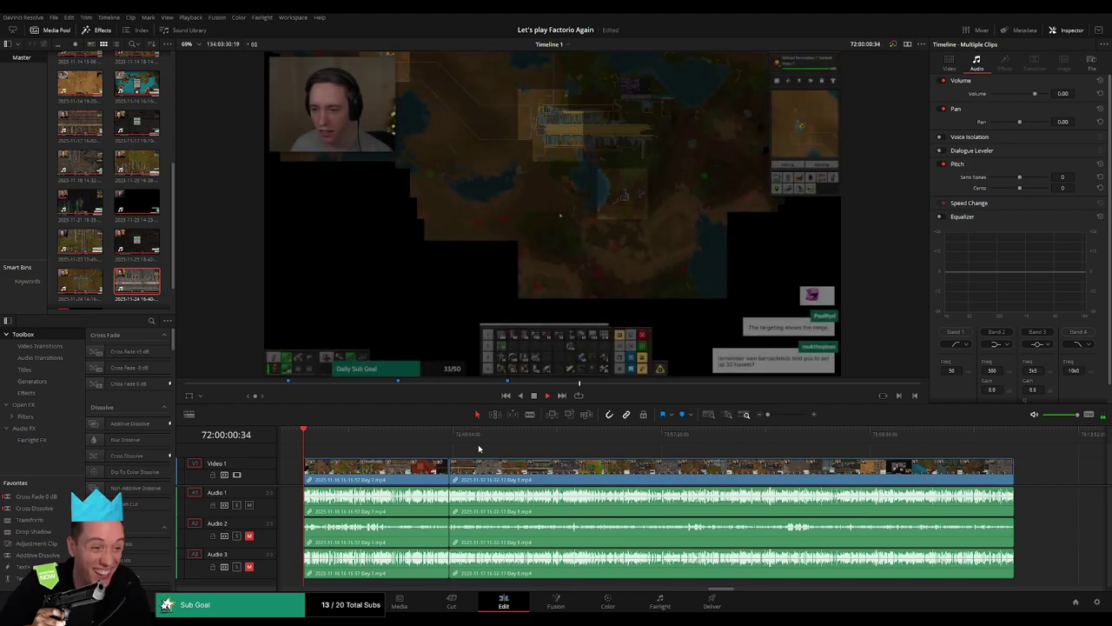
# Play across the Day 7 to Day 8 join to check there is no gap
pyautogui.moveTo(398, 443); pyautogui.dragTo(650, 439)
pyautogui.scroll(5, 447, 441)
pyautogui.press('space')
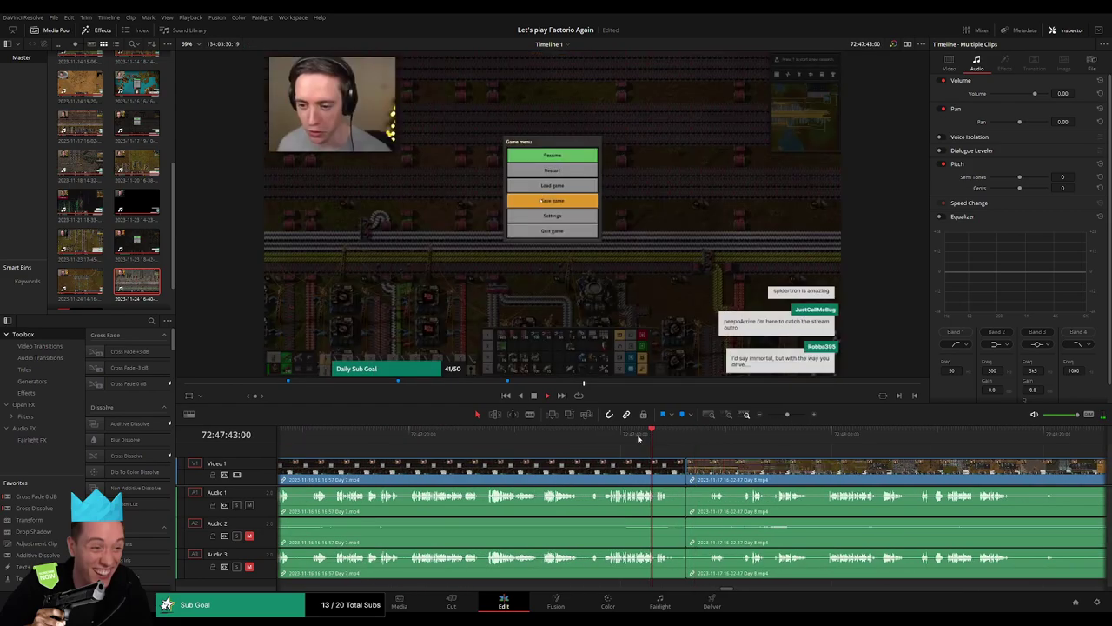
pyautogui.click(603, 434)
pyautogui.hscroll(3, 659, 456)
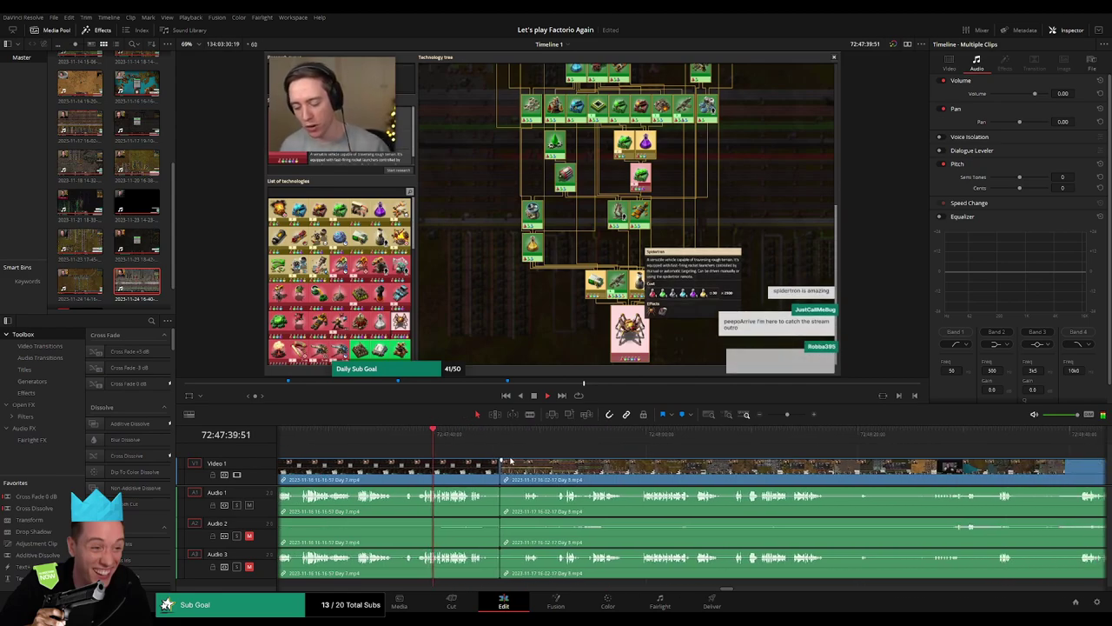
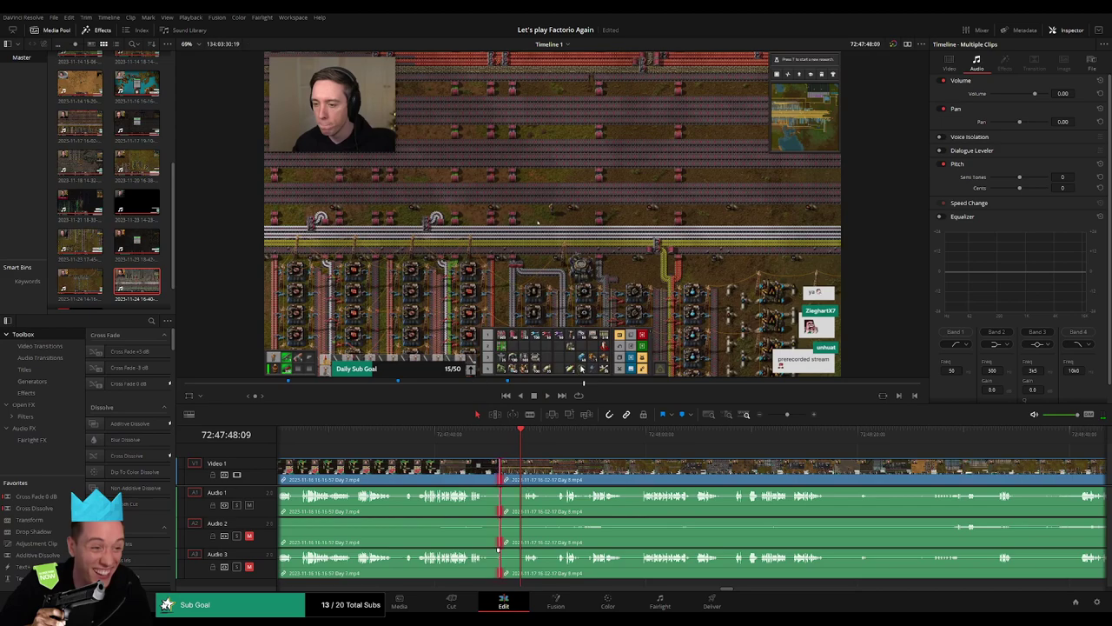
# Ripple-trim the earlier join to shorten the first clip and play back around it
pyautogui.moveTo(500, 550); pyautogui.dragTo(495, 549)
pyautogui.press('space')
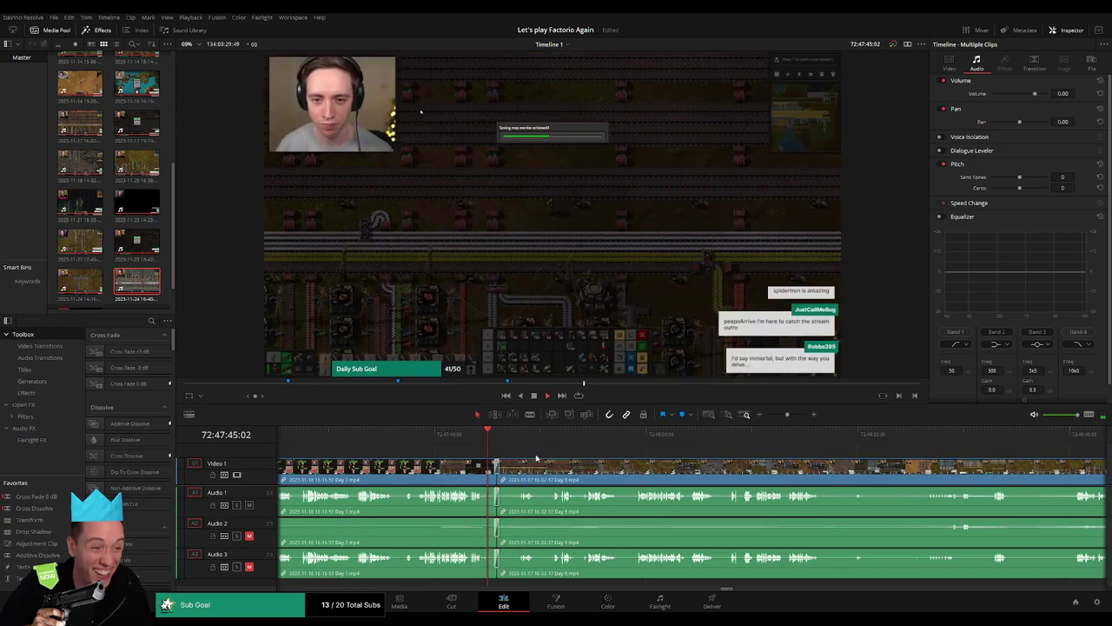
pyautogui.moveTo(785, 417); pyautogui.dragTo(767, 416)
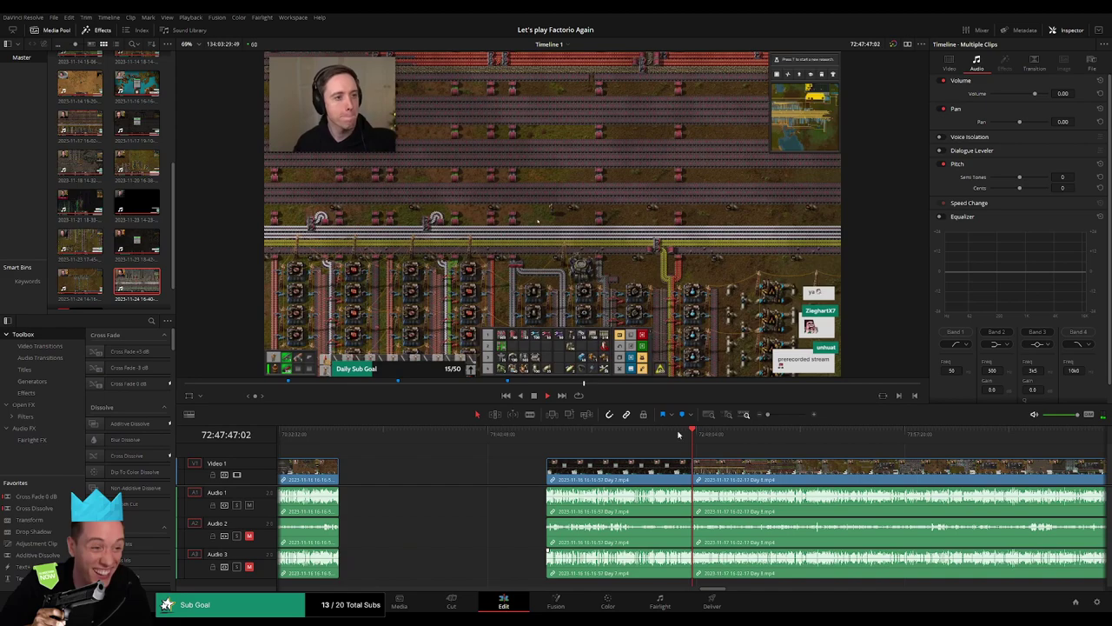
# Scrub through the footage around 72:52 to locate the next dull stretch
pyautogui.click(524, 434)
pyautogui.moveTo(525, 441); pyautogui.dragTo(532, 434)
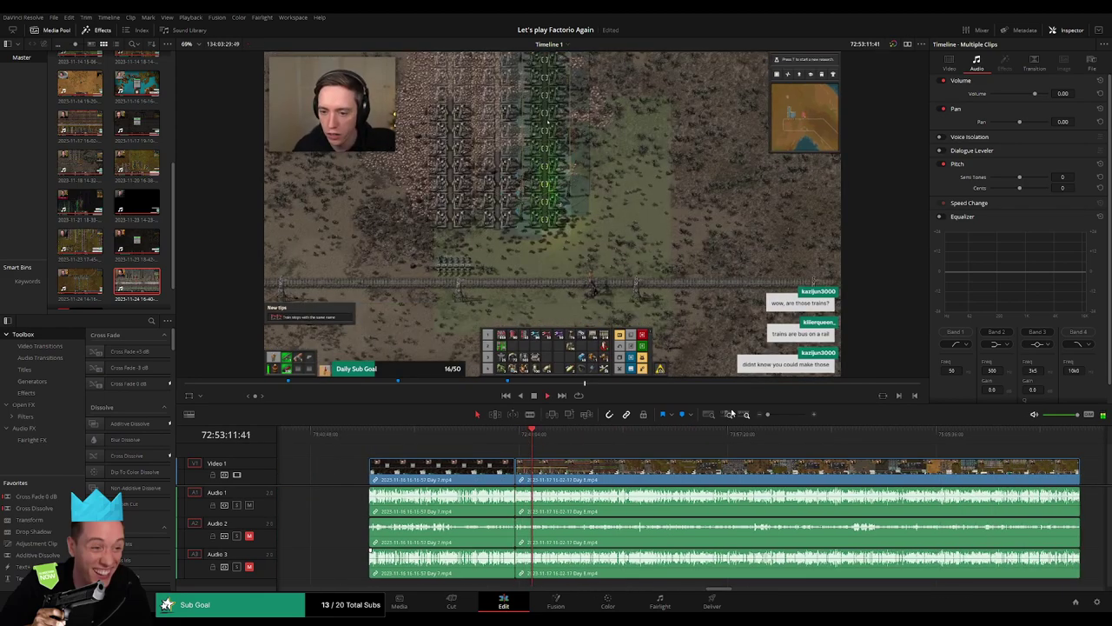
pyautogui.scroll(2, 571, 434)
pyautogui.click(571, 435)
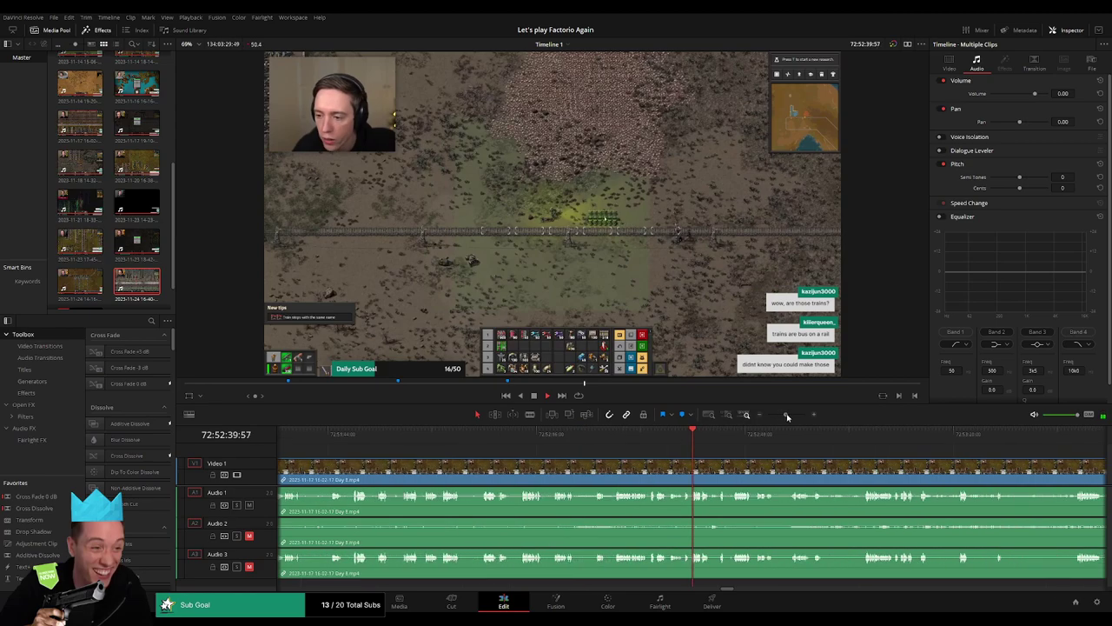
pyautogui.moveTo(788, 416); pyautogui.dragTo(790, 416)
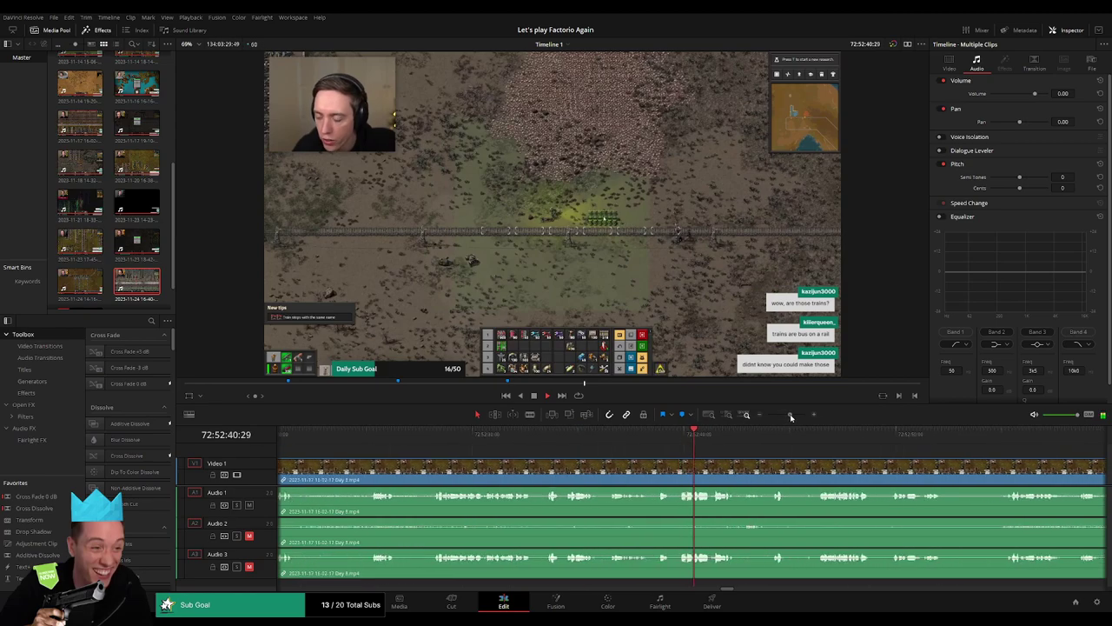
pyautogui.click(390, 438)
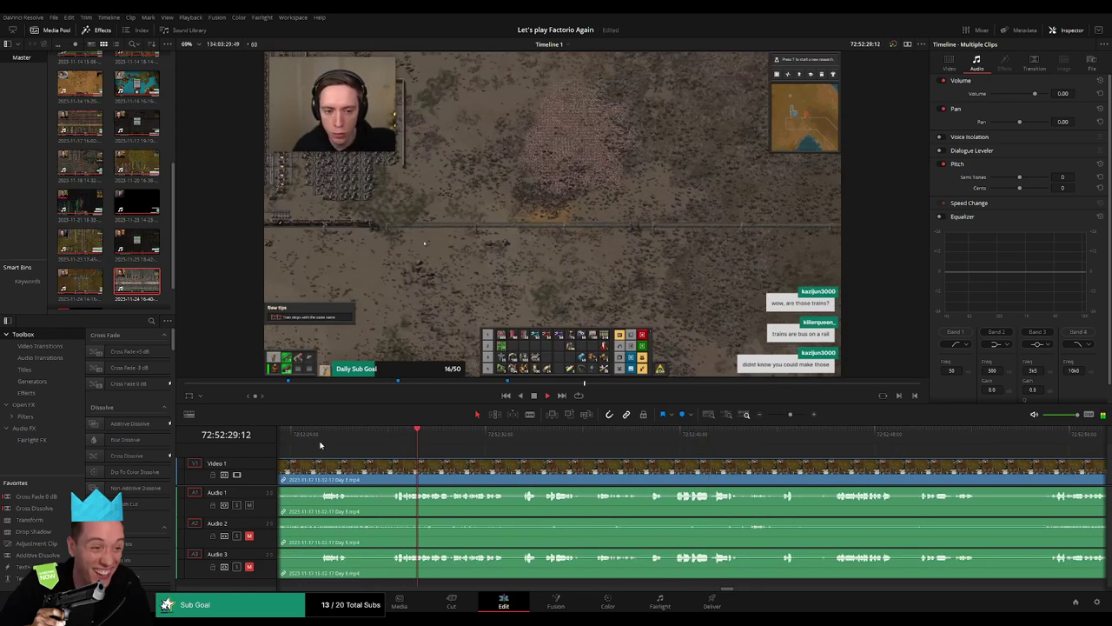
pyautogui.click(330, 434)
pyautogui.hscroll(-3, 449, 442)
pyautogui.click(449, 442)
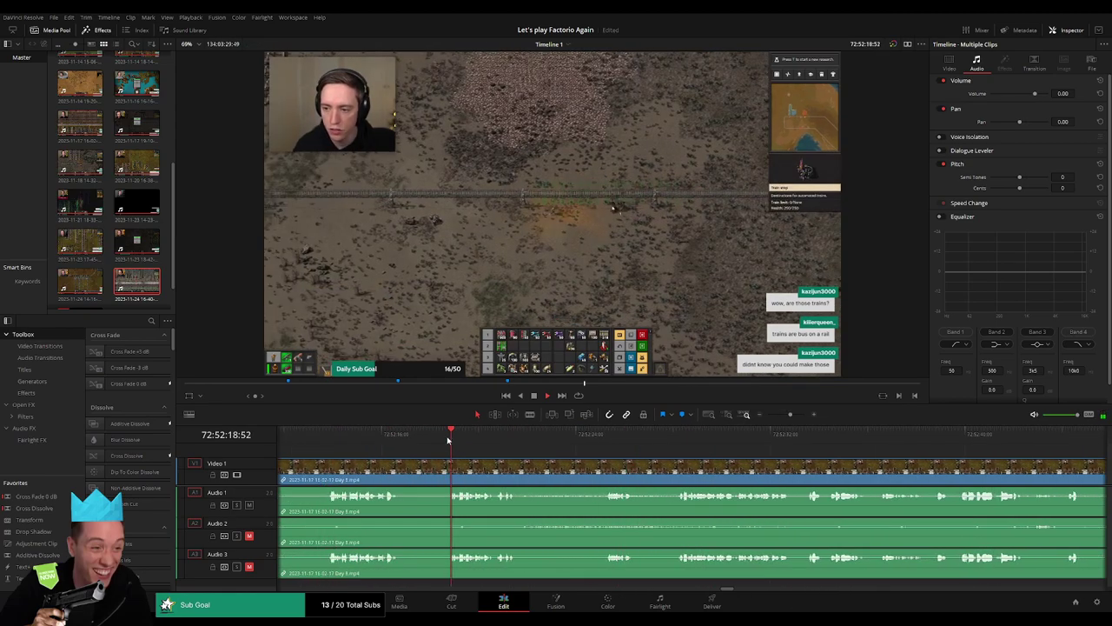
# Zoom in and park the playhead exactly at 72:52:01
pyautogui.click(480, 449)
pyautogui.hscroll(-3, 482, 447)
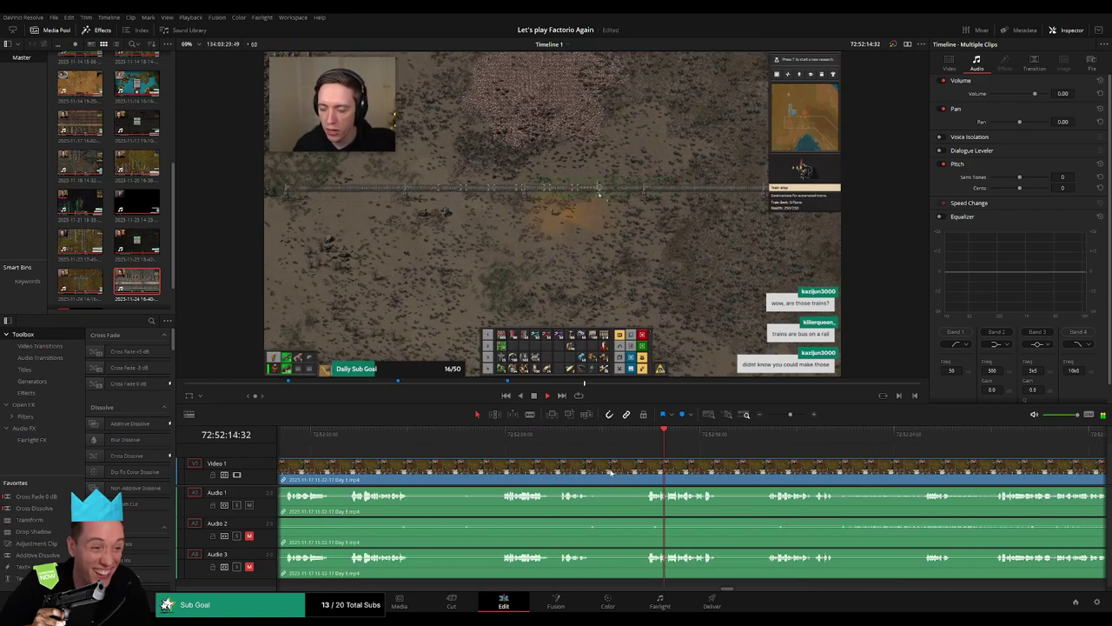
pyautogui.click(510, 437)
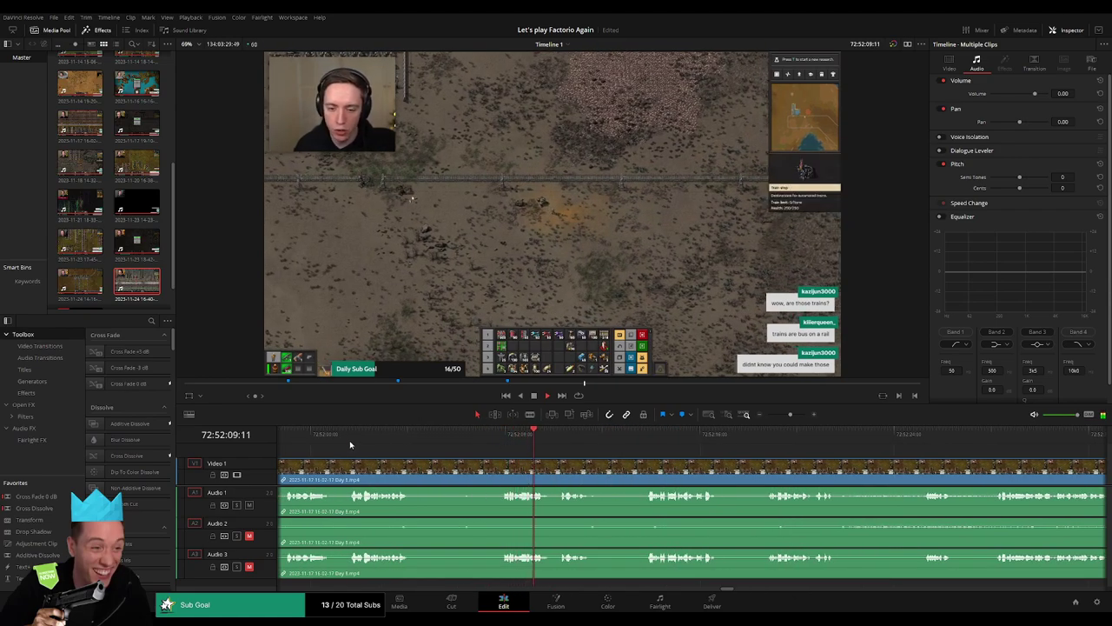
pyautogui.click(353, 438)
pyautogui.hscroll(-3, 354, 439)
pyautogui.click(541, 439)
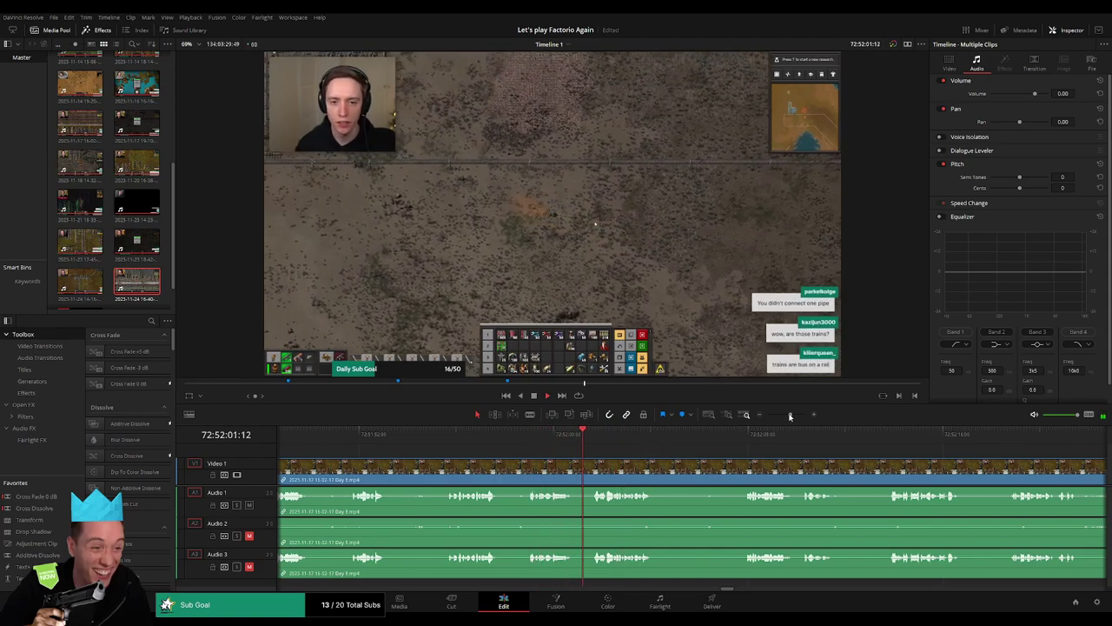
pyautogui.press('space')
pyautogui.moveTo(790, 414); pyautogui.dragTo(795, 417)
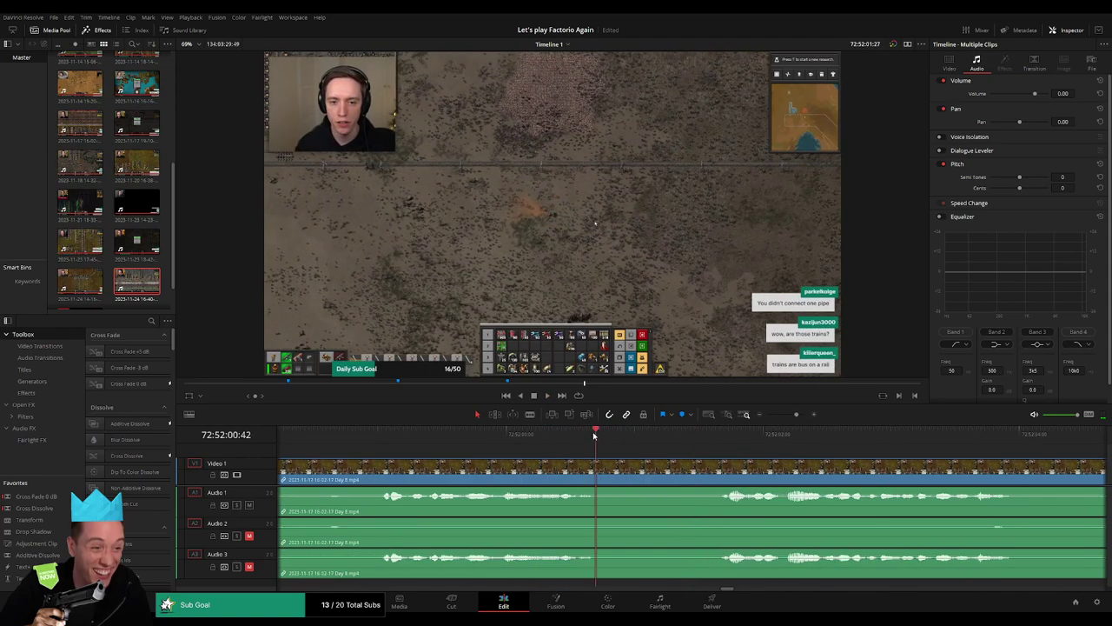
pyautogui.moveTo(711, 437)
pyautogui.mouseDown()
pyautogui.moveTo(731, 439)
pyautogui.moveTo(635, 453)
pyautogui.moveTo(763, 460)
pyautogui.mouseUp()
# Blade the video and all three audio tracks at 72:52:01:00 with the Blade tool
pyautogui.press('b')
pyautogui.click(637, 477)
pyautogui.press('a')
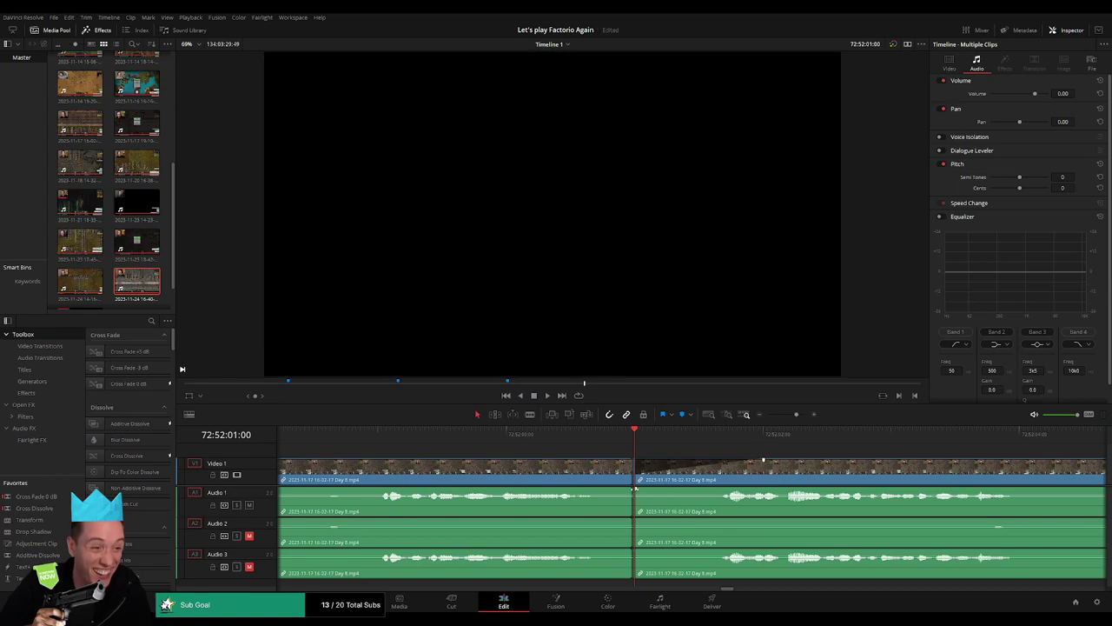
# Fade in the start of the second clip on Audio 1, 2 and 3
pyautogui.moveTo(634, 489); pyautogui.dragTo(750, 491)
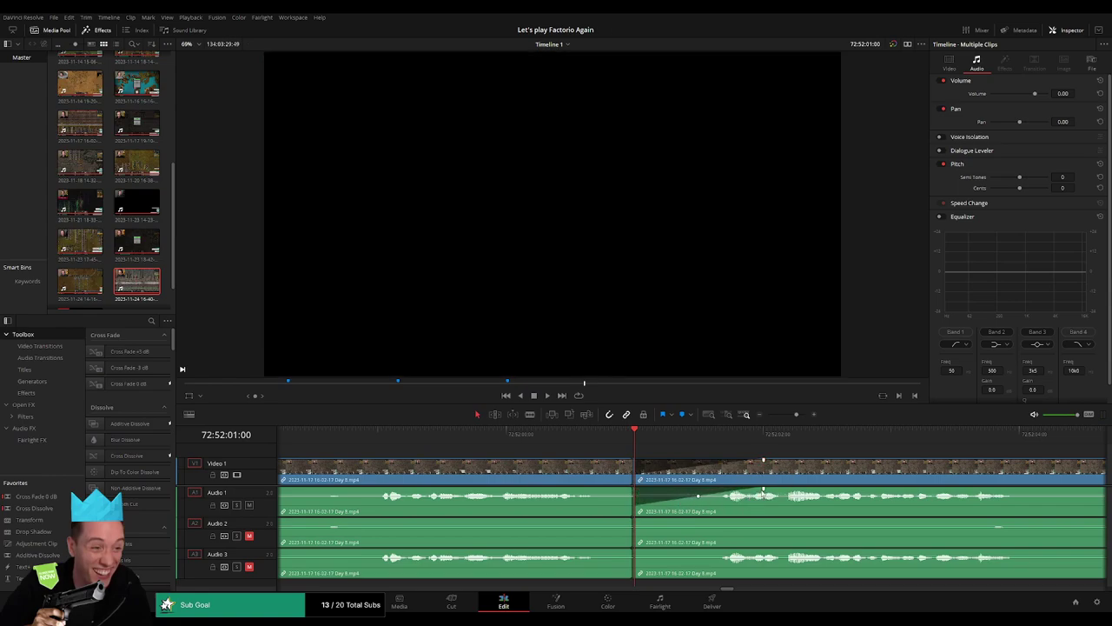
pyautogui.moveTo(635, 522); pyautogui.dragTo(753, 520)
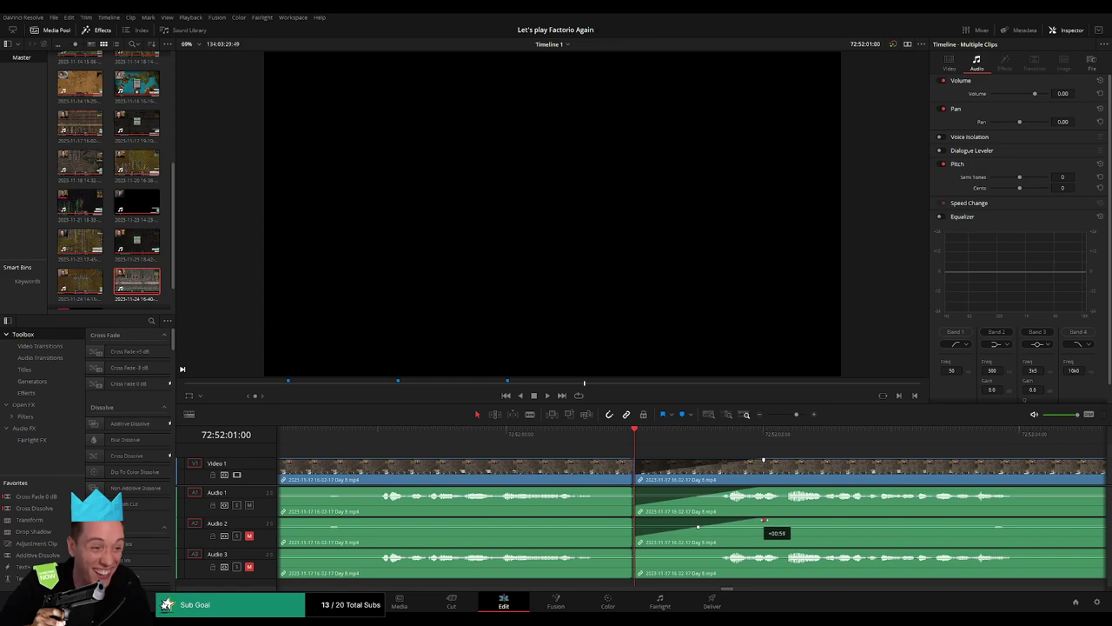
pyautogui.moveTo(639, 551); pyautogui.dragTo(763, 548)
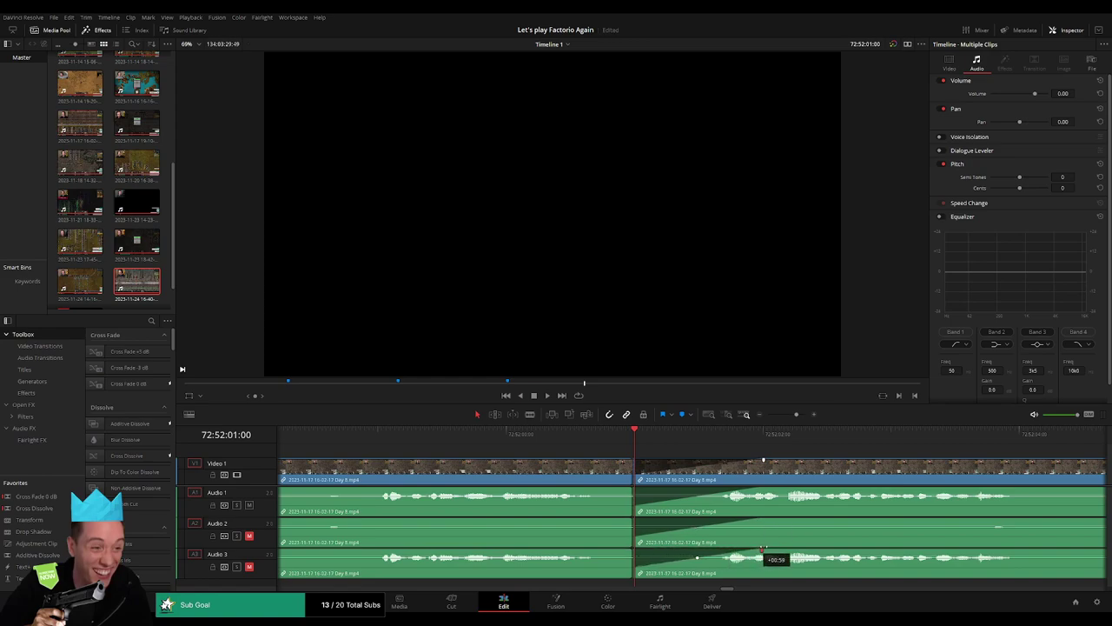
# Fade out the end of the first video and Audio 1–3 clips into the cut
pyautogui.moveTo(634, 460); pyautogui.dragTo(554, 462)
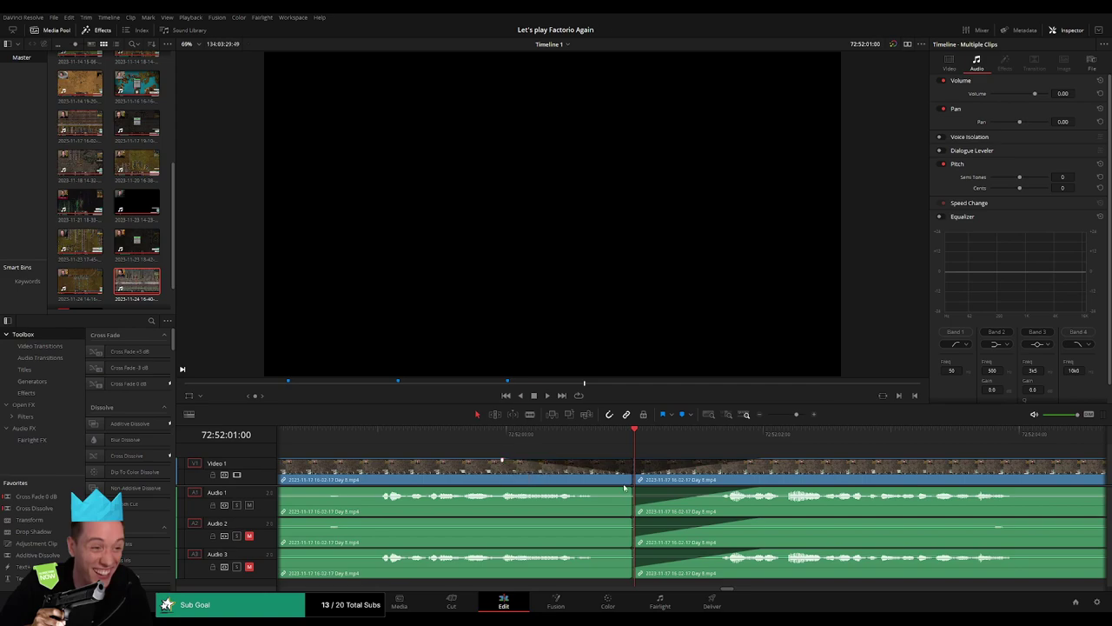
pyautogui.moveTo(624, 489); pyautogui.dragTo(518, 490)
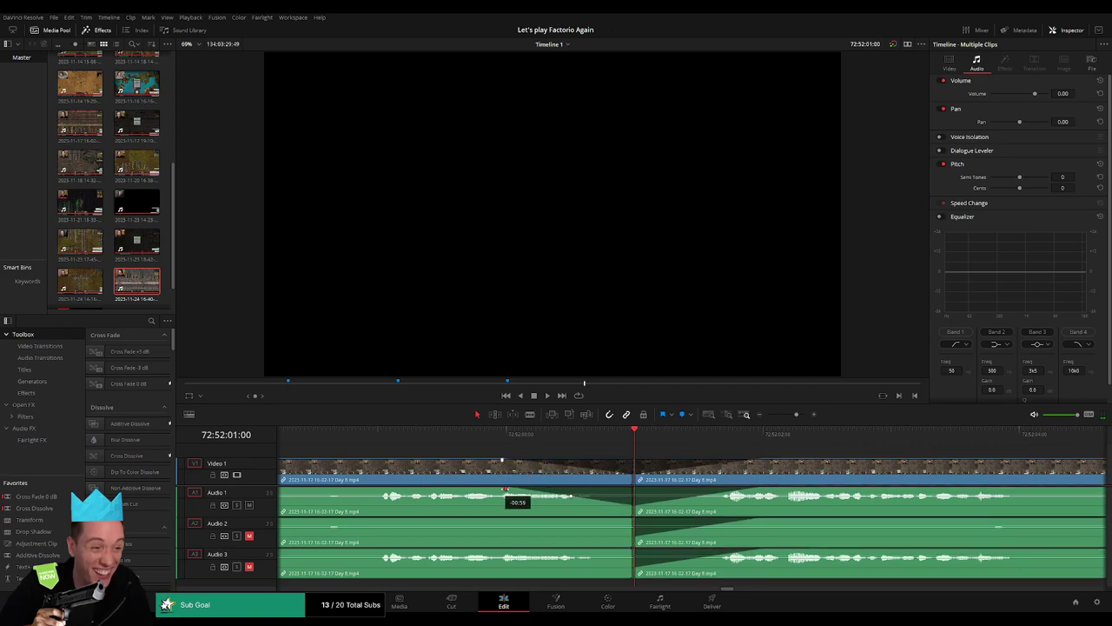
pyautogui.press('/')
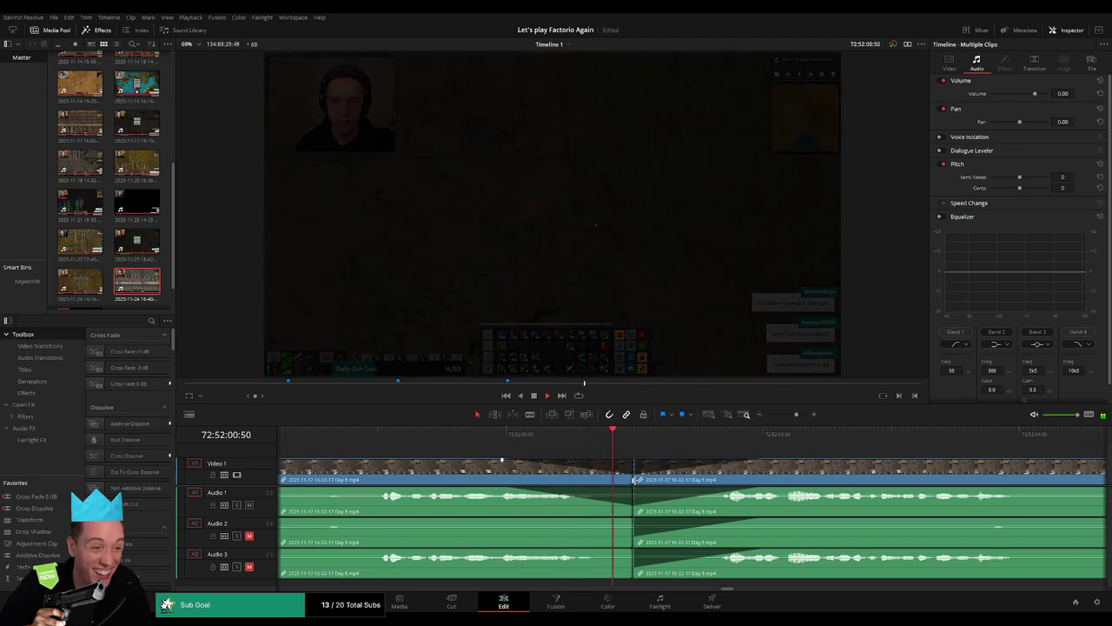
pyautogui.moveTo(626, 519); pyautogui.dragTo(519, 520)
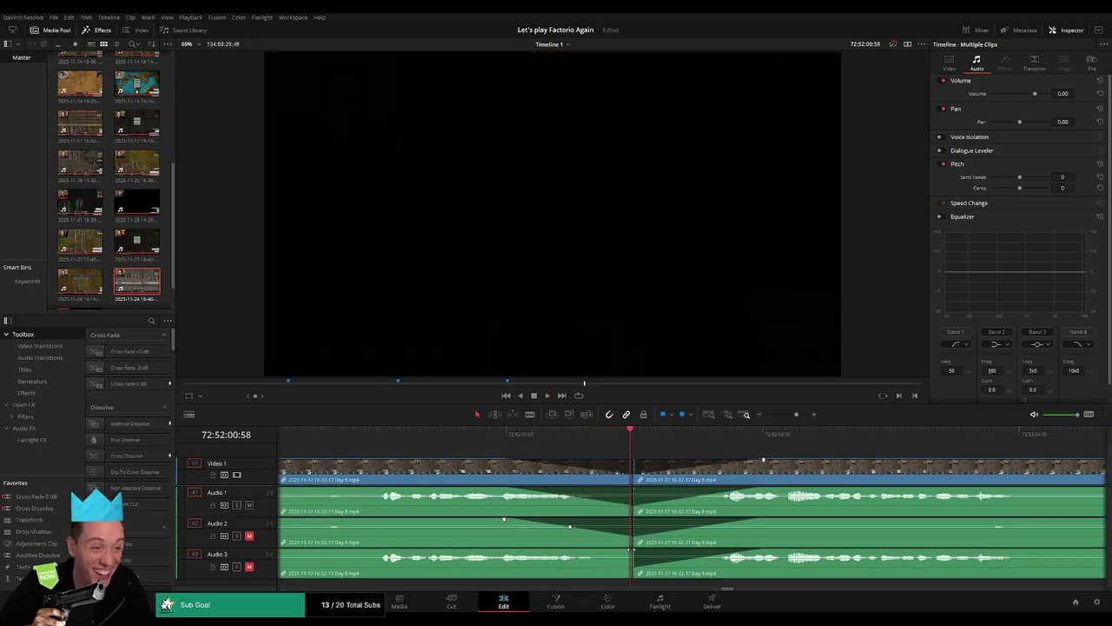
pyautogui.moveTo(630, 550); pyautogui.dragTo(519, 552)
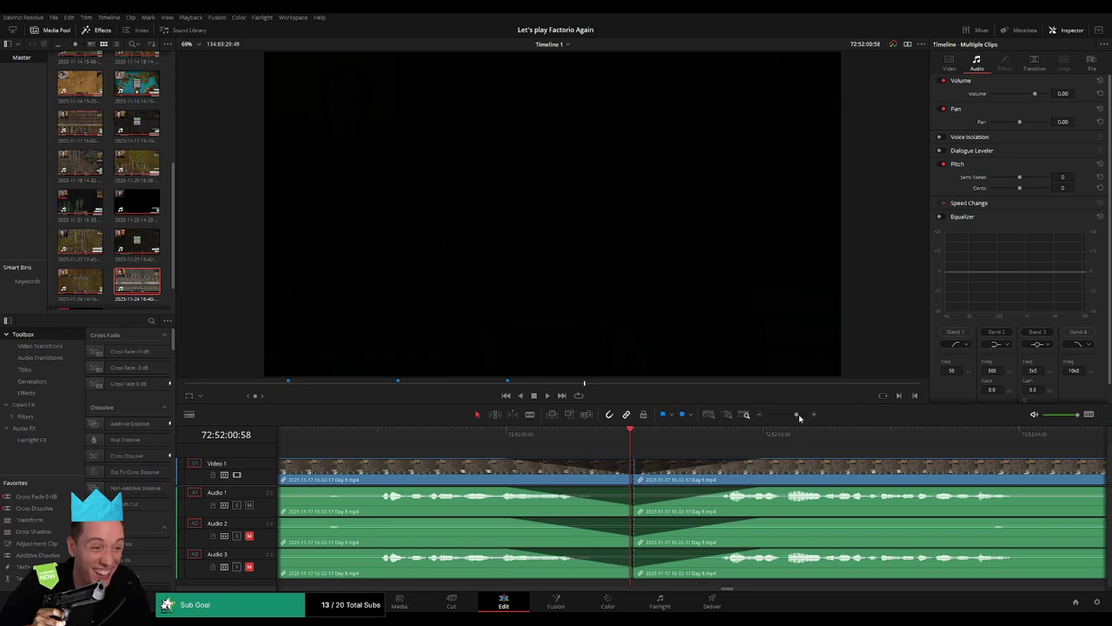
pyautogui.moveTo(798, 416); pyautogui.dragTo(649, 472)
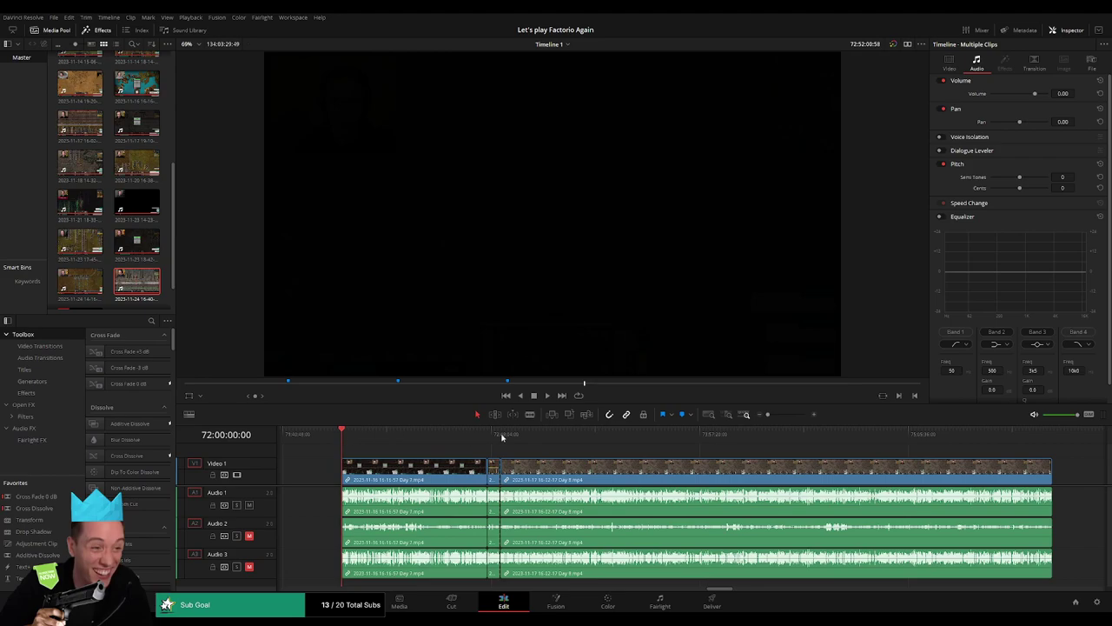
# Move the Day 8 clip to start at 74:00:00:00 after a gap, then play it
pyautogui.moveTo(504, 469); pyautogui.dragTo(817, 474)
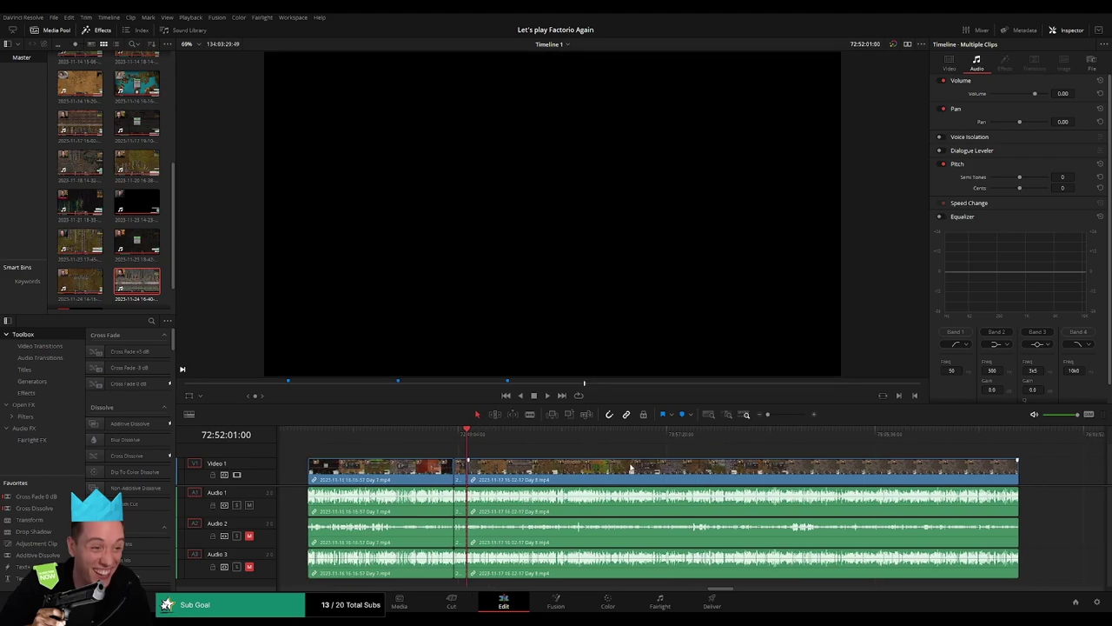
pyautogui.click(548, 457)
pyautogui.hscroll(-2, 548, 457)
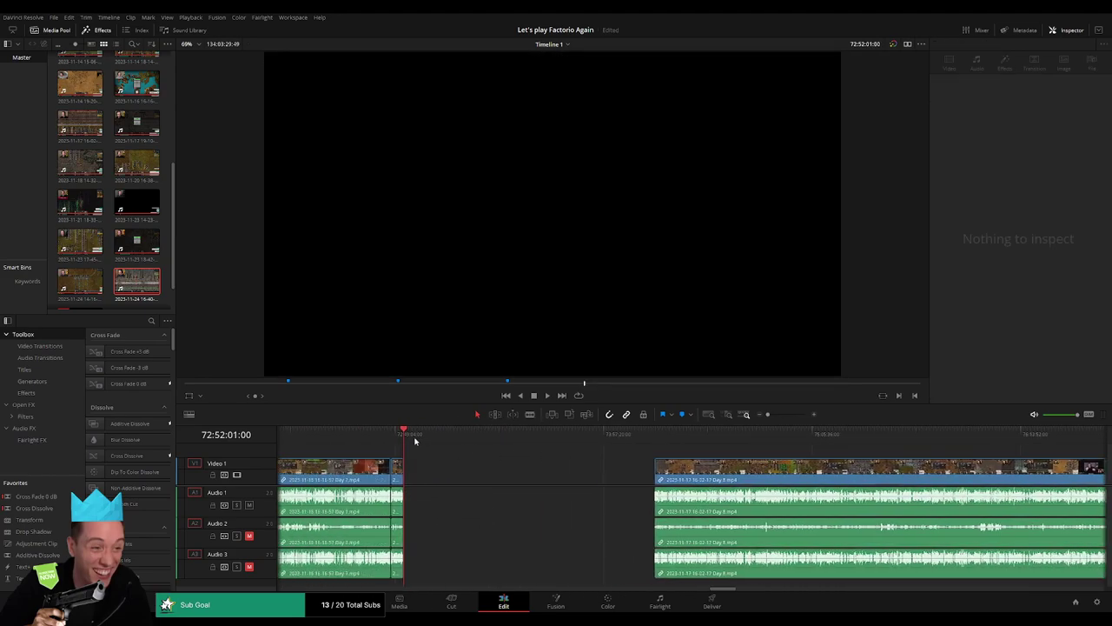
pyautogui.moveTo(406, 436)
pyautogui.mouseDown()
pyautogui.moveTo(443, 437)
pyautogui.moveTo(411, 437)
pyautogui.mouseUp()
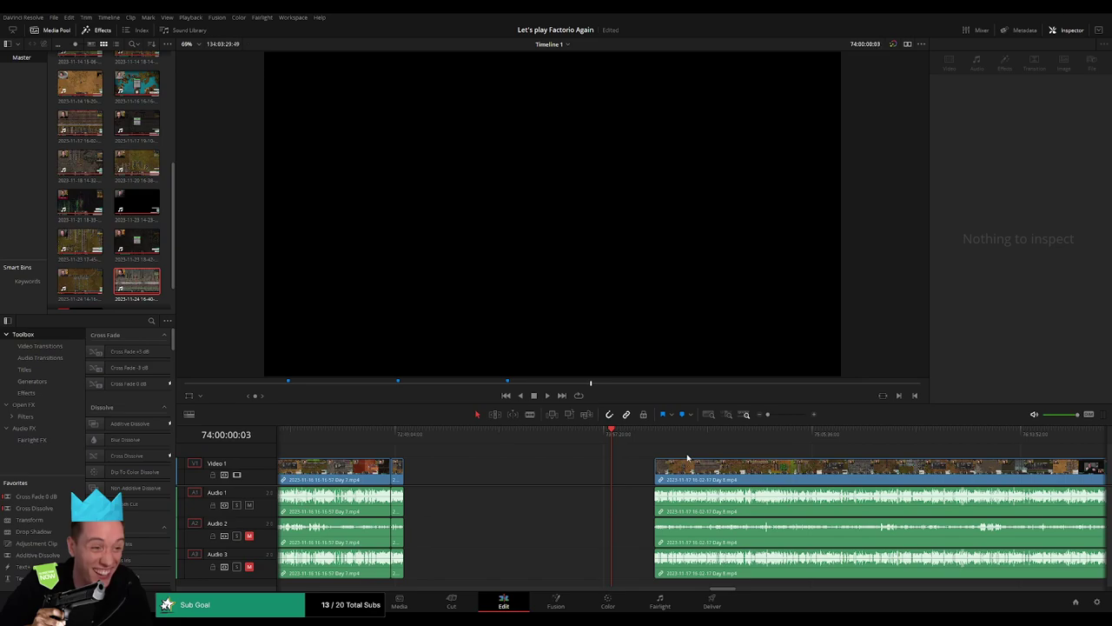
pyautogui.click(711, 479)
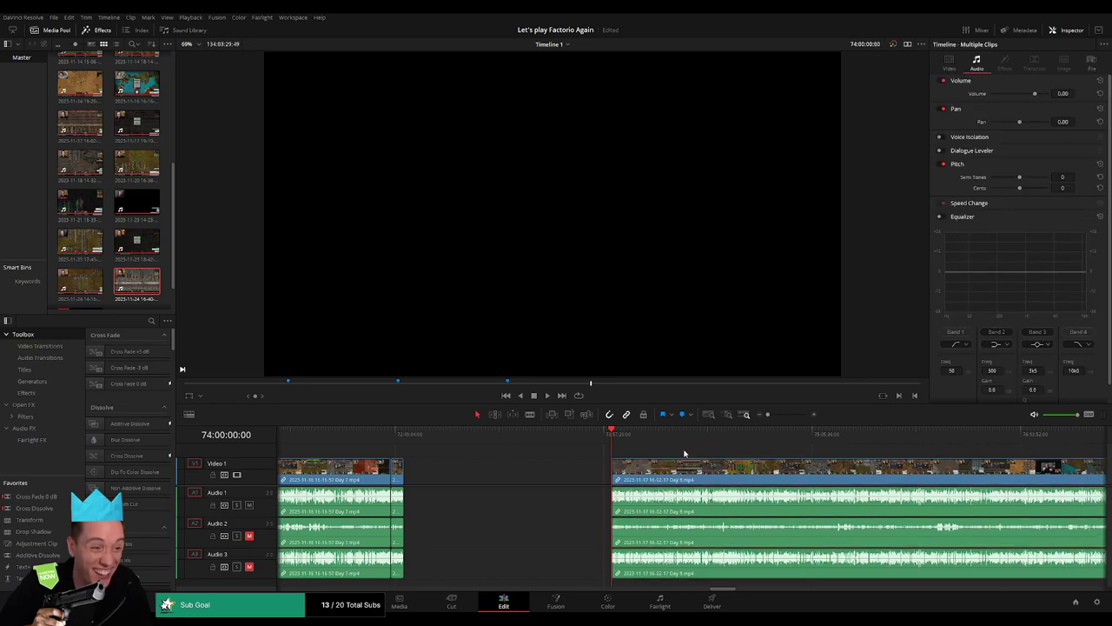
pyautogui.press('space')
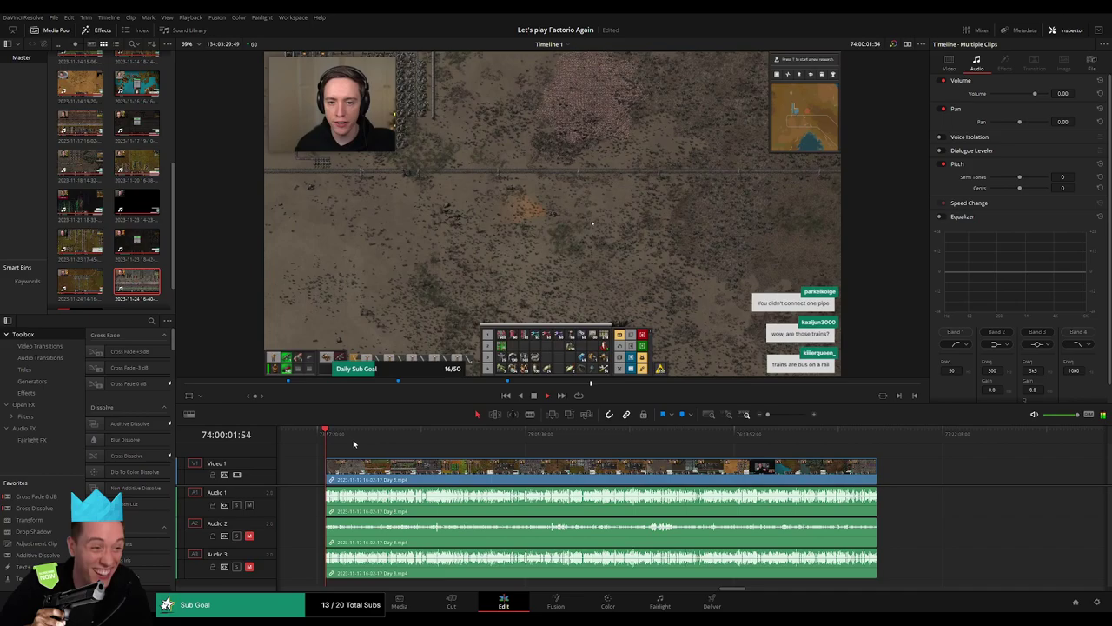
# Scrub through the Day 8 footage and park the playhead at about 74:52:15
pyautogui.click(356, 440)
pyautogui.moveTo(356, 440); pyautogui.dragTo(485, 450)
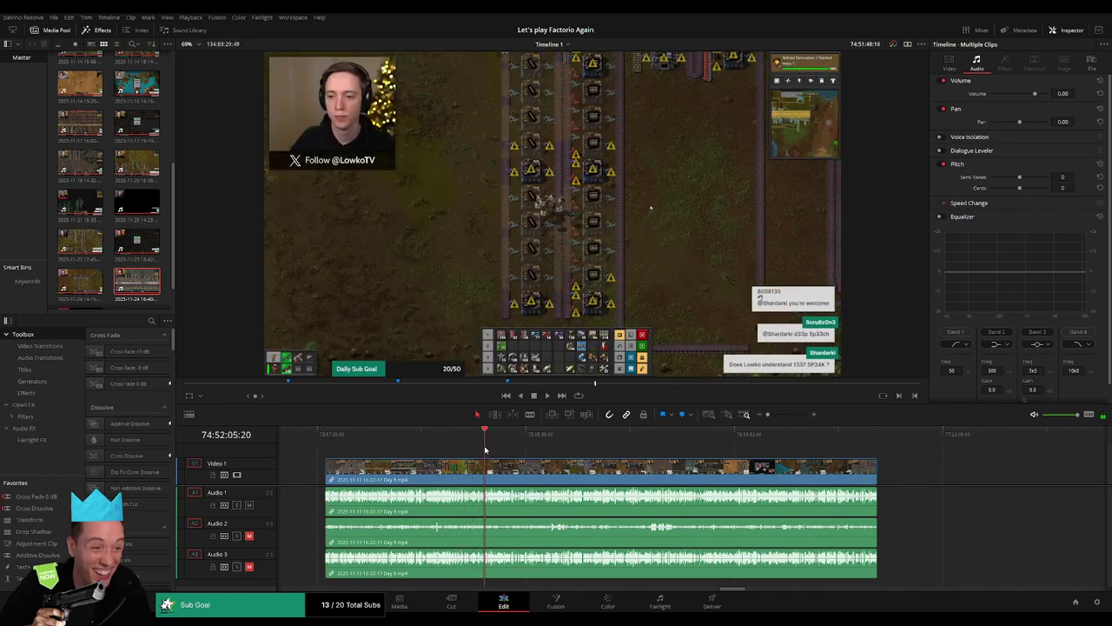
pyautogui.moveTo(776, 416); pyautogui.dragTo(792, 415)
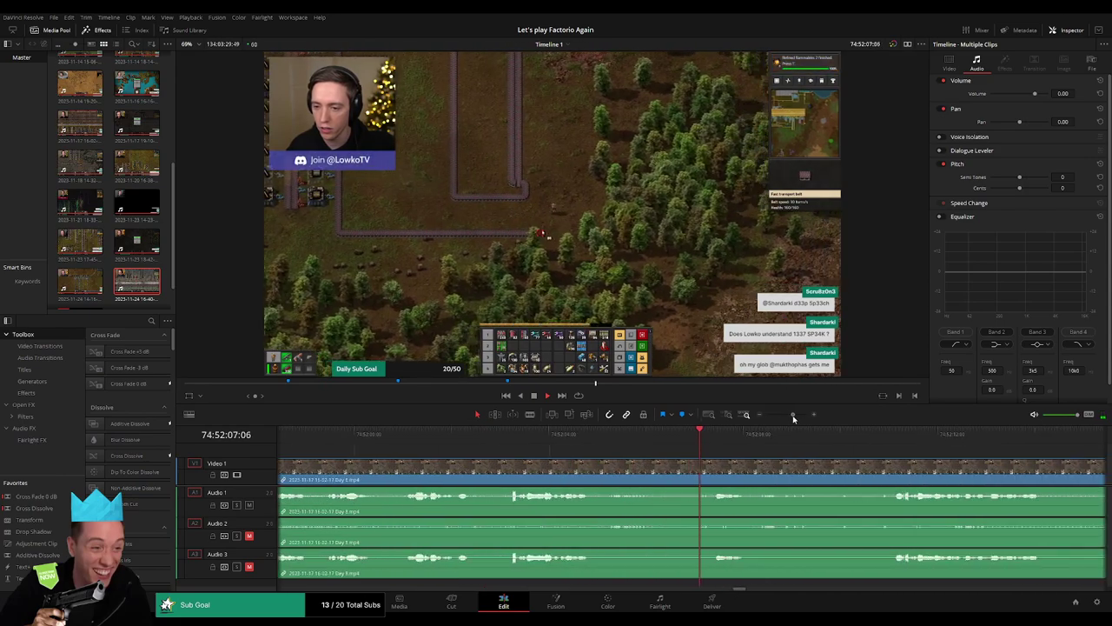
pyautogui.click(516, 446)
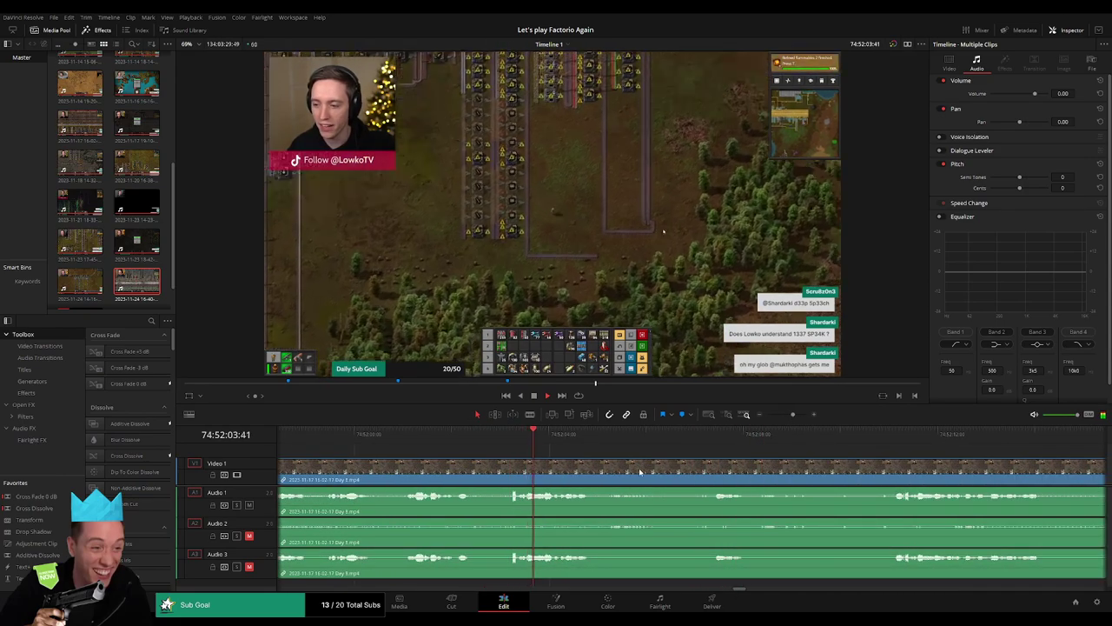
pyautogui.click(499, 444)
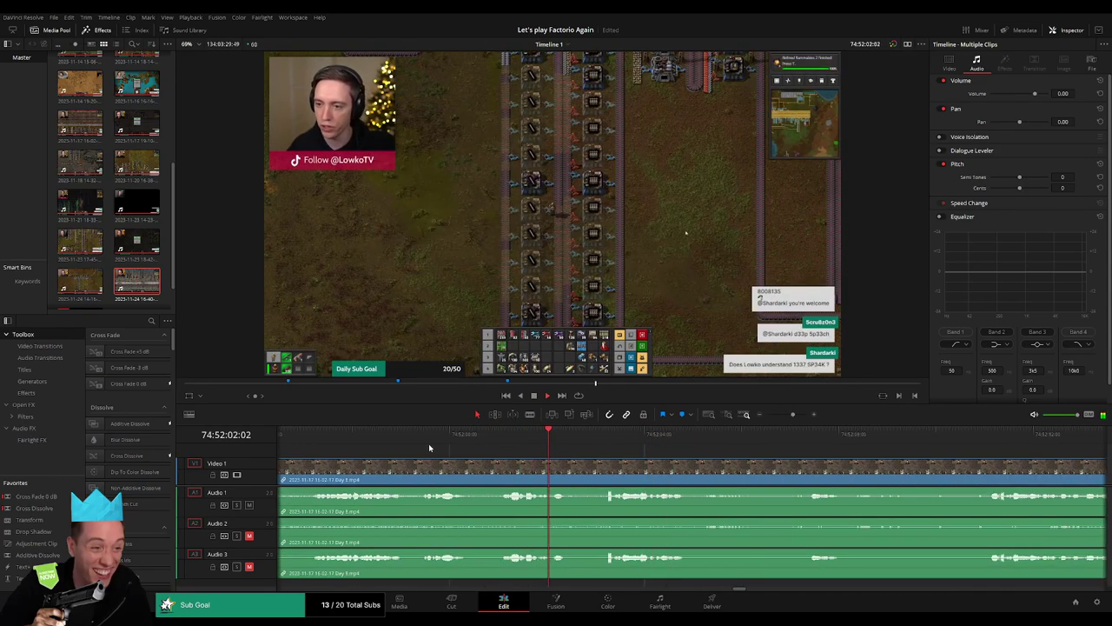
pyautogui.click(766, 432)
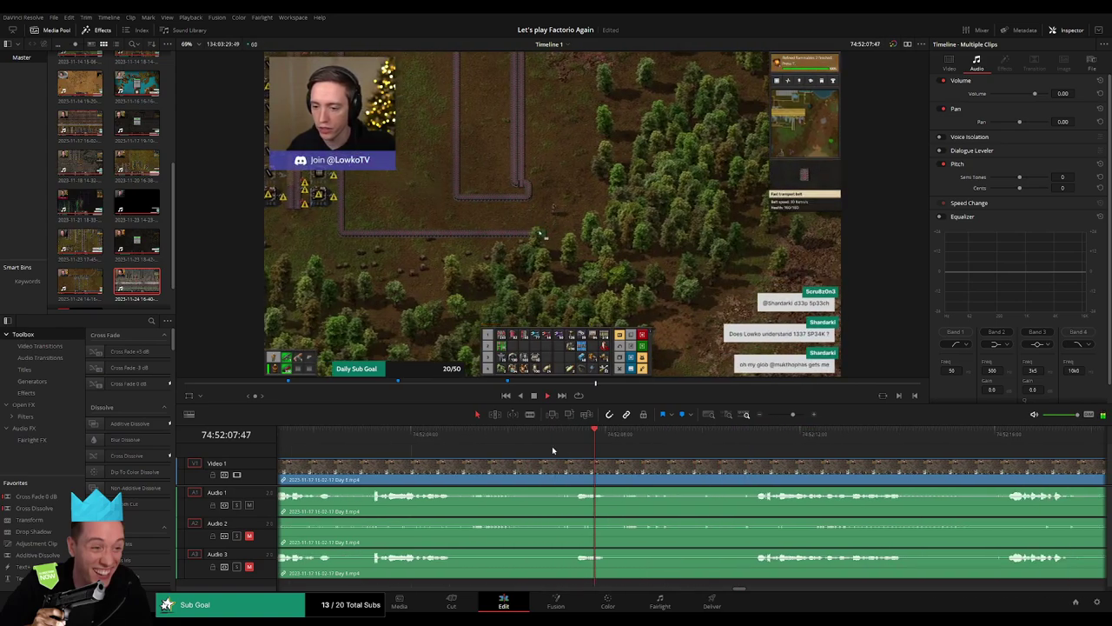
pyautogui.click(706, 437)
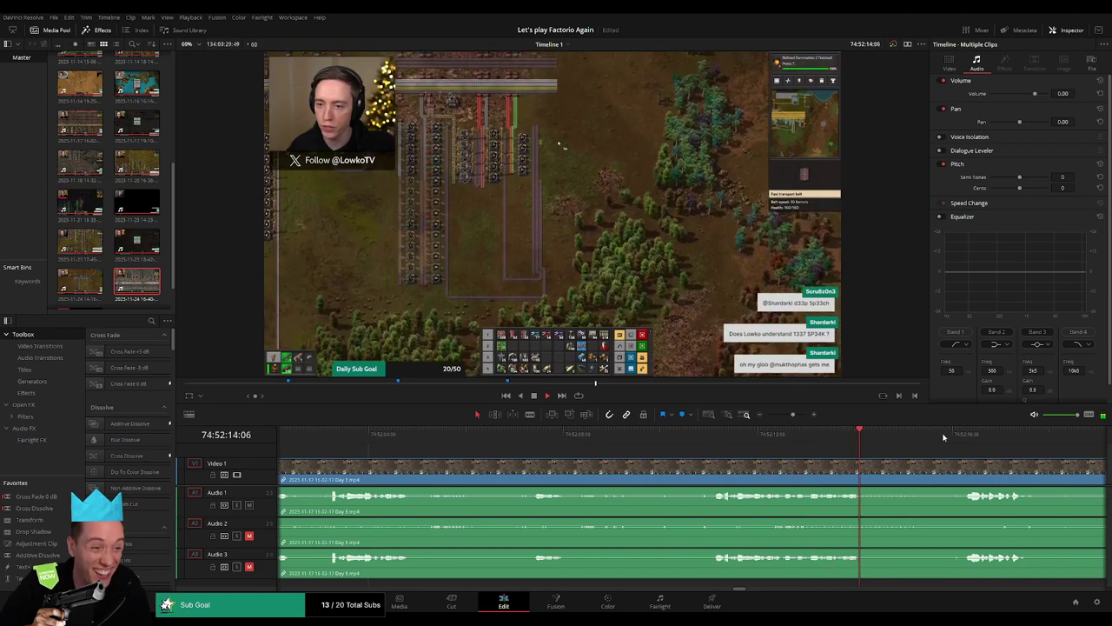
pyautogui.click(956, 435)
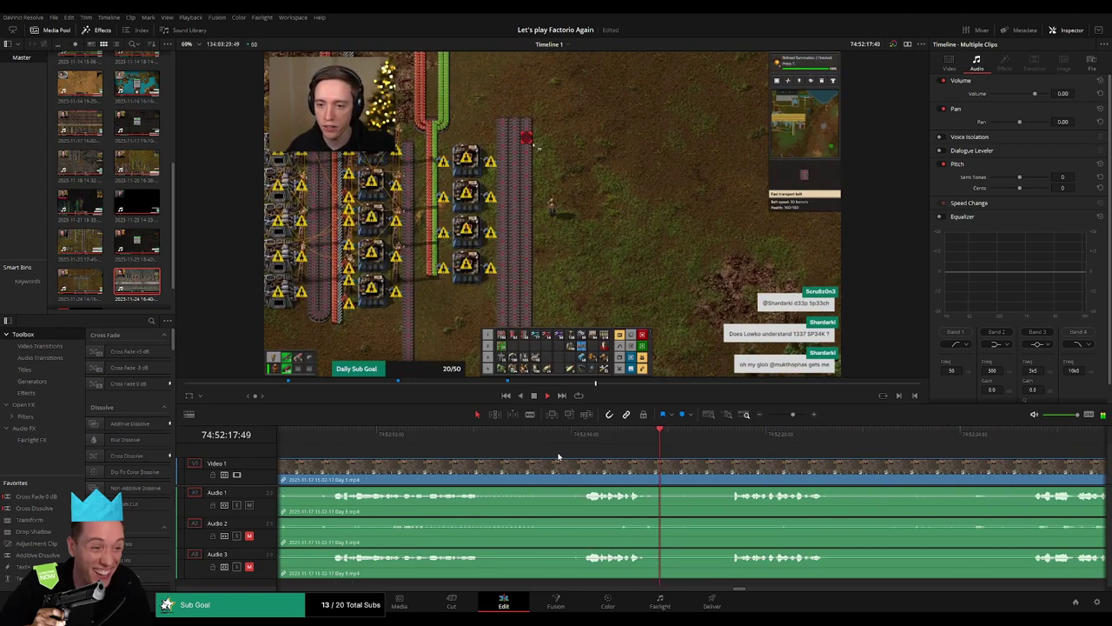
pyautogui.click(585, 439)
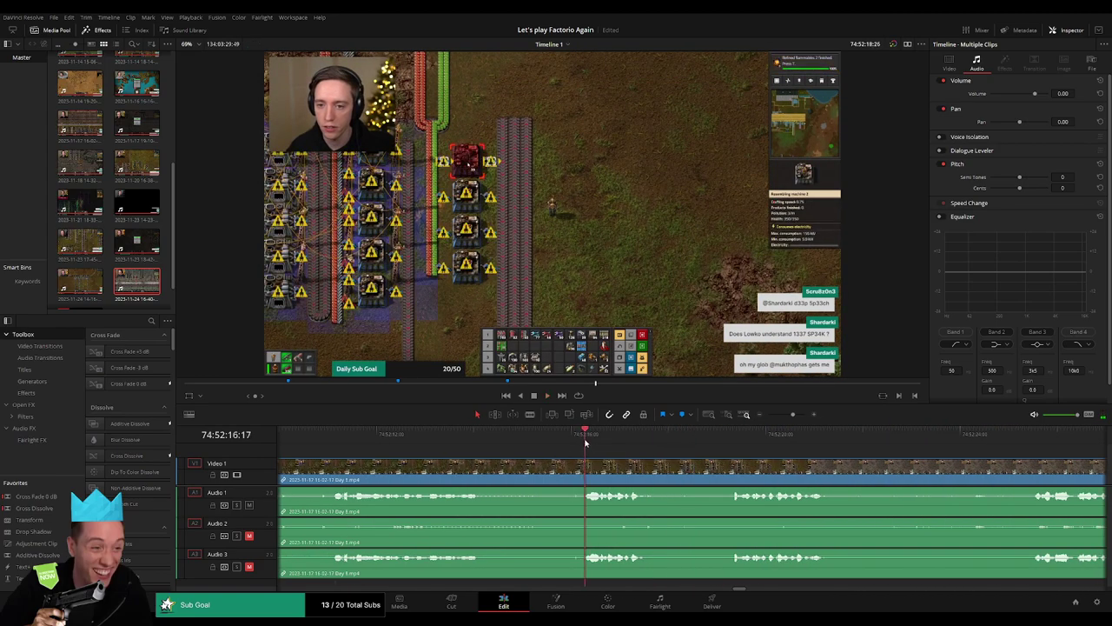
pyautogui.moveTo(585, 443)
pyautogui.mouseDown()
pyautogui.moveTo(523, 454)
pyautogui.moveTo(573, 464)
pyautogui.mouseUp()
# Split all tracks at 74:52:15 and trim the head of the following clip
pyautogui.hotkey('ctrl', 'b')
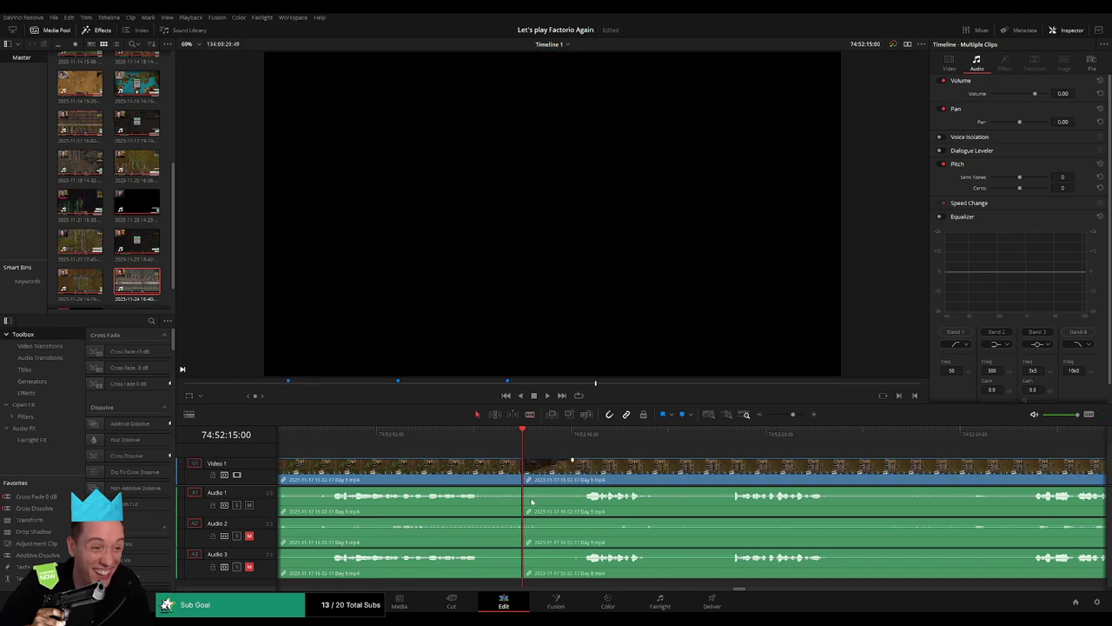
pyautogui.moveTo(536, 441); pyautogui.dragTo(547, 440)
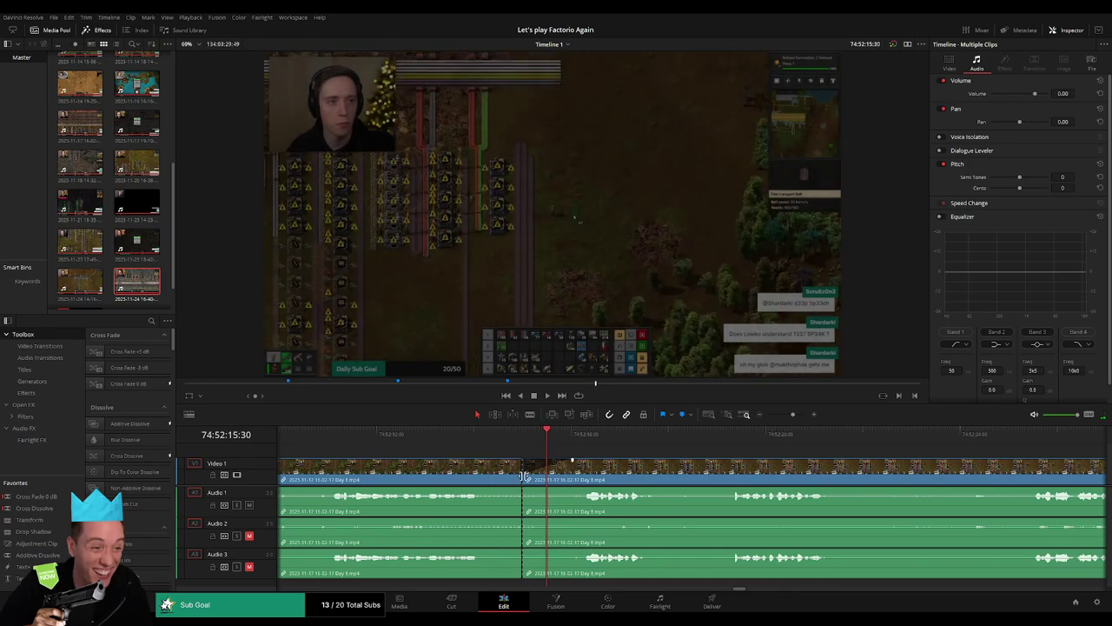
pyautogui.moveTo(525, 476); pyautogui.dragTo(589, 493)
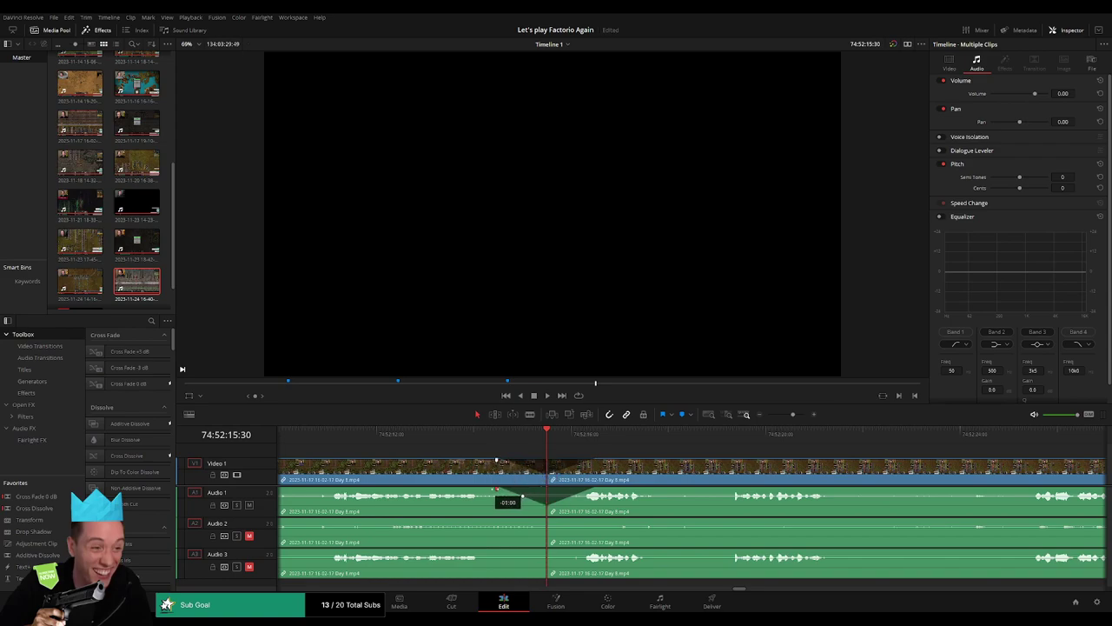
# Fade the audio out before and back in after the 74:52:15 join
pyautogui.moveTo(545, 519); pyautogui.dragTo(528, 527)
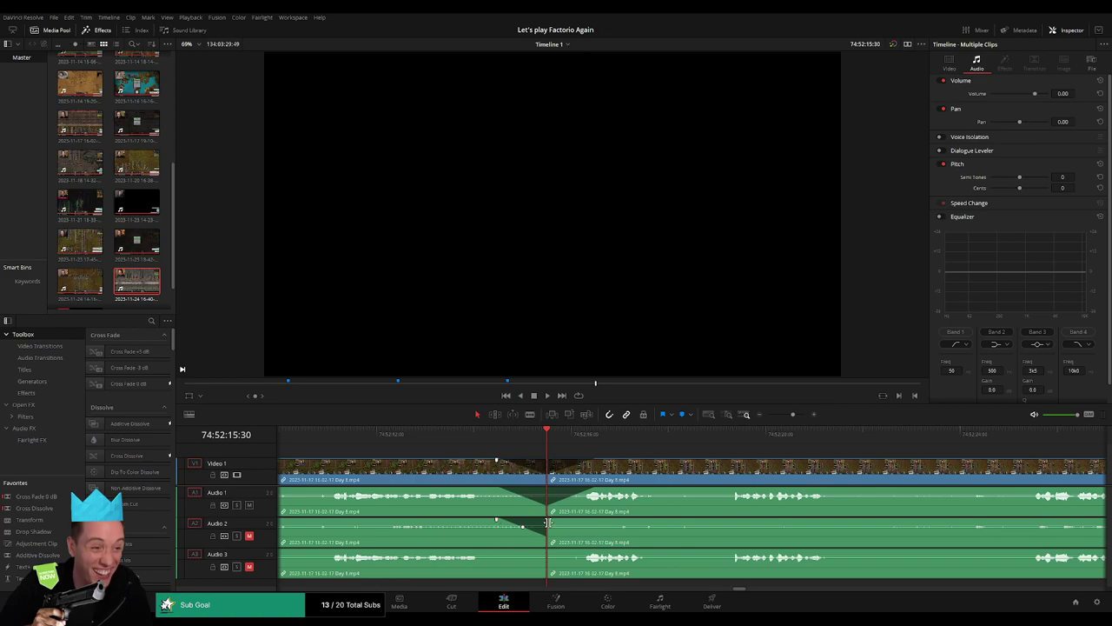
pyautogui.moveTo(547, 522); pyautogui.dragTo(579, 522)
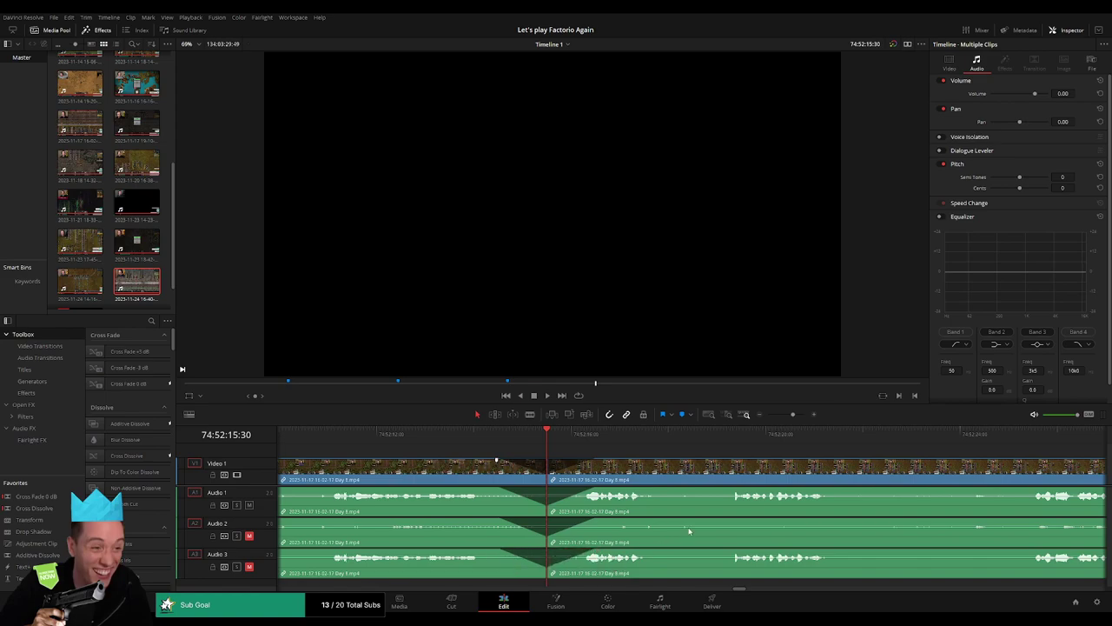
pyautogui.scroll(-5, 780, 432)
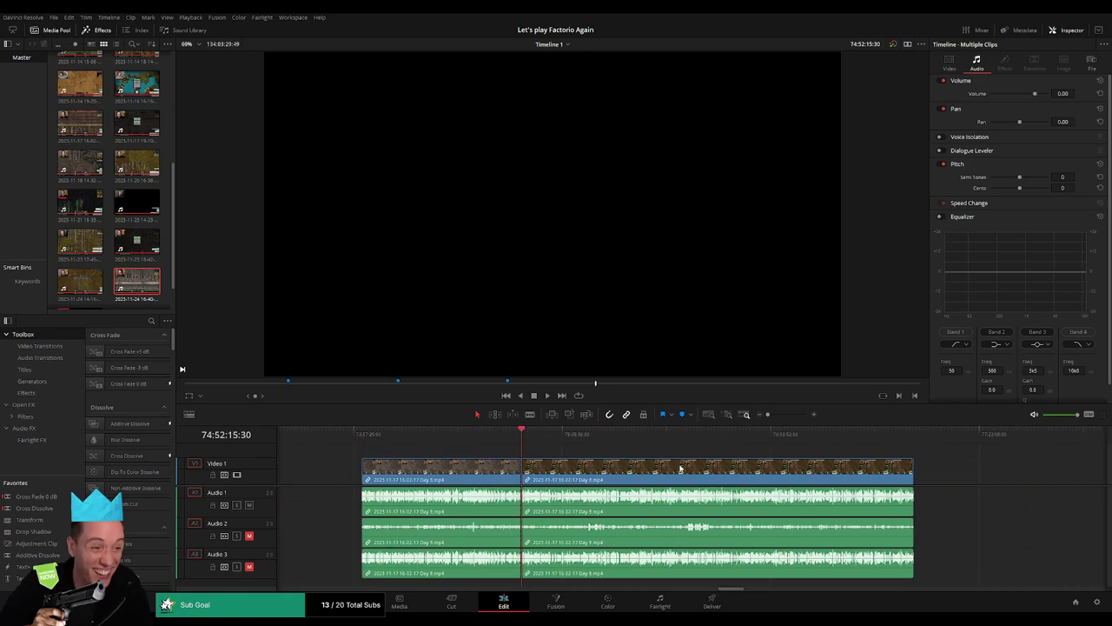
# Drag the later Day 8 footage further right along the timeline, leaving a gap
pyautogui.hscroll(5, 608, 465)
pyautogui.moveTo(488, 461); pyautogui.dragTo(713, 462)
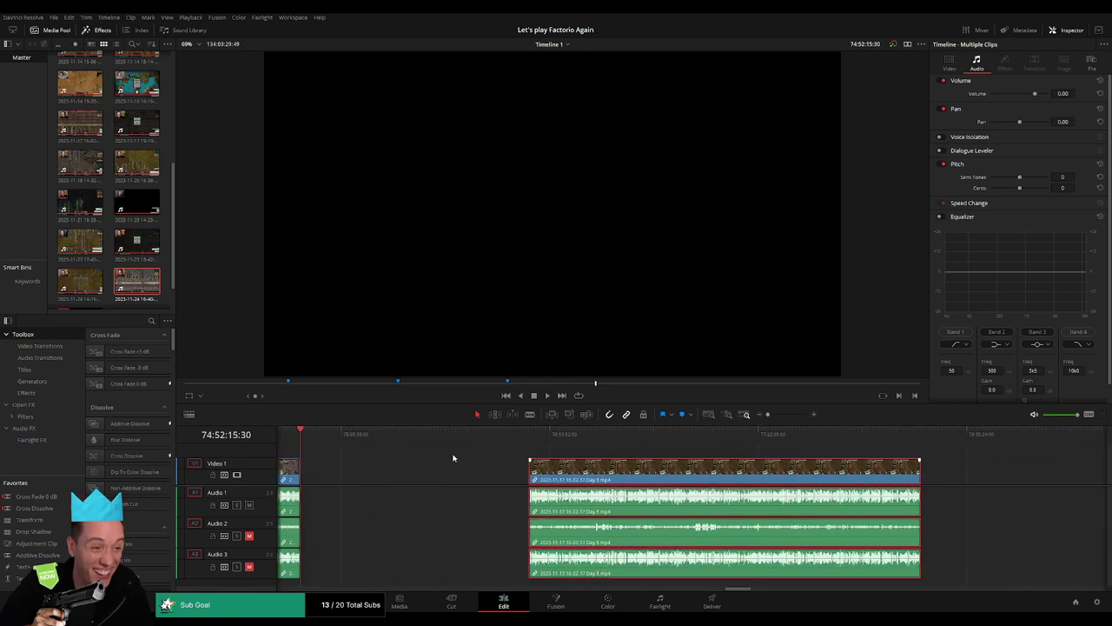
pyautogui.click(379, 452)
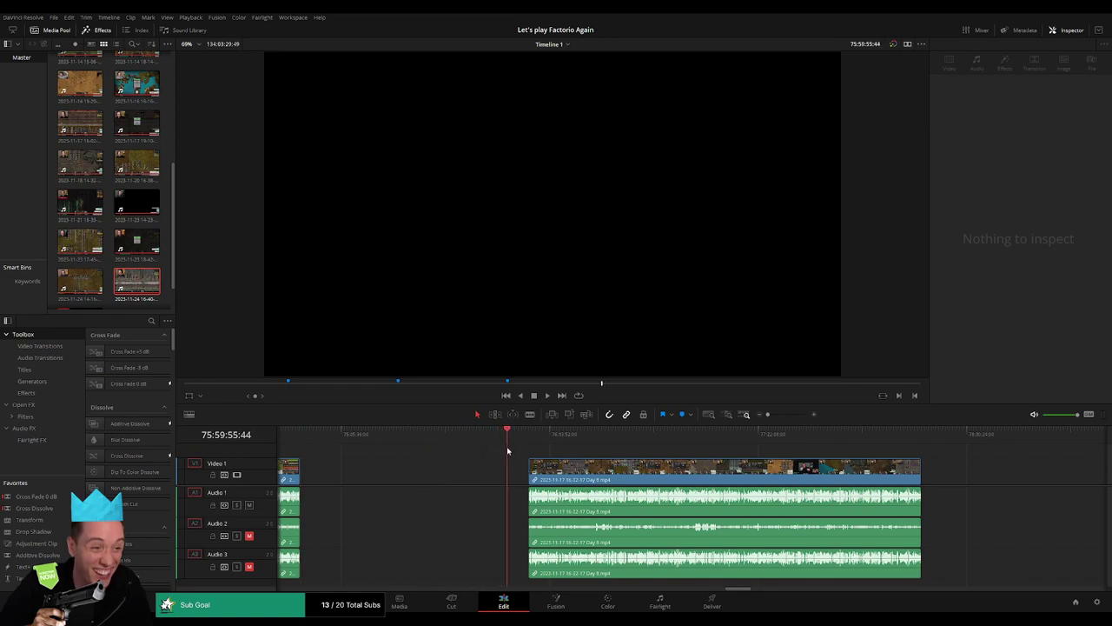
# Play the moved footage and scrub forward through the later gameplay
pyautogui.click(782, 414)
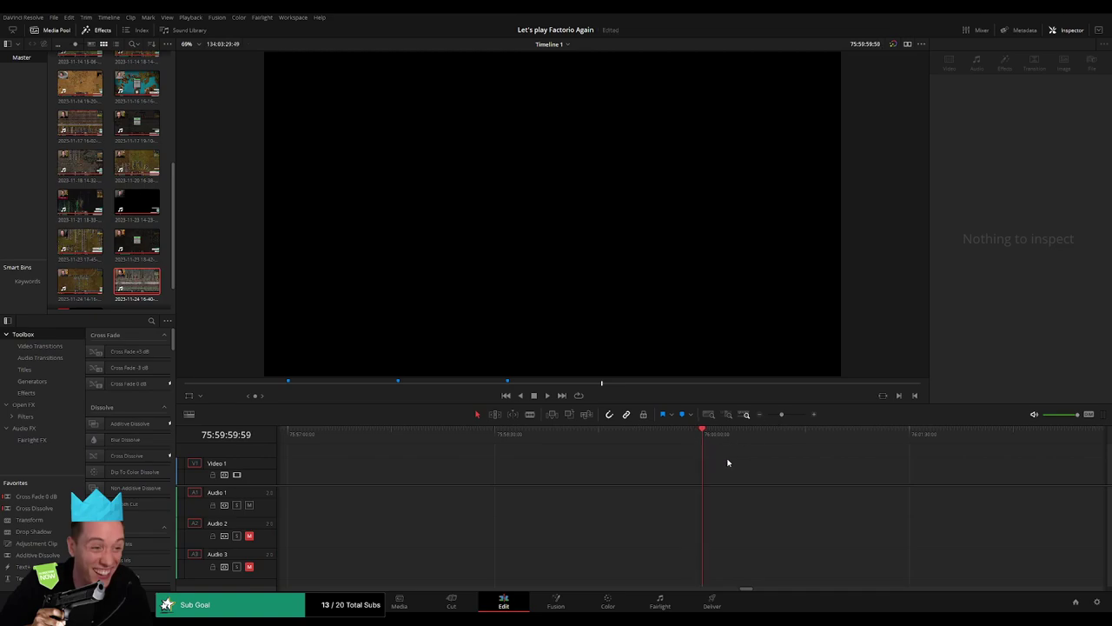
pyautogui.scroll(-5, 720, 452)
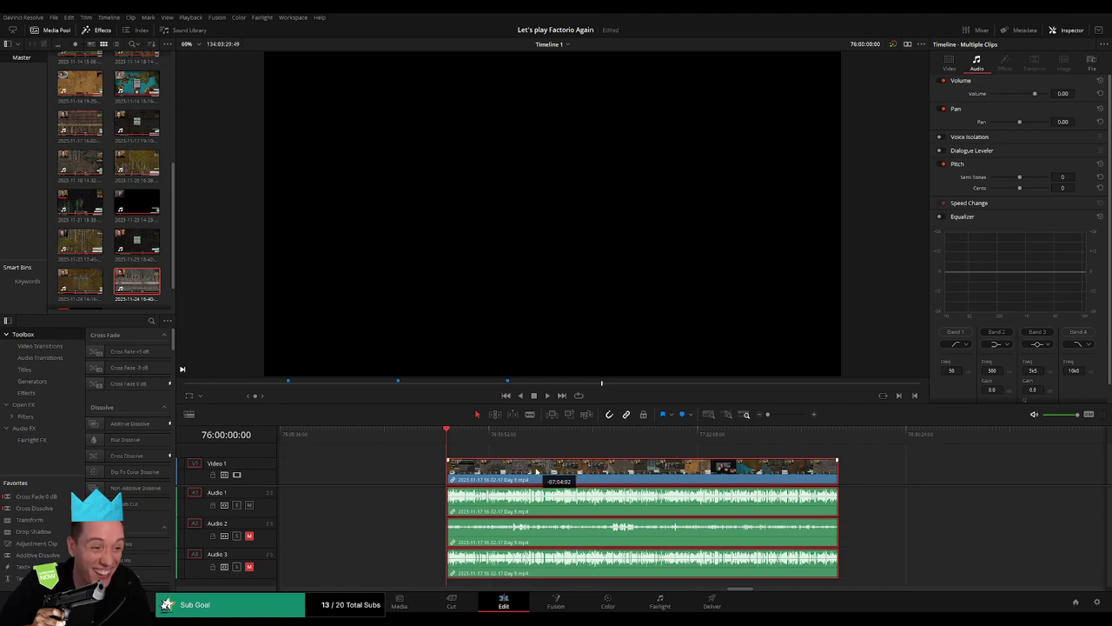
pyautogui.press('space')
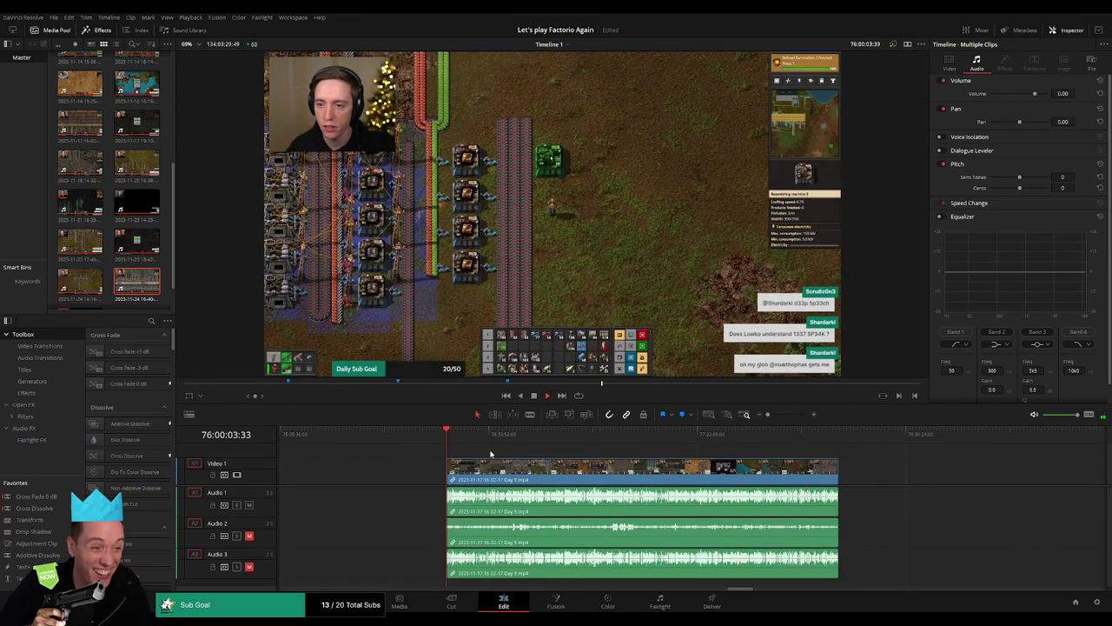
pyautogui.click(375, 439)
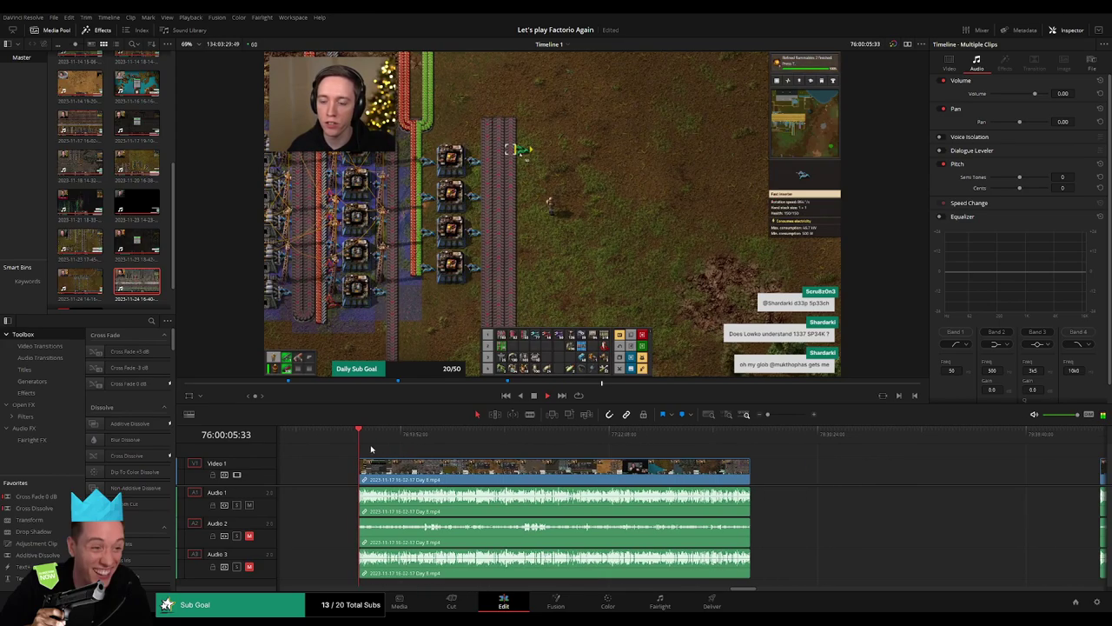
pyautogui.moveTo(375, 439); pyautogui.dragTo(520, 454)
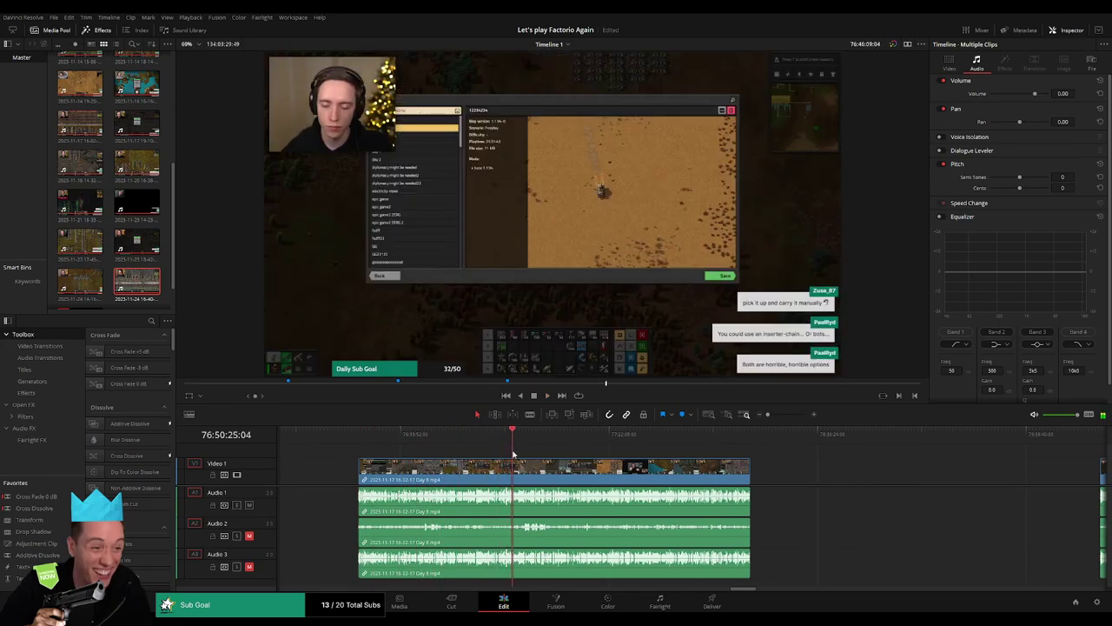
pyautogui.moveTo(768, 414); pyautogui.dragTo(789, 418)
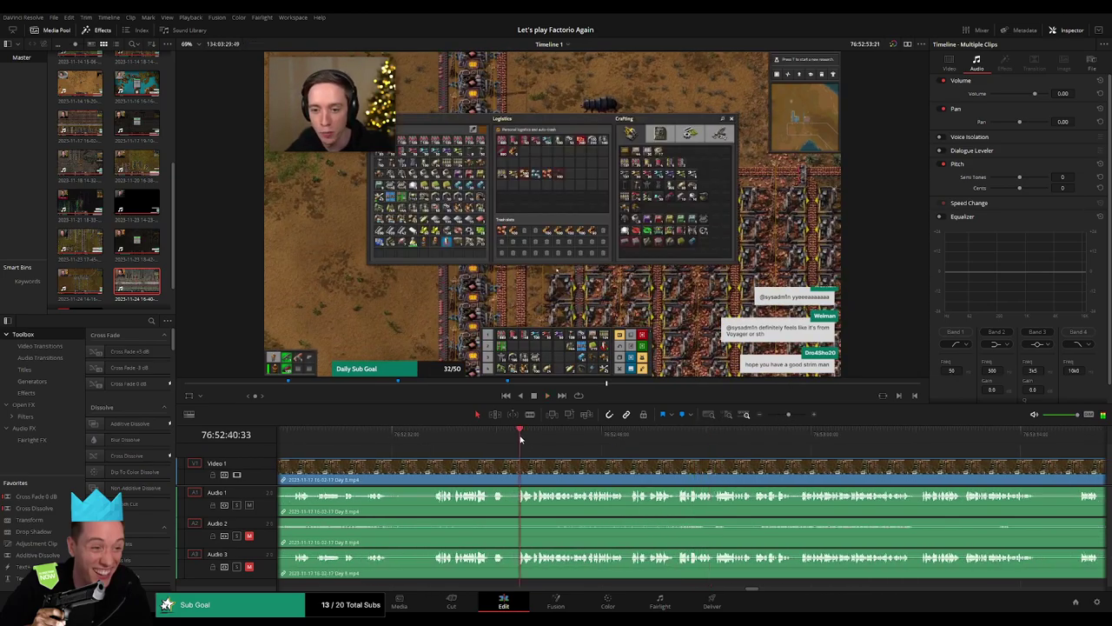
pyautogui.click(439, 439)
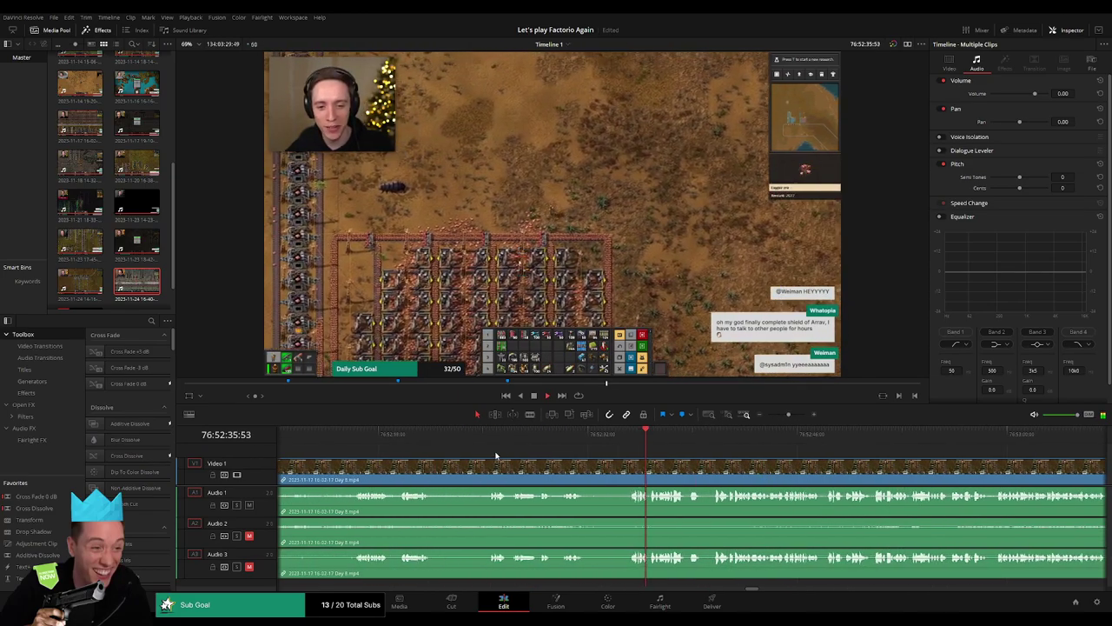
pyautogui.click(496, 454)
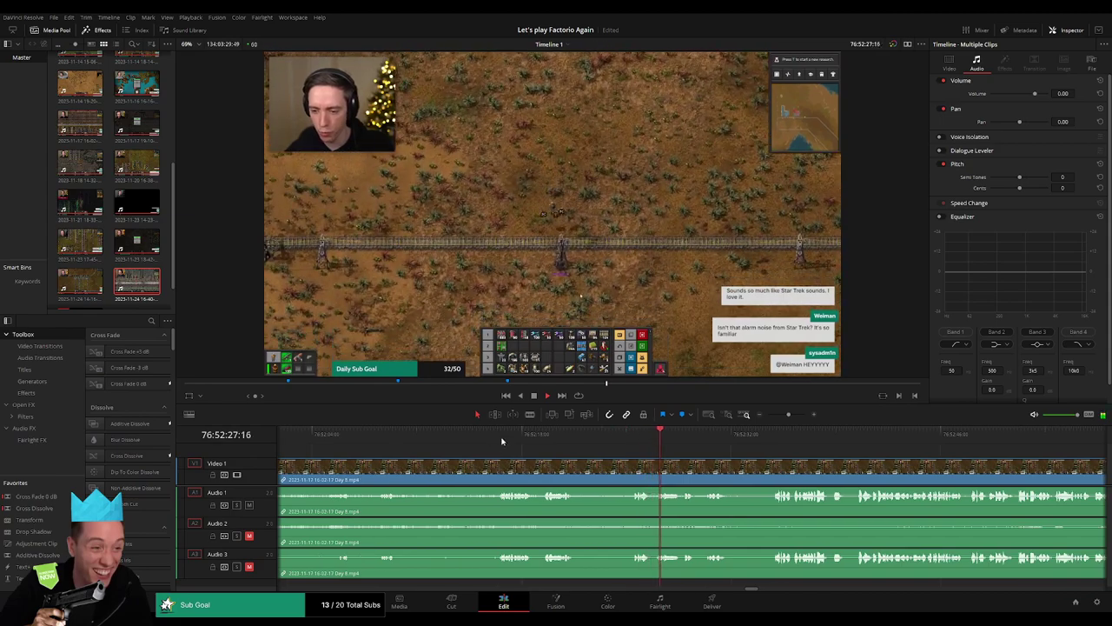
pyautogui.click(504, 441)
# Refine the timeline zoom and park the playhead around 76:52:16
pyautogui.moveTo(788, 414)
pyautogui.mouseDown()
pyautogui.moveTo(765, 416)
pyautogui.moveTo(790, 414)
pyautogui.mouseUp()
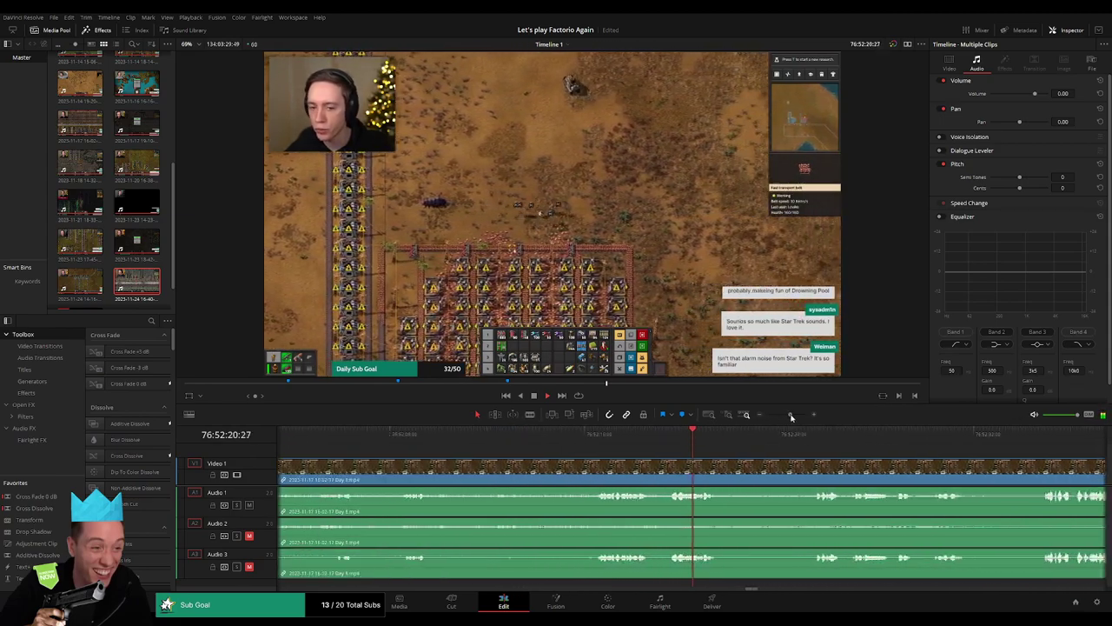
pyautogui.click(544, 444)
pyautogui.scroll(3, 487, 445)
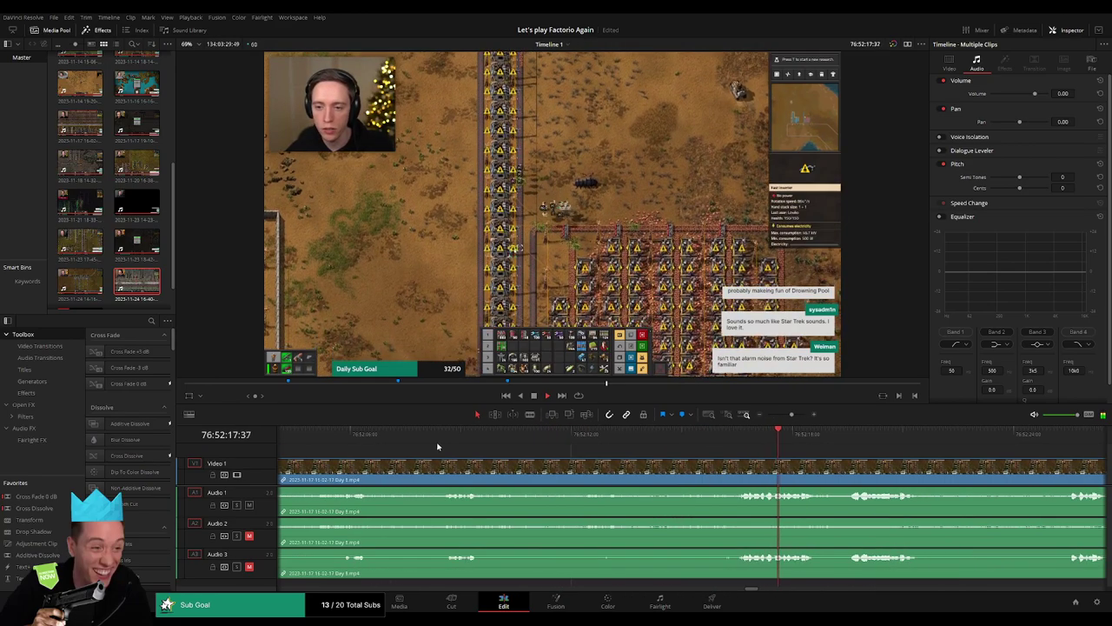
pyautogui.click(455, 440)
pyautogui.scroll(2, 636, 462)
pyautogui.scroll(2, 635, 462)
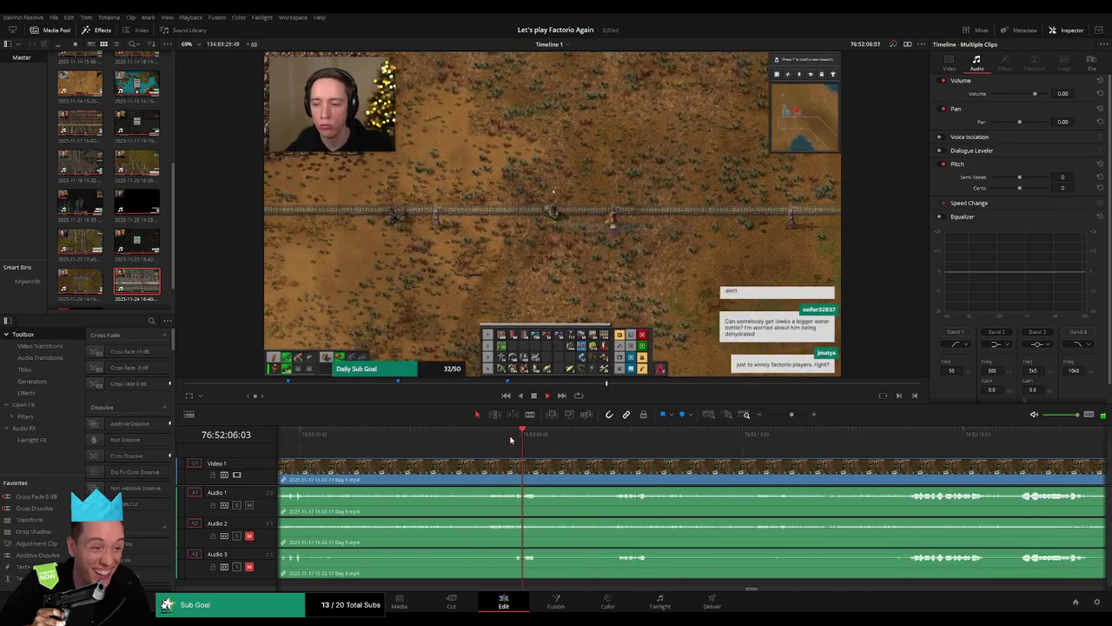
pyautogui.scroll(2, 617, 469)
pyautogui.hscroll(3, 363, 445)
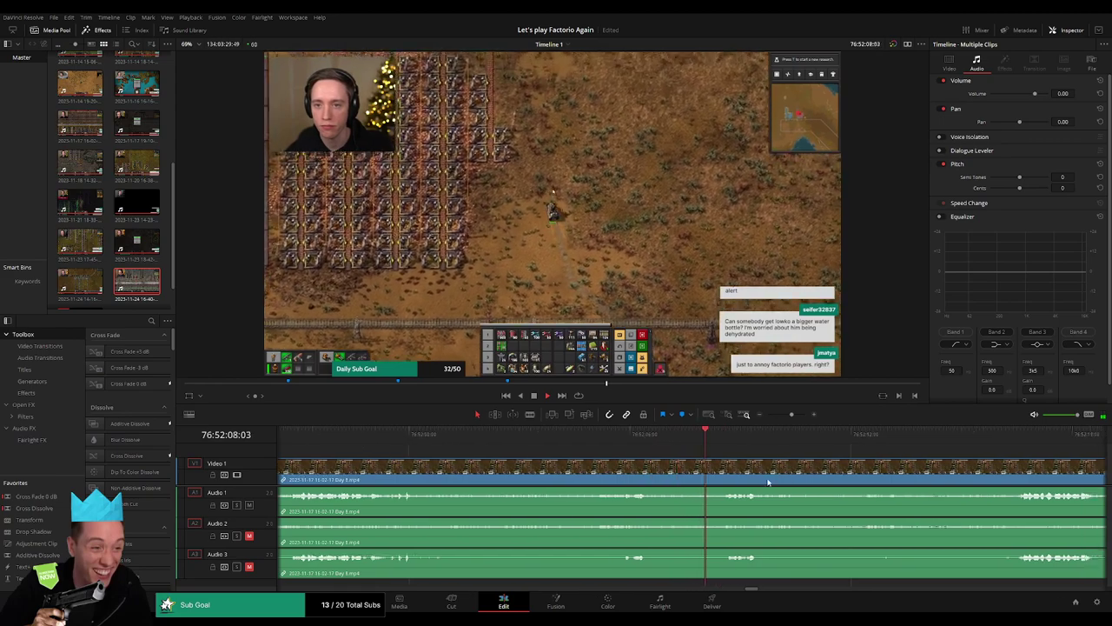
pyautogui.click(701, 446)
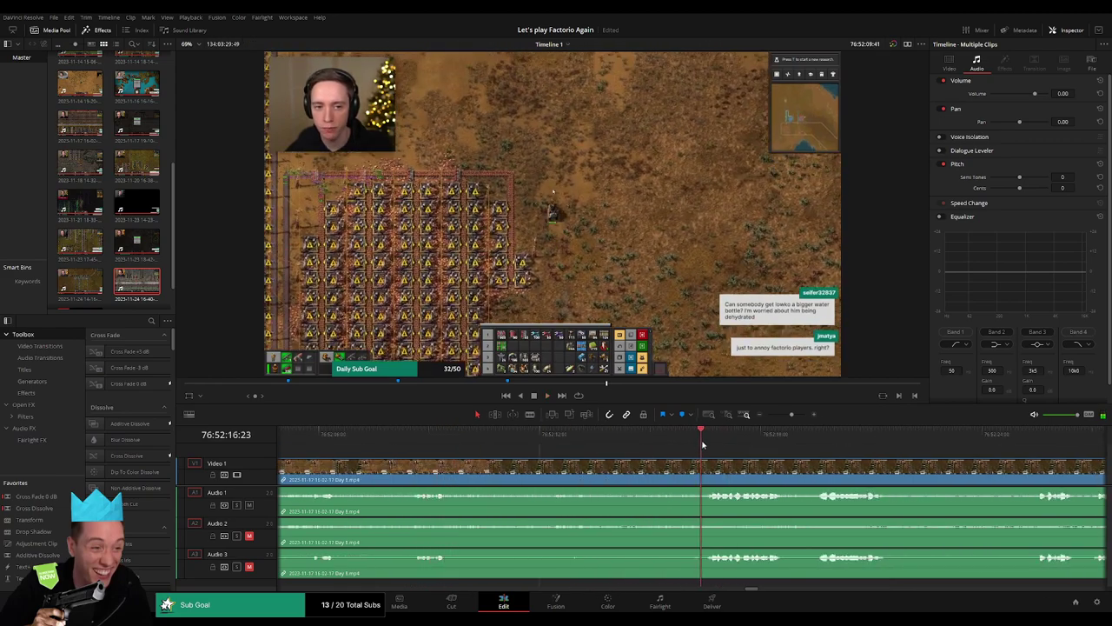
# Split all tracks at 76:52:15 and fade out the Audio 2 clip before the join
pyautogui.moveTo(705, 446)
pyautogui.mouseDown()
pyautogui.moveTo(669, 473)
pyautogui.moveTo(704, 462)
pyautogui.moveTo(644, 465)
pyautogui.moveTo(626, 489)
pyautogui.moveTo(703, 490)
pyautogui.mouseUp()
pyautogui.hotkey('ctrl', 'b')
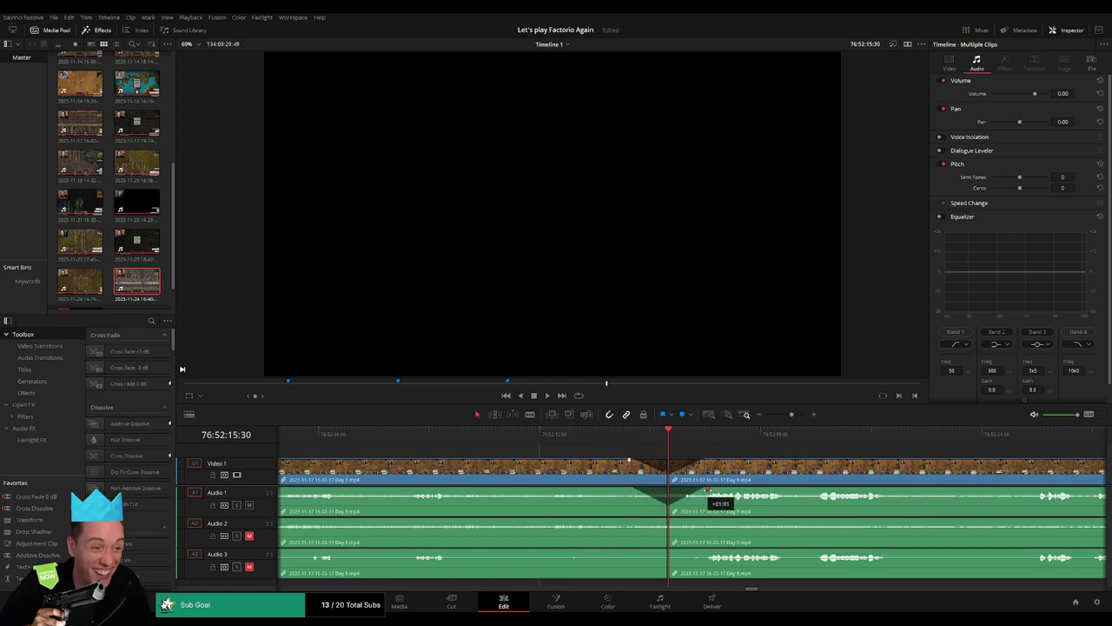
pyautogui.moveTo(665, 522)
pyautogui.mouseDown()
pyautogui.moveTo(641, 522)
pyautogui.moveTo(711, 521)
pyautogui.moveTo(653, 557)
pyautogui.moveTo(707, 551)
pyautogui.mouseUp()
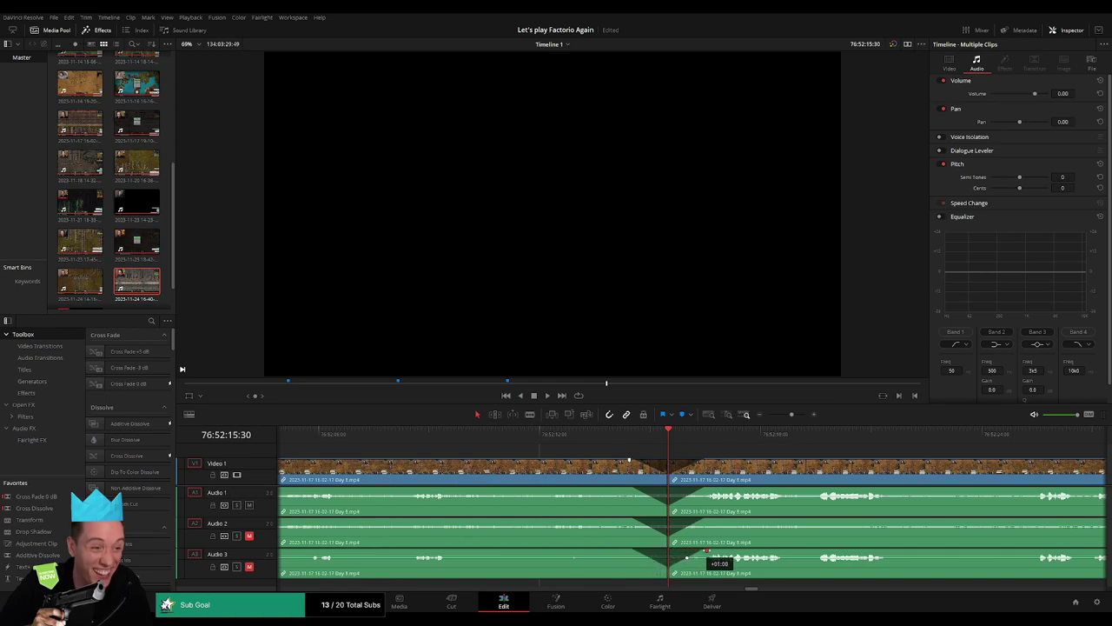
pyautogui.scroll(-3, 799, 428)
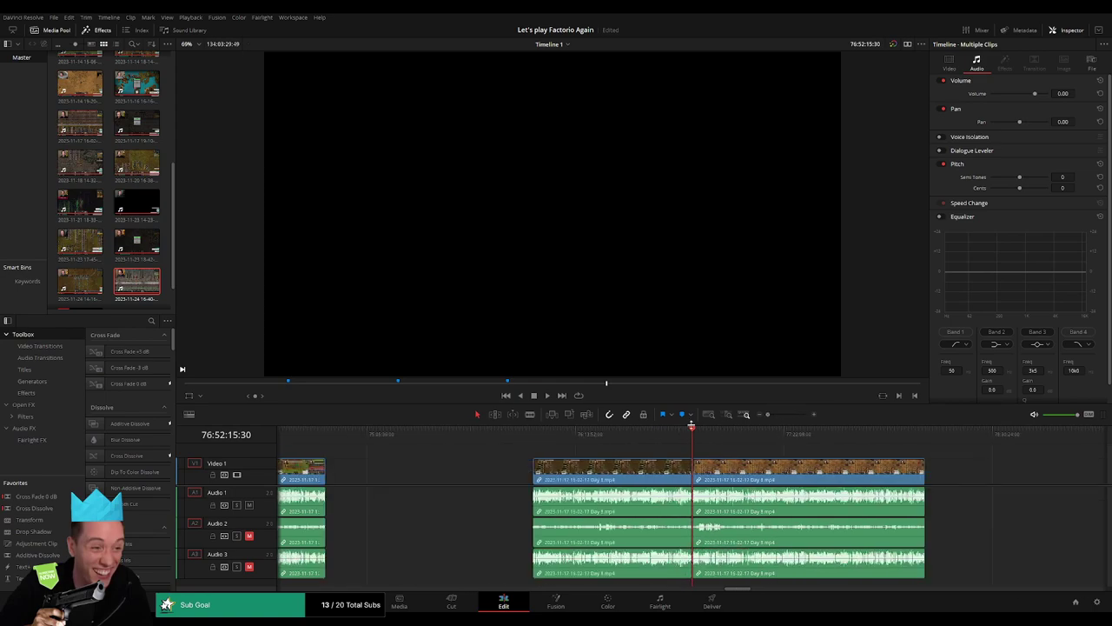
pyautogui.hscroll(2, 405, 455)
# Push the piece after the cut later so it starts at 78:00:00:00
pyautogui.click(534, 442)
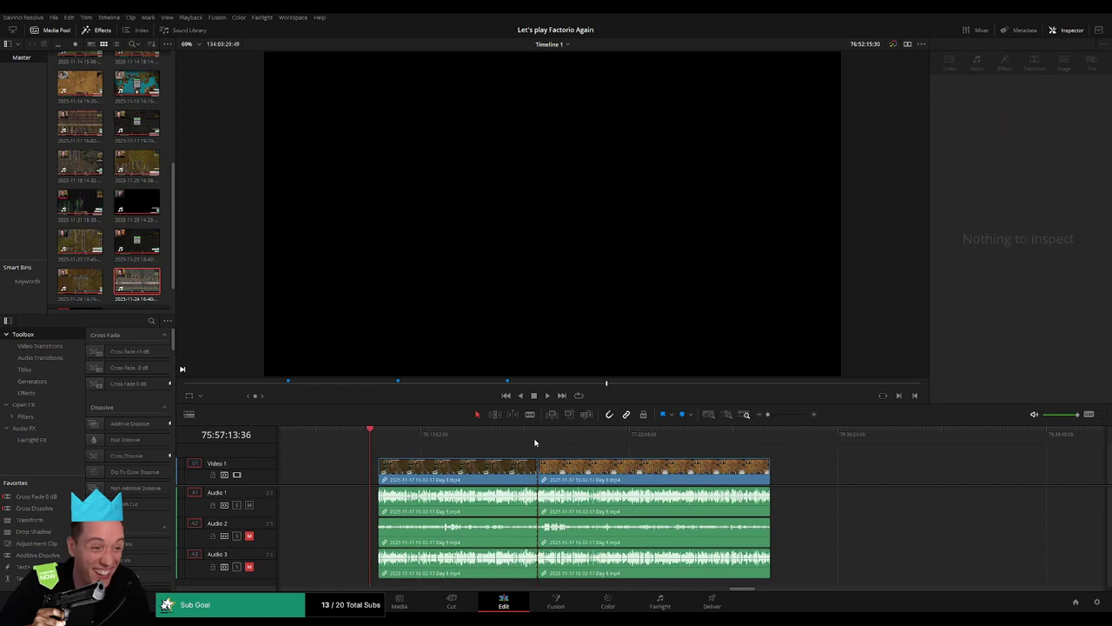
pyautogui.press('Down')
pyautogui.press('Down')
pyautogui.hscroll(3, 687, 469)
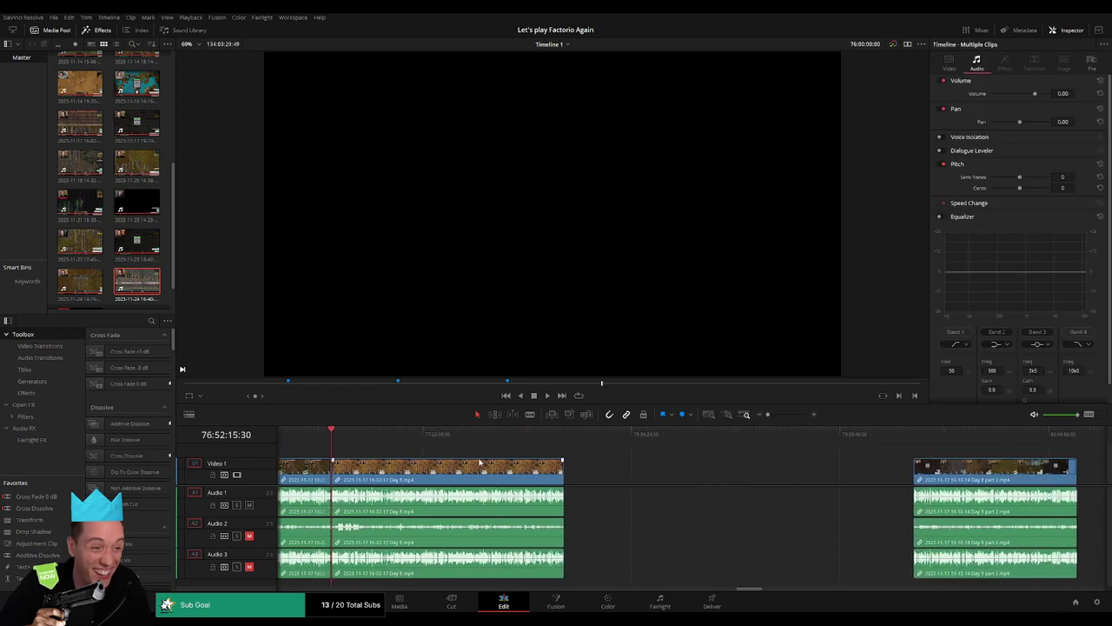
pyautogui.moveTo(496, 469); pyautogui.dragTo(732, 469)
pyautogui.click(466, 463)
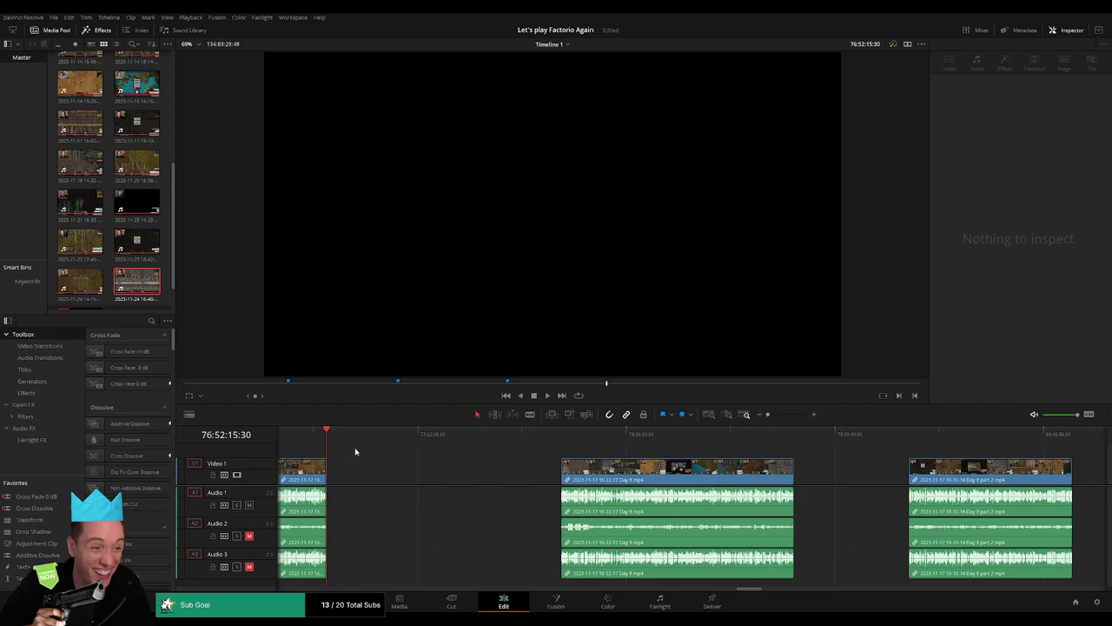
# Play the moved Day 8 footage to check the new placement
pyautogui.moveTo(330, 439); pyautogui.dragTo(534, 453)
pyautogui.click(777, 421)
pyautogui.click(695, 438)
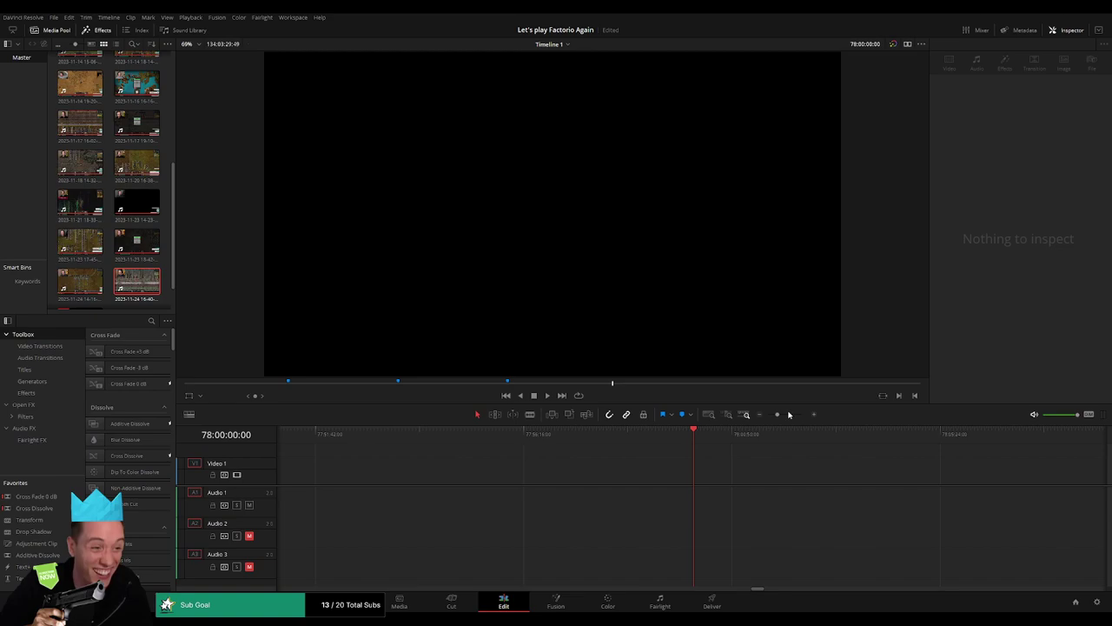
pyautogui.hotkey('ctrl', '-')
pyautogui.click(766, 469)
pyautogui.press('space')
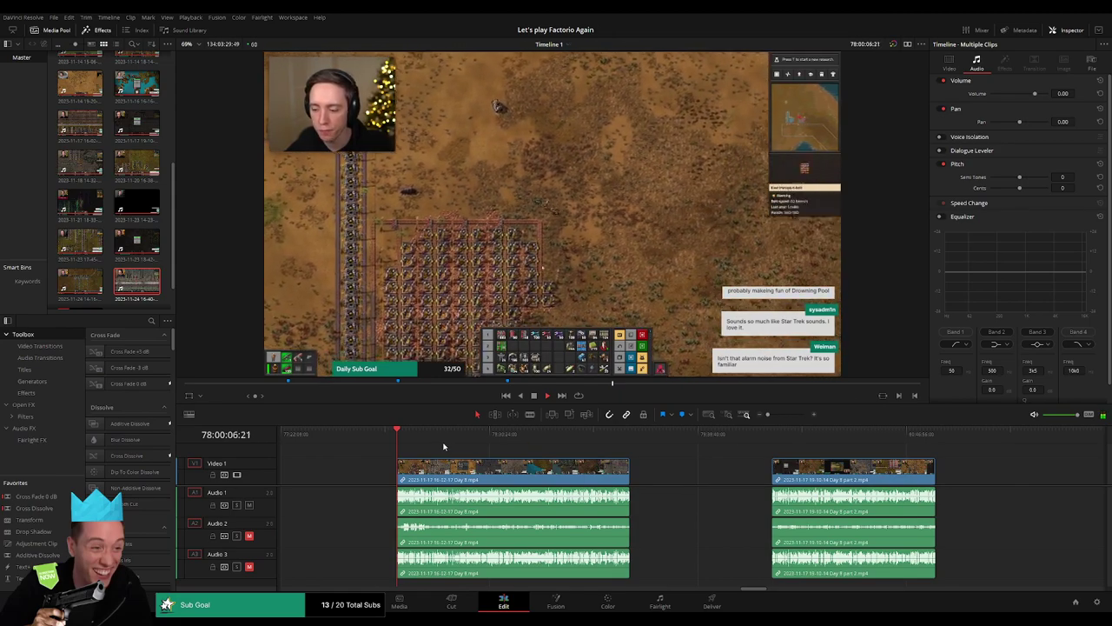
# Split all tracks at 78:52:22:00 and nudge the following piece slightly
pyautogui.moveTo(402, 440); pyautogui.dragTo(549, 456)
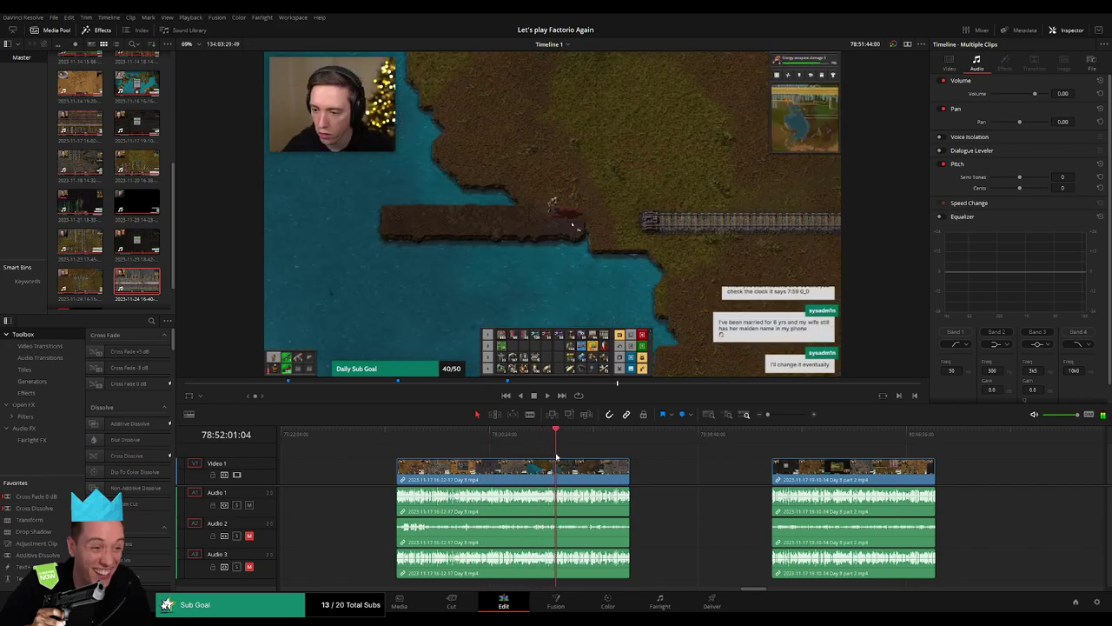
pyautogui.moveTo(550, 456); pyautogui.dragTo(556, 457)
pyautogui.moveTo(767, 415); pyautogui.dragTo(783, 416)
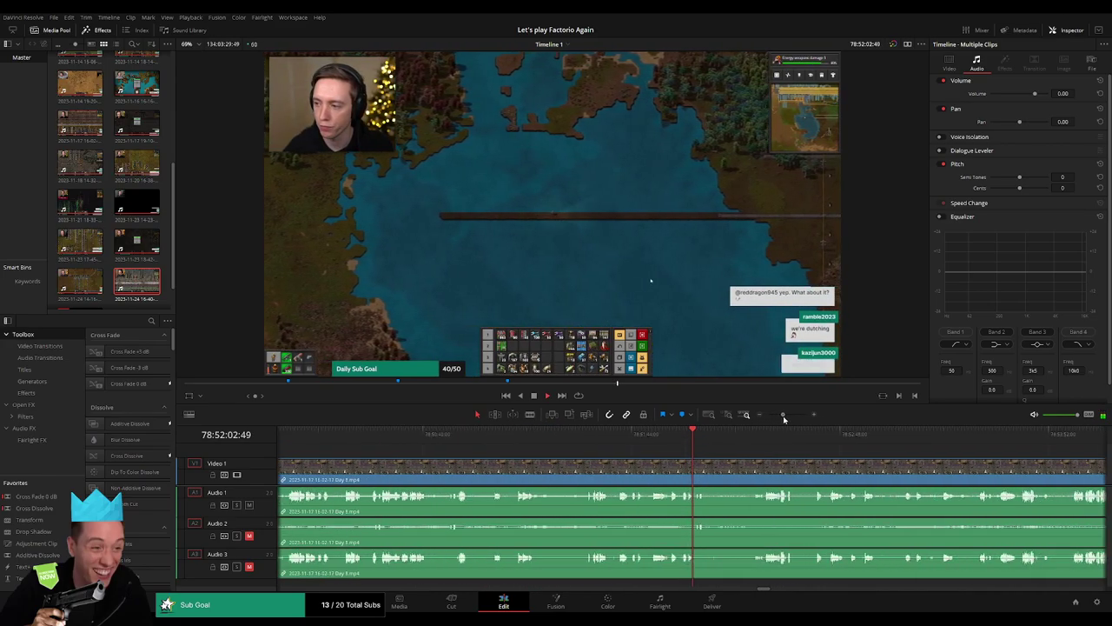
pyautogui.click(797, 435)
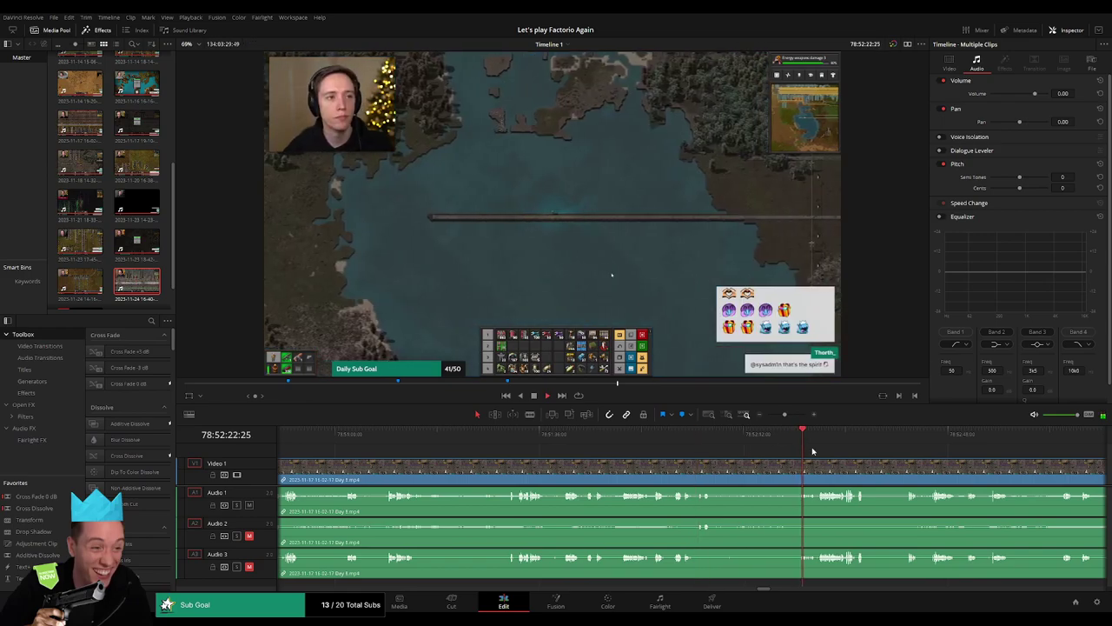
pyautogui.hotkey('ctrl', '=')
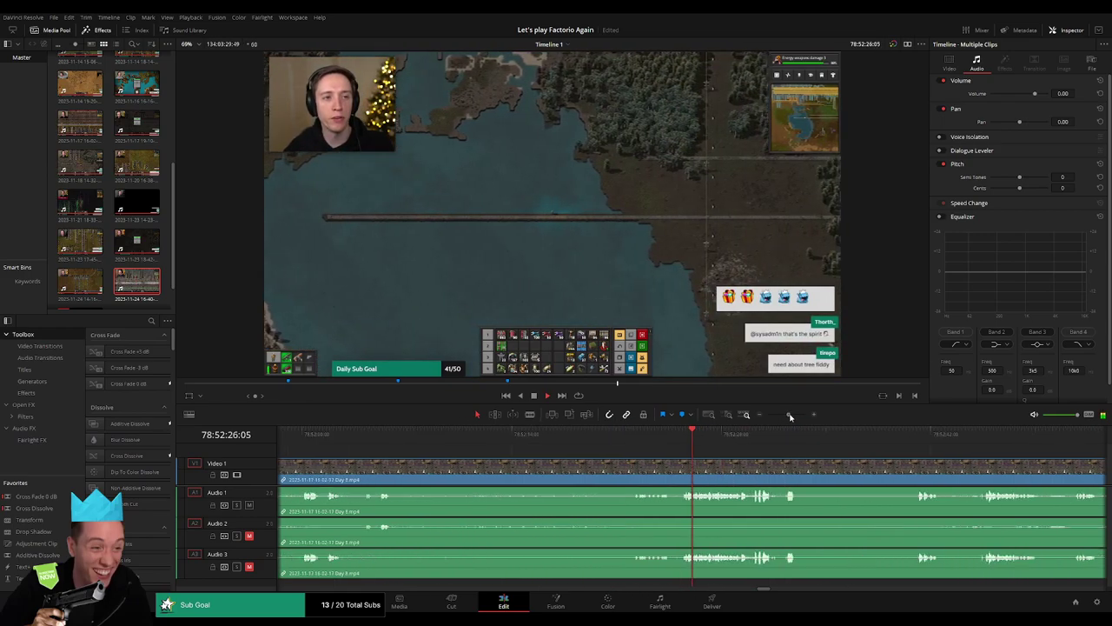
pyautogui.moveTo(529, 444); pyautogui.dragTo(508, 443)
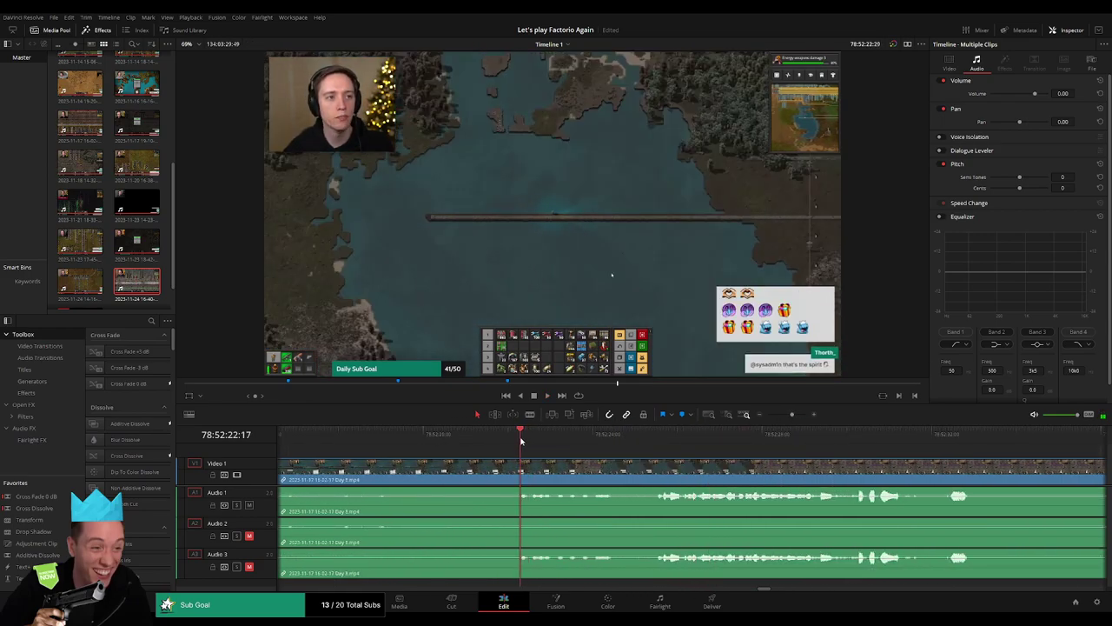
pyautogui.hotkey('ctrl', 'b')
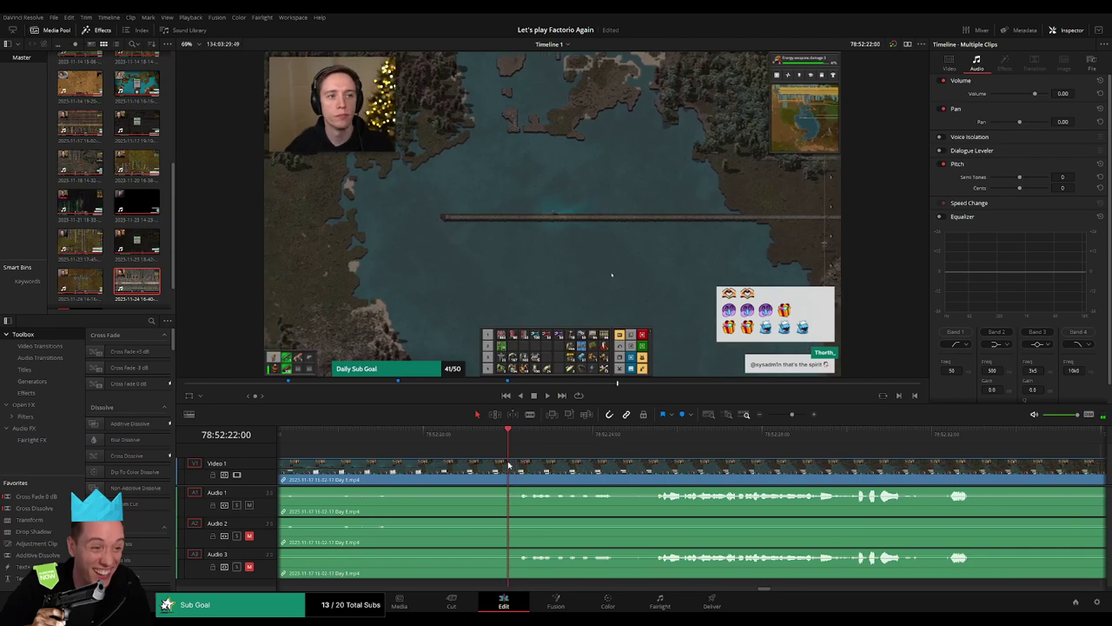
pyautogui.moveTo(513, 469)
pyautogui.mouseDown()
pyautogui.moveTo(557, 465)
pyautogui.moveTo(476, 460)
pyautogui.mouseUp()
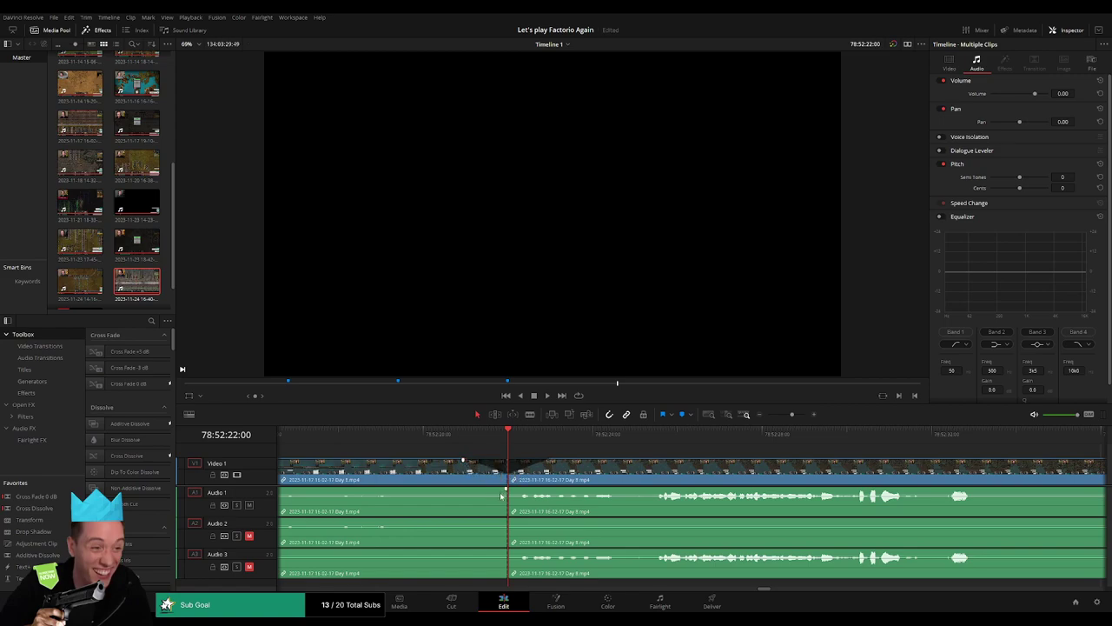
# Add fade-outs and fade-ins on Audio 1, 2 and 3 at the cut
pyautogui.moveTo(507, 489)
pyautogui.mouseDown()
pyautogui.moveTo(480, 491)
pyautogui.moveTo(528, 489)
pyautogui.mouseUp()
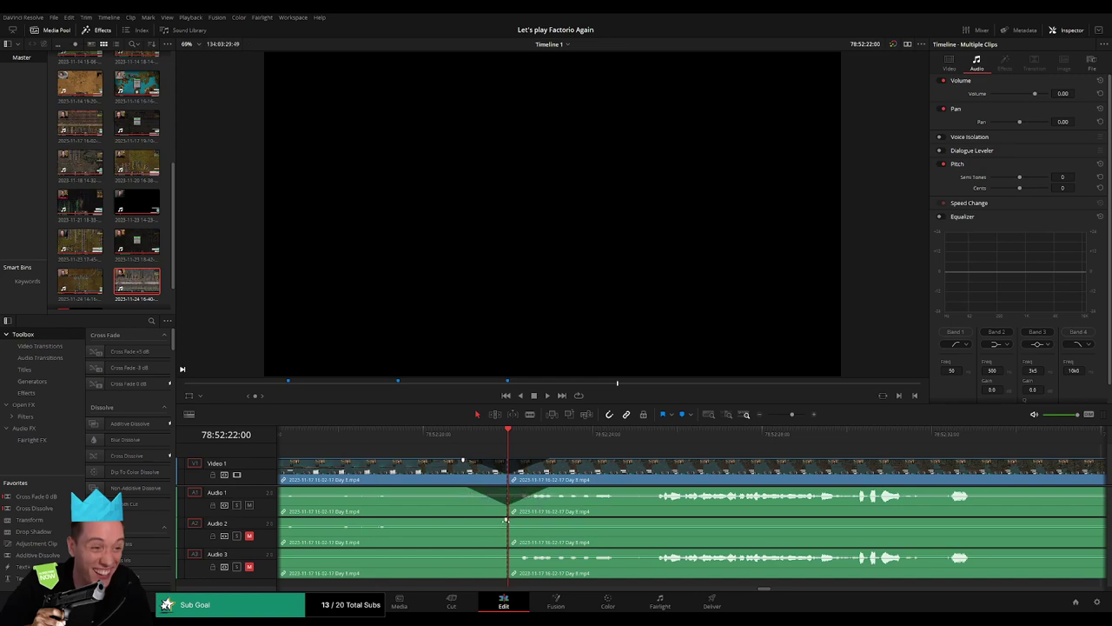
pyautogui.moveTo(507, 520); pyautogui.dragTo(477, 520)
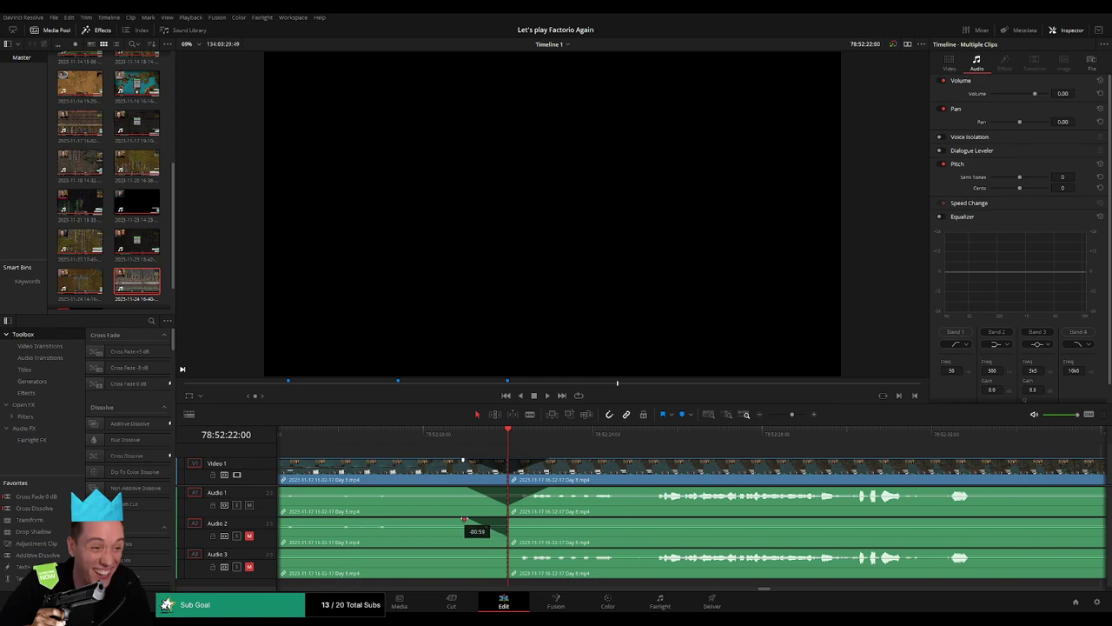
pyautogui.moveTo(508, 519); pyautogui.dragTo(542, 520)
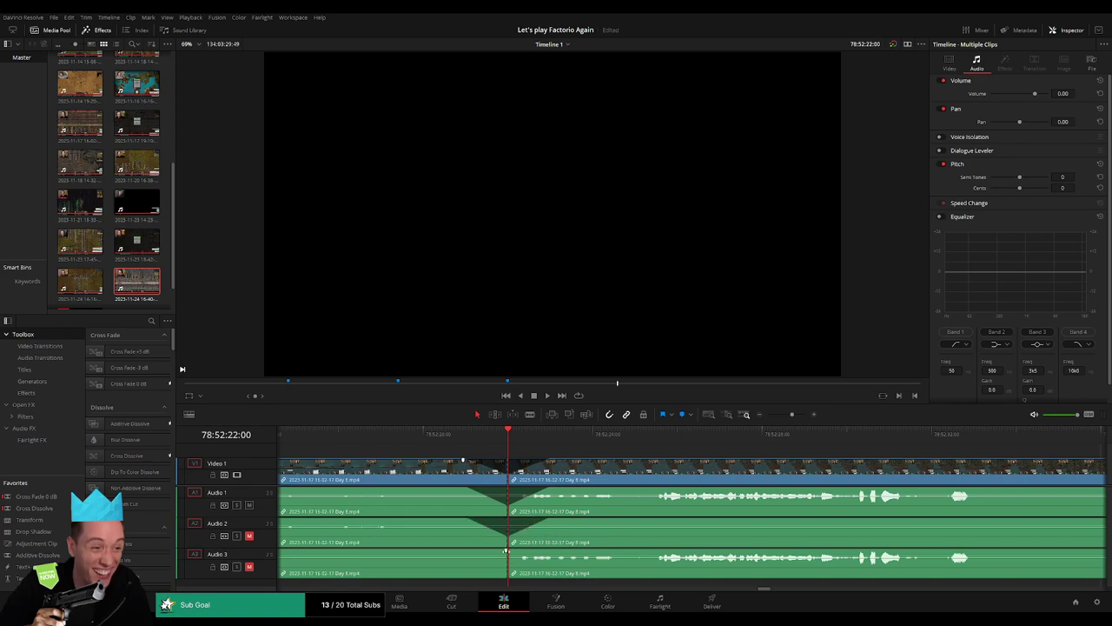
pyautogui.moveTo(506, 551); pyautogui.dragTo(464, 551)
pyautogui.moveTo(511, 550); pyautogui.dragTo(534, 553)
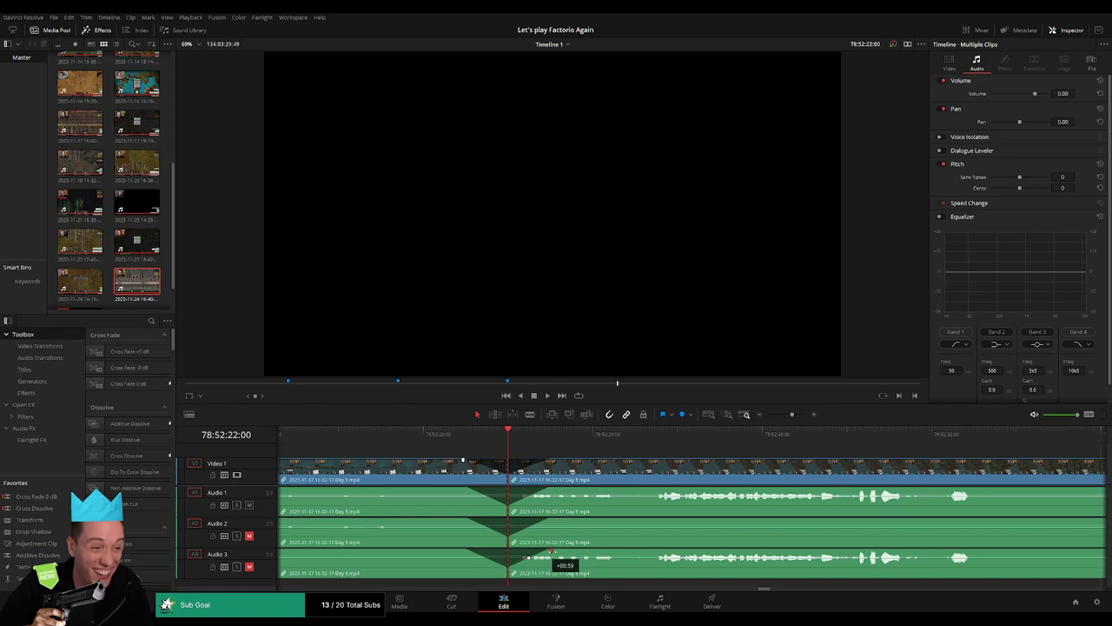
# Slide the piece after the cut against the later clips and add a marker there
pyautogui.moveTo(789, 418); pyautogui.dragTo(768, 414)
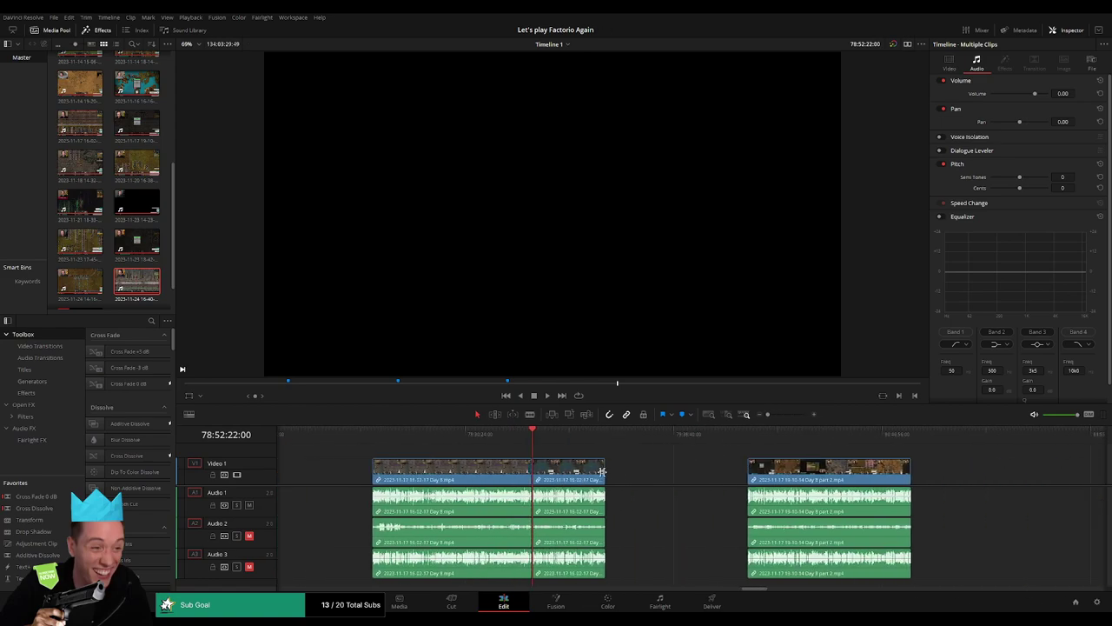
pyautogui.moveTo(567, 478); pyautogui.dragTo(712, 478)
pyautogui.click(562, 448)
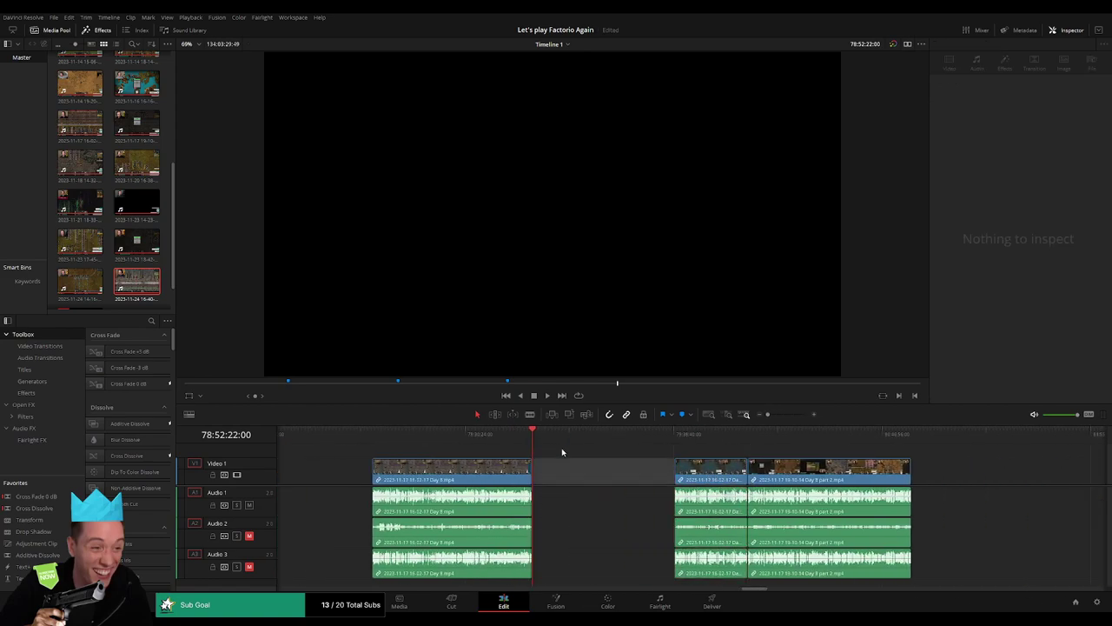
pyautogui.press('m')
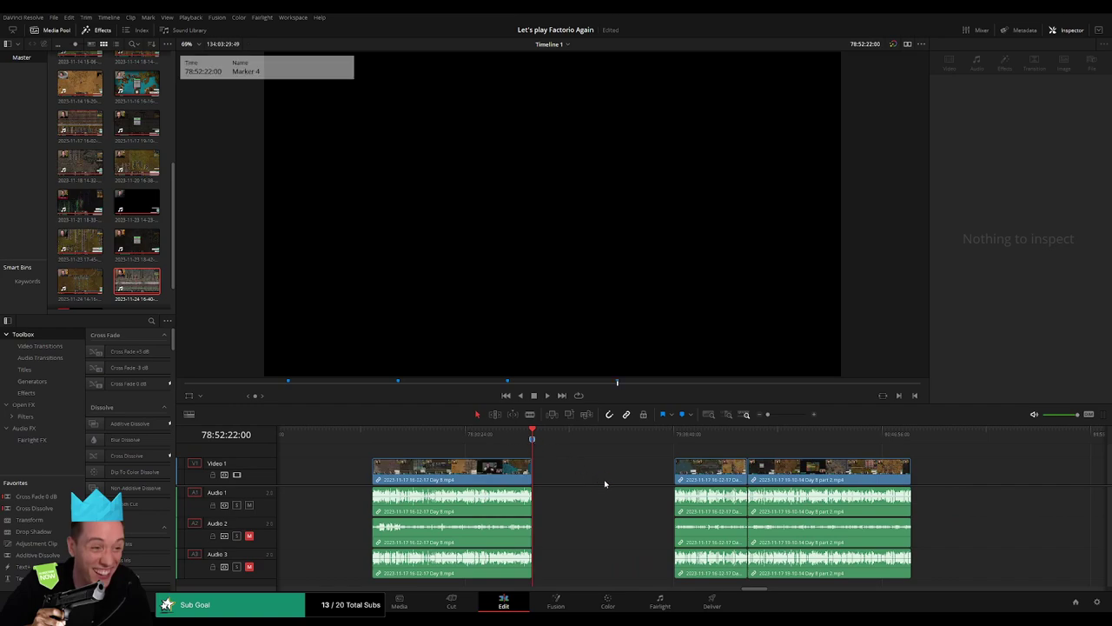
pyautogui.click(580, 470)
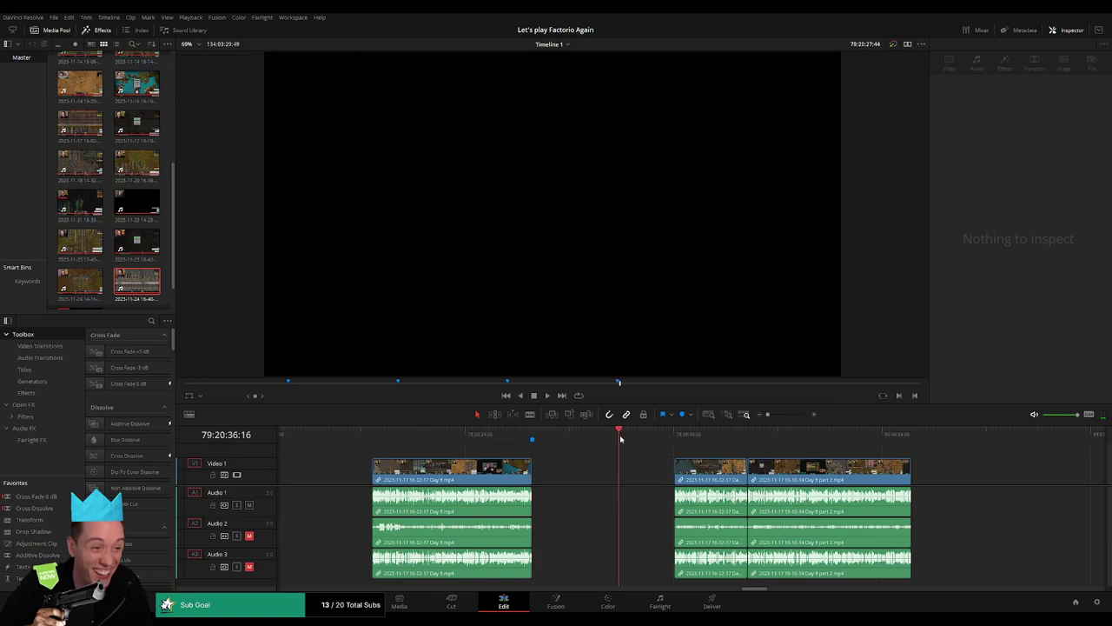
# Move both later clips together to start at 80:00:00:00 and play back the edit
pyautogui.moveTo(533, 433); pyautogui.dragTo(666, 432)
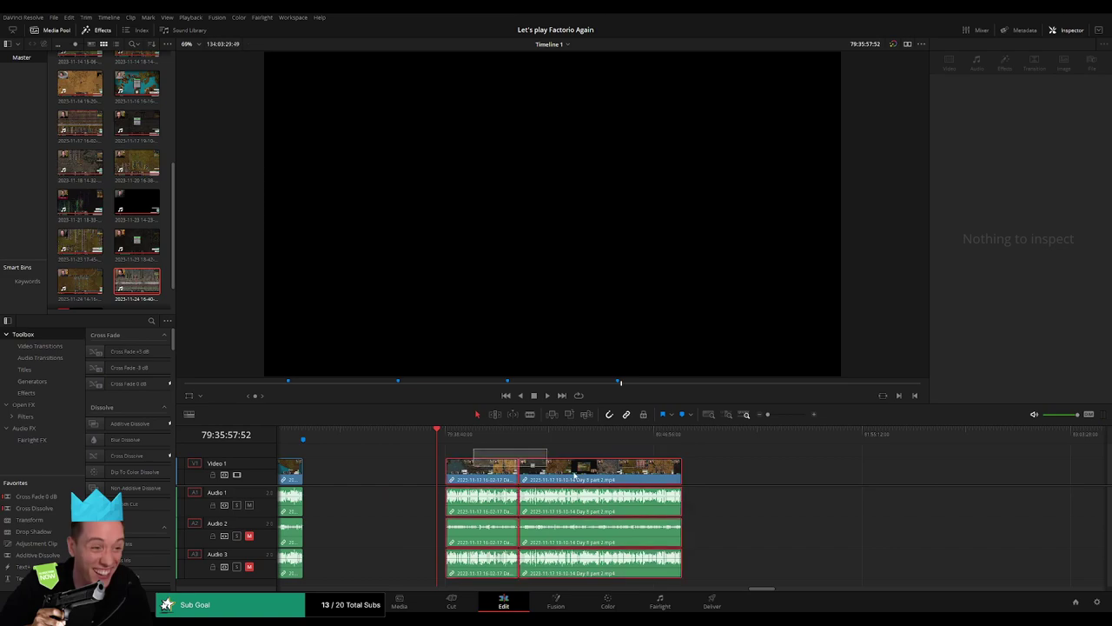
pyautogui.moveTo(506, 458); pyautogui.dragTo(519, 464)
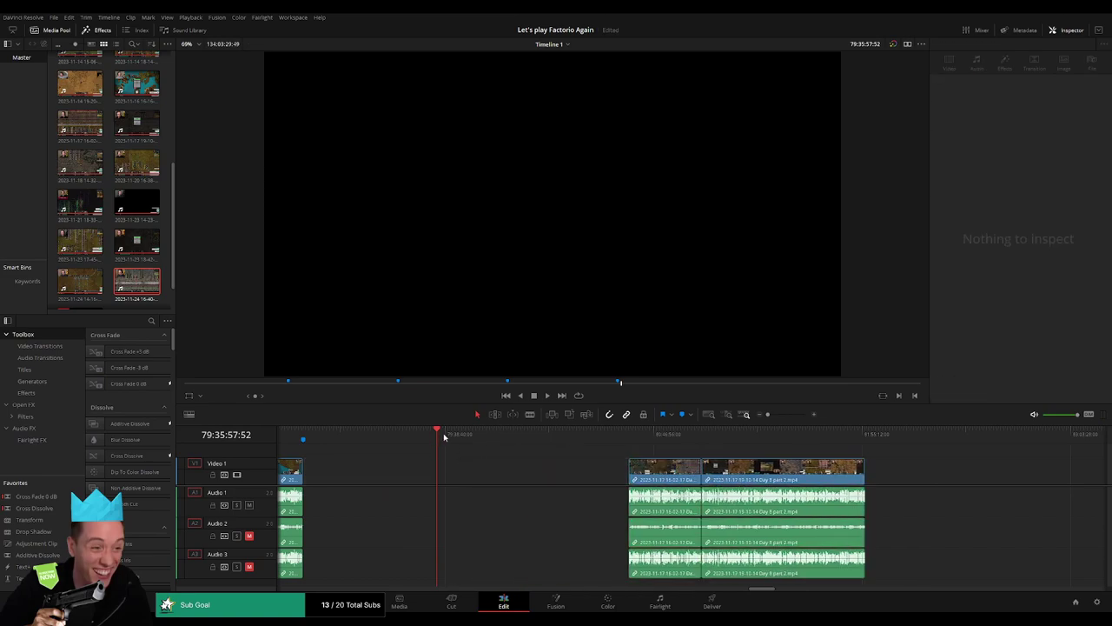
pyautogui.moveTo(444, 437); pyautogui.dragTo(511, 448)
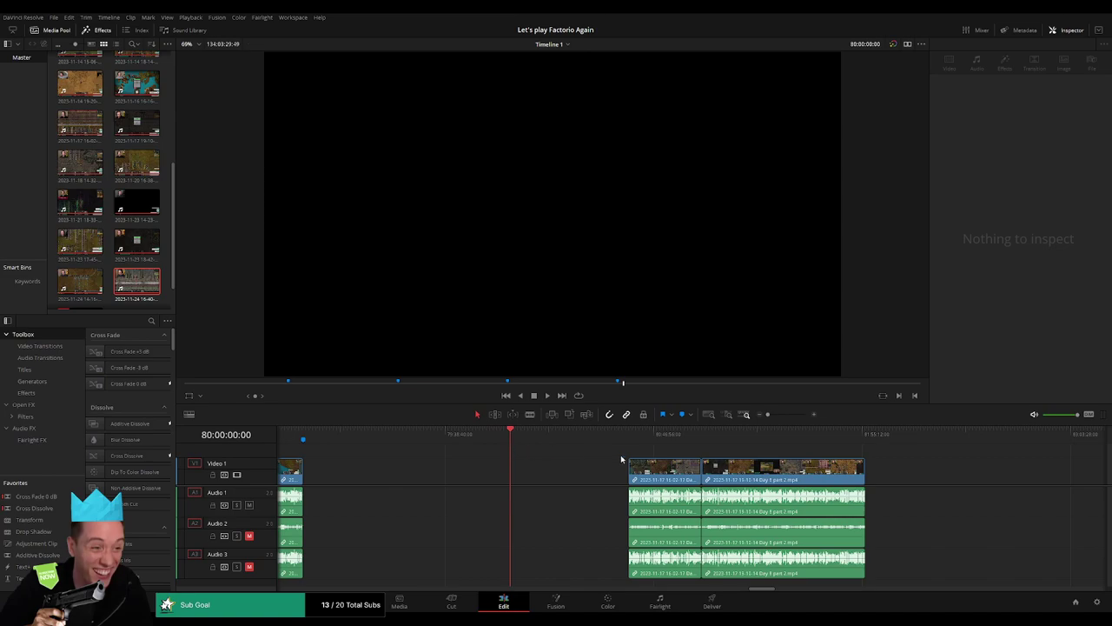
pyautogui.moveTo(621, 458); pyautogui.dragTo(856, 474)
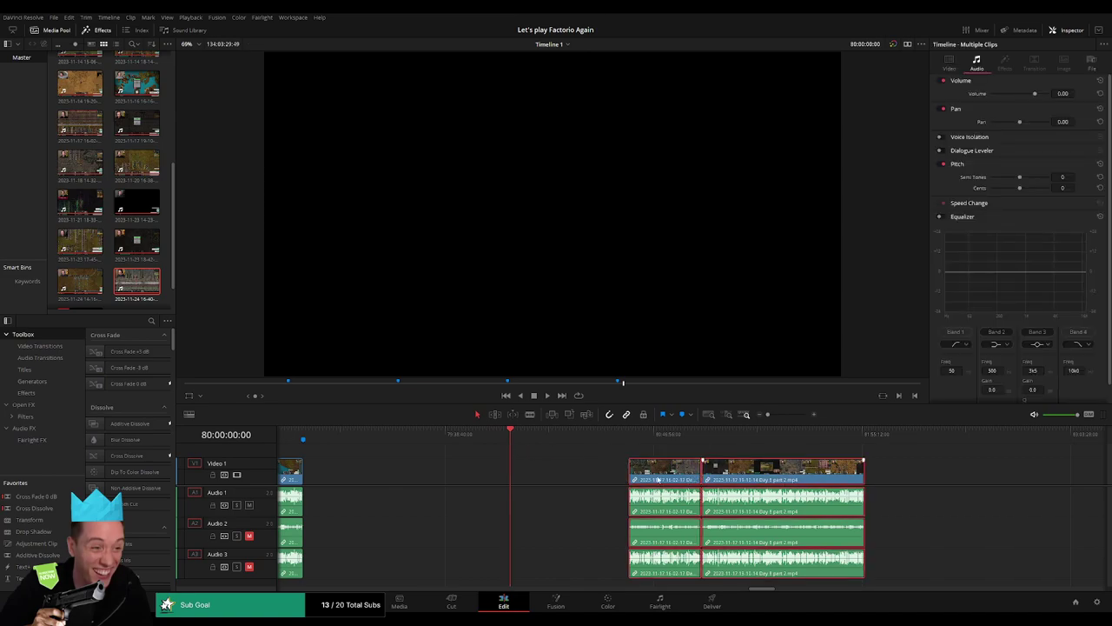
pyautogui.moveTo(660, 473); pyautogui.dragTo(542, 477)
pyautogui.click(547, 451)
pyautogui.press('space')
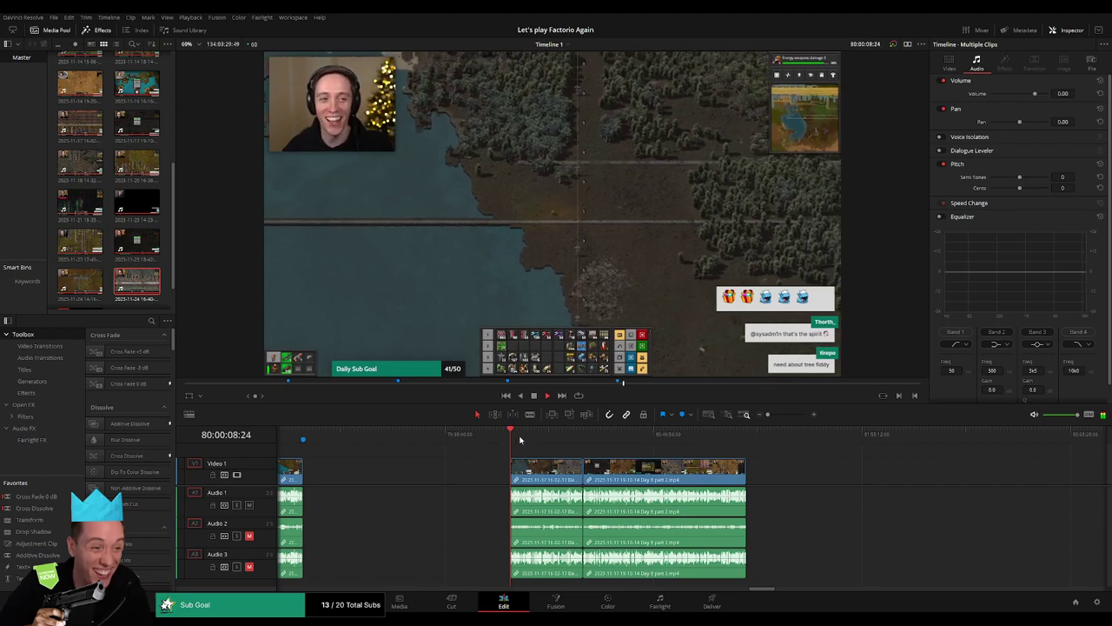
# Add a dissolve transition at the join between the two later clips
pyautogui.moveTo(514, 436); pyautogui.dragTo(591, 447)
pyautogui.press('space')
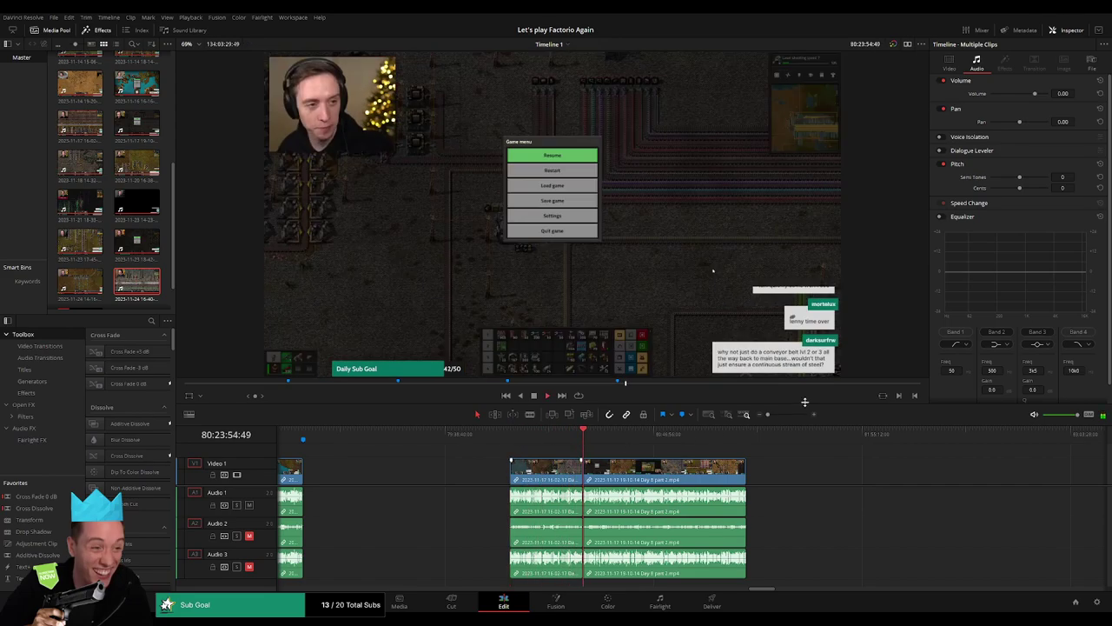
pyautogui.scroll(5, 623, 457)
pyautogui.click(623, 452)
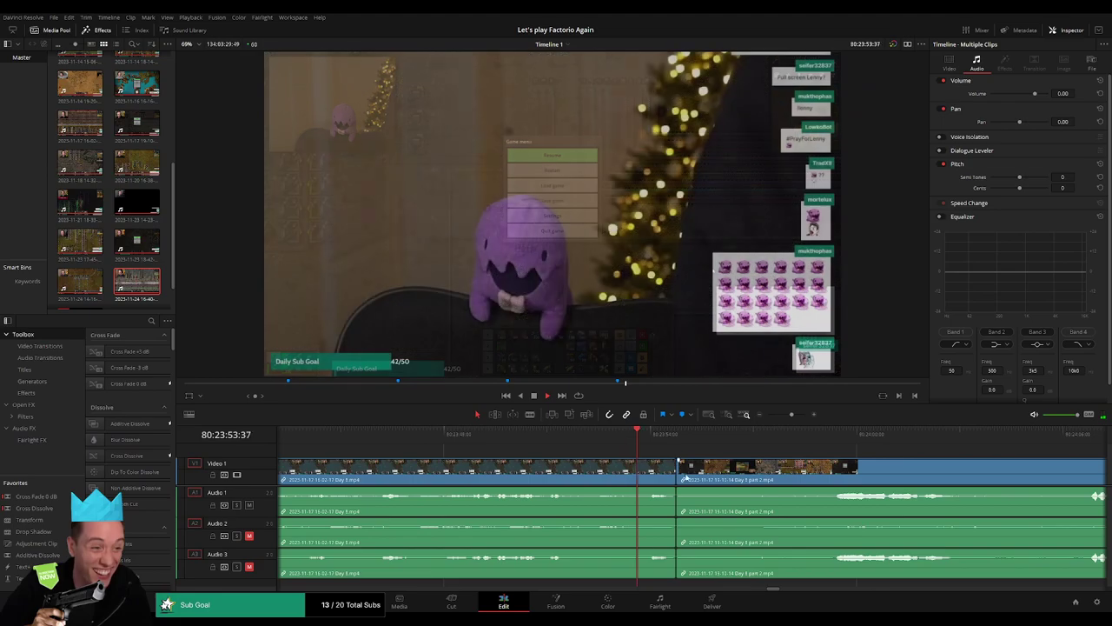
pyautogui.click(678, 472)
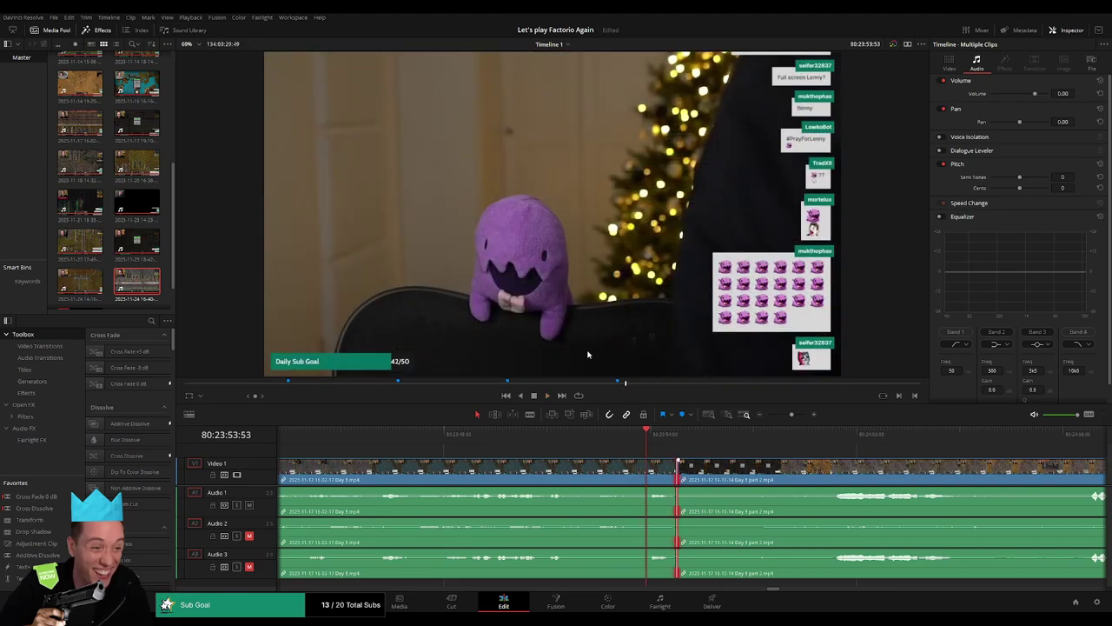
pyautogui.hotkey('ctrl', 't')
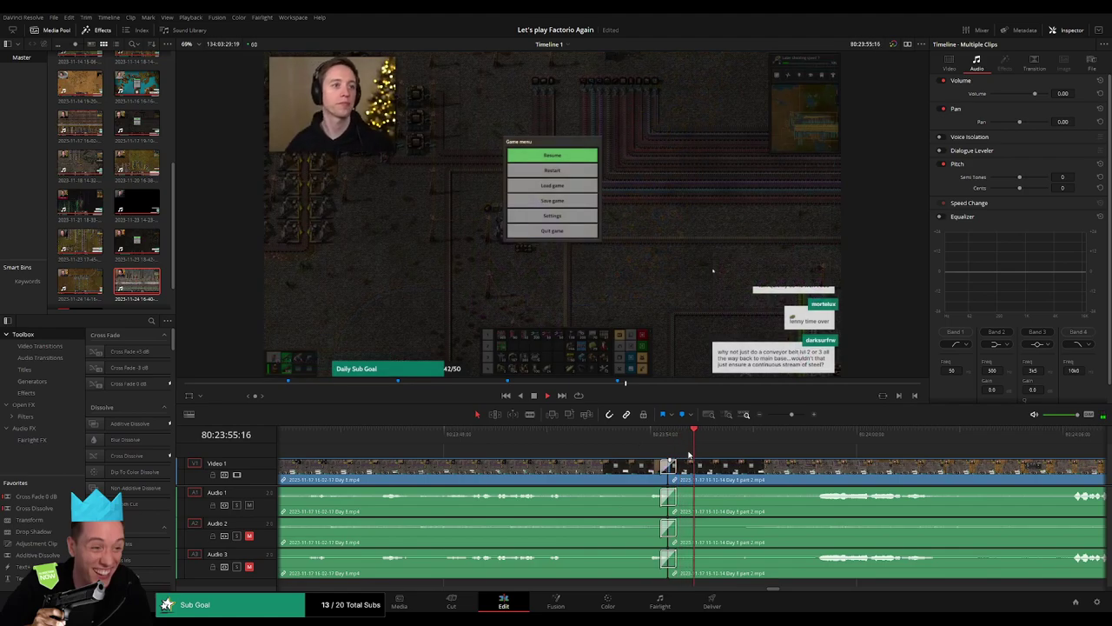
# Scrub ahead to 80:52:18:00 and split all tracks there
pyautogui.click(775, 447)
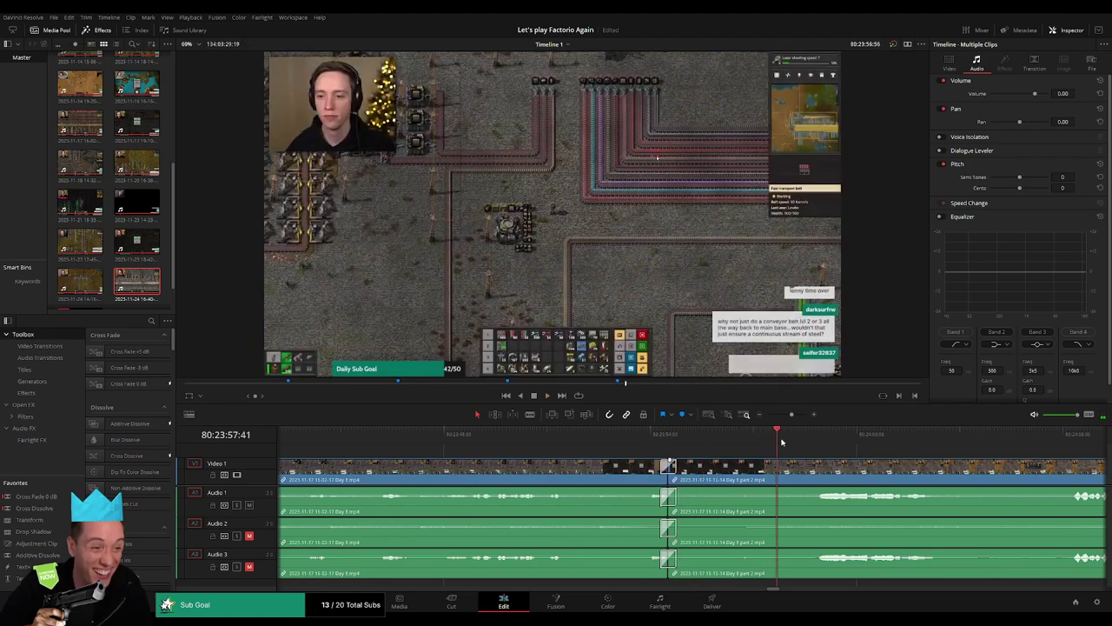
pyautogui.hotkey('ctrl', '-')
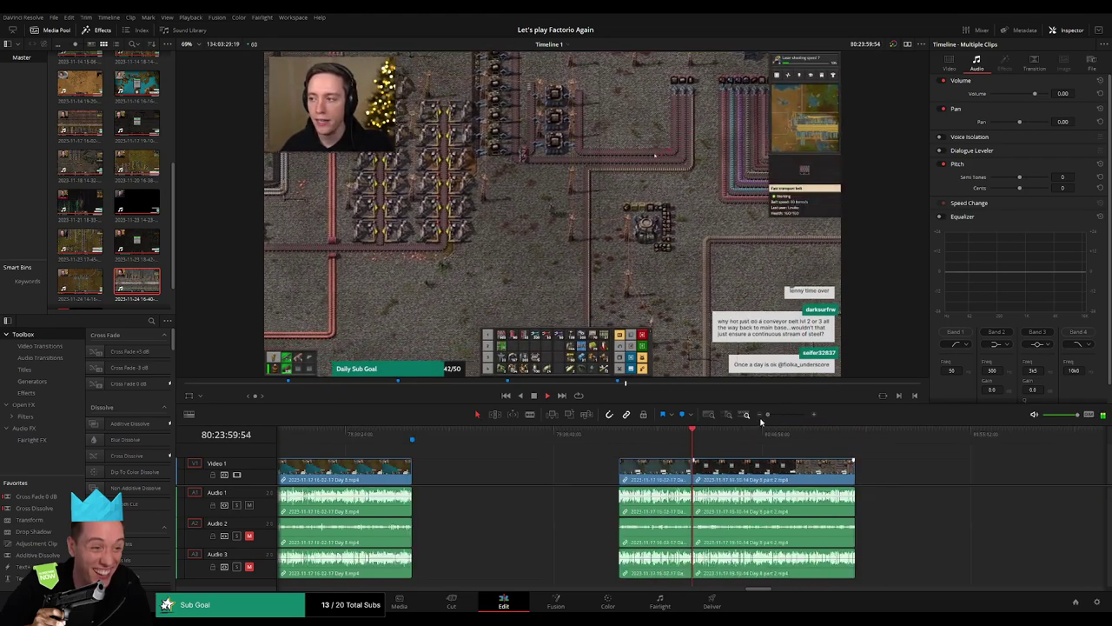
pyautogui.hotkey('ctrl', '-')
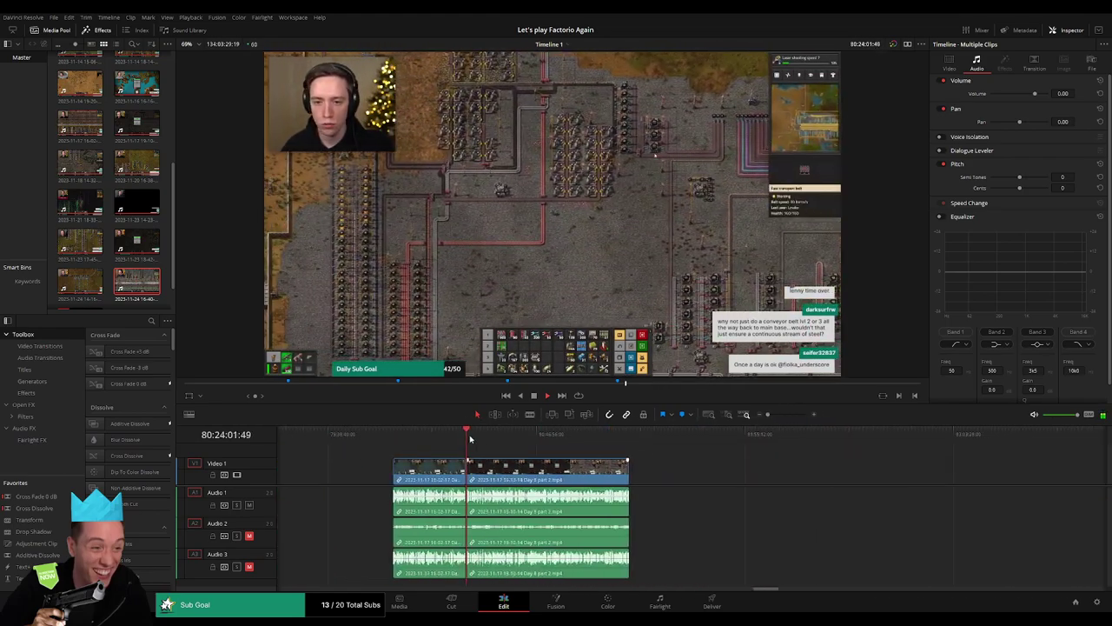
pyautogui.moveTo(483, 448); pyautogui.dragTo(554, 449)
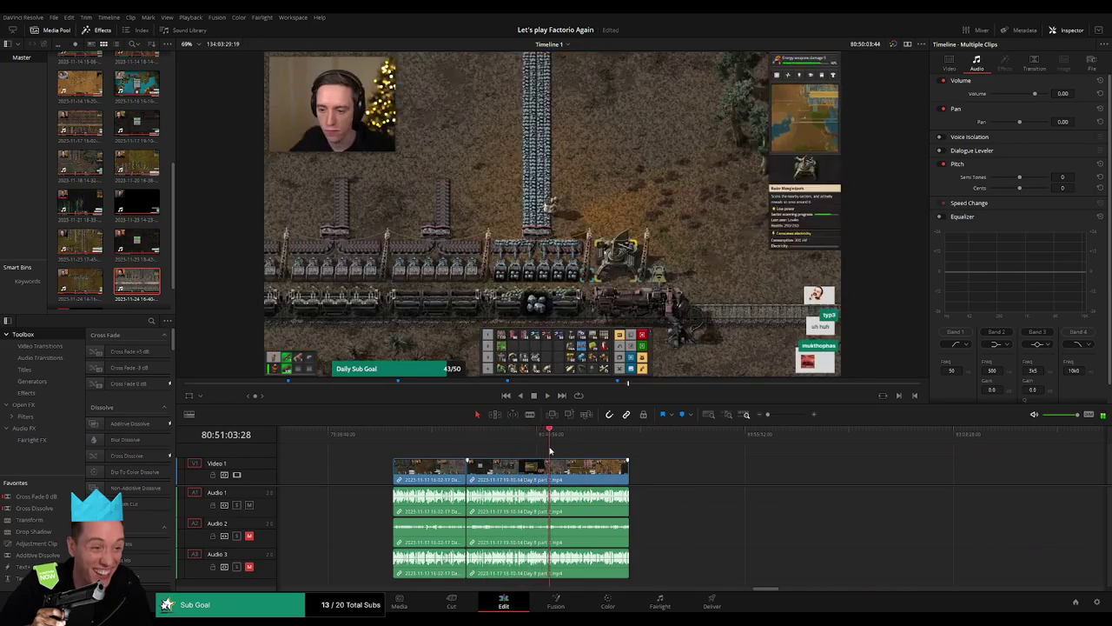
pyautogui.moveTo(768, 414); pyautogui.dragTo(787, 415)
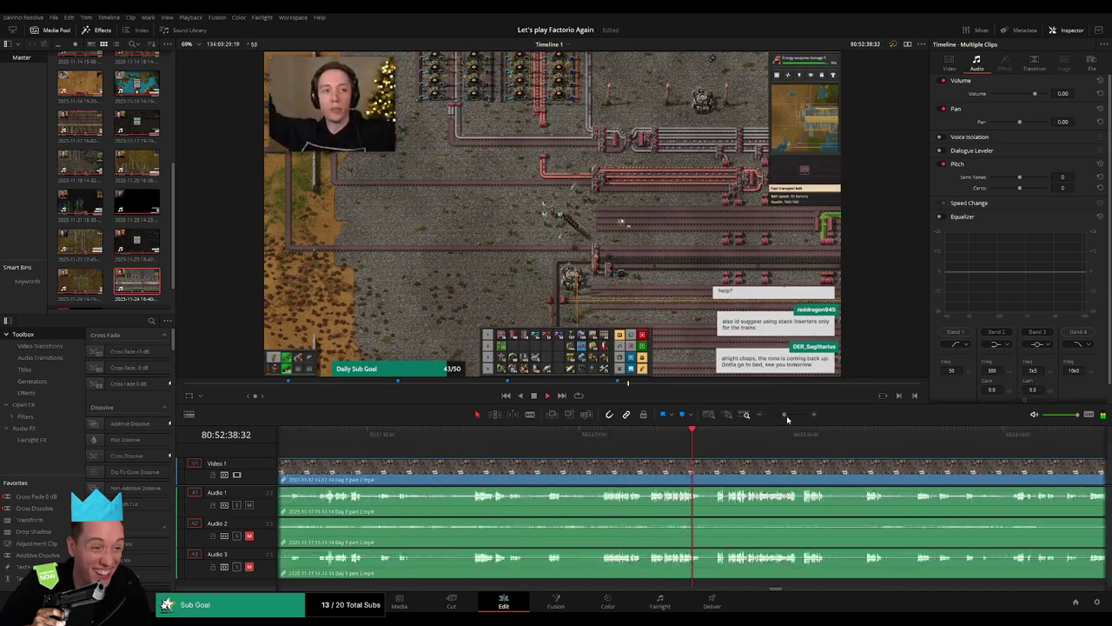
pyautogui.click(502, 440)
pyautogui.click(496, 439)
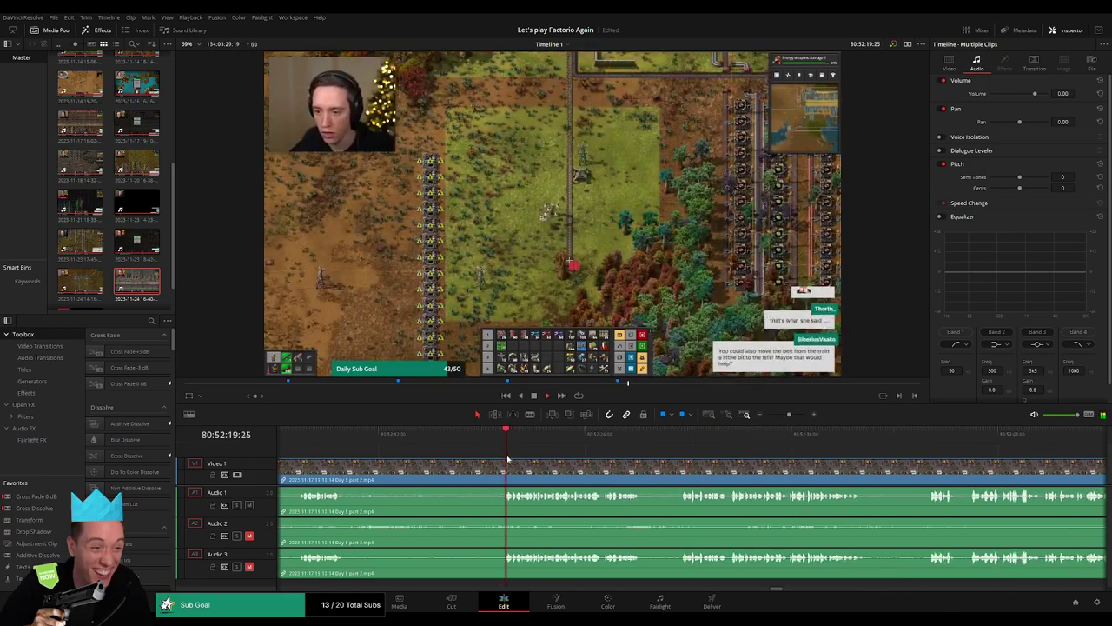
pyautogui.click(452, 441)
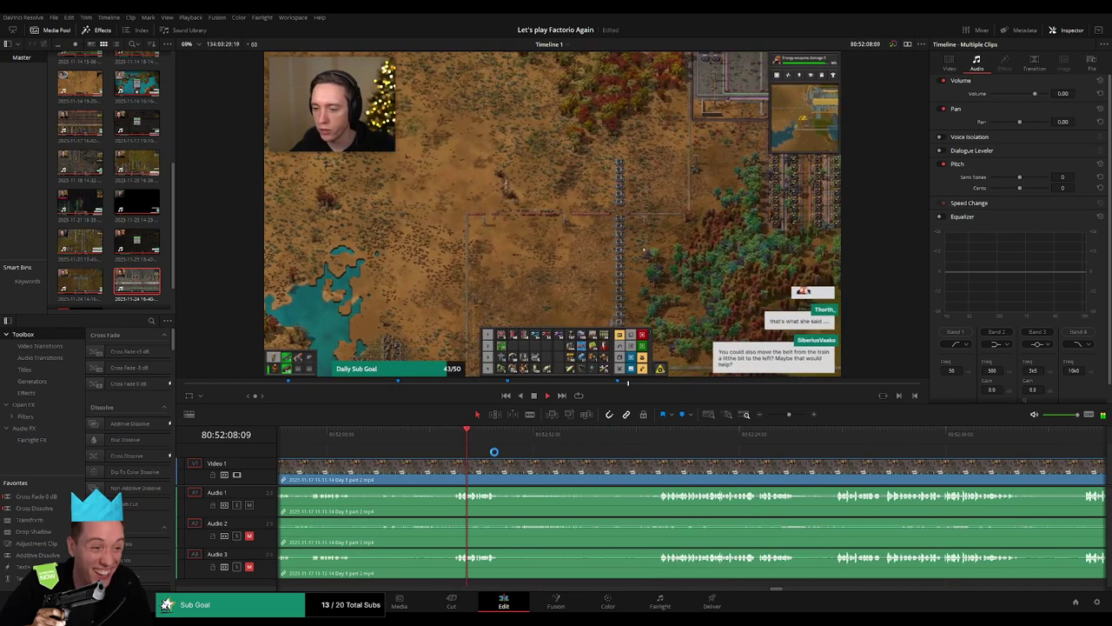
pyautogui.click(427, 435)
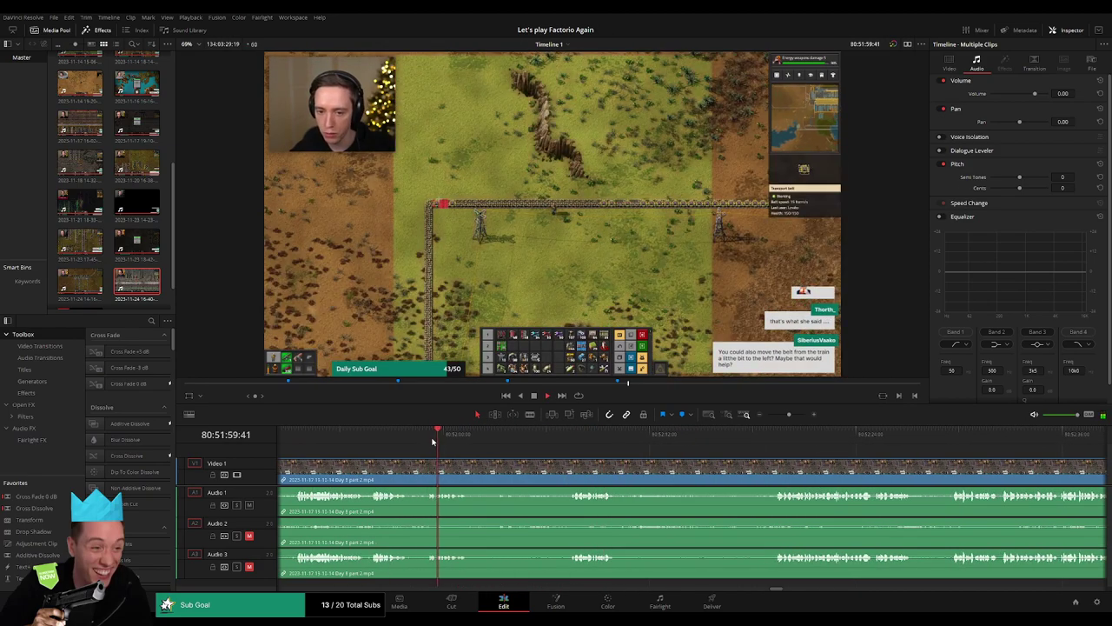
pyautogui.click(567, 439)
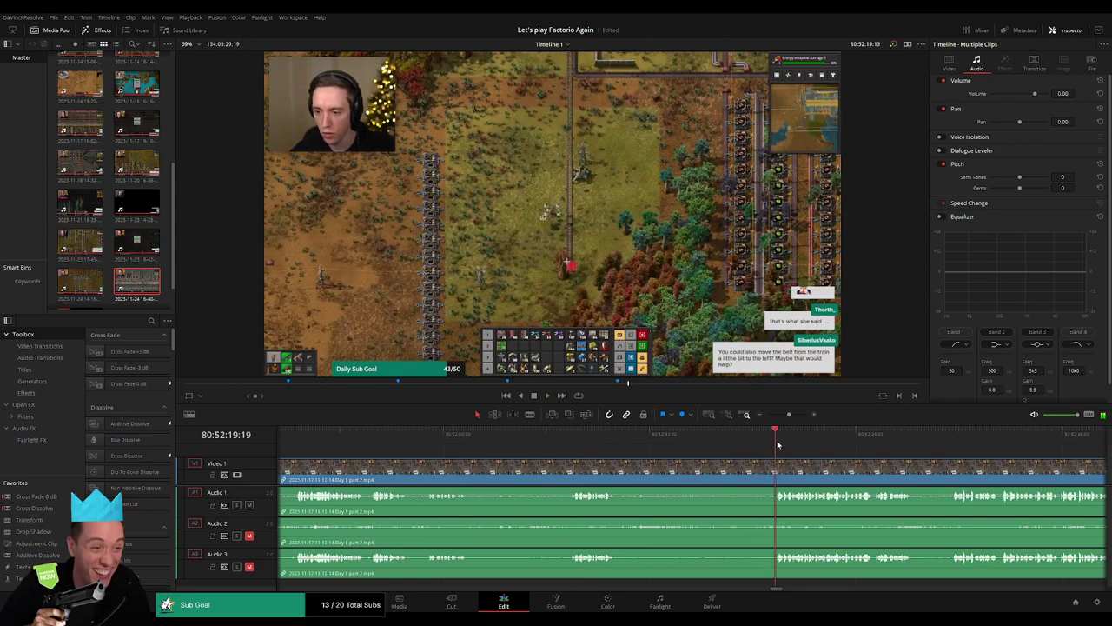
pyautogui.click(616, 437)
pyautogui.moveTo(615, 439)
pyautogui.mouseDown()
pyautogui.moveTo(591, 445)
pyautogui.moveTo(611, 462)
pyautogui.moveTo(587, 460)
pyautogui.mouseUp()
pyautogui.hotkey('ctrl', 'b')
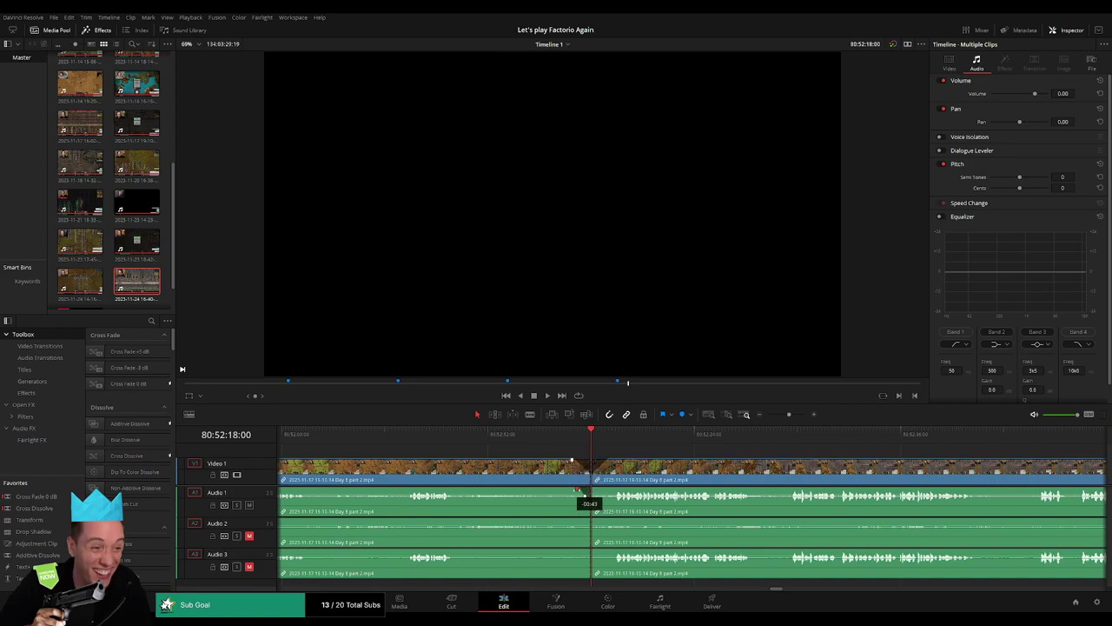
# Add fades on the A1, A2 and A3 clips across the 80:52:18:00 cut
pyautogui.moveTo(595, 491); pyautogui.dragTo(598, 491)
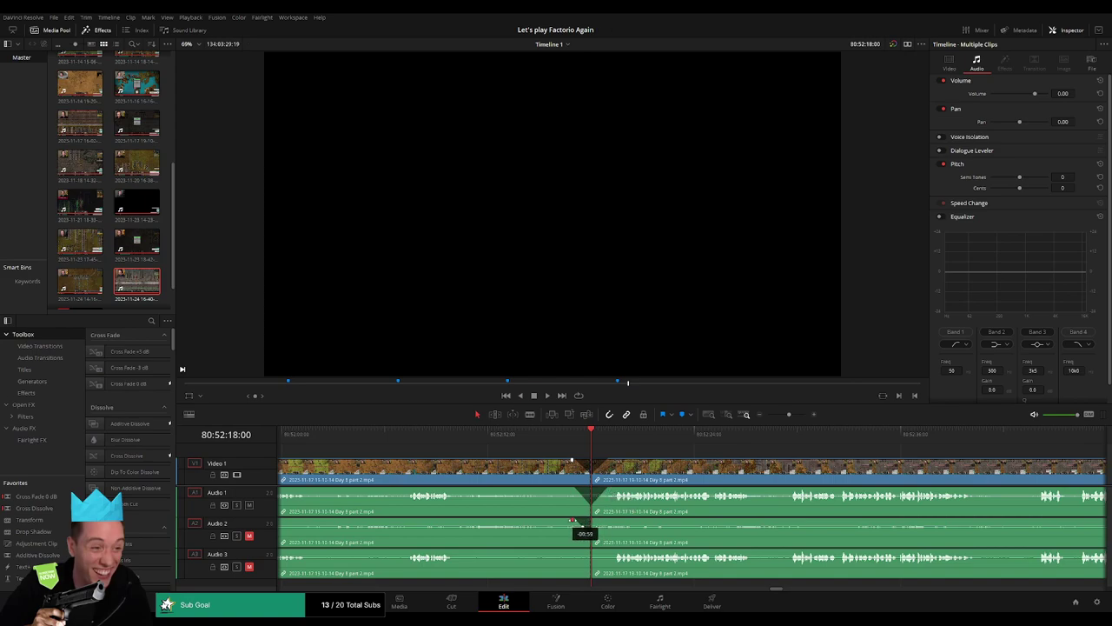
pyautogui.moveTo(585, 520); pyautogui.dragTo(602, 522)
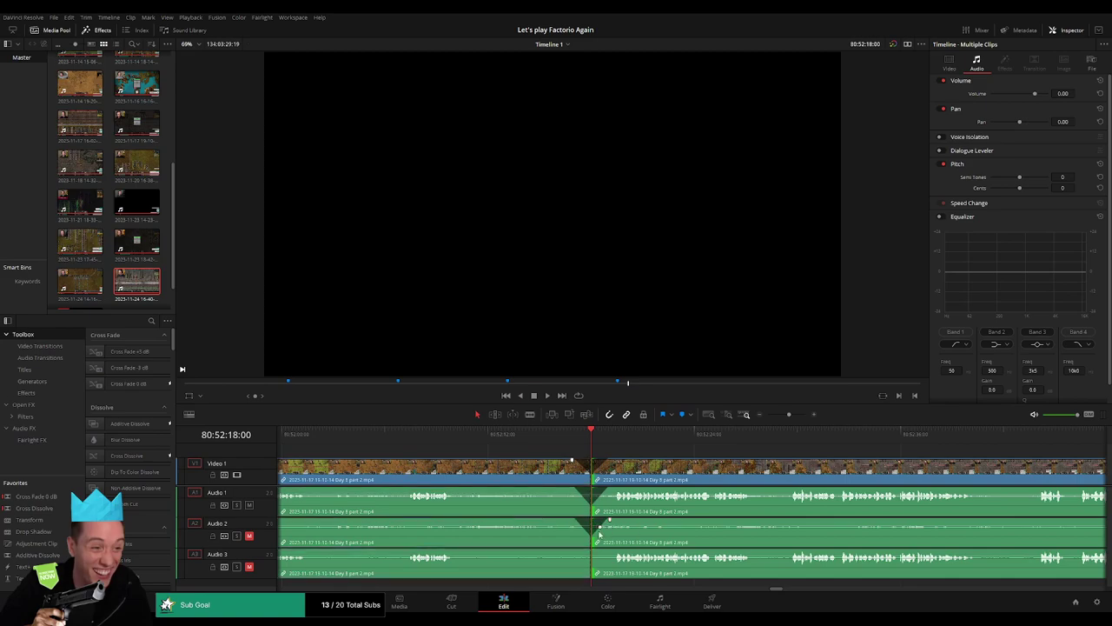
pyautogui.moveTo(588, 551); pyautogui.dragTo(575, 553)
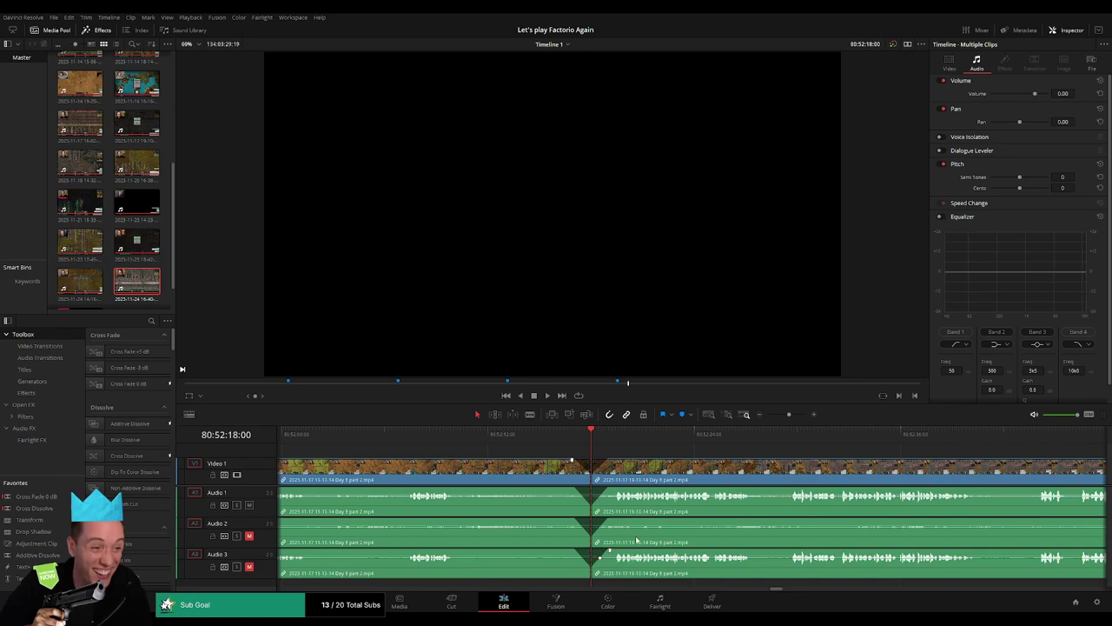
pyautogui.hotkey('ctrl', '-')
pyautogui.hotkey('ctrl', '-')
pyautogui.hotkey('ctrl', '-')
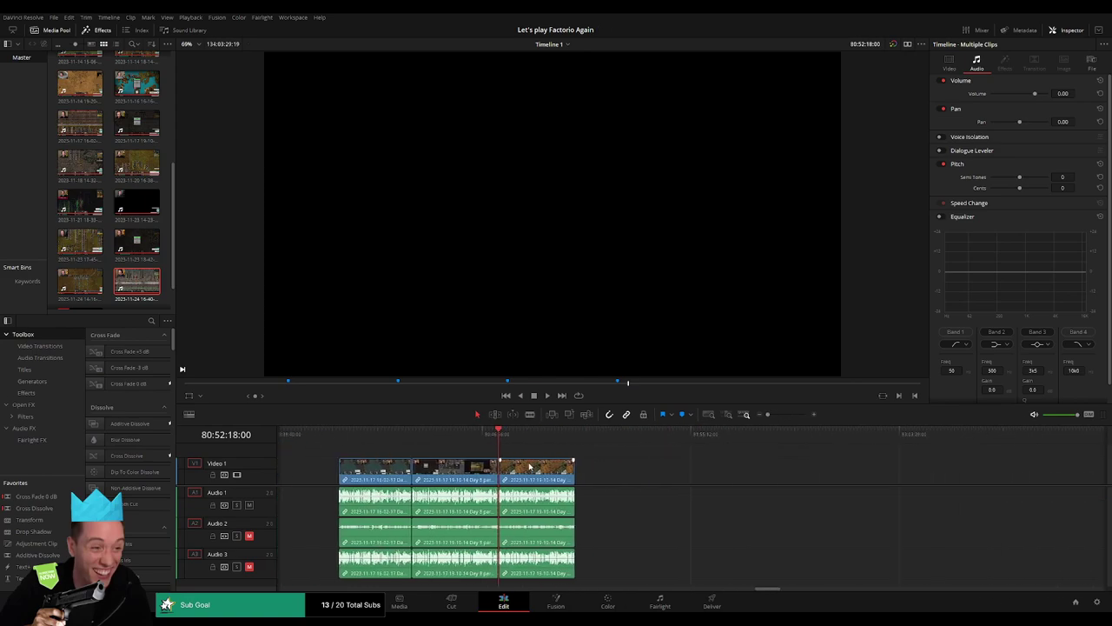
# Move the trimmed clip so it starts at the 82:00:00:00 playhead
pyautogui.hscroll(3, 499, 441)
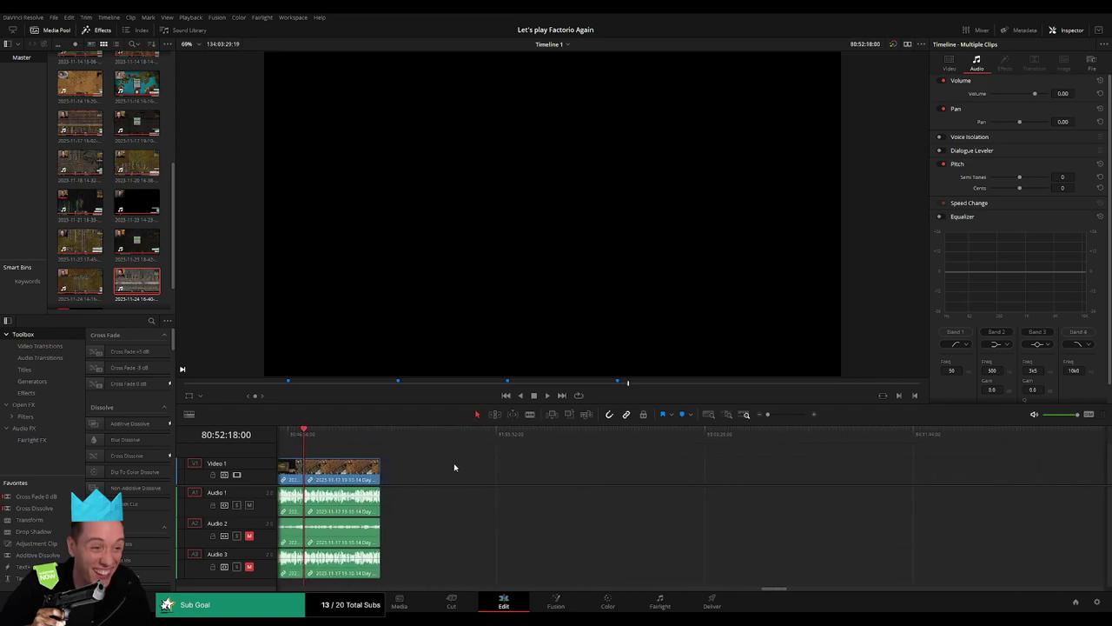
pyautogui.moveTo(368, 480); pyautogui.dragTo(566, 479)
pyautogui.click(398, 455)
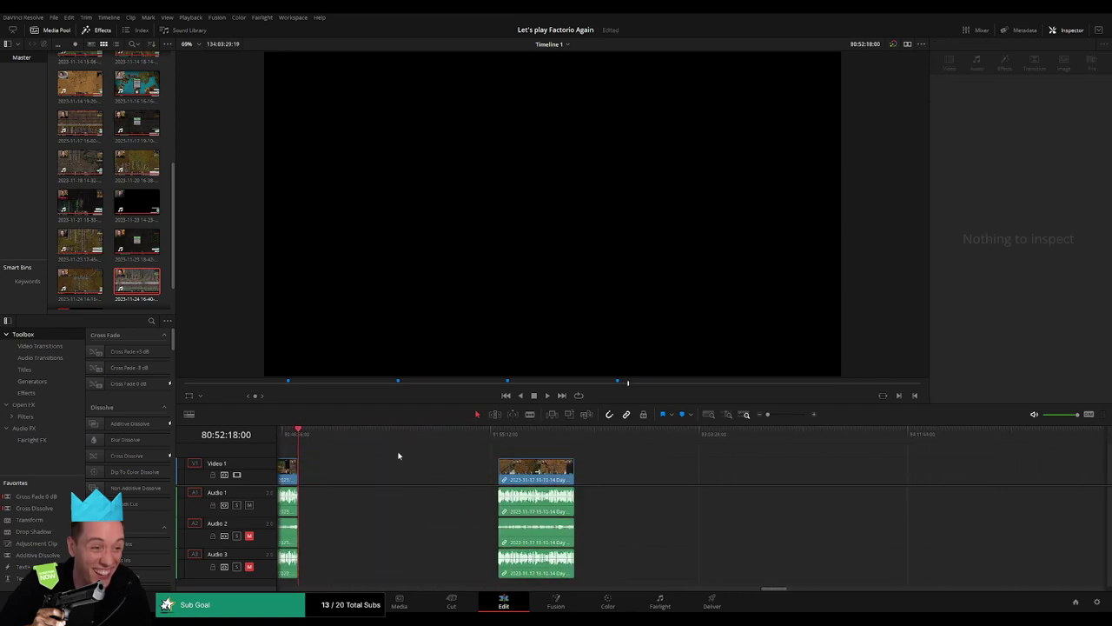
pyautogui.hscroll(-2, 391, 452)
pyautogui.moveTo(379, 438); pyautogui.dragTo(660, 472)
pyautogui.moveTo(568, 438); pyautogui.dragTo(583, 442)
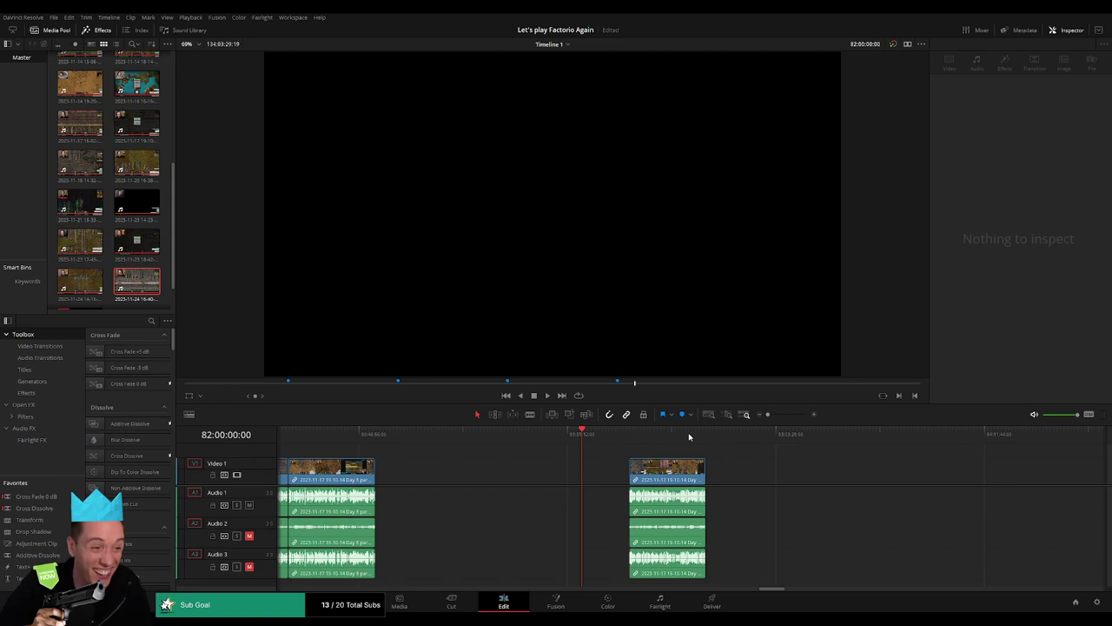
pyautogui.moveTo(687, 467); pyautogui.dragTo(639, 466)
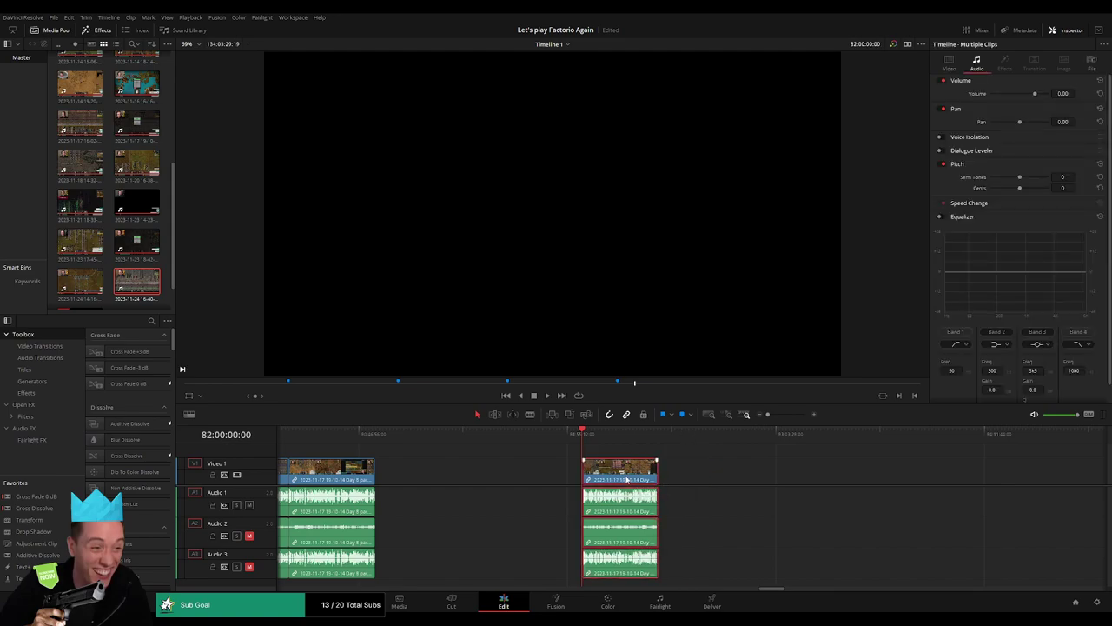
# Pull the long Day 3 clip left until it sits against the previous clip with no gap
pyautogui.hscroll(5, 515, 460)
pyautogui.hscroll(-3, 618, 456)
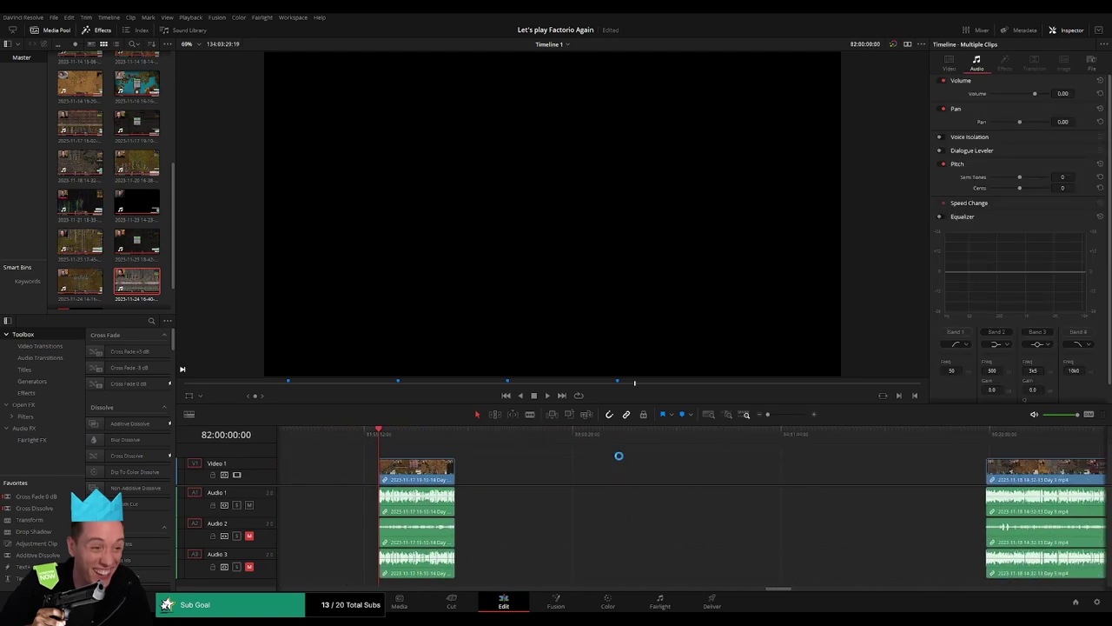
pyautogui.moveTo(1040, 477); pyautogui.dragTo(510, 477)
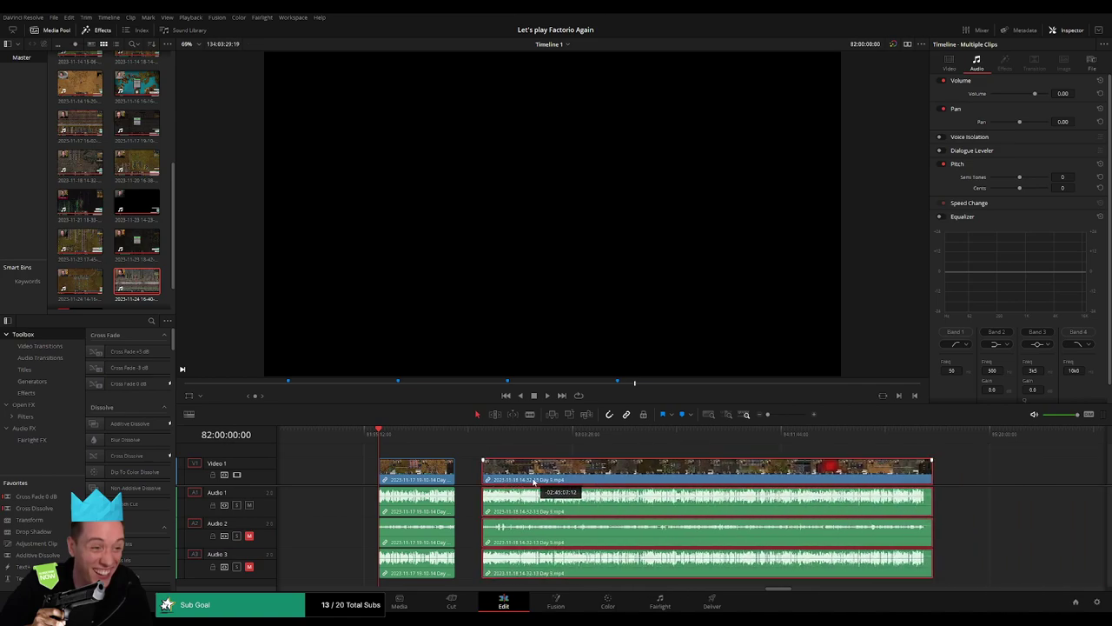
pyautogui.click(487, 452)
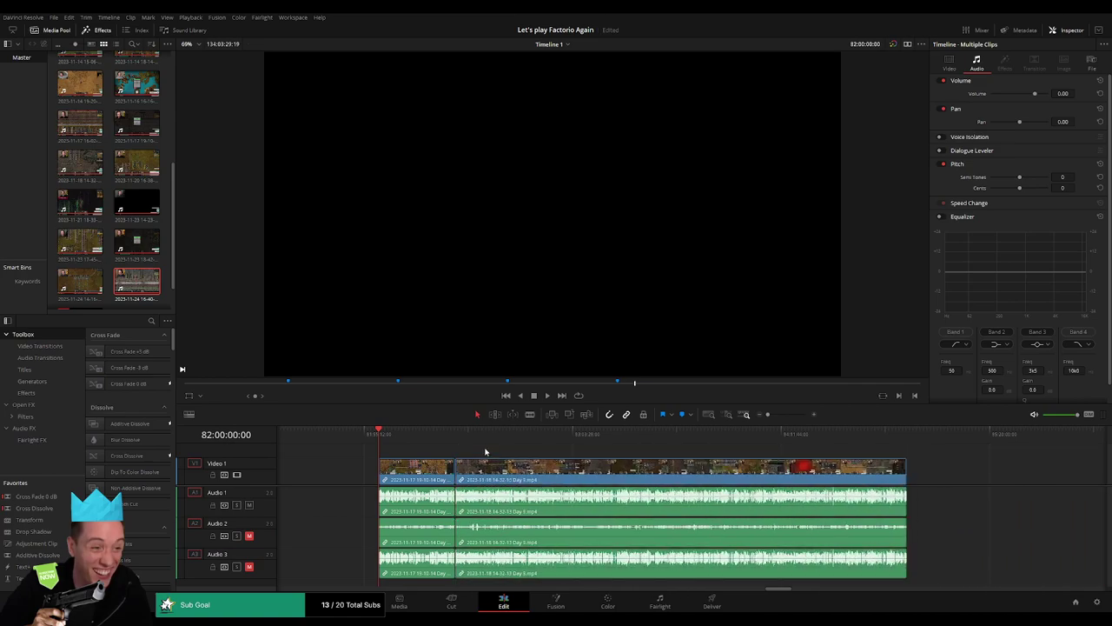
pyautogui.moveTo(379, 435); pyautogui.dragTo(451, 445)
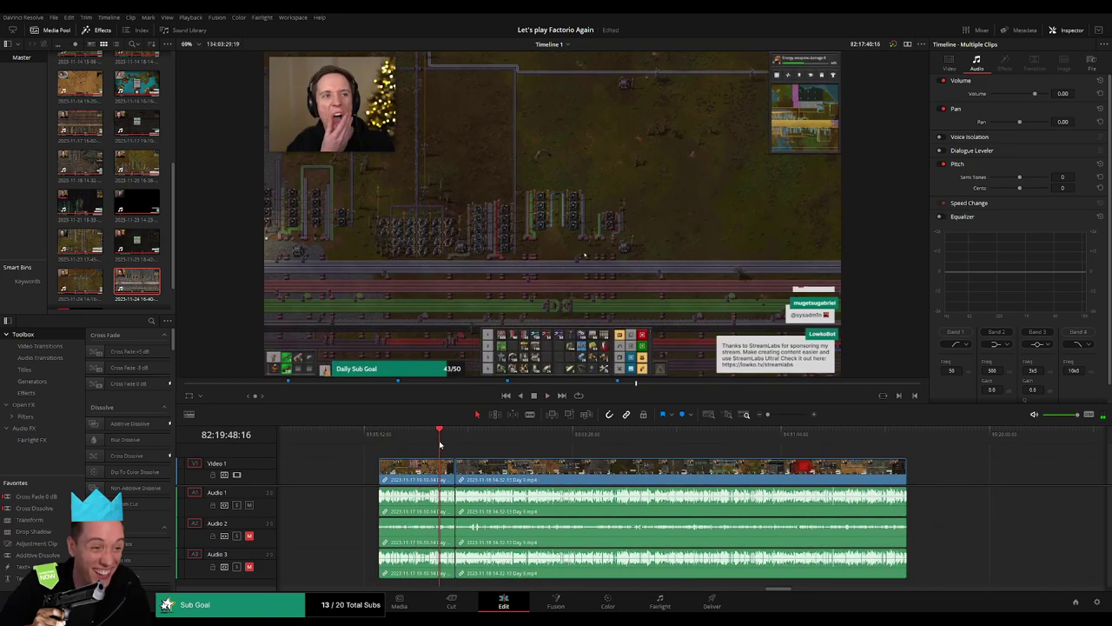
# Add the default transition at the join between the two Day 3 clips
pyautogui.click(792, 414)
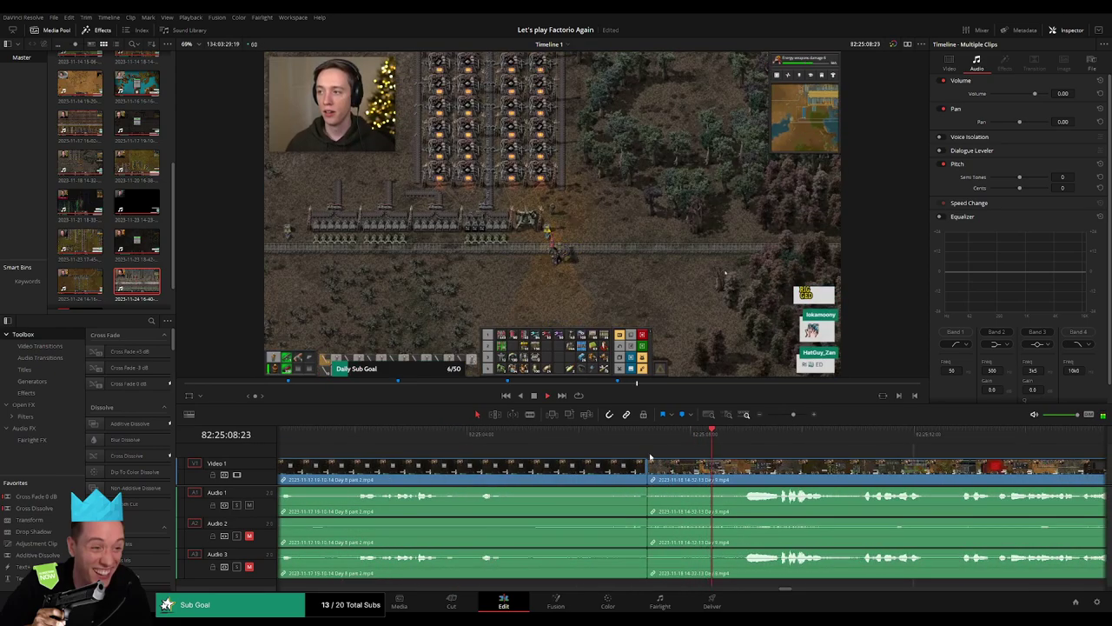
pyautogui.click(575, 434)
pyautogui.press('space')
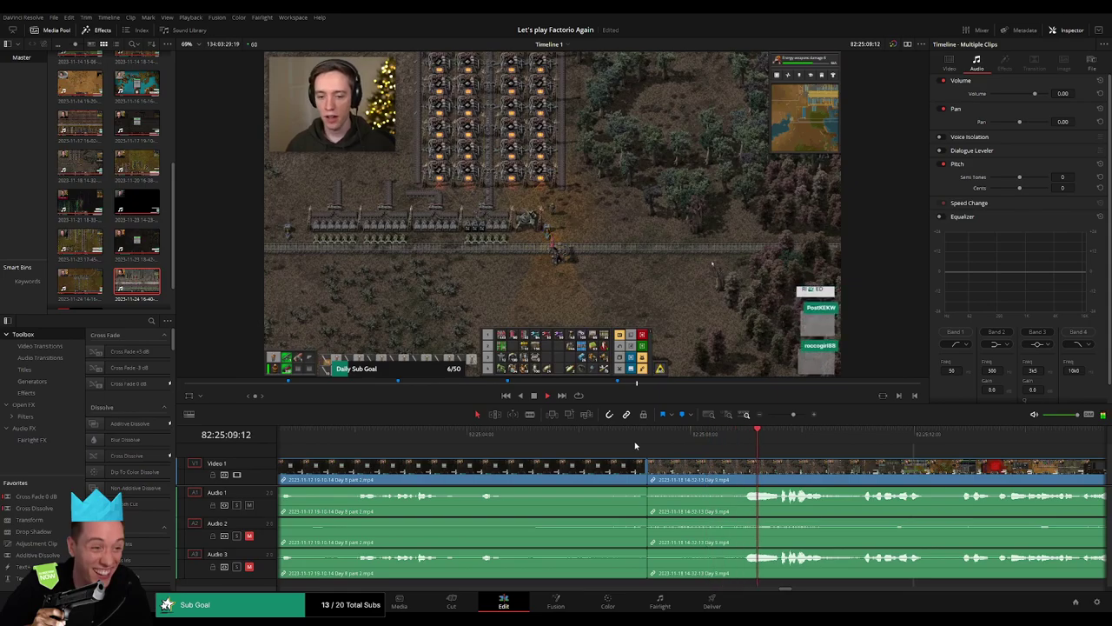
pyautogui.click(648, 483)
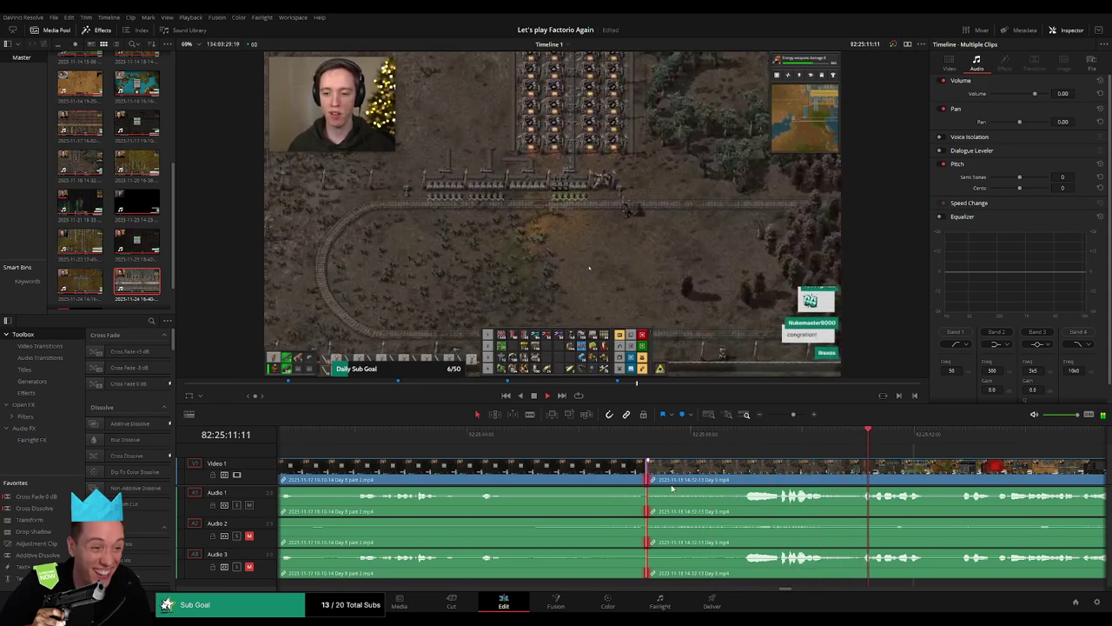
pyautogui.hotkey('ctrl', 't')
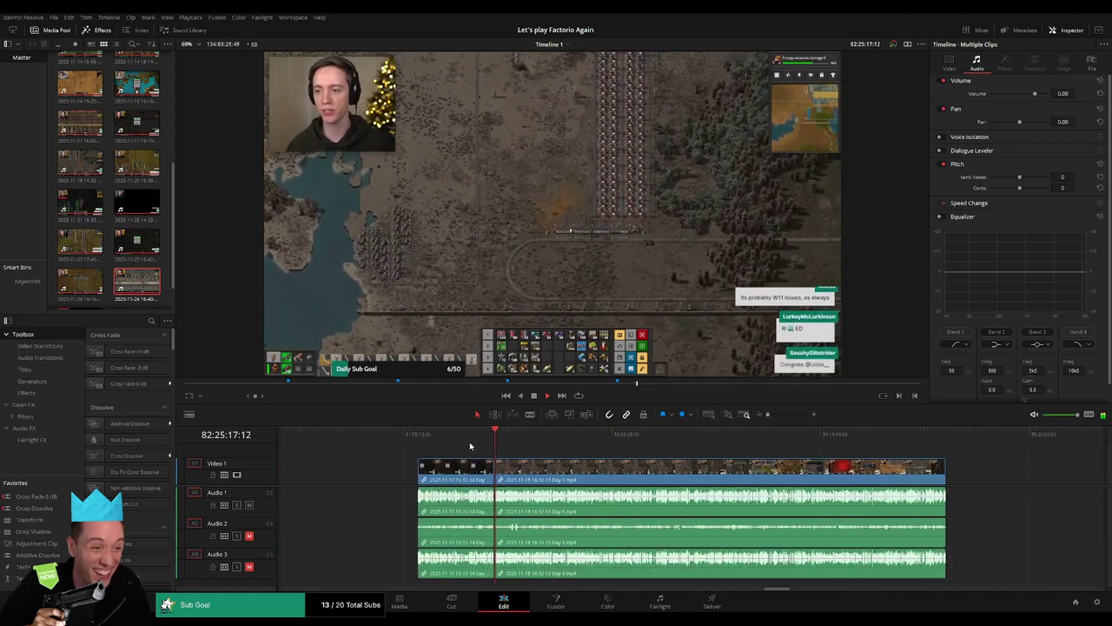
# Split every track at 82:52:11:00 with Ctrl+B
pyautogui.moveTo(495, 435); pyautogui.dragTo(575, 451)
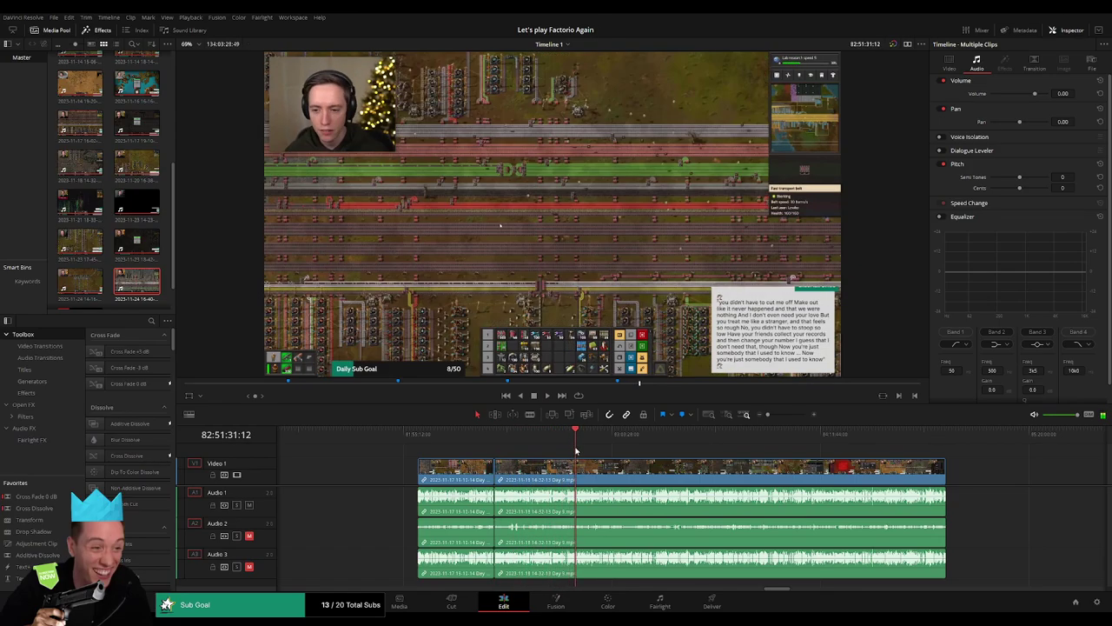
pyautogui.moveTo(773, 417); pyautogui.dragTo(793, 415)
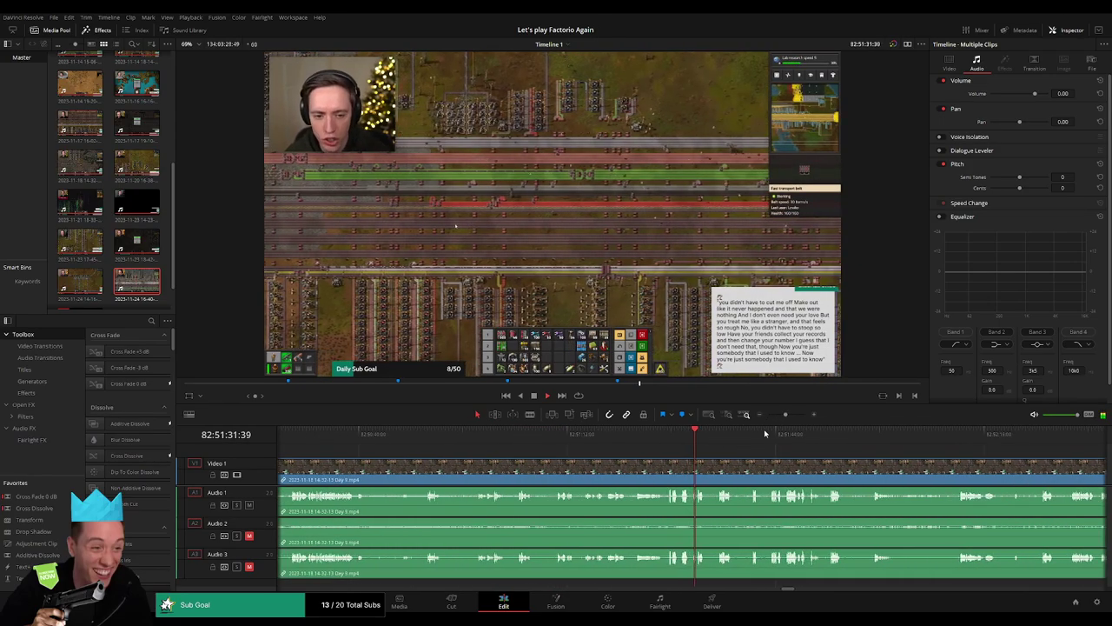
pyautogui.scroll(-3, 816, 445)
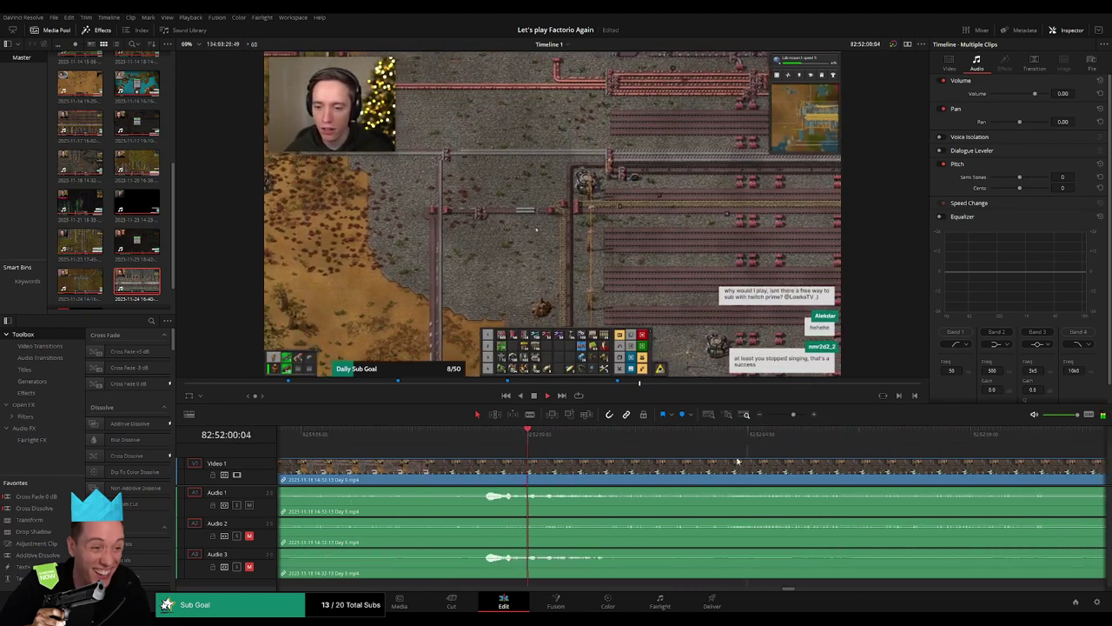
pyautogui.moveTo(793, 415); pyautogui.dragTo(792, 415)
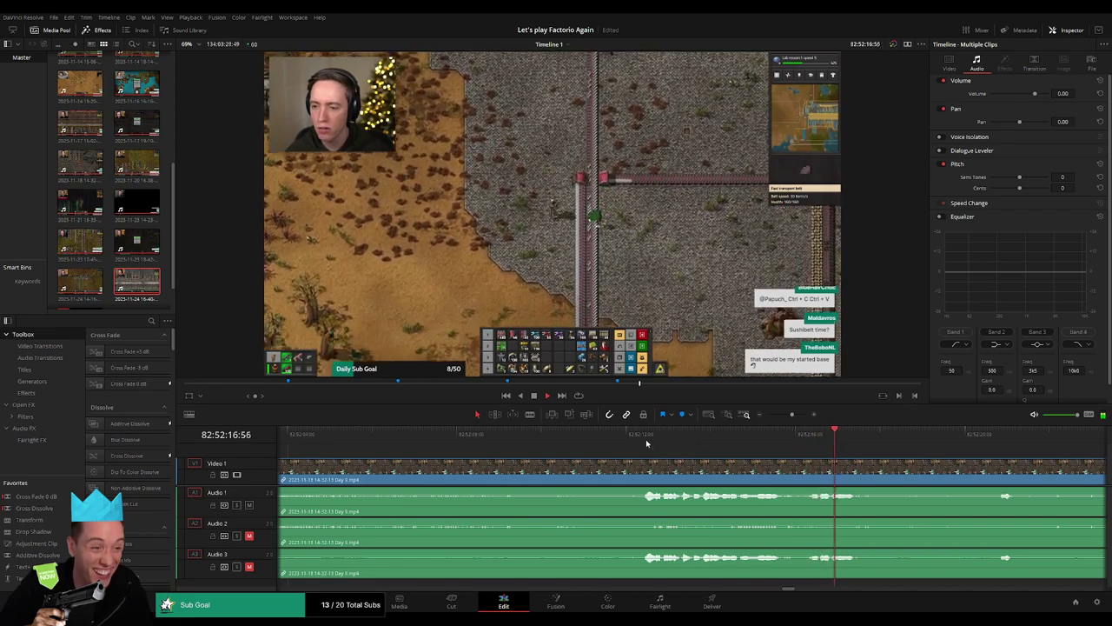
pyautogui.click(645, 438)
pyautogui.moveTo(599, 442)
pyautogui.mouseDown()
pyautogui.moveTo(584, 447)
pyautogui.moveTo(626, 463)
pyautogui.moveTo(552, 464)
pyautogui.mouseUp()
pyautogui.hotkey('ctrl', 'b')
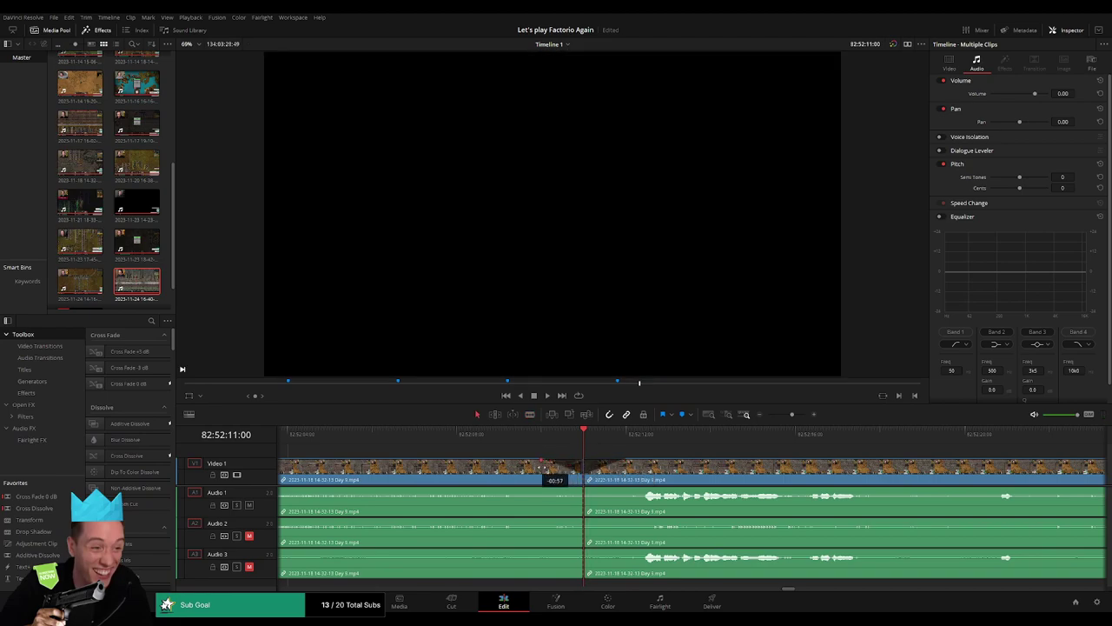
# Fade Audio 1 and Audio 2 out and Audio 3 in at the 82:52:11:00 cut
pyautogui.moveTo(580, 489); pyautogui.dragTo(544, 491)
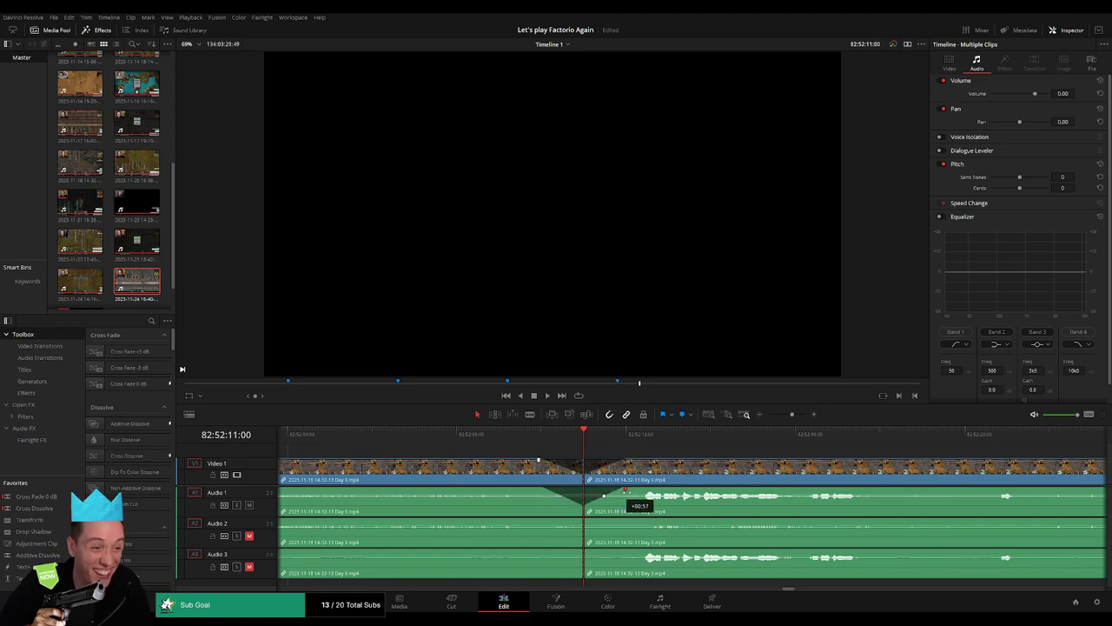
pyautogui.moveTo(579, 521); pyautogui.dragTo(539, 522)
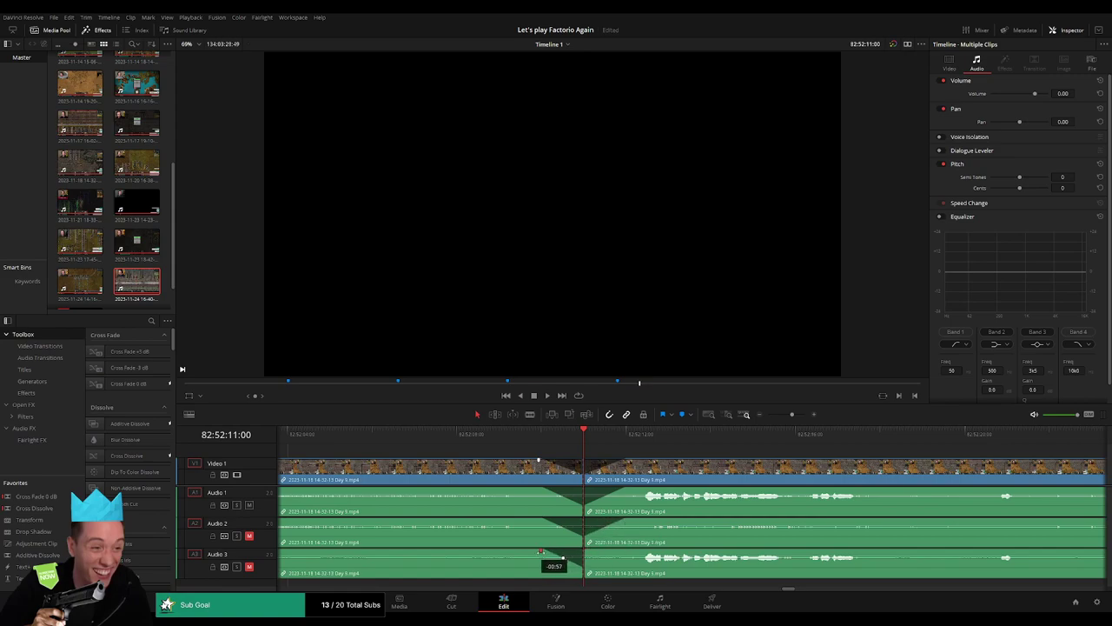
pyautogui.moveTo(584, 551); pyautogui.dragTo(617, 552)
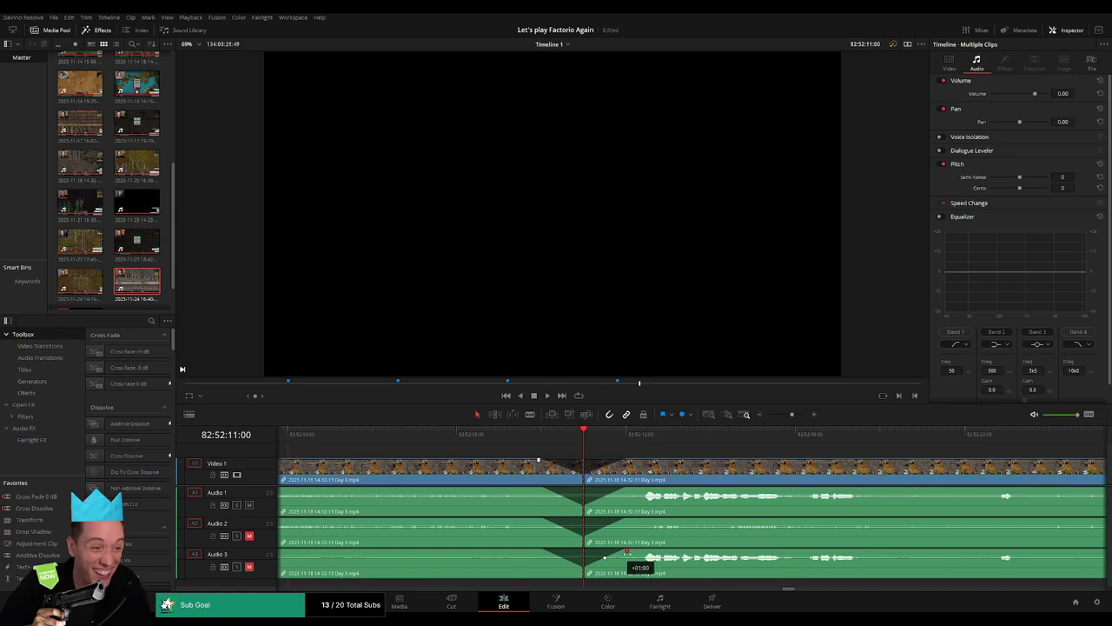
pyautogui.moveTo(794, 414); pyautogui.dragTo(767, 414)
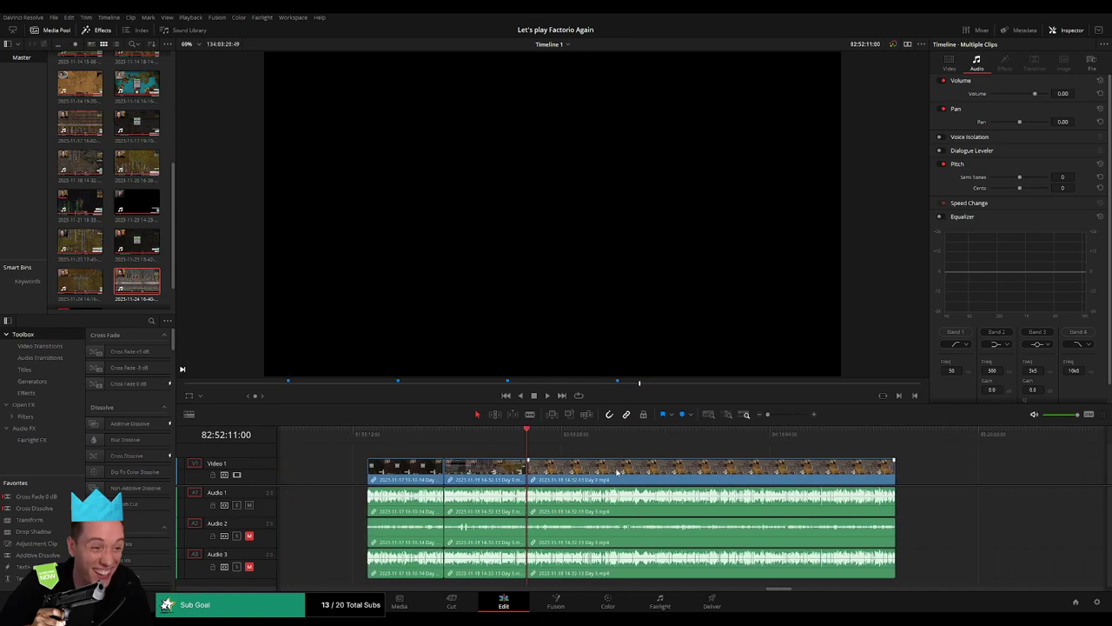
# Move the later Day 3 clip so it starts at 84:00:00:00
pyautogui.hscroll(5, 585, 458)
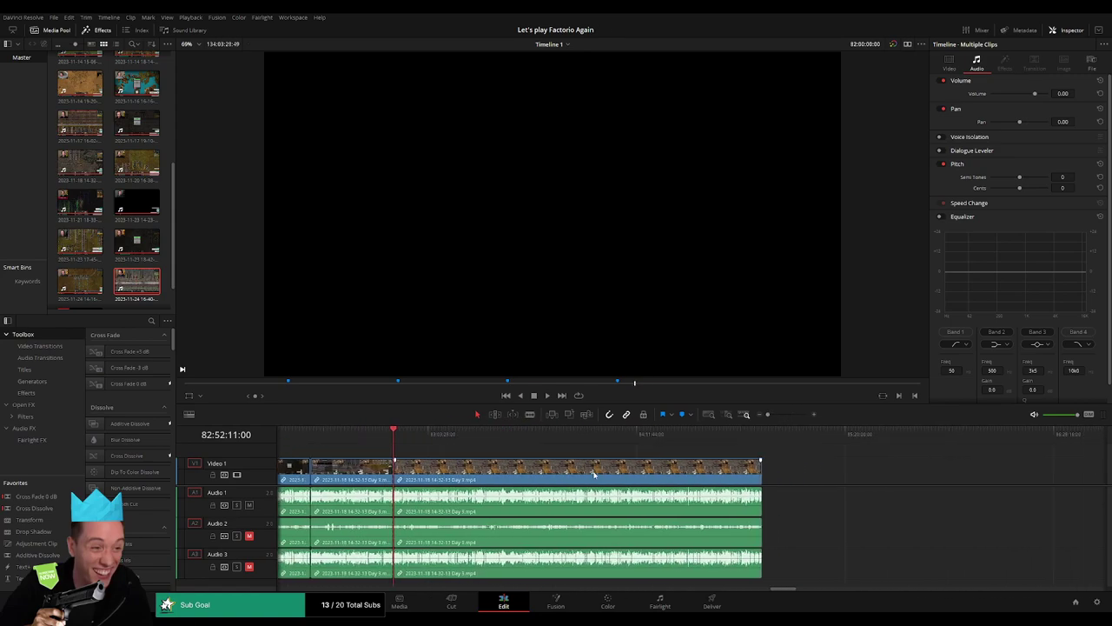
pyautogui.moveTo(522, 469); pyautogui.dragTo(730, 470)
pyautogui.click(425, 456)
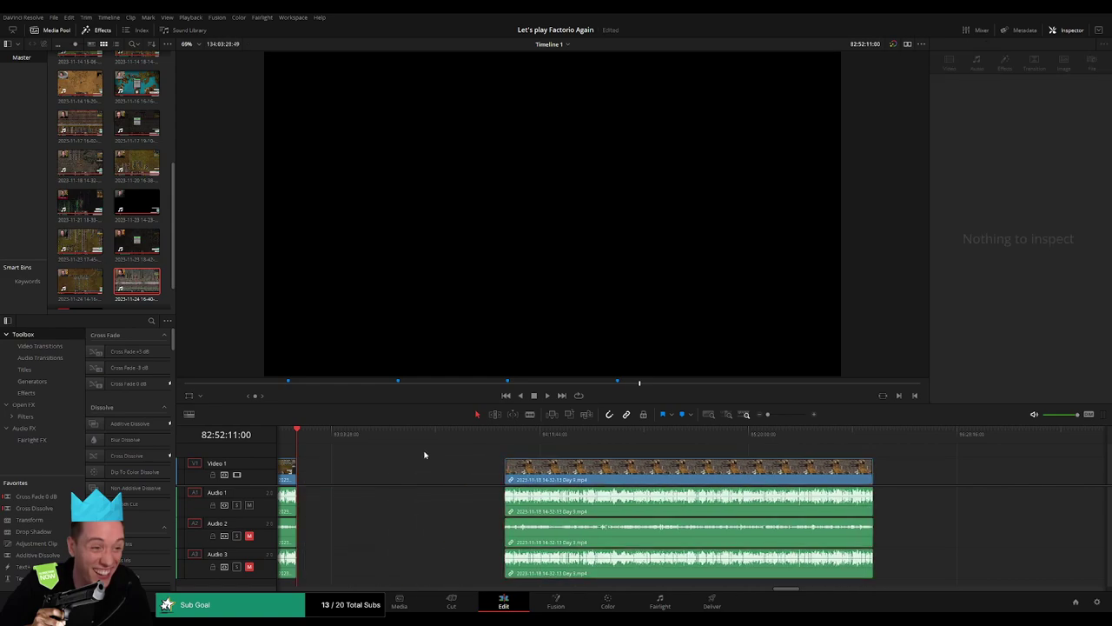
pyautogui.moveTo(385, 450); pyautogui.dragTo(461, 453)
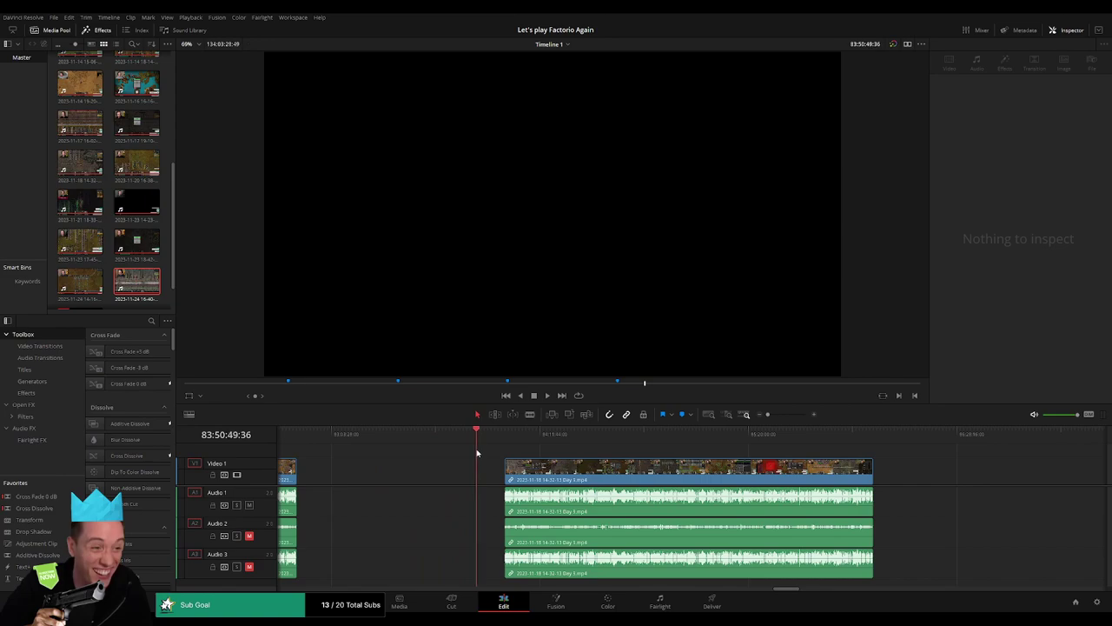
pyautogui.click(534, 467)
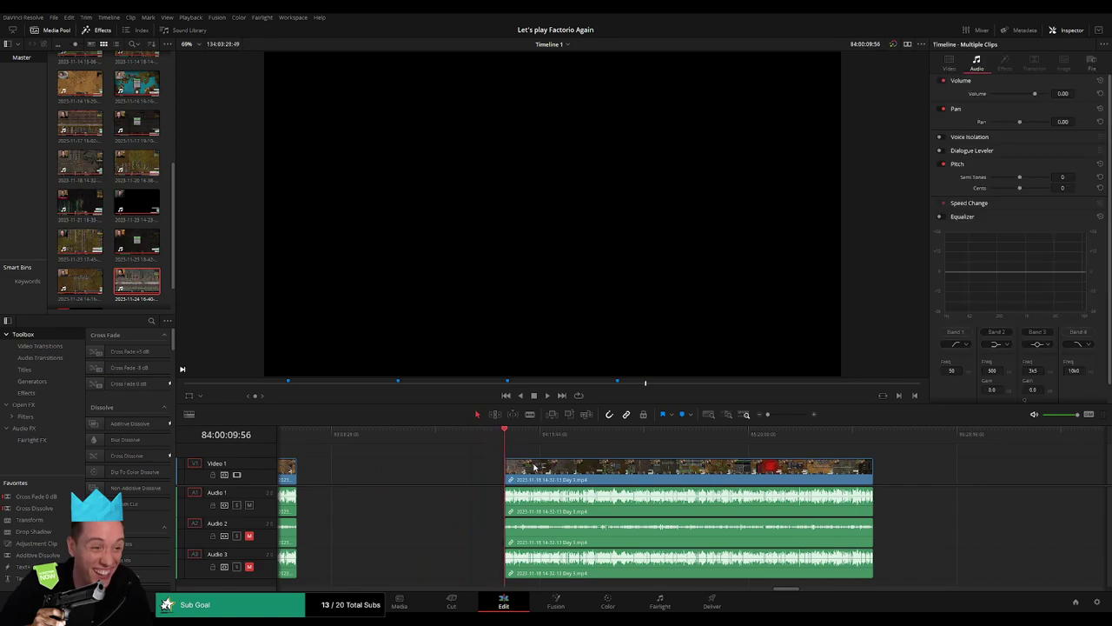
pyautogui.moveTo(808, 421); pyautogui.dragTo(789, 418)
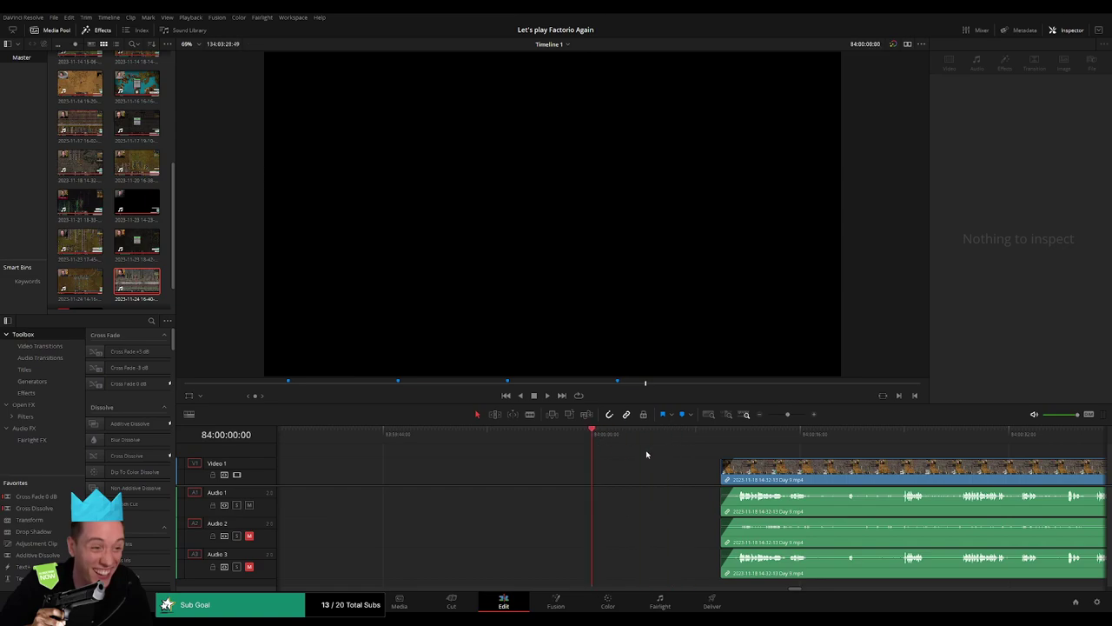
pyautogui.moveTo(799, 469); pyautogui.dragTo(671, 457)
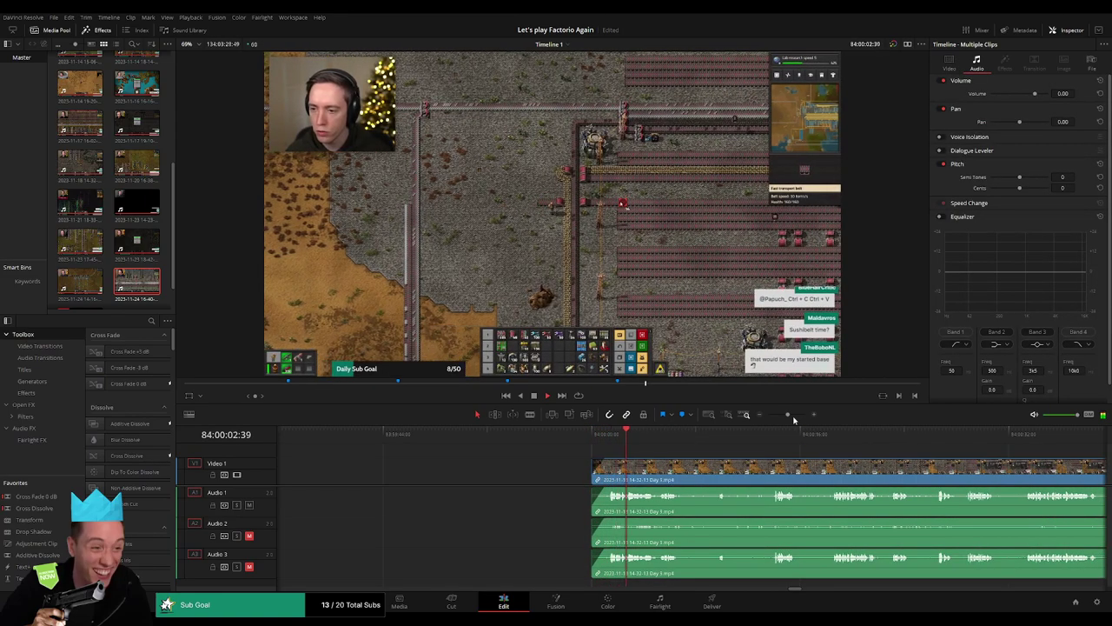
# Blade all tracks at 84:52:00:00
pyautogui.moveTo(793, 420); pyautogui.dragTo(773, 420)
pyautogui.click(405, 432)
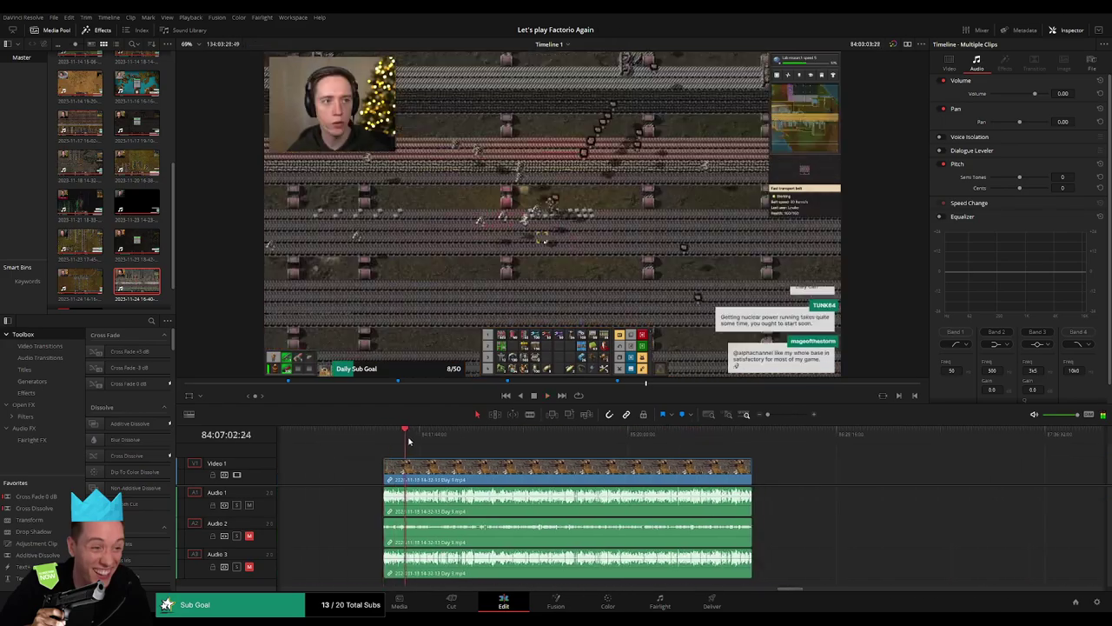
pyautogui.moveTo(408, 441); pyautogui.dragTo(542, 448)
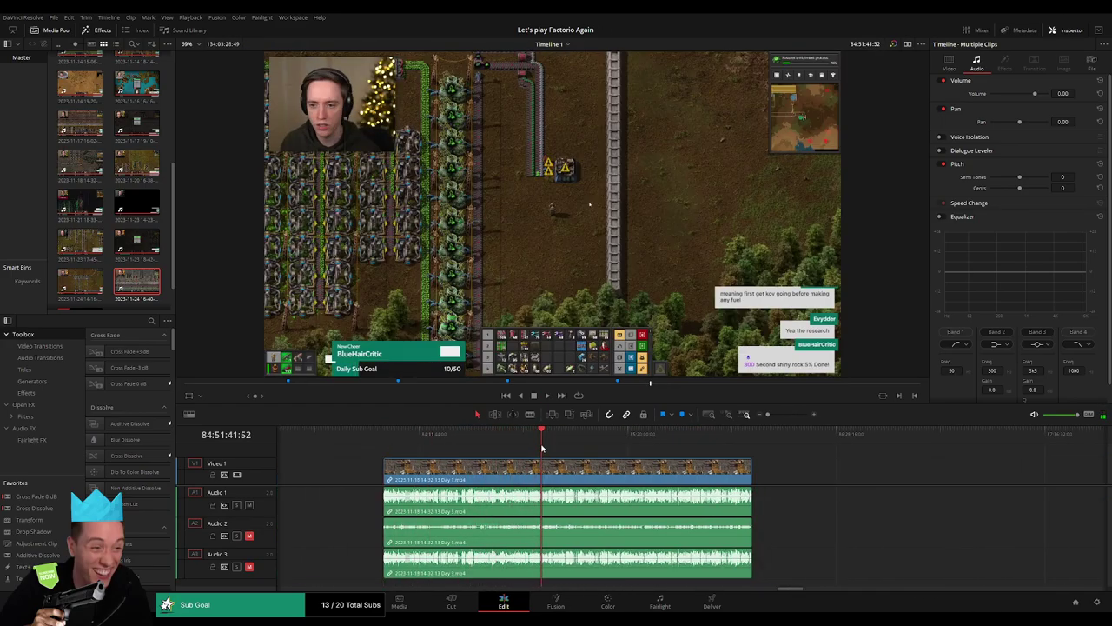
pyautogui.moveTo(768, 414); pyautogui.dragTo(790, 415)
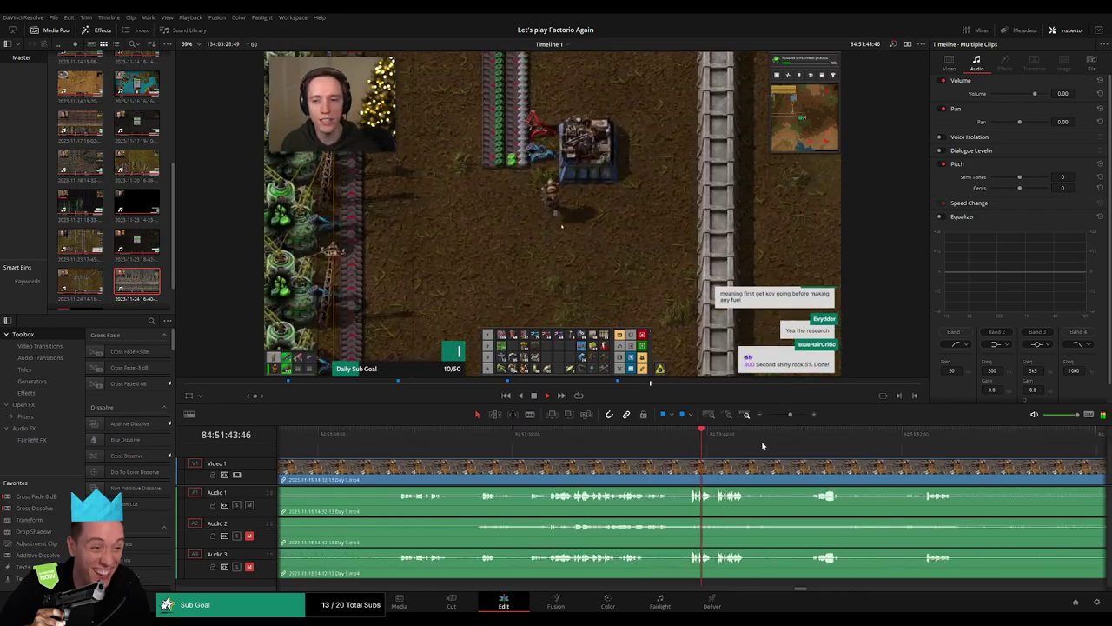
pyautogui.moveTo(497, 434)
pyautogui.mouseDown()
pyautogui.moveTo(608, 443)
pyautogui.moveTo(590, 446)
pyautogui.mouseUp()
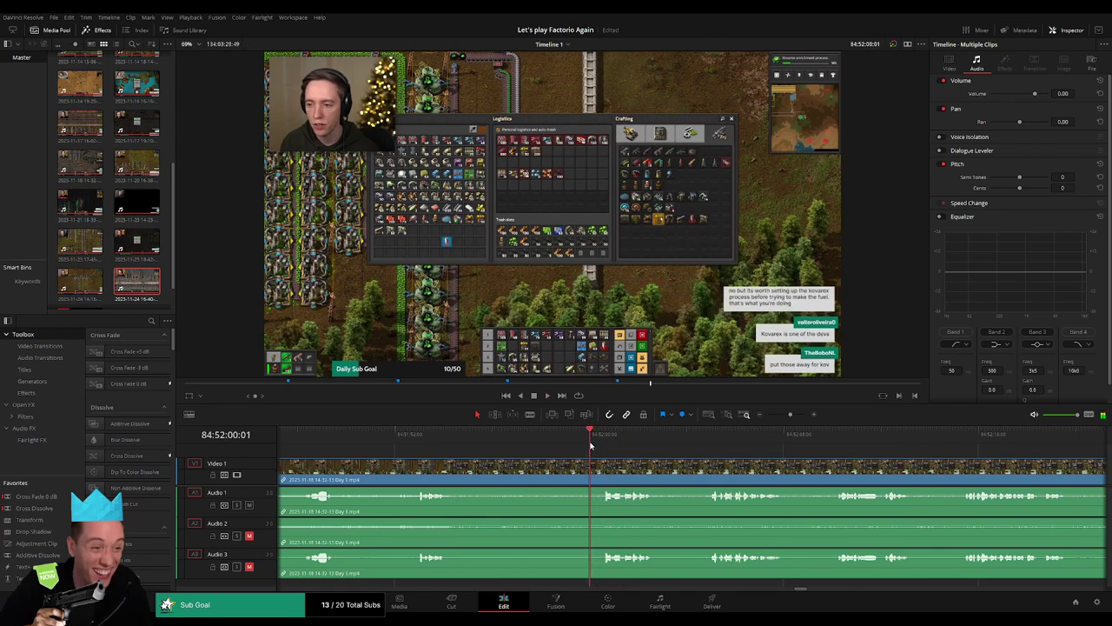
pyautogui.click(592, 470)
# Back in Selection mode, add fades across the 84:52:00 cut
pyautogui.press('a')
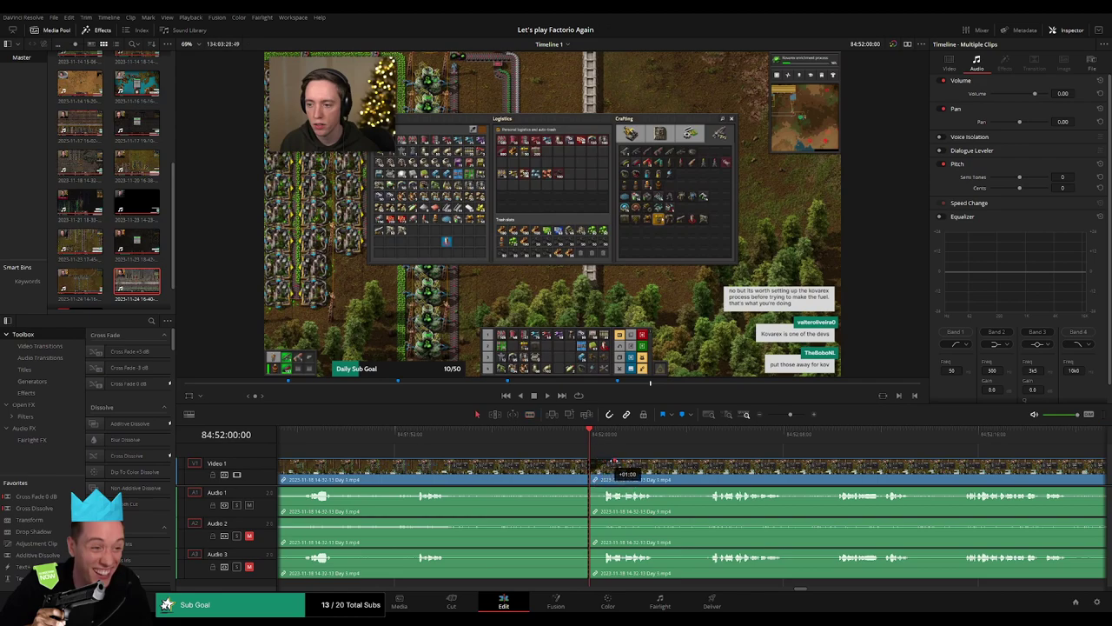
pyautogui.moveTo(614, 463)
pyautogui.mouseDown()
pyautogui.moveTo(593, 463)
pyautogui.moveTo(561, 489)
pyautogui.mouseUp()
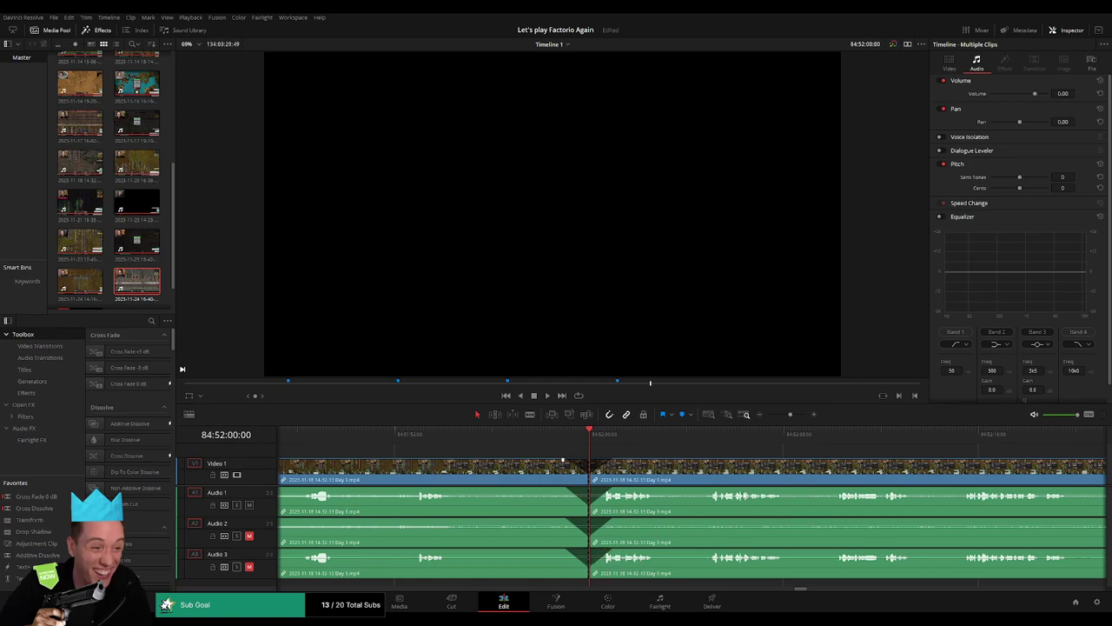
pyautogui.scroll(-5, 659, 472)
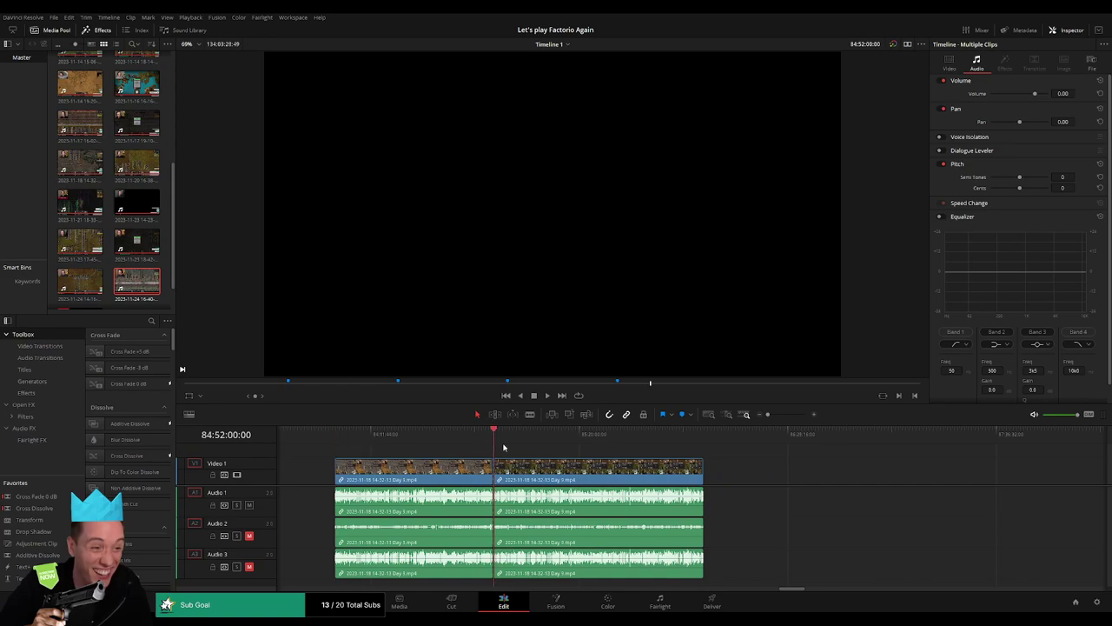
# Slide the later Day 3 footage left across the gap to start at 86:00:00:00
pyautogui.hscroll(5, 504, 447)
pyautogui.hotkey('ctrl', 'z')
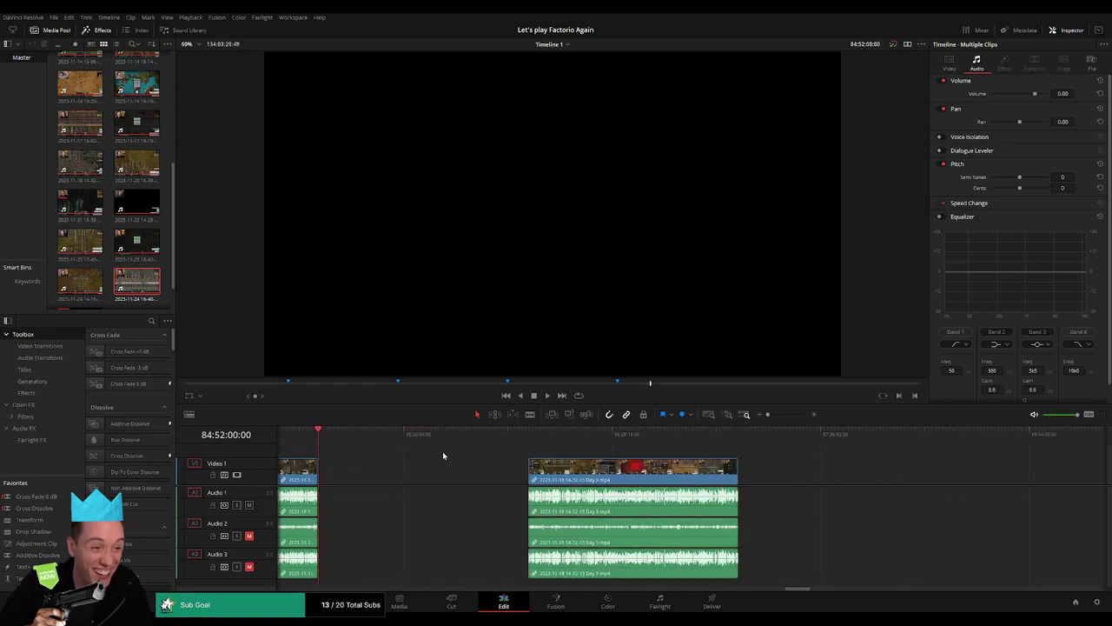
pyautogui.click(442, 454)
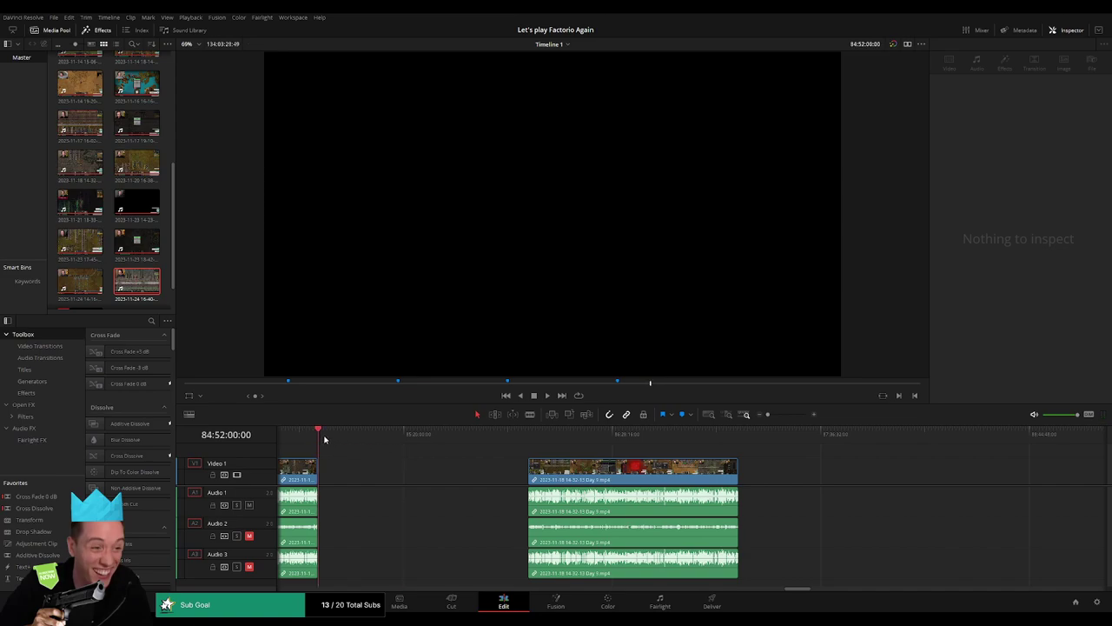
pyautogui.moveTo(325, 440); pyautogui.dragTo(528, 453)
pyautogui.moveTo(768, 415); pyautogui.dragTo(784, 415)
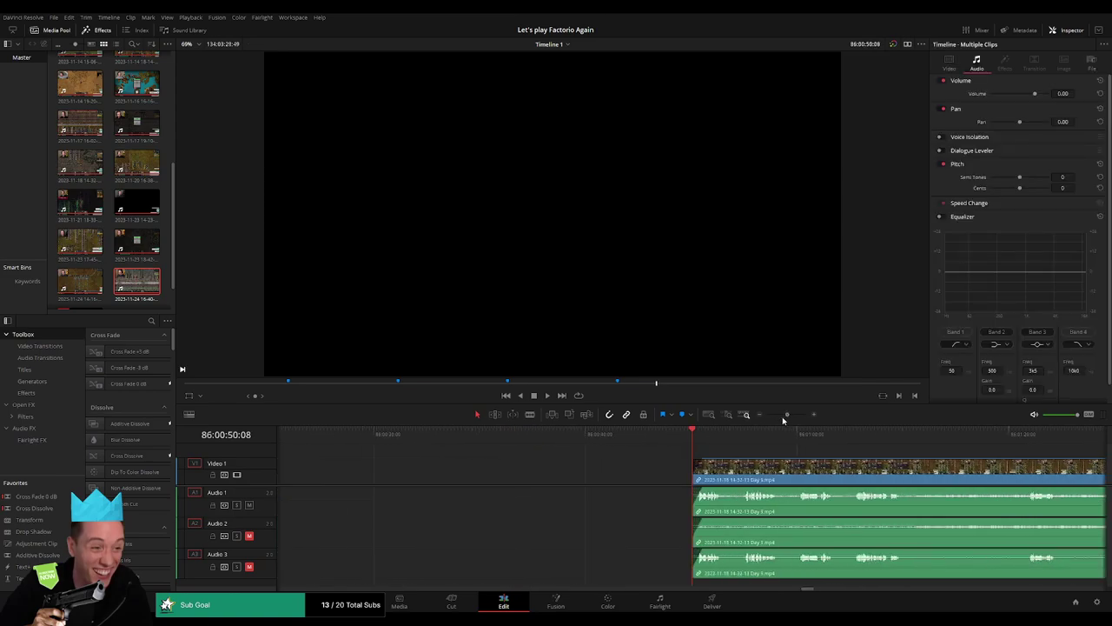
pyautogui.click(379, 463)
pyautogui.moveTo(788, 415); pyautogui.dragTo(783, 421)
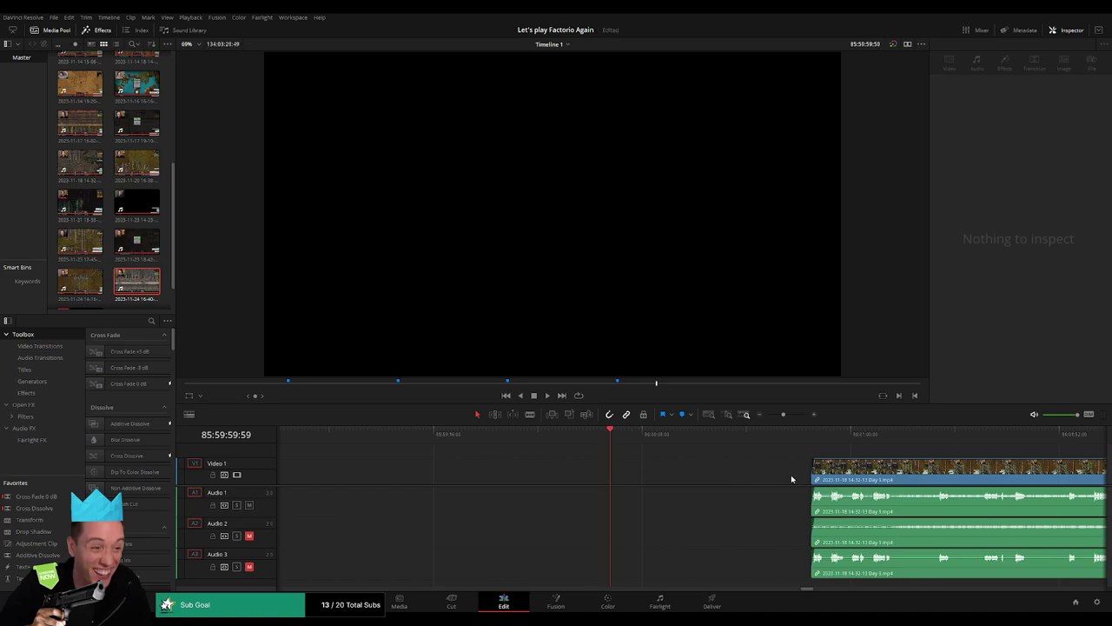
pyautogui.moveTo(879, 475); pyautogui.dragTo(678, 472)
# Play through the following footage past 86:52:22 to review it
pyautogui.press('space')
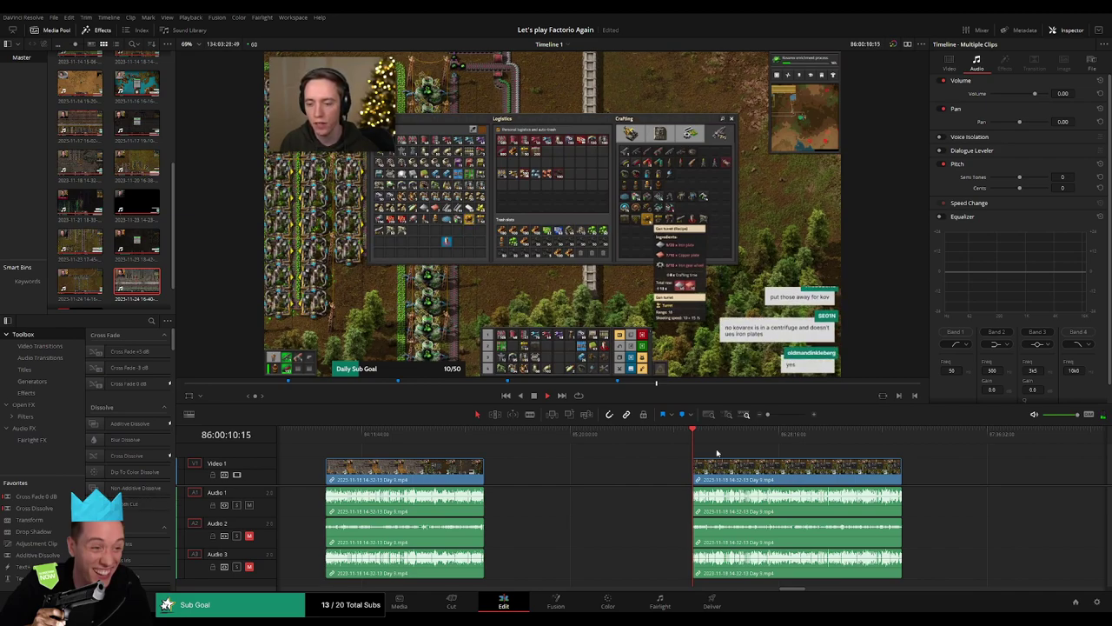
pyautogui.hscroll(5, 441, 455)
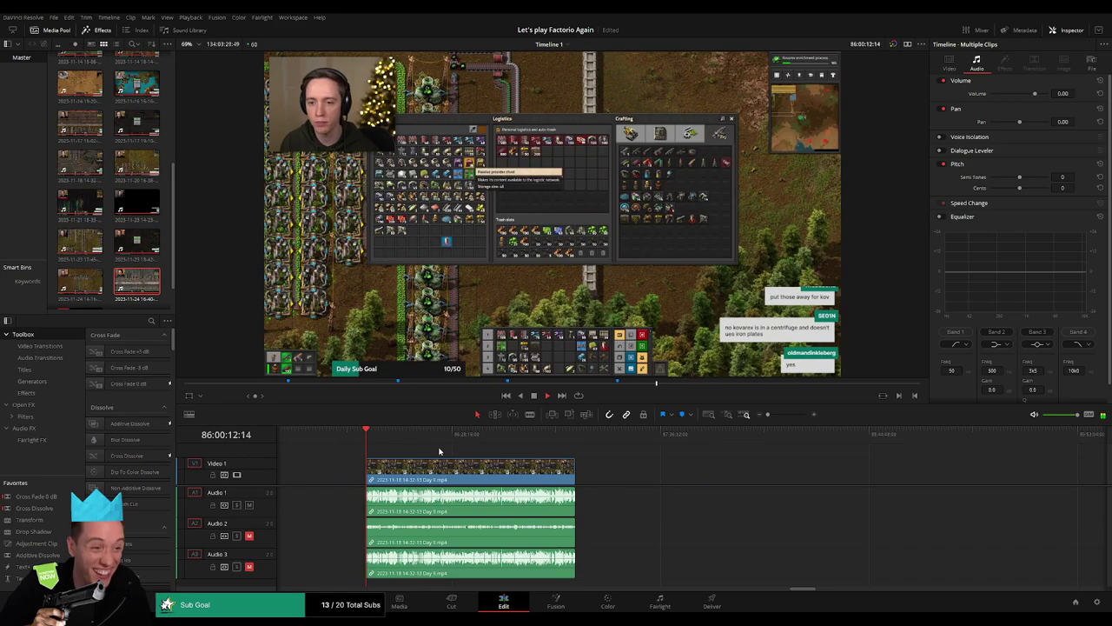
pyautogui.click(422, 438)
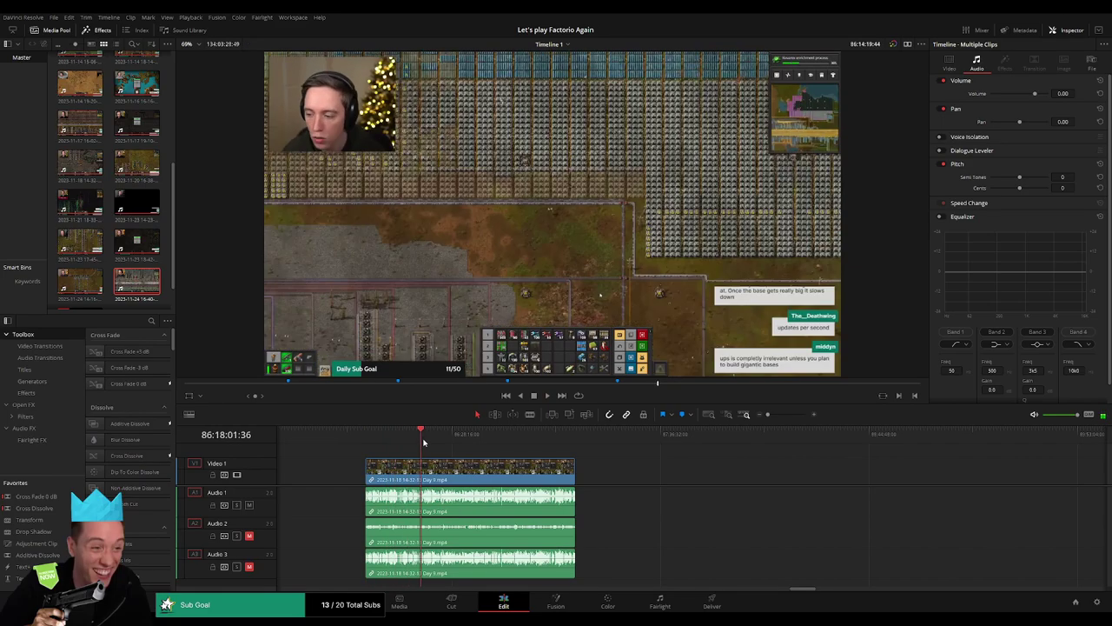
pyautogui.moveTo(423, 443); pyautogui.dragTo(524, 454)
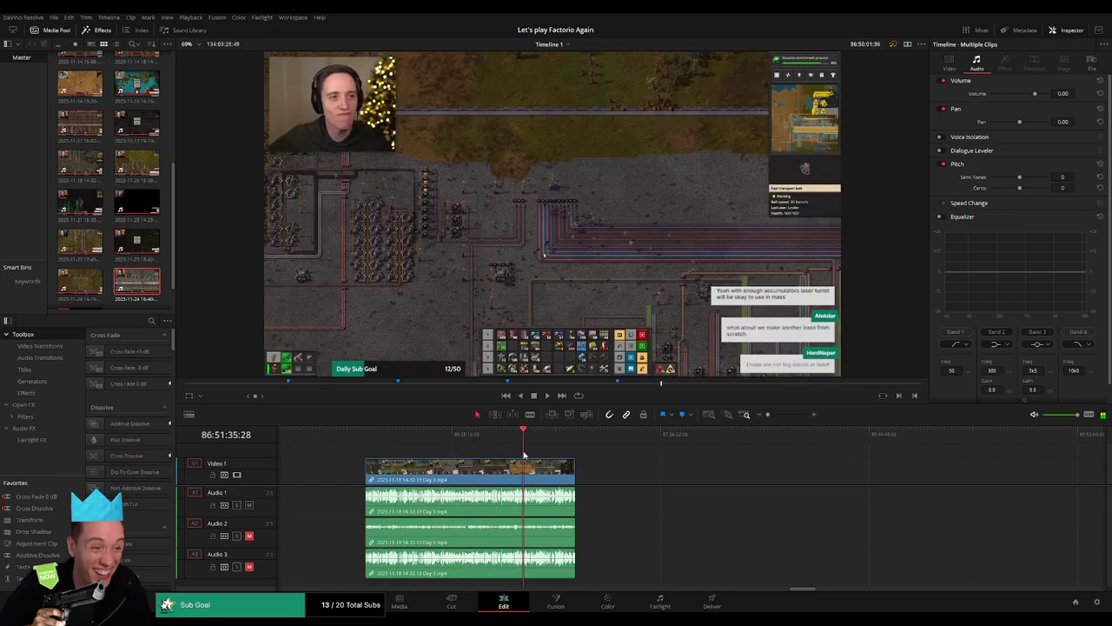
pyautogui.press('space')
pyautogui.moveTo(767, 414); pyautogui.dragTo(788, 415)
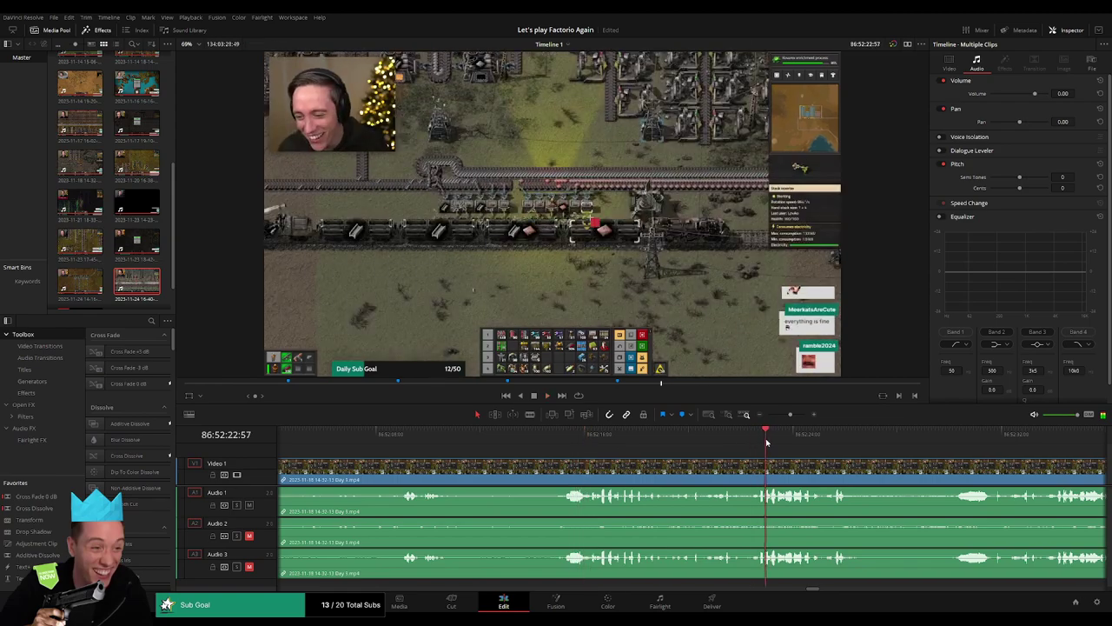
# Park the playhead at 86:52:07:59, just before the train scene
pyautogui.click(630, 433)
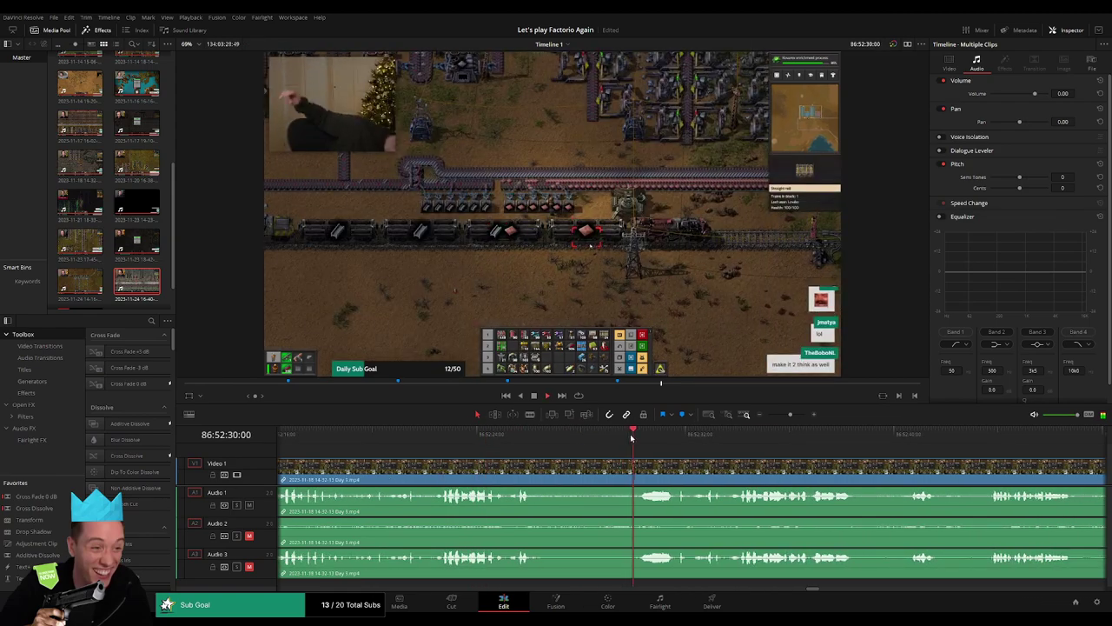
pyautogui.click(730, 433)
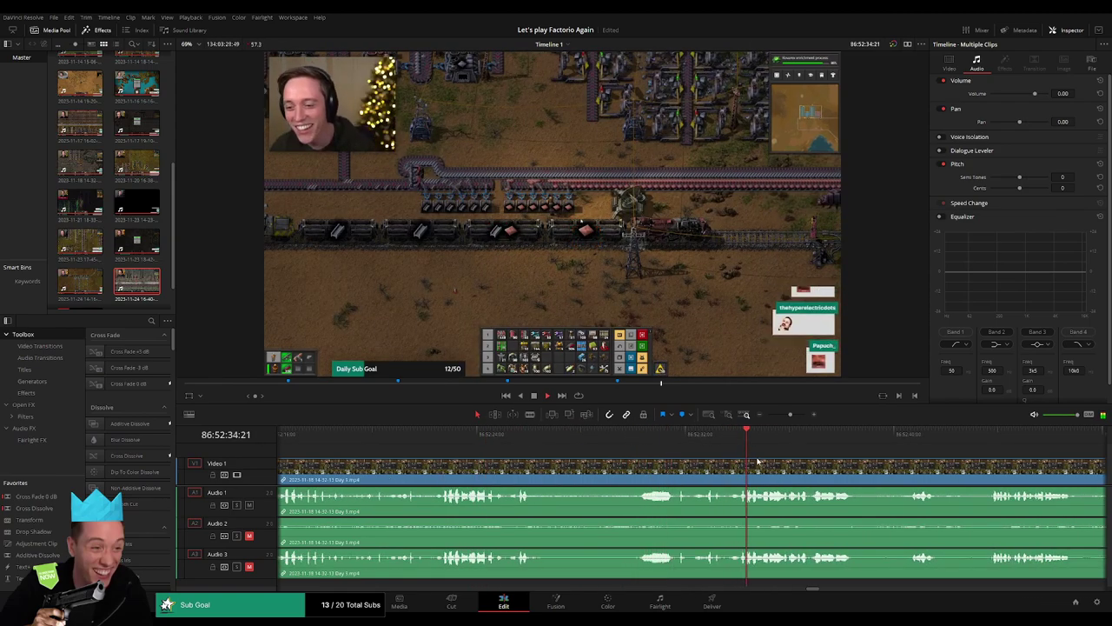
pyautogui.click(371, 434)
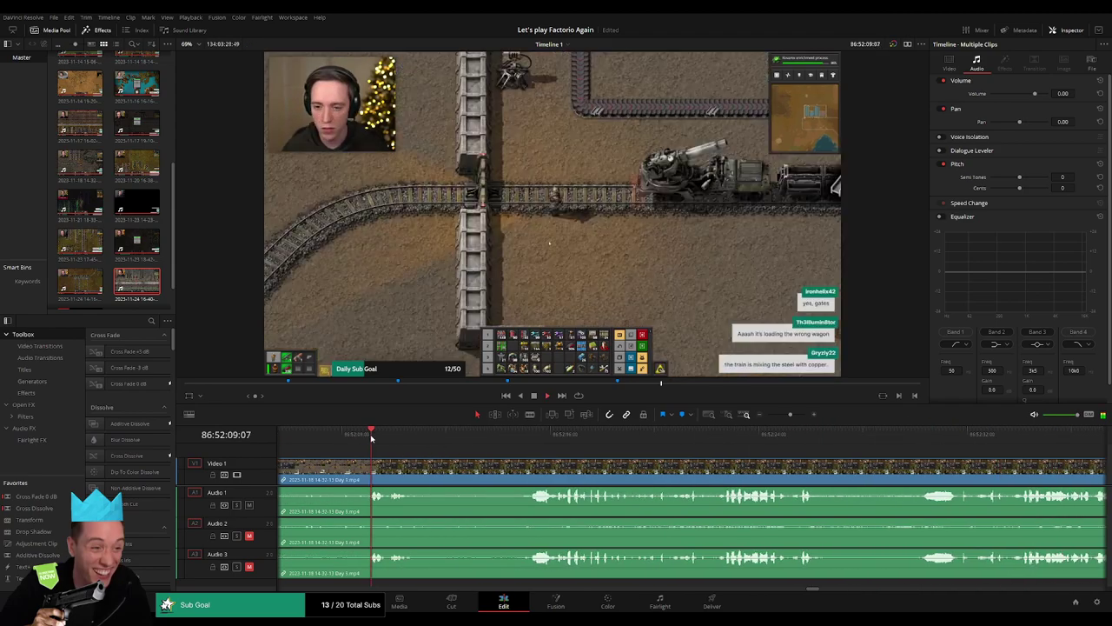
pyautogui.click(1020, 479)
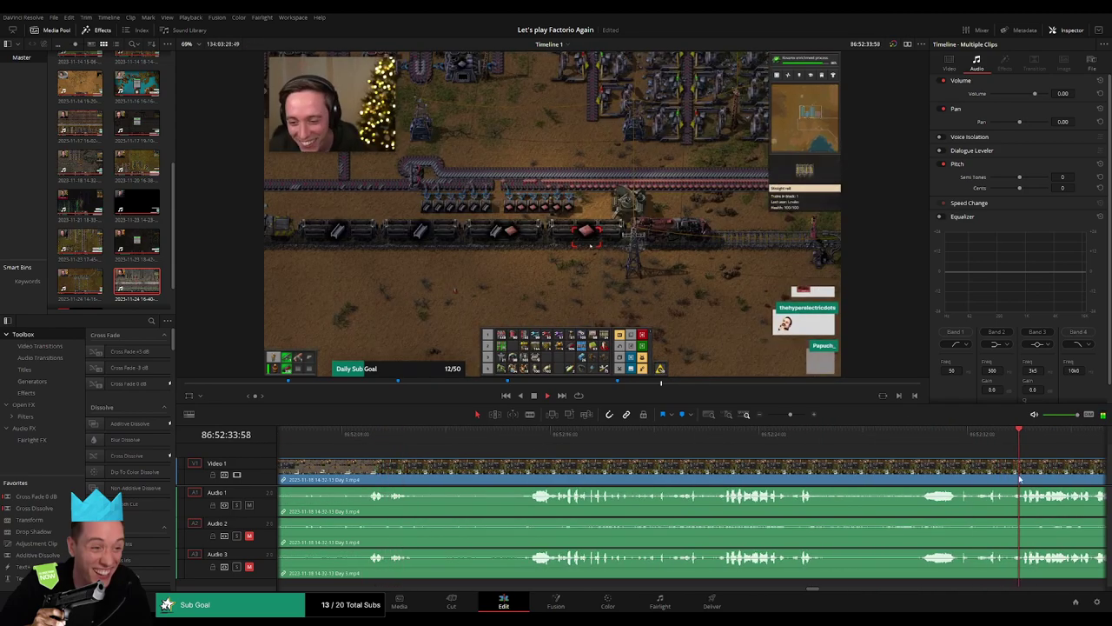
pyautogui.click(725, 434)
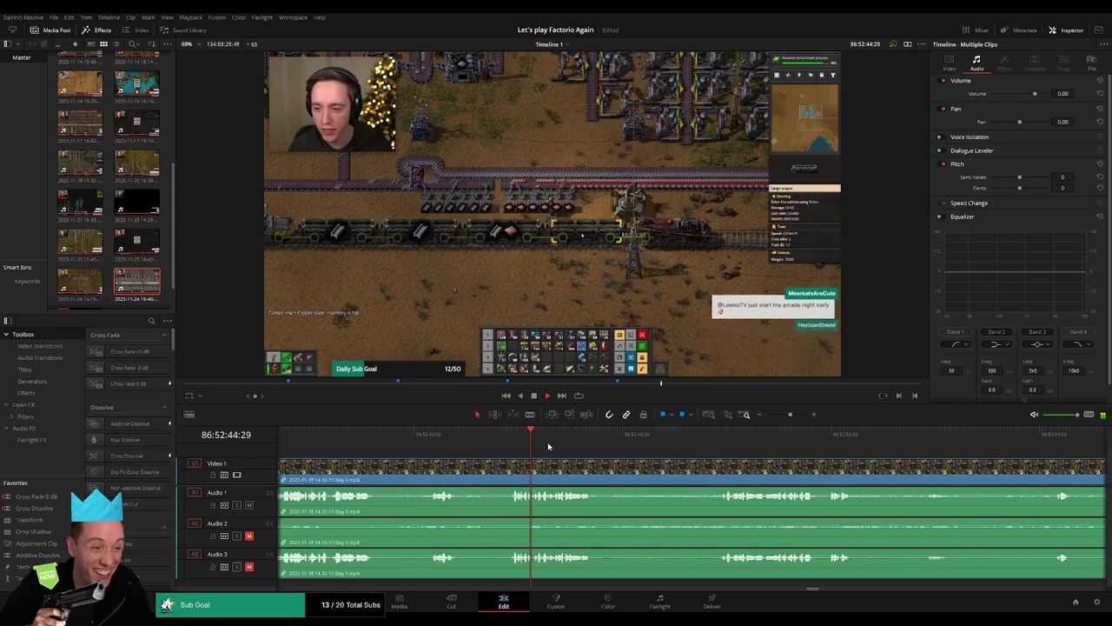
pyautogui.click(705, 443)
pyautogui.click(510, 446)
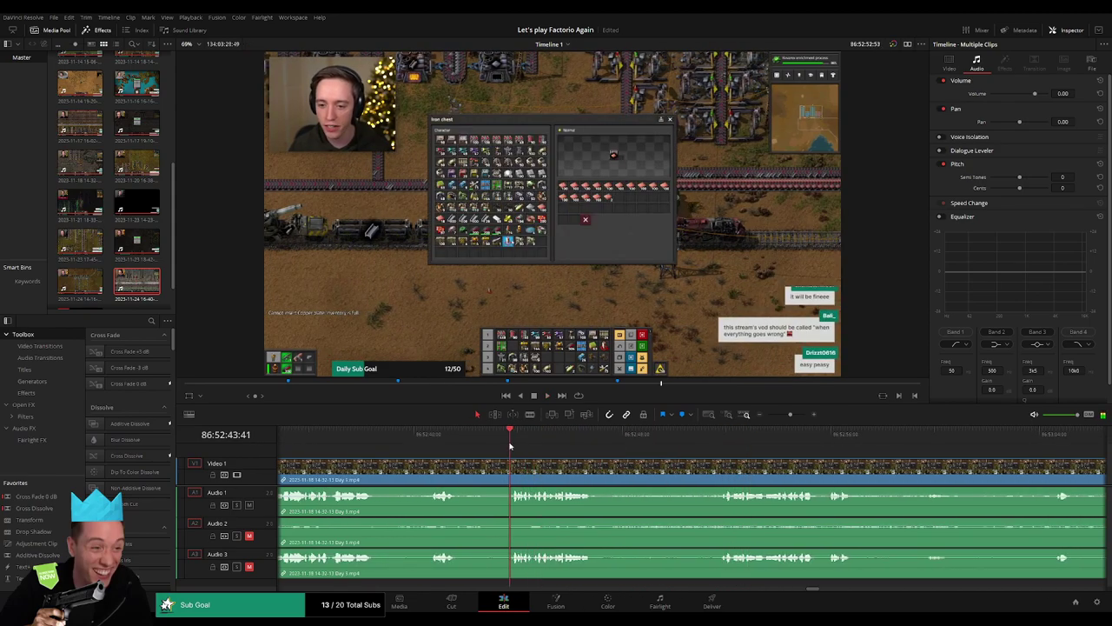
pyautogui.moveTo(790, 414); pyautogui.dragTo(783, 414)
pyautogui.click(514, 440)
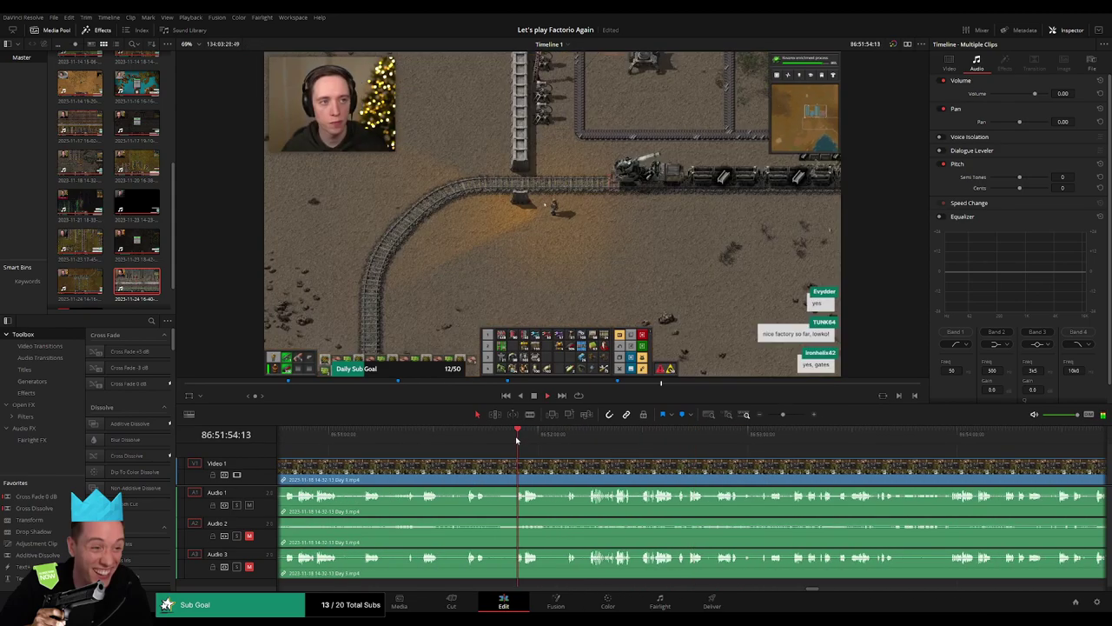
pyautogui.moveTo(536, 441); pyautogui.dragTo(570, 440)
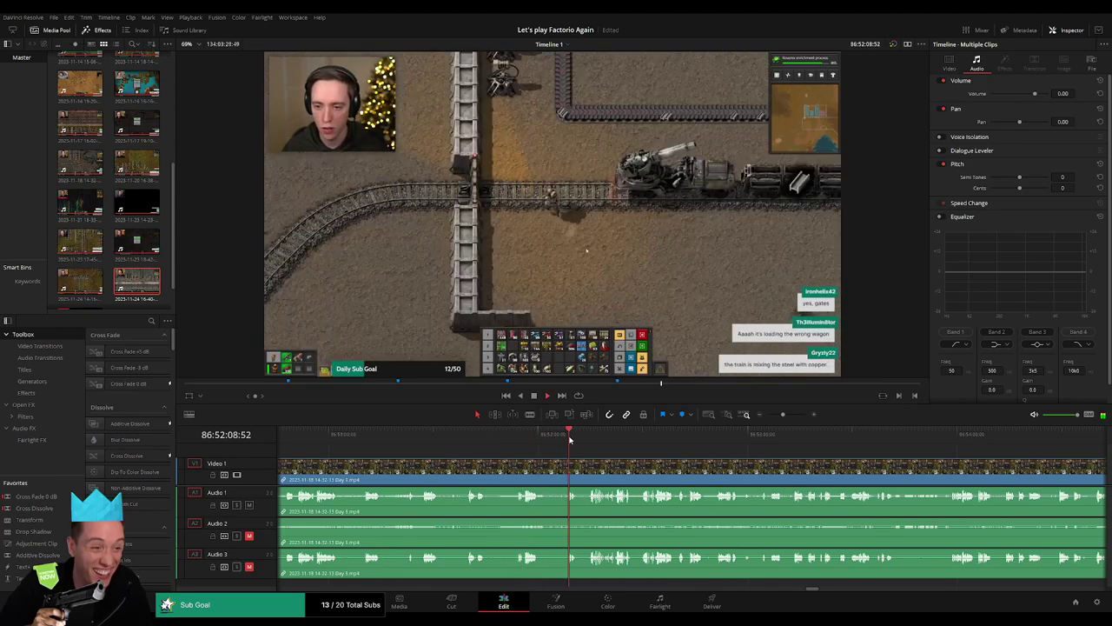
pyautogui.moveTo(783, 414); pyautogui.dragTo(790, 414)
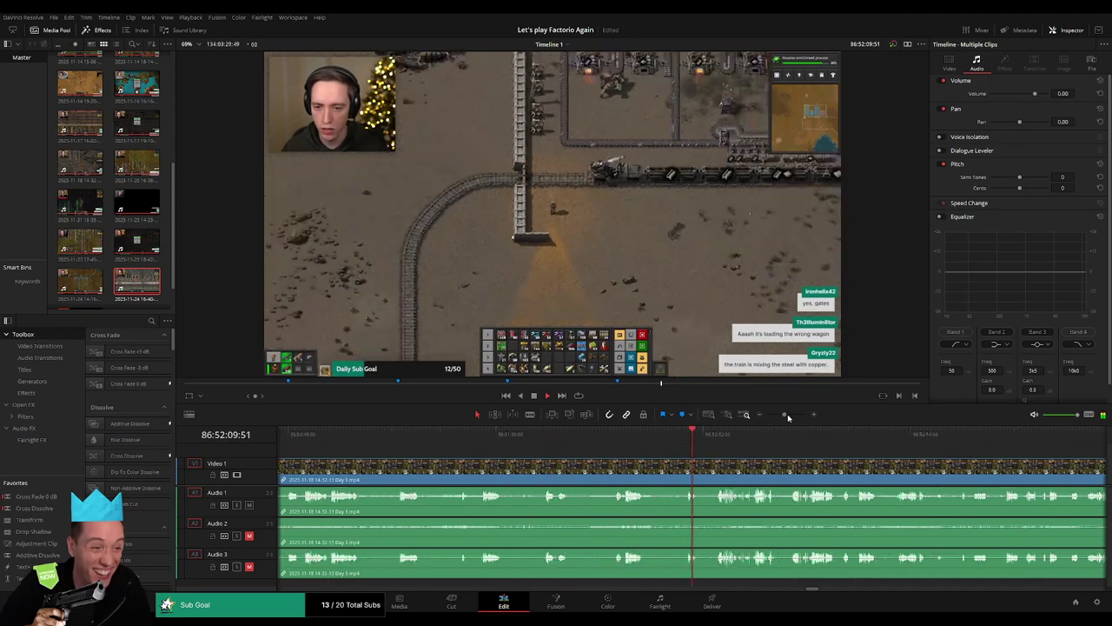
pyautogui.click(657, 440)
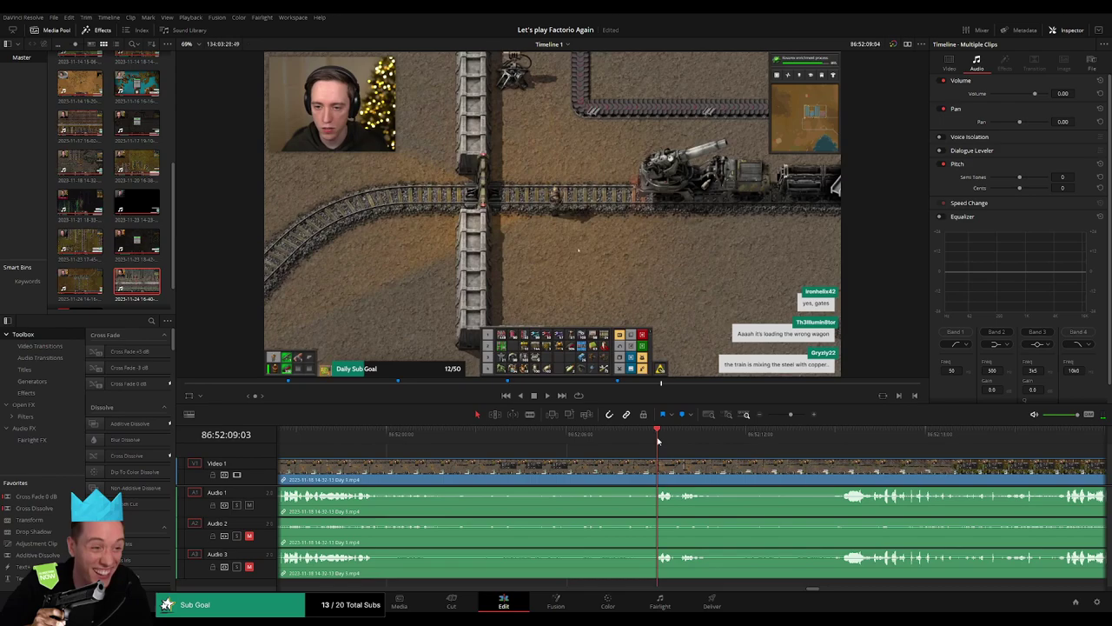
pyautogui.moveTo(657, 440); pyautogui.dragTo(626, 445)
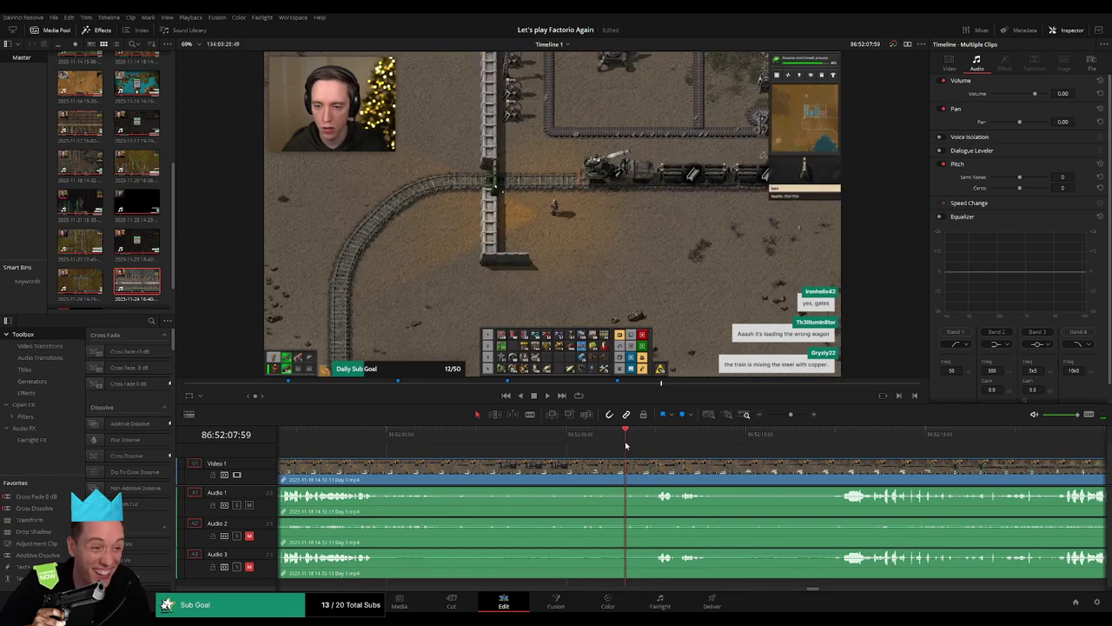
# Blade all tracks at 86:52:07:59 and fade the video and audio across the cut
pyautogui.click(631, 470)
pyautogui.press('a')
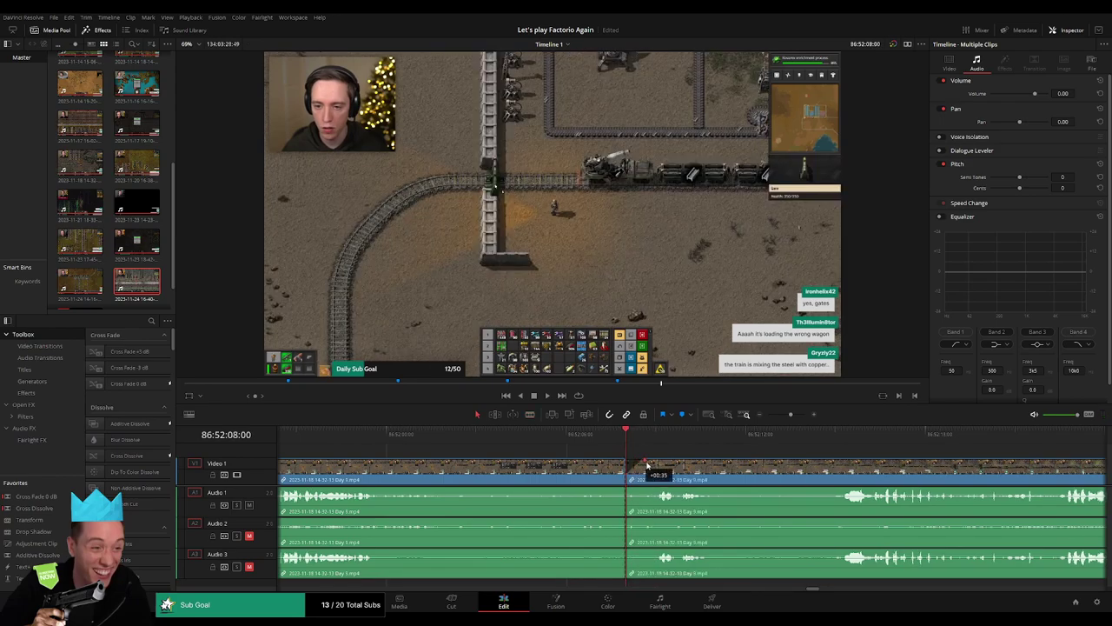
pyautogui.moveTo(658, 467); pyautogui.dragTo(622, 459)
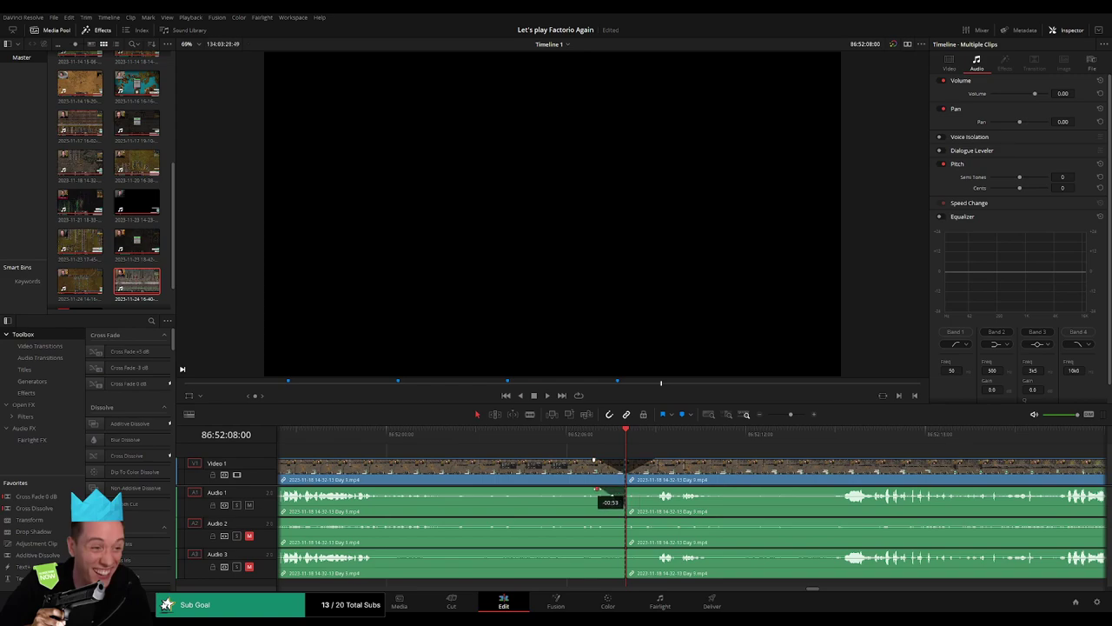
pyautogui.moveTo(629, 491)
pyautogui.mouseDown()
pyautogui.moveTo(642, 491)
pyautogui.moveTo(596, 519)
pyautogui.moveTo(641, 527)
pyautogui.mouseUp()
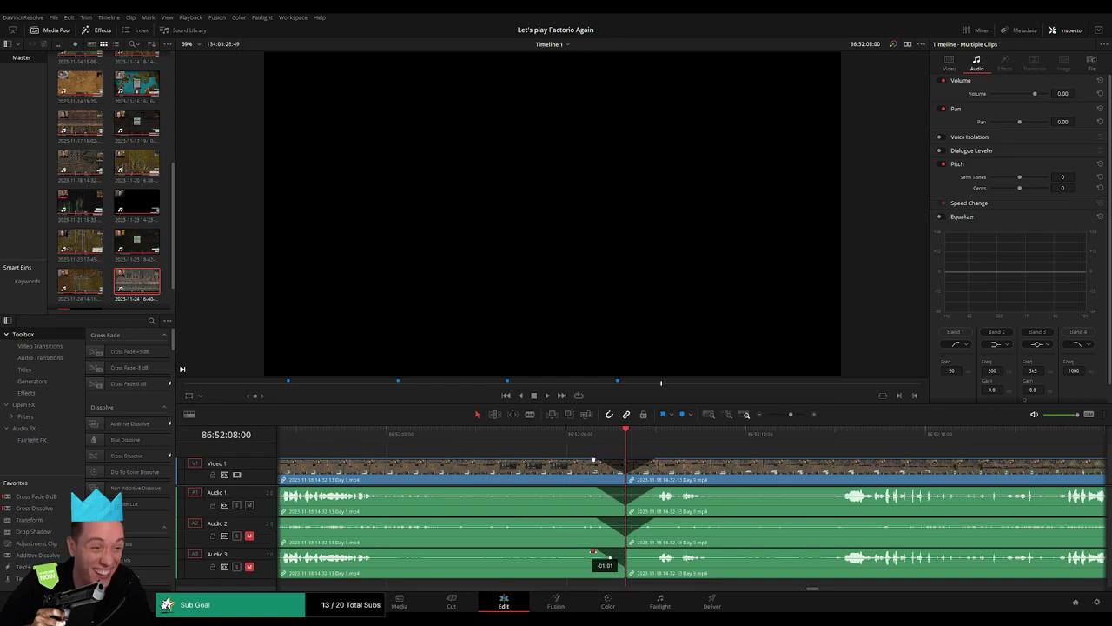
pyautogui.moveTo(642, 551); pyautogui.dragTo(661, 551)
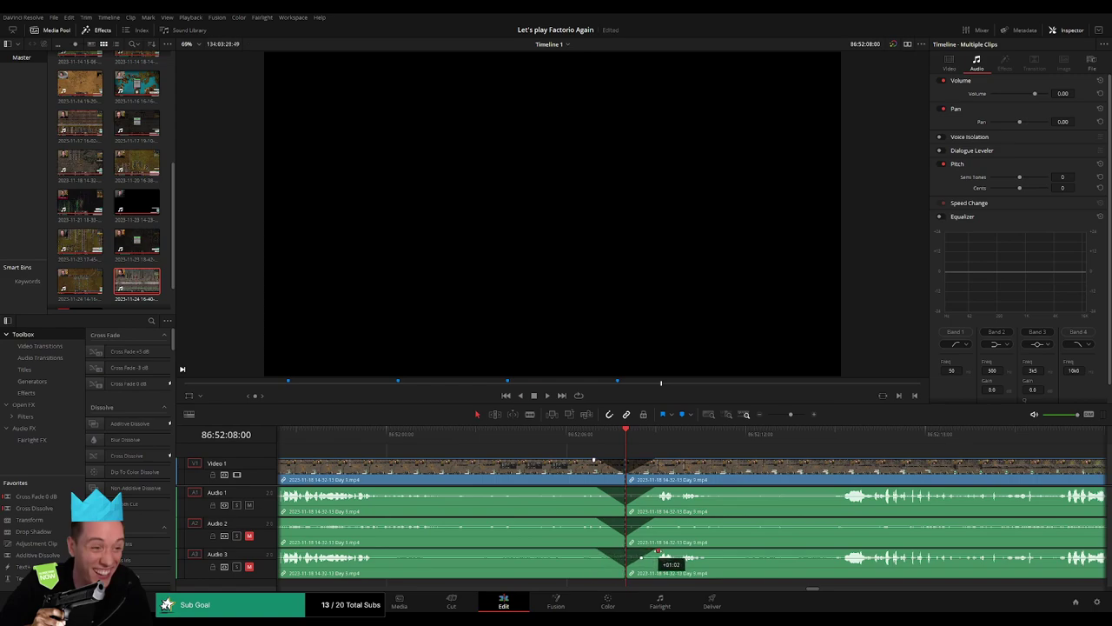
# Move the next clip so it starts at 88:00:00:00
pyautogui.scroll(-2, 705, 425)
pyautogui.scroll(-2, 633, 460)
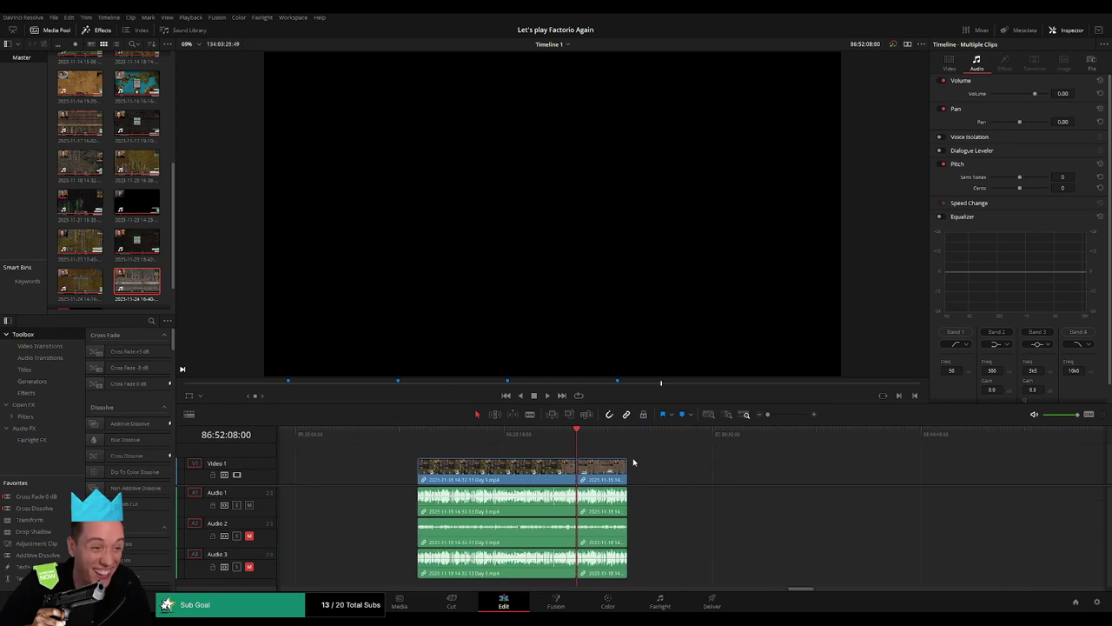
pyautogui.scroll(-1, 521, 458)
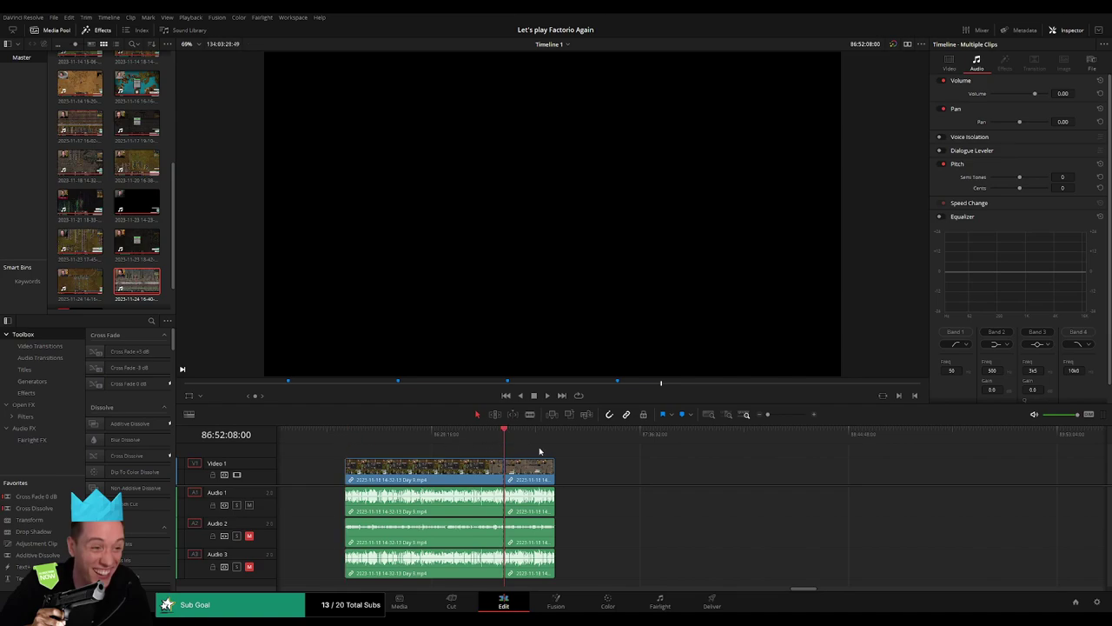
pyautogui.hscroll(3, 521, 454)
pyautogui.click(429, 452)
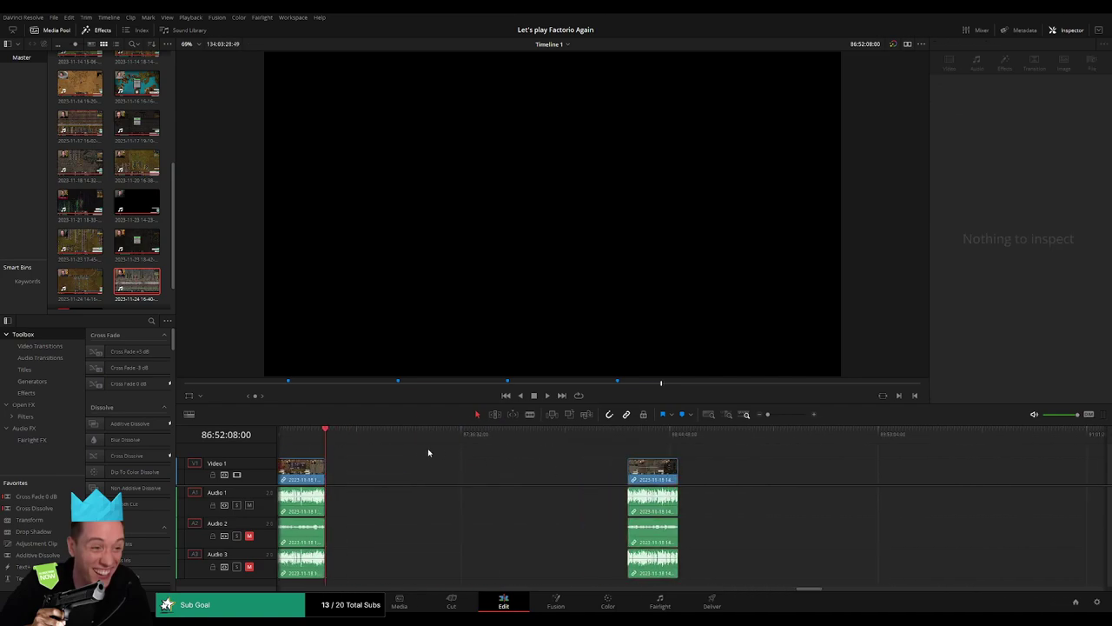
pyautogui.moveTo(340, 432)
pyautogui.mouseDown()
pyautogui.moveTo(465, 432)
pyautogui.moveTo(533, 459)
pyautogui.mouseUp()
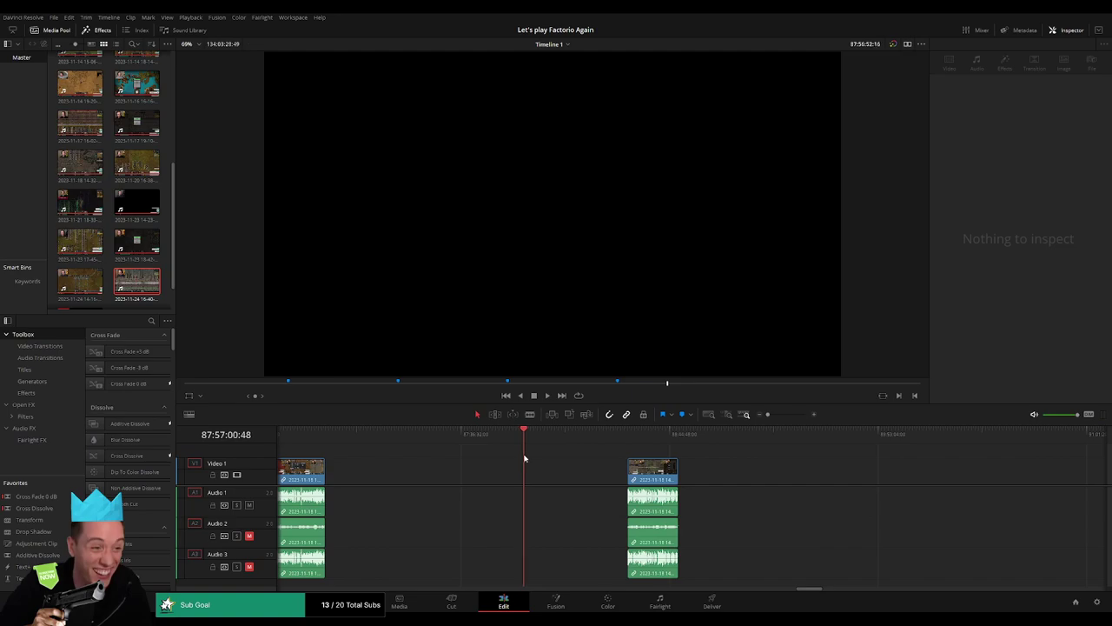
pyautogui.moveTo(640, 477); pyautogui.dragTo(544, 477)
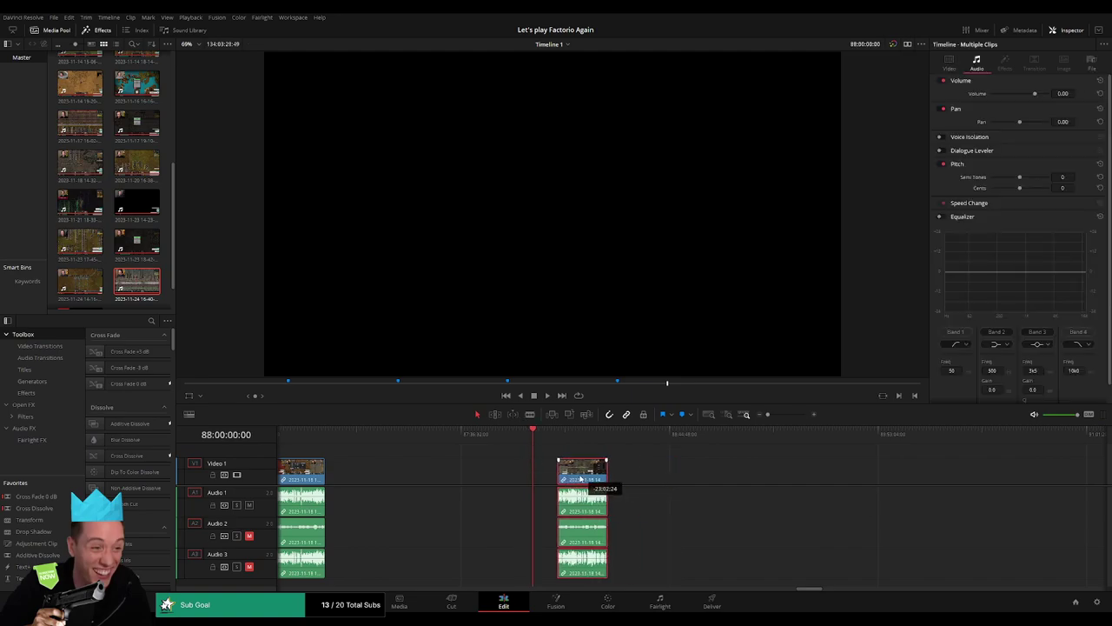
# Pull the later clips up against it and play back the join
pyautogui.scroll(3, 573, 464)
pyautogui.scroll(-2, 651, 461)
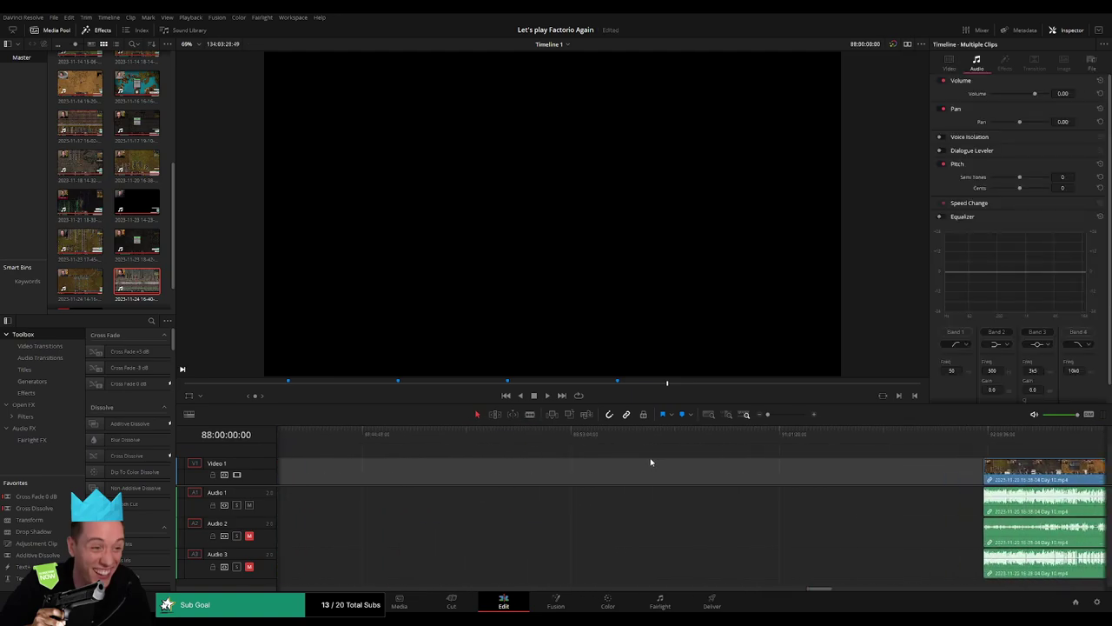
pyautogui.scroll(-2, 680, 459)
pyautogui.moveTo(1024, 474); pyautogui.dragTo(366, 479)
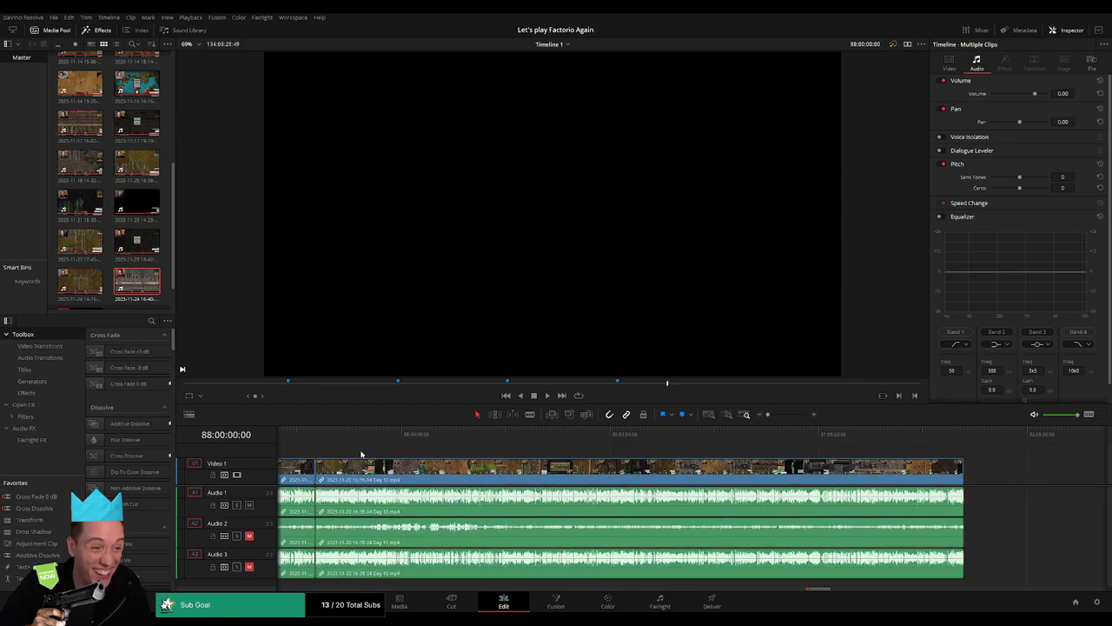
pyautogui.scroll(3, 420, 450)
pyautogui.press('space')
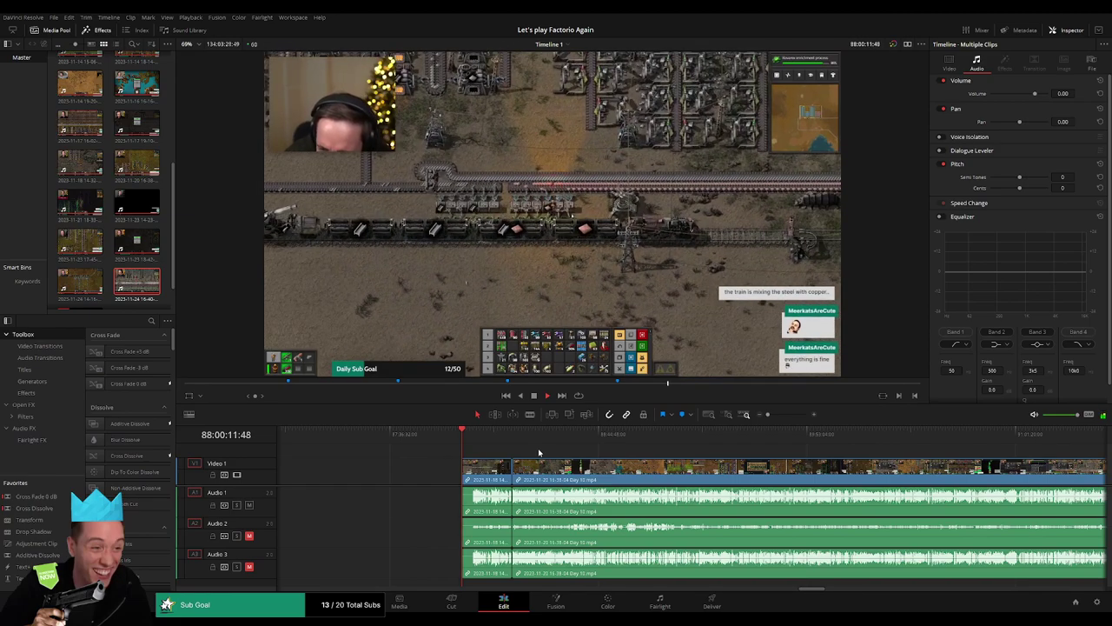
# Add the default transition across all tracks at the 88:00:00:00 join
pyautogui.hotkey('shift', 'z')
pyautogui.click(377, 434)
pyautogui.moveTo(378, 439); pyautogui.dragTo(385, 439)
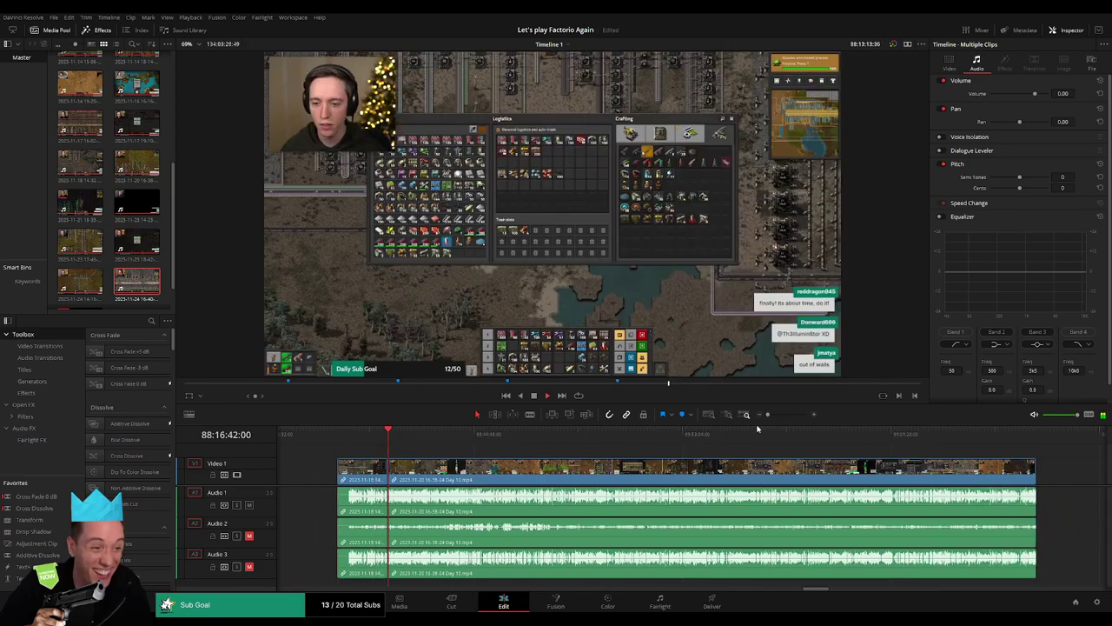
pyautogui.scroll(5, 618, 441)
pyautogui.moveTo(597, 435); pyautogui.dragTo(581, 434)
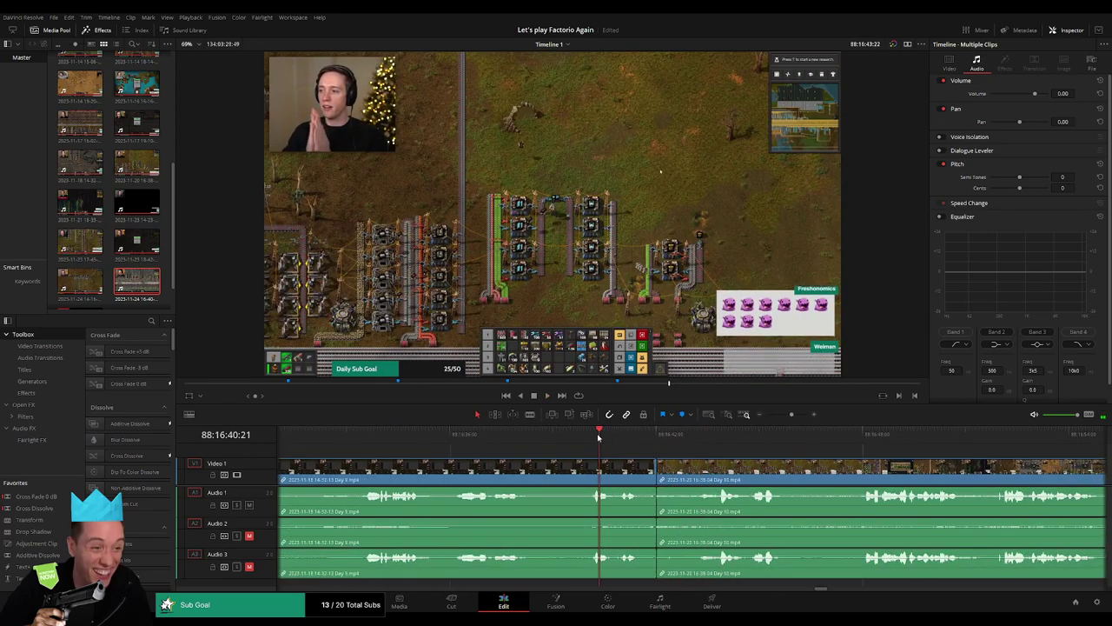
pyautogui.press('space')
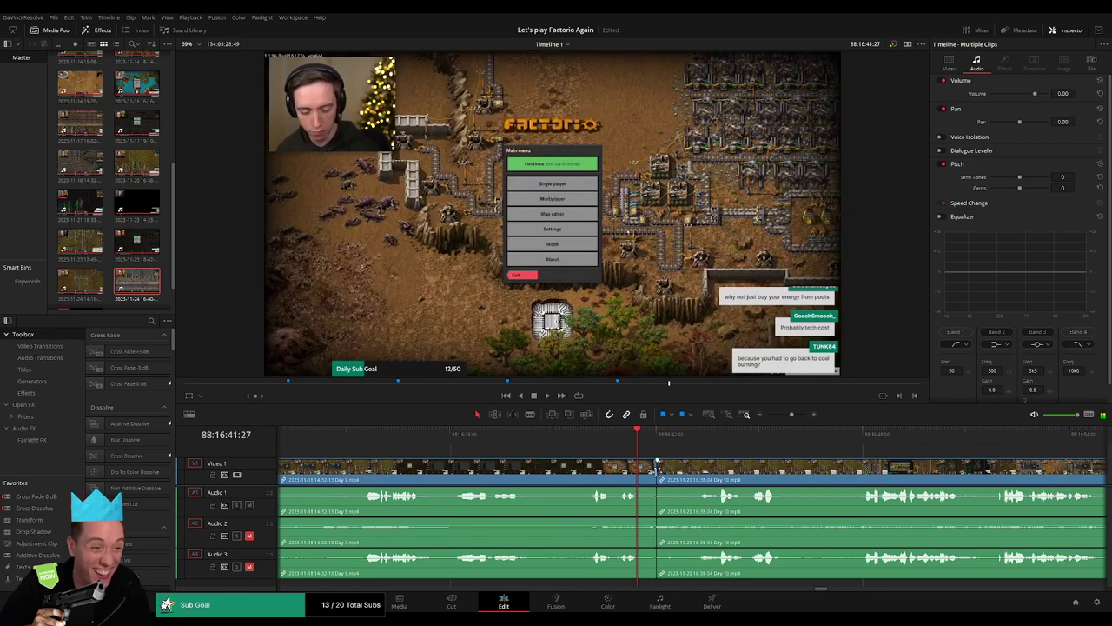
pyautogui.hotkey('ctrl', 't')
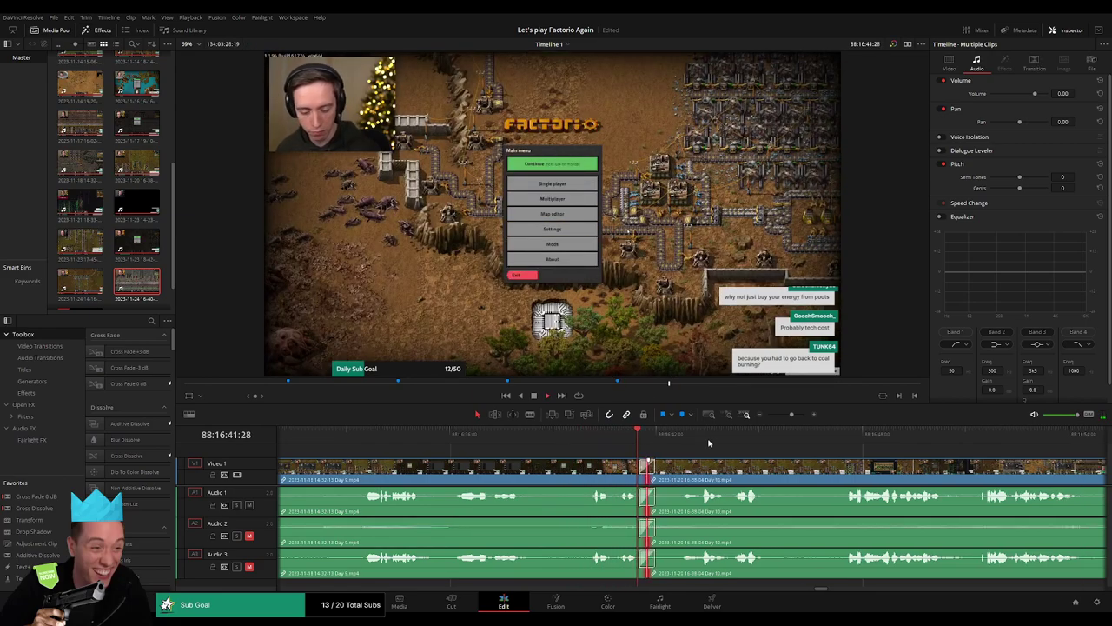
# Scrub to the next cut point just past 88:52:00
pyautogui.moveTo(796, 418); pyautogui.dragTo(767, 415)
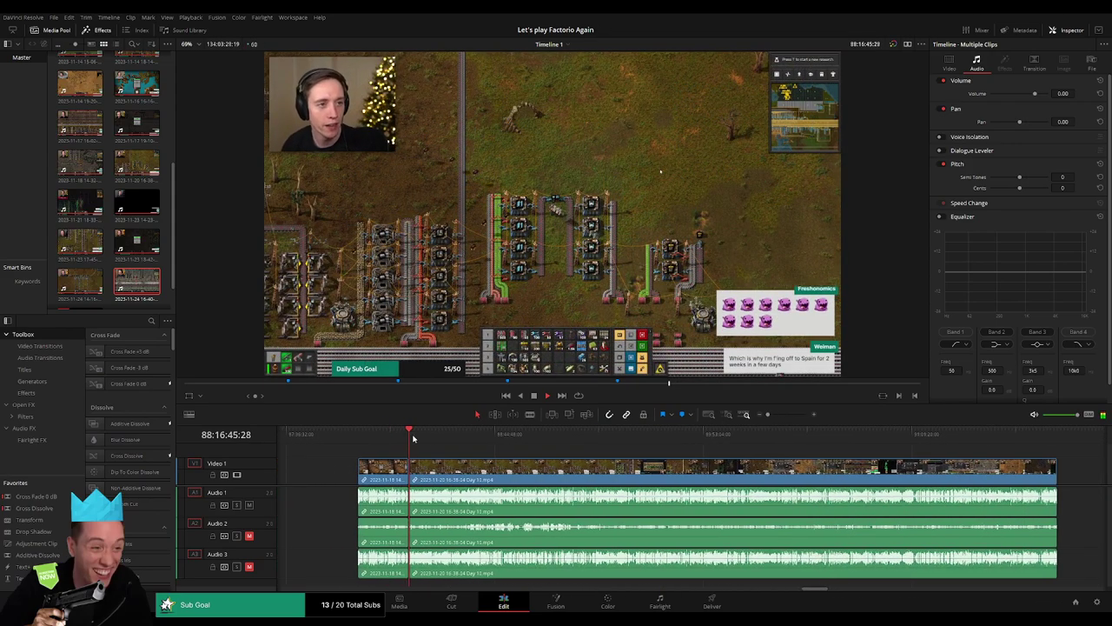
pyautogui.moveTo(411, 436); pyautogui.dragTo(515, 447)
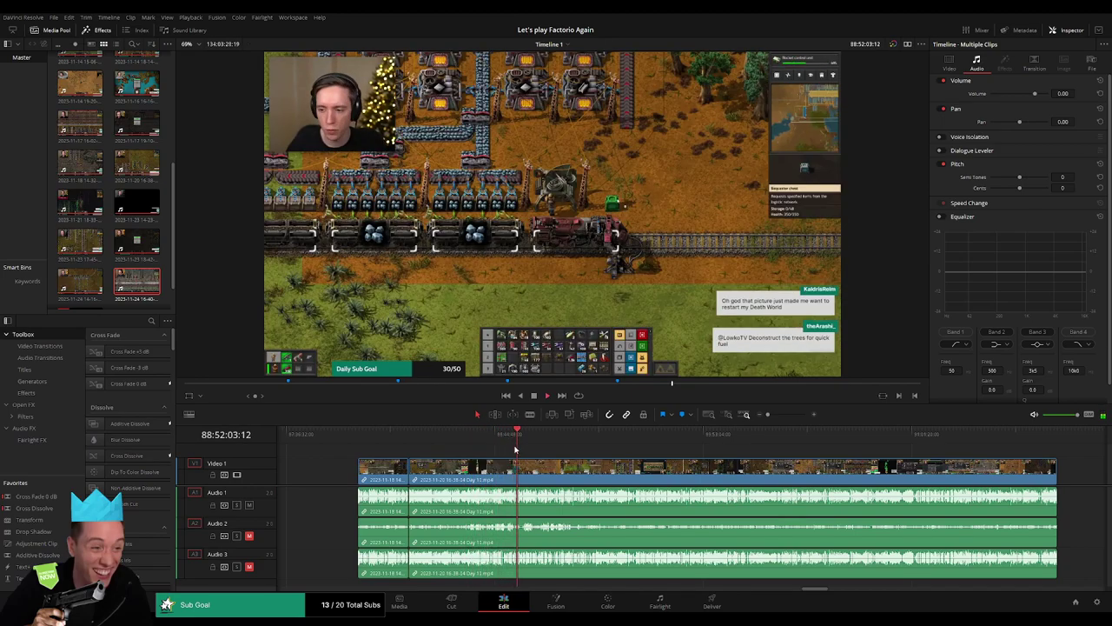
pyautogui.moveTo(768, 415); pyautogui.dragTo(790, 415)
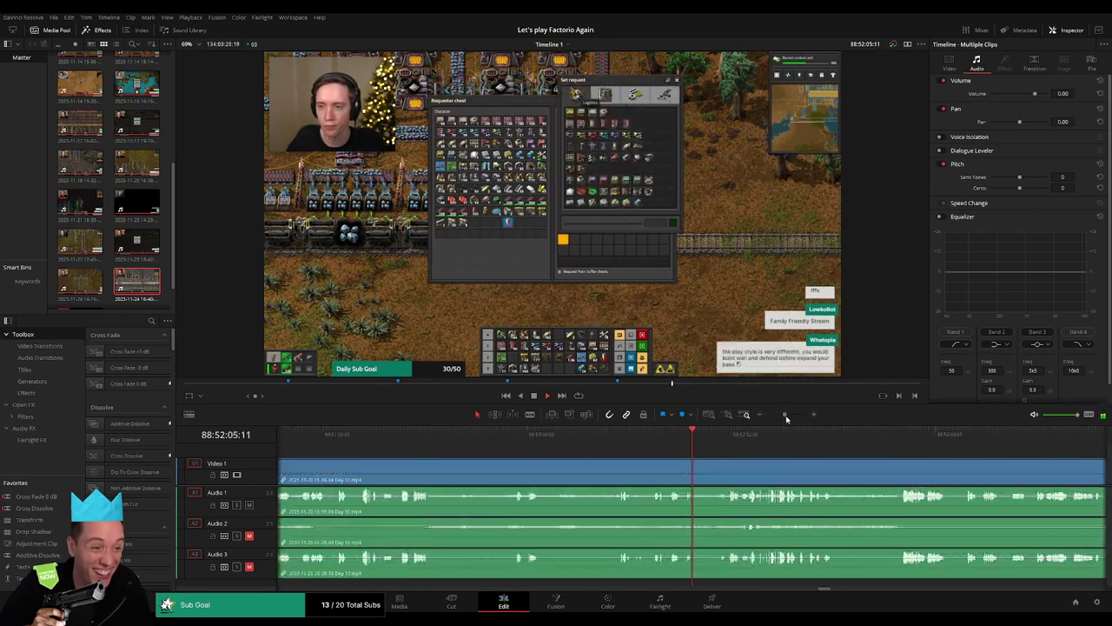
pyautogui.click(595, 436)
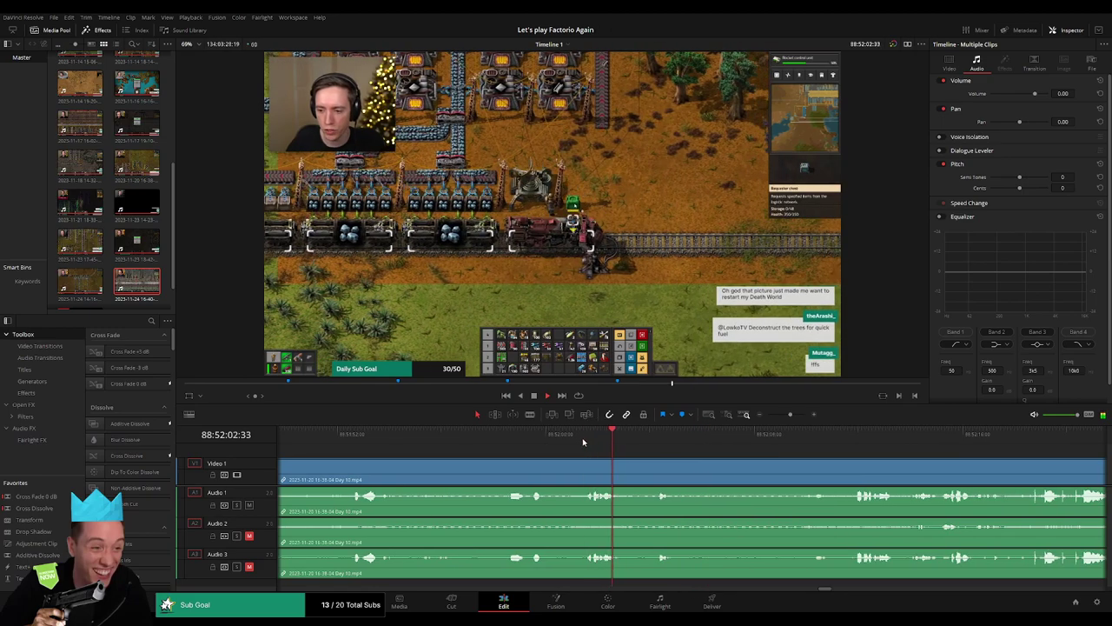
pyautogui.click(588, 438)
pyautogui.moveTo(587, 439); pyautogui.dragTo(559, 443)
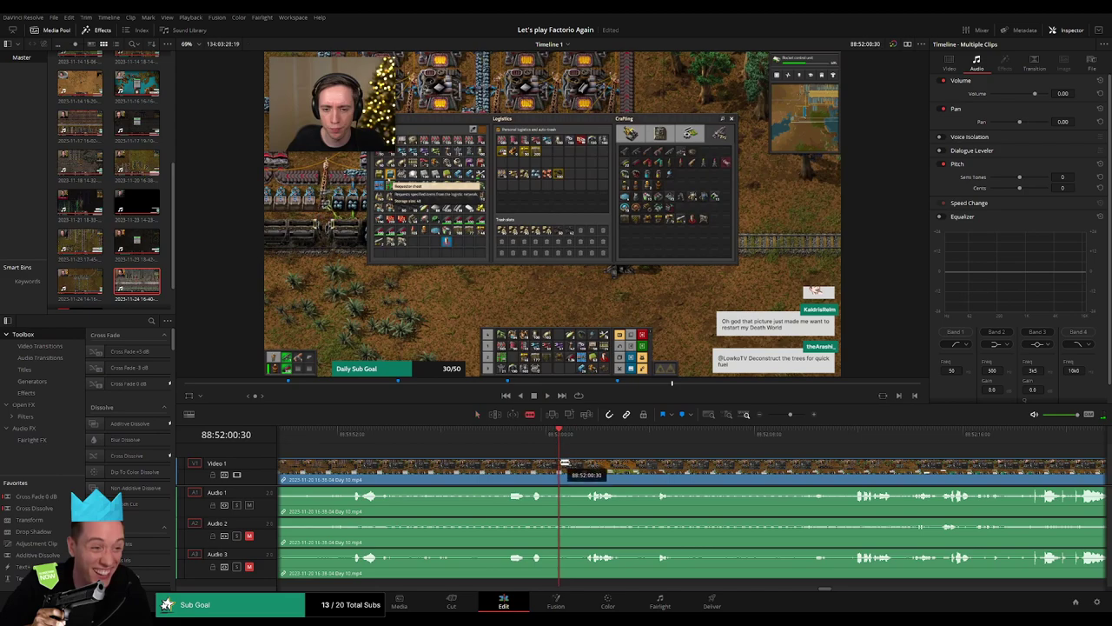
# Blade all tracks at 88:52:00:30 and fade the video, Audio 2 and Audio 3 across the cut
pyautogui.click(561, 465)
pyautogui.press('a')
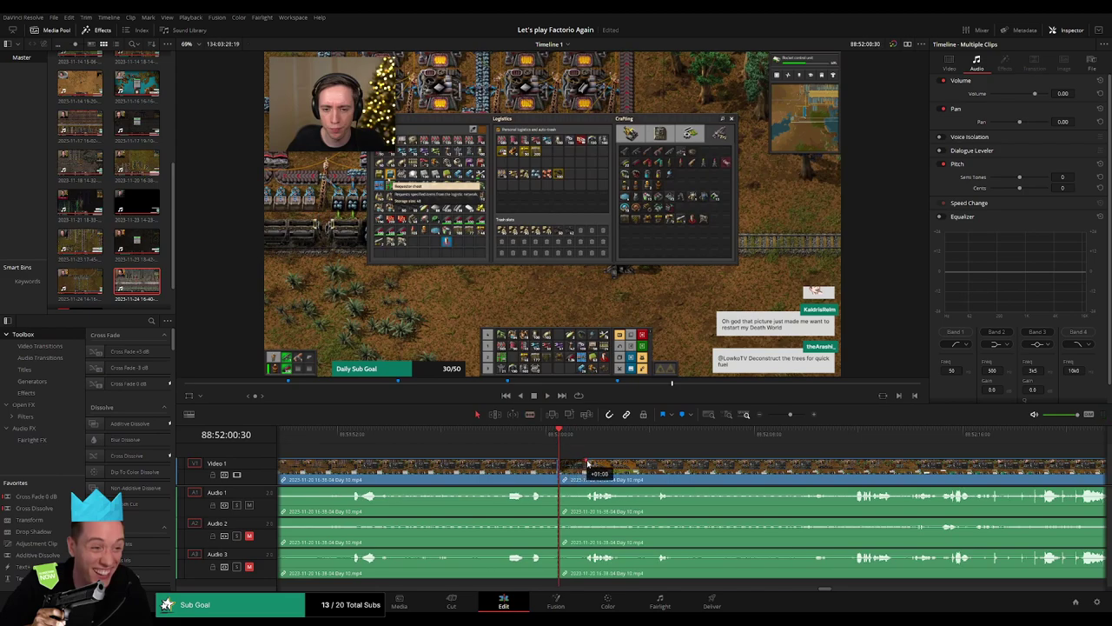
pyautogui.moveTo(587, 465); pyautogui.dragTo(558, 461)
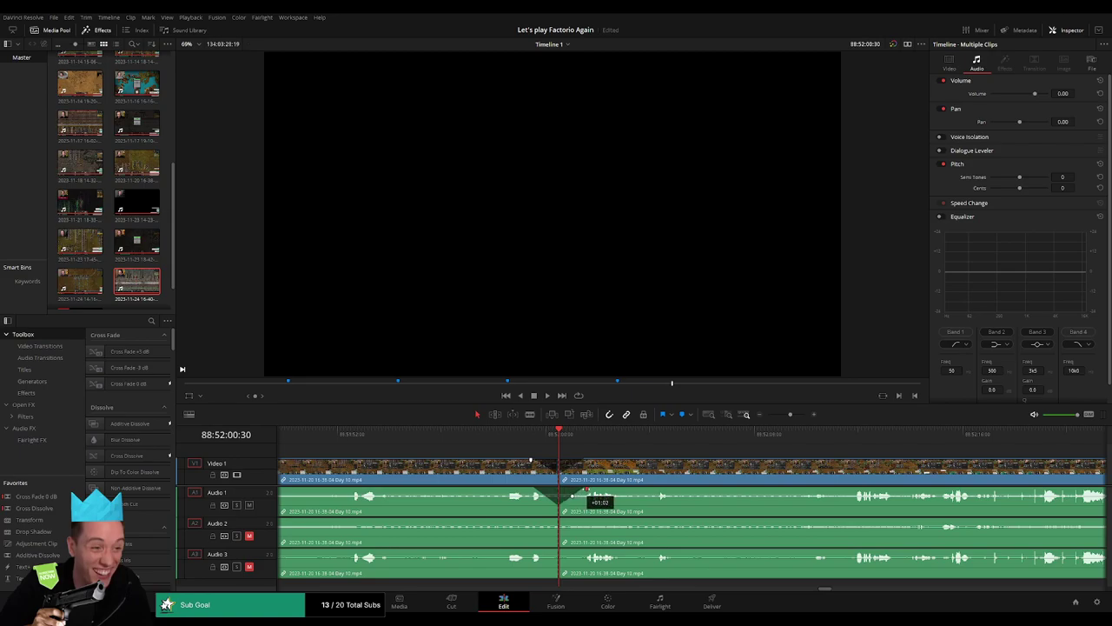
pyautogui.click(506, 437)
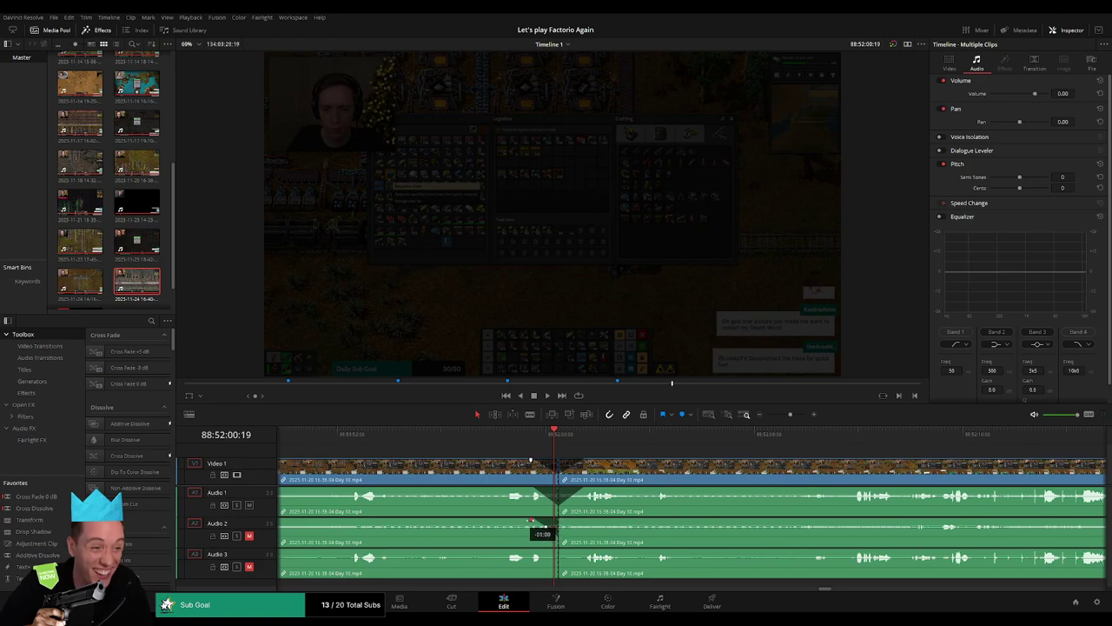
pyautogui.moveTo(545, 527); pyautogui.dragTo(566, 527)
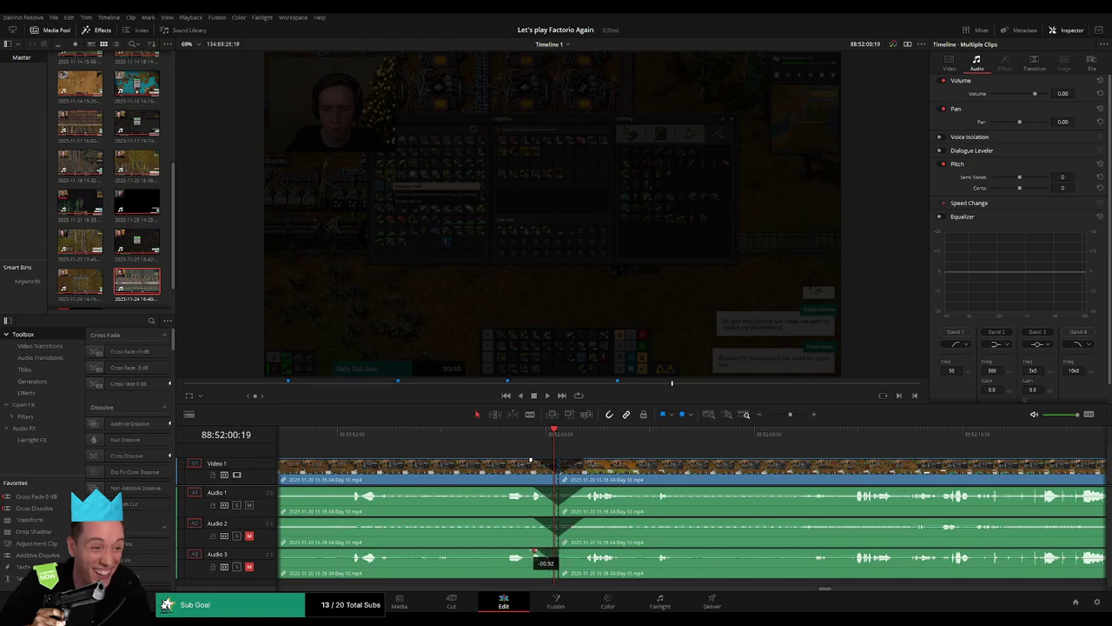
pyautogui.moveTo(557, 550); pyautogui.dragTo(582, 553)
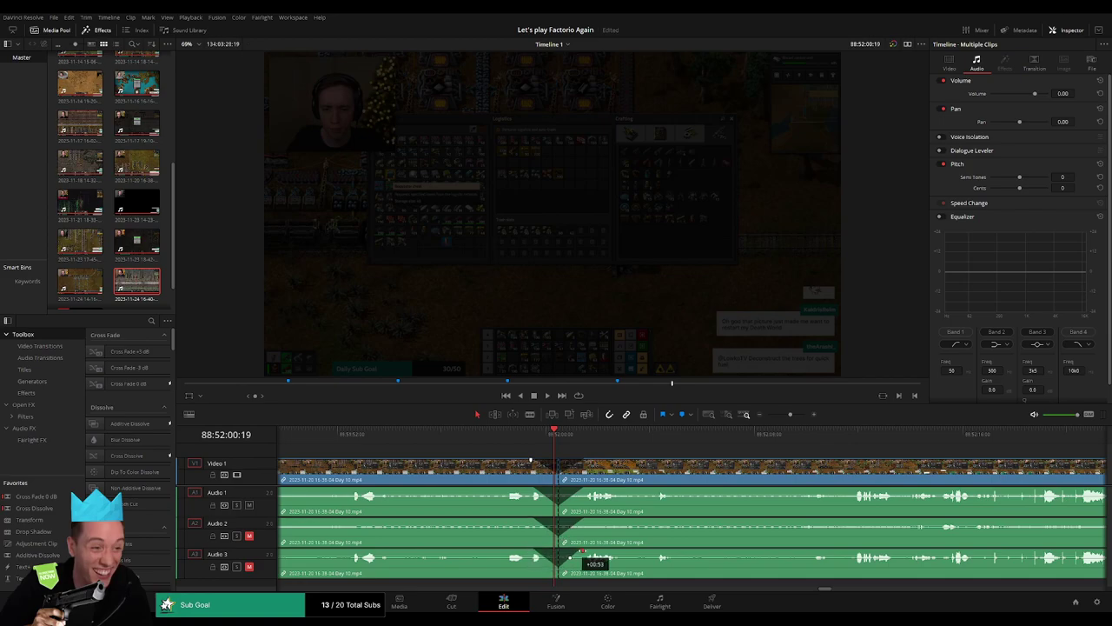
# Move the footage after the cut to the right, leaving a gap
pyautogui.moveTo(801, 413); pyautogui.dragTo(778, 414)
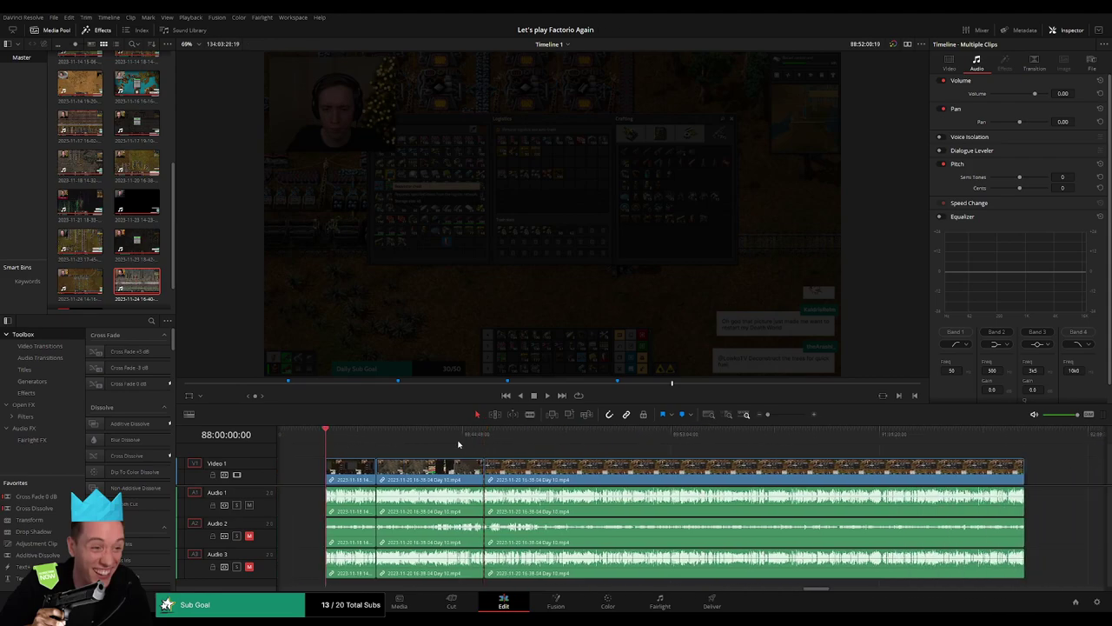
pyautogui.click(469, 441)
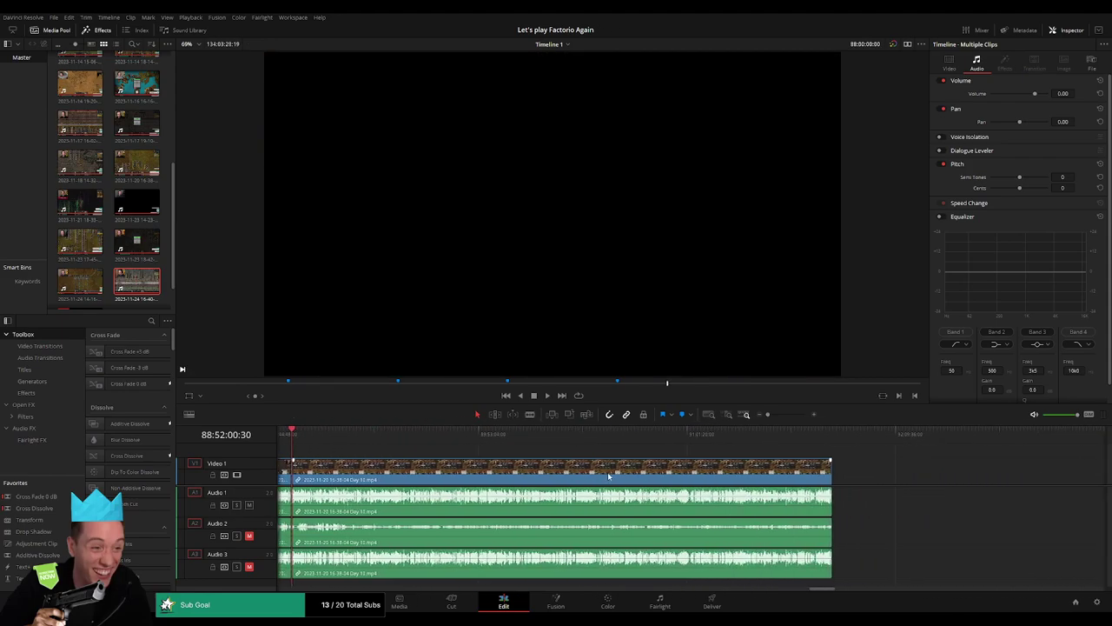
pyautogui.moveTo(609, 476); pyautogui.dragTo(819, 477)
pyautogui.click(380, 454)
# Move the later footage so it starts at 90:00:00:00
pyautogui.hscroll(-2, 483, 451)
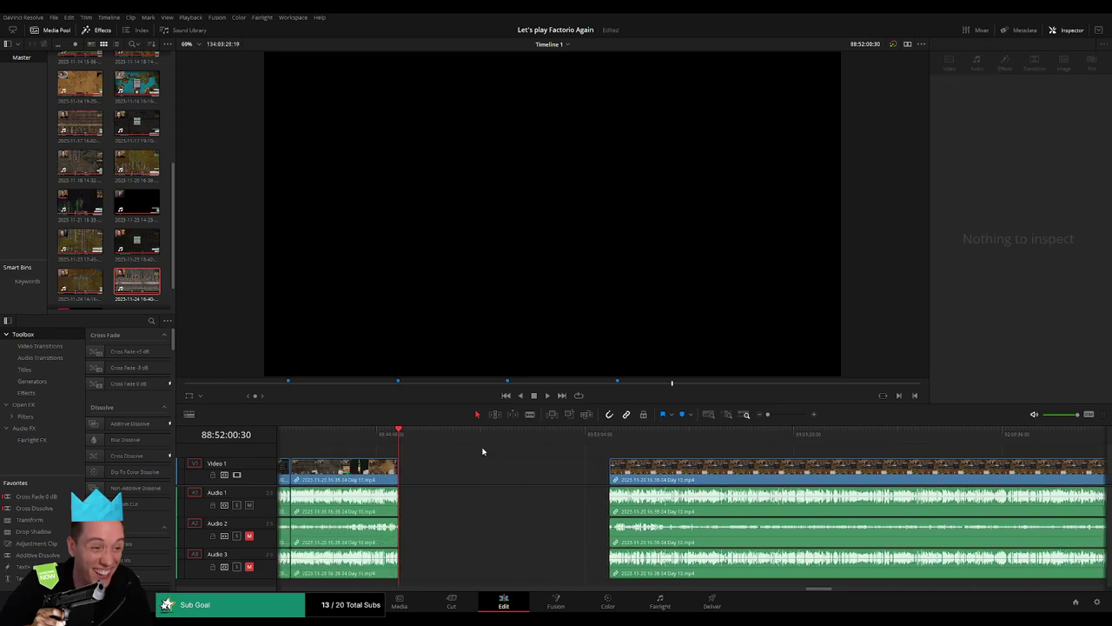
pyautogui.moveTo(411, 436); pyautogui.dragTo(608, 452)
pyautogui.click(626, 470)
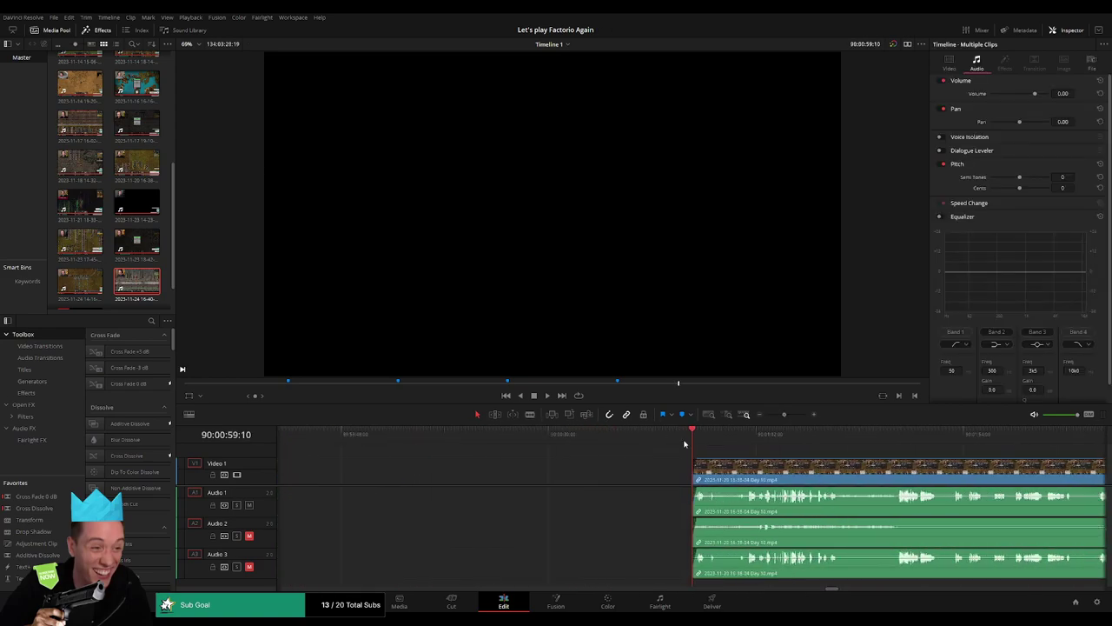
pyautogui.moveTo(684, 444); pyautogui.dragTo(639, 441)
pyautogui.moveTo(538, 444); pyautogui.dragTo(402, 453)
pyautogui.click(492, 472)
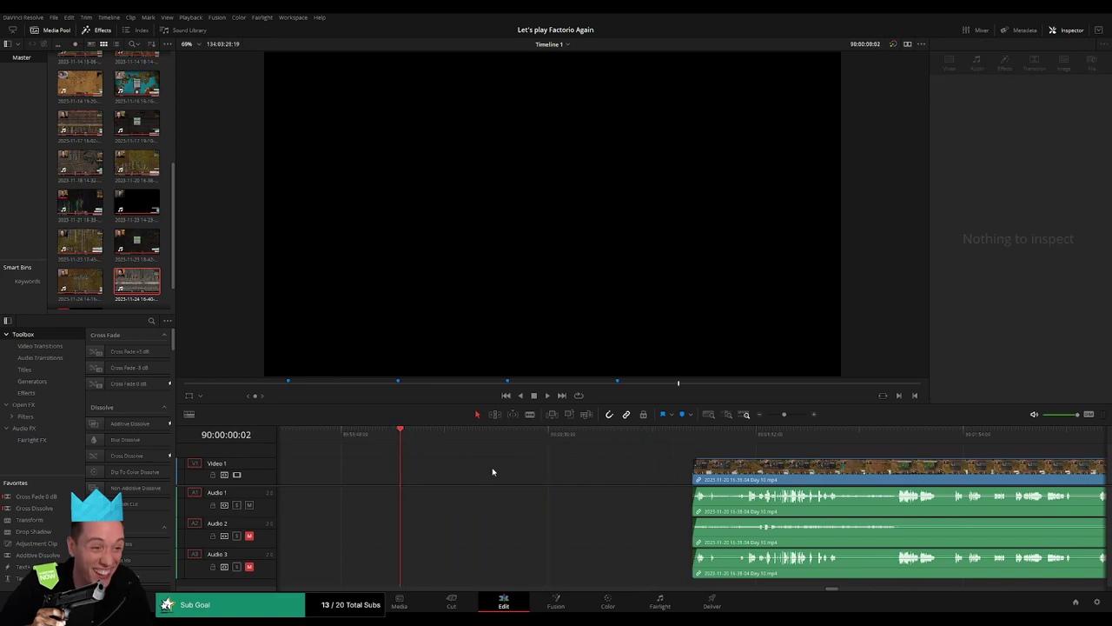
pyautogui.moveTo(716, 479); pyautogui.dragTo(471, 450)
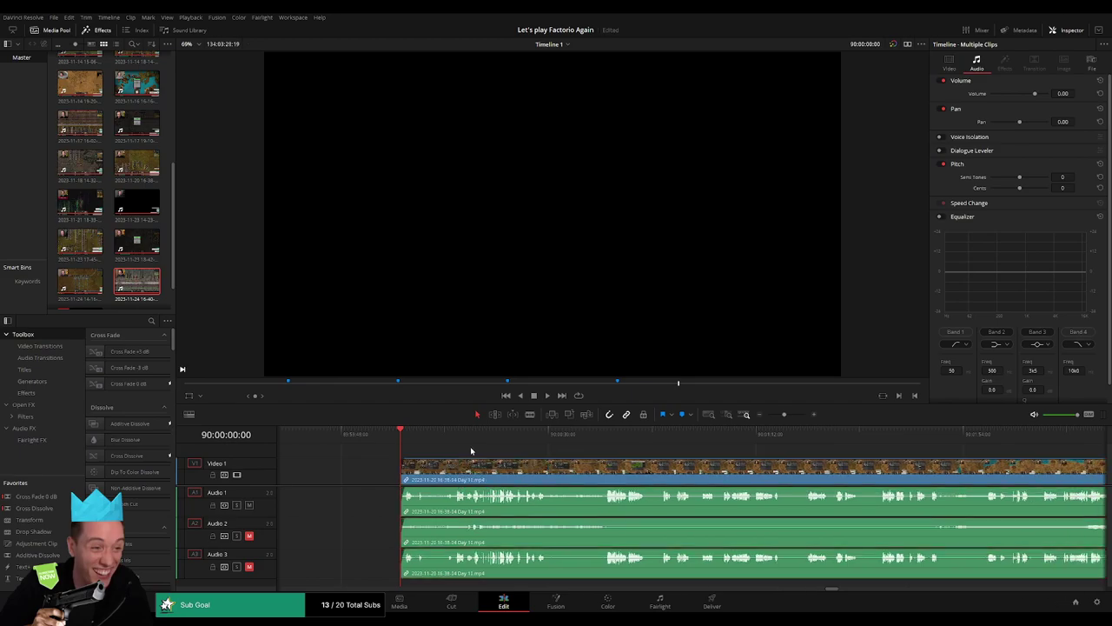
pyautogui.moveTo(780, 417); pyautogui.dragTo(767, 415)
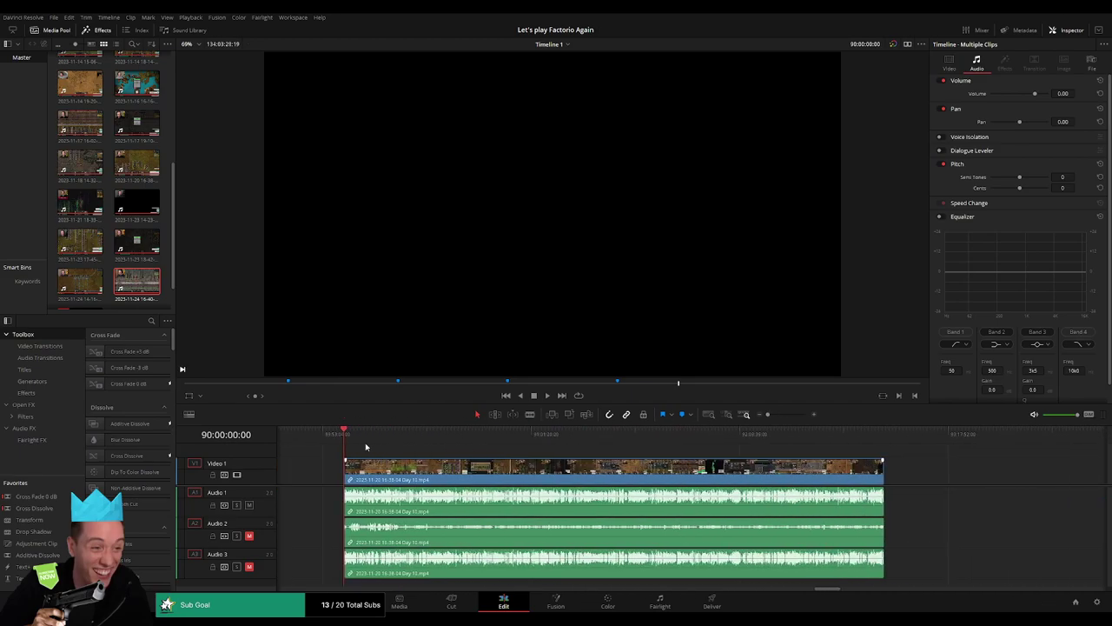
pyautogui.click(365, 443)
pyautogui.moveTo(370, 443); pyautogui.dragTo(504, 447)
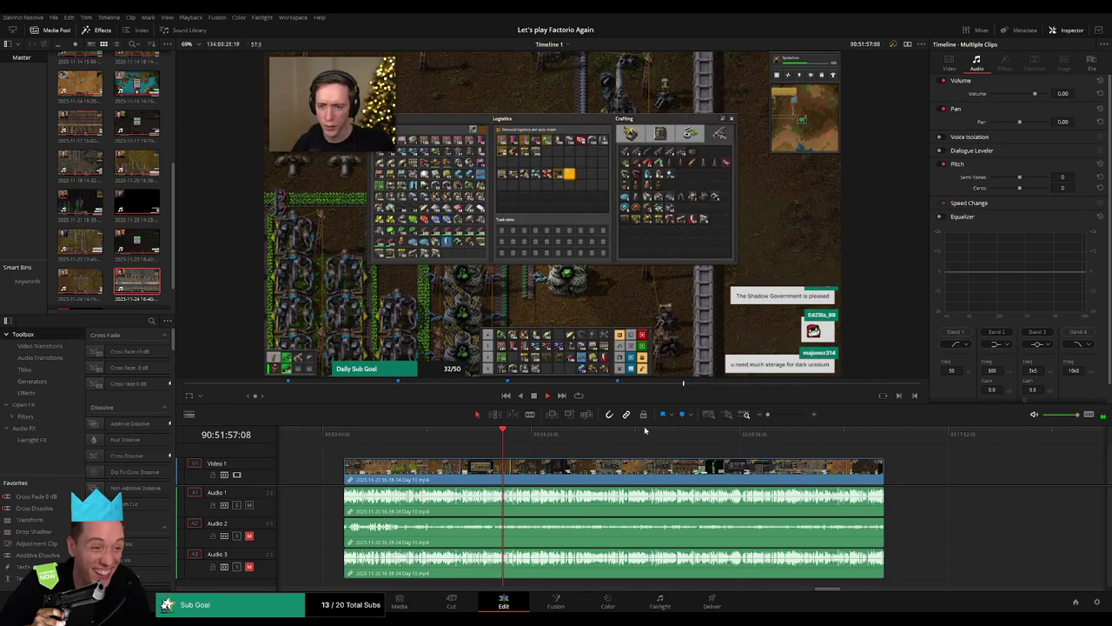
# Zoom in, park at 90:52:39:00 and blade through the video and three audio tracks
pyautogui.moveTo(777, 418); pyautogui.dragTo(792, 415)
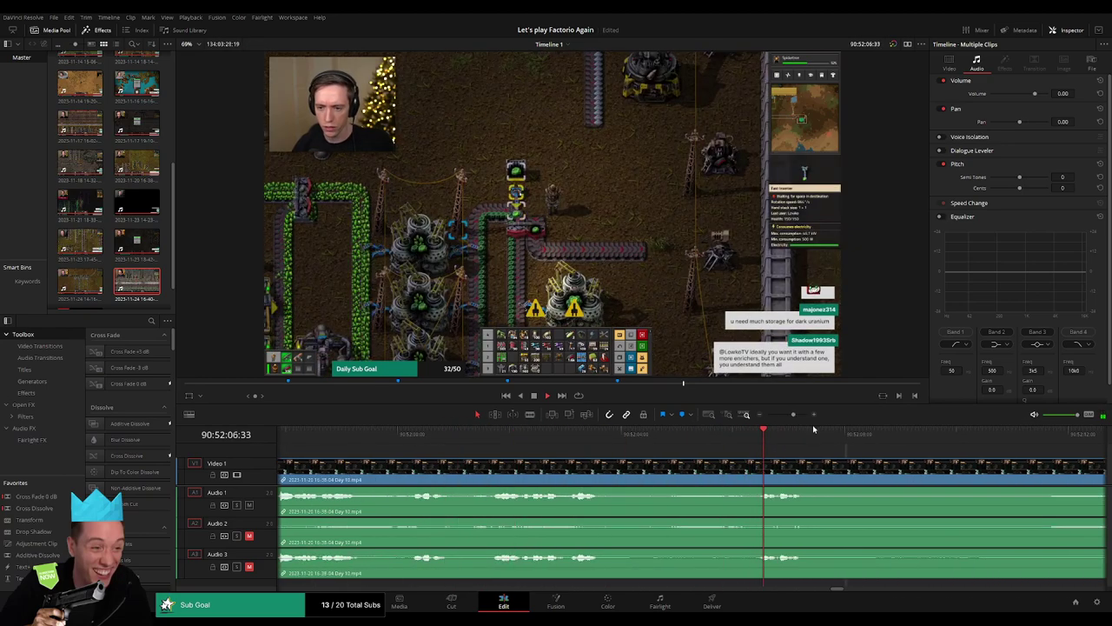
pyautogui.moveTo(794, 414); pyautogui.dragTo(639, 439)
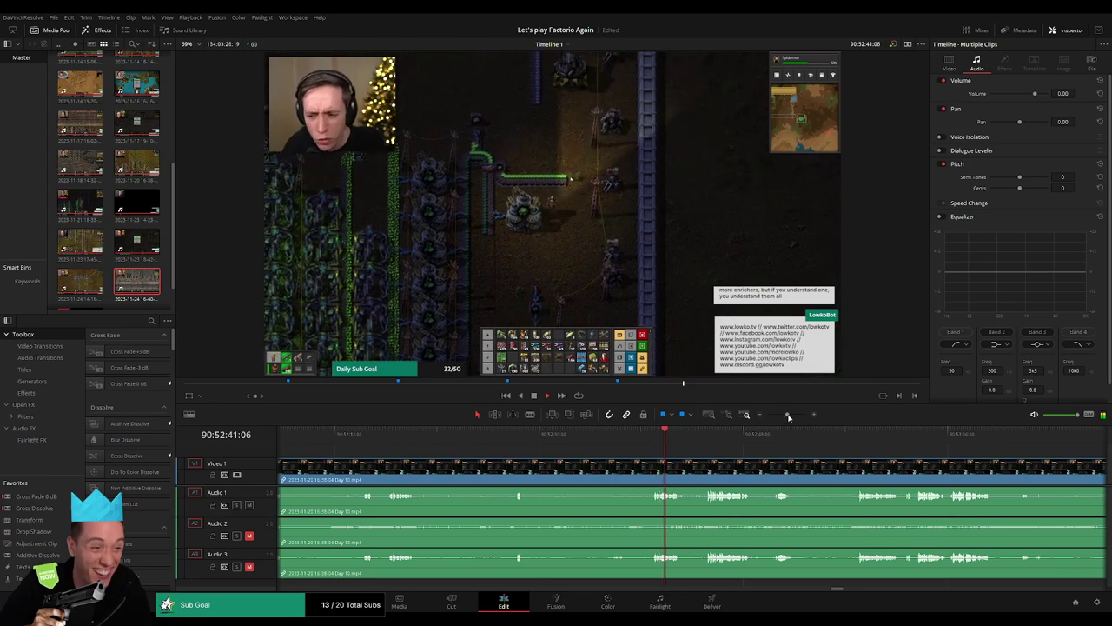
pyautogui.moveTo(789, 415); pyautogui.dragTo(793, 417)
pyautogui.moveTo(641, 439); pyautogui.dragTo(549, 447)
pyautogui.press('b')
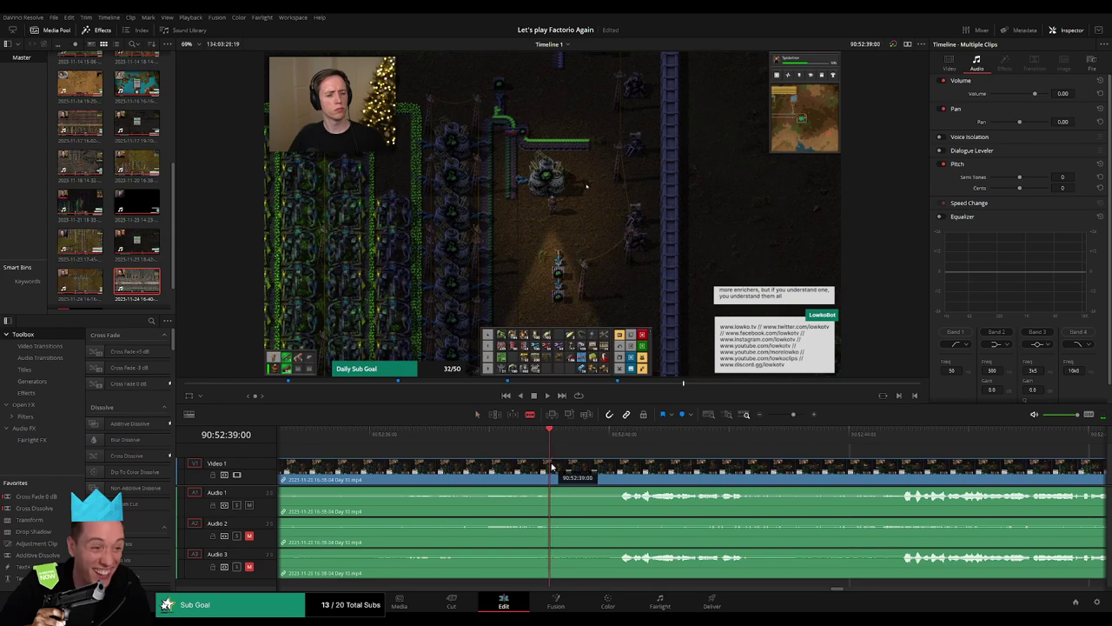
pyautogui.click(551, 472)
pyautogui.moveTo(554, 472)
pyautogui.mouseDown()
pyautogui.moveTo(613, 466)
pyautogui.moveTo(548, 460)
pyautogui.mouseUp()
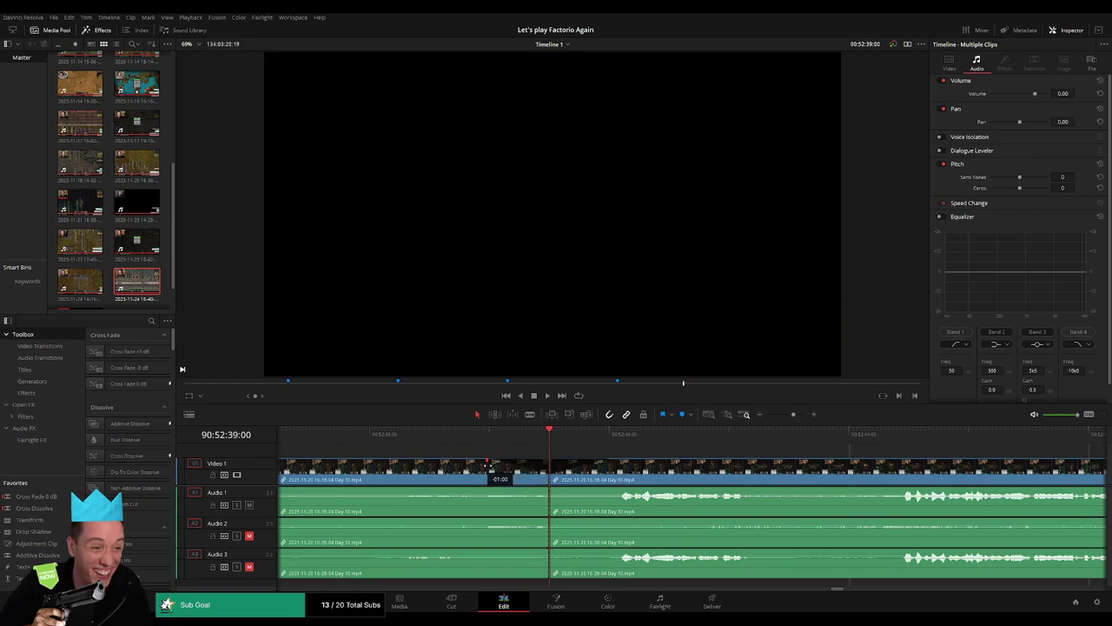
# Drag fade ramps onto Audio 1, Audio 2 and Audio 3 at the 90:52:39:00 edit point
pyautogui.moveTo(548, 491)
pyautogui.mouseDown()
pyautogui.moveTo(489, 490)
pyautogui.moveTo(625, 493)
pyautogui.mouseUp()
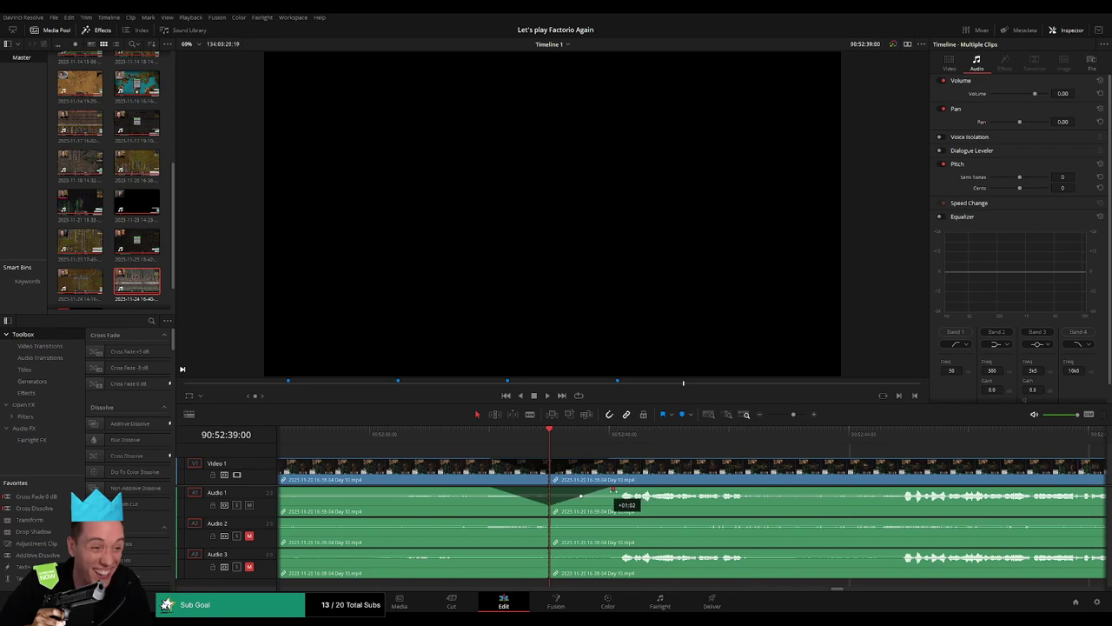
pyautogui.moveTo(548, 520)
pyautogui.mouseDown()
pyautogui.moveTo(504, 520)
pyautogui.moveTo(614, 525)
pyautogui.mouseUp()
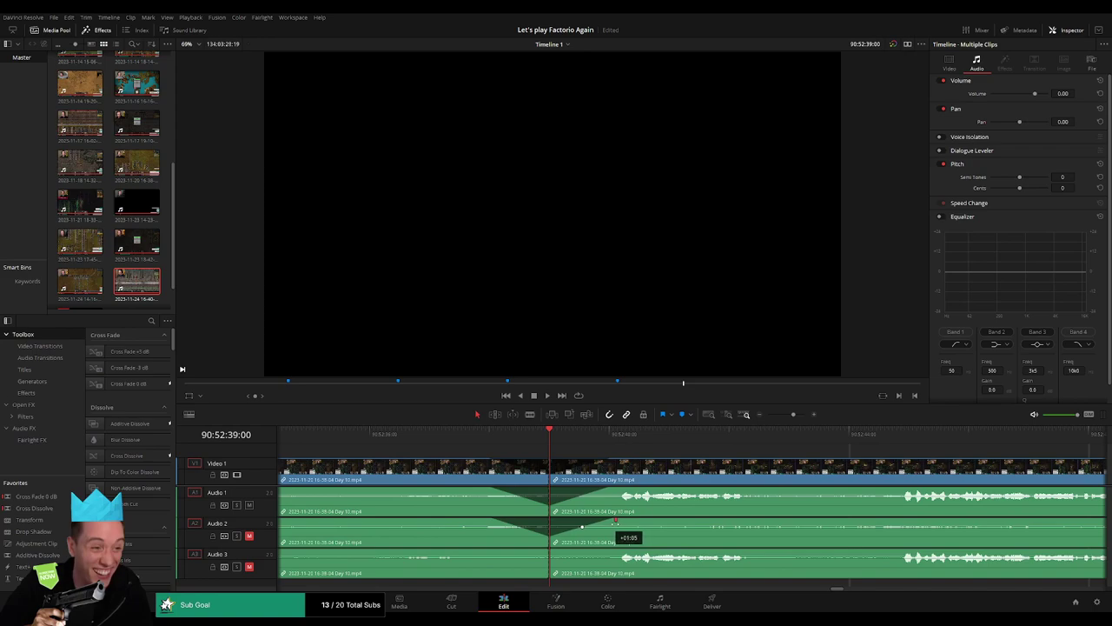
pyautogui.moveTo(547, 552)
pyautogui.mouseDown()
pyautogui.moveTo(523, 557)
pyautogui.moveTo(606, 552)
pyautogui.mouseUp()
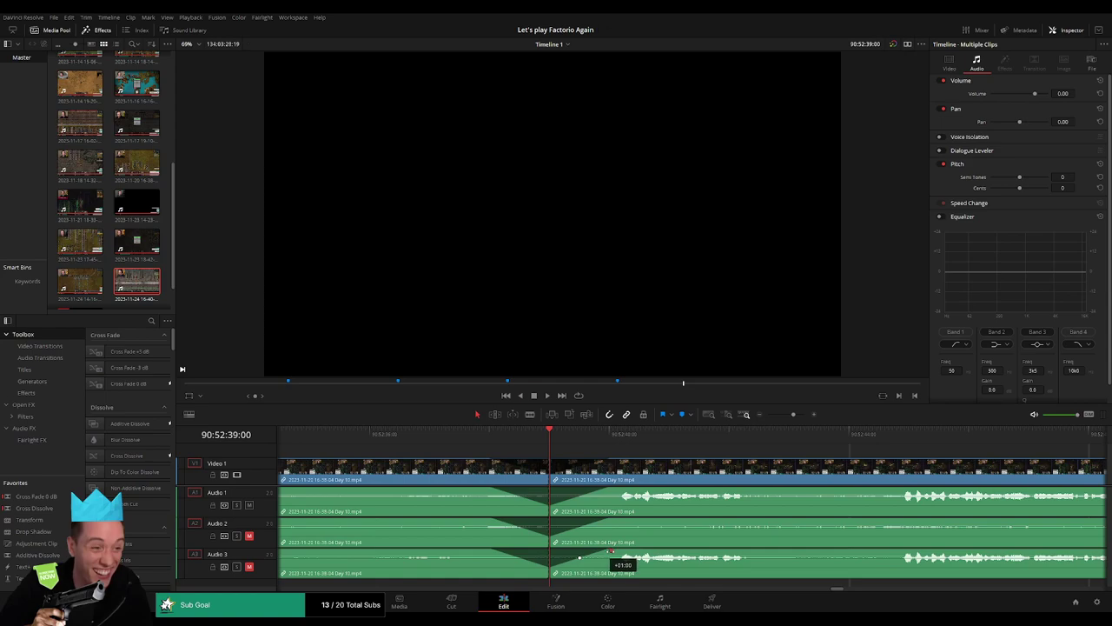
pyautogui.moveTo(793, 415); pyautogui.dragTo(768, 416)
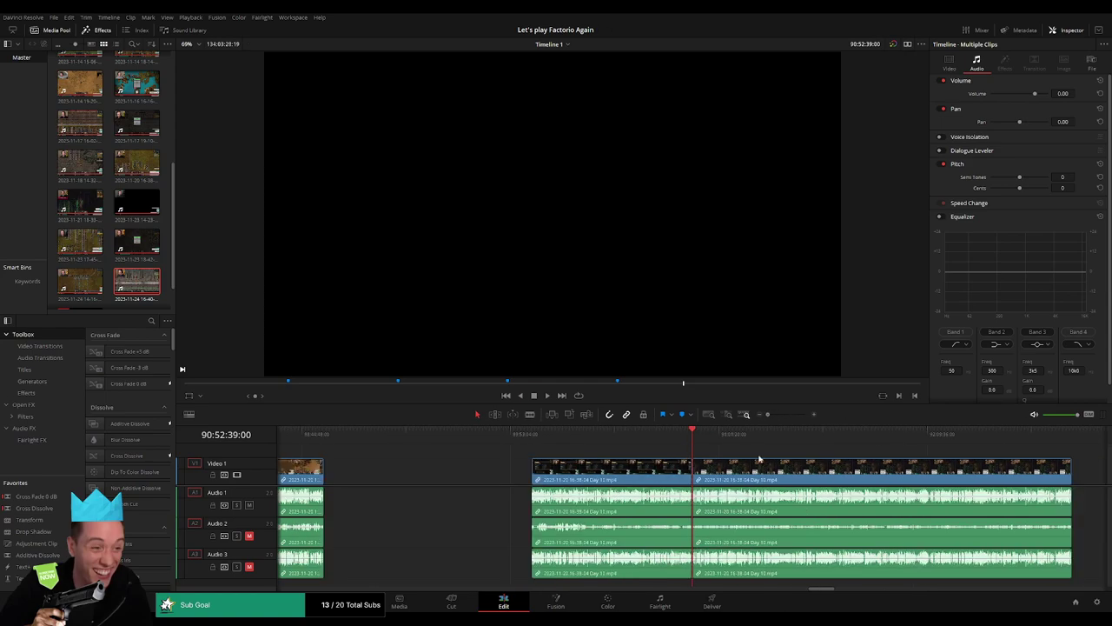
pyautogui.moveTo(537, 445); pyautogui.dragTo(520, 464)
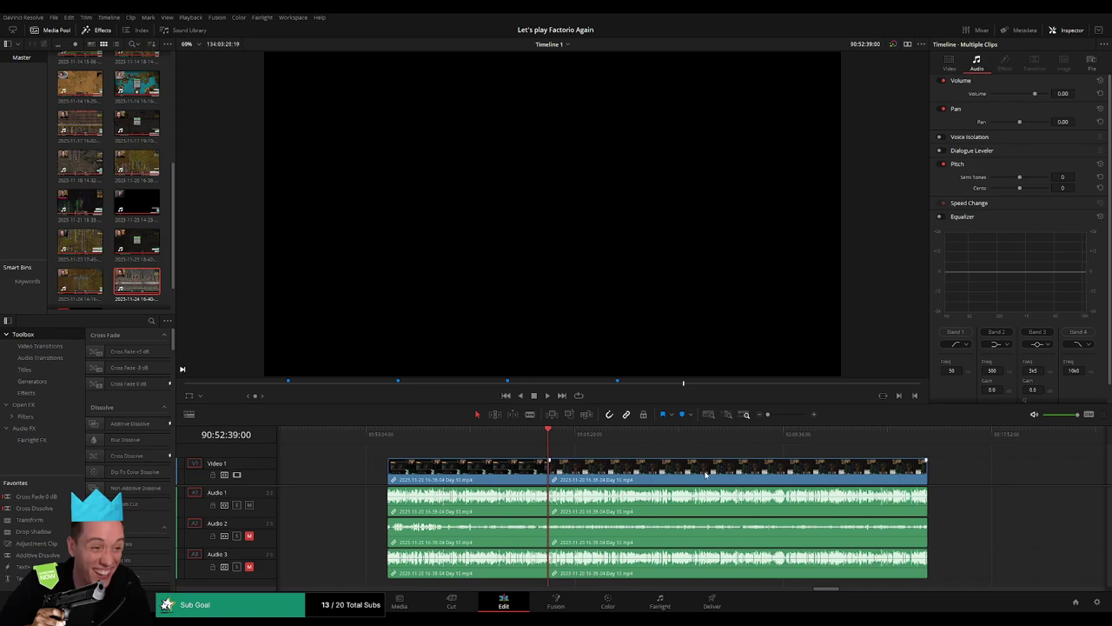
pyautogui.click(439, 458)
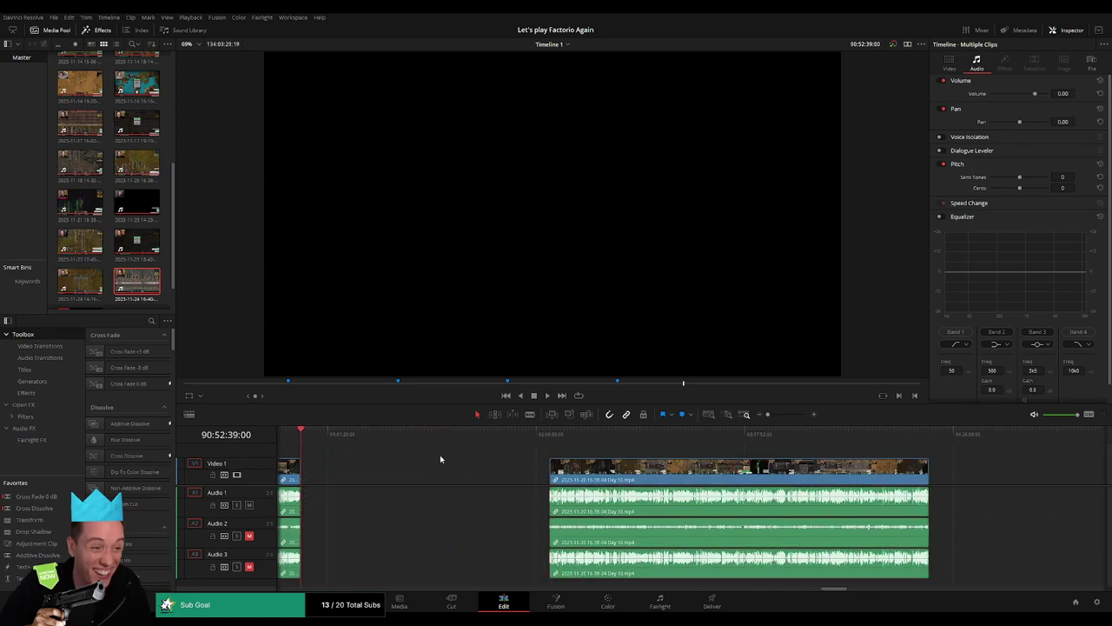
pyautogui.moveTo(312, 439); pyautogui.dragTo(501, 454)
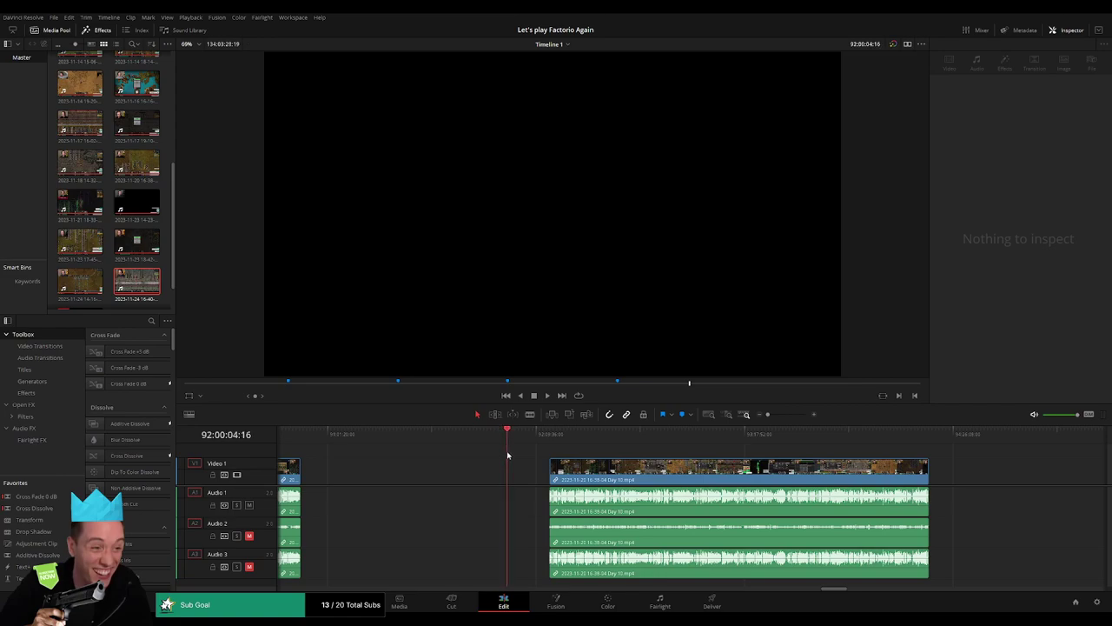
pyautogui.hotkey('ctrl', '=')
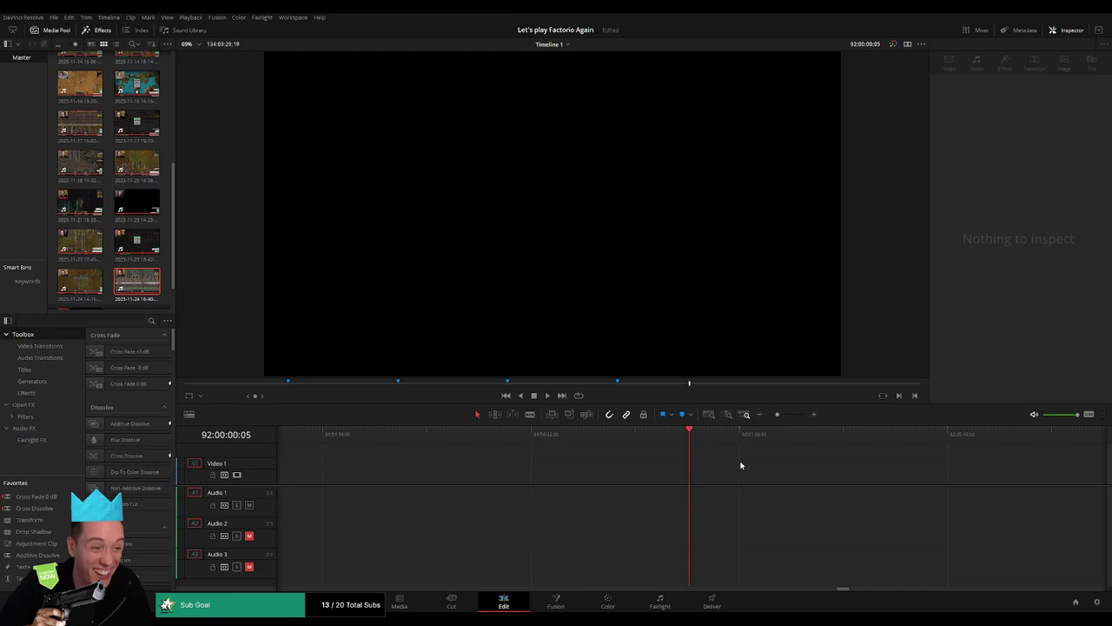
pyautogui.hotkey('ctrl', '-')
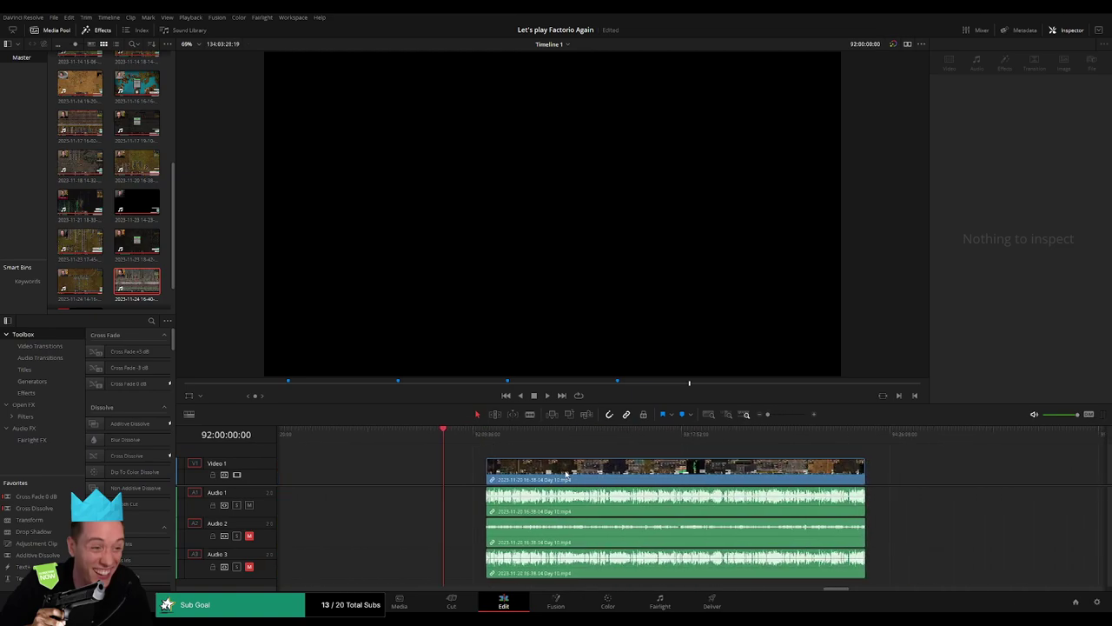
pyautogui.click(533, 458)
pyautogui.moveTo(447, 445); pyautogui.dragTo(602, 446)
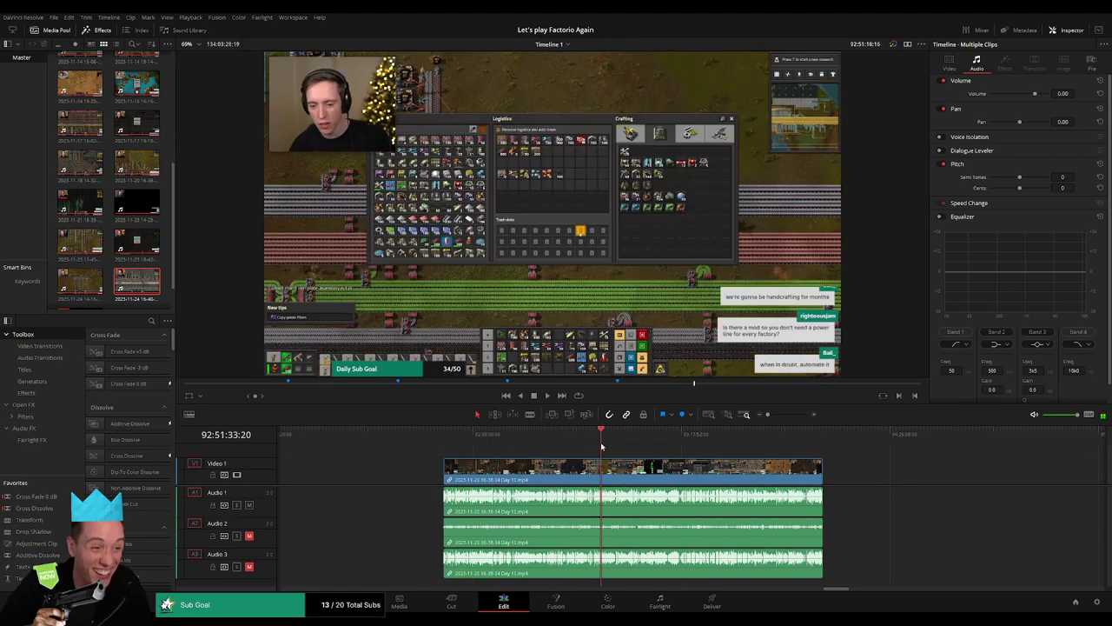
# Play back and rewatch the gameplay section to judge where the next cut belongs
pyautogui.press('space')
pyautogui.hotkey('ctrl', '=')
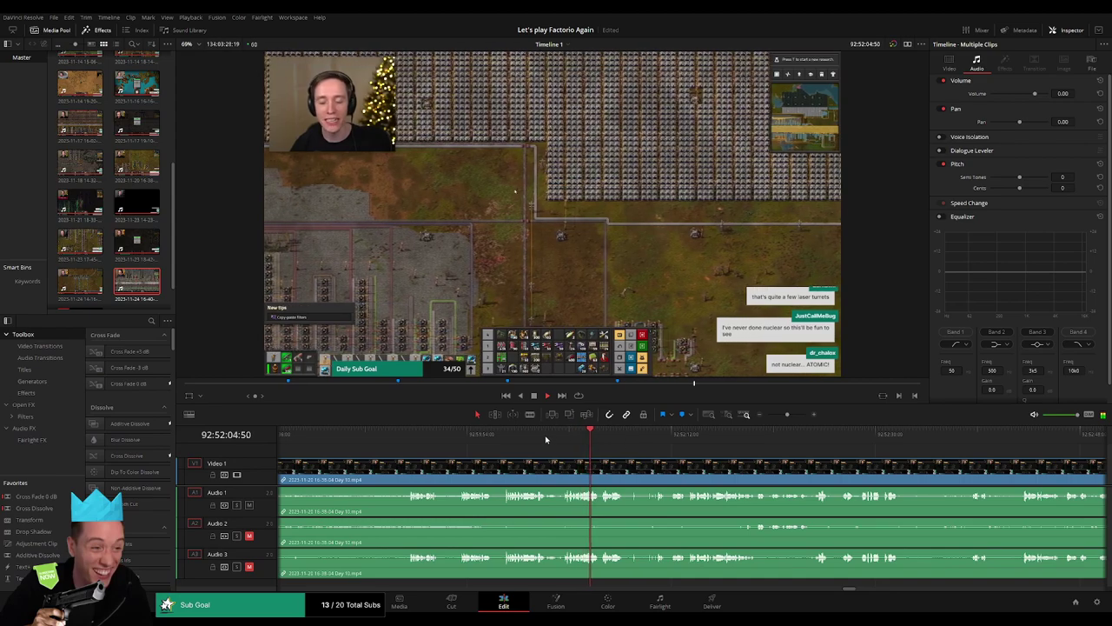
pyautogui.moveTo(788, 414); pyautogui.dragTo(790, 415)
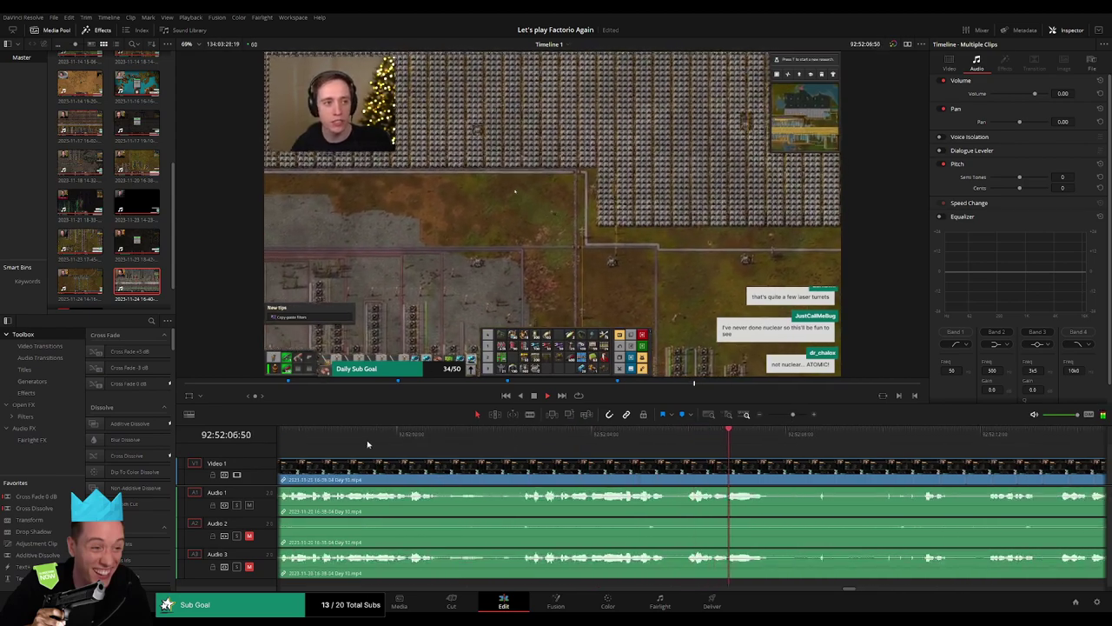
pyautogui.click(370, 439)
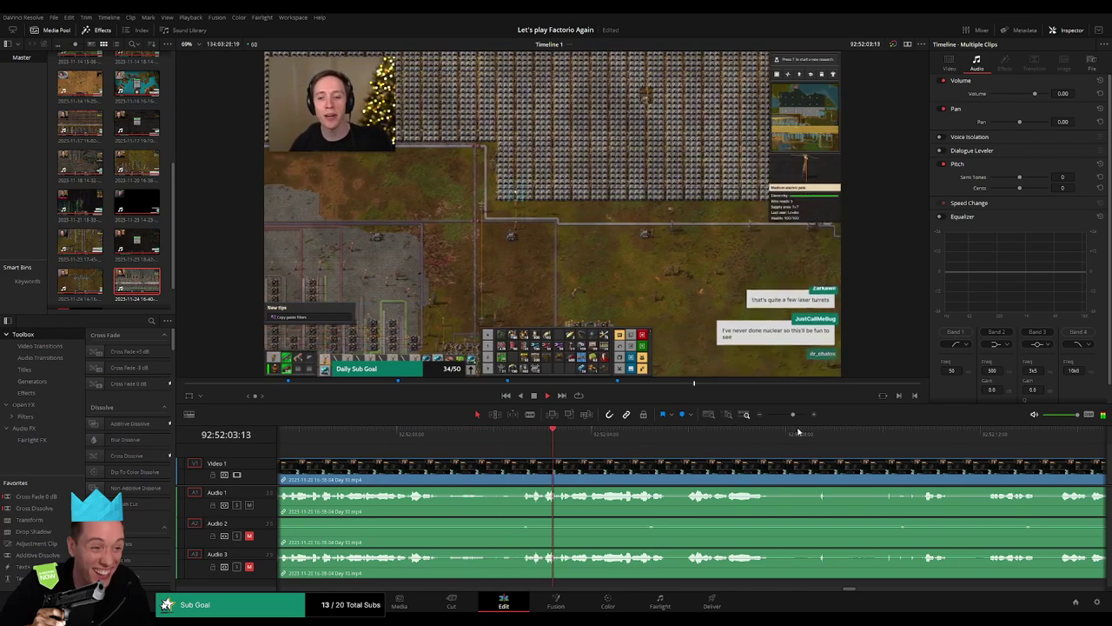
pyautogui.moveTo(793, 415); pyautogui.dragTo(787, 415)
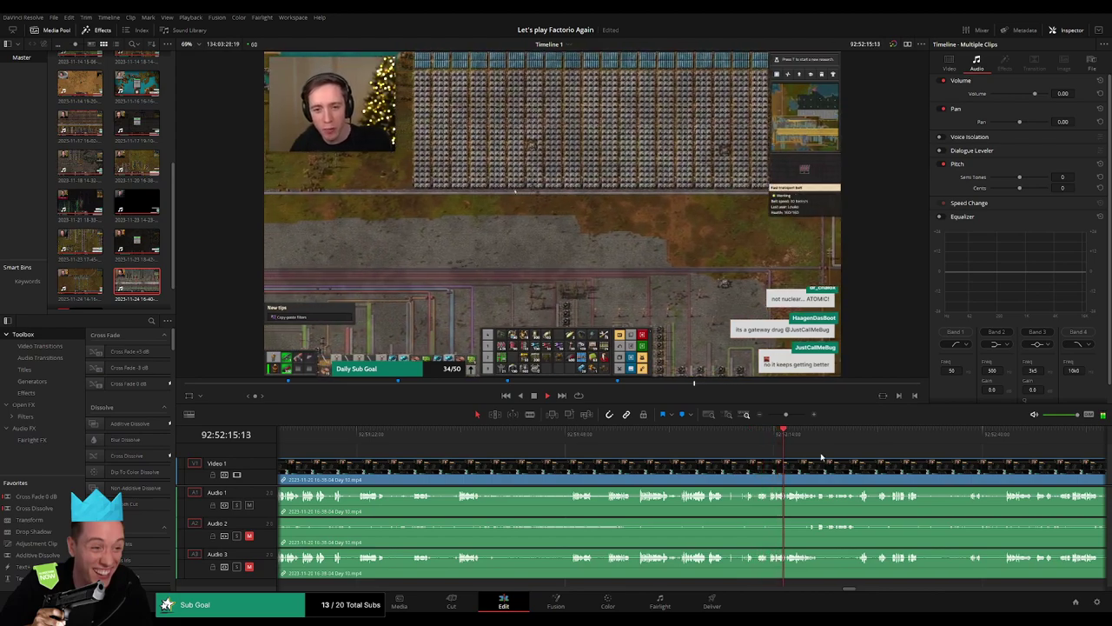
pyautogui.click(750, 449)
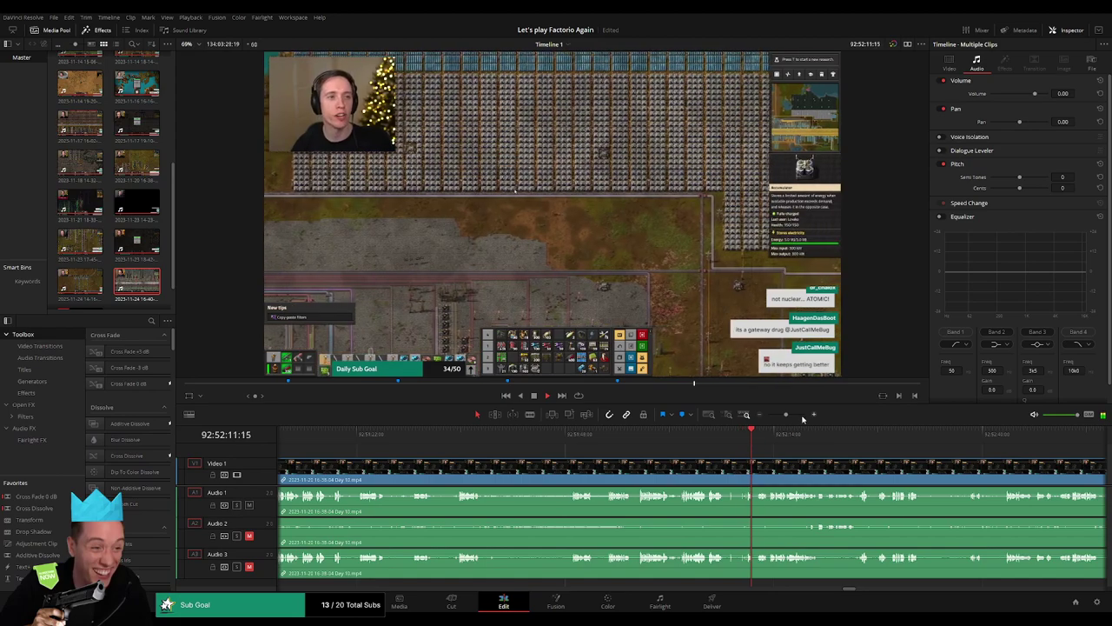
pyautogui.moveTo(786, 414); pyautogui.dragTo(793, 415)
pyautogui.click(388, 439)
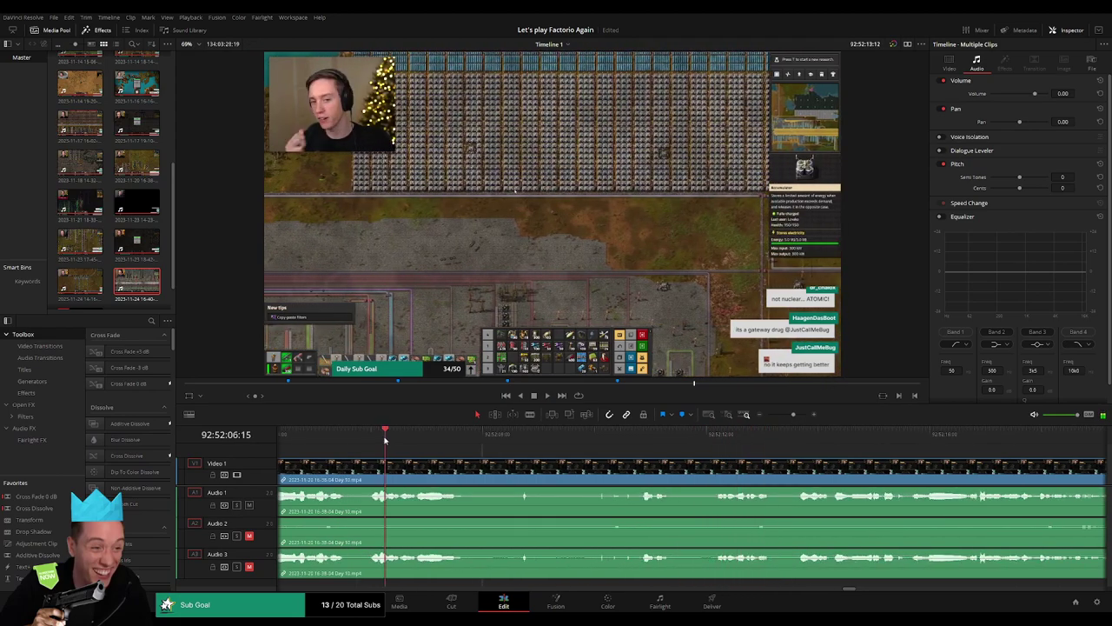
pyautogui.scroll(2, 561, 469)
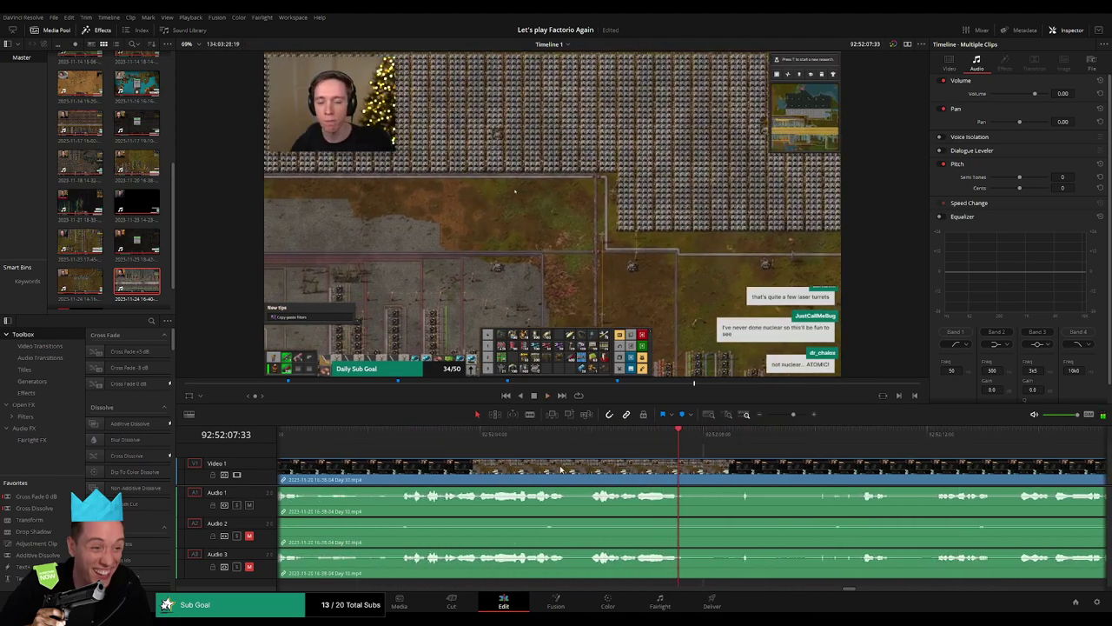
pyautogui.click(393, 450)
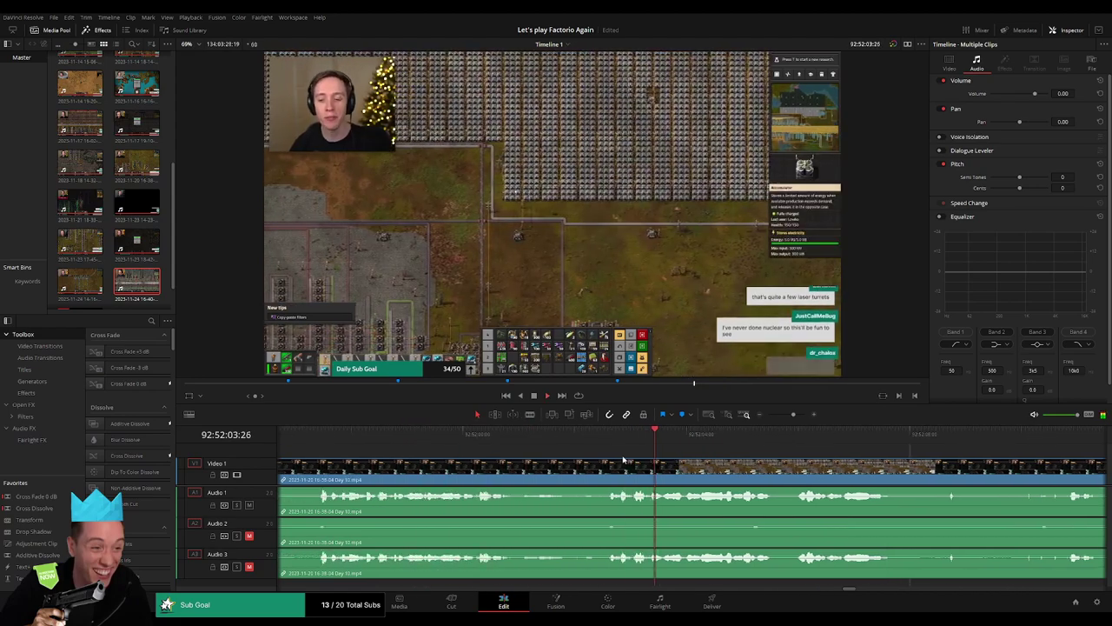
pyautogui.click(609, 441)
pyautogui.click(325, 452)
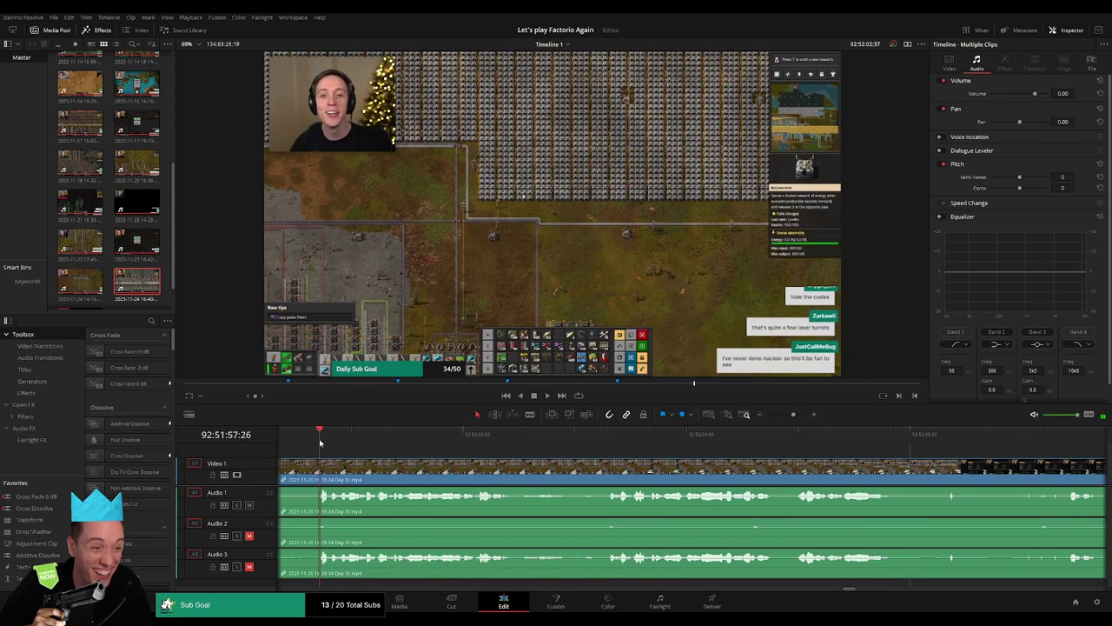
pyautogui.press('space')
# Park the playhead exactly at 92:52:42:00 and blade all tracks there
pyautogui.click(1008, 451)
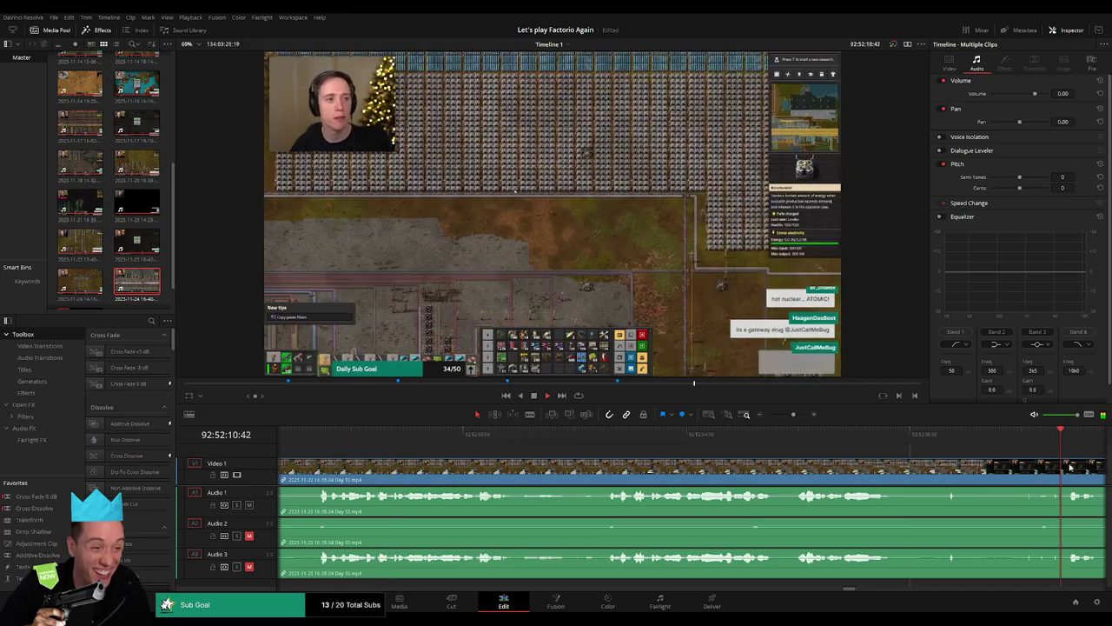
pyautogui.click(857, 434)
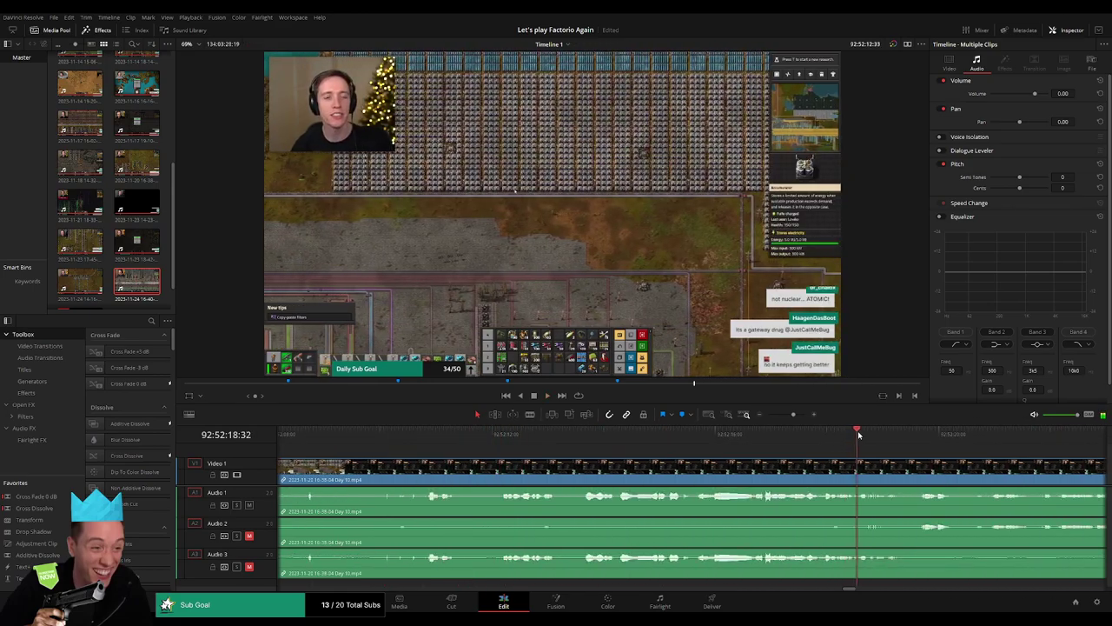
pyautogui.click(700, 435)
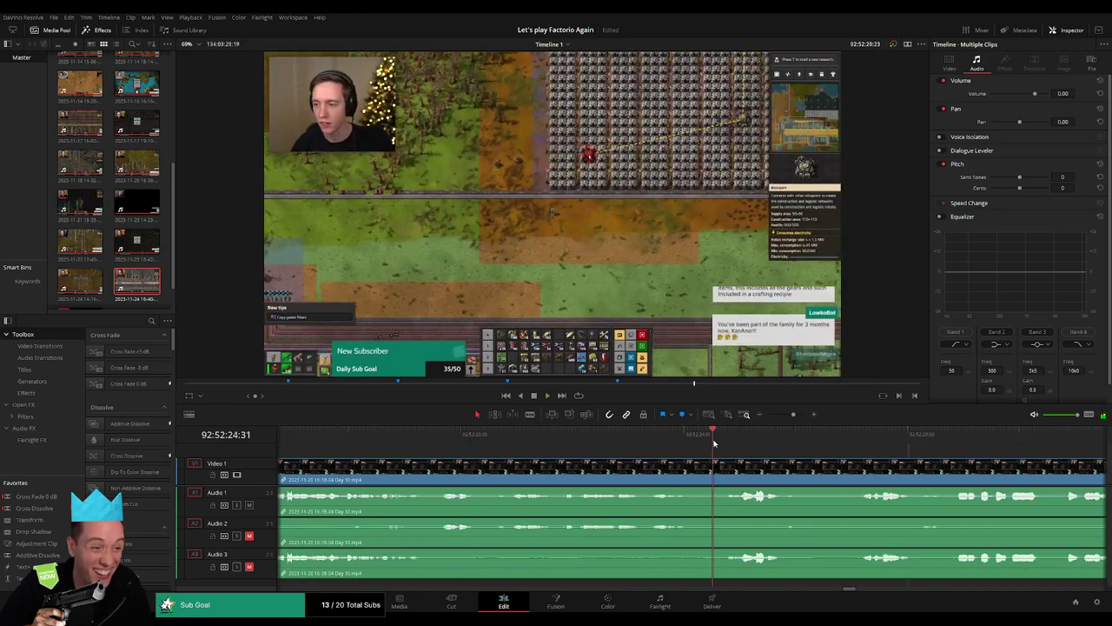
pyautogui.click(502, 437)
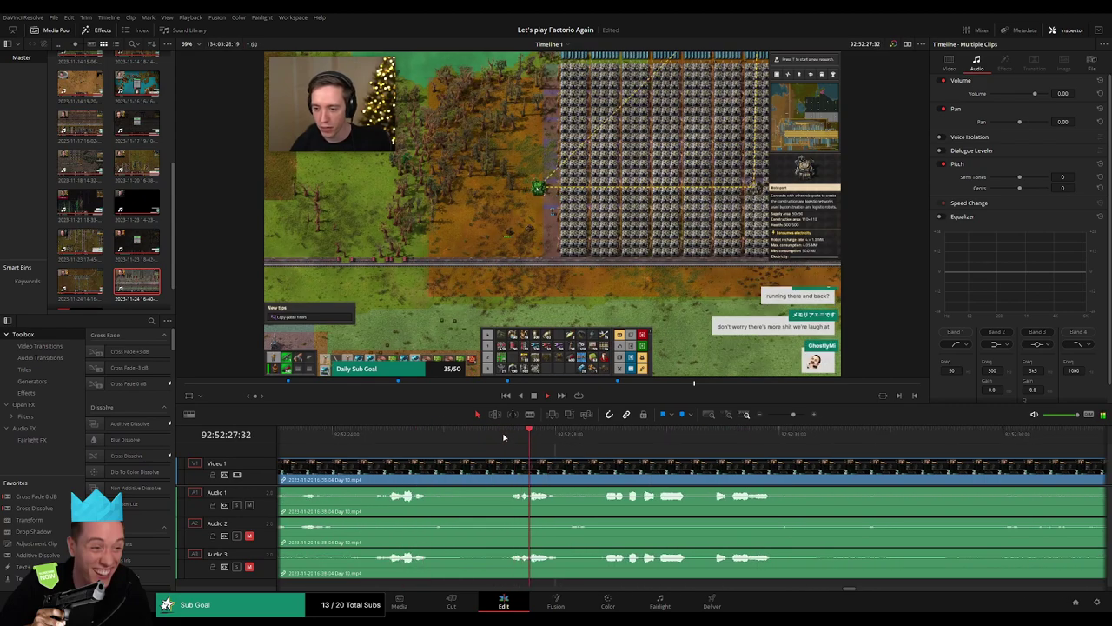
pyautogui.click(791, 415)
pyautogui.click(895, 444)
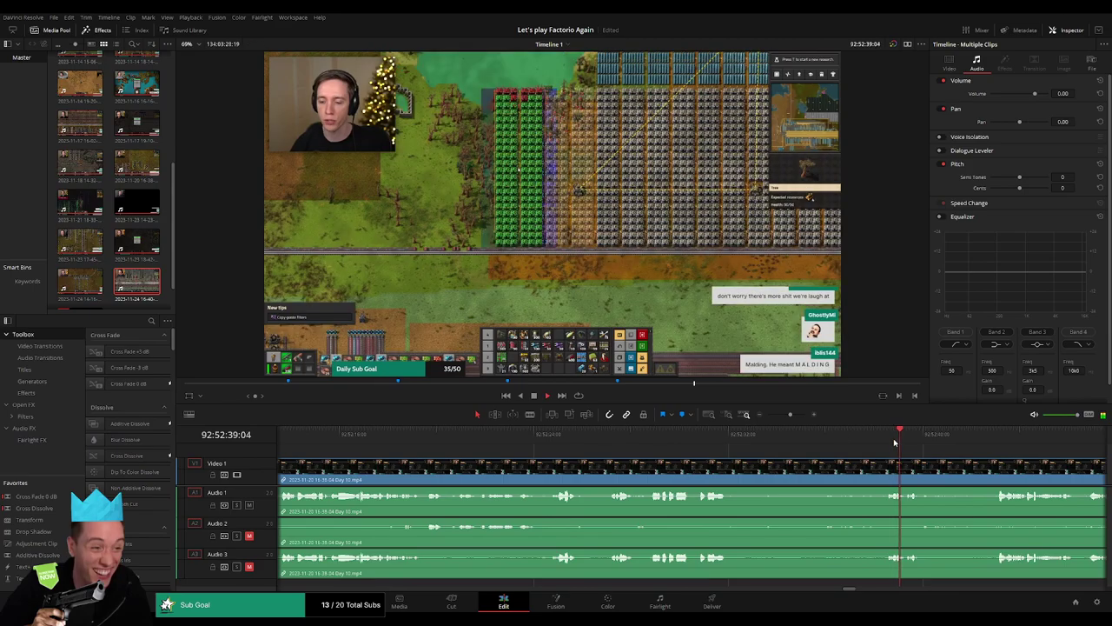
pyautogui.click(794, 417)
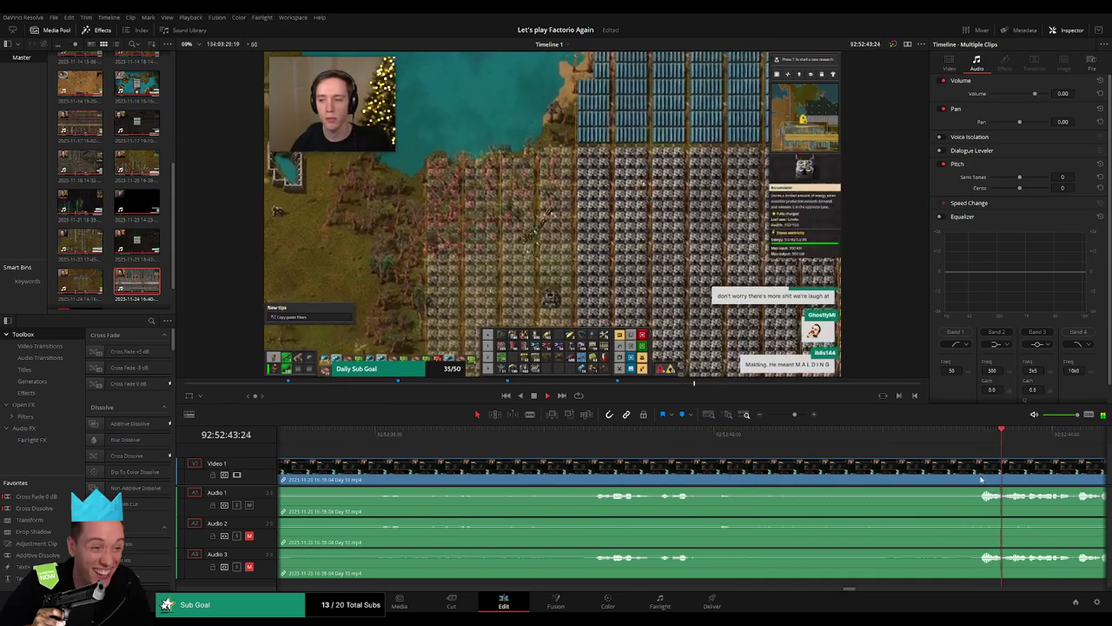
pyautogui.click(591, 439)
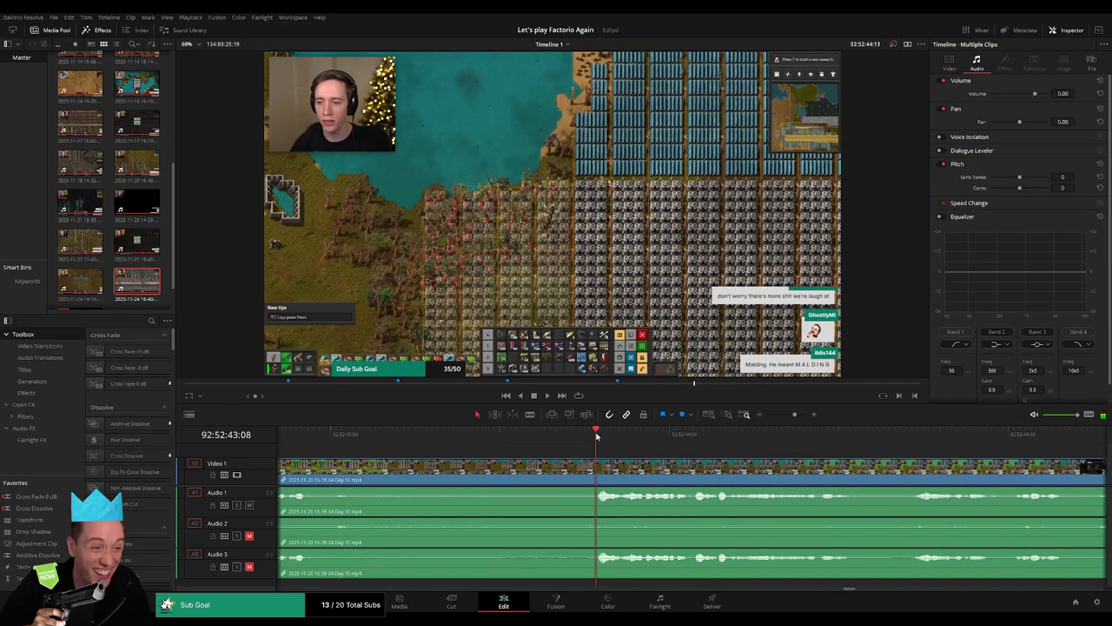
pyautogui.moveTo(591, 439); pyautogui.dragTo(501, 446)
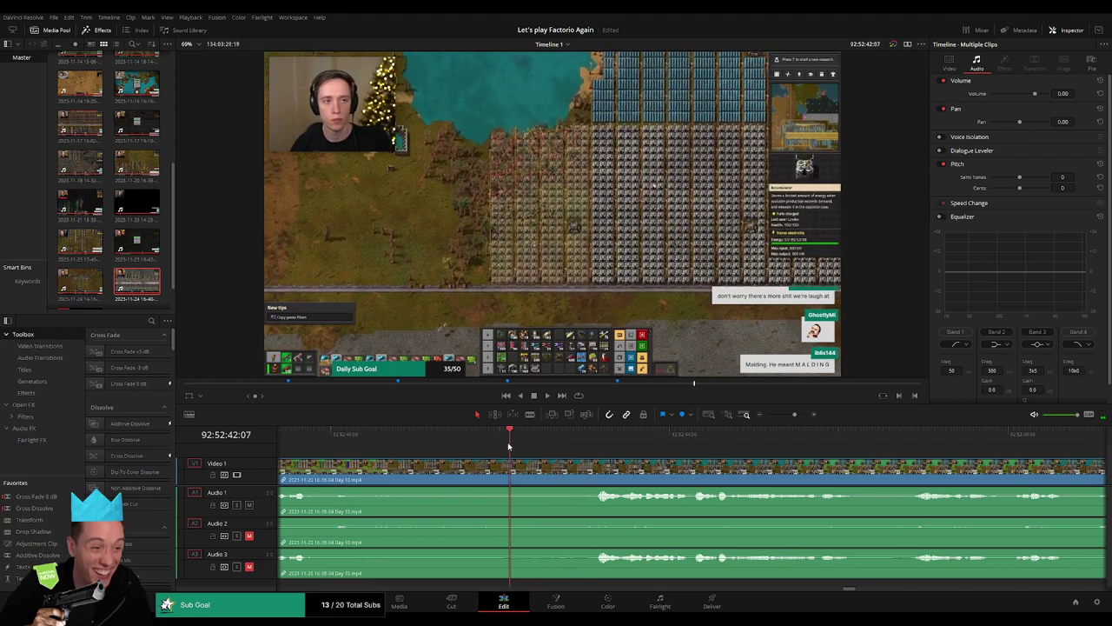
pyautogui.click(504, 470)
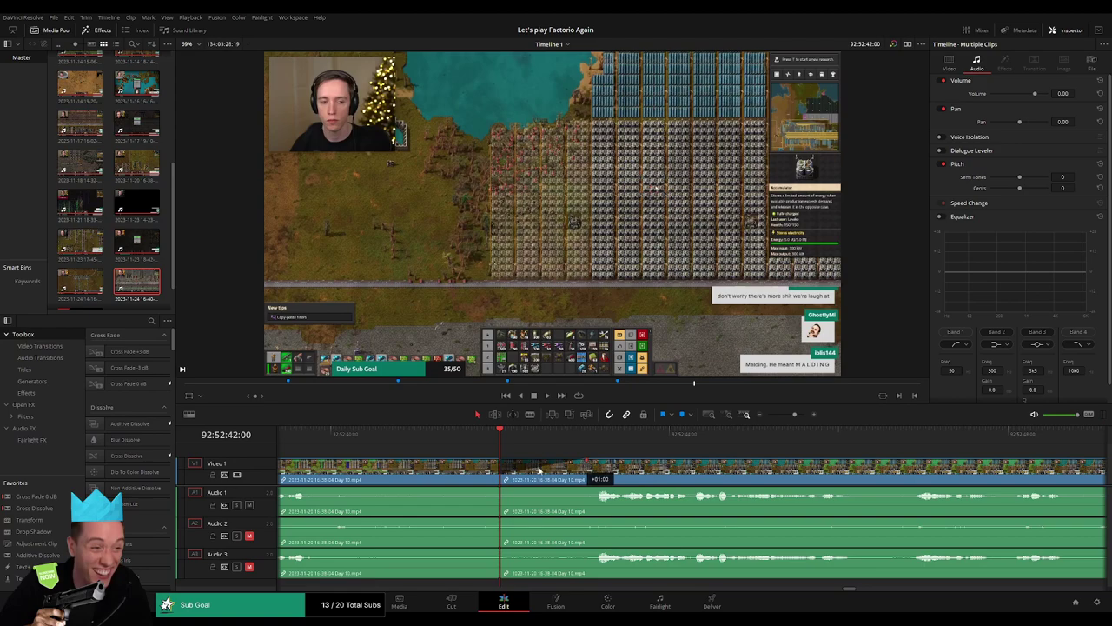
# Add fades on Audio 1–3 at the 92:52:42:00 cut, stretching fade-ins from +00:30 to +00:55
pyautogui.moveTo(541, 470)
pyautogui.mouseDown()
pyautogui.moveTo(497, 461)
pyautogui.moveTo(422, 491)
pyautogui.mouseUp()
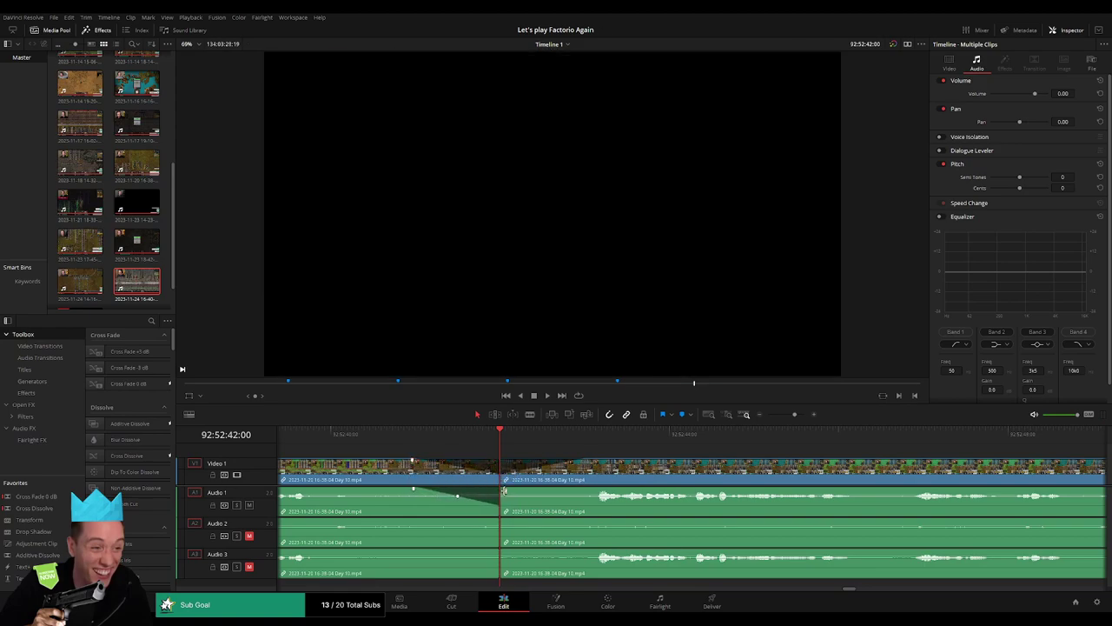
pyautogui.moveTo(559, 491); pyautogui.dragTo(592, 491)
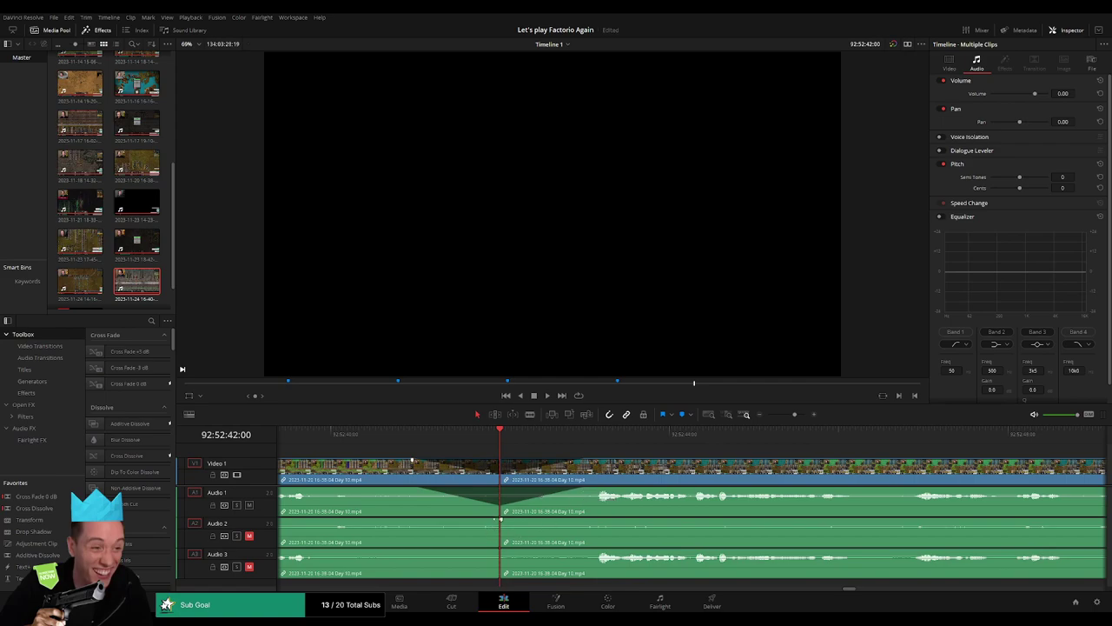
pyautogui.moveTo(504, 521); pyautogui.dragTo(580, 522)
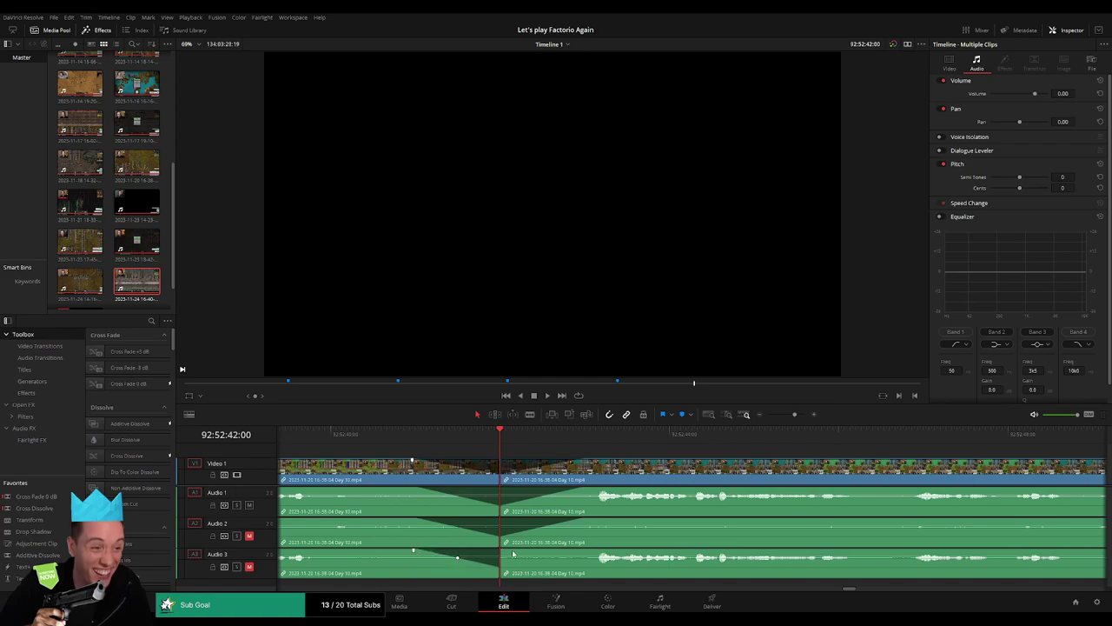
pyautogui.moveTo(544, 551); pyautogui.dragTo(580, 551)
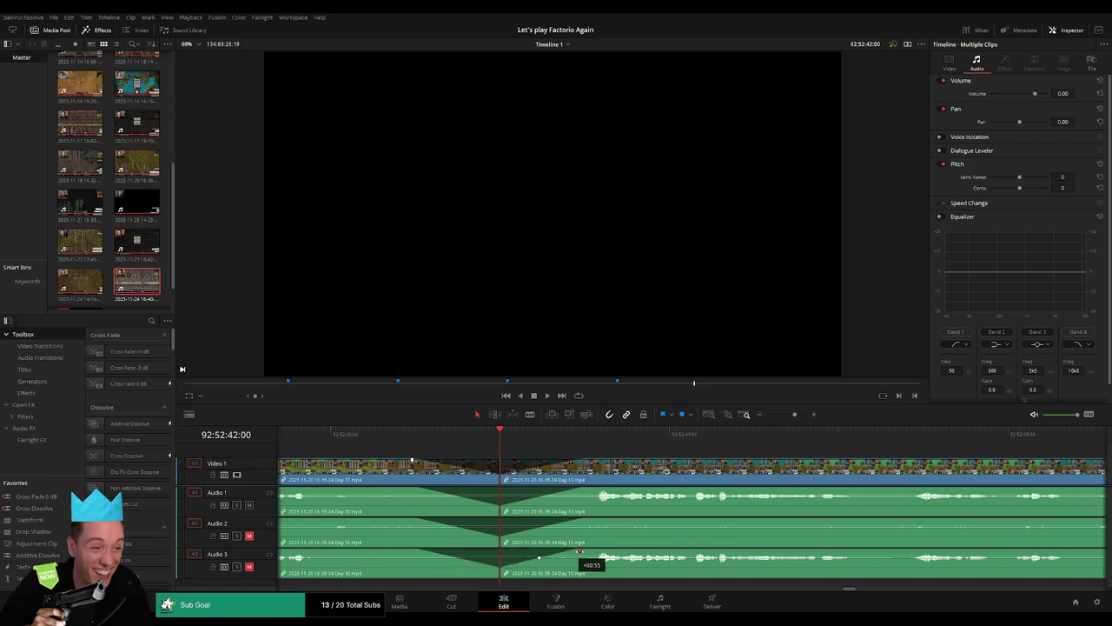
pyautogui.click(767, 414)
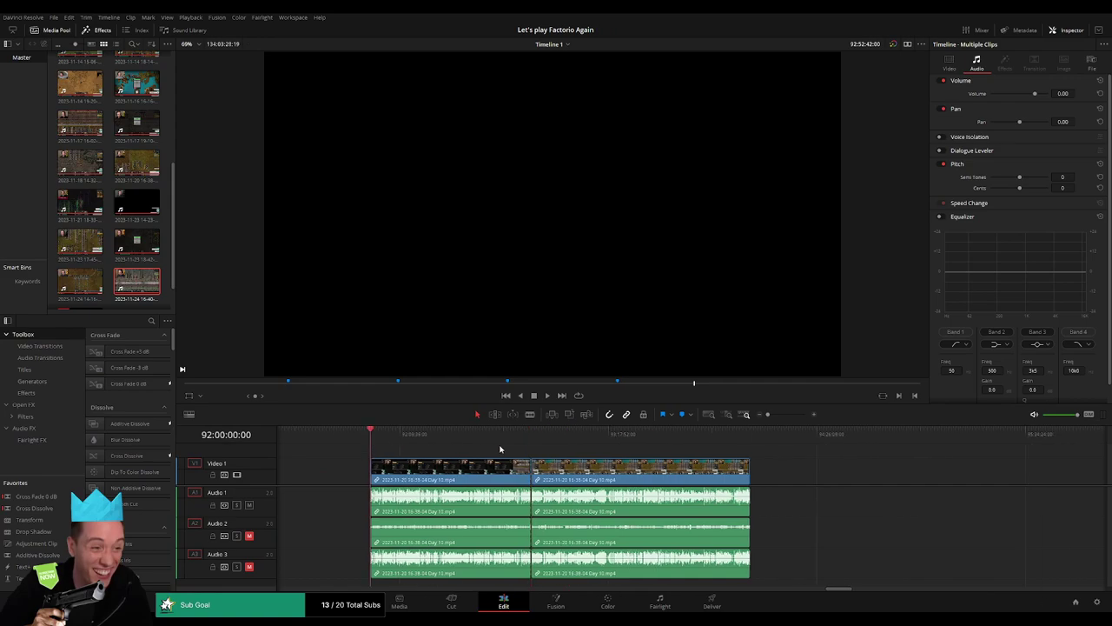
# Select the later clips, slide them left to the playhead to close the gap, and play
pyautogui.click(528, 436)
pyautogui.moveTo(418, 470); pyautogui.dragTo(599, 469)
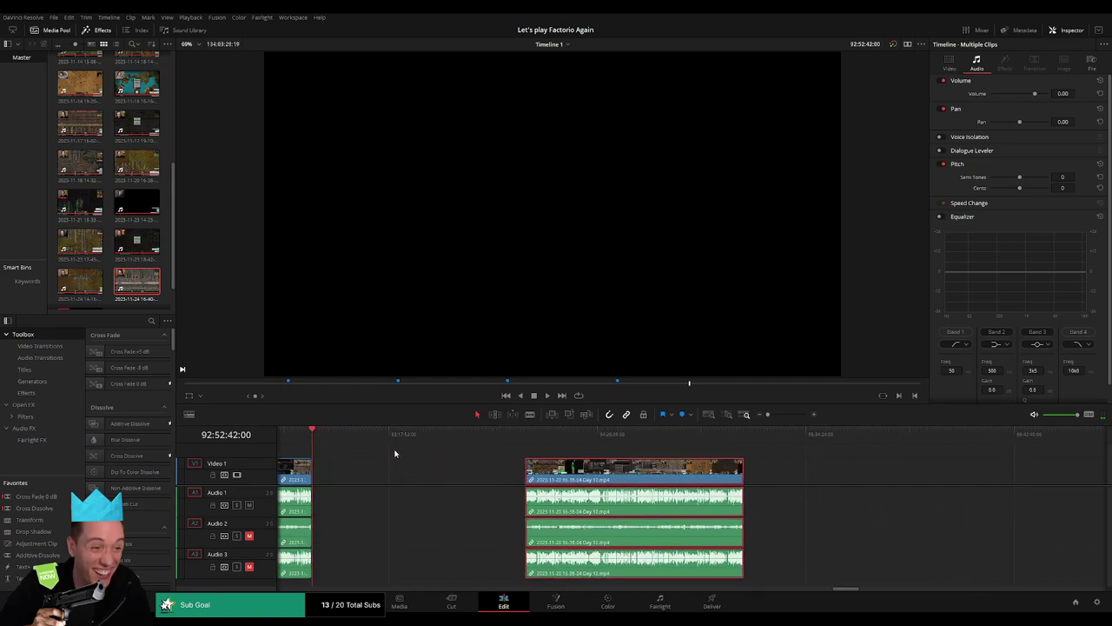
pyautogui.click(342, 453)
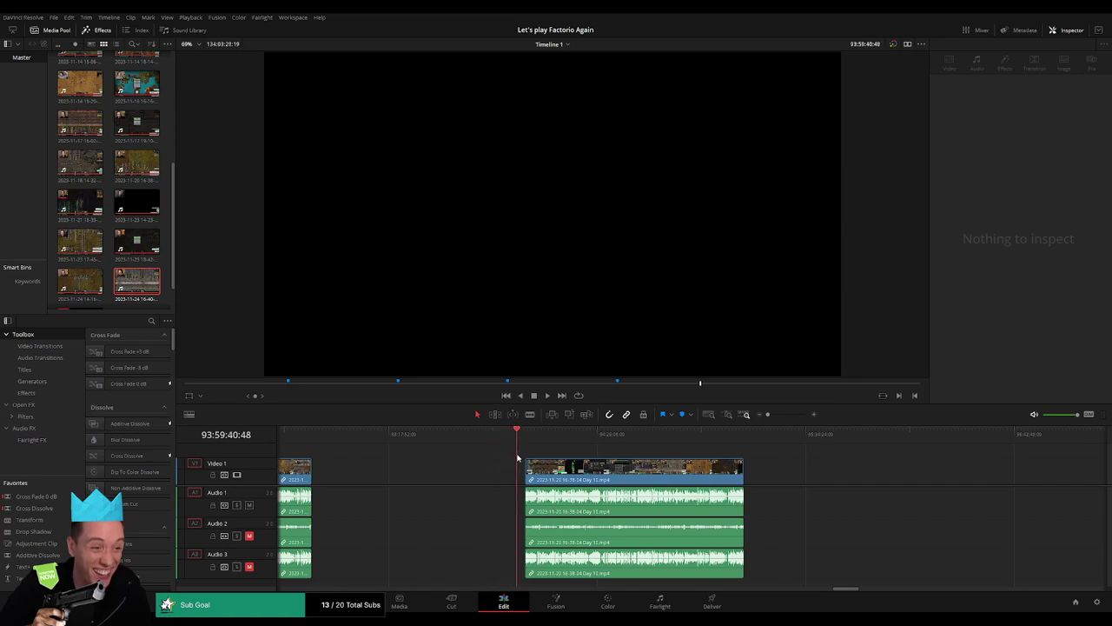
pyautogui.click(788, 414)
pyautogui.hotkey('ctrl', 'a')
pyautogui.click(631, 434)
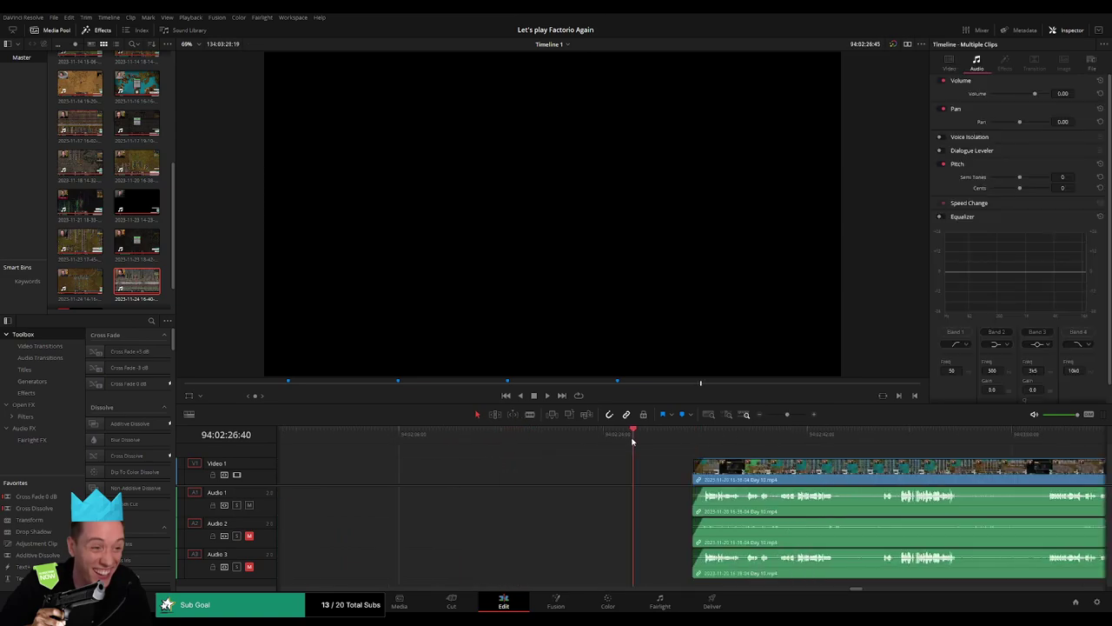
pyautogui.moveTo(420, 448); pyautogui.dragTo(405, 445)
pyautogui.click(778, 415)
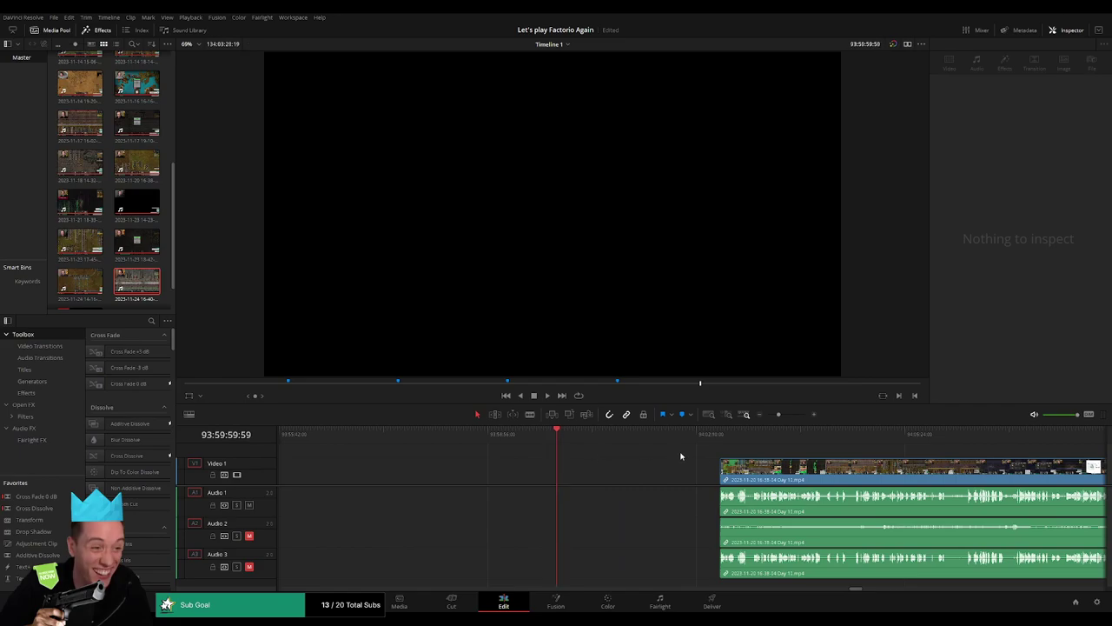
pyautogui.moveTo(783, 469); pyautogui.dragTo(619, 469)
pyautogui.press('space')
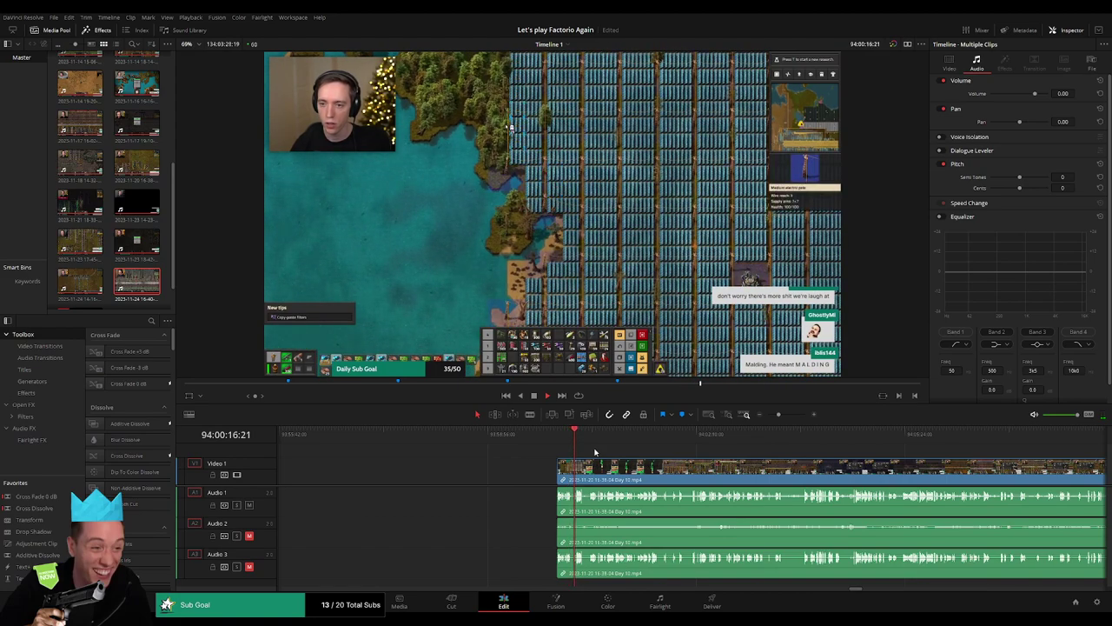
# Delete the dull stretch of stream footage from the timeline
pyautogui.moveTo(625, 453); pyautogui.dragTo(380, 456)
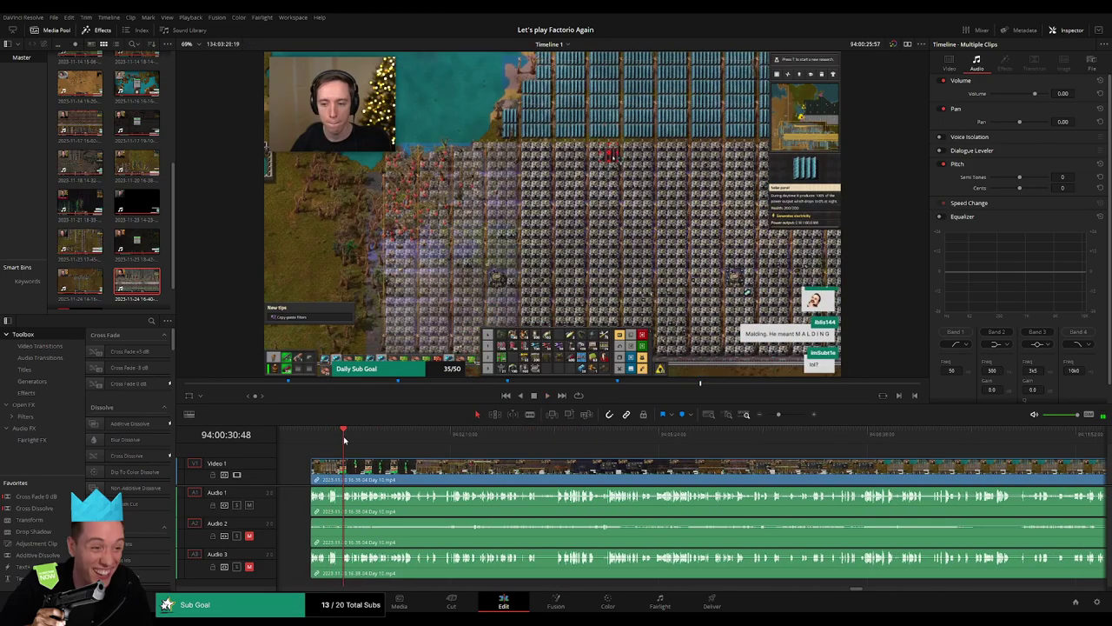
pyautogui.click(671, 435)
pyautogui.press('Delete')
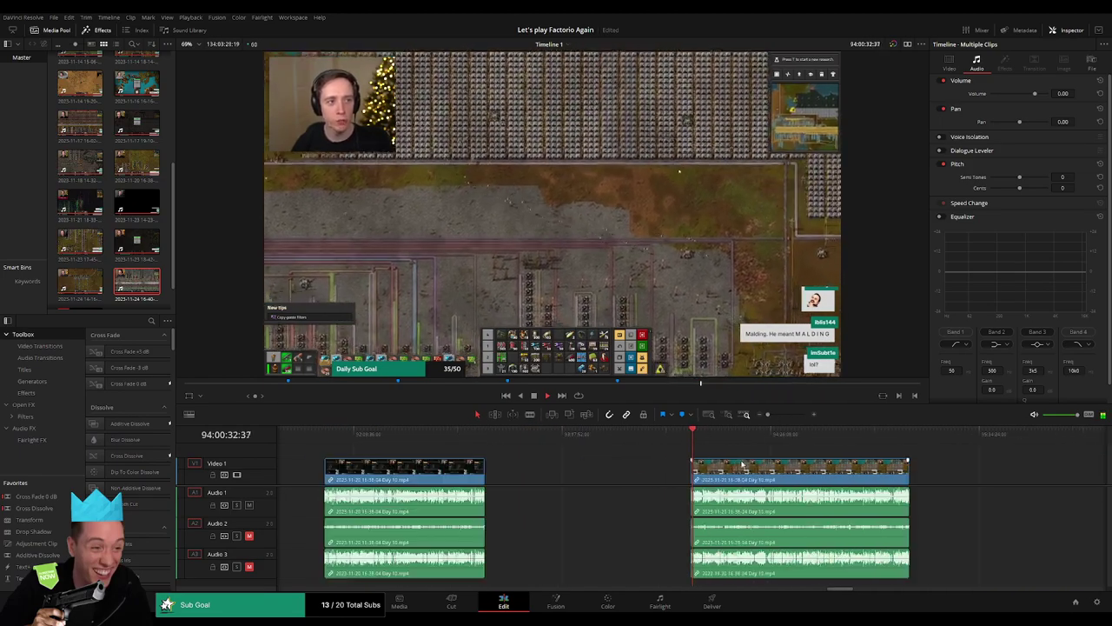
pyautogui.moveTo(742, 467)
pyautogui.mouseDown()
pyautogui.moveTo(422, 455)
pyautogui.moveTo(525, 452)
pyautogui.mouseUp()
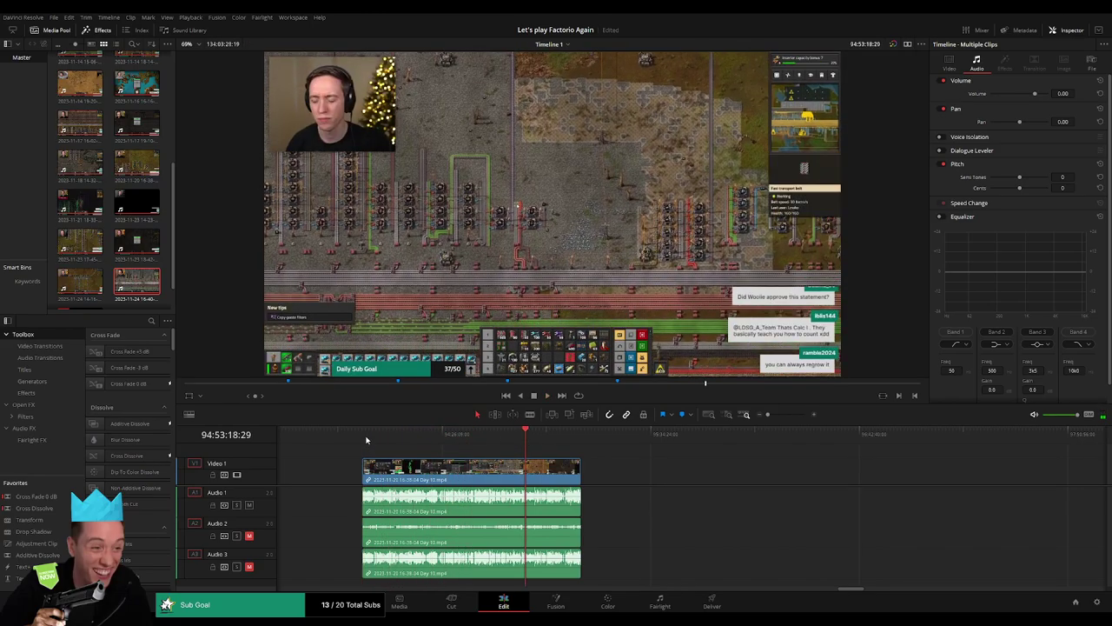
# Play the remaining clip from its start to review the footage
pyautogui.press('Home')
pyautogui.moveTo(377, 440); pyautogui.dragTo(524, 453)
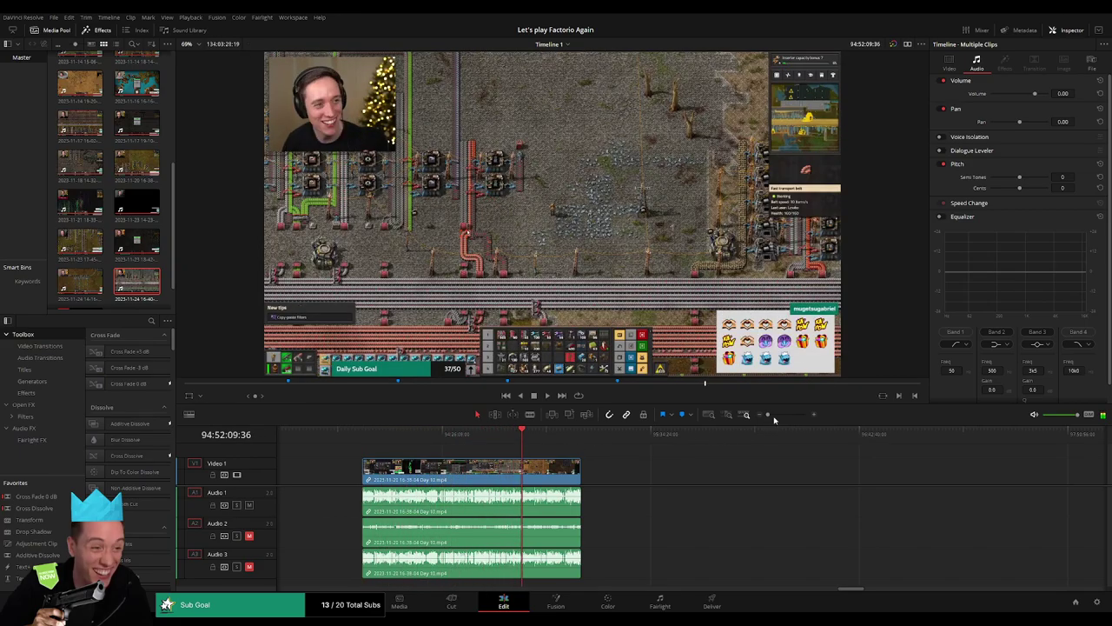
pyautogui.hscroll(-10, 813, 455)
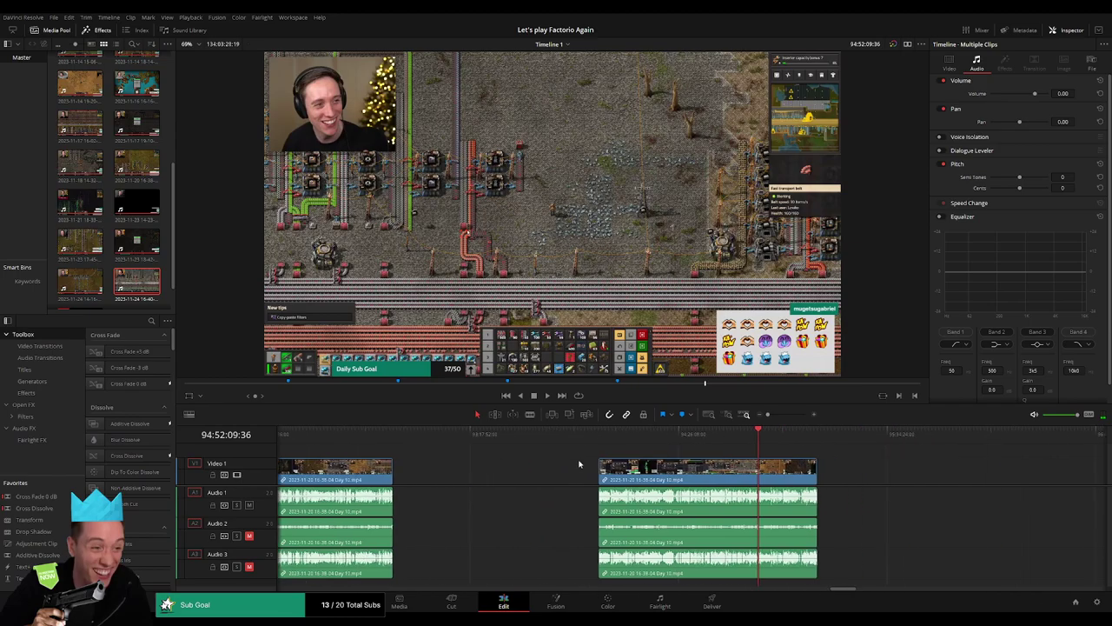
pyautogui.press('Up')
pyautogui.press('space')
pyautogui.hscroll(7, 494, 454)
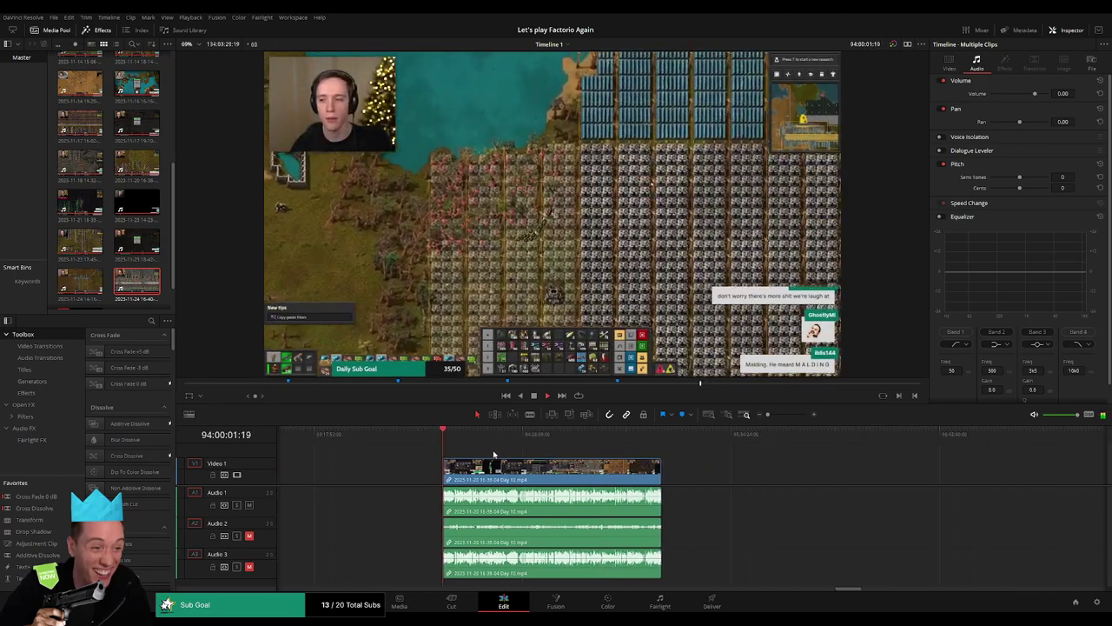
pyautogui.moveTo(494, 454); pyautogui.dragTo(588, 458)
pyautogui.press('space')
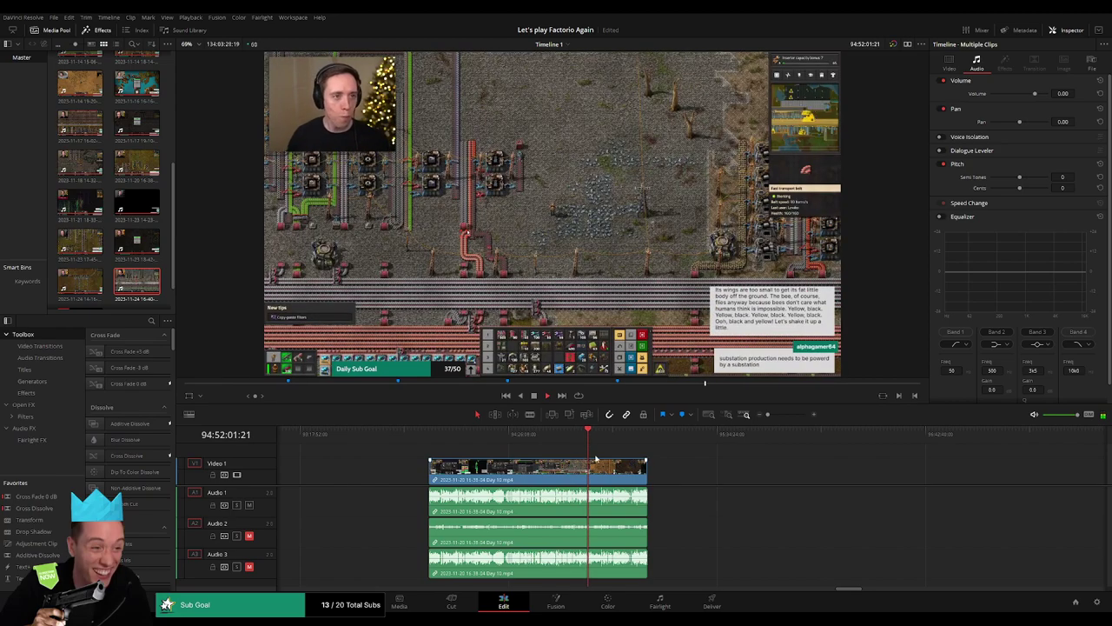
pyautogui.scroll(4, 585, 451)
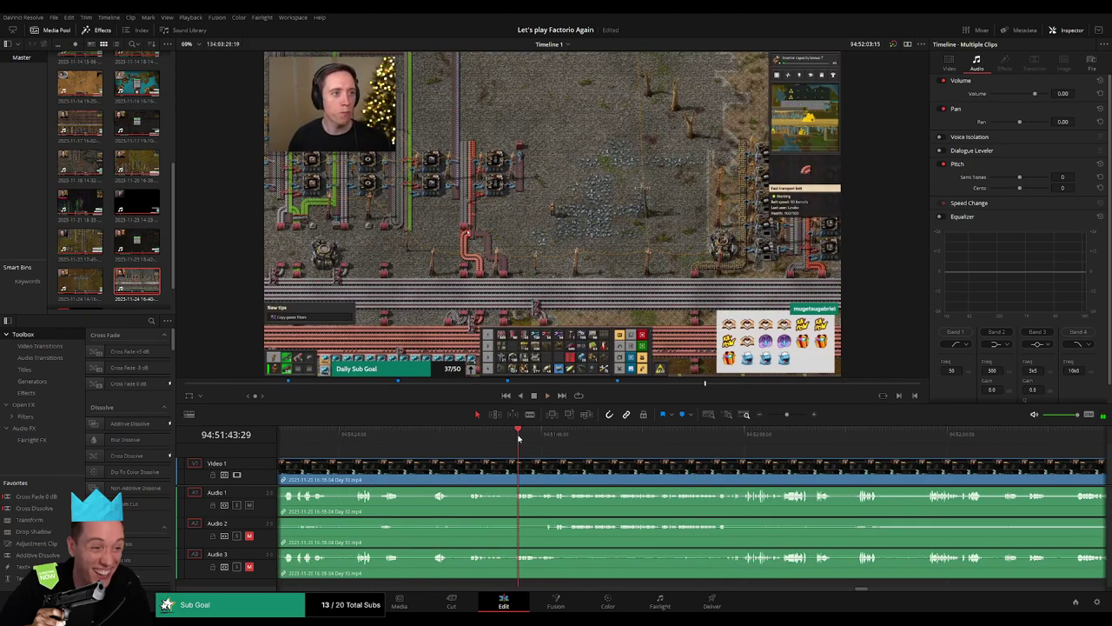
# Skip through the later map footage to locate the next cut near 94:52:28
pyautogui.click(566, 444)
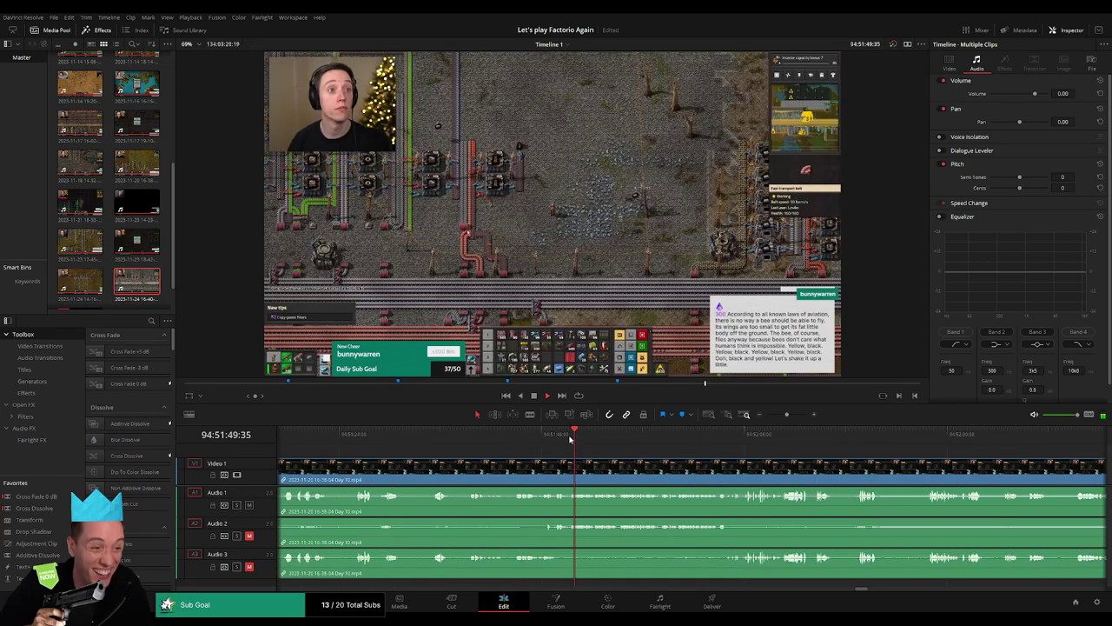
pyautogui.click(747, 439)
pyautogui.click(664, 439)
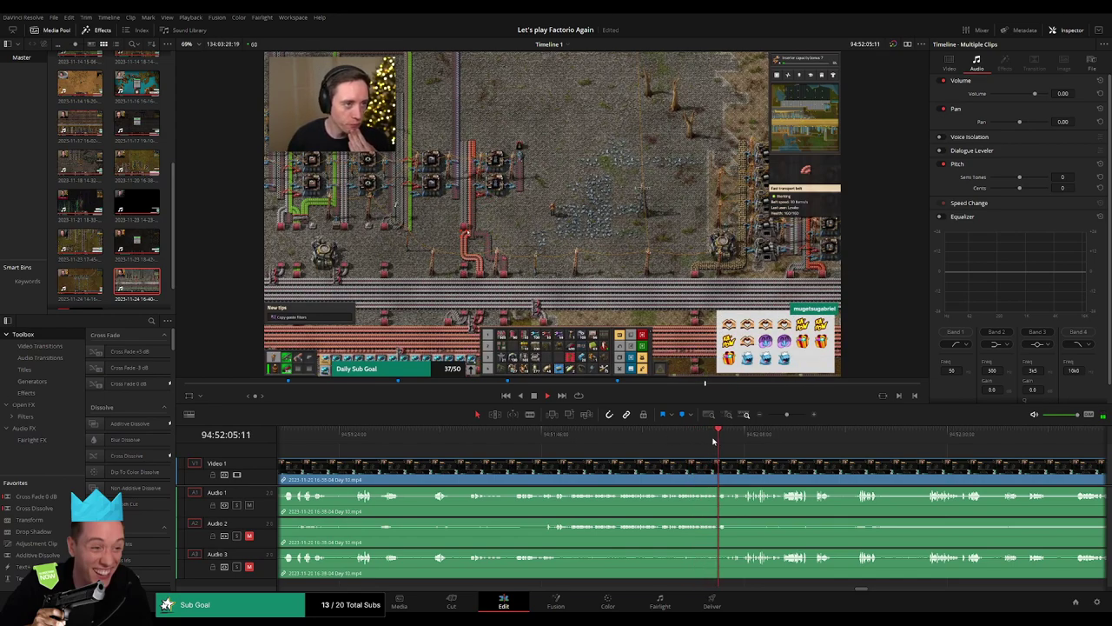
pyautogui.hscroll(5, 521, 478)
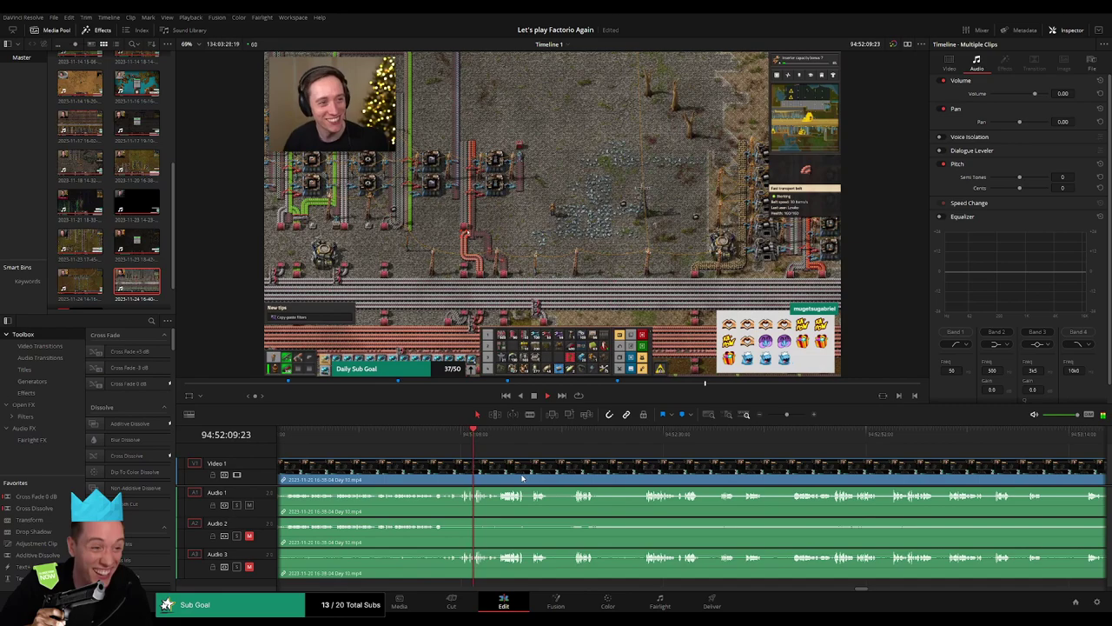
pyautogui.hscroll(-3, 521, 478)
pyautogui.click(423, 432)
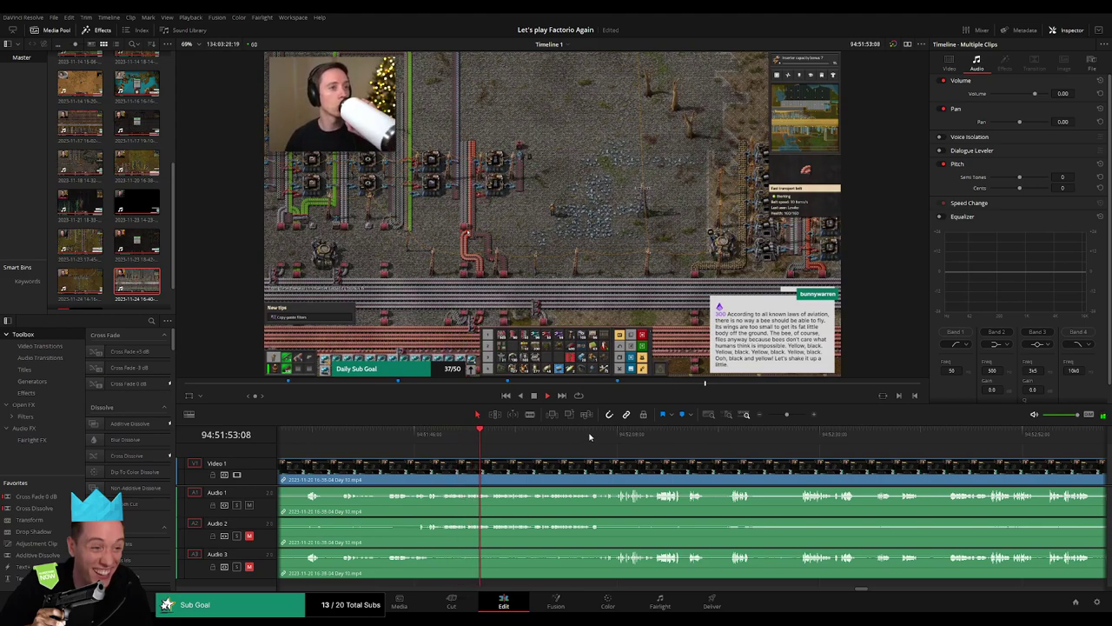
pyautogui.click(655, 434)
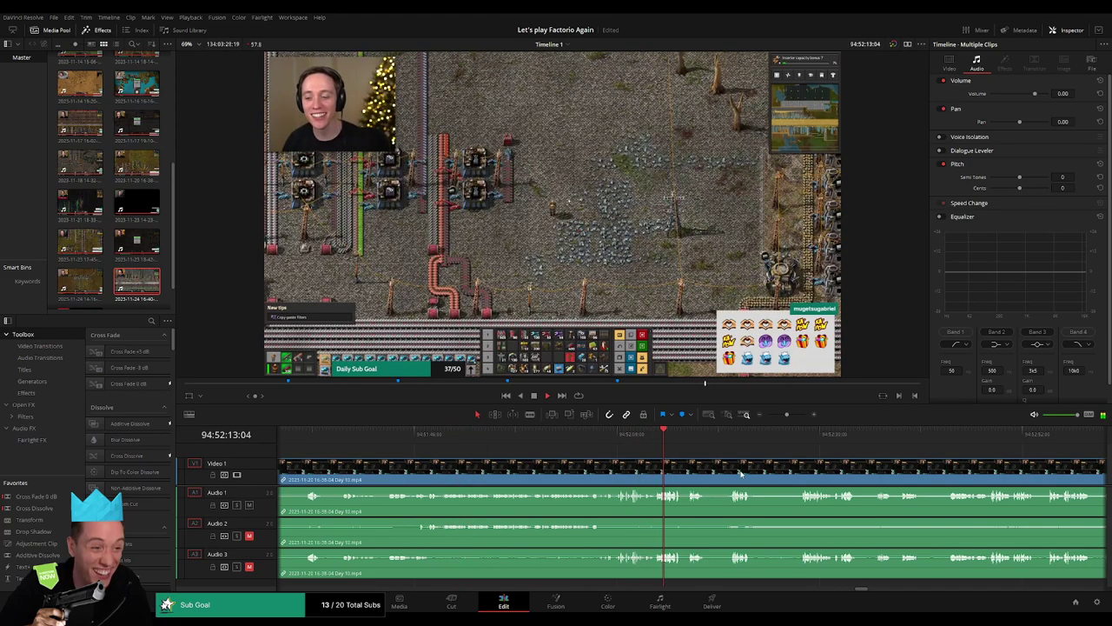
pyautogui.hscroll(3, 416, 451)
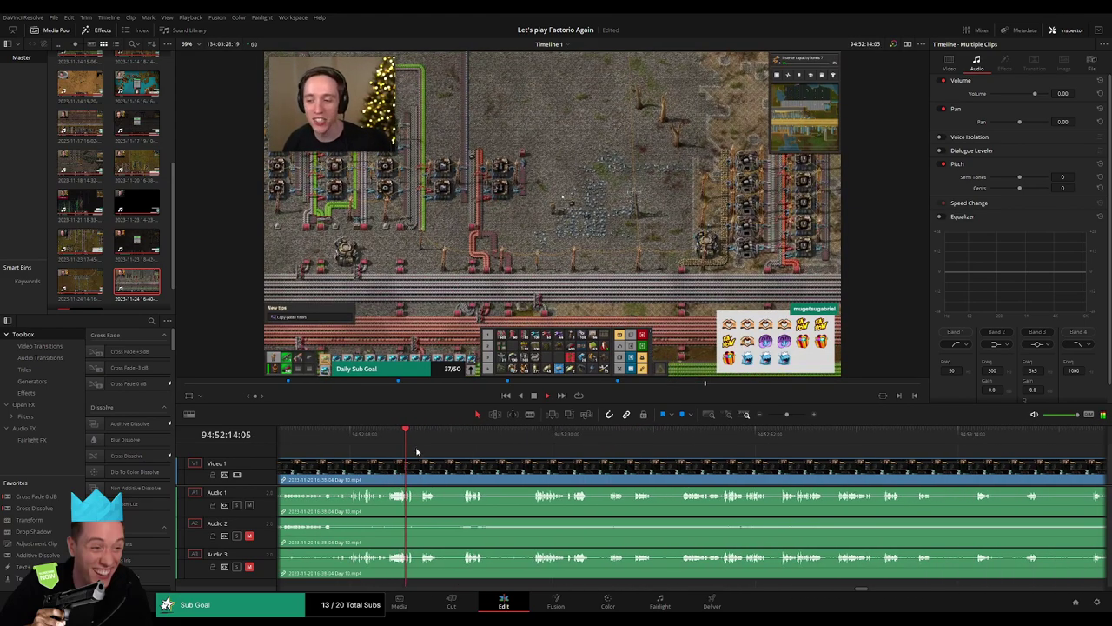
pyautogui.click(467, 451)
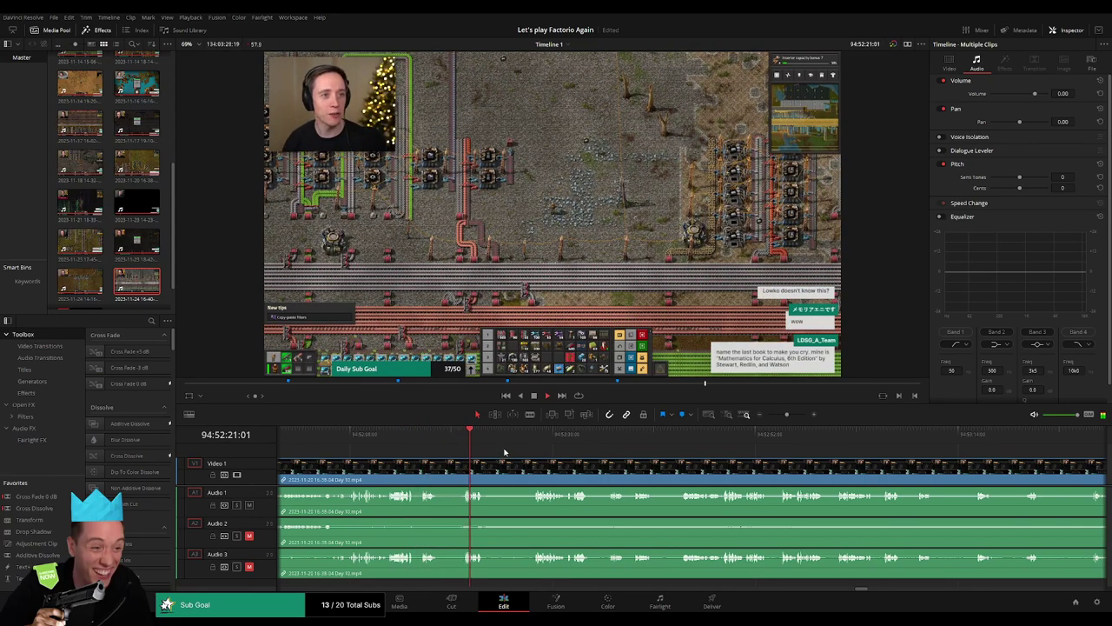
pyautogui.click(532, 444)
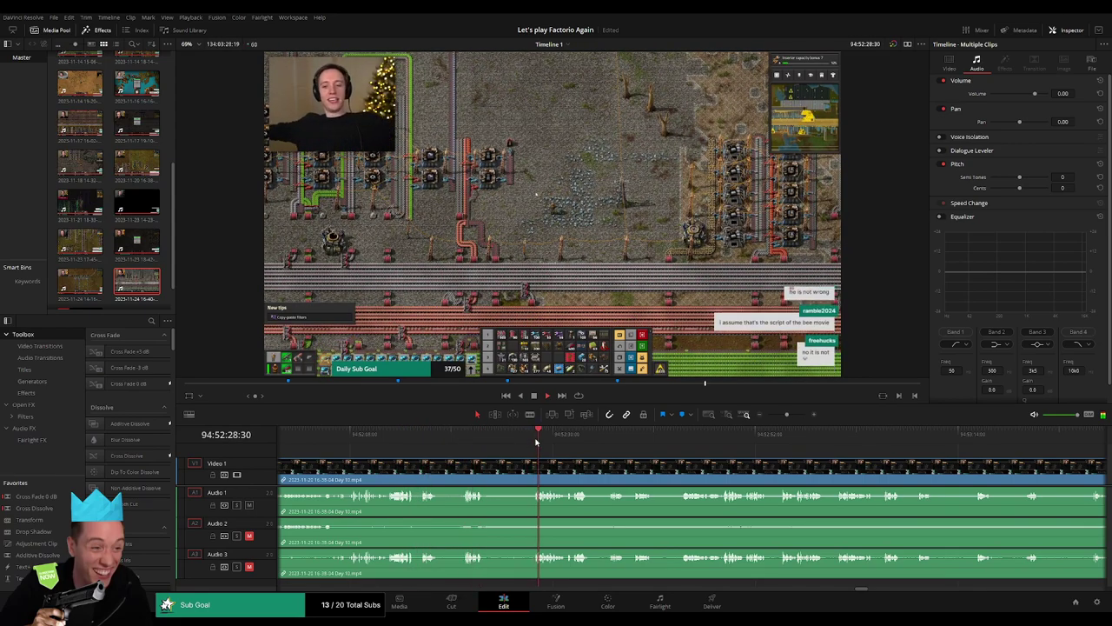
pyautogui.click(793, 418)
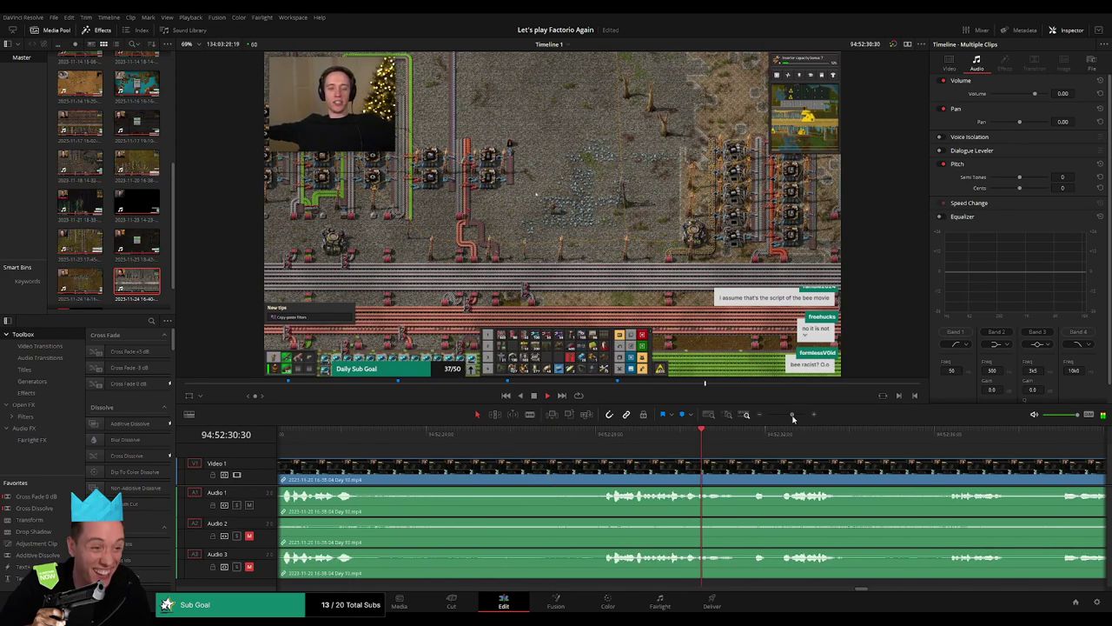
pyautogui.click(607, 435)
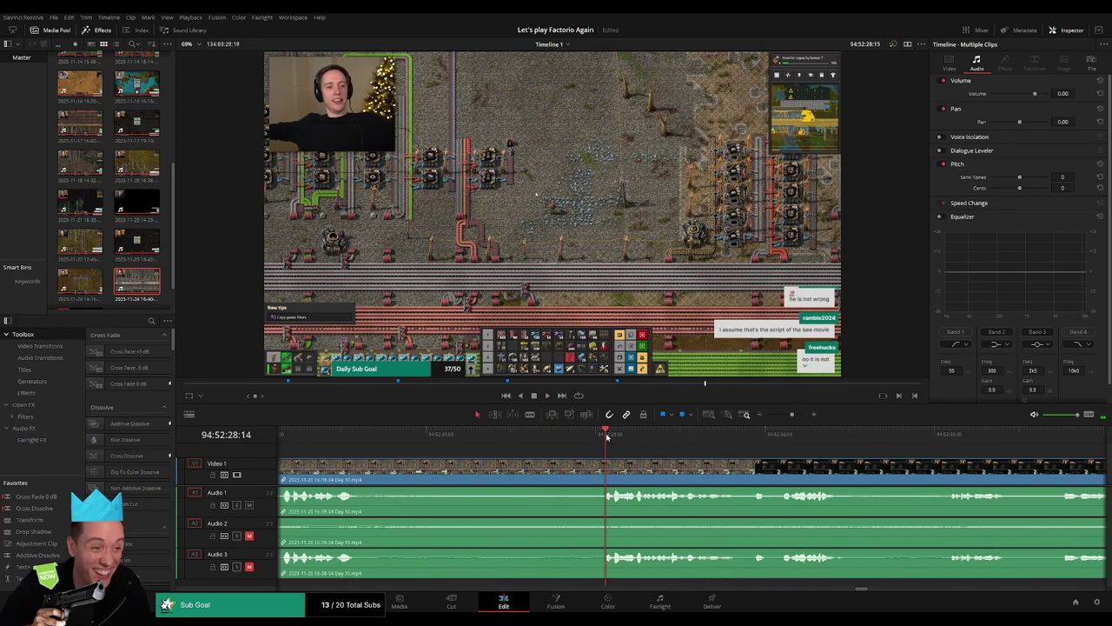
# Blade the video and audio near 94:52:27, then return to the Selection tool
pyautogui.moveTo(607, 435); pyautogui.dragTo(558, 445)
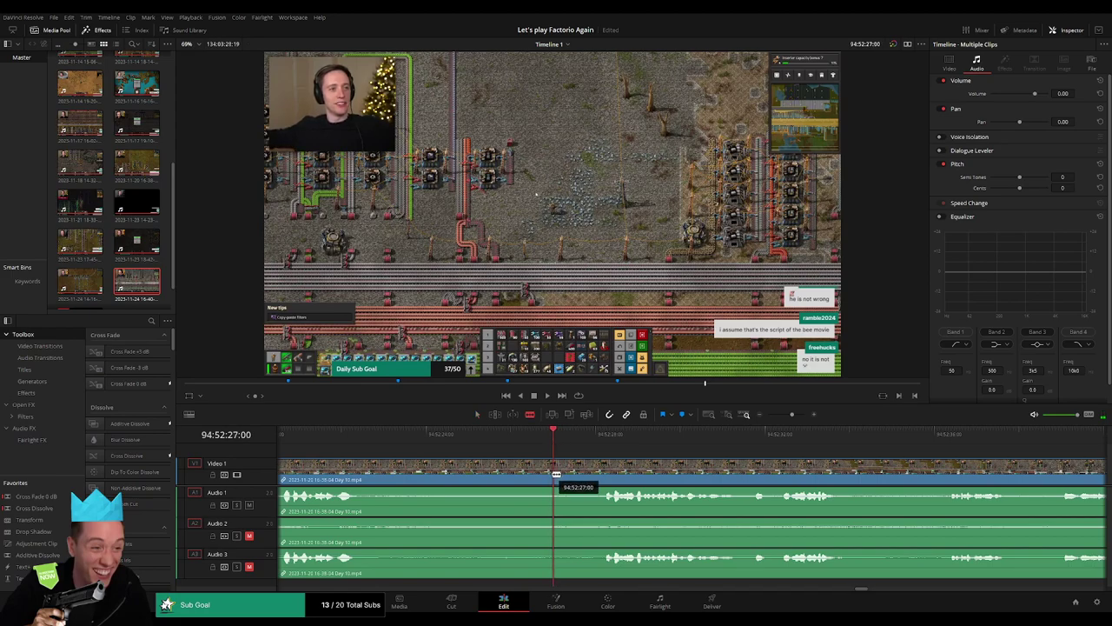
pyautogui.click(557, 473)
pyautogui.press('a')
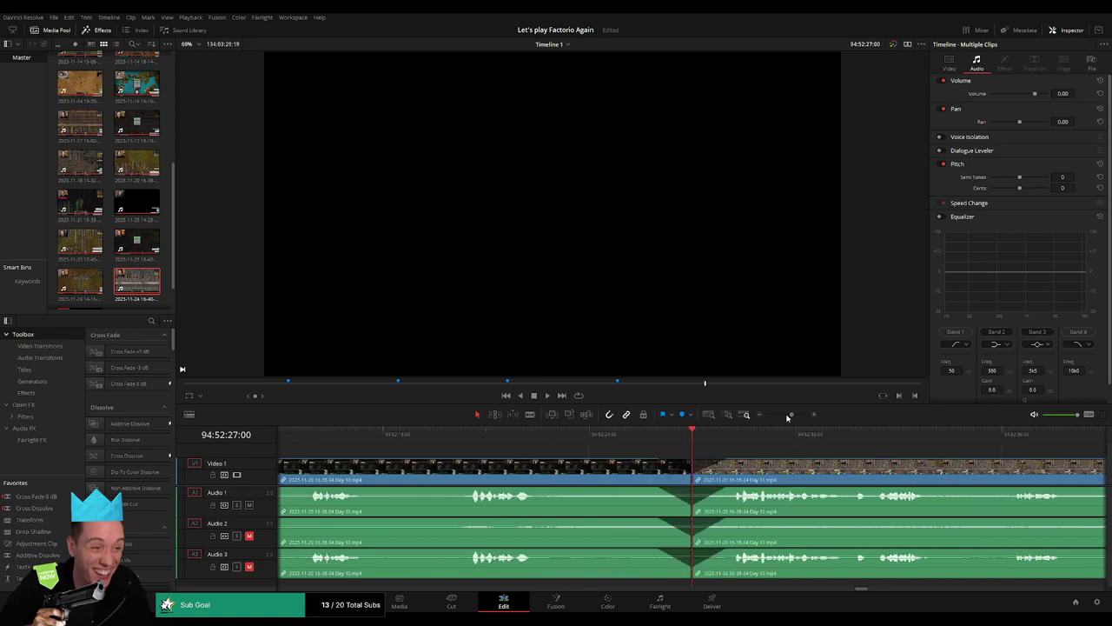
# Zoom out and drag the later clip group left to butt against the first clip
pyautogui.moveTo(791, 414); pyautogui.dragTo(768, 415)
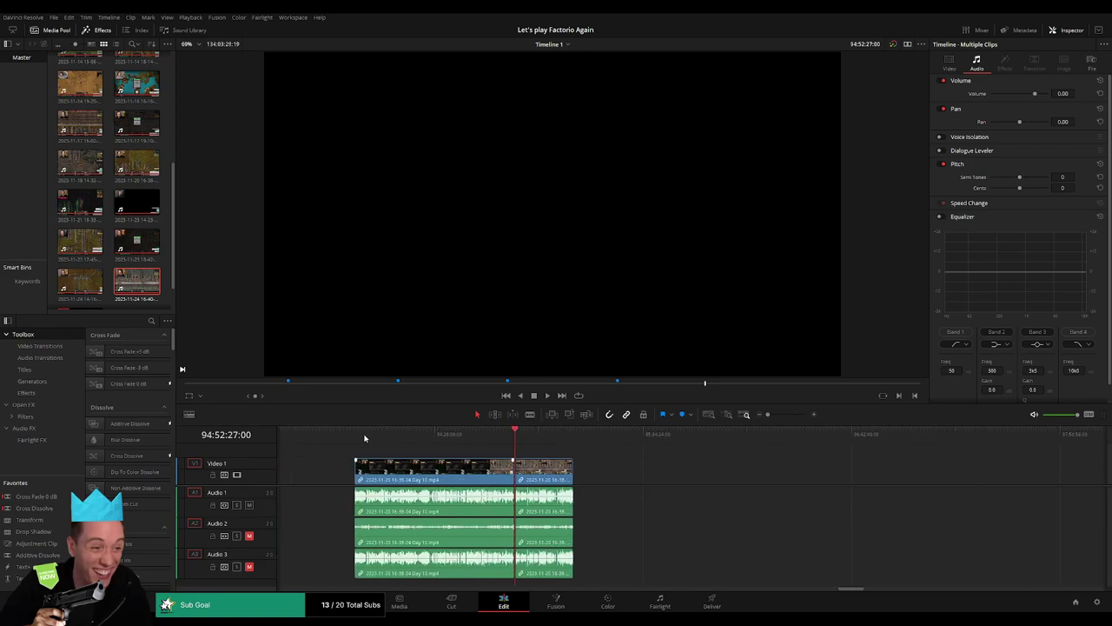
pyautogui.hscroll(10, 461, 467)
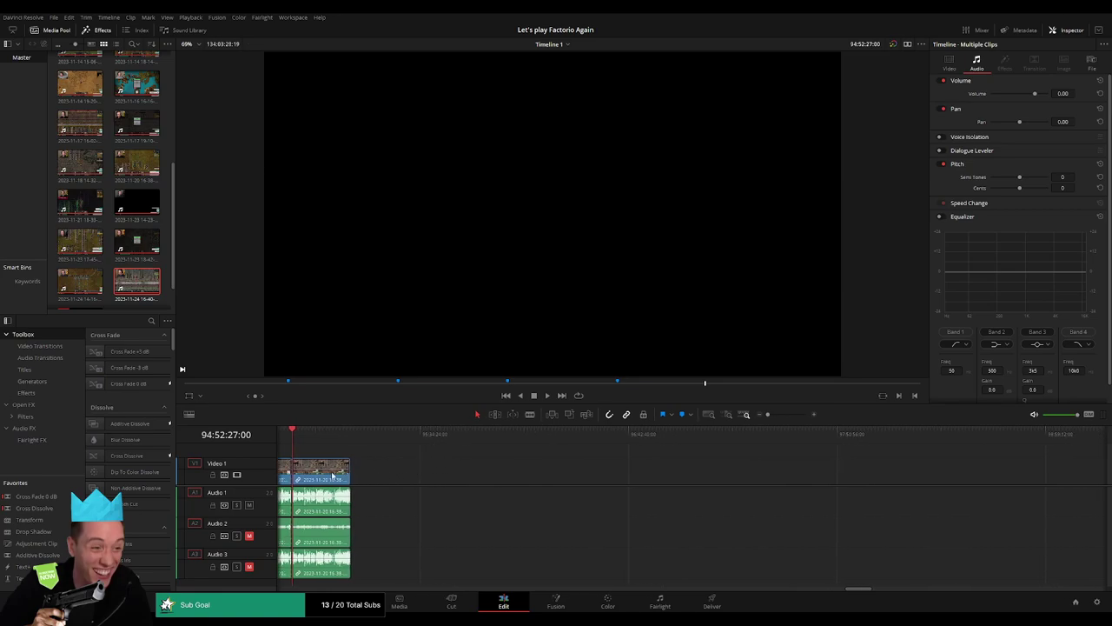
pyautogui.click(408, 458)
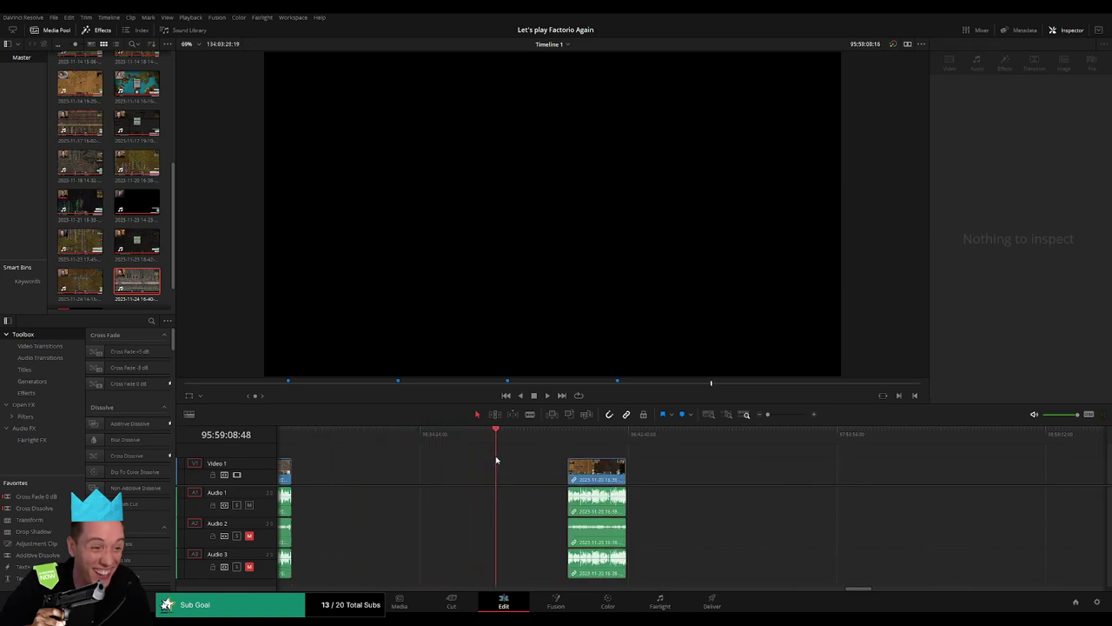
pyautogui.moveTo(596, 469); pyautogui.dragTo(527, 469)
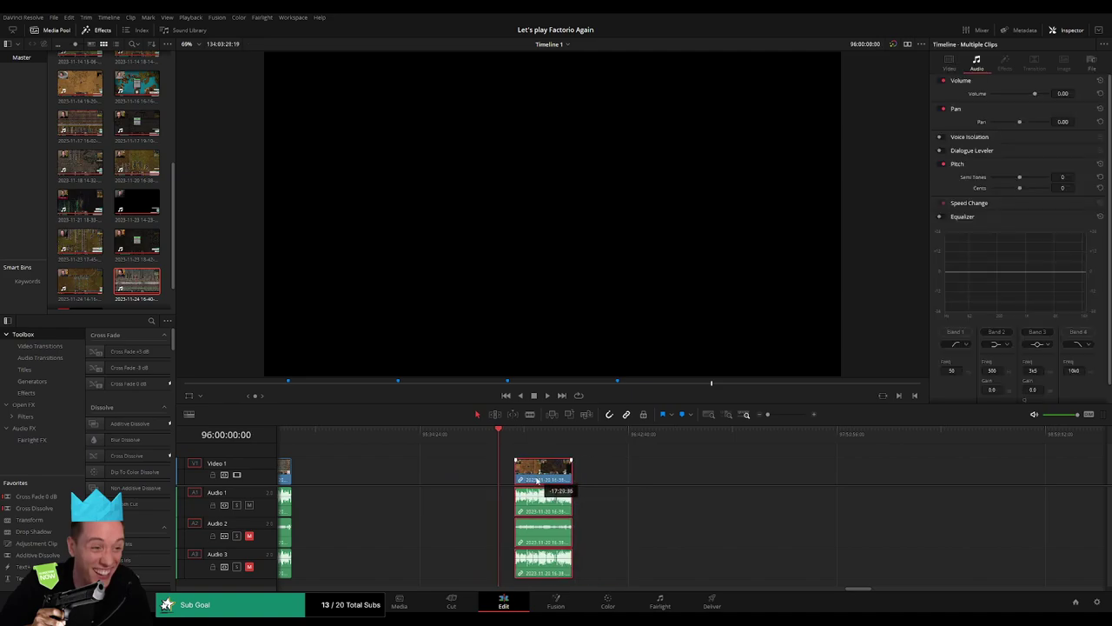
pyautogui.hscroll(5, 634, 465)
pyautogui.hscroll(-3, 661, 468)
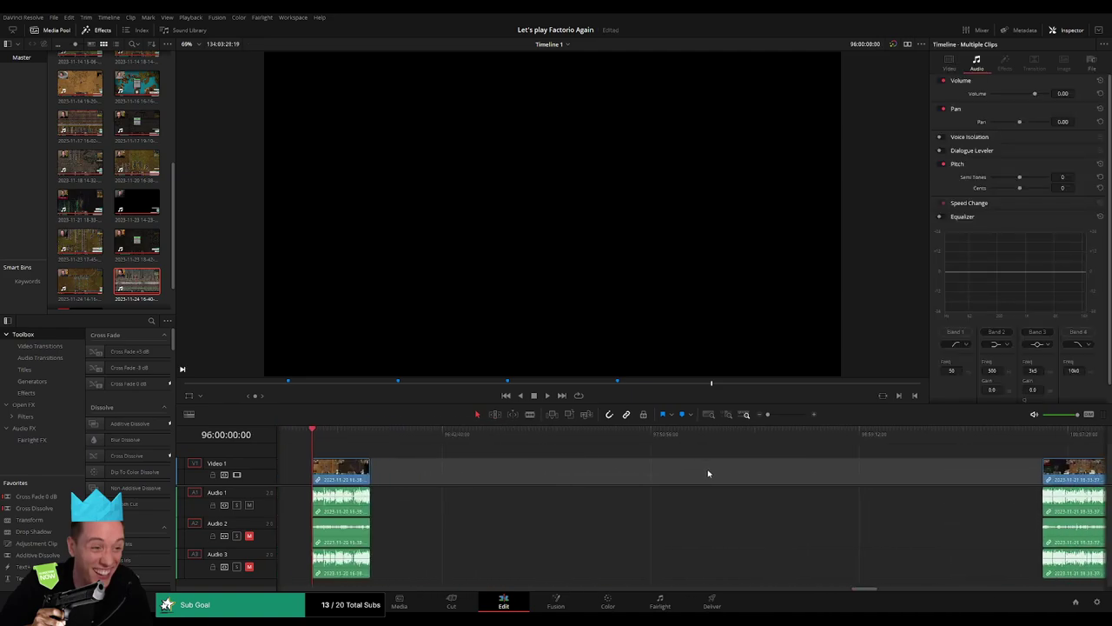
pyautogui.hscroll(2, 782, 470)
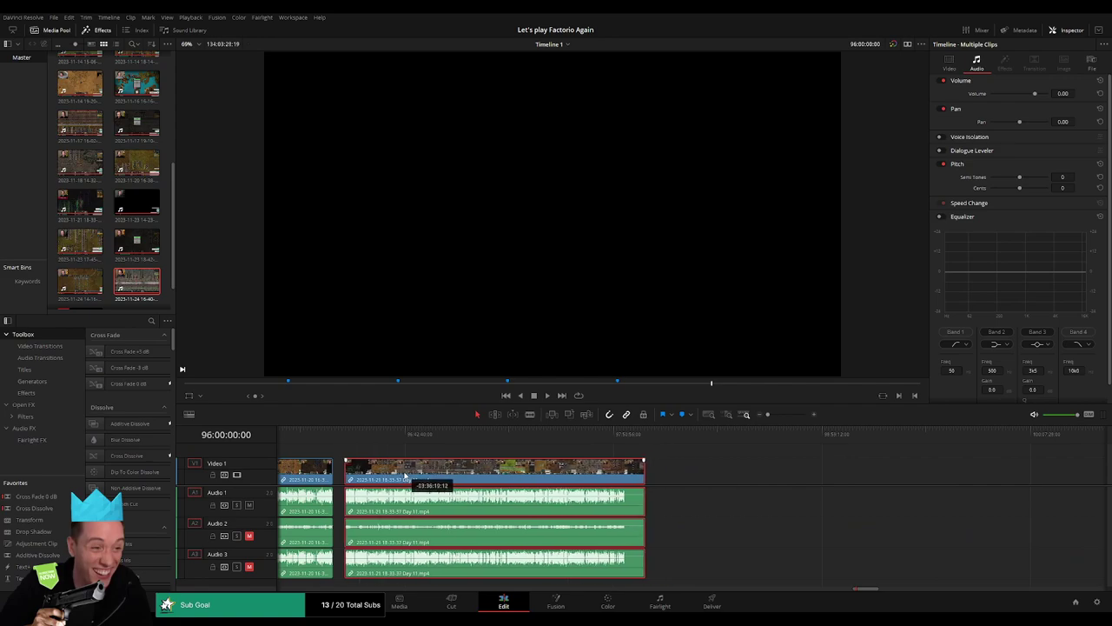
pyautogui.moveTo(1067, 478); pyautogui.dragTo(393, 470)
pyautogui.hscroll(-4, 488, 455)
pyautogui.hscroll(-6, 489, 455)
# Play across the earlier Day 11 join to check it, then scrub ahead toward 96:52
pyautogui.press('space')
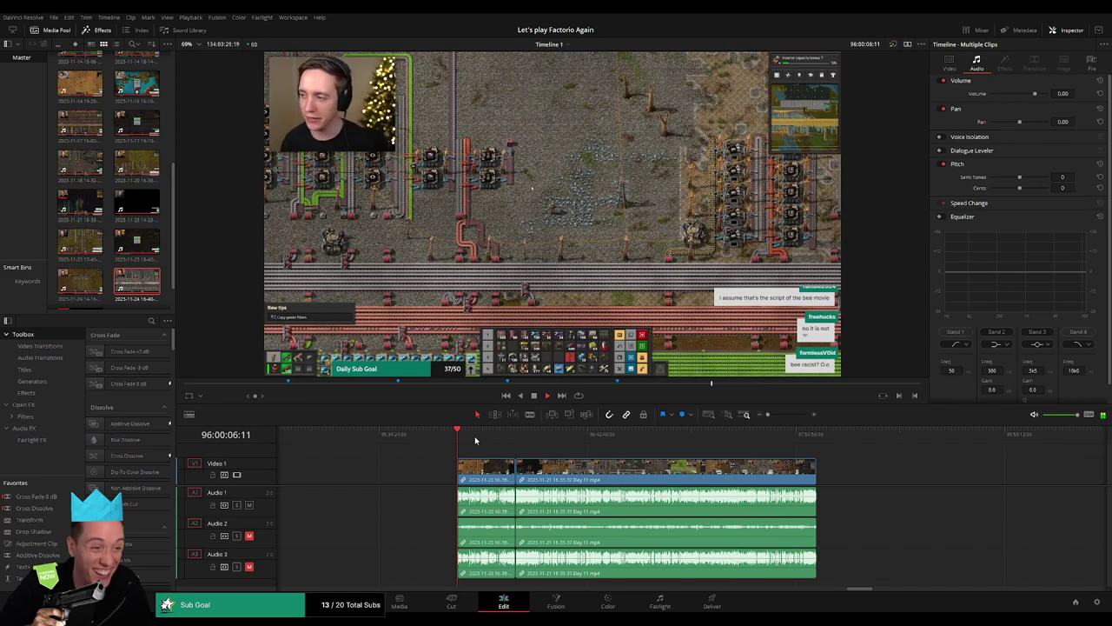
pyautogui.moveTo(474, 441); pyautogui.dragTo(515, 443)
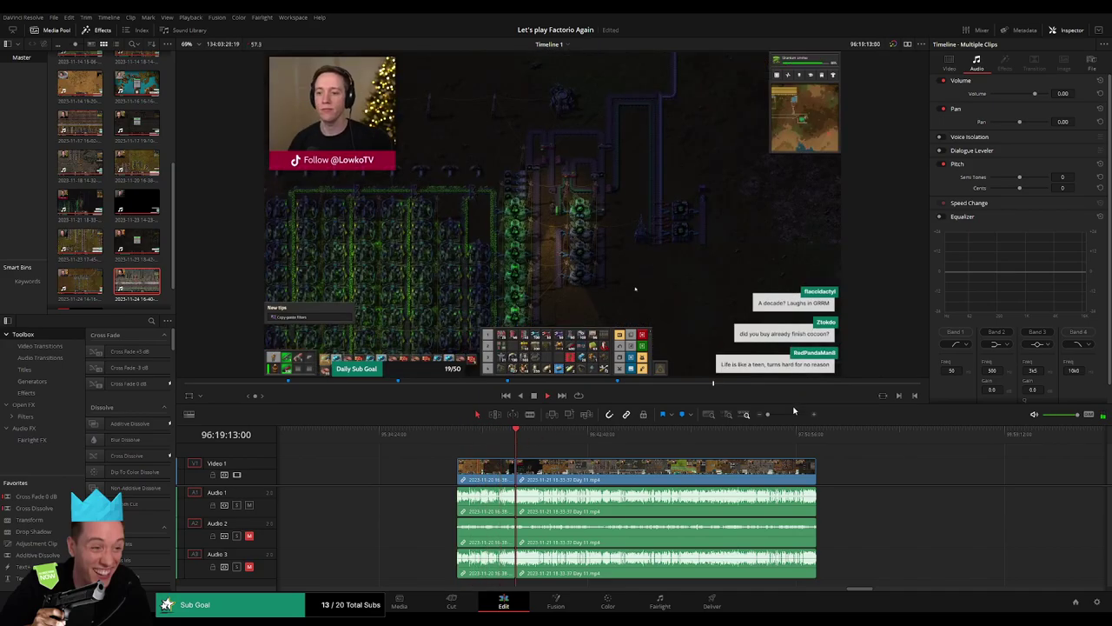
pyautogui.scroll(5, 511, 445)
pyautogui.click(648, 436)
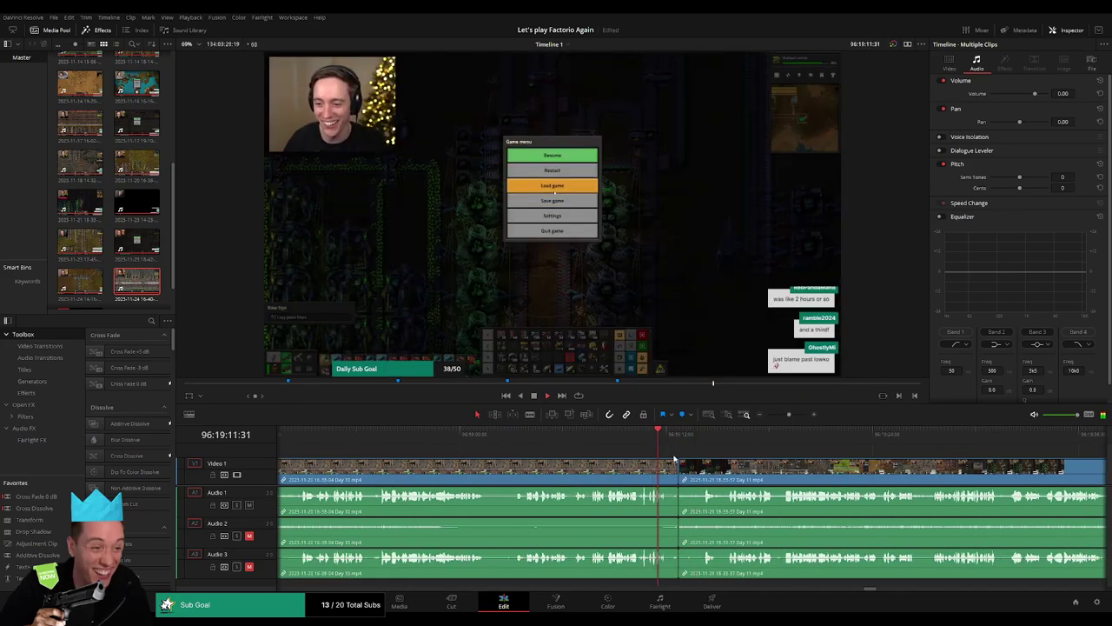
pyautogui.press('space')
pyautogui.click(681, 454)
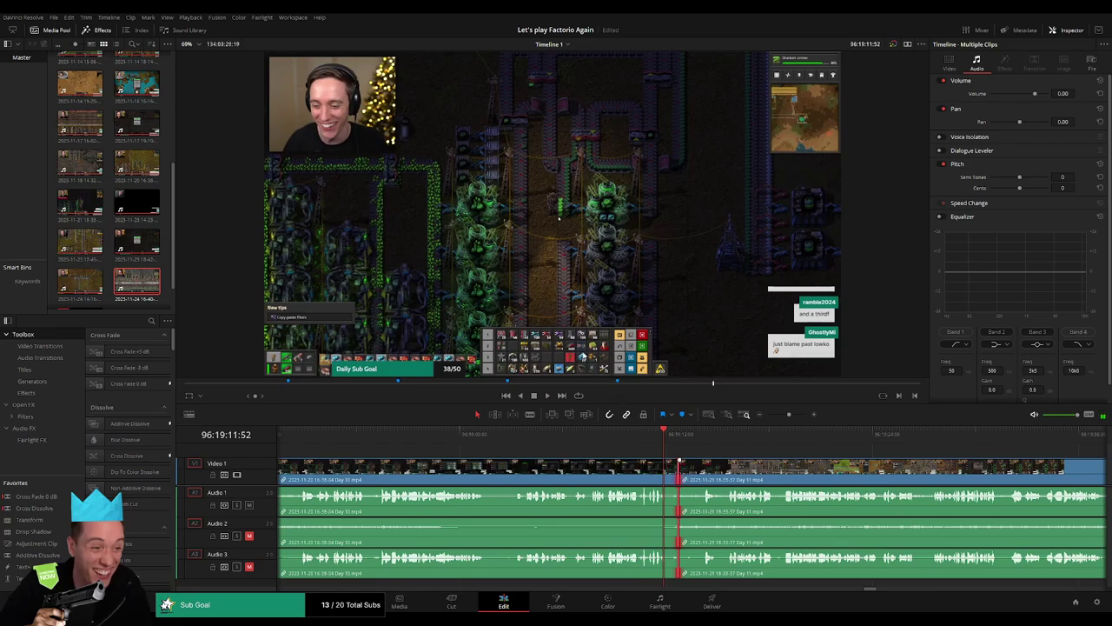
pyautogui.press('space')
pyautogui.click(519, 430)
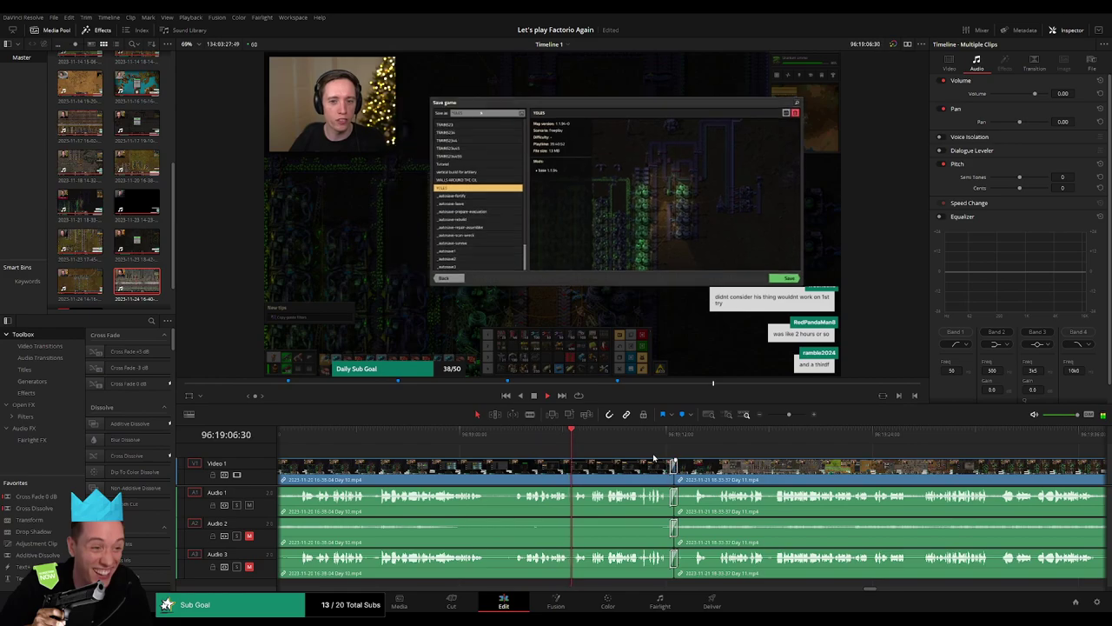
pyautogui.hscroll(5, 521, 453)
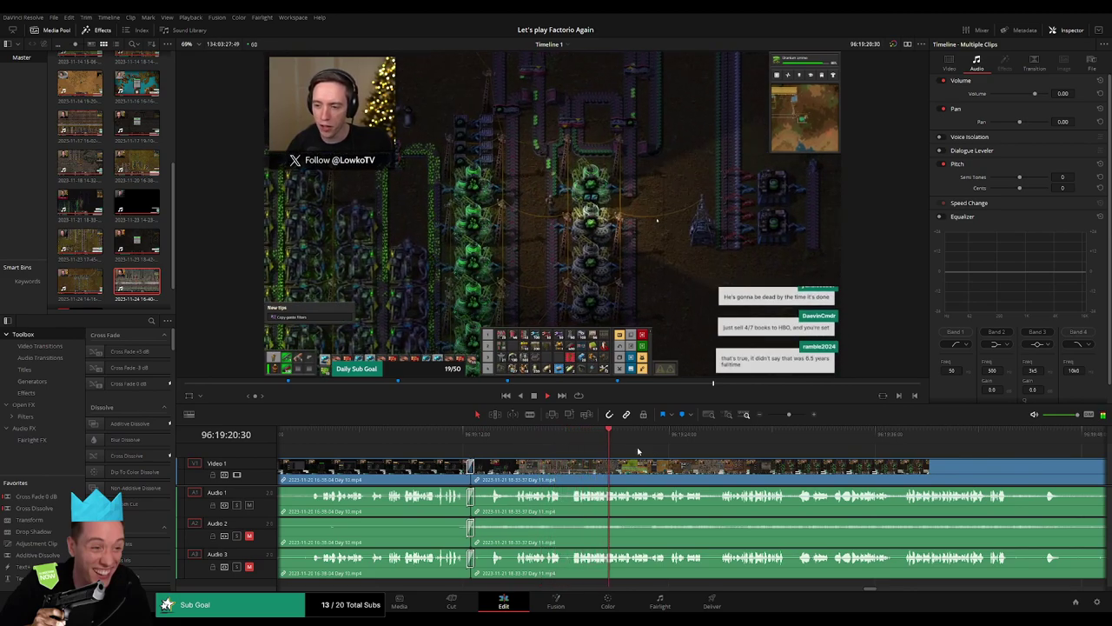
pyautogui.scroll(-5, 562, 470)
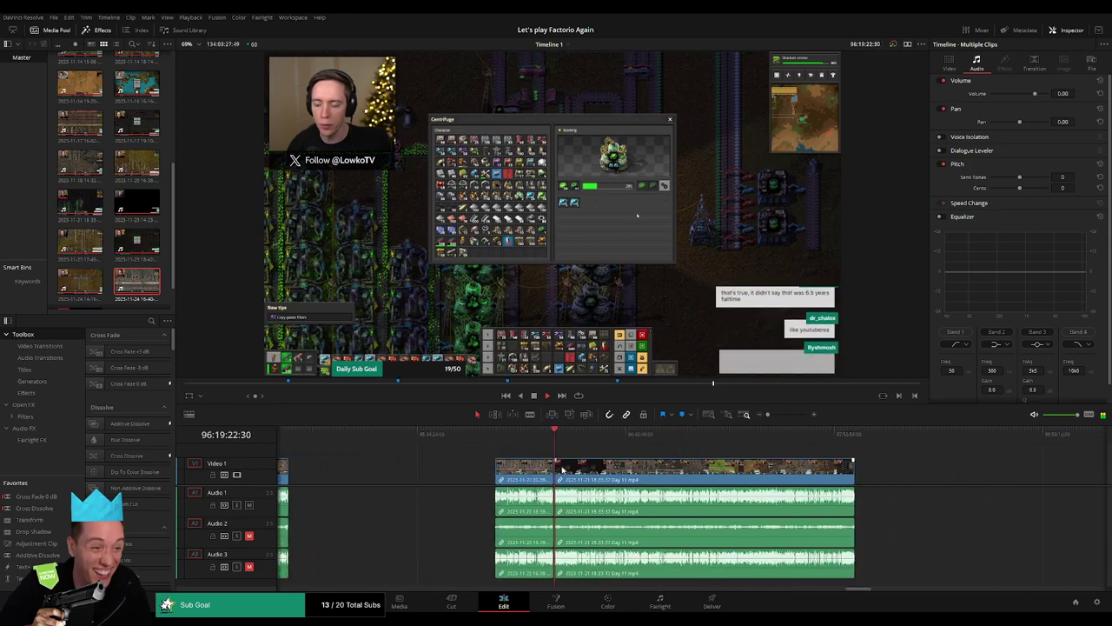
pyautogui.moveTo(426, 435); pyautogui.dragTo(584, 452)
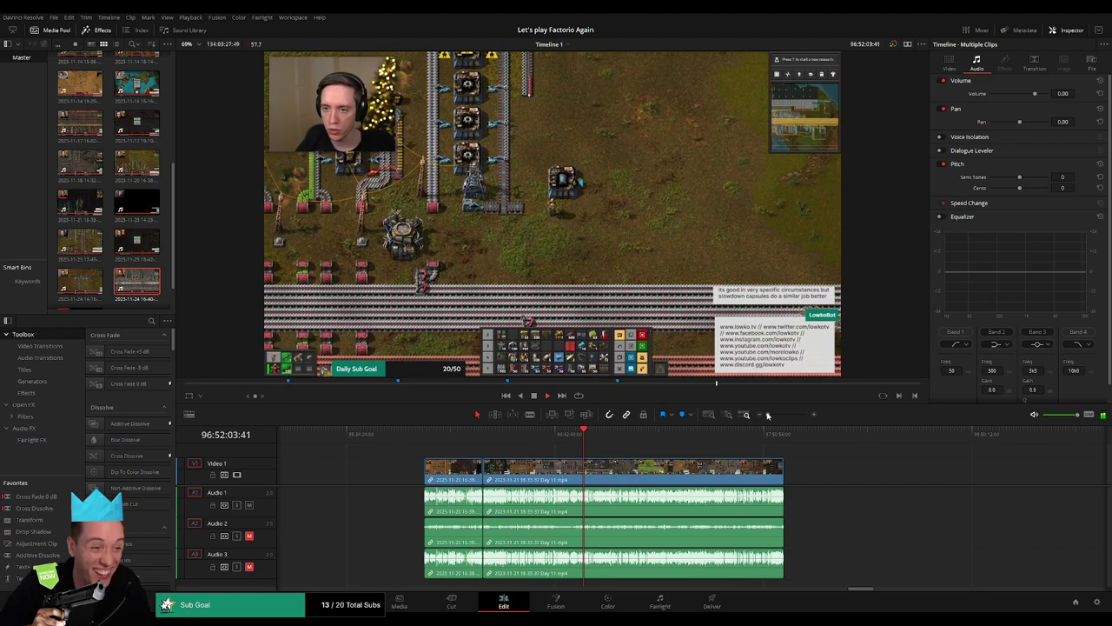
# Park the playhead at 96:52:00:00 and split every track with Ctrl+B
pyautogui.scroll(3, 677, 444)
pyautogui.click(567, 439)
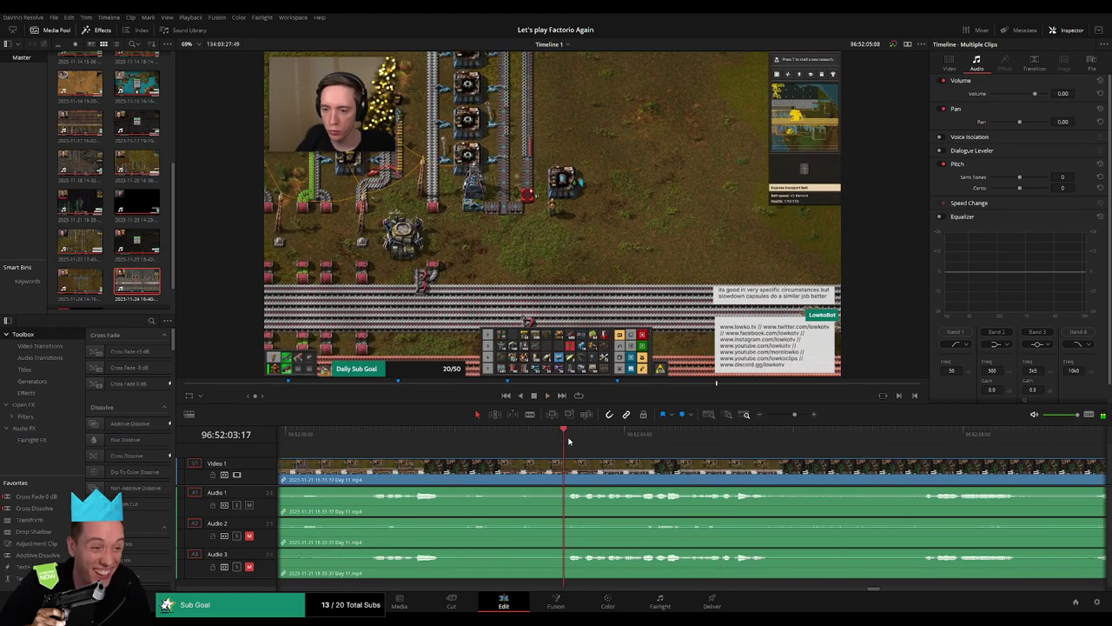
pyautogui.click(375, 437)
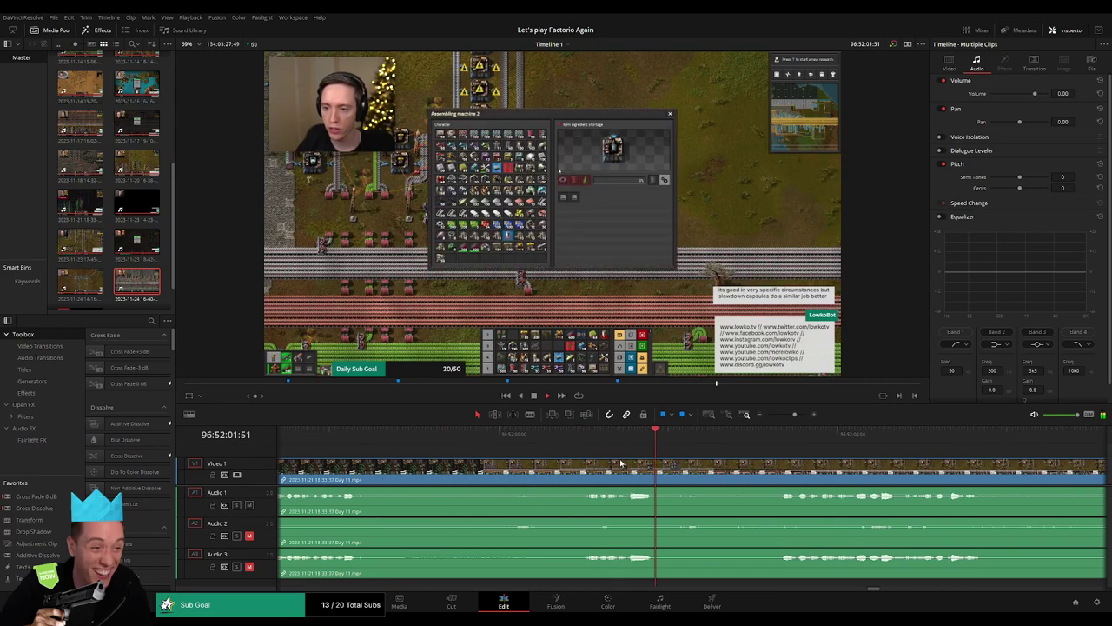
pyautogui.click(585, 441)
pyautogui.moveTo(585, 442); pyautogui.dragTo(499, 453)
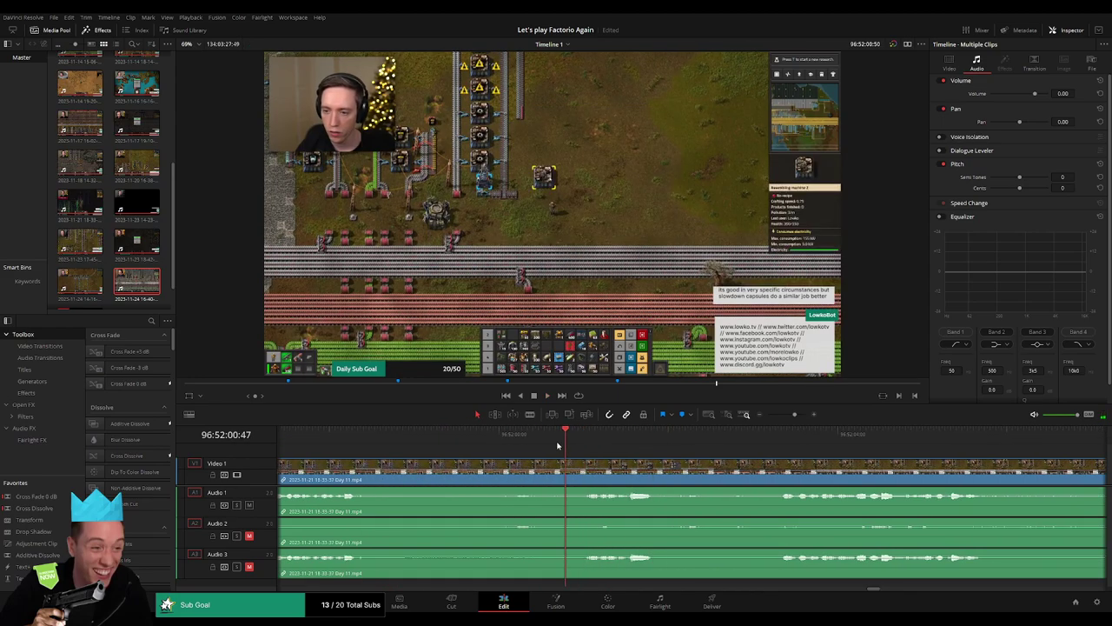
pyautogui.hotkey('ctrl', 'b')
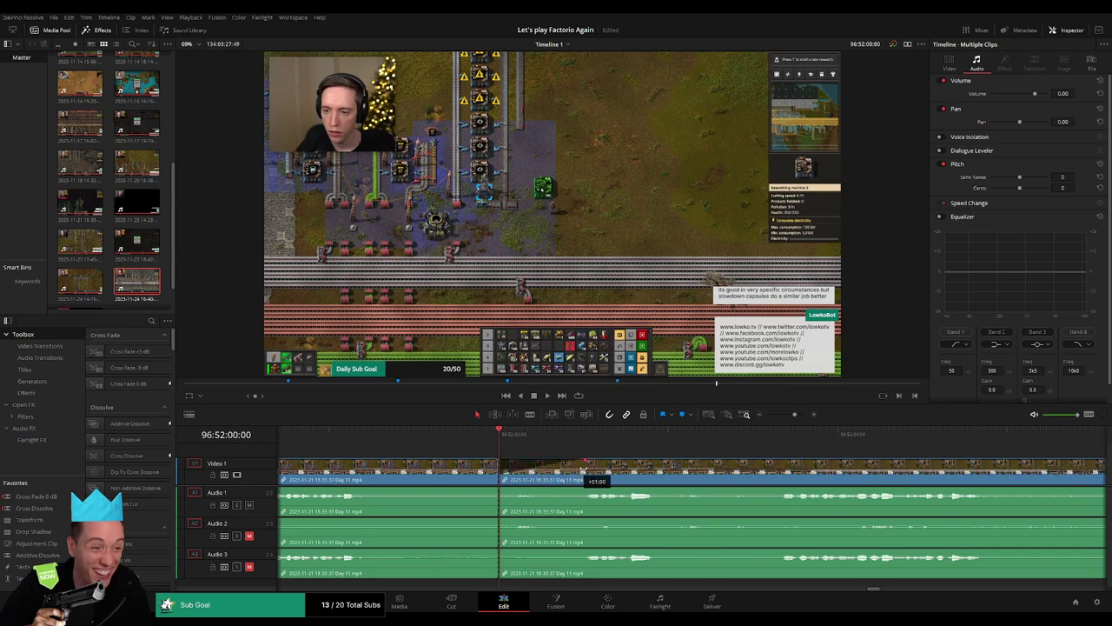
# Trim the unwanted start of the next piece and slide it over to close the gap
pyautogui.moveTo(584, 472)
pyautogui.mouseDown()
pyautogui.moveTo(504, 470)
pyautogui.moveTo(513, 465)
pyautogui.mouseUp()
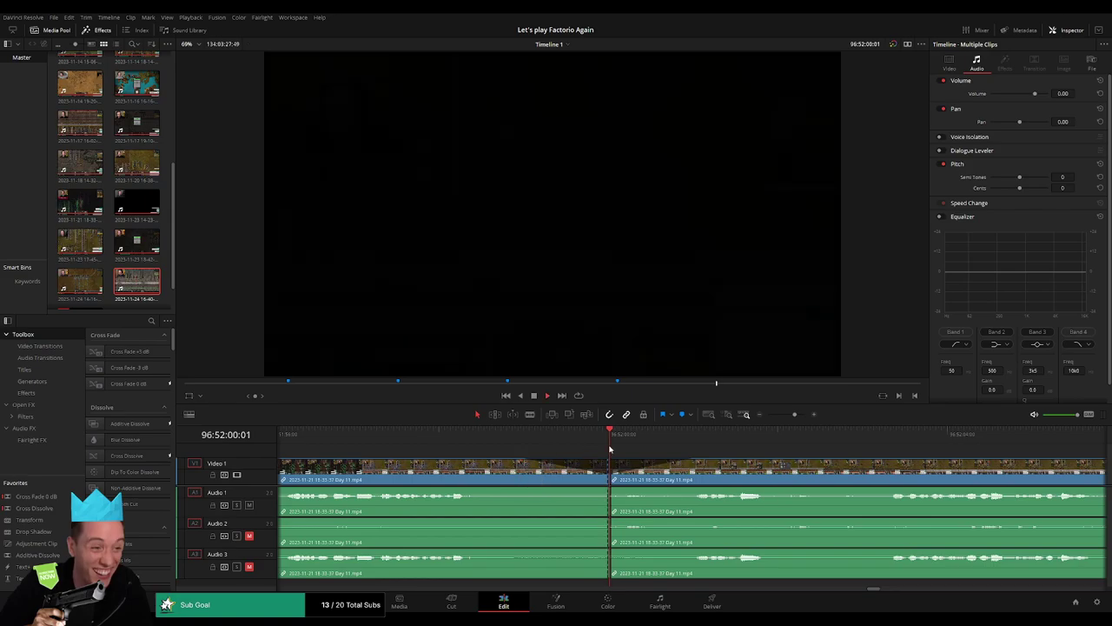
pyautogui.moveTo(609, 449); pyautogui.dragTo(522, 461)
pyautogui.moveTo(608, 488)
pyautogui.mouseDown()
pyautogui.moveTo(534, 492)
pyautogui.moveTo(535, 473)
pyautogui.mouseUp()
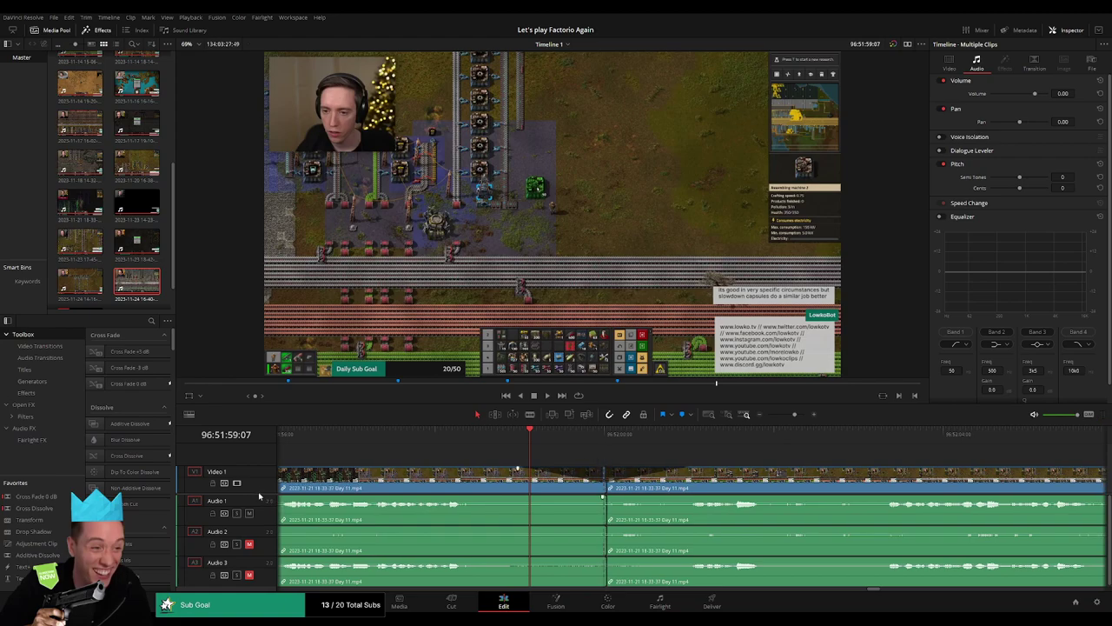
pyautogui.scroll(-1, 391, 485)
pyautogui.press('Down')
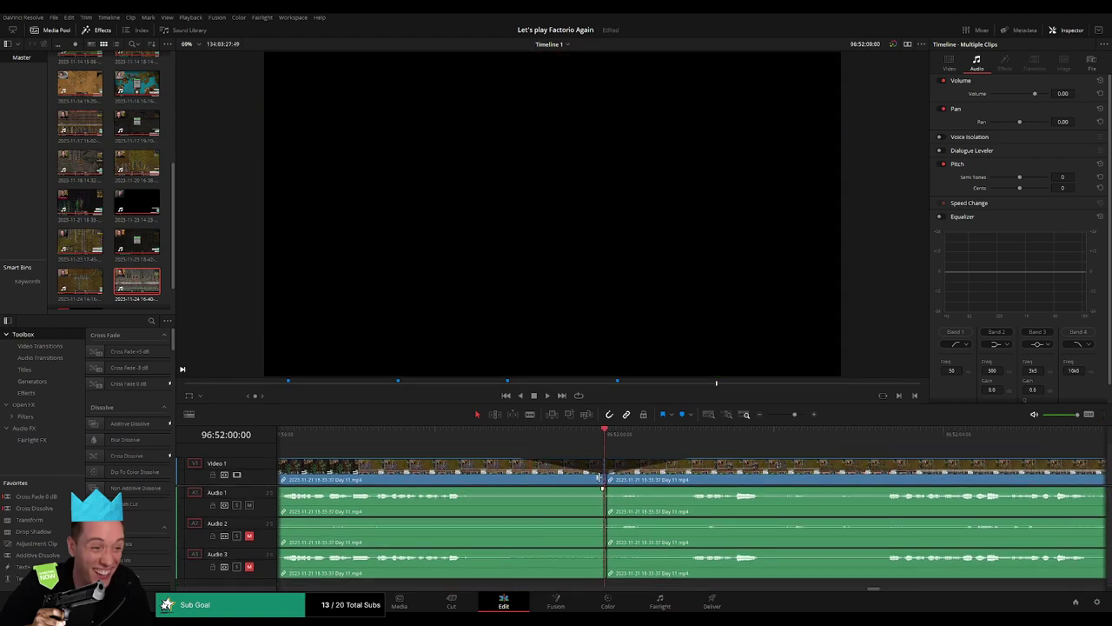
# Add fade-outs before and fade-ins after the join on Audio 1, 2 and 3
pyautogui.moveTo(603, 489); pyautogui.dragTo(505, 489)
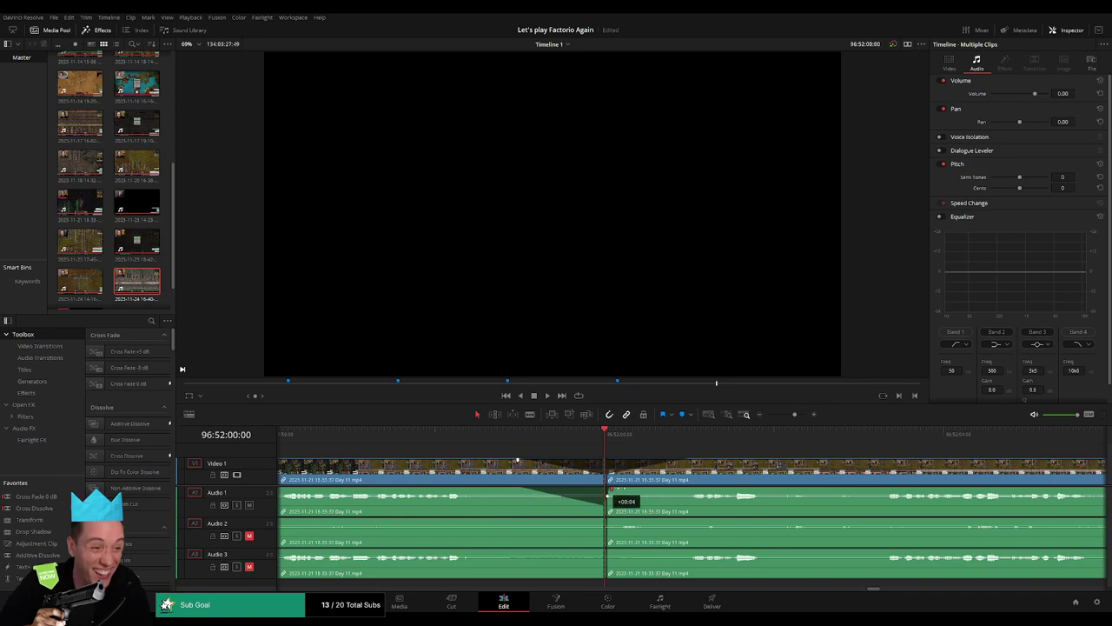
pyautogui.moveTo(610, 489); pyautogui.dragTo(676, 488)
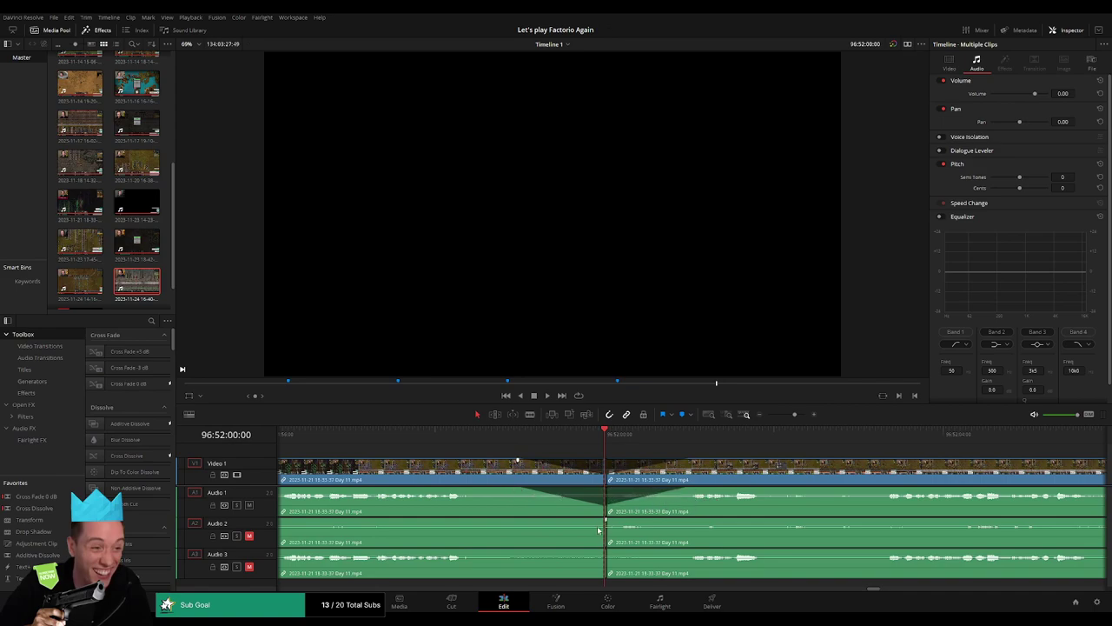
pyautogui.moveTo(605, 519); pyautogui.dragTo(519, 521)
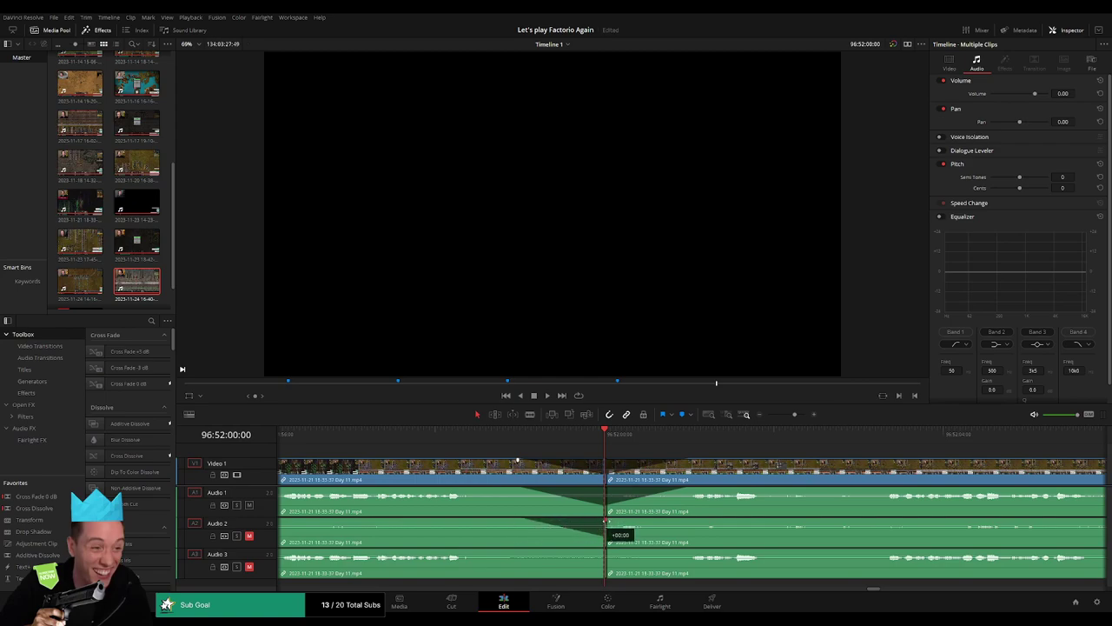
pyautogui.moveTo(607, 520); pyautogui.dragTo(659, 521)
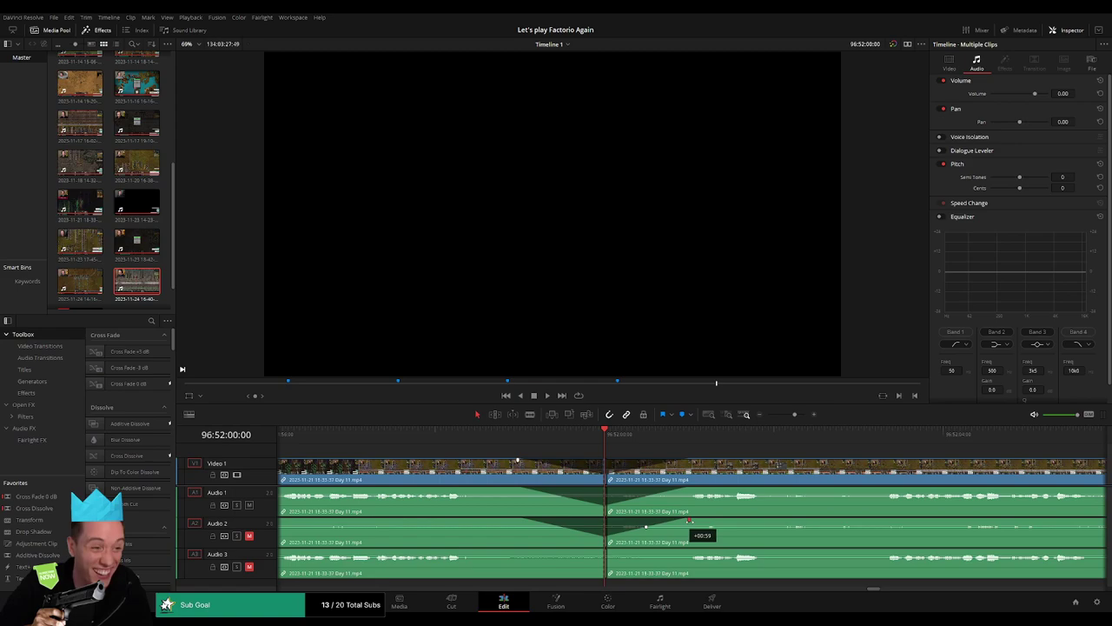
pyautogui.moveTo(600, 552); pyautogui.dragTo(521, 551)
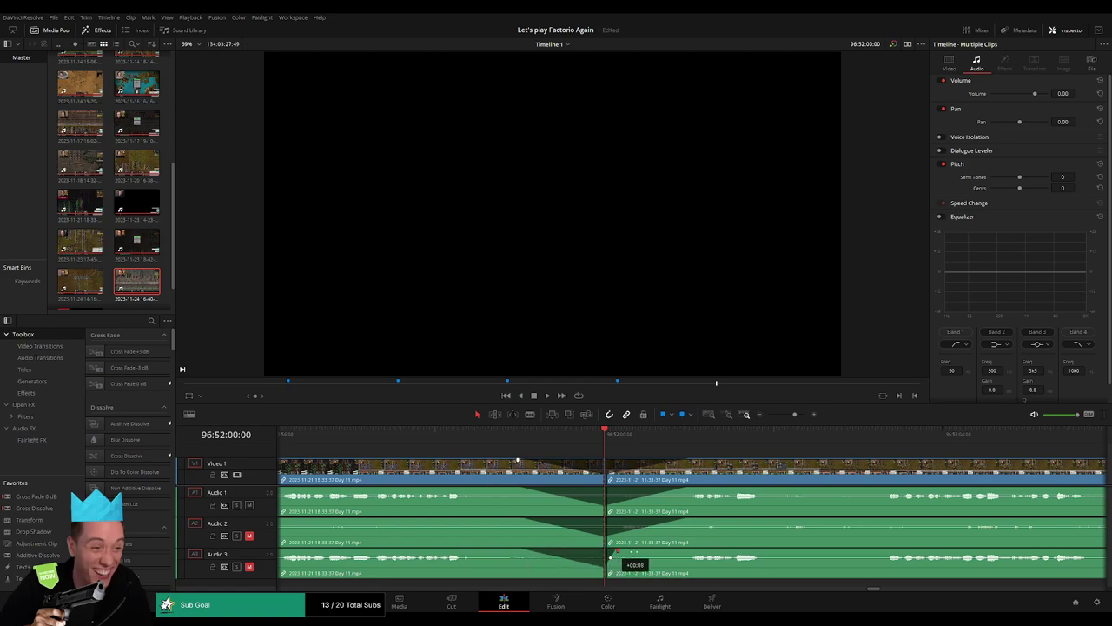
pyautogui.moveTo(617, 554); pyautogui.dragTo(682, 553)
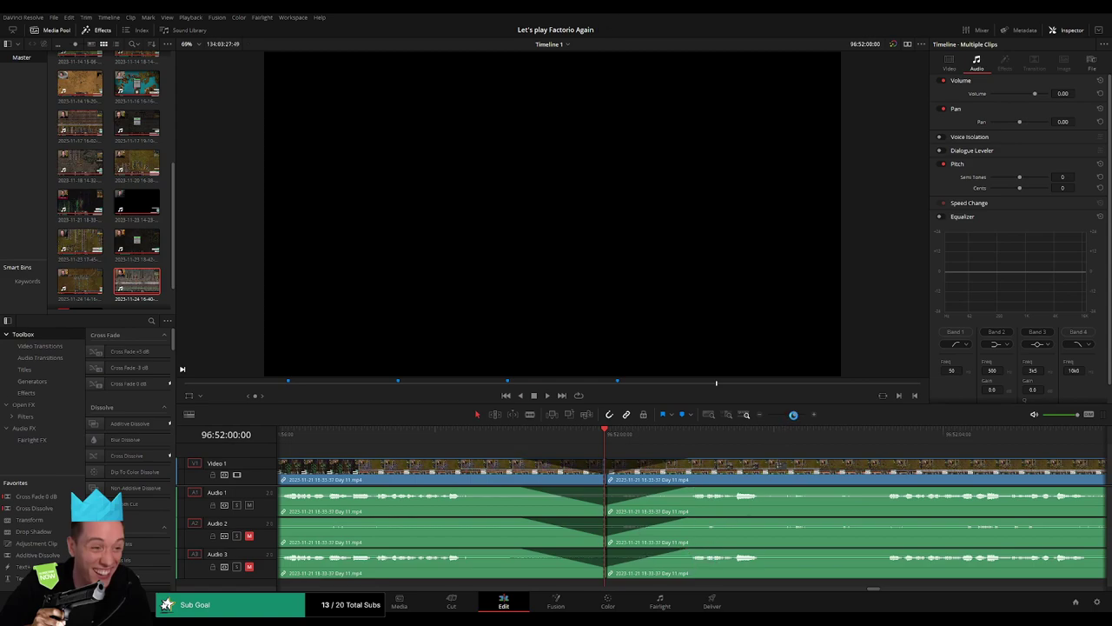
# Select the later Day 11 clip, snap it to the playhead at 98:00:00:00, and play it
pyautogui.click(767, 418)
pyautogui.hscroll(5, 569, 453)
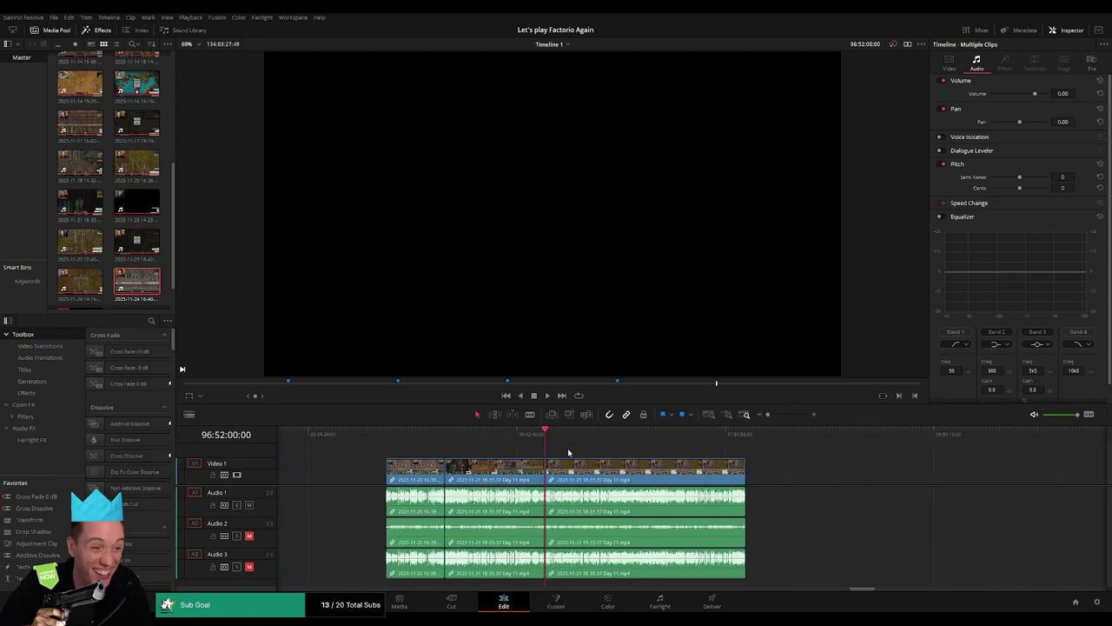
pyautogui.click(544, 439)
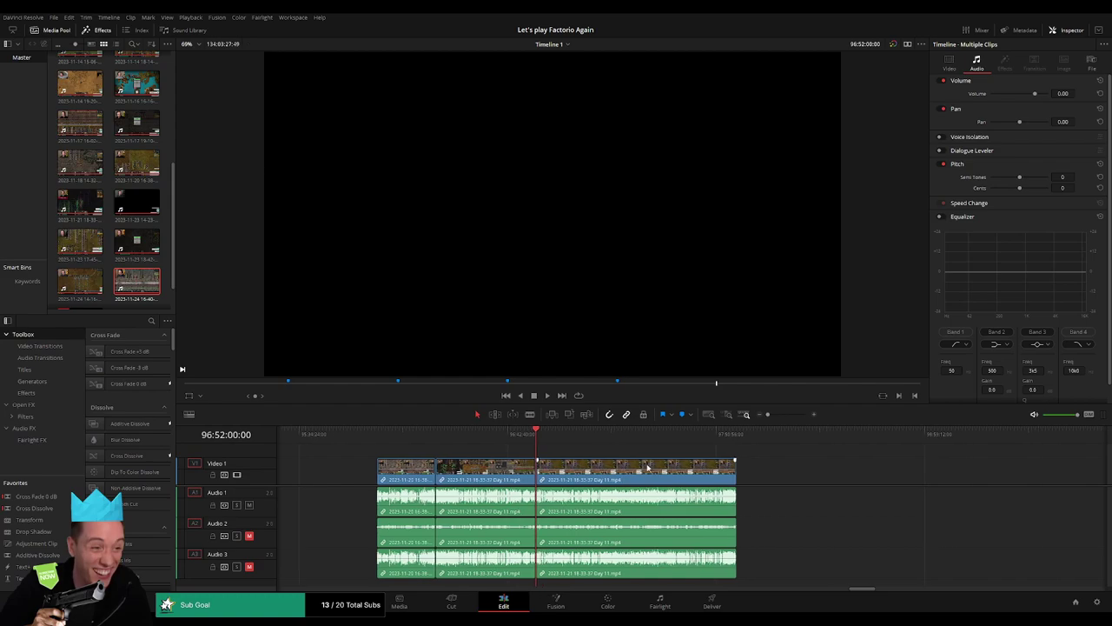
pyautogui.hscroll(5, 451, 456)
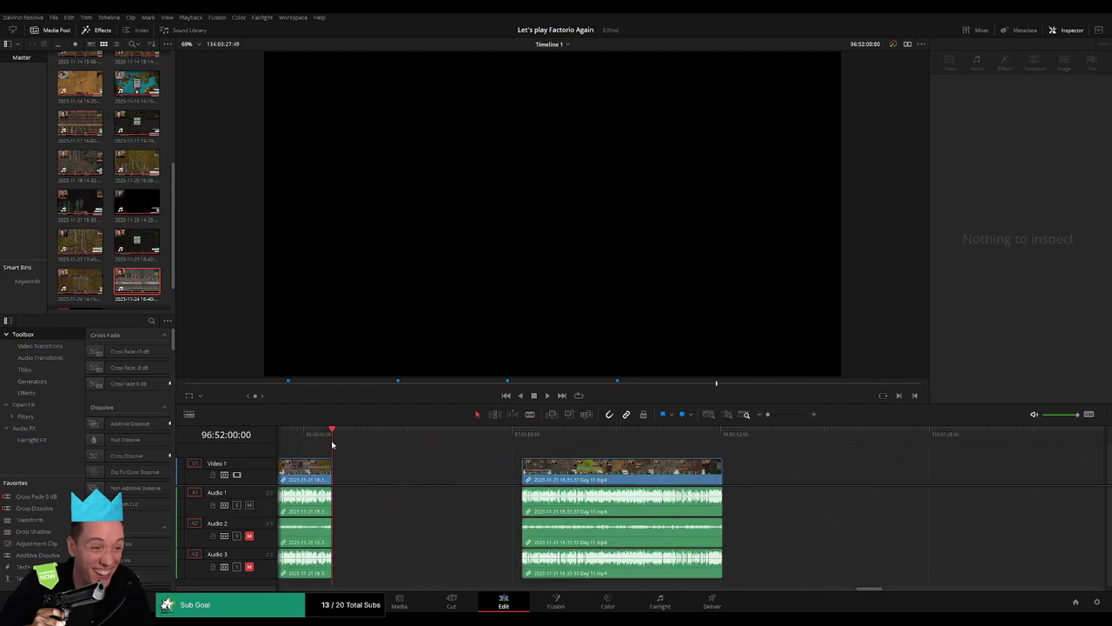
pyautogui.moveTo(427, 454)
pyautogui.mouseDown()
pyautogui.moveTo(521, 453)
pyautogui.moveTo(596, 472)
pyautogui.mouseUp()
pyautogui.click(563, 472)
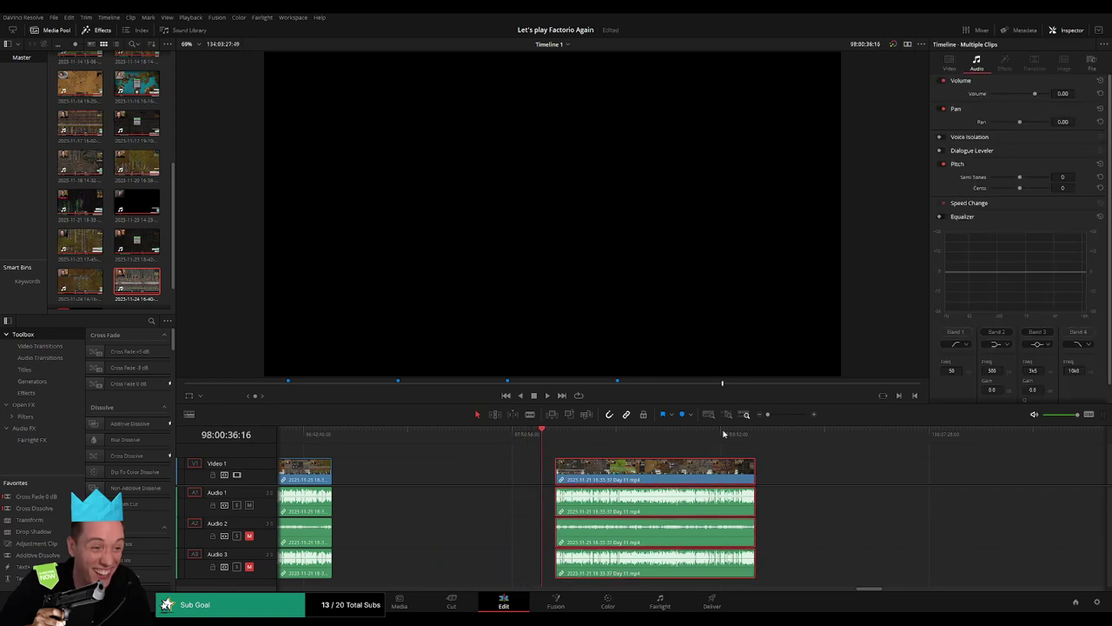
pyautogui.click(781, 416)
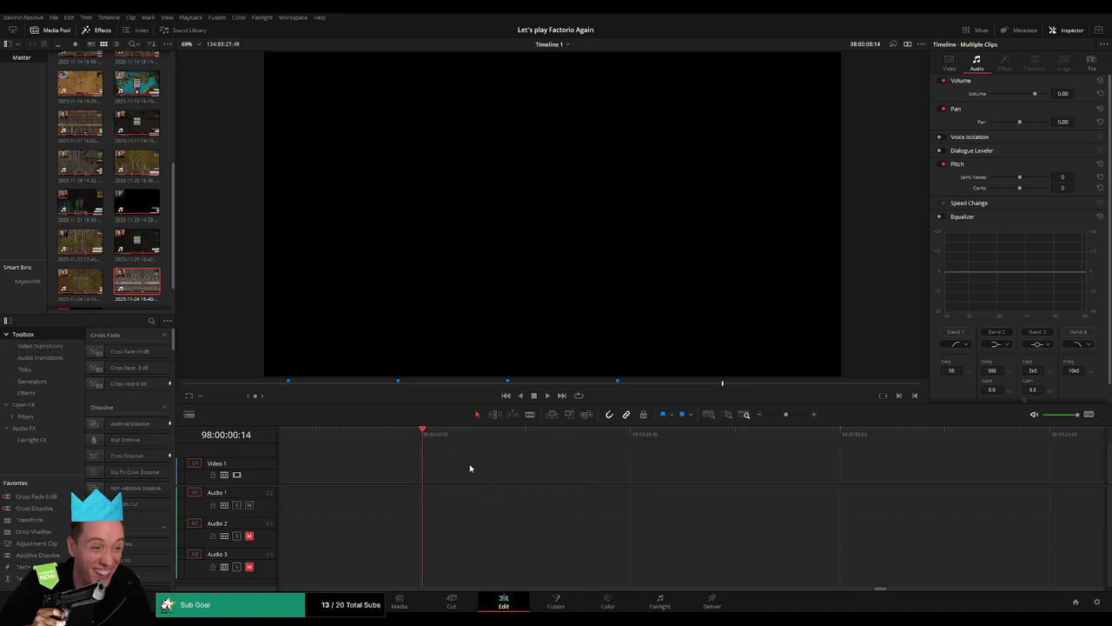
pyautogui.click(768, 415)
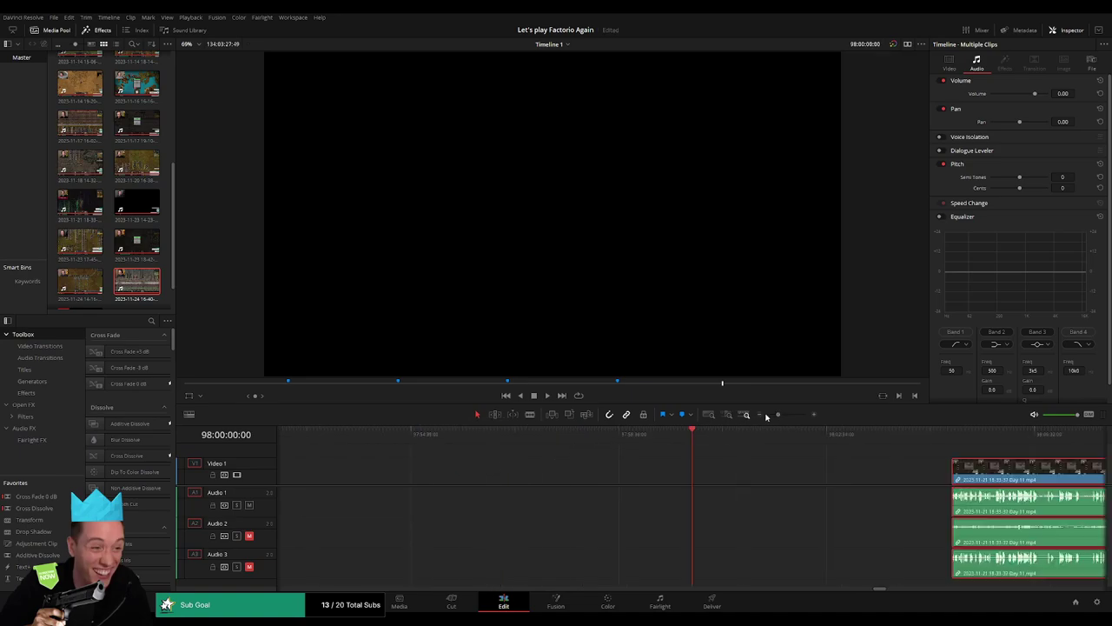
pyautogui.moveTo(726, 469); pyautogui.dragTo(730, 471)
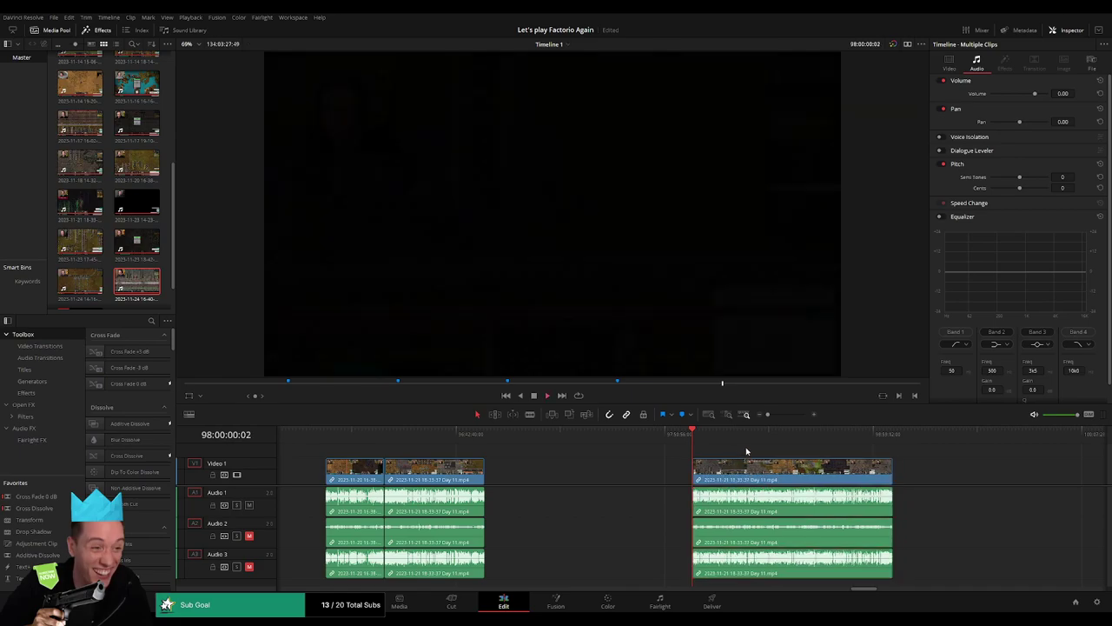
pyautogui.press('space')
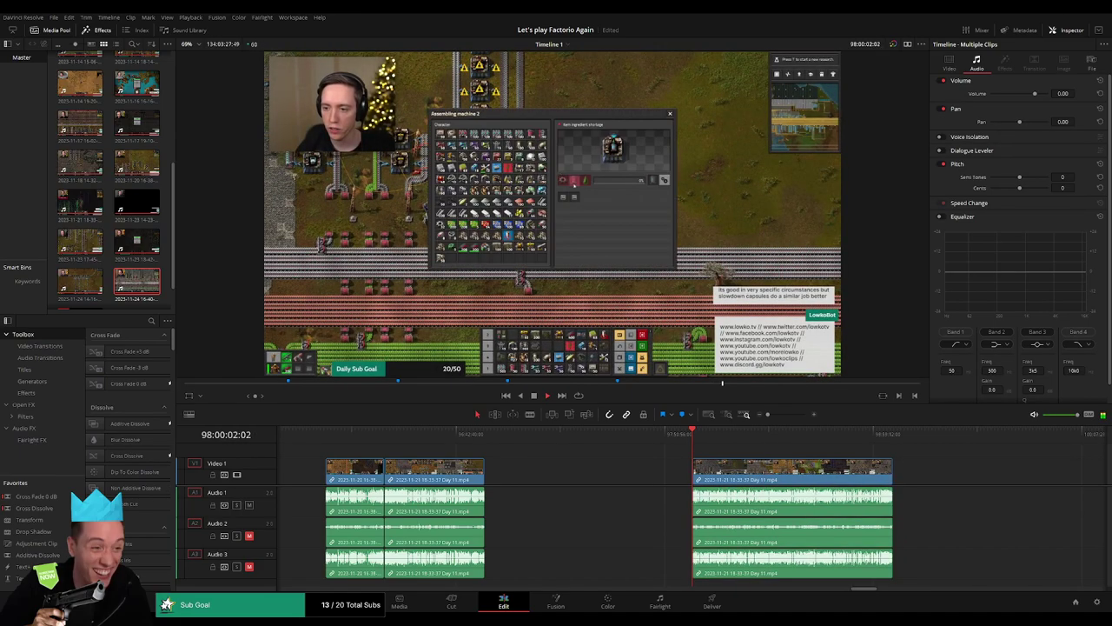
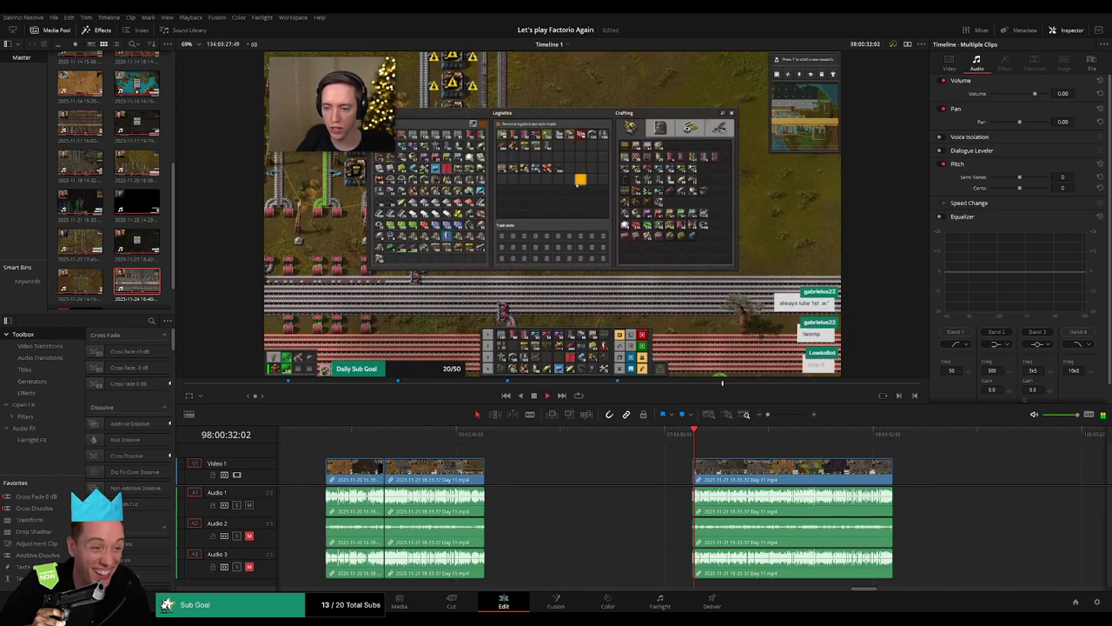
# Delete the empty gap so the Day 11 footage follows on, then scrub through it
pyautogui.click(661, 469)
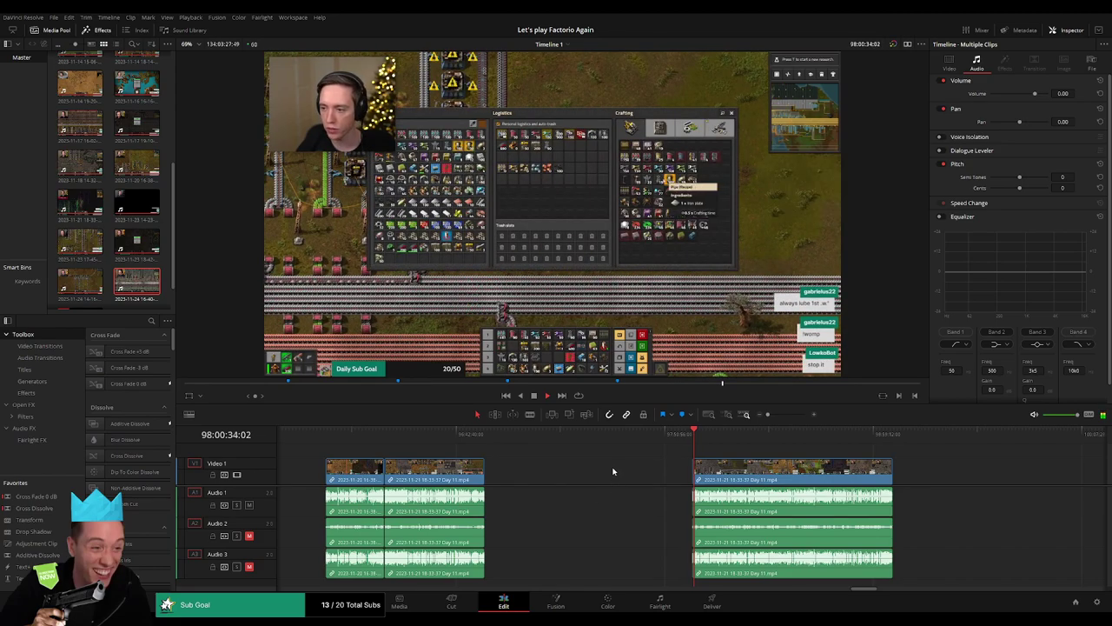
pyautogui.press('Delete')
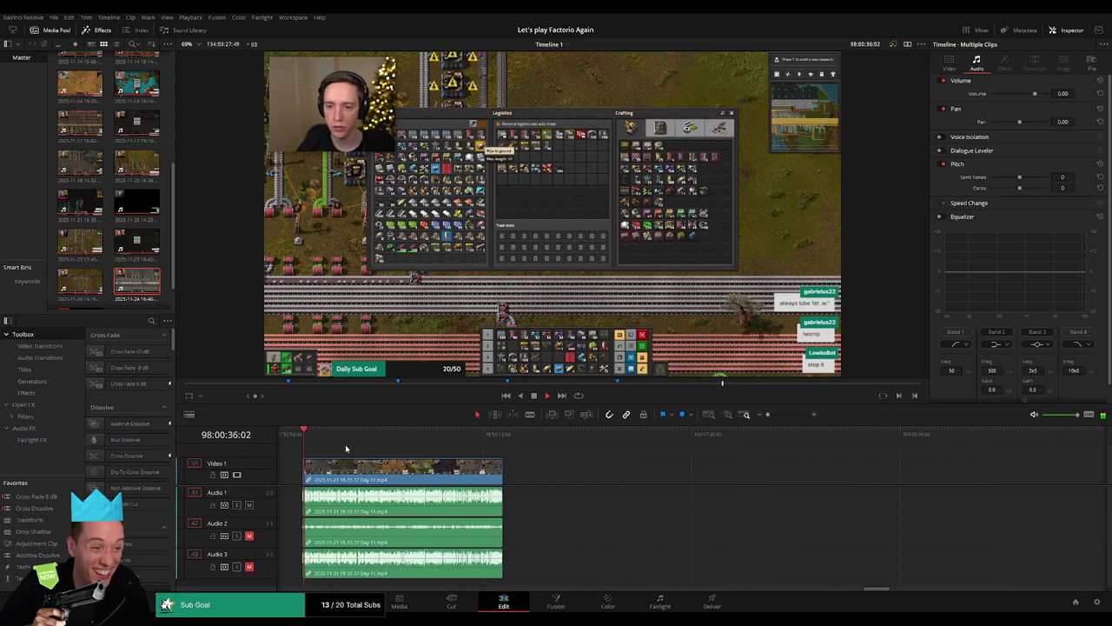
pyautogui.click(329, 442)
pyautogui.moveTo(329, 441); pyautogui.dragTo(458, 457)
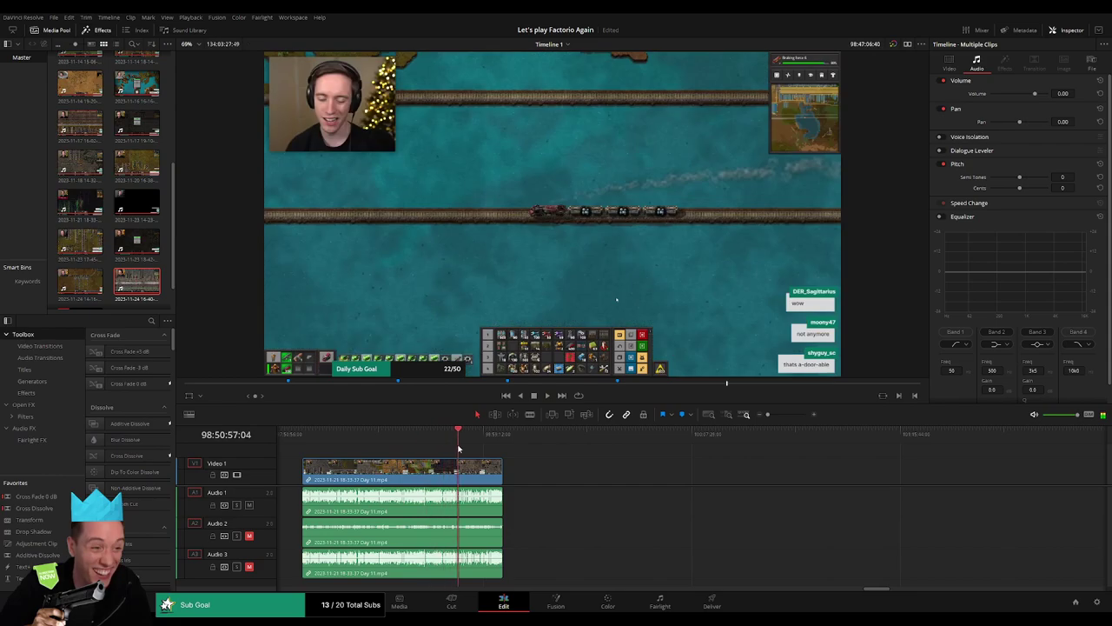
pyautogui.moveTo(768, 415); pyautogui.dragTo(785, 416)
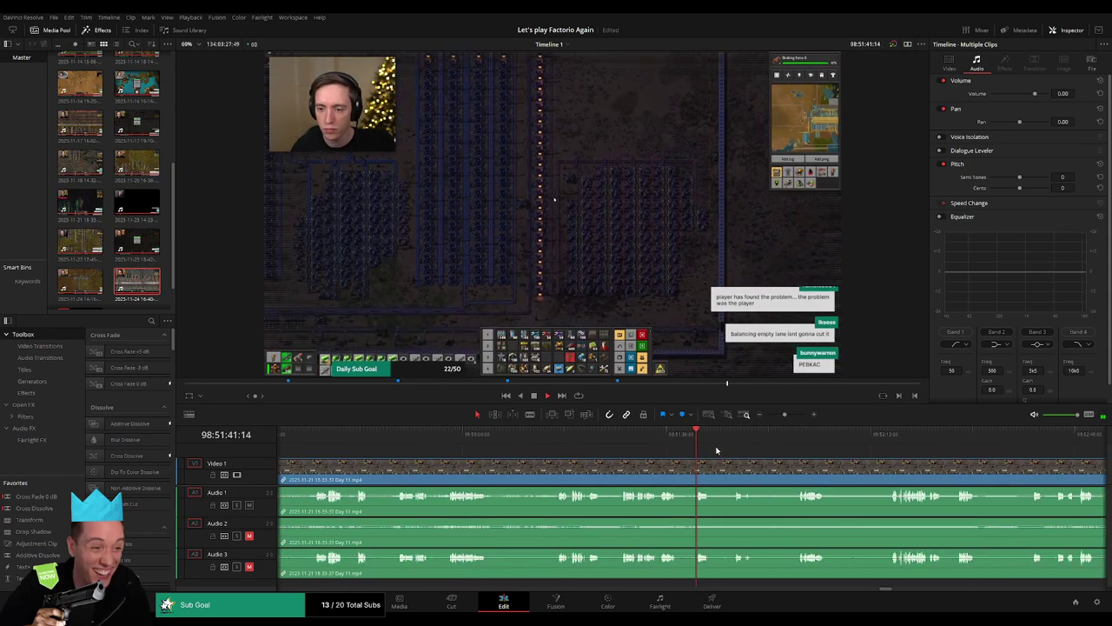
pyautogui.moveTo(717, 451); pyautogui.dragTo(520, 439)
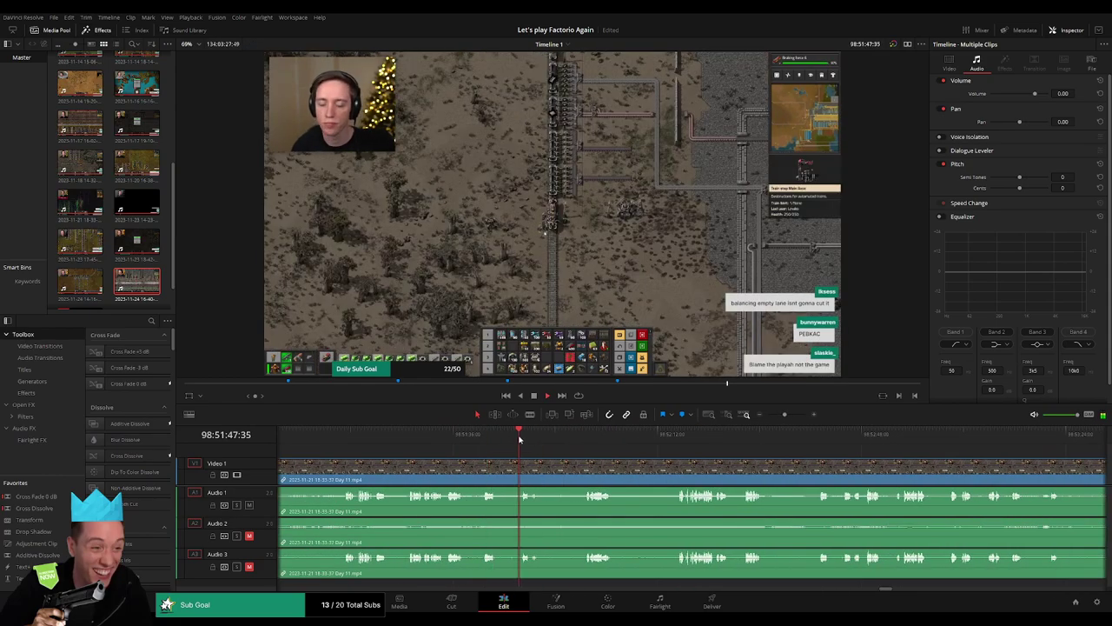
# Park the playhead at 98:52:15:00 and blade all tracks there
pyautogui.hscroll(2, 557, 450)
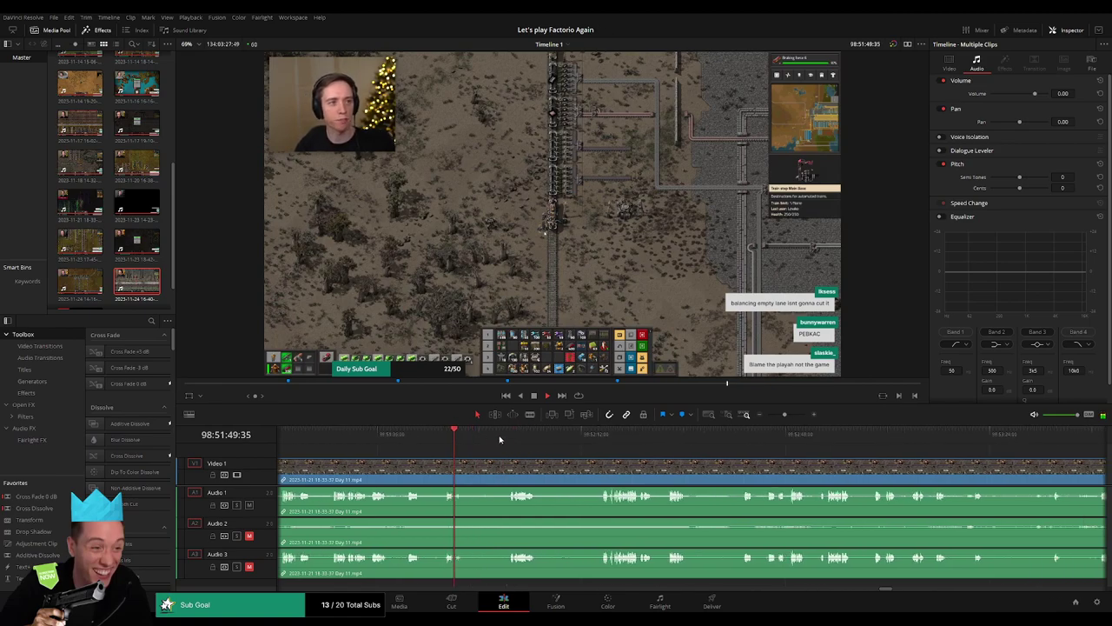
pyautogui.click(510, 438)
pyautogui.moveTo(584, 439); pyautogui.dragTo(608, 439)
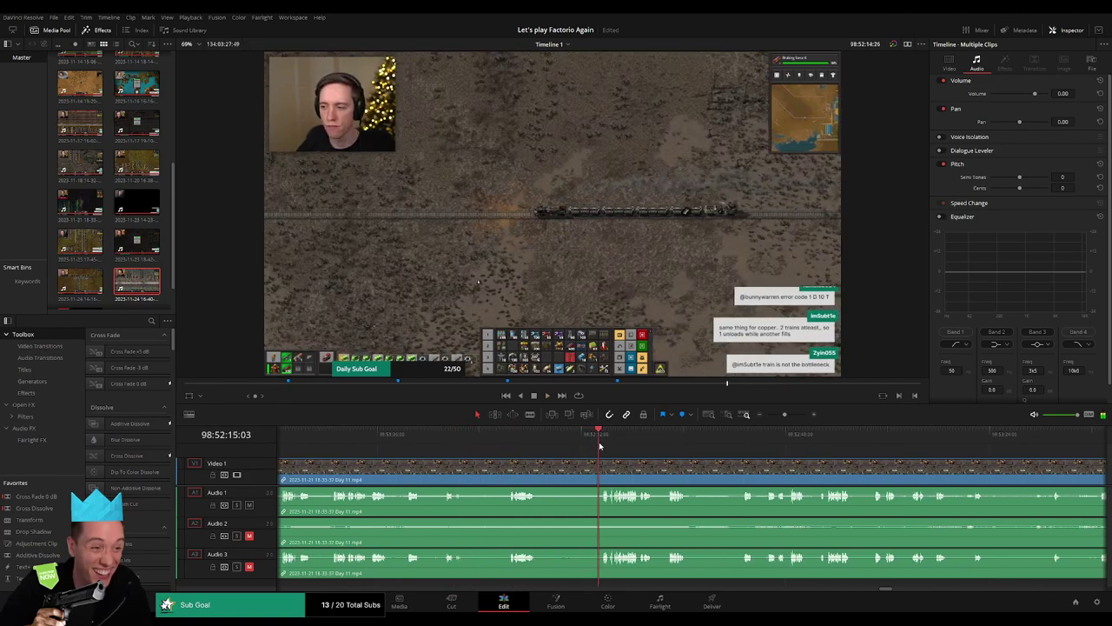
pyautogui.click(789, 413)
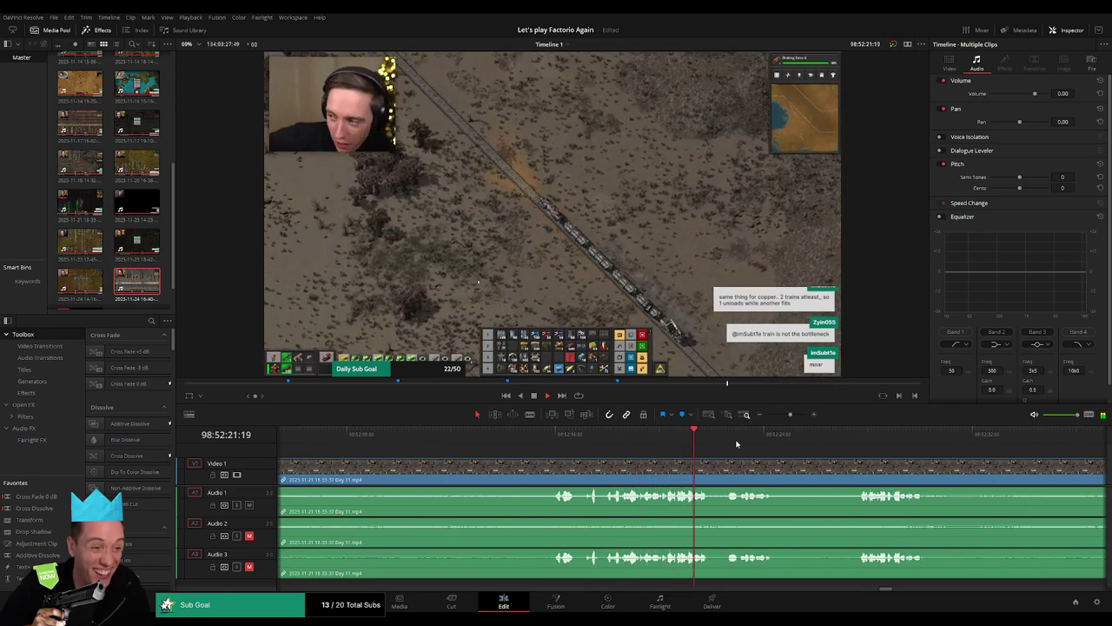
pyautogui.click(857, 439)
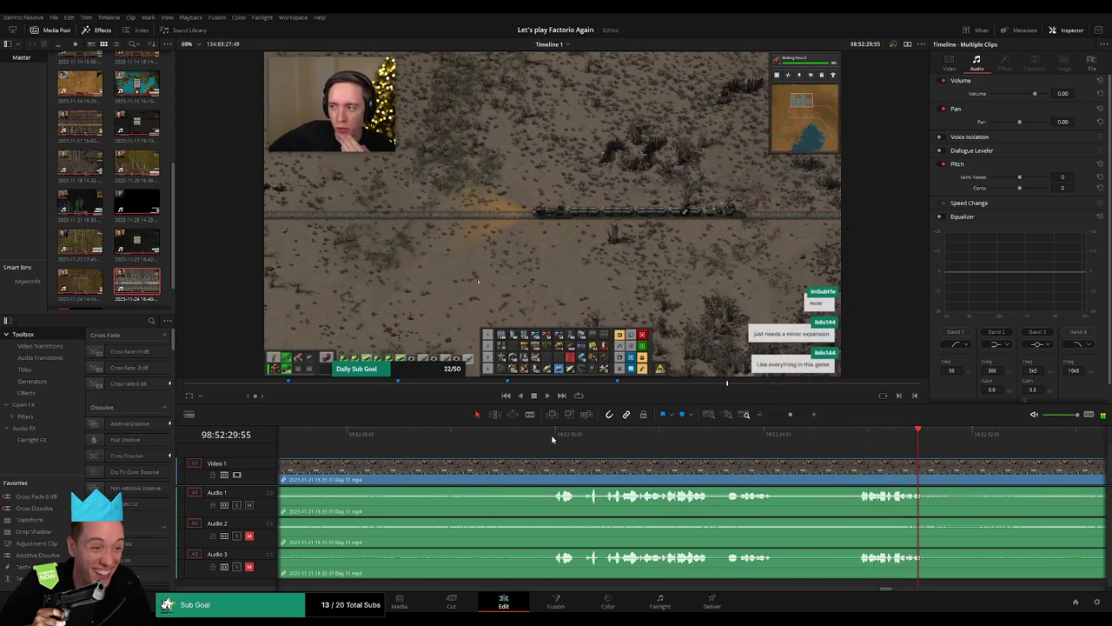
pyautogui.click(553, 440)
pyautogui.moveTo(555, 439); pyautogui.dragTo(530, 444)
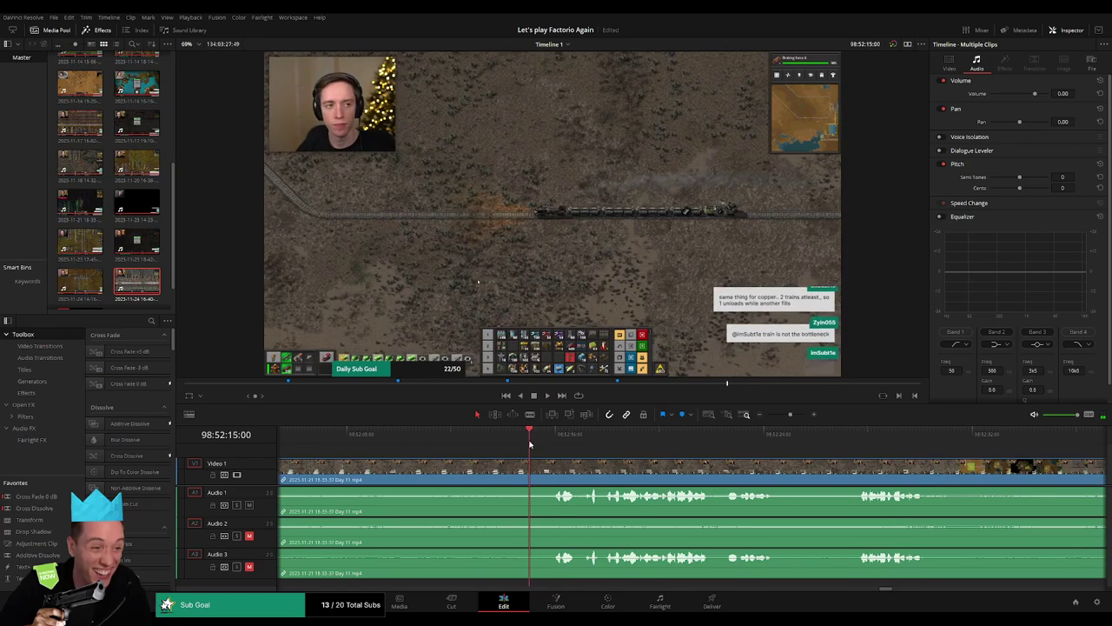
pyautogui.hotkey('ctrl', 'b')
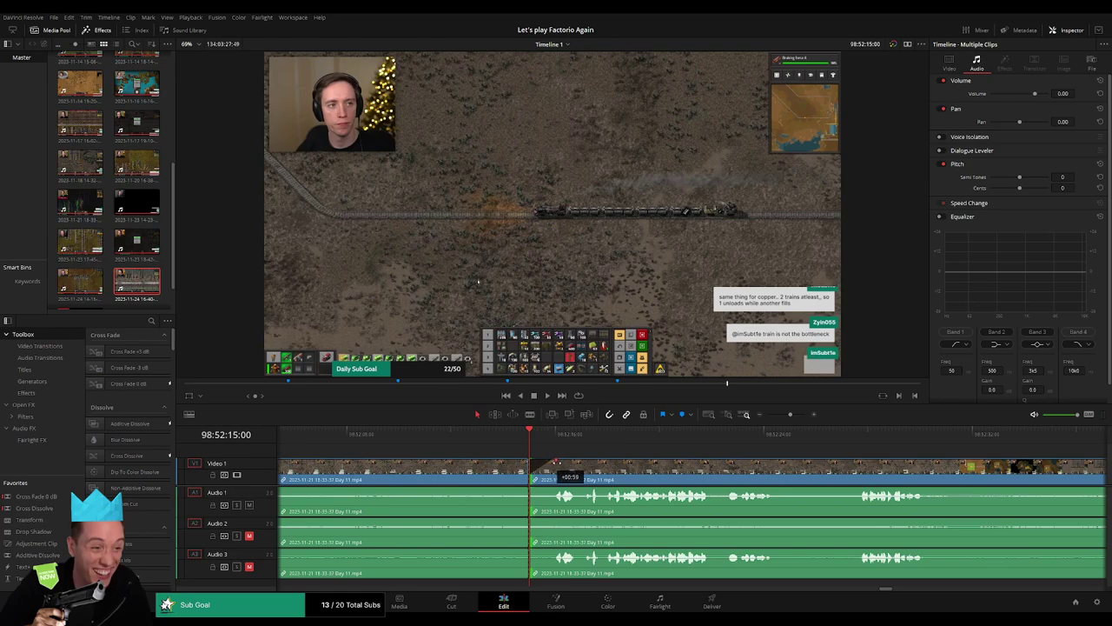
# Trim the clip edge at the 98:52:15:00 split, leaving a short black gap
pyautogui.moveTo(556, 463); pyautogui.dragTo(533, 462)
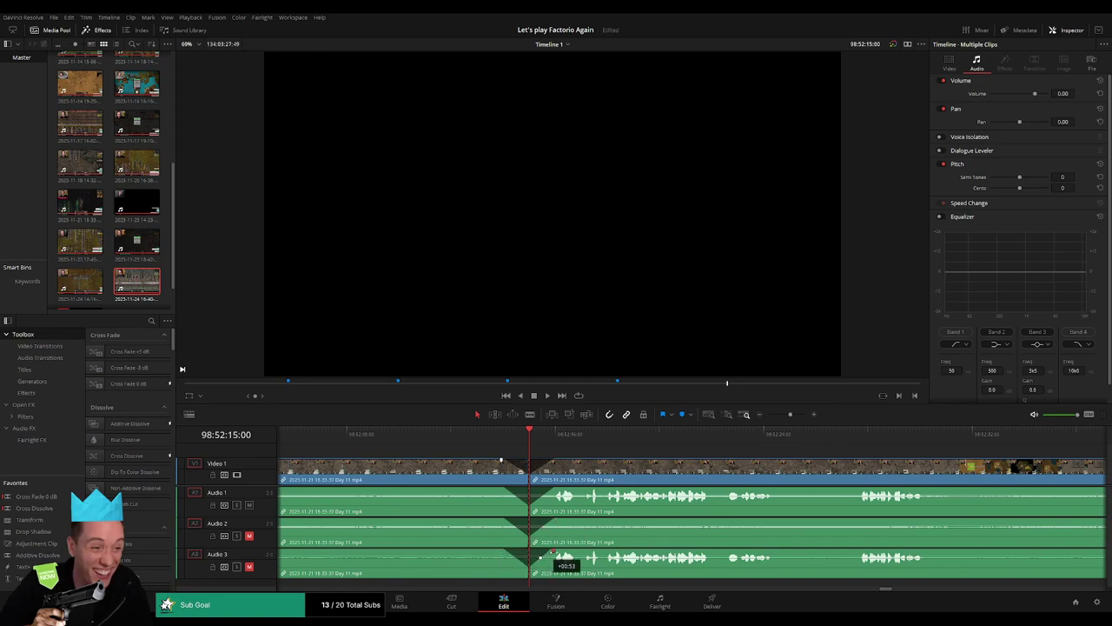
pyautogui.moveTo(793, 417); pyautogui.dragTo(747, 463)
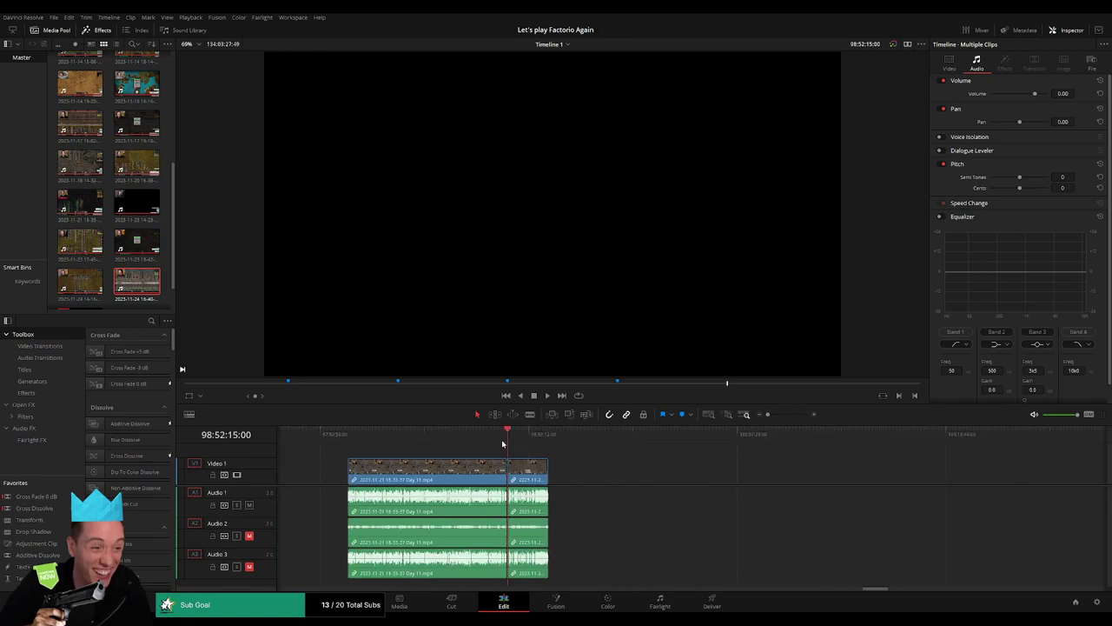
# Shift the short Day 11 piece later and add a marker at the 98:52:15:00 cut
pyautogui.scroll(-2, 502, 444)
pyautogui.moveTo(409, 476); pyautogui.dragTo(615, 476)
pyautogui.click(410, 454)
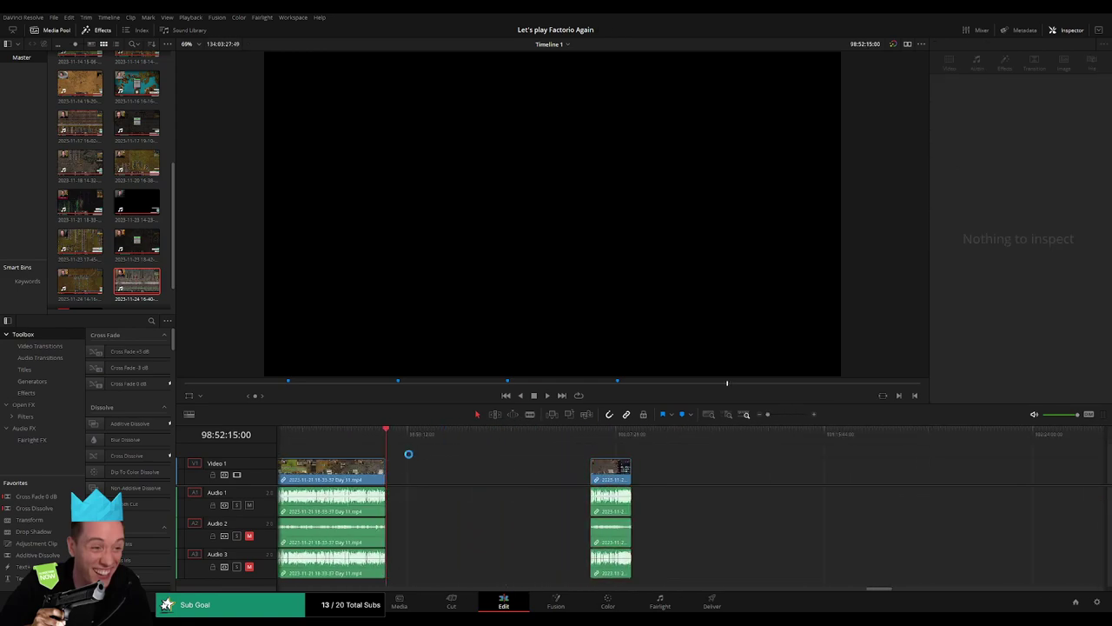
pyautogui.hscroll(-3, 534, 455)
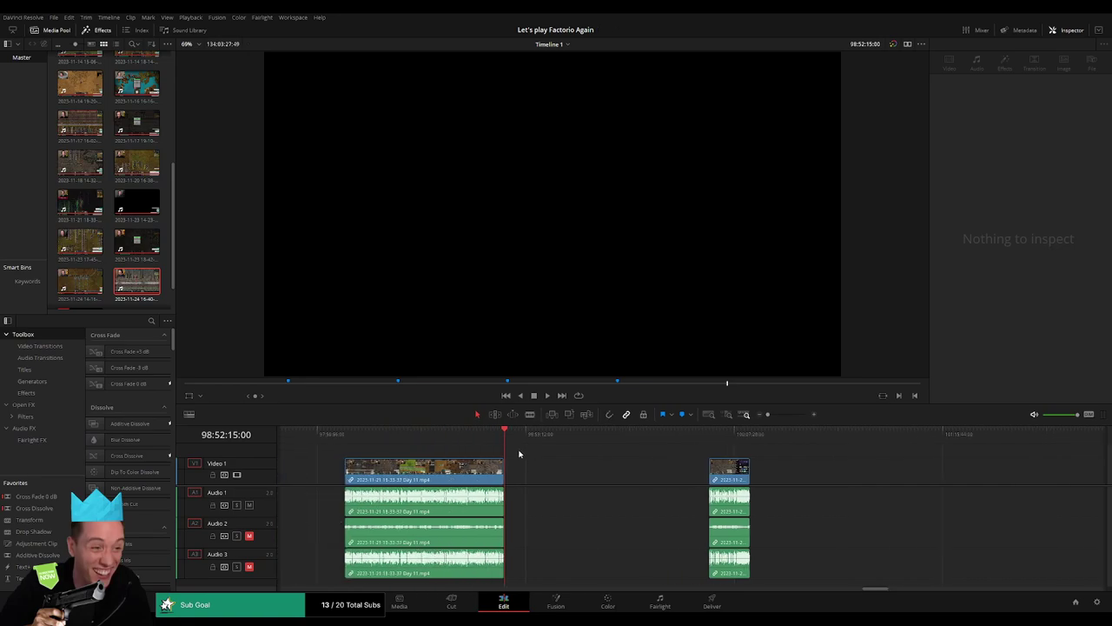
pyautogui.press('m')
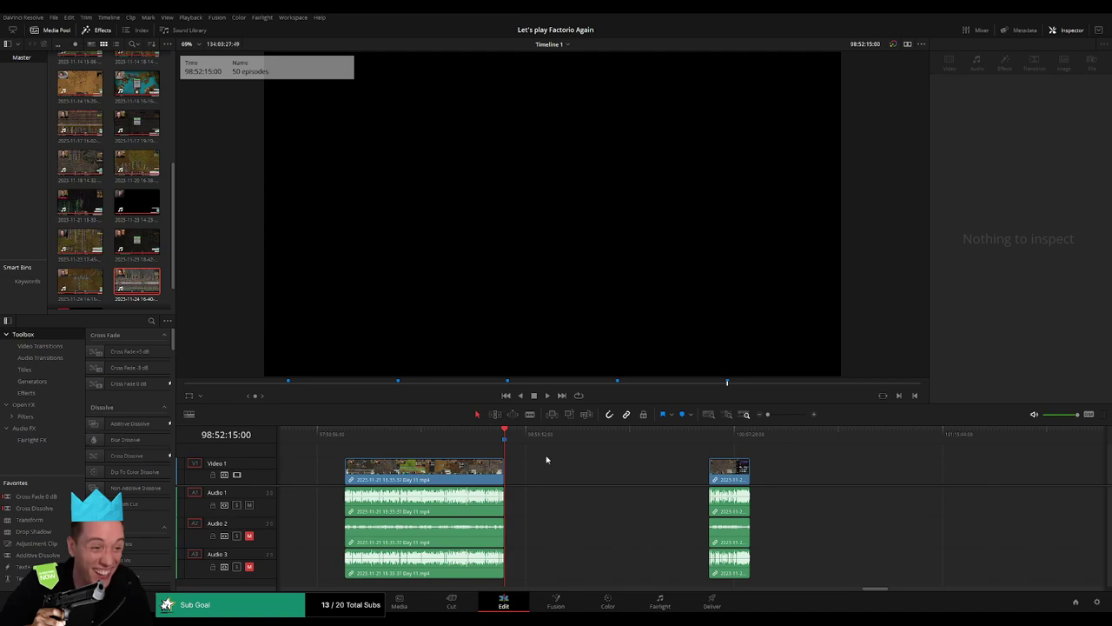
# Place the playhead at 100:00:00:00 and move the short piece up to it
pyautogui.hscroll(3, 557, 461)
pyautogui.moveTo(368, 434); pyautogui.dragTo(549, 452)
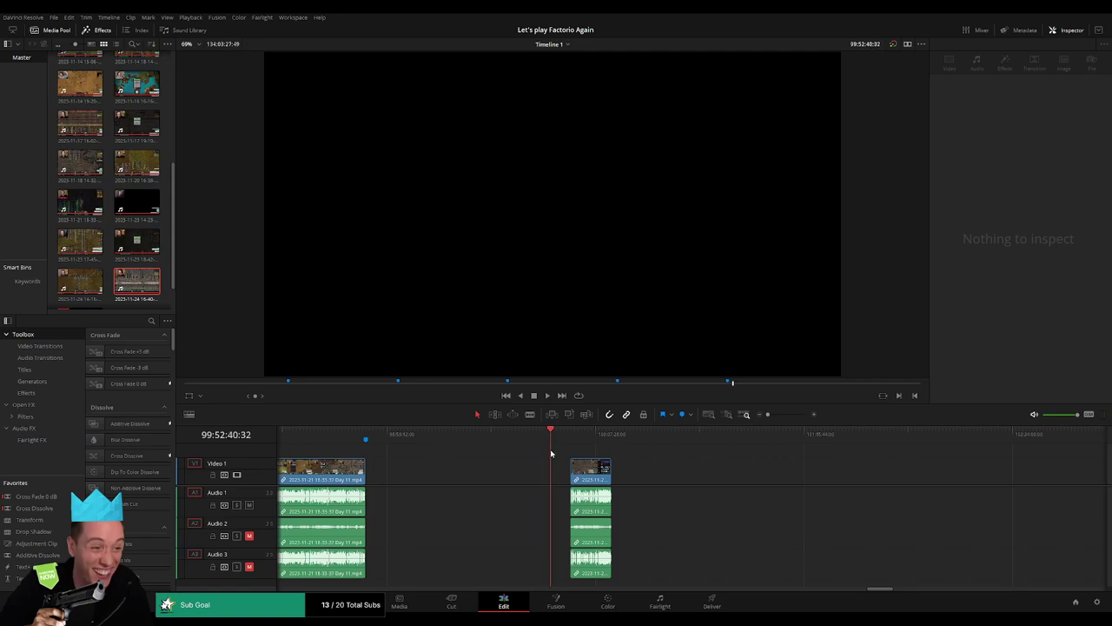
pyautogui.hscroll(3, 551, 452)
pyautogui.moveTo(483, 470); pyautogui.dragTo(576, 470)
pyautogui.moveTo(447, 439); pyautogui.dragTo(465, 443)
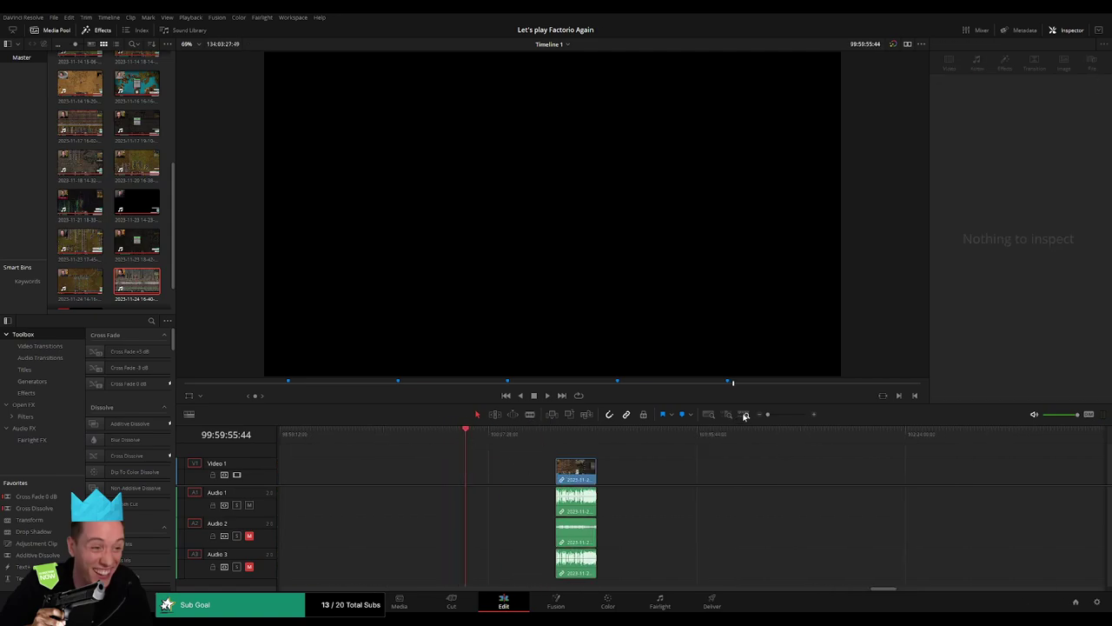
pyautogui.moveTo(774, 416); pyautogui.dragTo(777, 415)
pyautogui.moveTo(695, 439); pyautogui.dragTo(697, 440)
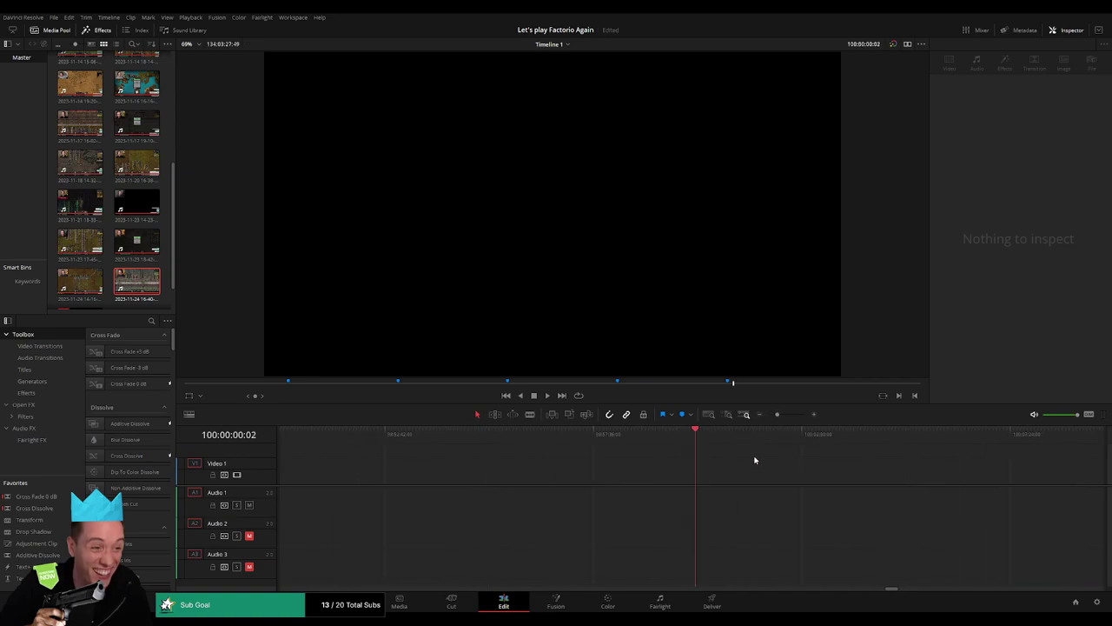
pyautogui.moveTo(778, 415); pyautogui.dragTo(767, 415)
pyautogui.moveTo(567, 474); pyautogui.dragTo(477, 478)
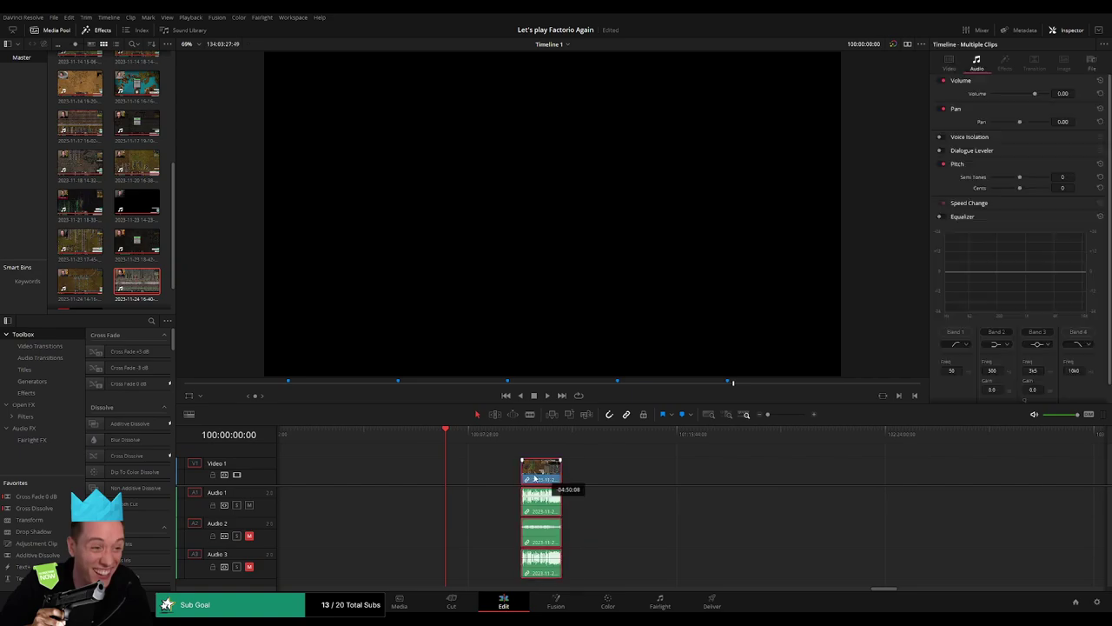
pyautogui.hscroll(3, 695, 464)
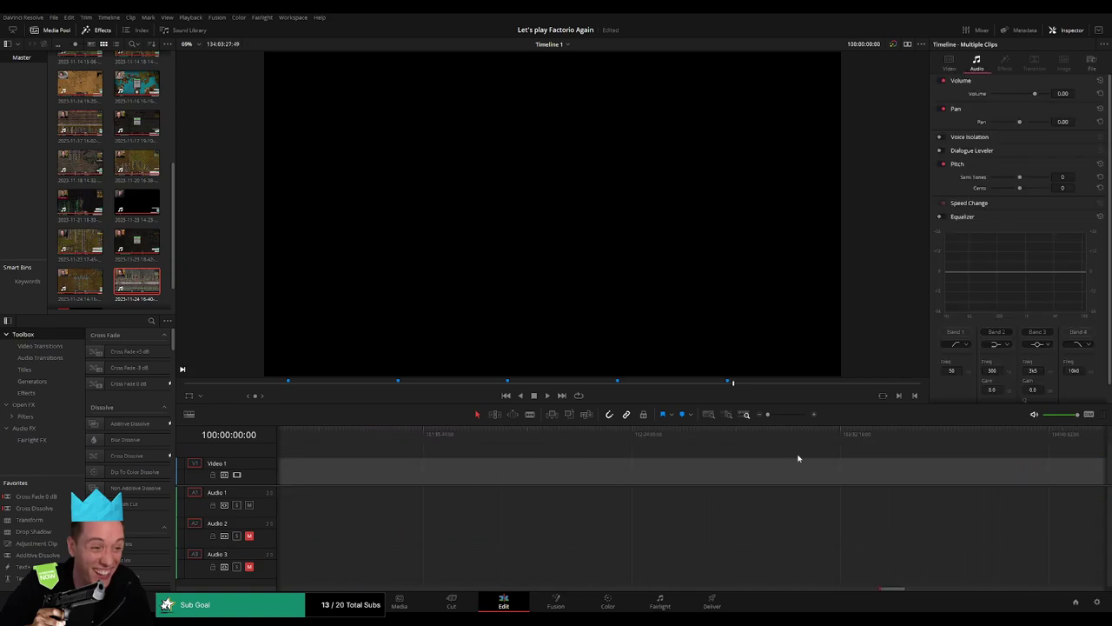
pyautogui.hscroll(-2, 783, 461)
# Append the Day 12 recording after the short piece and add a Ctrl+T cross-fade at the join
pyautogui.hotkey('ctrl', 'z')
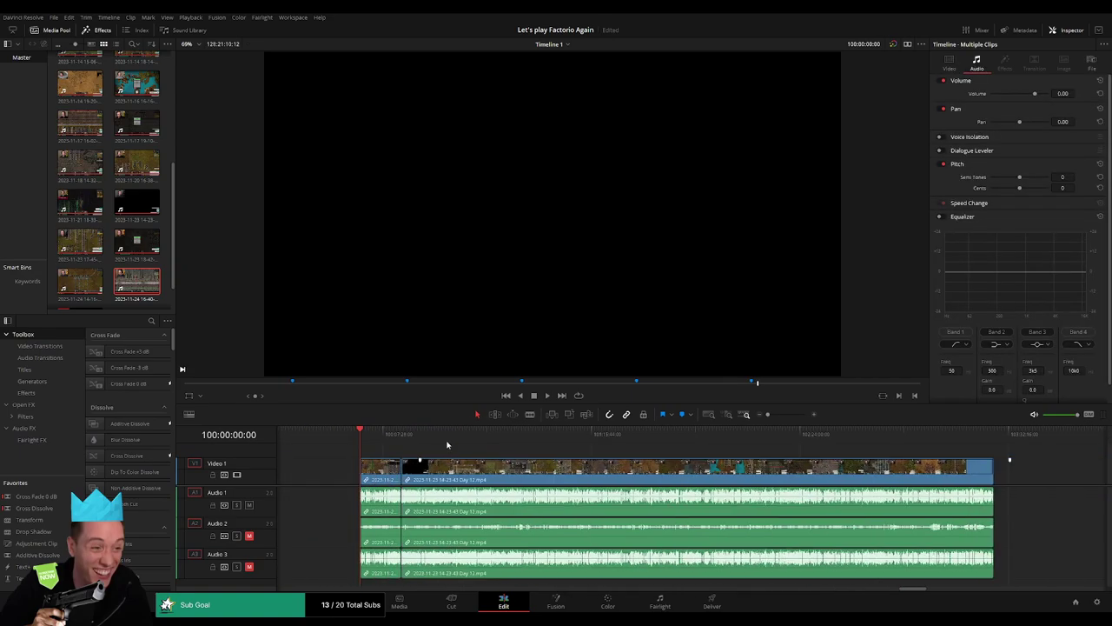
pyautogui.press('space')
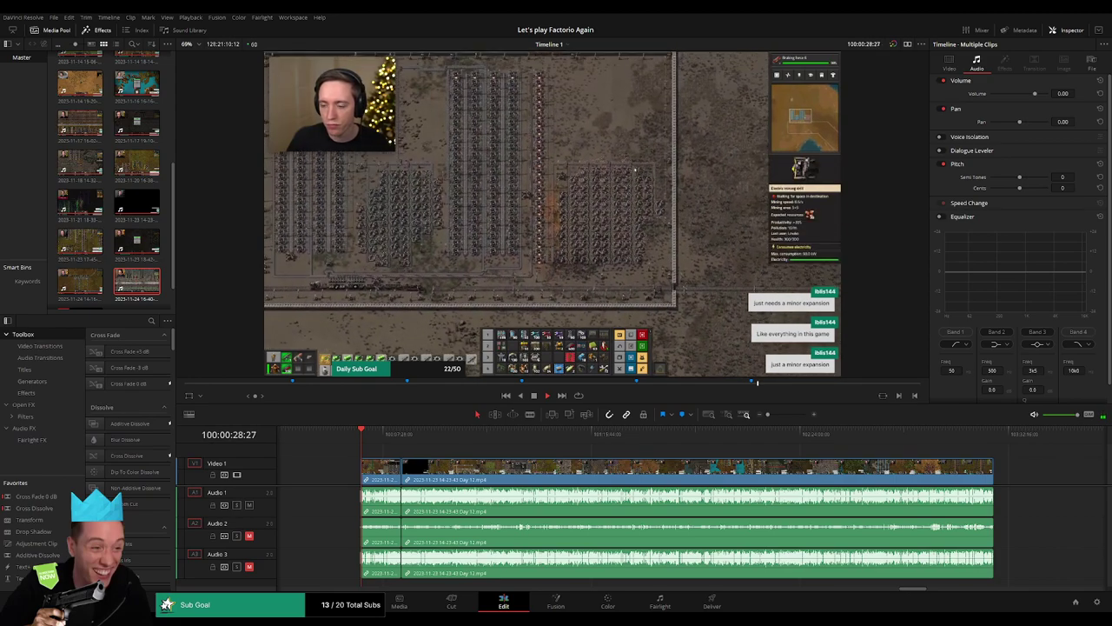
pyautogui.click(332, 434)
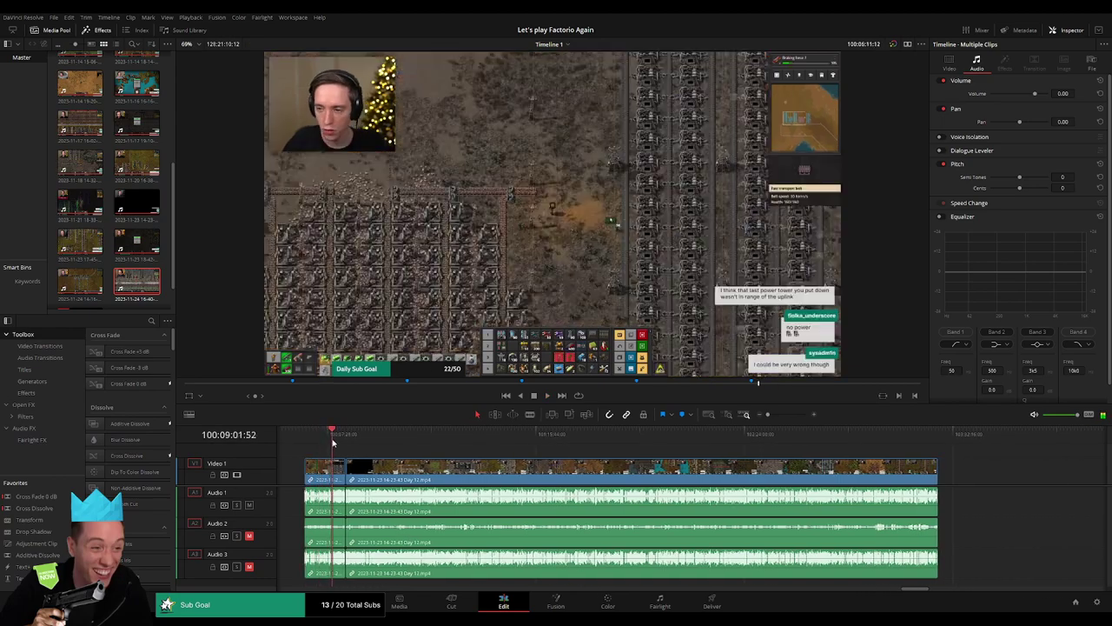
pyautogui.click(342, 435)
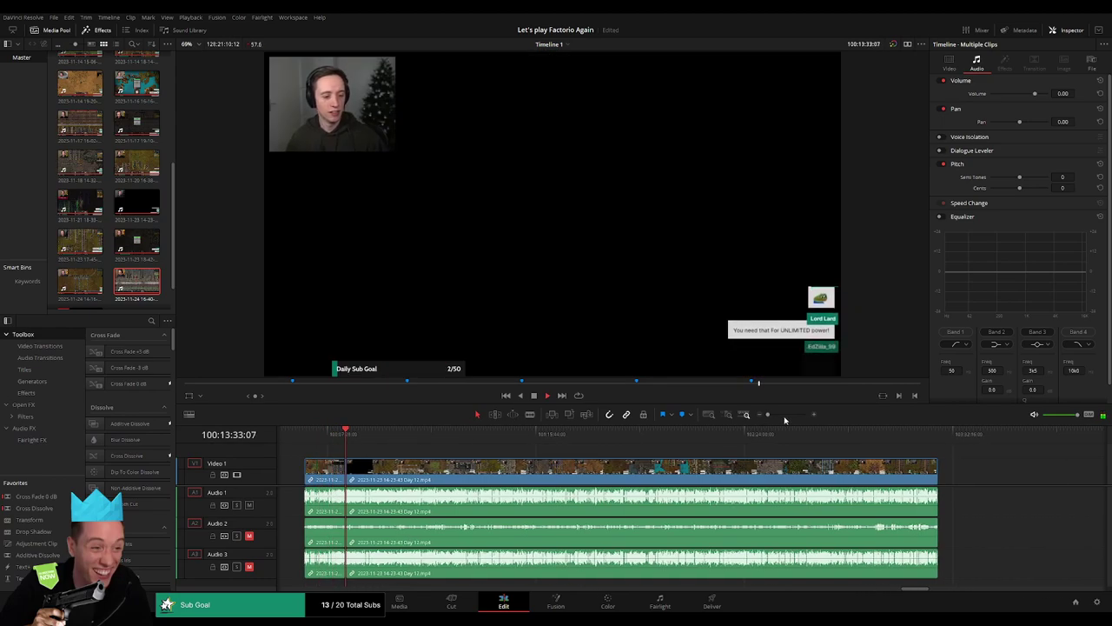
pyautogui.scroll(3, 663, 450)
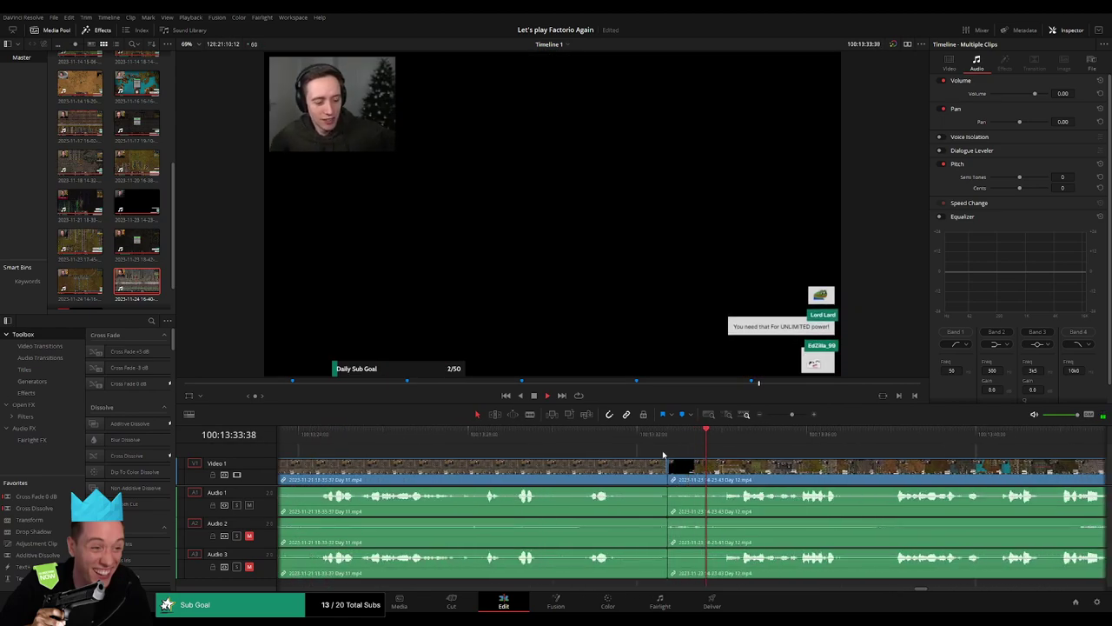
pyautogui.click(586, 435)
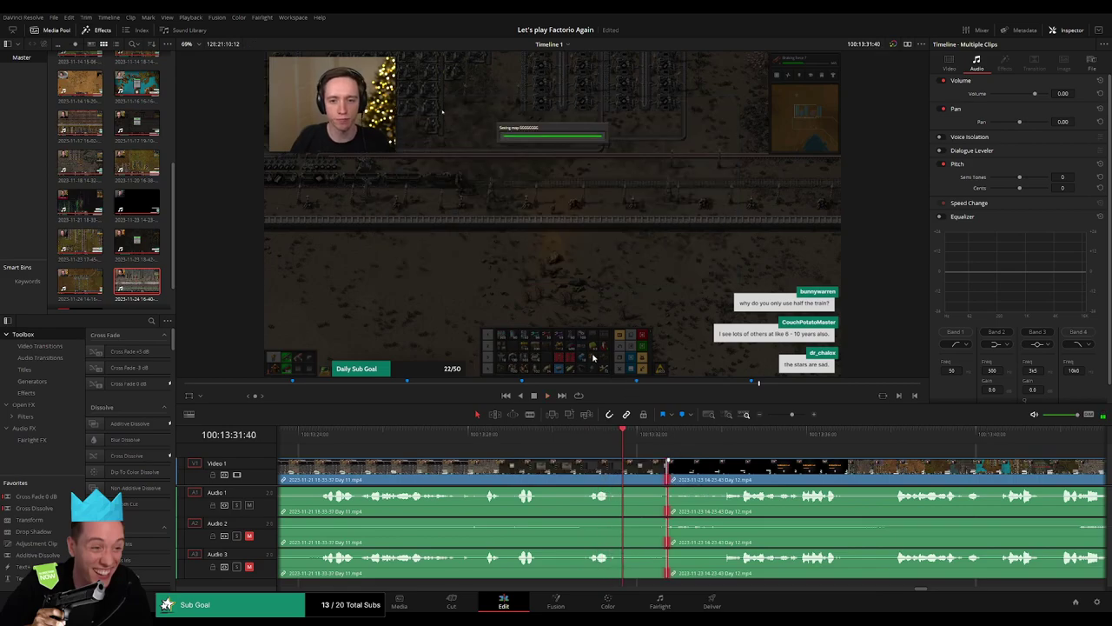
pyautogui.hotkey('ctrl', 't')
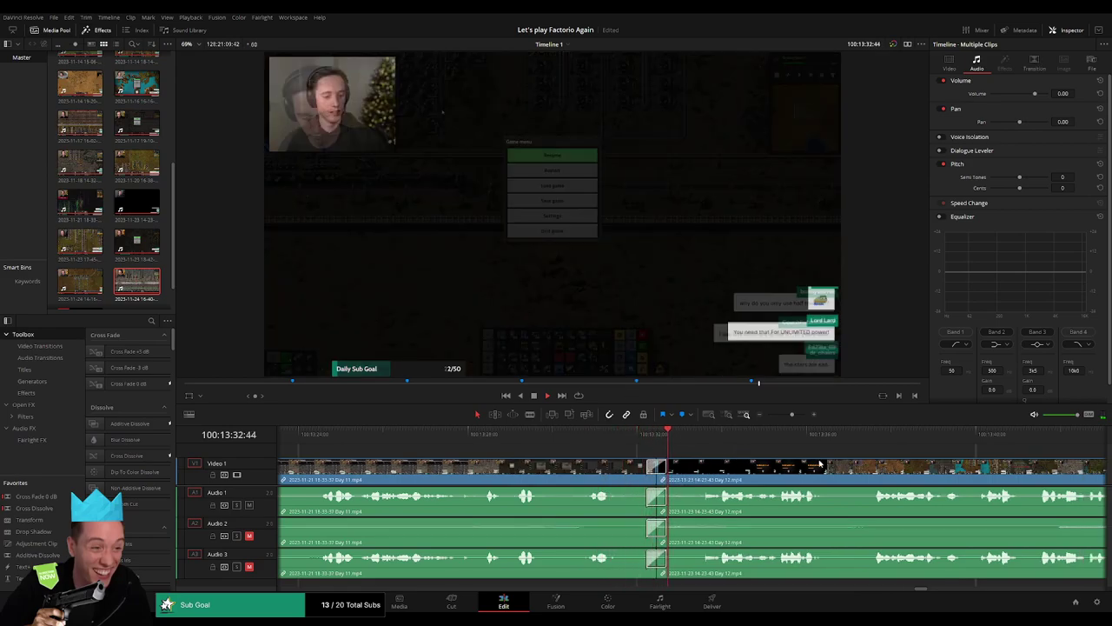
pyautogui.scroll(-5, 495, 461)
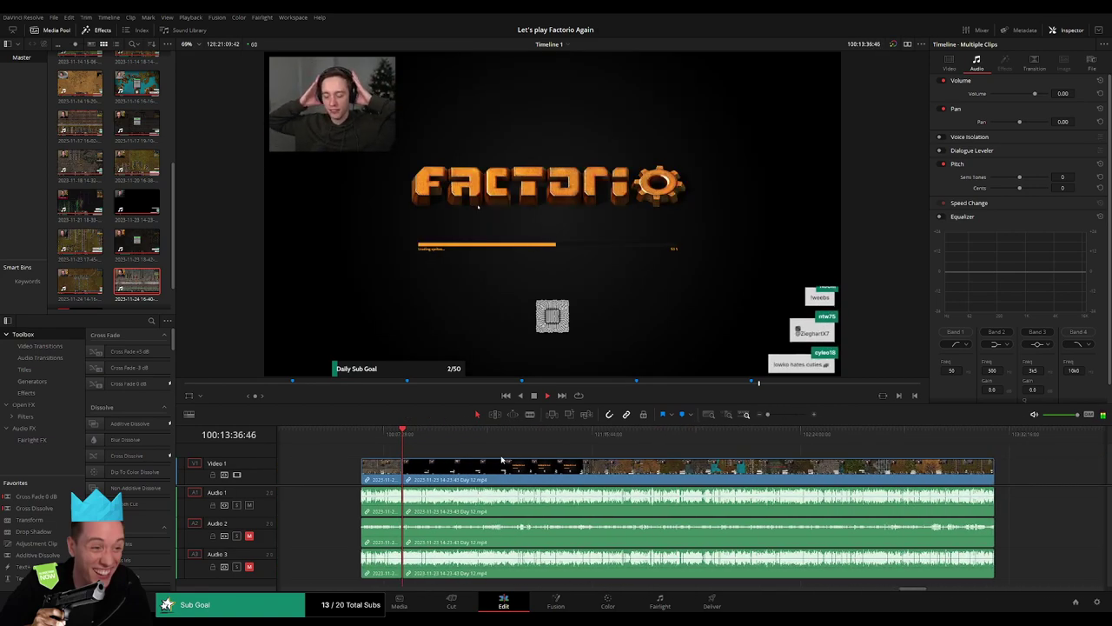
# Review the Day 12 gameplay and park the playhead at 10:52:06:58
pyautogui.hscroll(2, 452, 453)
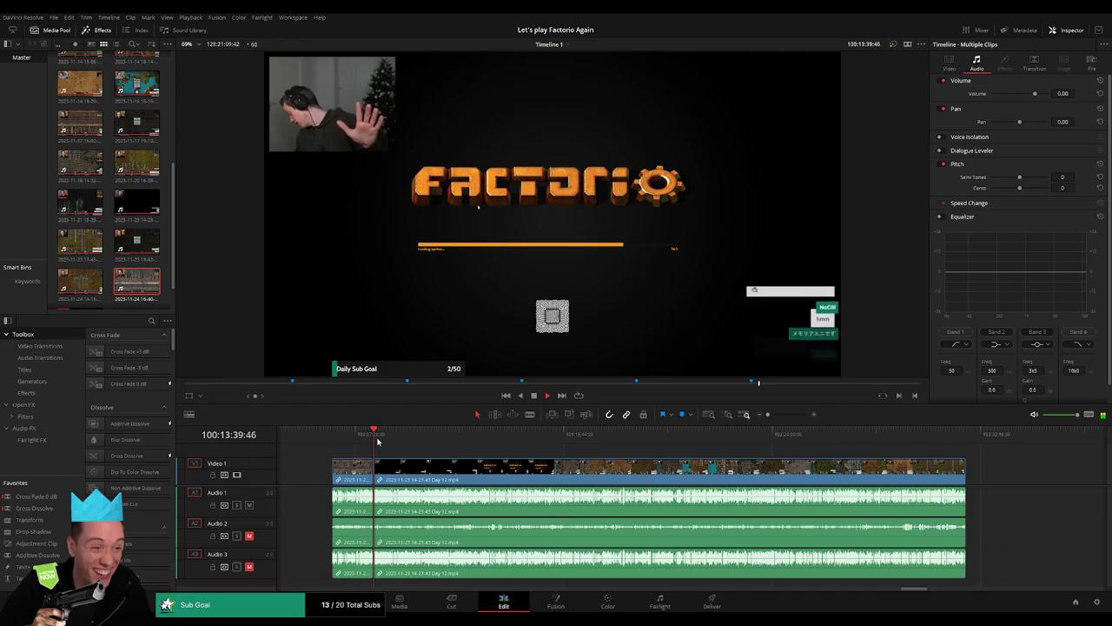
pyautogui.moveTo(390, 450); pyautogui.dragTo(496, 452)
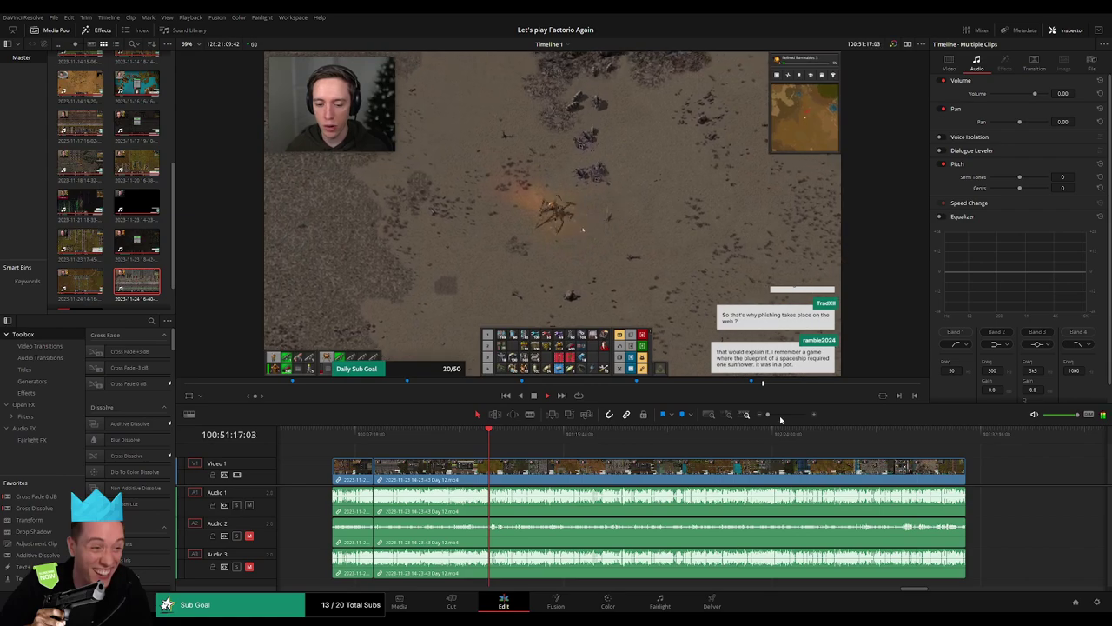
pyautogui.moveTo(779, 415); pyautogui.dragTo(786, 418)
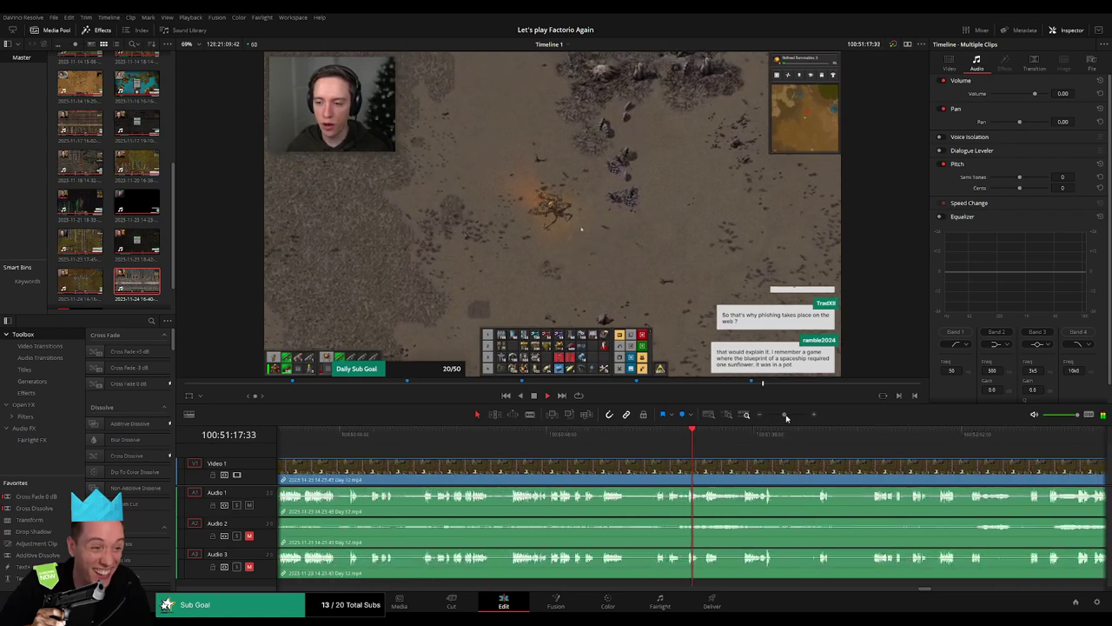
pyautogui.moveTo(588, 445)
pyautogui.mouseDown()
pyautogui.moveTo(619, 442)
pyautogui.moveTo(562, 441)
pyautogui.mouseUp()
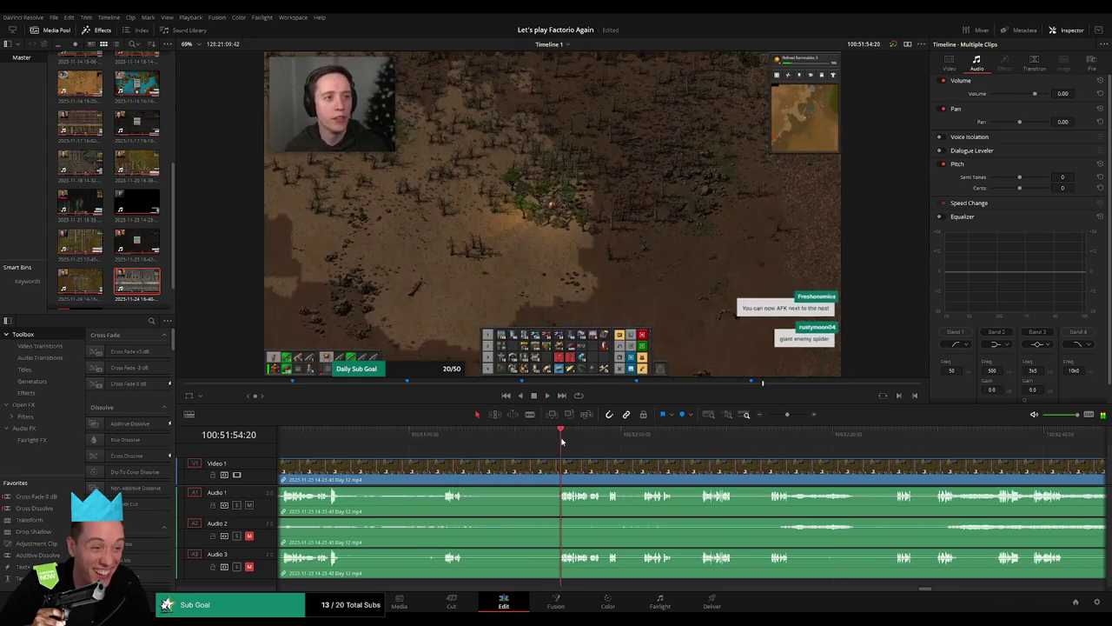
pyautogui.press('space')
pyautogui.click(643, 435)
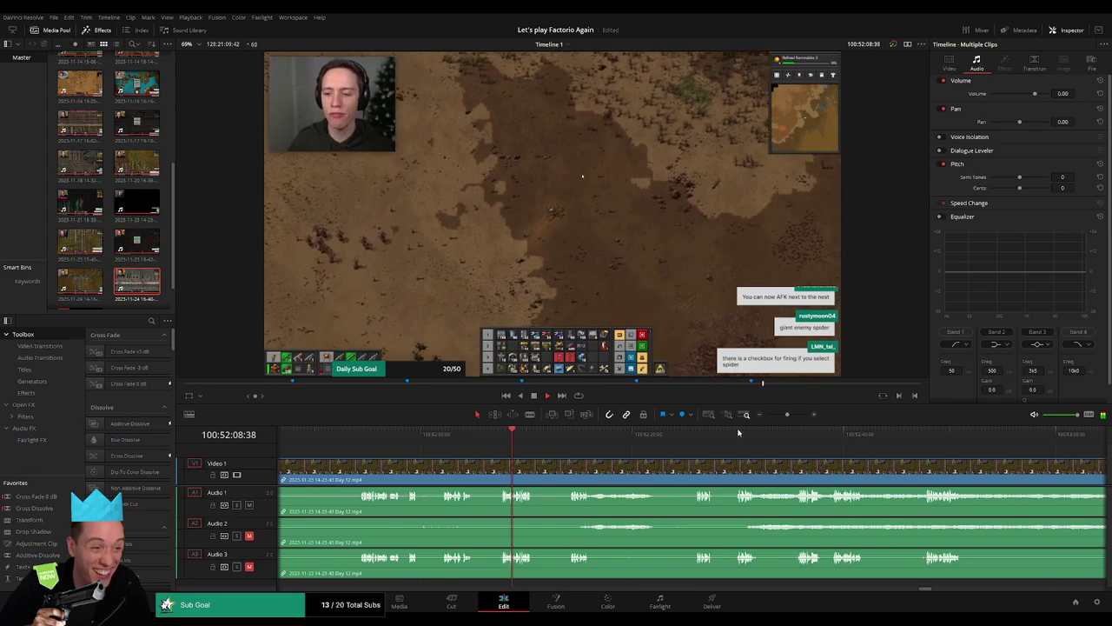
pyautogui.click(803, 436)
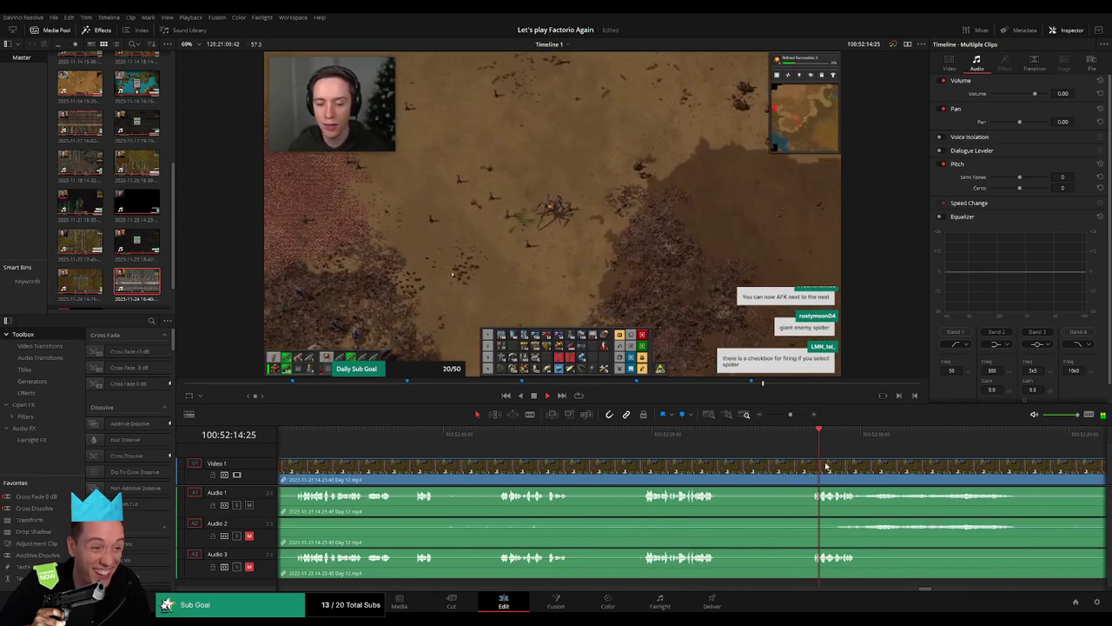
pyautogui.click(428, 435)
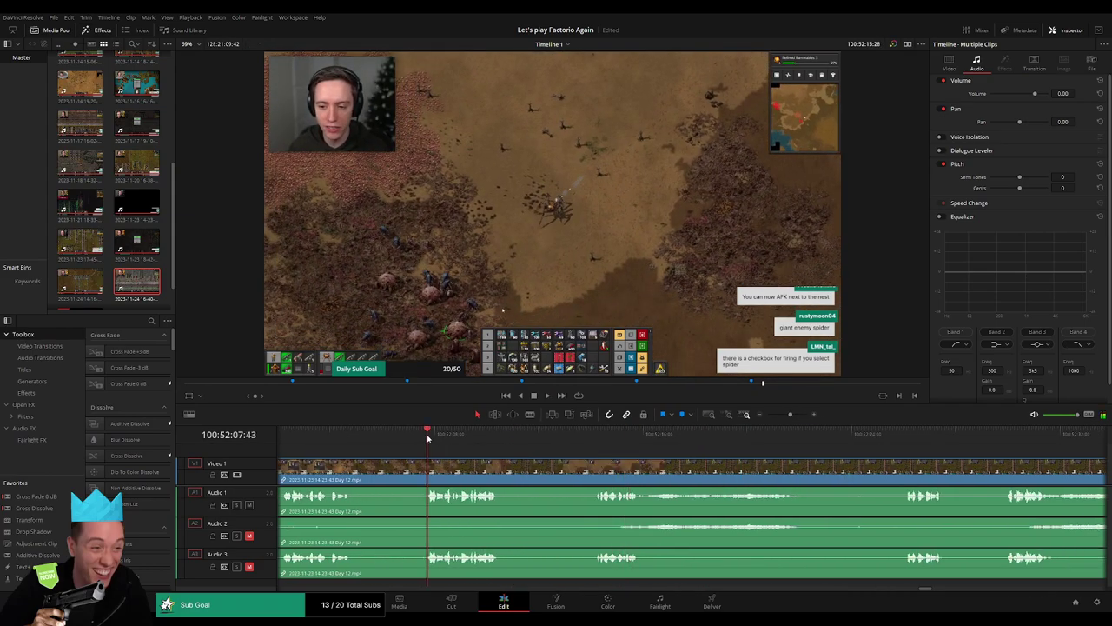
pyautogui.moveTo(428, 439); pyautogui.dragTo(408, 442)
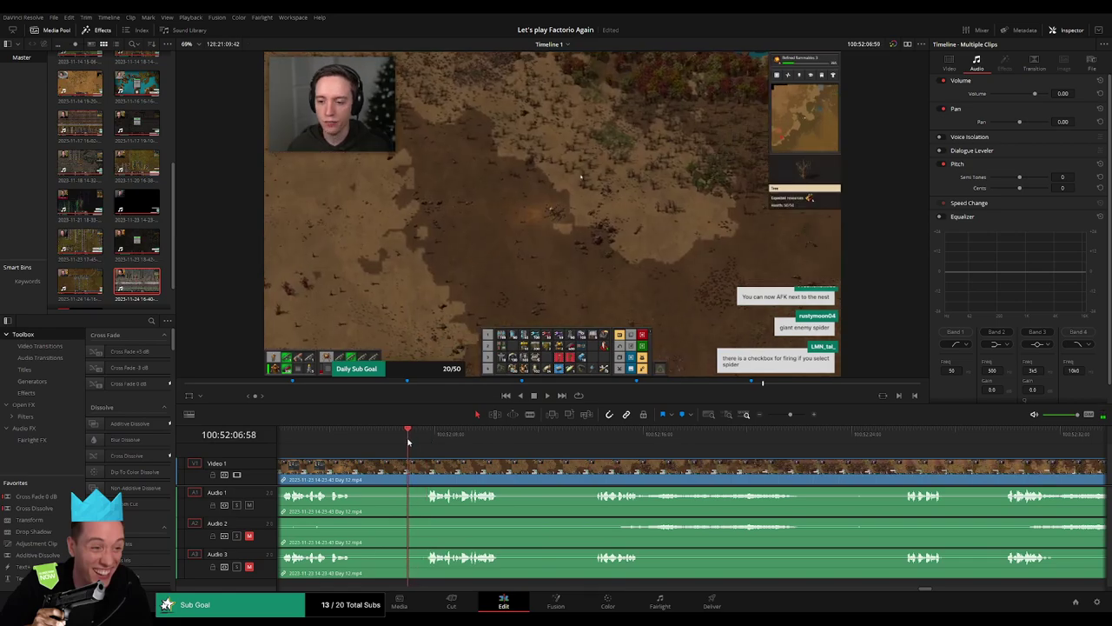
# Blade the clip there, trim after the cut, and add audio fades across the join
pyautogui.hotkey('ctrl', 'b')
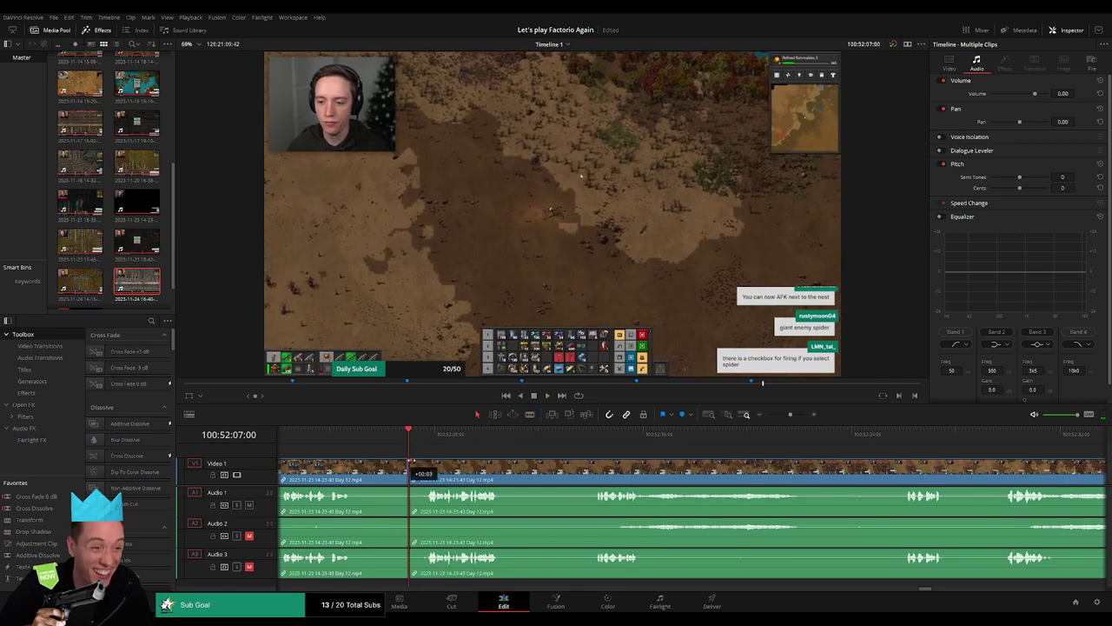
pyautogui.moveTo(413, 464)
pyautogui.mouseDown()
pyautogui.moveTo(572, 480)
pyautogui.moveTo(493, 461)
pyautogui.mouseUp()
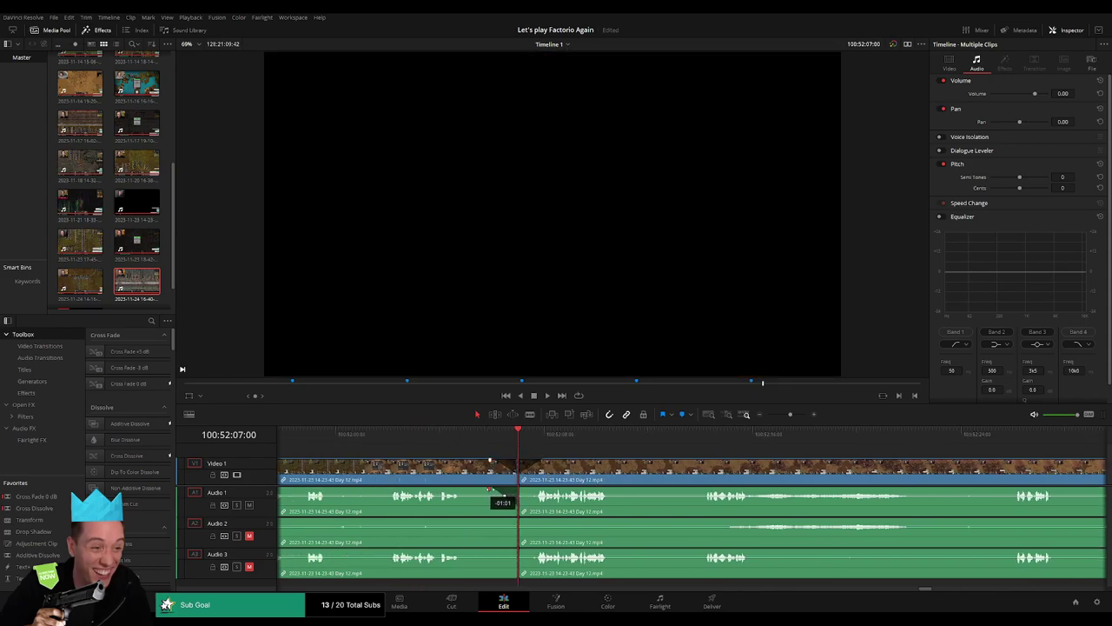
pyautogui.moveTo(505, 495); pyautogui.dragTo(526, 495)
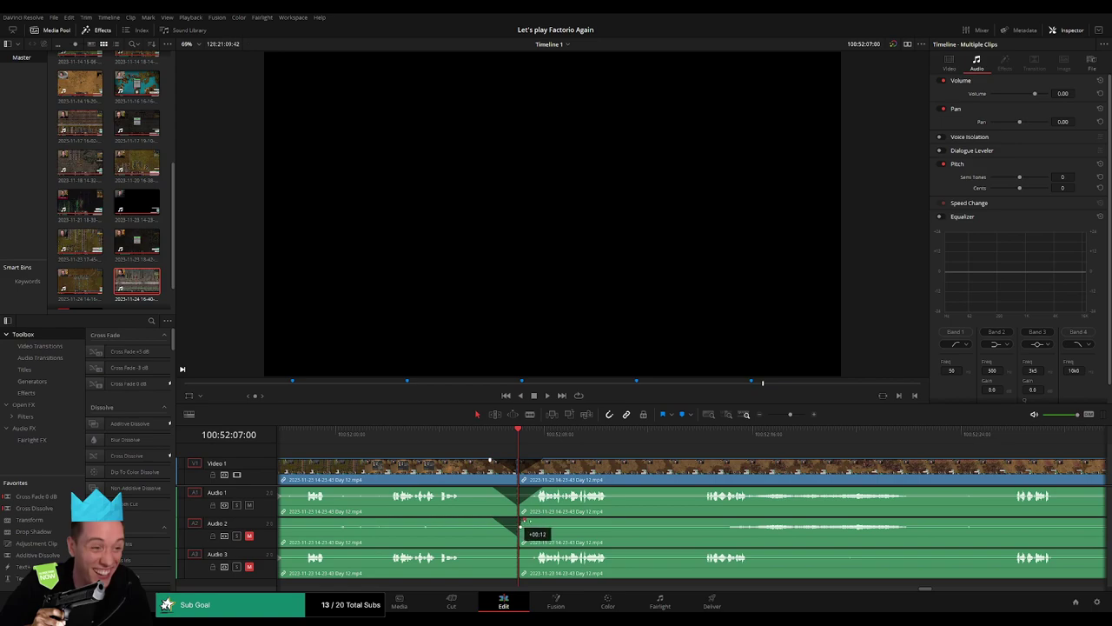
pyautogui.moveTo(524, 521)
pyautogui.mouseDown()
pyautogui.moveTo(543, 521)
pyautogui.moveTo(488, 552)
pyautogui.moveTo(538, 554)
pyautogui.mouseUp()
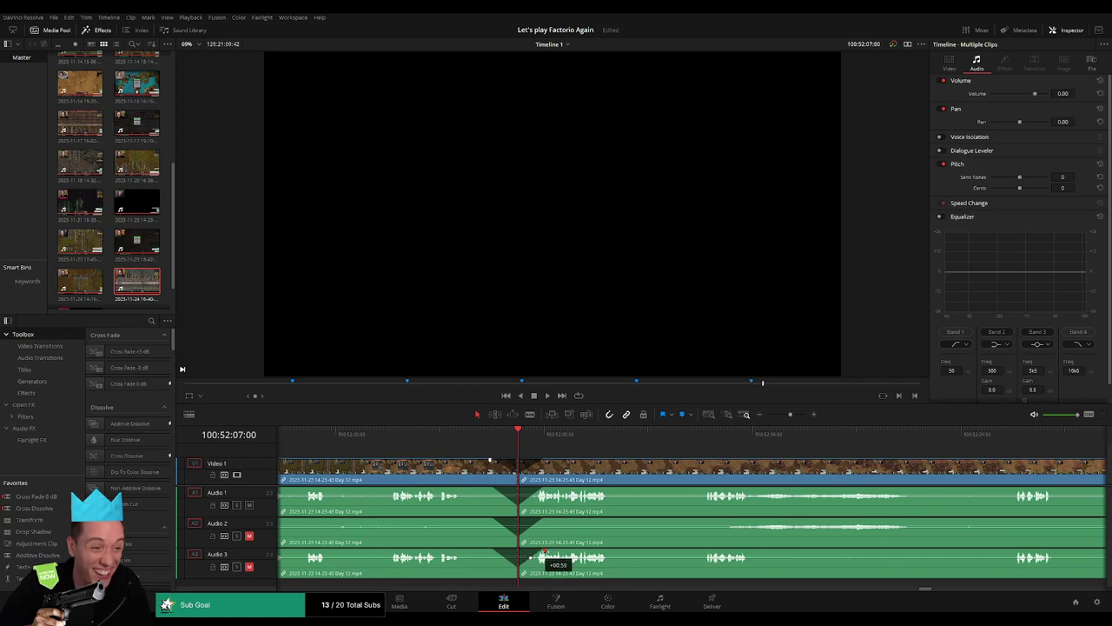
pyautogui.moveTo(793, 416); pyautogui.dragTo(769, 416)
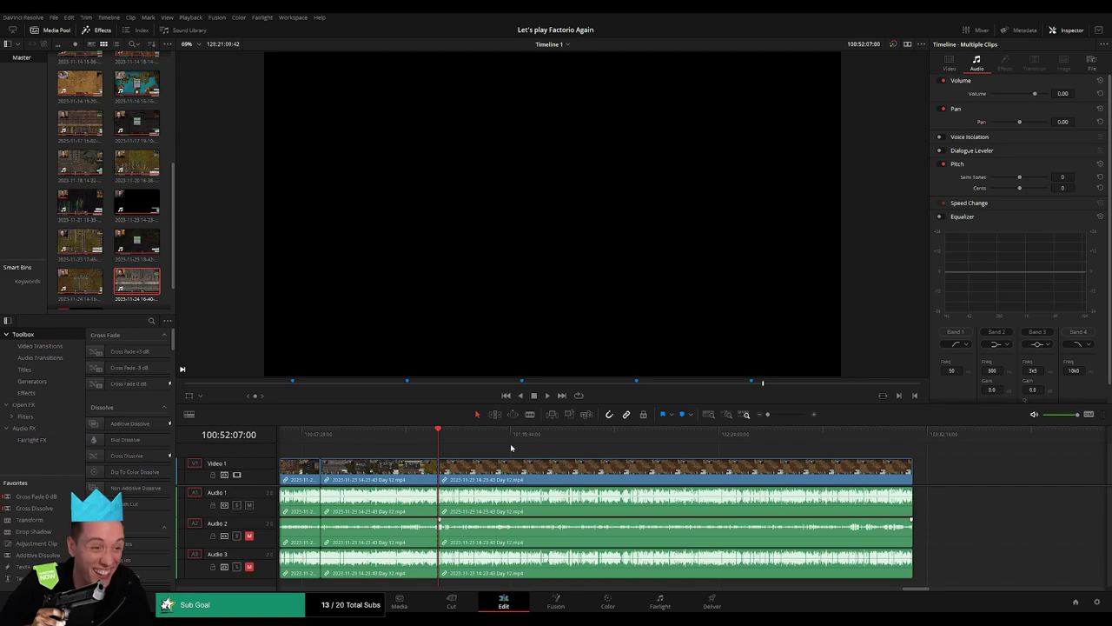
# Slide the later Day 12 clip group to start at 102:00:00:00 and play it from there
pyautogui.moveTo(499, 446)
pyautogui.mouseDown()
pyautogui.moveTo(606, 462)
pyautogui.moveTo(564, 473)
pyautogui.mouseUp()
pyautogui.press('Home')
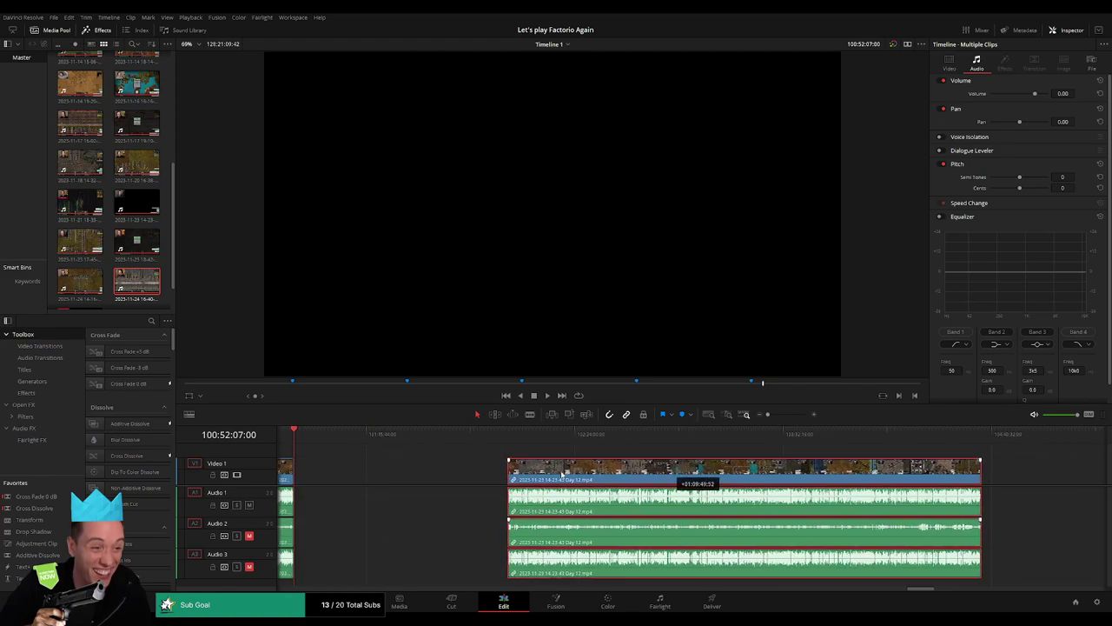
pyautogui.moveTo(416, 446); pyautogui.dragTo(611, 458)
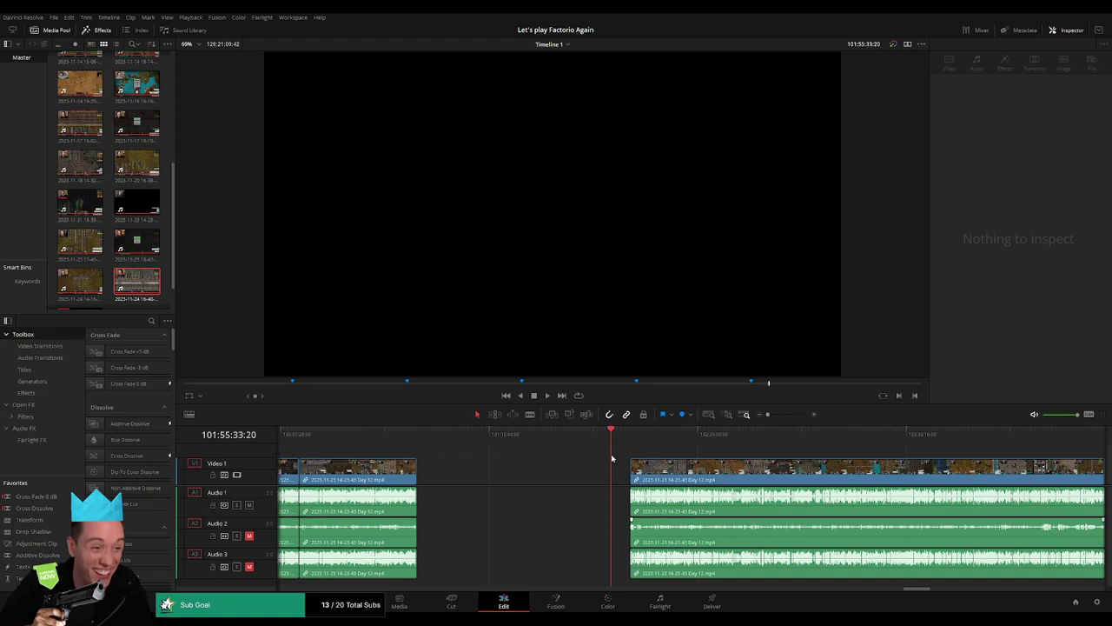
pyautogui.hscroll(5, 612, 458)
pyautogui.moveTo(434, 469)
pyautogui.mouseDown()
pyautogui.moveTo(447, 450)
pyautogui.moveTo(424, 437)
pyautogui.mouseUp()
pyautogui.click(433, 451)
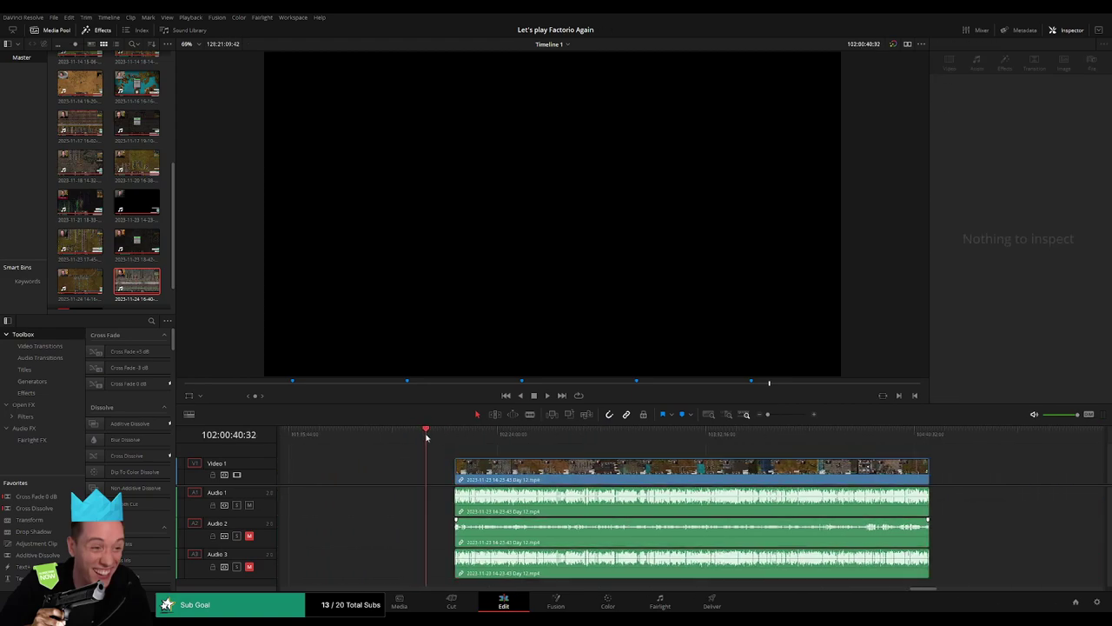
pyautogui.scroll(3, 741, 439)
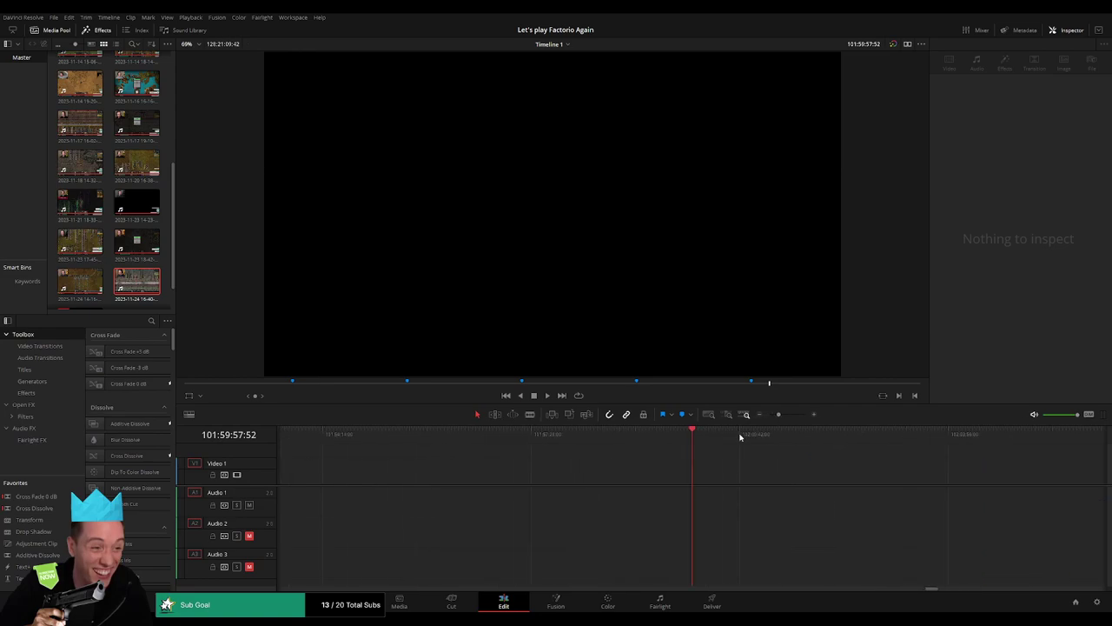
pyautogui.click(695, 441)
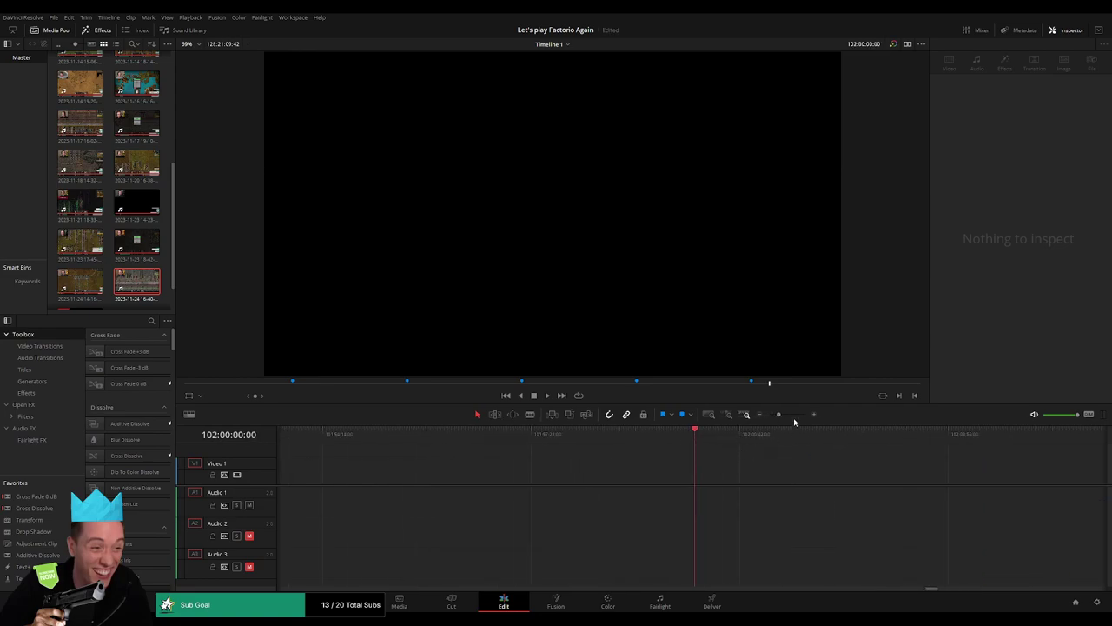
pyautogui.scroll(-3, 660, 504)
pyautogui.click(586, 460)
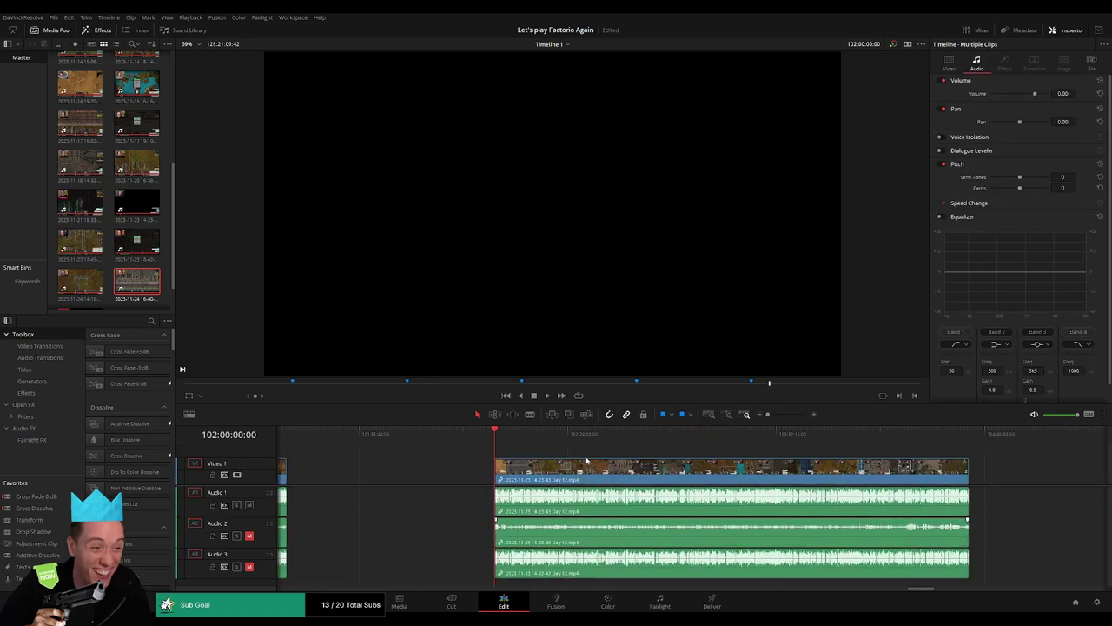
pyautogui.press('space')
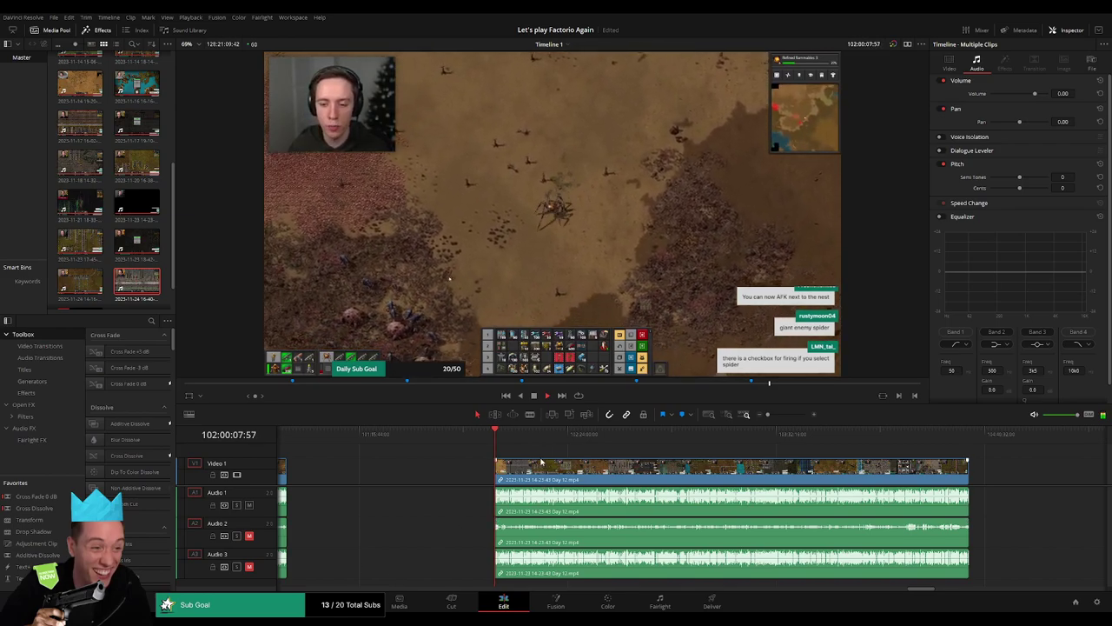
# Scrub and zoom through the moved footage, parking the playhead at 102:52:13:00
pyautogui.hscroll(3, 431, 450)
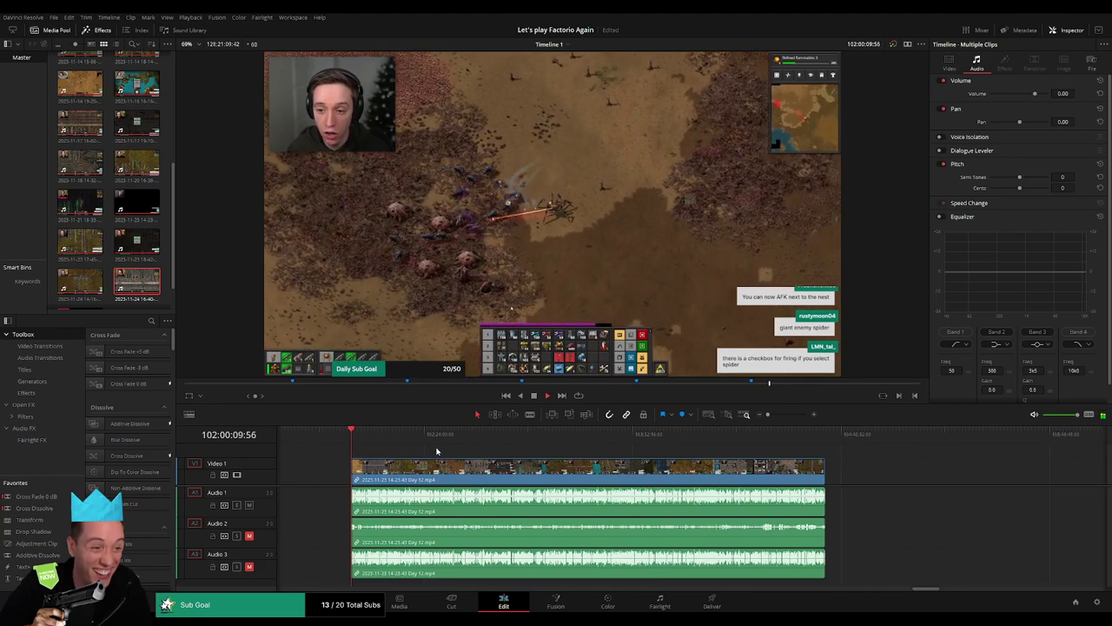
pyautogui.hscroll(1, 436, 450)
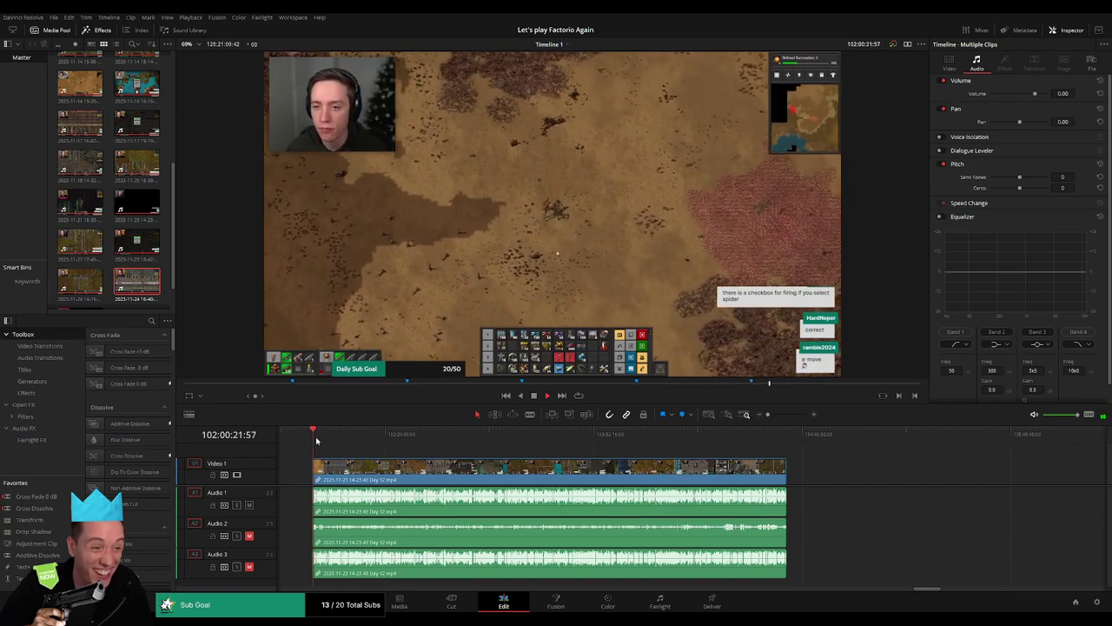
pyautogui.moveTo(317, 442); pyautogui.dragTo(473, 441)
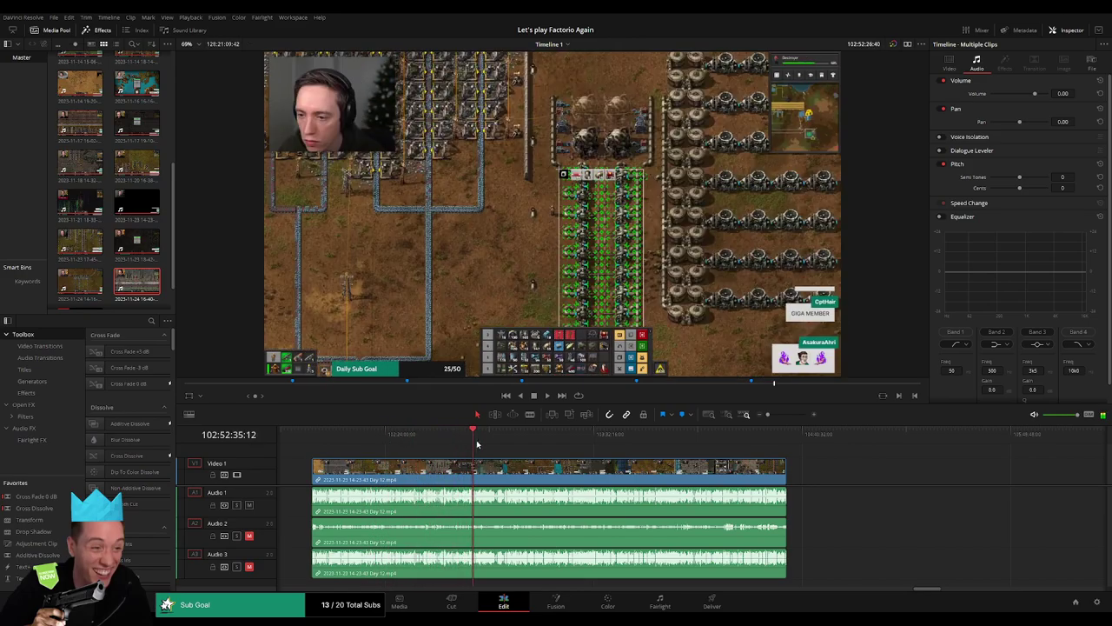
pyautogui.click(784, 415)
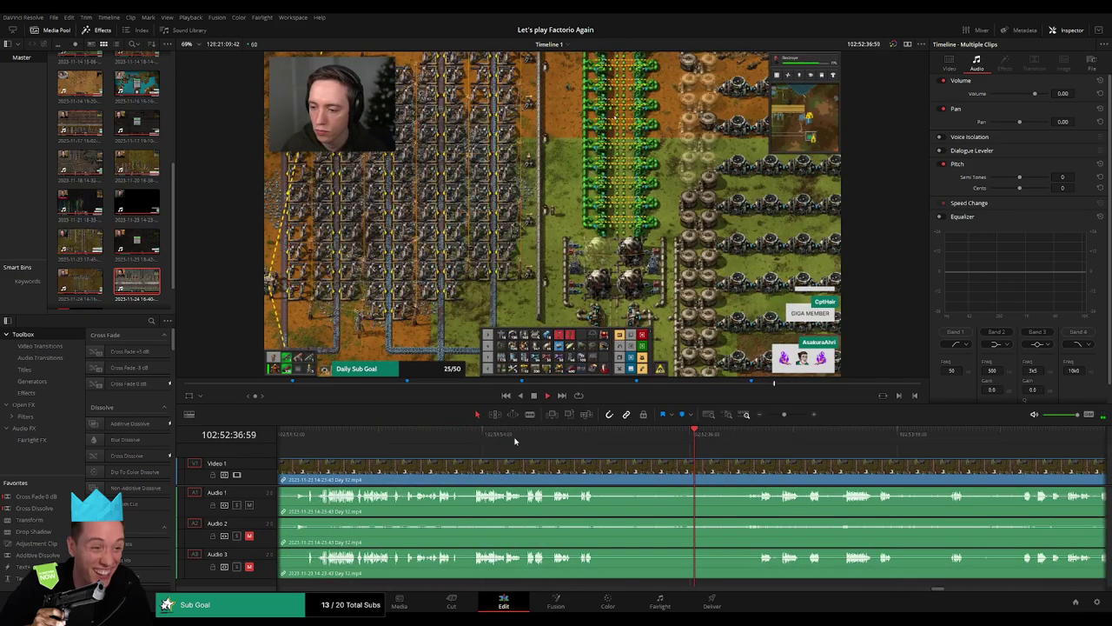
pyautogui.click(477, 435)
pyautogui.click(526, 438)
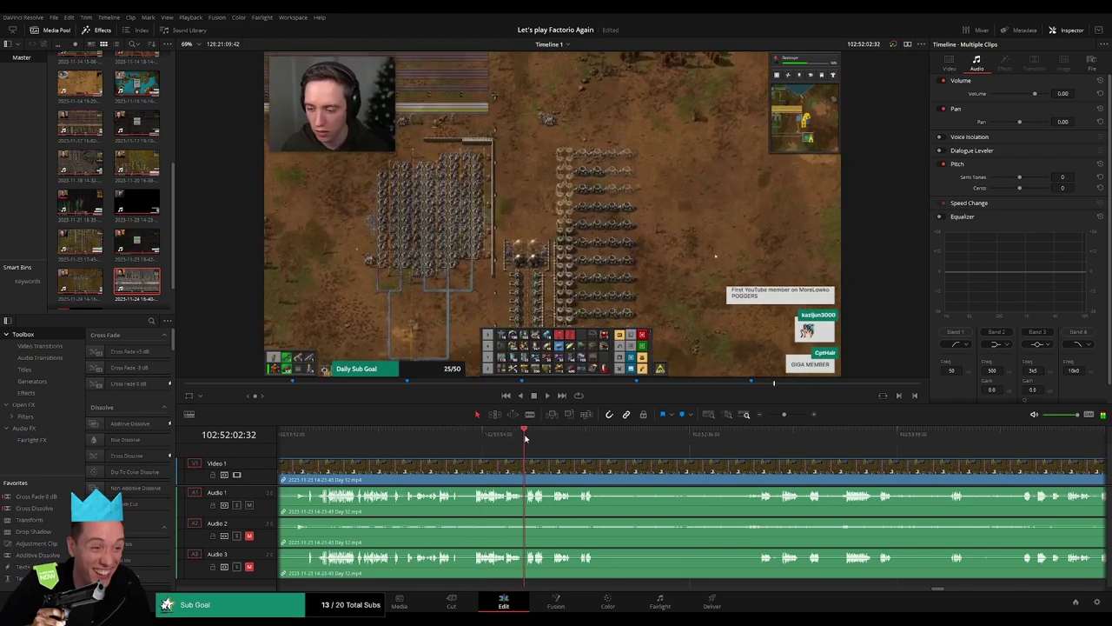
pyautogui.click(789, 414)
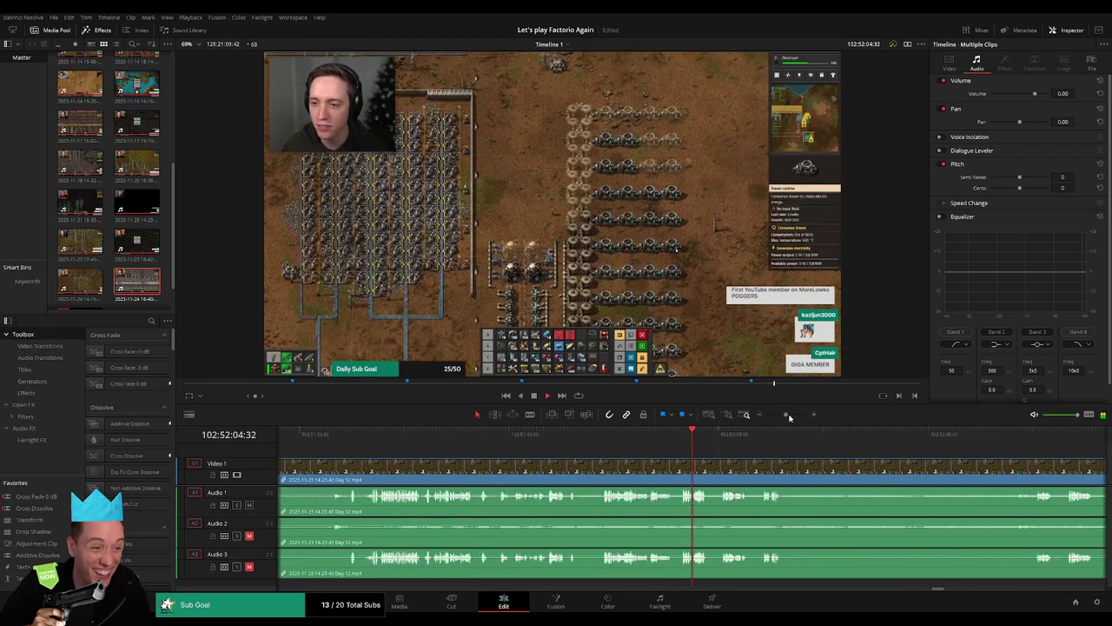
pyautogui.click(772, 437)
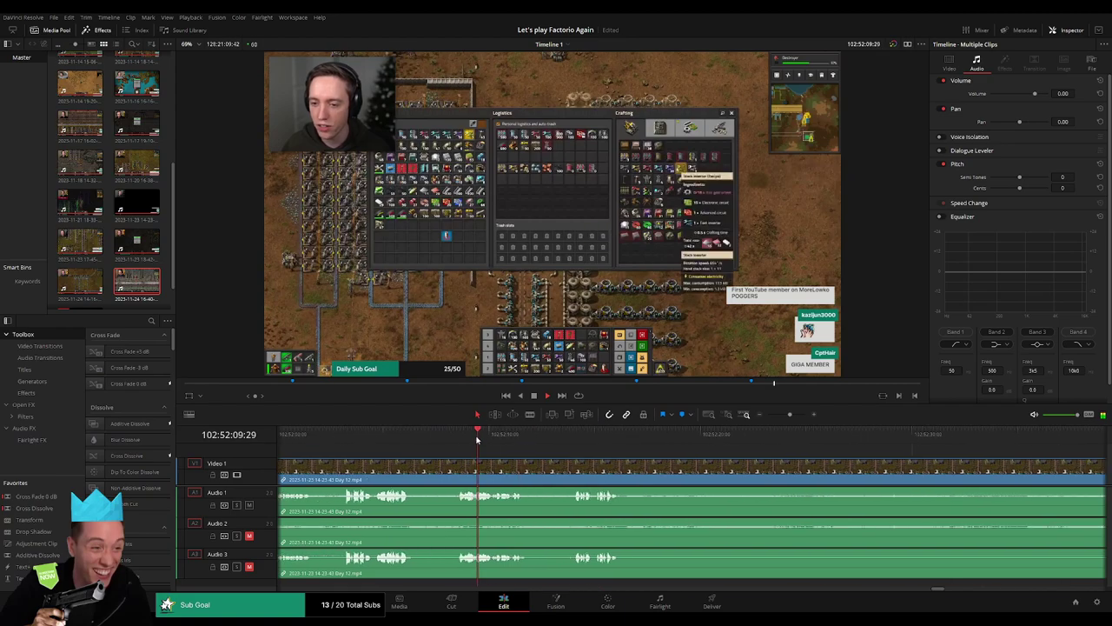
pyautogui.click(570, 437)
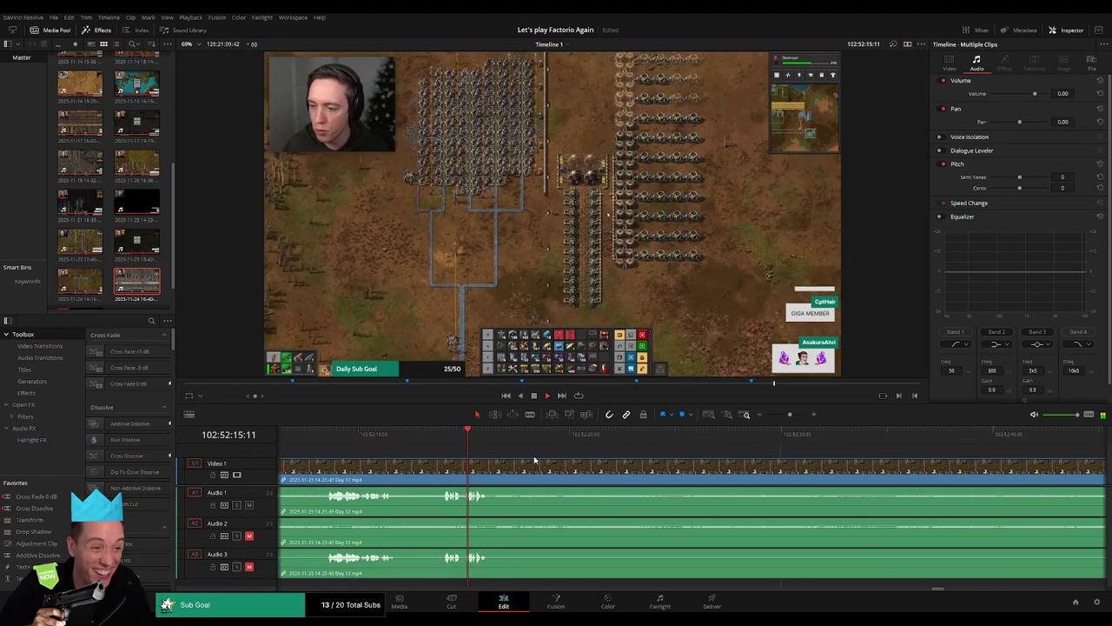
pyautogui.moveTo(496, 434); pyautogui.dragTo(470, 445)
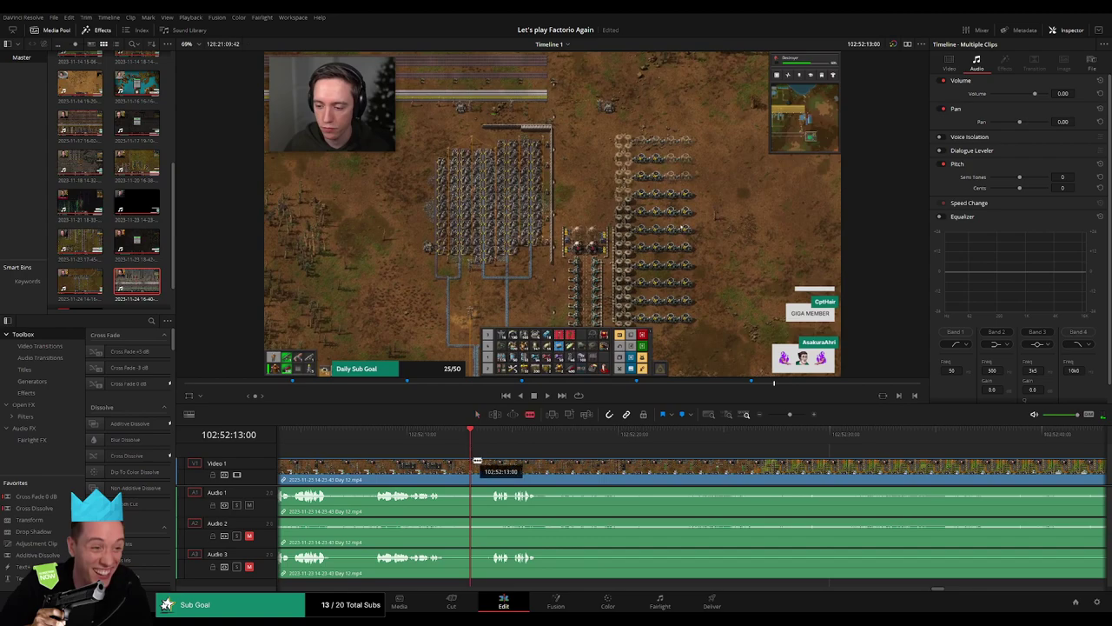
# Blade all tracks at 102:52:13:00 and trim the clip edge at the new cut
pyautogui.hotkey('ctrl', 'b')
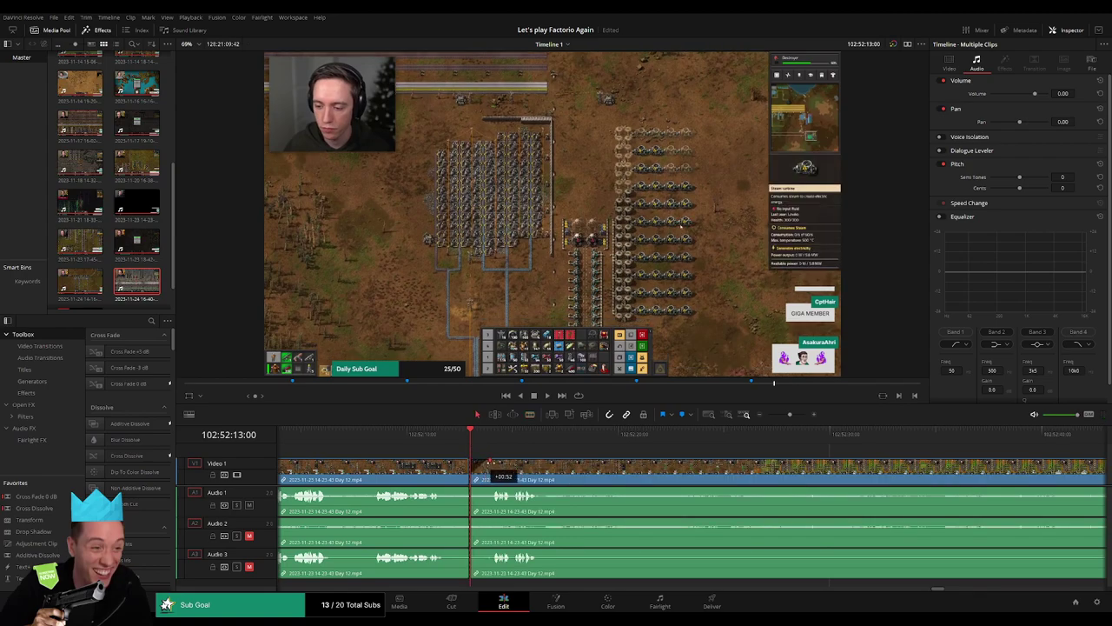
pyautogui.moveTo(492, 463); pyautogui.dragTo(492, 461)
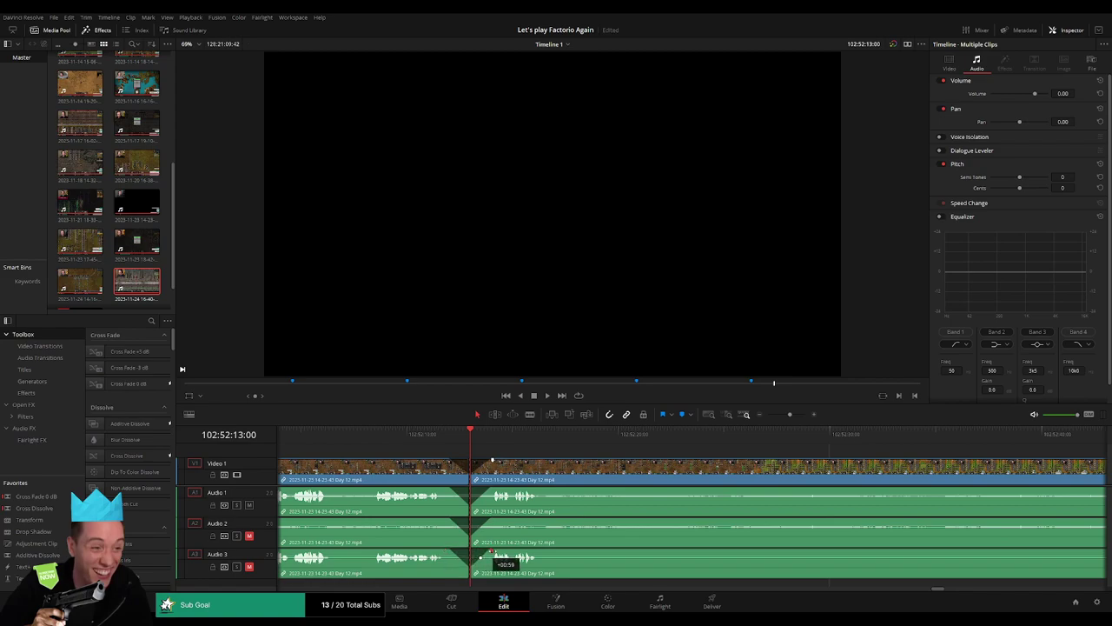
pyautogui.scroll(-5, 730, 430)
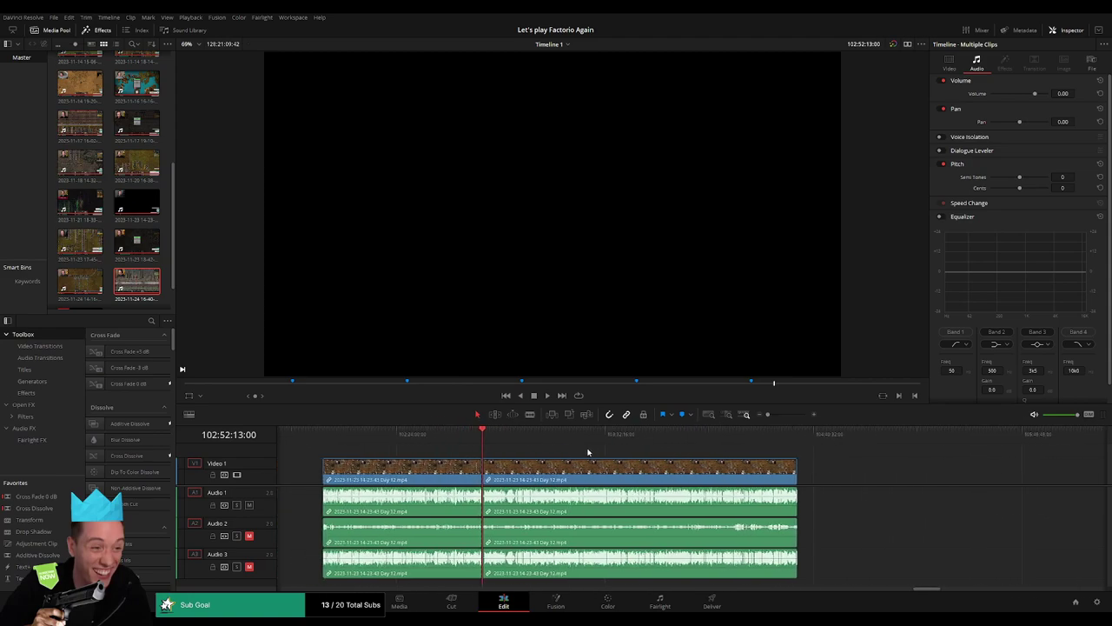
# Try moving the second clip later to open a gap, then undo the moves
pyautogui.click(325, 440)
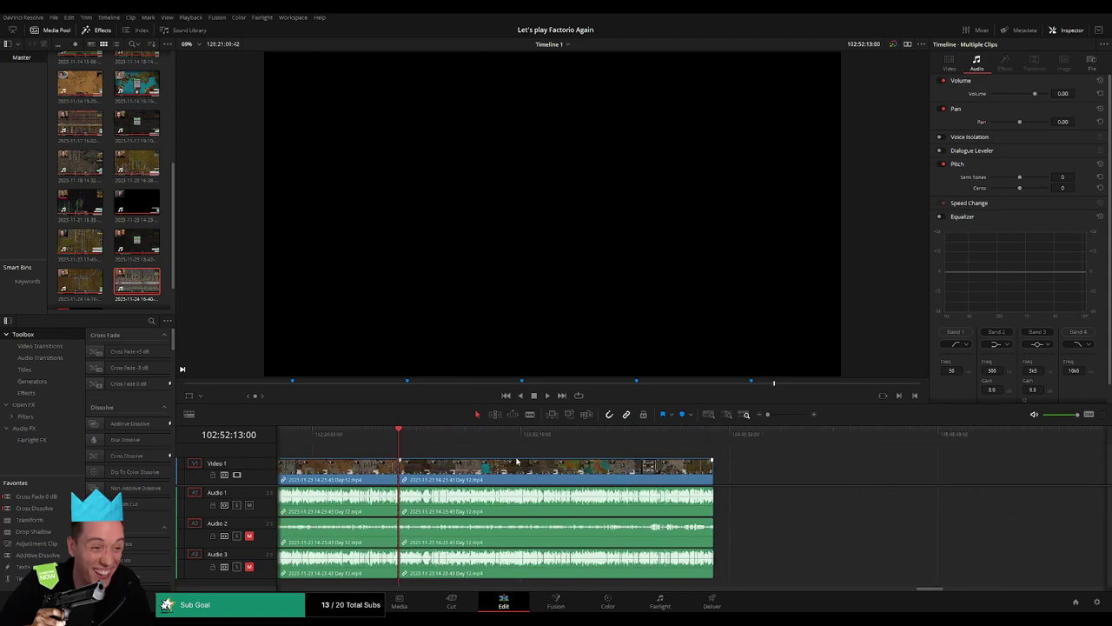
pyautogui.moveTo(484, 445); pyautogui.dragTo(383, 442)
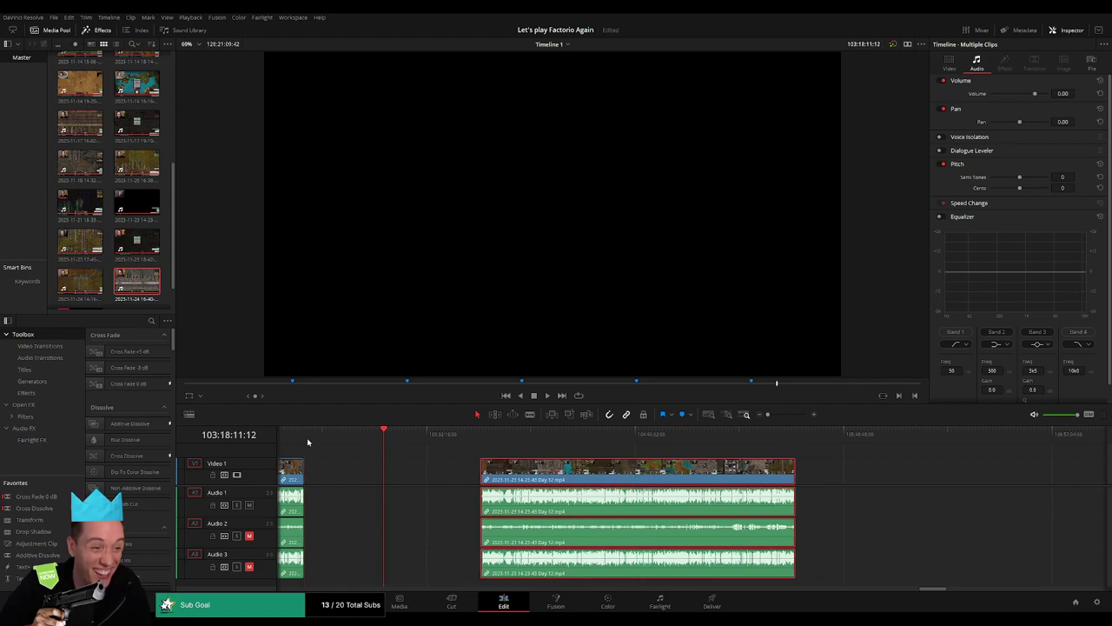
pyautogui.click(308, 442)
pyautogui.hotkey('ctrl', 'z')
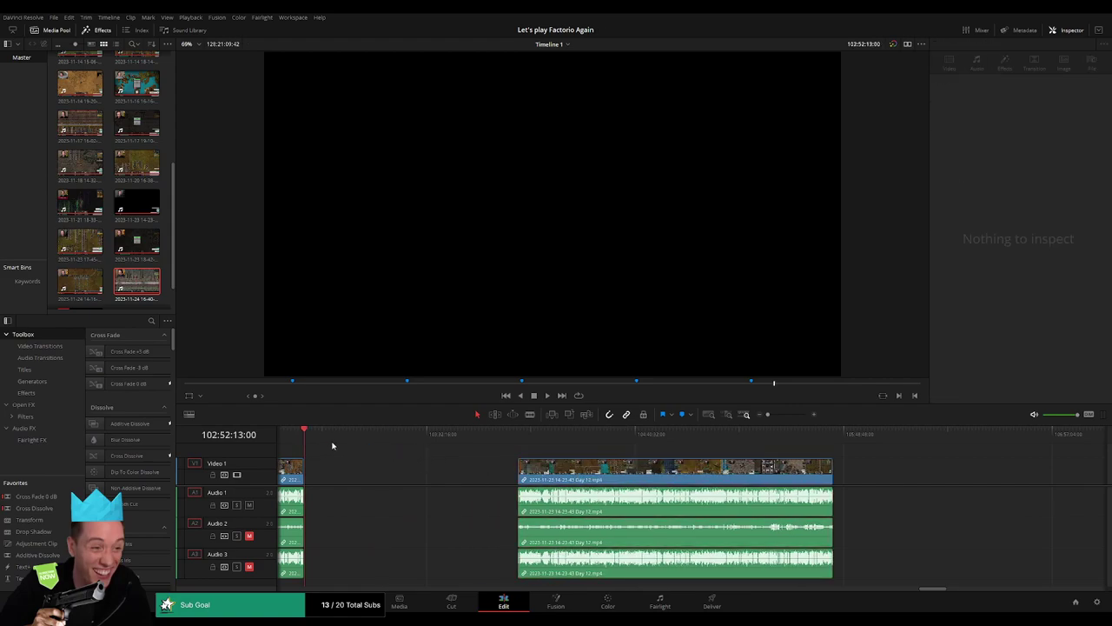
pyautogui.moveTo(310, 437); pyautogui.dragTo(427, 457)
pyautogui.hotkey('ctrl', 'z')
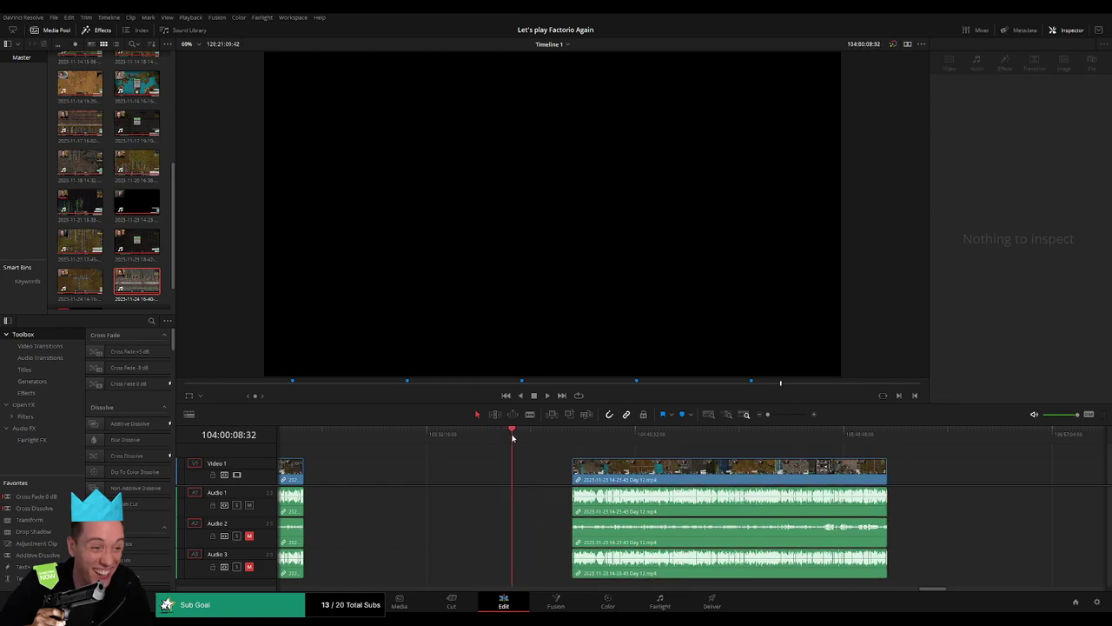
# Slide the Day 12 clip left until it snaps to the playhead, then play it
pyautogui.moveTo(768, 417); pyautogui.dragTo(779, 418)
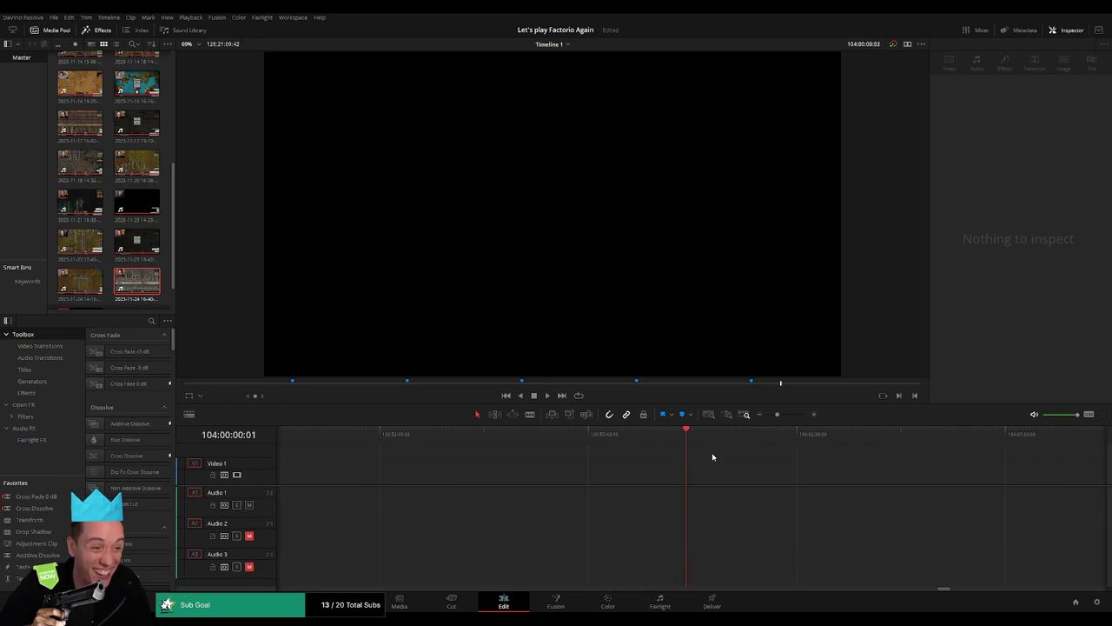
pyautogui.scroll(-3, 713, 447)
pyautogui.scroll(1, 713, 447)
pyautogui.moveTo(517, 470); pyautogui.dragTo(456, 470)
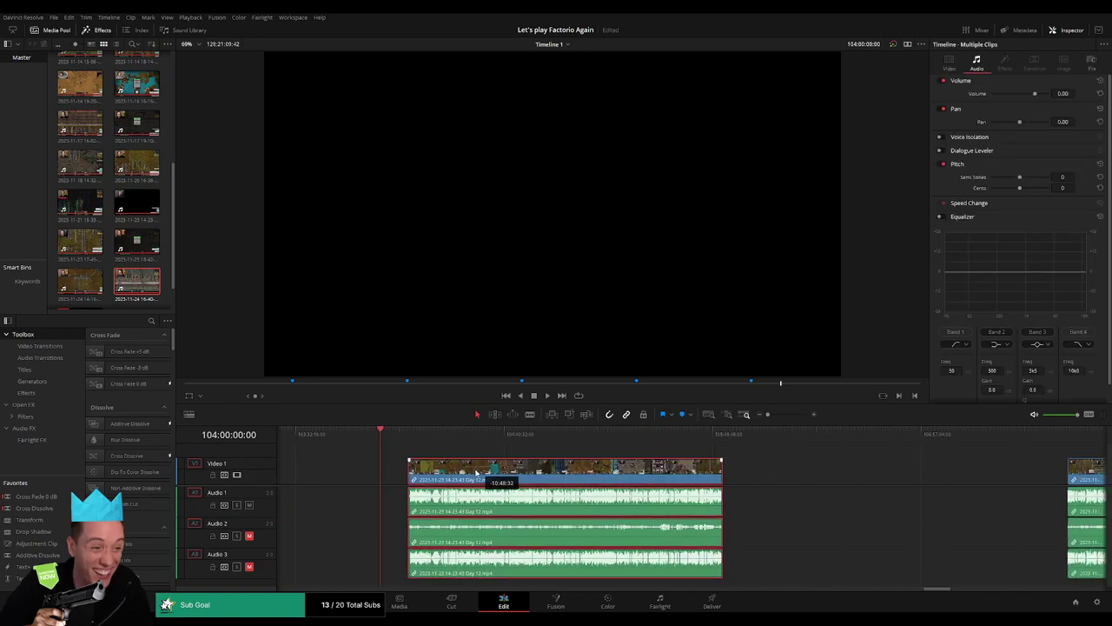
pyautogui.press('space')
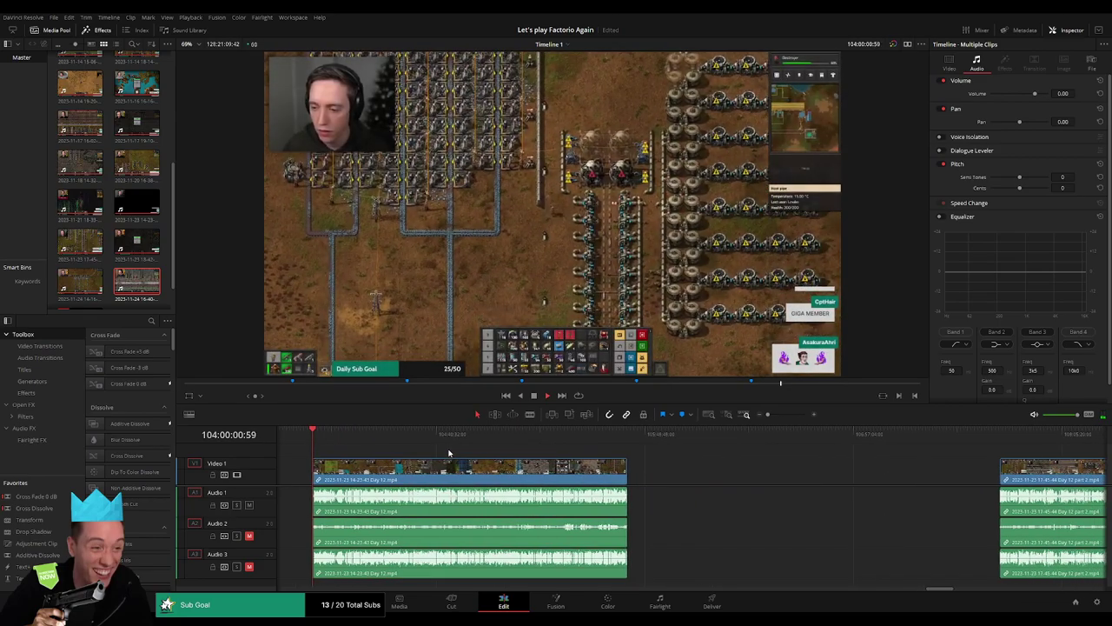
# Zoom in and park the playhead on the 104:52:16:00 cut point
pyautogui.moveTo(468, 452)
pyautogui.mouseDown()
pyautogui.moveTo(421, 446)
pyautogui.moveTo(489, 461)
pyautogui.mouseUp()
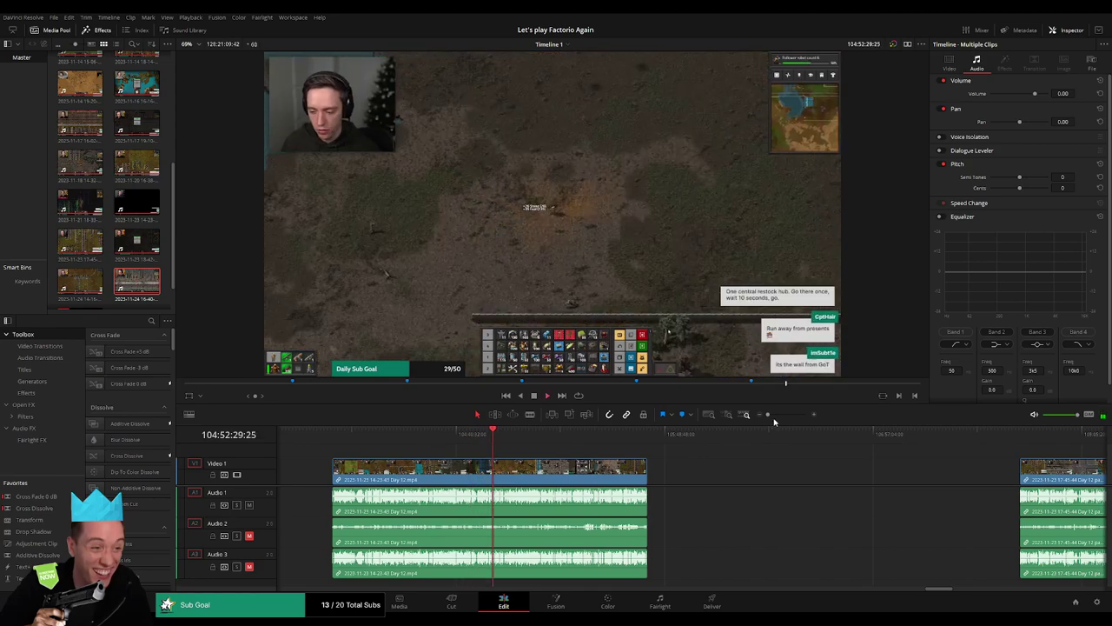
pyautogui.moveTo(768, 415); pyautogui.dragTo(791, 415)
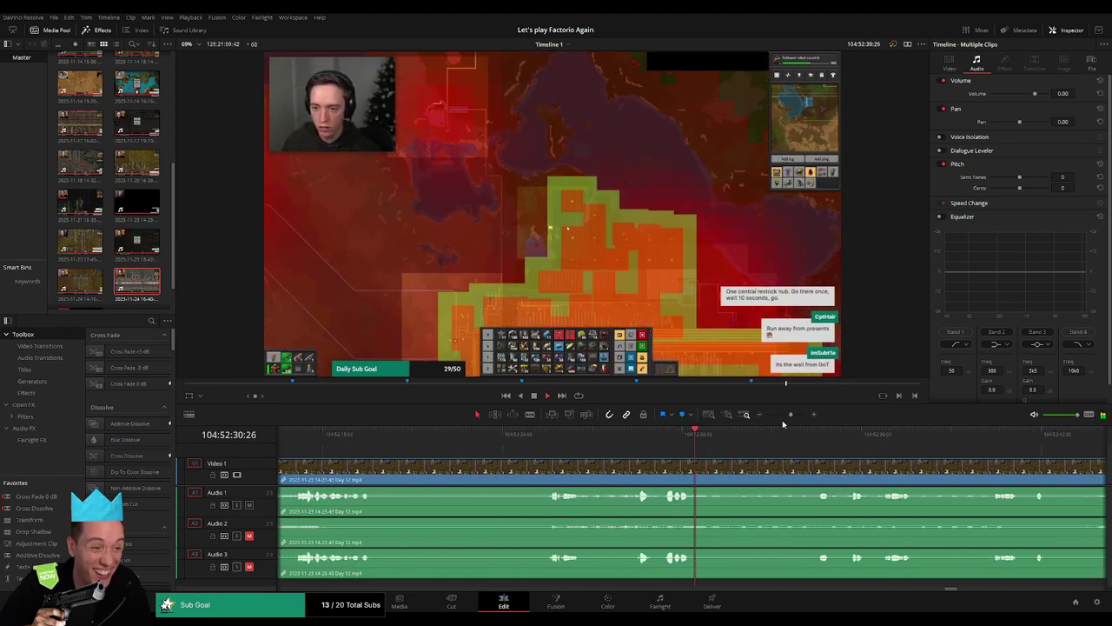
pyautogui.click(549, 443)
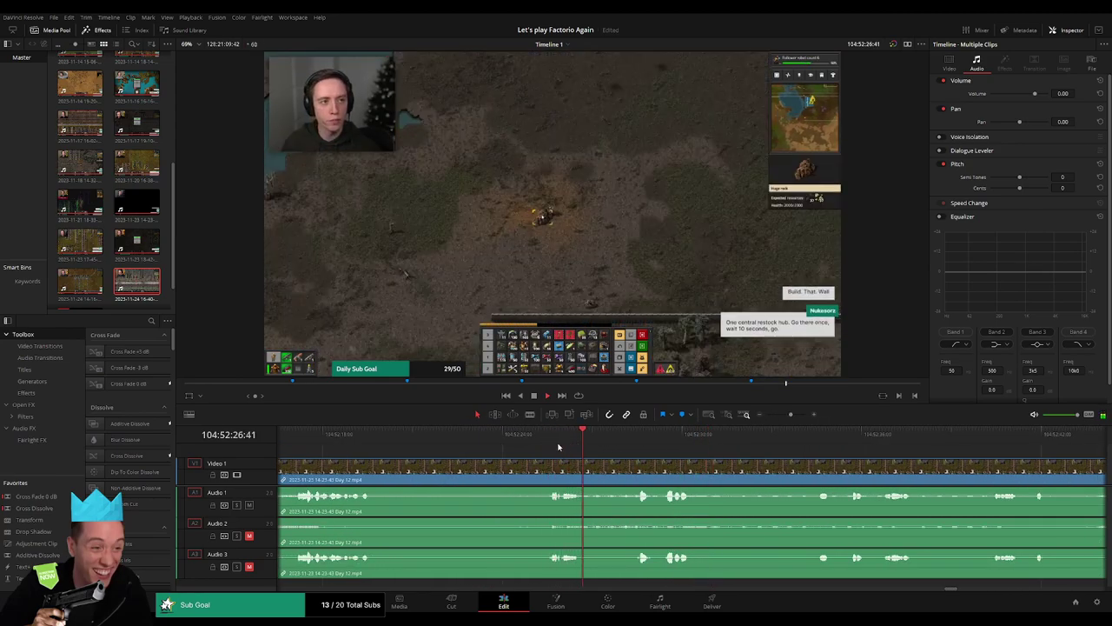
pyautogui.press('space')
pyautogui.moveTo(550, 443); pyautogui.dragTo(479, 445)
pyautogui.press('space')
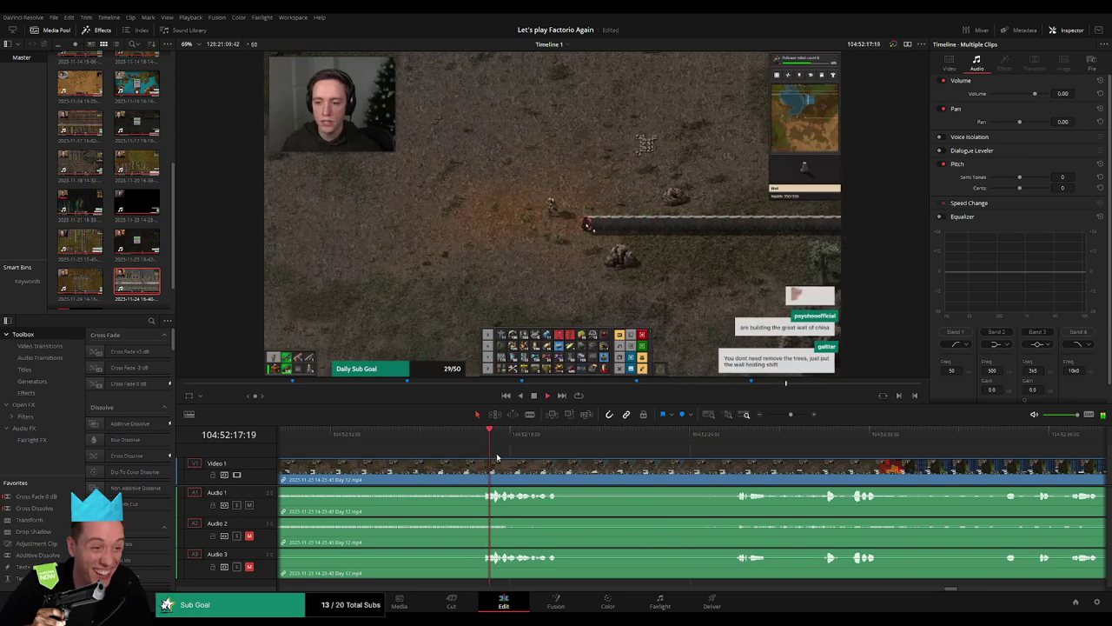
pyautogui.click(579, 443)
pyautogui.moveTo(579, 443); pyautogui.dragTo(547, 447)
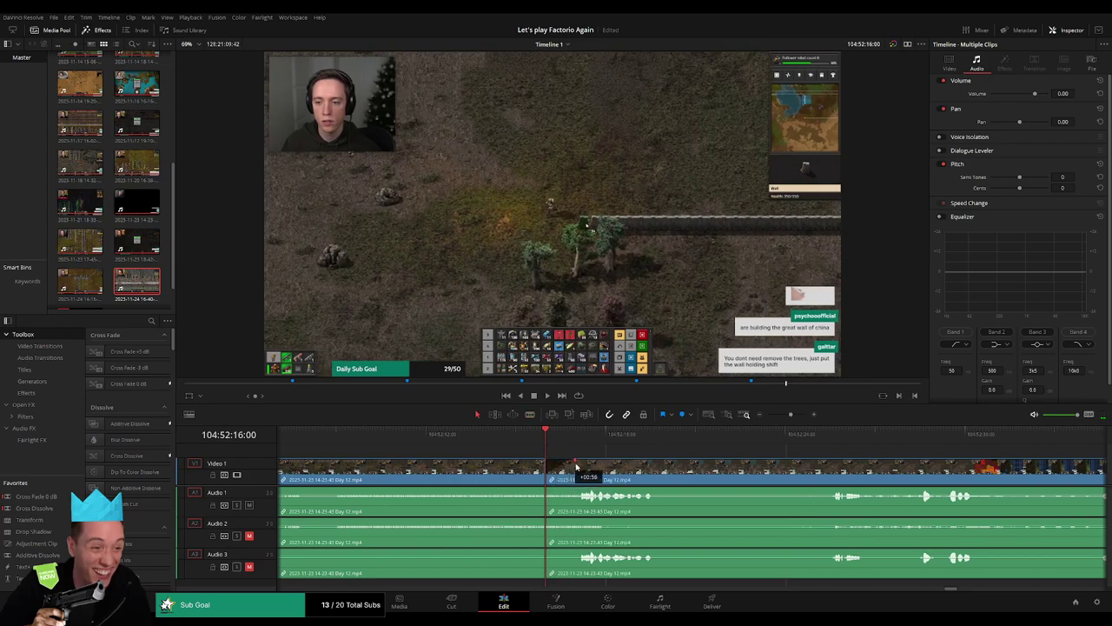
# Adjust the clip at the cut and move the later Day 12 piece further right
pyautogui.moveTo(577, 467); pyautogui.dragTo(575, 461)
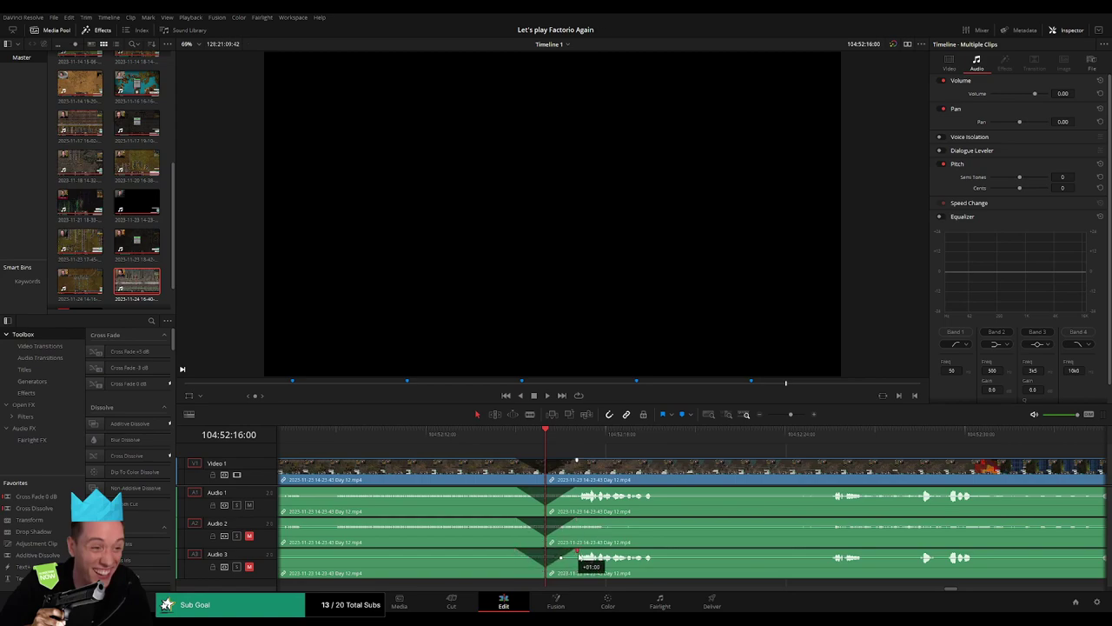
pyautogui.click(768, 415)
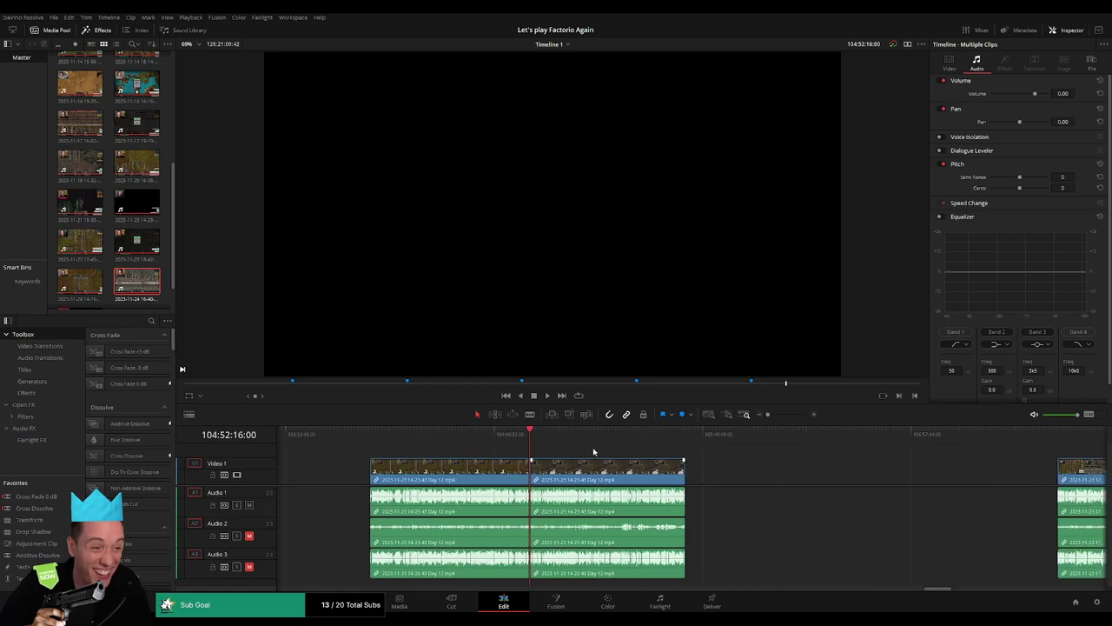
pyautogui.moveTo(536, 469); pyautogui.dragTo(605, 471)
# Slide the middle Day 12 clip left and snap Day 12 part 2 to its end at 106:50:59:52
pyautogui.click(414, 457)
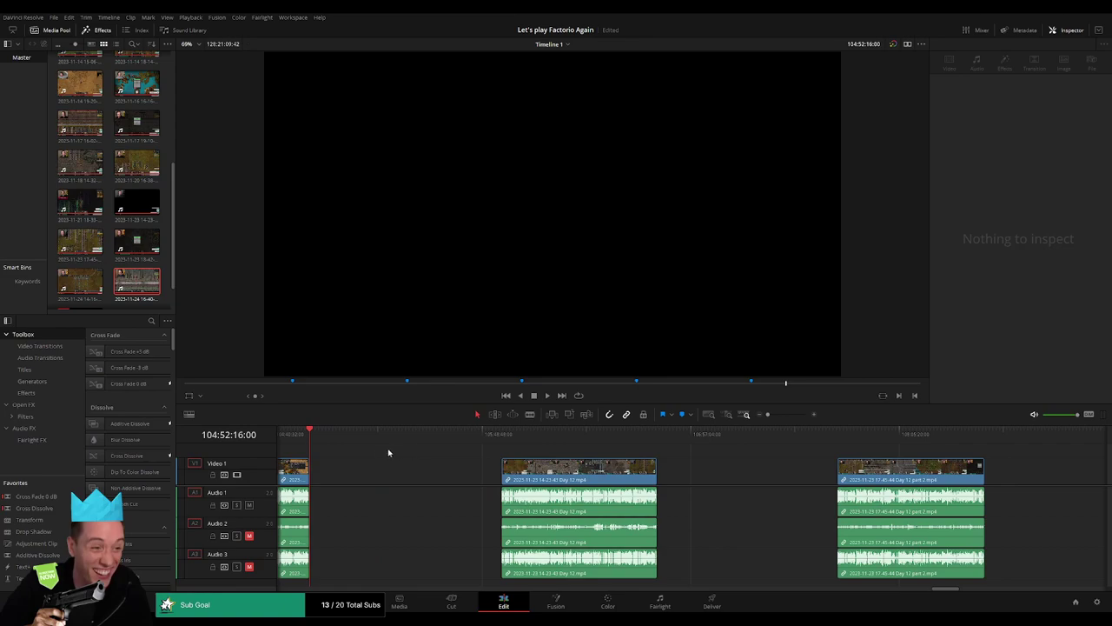
pyautogui.moveTo(316, 439); pyautogui.dragTo(565, 465)
pyautogui.click(510, 434)
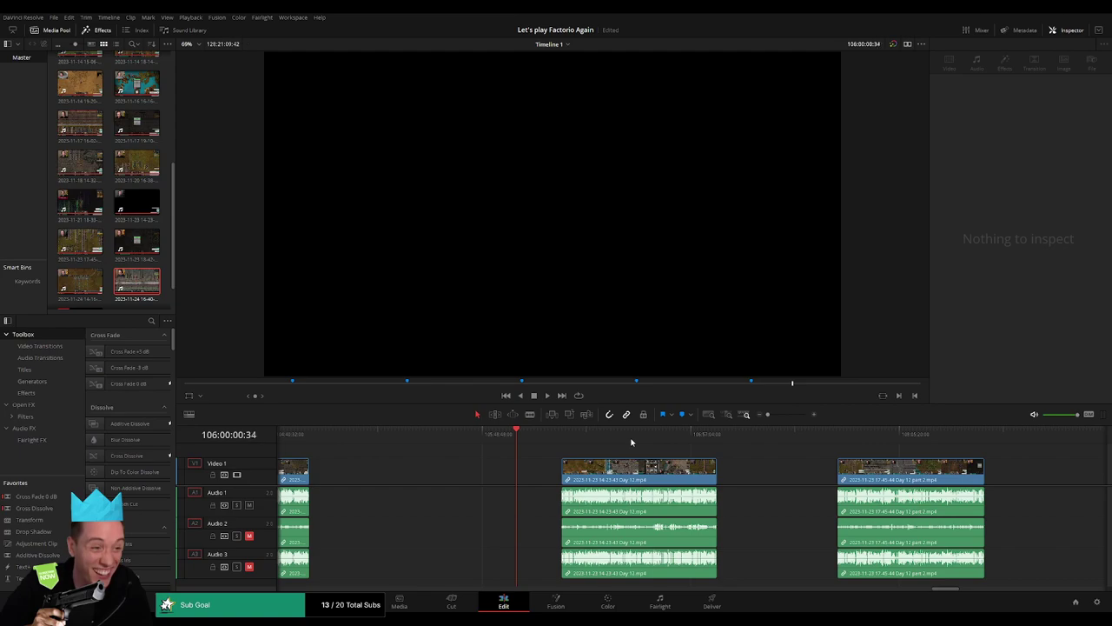
pyautogui.moveTo(637, 465); pyautogui.dragTo(591, 465)
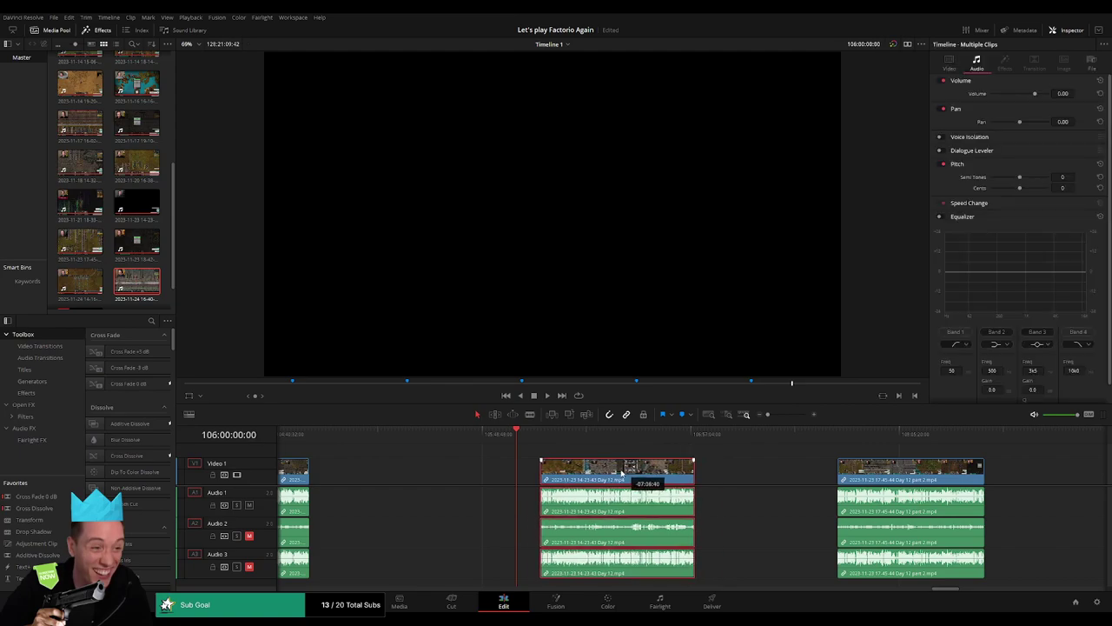
pyautogui.press('space')
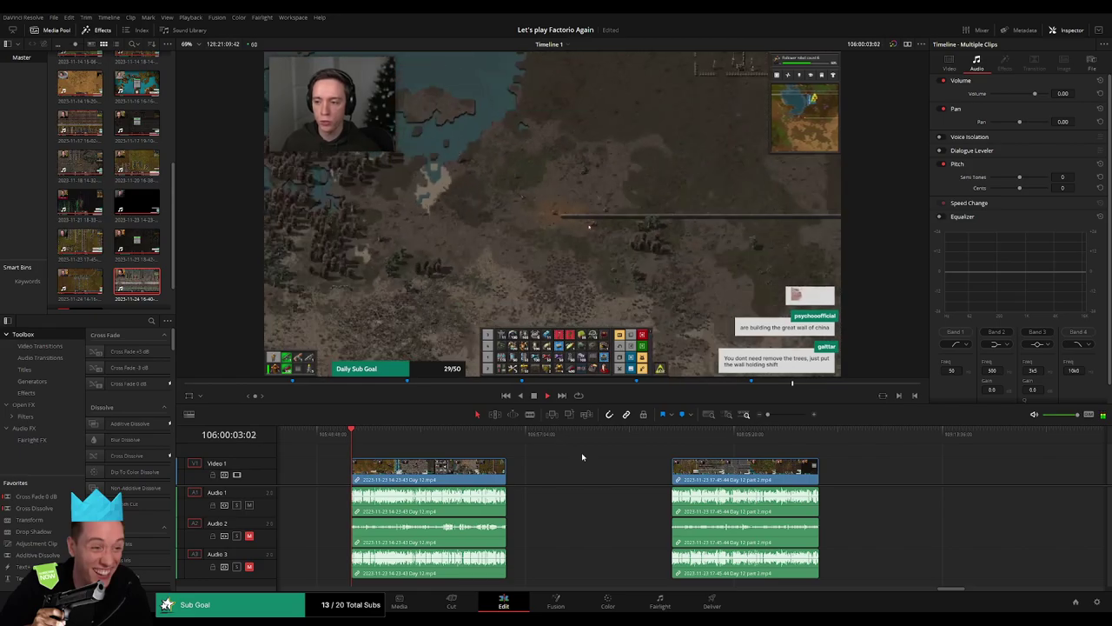
pyautogui.moveTo(355, 444); pyautogui.dragTo(505, 438)
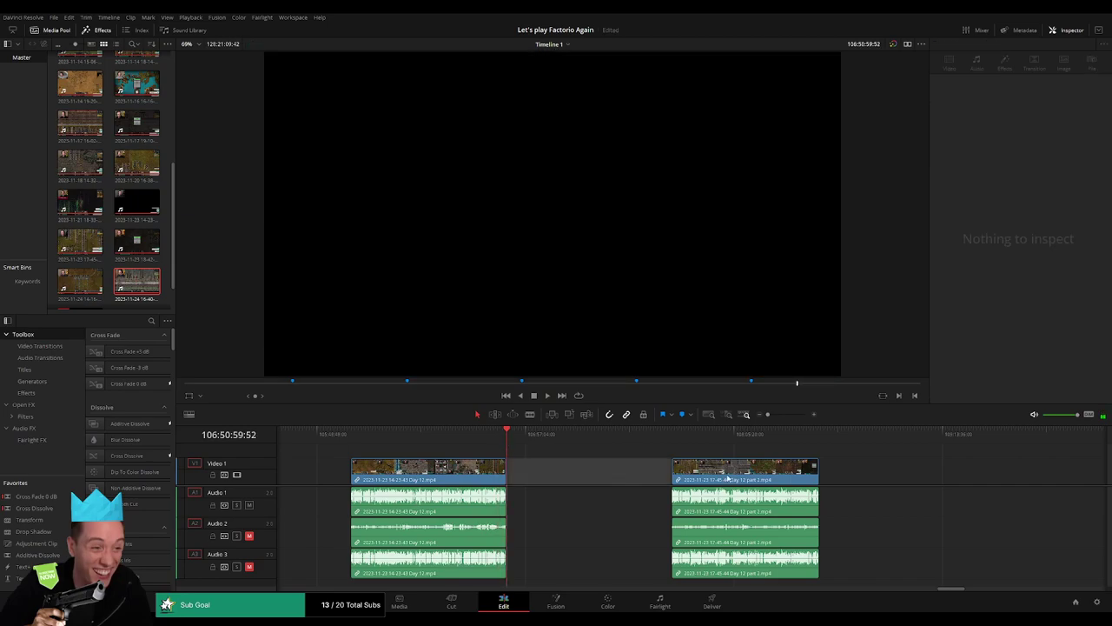
pyautogui.moveTo(751, 474); pyautogui.dragTo(589, 473)
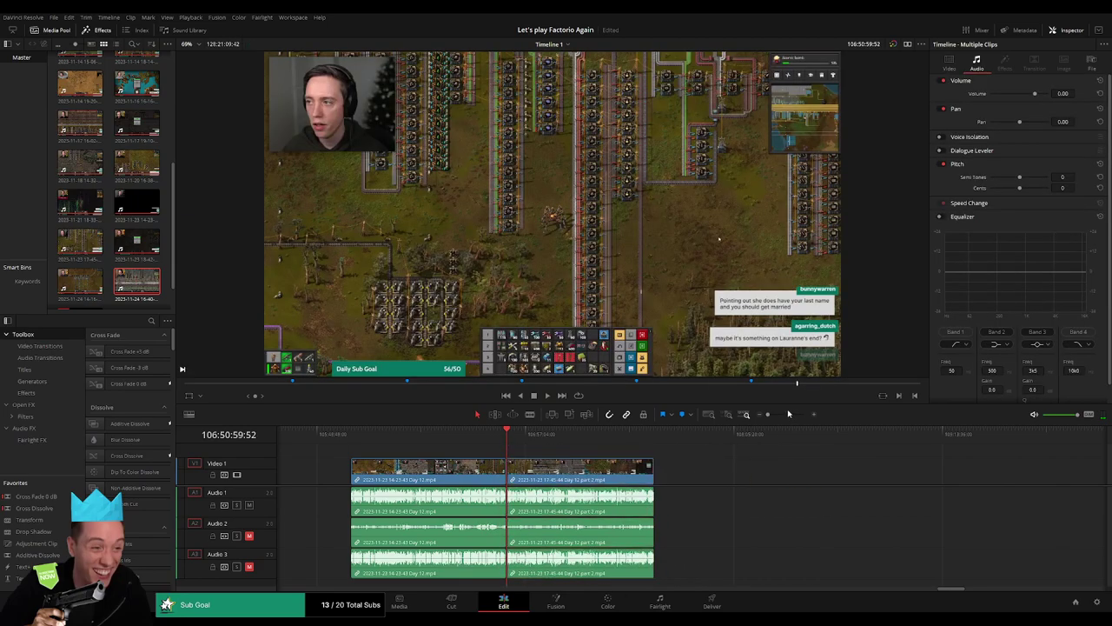
# Zoom to the new join, add a cross fade there with Ctrl+T, and play it back
pyautogui.click(788, 414)
pyautogui.press('Right')
pyautogui.press('Right')
pyautogui.press('Right')
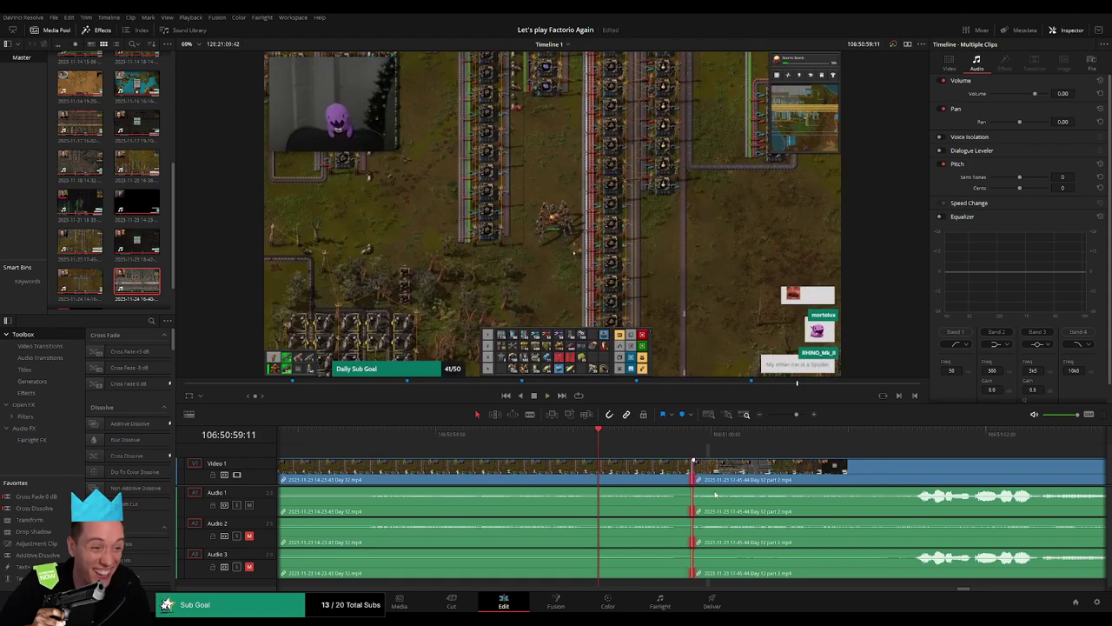
pyautogui.hotkey('ctrl', 't')
pyautogui.press('space')
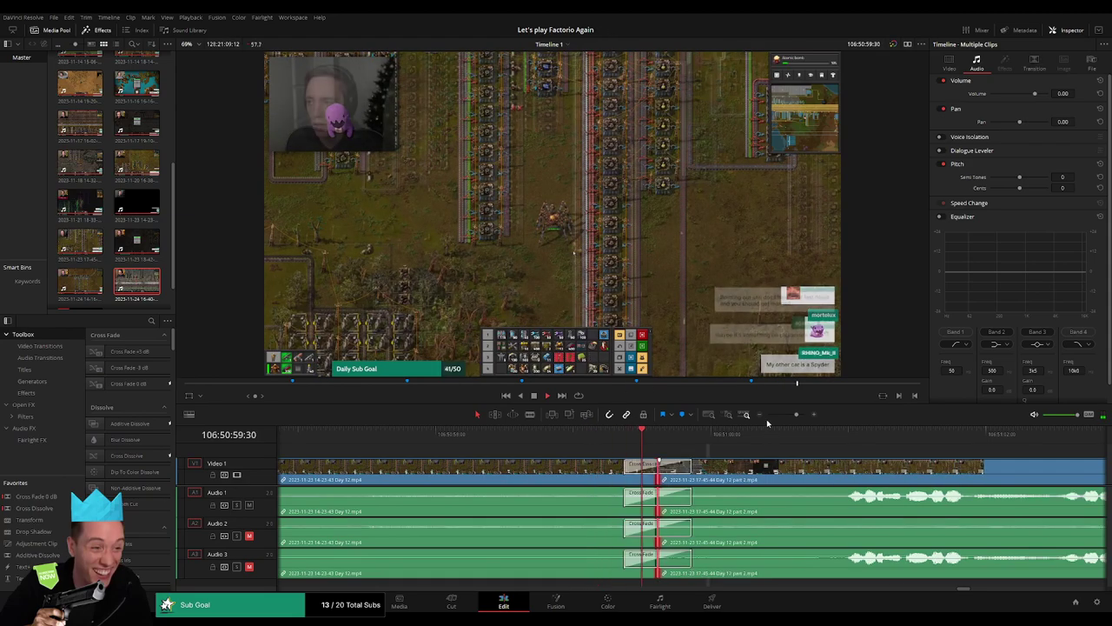
pyautogui.moveTo(791, 415); pyautogui.dragTo(784, 415)
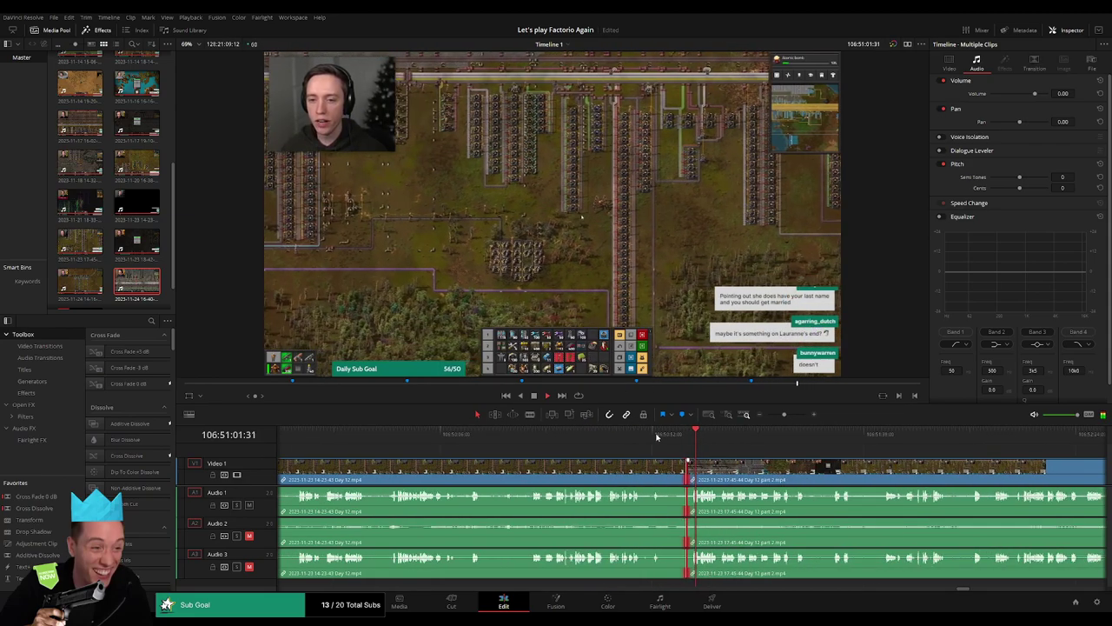
pyautogui.click(660, 435)
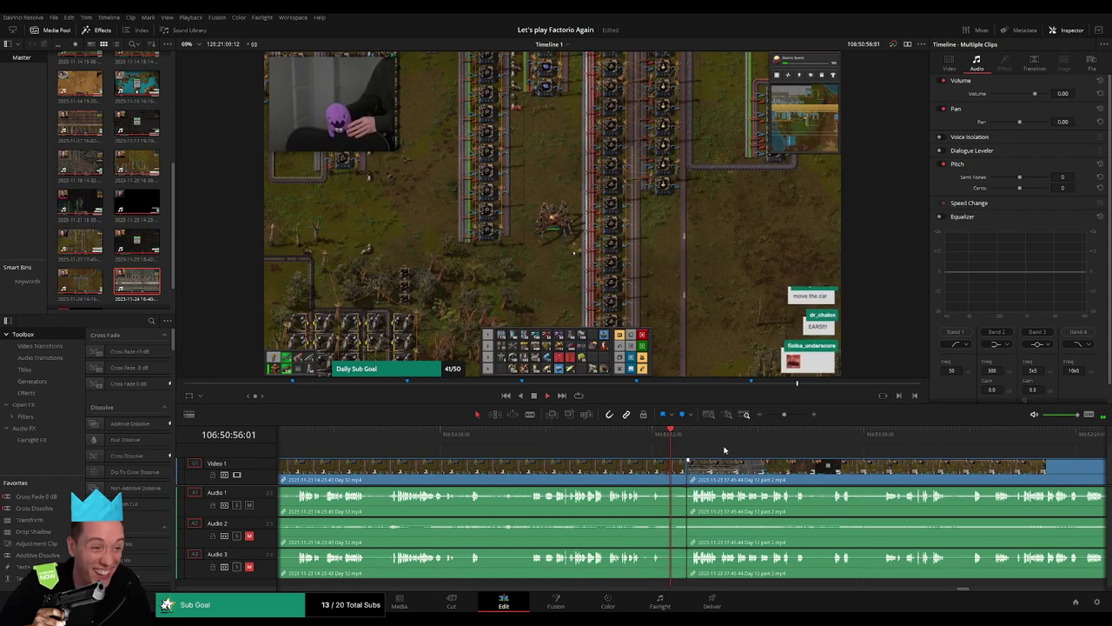
# Review the part 2 footage, scrub to the chosen cut point and split all tracks there
pyautogui.hscroll(3, 516, 443)
pyautogui.click(617, 434)
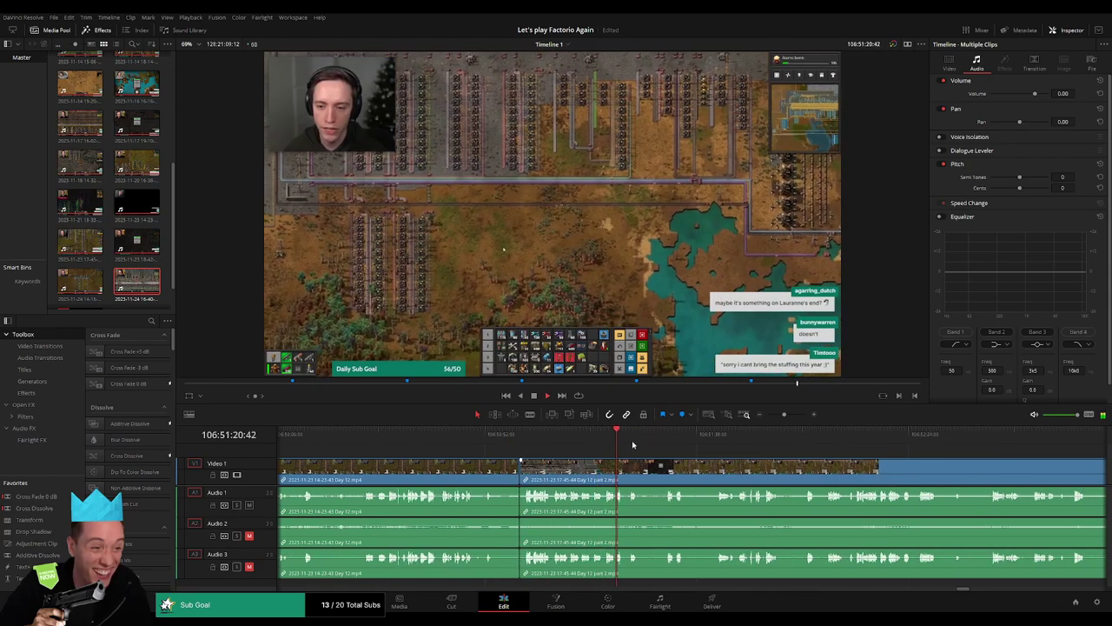
pyautogui.click(665, 435)
pyautogui.hscroll(3, 755, 472)
pyautogui.click(516, 435)
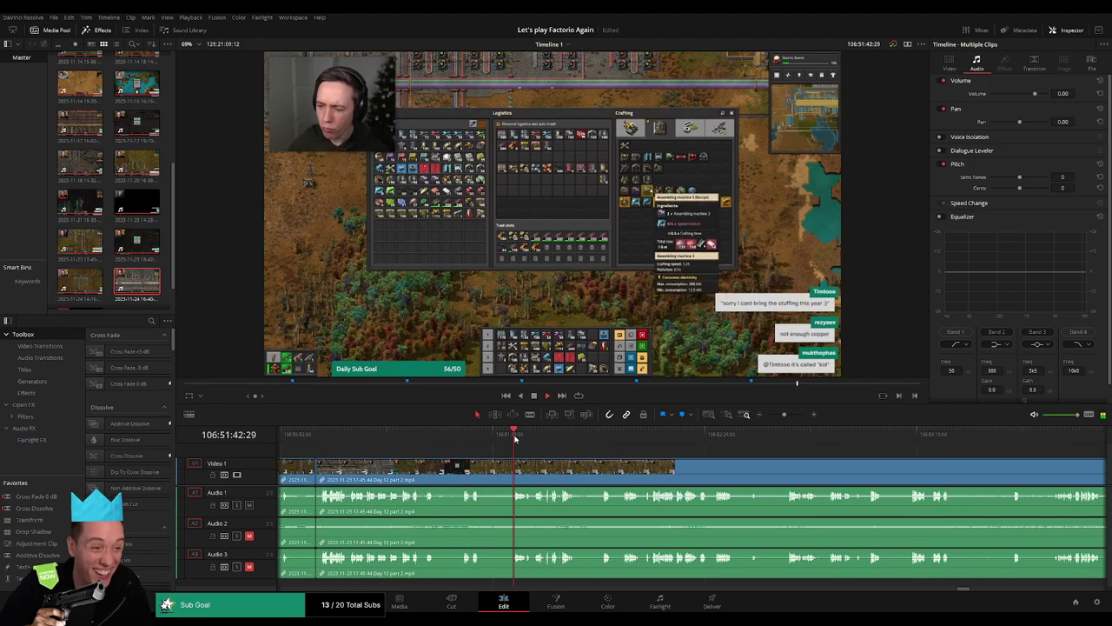
pyautogui.click(598, 434)
pyautogui.press('space')
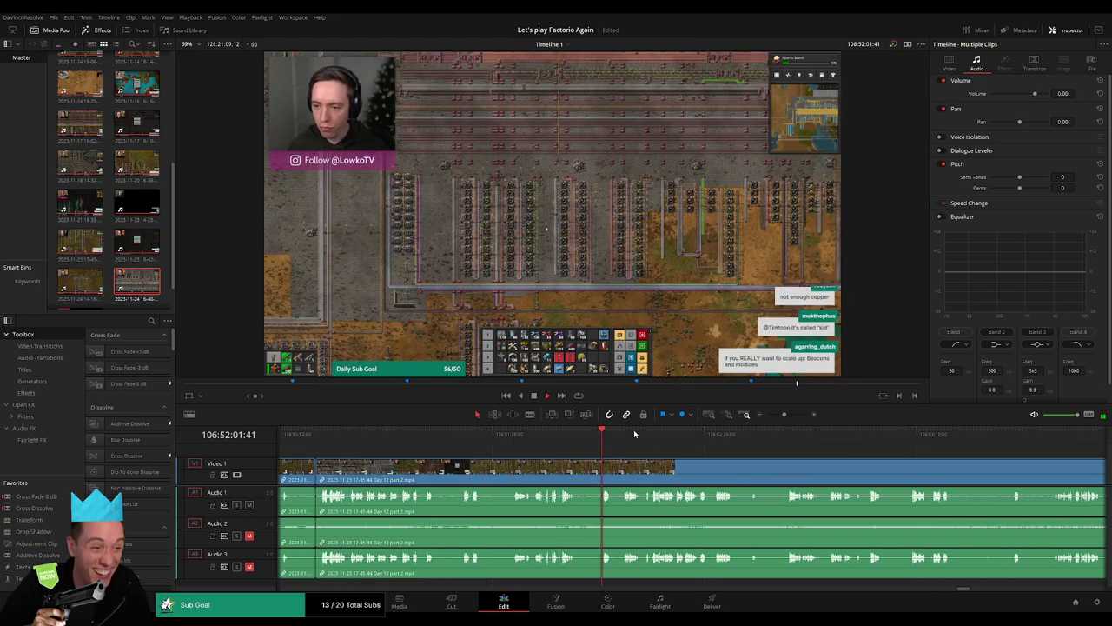
pyautogui.moveTo(784, 414); pyautogui.dragTo(791, 415)
pyautogui.press('space')
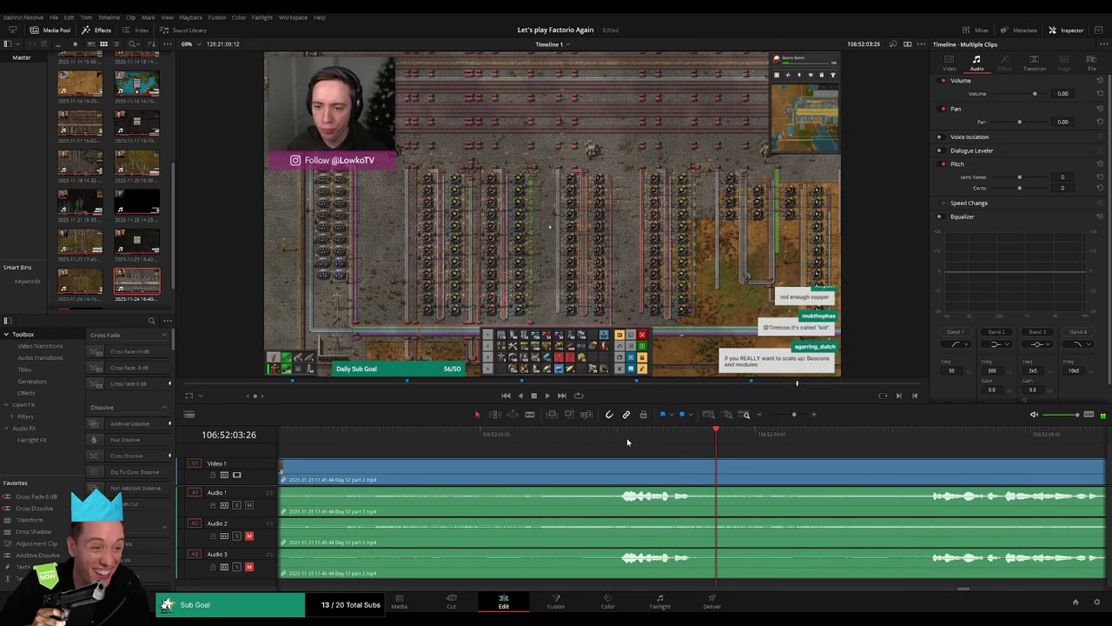
pyautogui.click(600, 434)
pyautogui.moveTo(598, 444); pyautogui.dragTo(548, 448)
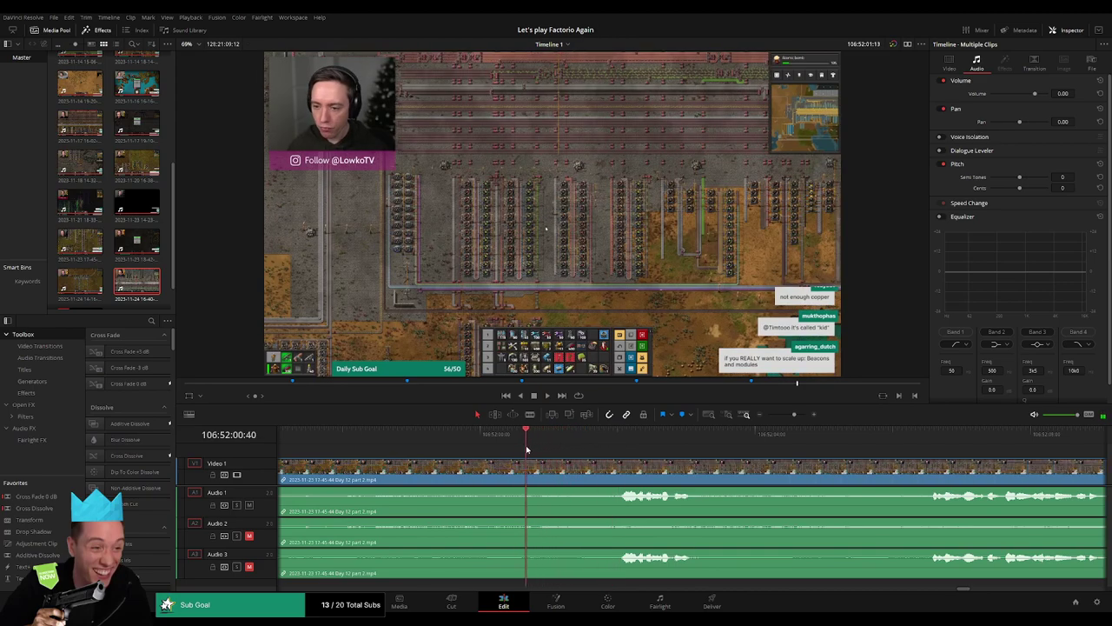
pyautogui.click(553, 470)
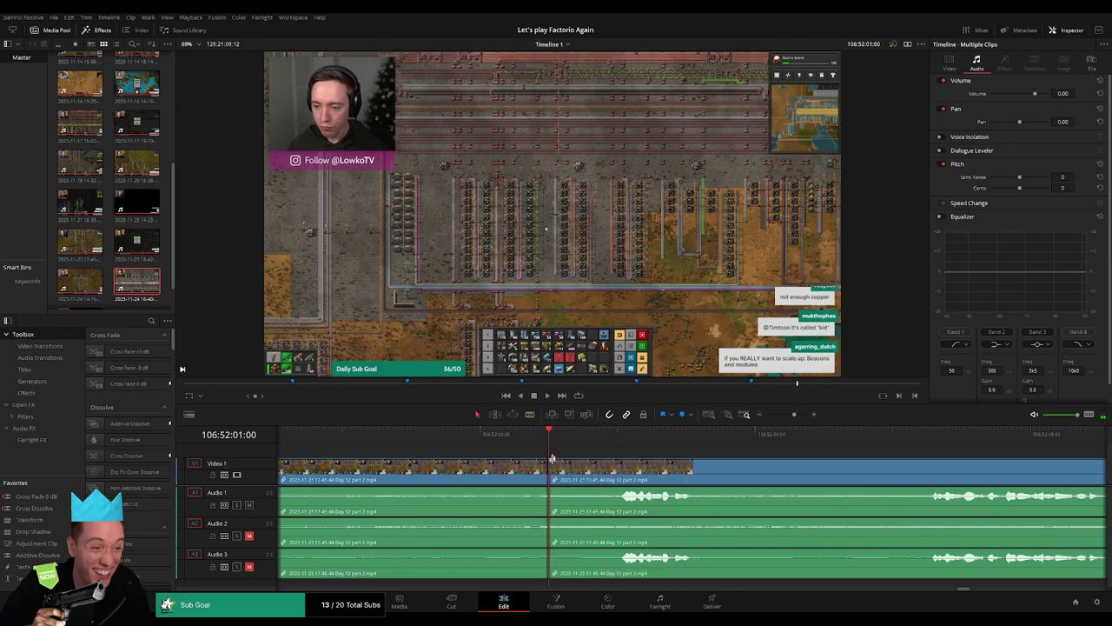
# Fade Audio 1, 2 and 3 out before the cut and back in after it
pyautogui.press('a')
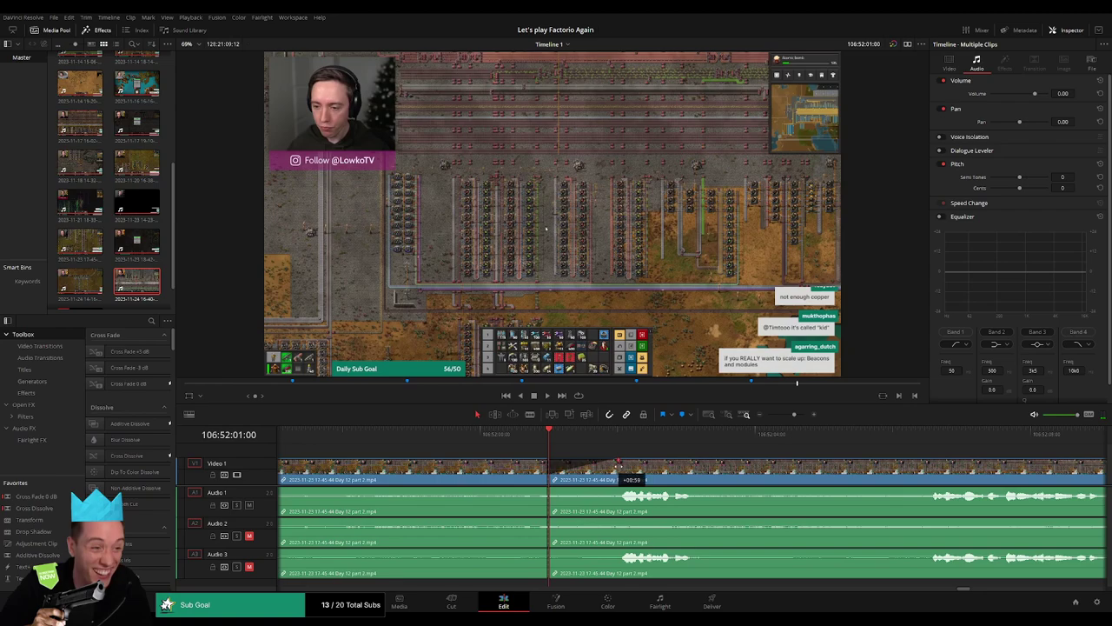
pyautogui.moveTo(617, 469); pyautogui.dragTo(493, 461)
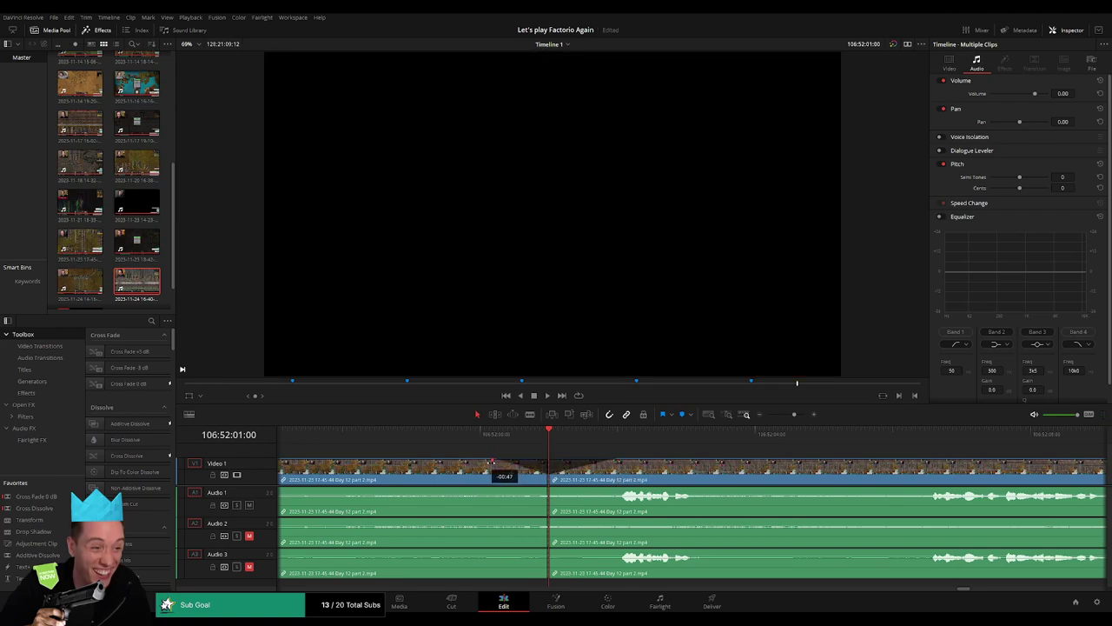
pyautogui.moveTo(543, 489); pyautogui.dragTo(493, 489)
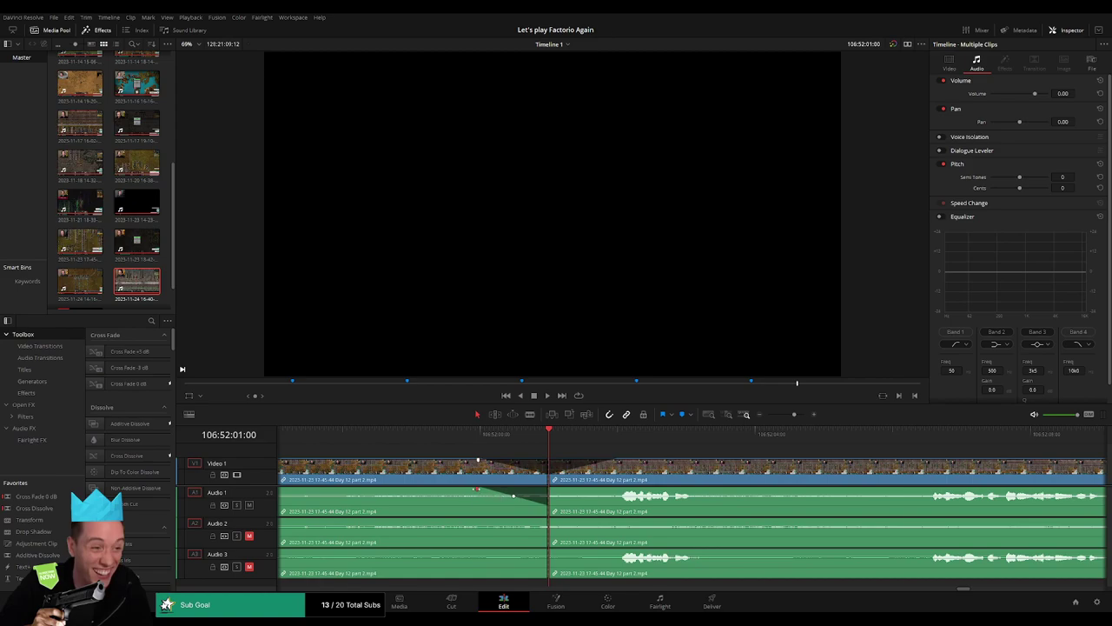
pyautogui.moveTo(549, 489); pyautogui.dragTo(614, 494)
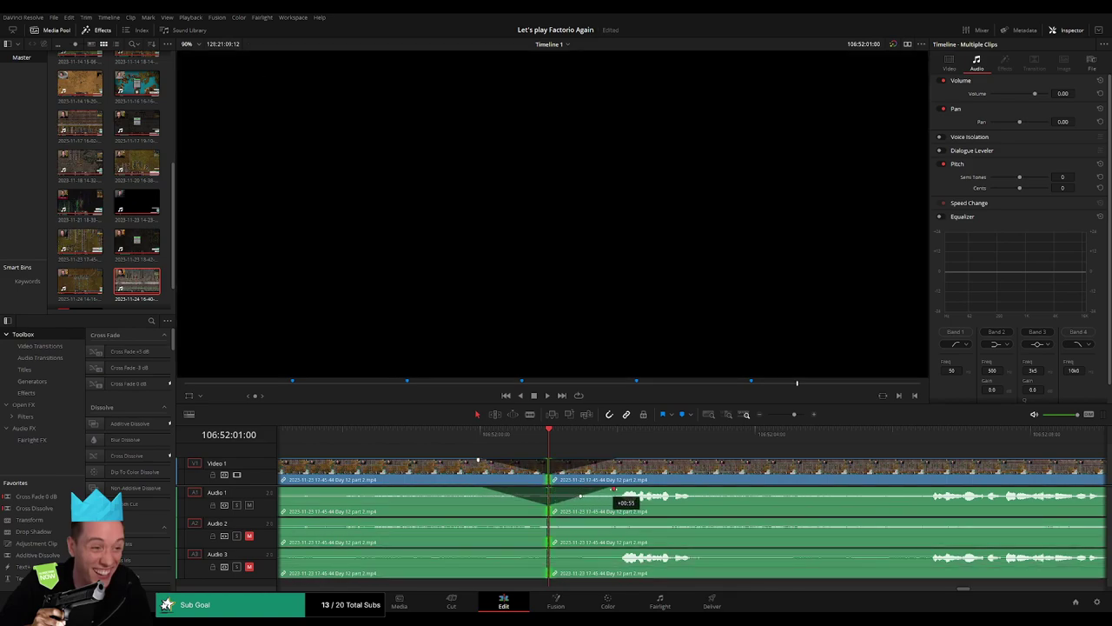
pyautogui.moveTo(544, 521); pyautogui.dragTo(487, 521)
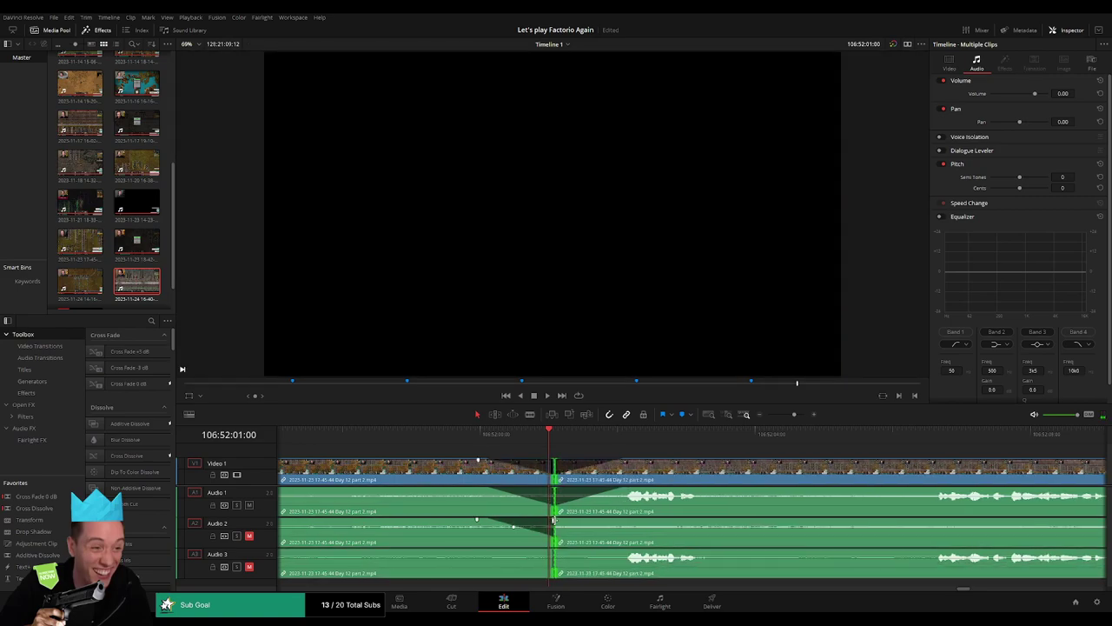
pyautogui.moveTo(550, 521); pyautogui.dragTo(605, 522)
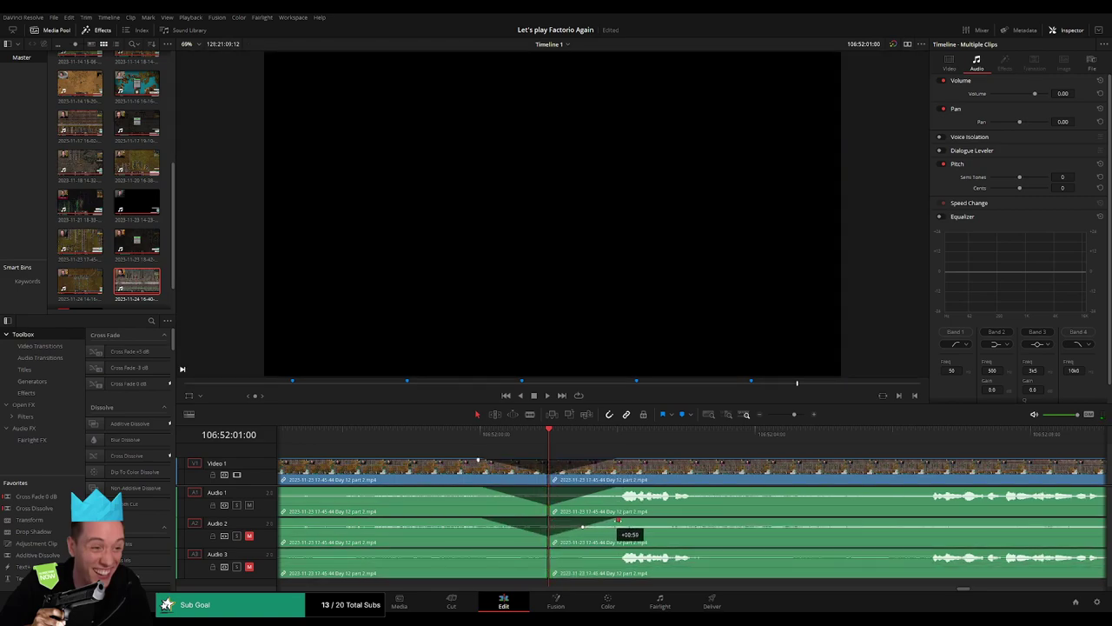
pyautogui.moveTo(537, 551); pyautogui.dragTo(474, 550)
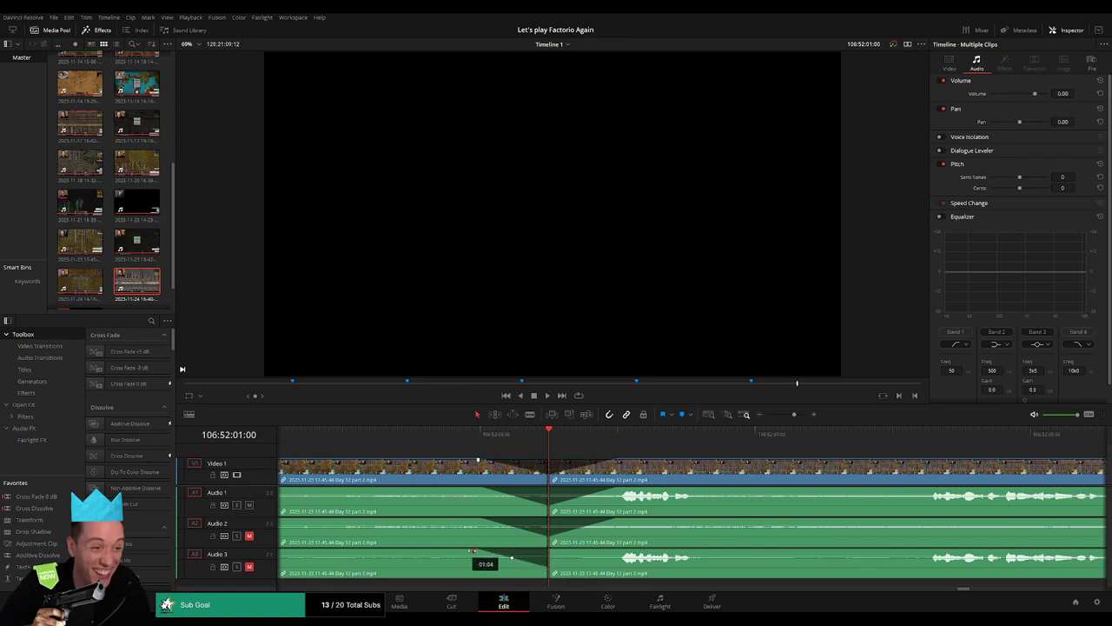
pyautogui.moveTo(550, 553); pyautogui.dragTo(606, 553)
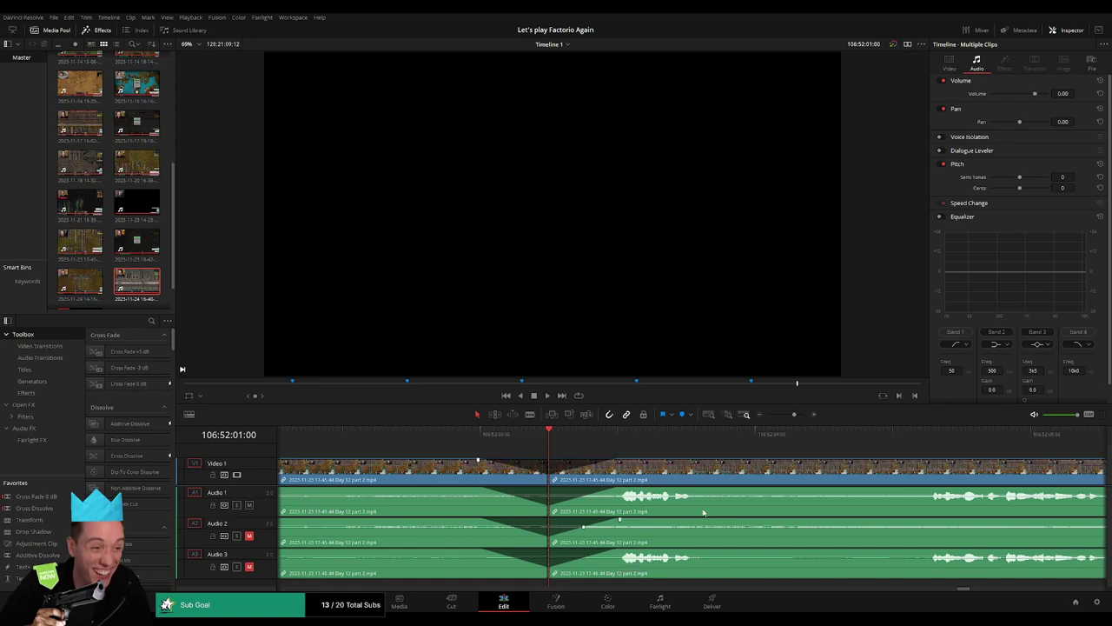
pyautogui.scroll(-5, 588, 456)
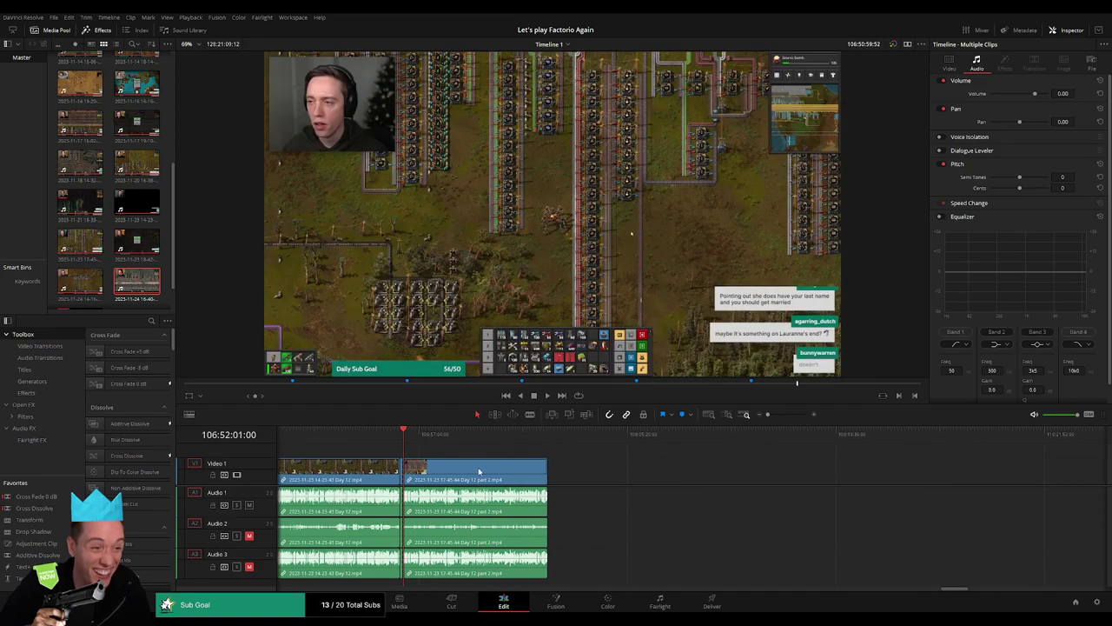
# Reposition the clips, zoom in and park the playhead at 108:00:00:00
pyautogui.moveTo(504, 470); pyautogui.dragTo(692, 469)
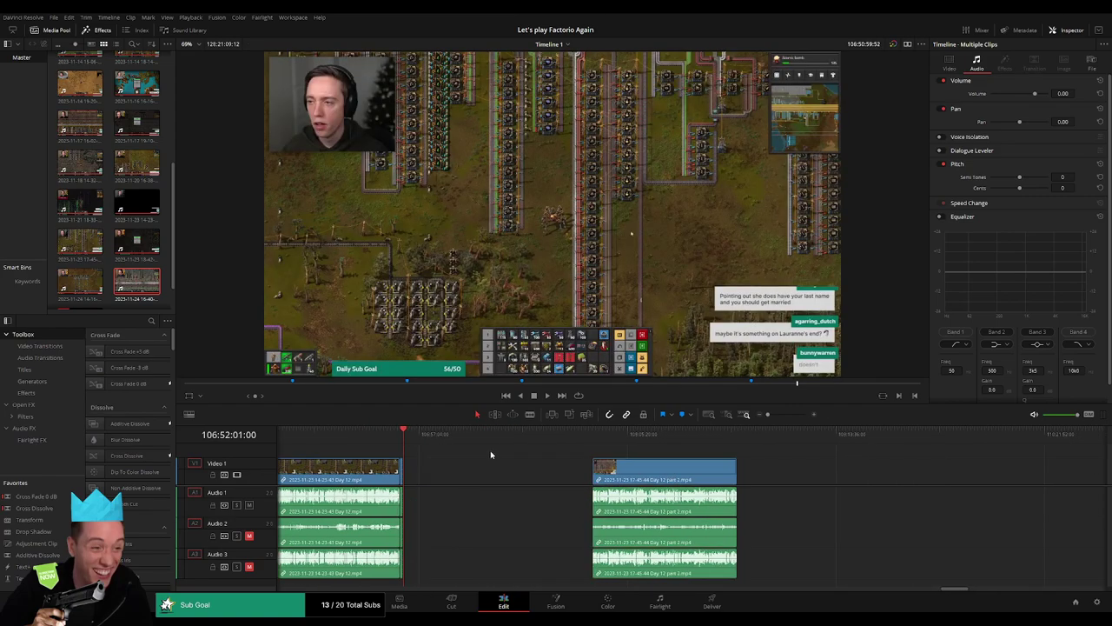
pyautogui.click(490, 455)
pyautogui.moveTo(753, 417); pyautogui.dragTo(766, 415)
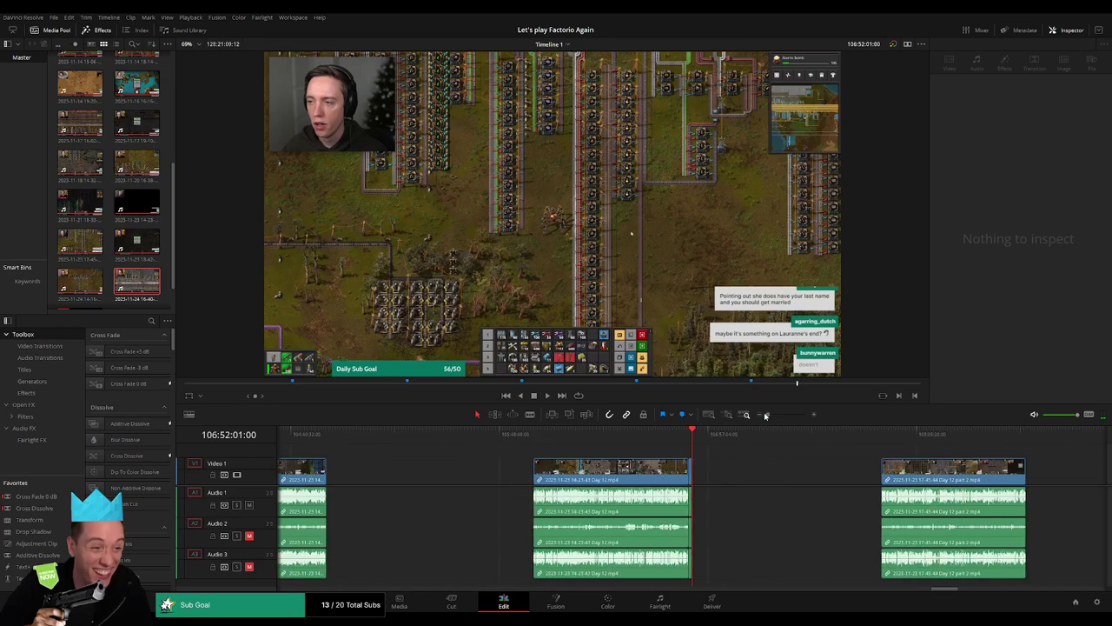
pyautogui.hscroll(5, 757, 460)
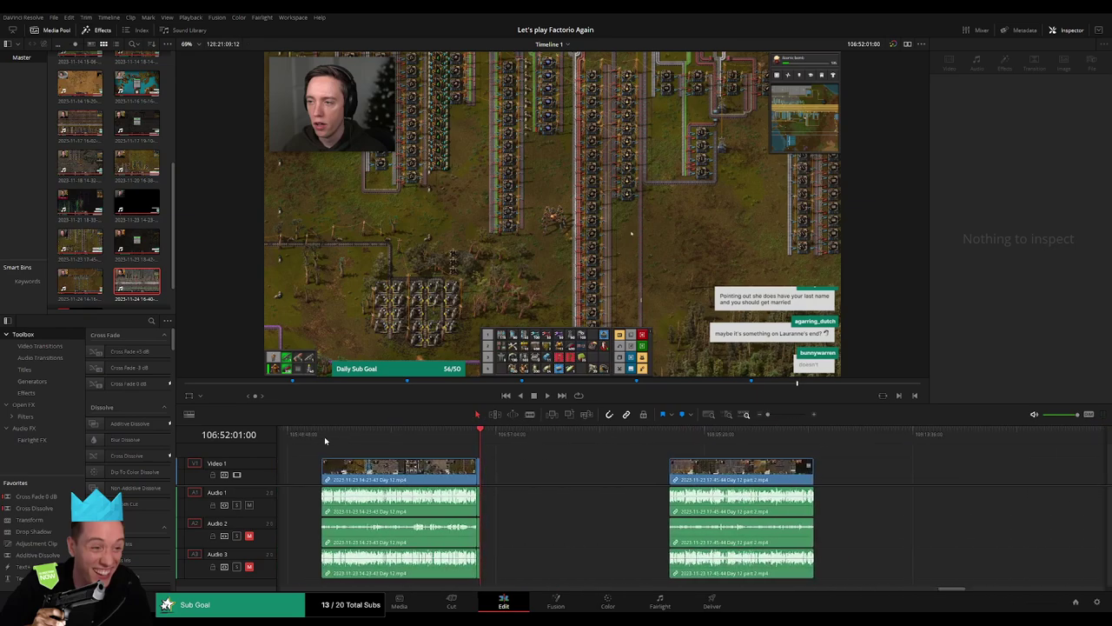
pyautogui.click(481, 433)
pyautogui.hscroll(3, 367, 439)
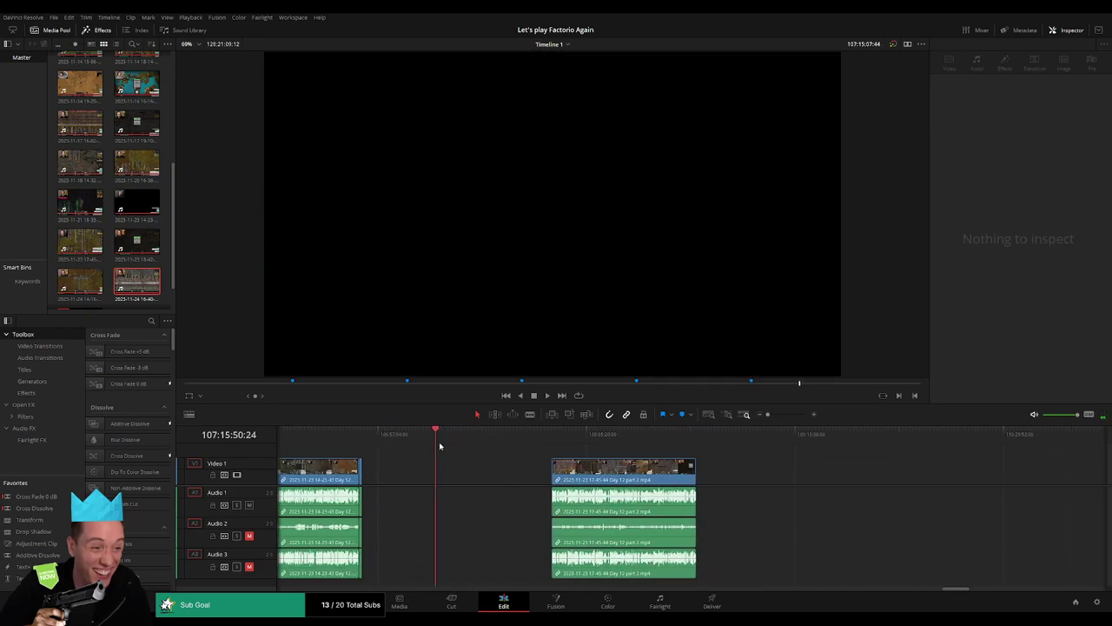
pyautogui.hscroll(3, 560, 454)
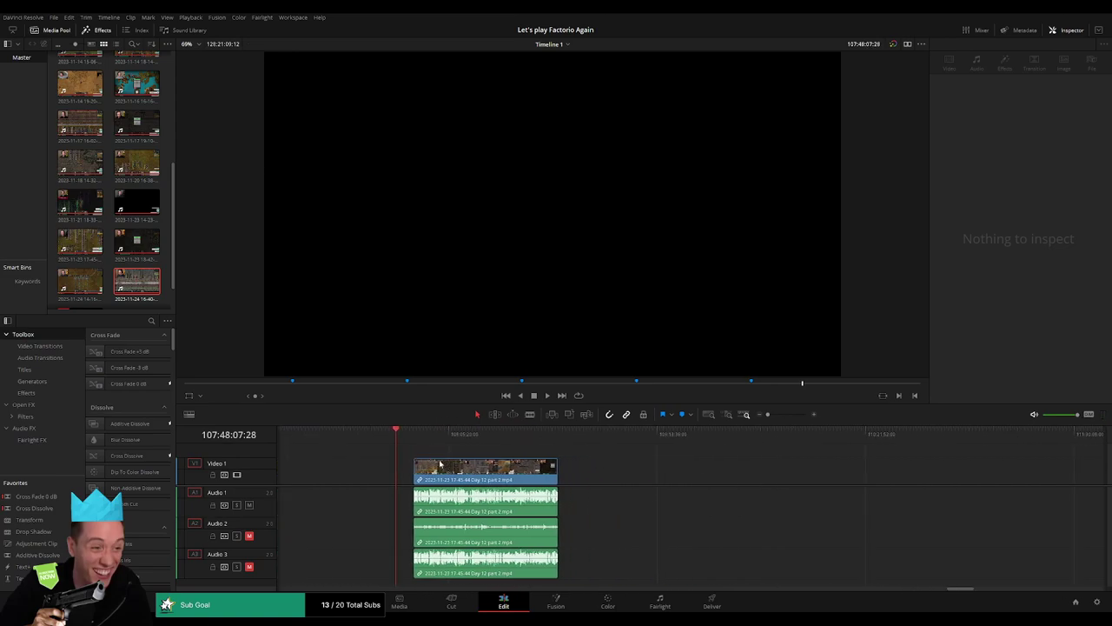
pyautogui.moveTo(547, 469); pyautogui.dragTo(612, 470)
pyautogui.click(409, 433)
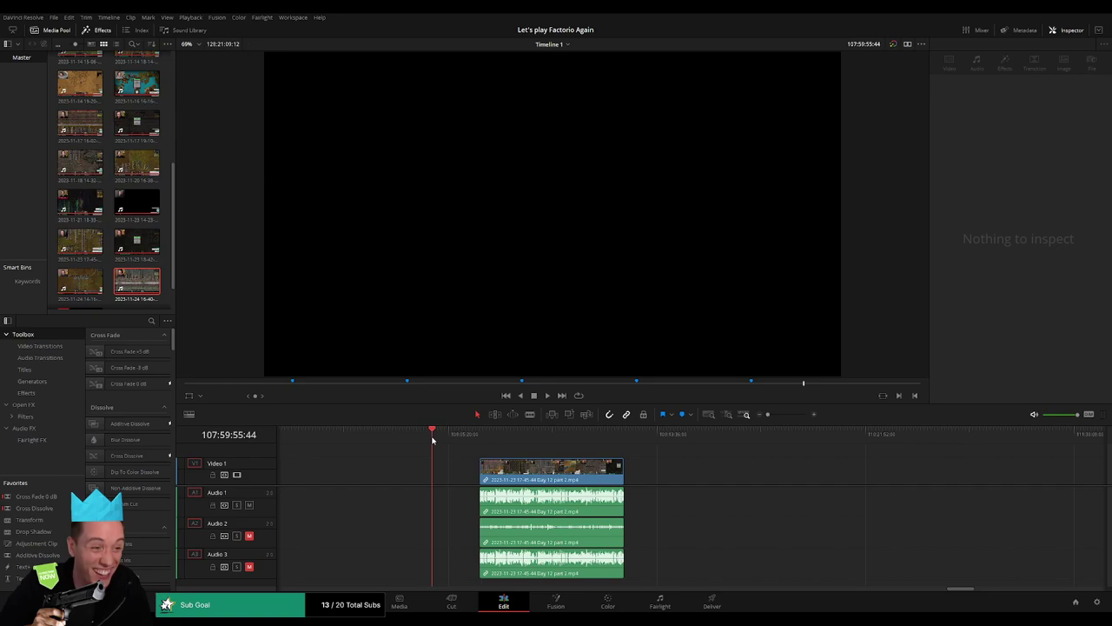
pyautogui.moveTo(768, 414); pyautogui.dragTo(774, 415)
pyautogui.click(696, 434)
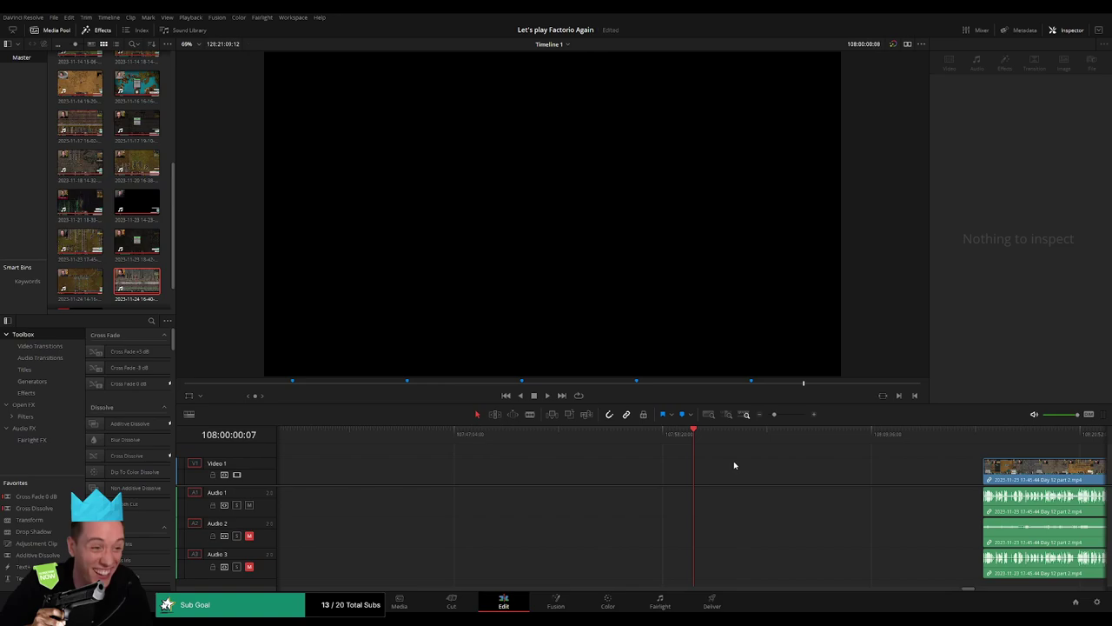
# Snap Day 12 part 2 to the playhead, check playback, then drop Day 12 part 3 after it
pyautogui.moveTo(1017, 470); pyautogui.dragTo(766, 458)
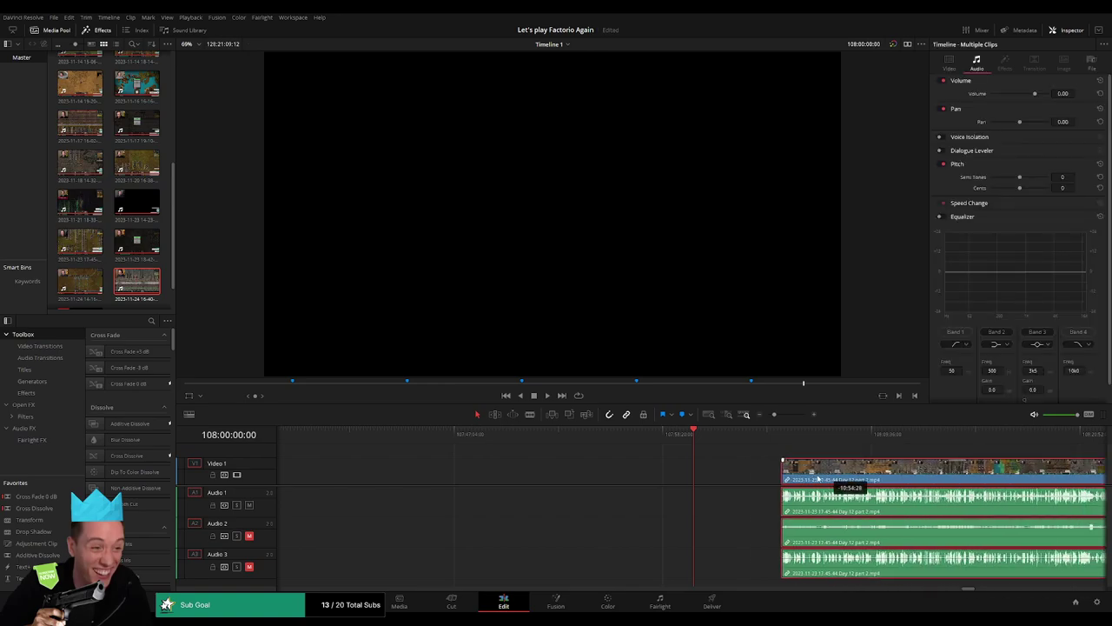
pyautogui.press('space')
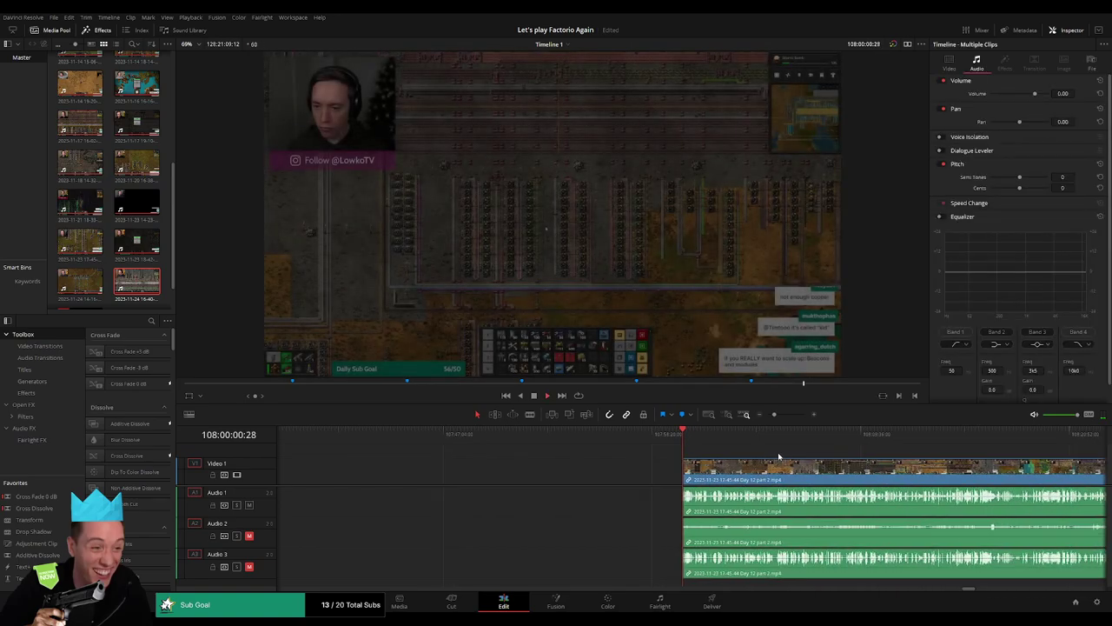
pyautogui.scroll(-3, 778, 452)
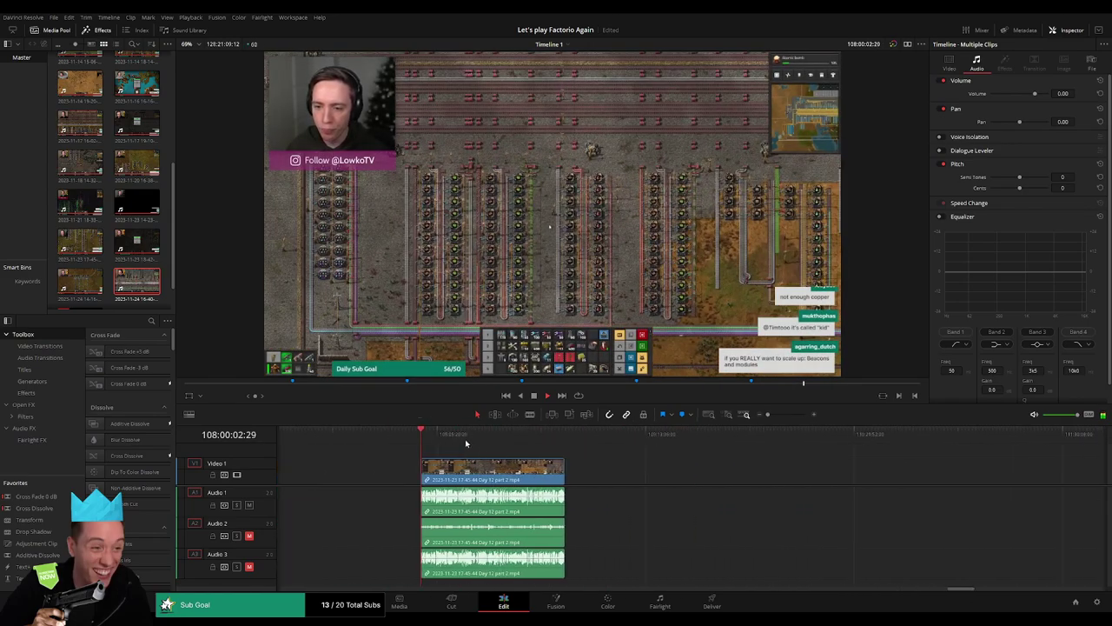
pyautogui.moveTo(465, 438); pyautogui.dragTo(535, 437)
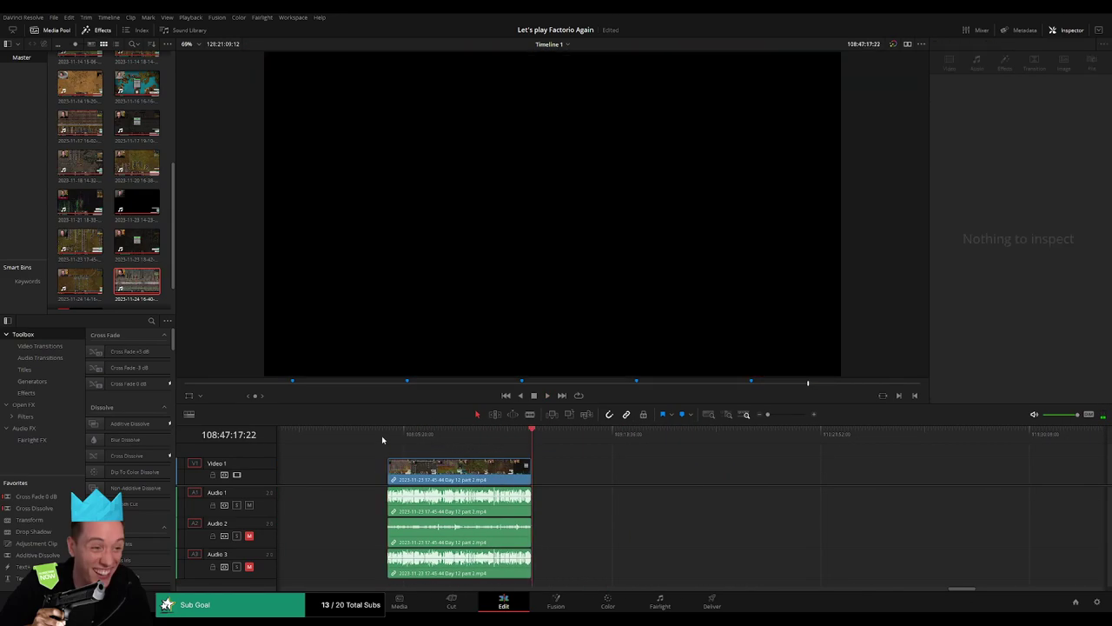
pyautogui.hotkey('ctrl', 'a')
pyautogui.press('Home')
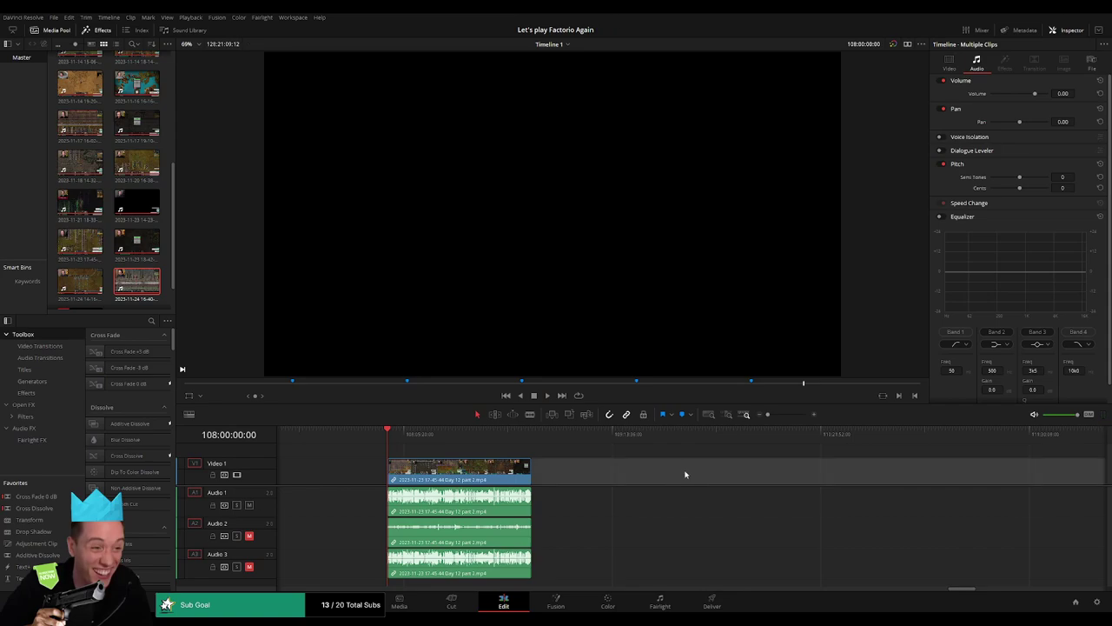
pyautogui.moveTo(685, 474); pyautogui.dragTo(636, 457)
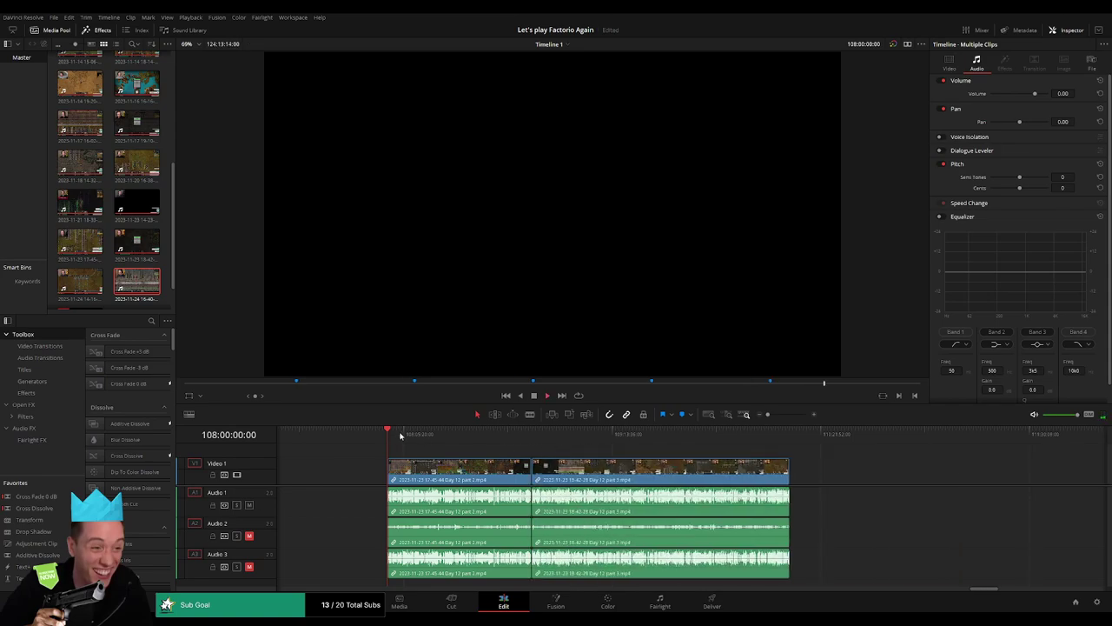
# Fit all clips in view and add an audio crossfade at the part 2 to part 3 edit point
pyautogui.press('space')
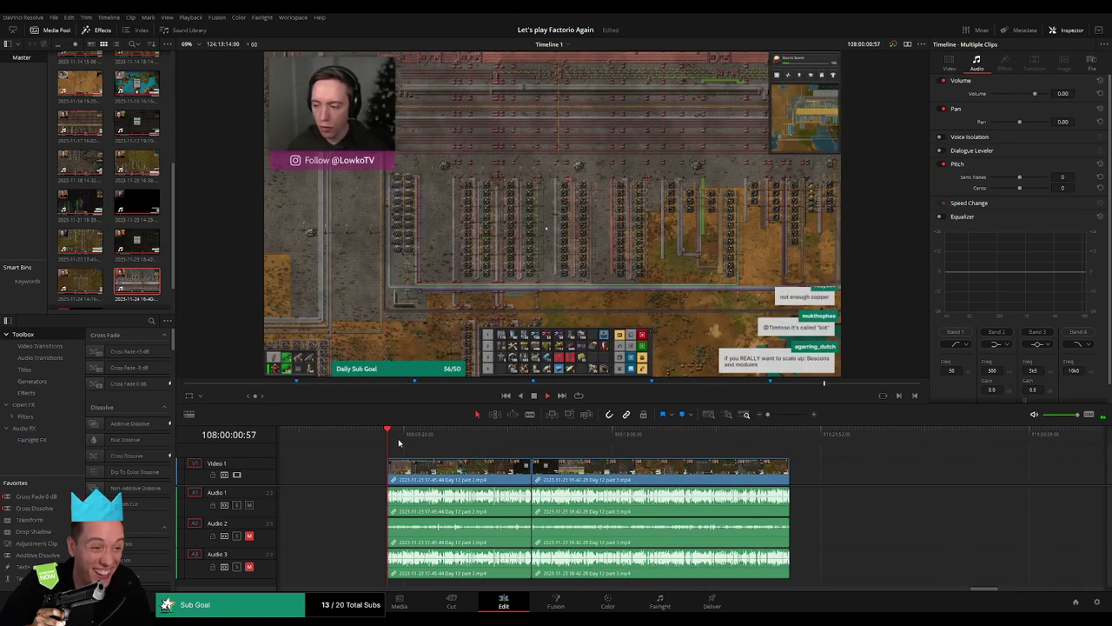
pyautogui.click(437, 434)
pyautogui.click(519, 434)
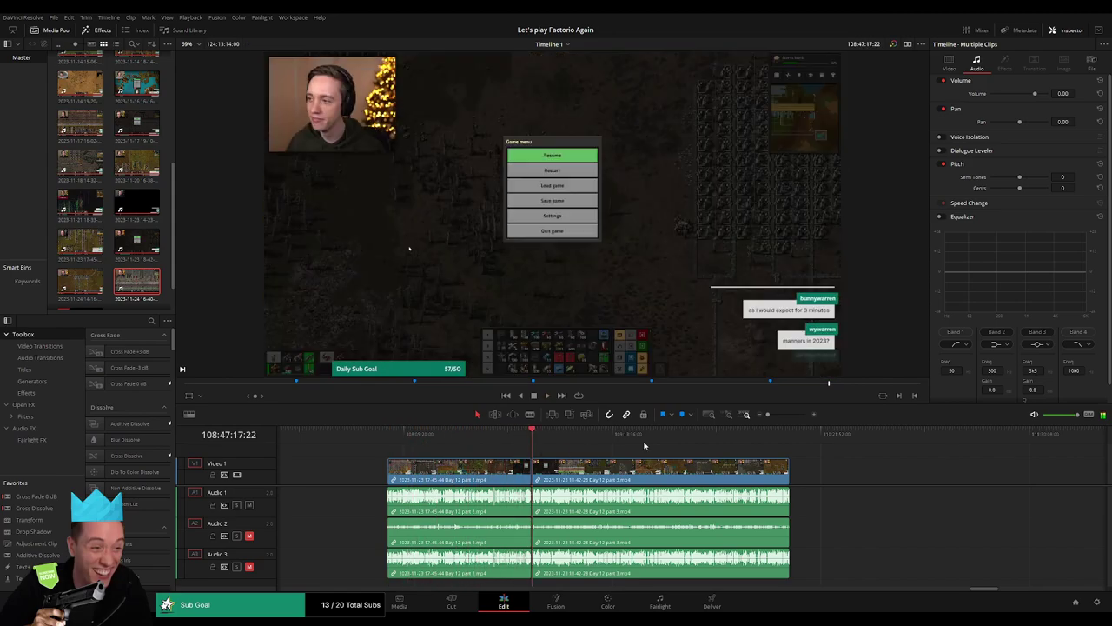
pyautogui.hotkey('shift', 'z')
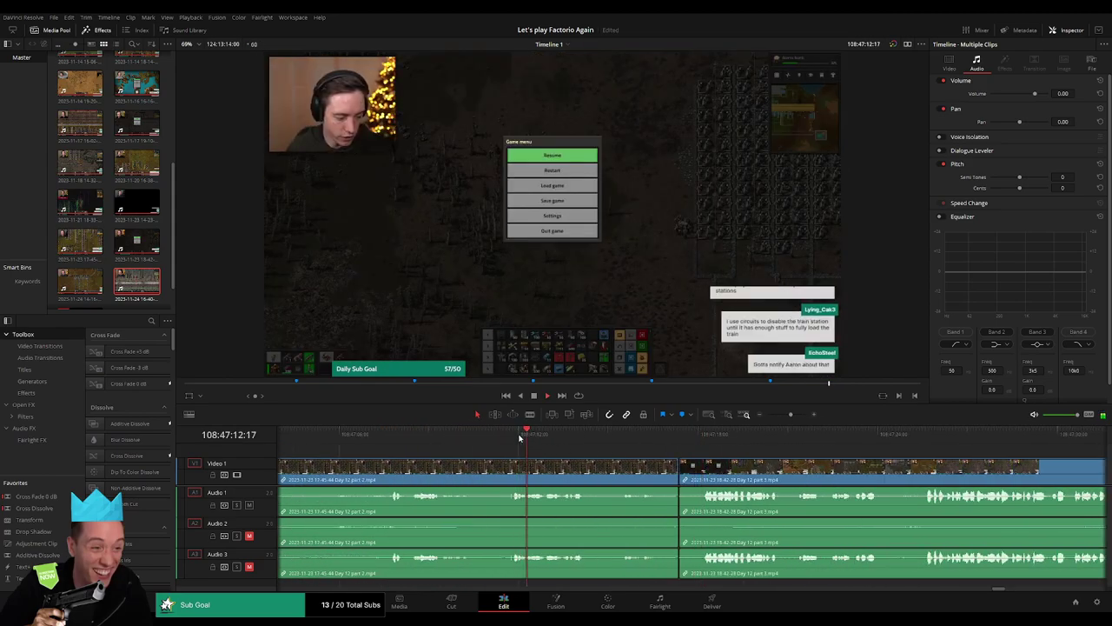
pyautogui.click(678, 470)
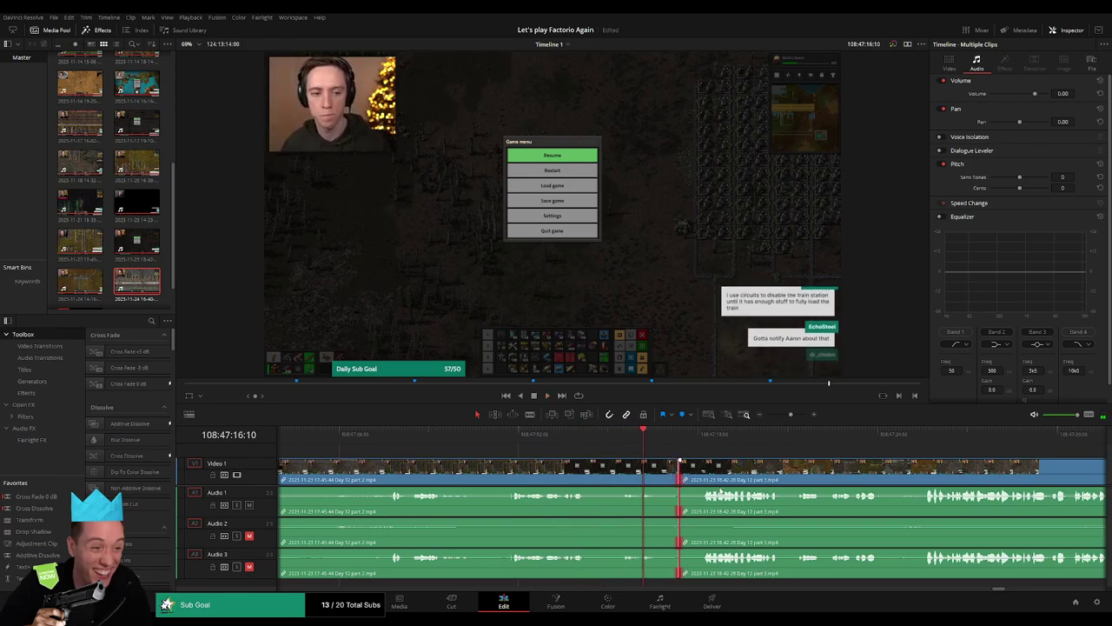
pyautogui.hotkey('shift', ',')
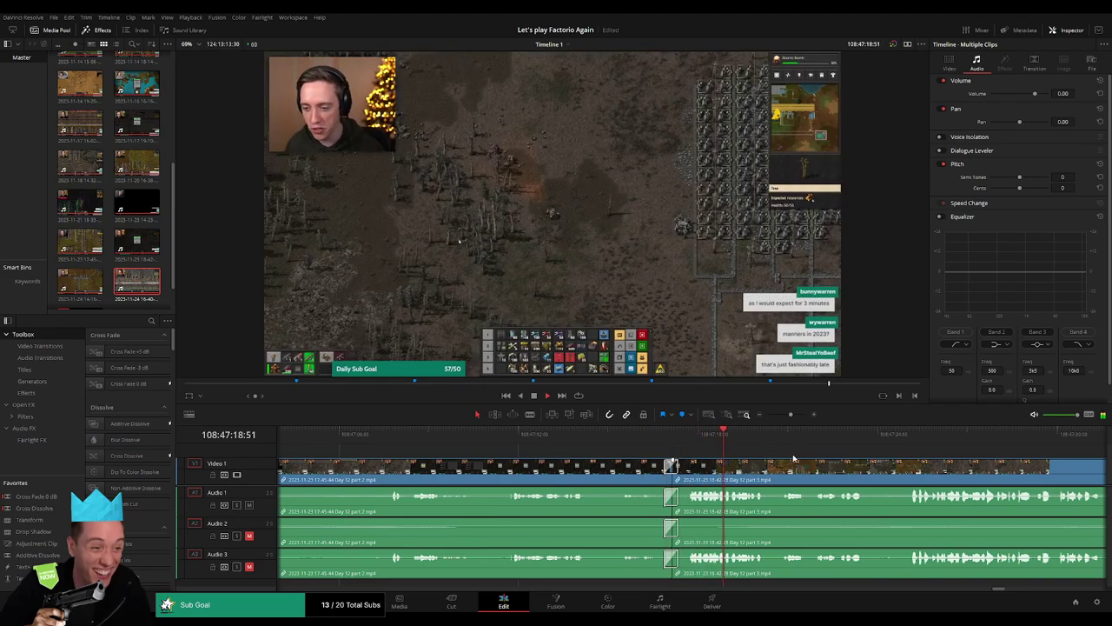
# Play back across the new crossfade at double speed to check the join
pyautogui.click(667, 440)
pyautogui.hscroll(3, 579, 443)
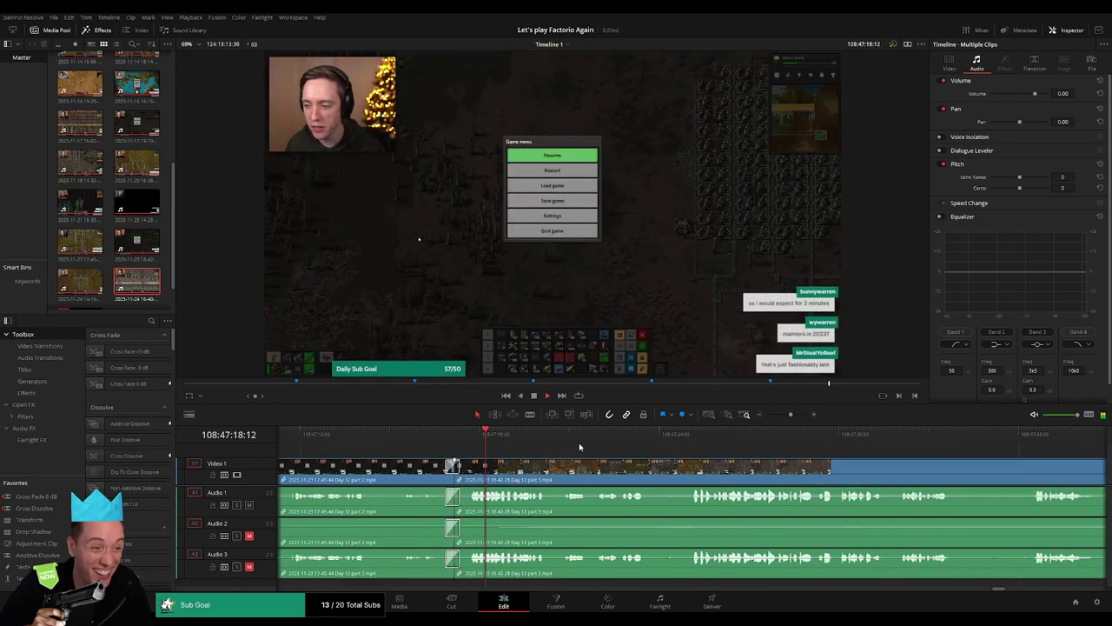
pyautogui.press('l')
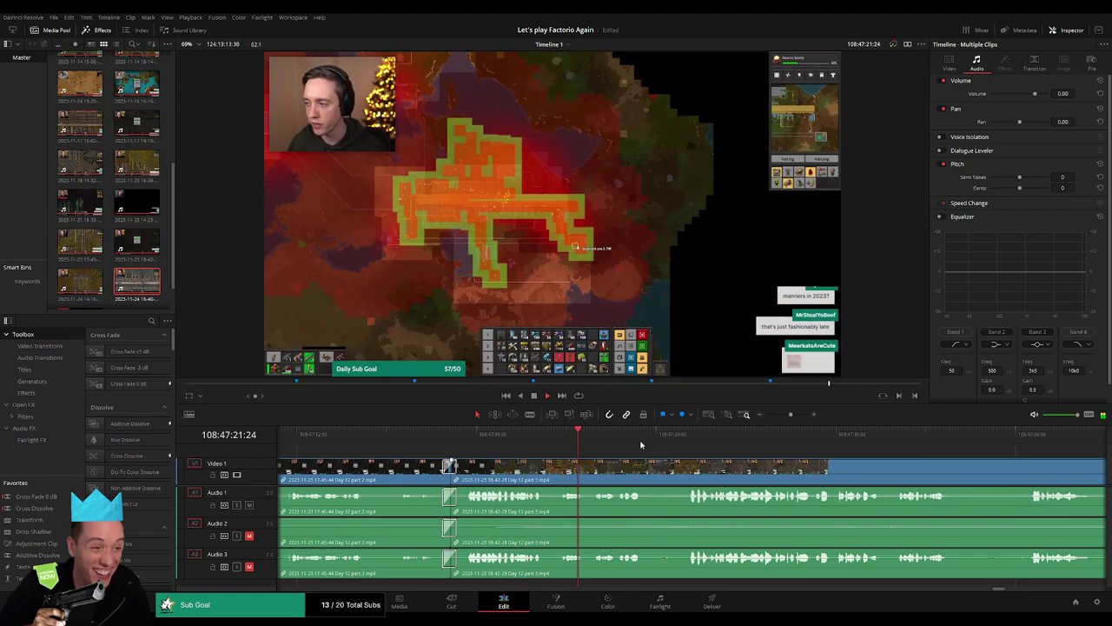
pyautogui.scroll(-6, 741, 458)
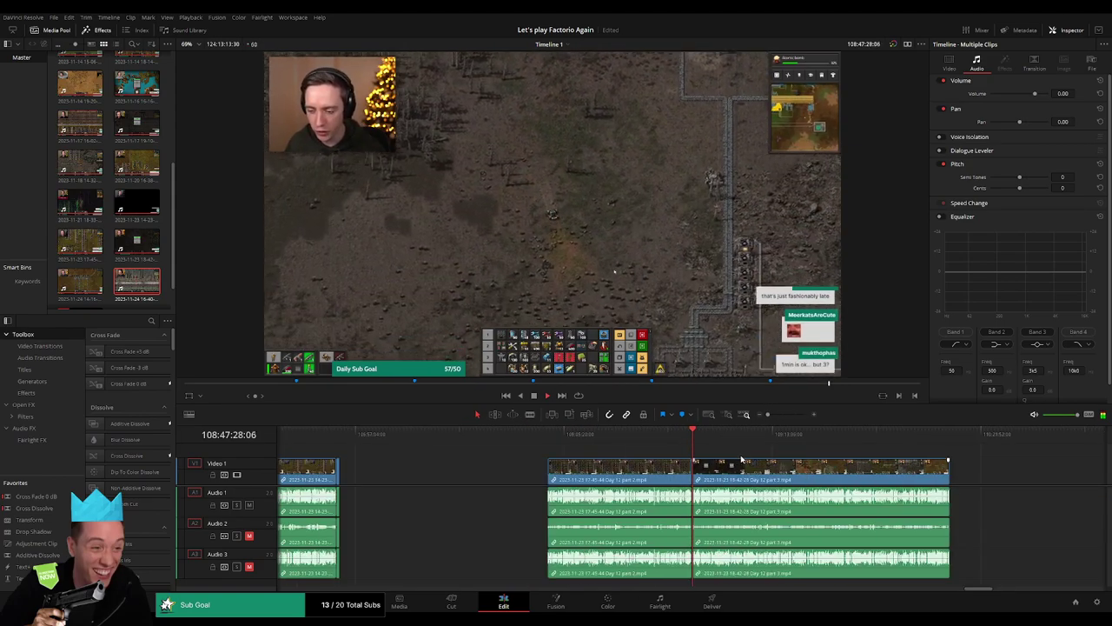
pyautogui.hscroll(5, 741, 459)
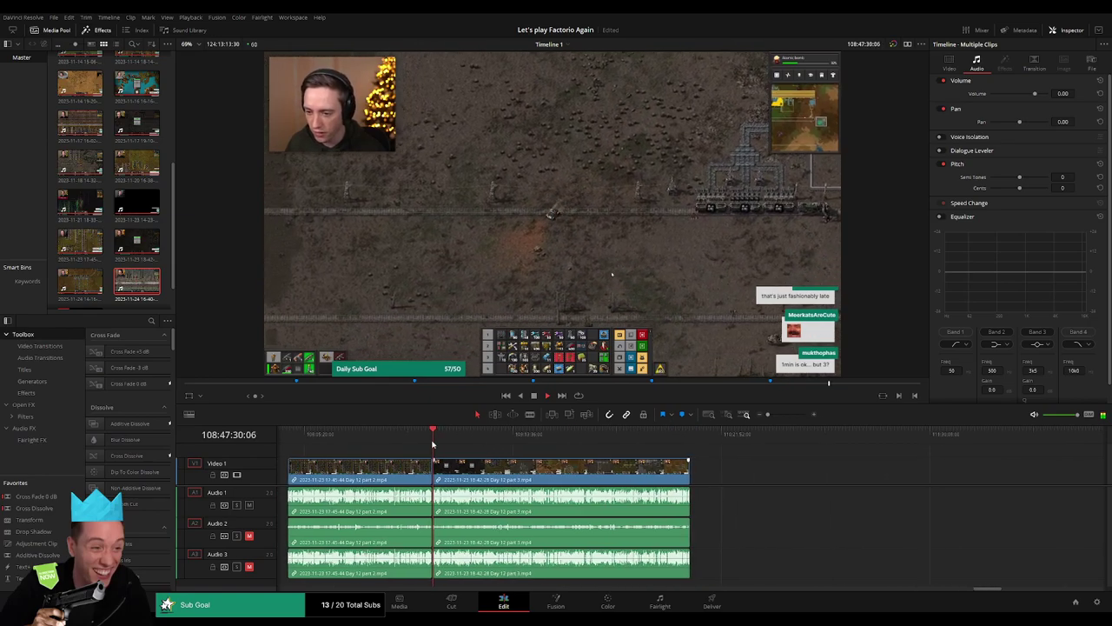
pyautogui.click(451, 435)
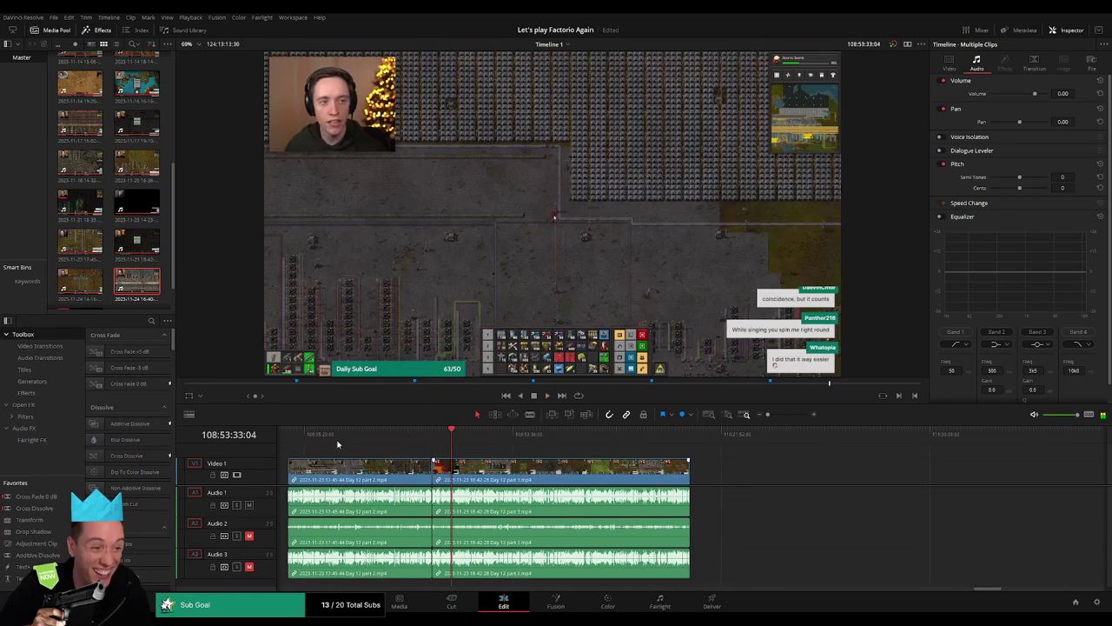
# Scrub and play through the Day 12 part 3 footage to find the cut point
pyautogui.moveTo(312, 436); pyautogui.dragTo(505, 435)
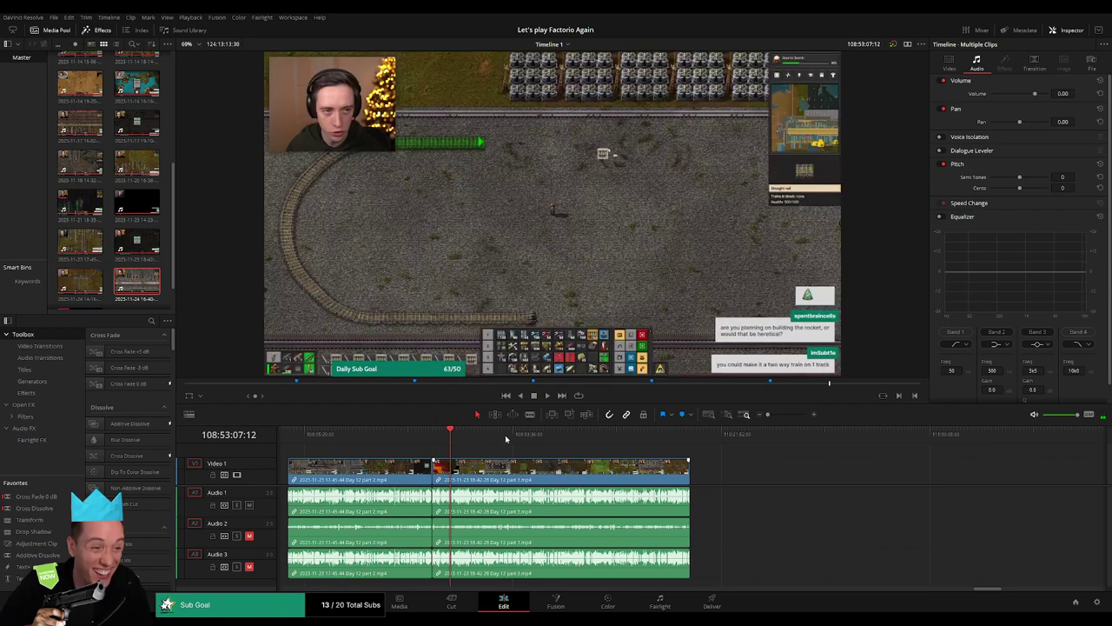
pyautogui.click(784, 415)
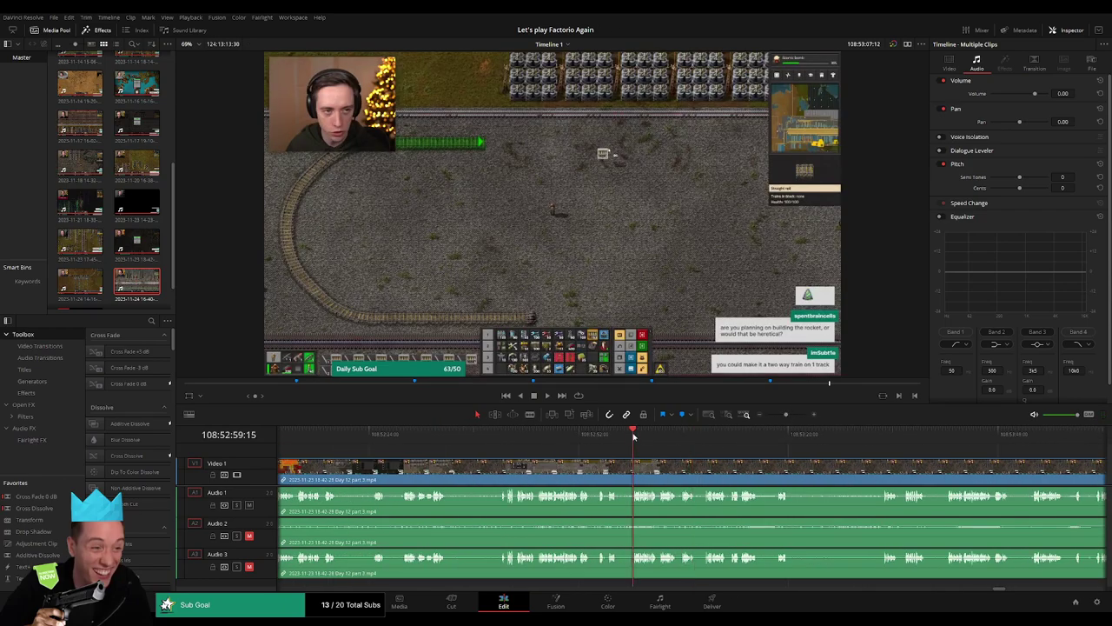
pyautogui.click(499, 435)
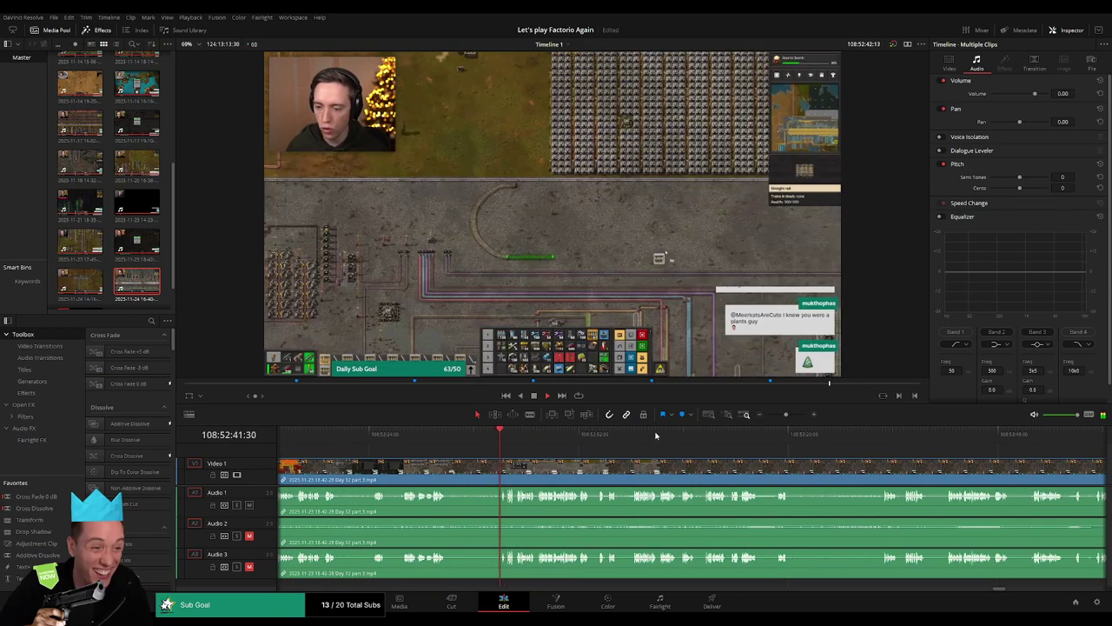
pyautogui.click(444, 435)
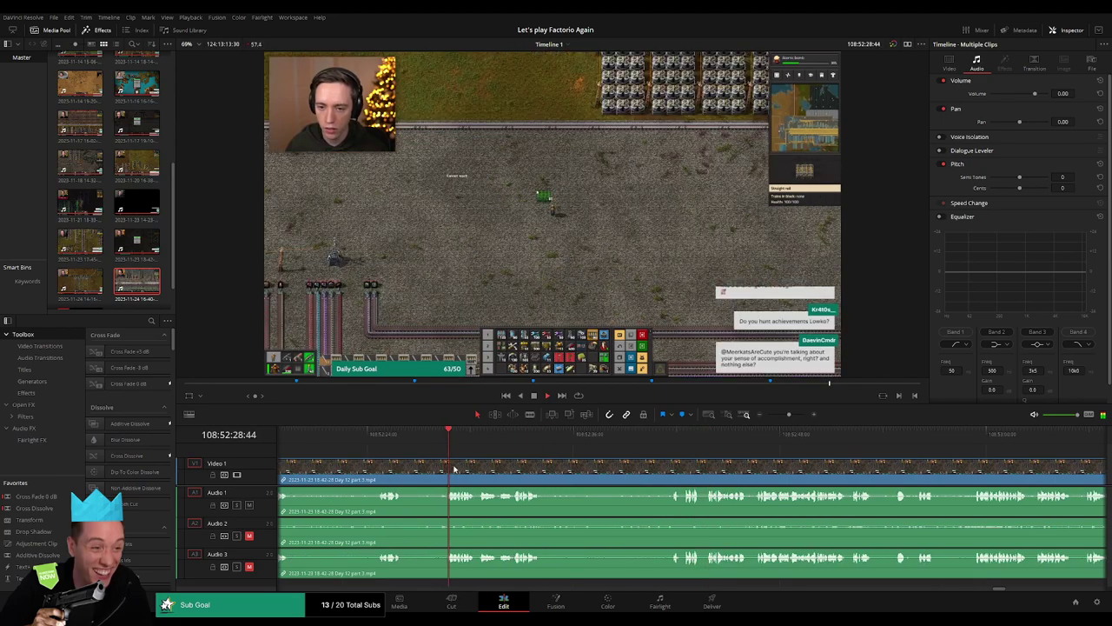
pyautogui.click(533, 435)
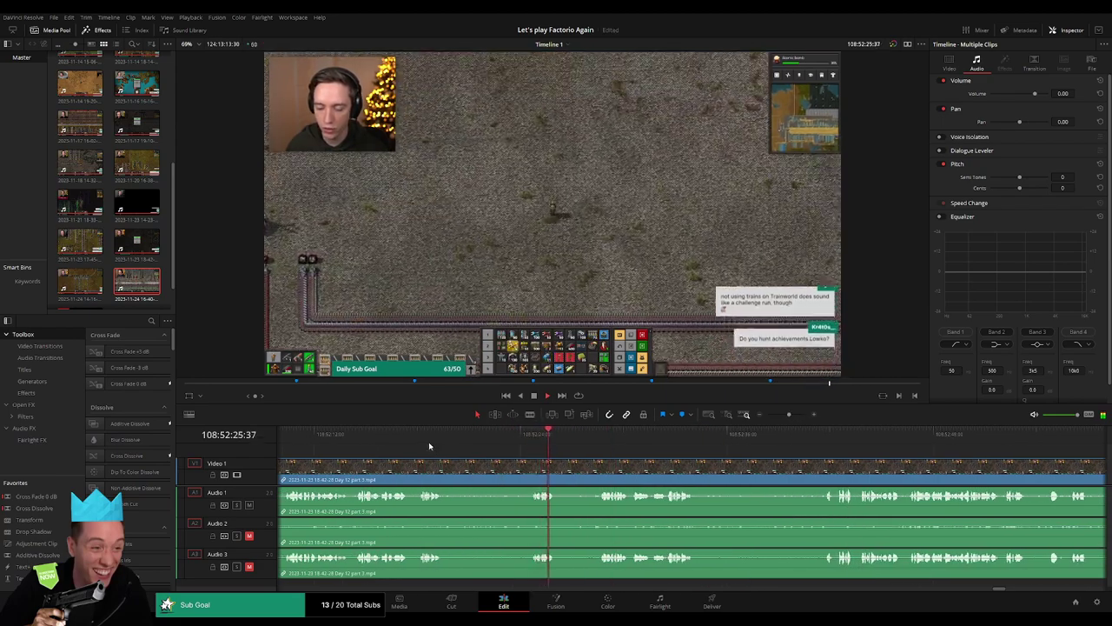
pyautogui.click(425, 439)
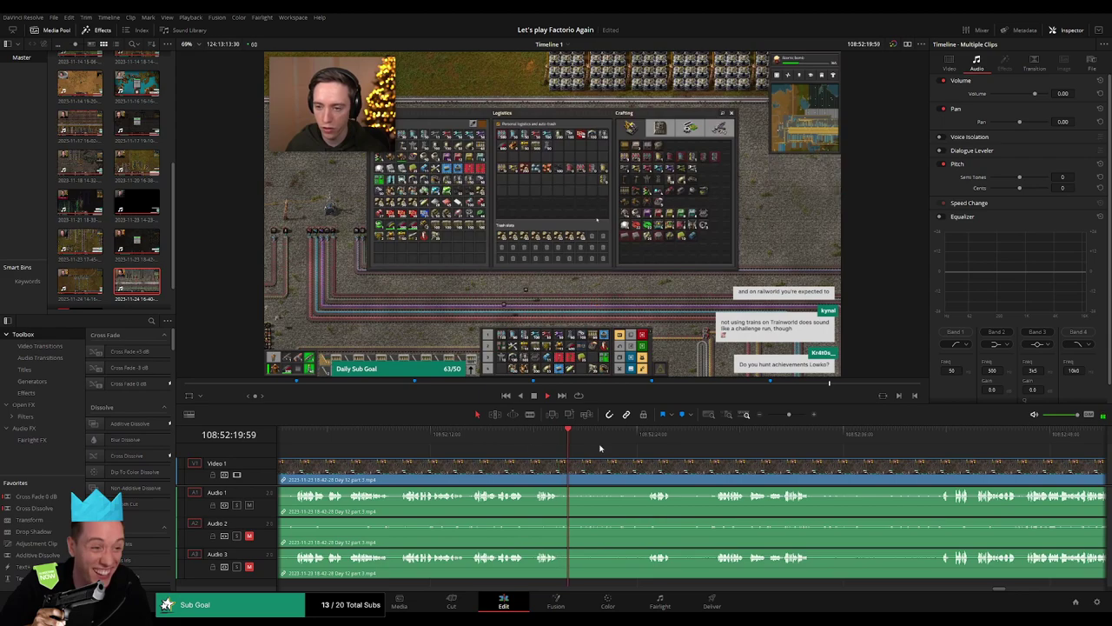
pyautogui.click(635, 436)
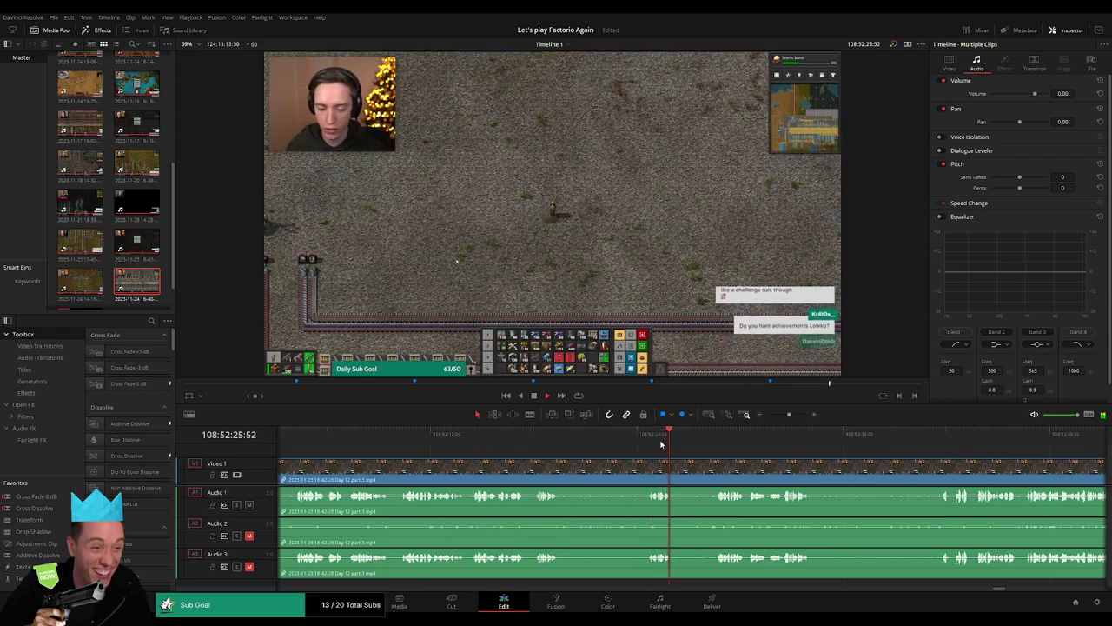
pyautogui.click(534, 438)
pyautogui.press('space')
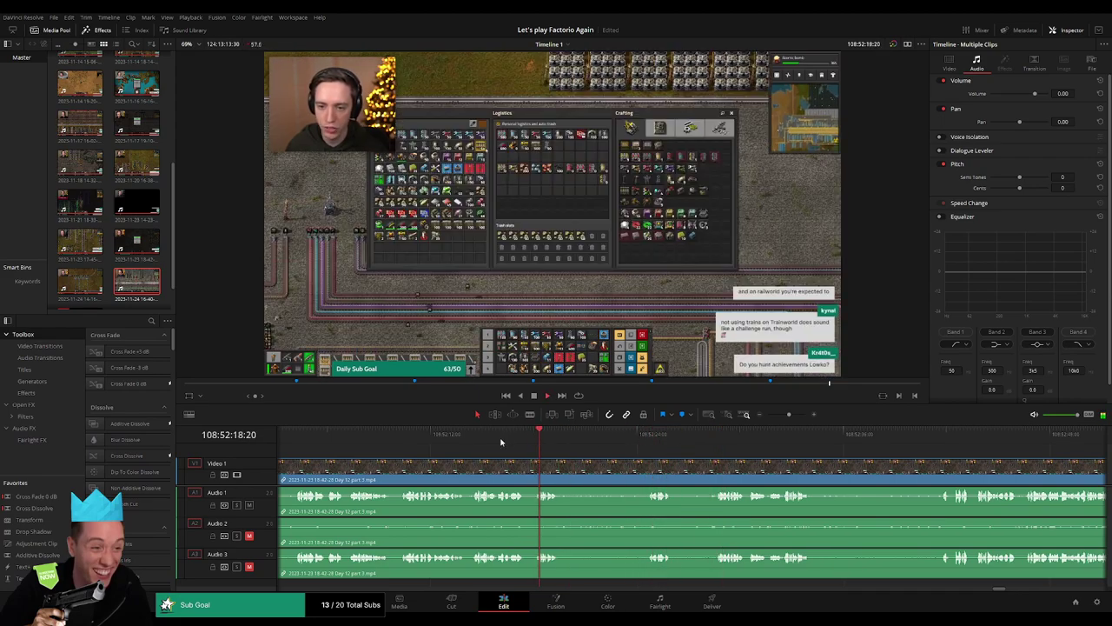
pyautogui.click(401, 434)
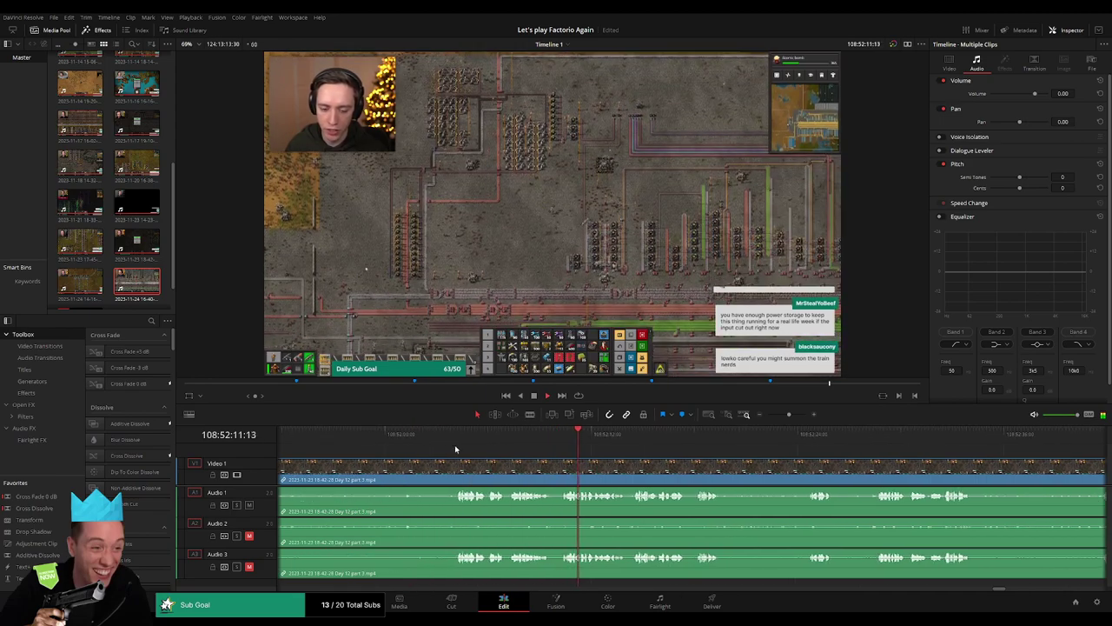
pyautogui.click(454, 442)
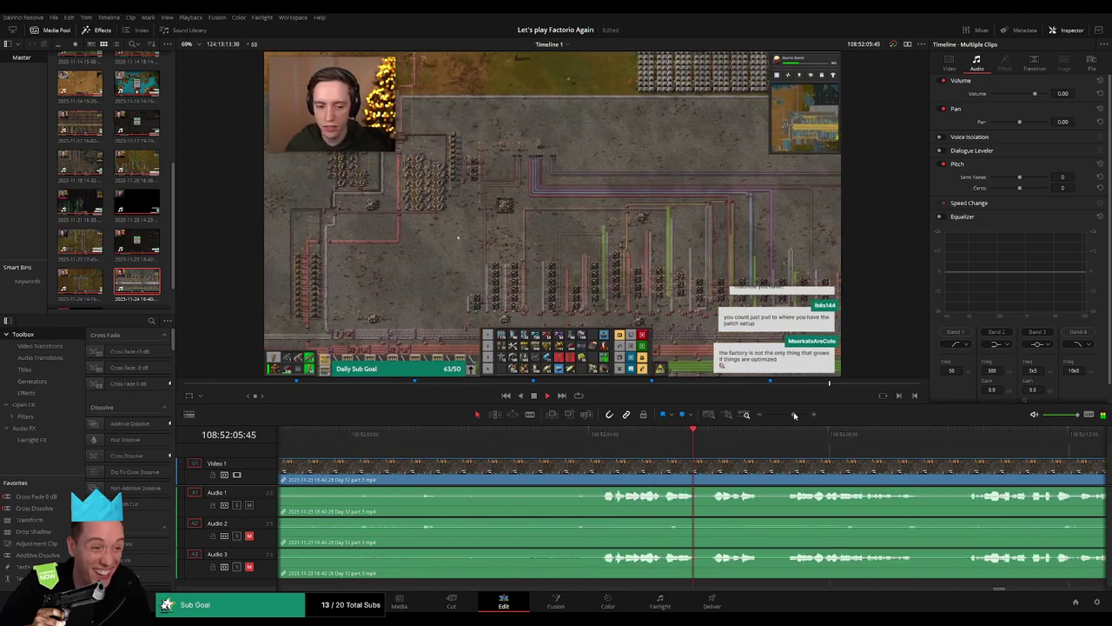
pyautogui.click(551, 434)
# Park the playhead at 108:52:03:00 and blade all tracks with Ctrl+B
pyautogui.moveTo(551, 445)
pyautogui.mouseDown()
pyautogui.moveTo(468, 453)
pyautogui.moveTo(446, 443)
pyautogui.mouseUp()
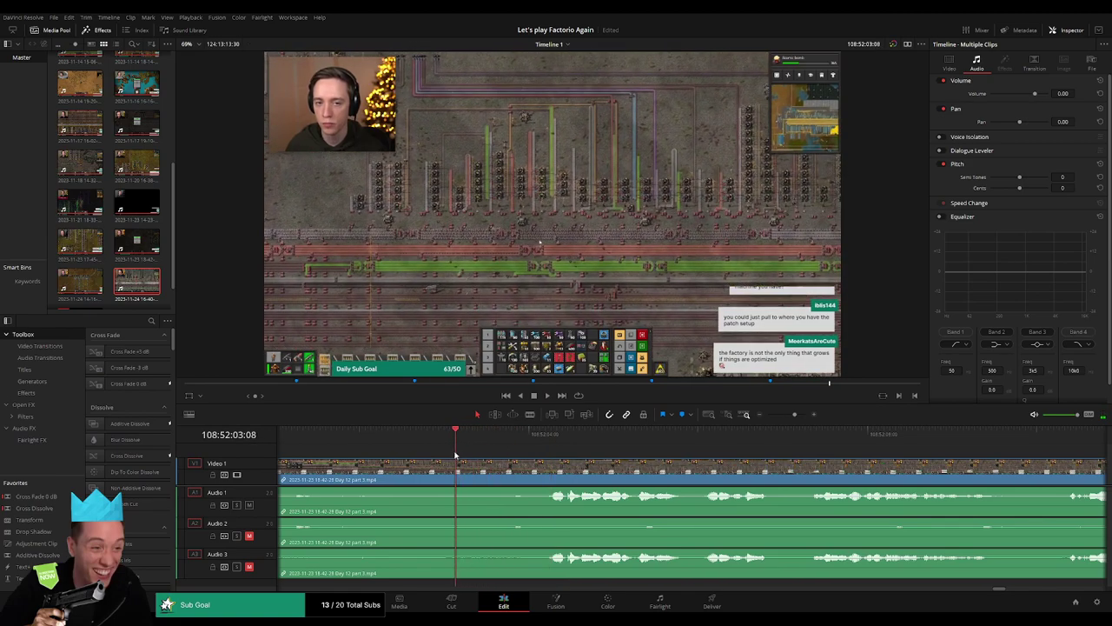
pyautogui.hscroll(-3, 600, 482)
pyautogui.hotkey('ctrl', 'b')
pyautogui.moveTo(587, 480)
pyautogui.mouseDown()
pyautogui.moveTo(674, 476)
pyautogui.moveTo(501, 476)
pyautogui.mouseUp()
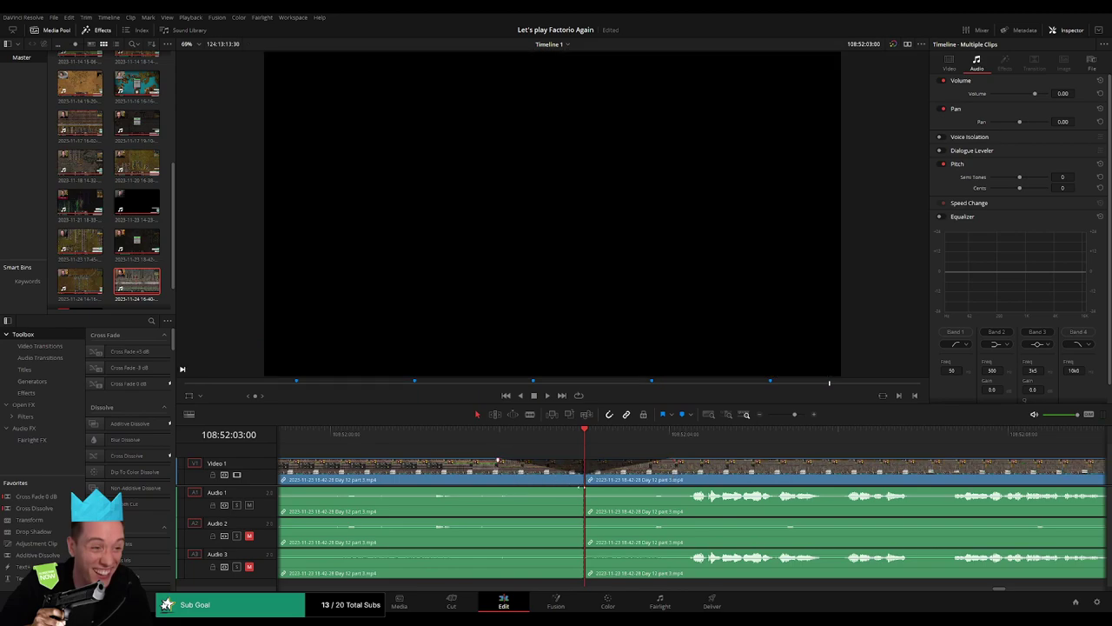
# Add fade-outs and fade-ins on Audio 1–3 at the 108:52:03 cut, then move the later piece right
pyautogui.moveTo(581, 490); pyautogui.dragTo(507, 492)
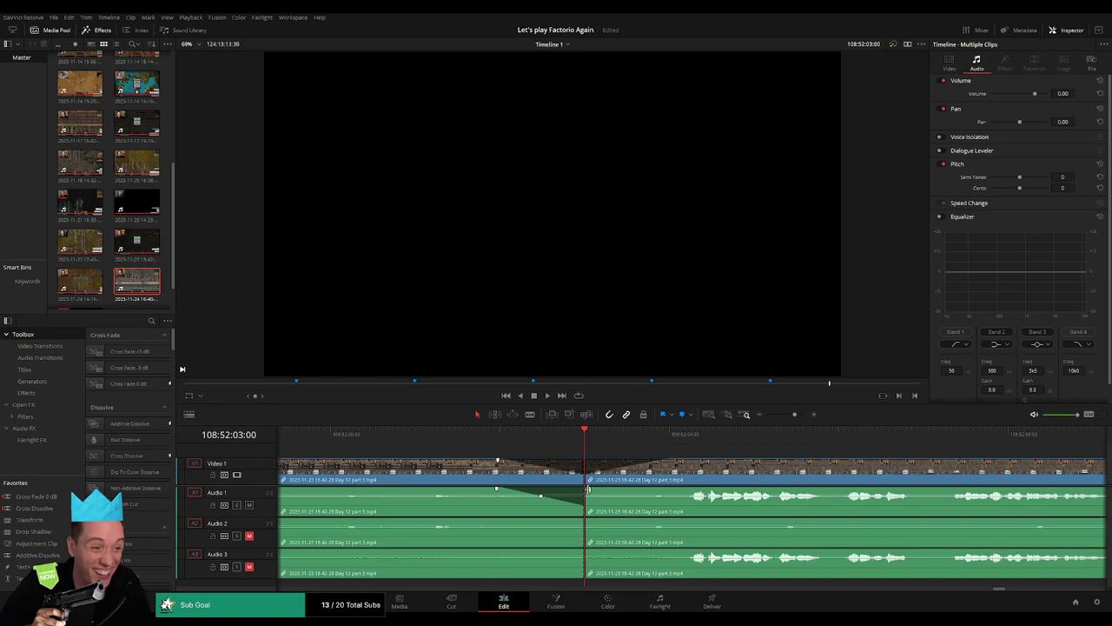
pyautogui.moveTo(588, 490); pyautogui.dragTo(657, 492)
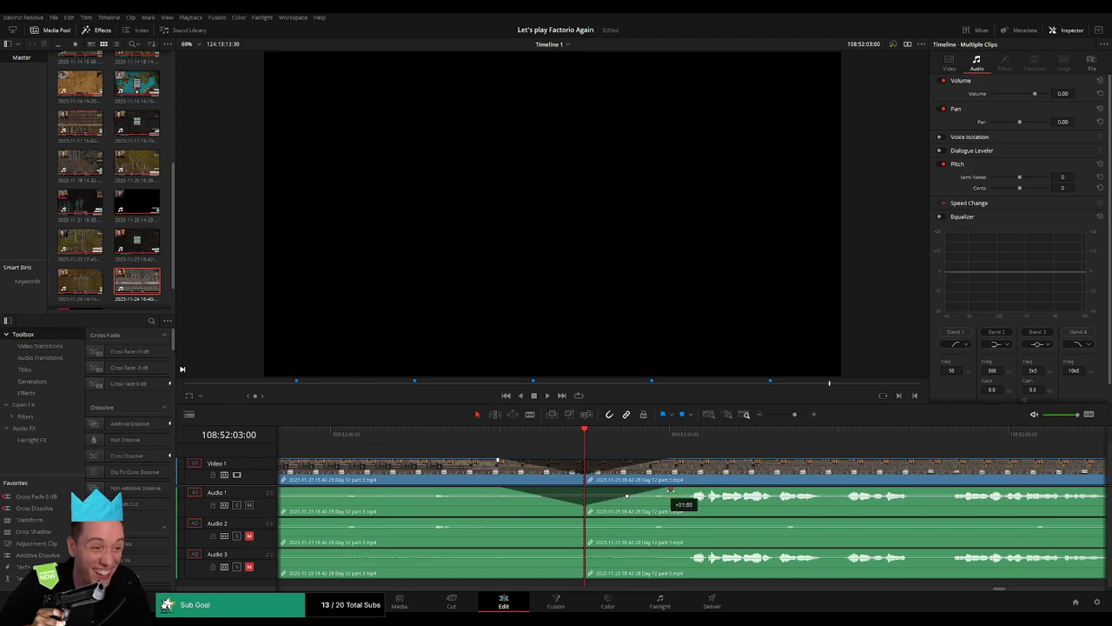
pyautogui.moveTo(581, 520); pyautogui.dragTo(514, 522)
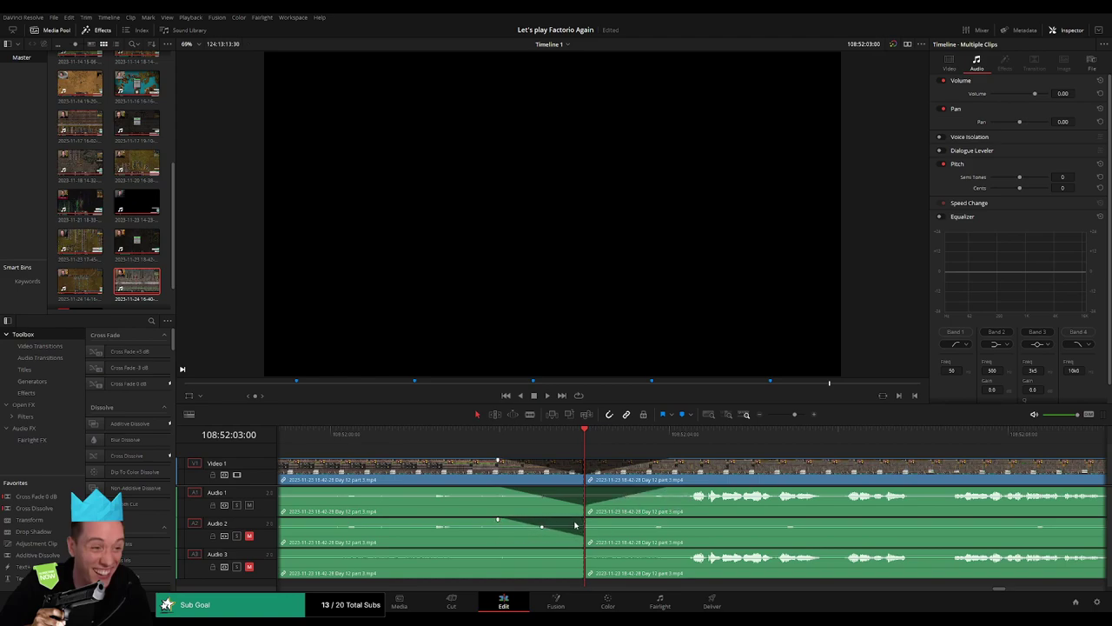
pyautogui.moveTo(603, 520); pyautogui.dragTo(678, 520)
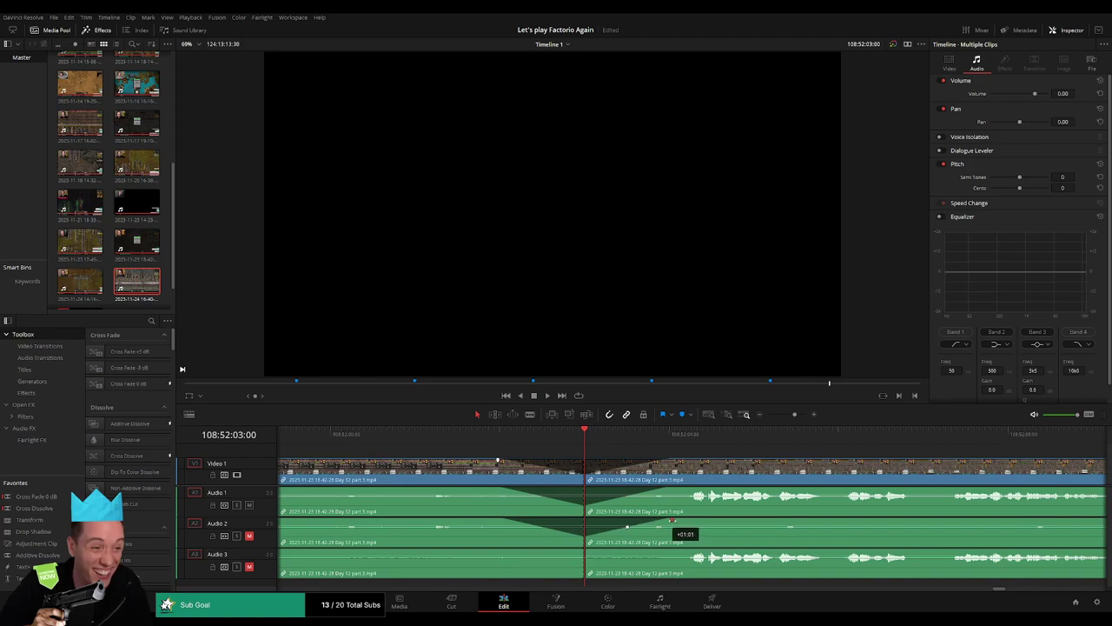
pyautogui.moveTo(581, 550); pyautogui.dragTo(509, 552)
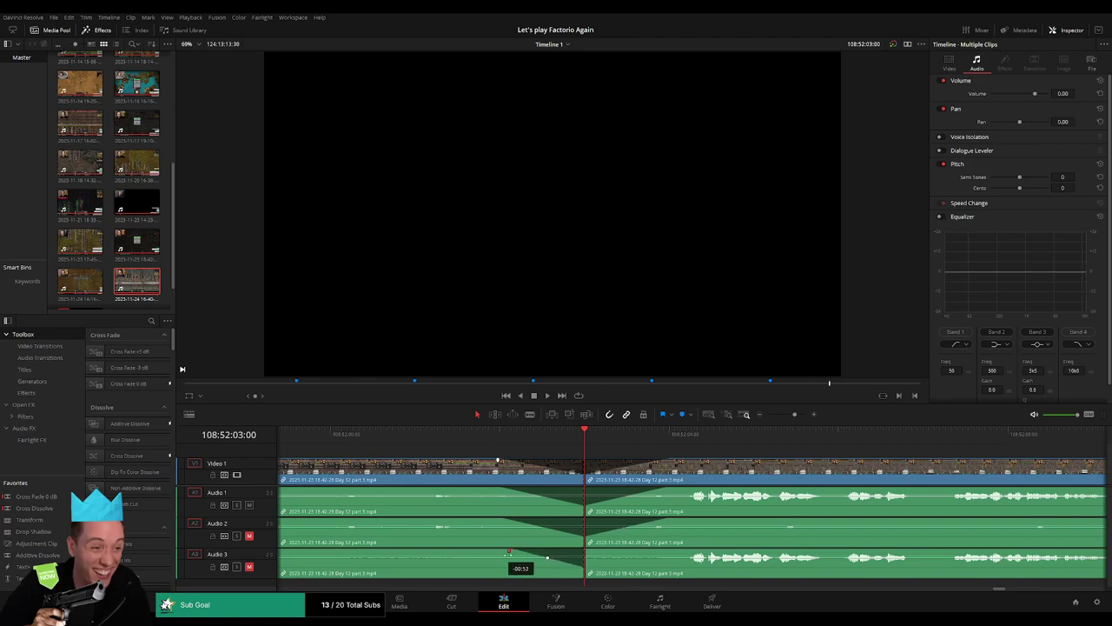
pyautogui.moveTo(588, 551); pyautogui.dragTo(669, 551)
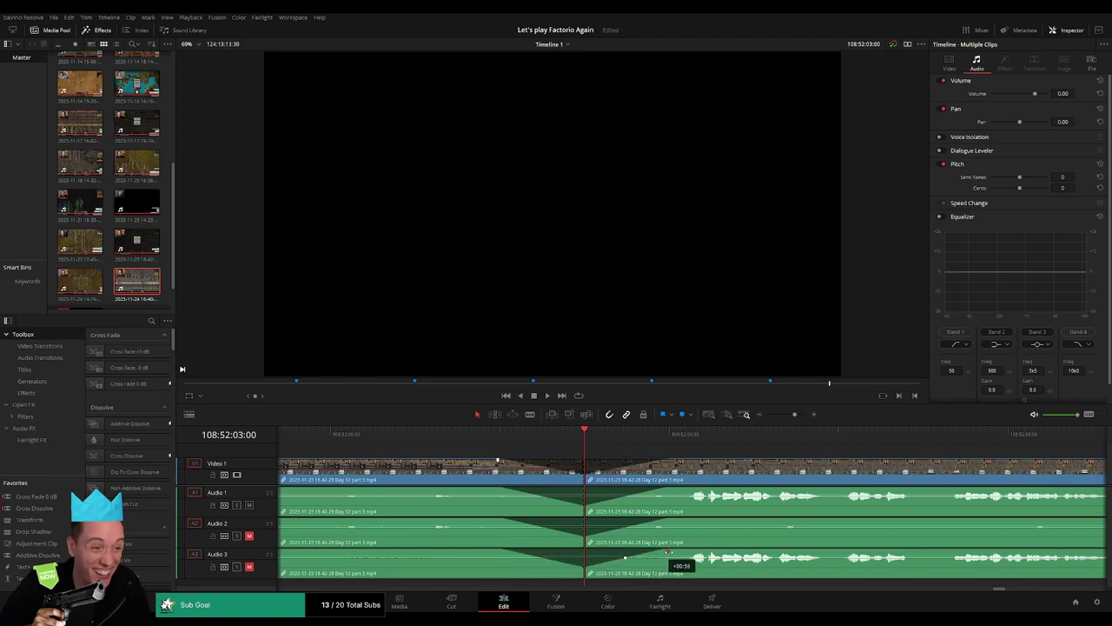
pyautogui.moveTo(794, 415); pyautogui.dragTo(767, 414)
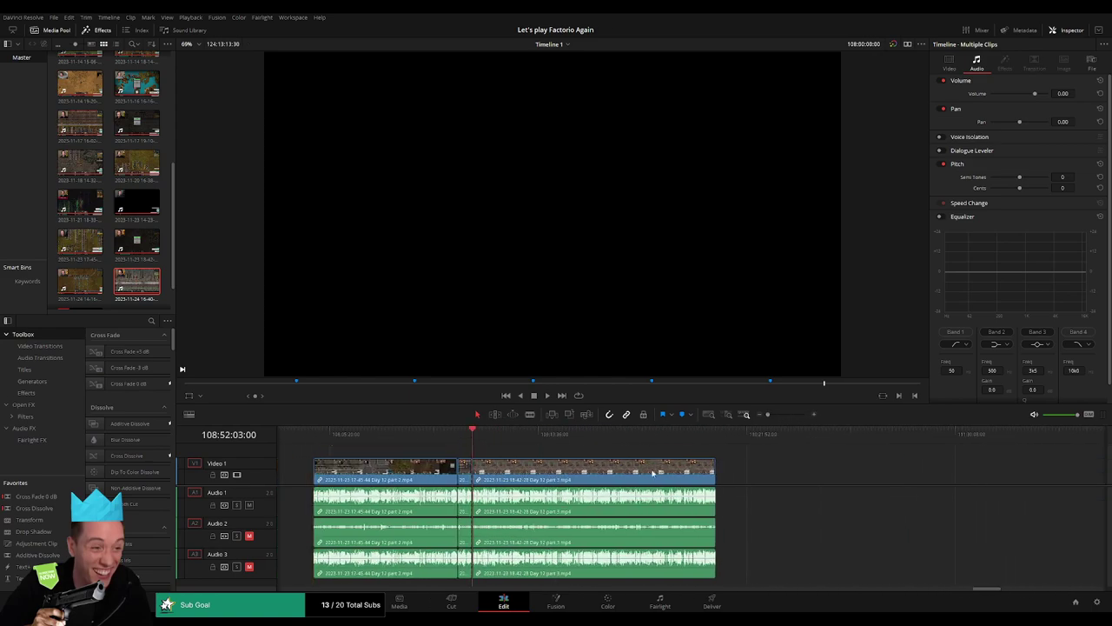
pyautogui.moveTo(652, 471); pyautogui.dragTo(592, 461)
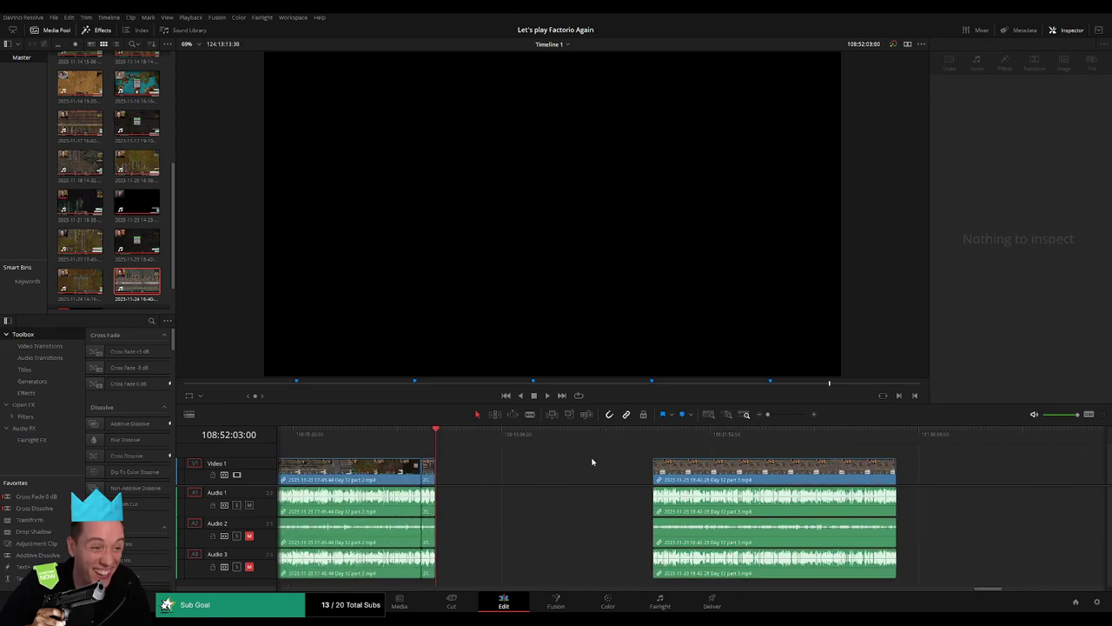
# Scroll to the later Day 12 part 3 clip, select it and play through it
pyautogui.hscroll(-2, 580, 462)
pyautogui.moveTo(460, 438); pyautogui.dragTo(621, 453)
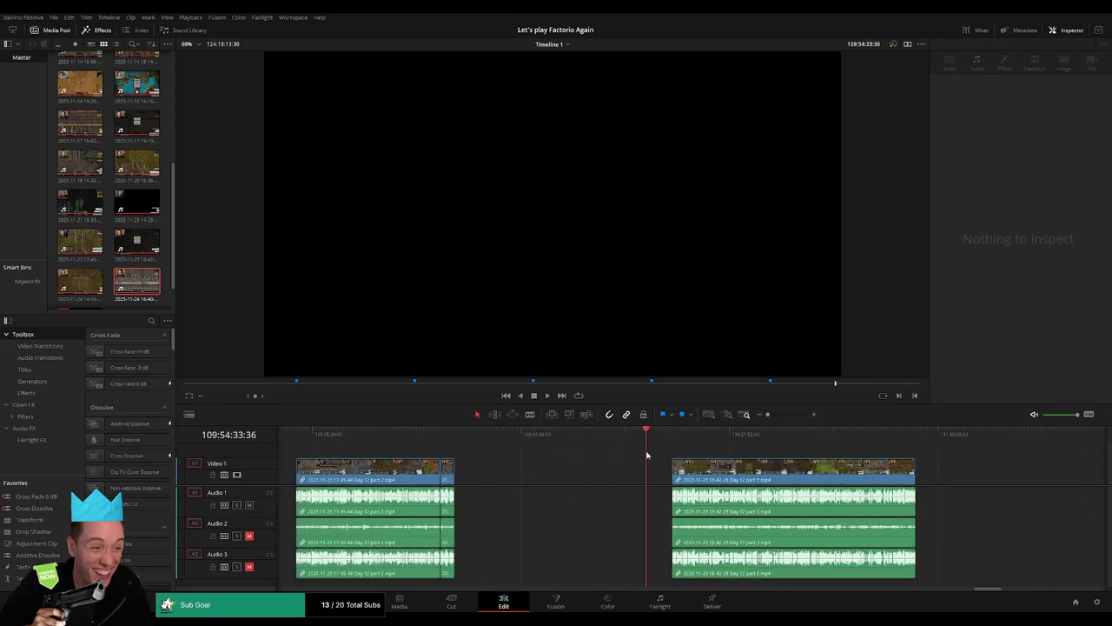
pyautogui.click(778, 414)
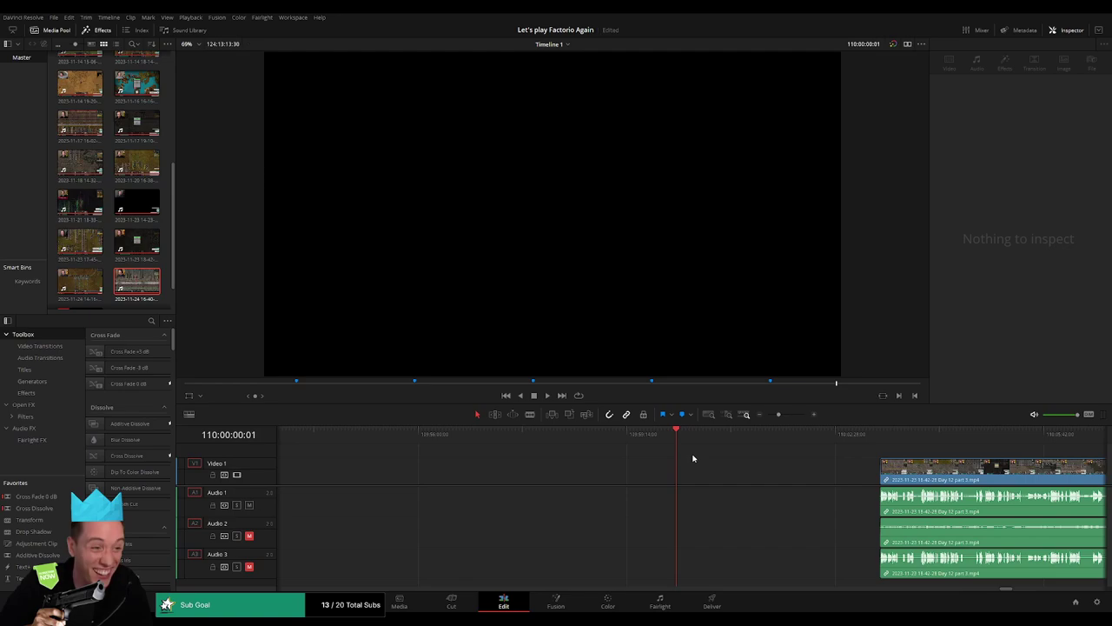
pyautogui.click(746, 414)
pyautogui.click(528, 470)
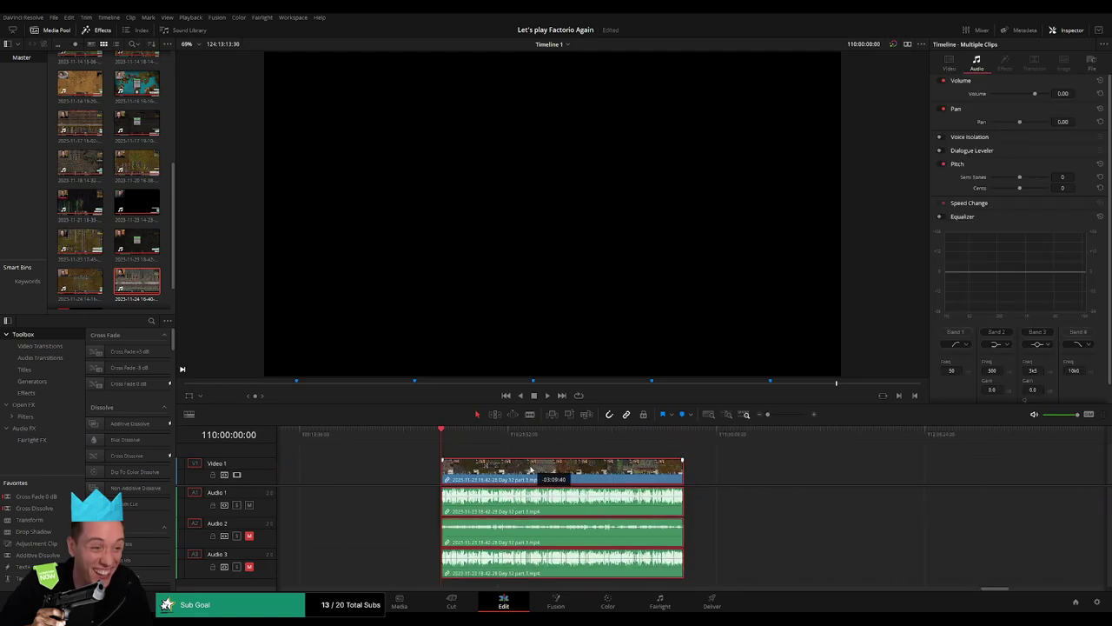
pyautogui.press('space')
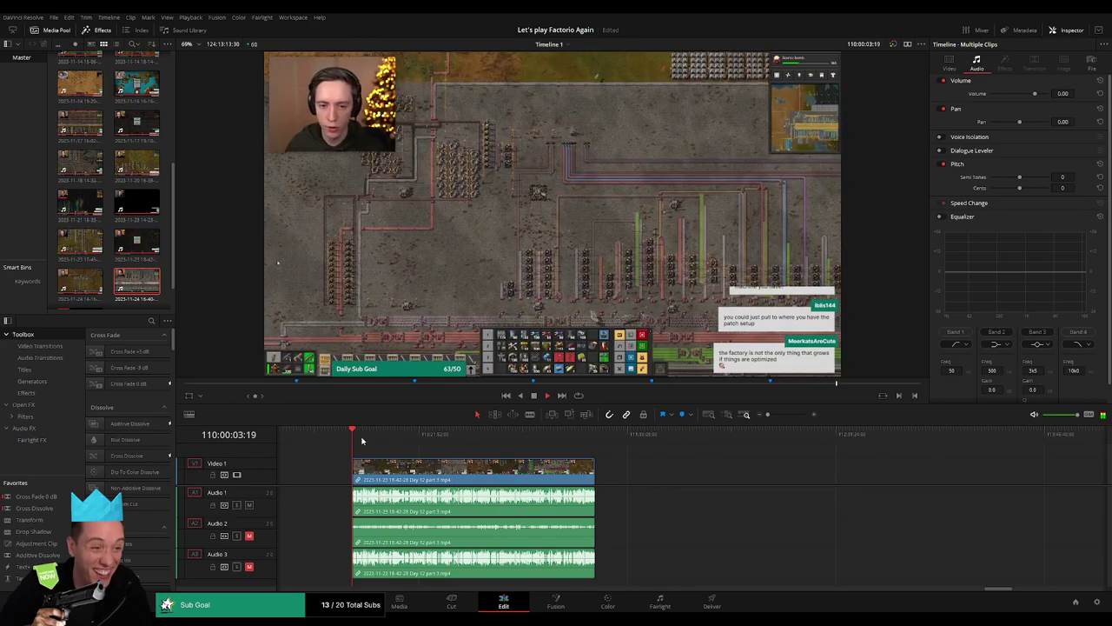
pyautogui.moveTo(415, 435); pyautogui.dragTo(511, 451)
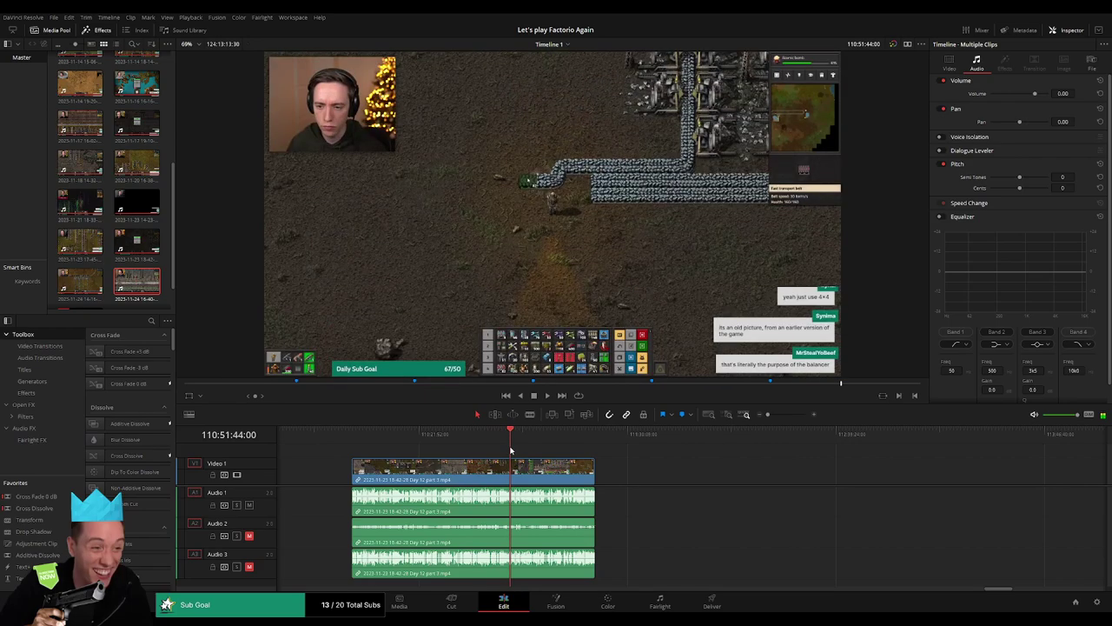
pyautogui.press('space')
# Zoom in, park the playhead at 110:52:18:00 and split all tracks there
pyautogui.moveTo(772, 415); pyautogui.dragTo(791, 415)
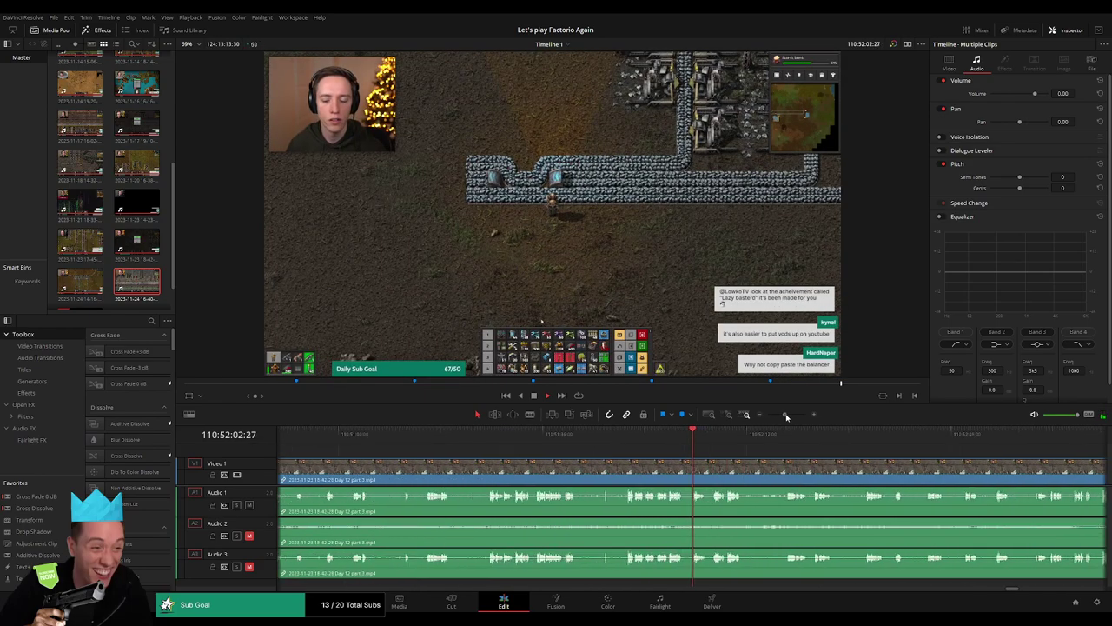
pyautogui.click(573, 435)
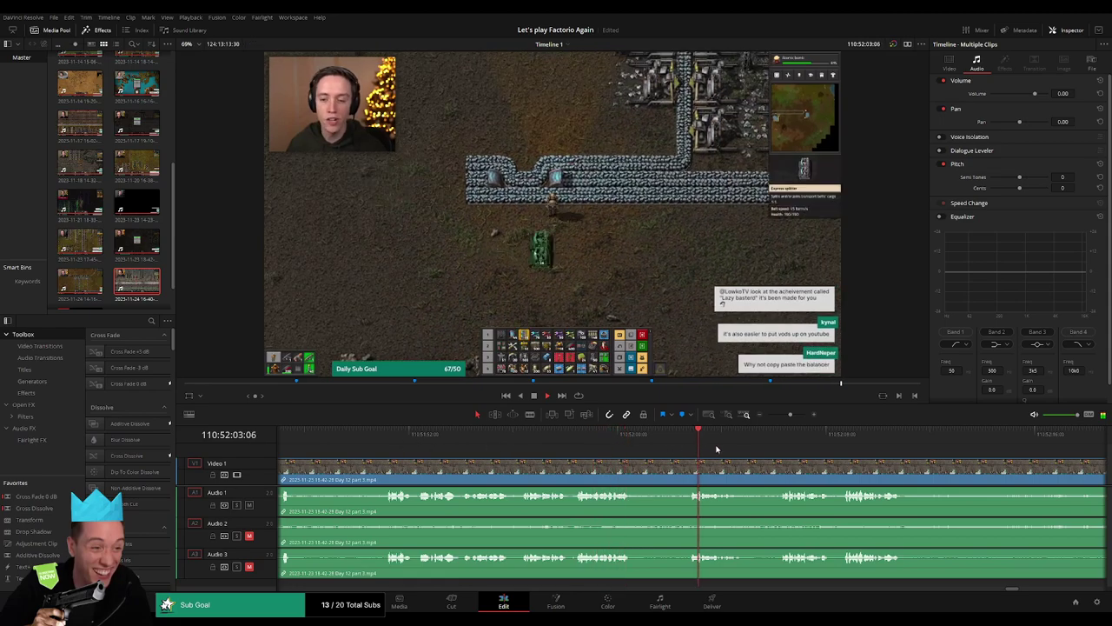
pyautogui.click(514, 435)
pyautogui.click(581, 443)
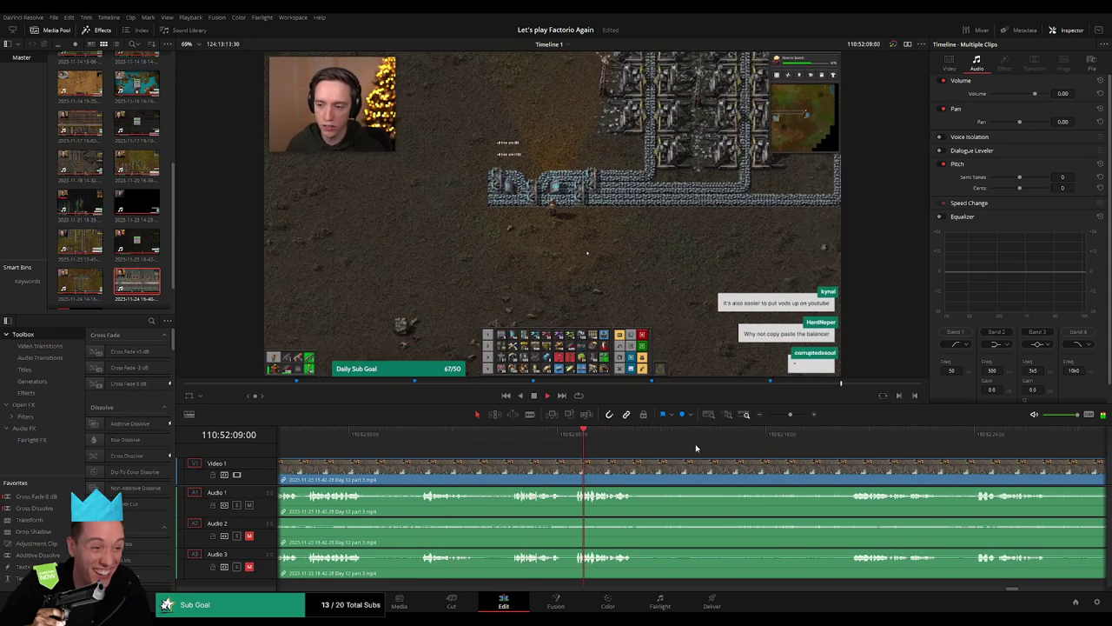
pyautogui.click(830, 436)
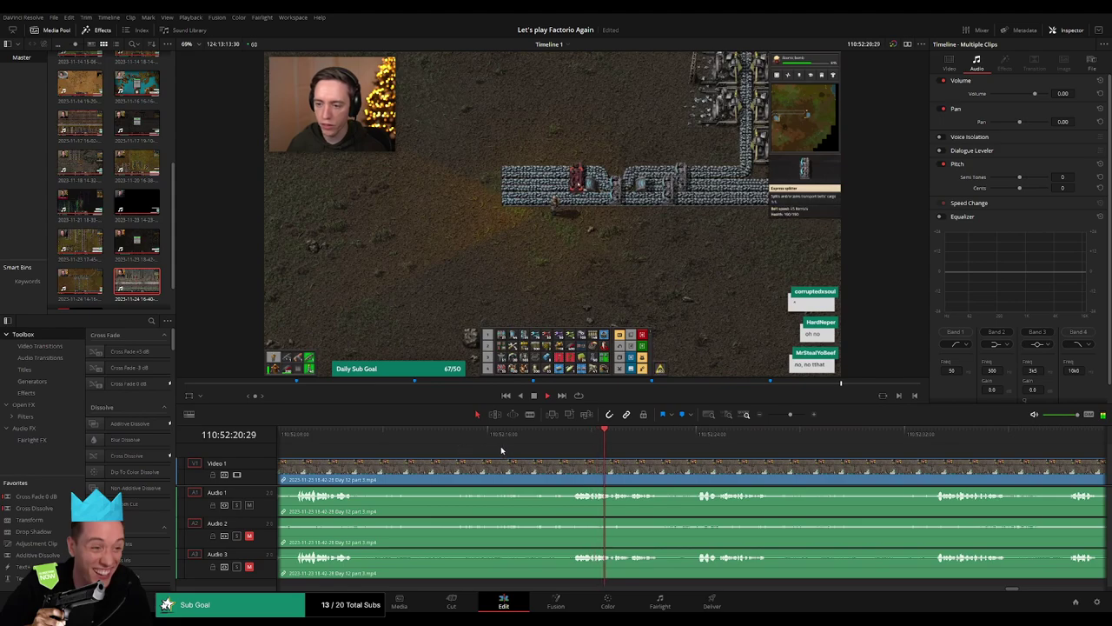
pyautogui.click(577, 447)
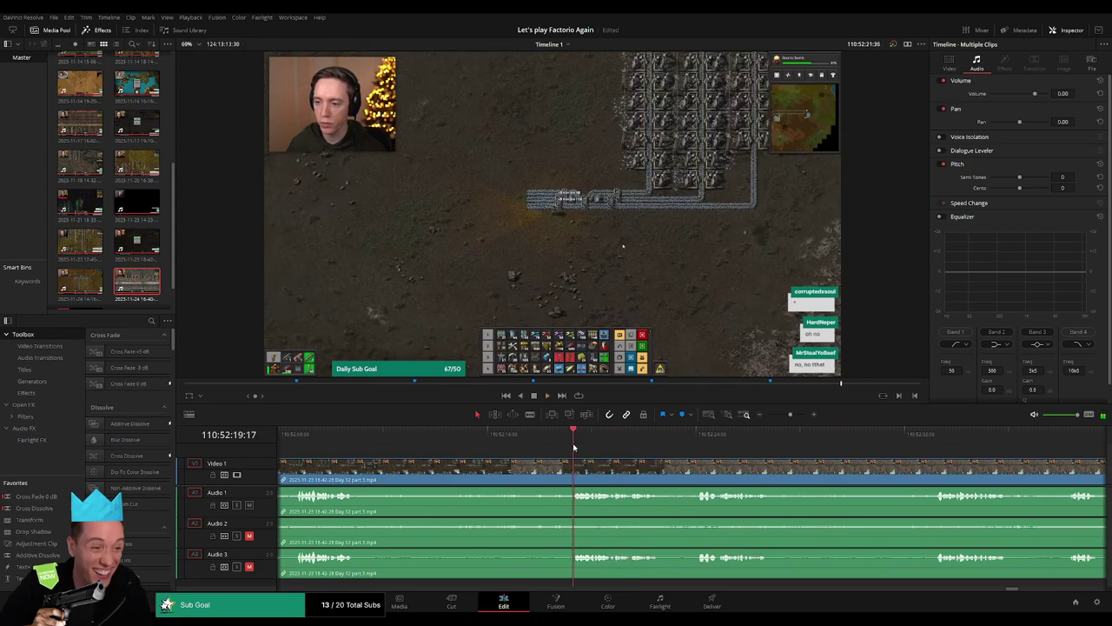
pyautogui.click(539, 448)
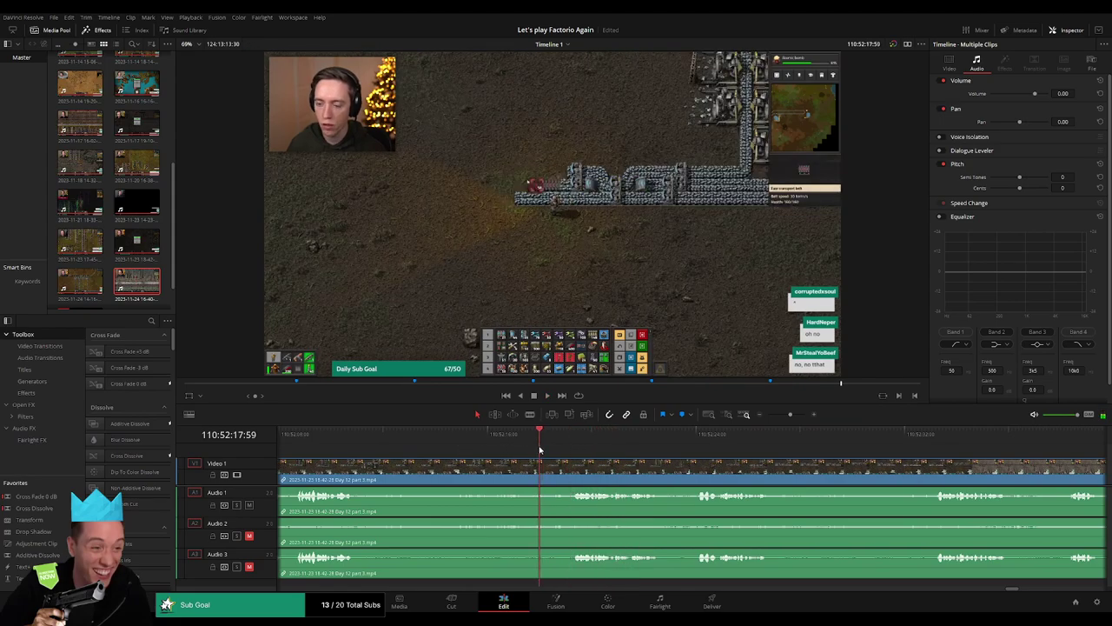
pyautogui.click(544, 471)
# Drag audio fade handles at the 110:52:18 cut, including a fade-out on Audio 3
pyautogui.press('a')
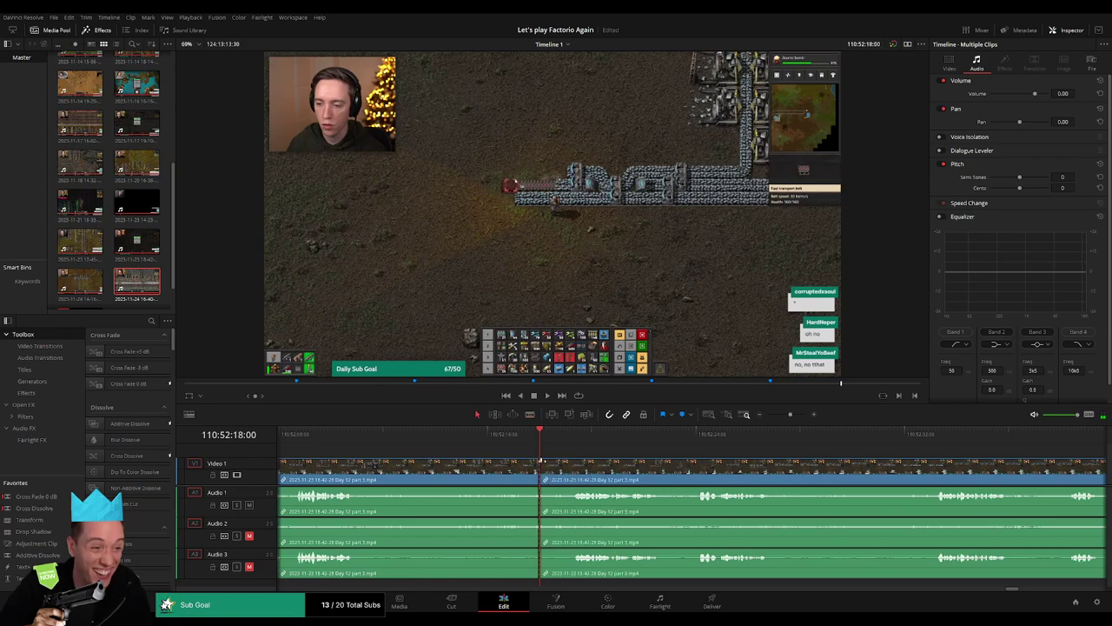
pyautogui.moveTo(565, 461); pyautogui.dragTo(565, 461)
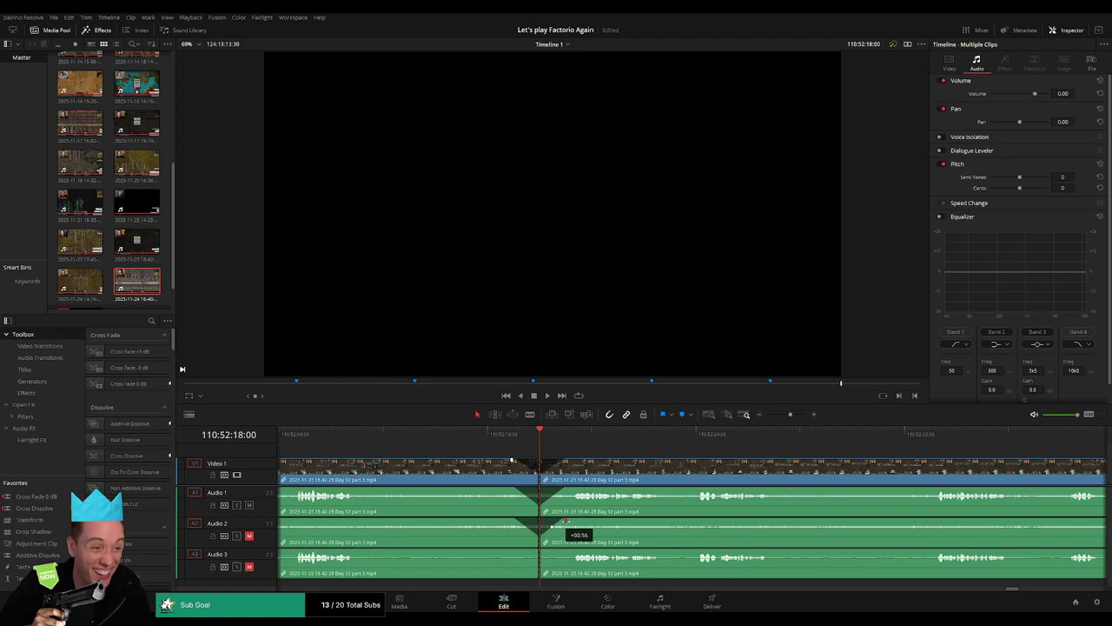
pyautogui.moveTo(537, 550); pyautogui.dragTo(516, 552)
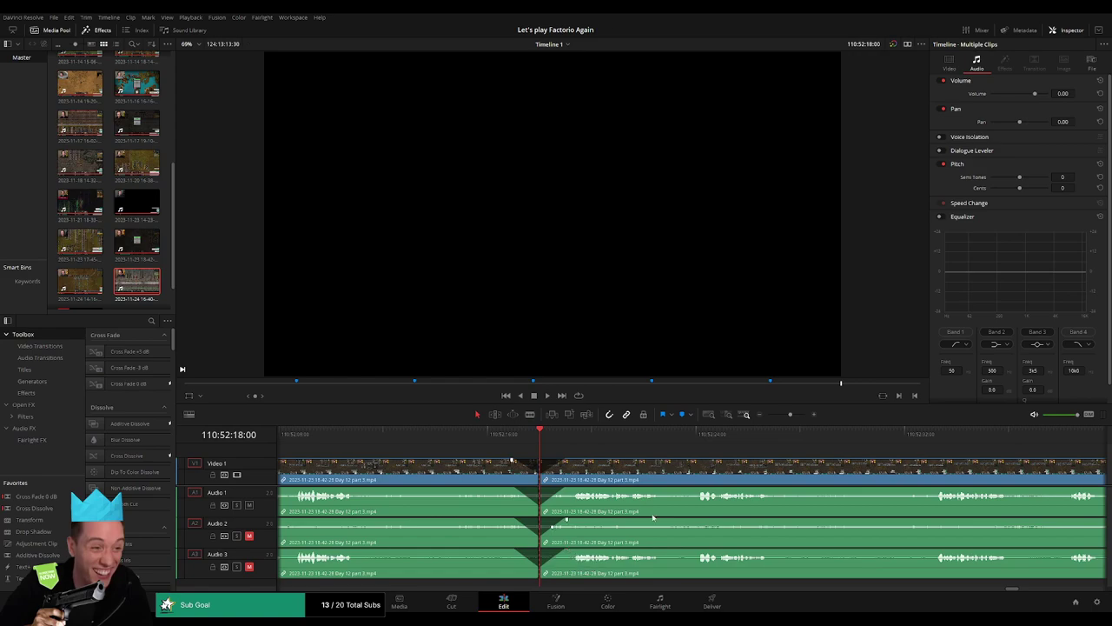
pyautogui.scroll(-5, 790, 438)
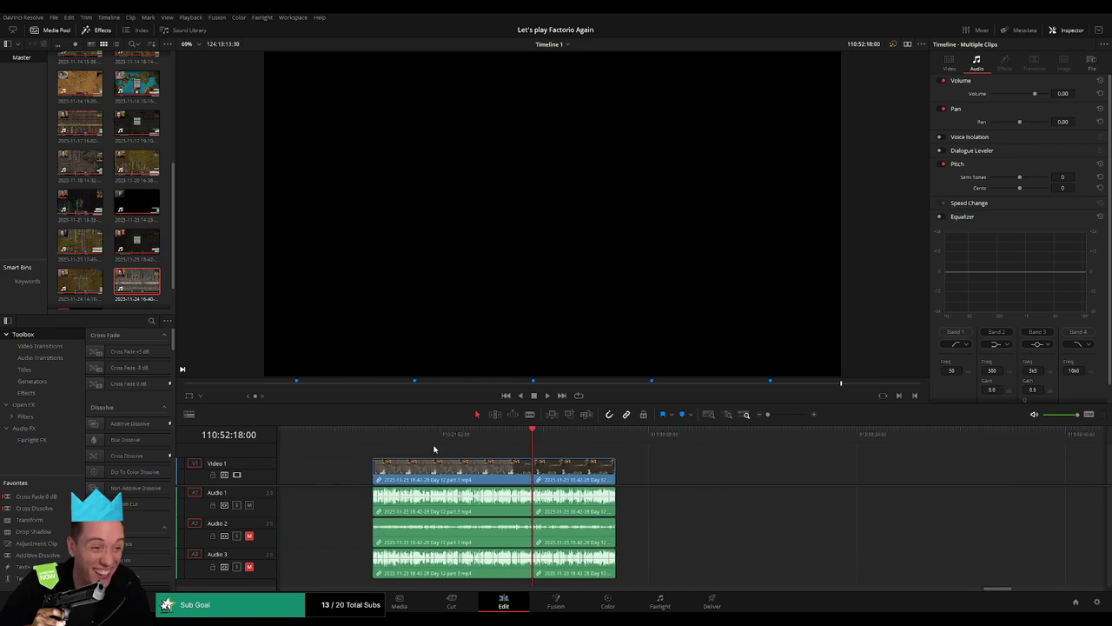
# Shift the middle clip further right on the timeline
pyautogui.hscroll(3, 543, 447)
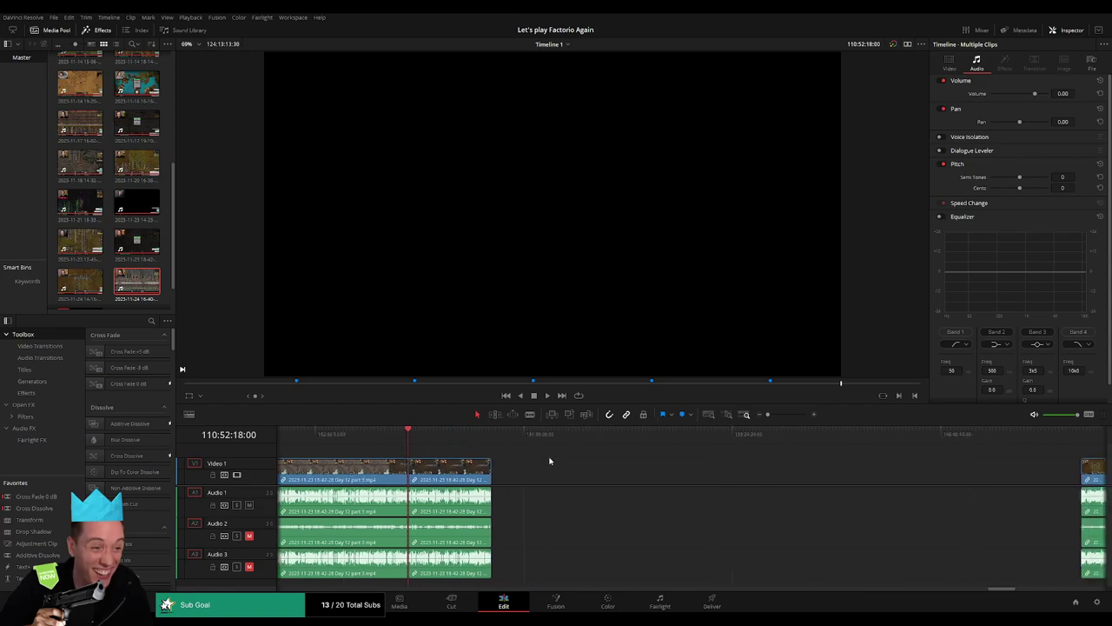
pyautogui.moveTo(401, 472); pyautogui.dragTo(607, 474)
pyautogui.click(395, 445)
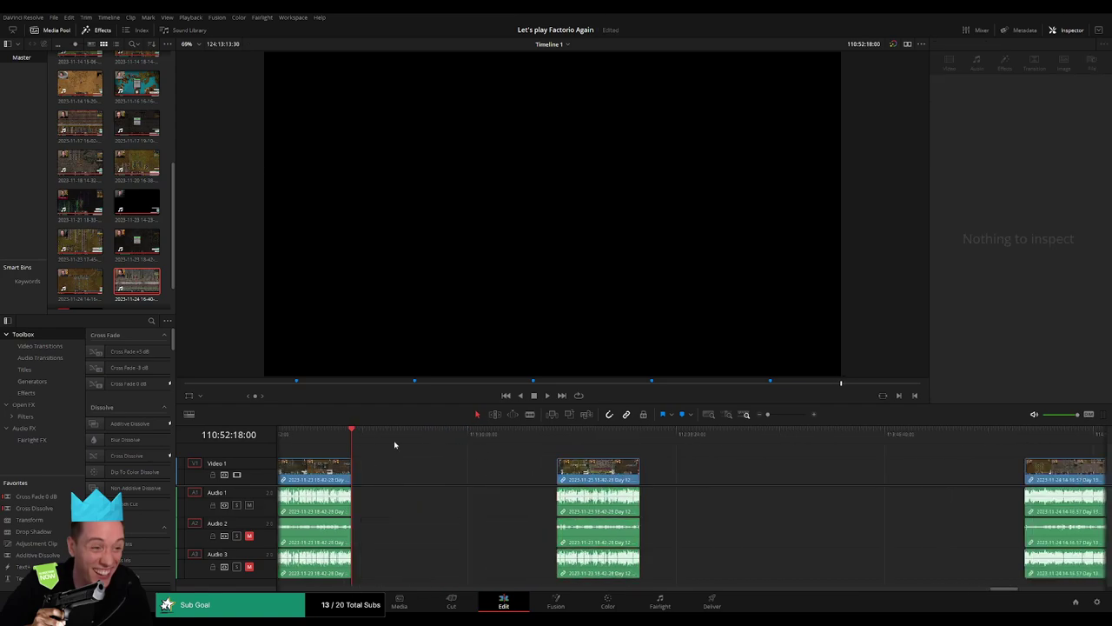
pyautogui.moveTo(356, 439); pyautogui.dragTo(529, 454)
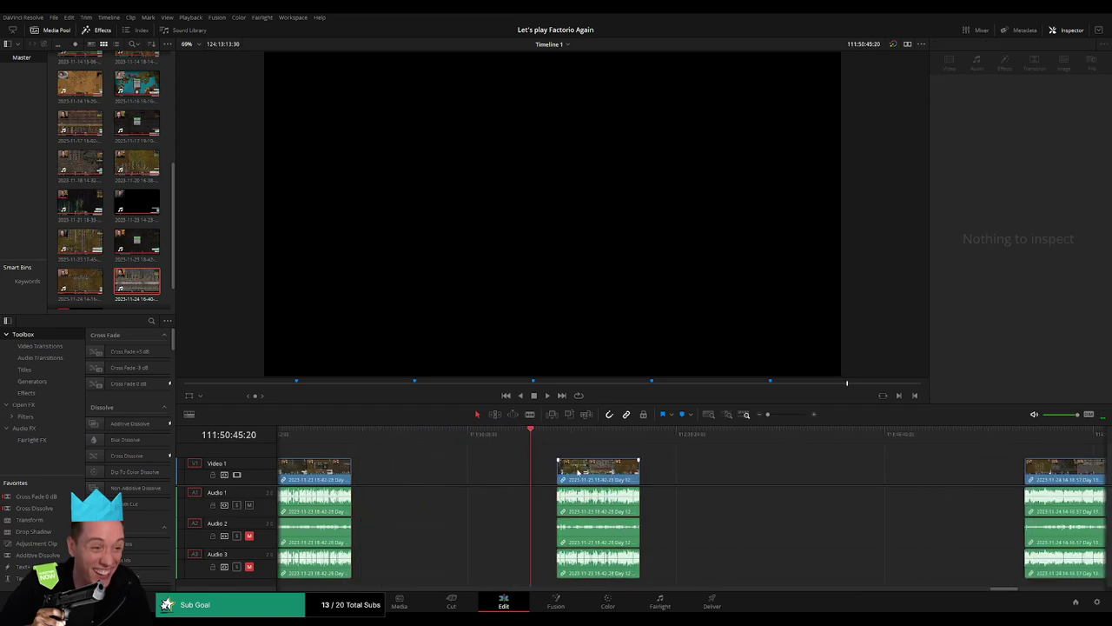
pyautogui.moveTo(598, 470); pyautogui.dragTo(662, 469)
pyautogui.click(539, 436)
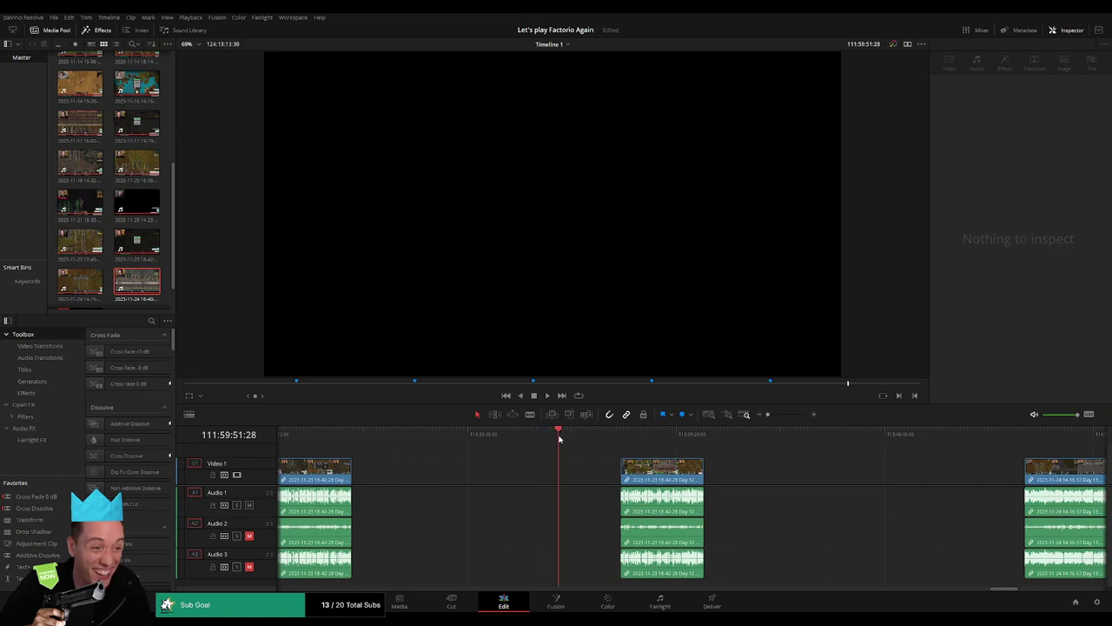
# Slide the Day 12 clip left and close the gap so Day 13 follows directly
pyautogui.click(779, 415)
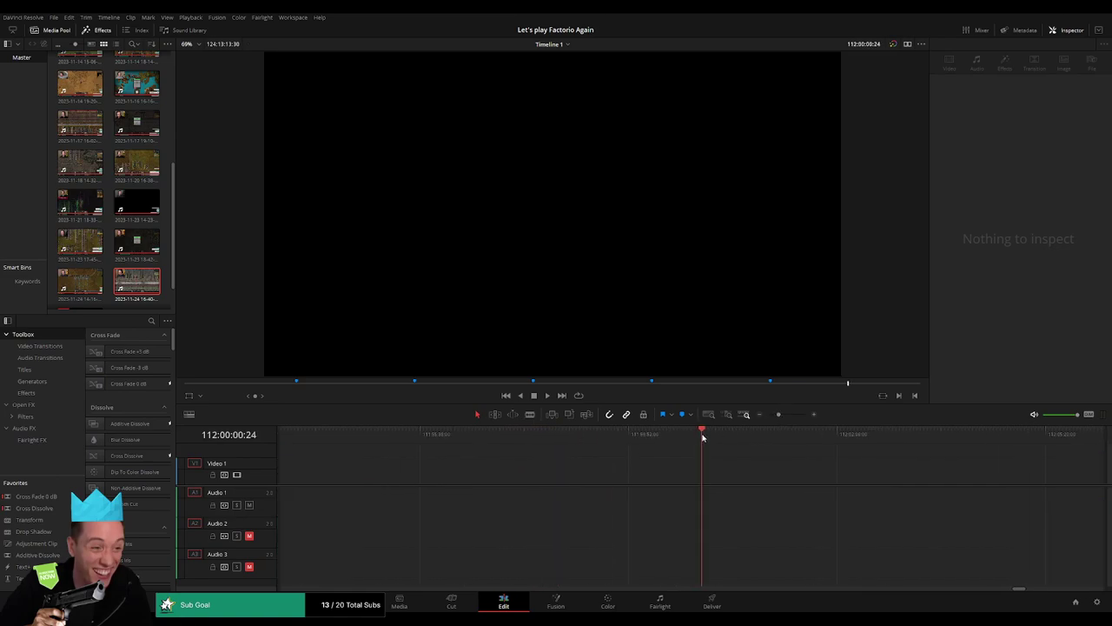
pyautogui.moveTo(780, 415); pyautogui.dragTo(767, 416)
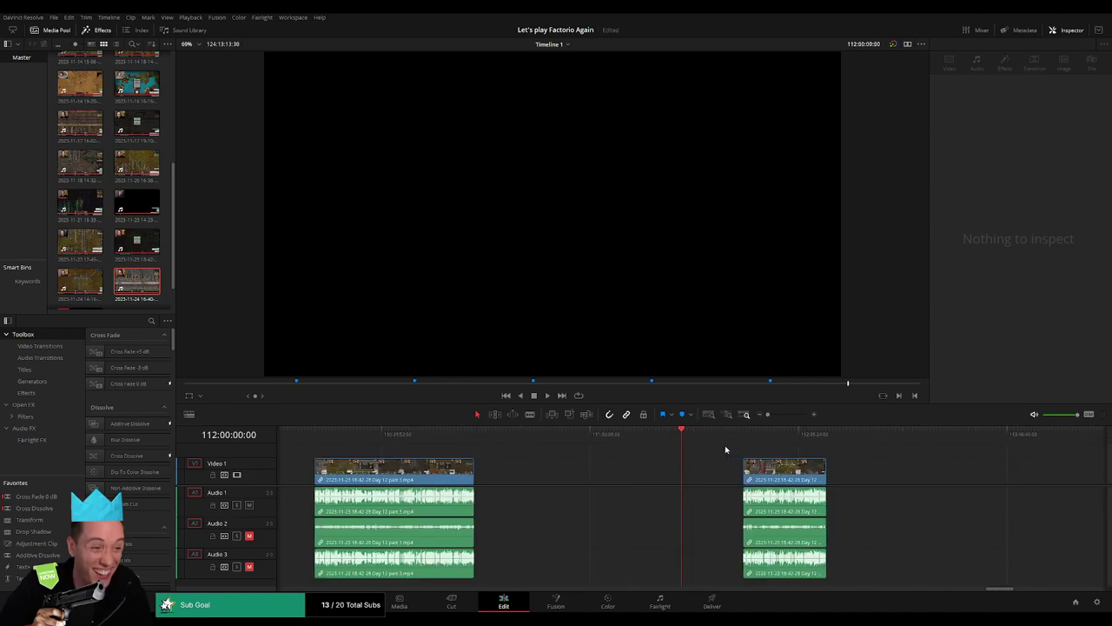
pyautogui.moveTo(569, 474); pyautogui.dragTo(509, 474)
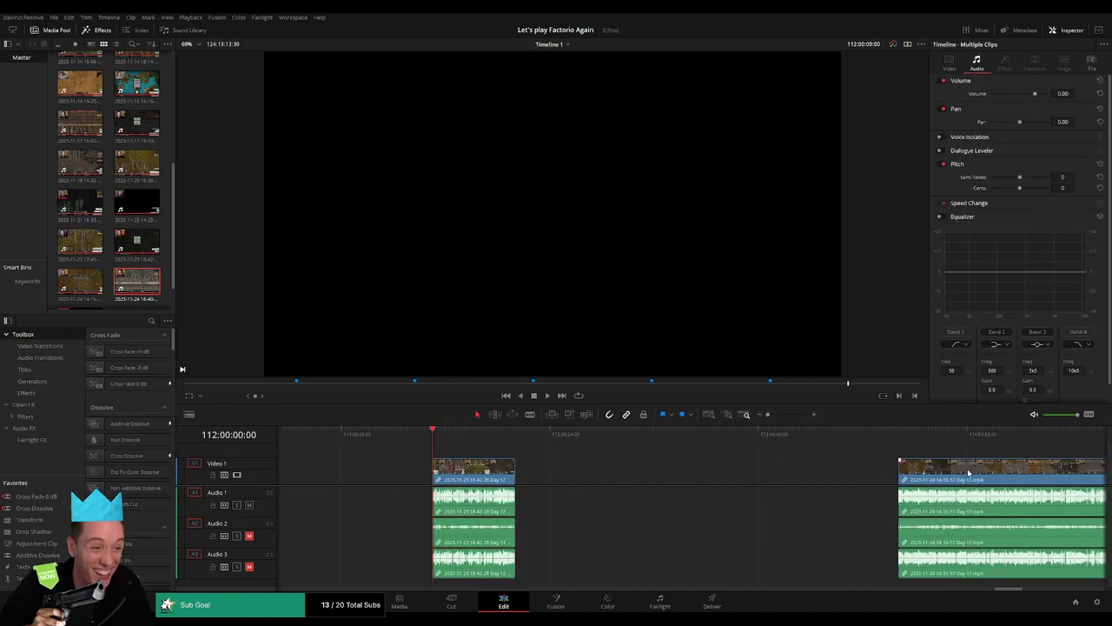
pyautogui.moveTo(969, 472); pyautogui.dragTo(587, 471)
pyautogui.press('space')
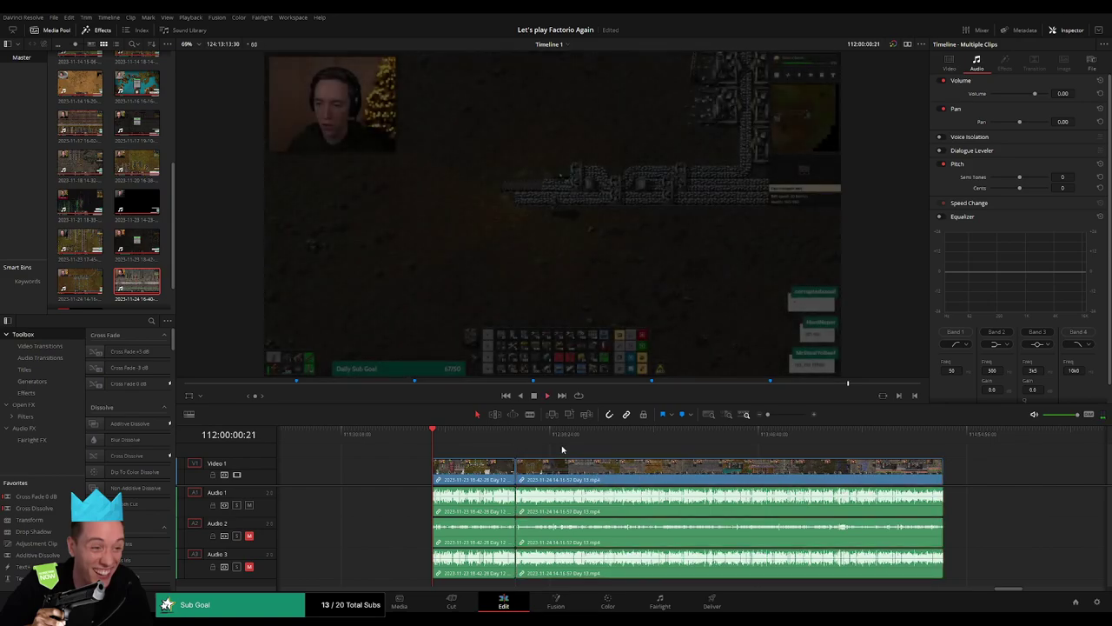
pyautogui.moveTo(432, 433); pyautogui.dragTo(515, 434)
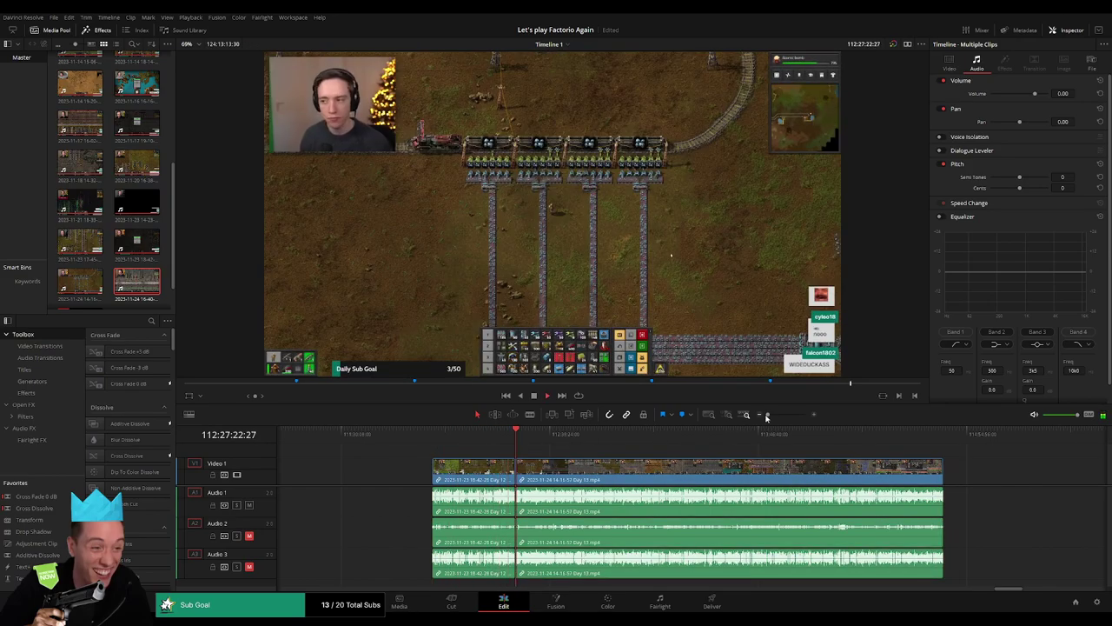
# Add a default cross fade with Ctrl+T at the Day 12 to Day 13 join
pyautogui.moveTo(767, 415); pyautogui.dragTo(793, 416)
pyautogui.moveTo(695, 434); pyautogui.dragTo(576, 433)
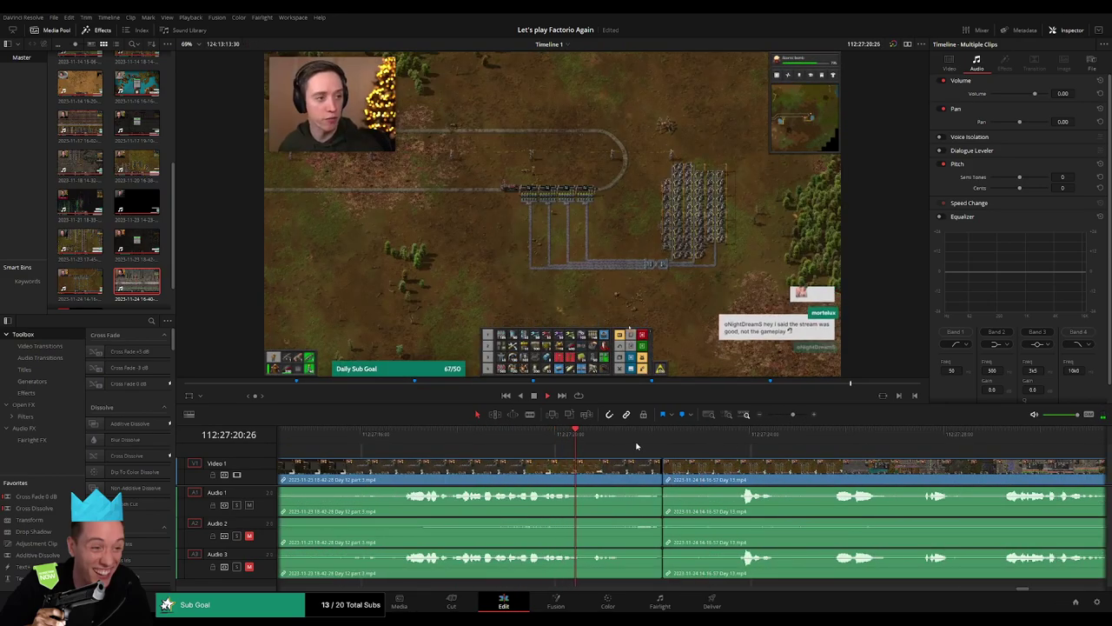
pyautogui.press('space')
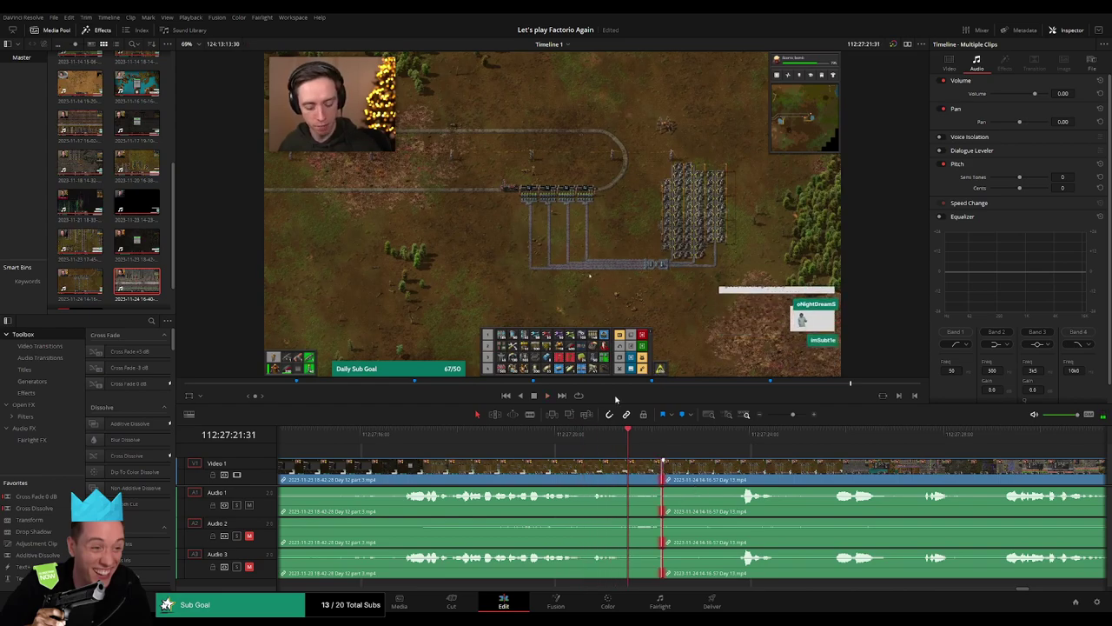
pyautogui.hotkey('ctrl', 't')
pyautogui.moveTo(791, 416); pyautogui.dragTo(768, 416)
# Review the Day 13 footage and scrub to the next cut point near 112:52
pyautogui.click(413, 443)
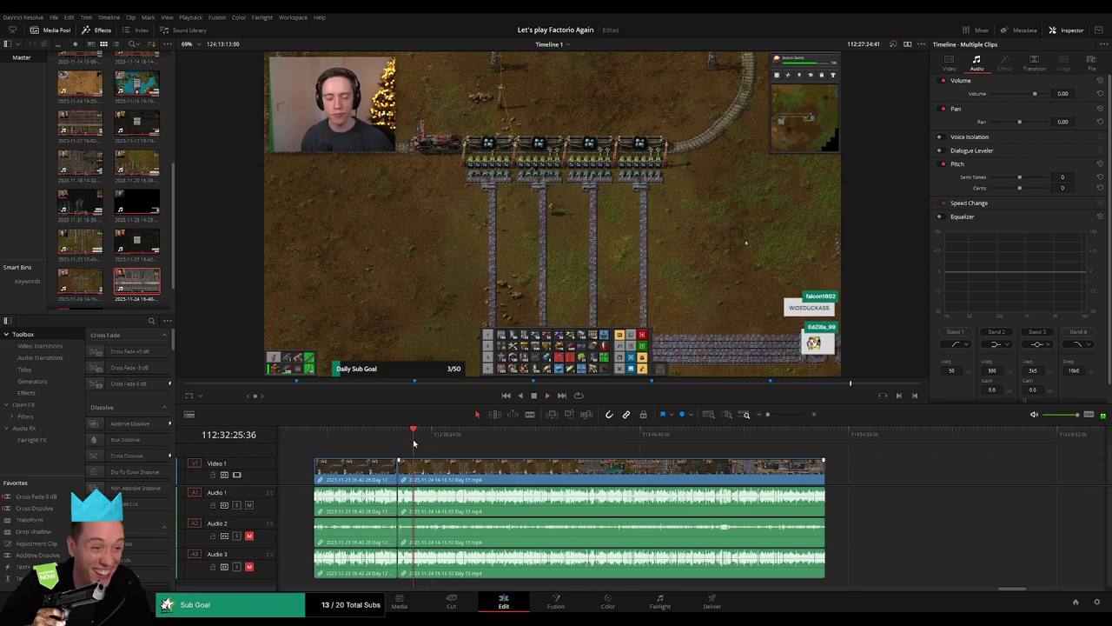
pyautogui.moveTo(414, 443); pyautogui.dragTo(475, 447)
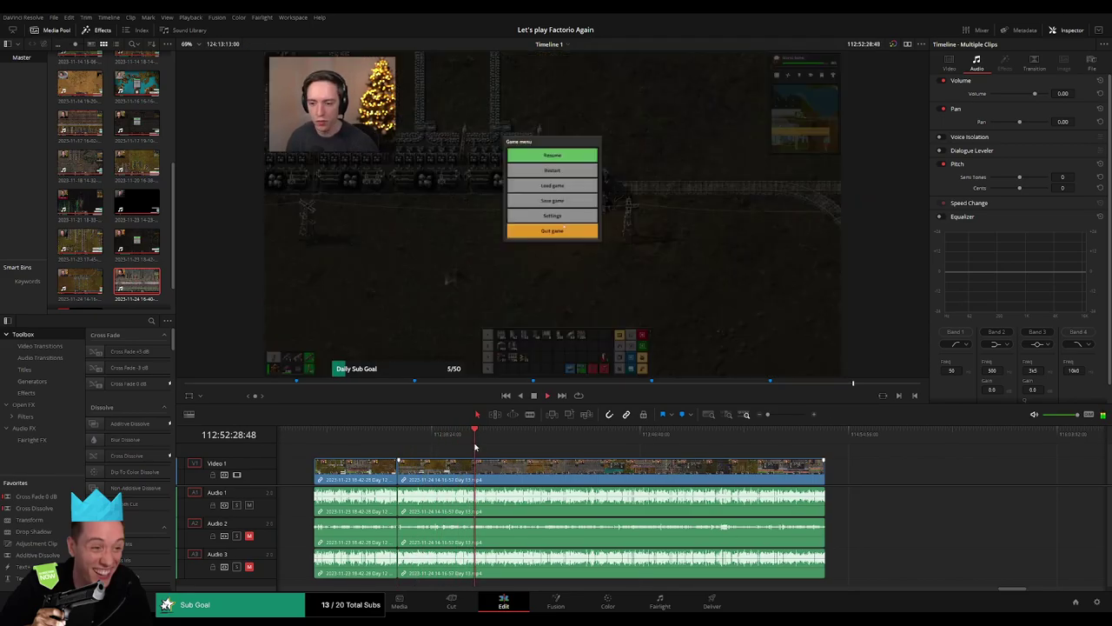
pyautogui.scroll(5, 487, 445)
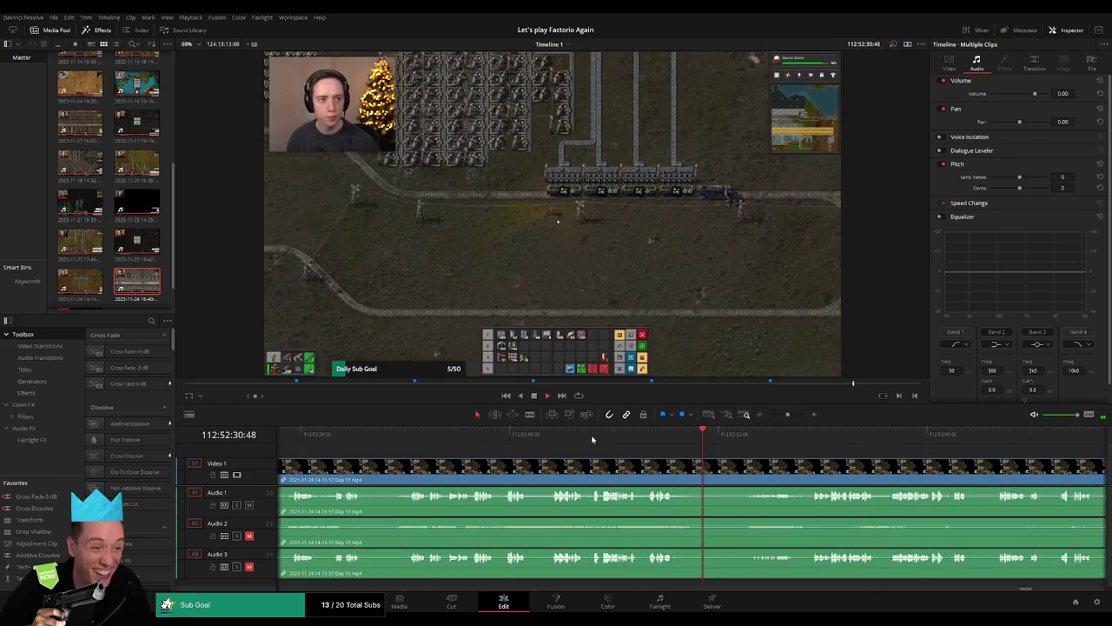
pyautogui.click(592, 439)
pyautogui.click(528, 439)
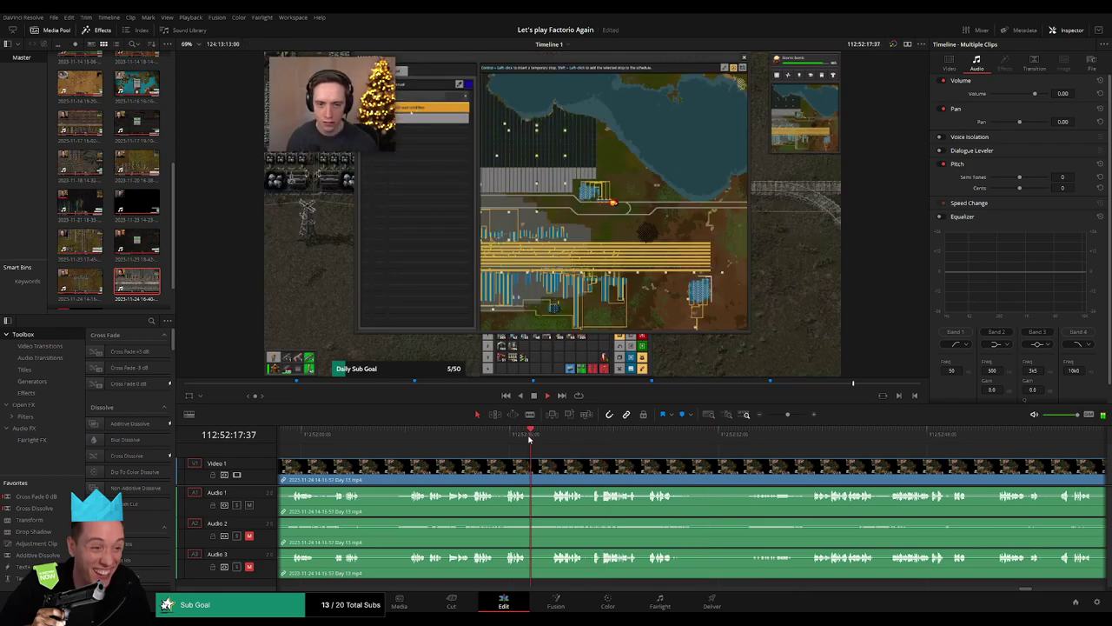
pyautogui.click(412, 435)
pyautogui.hscroll(-2, 626, 465)
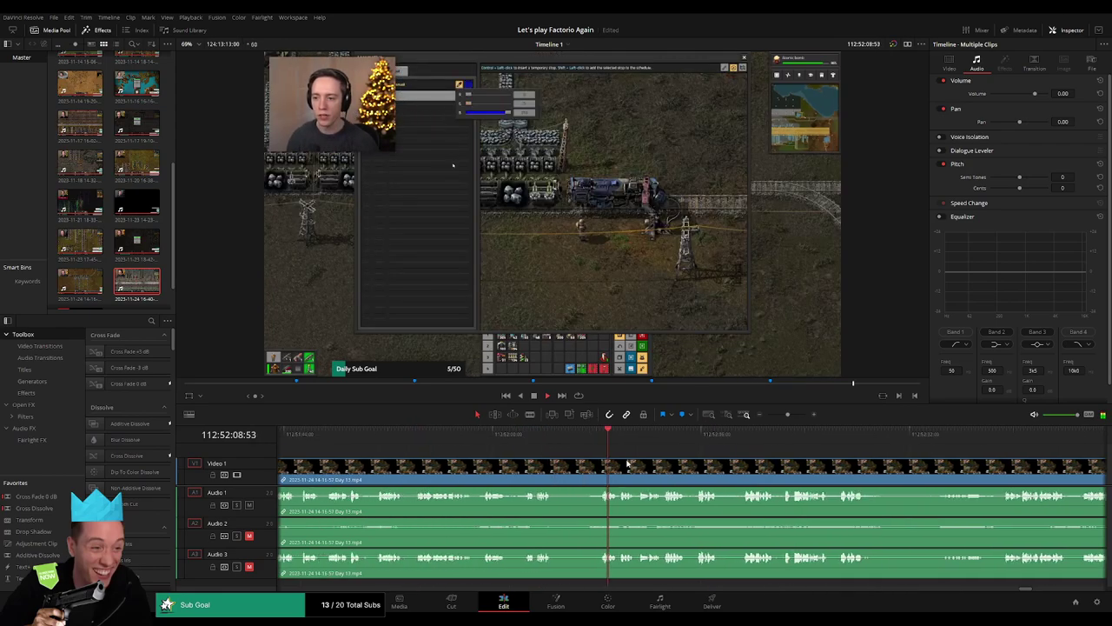
pyautogui.click(539, 439)
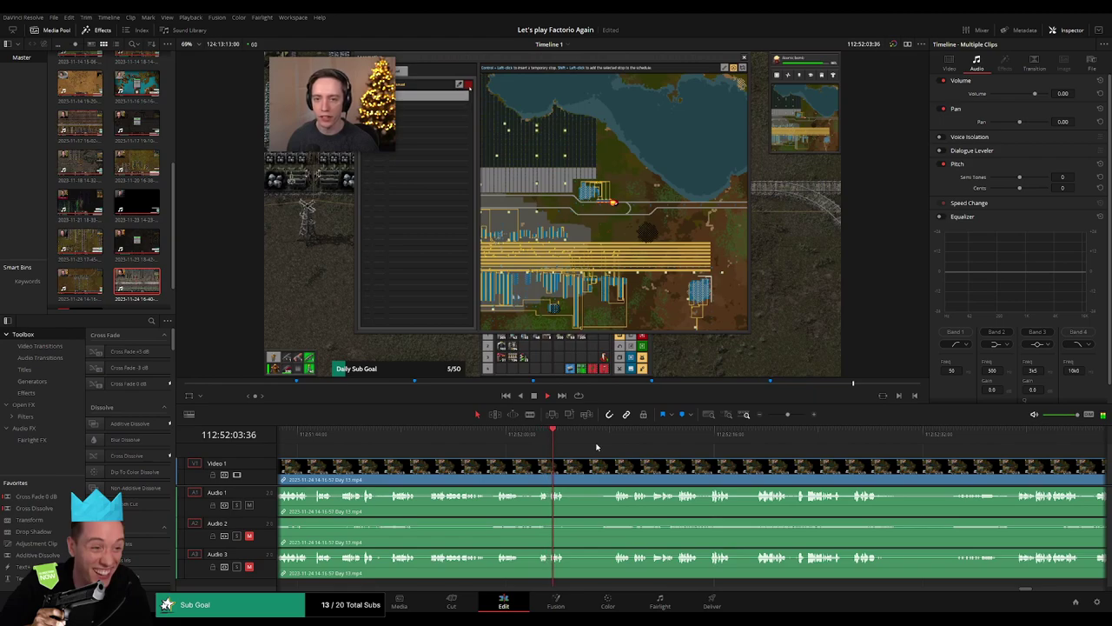
pyautogui.click(683, 439)
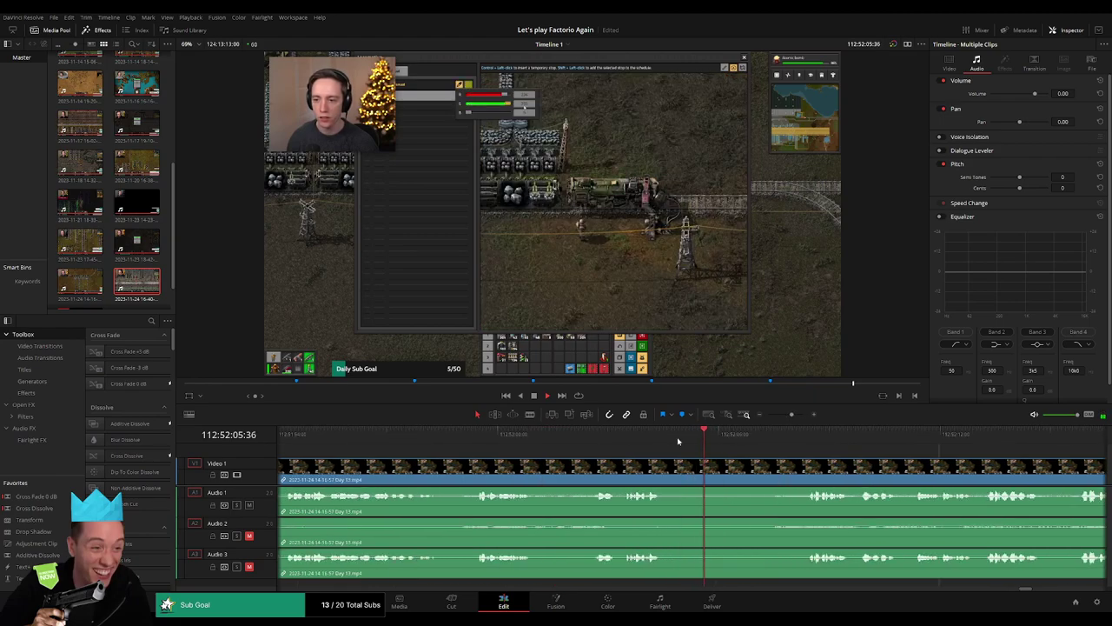
pyautogui.click(586, 439)
pyautogui.click(593, 439)
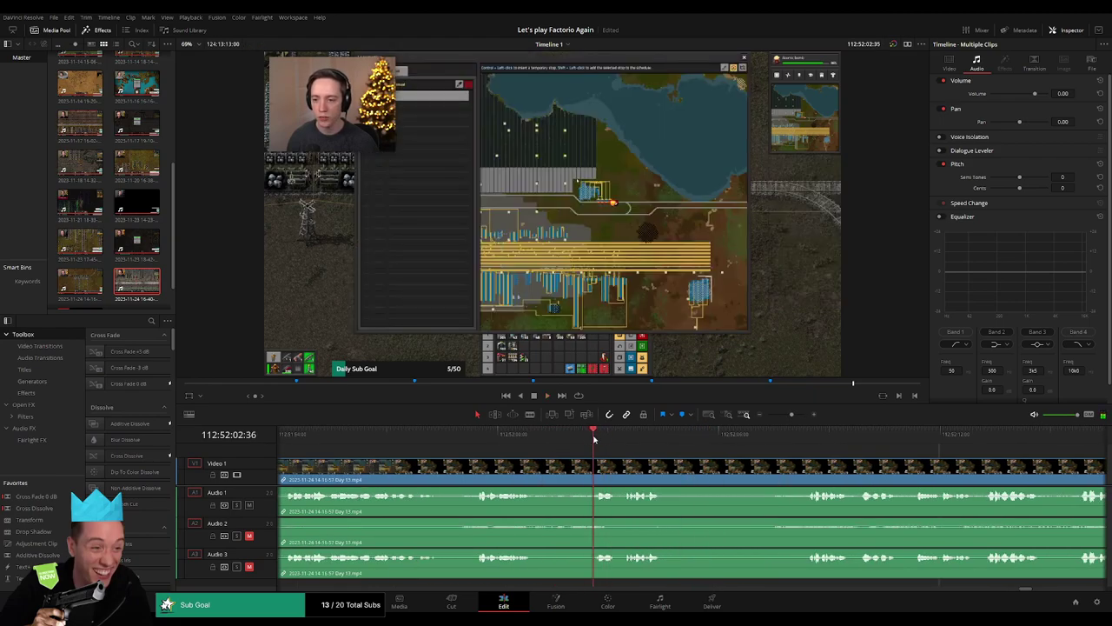
pyautogui.moveTo(593, 439); pyautogui.dragTo(572, 441)
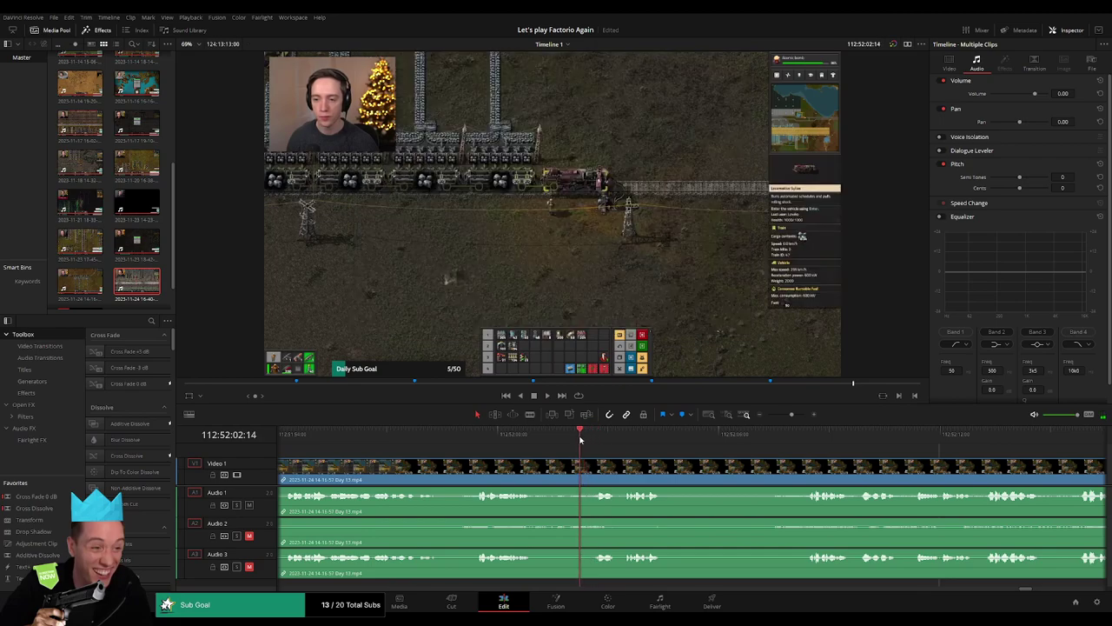
# Split all tracks of the Day 13 clip near 112:52:01, keeping both pieces butted together
pyautogui.hotkey('ctrl', 'b')
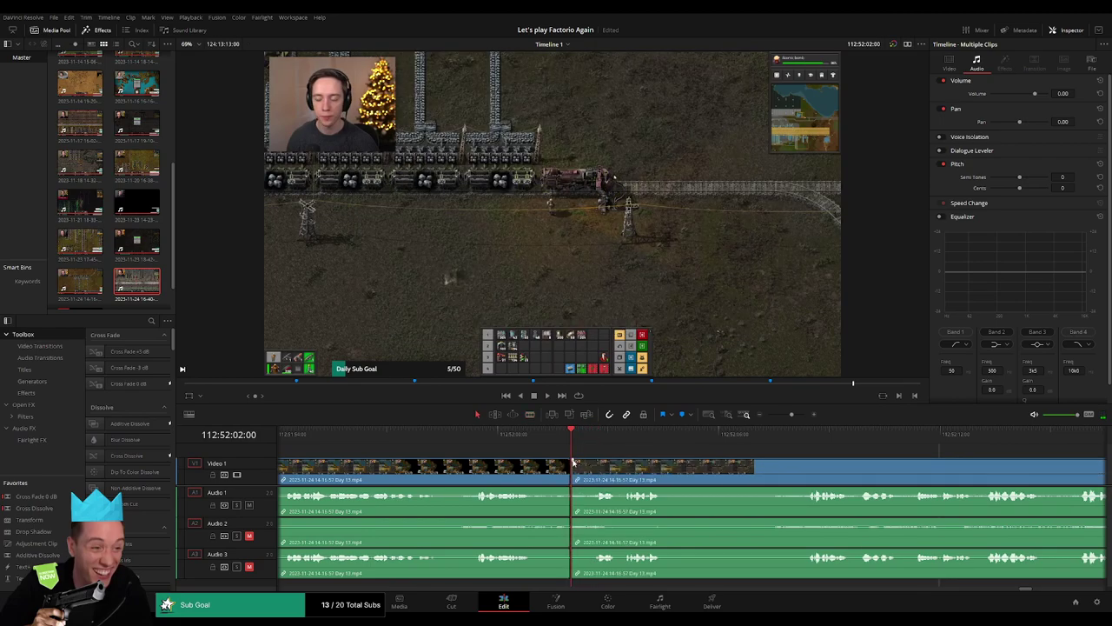
pyautogui.moveTo(573, 467); pyautogui.dragTo(605, 464)
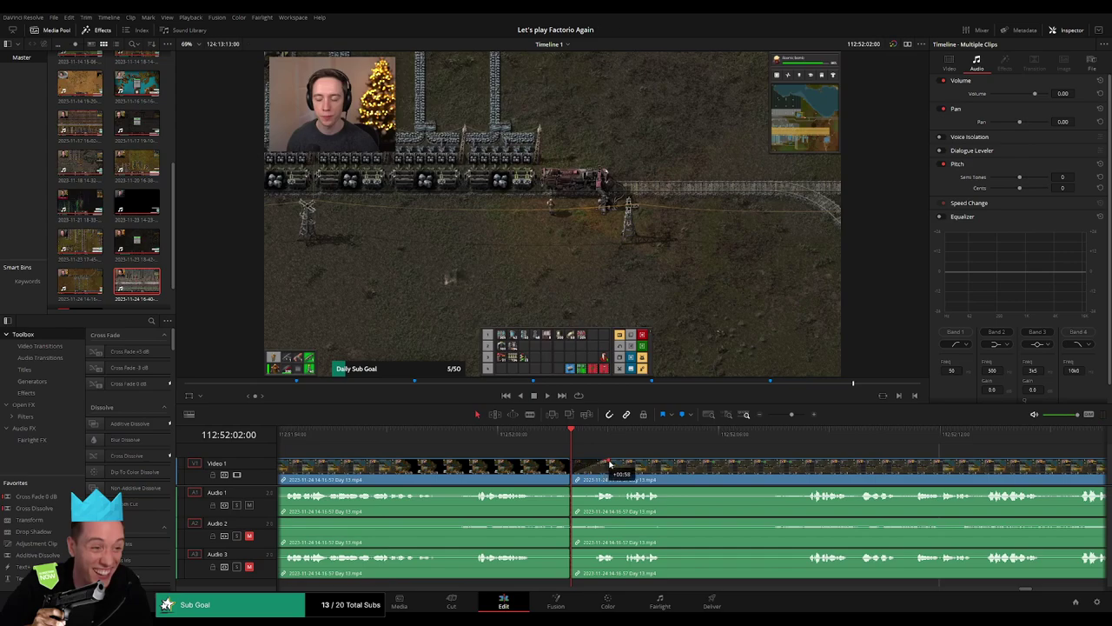
pyautogui.moveTo(611, 467); pyautogui.dragTo(574, 460)
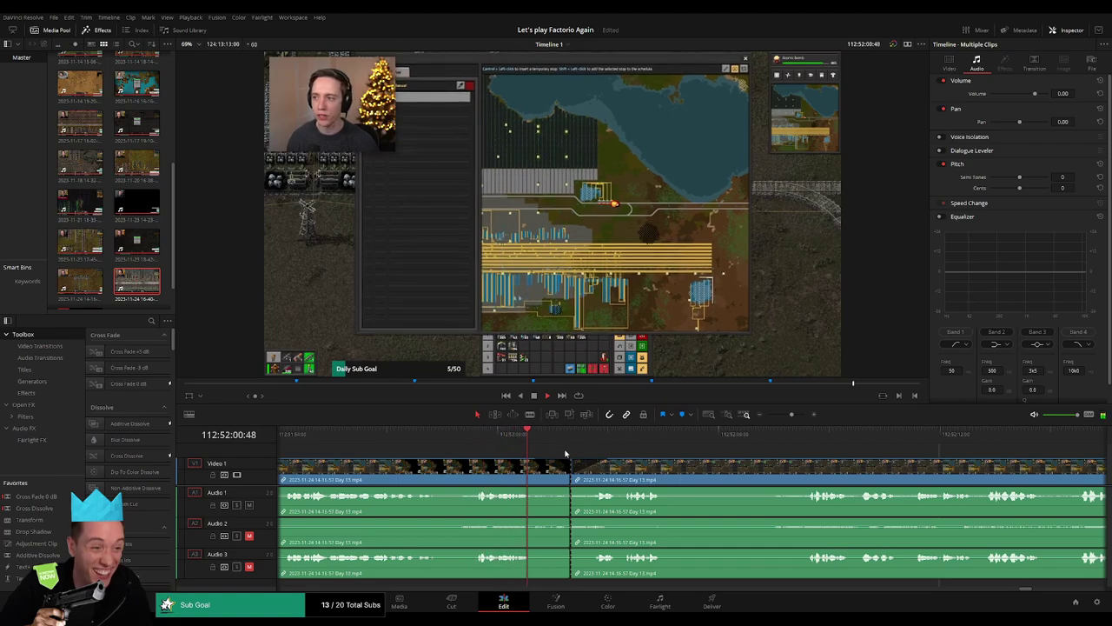
# Fade all three audio tracks out before the cut and back in after it
pyautogui.moveTo(569, 489); pyautogui.dragTo(537, 488)
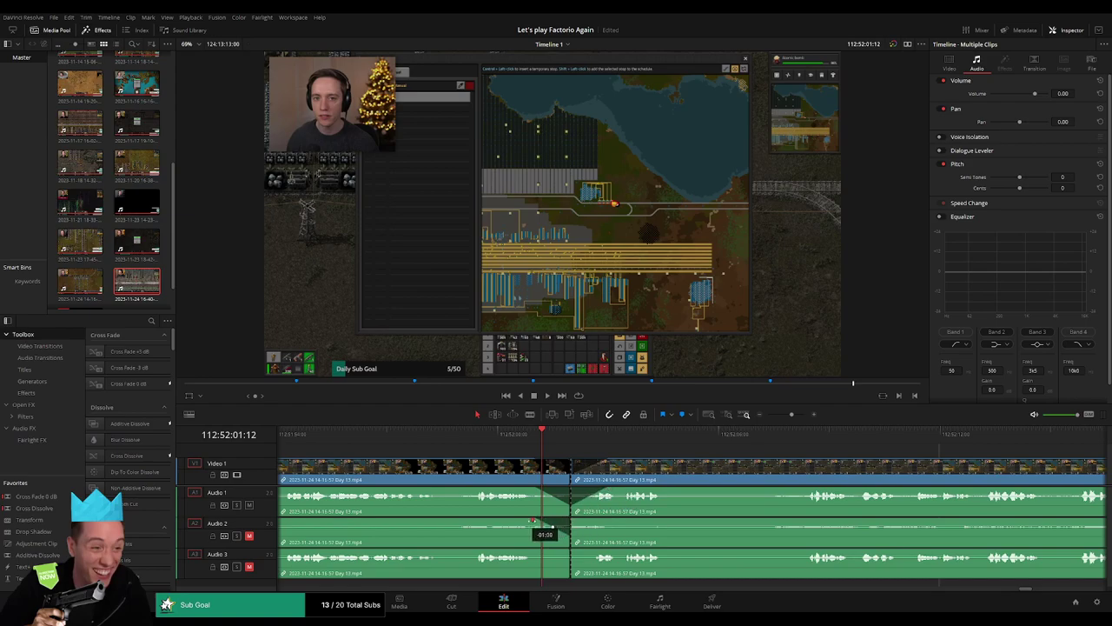
pyautogui.moveTo(580, 522)
pyautogui.mouseDown()
pyautogui.moveTo(606, 523)
pyautogui.moveTo(536, 553)
pyautogui.moveTo(596, 554)
pyautogui.mouseUp()
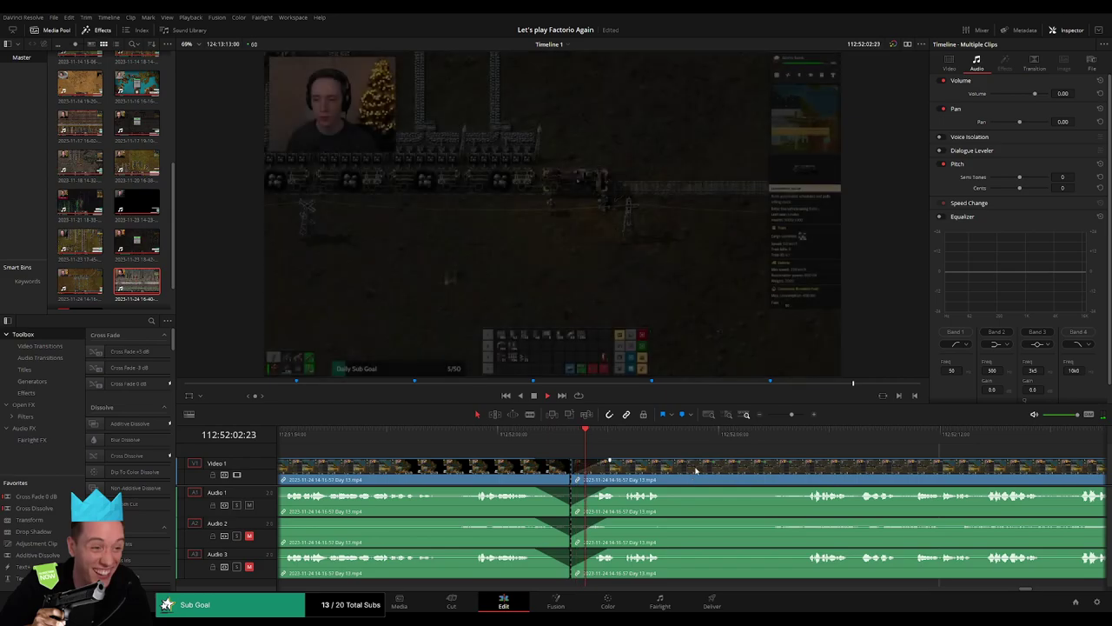
pyautogui.scroll(-5, 712, 455)
pyautogui.hscroll(5, 713, 456)
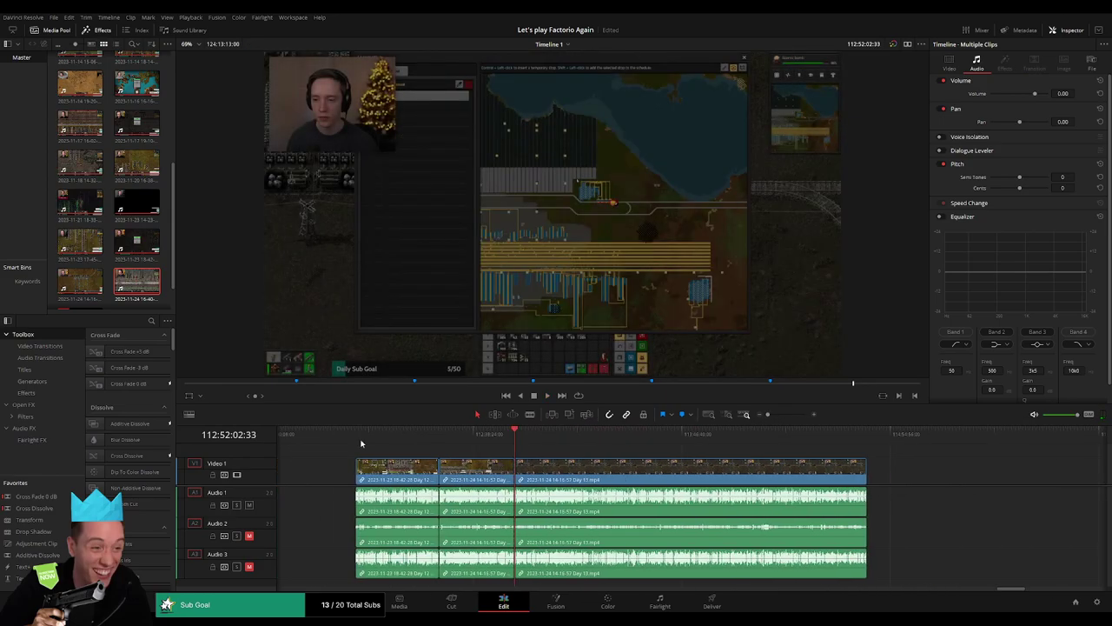
# Slide the later Day 13 piece right so it starts at 114:00:00:00, then fast-play it
pyautogui.scroll(-3, 513, 460)
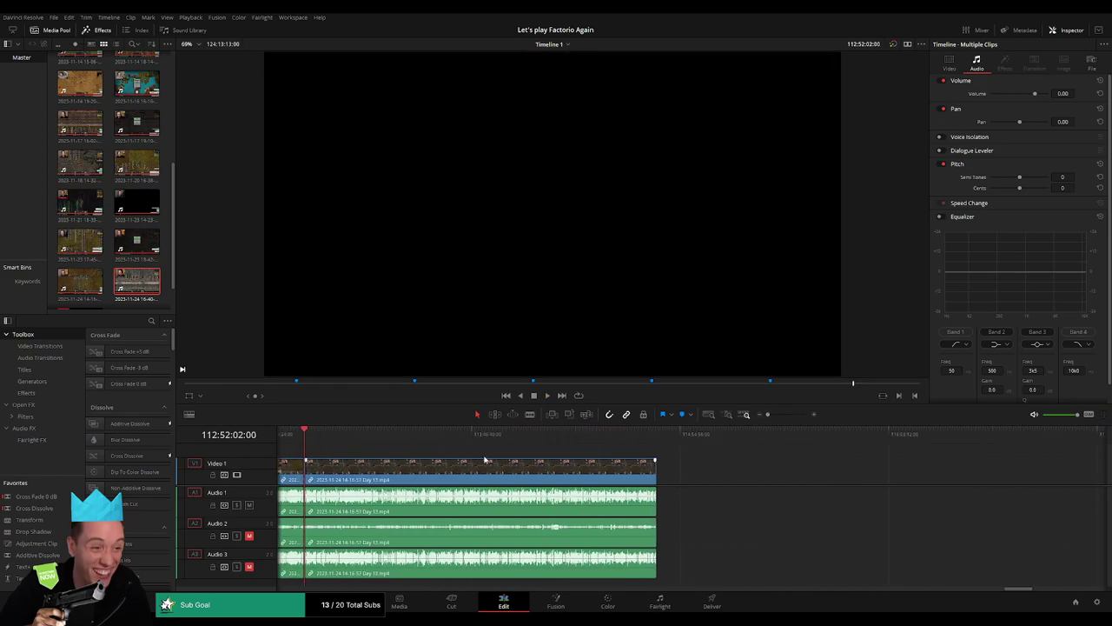
pyautogui.click(502, 478)
pyautogui.moveTo(503, 478); pyautogui.dragTo(696, 478)
pyautogui.click(427, 457)
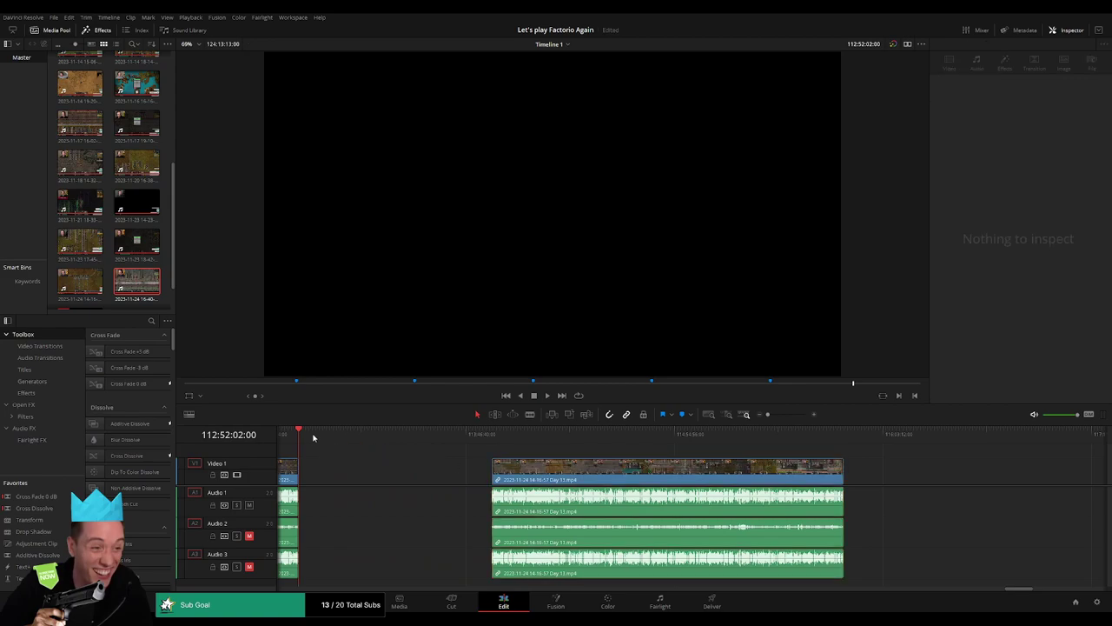
pyautogui.moveTo(344, 446)
pyautogui.mouseDown()
pyautogui.moveTo(476, 450)
pyautogui.moveTo(569, 469)
pyautogui.mouseUp()
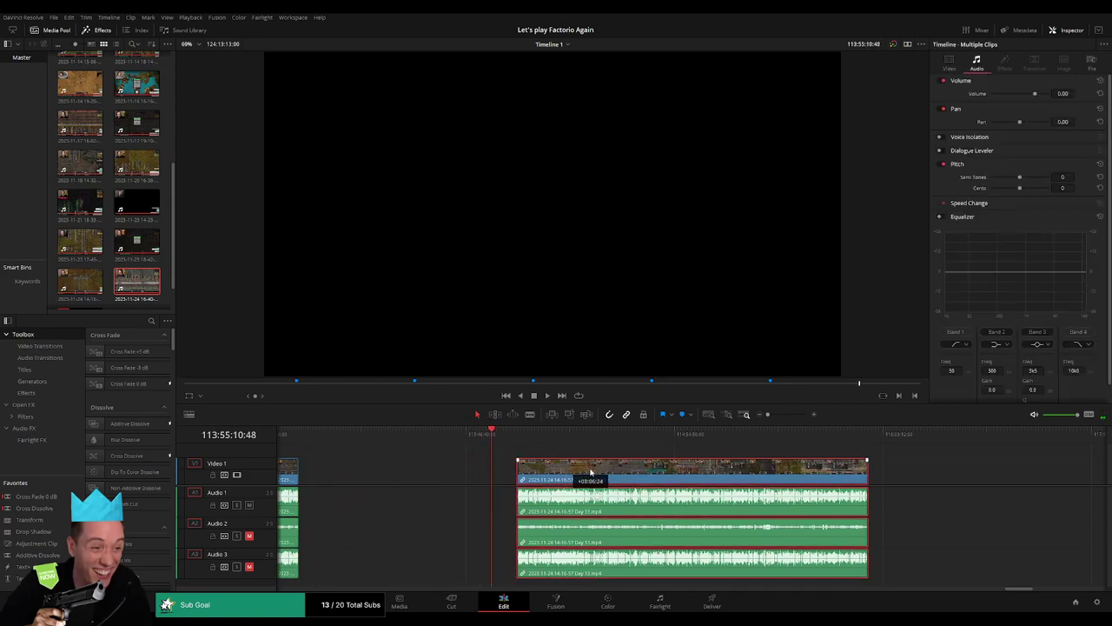
pyautogui.click(501, 435)
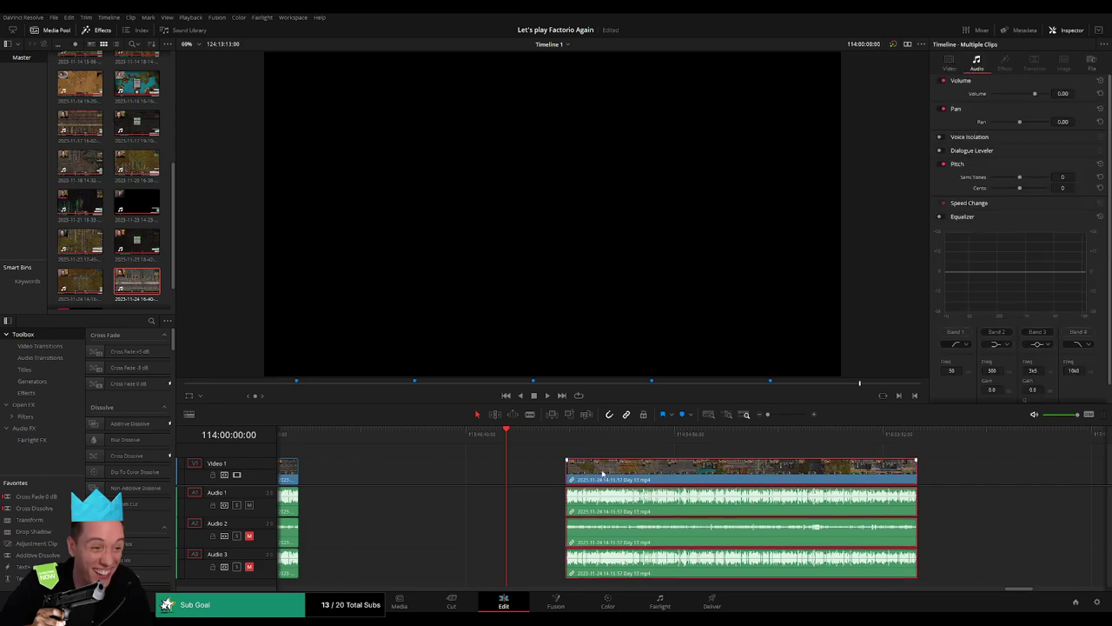
pyautogui.moveTo(621, 468)
pyautogui.mouseDown()
pyautogui.moveTo(562, 456)
pyautogui.moveTo(646, 452)
pyautogui.mouseUp()
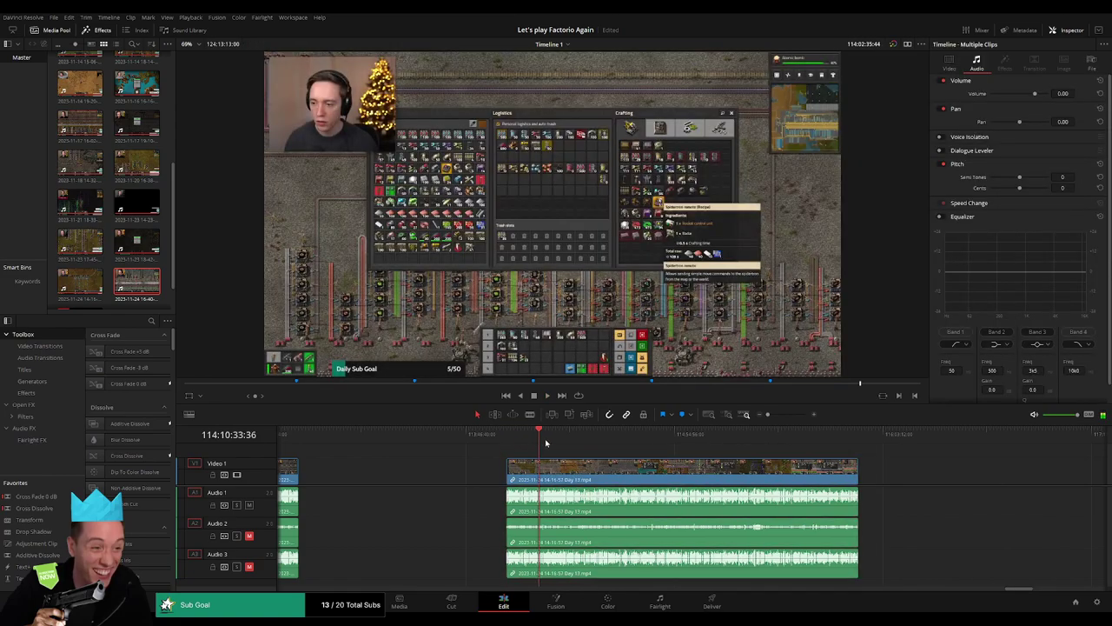
pyautogui.press('l')
pyautogui.press('l')
pyautogui.press('l')
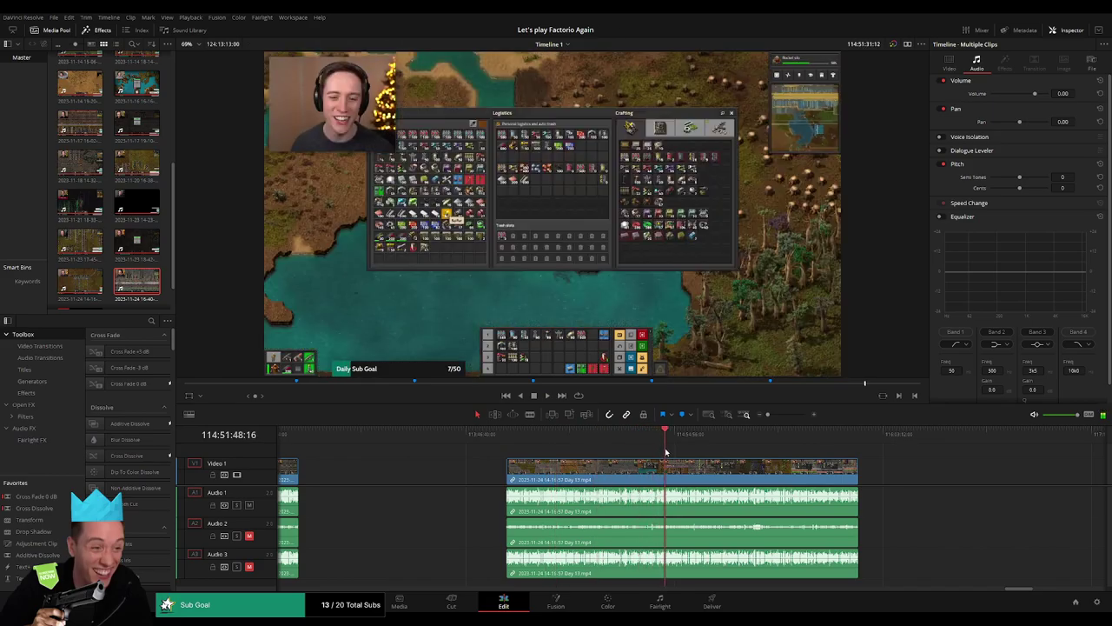
# Zoom in and scrub the later Day 13 footage to park exactly on 114:52:21:00
pyautogui.click(786, 416)
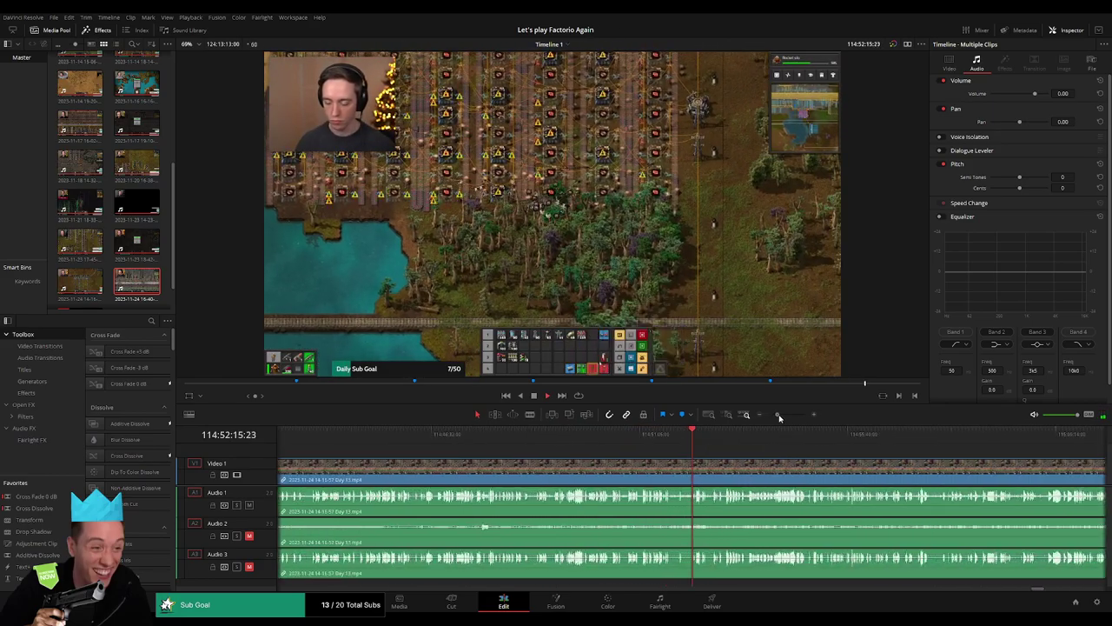
pyautogui.click(589, 435)
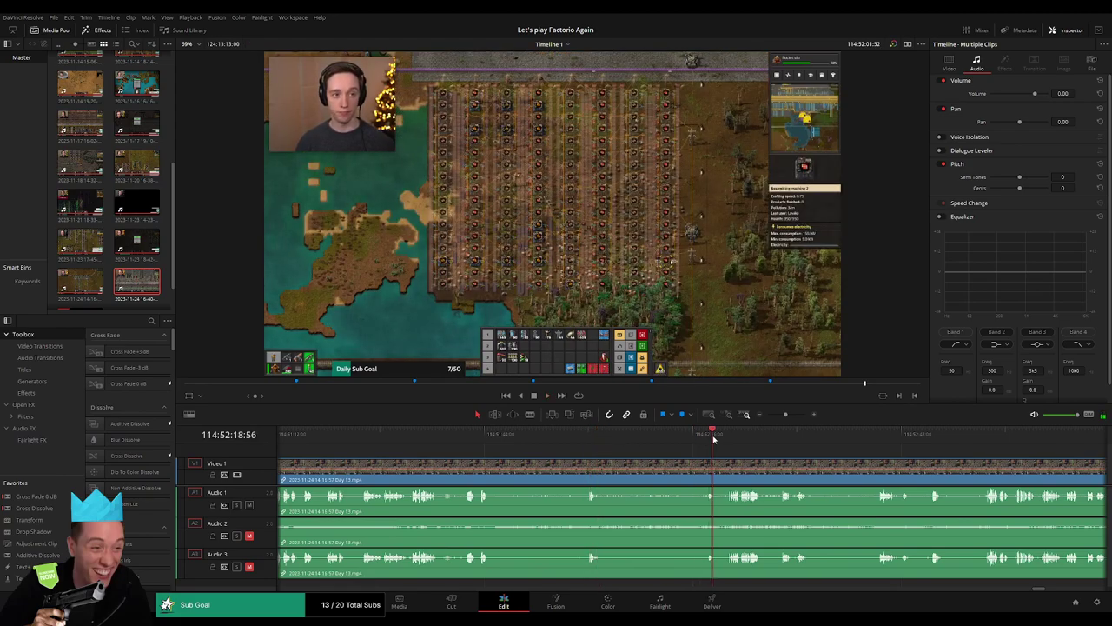
pyautogui.click(790, 415)
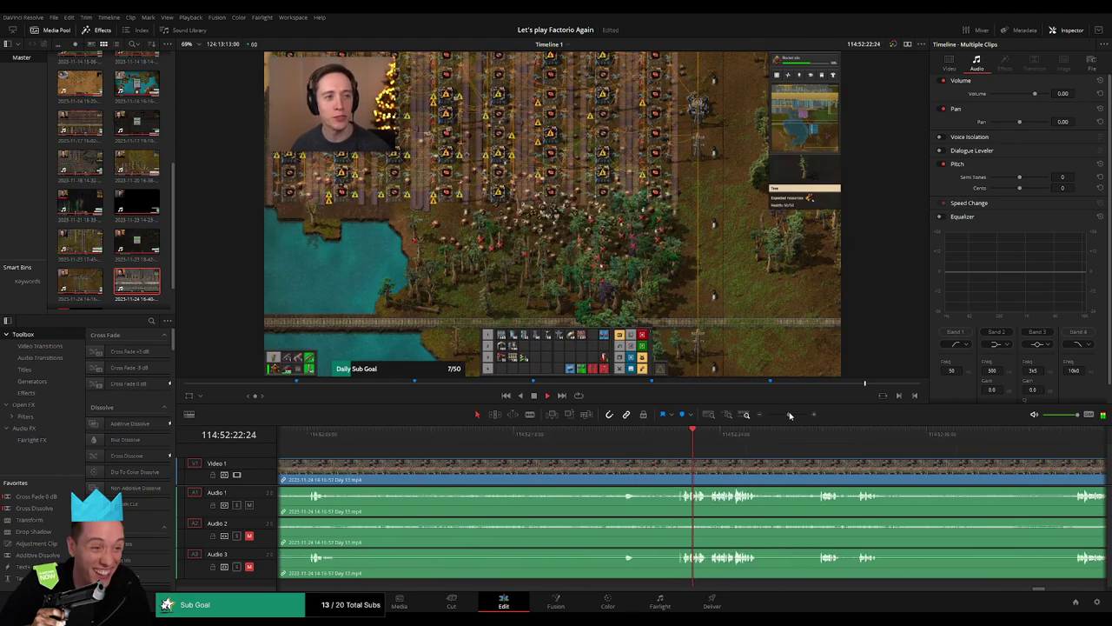
pyautogui.click(613, 433)
pyautogui.click(678, 441)
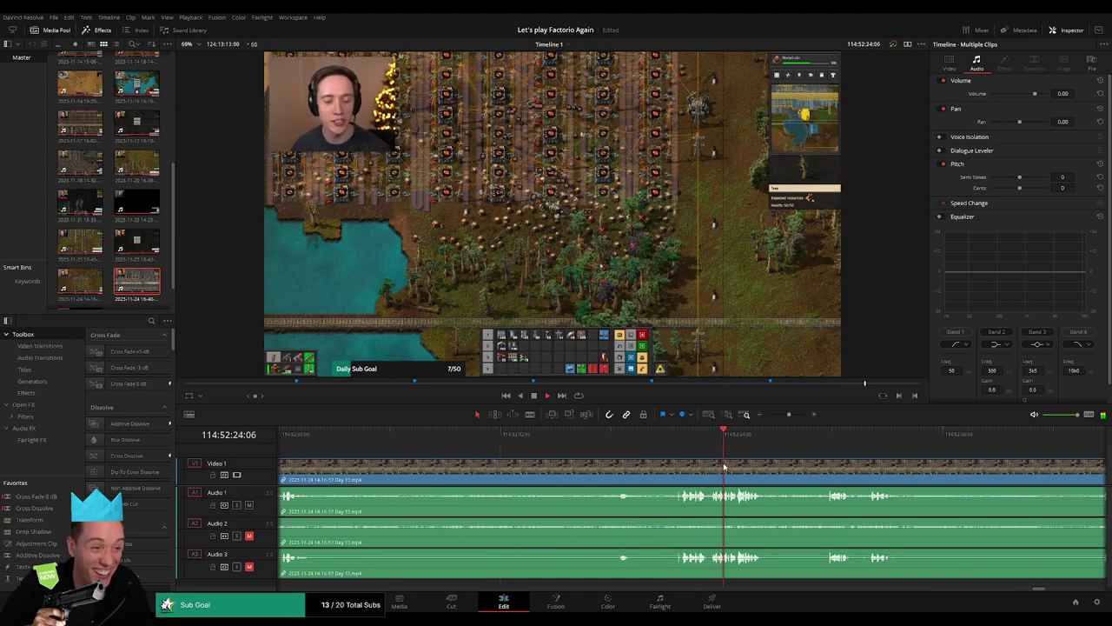
pyautogui.click(683, 437)
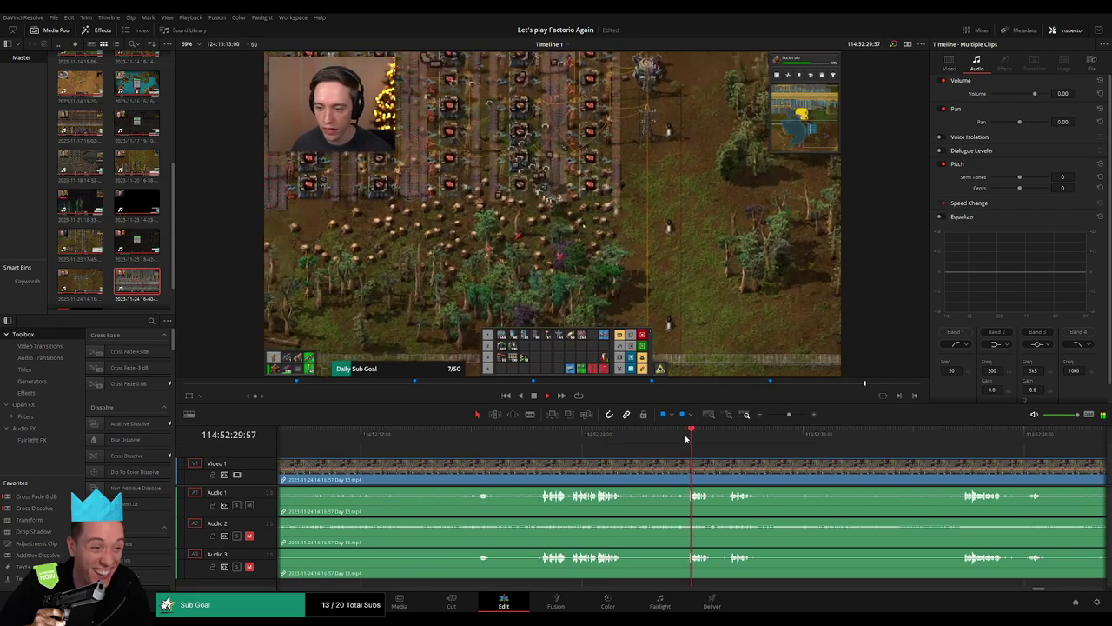
pyautogui.click(534, 437)
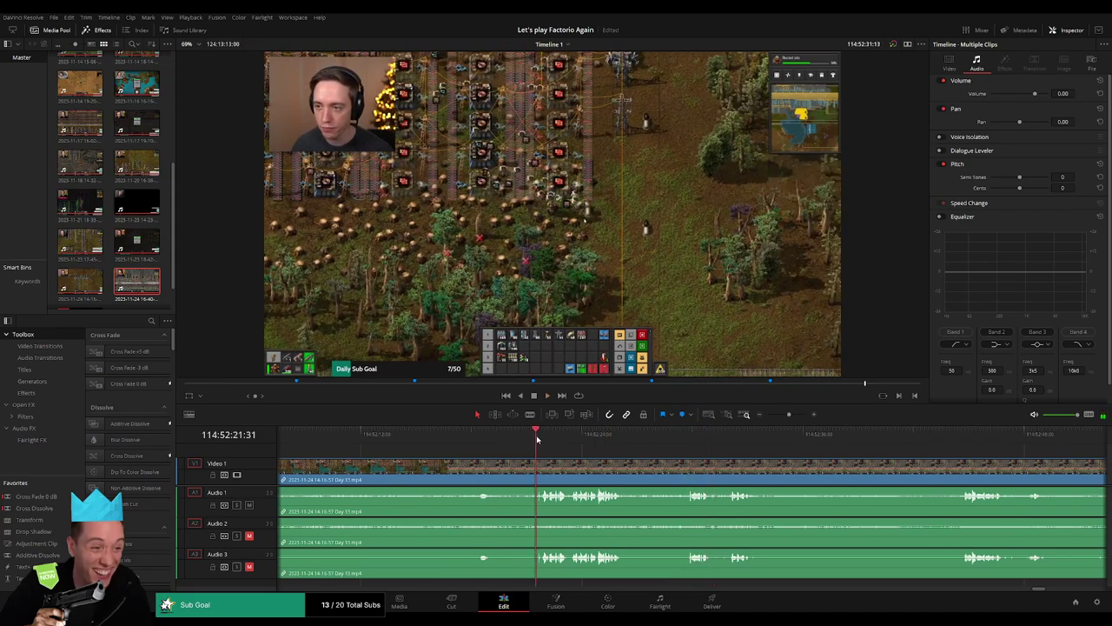
pyautogui.moveTo(535, 438); pyautogui.dragTo(542, 439)
pyautogui.moveTo(543, 439); pyautogui.dragTo(525, 441)
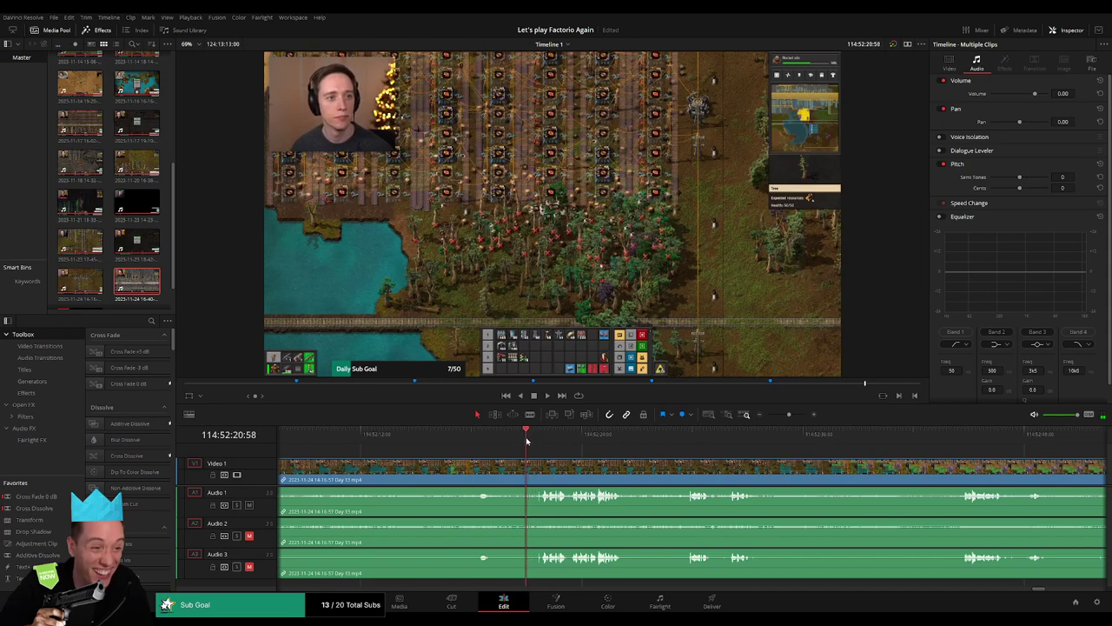
pyautogui.moveTo(526, 441); pyautogui.dragTo(527, 441)
# Blade all tracks at 114:52:21:00 and fade Audio 1, 2 and 3 at the cut
pyautogui.click(531, 467)
pyautogui.press('a')
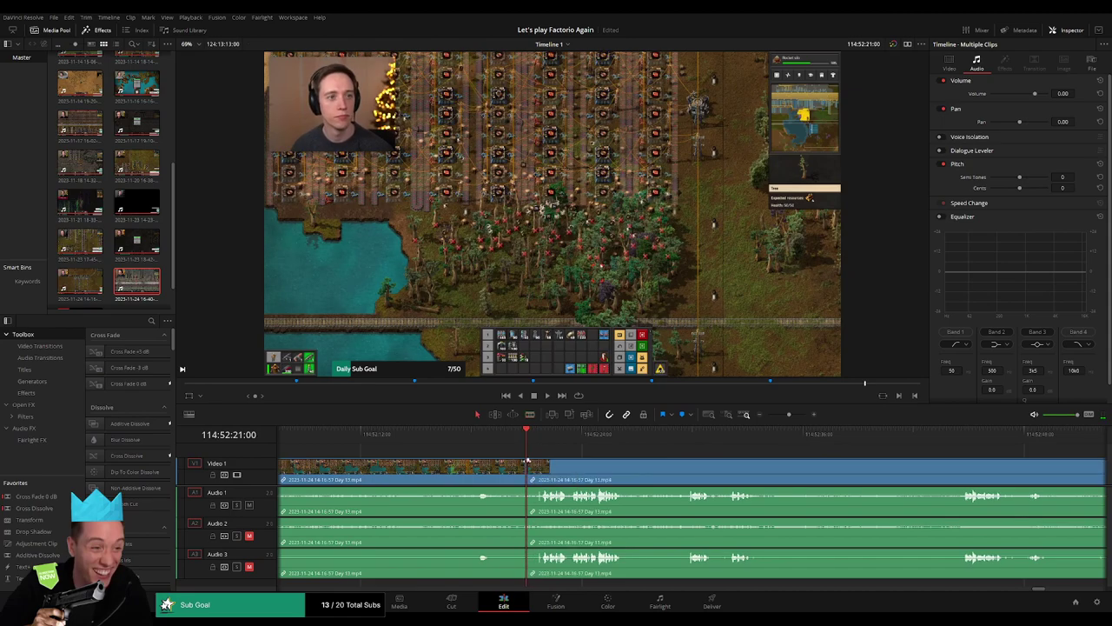
pyautogui.moveTo(546, 464)
pyautogui.mouseDown()
pyautogui.moveTo(507, 462)
pyautogui.moveTo(508, 490)
pyautogui.mouseUp()
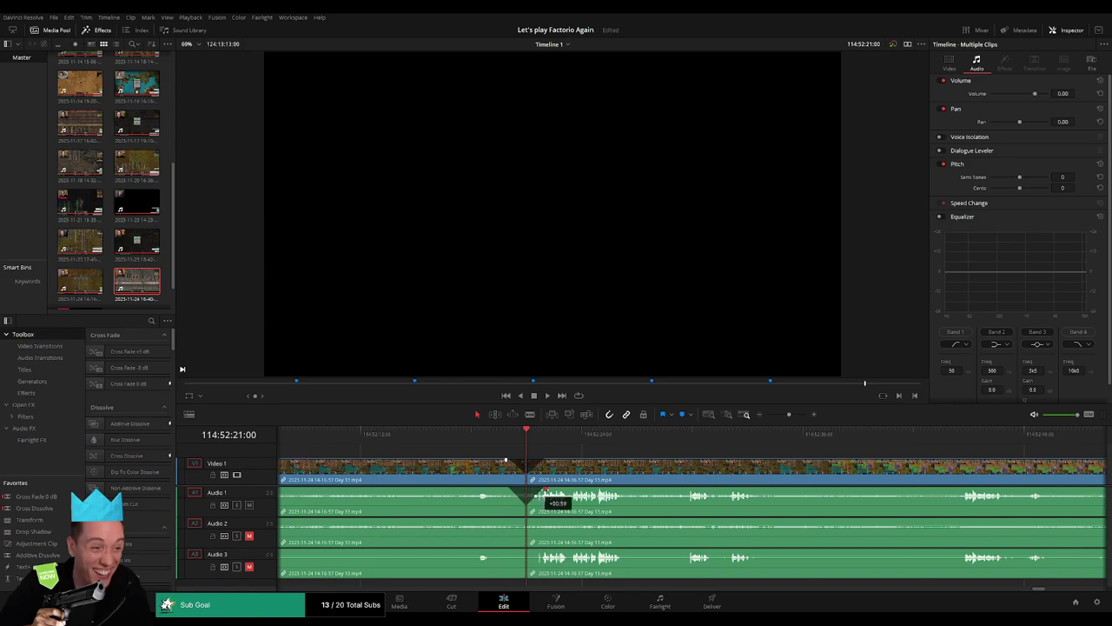
pyautogui.moveTo(525, 520)
pyautogui.mouseDown()
pyautogui.moveTo(513, 520)
pyautogui.moveTo(539, 522)
pyautogui.mouseUp()
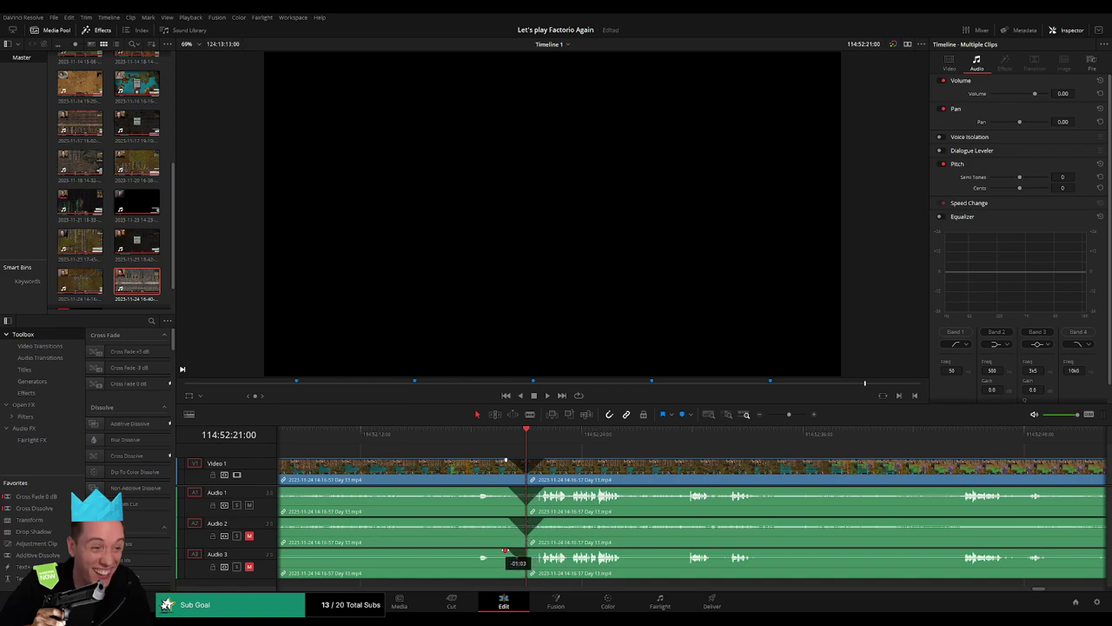
pyautogui.moveTo(527, 550); pyautogui.dragTo(543, 551)
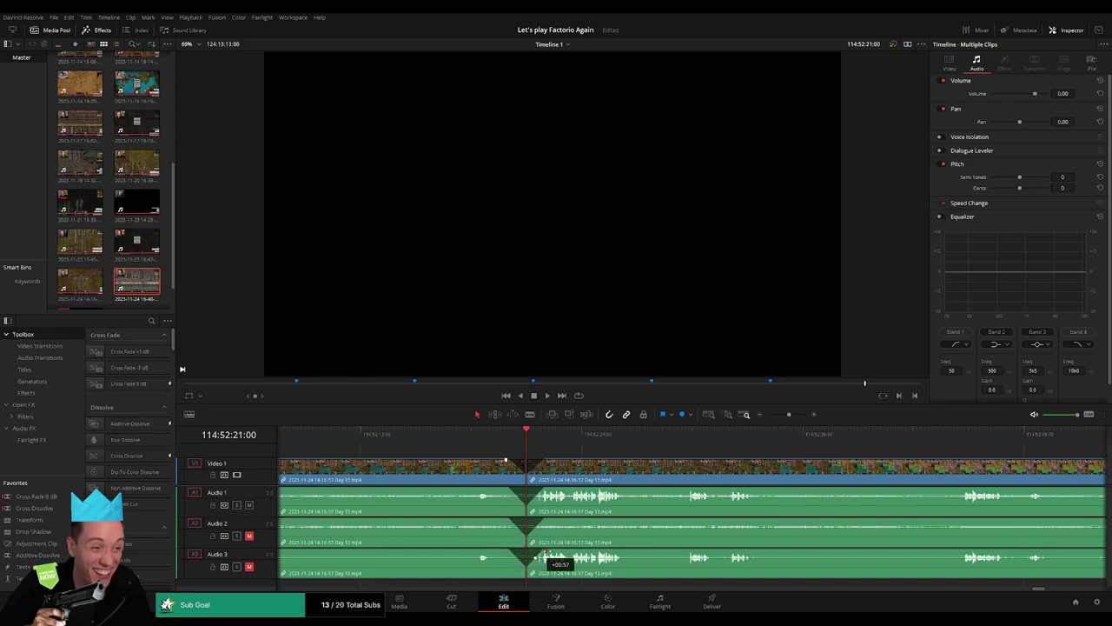
pyautogui.scroll(-5, 695, 458)
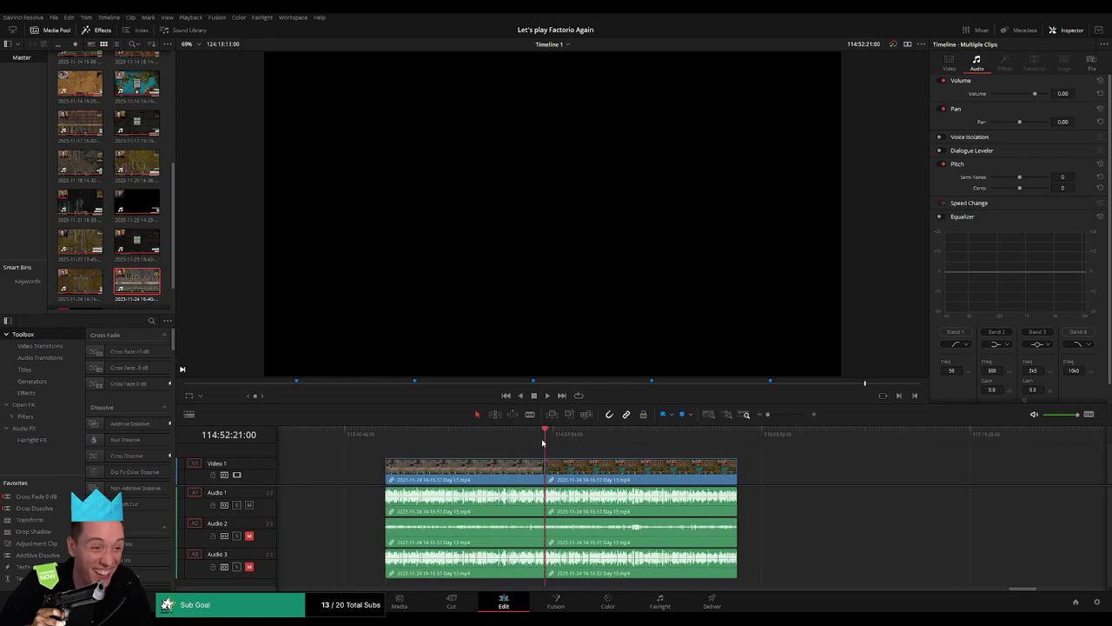
# Move the playhead to the next Day 13 recording at 116:00:00:00, select its clips and scrub in
pyautogui.hscroll(5, 494, 474)
pyautogui.hotkey('ctrl', 'z')
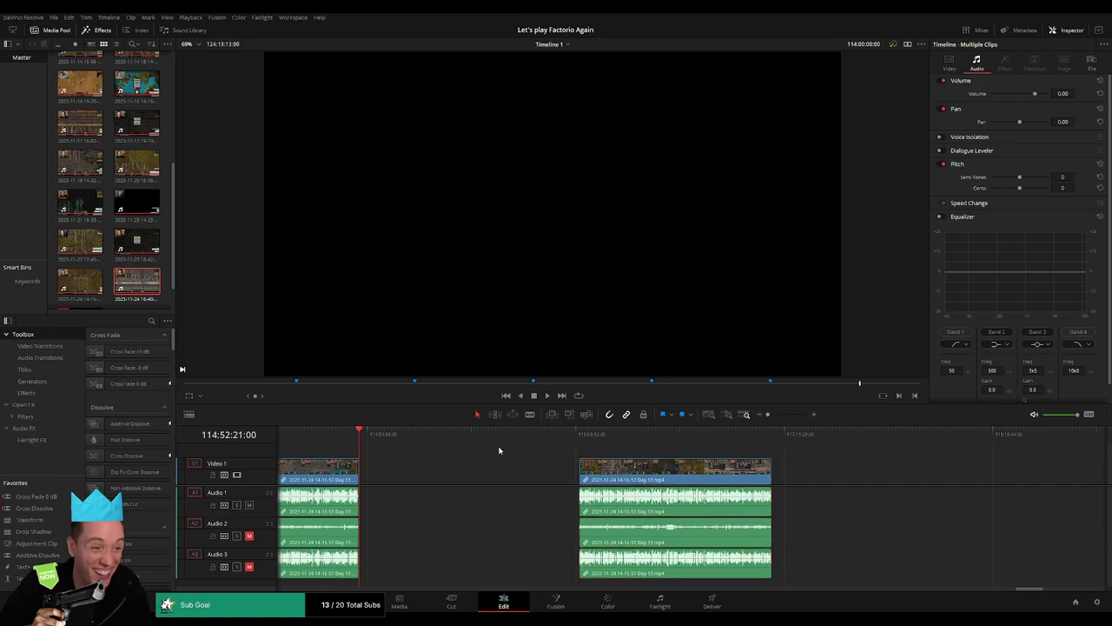
pyautogui.click(499, 449)
pyautogui.click(369, 439)
pyautogui.moveTo(373, 442); pyautogui.dragTo(565, 452)
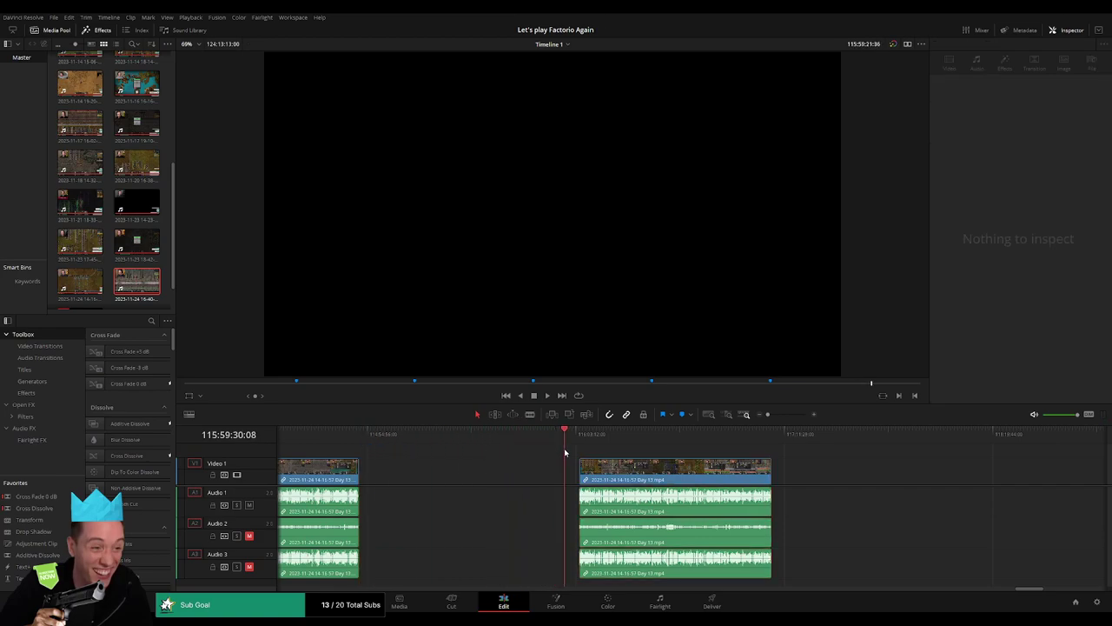
pyautogui.hotkey('ctrl', 'z')
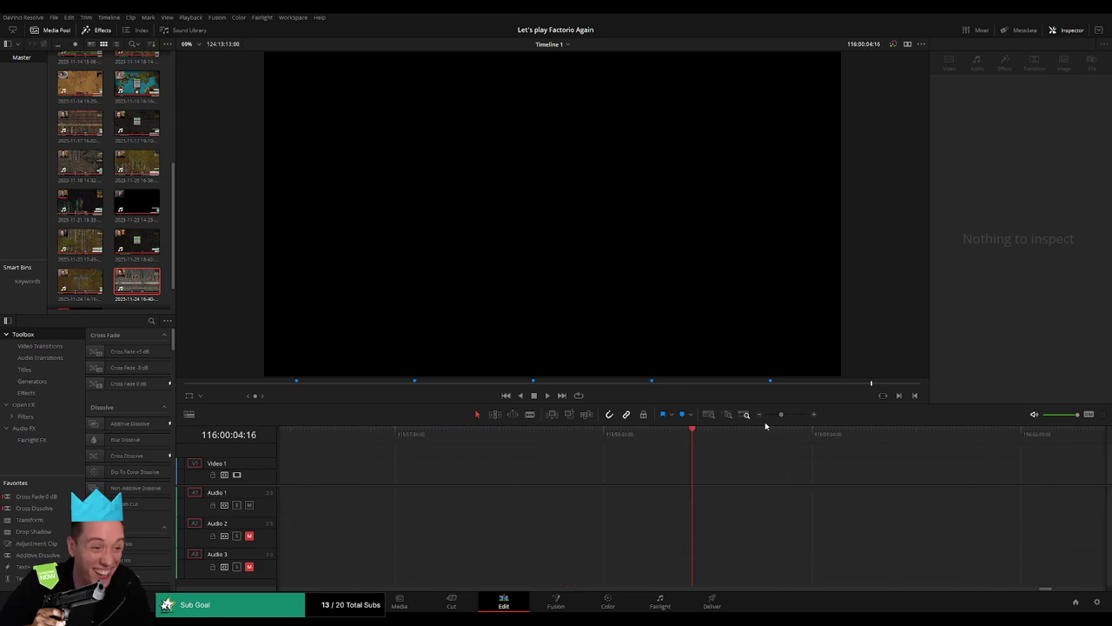
pyautogui.moveTo(690, 437); pyautogui.dragTo(685, 437)
pyautogui.moveTo(782, 418); pyautogui.dragTo(769, 414)
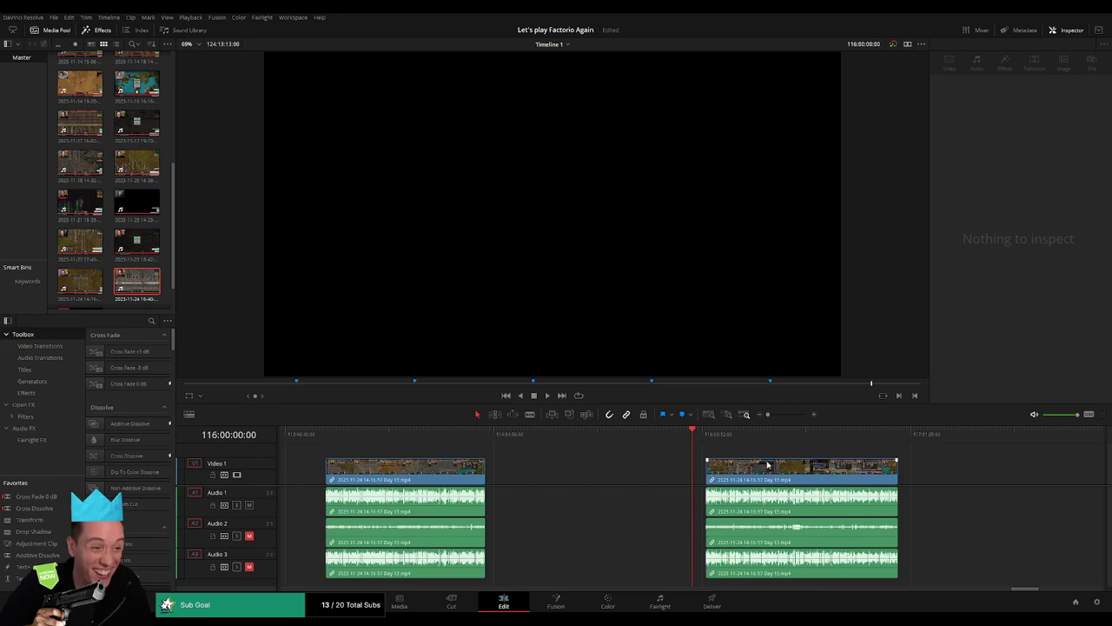
pyautogui.click(779, 479)
pyautogui.hscroll(3, 522, 447)
pyautogui.moveTo(425, 432); pyautogui.dragTo(582, 452)
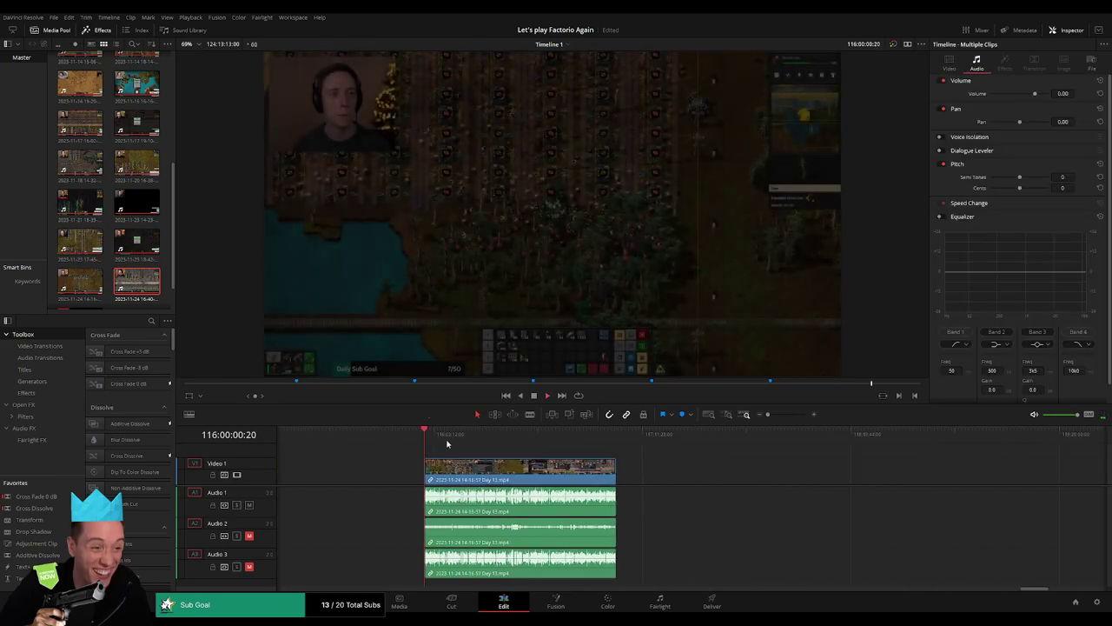
# Play and scrub the 116:00:00:00 footage to park the playhead at 116:52:02:00
pyautogui.press('space')
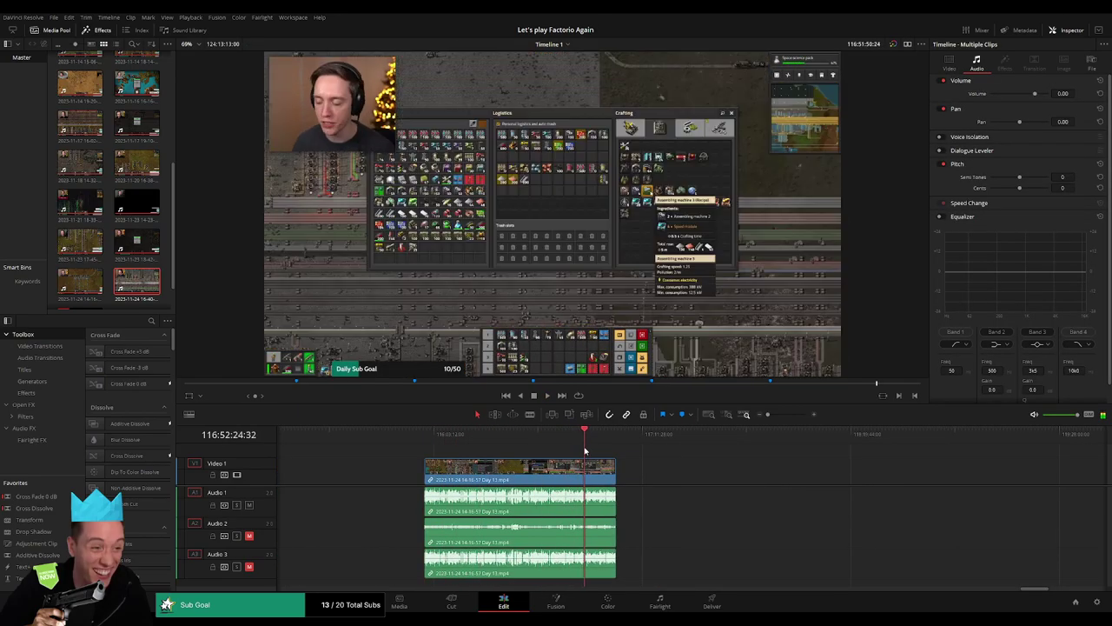
pyautogui.moveTo(765, 415); pyautogui.dragTo(789, 420)
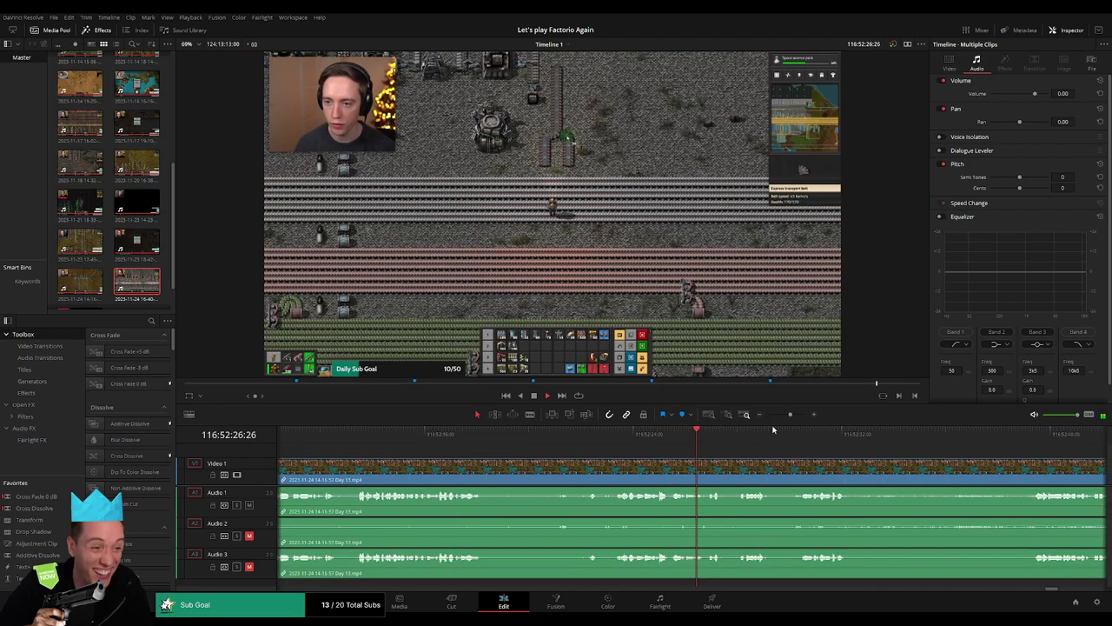
pyautogui.click(611, 439)
pyautogui.press('j')
pyautogui.press('j')
pyautogui.press('j')
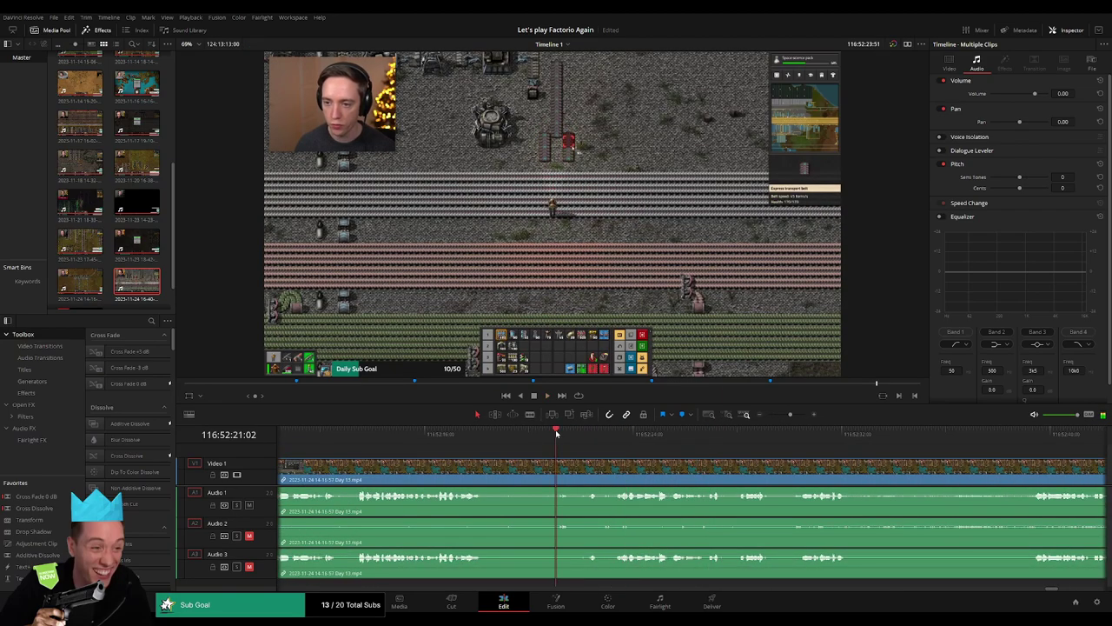
pyautogui.click(500, 446)
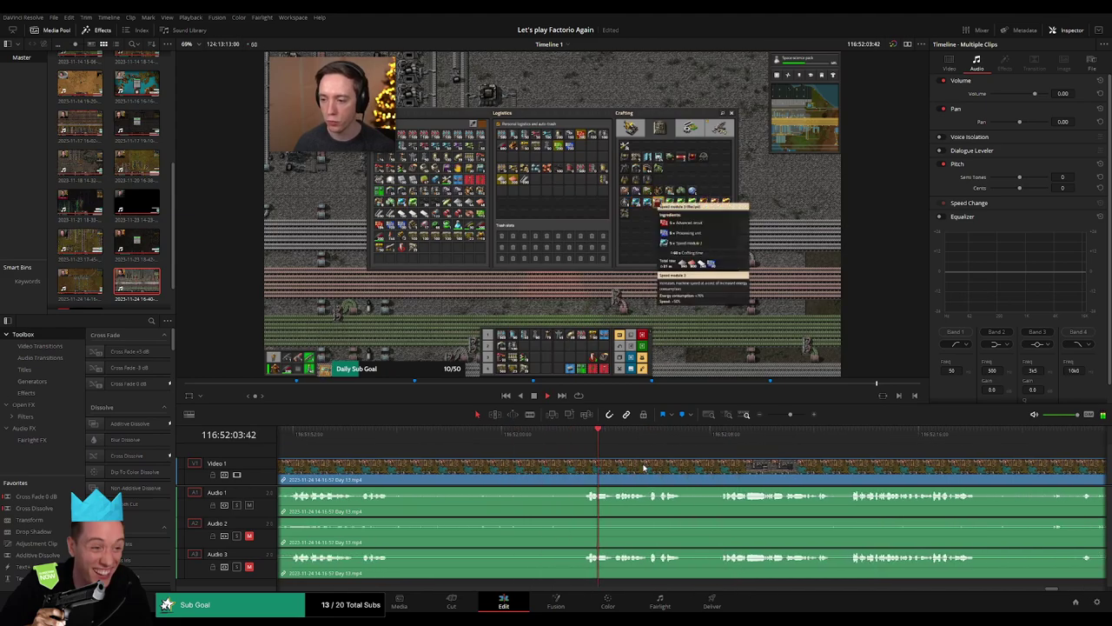
pyautogui.click(411, 438)
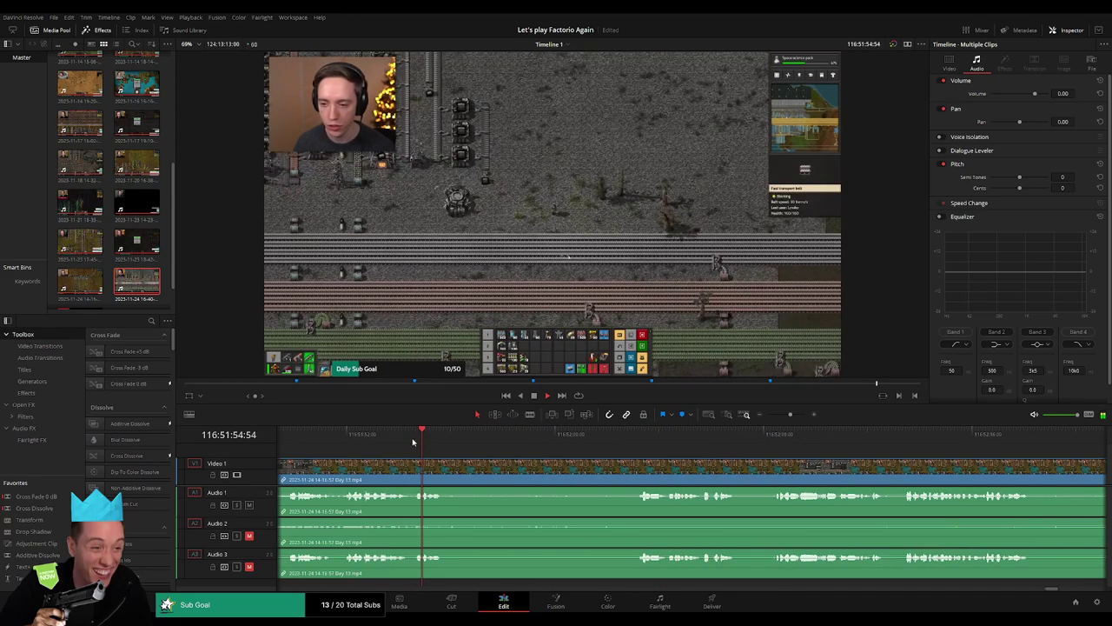
pyautogui.click(637, 443)
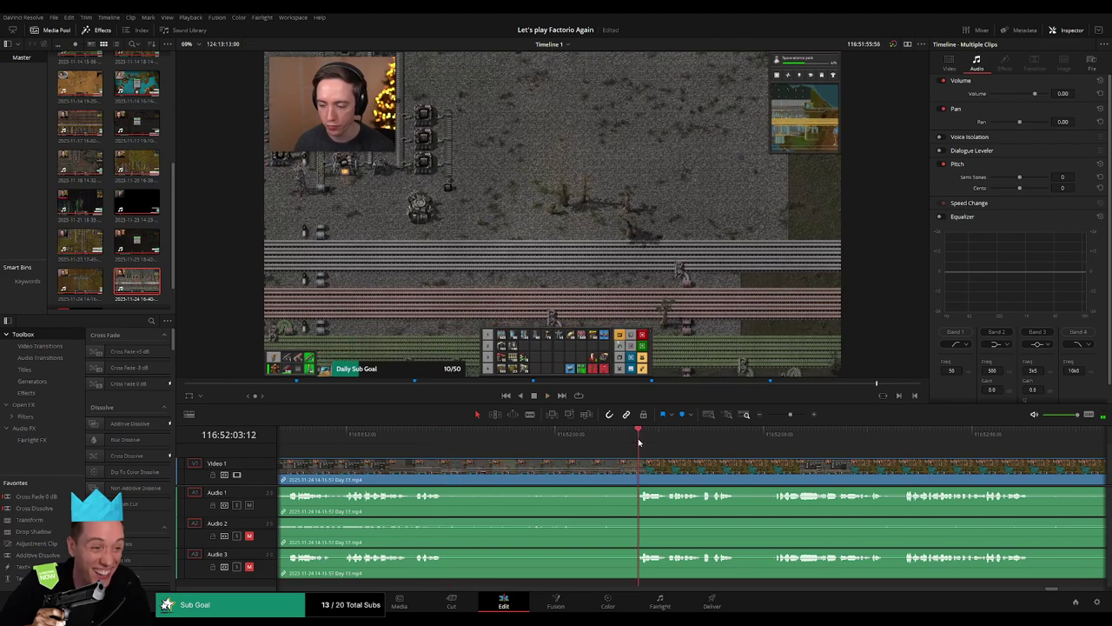
pyautogui.moveTo(639, 444); pyautogui.dragTo(608, 445)
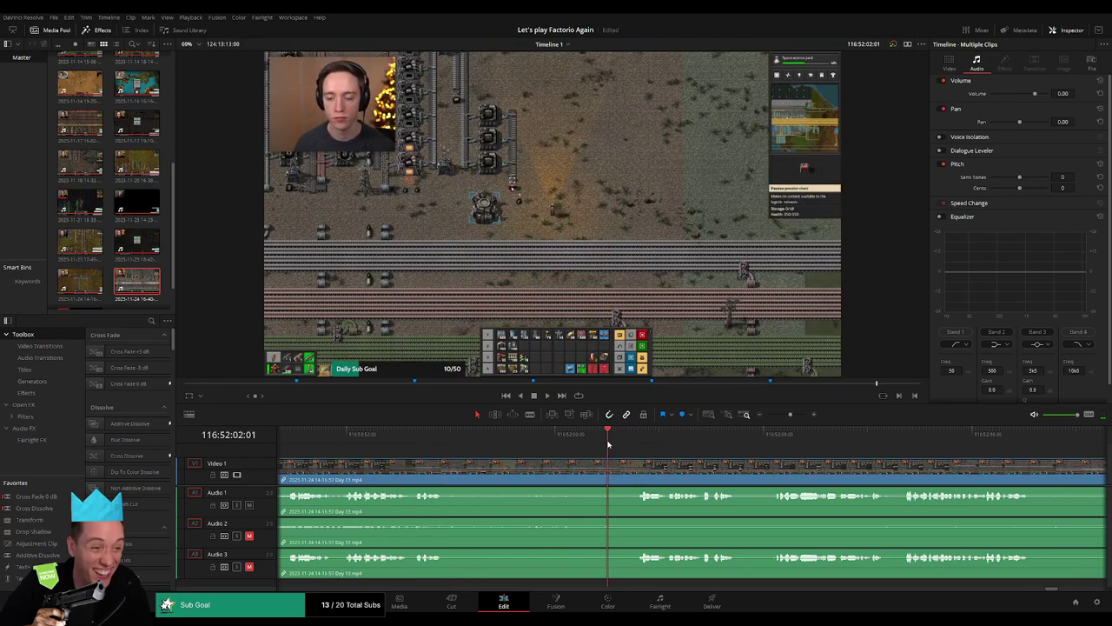
# Split all tracks at 116:52:02:00 and fade the audio tracks out into the cut
pyautogui.hotkey('ctrl', 'b')
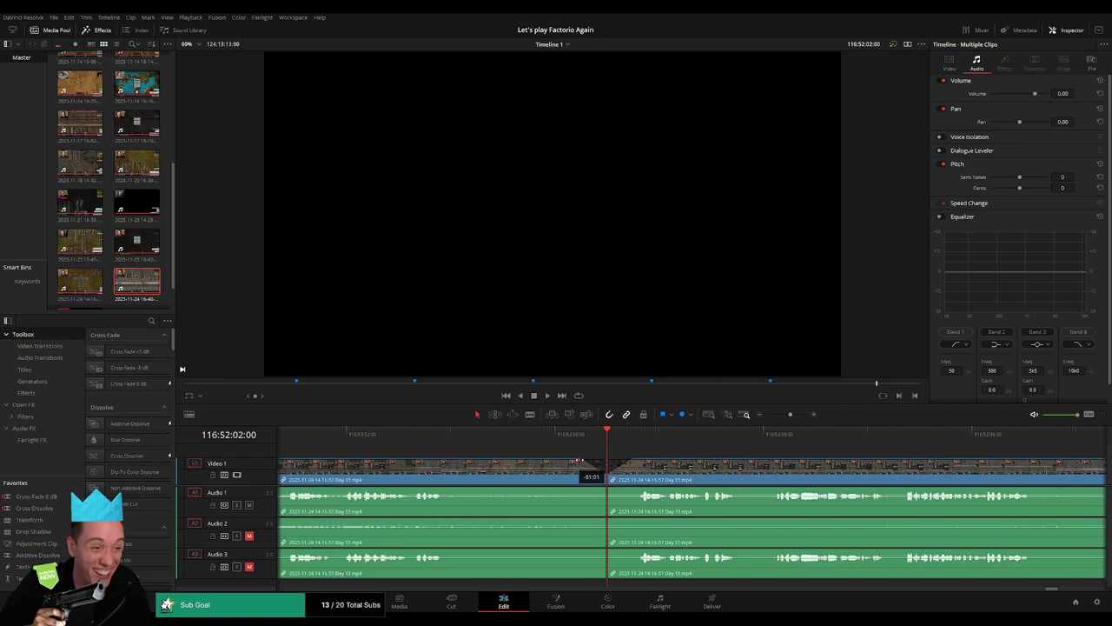
pyautogui.moveTo(599, 492)
pyautogui.mouseDown()
pyautogui.moveTo(583, 491)
pyautogui.moveTo(625, 490)
pyautogui.mouseUp()
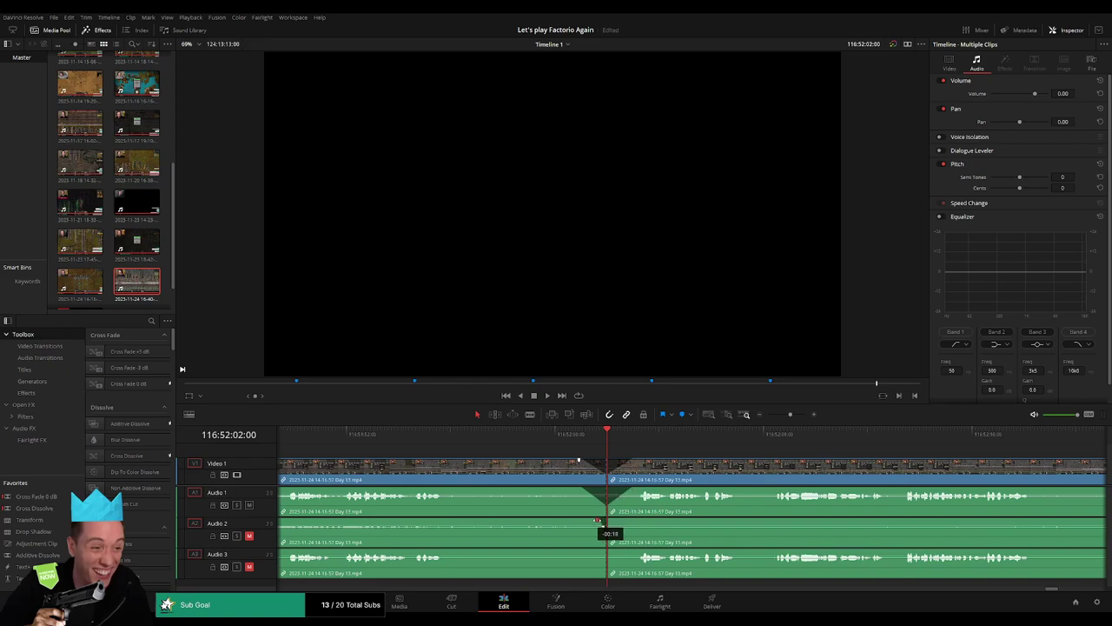
pyautogui.moveTo(597, 521)
pyautogui.mouseDown()
pyautogui.moveTo(579, 520)
pyautogui.moveTo(634, 520)
pyautogui.moveTo(576, 551)
pyautogui.moveTo(628, 552)
pyautogui.mouseUp()
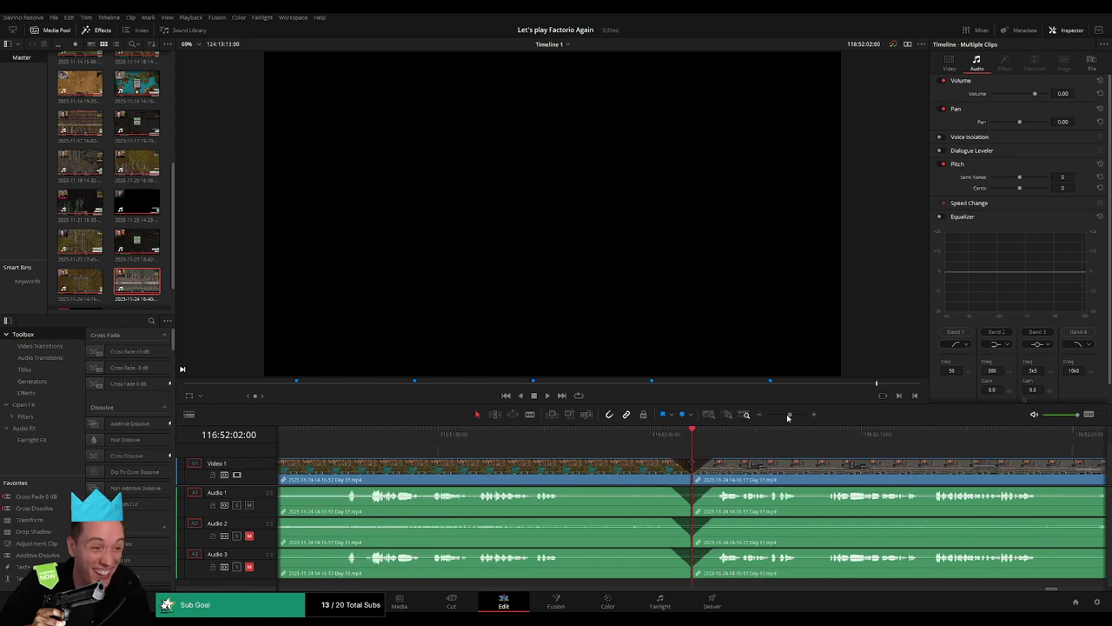
pyautogui.scroll(-5, 788, 453)
pyautogui.hscroll(3, 608, 456)
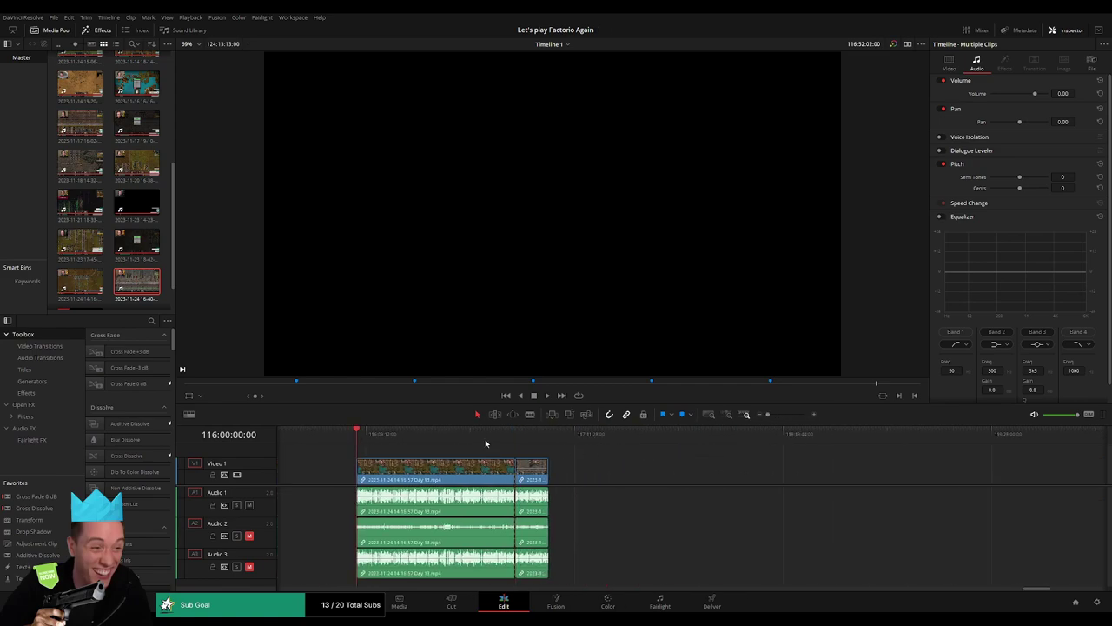
# Slide the short Day 13 clip to 118:00:00:00 and delete the gap before the part 2 recording
pyautogui.hscroll(3, 661, 471)
pyautogui.moveTo(397, 472); pyautogui.dragTo(534, 457)
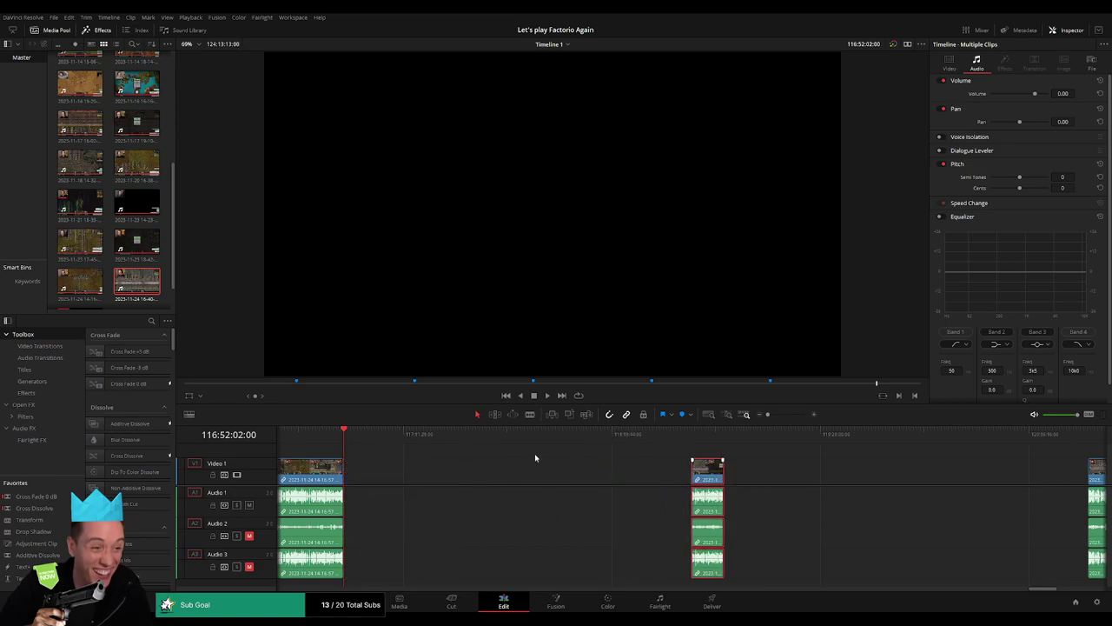
pyautogui.moveTo(414, 447); pyautogui.dragTo(552, 457)
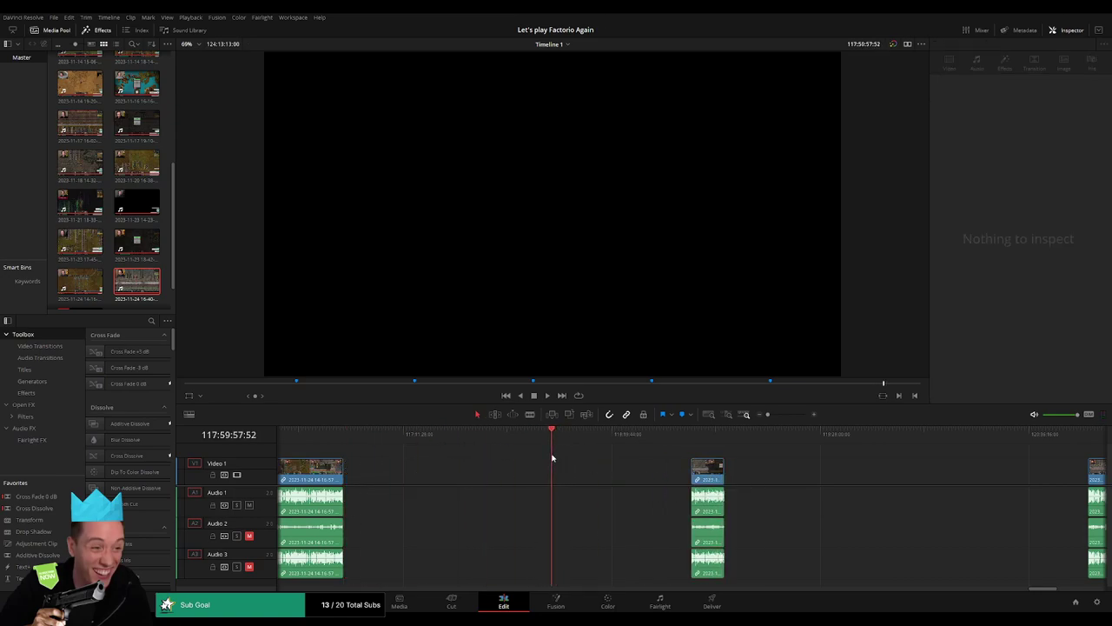
pyautogui.moveTo(768, 414); pyautogui.dragTo(773, 414)
pyautogui.click(693, 437)
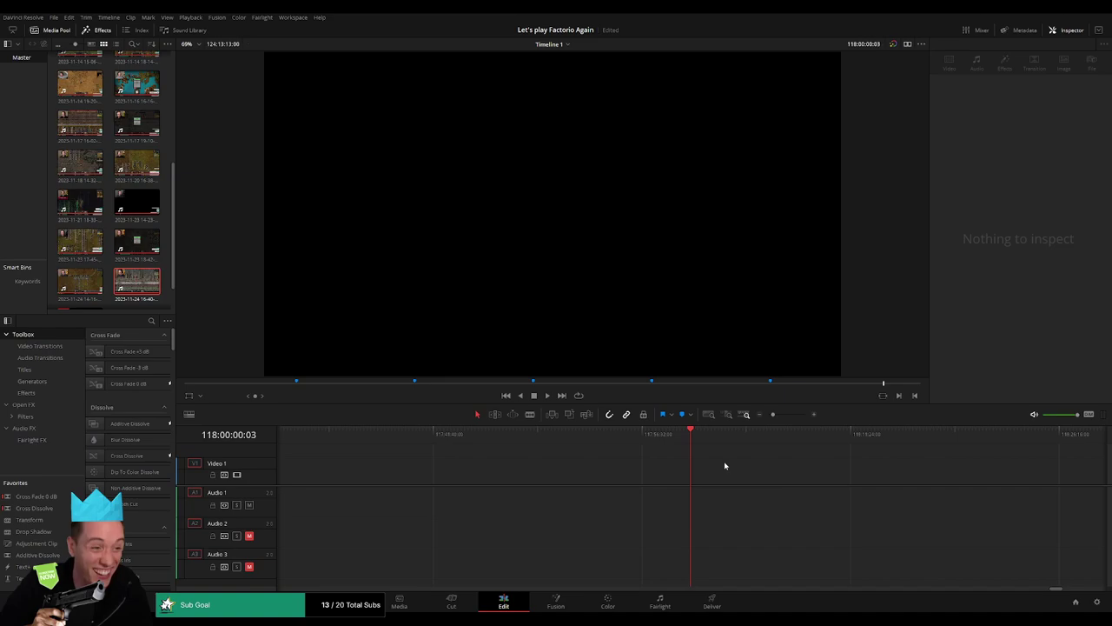
pyautogui.scroll(-3, 759, 452)
pyautogui.hscroll(5, 607, 469)
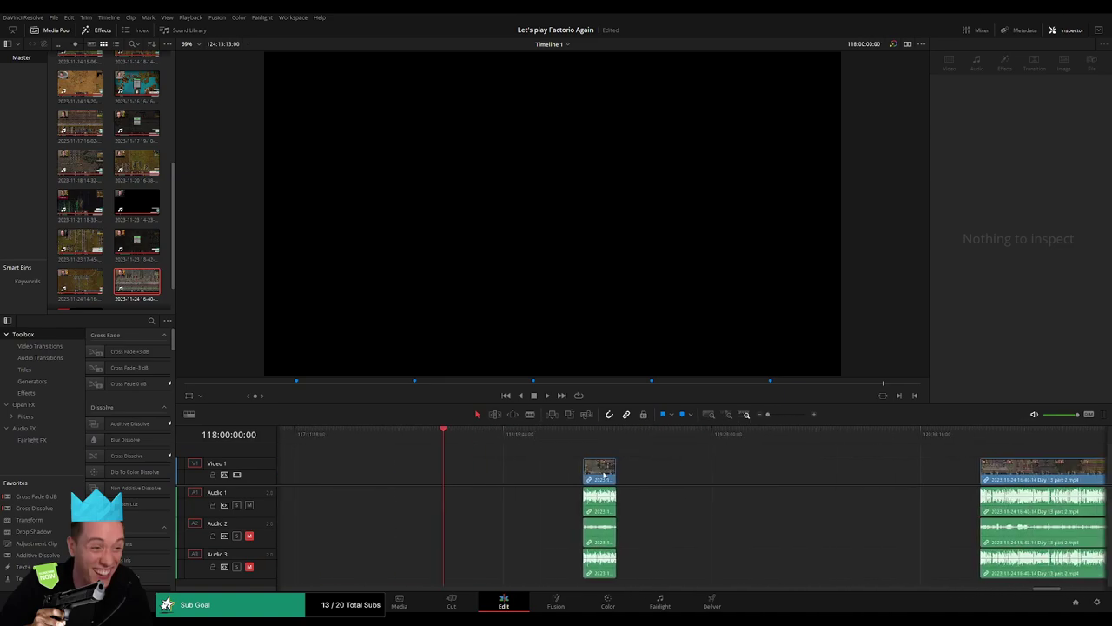
pyautogui.moveTo(607, 469); pyautogui.dragTo(468, 469)
pyautogui.click(591, 469)
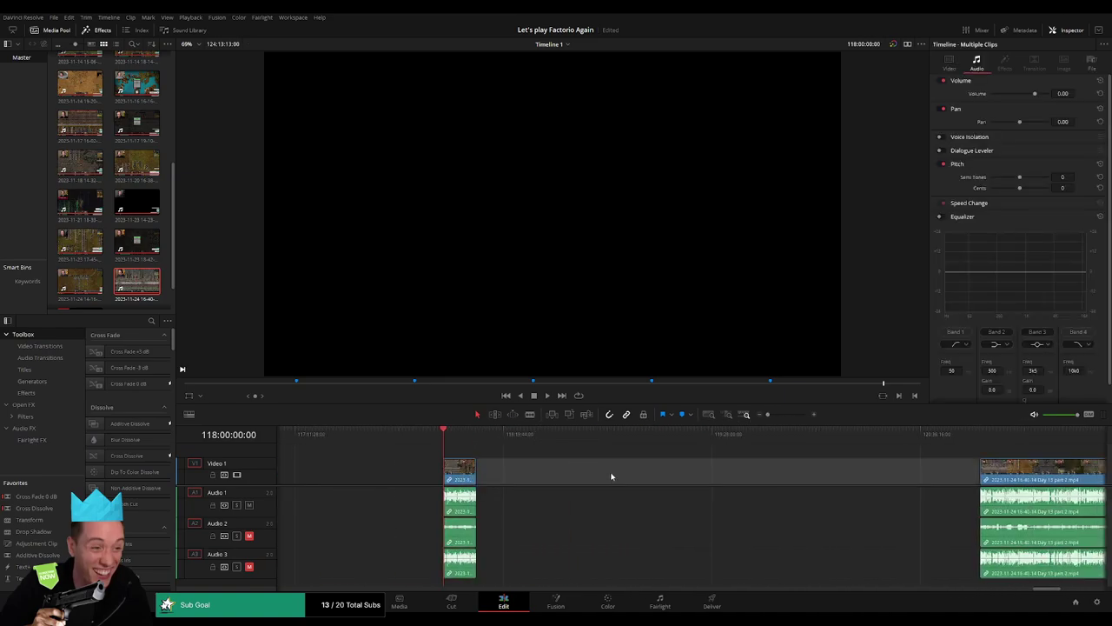
pyautogui.press('Delete')
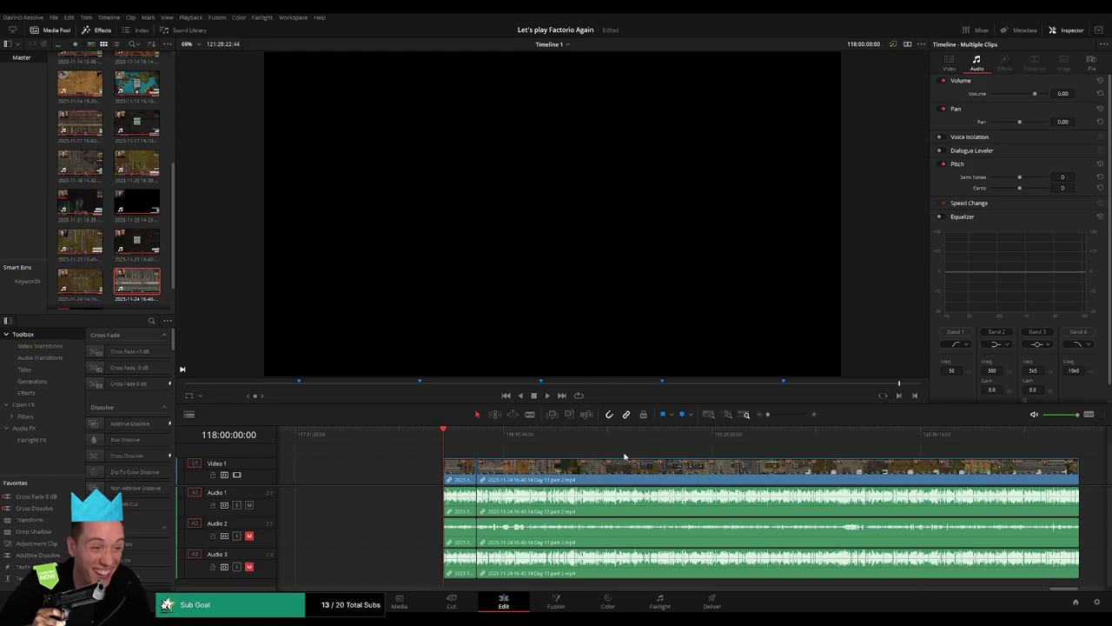
# Play the joined footage and skip through it to check the join
pyautogui.press('space')
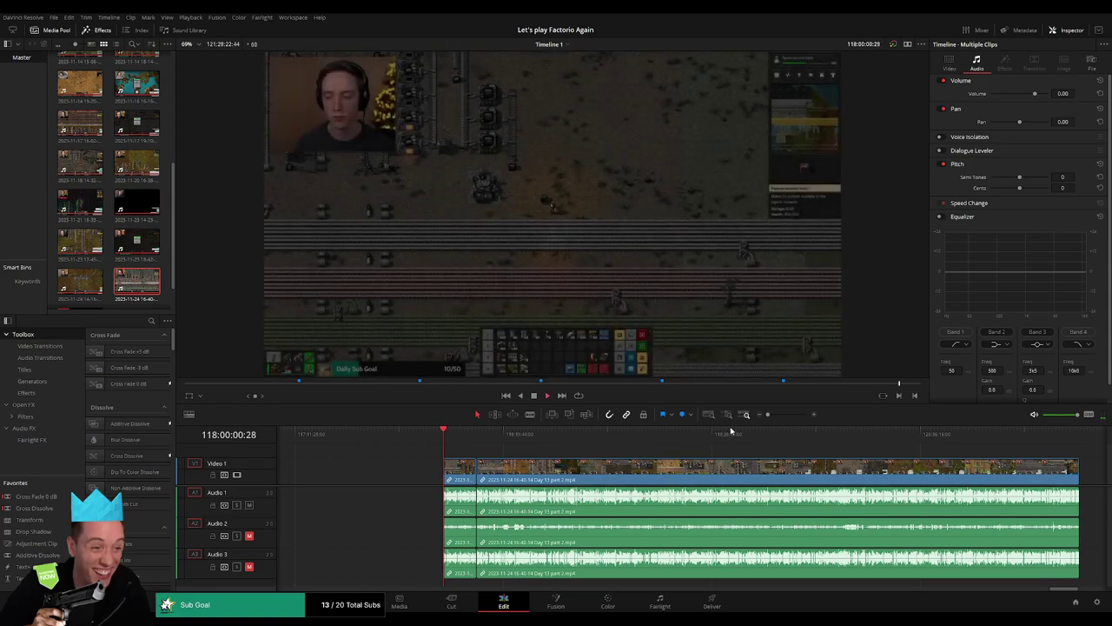
pyautogui.scroll(2, 724, 440)
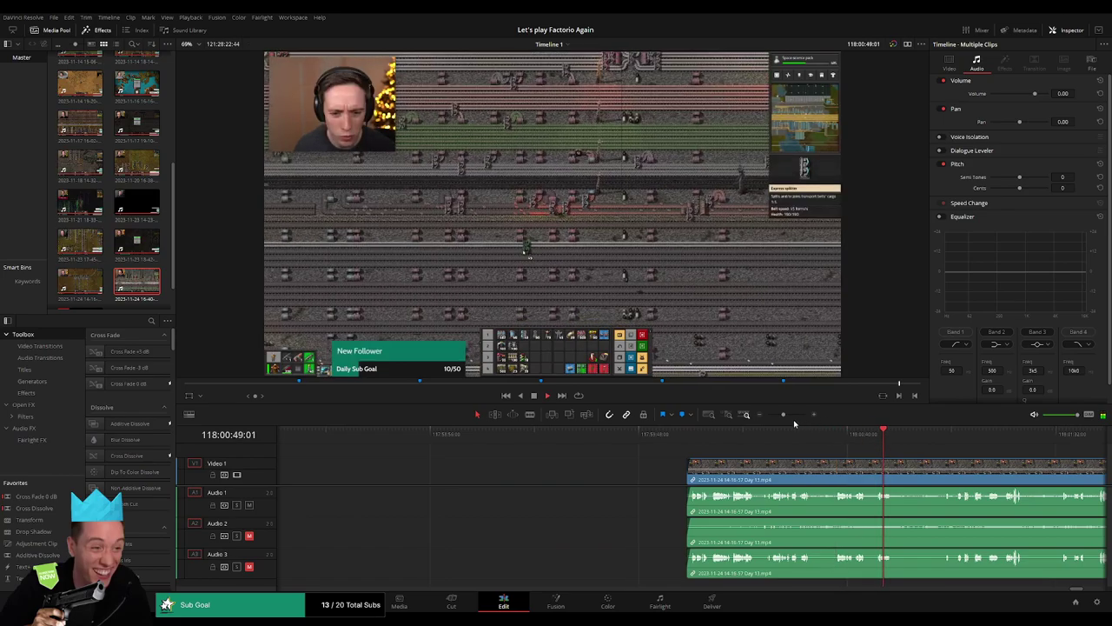
pyautogui.scroll(-2, 723, 440)
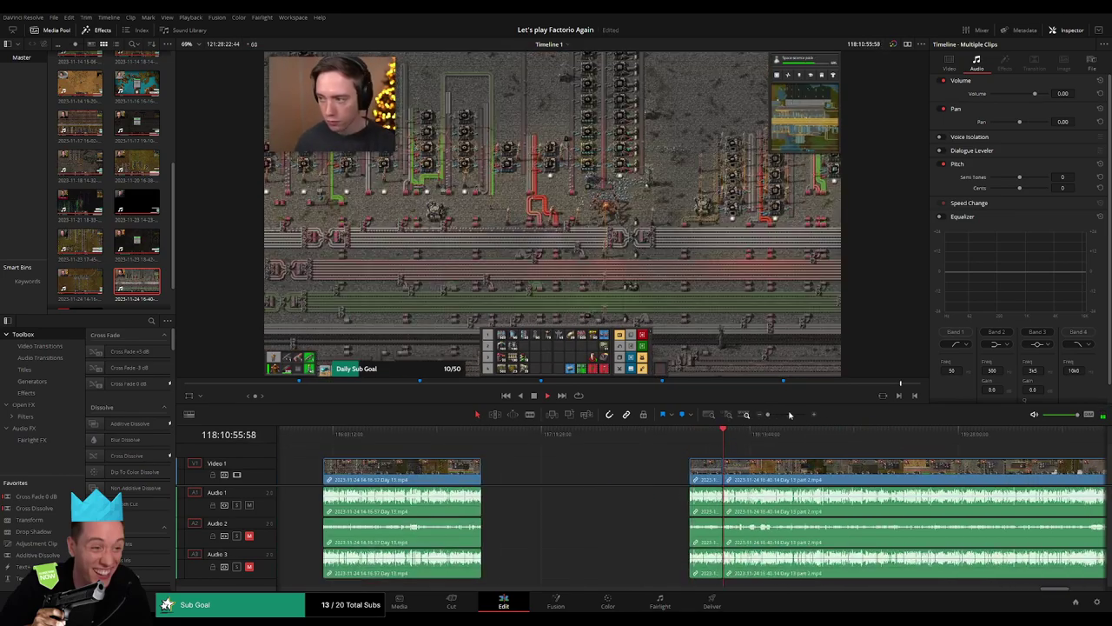
pyautogui.scroll(2, 722, 438)
pyautogui.click(580, 434)
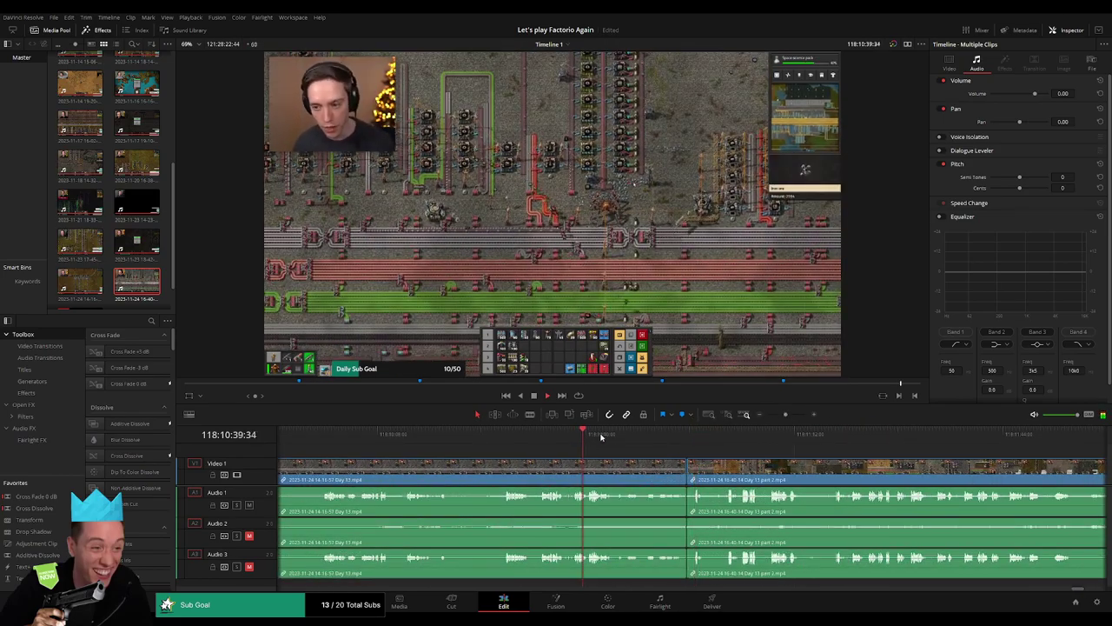
pyautogui.click(667, 433)
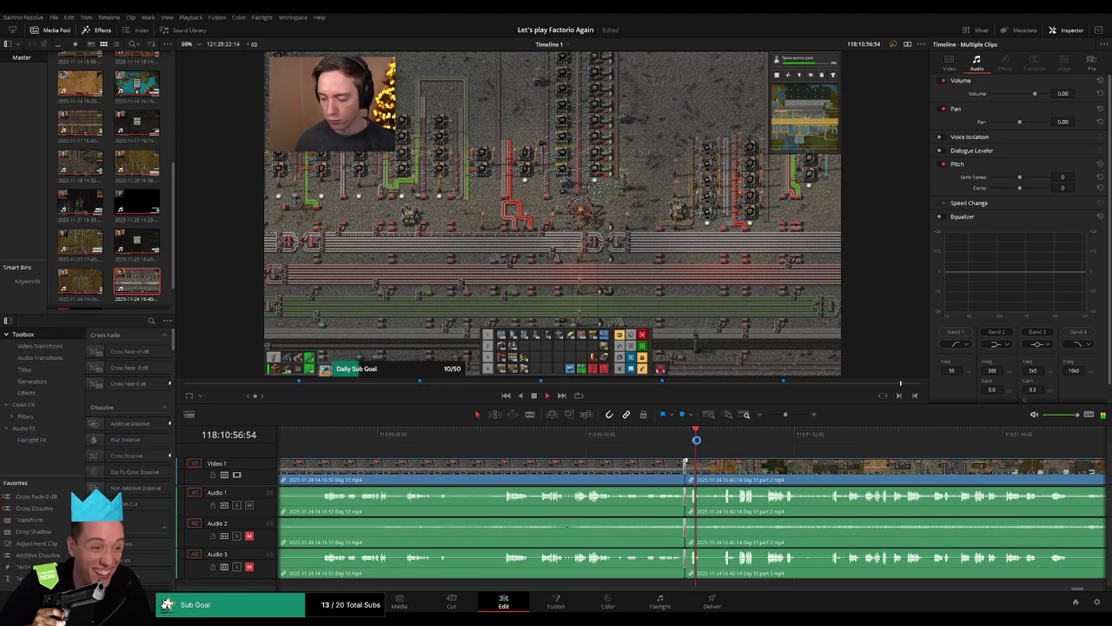
pyautogui.click(765, 434)
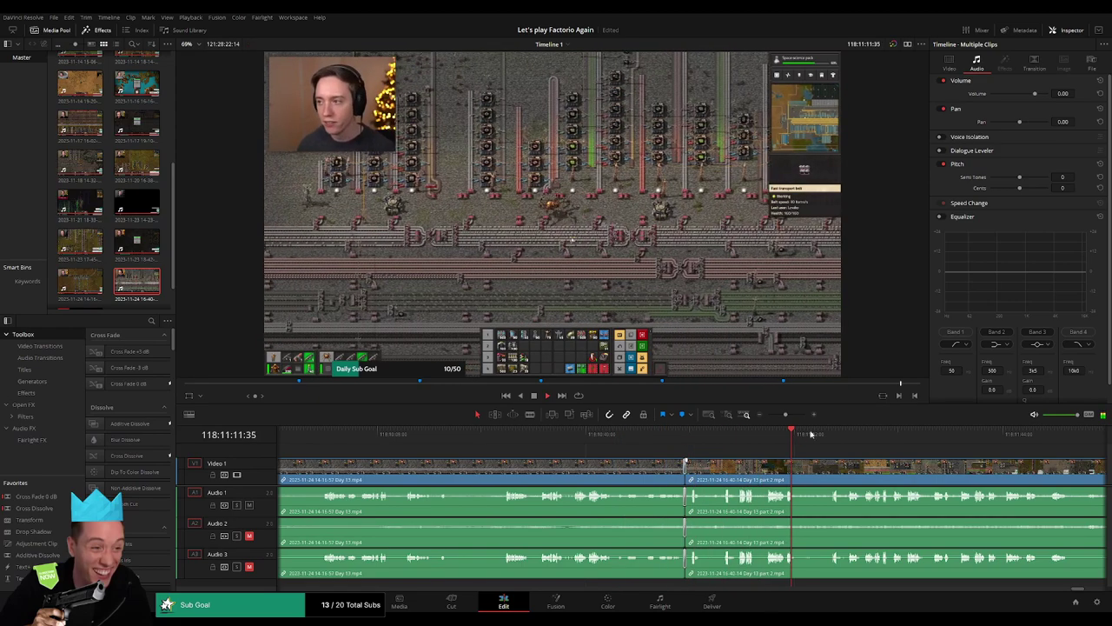
pyautogui.scroll(-5, 538, 449)
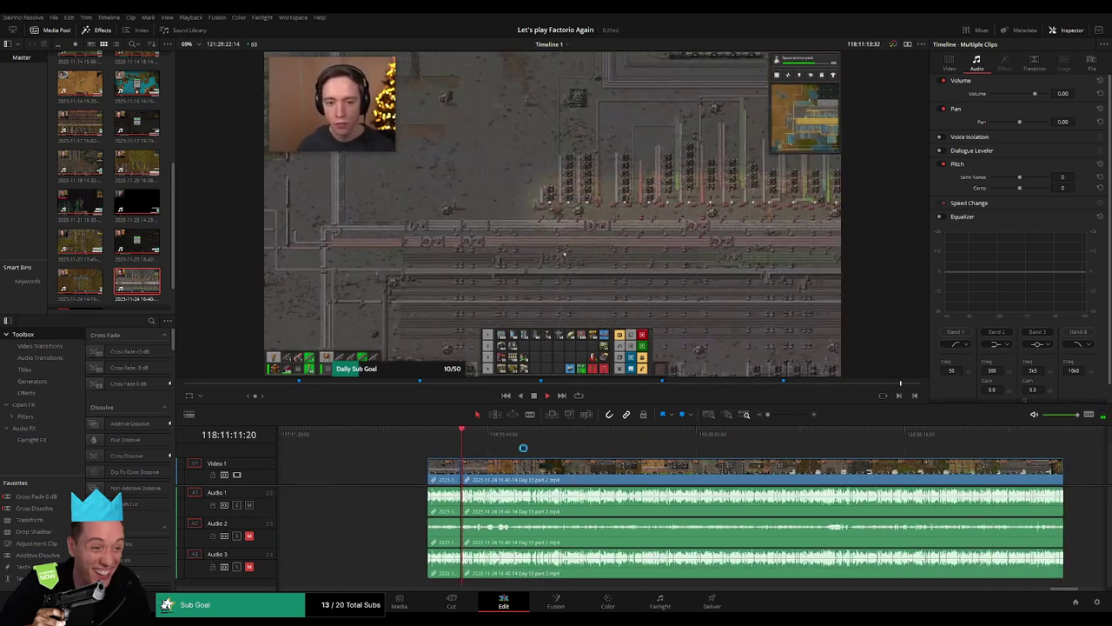
pyautogui.click(461, 442)
# Zoom in and scrub the part 2 recording around 118:52 to find the train scene
pyautogui.moveTo(461, 442); pyautogui.dragTo(589, 455)
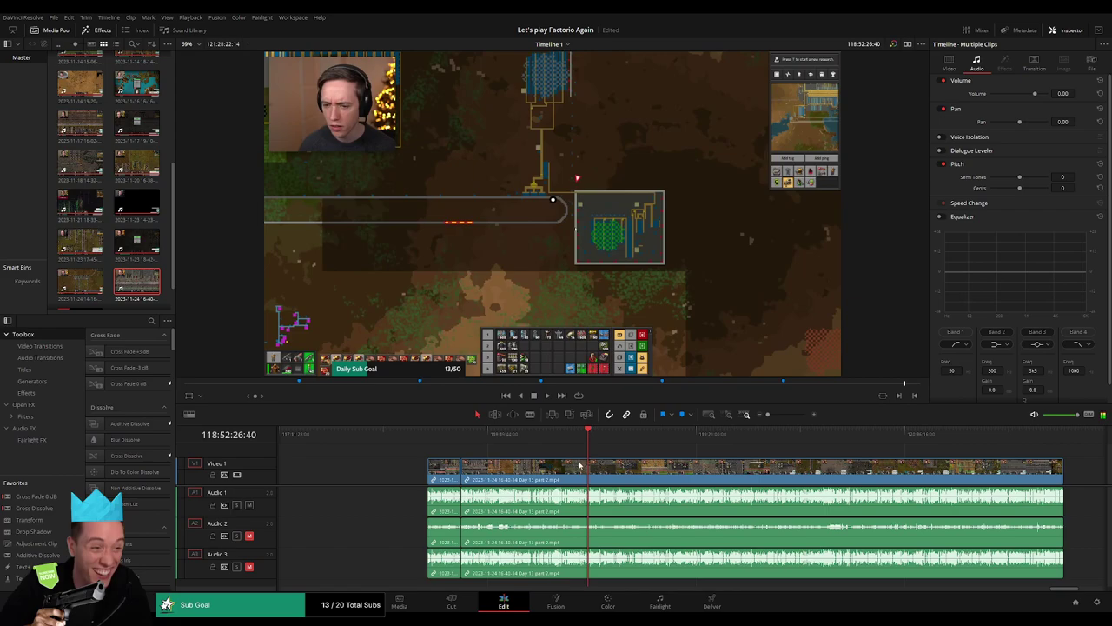
pyautogui.moveTo(767, 416); pyautogui.dragTo(787, 414)
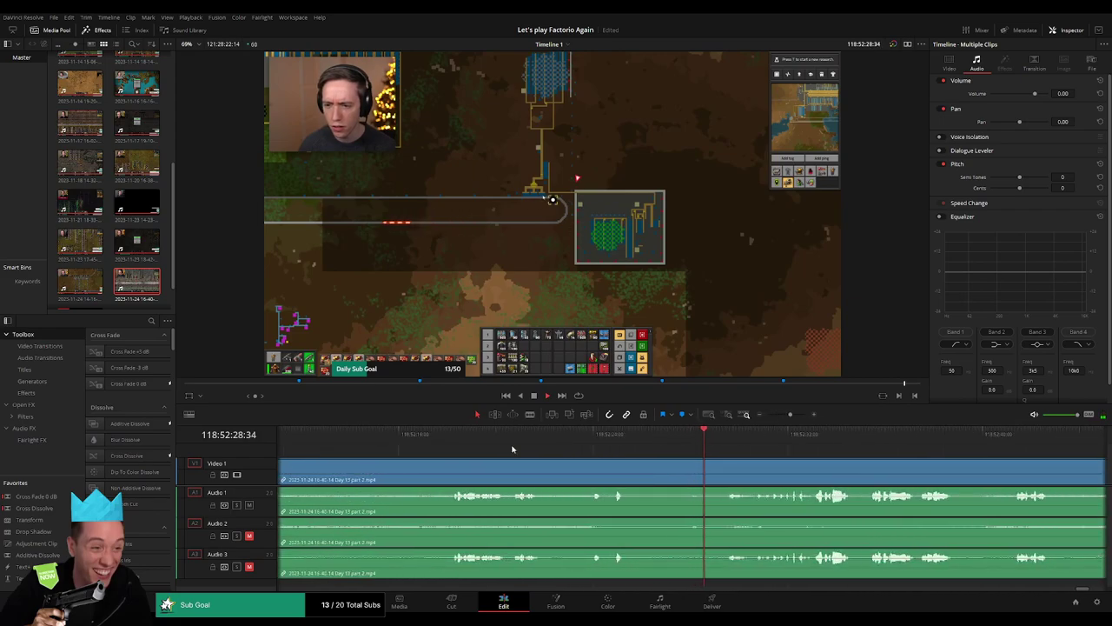
pyautogui.click(453, 436)
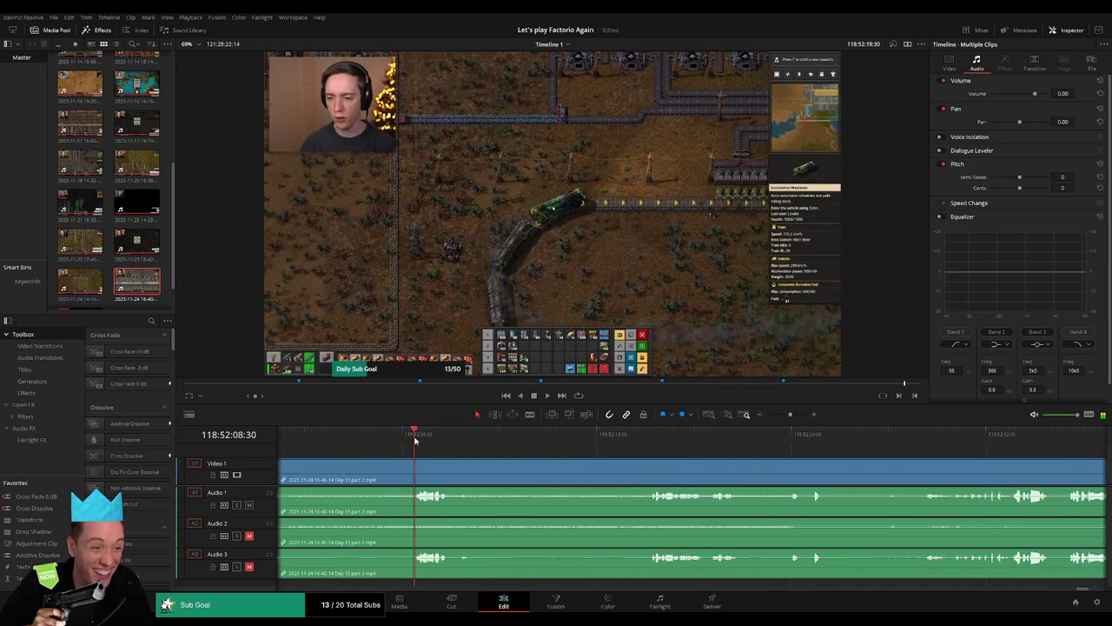
pyautogui.moveTo(452, 438); pyautogui.dragTo(450, 438)
pyautogui.moveTo(514, 464); pyautogui.dragTo(610, 464)
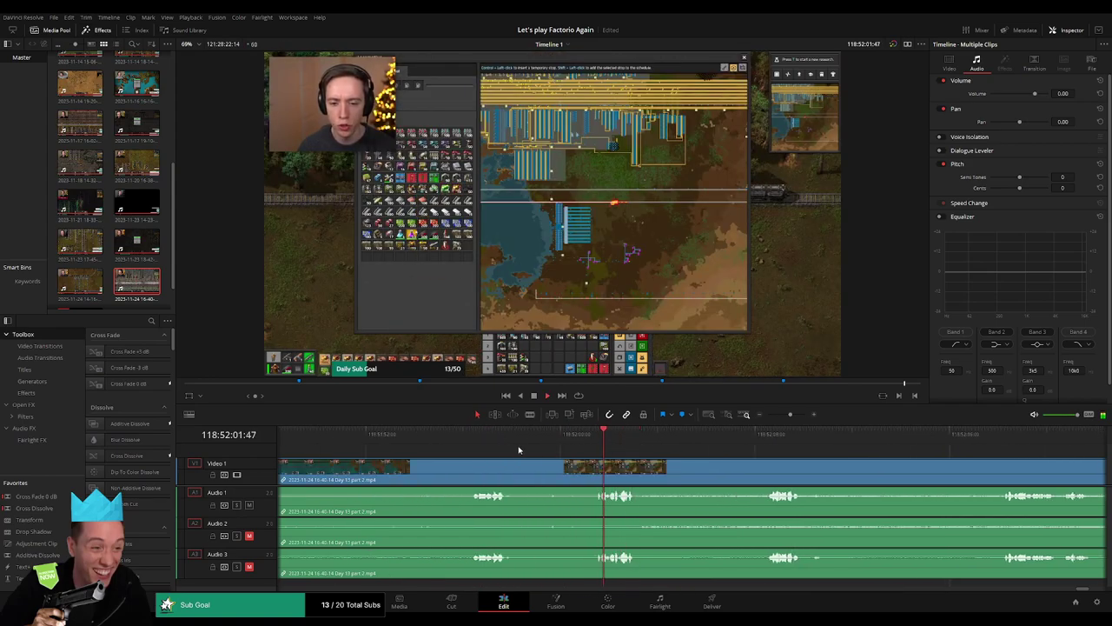
pyautogui.moveTo(610, 464); pyautogui.dragTo(465, 433)
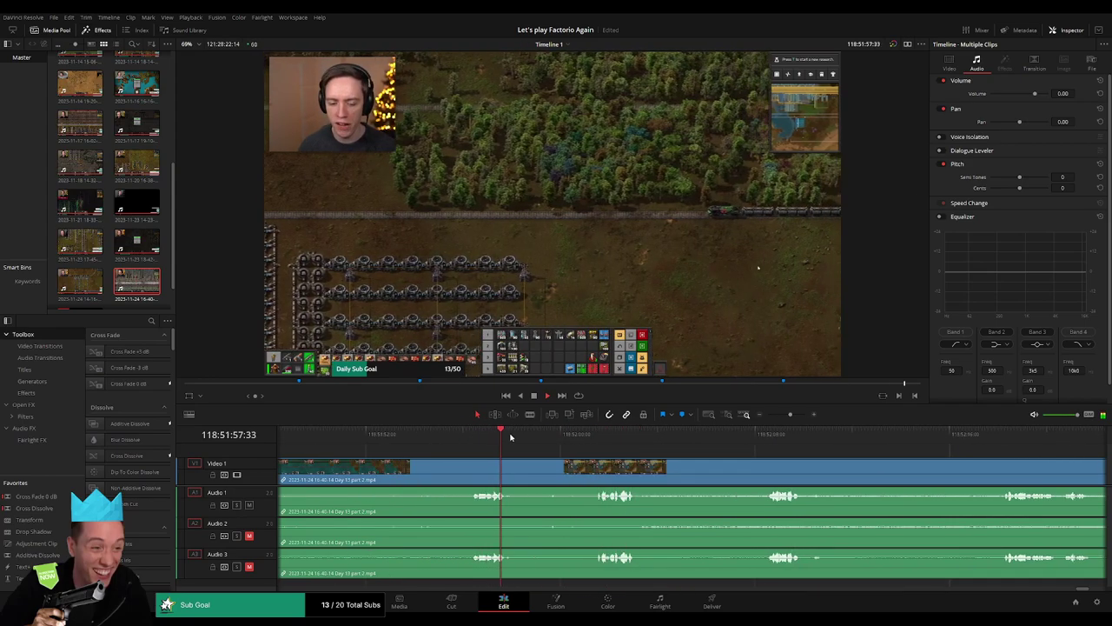
pyautogui.moveTo(571, 439); pyautogui.dragTo(765, 435)
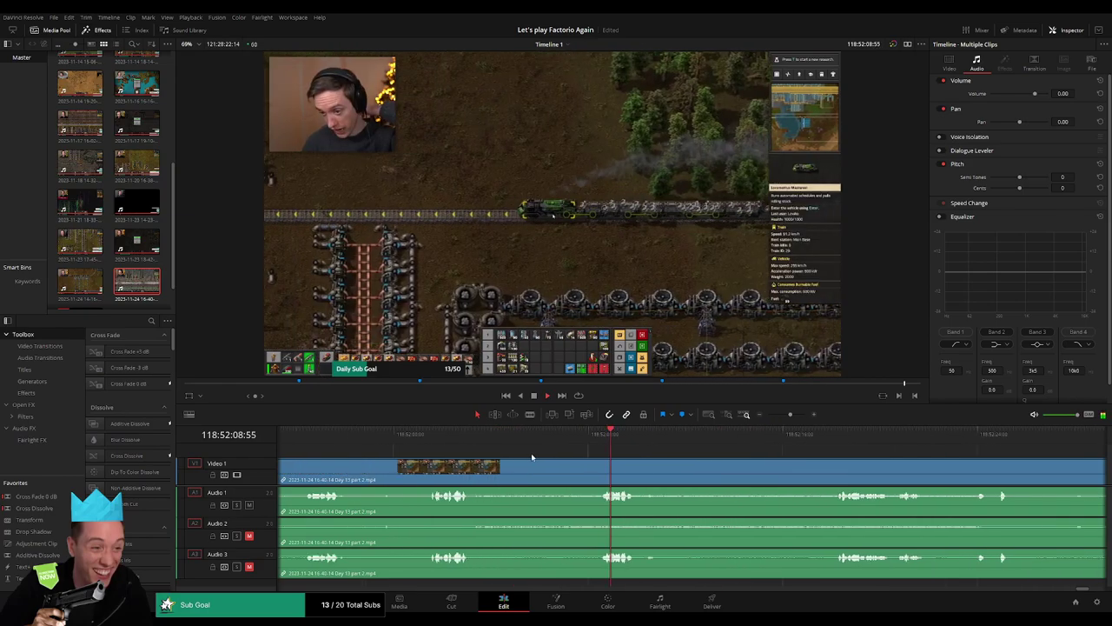
# Split all tracks at 118:52:07:30, where the train scene starts
pyautogui.click(560, 444)
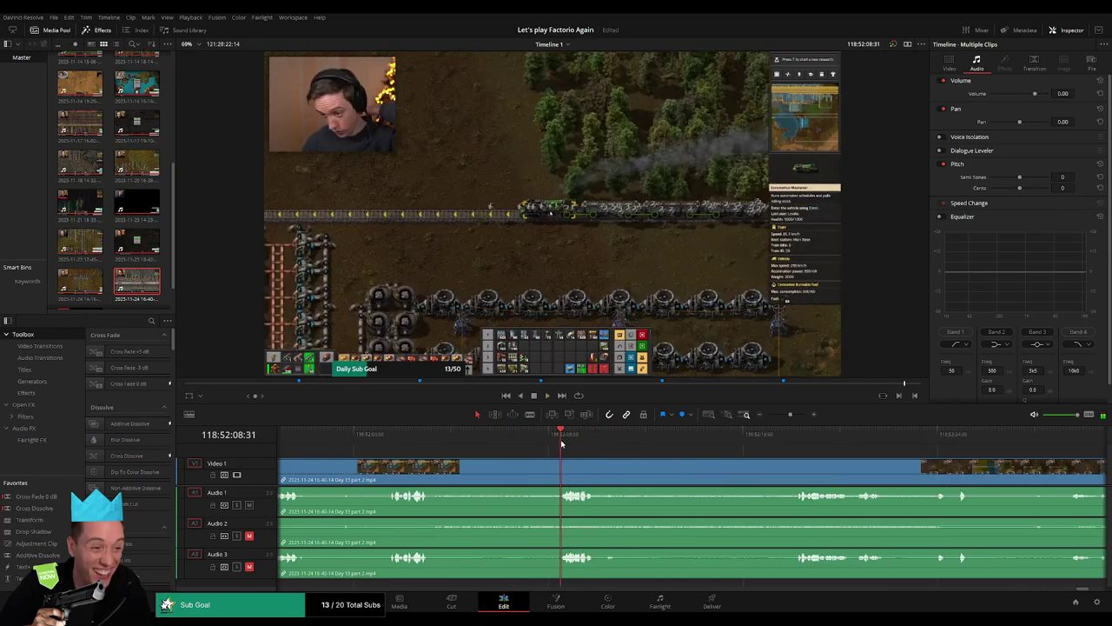
pyautogui.moveTo(561, 444); pyautogui.dragTo(537, 448)
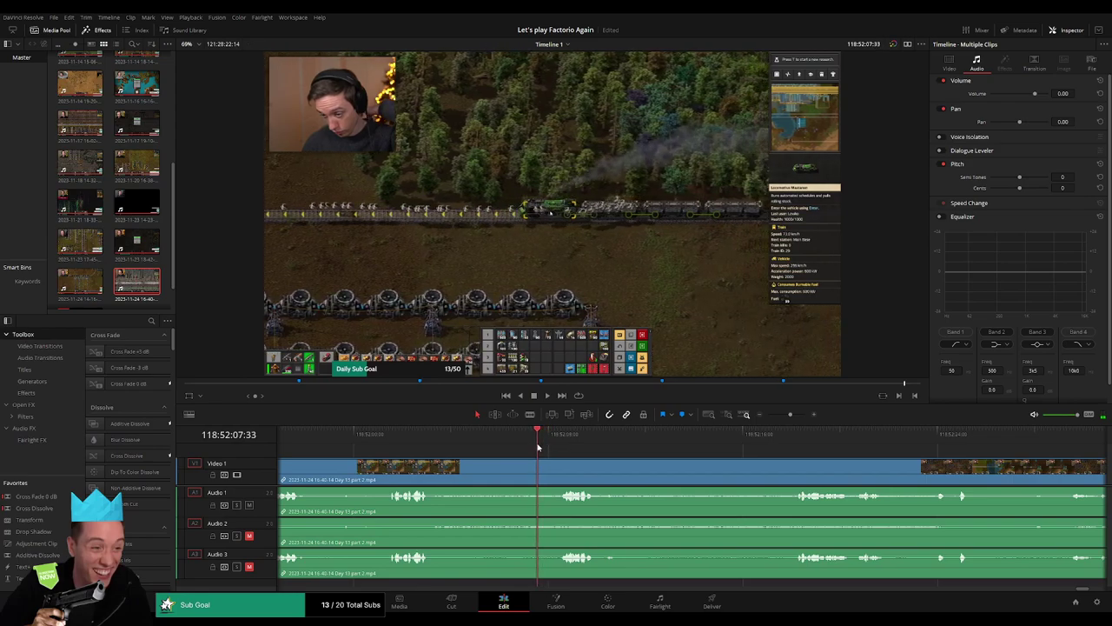
pyautogui.hotkey('ctrl', 'b')
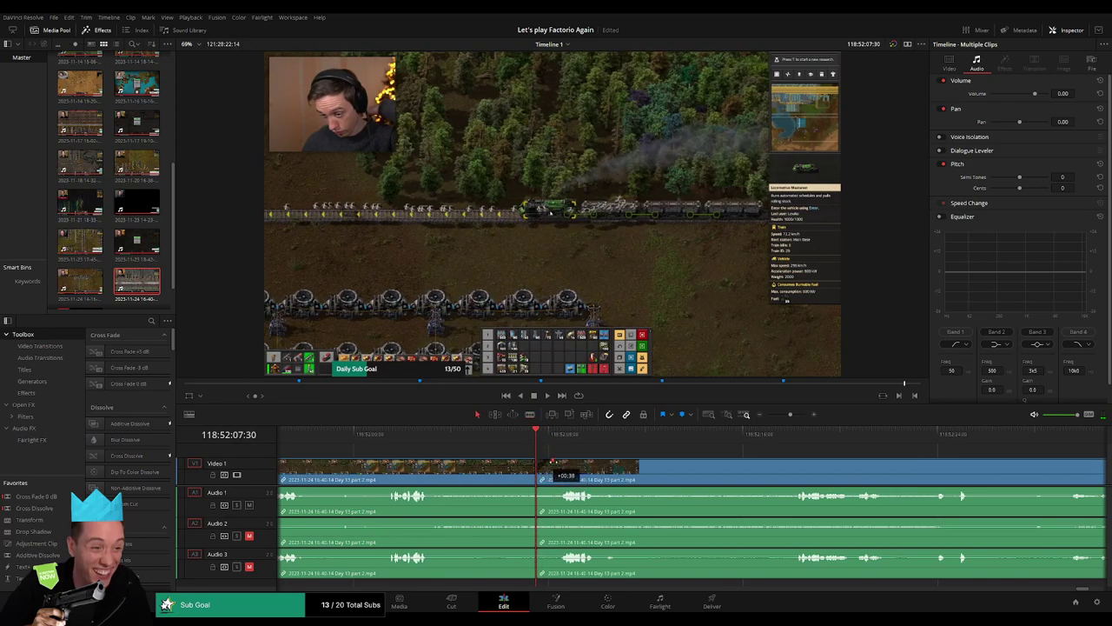
# Fade the video and all three audio tracks on both sides of the 118:52:07:30 cut
pyautogui.moveTo(560, 462); pyautogui.dragTo(513, 462)
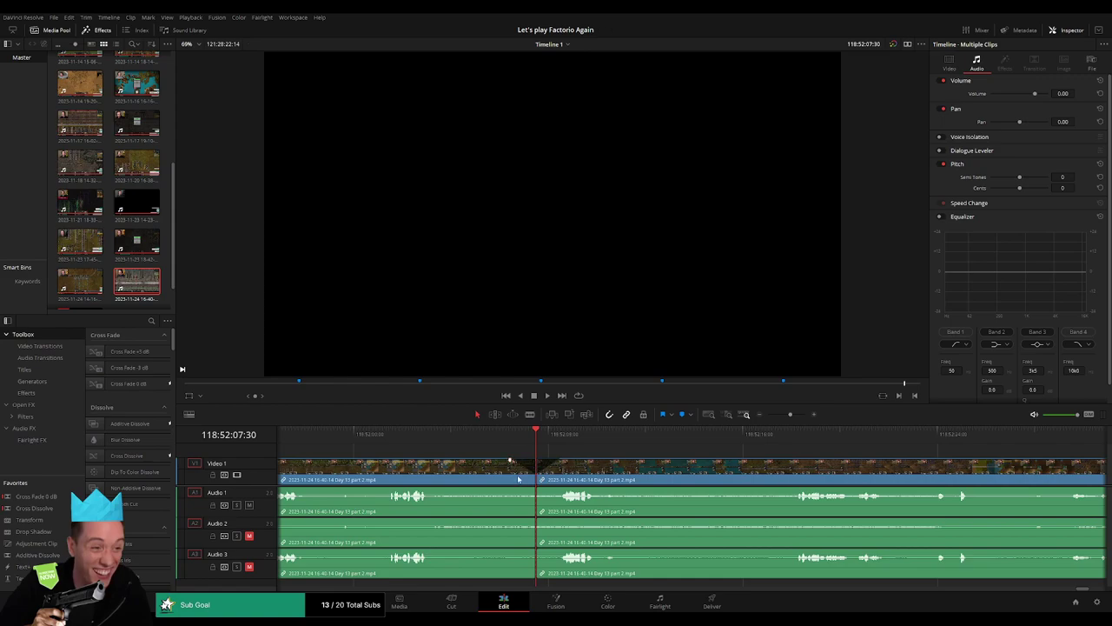
pyautogui.moveTo(534, 492); pyautogui.dragTo(509, 491)
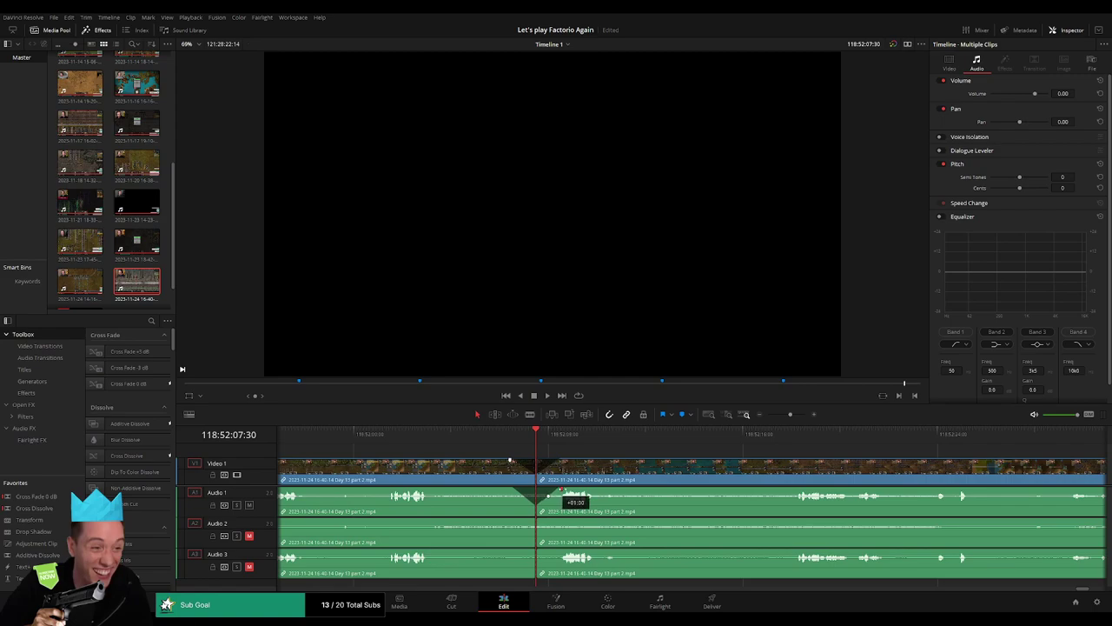
pyautogui.moveTo(533, 520)
pyautogui.mouseDown()
pyautogui.moveTo(516, 522)
pyautogui.moveTo(559, 523)
pyautogui.moveTo(513, 552)
pyautogui.moveTo(561, 550)
pyautogui.mouseUp()
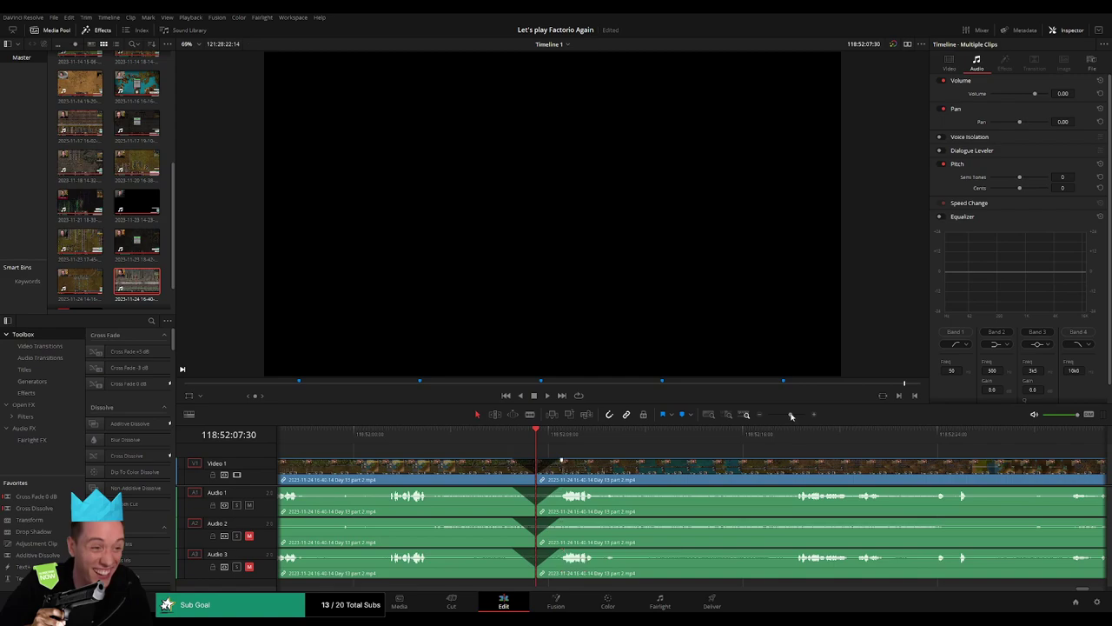
pyautogui.moveTo(791, 416); pyautogui.dragTo(767, 417)
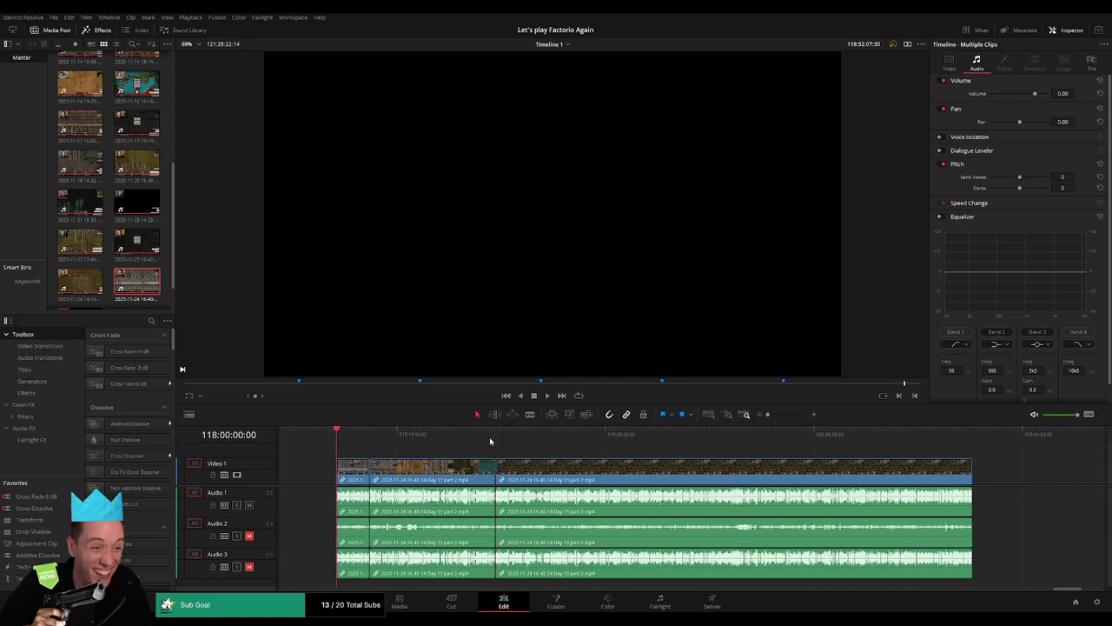
# Slide the later part 2 piece so it starts at 120:00:00:00, then play it back
pyautogui.moveTo(490, 442); pyautogui.dragTo(416, 454)
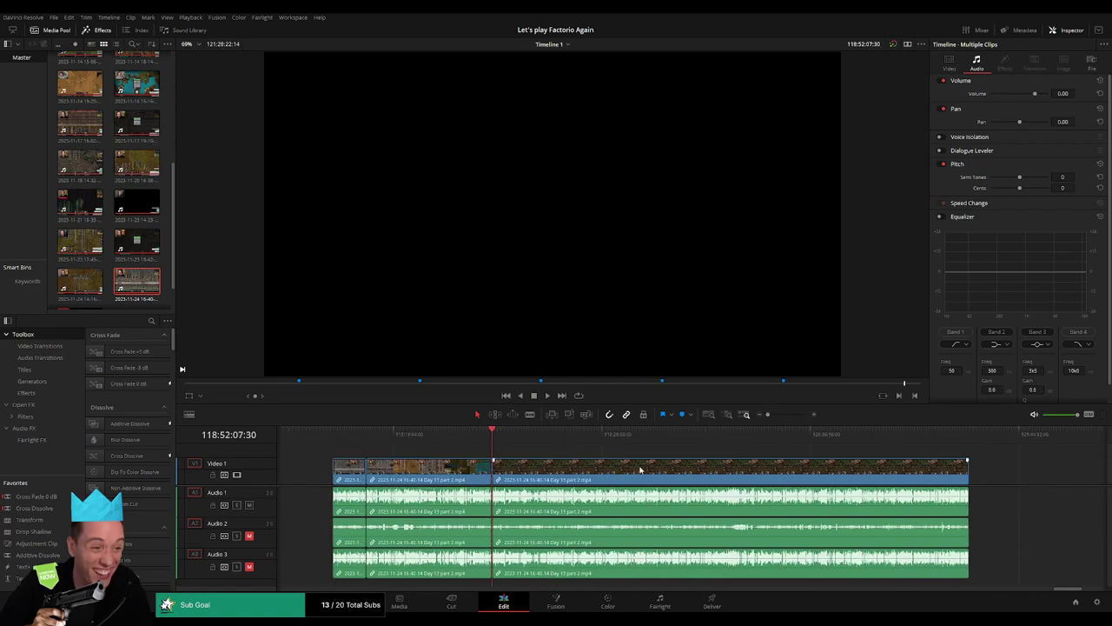
pyautogui.click(416, 455)
pyautogui.hscroll(-3, 548, 451)
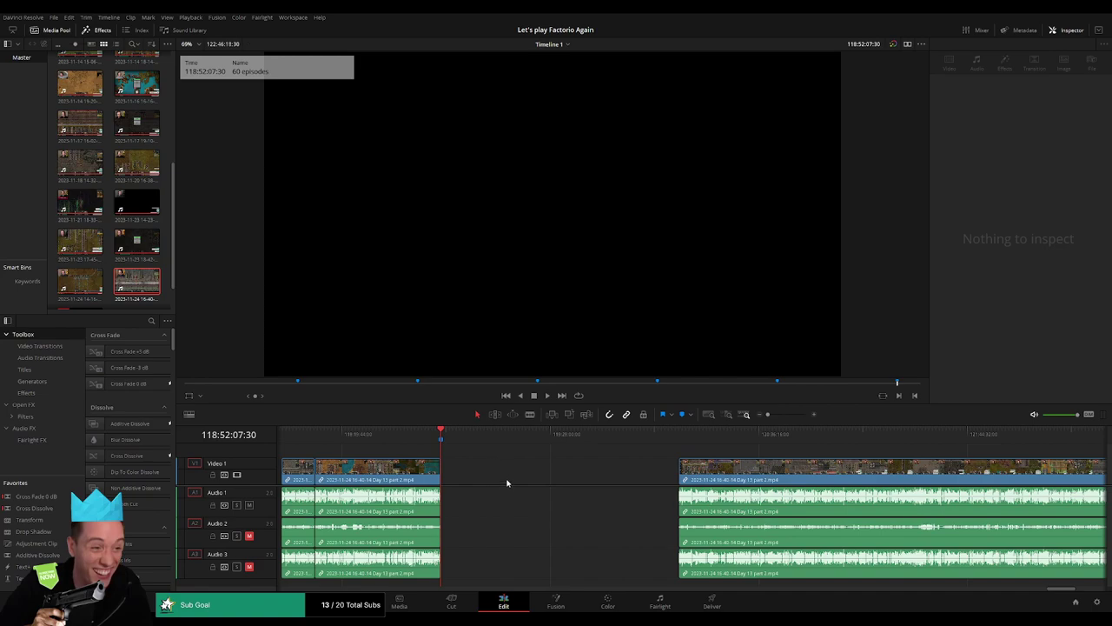
pyautogui.hscroll(2, 513, 485)
pyautogui.click(437, 454)
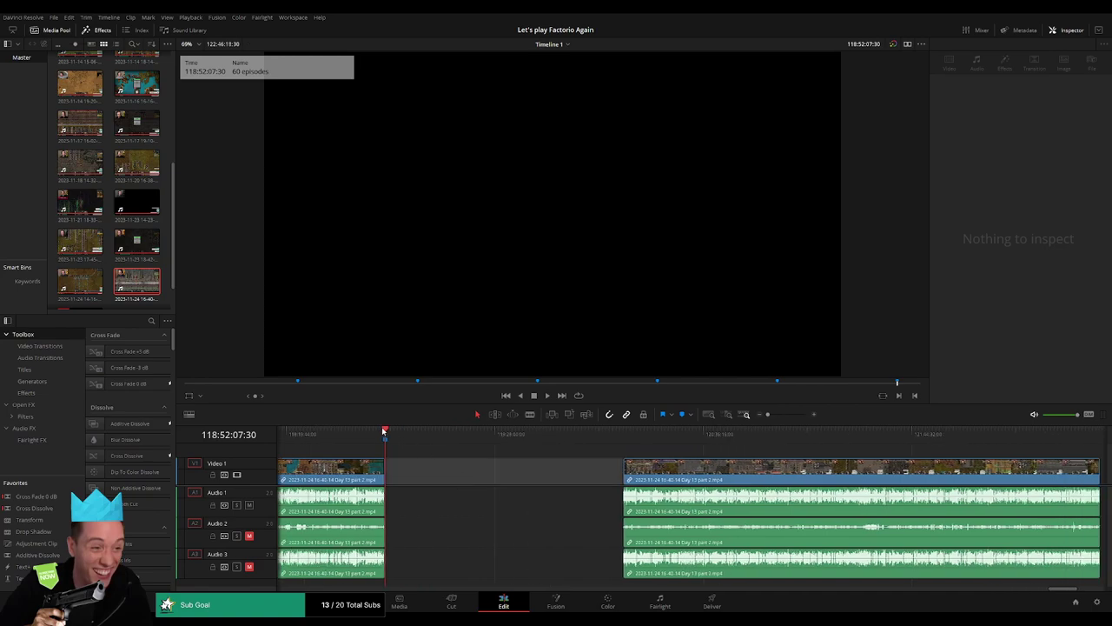
pyautogui.moveTo(385, 431); pyautogui.dragTo(594, 459)
pyautogui.moveTo(672, 477); pyautogui.dragTo(639, 476)
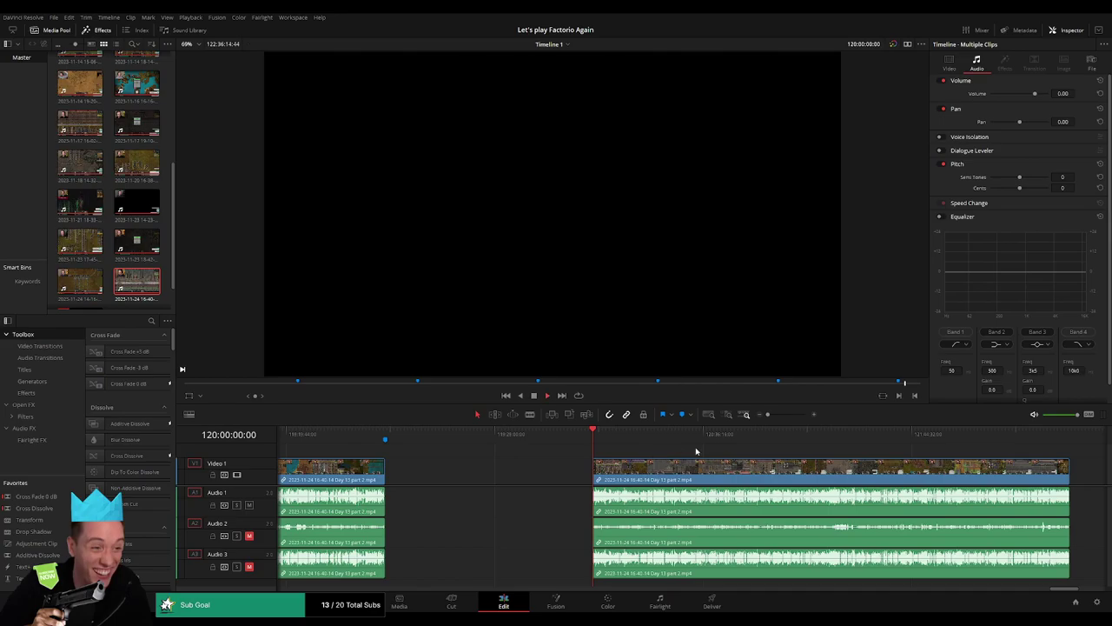
pyautogui.press('space')
pyautogui.moveTo(375, 444); pyautogui.dragTo(525, 442)
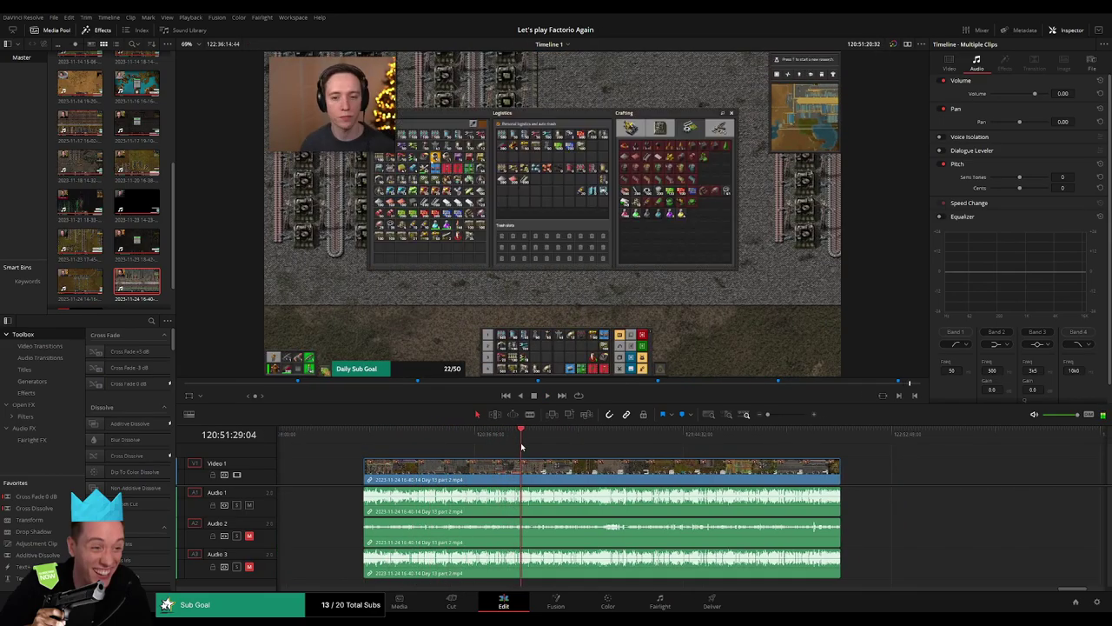
# Play and scrub the part 2 piece to park the playhead at 120:52:08:00
pyautogui.press('space')
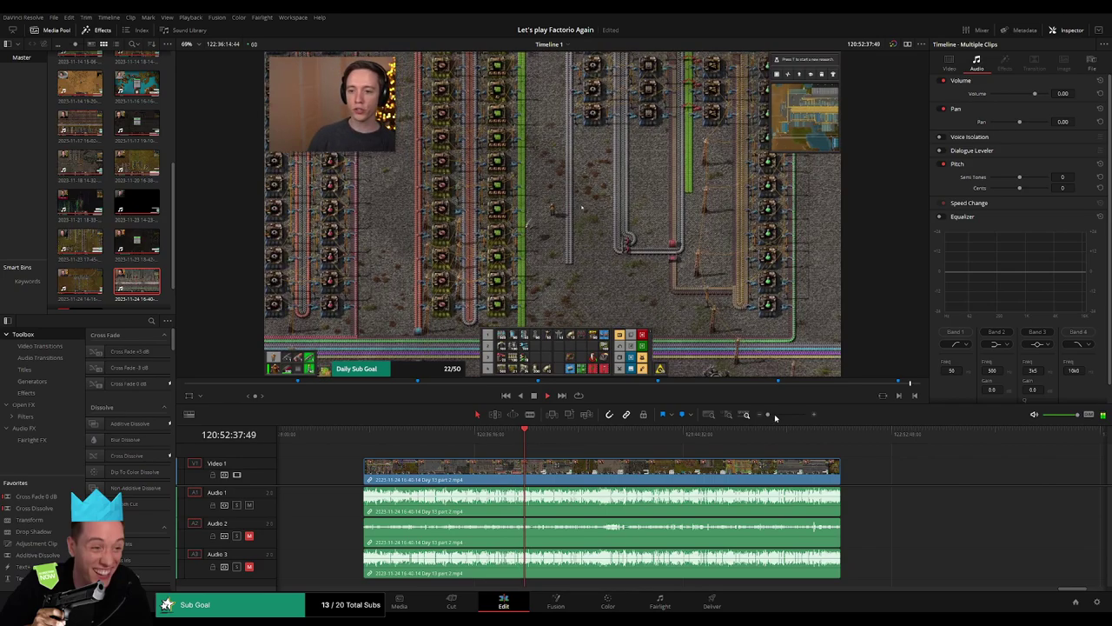
pyautogui.moveTo(767, 414); pyautogui.dragTo(790, 417)
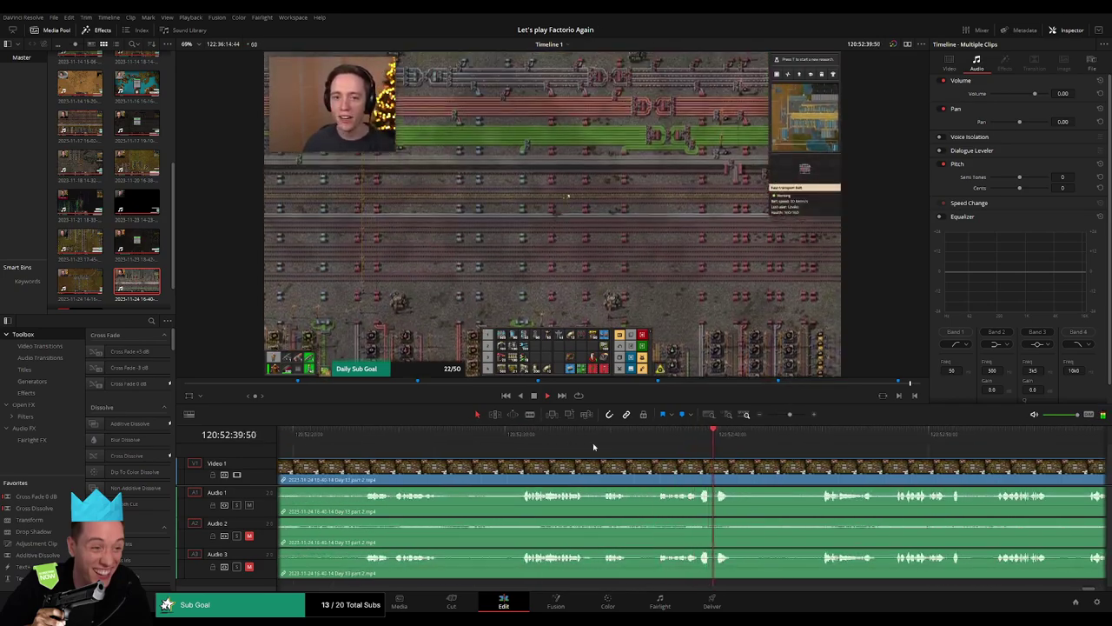
pyautogui.click(518, 443)
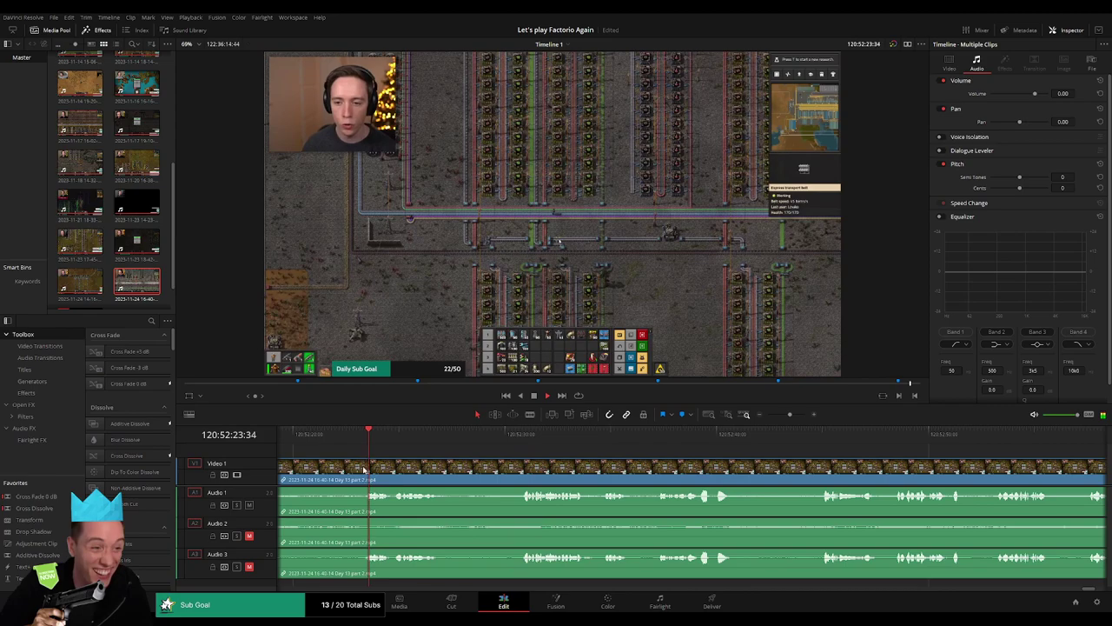
pyautogui.click(389, 445)
pyautogui.moveTo(473, 445); pyautogui.dragTo(617, 467)
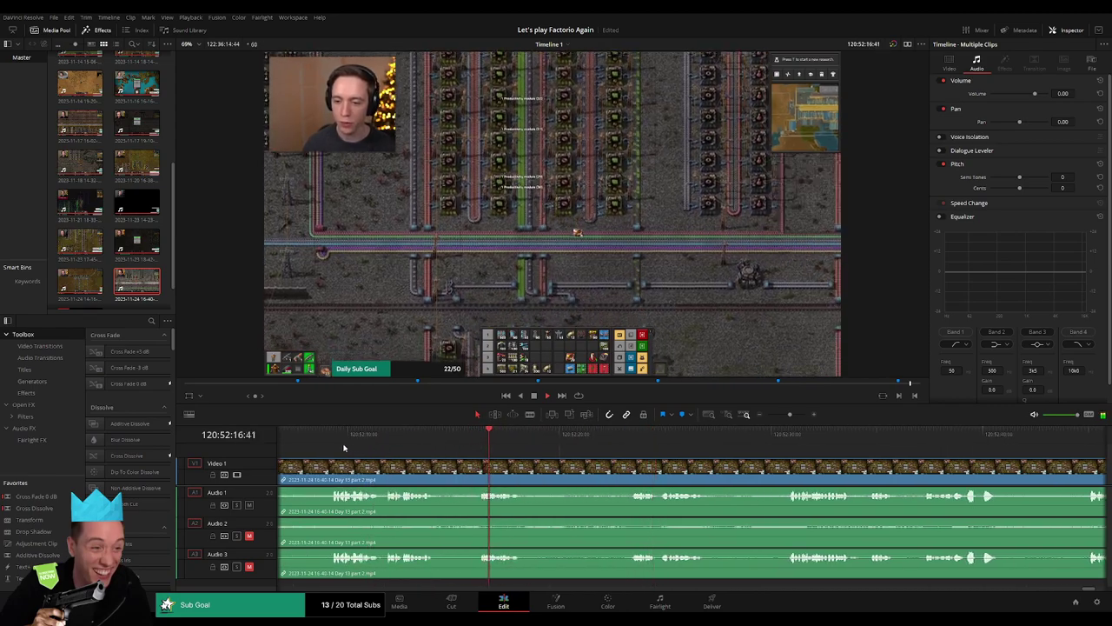
pyautogui.moveTo(790, 415); pyautogui.dragTo(797, 415)
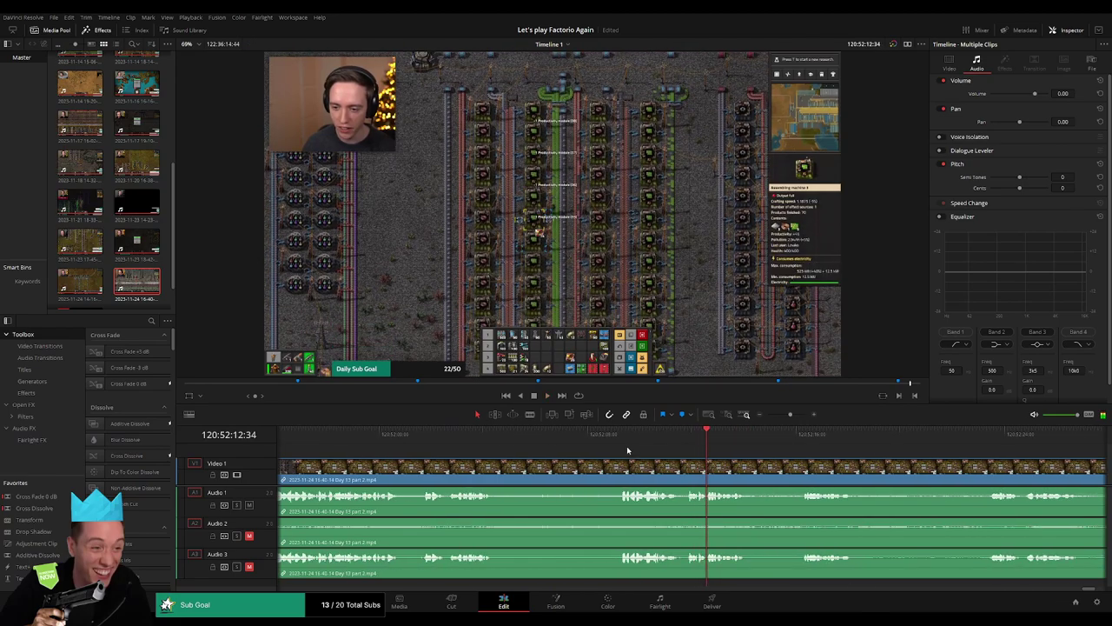
pyautogui.moveTo(620, 443); pyautogui.dragTo(589, 468)
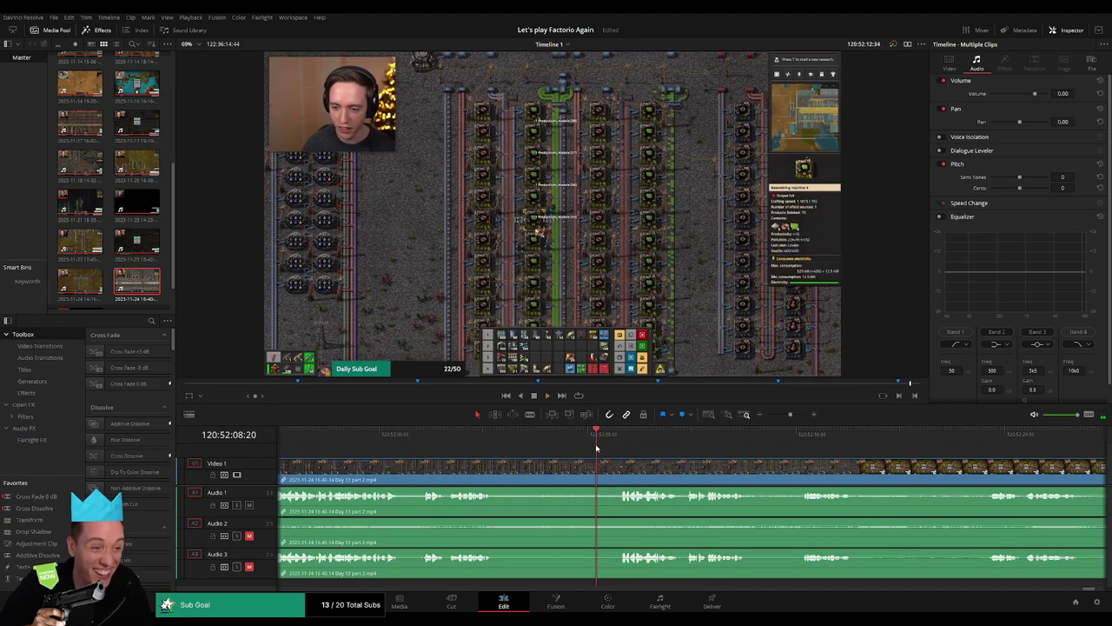
# Split all tracks at 120:52:08:00 and fade the video and audio across the cut
pyautogui.hotkey('ctrl', 'b')
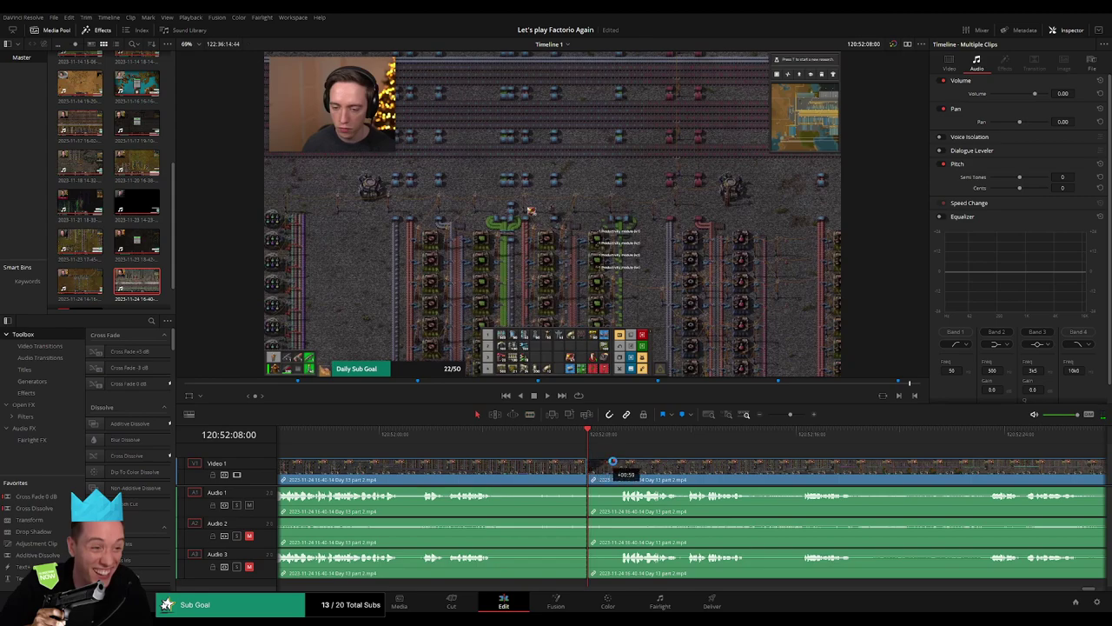
pyautogui.moveTo(612, 461); pyautogui.dragTo(561, 462)
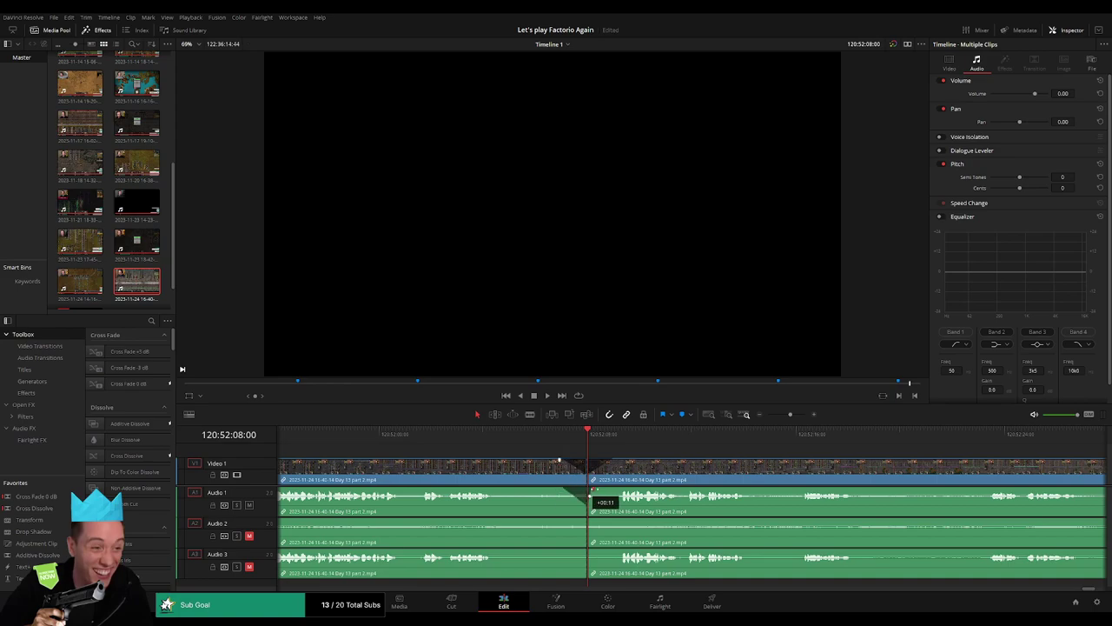
pyautogui.moveTo(593, 490); pyautogui.dragTo(613, 491)
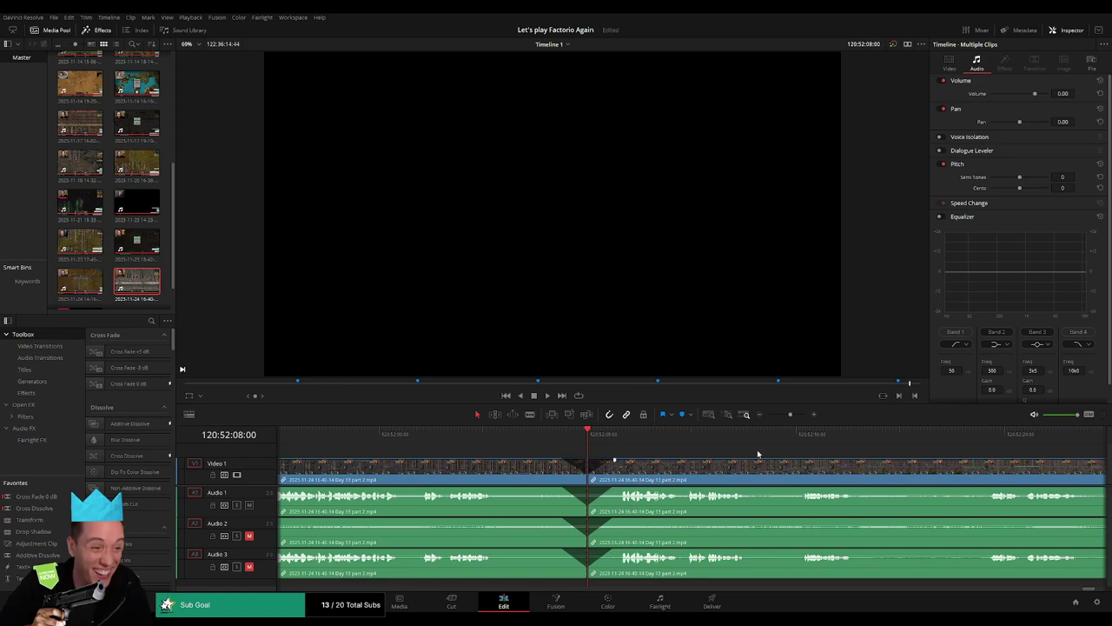
pyautogui.scroll(-5, 758, 453)
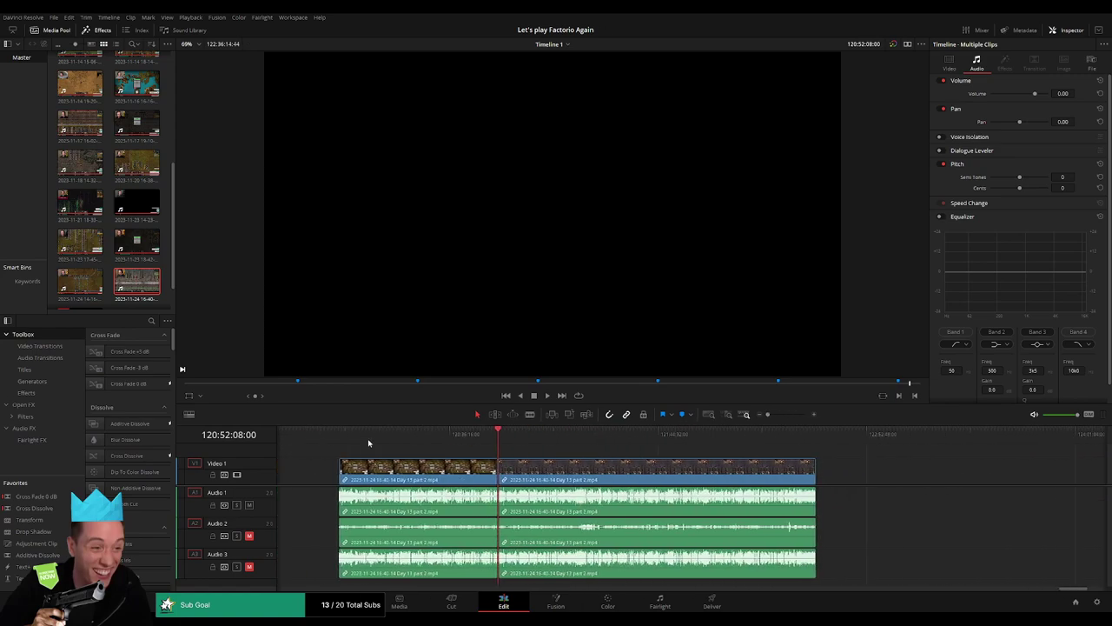
# Snap the joined Day 13 clip group to the playhead at 122:00:00:00, then play it back
pyautogui.moveTo(657, 473)
pyautogui.mouseDown()
pyautogui.moveTo(466, 477)
pyautogui.moveTo(434, 461)
pyautogui.mouseUp()
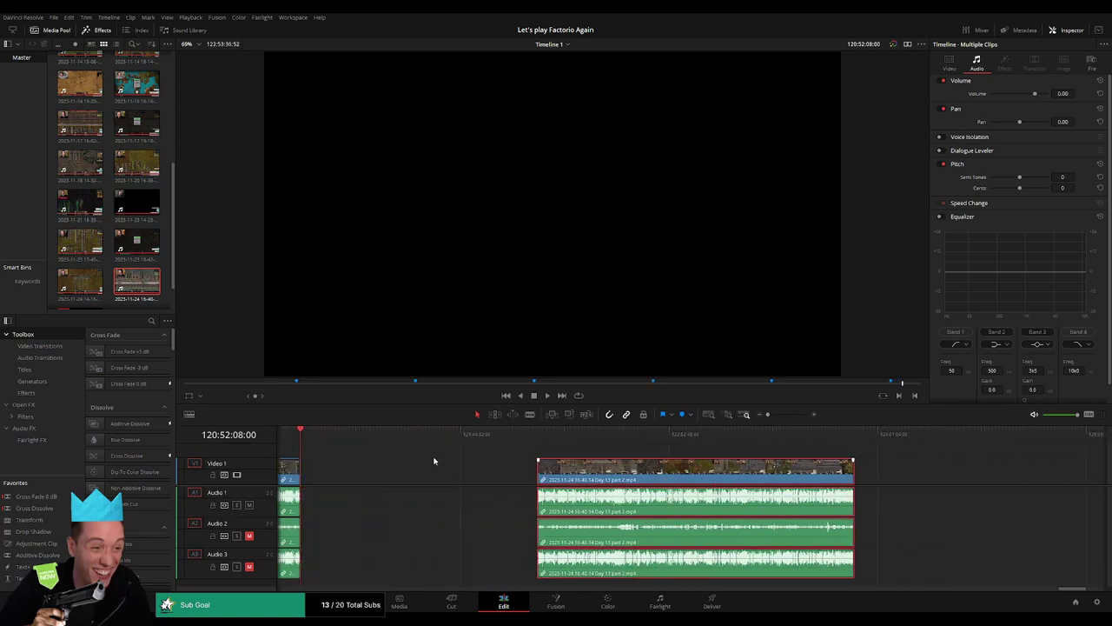
pyautogui.click(303, 443)
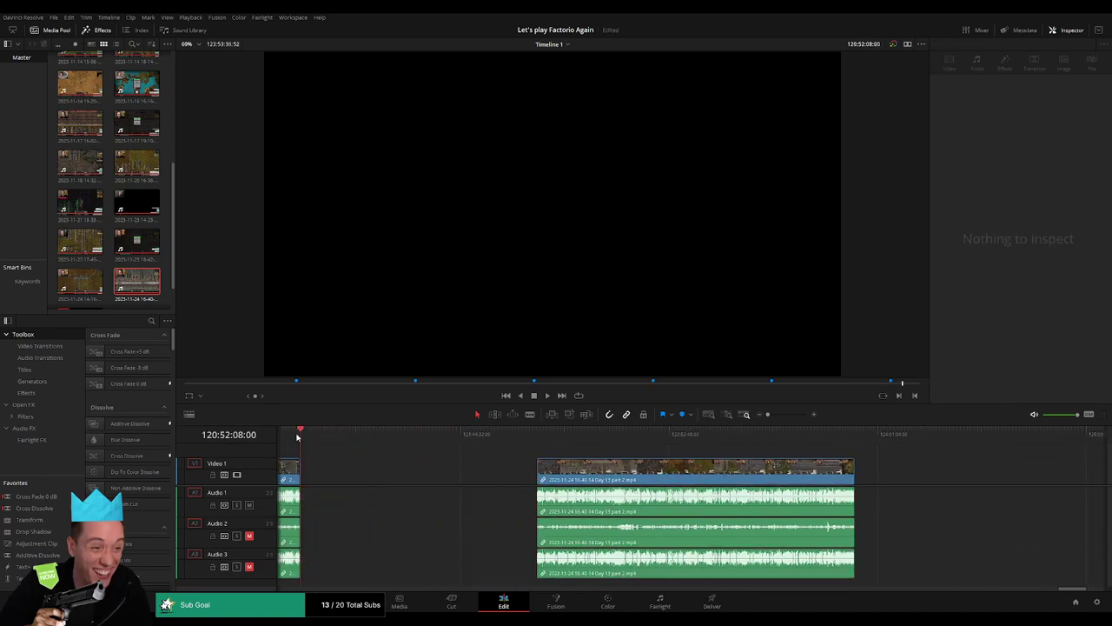
pyautogui.moveTo(322, 434); pyautogui.dragTo(509, 456)
pyautogui.moveTo(587, 475); pyautogui.dragTo(559, 475)
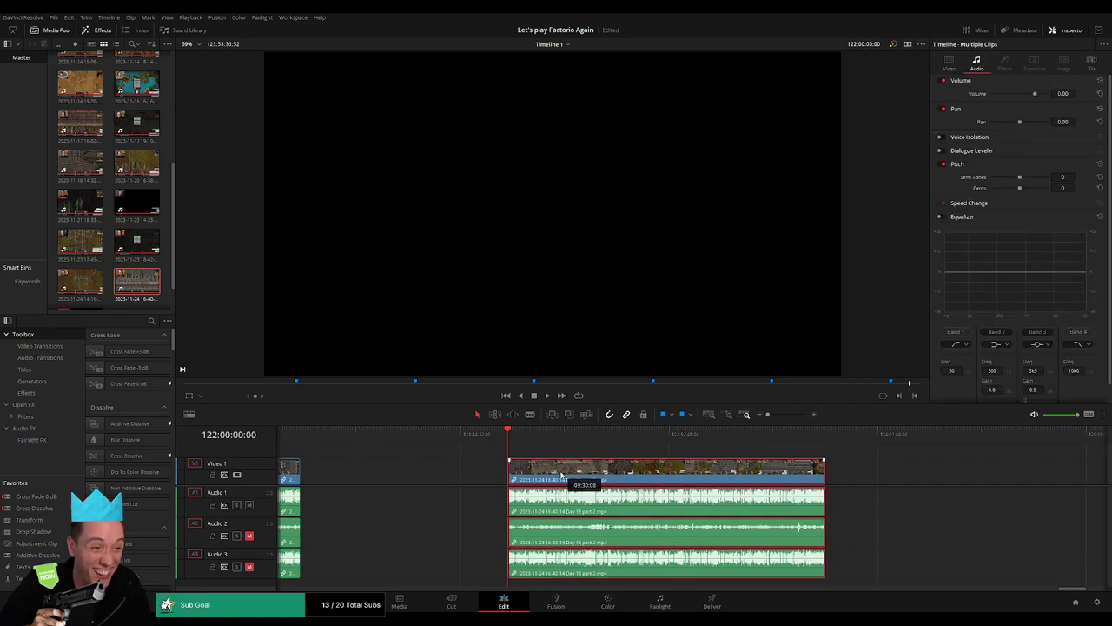
pyautogui.press('space')
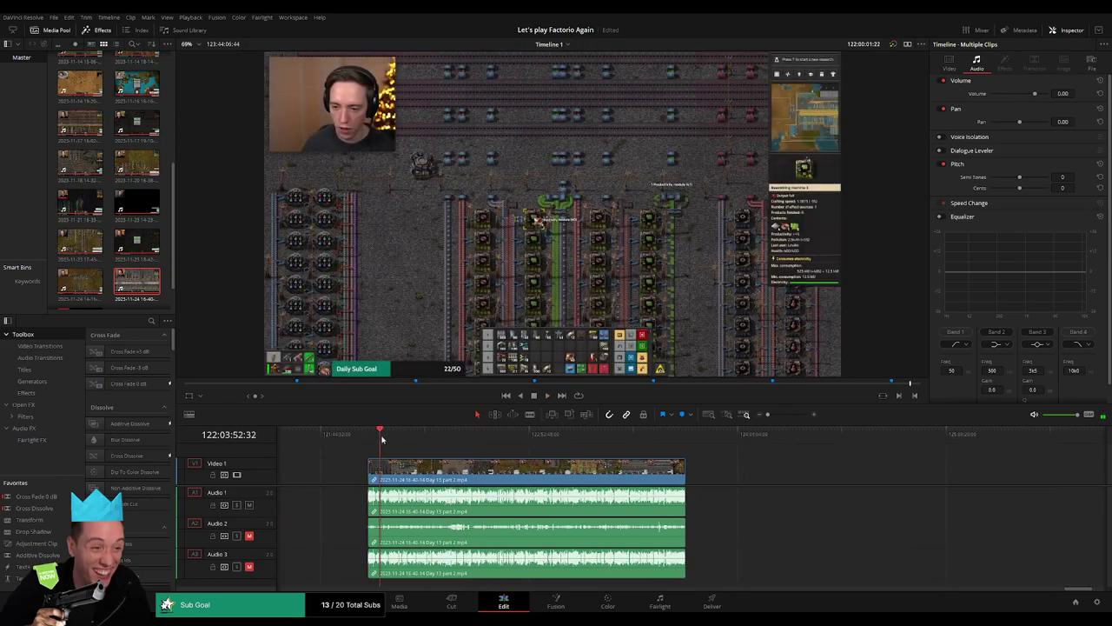
# Scrub and zoom through the recording to park the playhead at the 122:52:04:00 cut point
pyautogui.moveTo(432, 450); pyautogui.dragTo(527, 446)
pyautogui.press('space')
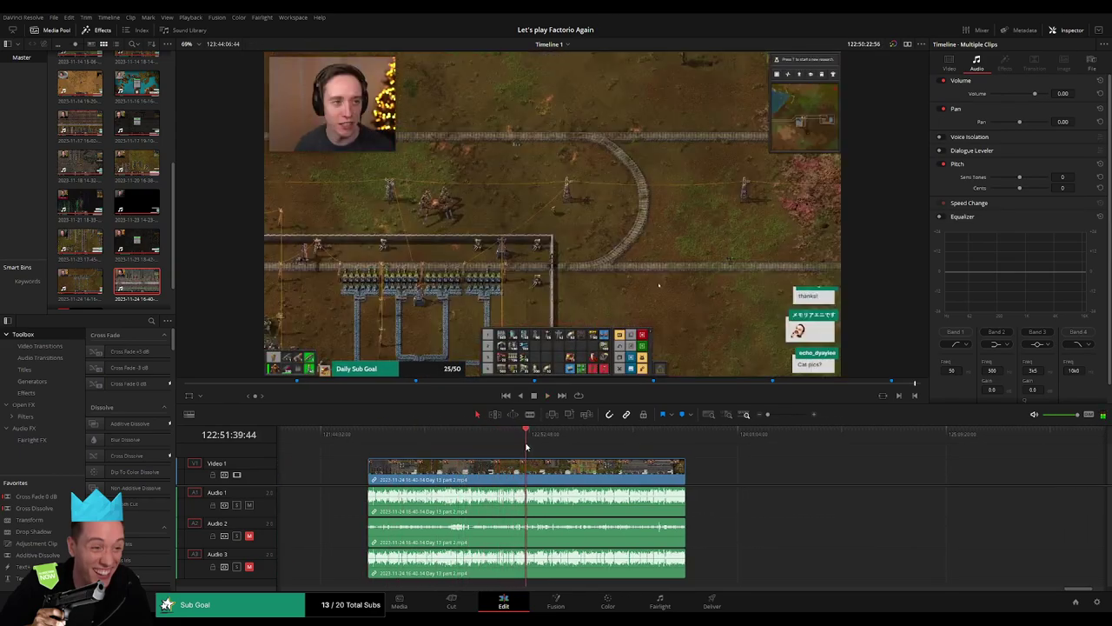
pyautogui.moveTo(767, 413); pyautogui.dragTo(787, 414)
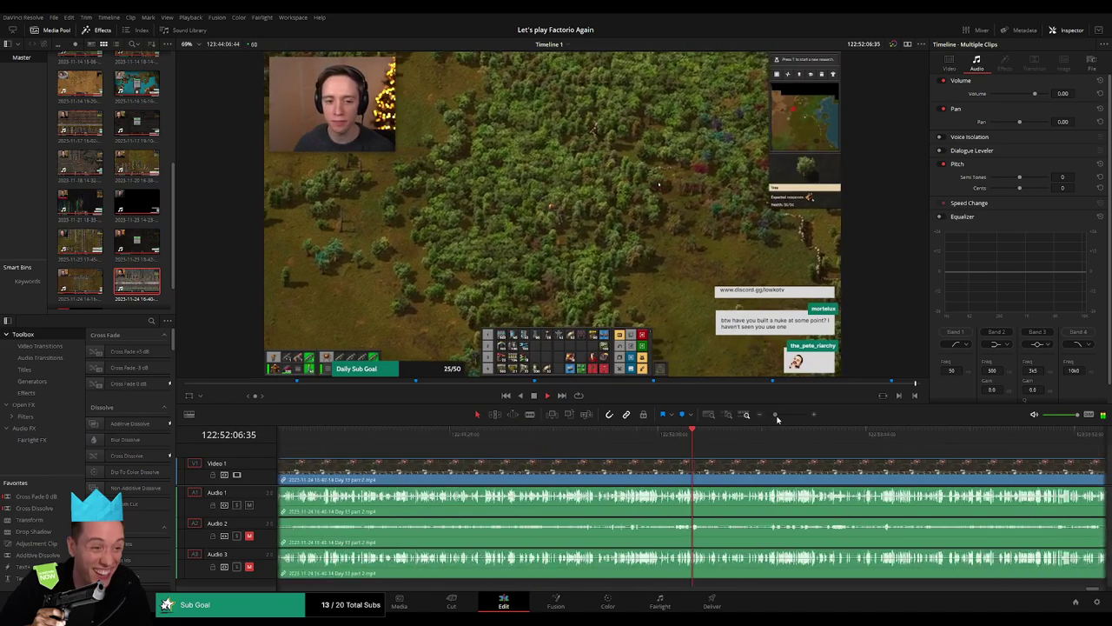
pyautogui.moveTo(717, 445); pyautogui.dragTo(631, 434)
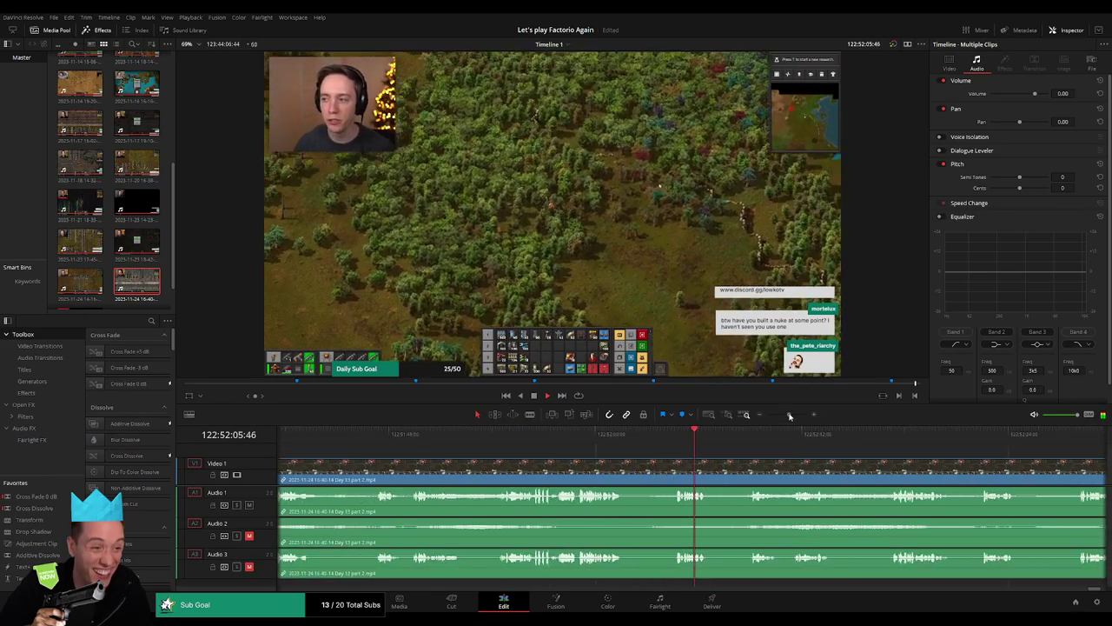
pyautogui.click(635, 439)
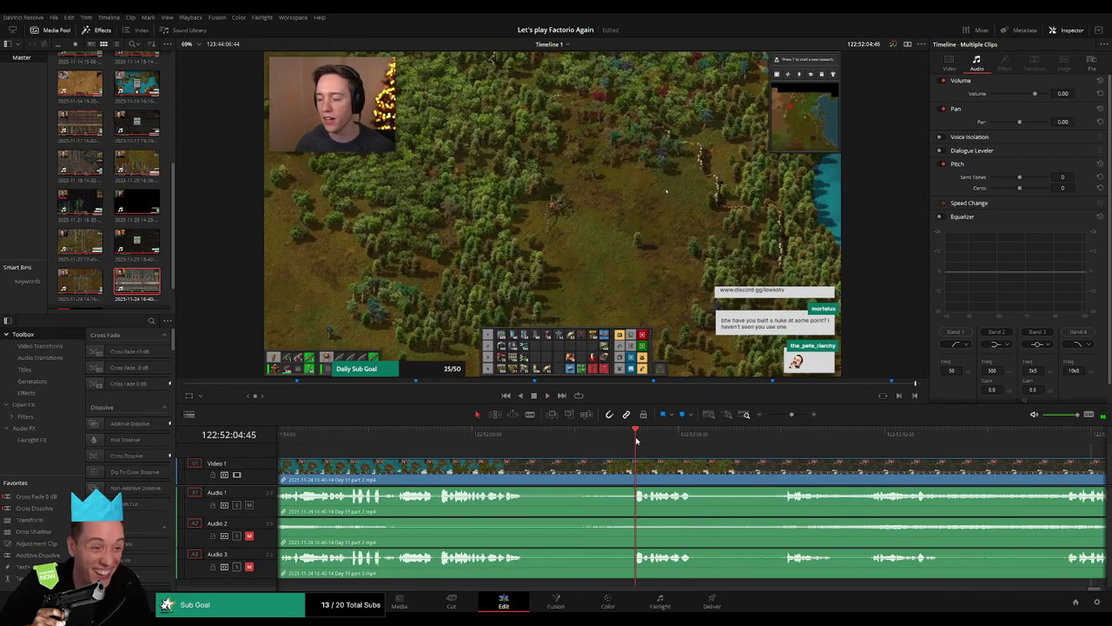
pyautogui.moveTo(635, 441); pyautogui.dragTo(610, 441)
# Blade all tracks at 122:52:04:00 and trim the unwanted section at the new cut
pyautogui.click(611, 470)
pyautogui.press('a')
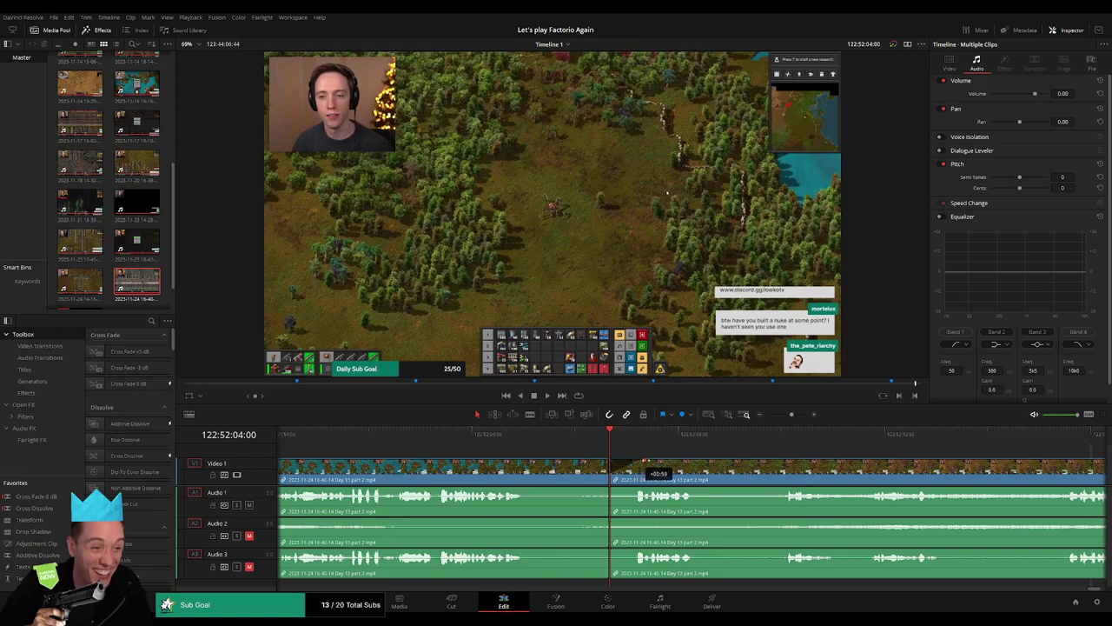
pyautogui.moveTo(645, 462); pyautogui.dragTo(631, 465)
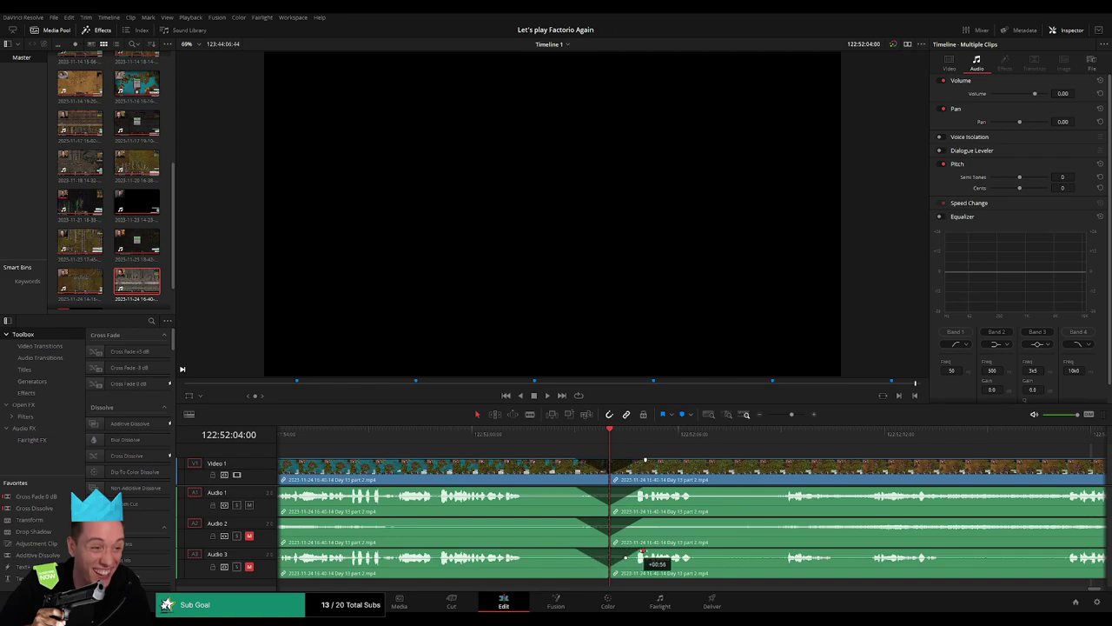
pyautogui.moveTo(791, 415); pyautogui.dragTo(768, 416)
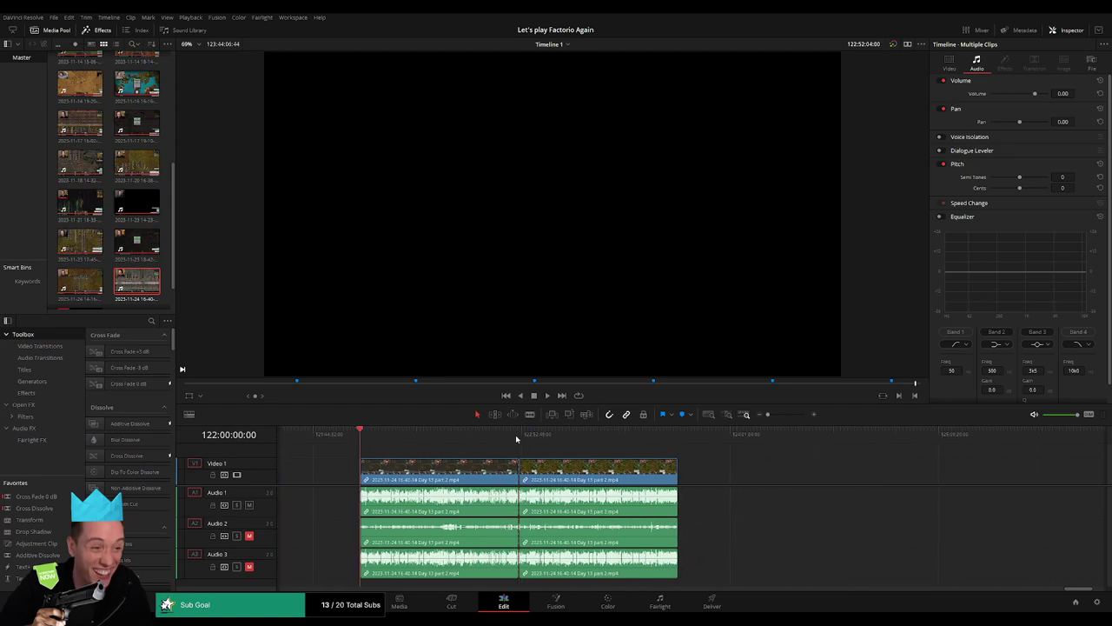
# Drag the second Day 13 clip piece later on the timeline, away from the first
pyautogui.hscroll(5, 645, 465)
pyautogui.moveTo(477, 465); pyautogui.dragTo(678, 465)
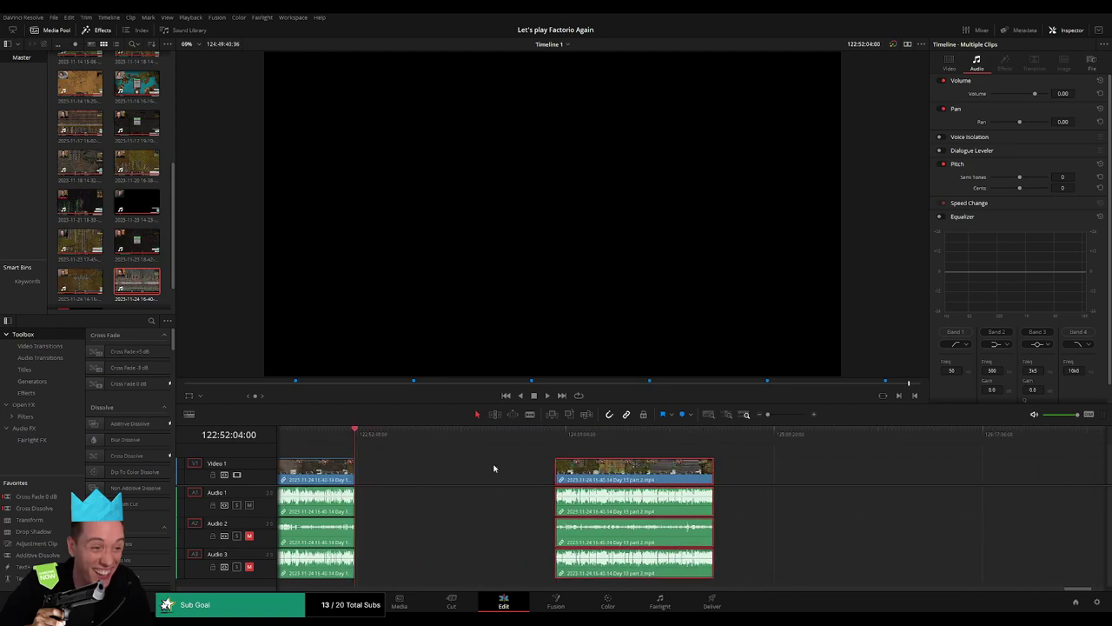
pyautogui.click(445, 455)
# Snap the piece to the playhead at 124:00:00:00 and check its start and end
pyautogui.moveTo(357, 435)
pyautogui.mouseDown()
pyautogui.moveTo(545, 453)
pyautogui.moveTo(500, 447)
pyautogui.mouseUp()
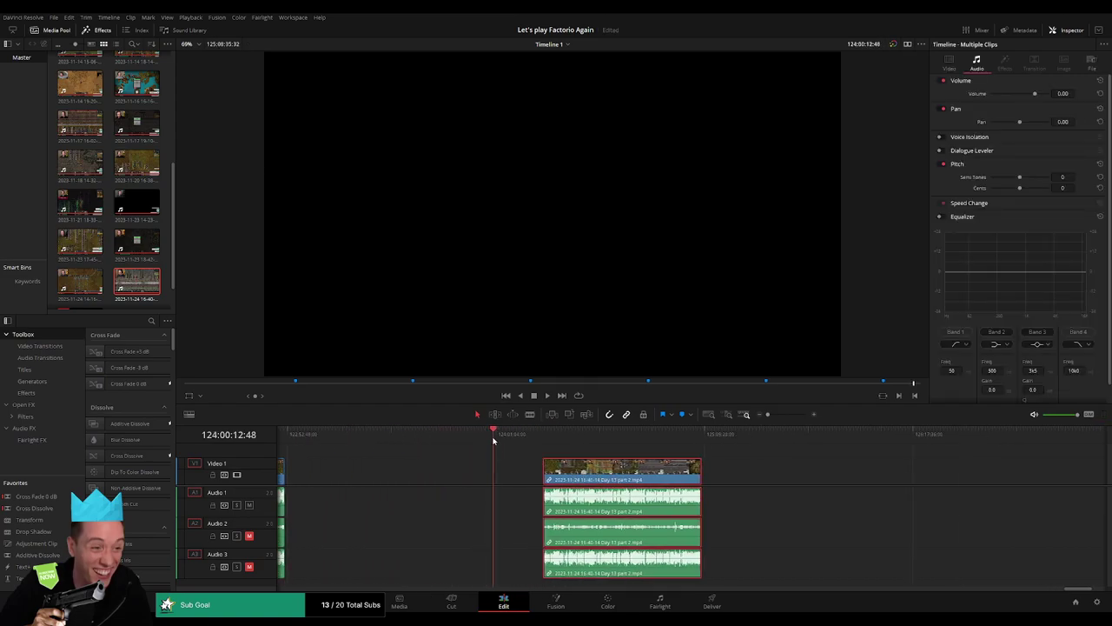
pyautogui.moveTo(767, 414); pyautogui.dragTo(772, 414)
pyautogui.click(692, 436)
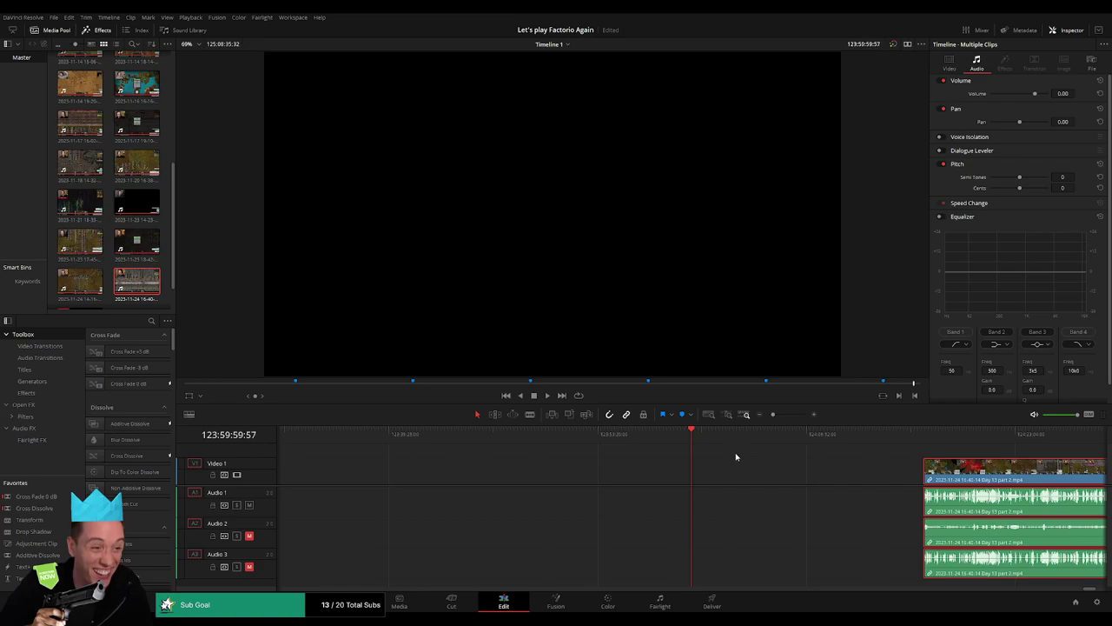
pyautogui.moveTo(773, 414); pyautogui.dragTo(767, 415)
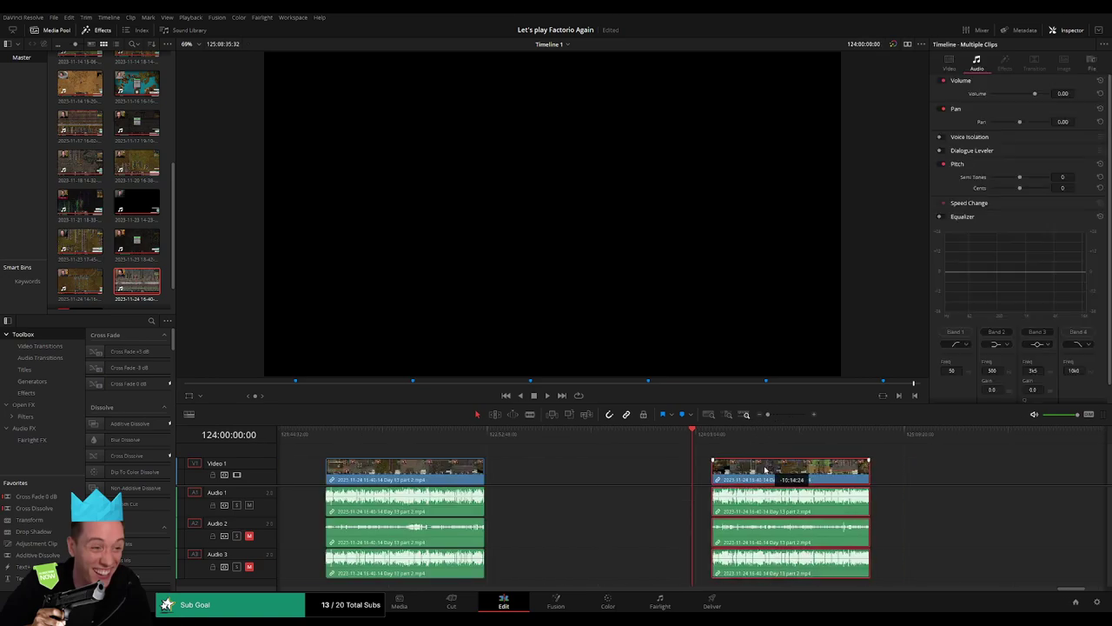
pyautogui.click(849, 437)
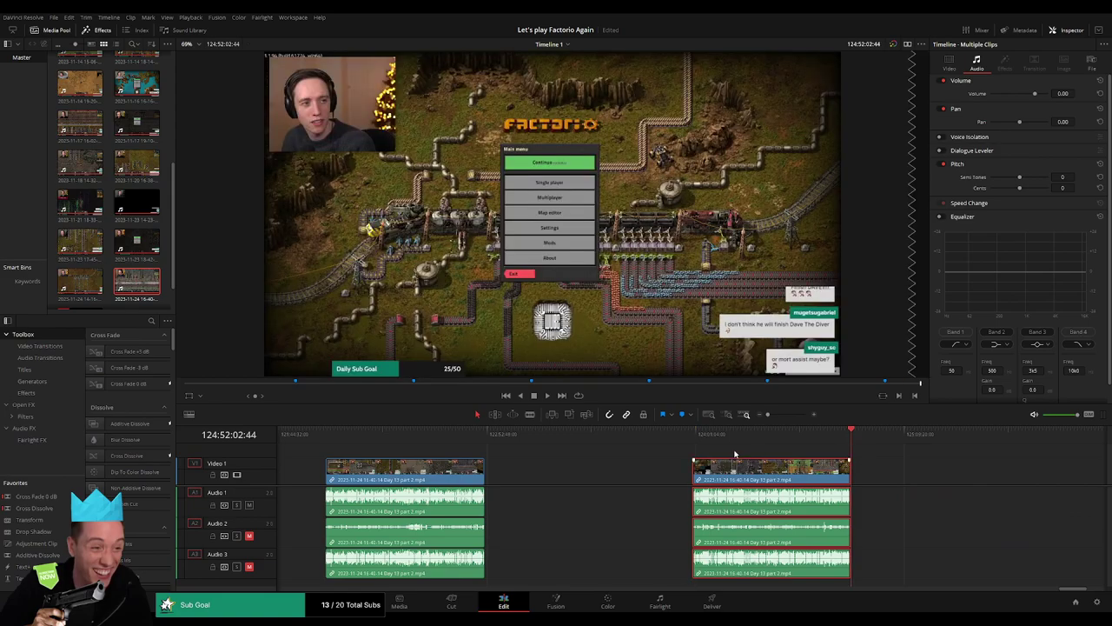
pyautogui.click(695, 445)
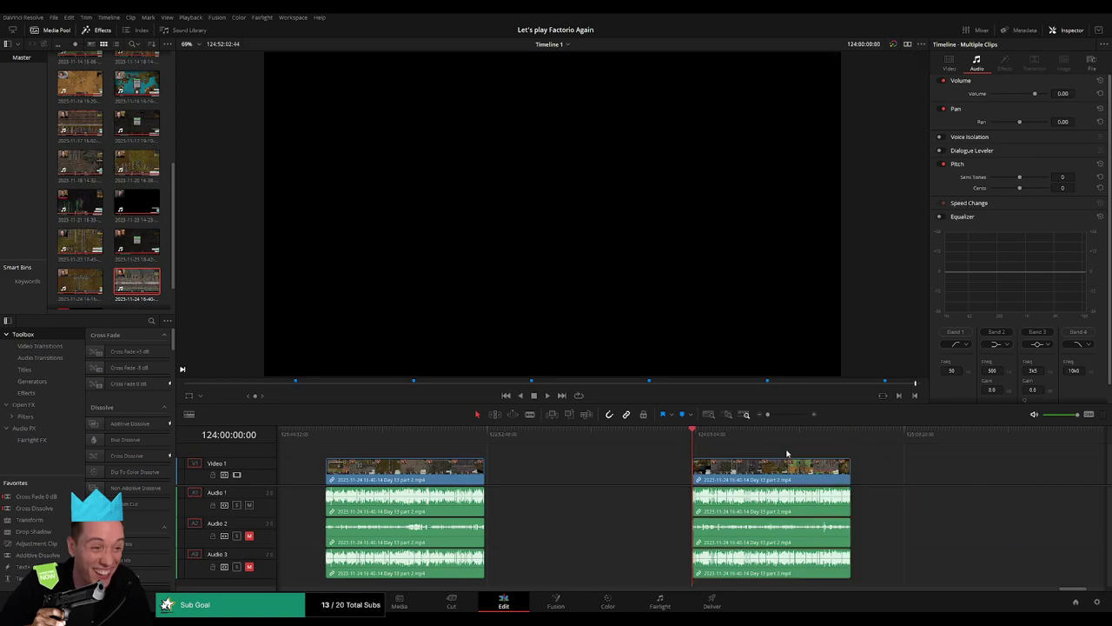
pyautogui.hscroll(5, 608, 452)
pyautogui.click(495, 439)
pyautogui.moveTo(503, 444); pyautogui.dragTo(576, 439)
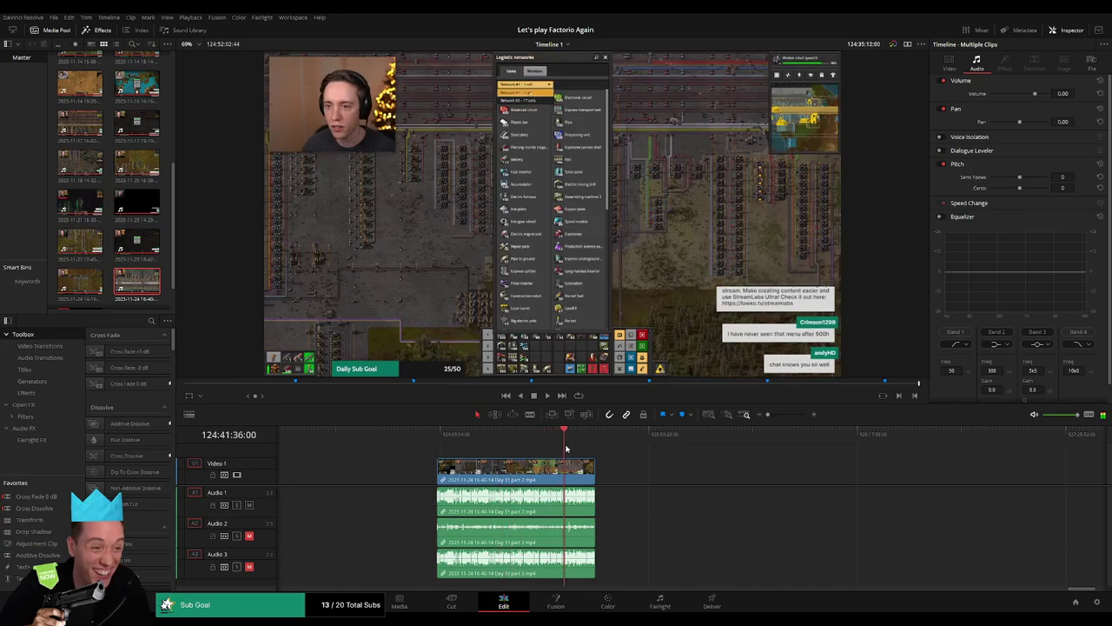
pyautogui.press('space')
pyautogui.moveTo(767, 414); pyautogui.dragTo(864, 446)
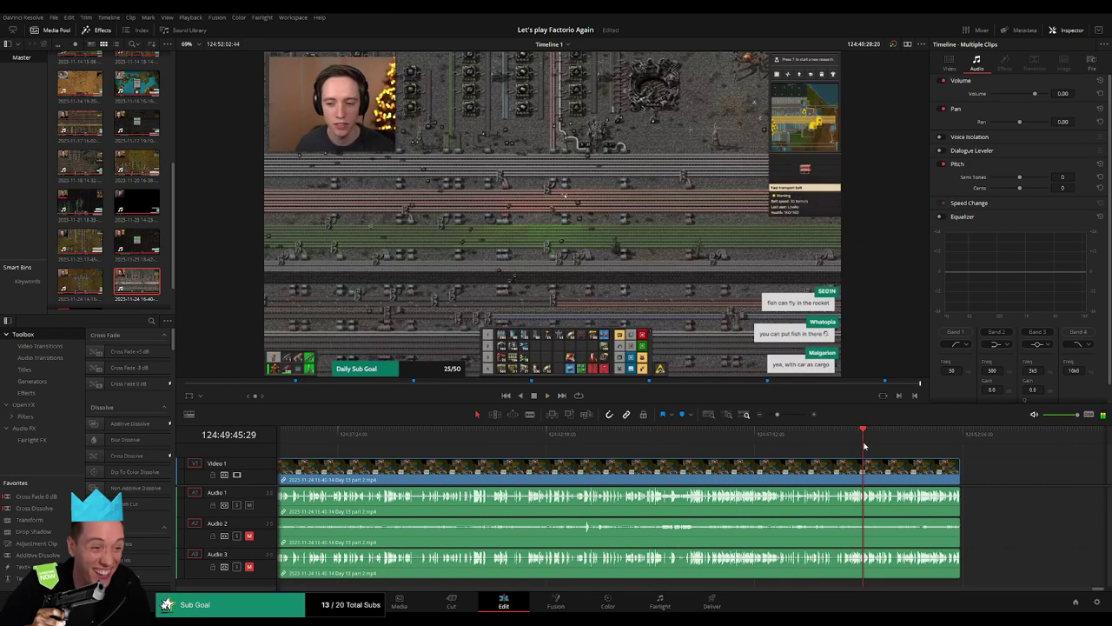
pyautogui.hotkey('ctrl', '-')
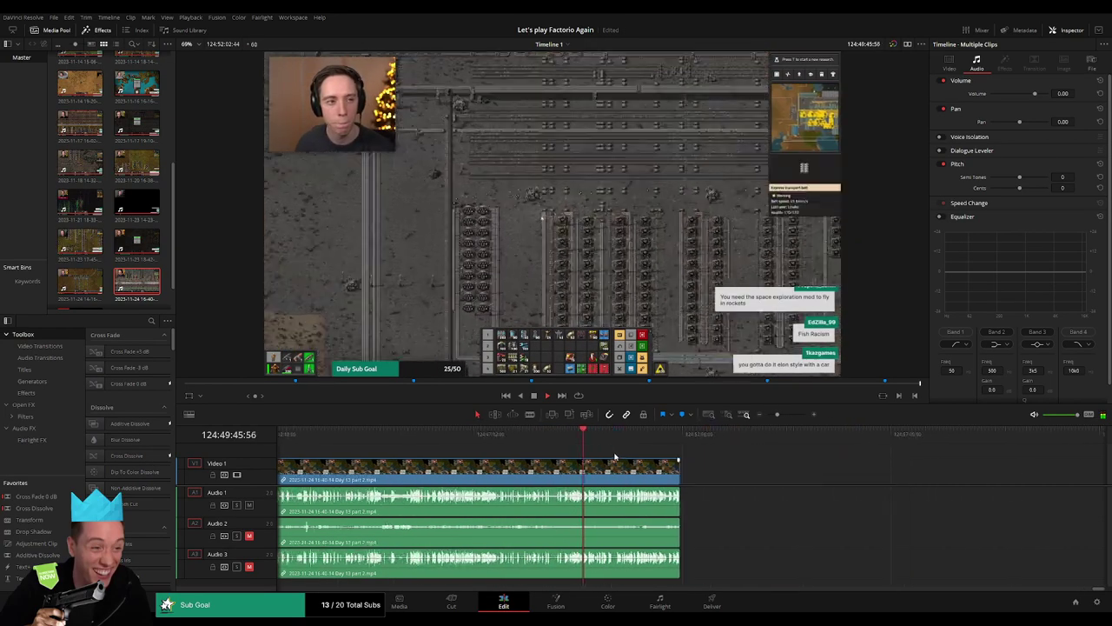
pyautogui.moveTo(622, 443)
pyautogui.mouseDown()
pyautogui.moveTo(664, 442)
pyautogui.moveTo(639, 443)
pyautogui.mouseUp()
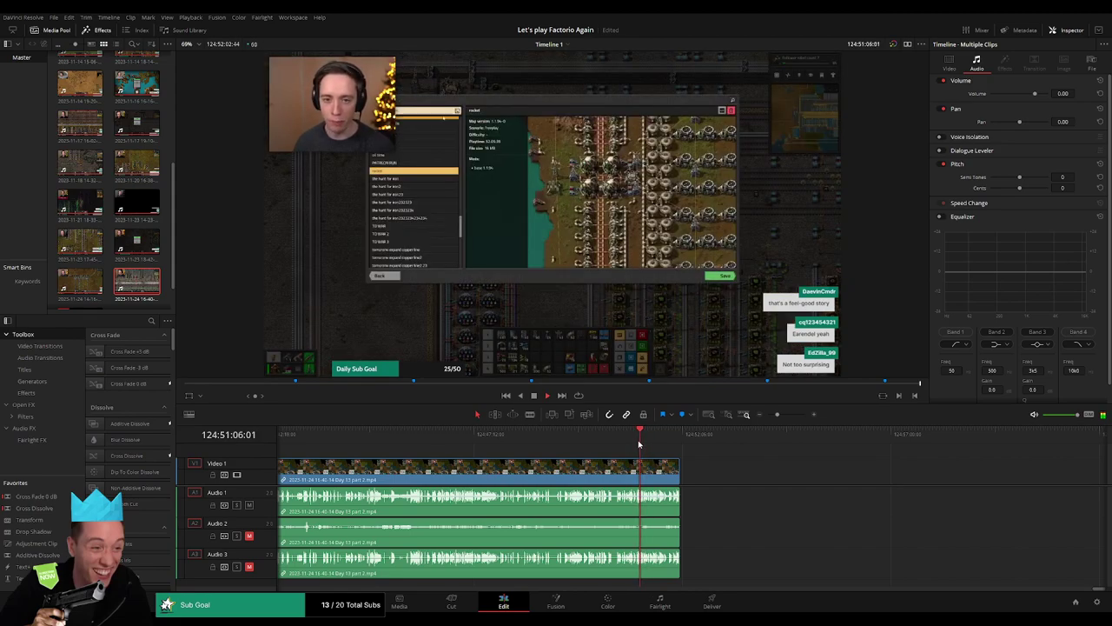
pyautogui.moveTo(777, 414); pyautogui.dragTo(766, 415)
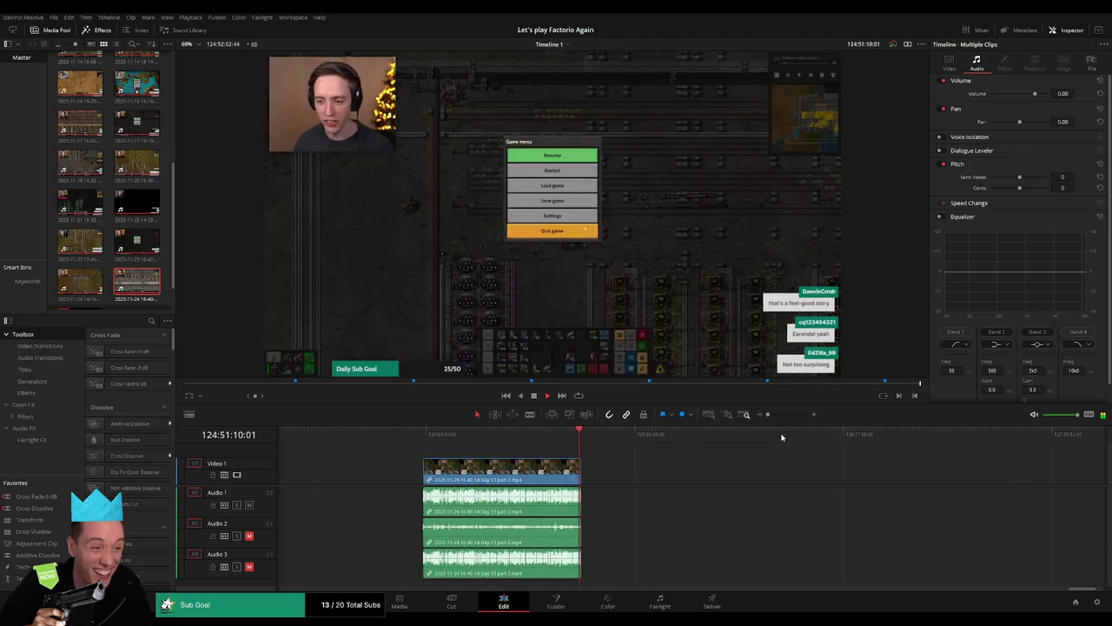
pyautogui.moveTo(768, 415); pyautogui.dragTo(788, 415)
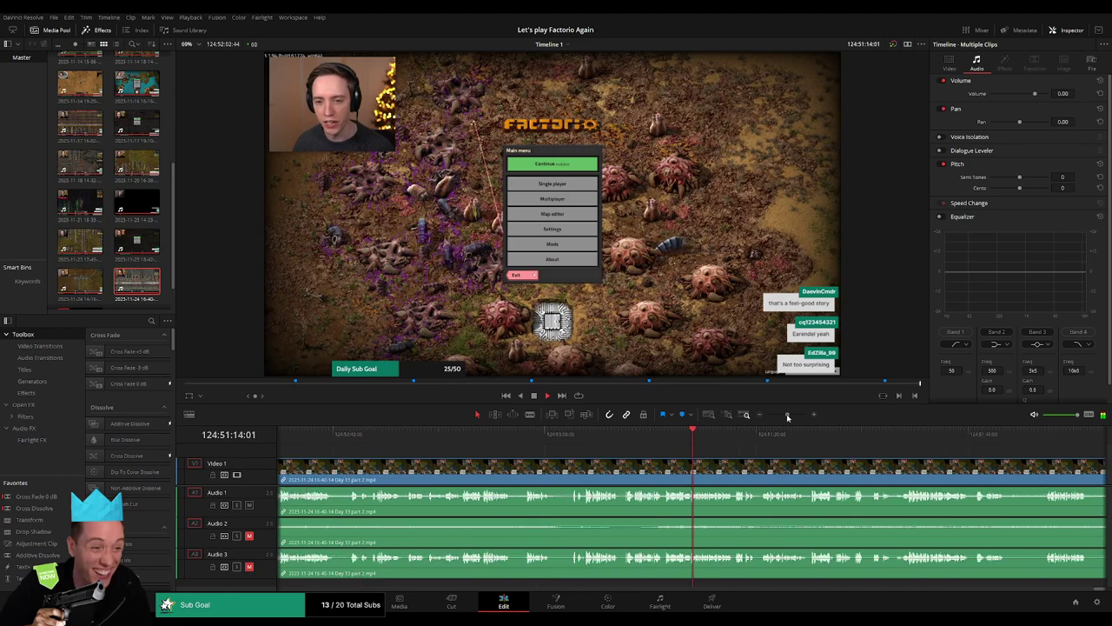
pyautogui.moveTo(788, 414); pyautogui.dragTo(786, 414)
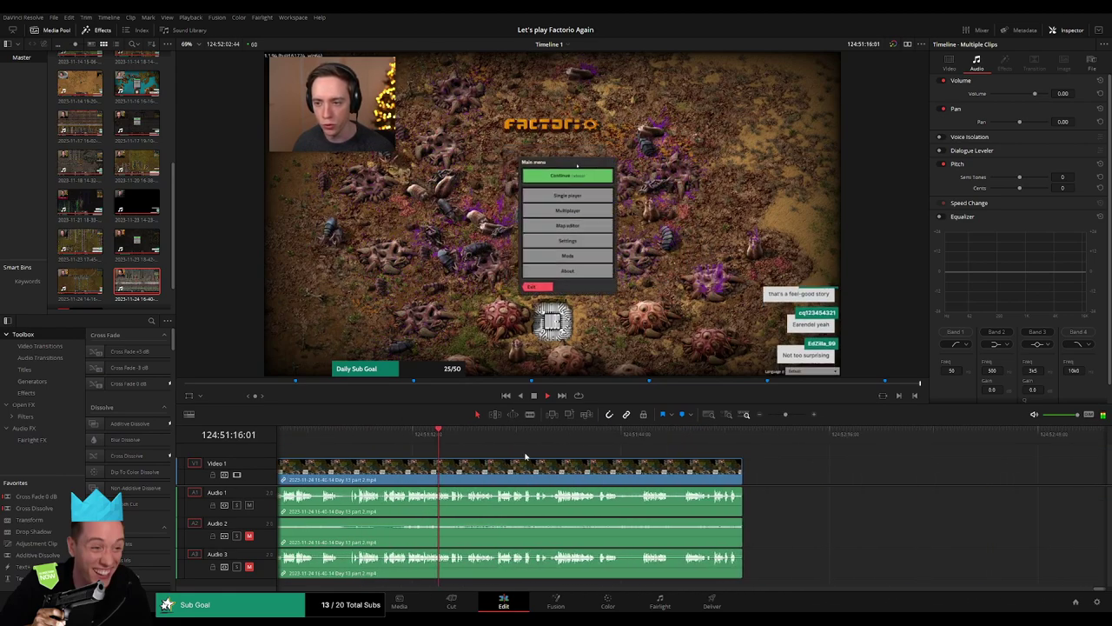
pyautogui.click(545, 453)
pyautogui.click(432, 442)
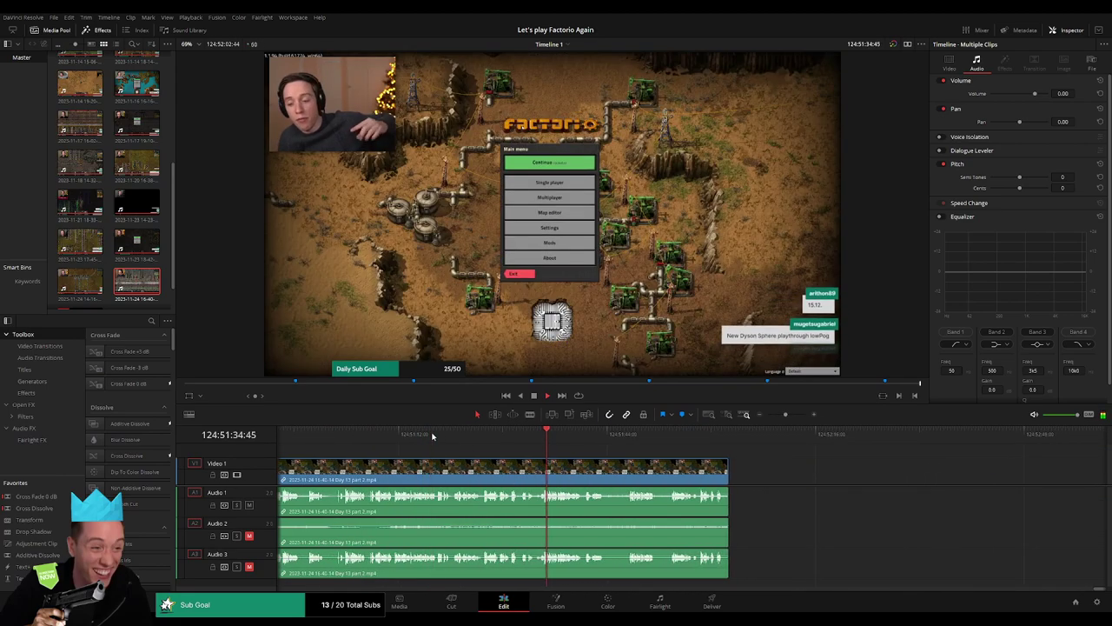
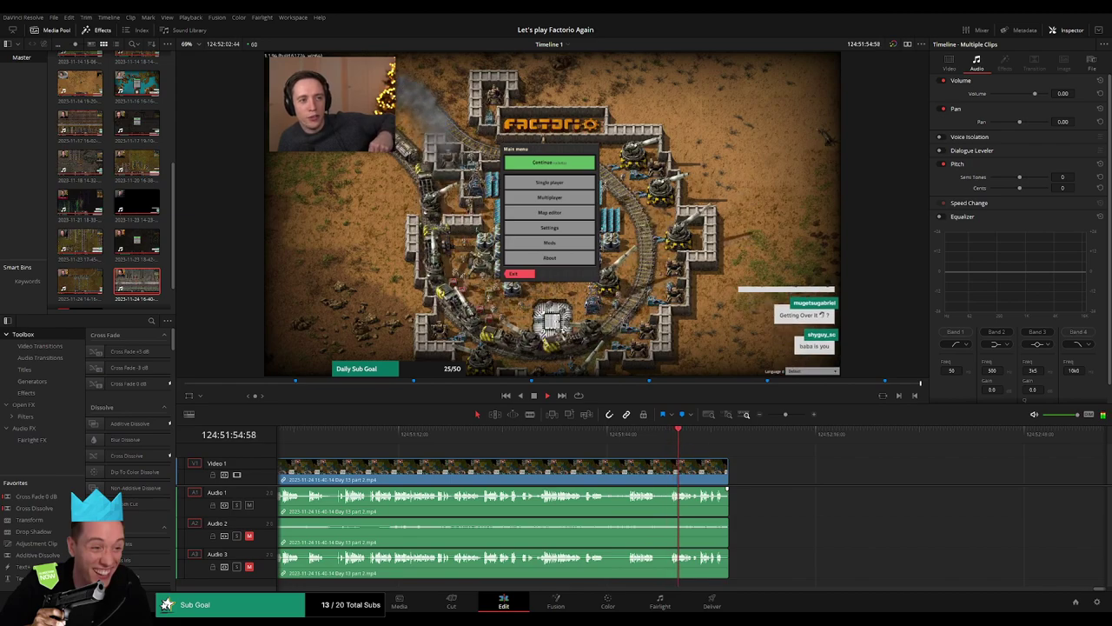
# Zoom in on the final clip and trim the ends of its video and audio tracks
pyautogui.moveTo(786, 415); pyautogui.dragTo(792, 416)
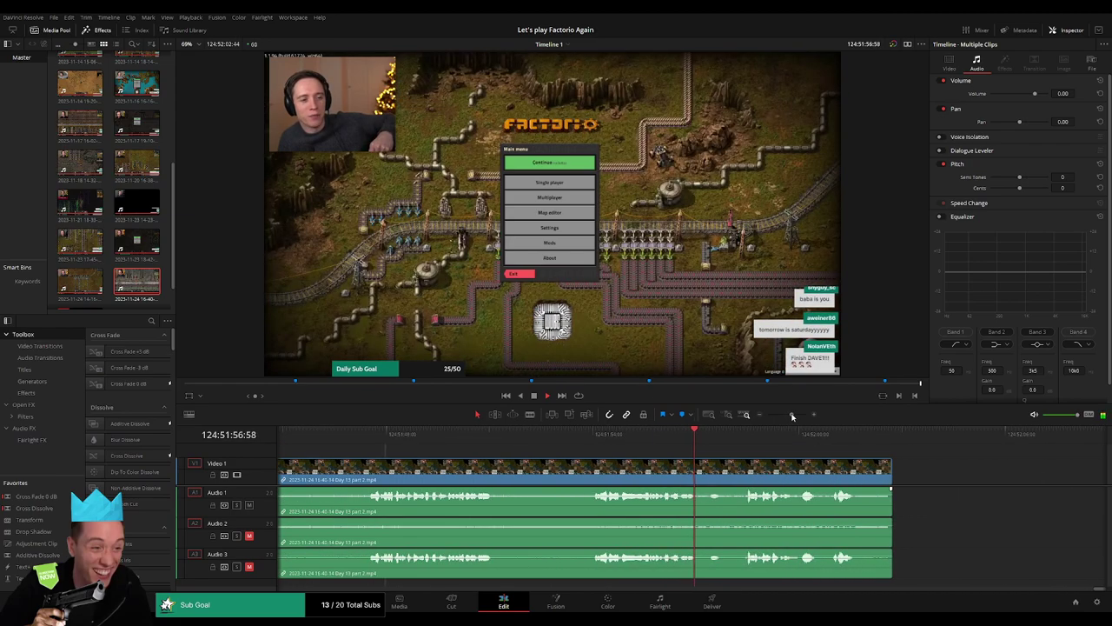
pyautogui.scroll(-3, 444, 448)
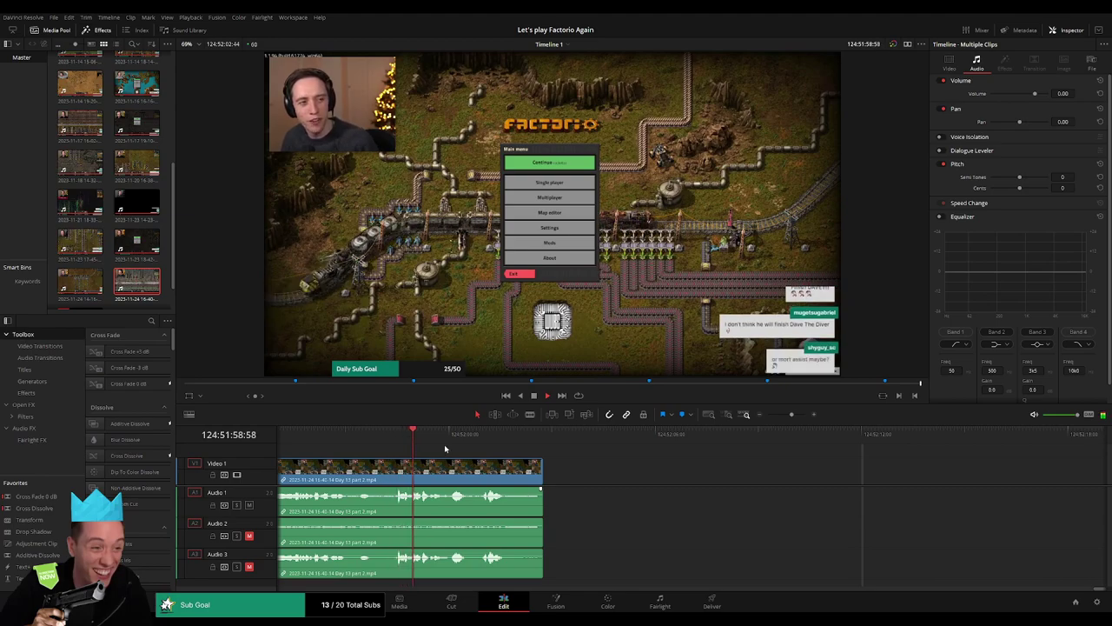
pyautogui.scroll(-2, 434, 452)
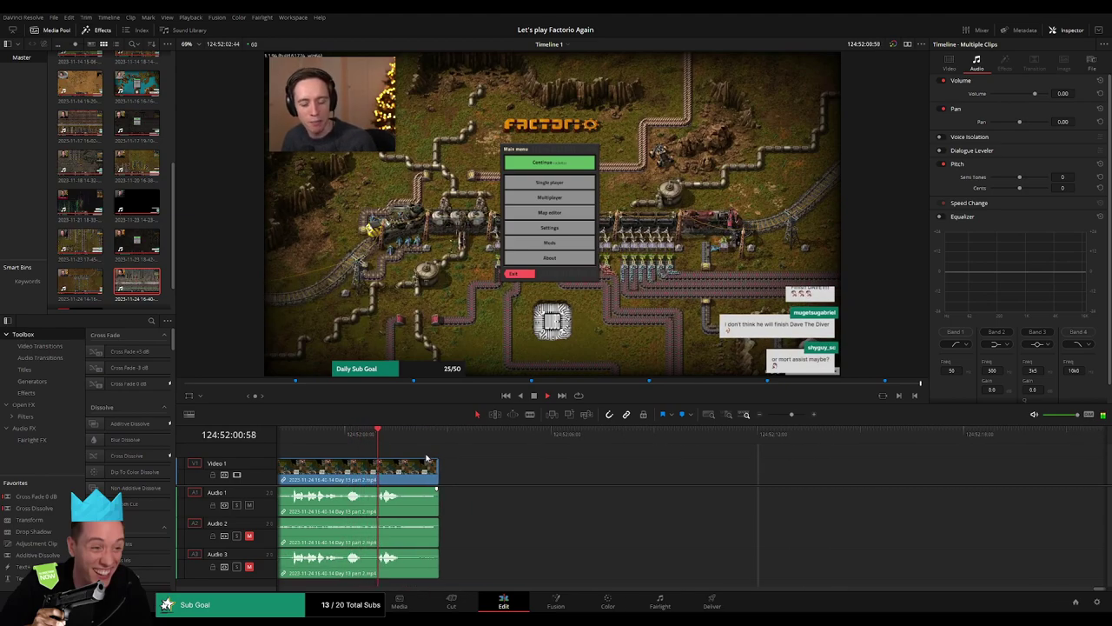
pyautogui.moveTo(438, 467); pyautogui.dragTo(401, 461)
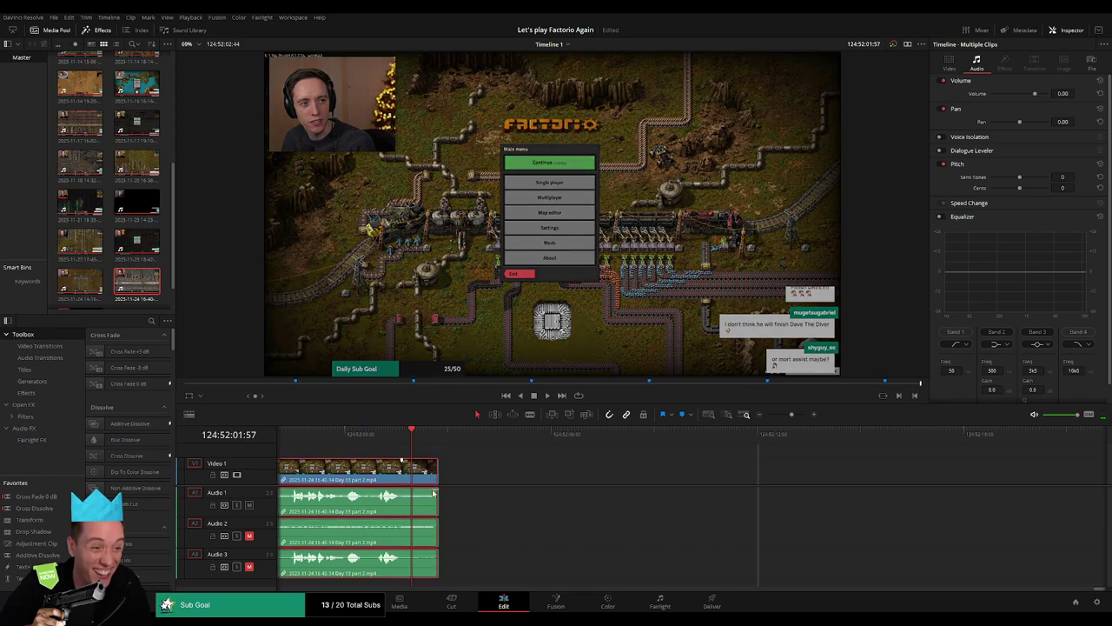
pyautogui.moveTo(438, 493); pyautogui.dragTo(401, 492)
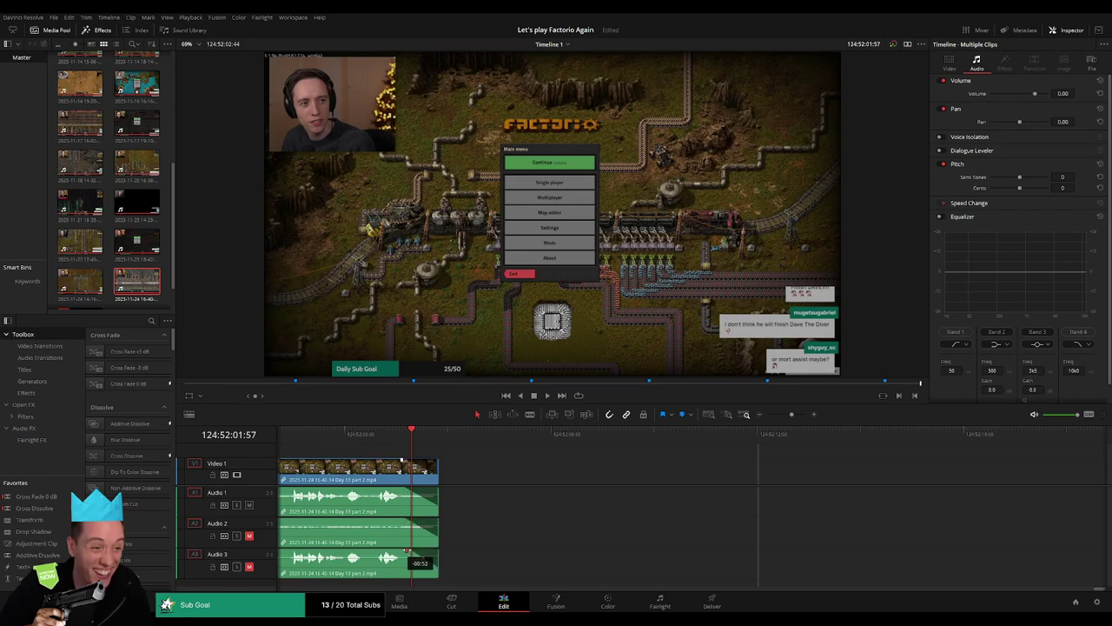
# Stop playback, clear the clip selection and zoom the timeline out to show several clips
pyautogui.click(510, 478)
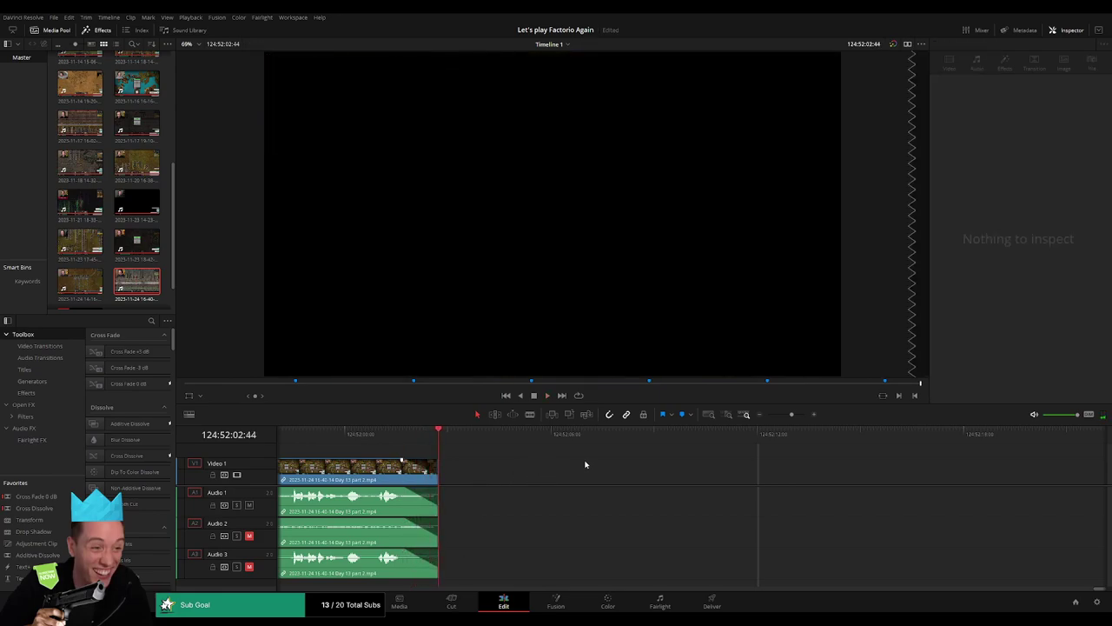
pyautogui.click(792, 415)
pyautogui.moveTo(792, 420); pyautogui.dragTo(768, 415)
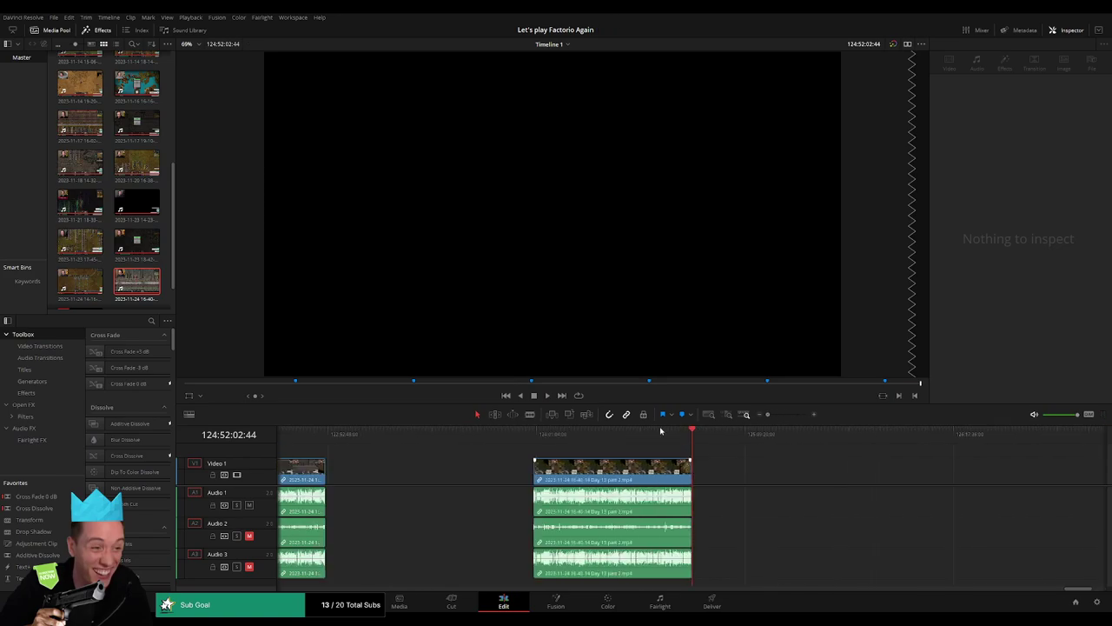
pyautogui.hscroll(-2, 807, 469)
pyautogui.hscroll(1, 701, 480)
pyautogui.hscroll(-3, 700, 480)
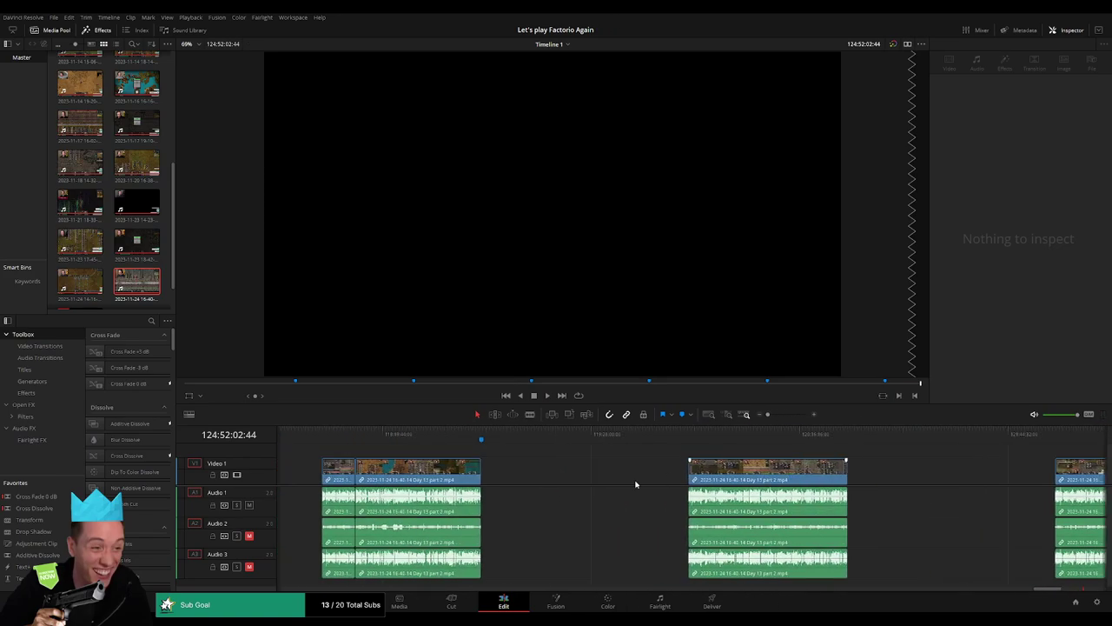
# Move the playhead from the 60 episodes marker to the final clip's end and save the project
pyautogui.click(484, 434)
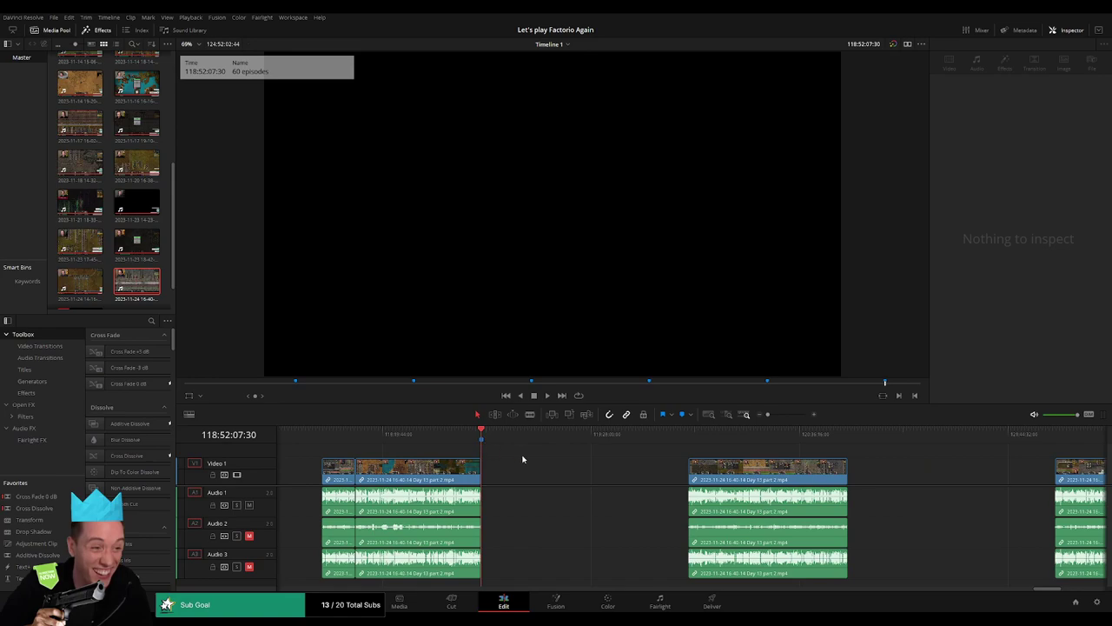
pyautogui.hscroll(3, 470, 456)
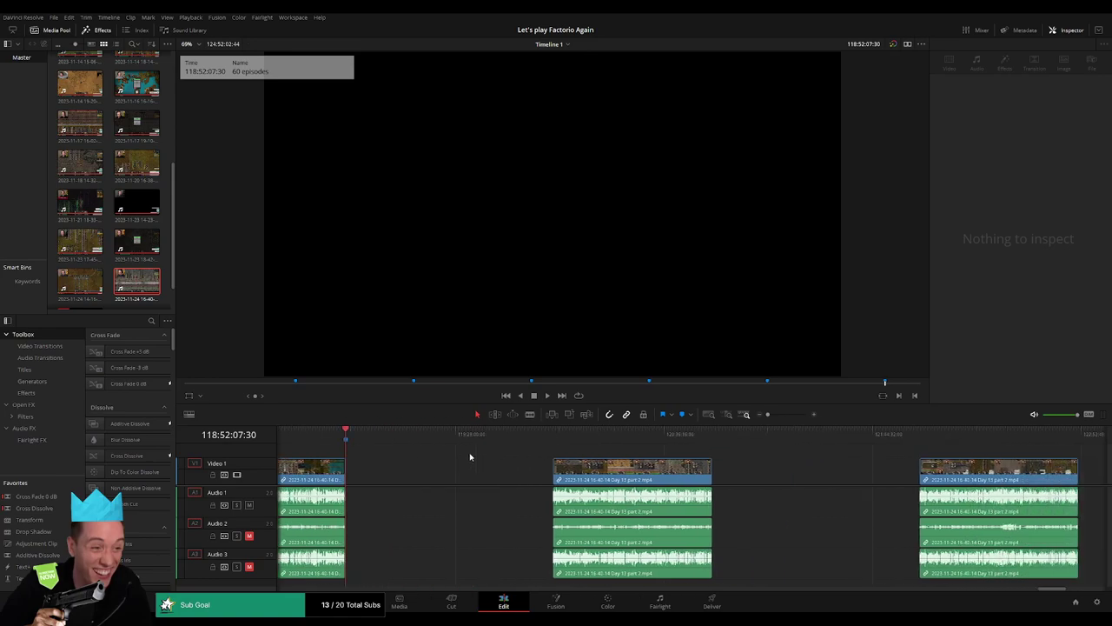
pyautogui.click(700, 438)
pyautogui.hscroll(7, 700, 437)
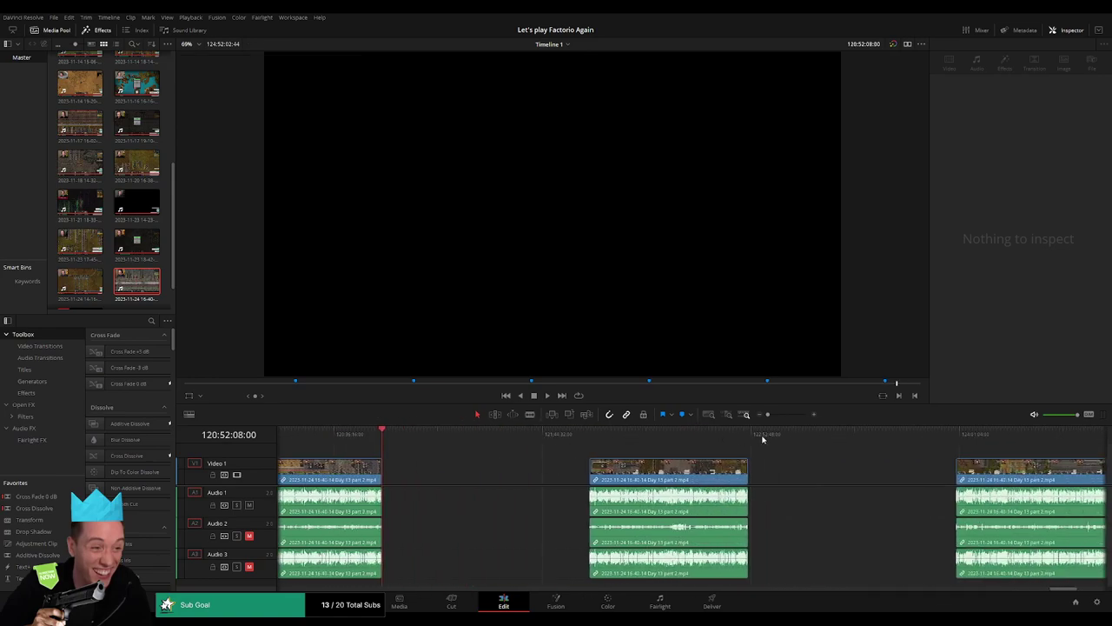
pyautogui.click(749, 436)
pyautogui.hscroll(8, 849, 461)
pyautogui.click(746, 437)
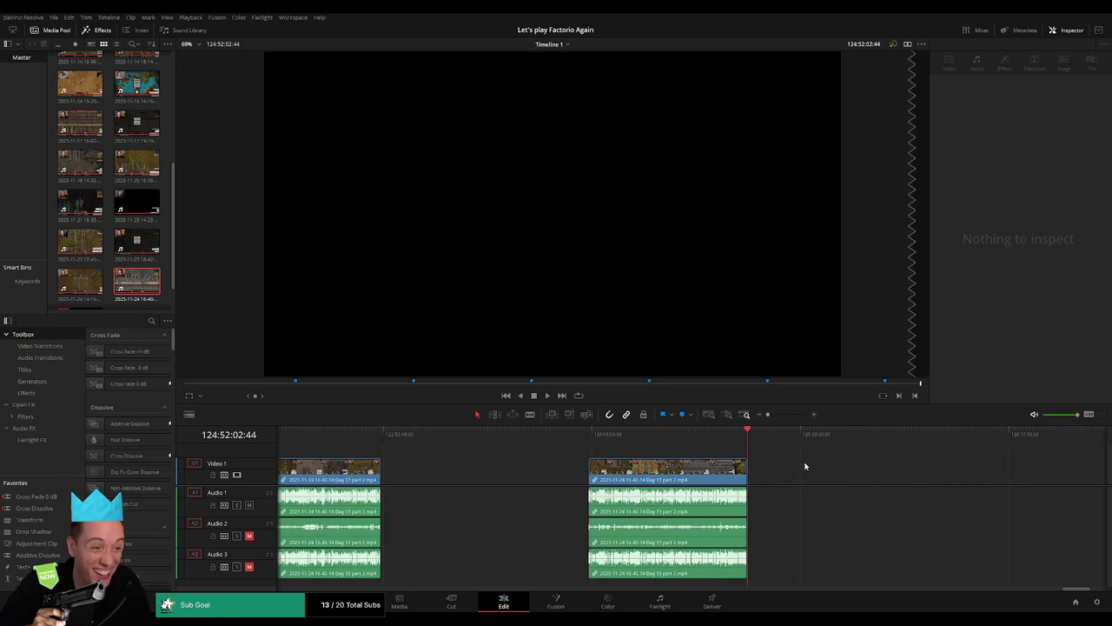
pyautogui.hscroll(5, 804, 466)
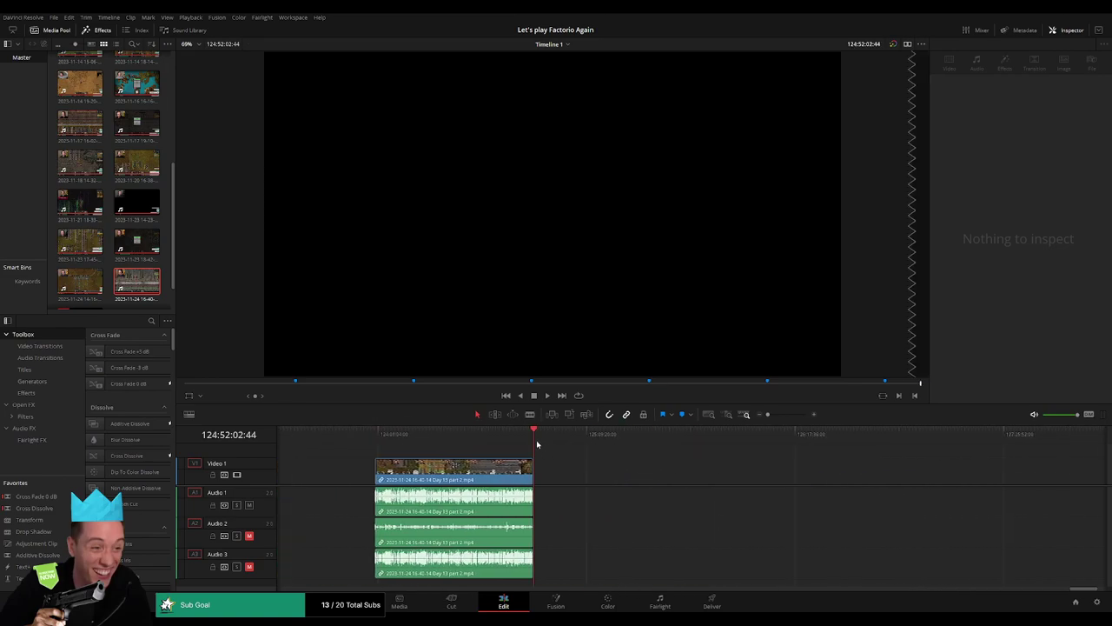
pyautogui.moveTo(533, 440)
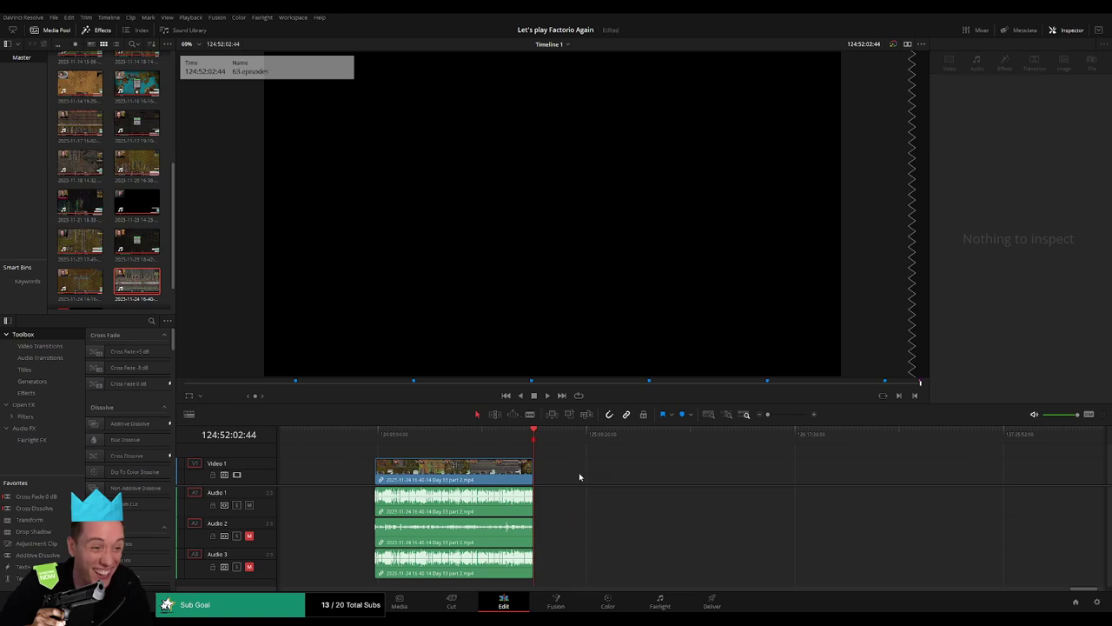
pyautogui.hotkey('ctrl', 's')
# Switch to the Deliver page and return the playhead to the start of Timeline 1
pyautogui.click(713, 600)
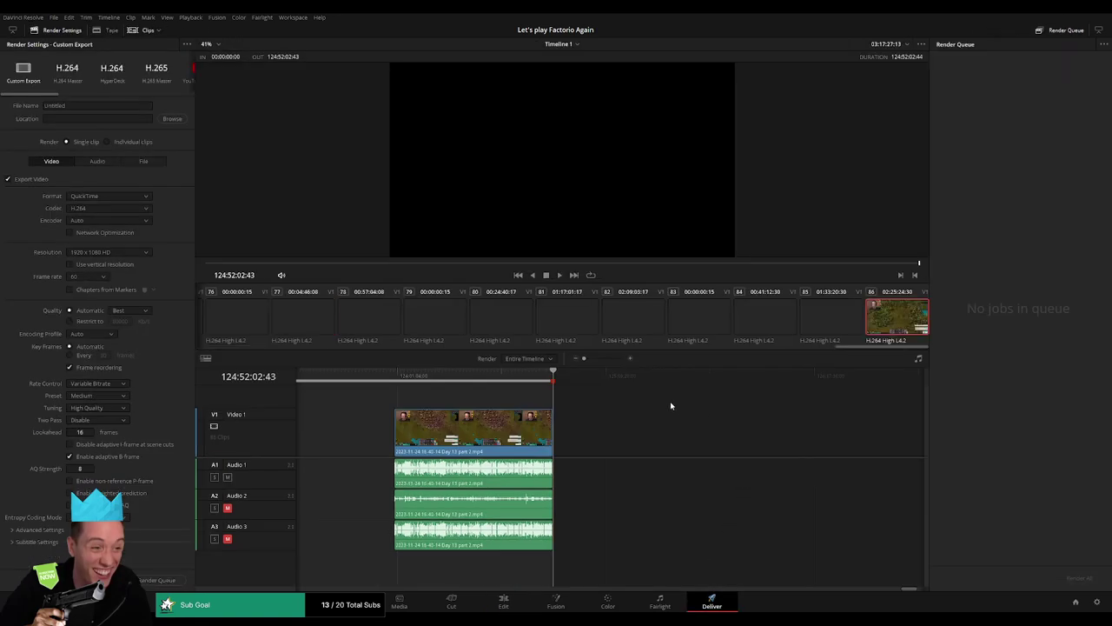
pyautogui.hscroll(-2, 589, 363)
pyautogui.hscroll(-4, 906, 594)
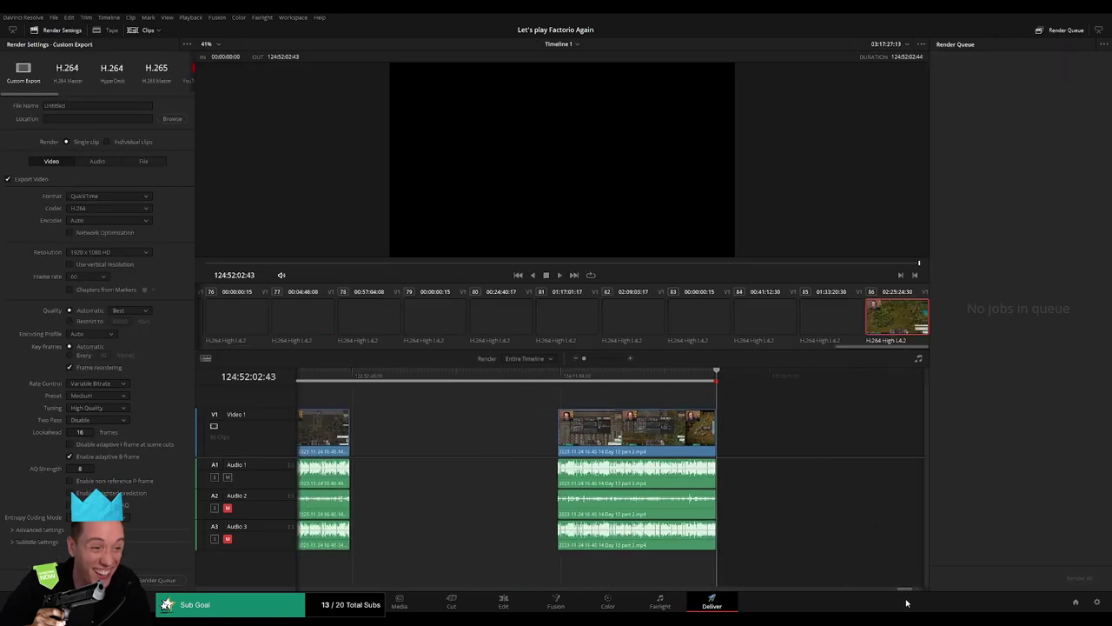
pyautogui.moveTo(907, 589); pyautogui.dragTo(304, 589)
pyautogui.moveTo(327, 376); pyautogui.dragTo(296, 376)
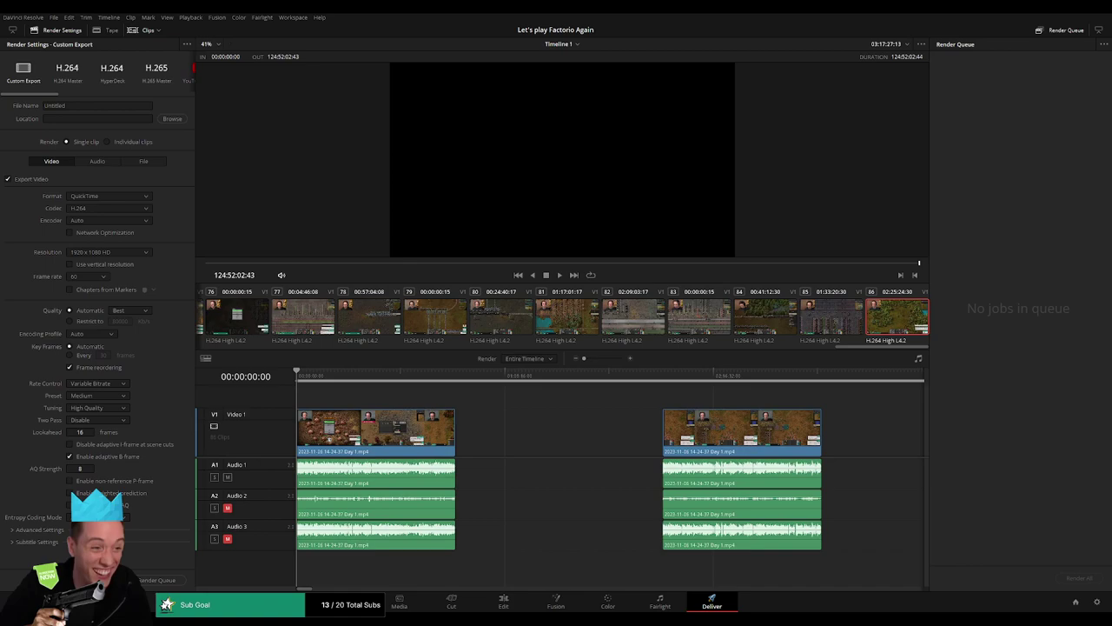
pyautogui.click(325, 376)
pyautogui.press('Home')
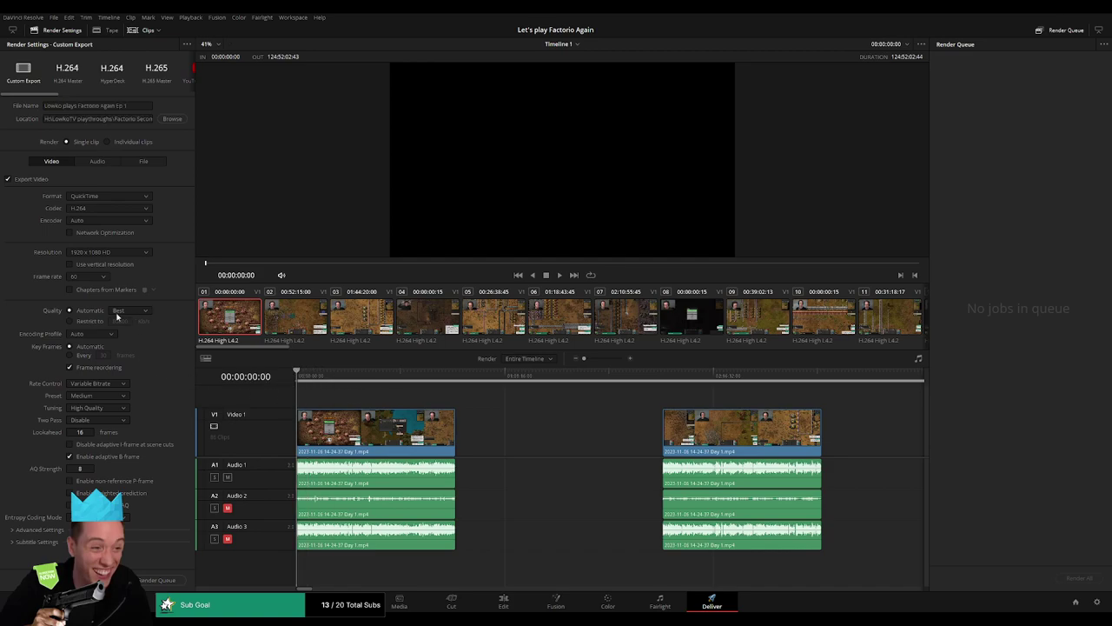
# Set a custom output resolution of 2560 x 1440
pyautogui.doubleClick(87, 265)
pyautogui.write('2560')
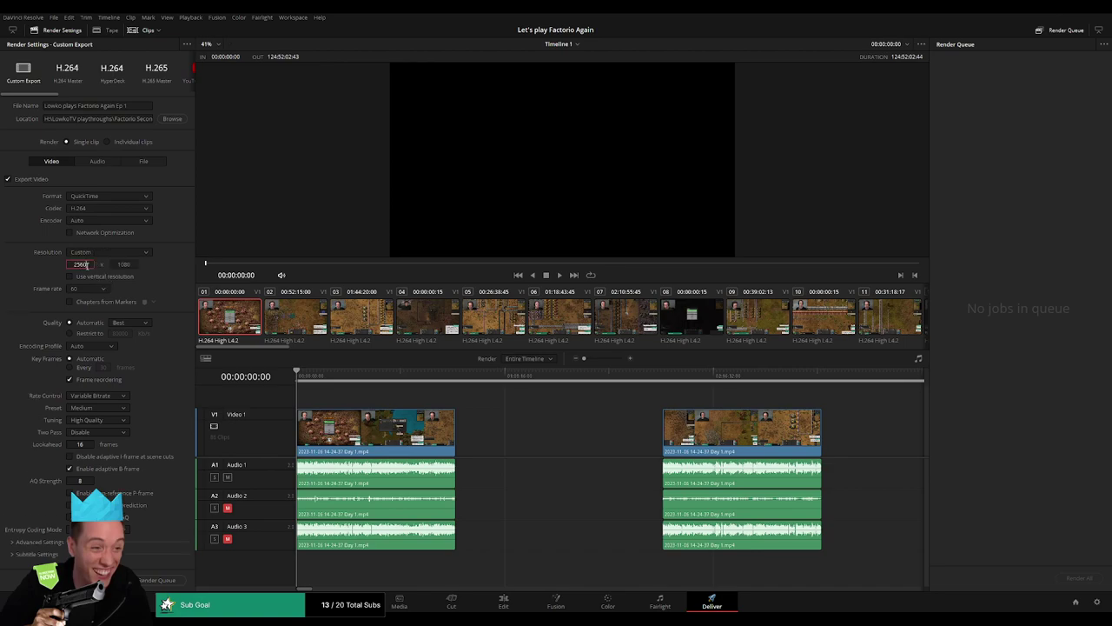
pyautogui.doubleClick(124, 264)
pyautogui.write('1440')
pyautogui.press('Return')
# Restrict the render quality to 15000 Kb/s and scrub through the timeline's opening
pyautogui.click(113, 333)
pyautogui.click(113, 332)
pyautogui.write('1')
pyautogui.press('BackSpace')
pyautogui.press('BackSpace')
pyautogui.write('5000')
pyautogui.press('Return')
pyautogui.scroll(-2, 113, 222)
pyautogui.moveTo(313, 377); pyautogui.dragTo(273, 385)
# Mark in and out points around the first episode's clip
pyautogui.click(494, 445)
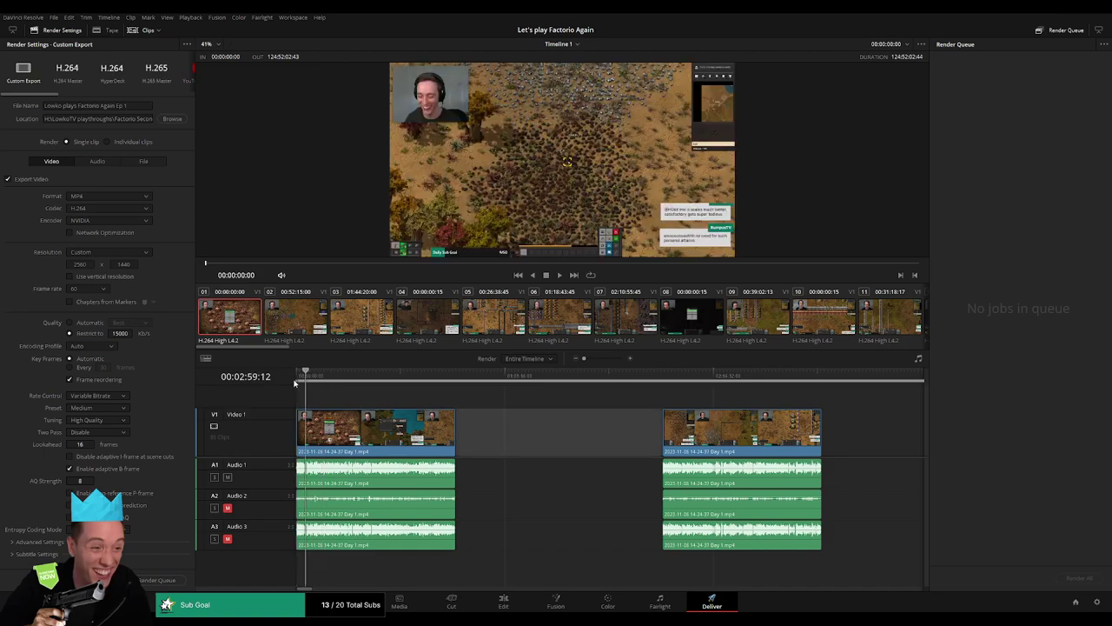
pyautogui.press('x')
pyautogui.click(456, 375)
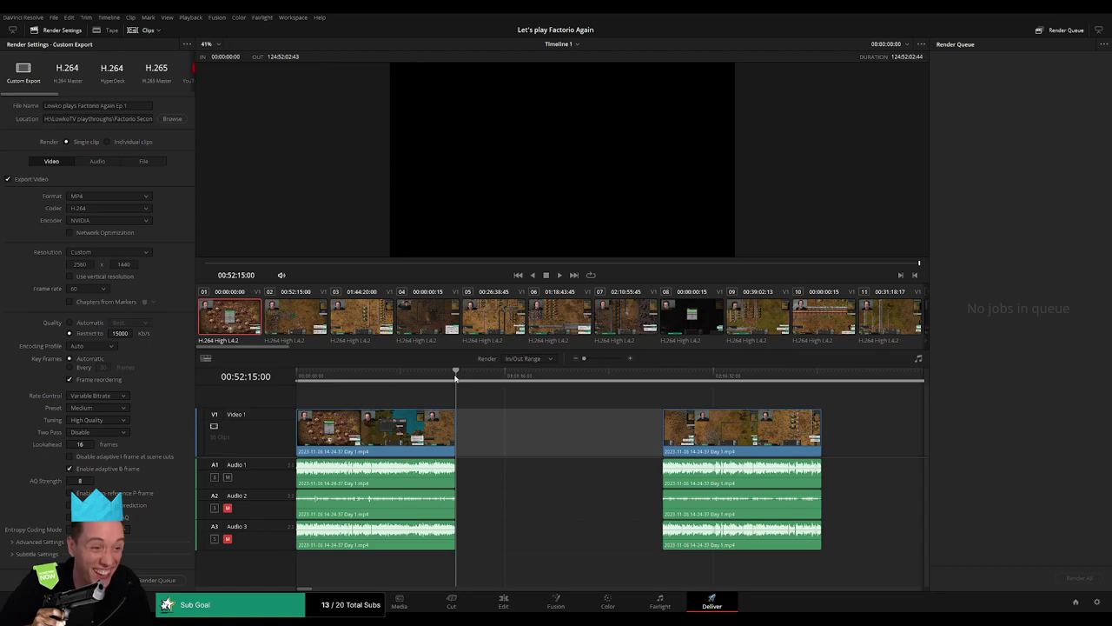
pyautogui.press('o')
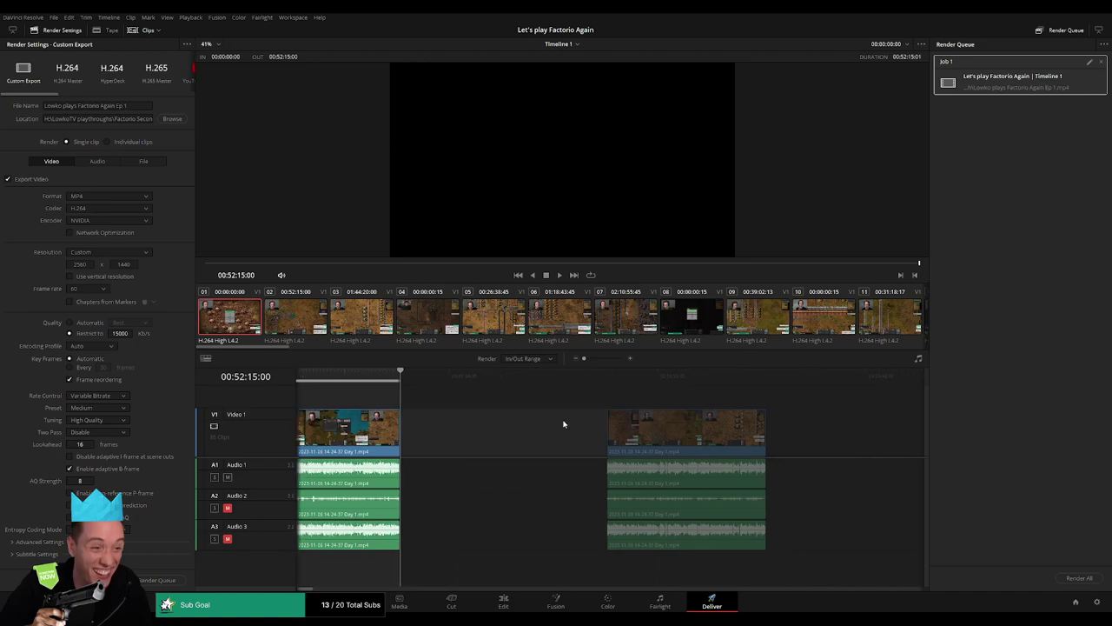
# Set the render range around the second clip, name the output Ep 2, and queue it
pyautogui.hscroll(3, 548, 424)
pyautogui.hscroll(1, 520, 424)
pyautogui.click(514, 376)
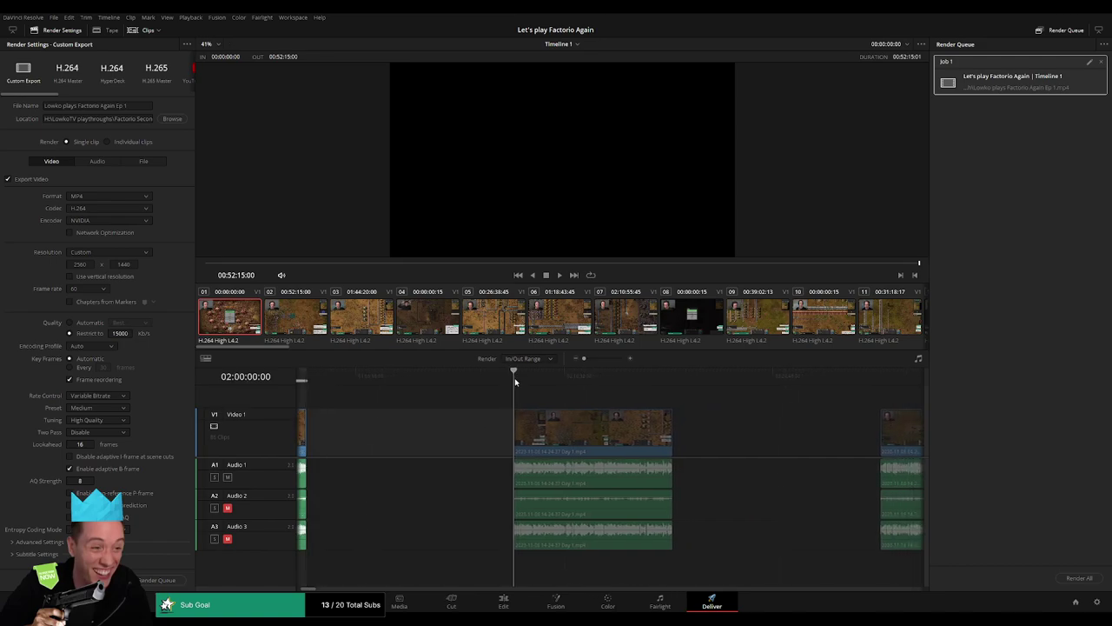
pyautogui.click(672, 383)
pyautogui.press('o')
pyautogui.hscroll(3, 650, 408)
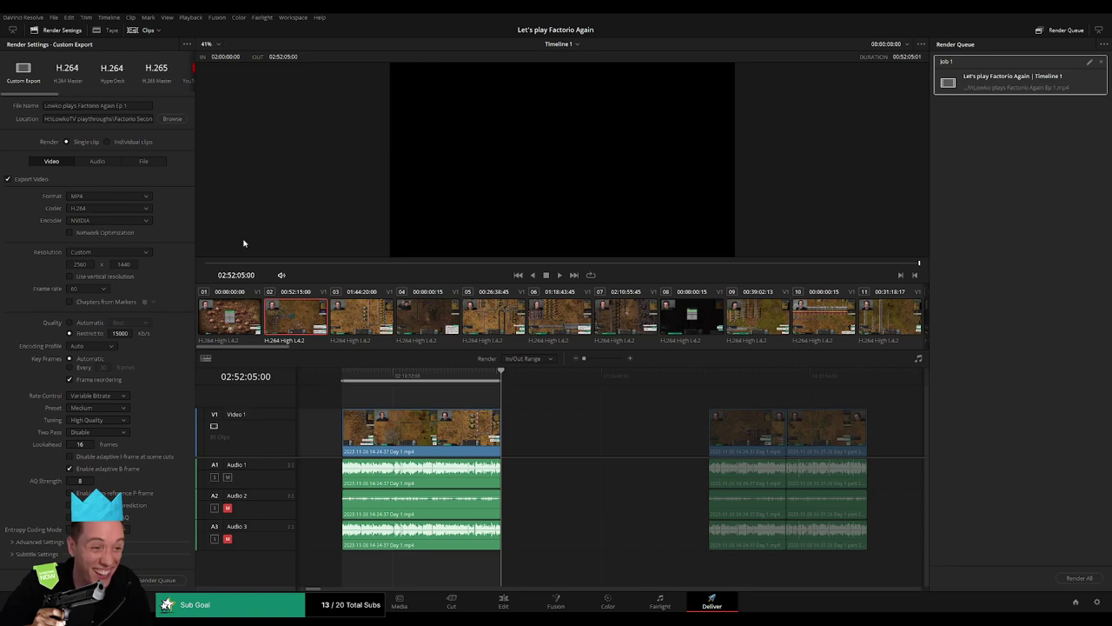
pyautogui.click(137, 105)
pyautogui.write('2')
pyautogui.click(161, 576)
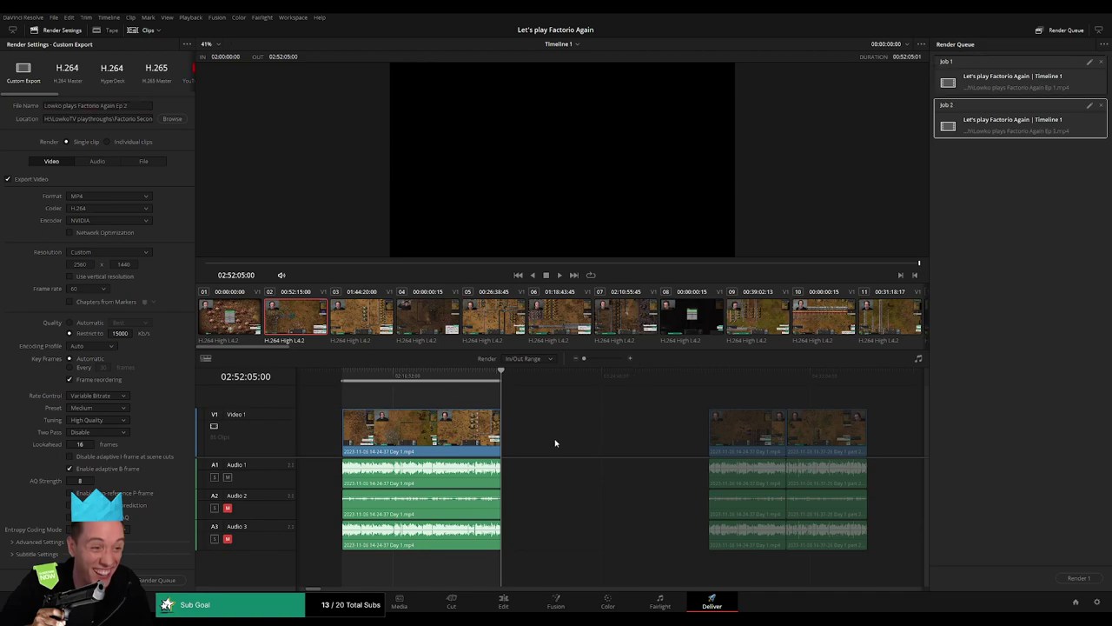
# Delete both queued render jobs and reselect the first clip
pyautogui.click(1088, 105)
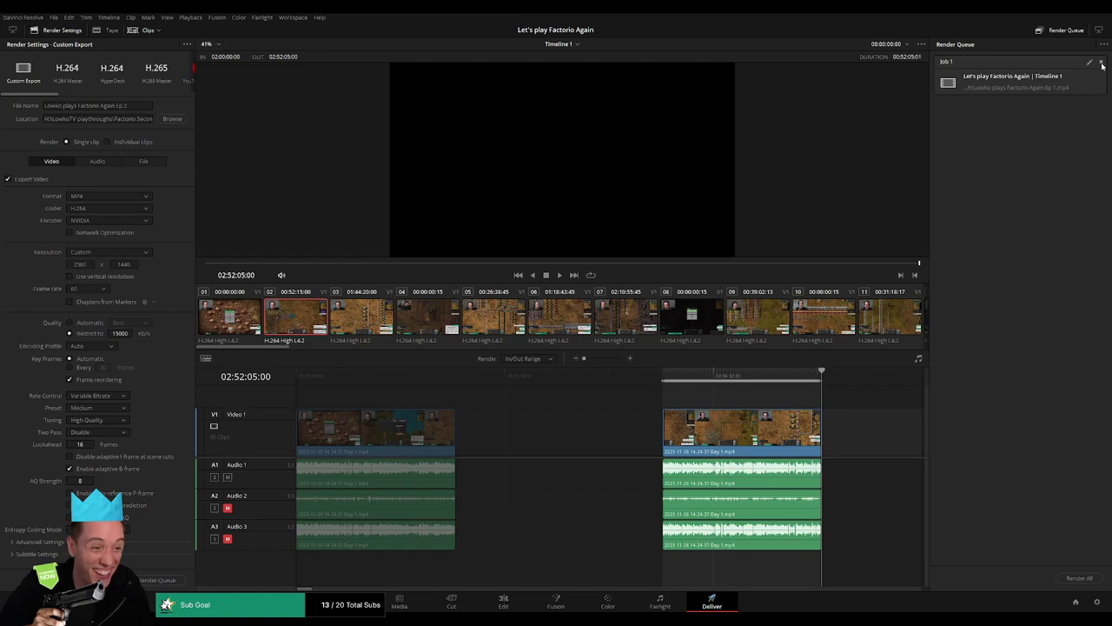
pyautogui.click(1101, 62)
pyautogui.click(230, 318)
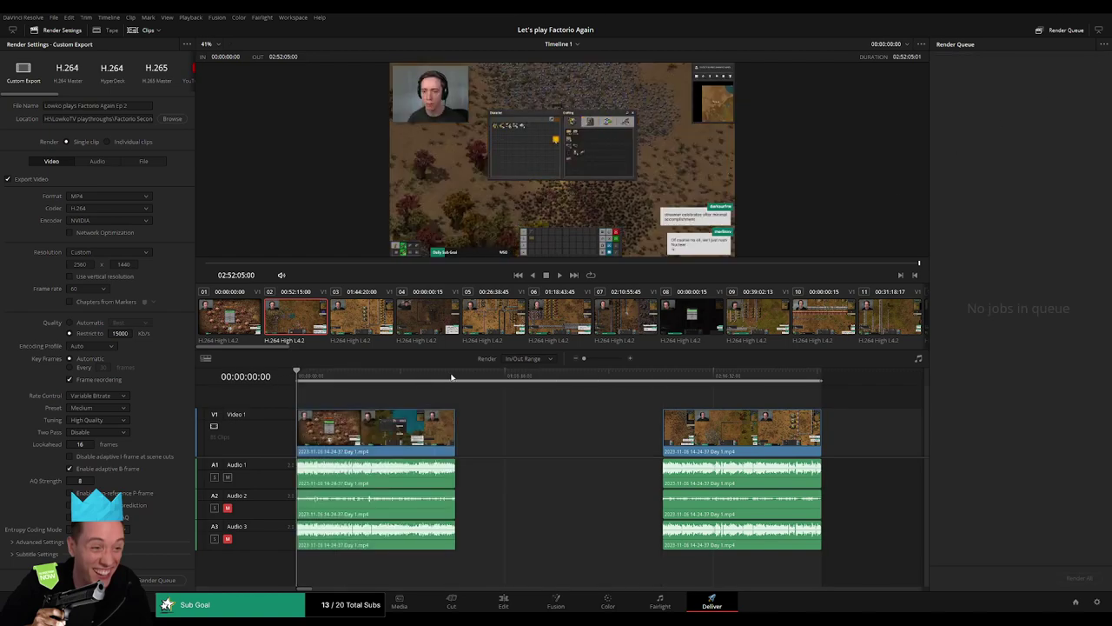
# Name the render output 'Lowko plays Factorio Again Ep 1' and save the project
pyautogui.click(162, 579)
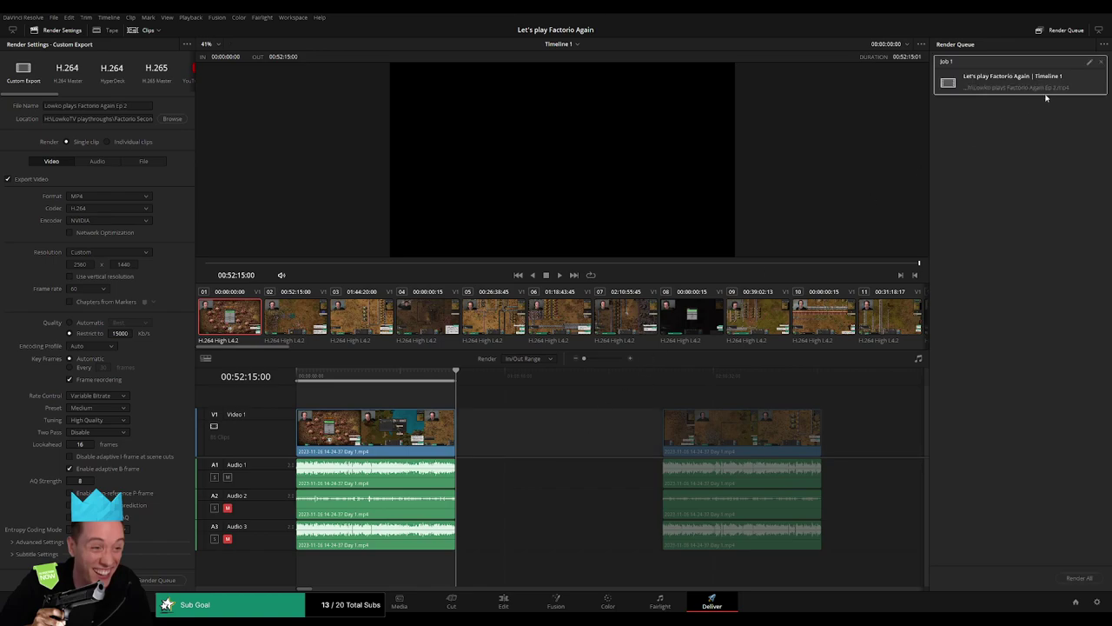
pyautogui.click(1101, 61)
pyautogui.click(137, 105)
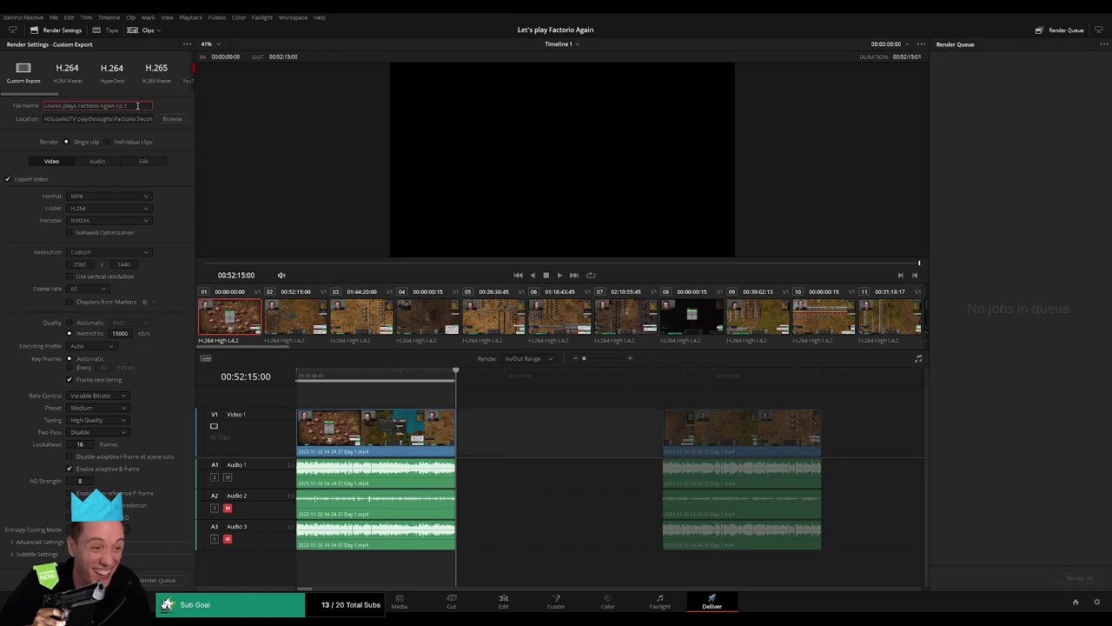
pyautogui.write('1')
pyautogui.press('Return')
pyautogui.hotkey('ctrl', 'z')
pyautogui.hotkey('ctrl', 'z')
pyautogui.hotkey('ctrl', 'z')
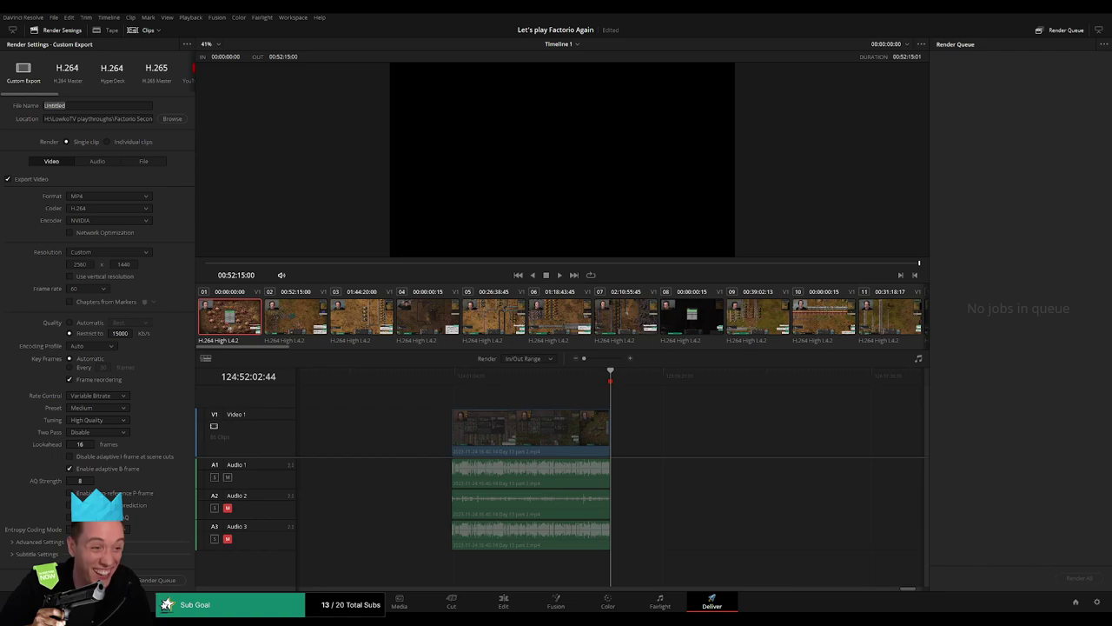
pyautogui.write('Lowko plays Factorio Again Ep 1')
pyautogui.hotkey('ctrl', 's')
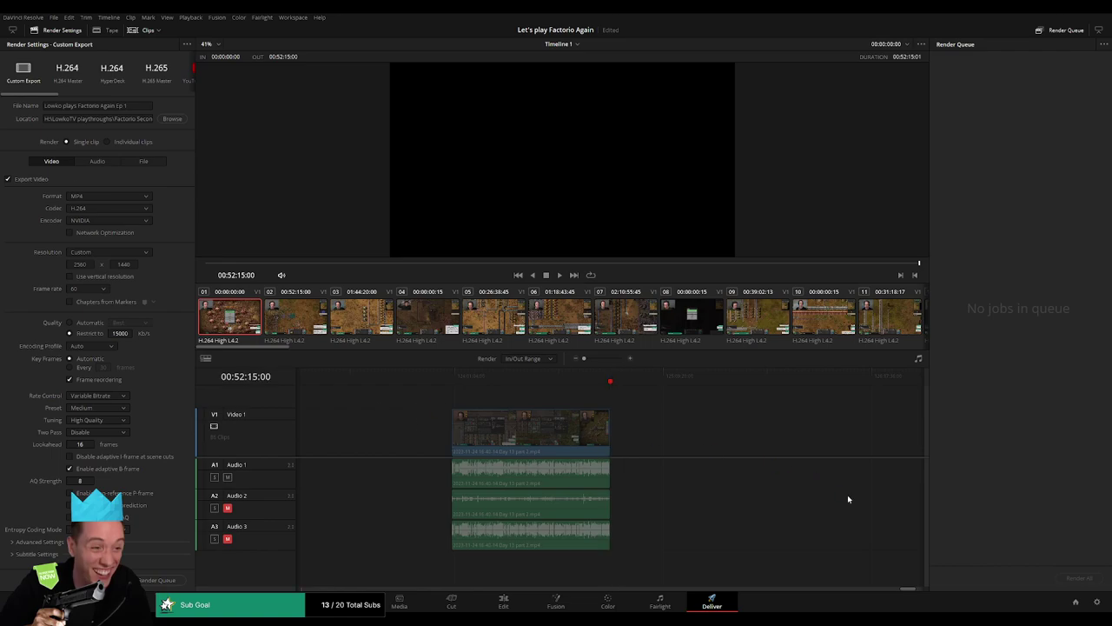
# Queue Ep 1 as a render job ending at the first episode's end
pyautogui.hscroll(-1, 665, 460)
pyautogui.hscroll(-2, 579, 454)
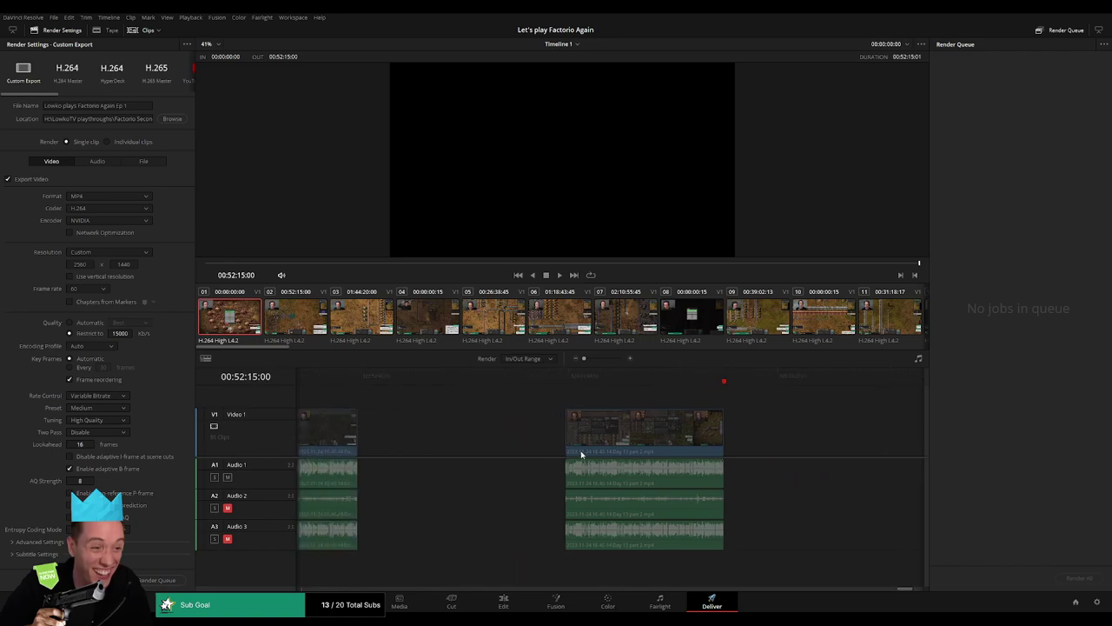
pyautogui.hscroll(-3, 660, 455)
pyautogui.hscroll(-2, 802, 522)
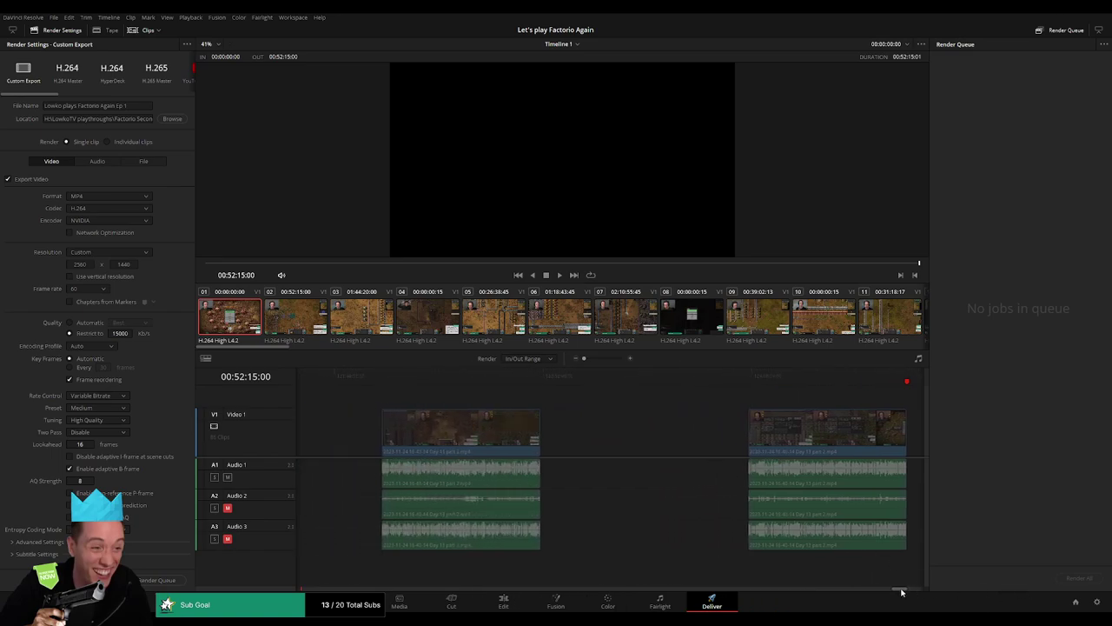
pyautogui.moveTo(902, 589); pyautogui.dragTo(302, 590)
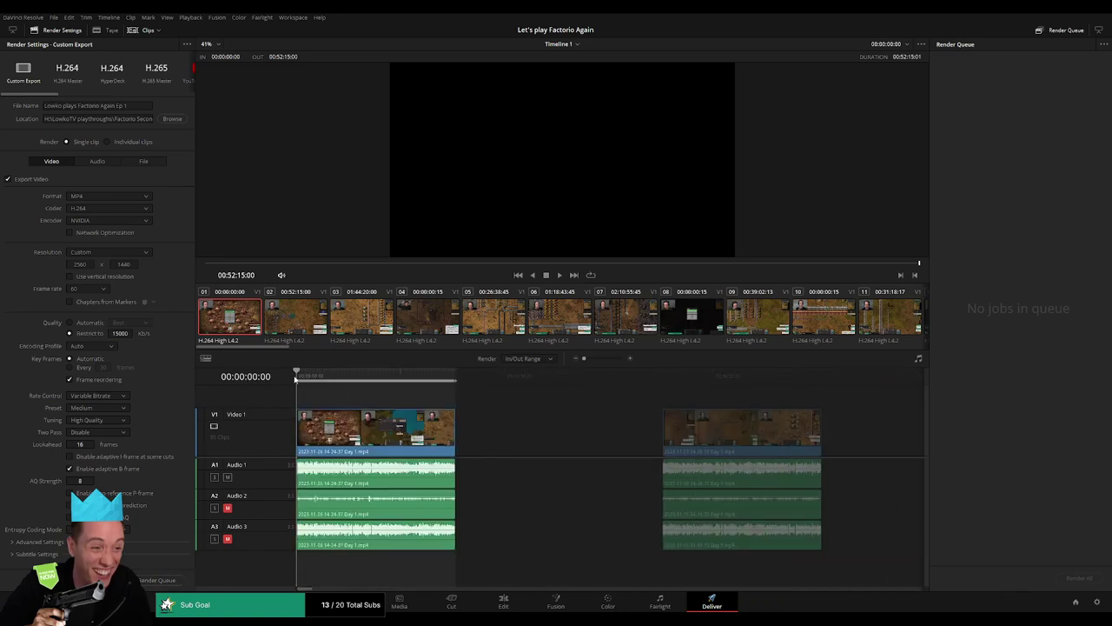
pyautogui.moveTo(297, 372); pyautogui.dragTo(453, 374)
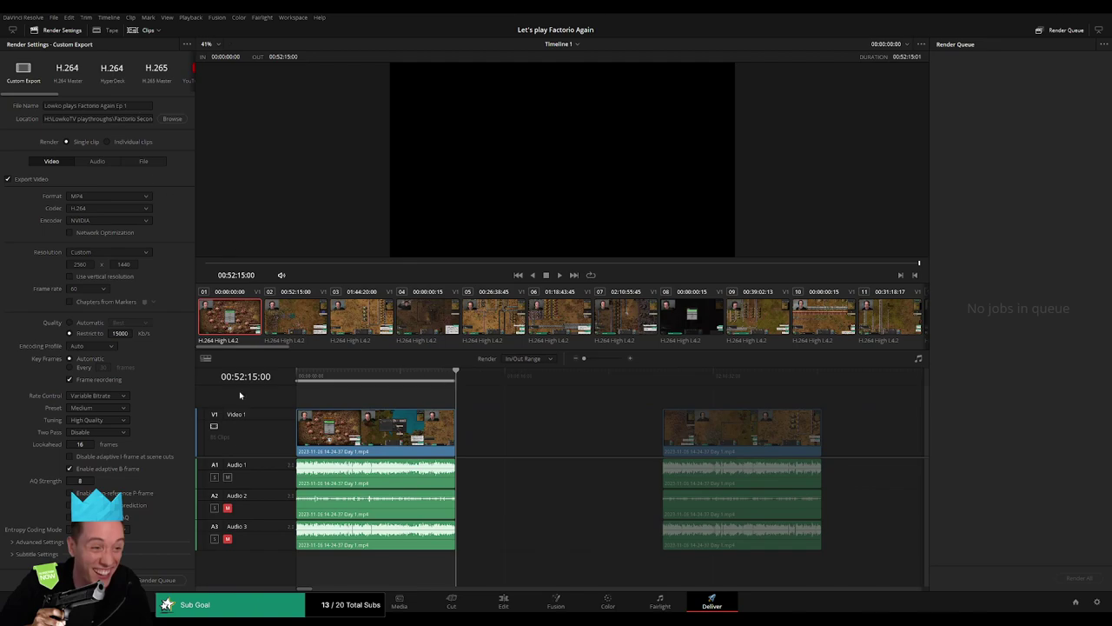
pyautogui.click(157, 579)
# Mark In/Out around clip 02 and queue it as Ep 2
pyautogui.moveTo(599, 439); pyautogui.dragTo(461, 419)
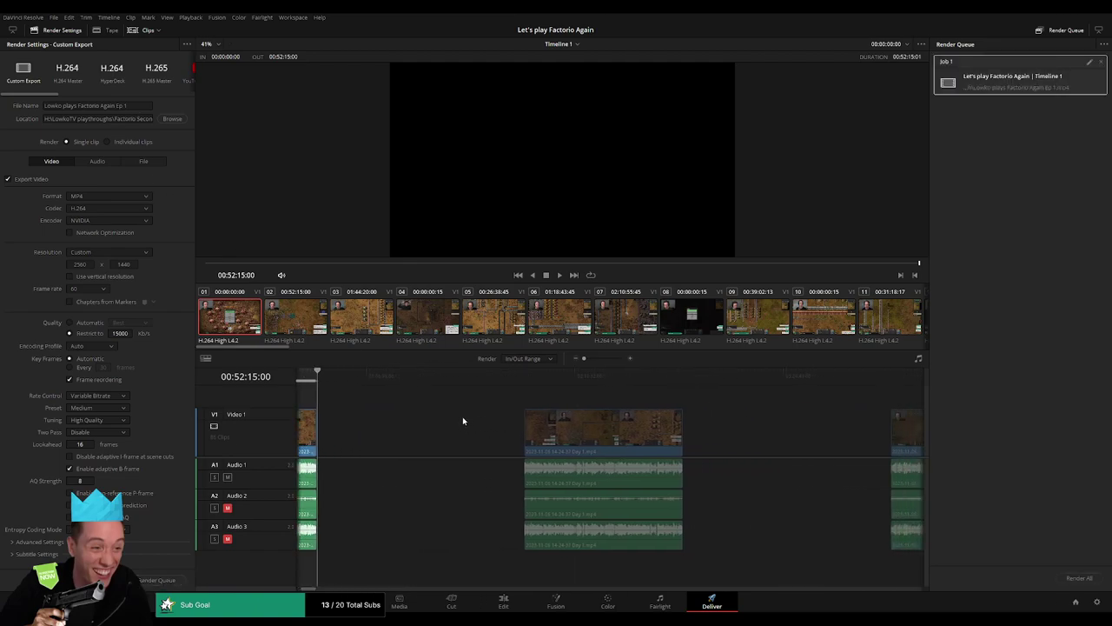
pyautogui.click(522, 380)
pyautogui.press('i')
pyautogui.press('Down')
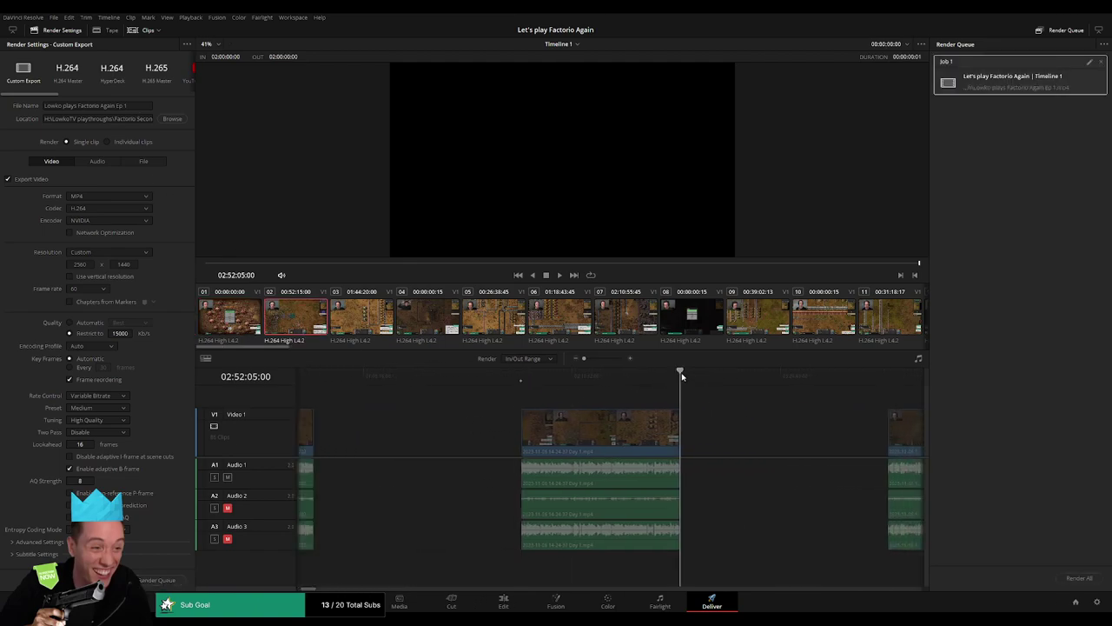
pyautogui.press('o')
pyautogui.click(144, 104)
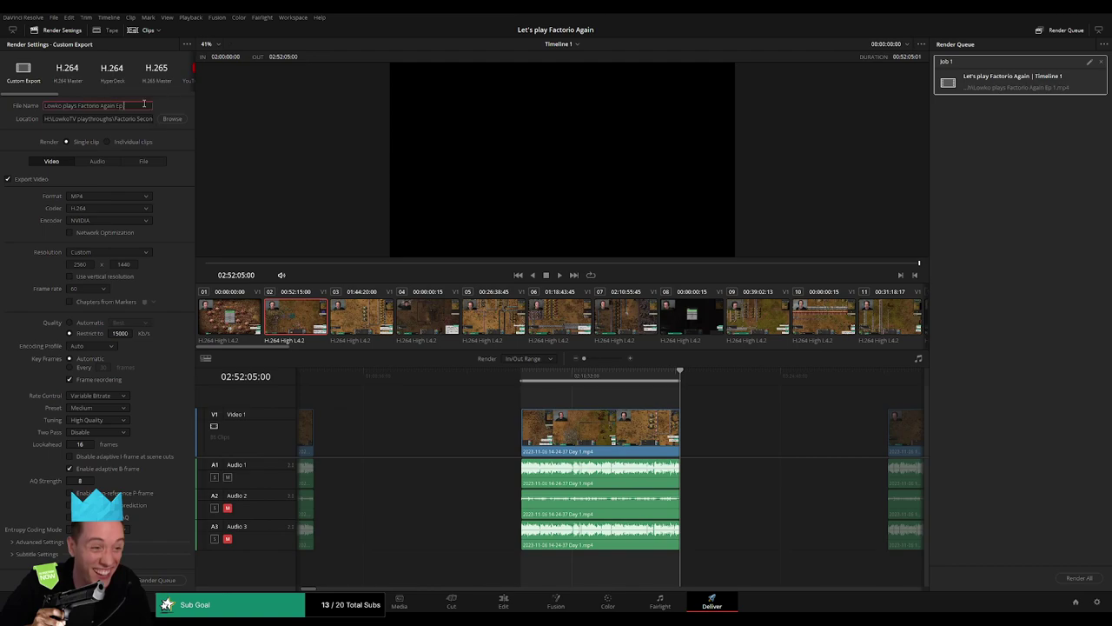
pyautogui.write('2')
pyautogui.click(157, 580)
# Queue Ep 3 with its range from 04:00:00:00 to the clip's end
pyautogui.hscroll(5, 505, 414)
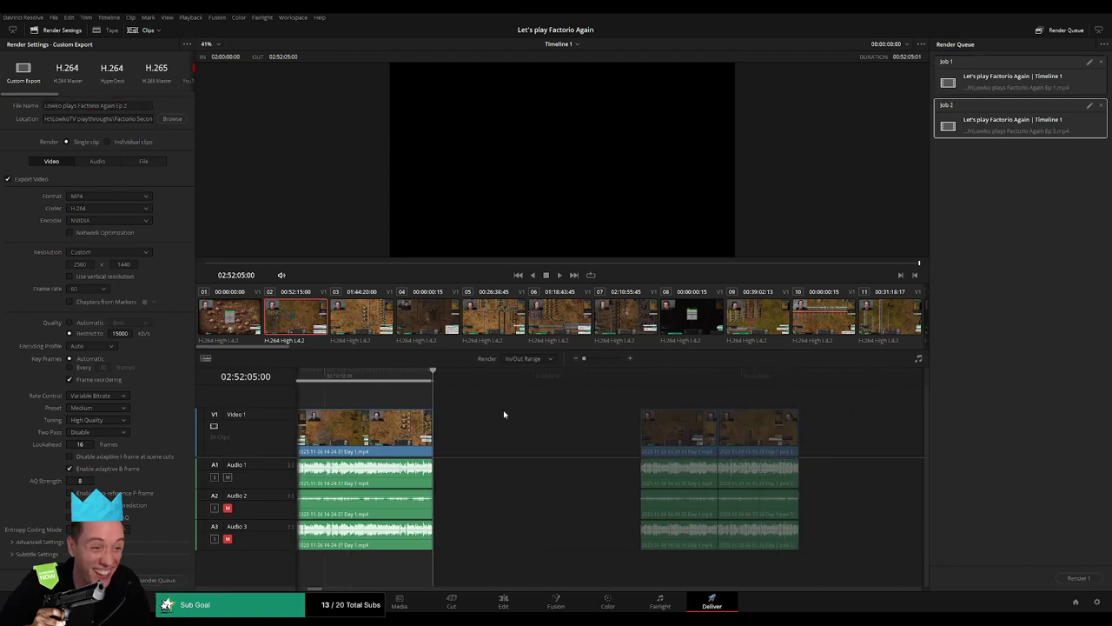
pyautogui.click(516, 381)
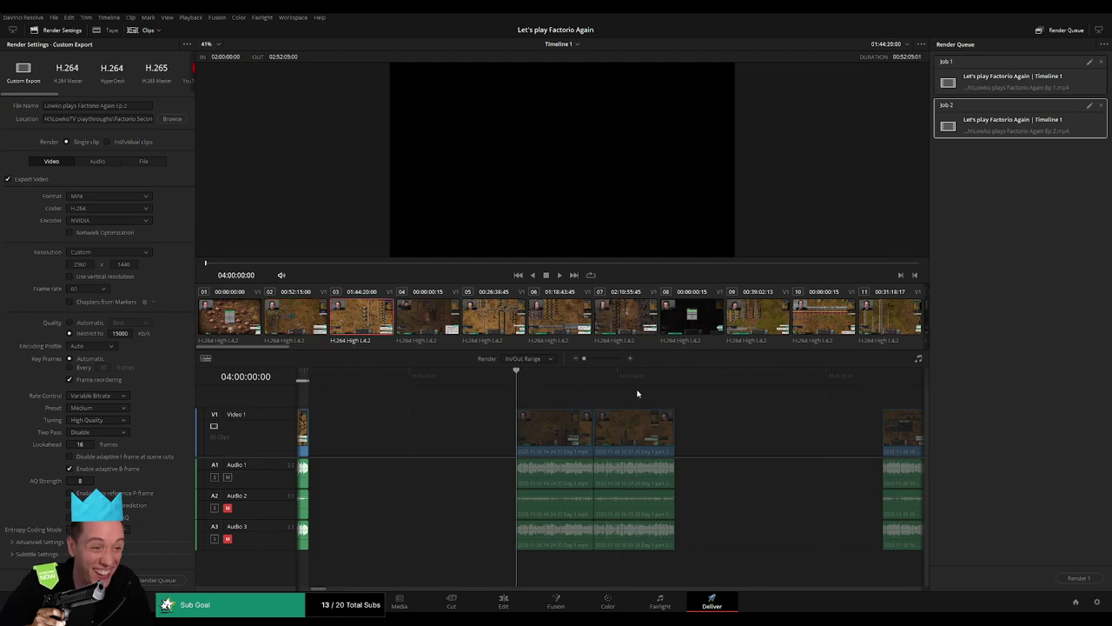
pyautogui.press('i')
pyautogui.press('Down')
pyautogui.press('o')
pyautogui.click(140, 106)
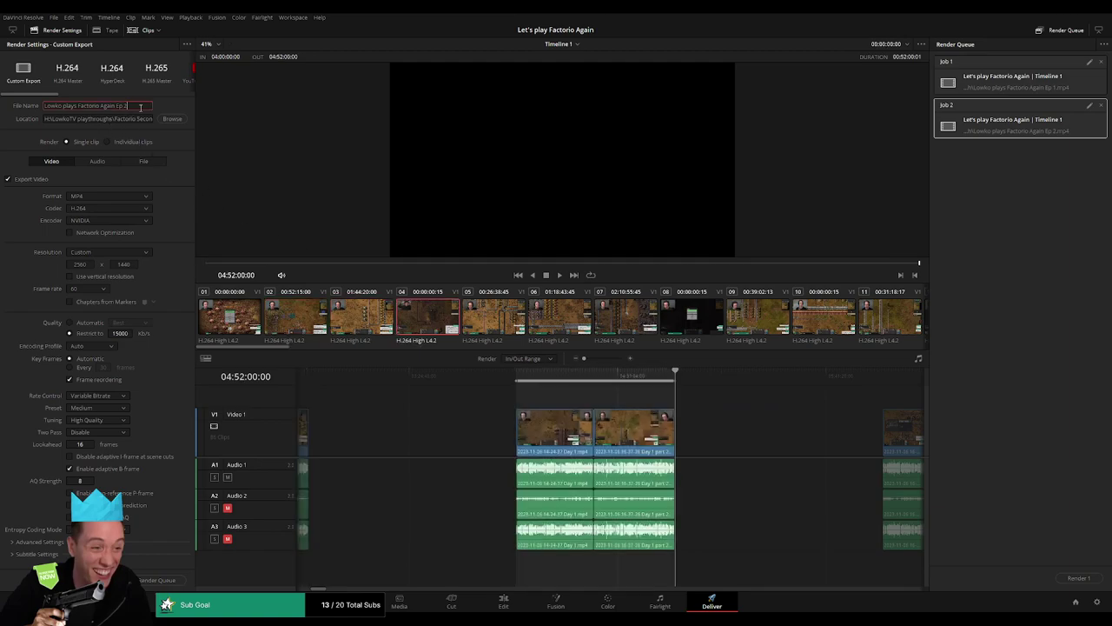
pyautogui.click(161, 579)
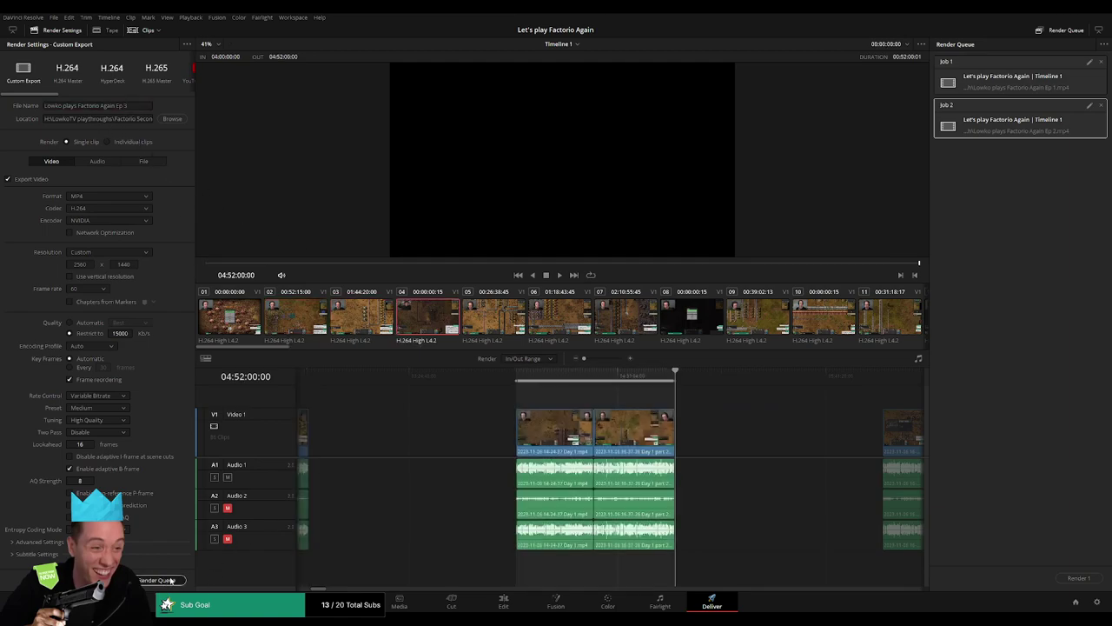
# Mark the next clip's out point and queue it as 'Lowko plays Factorio Again Ep 4'
pyautogui.click(523, 381)
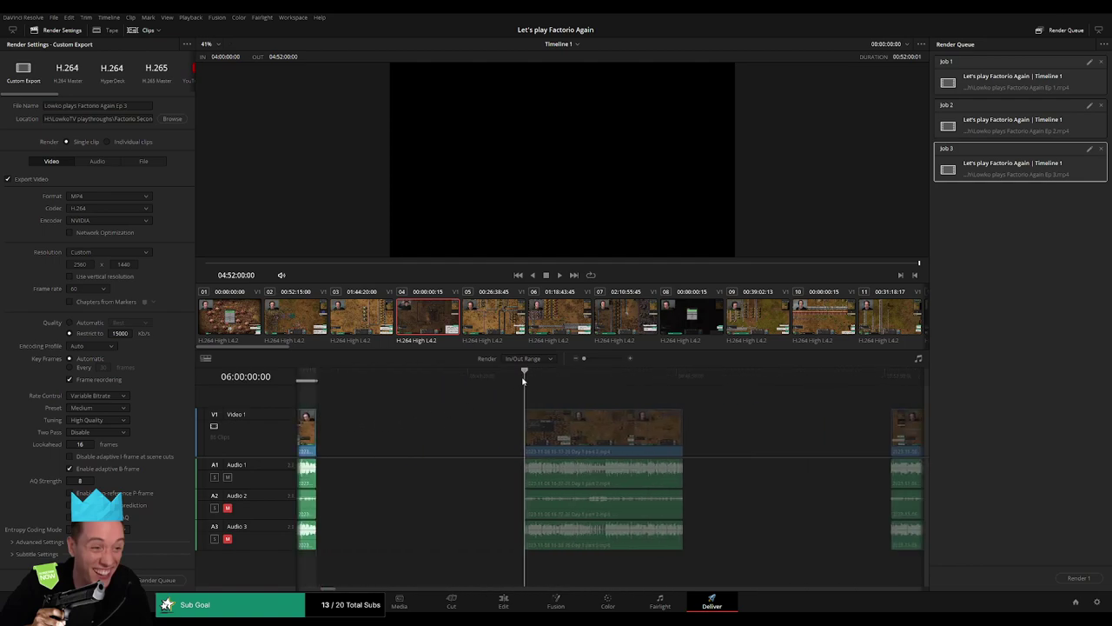
pyautogui.click(676, 379)
pyautogui.press('x')
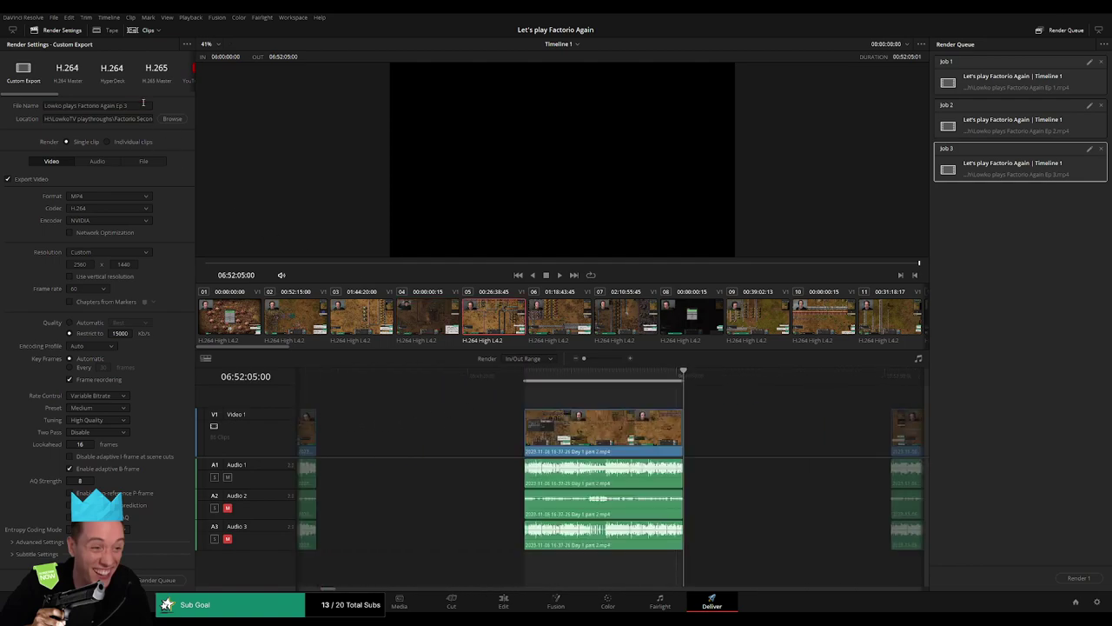
pyautogui.click(144, 104)
pyautogui.write('4')
pyautogui.click(157, 580)
# Set the out point at the next clip's end and queue Ep 5
pyautogui.hscroll(3, 482, 428)
pyautogui.hscroll(1, 402, 419)
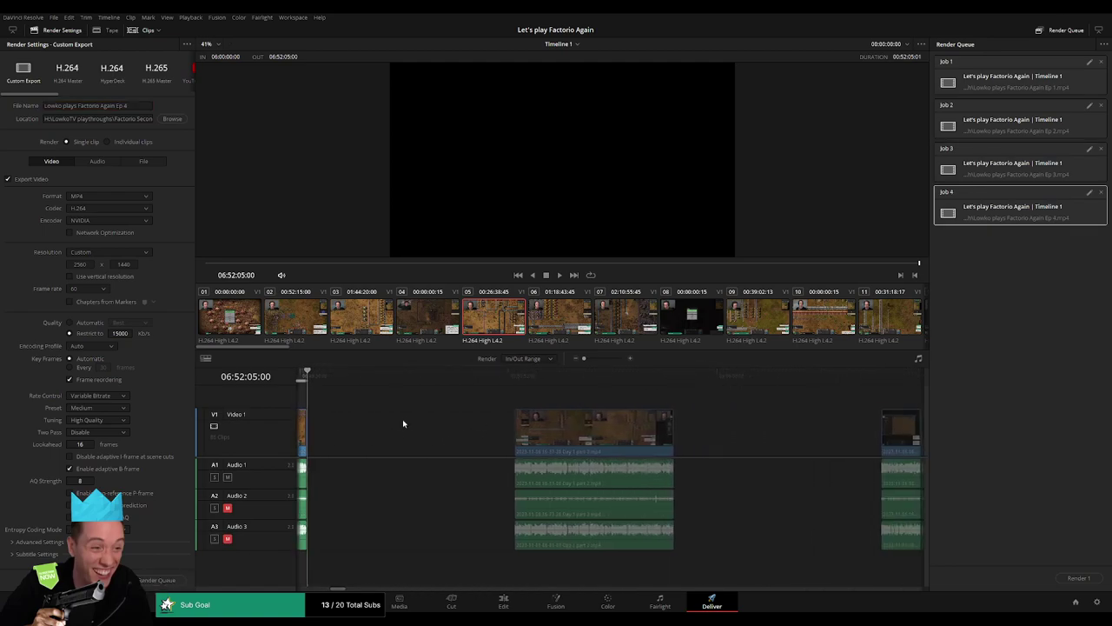
pyautogui.click(514, 375)
pyautogui.click(671, 372)
pyautogui.press('o')
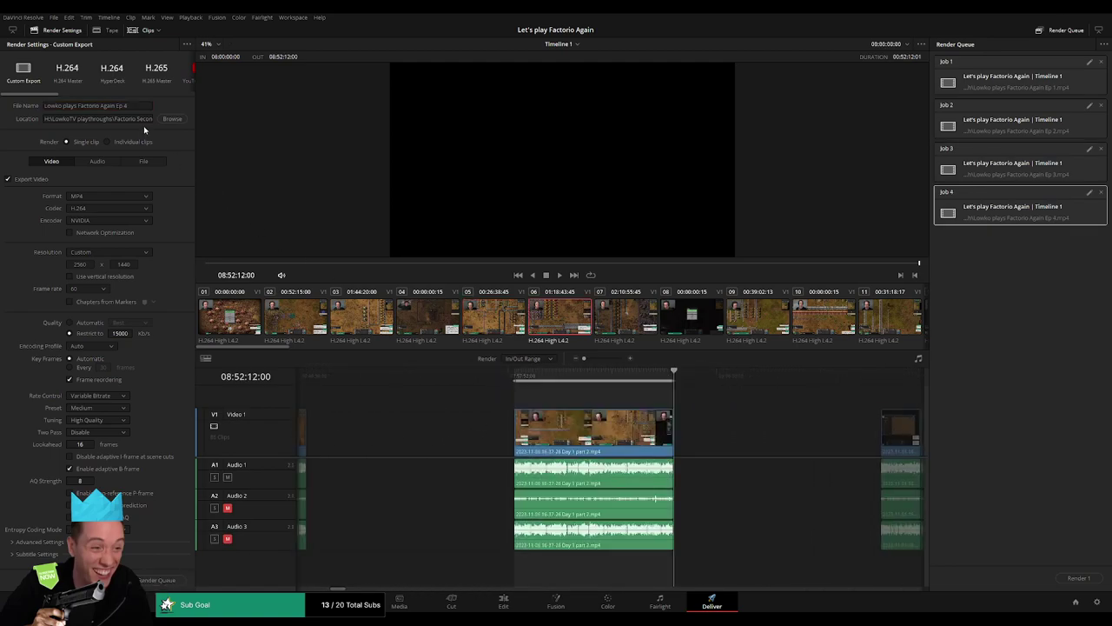
pyautogui.click(141, 106)
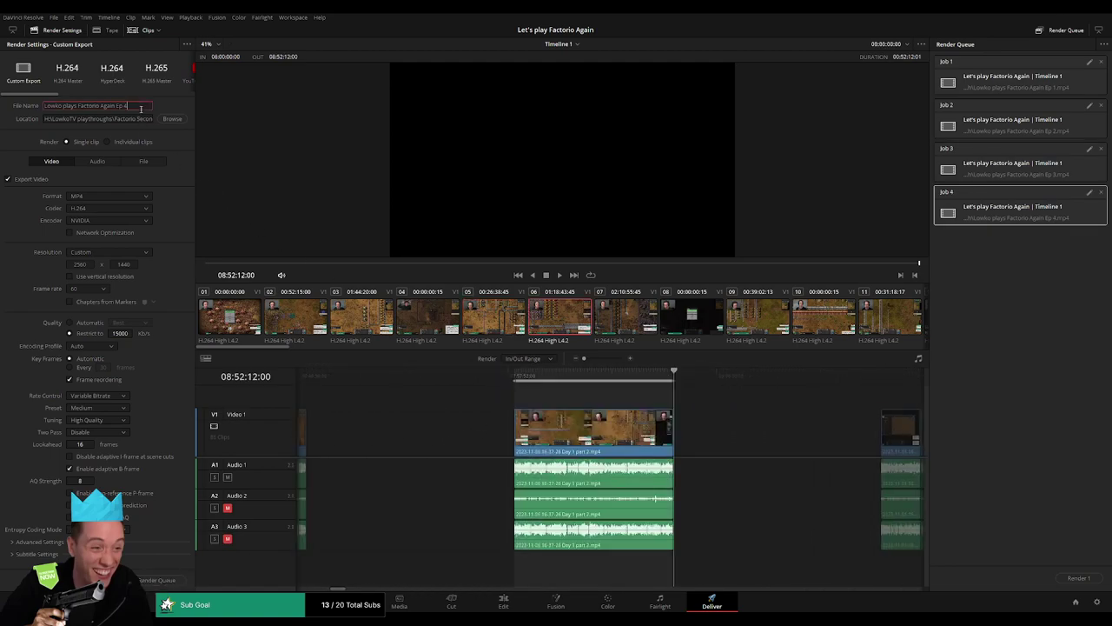
pyautogui.click(163, 578)
# Queue Ep 6 with its range from 10:00:00:00 to the clip's end
pyautogui.hscroll(4, 469, 418)
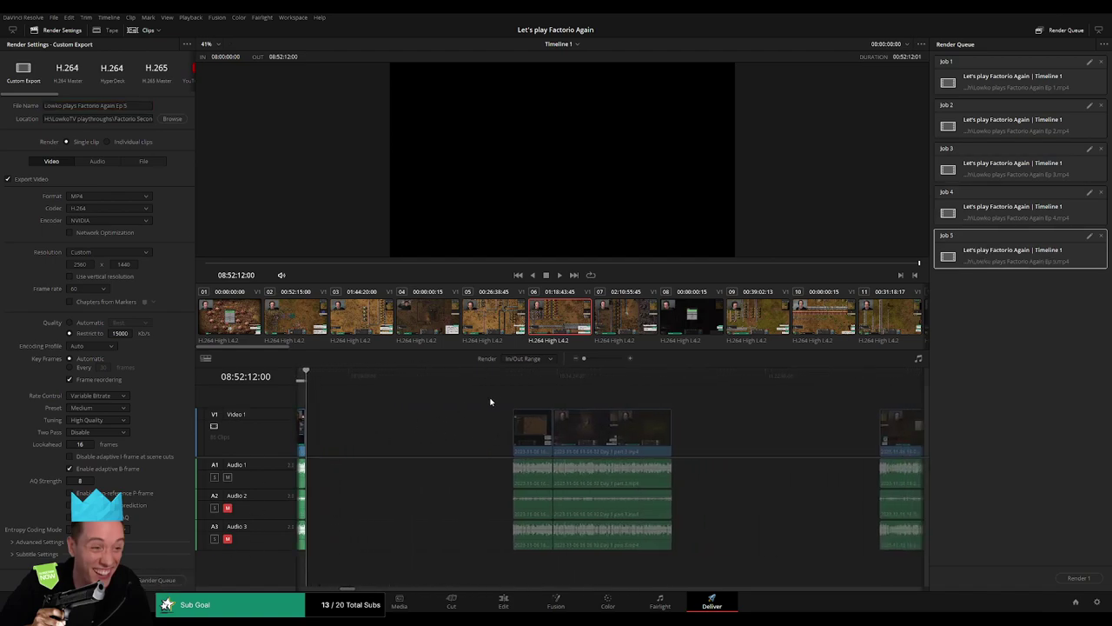
pyautogui.click(512, 373)
pyautogui.press('i')
pyautogui.click(672, 372)
pyautogui.press('o')
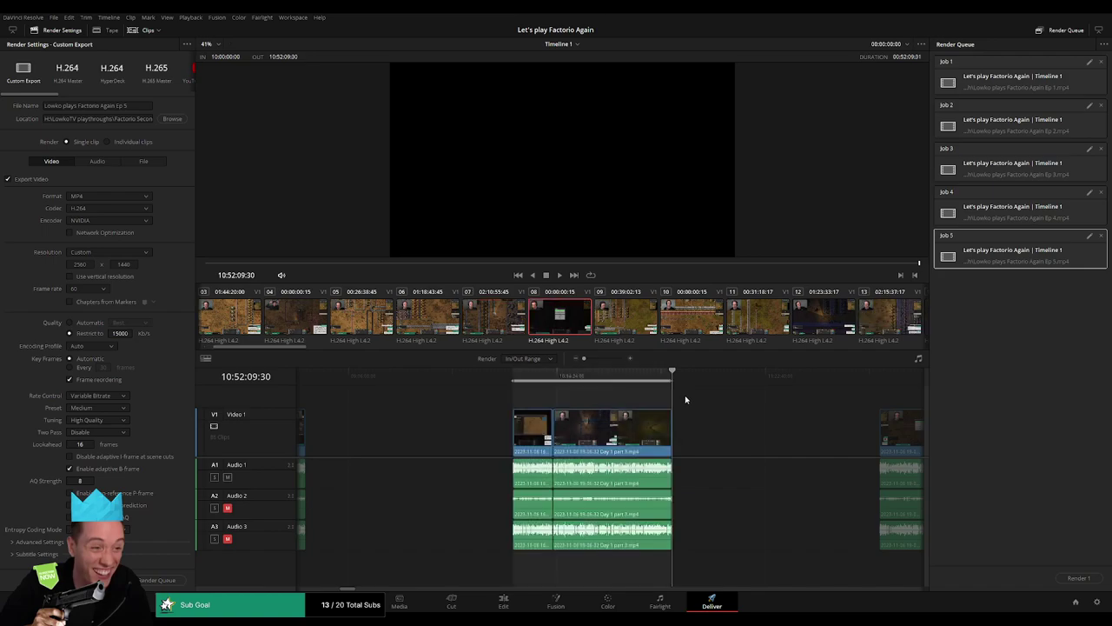
pyautogui.click(141, 104)
pyautogui.write('6')
pyautogui.click(155, 580)
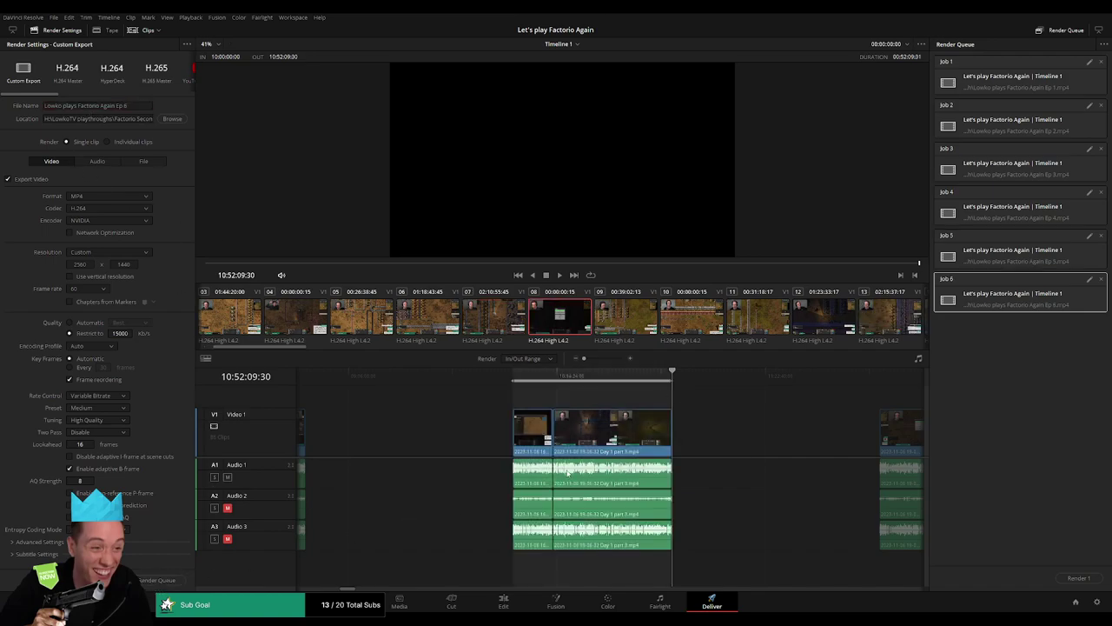
# Set the out point at the end of the next two clips and queue Ep 7
pyautogui.hscroll(5, 571, 427)
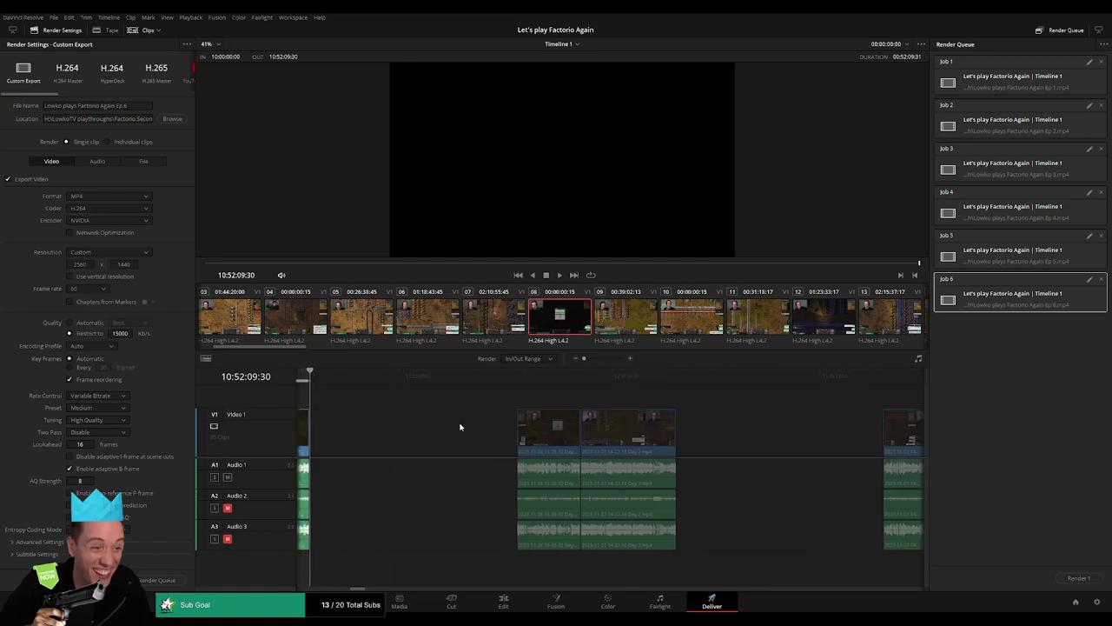
pyautogui.hscroll(1, 467, 422)
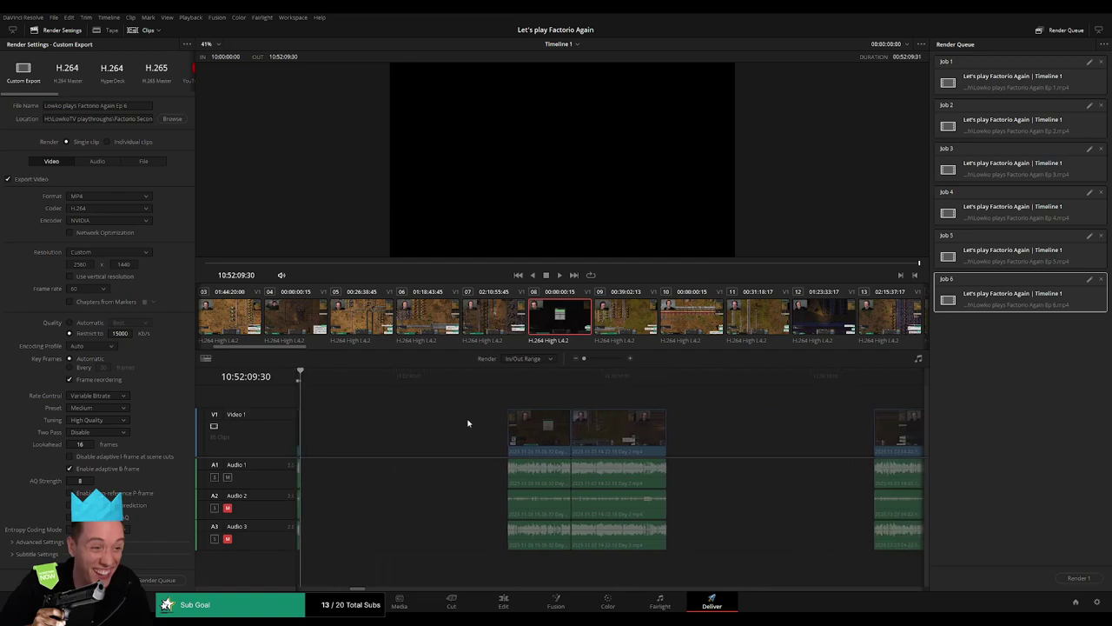
pyautogui.click(514, 380)
pyautogui.click(673, 380)
pyautogui.press('o')
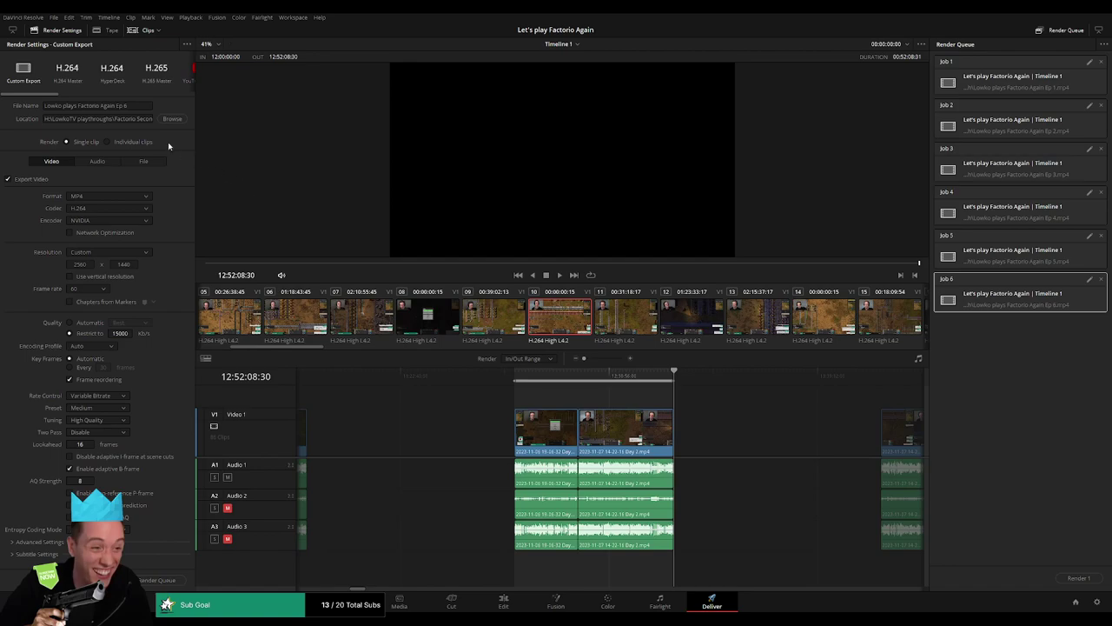
pyautogui.click(142, 106)
pyautogui.write('7')
pyautogui.click(157, 580)
# Queue Ep 8 over clip 11, from 14:00:00:00 to its end
pyautogui.hscroll(5, 852, 409)
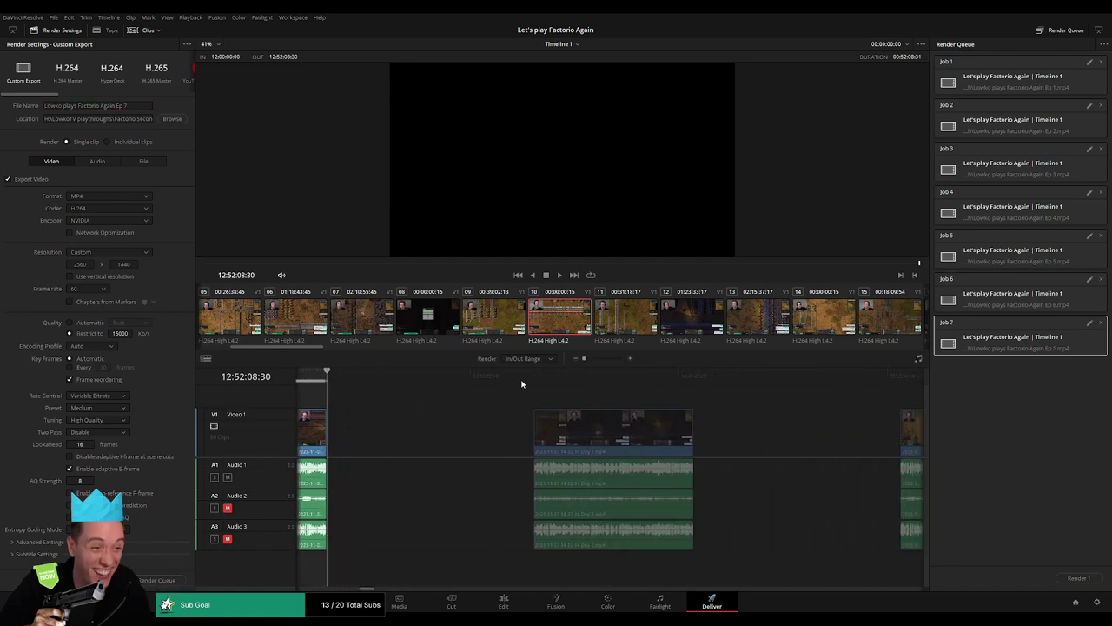
pyautogui.click(535, 380)
pyautogui.hscroll(2, 487, 393)
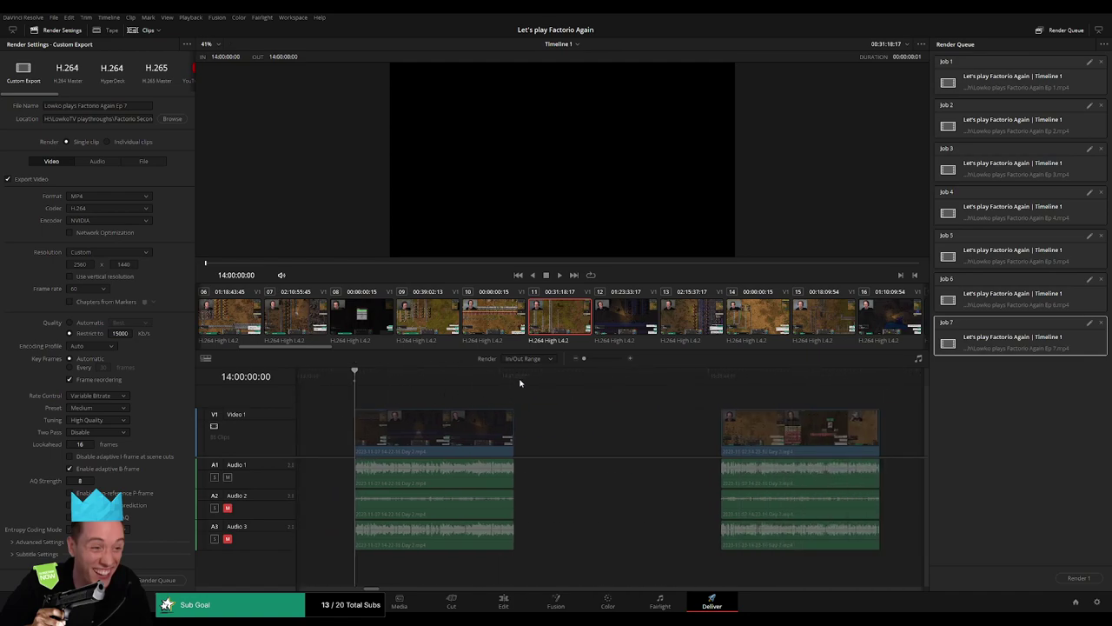
pyautogui.press('i')
pyautogui.press('Down')
pyautogui.press('o')
pyautogui.click(142, 106)
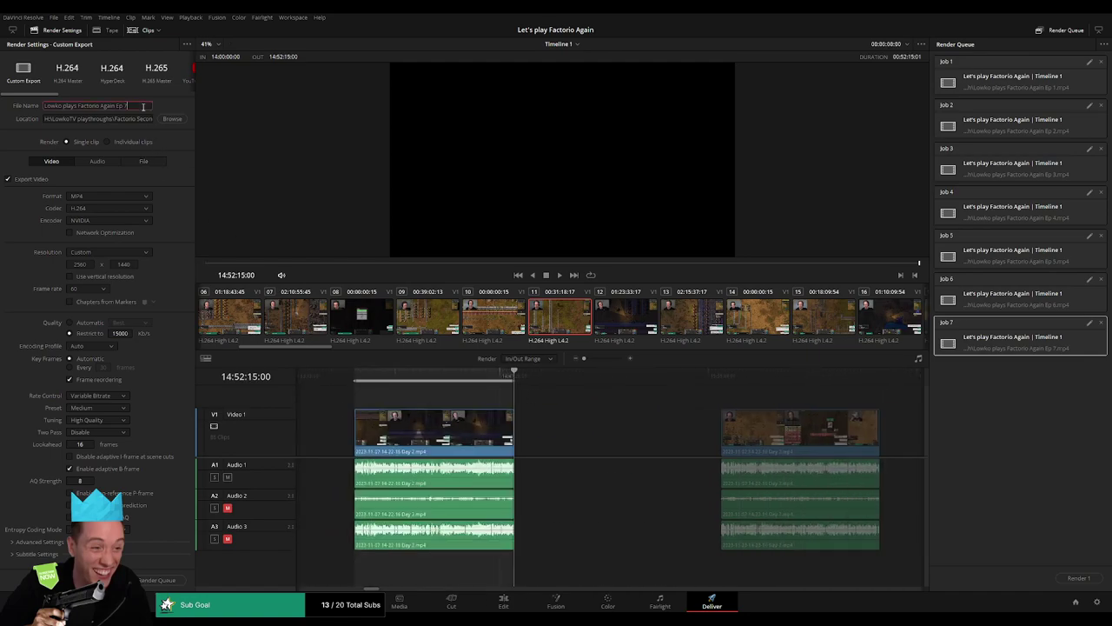
pyautogui.write('8')
pyautogui.press('Return')
pyautogui.press('Up')
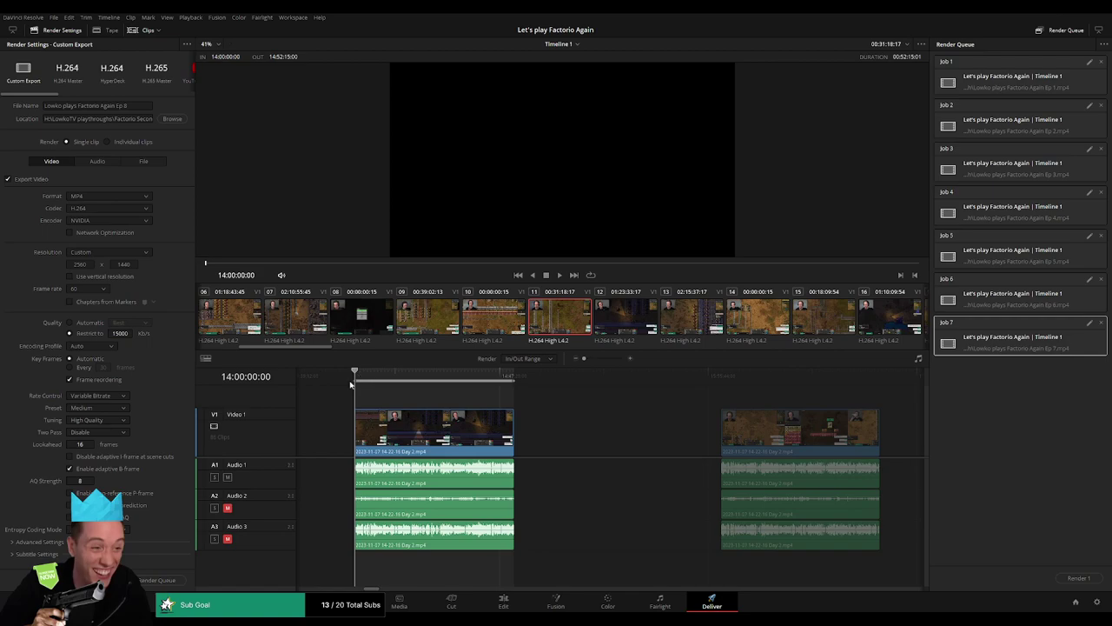
pyautogui.click(164, 580)
# Queue Ep 9 with its range from 16:00:00:00 to the clip's end
pyautogui.hscroll(3, 608, 434)
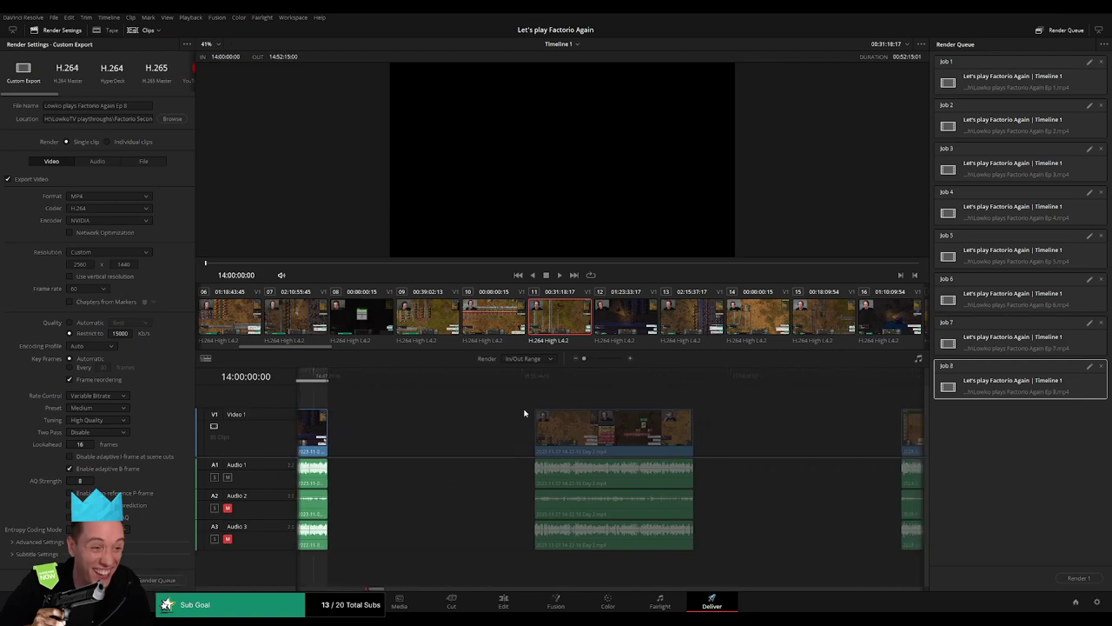
pyautogui.click(537, 379)
pyautogui.press('i')
pyautogui.press('o')
pyautogui.hscroll(2, 521, 391)
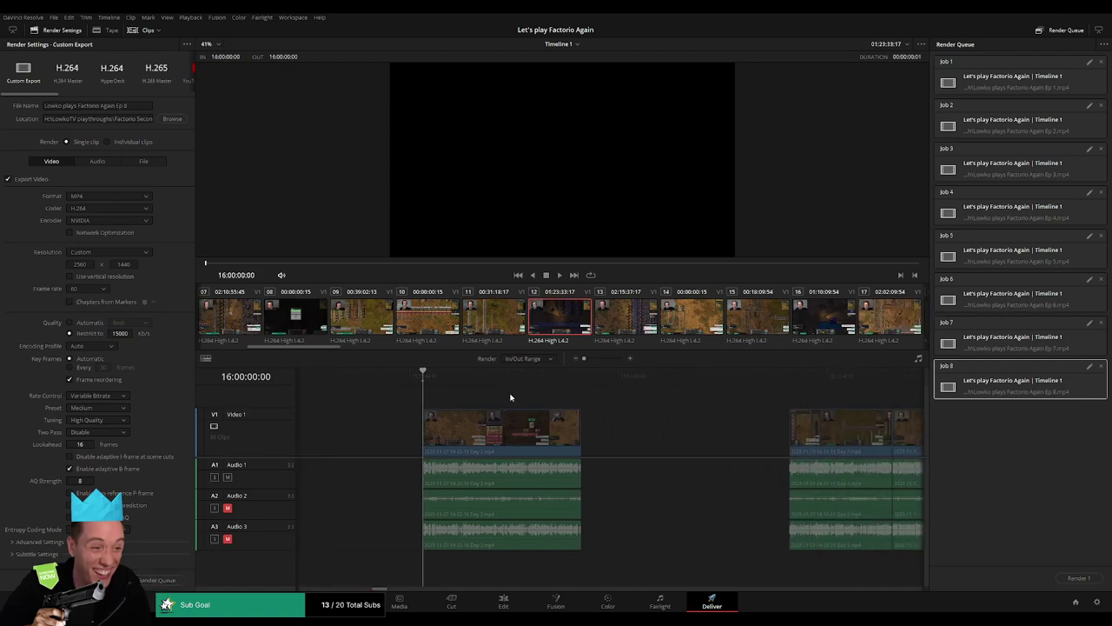
pyautogui.click(581, 377)
pyautogui.press('o')
pyautogui.click(145, 105)
pyautogui.write('9')
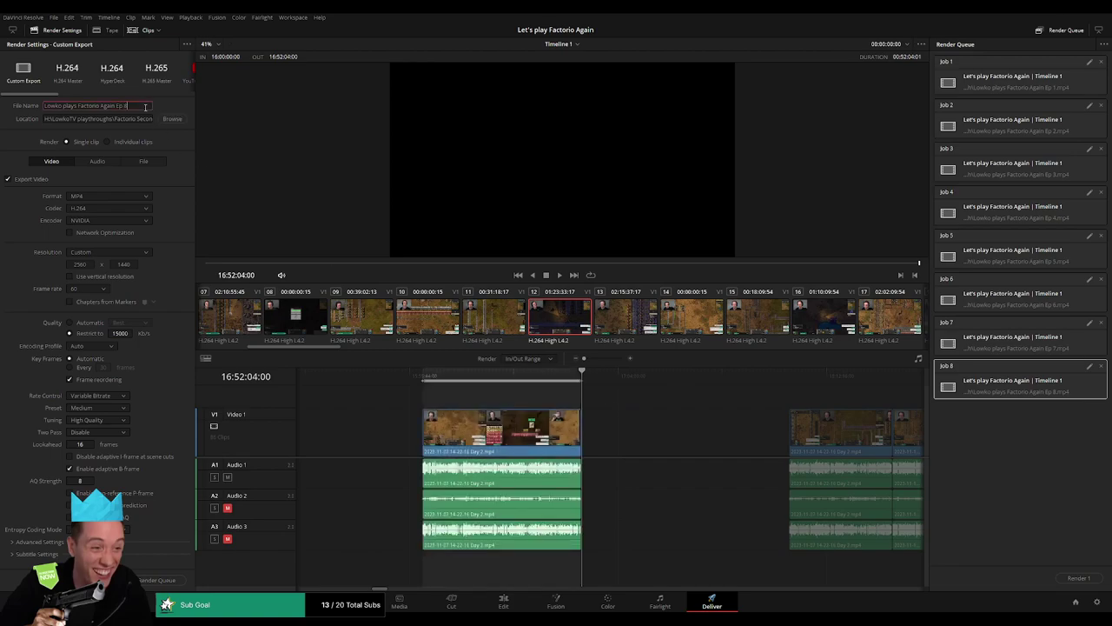
pyautogui.click(157, 579)
# Mark In/Out on the next clip's span and queue Ep 10
pyautogui.hscroll(2, 449, 422)
pyautogui.hscroll(2, 510, 399)
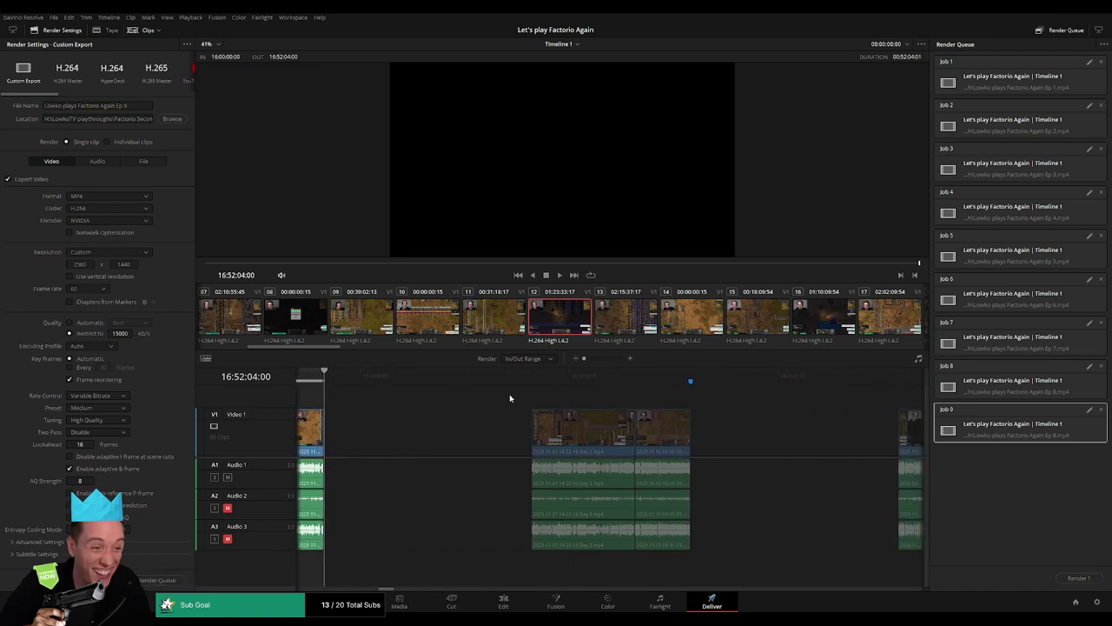
pyautogui.click(532, 377)
pyautogui.press('i')
pyautogui.hscroll(2, 612, 397)
pyautogui.click(590, 376)
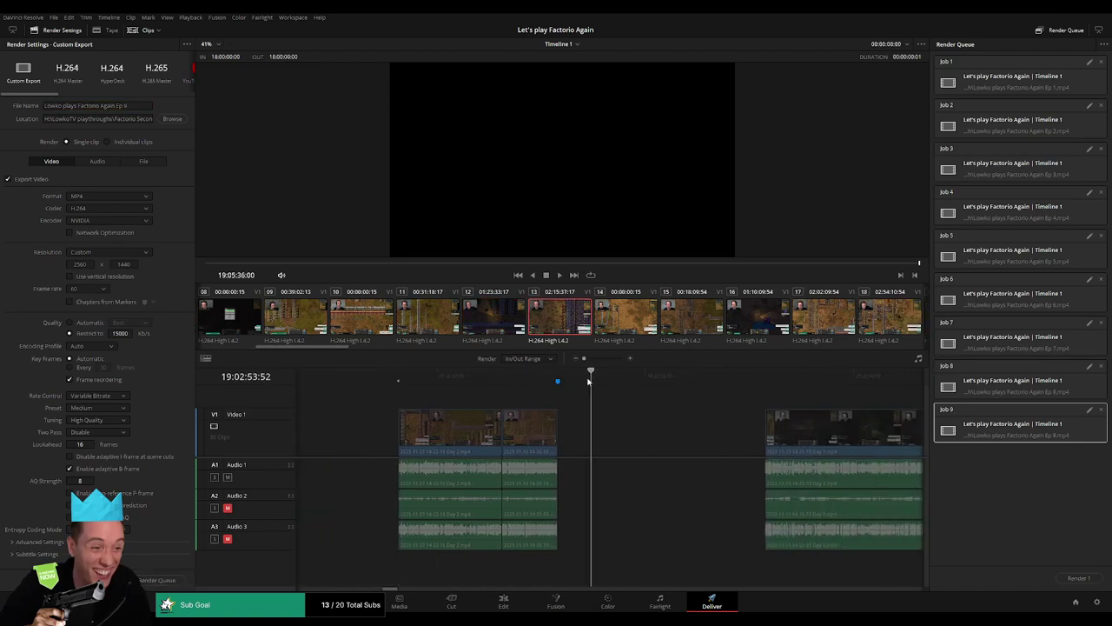
pyautogui.moveTo(590, 380); pyautogui.dragTo(558, 376)
pyautogui.press('o')
pyautogui.click(145, 106)
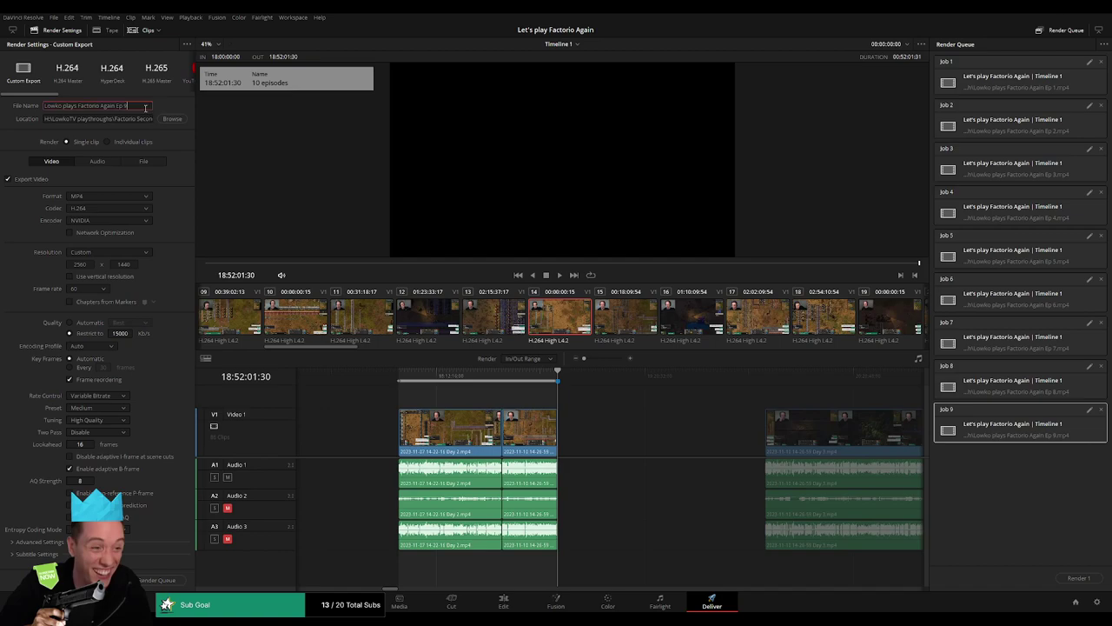
pyautogui.write('10')
pyautogui.click(158, 578)
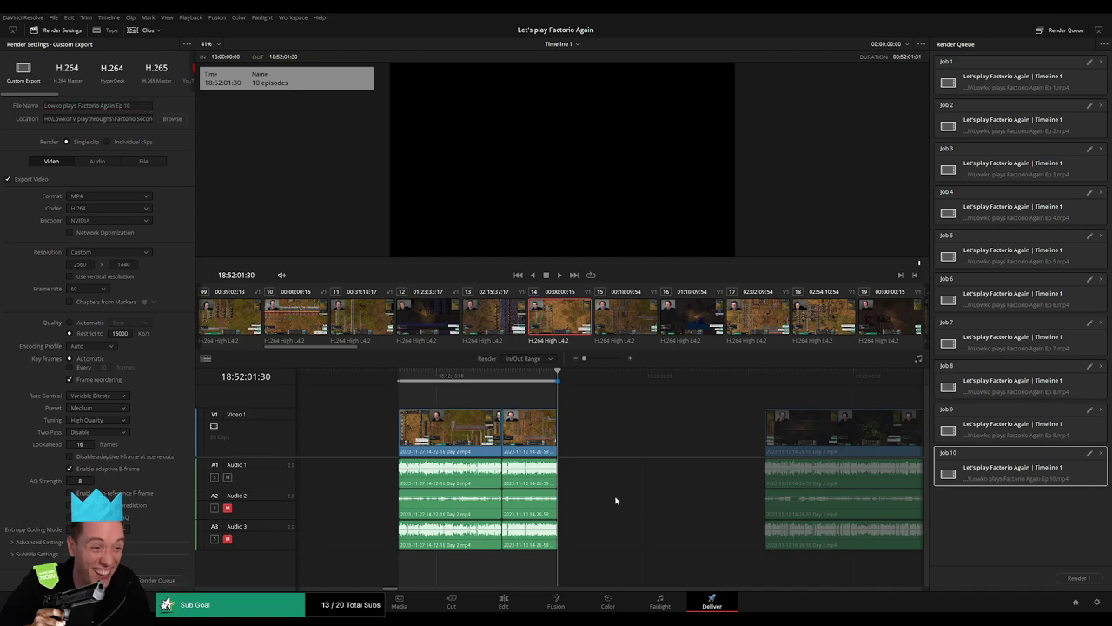
# Mark In/Out on the following clip and queue Ep 11
pyautogui.hscroll(1, 661, 439)
pyautogui.hscroll(4, 660, 439)
pyautogui.click(522, 380)
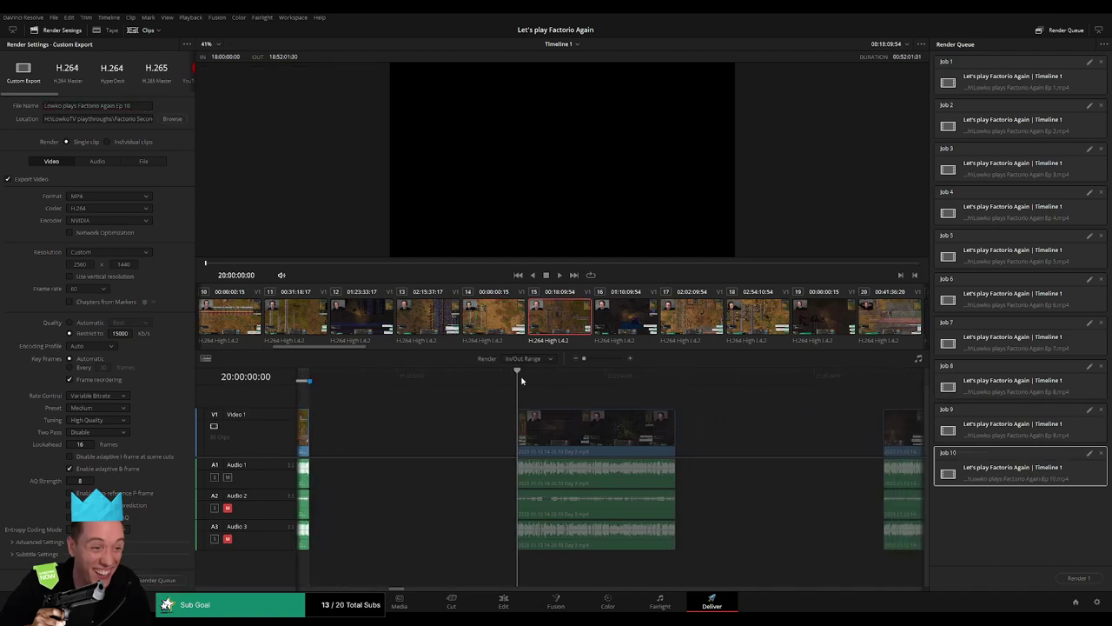
pyautogui.press('i')
pyautogui.click(676, 379)
pyautogui.press('o')
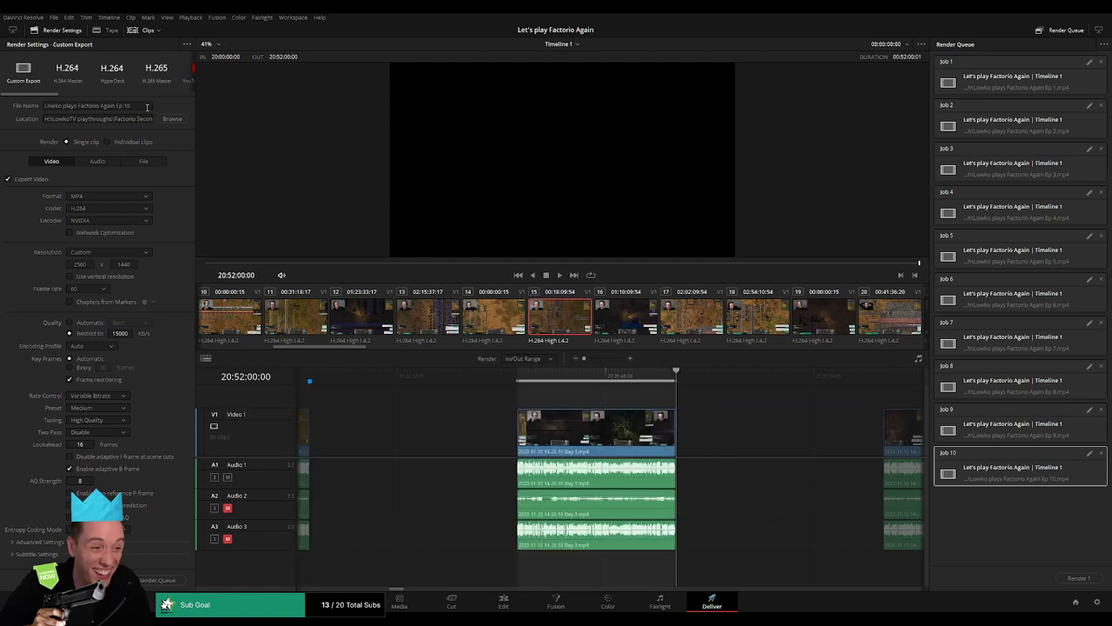
pyautogui.click(147, 107)
pyautogui.click(163, 579)
# Mark In/Out on the next clip and queue it as Ep 12
pyautogui.hscroll(6, 739, 440)
pyautogui.press('Down')
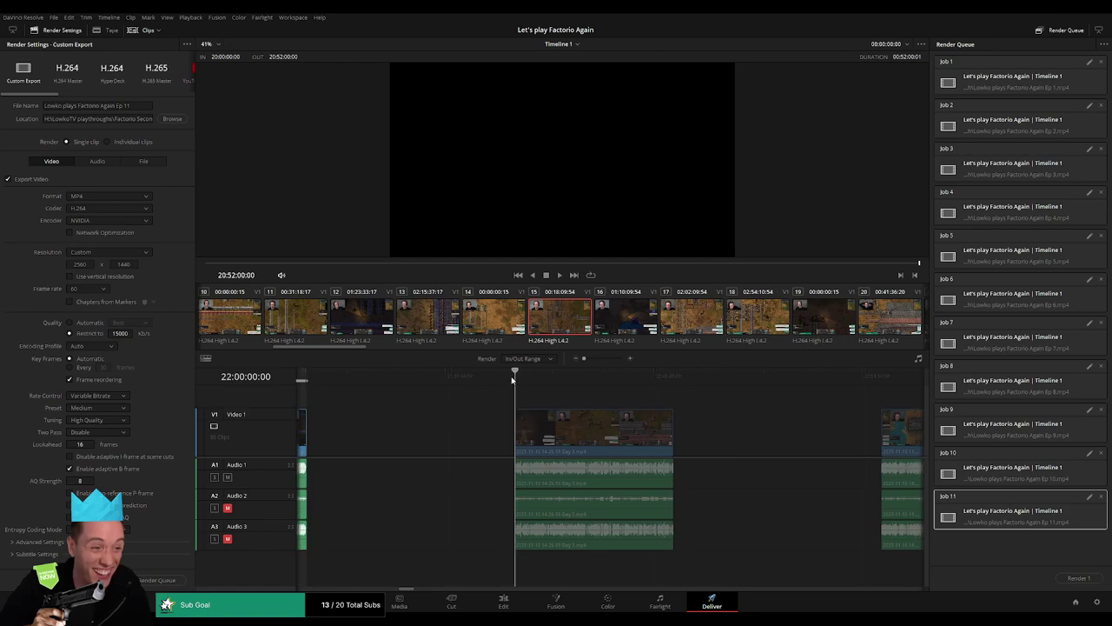
pyautogui.press('i')
pyautogui.hscroll(-5, 435, 414)
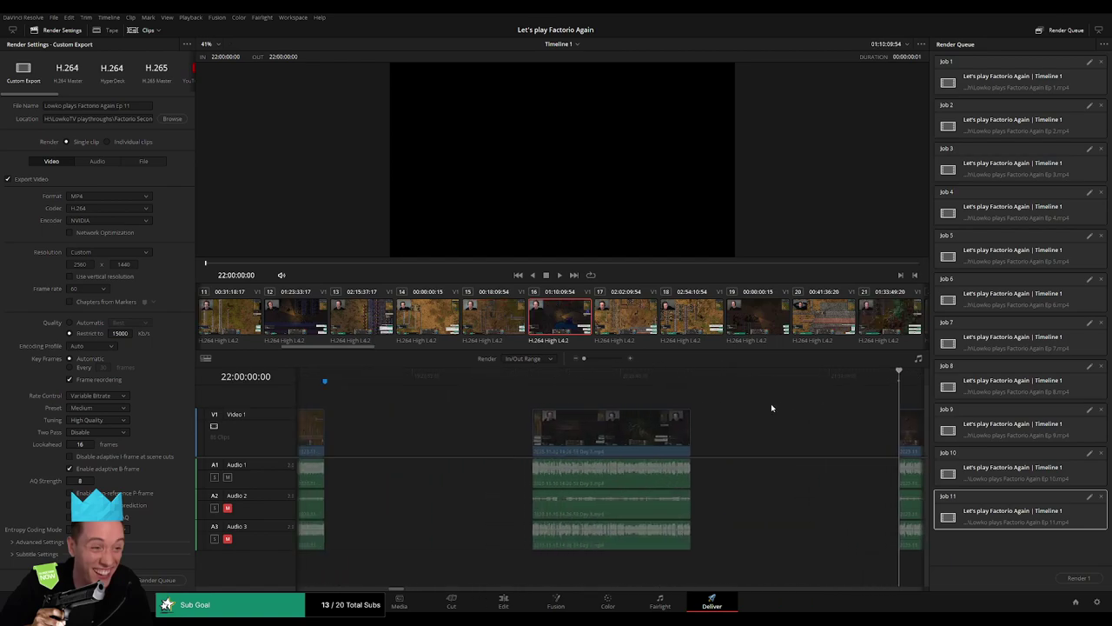
pyautogui.press('Down')
pyautogui.hscroll(5, 658, 392)
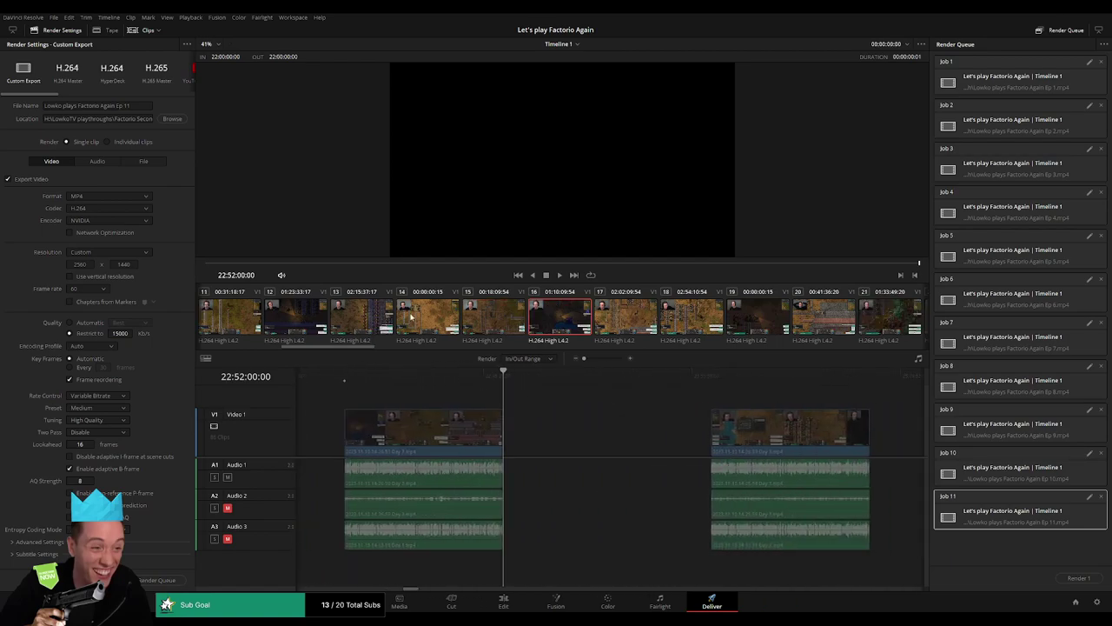
pyautogui.press('o')
pyautogui.click(140, 107)
pyautogui.write('2')
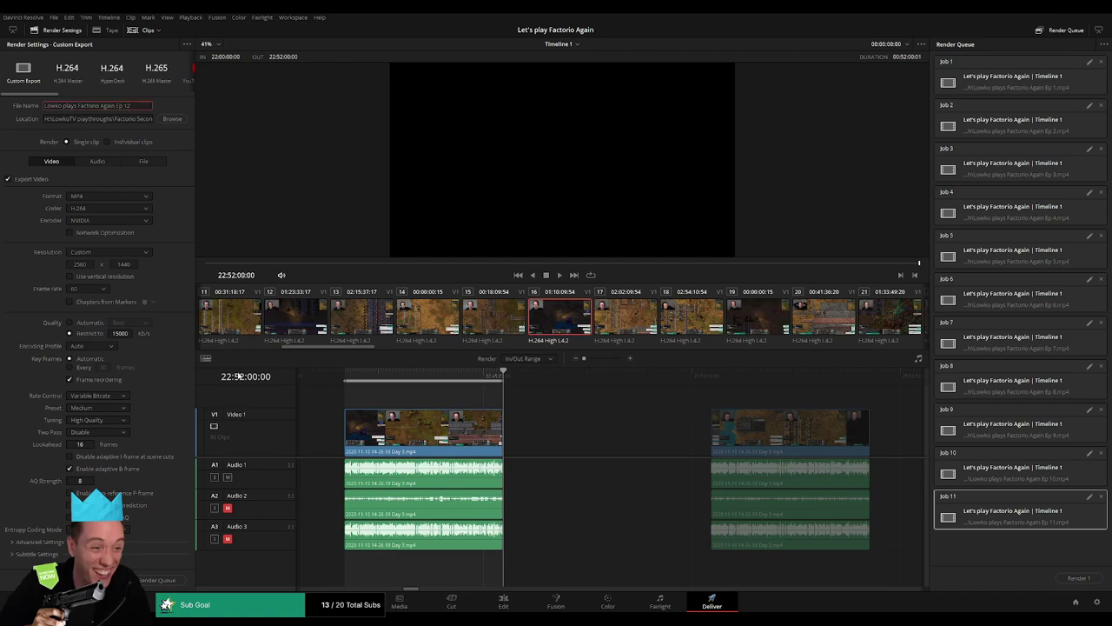
pyautogui.click(164, 582)
pyautogui.press('Down')
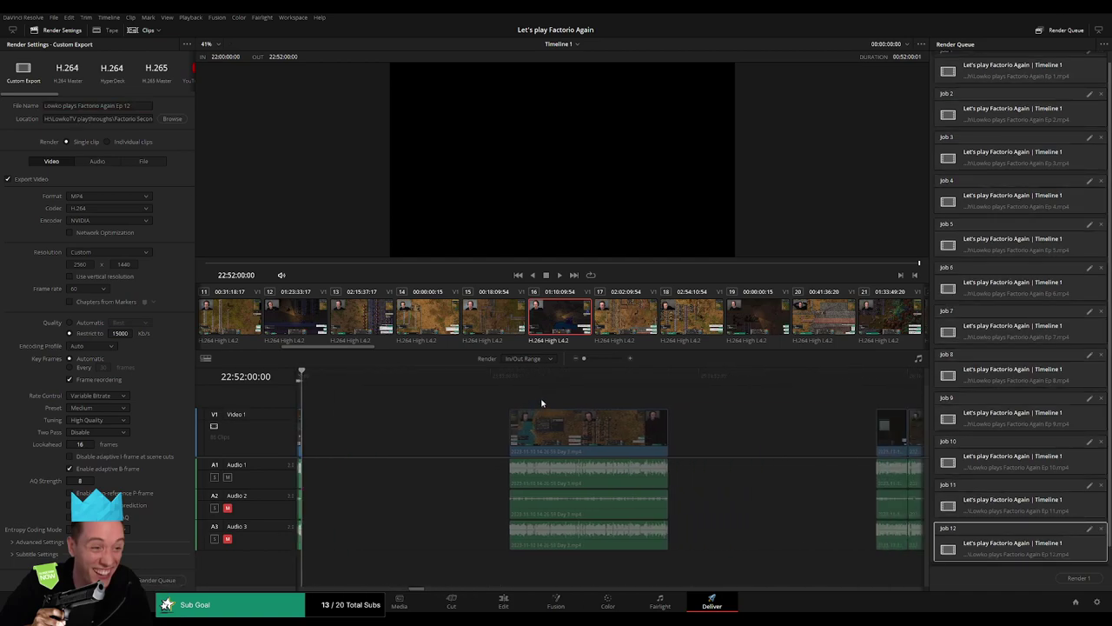
# Mark the current clip's in/out range and queue it as episode 13
pyautogui.press('i')
pyautogui.press('Down')
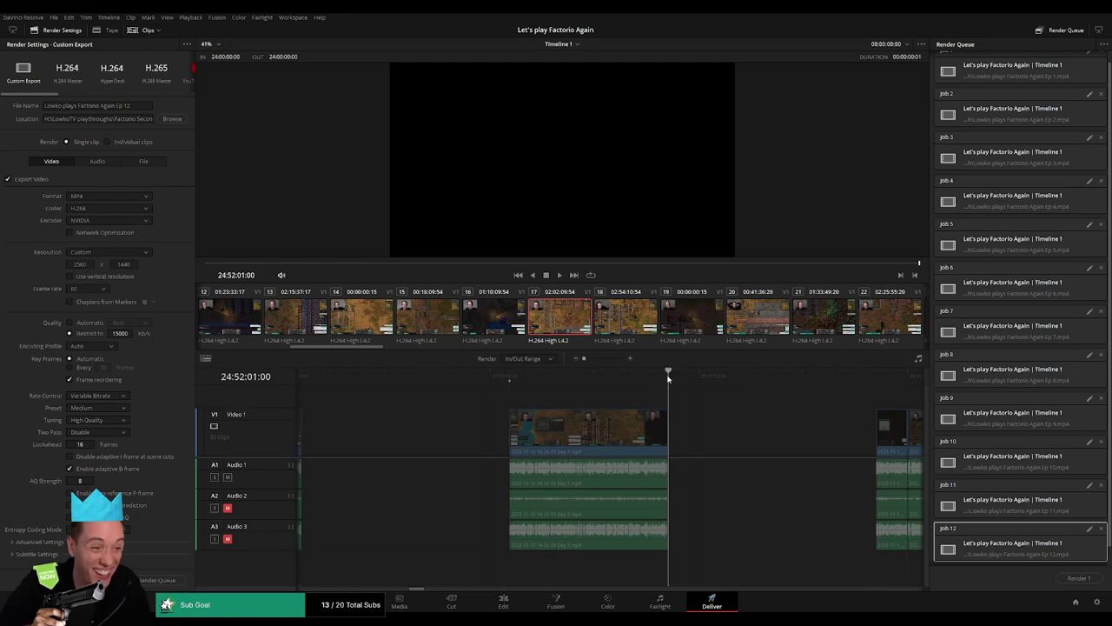
pyautogui.press('o')
pyautogui.click(138, 107)
pyautogui.write('3')
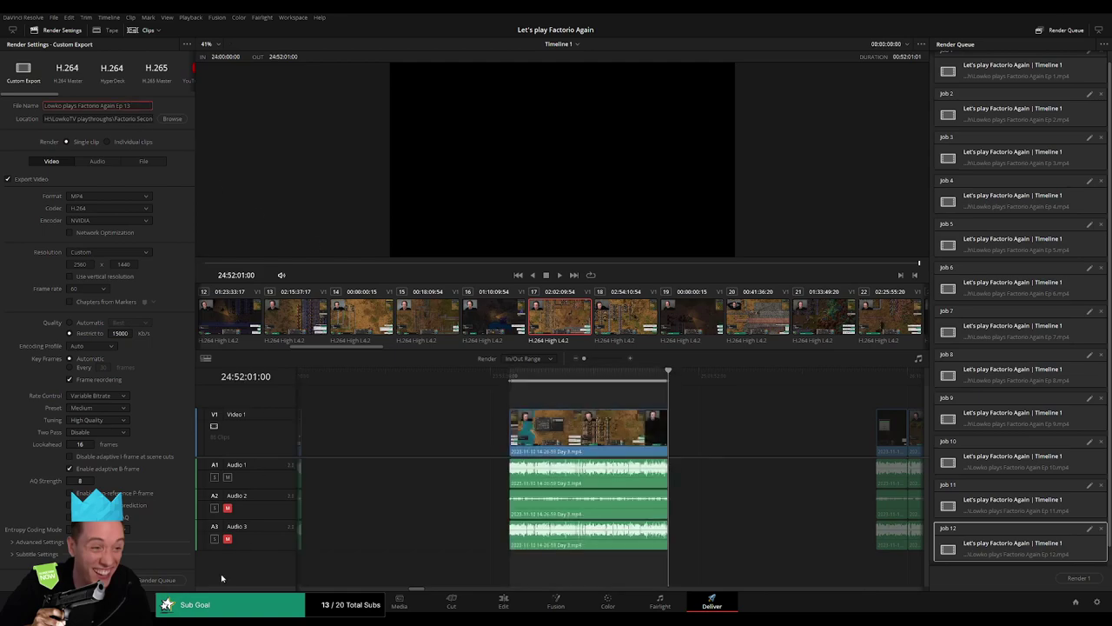
pyautogui.click(165, 580)
# Mark in/out around the next clip and queue it as episode 14
pyautogui.press('Down')
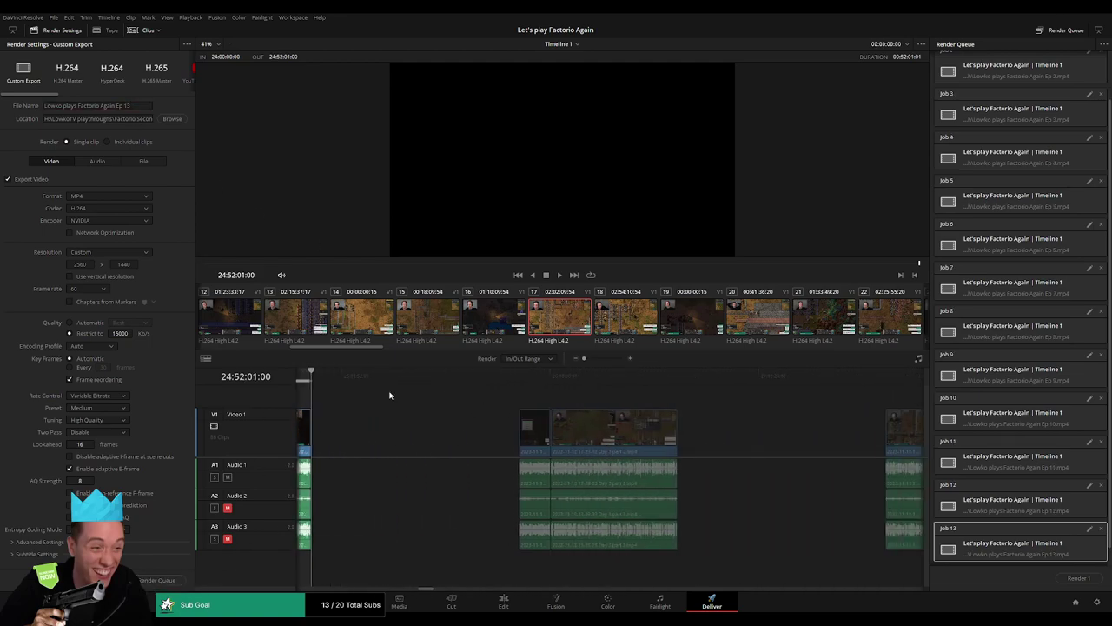
pyautogui.press('Down')
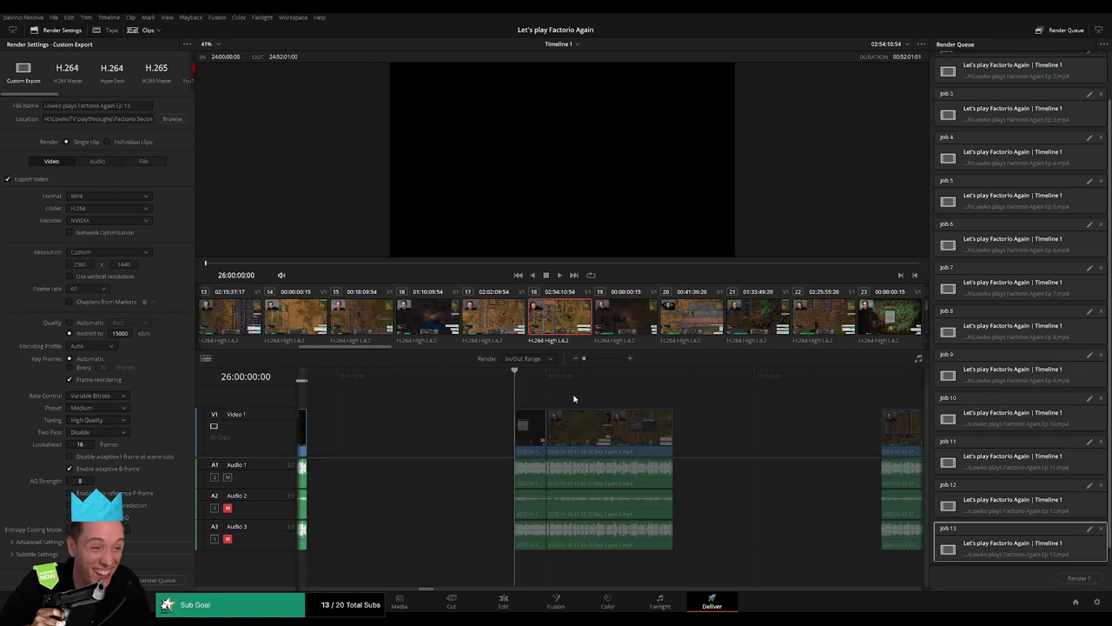
pyautogui.press('i')
pyautogui.press('Down')
pyautogui.press('o')
pyautogui.click(149, 105)
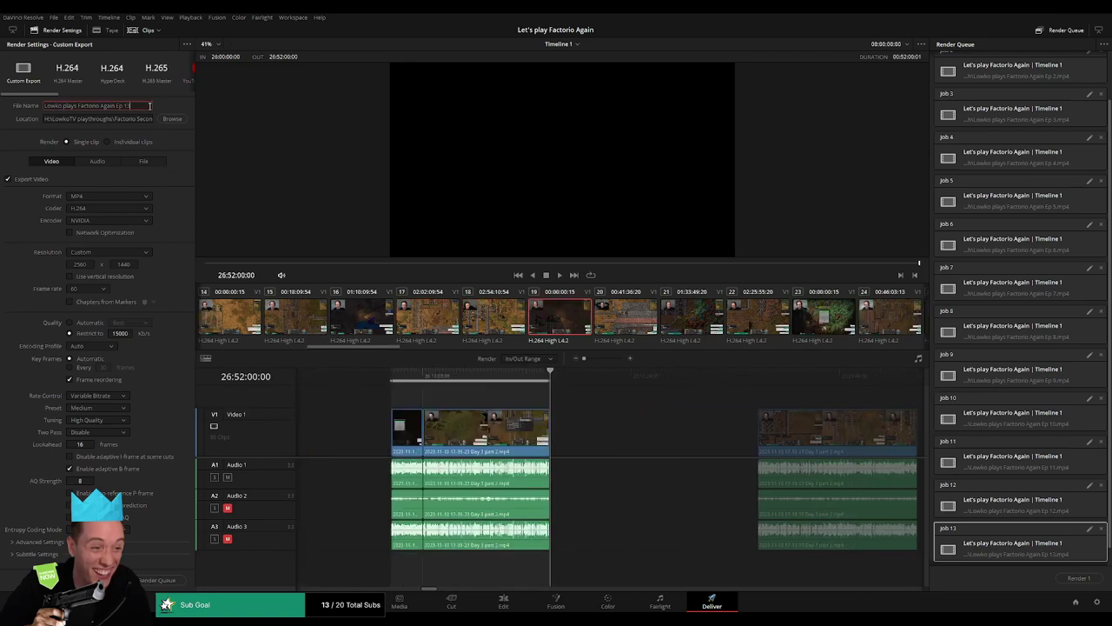
pyautogui.click(161, 580)
# Mark the following clip's range, set the file name to Ep 15, and queue it
pyautogui.hscroll(5, 522, 407)
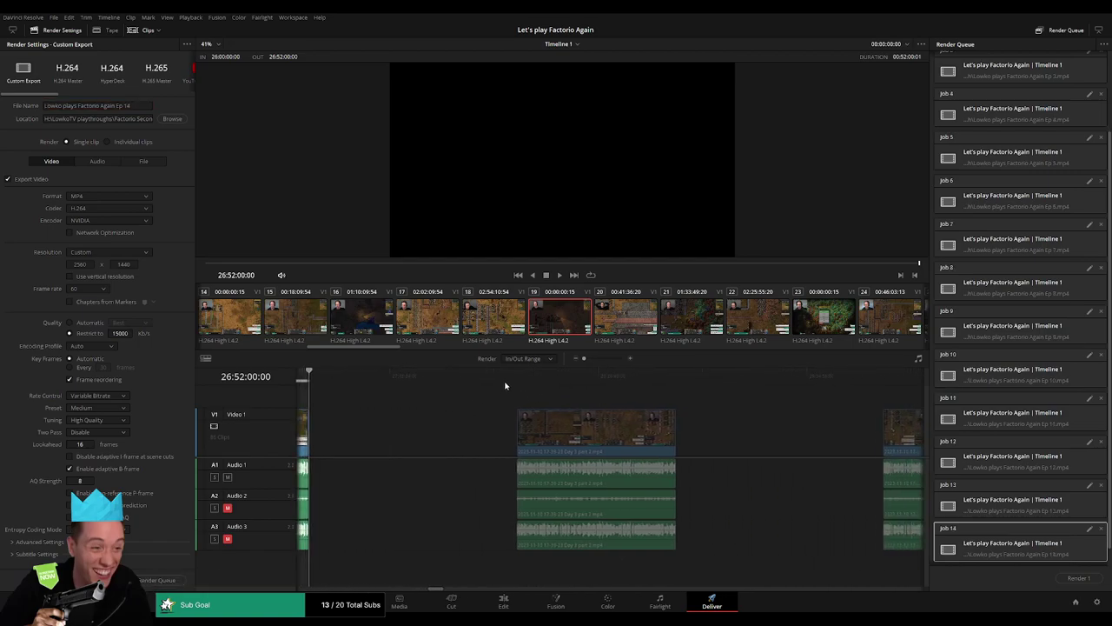
pyautogui.press('Down')
pyautogui.press('i')
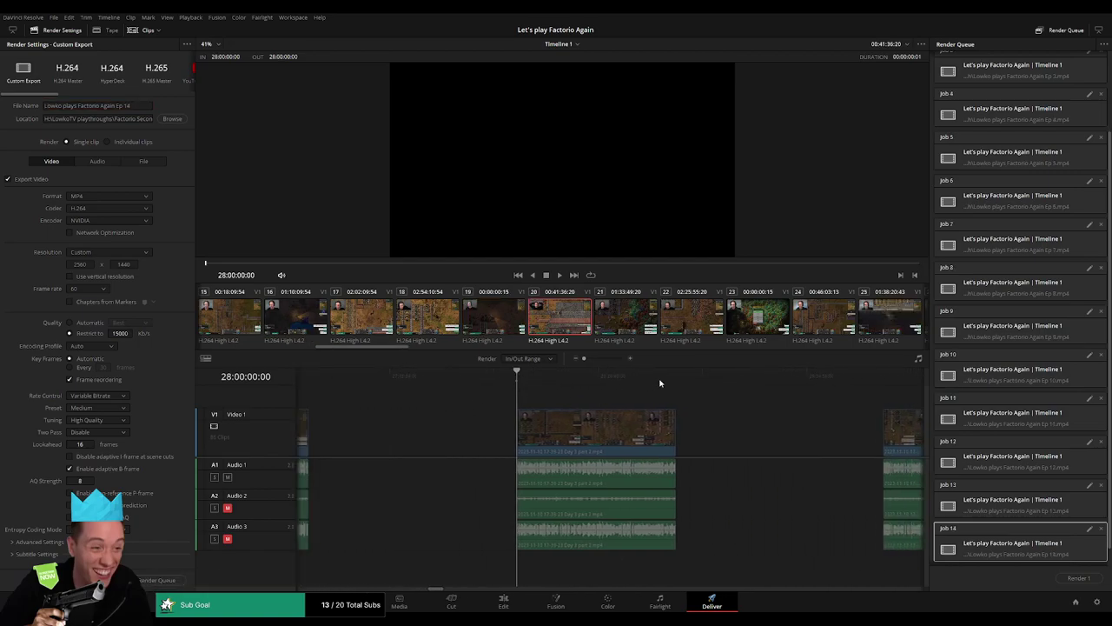
pyautogui.press('Down')
pyautogui.press('o')
pyautogui.click(139, 104)
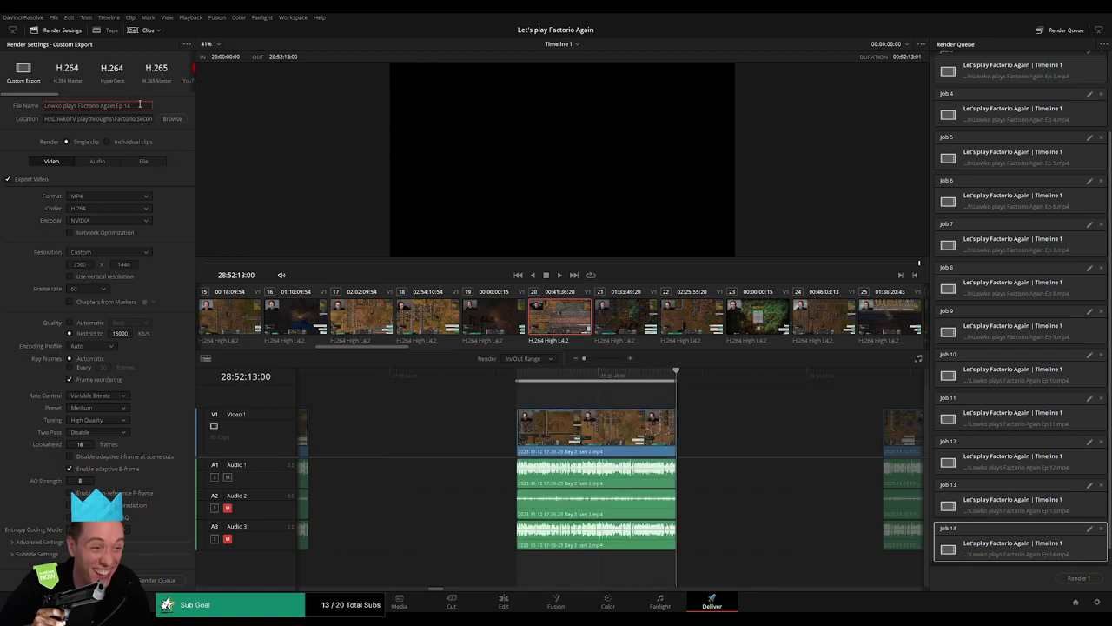
pyautogui.write('5')
pyautogui.click(161, 579)
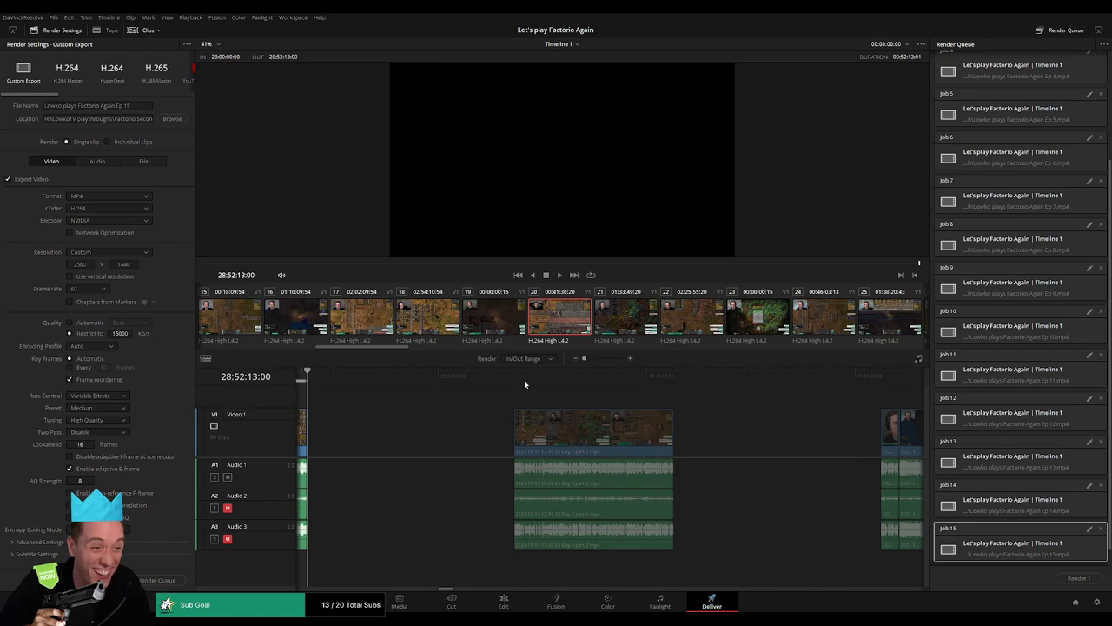
# Set the out point at the next clip's end, rename to Ep 16, and queue it
pyautogui.click(673, 375)
pyautogui.press('o')
pyautogui.click(150, 105)
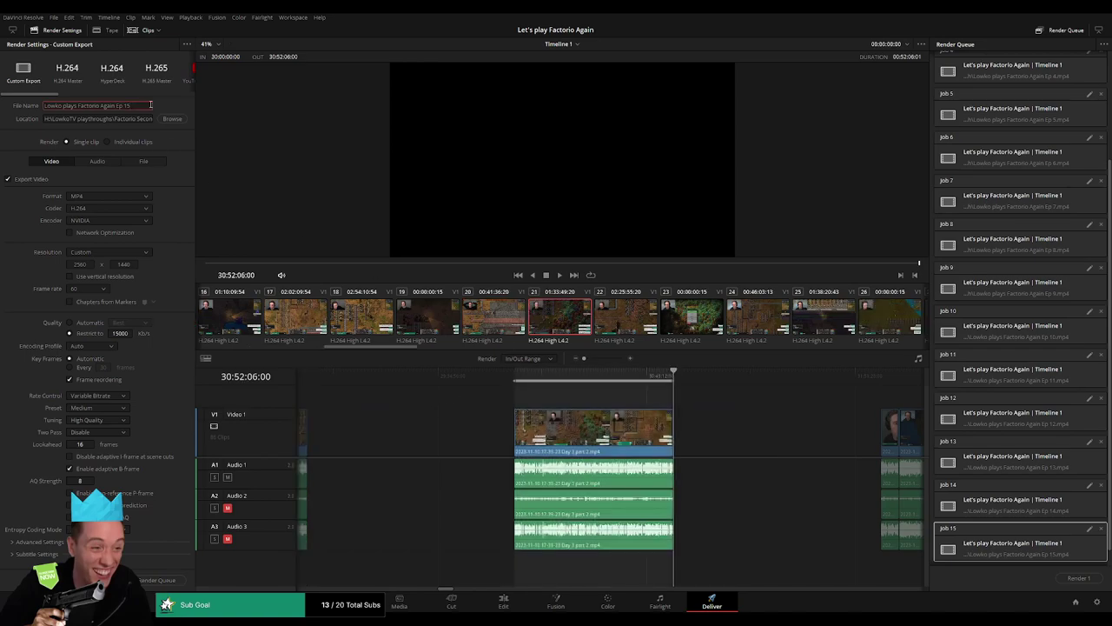
pyautogui.write('6')
pyautogui.click(159, 579)
# Mark the next clip's start and end and queue it as episode 17
pyautogui.hscroll(5, 608, 438)
pyautogui.click(539, 375)
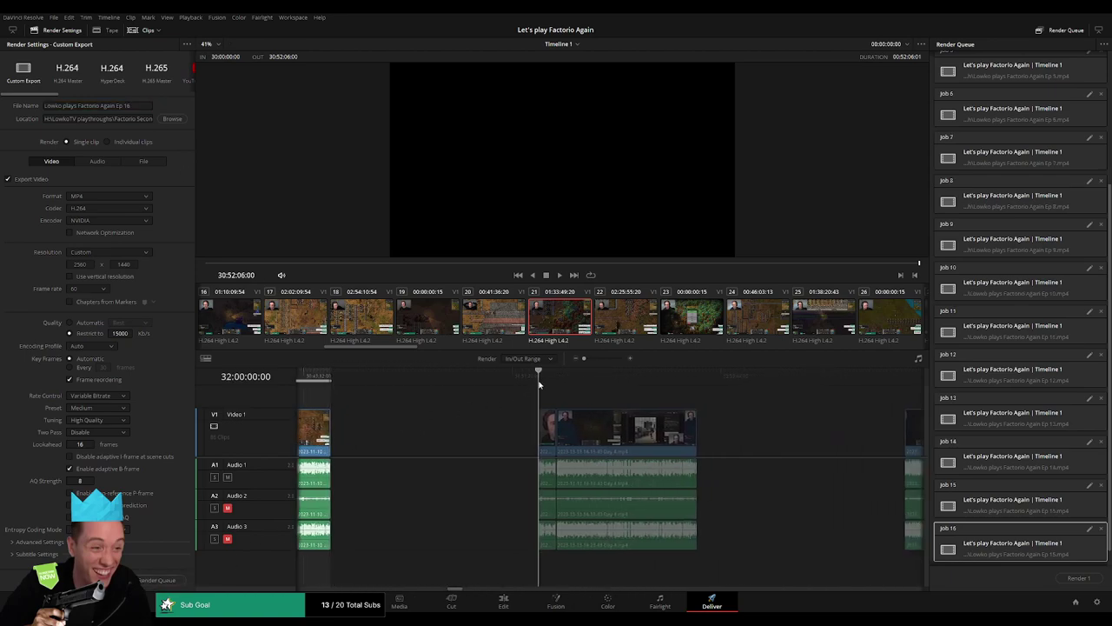
pyautogui.press('i')
pyautogui.click(697, 376)
pyautogui.press('o')
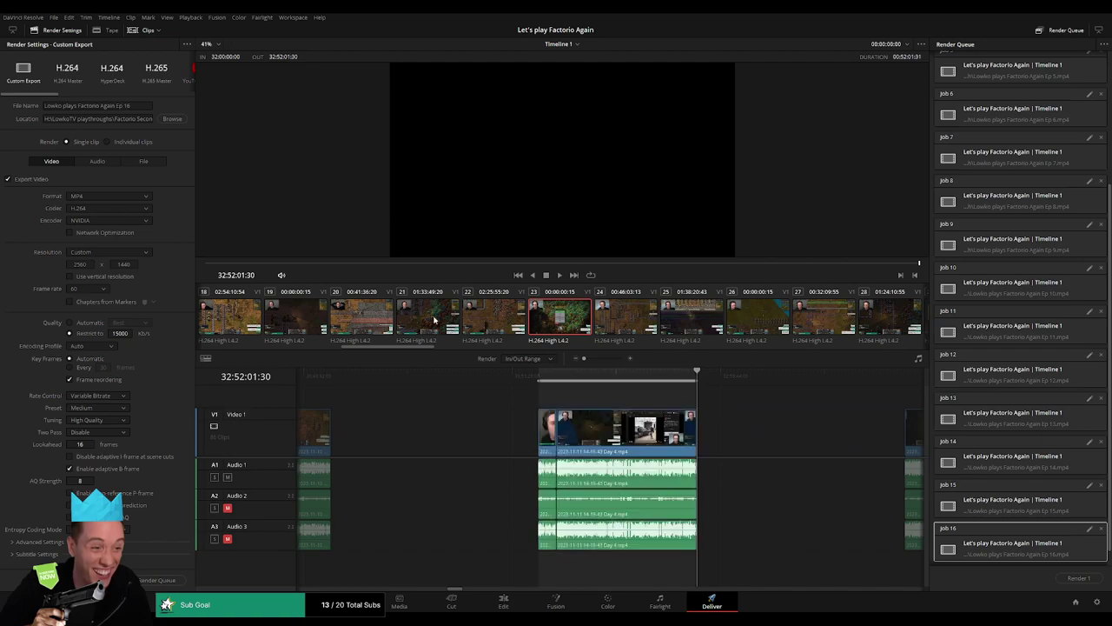
pyautogui.click(145, 105)
pyautogui.click(159, 580)
# Mark the following clip's in/out range and queue it as episode 18
pyautogui.hscroll(5, 380, 404)
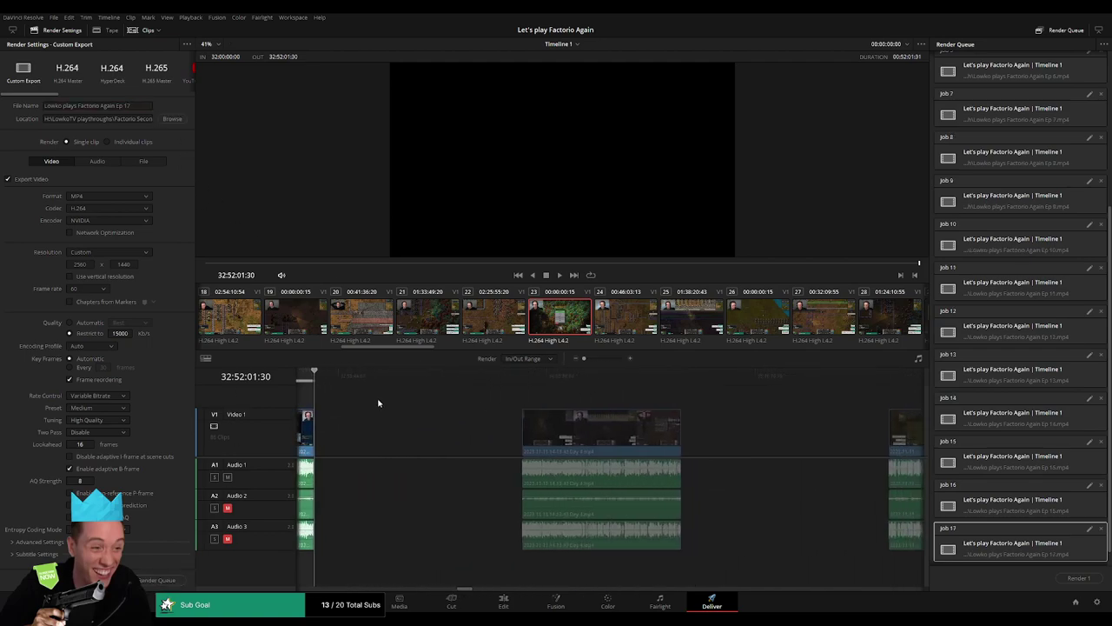
pyautogui.click(521, 375)
pyautogui.press('i')
pyautogui.click(682, 376)
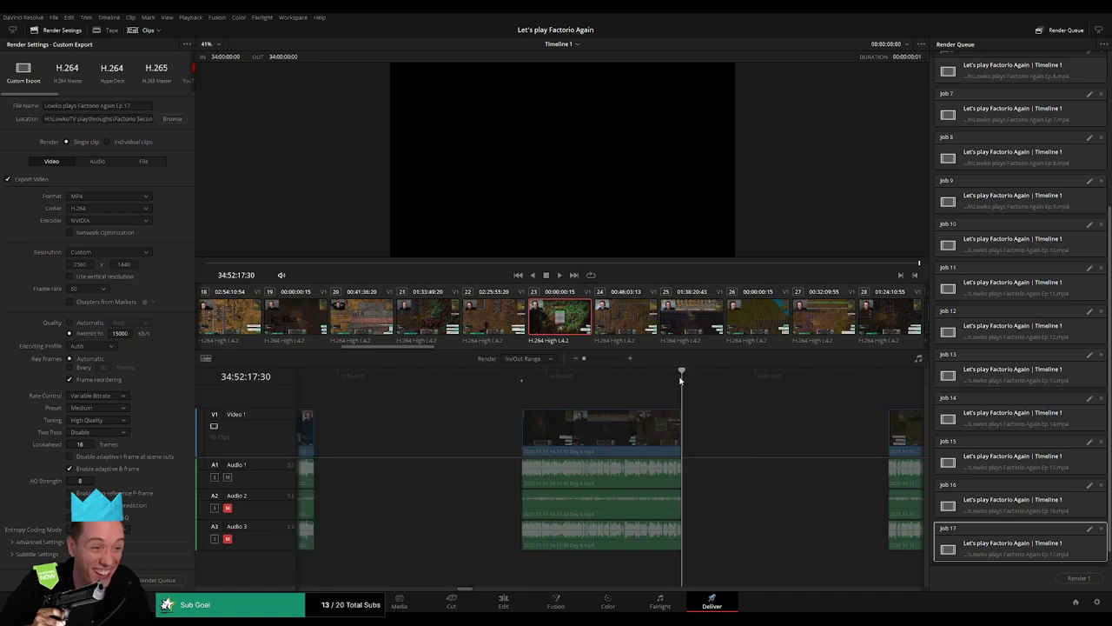
pyautogui.press('o')
pyautogui.click(143, 105)
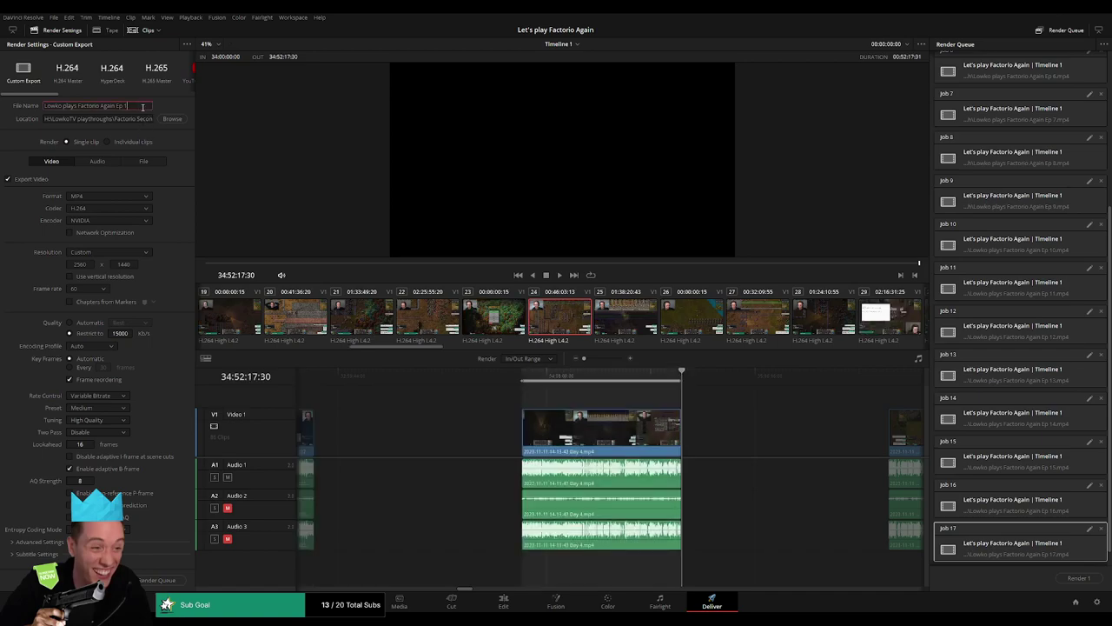
pyautogui.write('8')
pyautogui.click(159, 579)
# Set in and out points on the next clip and queue it as episode 19
pyautogui.hscroll(5, 376, 399)
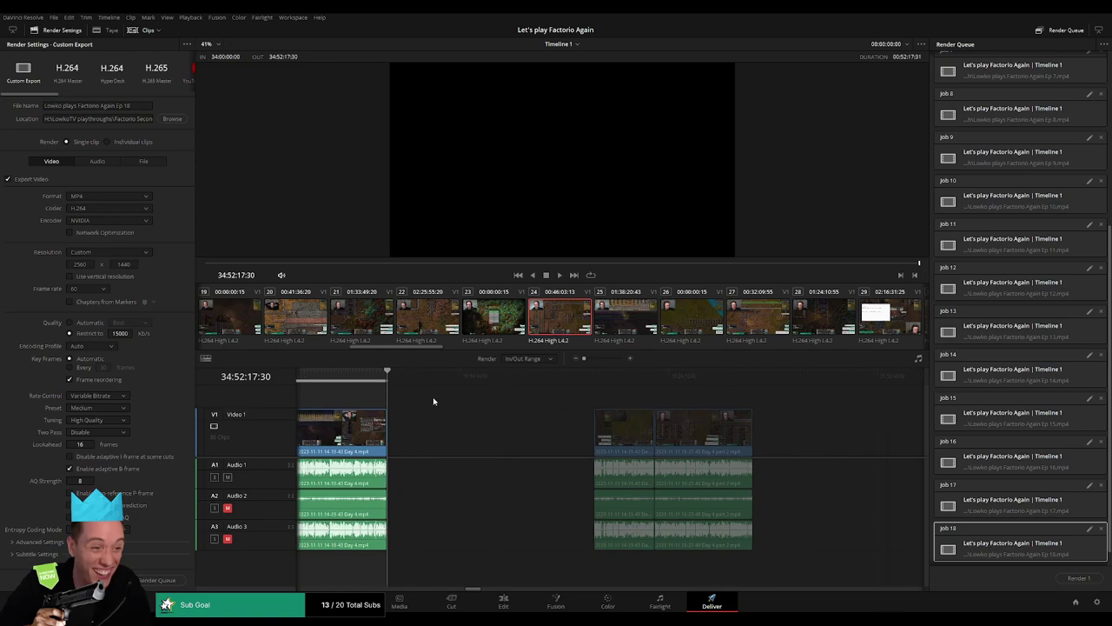
pyautogui.click(523, 398)
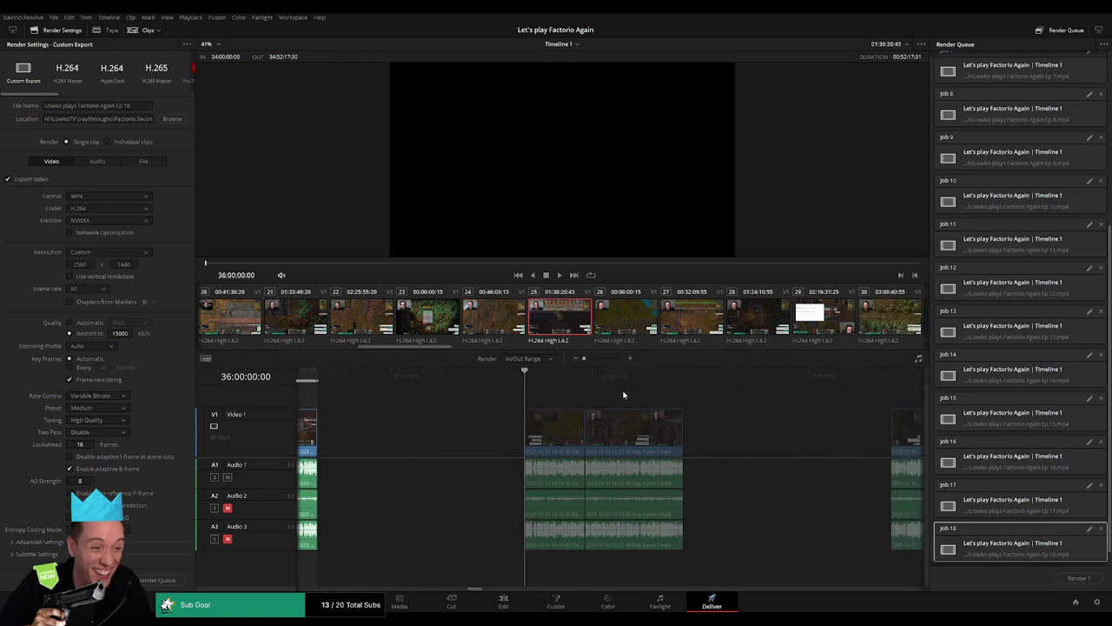
pyautogui.press('i')
pyautogui.click(685, 383)
pyautogui.press('o')
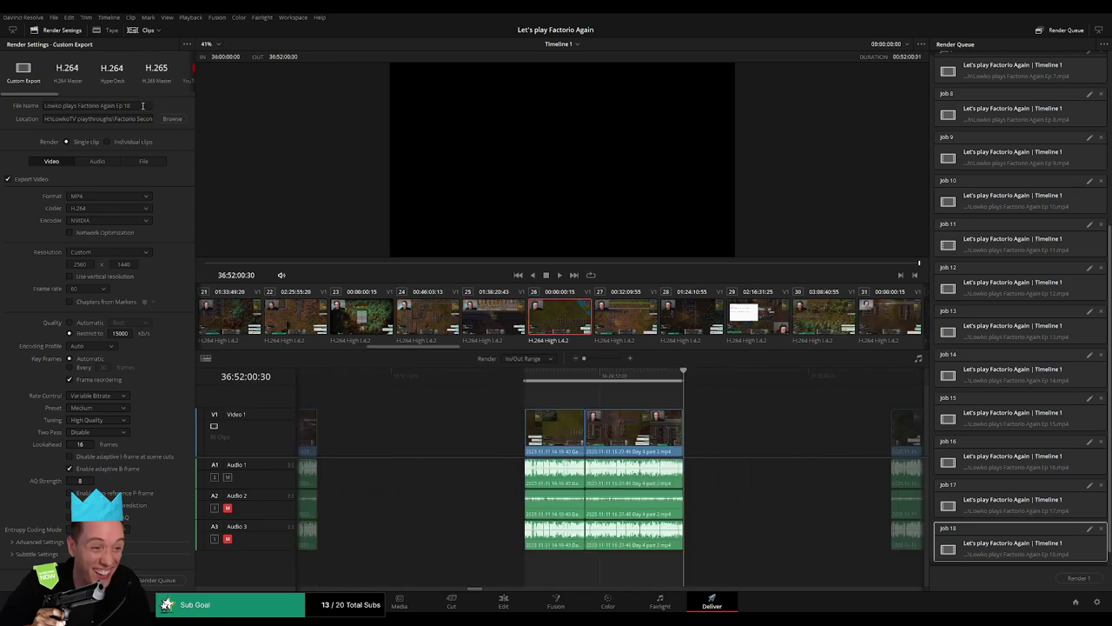
pyautogui.click(142, 105)
pyautogui.click(159, 580)
# Select the next clip's range up to its end marker and queue it as episode 20
pyautogui.press('Down')
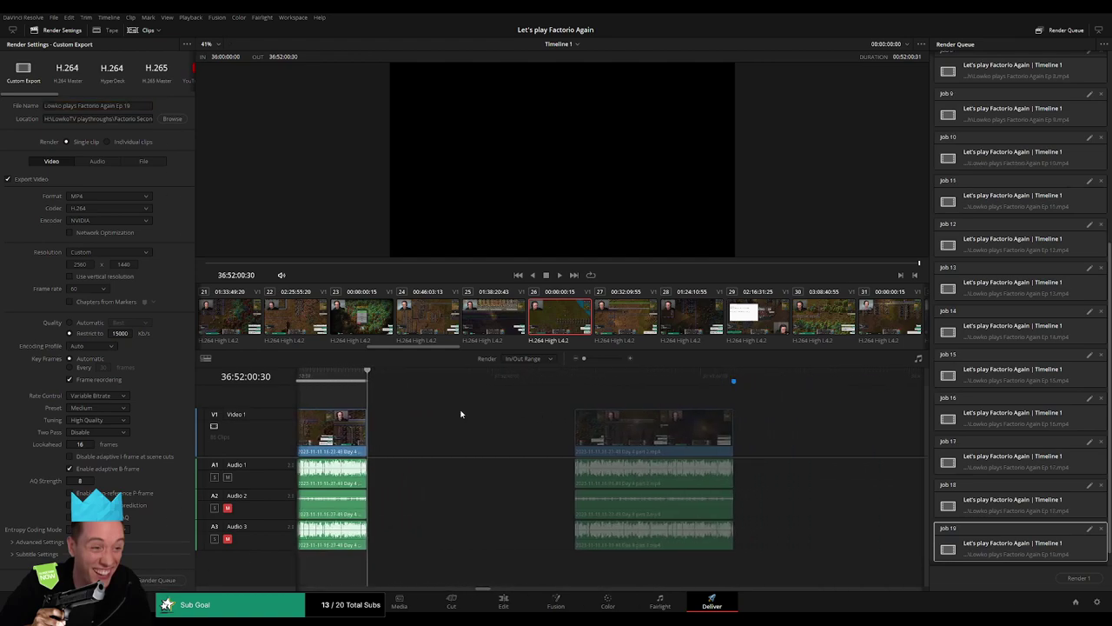
pyautogui.moveTo(514, 373); pyautogui.dragTo(543, 375)
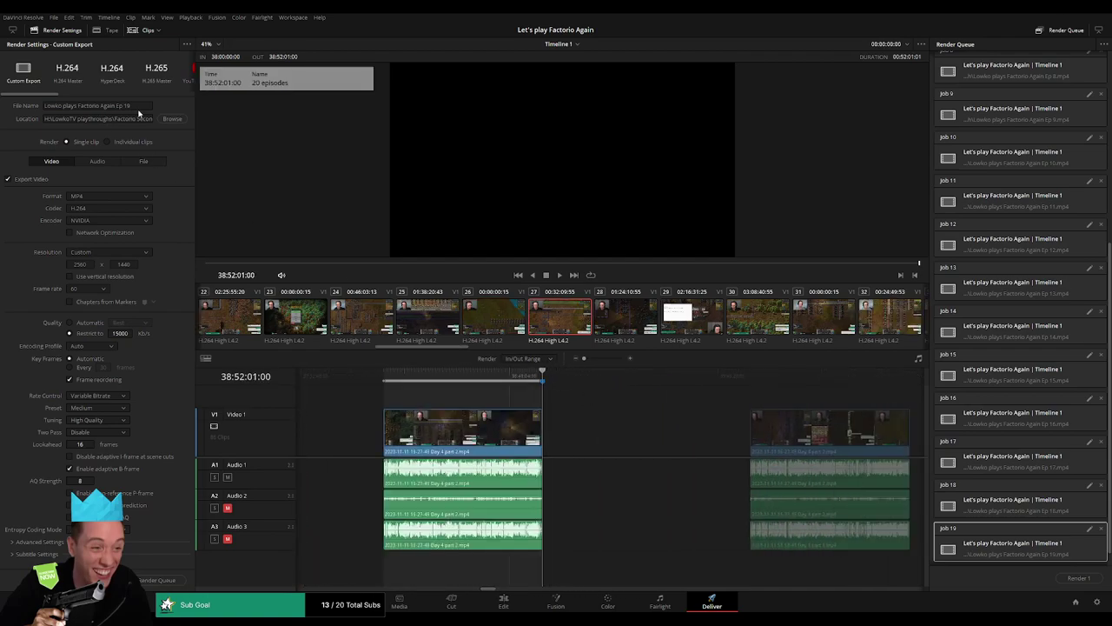
pyautogui.click(140, 108)
pyautogui.write('20')
pyautogui.click(156, 580)
# Mark the following clip's range and queue it as episode 21
pyautogui.hscroll(3, 453, 407)
pyautogui.click(520, 381)
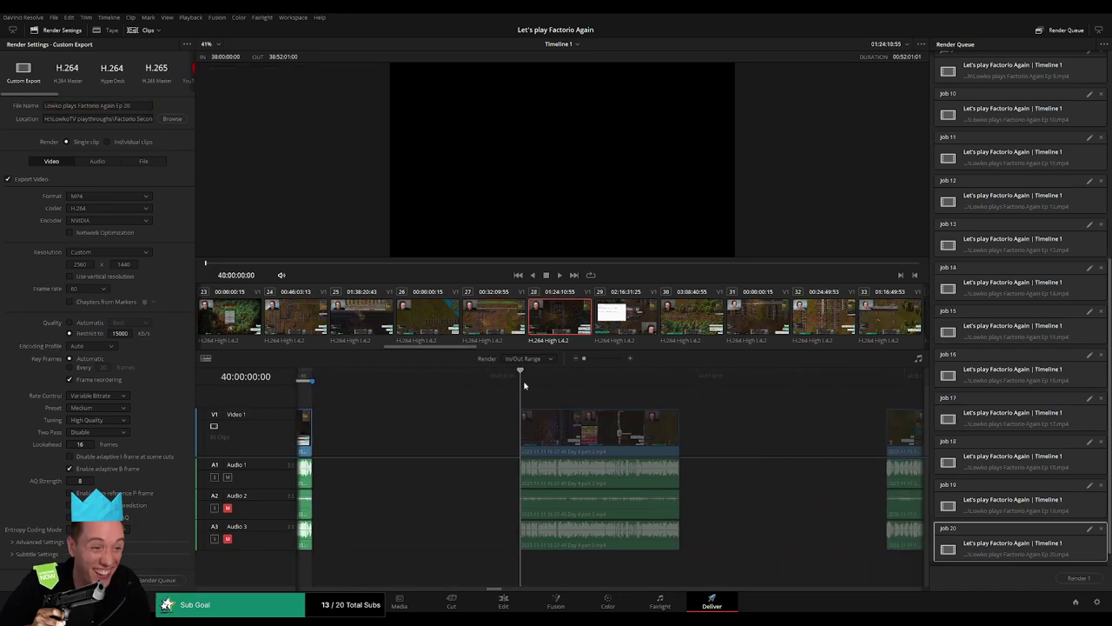
pyautogui.click(679, 381)
pyautogui.press('x')
pyautogui.click(140, 105)
pyautogui.write('1')
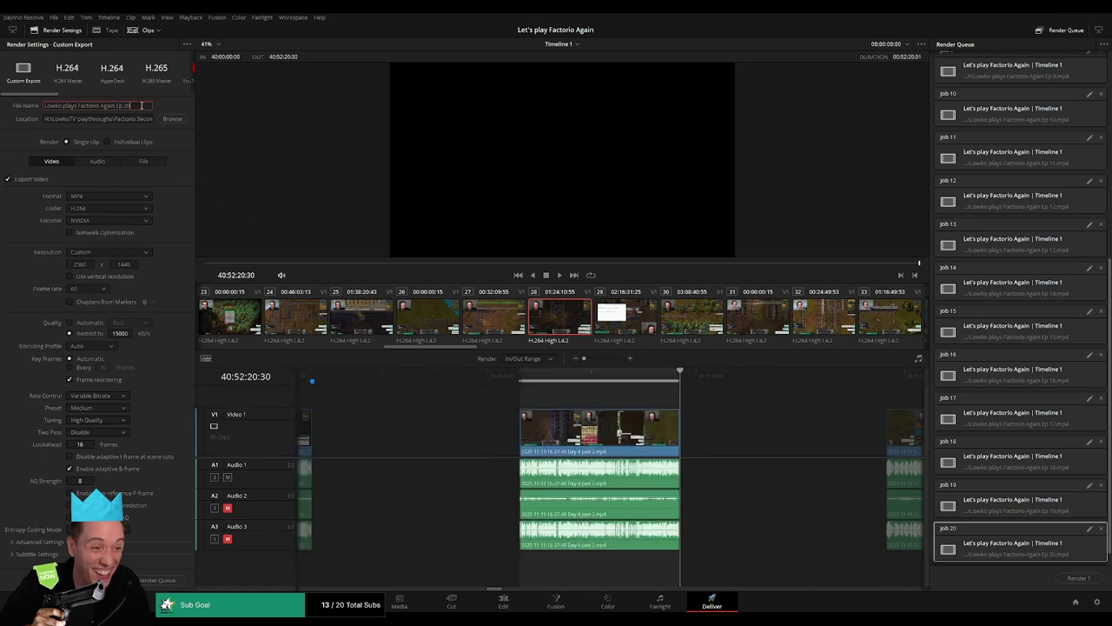
pyautogui.click(156, 580)
# Queue episode 22 with in/out from 42:00:00:00 to 42:52:09:30
pyautogui.hscroll(3, 524, 419)
pyautogui.hscroll(3, 368, 418)
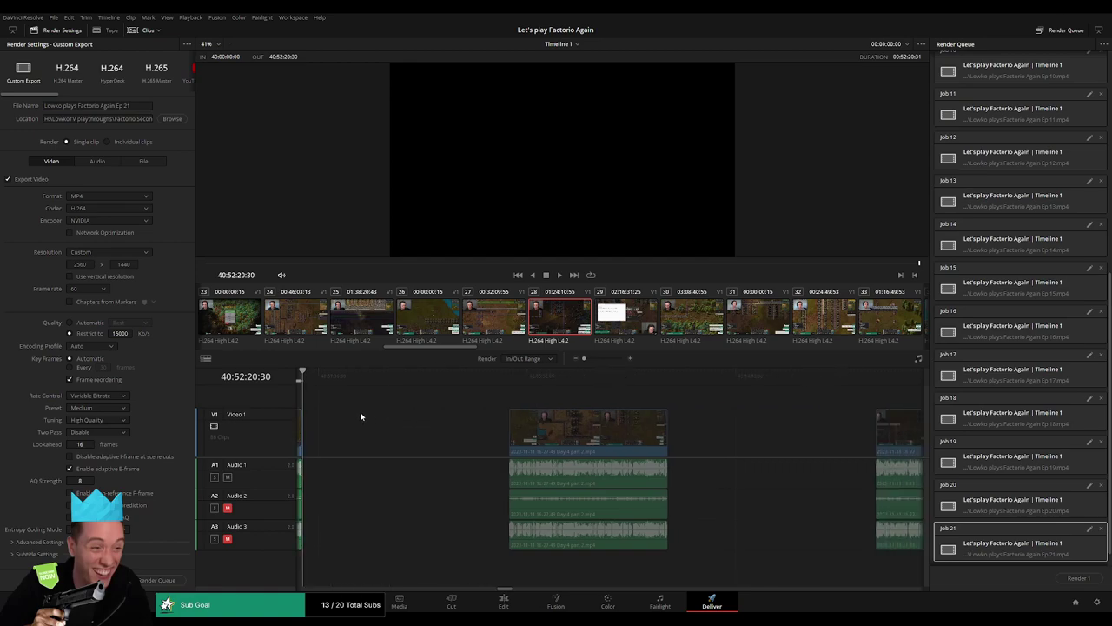
pyautogui.click(522, 381)
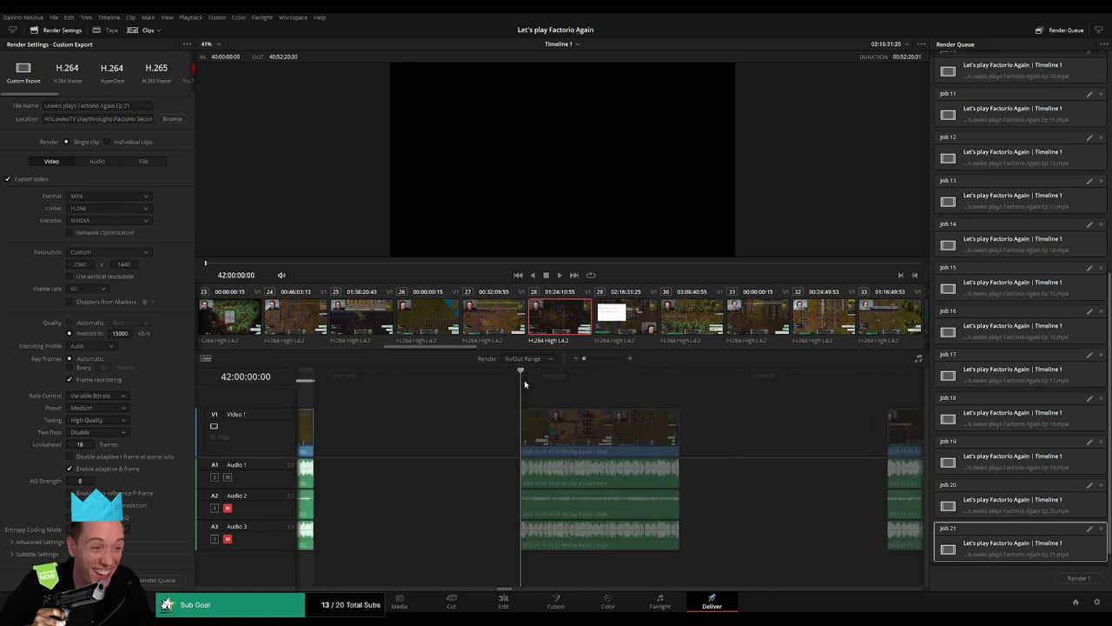
pyautogui.press('i')
pyautogui.click(680, 373)
pyautogui.press('o')
pyautogui.click(136, 105)
pyautogui.write('2')
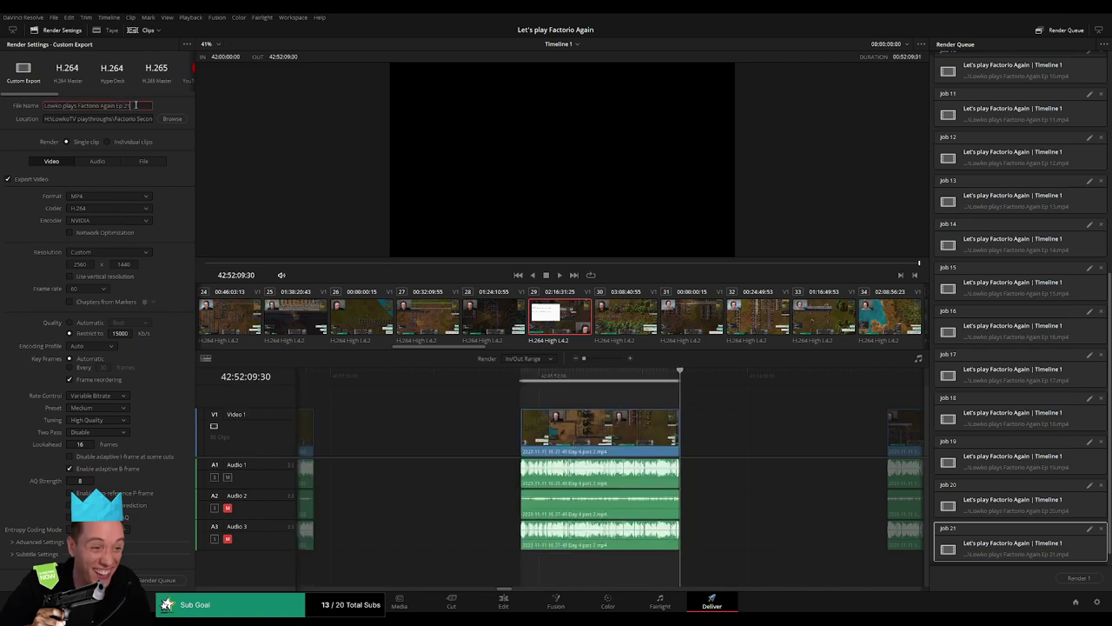
pyautogui.click(155, 581)
# Queue episode 23 from 44:00:00:00 to the end of that clip
pyautogui.hscroll(6, 484, 417)
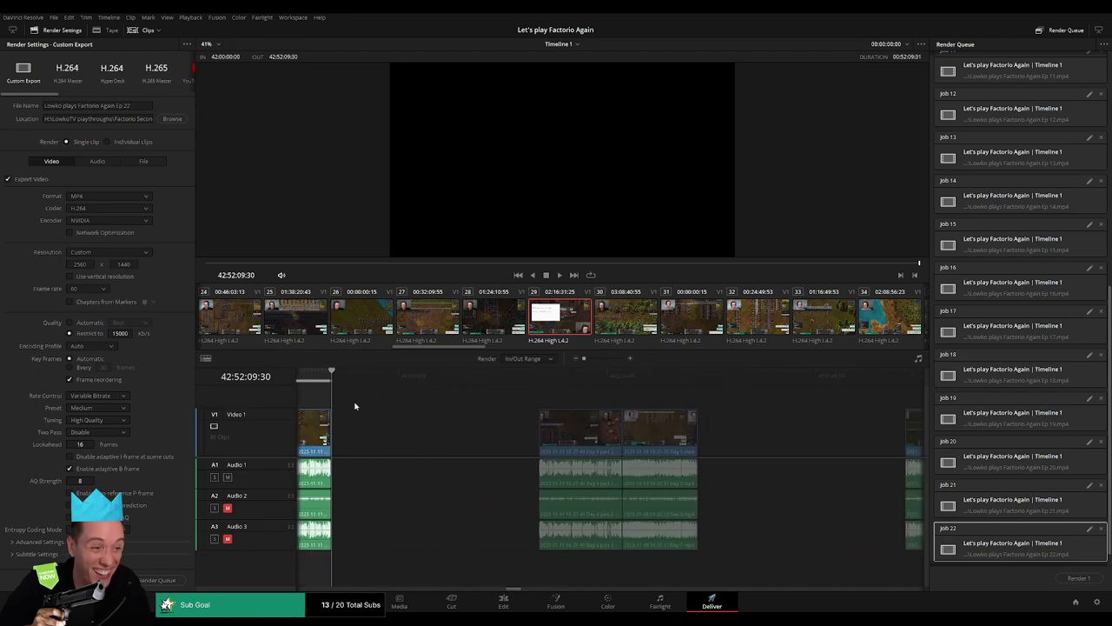
pyautogui.click(514, 384)
pyautogui.press('i')
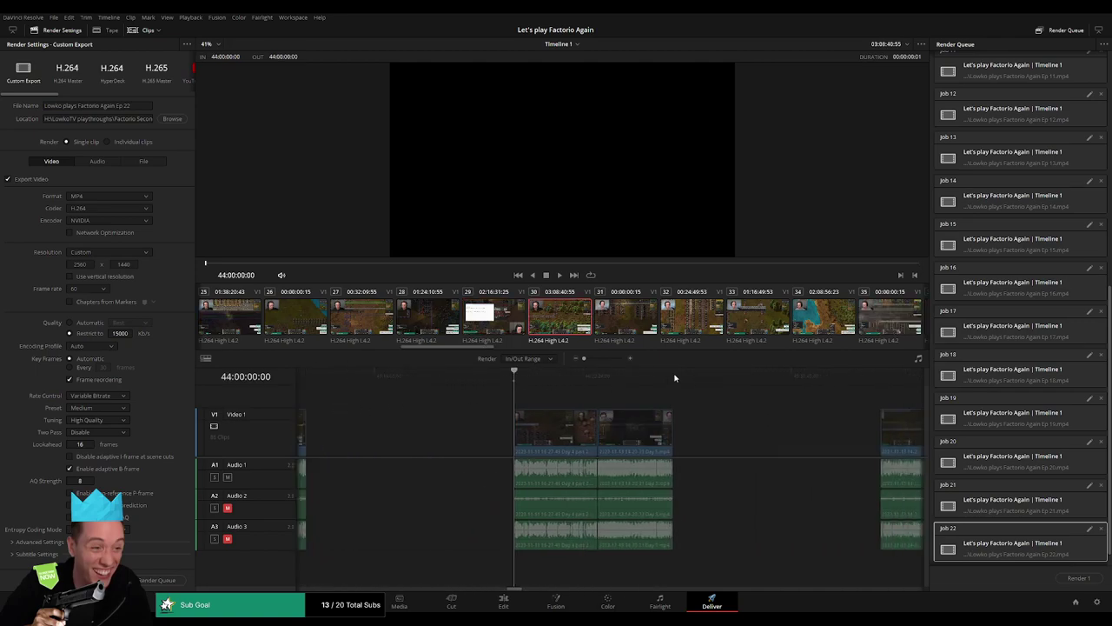
pyautogui.click(675, 375)
pyautogui.press('o')
pyautogui.click(141, 105)
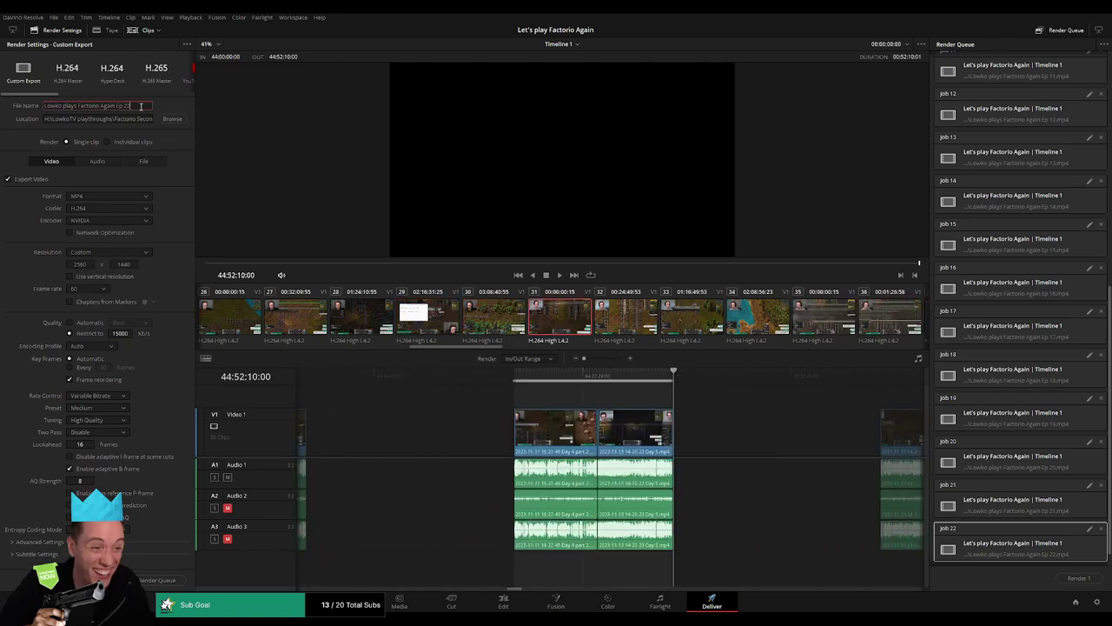
pyautogui.write('3')
pyautogui.click(155, 580)
# Queue episode 24 with in/out from 46:00:00:00 to 46:52:00:00
pyautogui.hscroll(10, 521, 409)
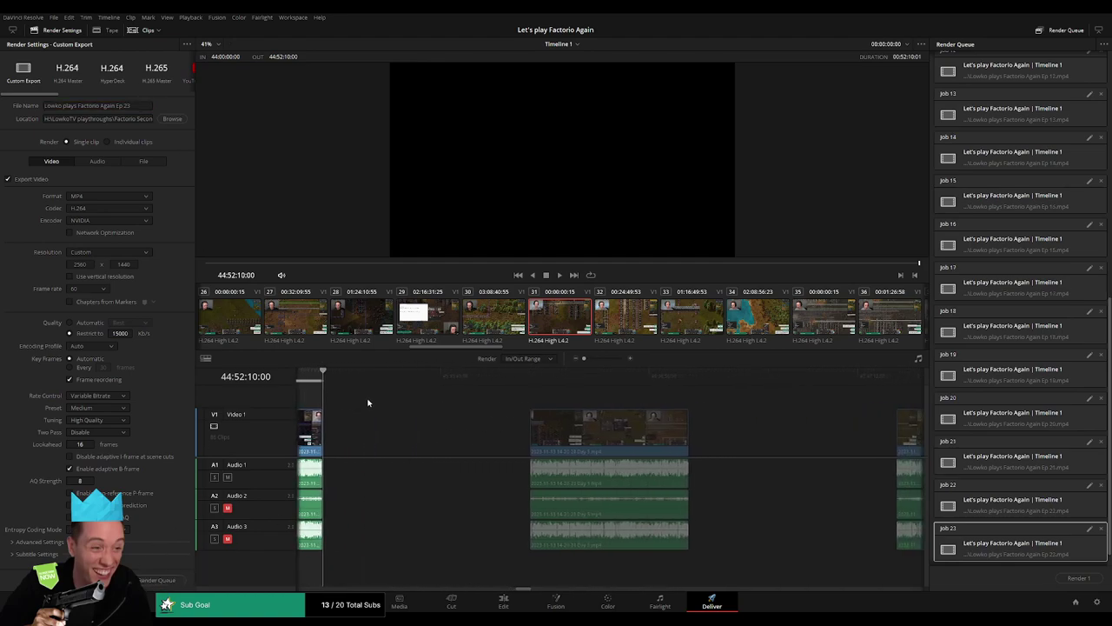
pyautogui.click(523, 382)
pyautogui.press('i')
pyautogui.click(684, 376)
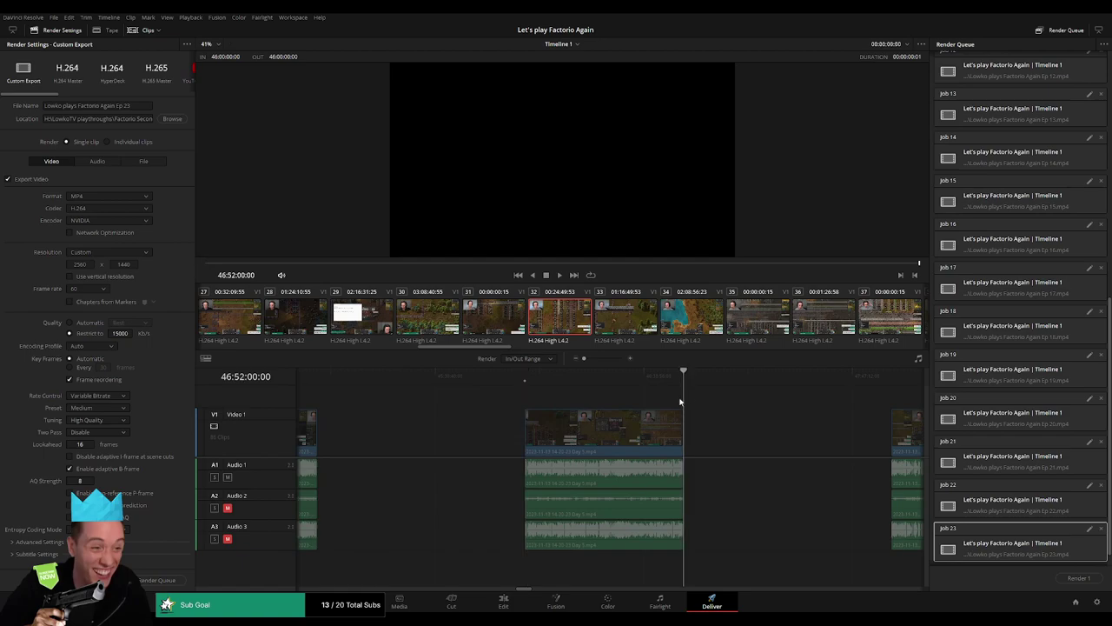
pyautogui.press('o')
pyautogui.click(137, 104)
pyautogui.write('4')
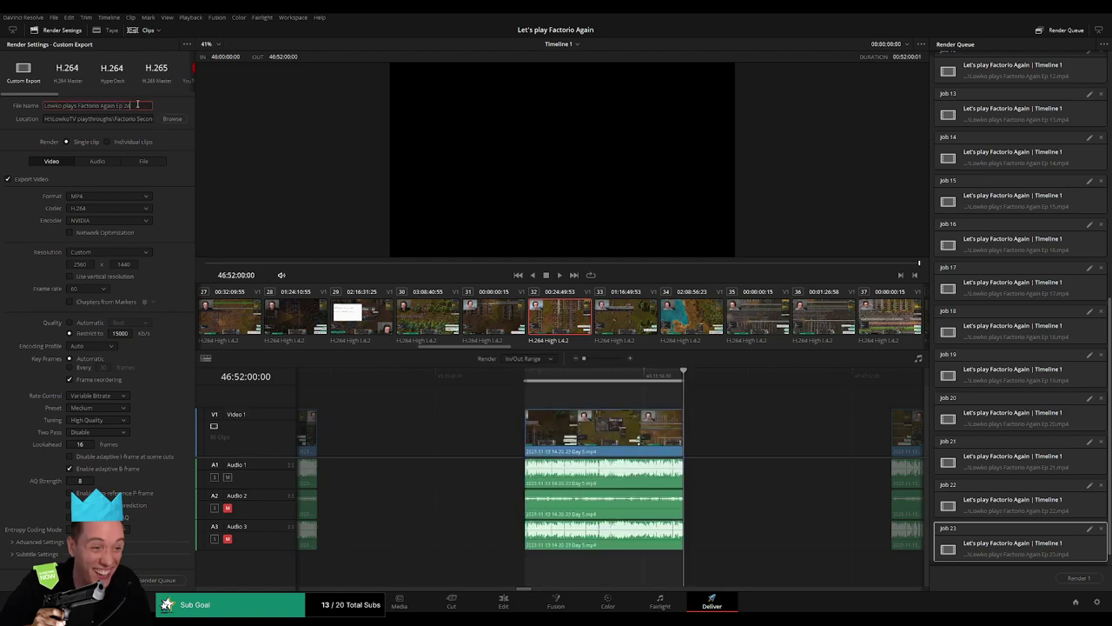
pyautogui.click(165, 580)
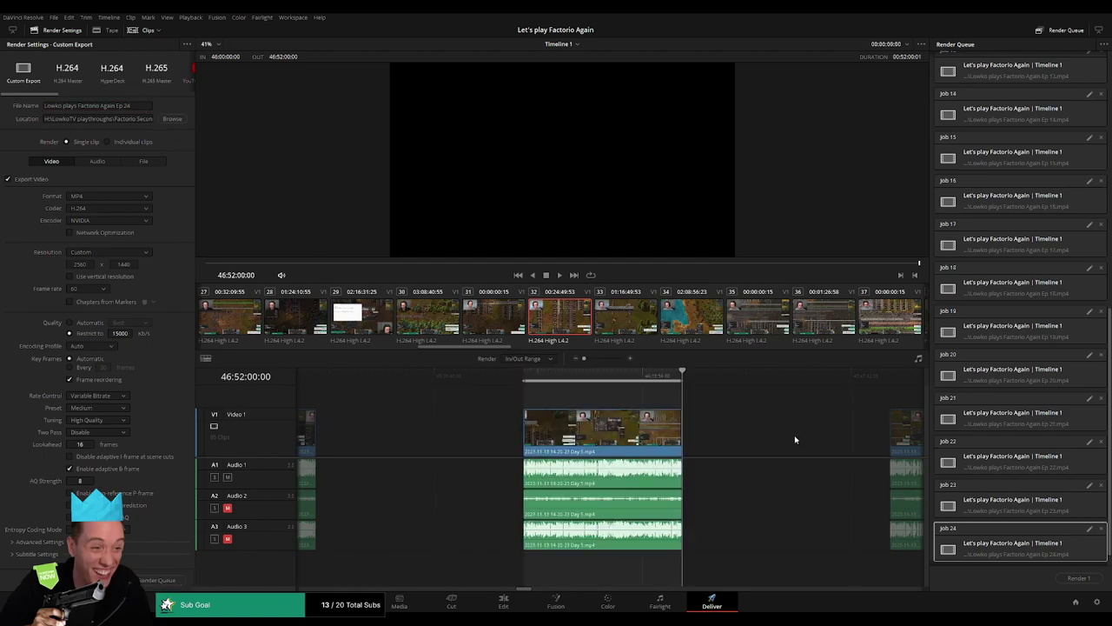
# Queue episode 25 covering 48:00:00:00 to 48:52:06:30, with the file name set to Ep 25
pyautogui.hscroll(5, 522, 417)
pyautogui.click(521, 377)
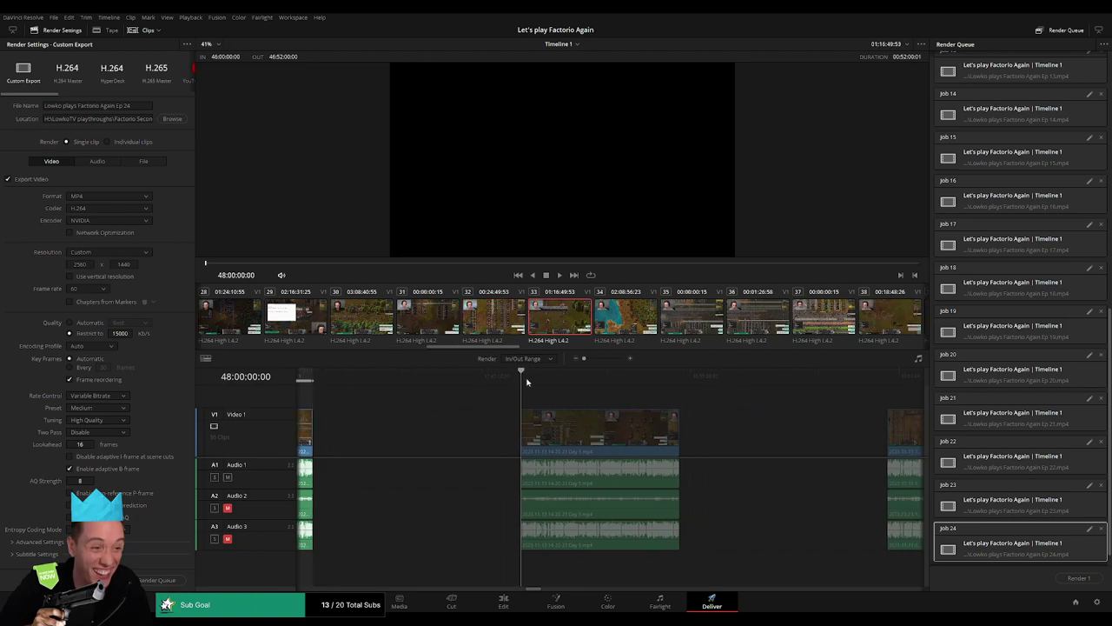
pyautogui.press('i')
pyautogui.press('Down')
pyautogui.press('o')
pyautogui.click(142, 106)
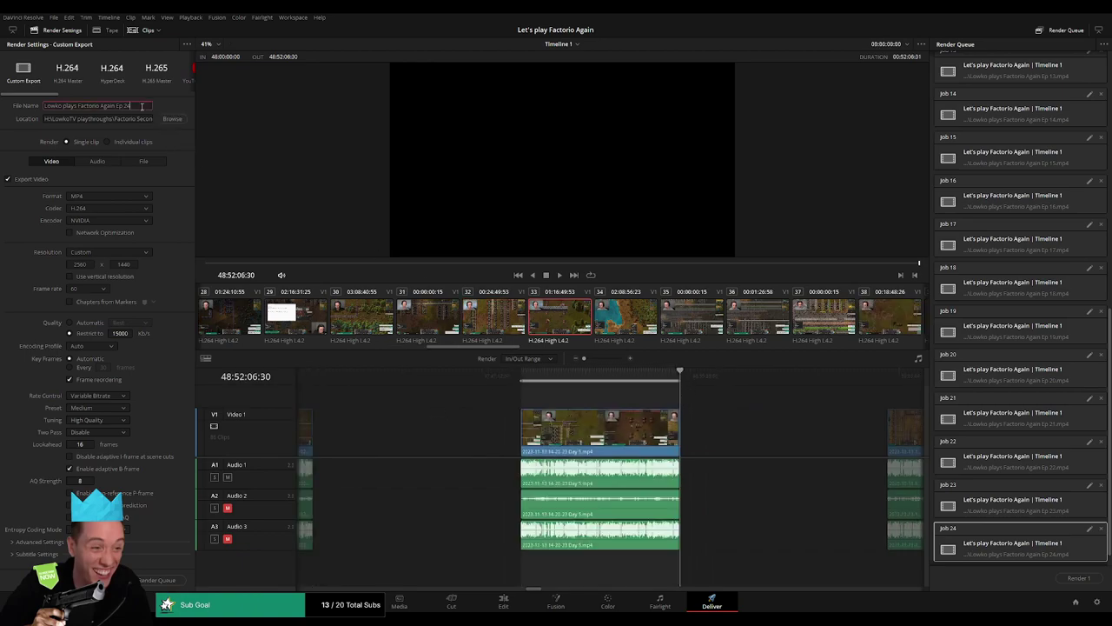
pyautogui.write('5')
pyautogui.click(165, 579)
pyautogui.hscroll(5, 577, 411)
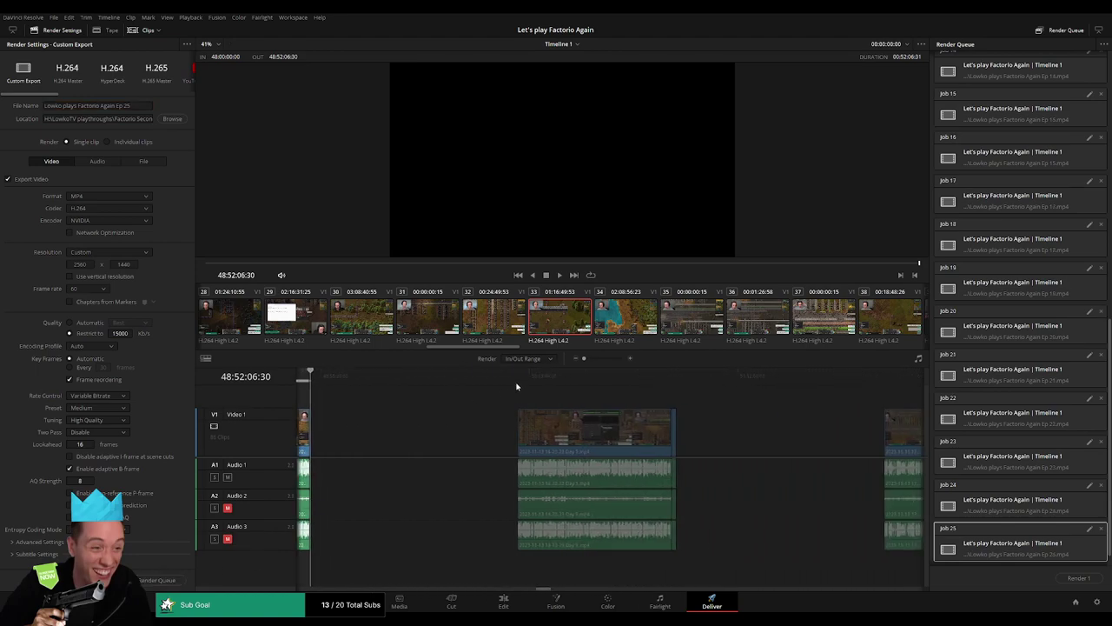
pyautogui.click(517, 386)
# Set the episode 26 out point at 50:52:01:00 and add the Ep 26 job to the render queue
pyautogui.click(686, 376)
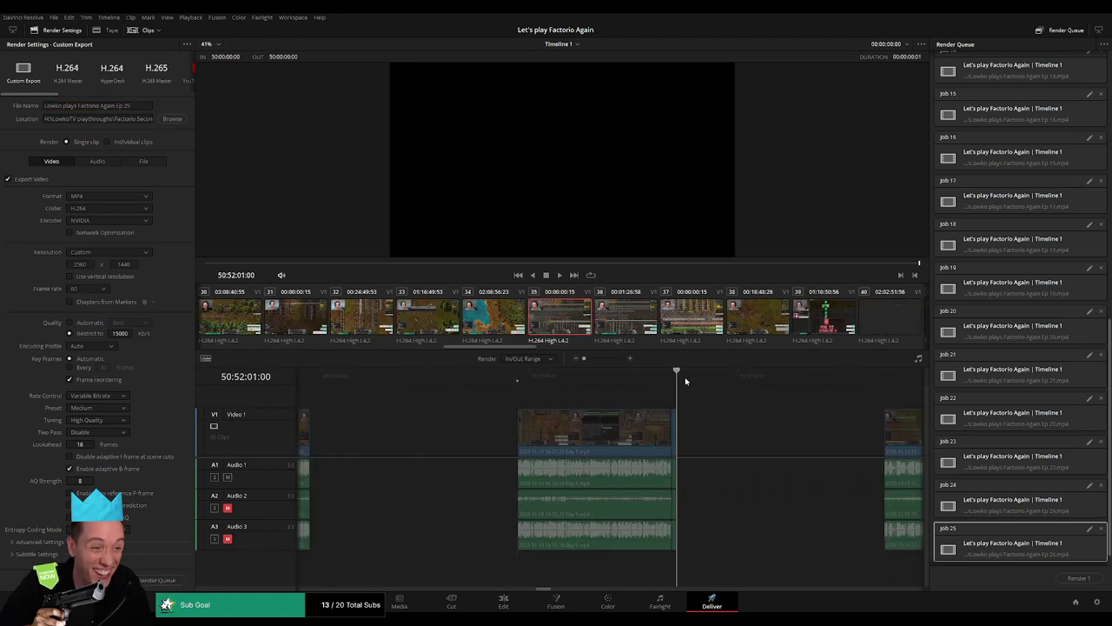
pyautogui.press('x')
pyautogui.click(146, 105)
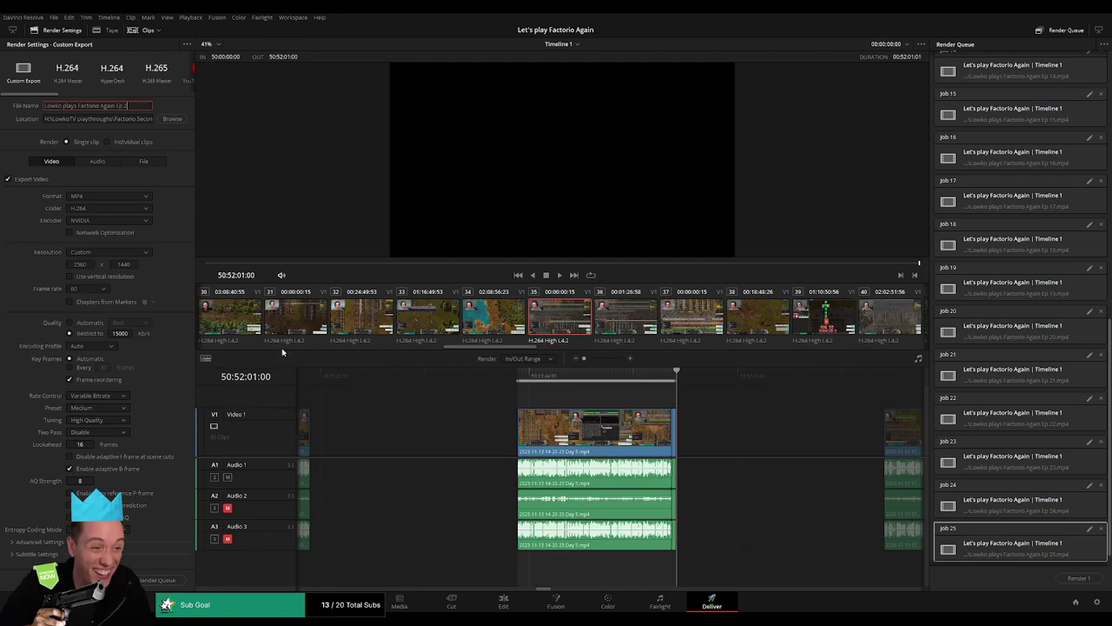
pyautogui.write('6')
pyautogui.click(161, 579)
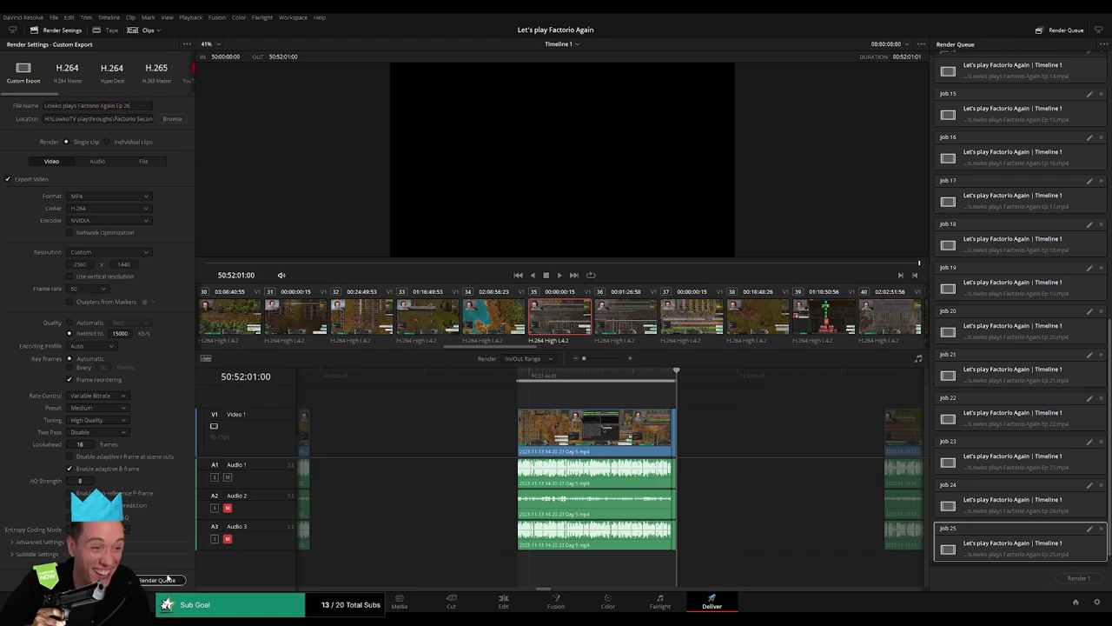
# Queue episode 27 covering 52:00:00:00 to 52:52:03:30
pyautogui.hscroll(3, 503, 425)
pyautogui.hscroll(2, 522, 424)
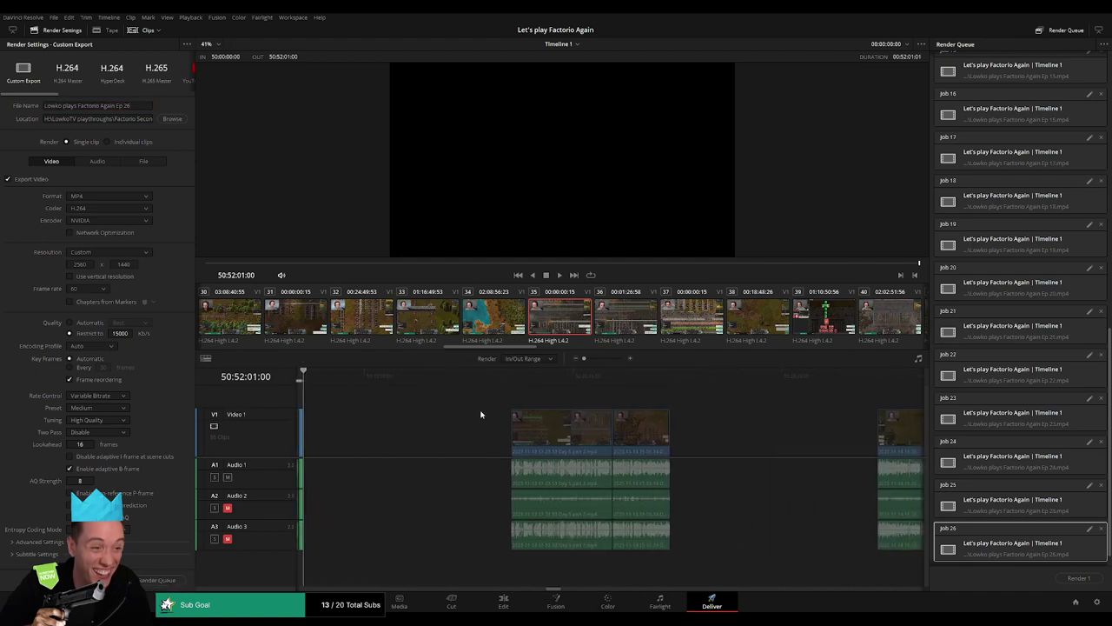
pyautogui.click(510, 374)
pyautogui.click(669, 374)
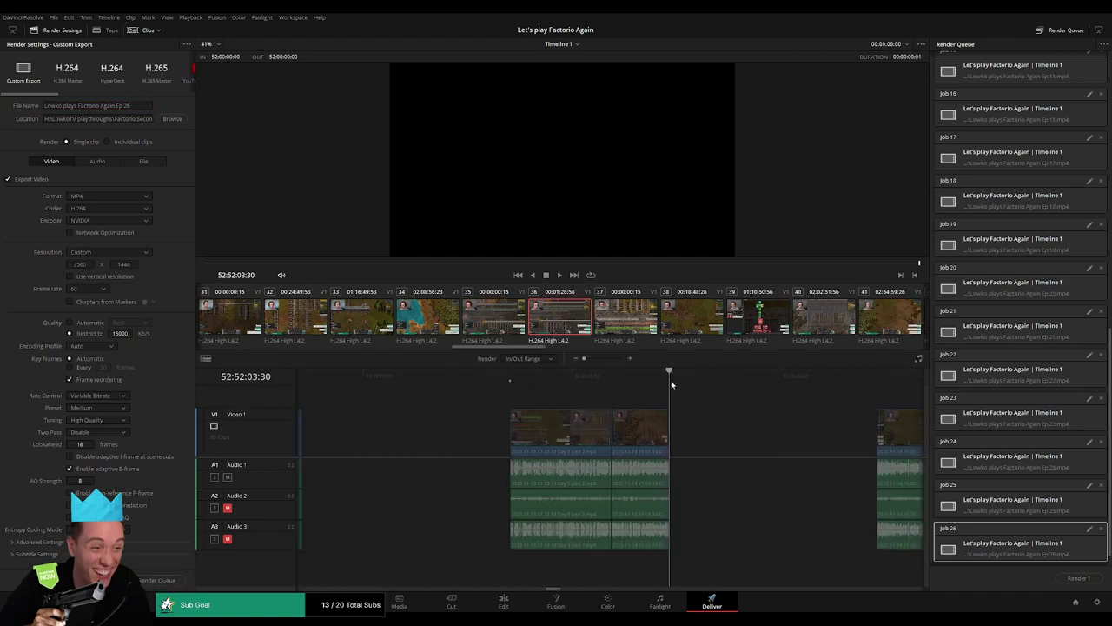
pyautogui.press('o')
pyautogui.click(142, 104)
pyautogui.write('7')
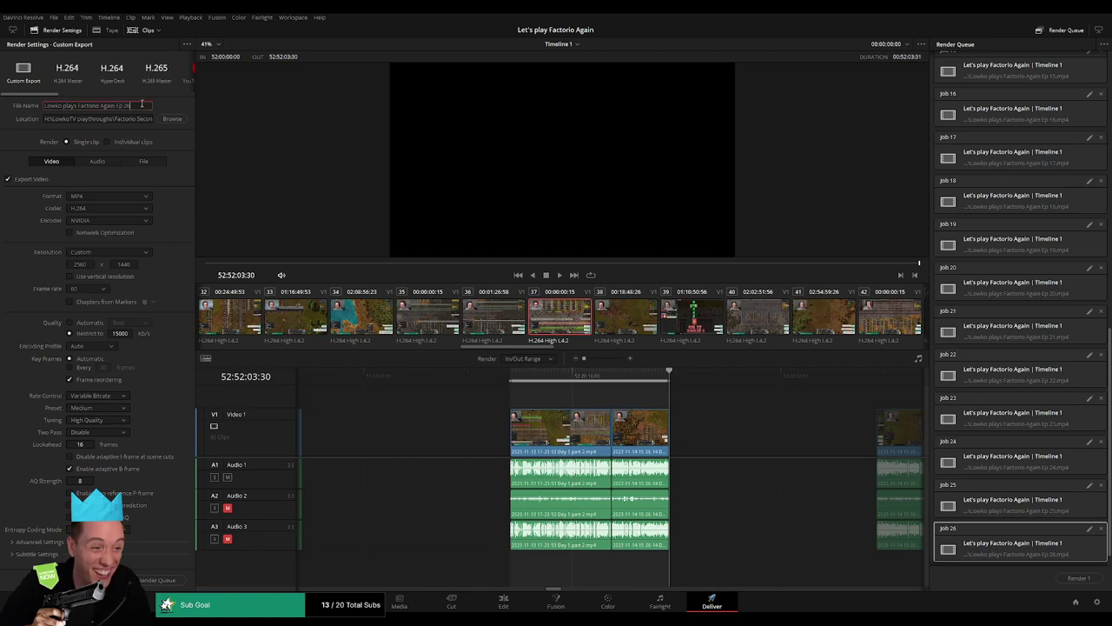
pyautogui.click(155, 579)
# Queue episode 28 with In at 54:00:00:00 and Out at 54:52:02:30
pyautogui.hscroll(5, 501, 409)
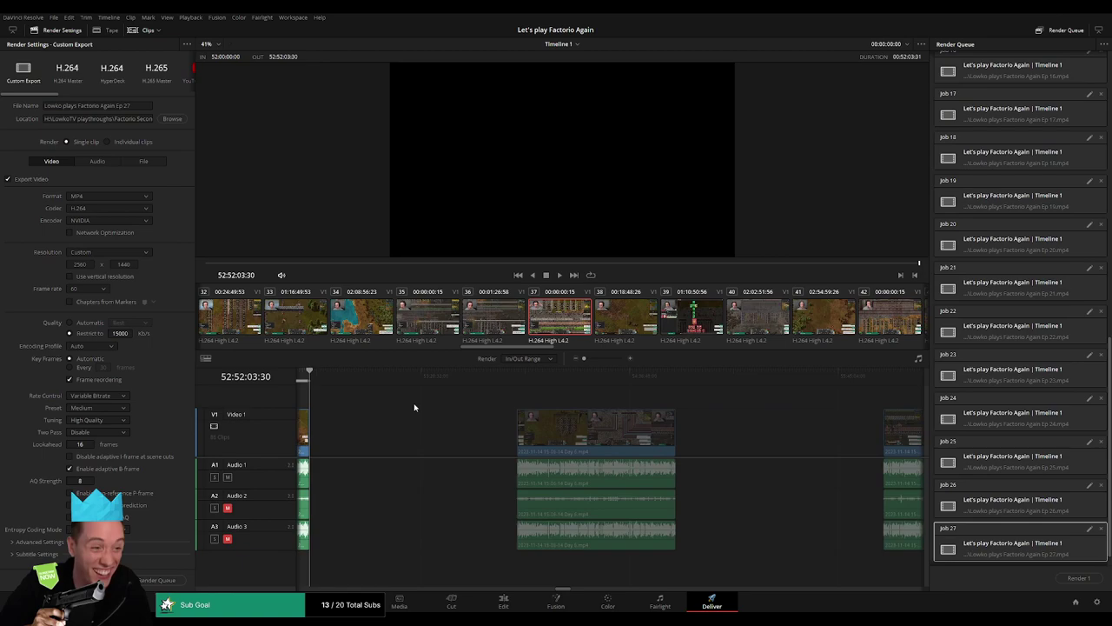
pyautogui.click(513, 378)
pyautogui.press('i')
pyautogui.click(678, 378)
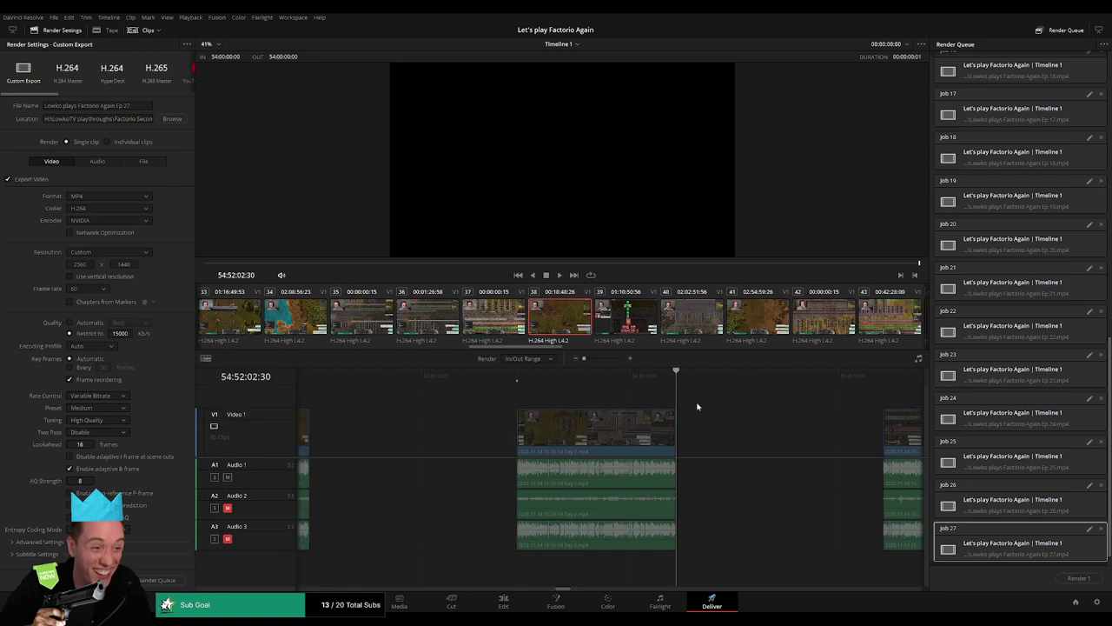
pyautogui.press('o')
pyautogui.click(147, 105)
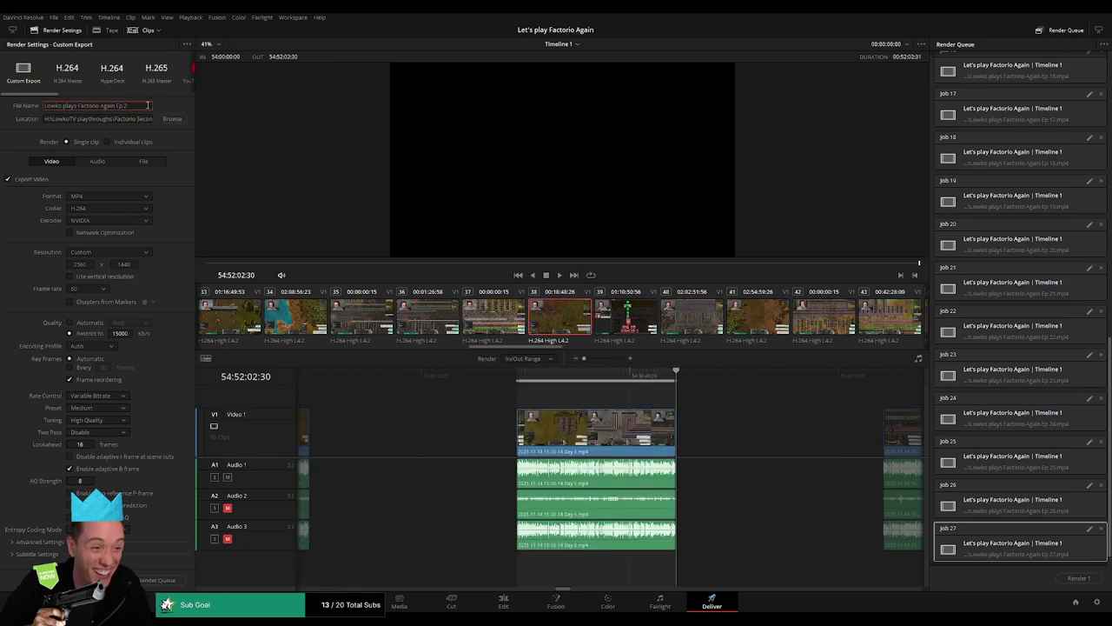
pyautogui.write('8')
pyautogui.click(155, 579)
# Queue episode 29 covering 56:00:00:00 to 56:52:01:00, with the file name's episode digit changed to 9
pyautogui.hscroll(5, 534, 415)
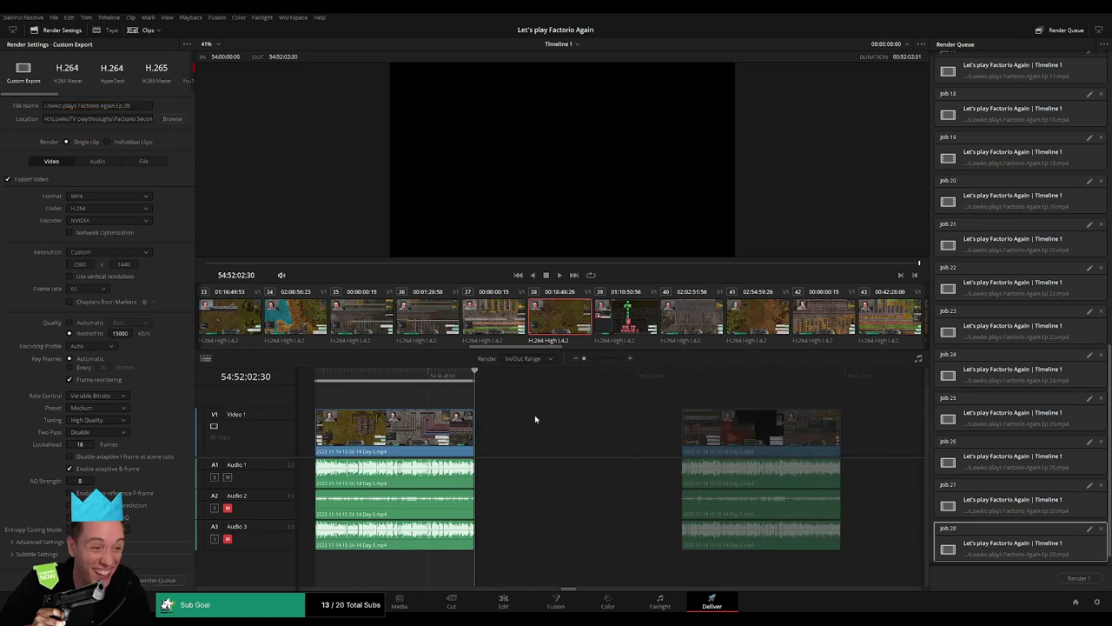
pyautogui.click(514, 378)
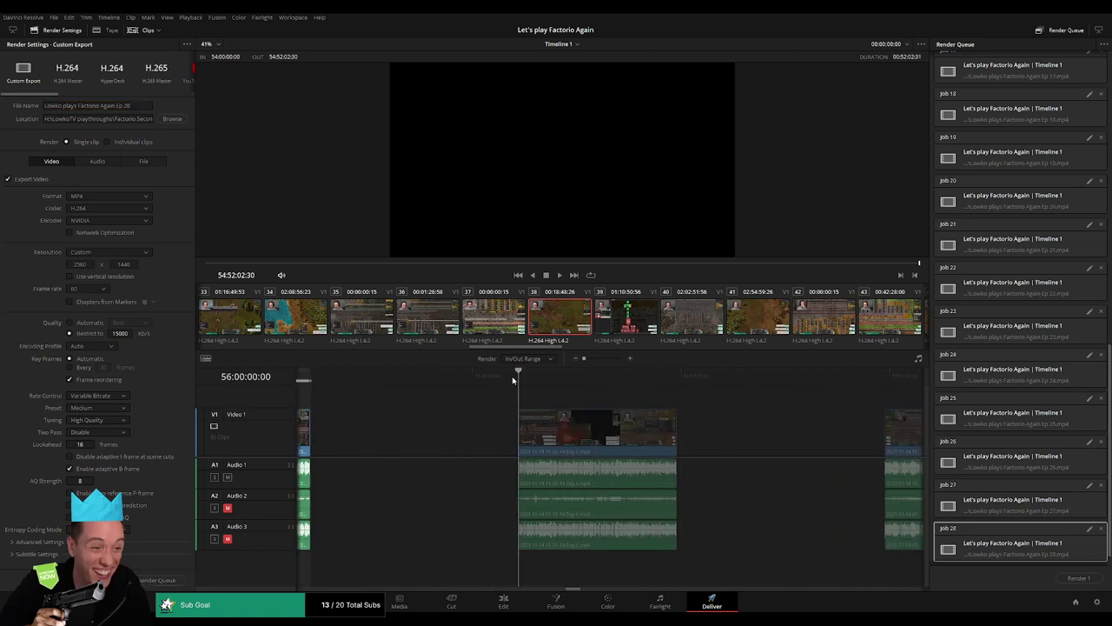
pyautogui.press('i')
pyautogui.click(682, 378)
pyautogui.press('o')
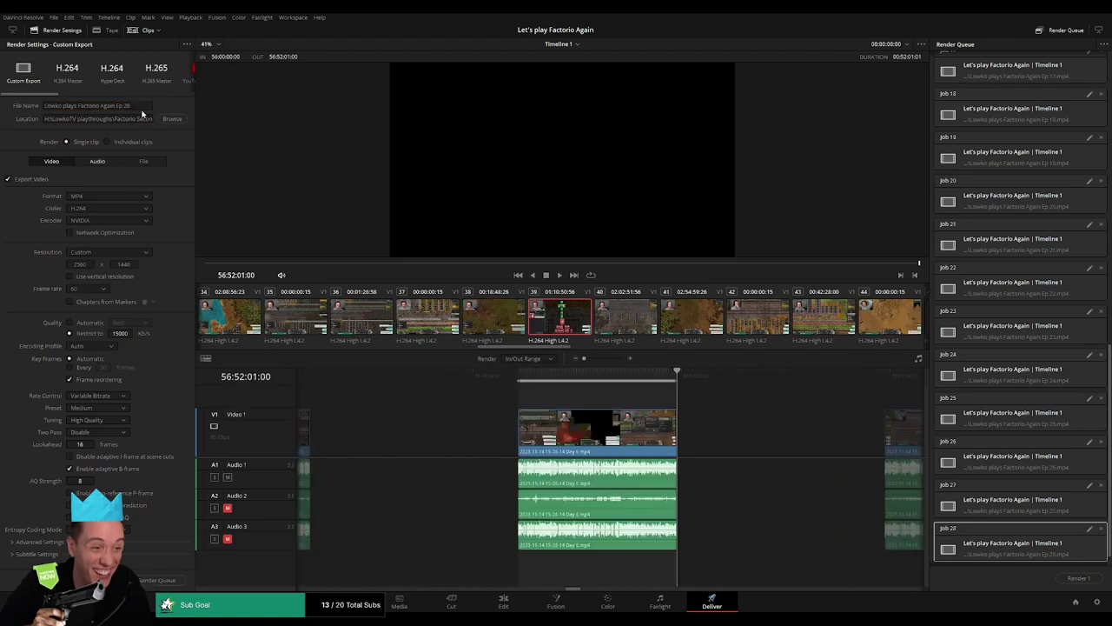
pyautogui.click(138, 106)
pyautogui.write('9')
pyautogui.click(157, 580)
# Queue episode 30 starting at 58:00:00:00 and ending at the 58:52:07:30 marker
pyautogui.hscroll(3, 481, 425)
pyautogui.hscroll(3, 481, 425)
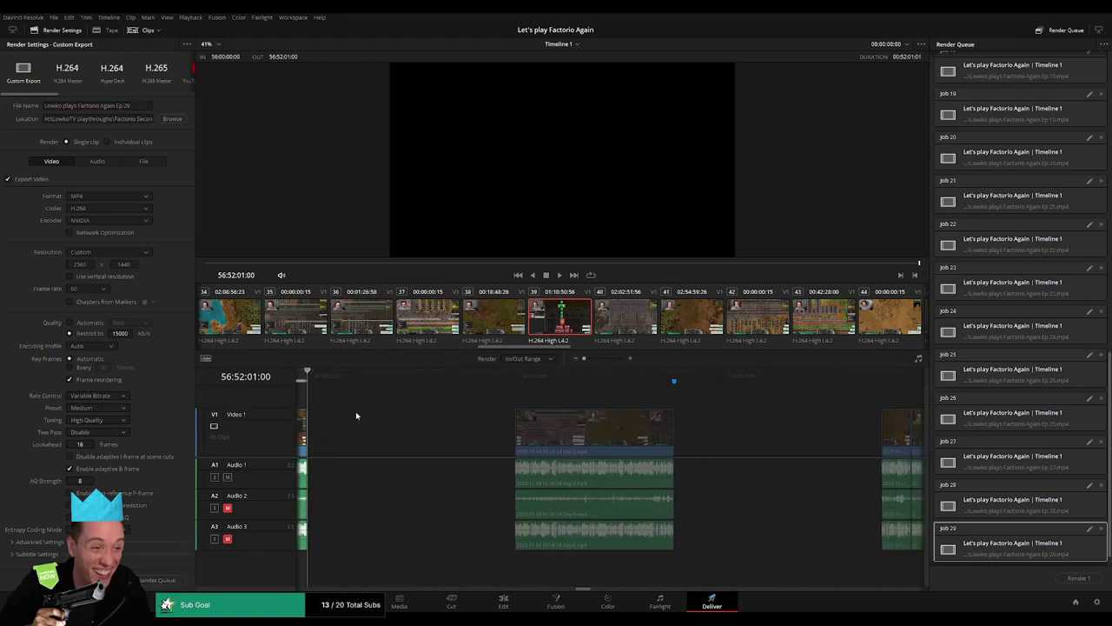
pyautogui.click(514, 376)
pyautogui.hscroll(3, 635, 403)
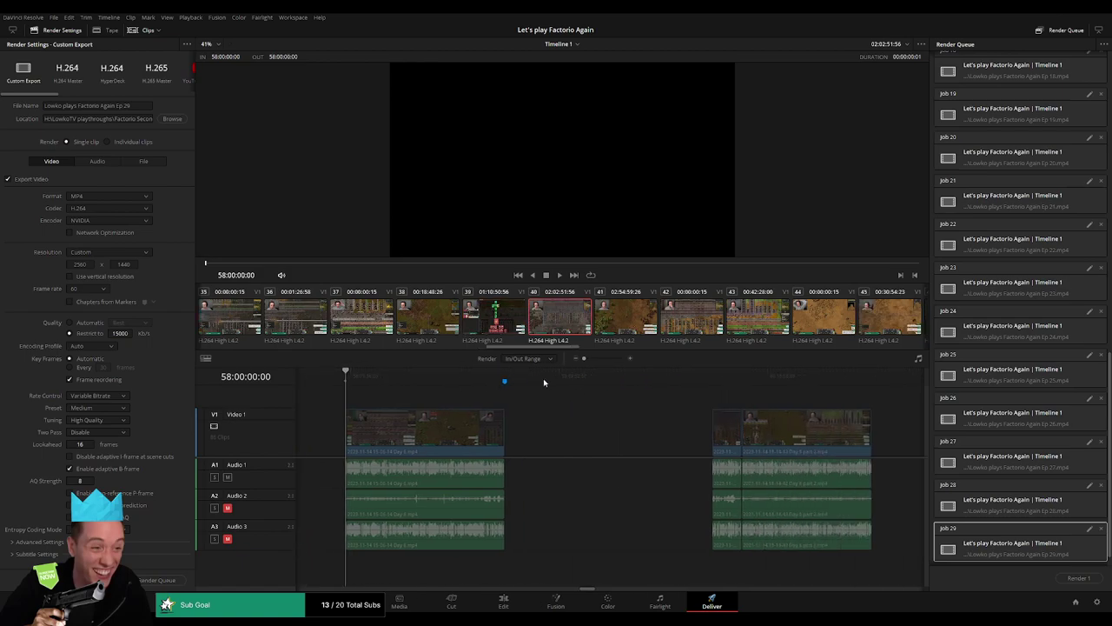
pyautogui.click(506, 379)
pyautogui.press('o')
pyautogui.click(137, 105)
pyautogui.write('30')
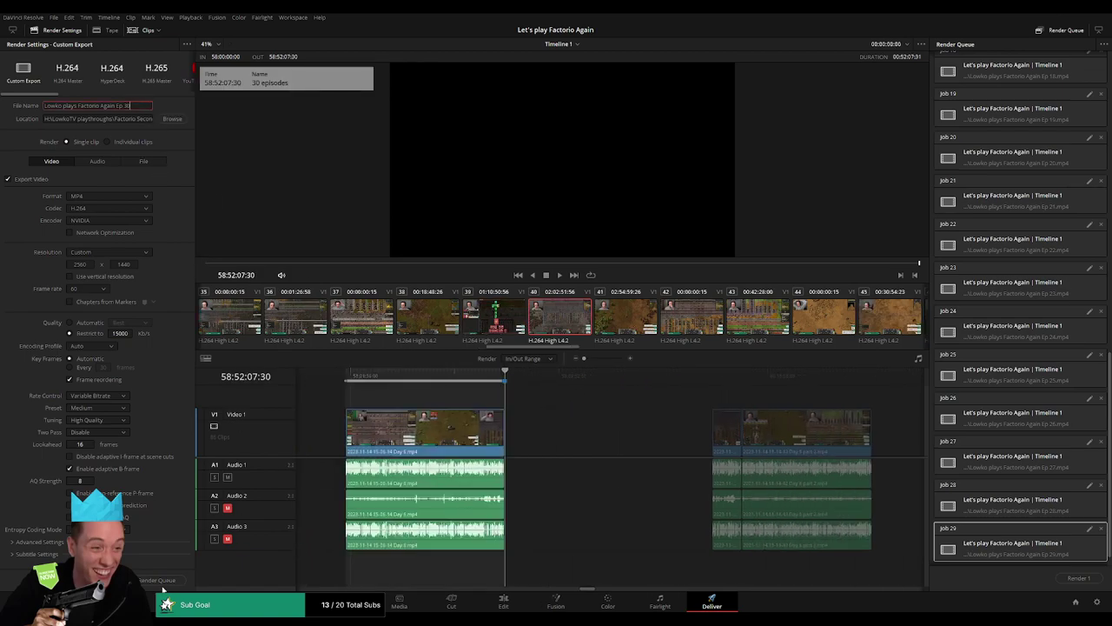
pyautogui.click(161, 584)
# Queue episode 31 covering 60:00:00:00 to 60:52:12:30, with the file name ending in 31
pyautogui.hscroll(3, 688, 408)
pyautogui.click(520, 375)
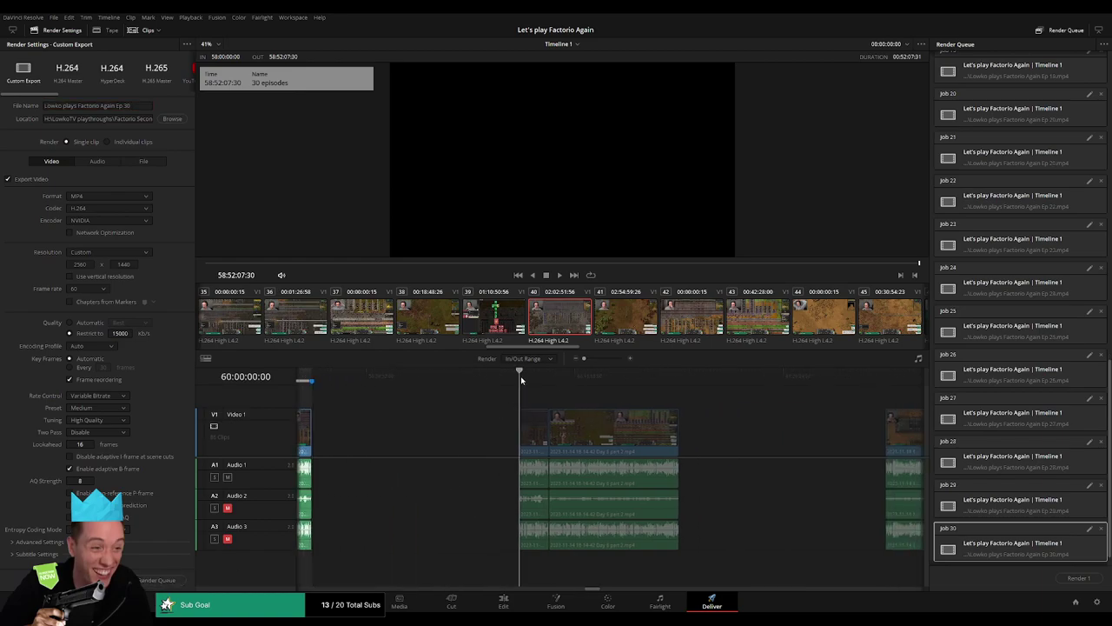
pyautogui.press('i')
pyautogui.click(681, 378)
pyautogui.press('o')
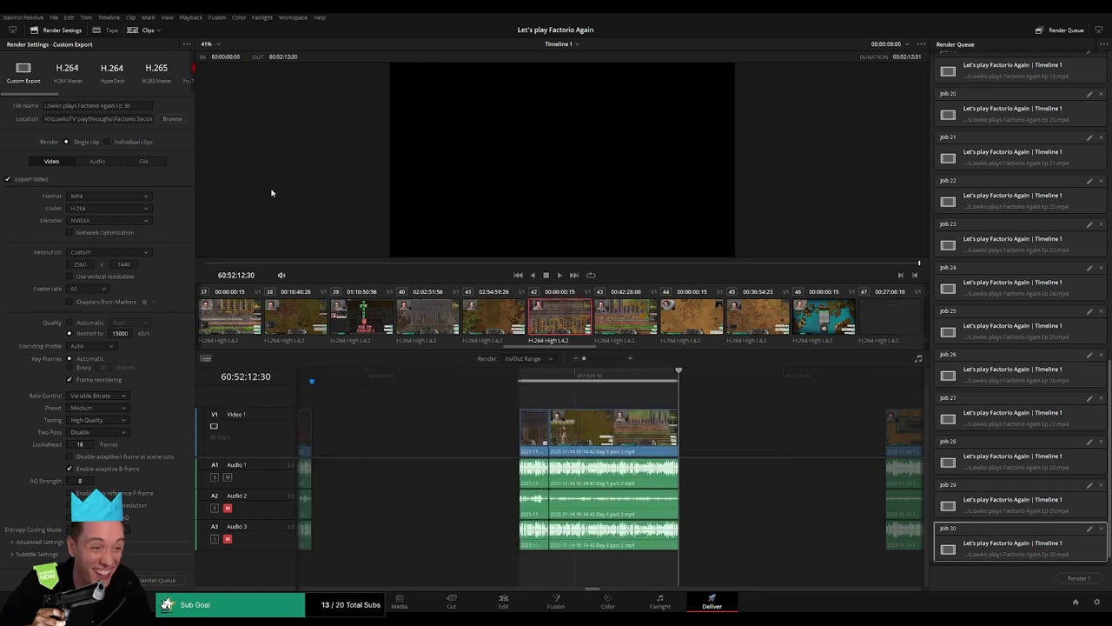
pyautogui.click(141, 106)
pyautogui.press('BackSpace')
pyautogui.write('1')
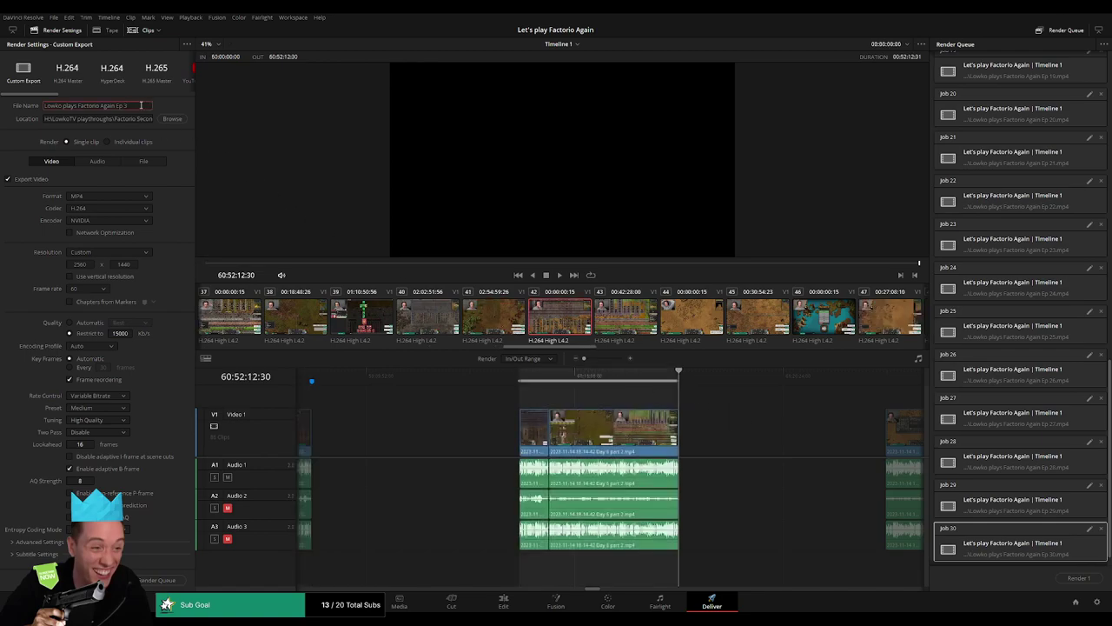
pyautogui.click(159, 580)
# Queue episode 32 from 62:00:00:00 to the clip end, with the file name ending in 32
pyautogui.hscroll(3, 485, 398)
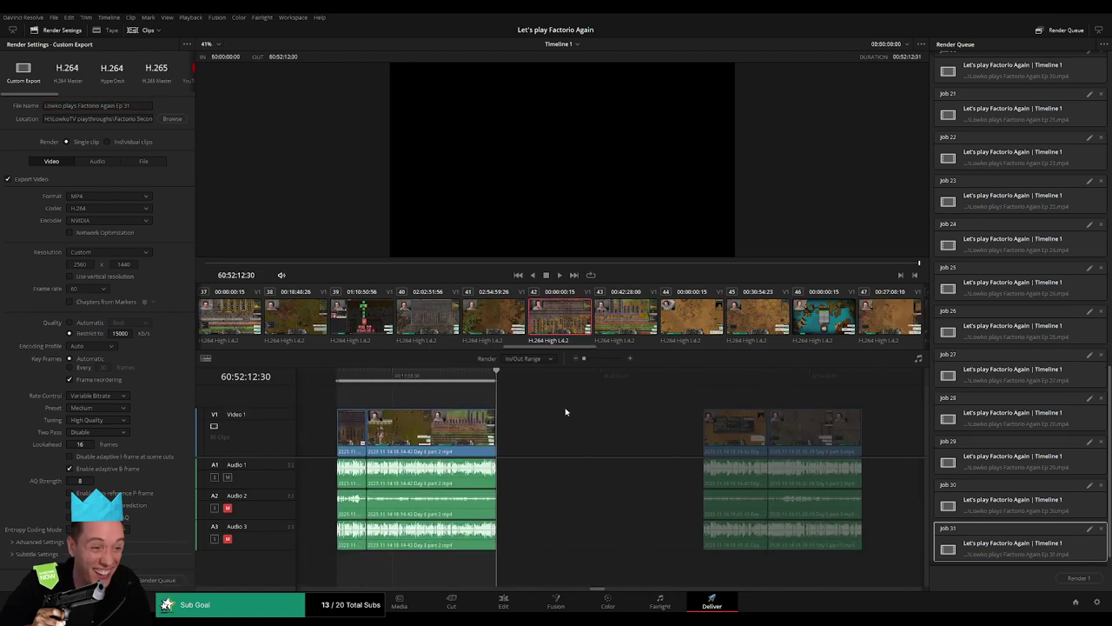
pyautogui.hscroll(3, 485, 399)
pyautogui.click(508, 376)
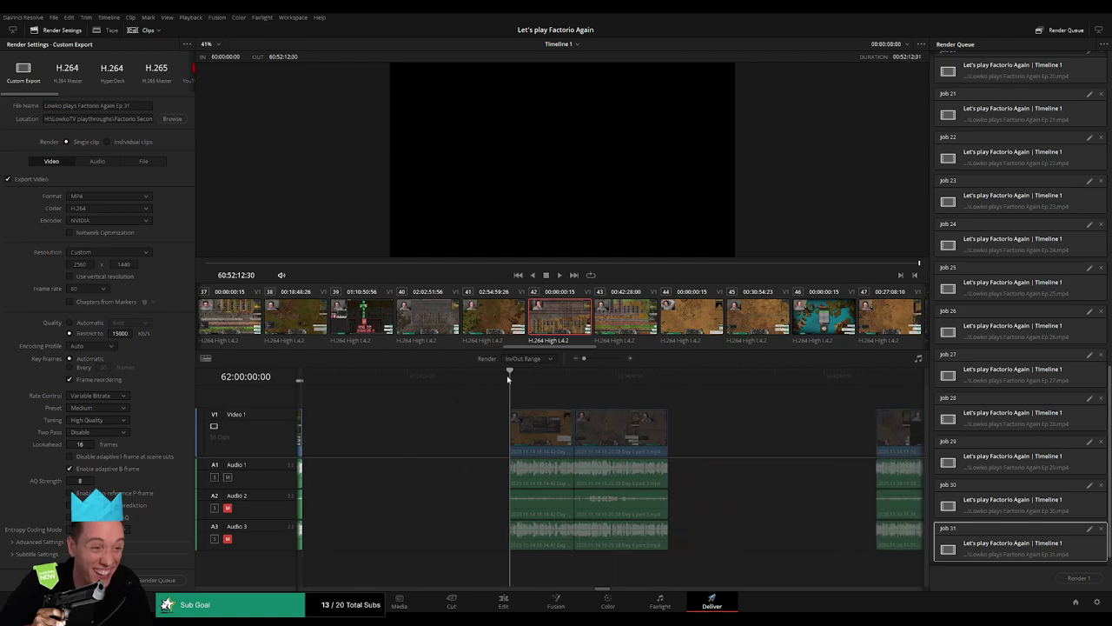
pyautogui.click(668, 387)
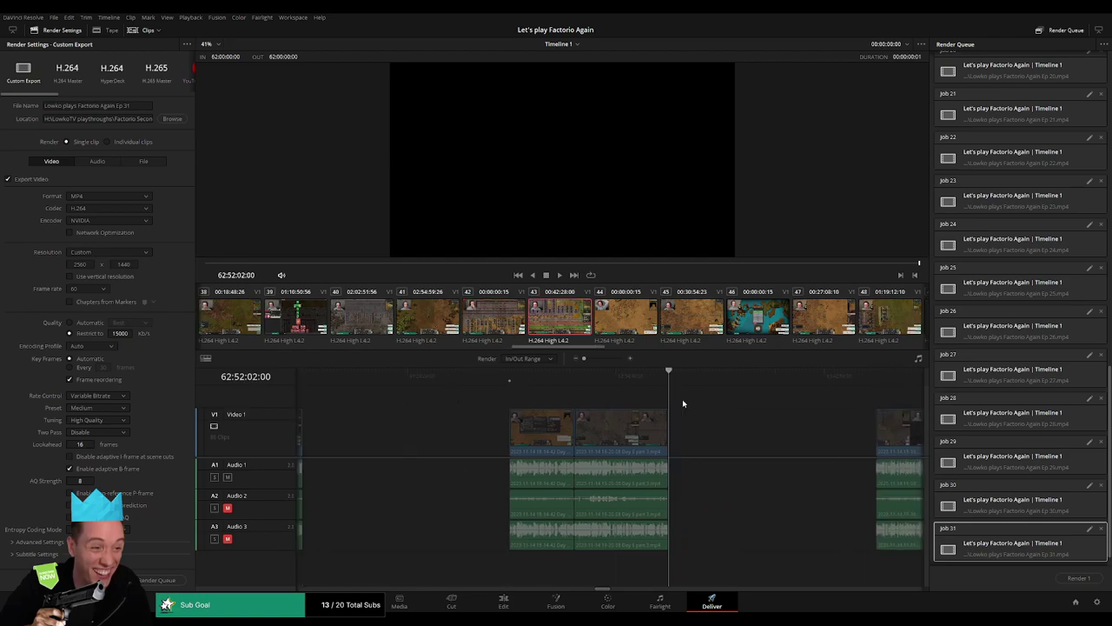
pyautogui.press('o')
pyautogui.click(145, 105)
pyautogui.press('BackSpace')
pyautogui.write('2')
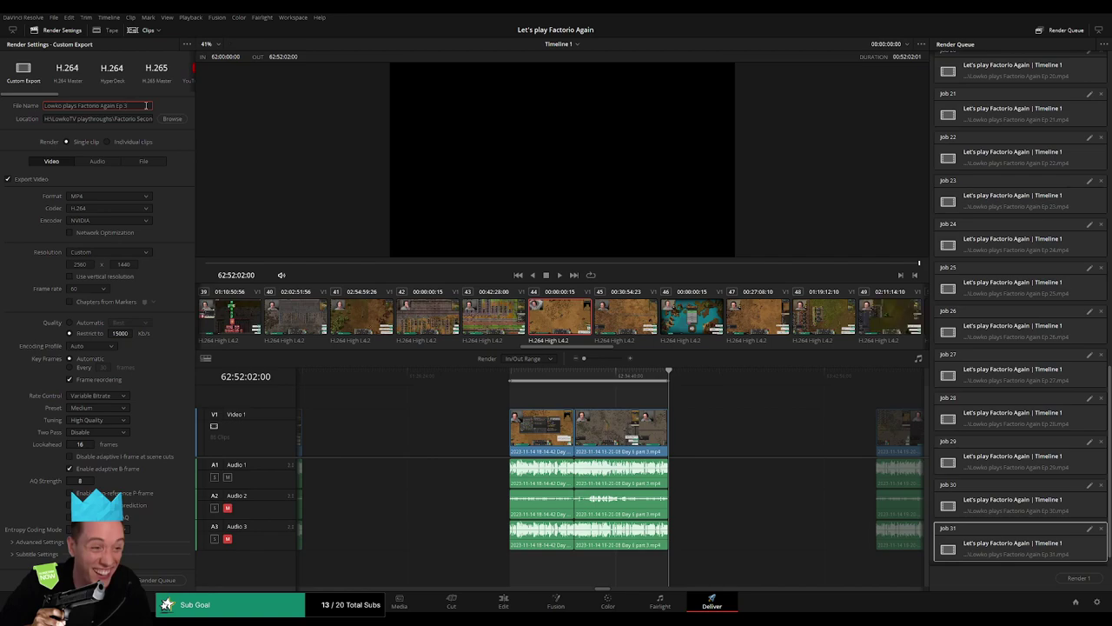
pyautogui.click(170, 580)
# Queue episode 33 spanning the next clip to its end
pyautogui.press('Down')
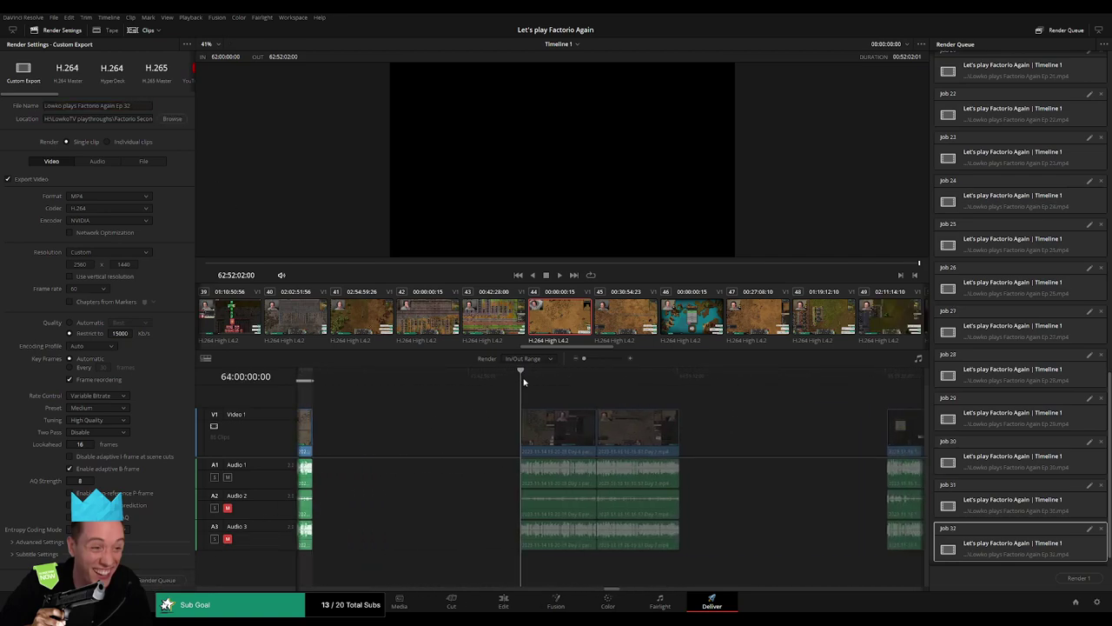
pyautogui.click(681, 380)
pyautogui.press('o')
pyautogui.click(143, 105)
pyautogui.write('3')
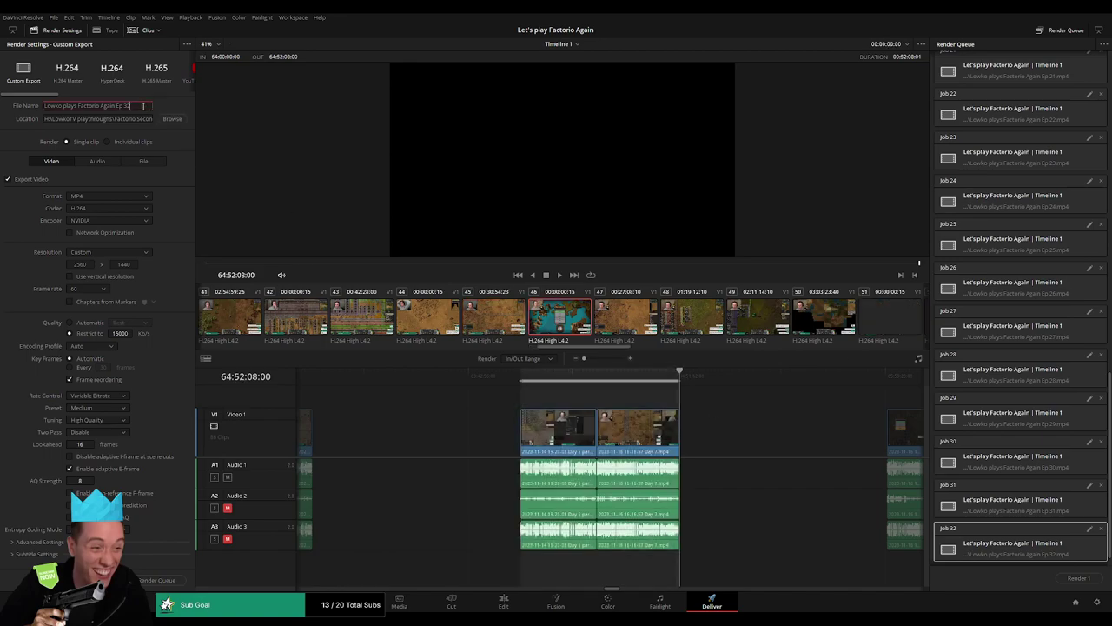
pyautogui.click(158, 579)
# Queue episode 34 from 66:00:00:00 to the clip end
pyautogui.scroll(-3, 598, 431)
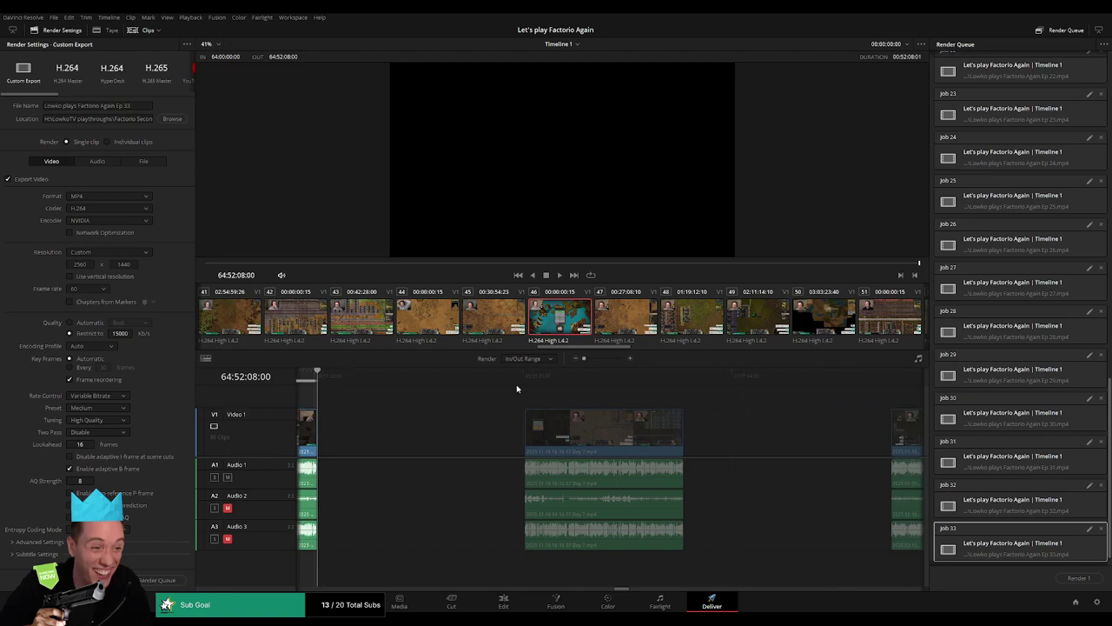
pyautogui.click(527, 380)
pyautogui.click(684, 379)
pyautogui.press('o')
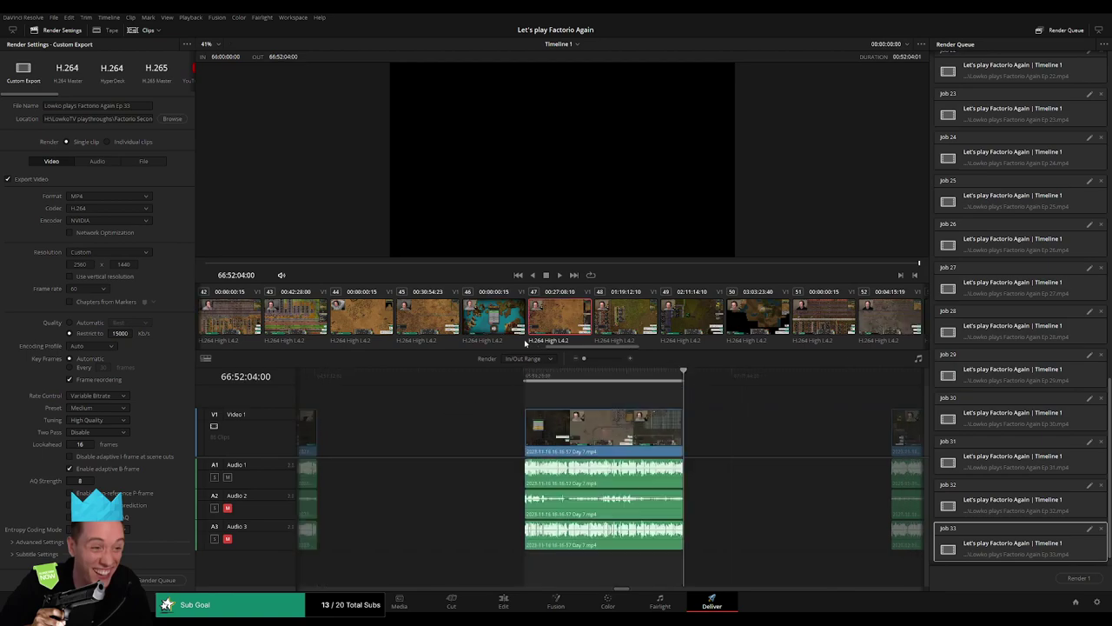
pyautogui.click(140, 105)
pyautogui.write('4')
pyautogui.click(158, 579)
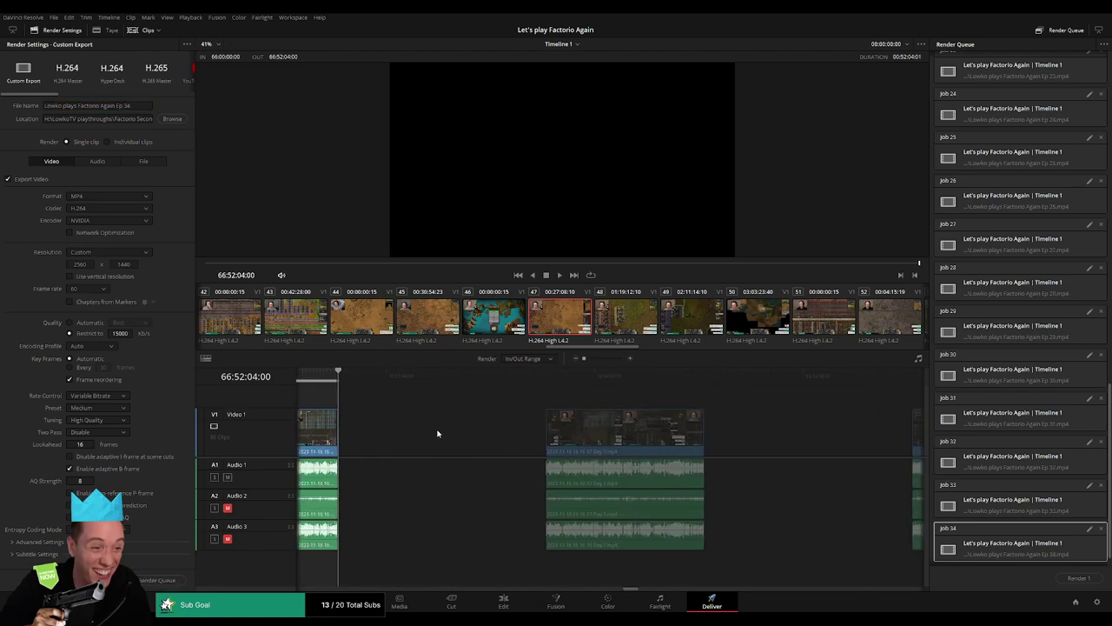
# Queue episode 35 with In and Out at the next clip's start and end
pyautogui.click(516, 380)
pyautogui.press('i')
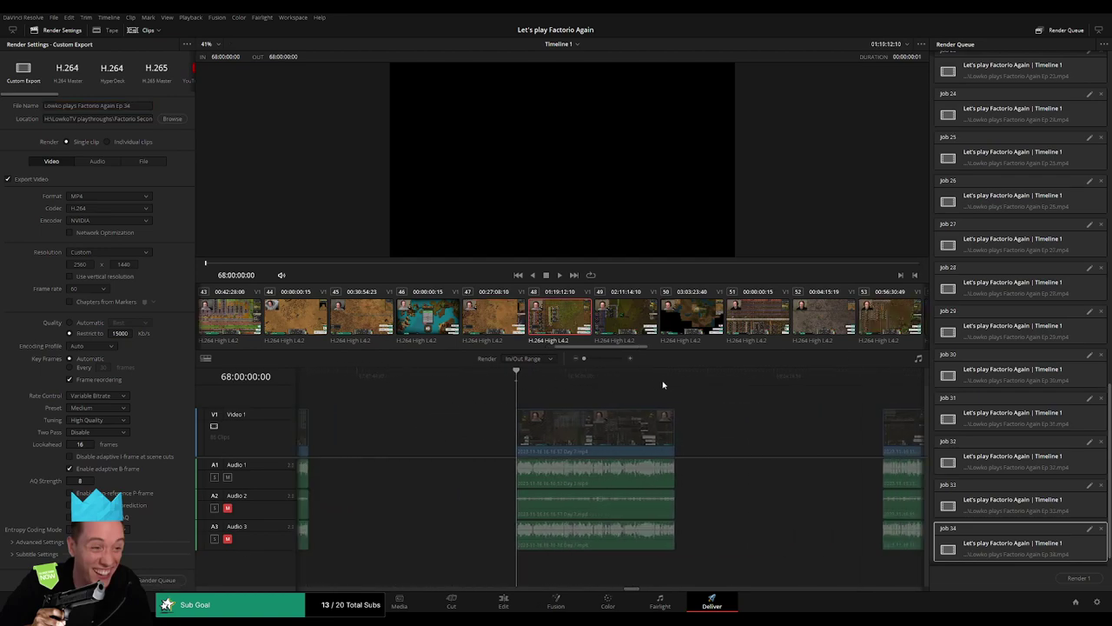
pyautogui.click(675, 380)
pyautogui.press('o')
pyautogui.click(144, 105)
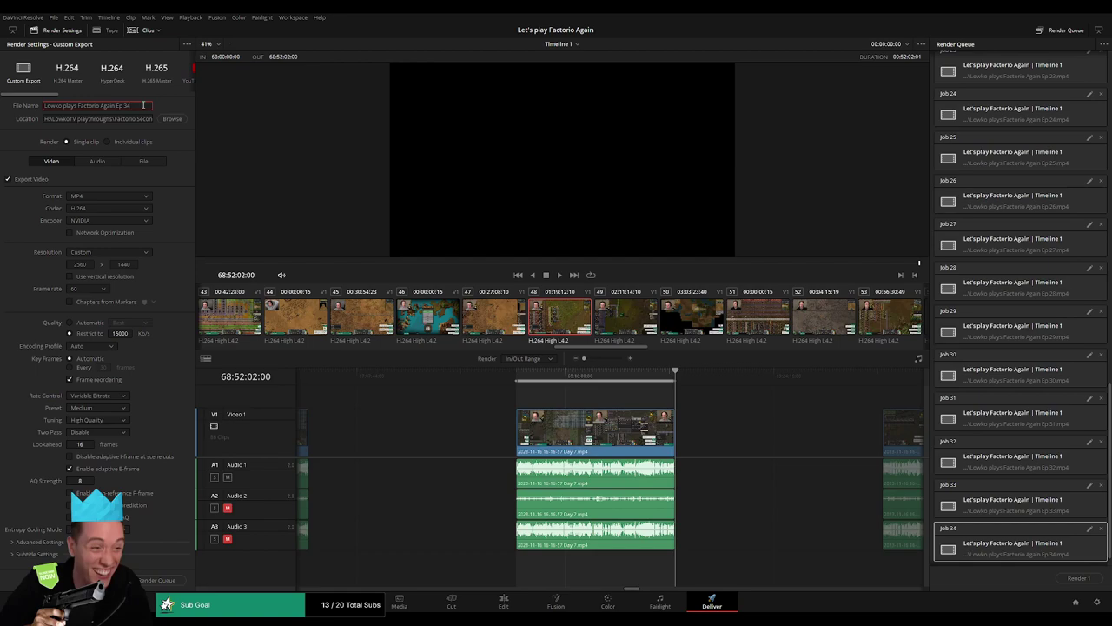
pyautogui.press('BackSpace')
pyautogui.write('5')
pyautogui.click(185, 588)
# Queue episode 36 with the range set to the clip at 70:00:00:00
pyautogui.click(531, 379)
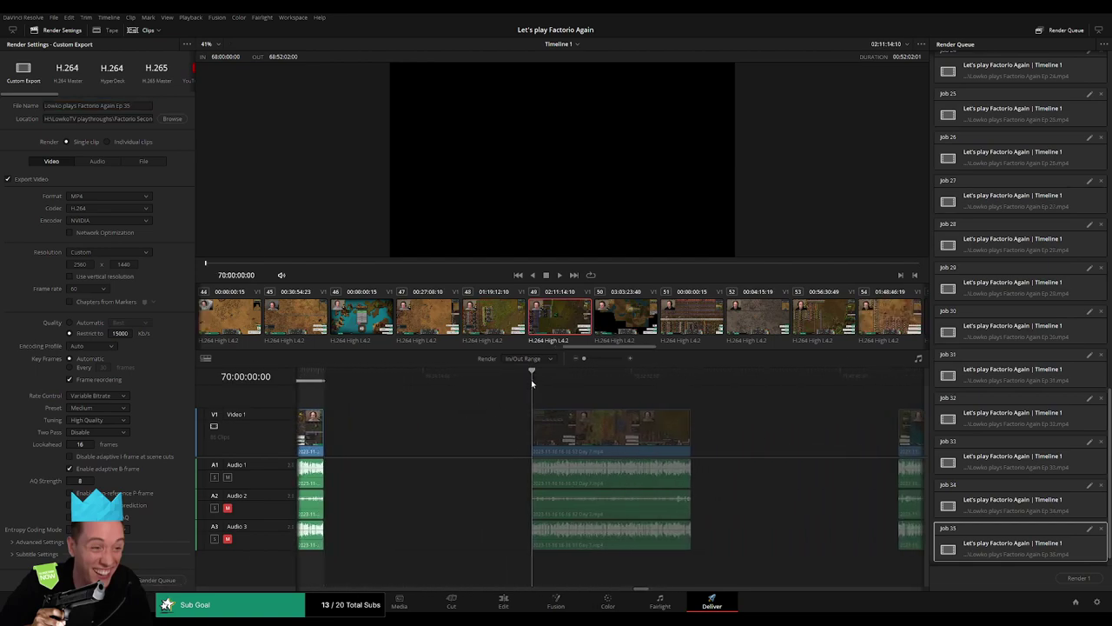
pyautogui.press('x')
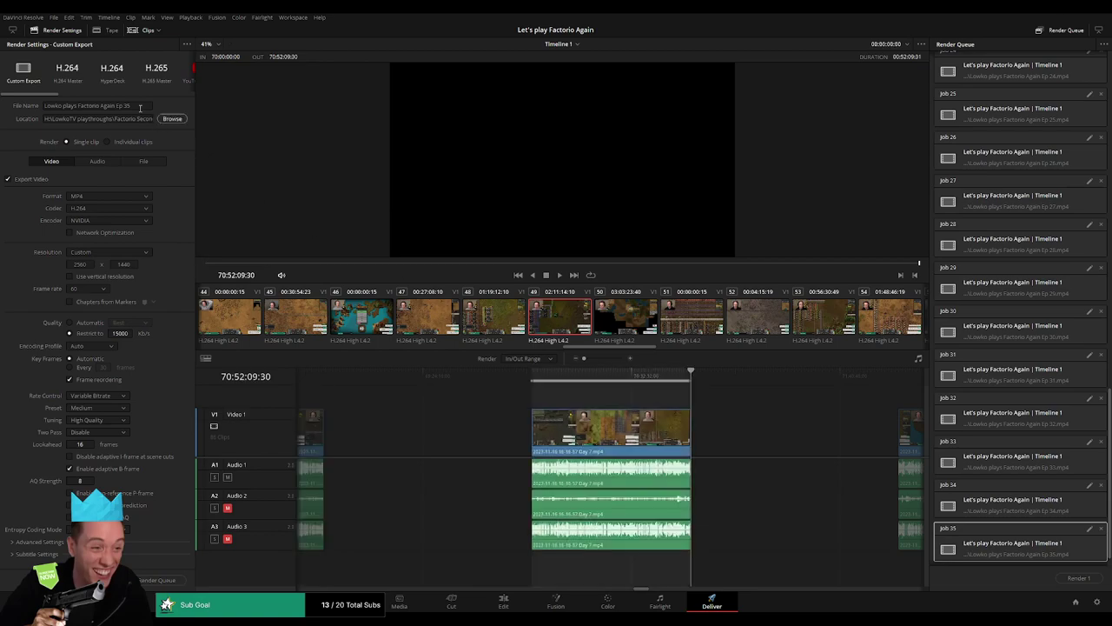
pyautogui.click(138, 106)
pyautogui.write('6')
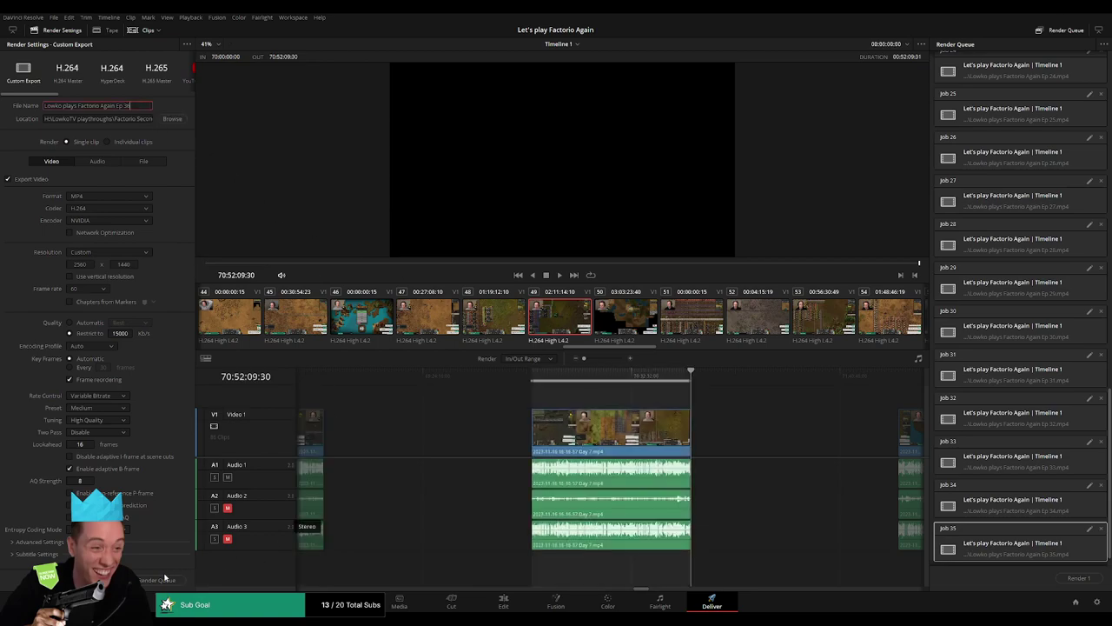
pyautogui.click(162, 580)
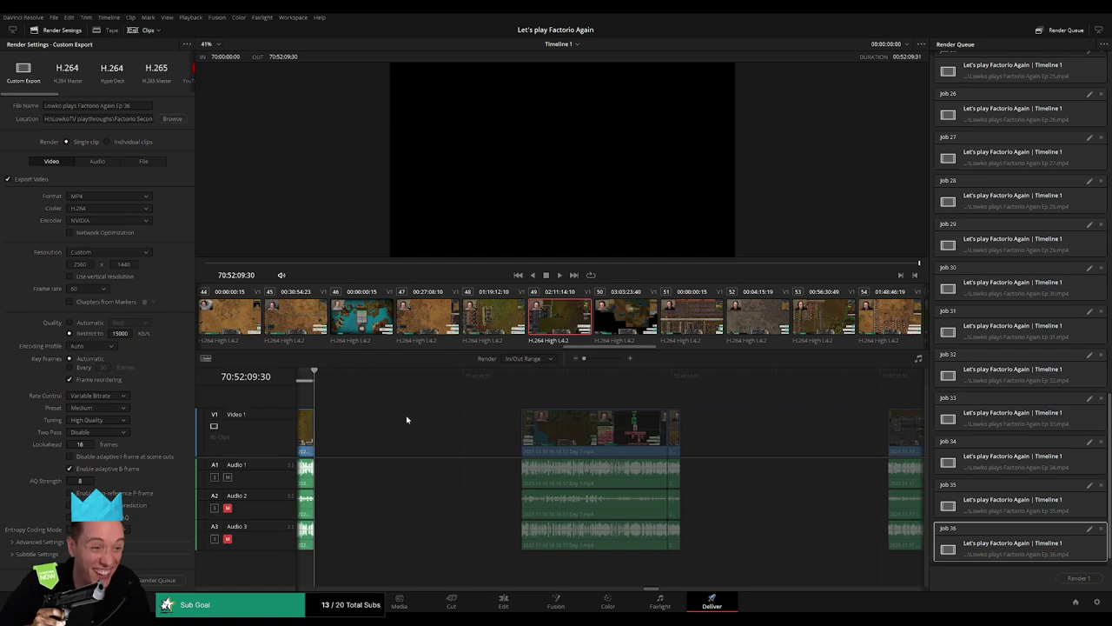
# Queue episode 37 with the range set to the clip at 72:00:00:00
pyautogui.click(517, 377)
pyautogui.press('x')
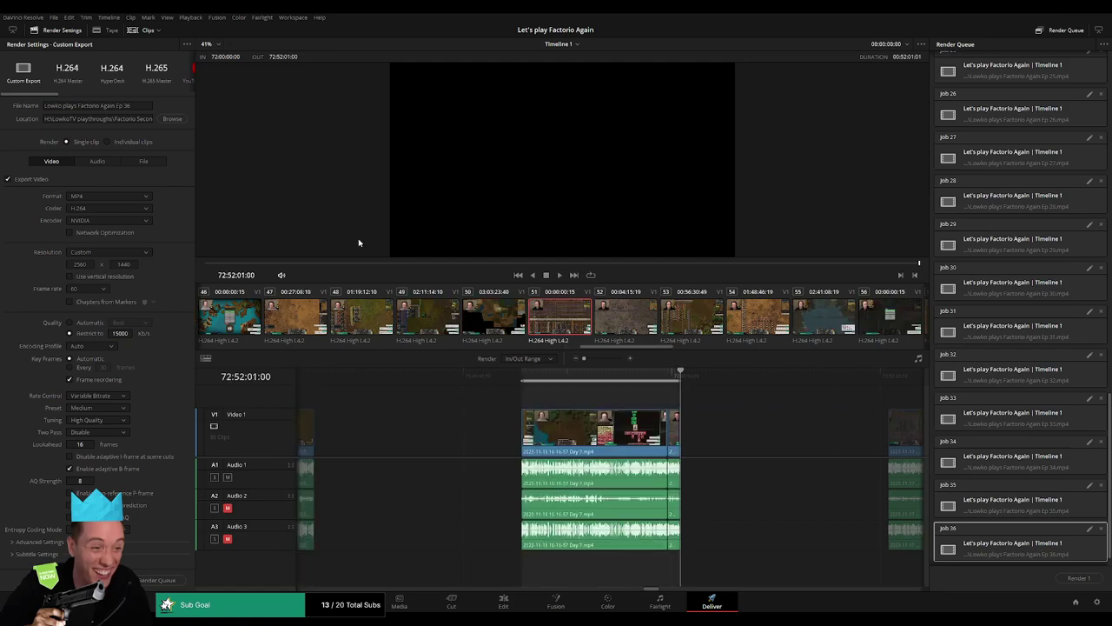
pyautogui.click(151, 105)
pyautogui.click(161, 580)
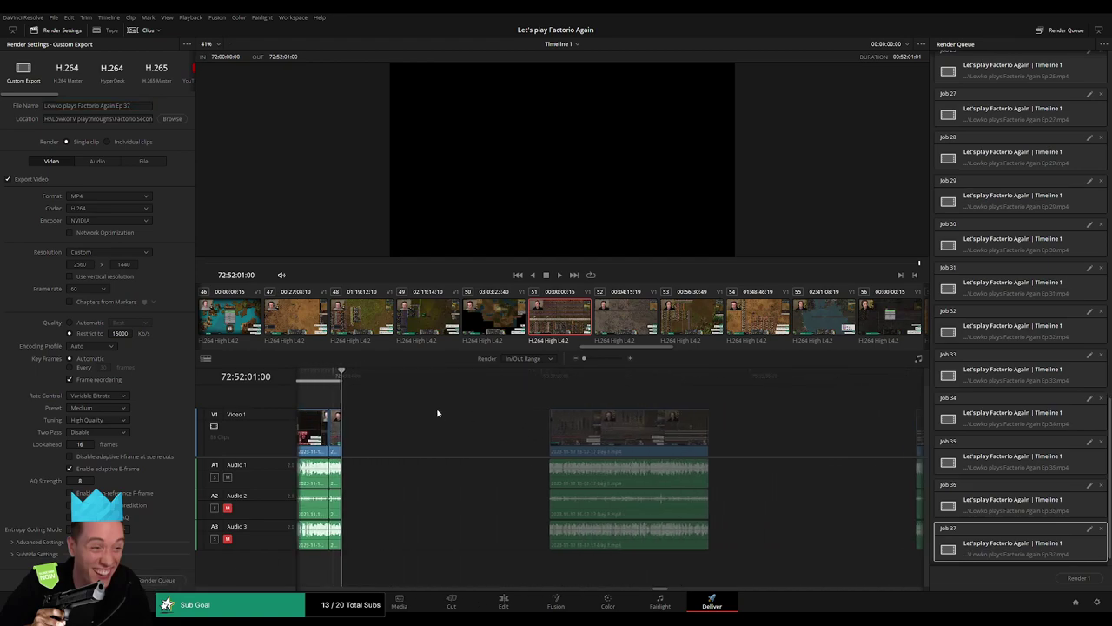
# Queue episode 38 covering the clip starting at 74:00:00:00
pyautogui.click(521, 376)
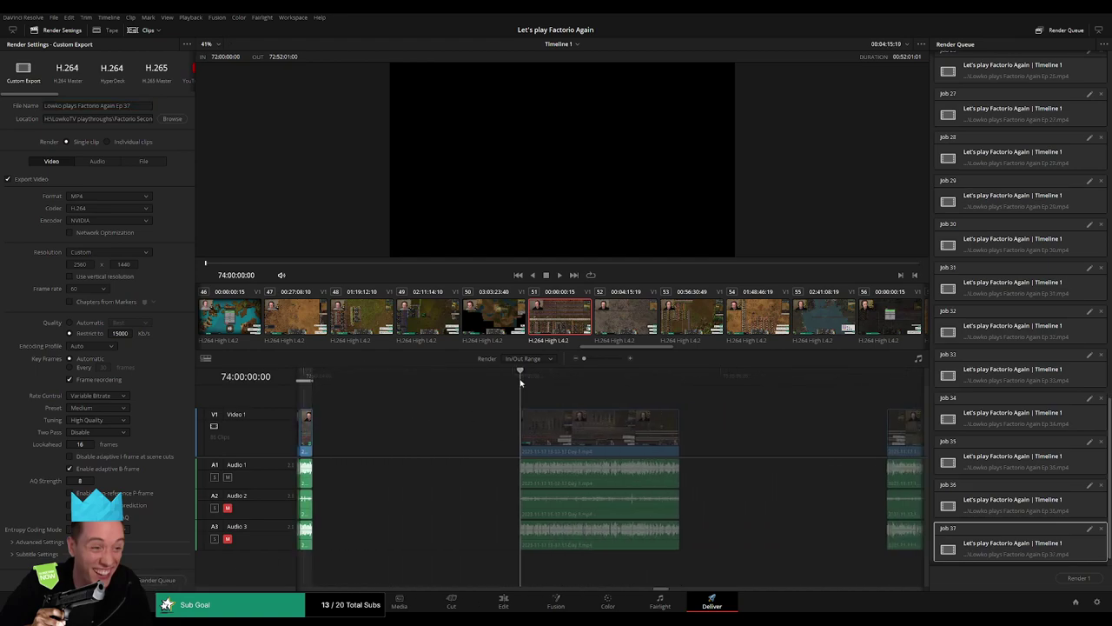
pyautogui.click(681, 377)
pyautogui.press('x')
pyautogui.click(139, 106)
pyautogui.write('8')
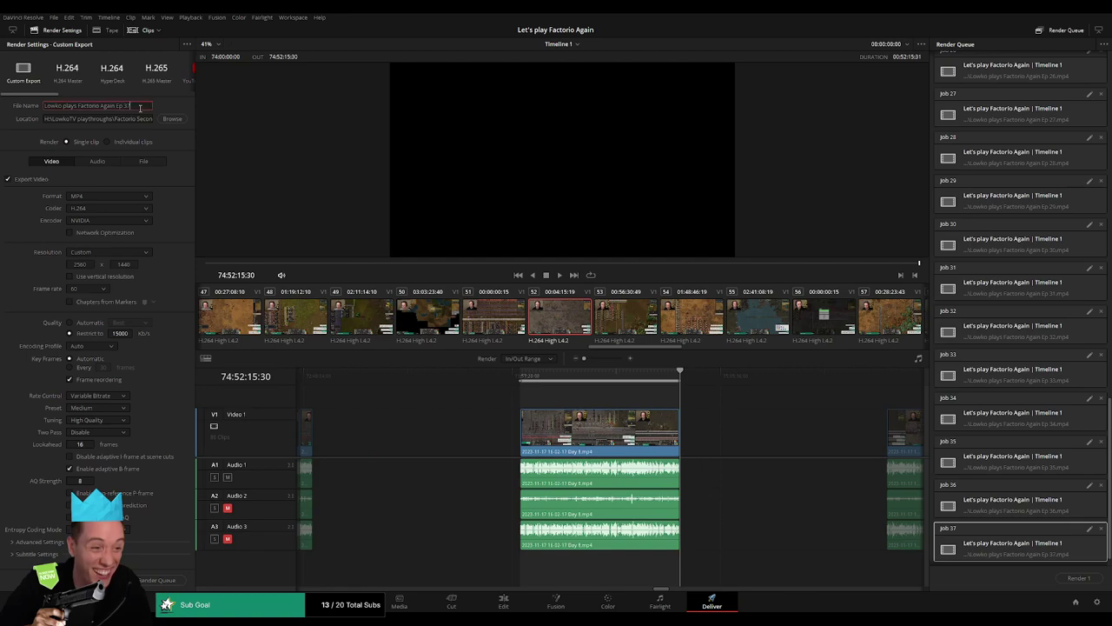
pyautogui.click(157, 580)
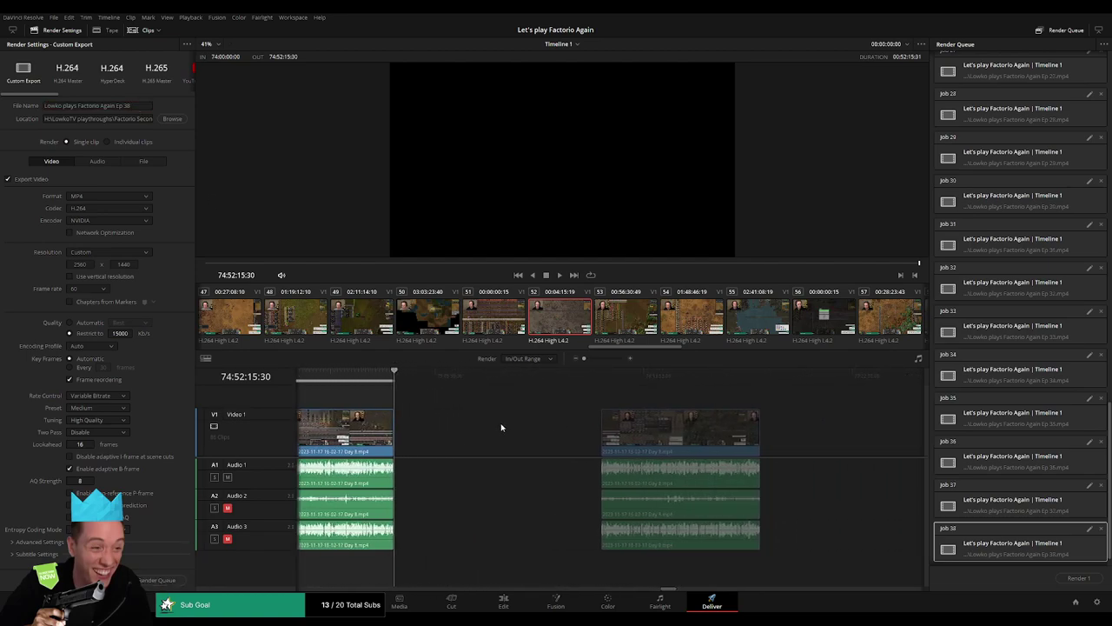
# Queue episode 39 covering the 76:00:00:00 clip, with the file name ending in 39
pyautogui.click(521, 385)
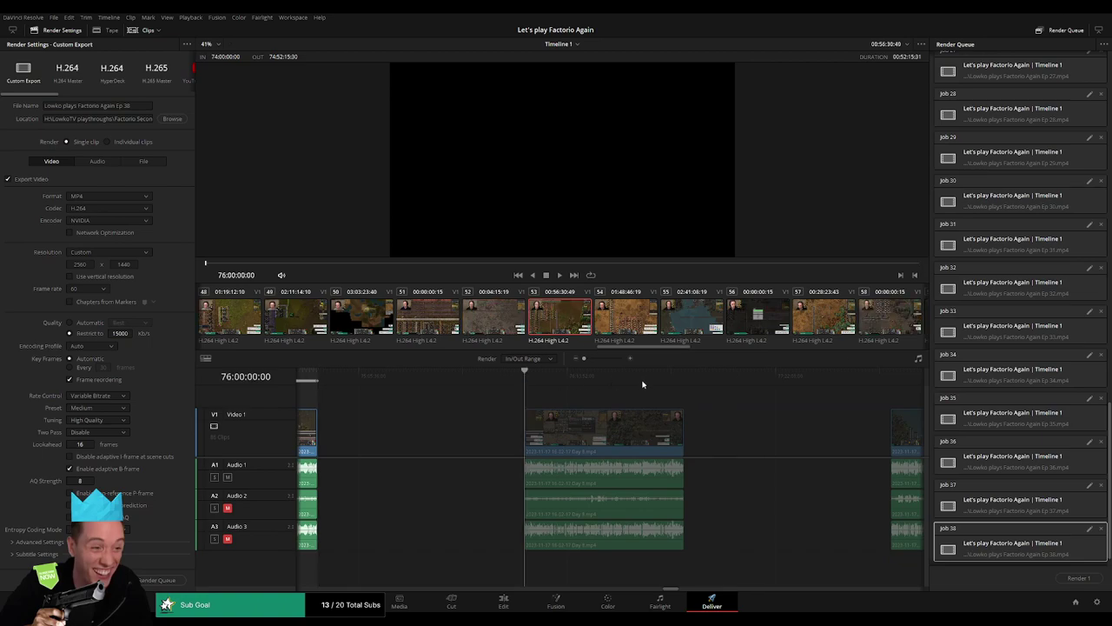
pyautogui.click(684, 374)
pyautogui.press('x')
pyautogui.click(144, 106)
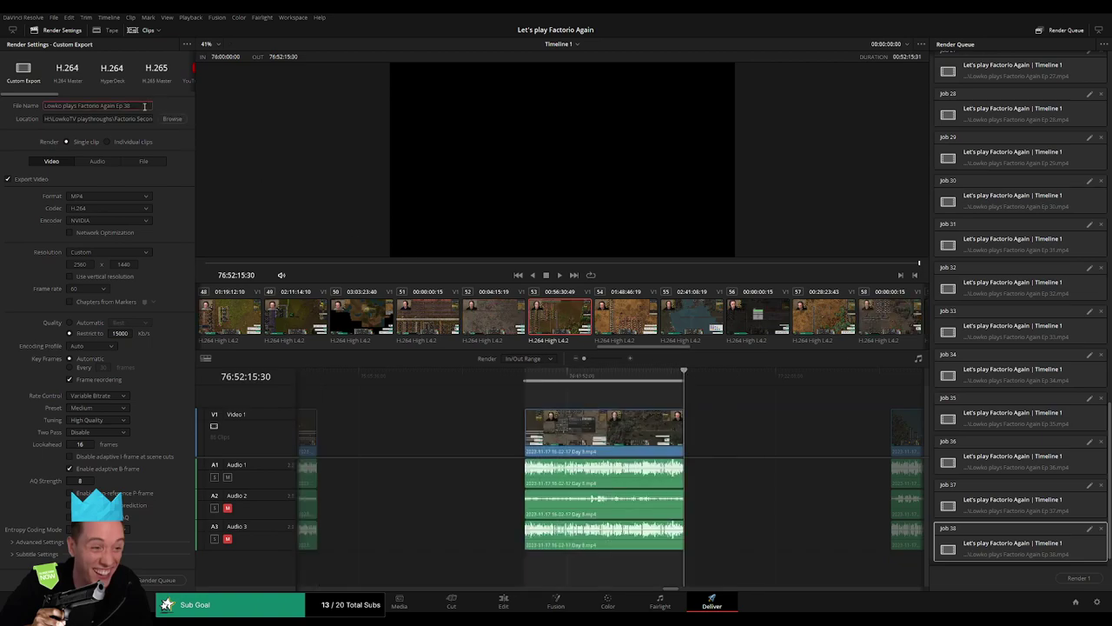
pyautogui.press('BackSpace')
pyautogui.write('9')
pyautogui.click(157, 580)
# Queue episode 40 covering the clip starting at 78:00:00:00
pyautogui.click(518, 379)
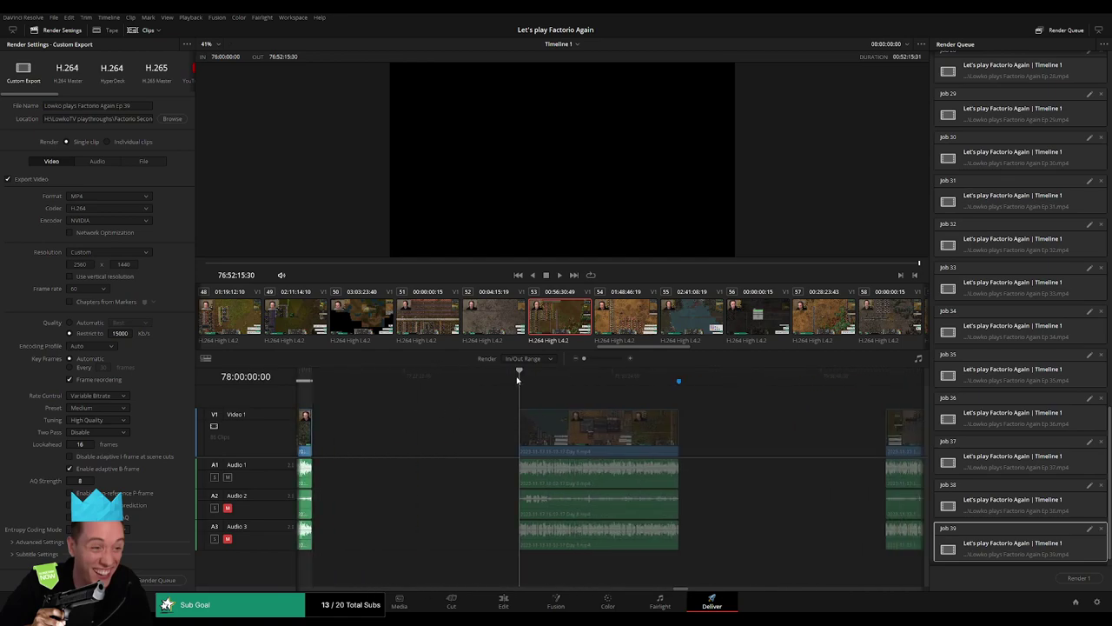
pyautogui.press('Down')
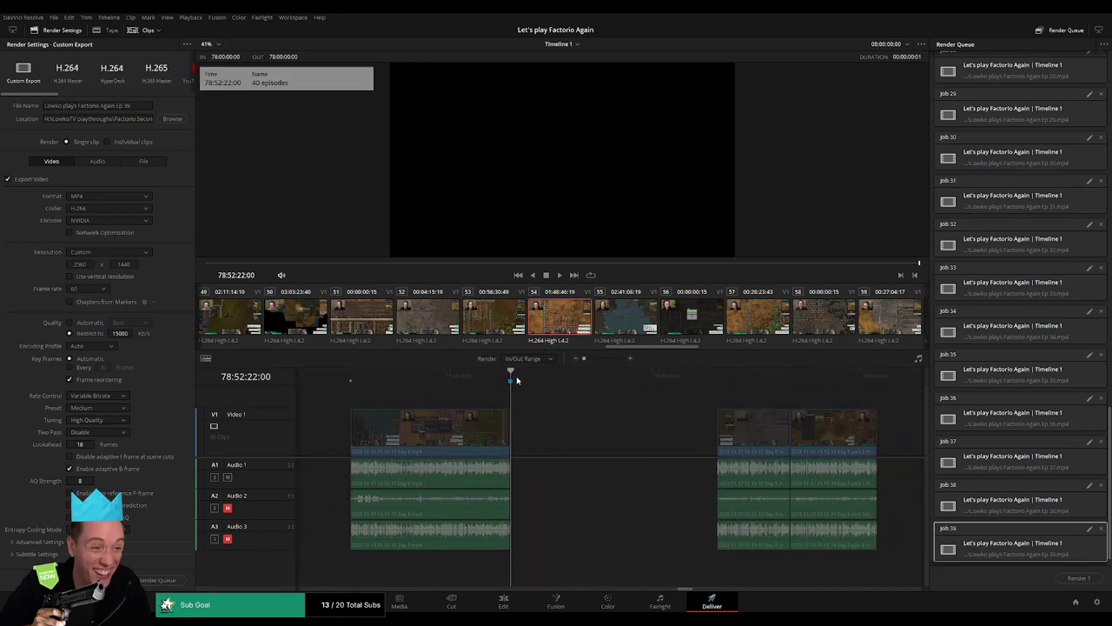
pyautogui.press('x')
pyautogui.click(140, 105)
pyautogui.write('40')
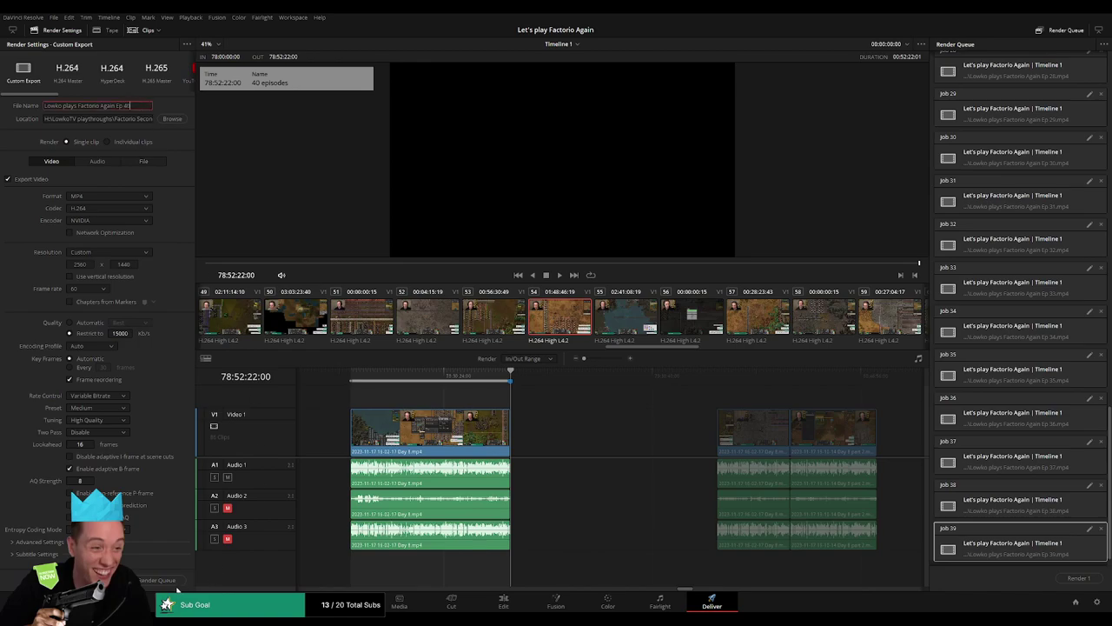
pyautogui.click(176, 588)
# Queue episode 41 covering the 80:00:00:00 clip as Job 41
pyautogui.scroll(-3, 479, 427)
pyautogui.click(513, 378)
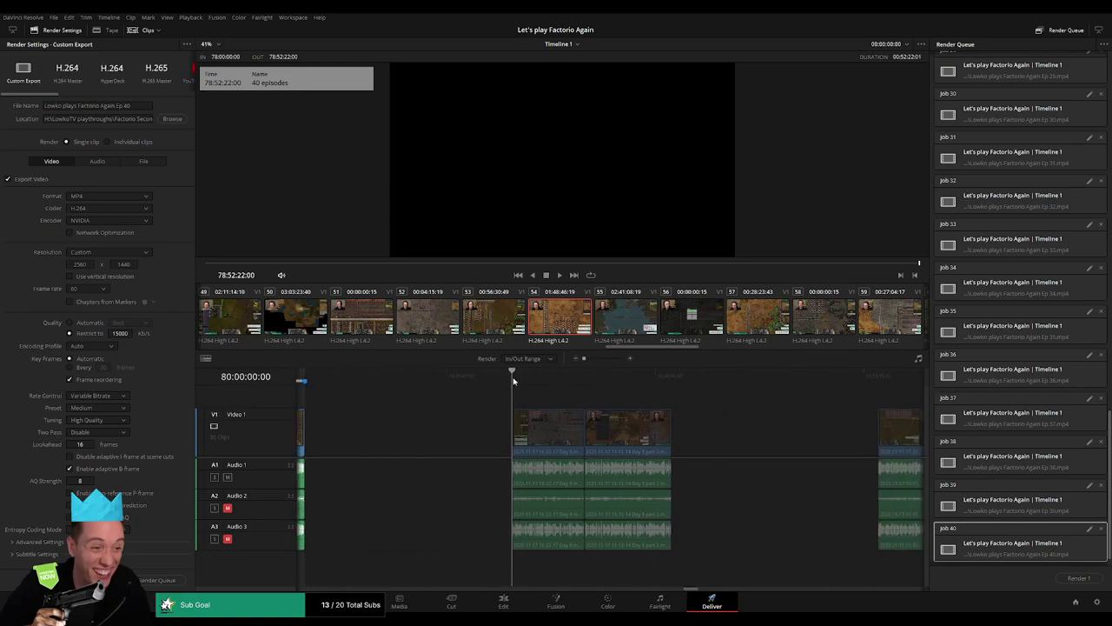
pyautogui.press('o')
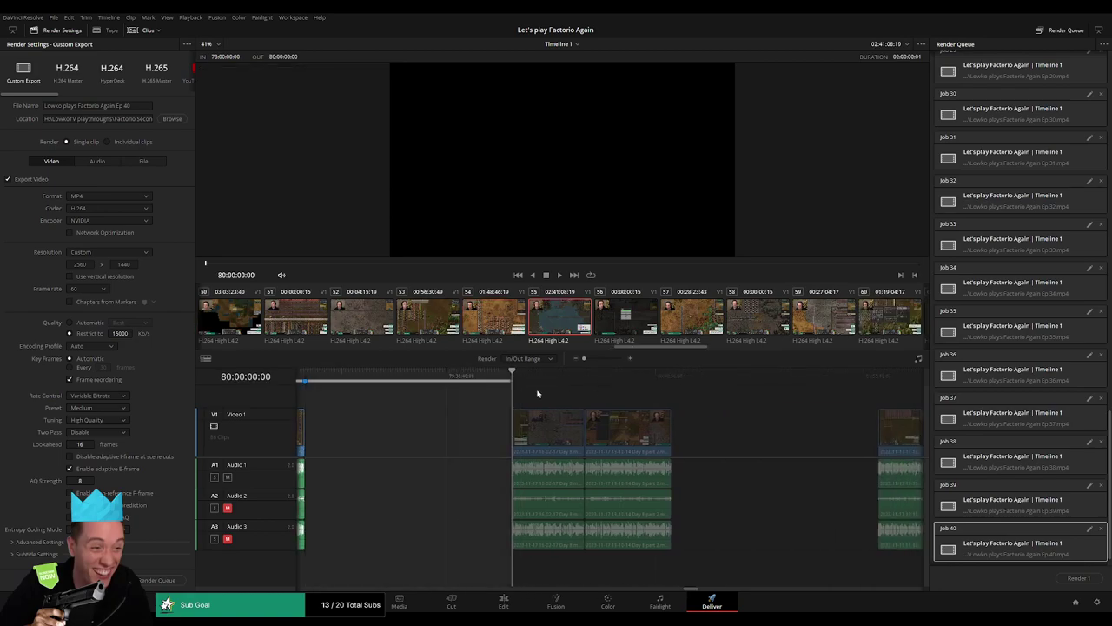
pyautogui.click(669, 376)
pyautogui.press('o')
pyautogui.click(143, 104)
pyautogui.write('1')
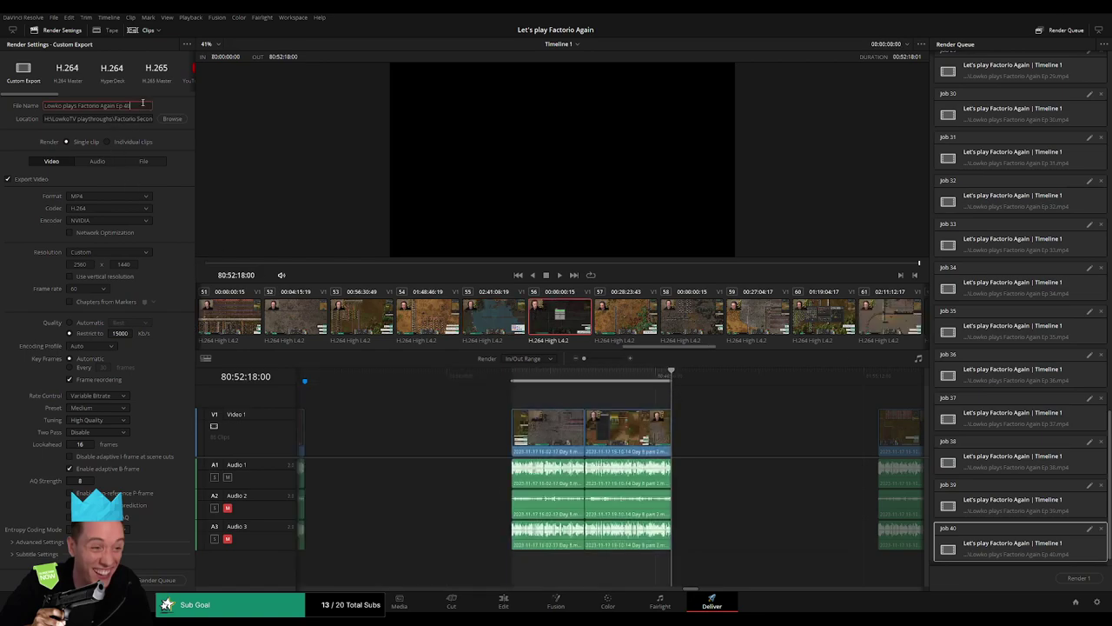
pyautogui.click(163, 579)
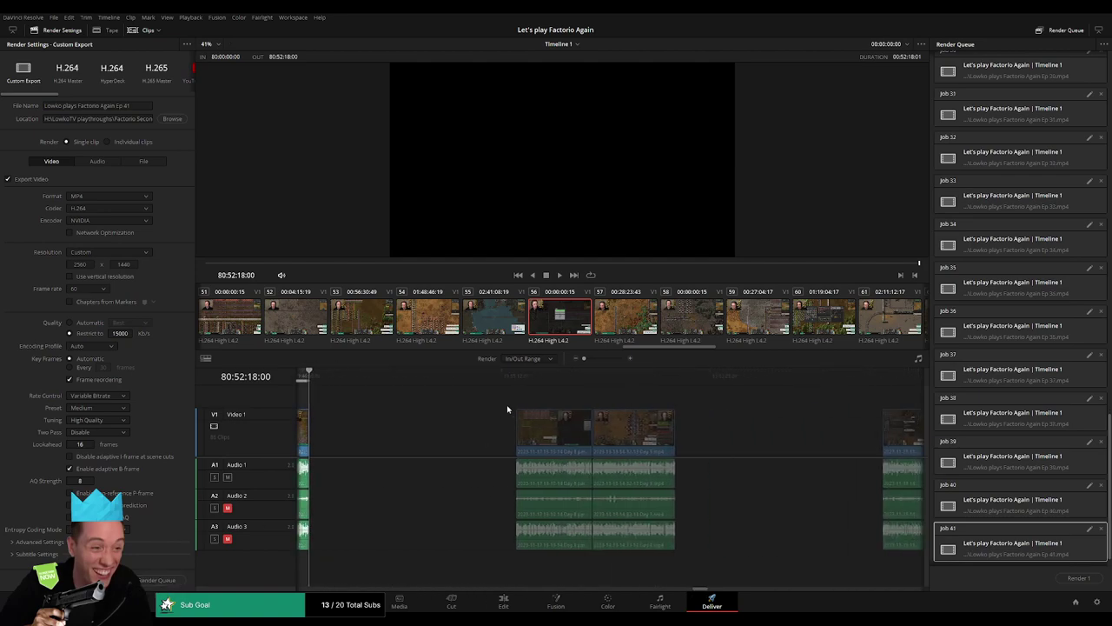
pyautogui.click(515, 379)
# Finish and queue the Ep 42 render job, then mark the next clip and queue it as Ep 43
pyautogui.click(676, 374)
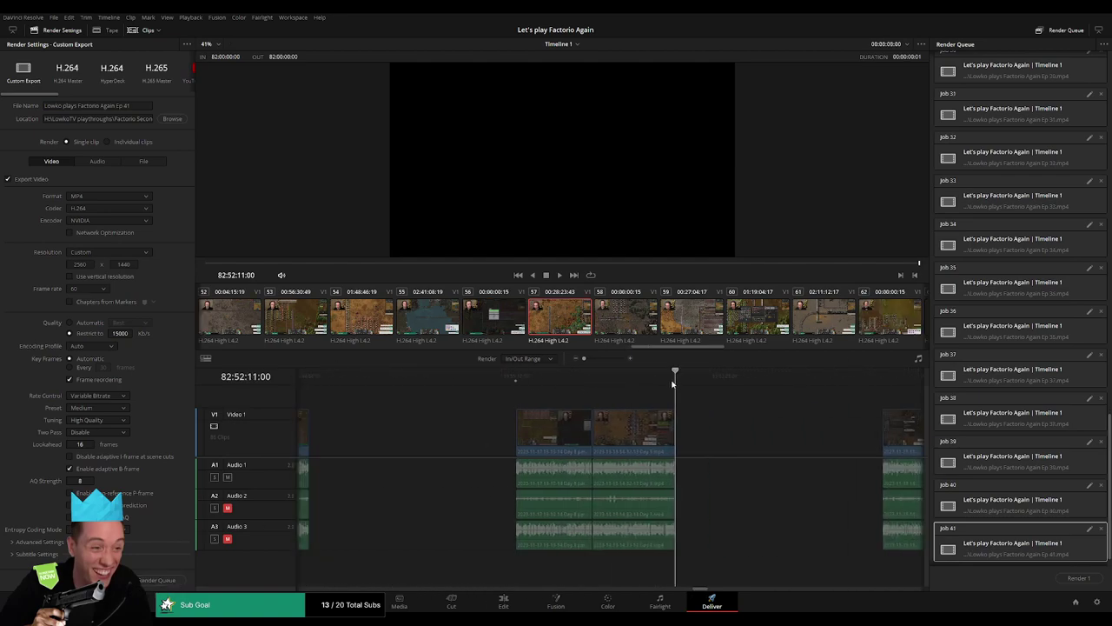
pyautogui.click(147, 106)
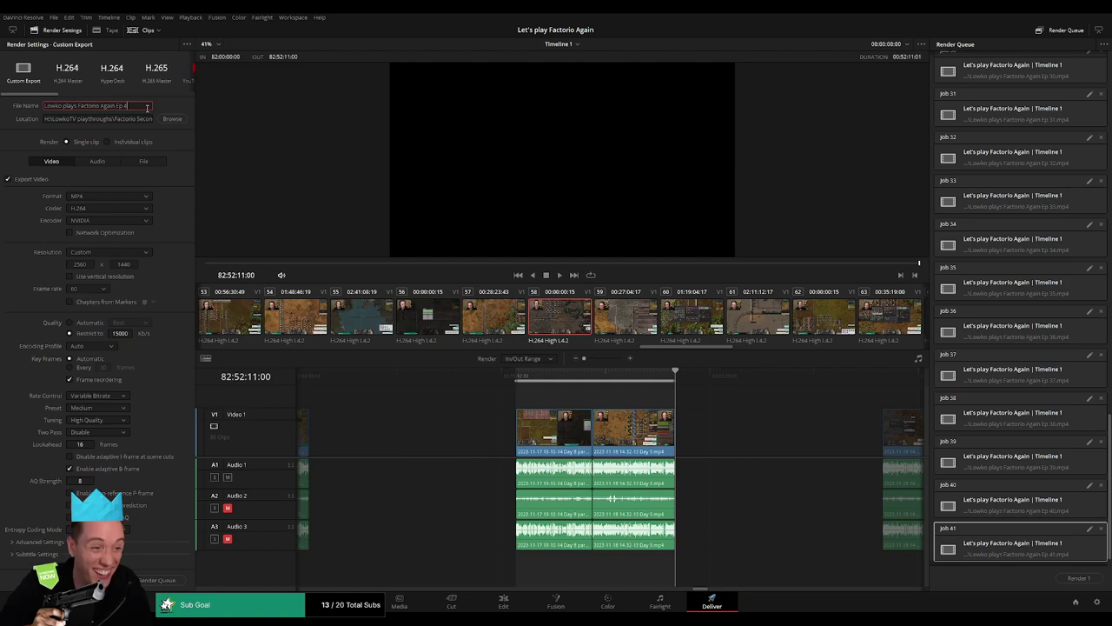
pyautogui.write('2')
pyautogui.click(148, 582)
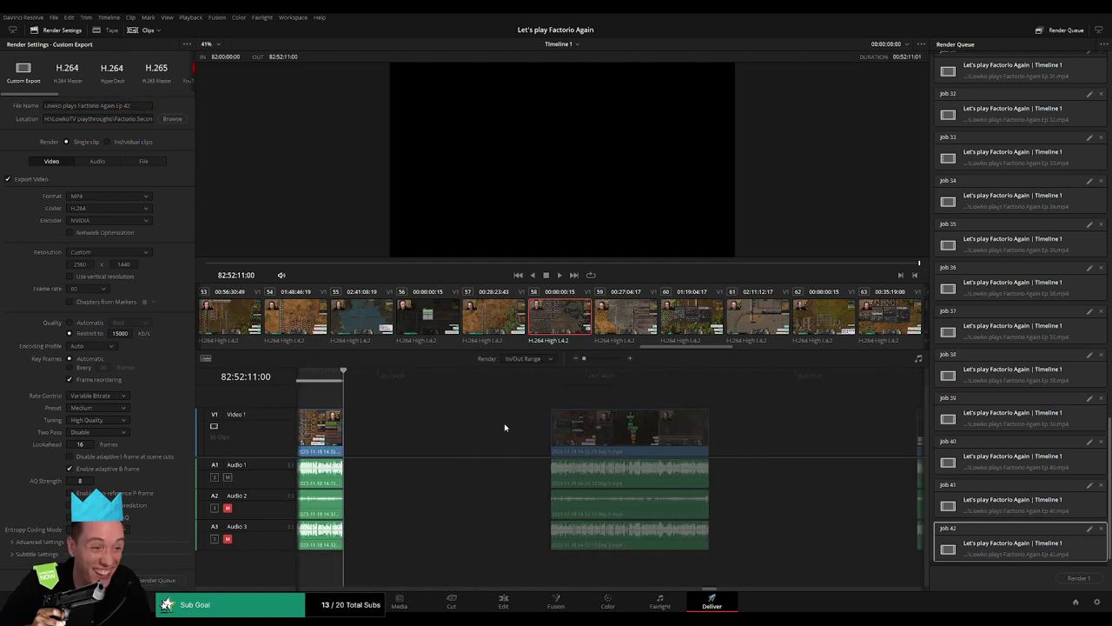
pyautogui.click(512, 383)
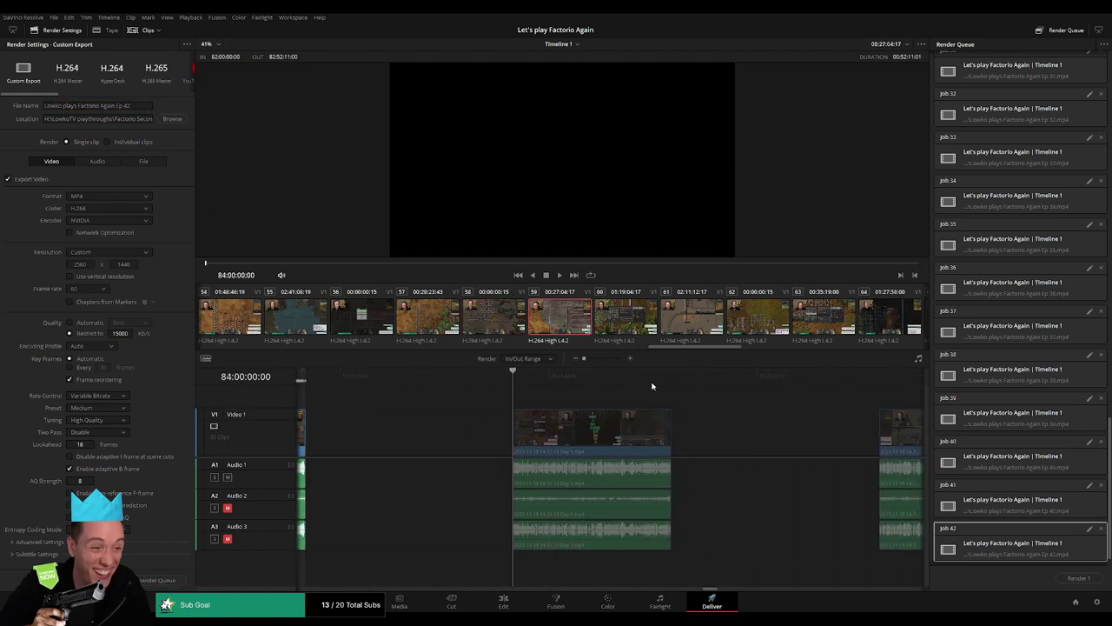
pyautogui.click(675, 375)
pyautogui.press('o')
pyautogui.click(143, 105)
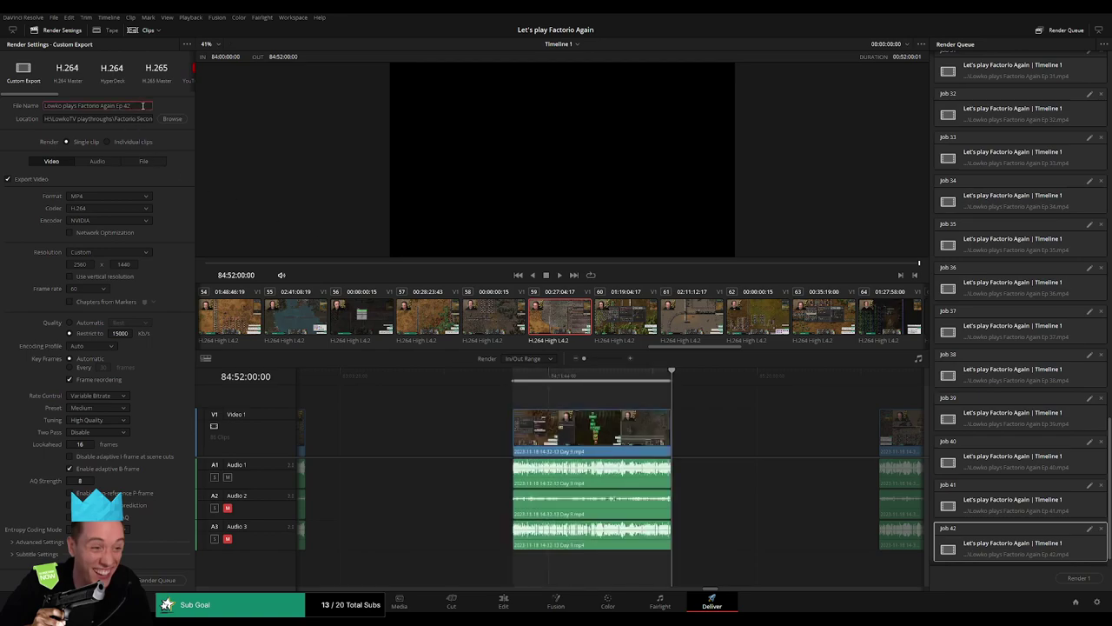
pyautogui.press('BackSpace')
pyautogui.write('3')
pyautogui.click(156, 579)
# Set In/Out around the next clip and queue it as Ep 44
pyautogui.click(527, 379)
pyautogui.press('i')
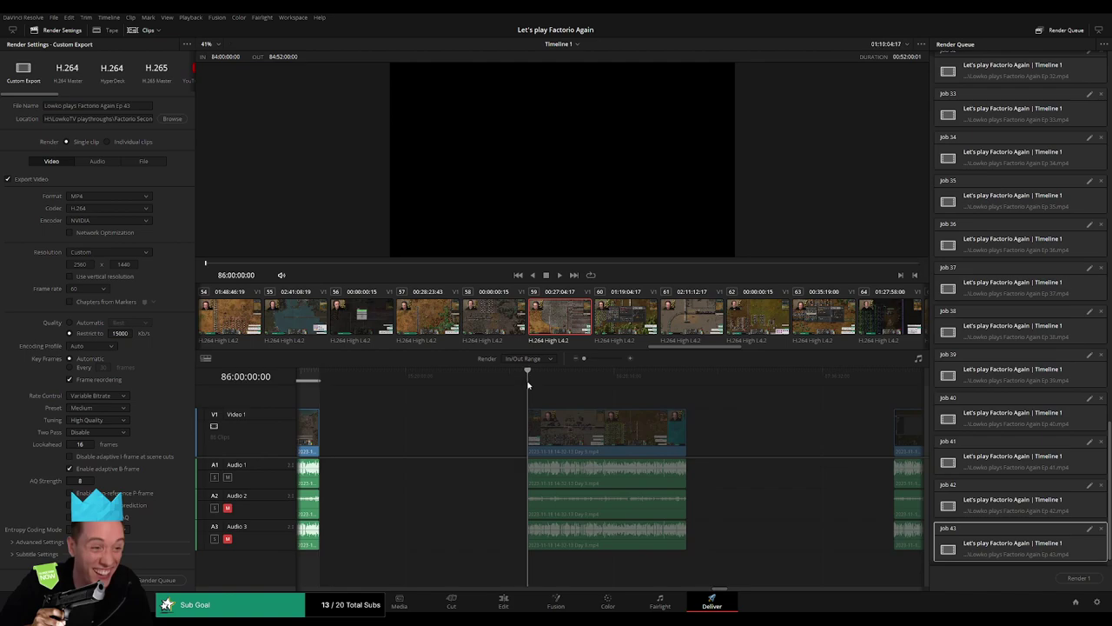
pyautogui.click(686, 379)
pyautogui.press('o')
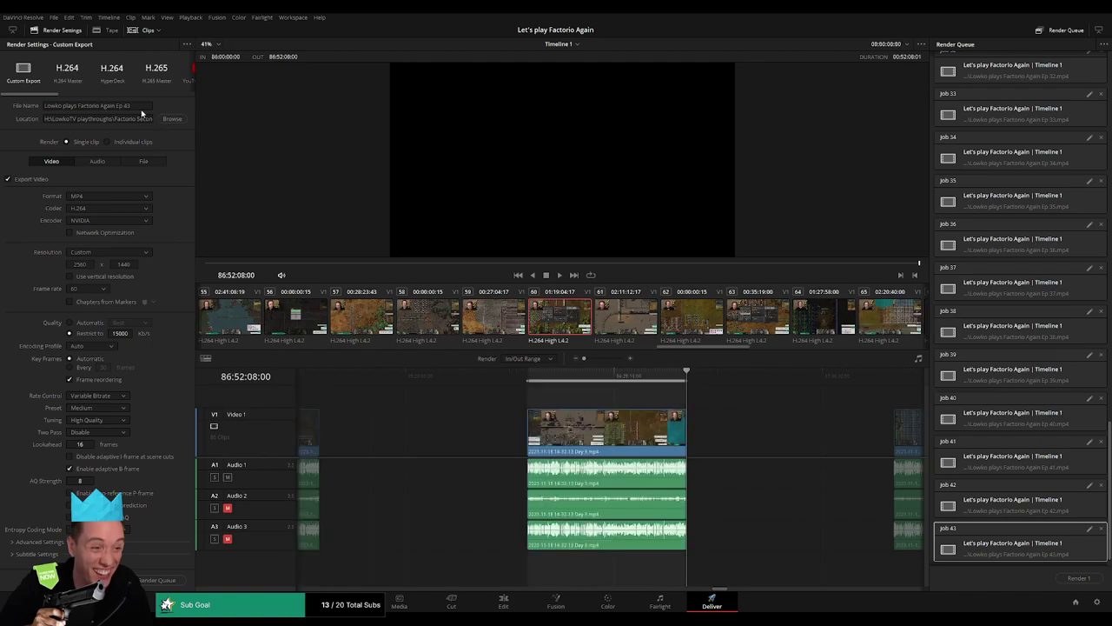
pyautogui.doubleClick(140, 106)
pyautogui.write('44')
pyautogui.click(156, 579)
# Mark the following clip's range and add it to the render queue as Ep 45
pyautogui.hscroll(2, 400, 412)
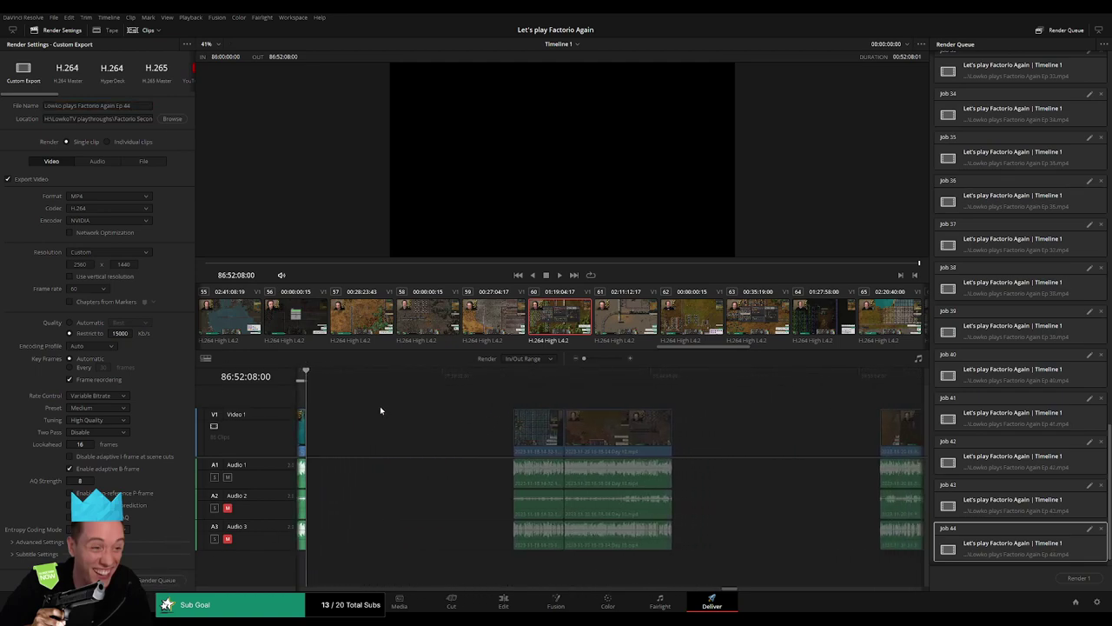
pyautogui.click(510, 382)
pyautogui.click(667, 387)
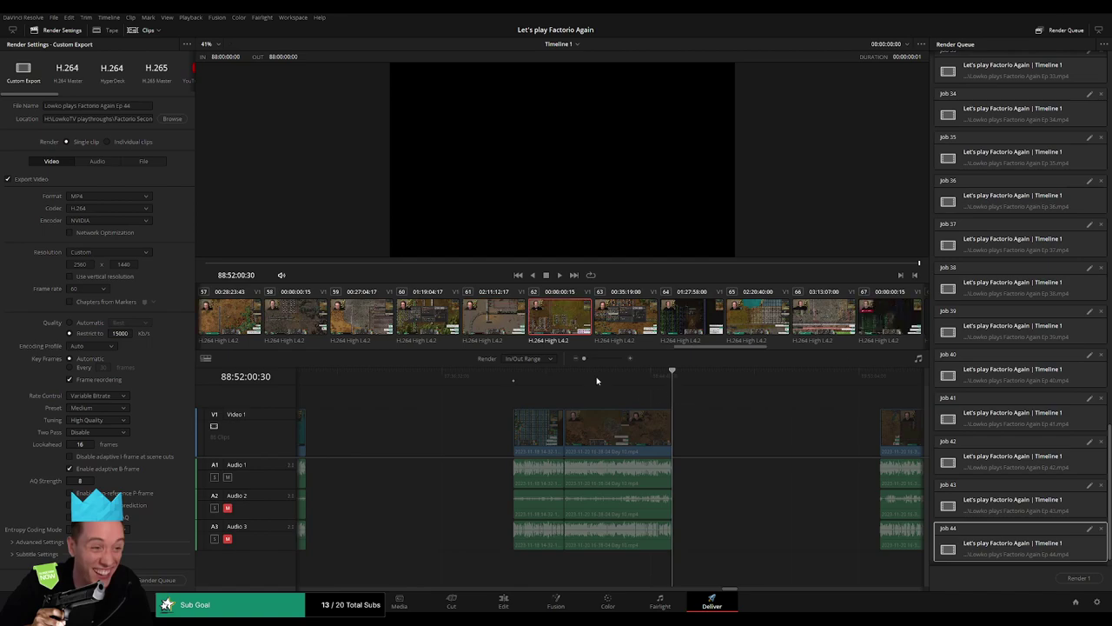
pyautogui.press('o')
pyautogui.click(140, 106)
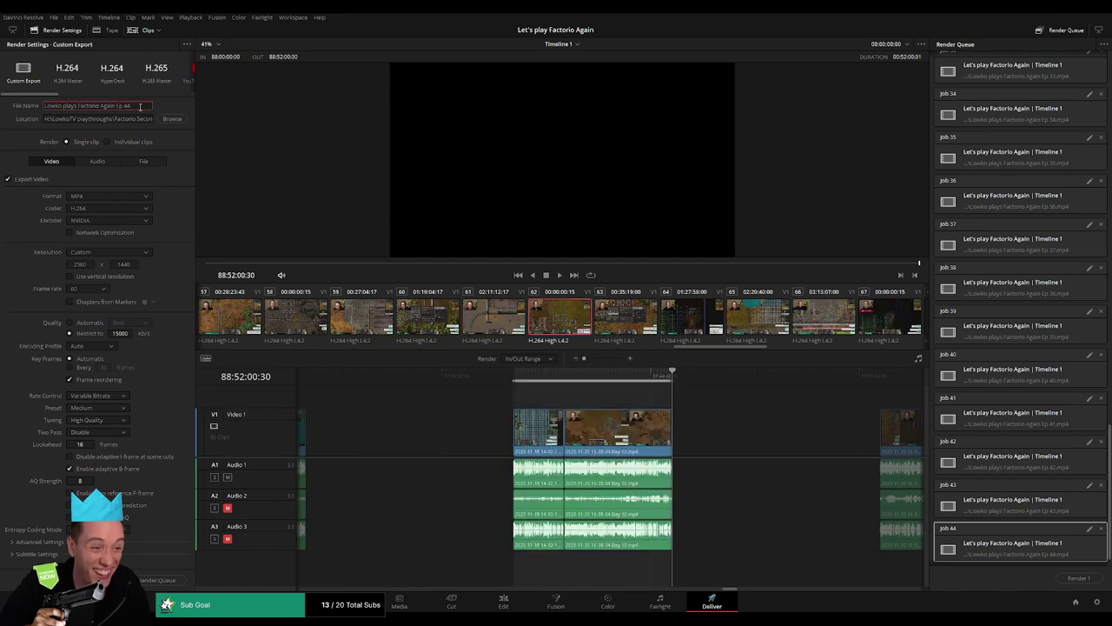
pyautogui.write('5')
pyautogui.click(161, 580)
# Set In/Out points on the next clip and queue it as Ep 46
pyautogui.hscroll(5, 753, 435)
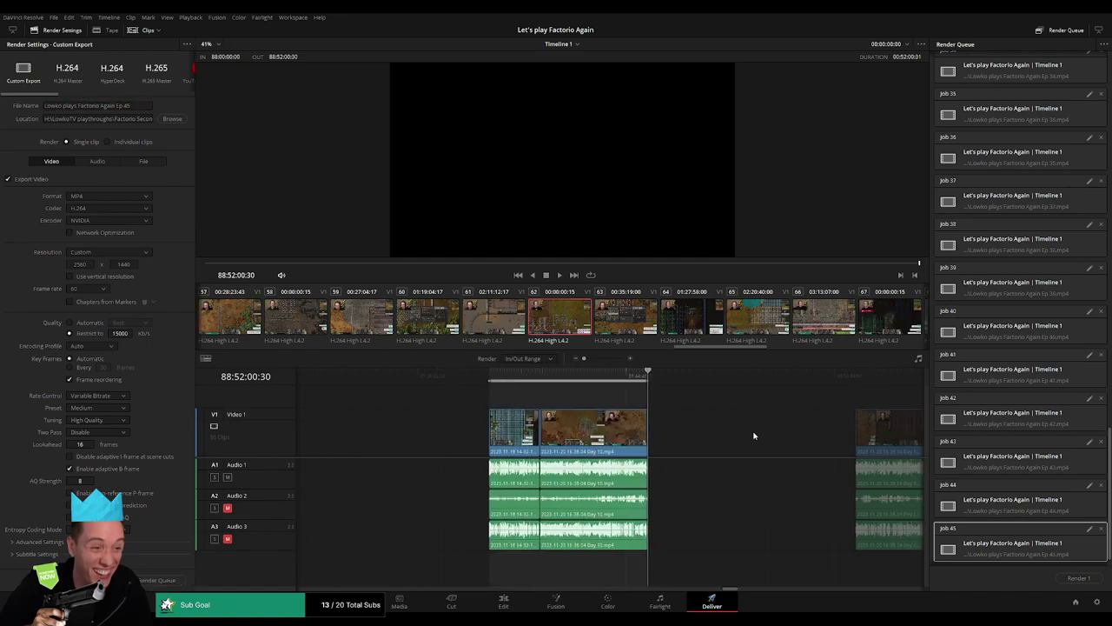
pyautogui.click(512, 379)
pyautogui.press('i')
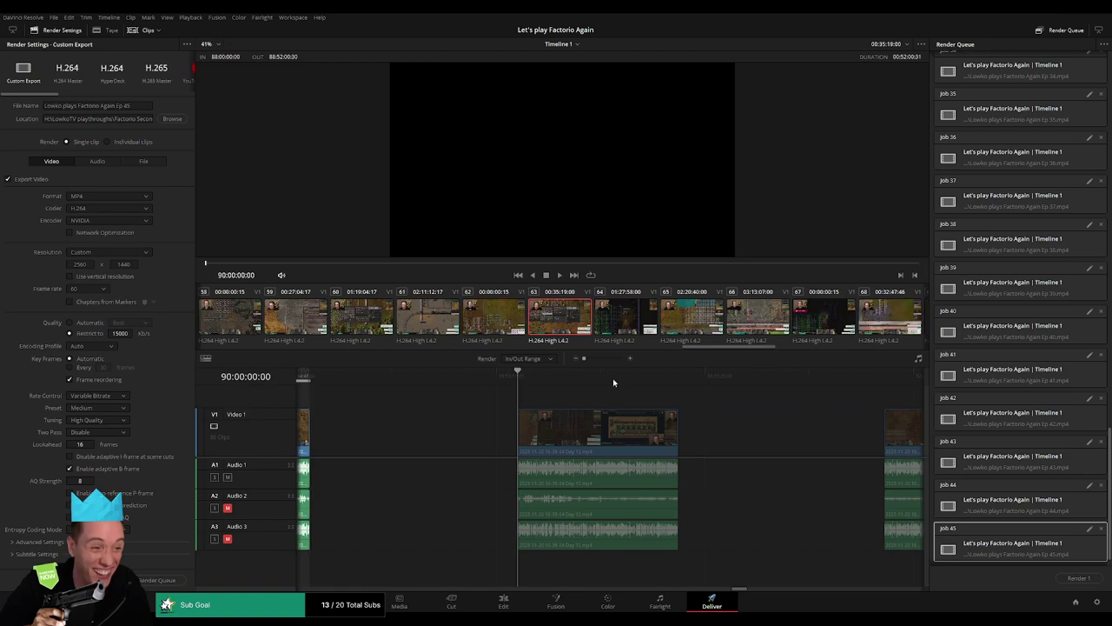
pyautogui.click(683, 376)
pyautogui.press('o')
pyautogui.click(139, 106)
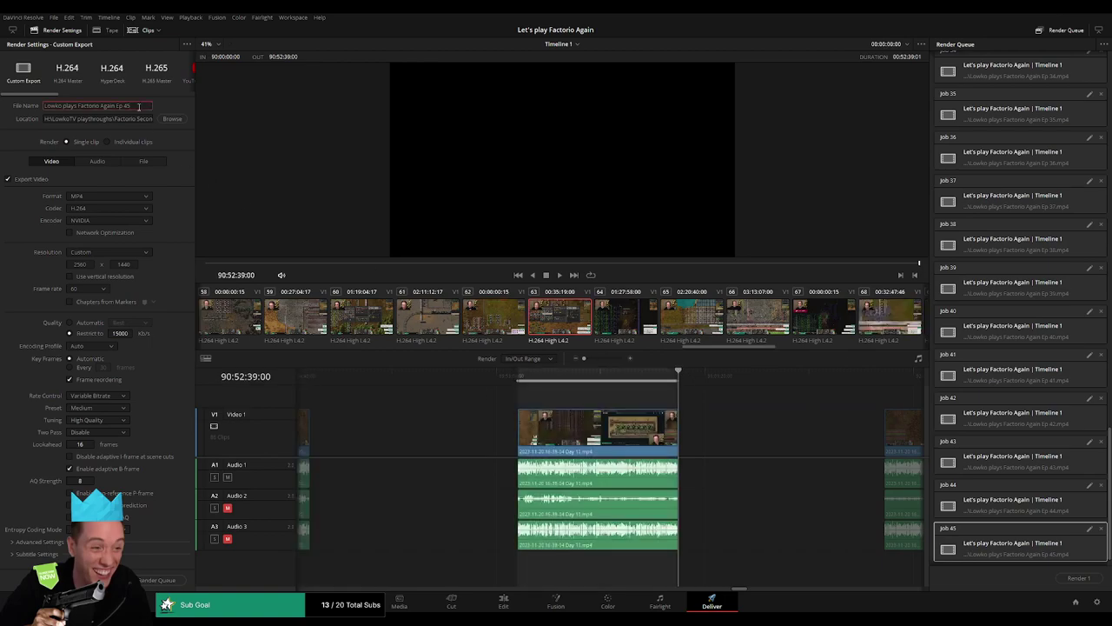
pyautogui.press('BackSpace')
pyautogui.write('6')
pyautogui.click(161, 579)
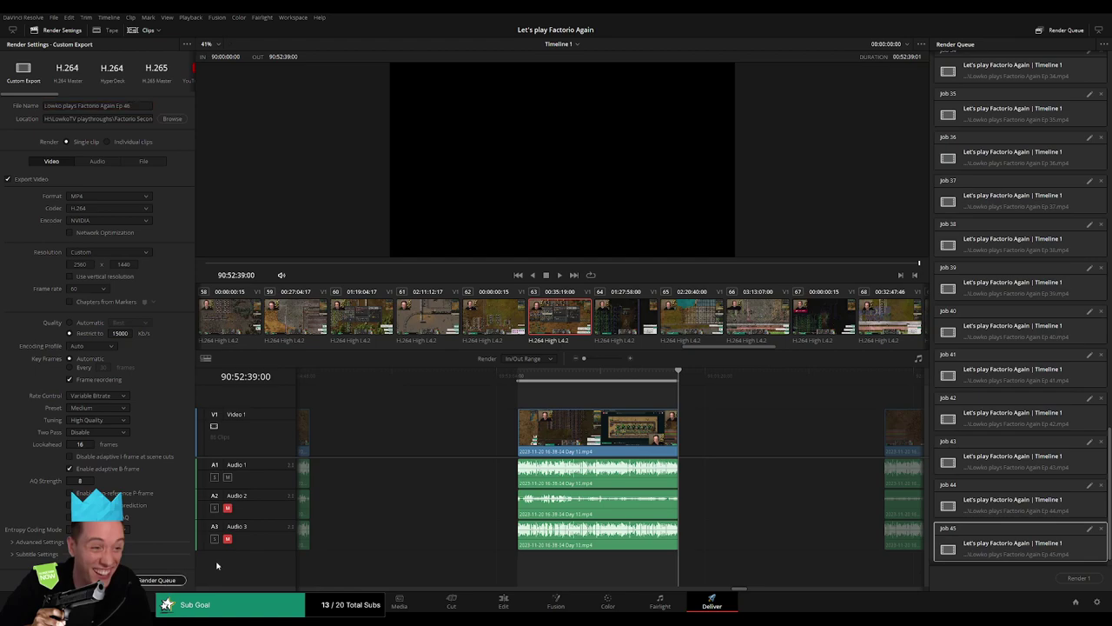
# Mark the next two-hour clip and add the Ep 47 render job
pyautogui.hscroll(2, 597, 424)
pyautogui.hscroll(3, 597, 423)
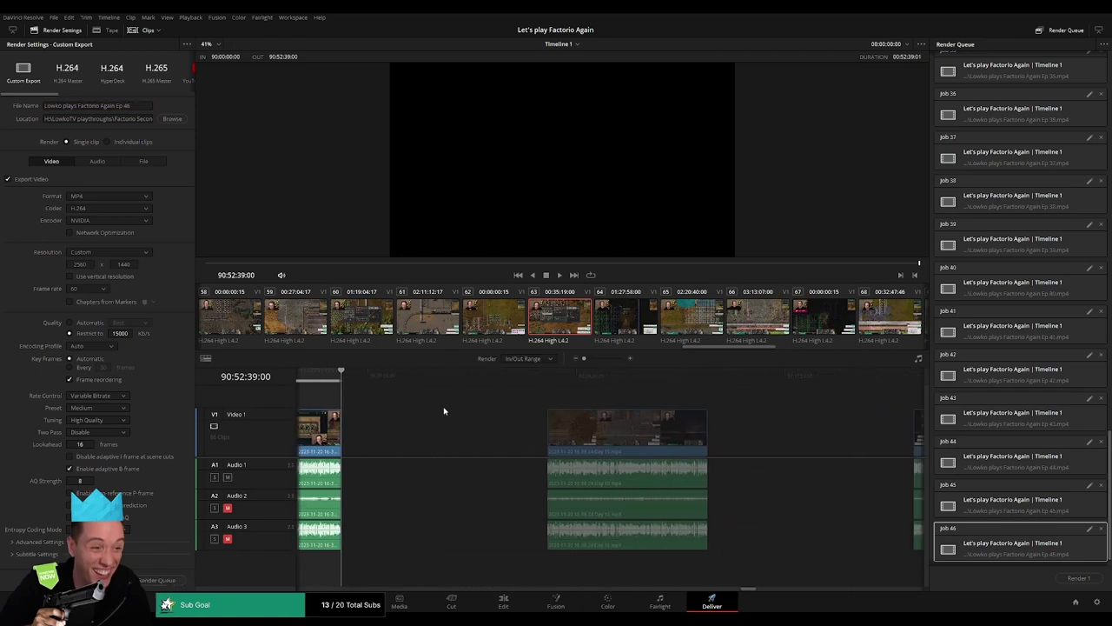
pyautogui.click(540, 377)
pyautogui.press('i')
pyautogui.click(702, 375)
pyautogui.press('o')
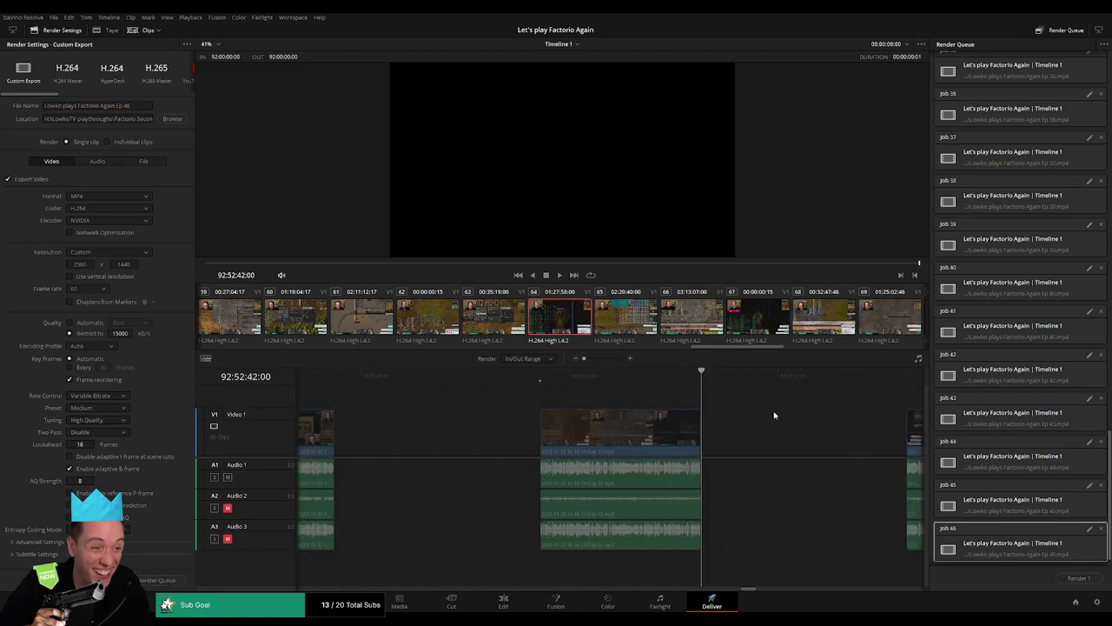
pyautogui.hscroll(3, 770, 417)
pyautogui.click(139, 105)
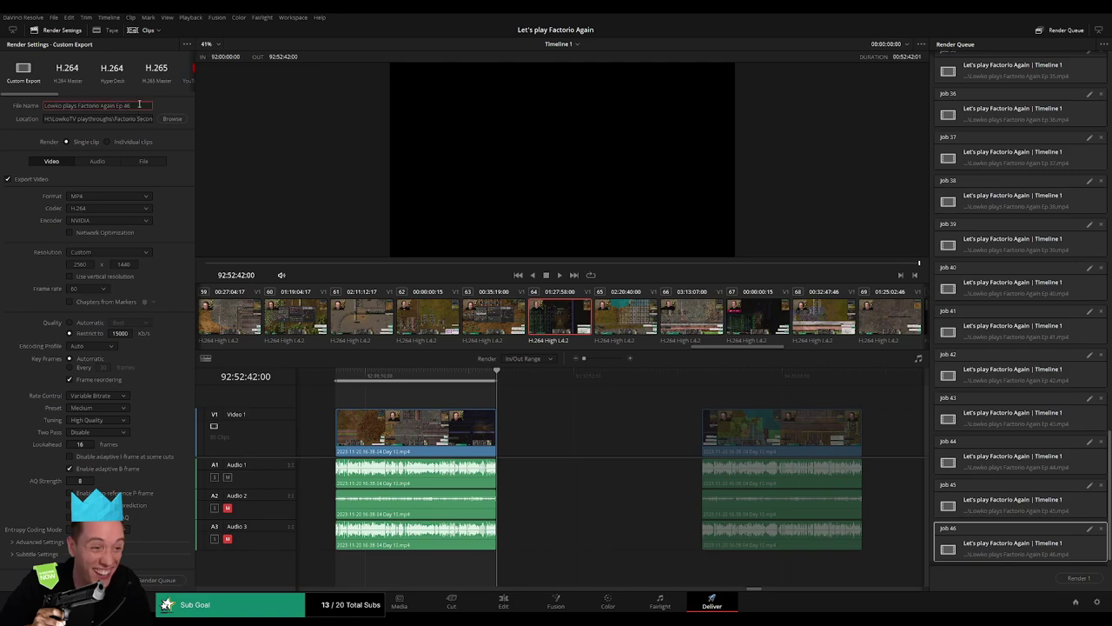
pyautogui.write('7')
pyautogui.click(152, 580)
# Mark the next clip's span as the render range and queue it as Ep 48
pyautogui.hscroll(3, 438, 413)
pyautogui.click(516, 387)
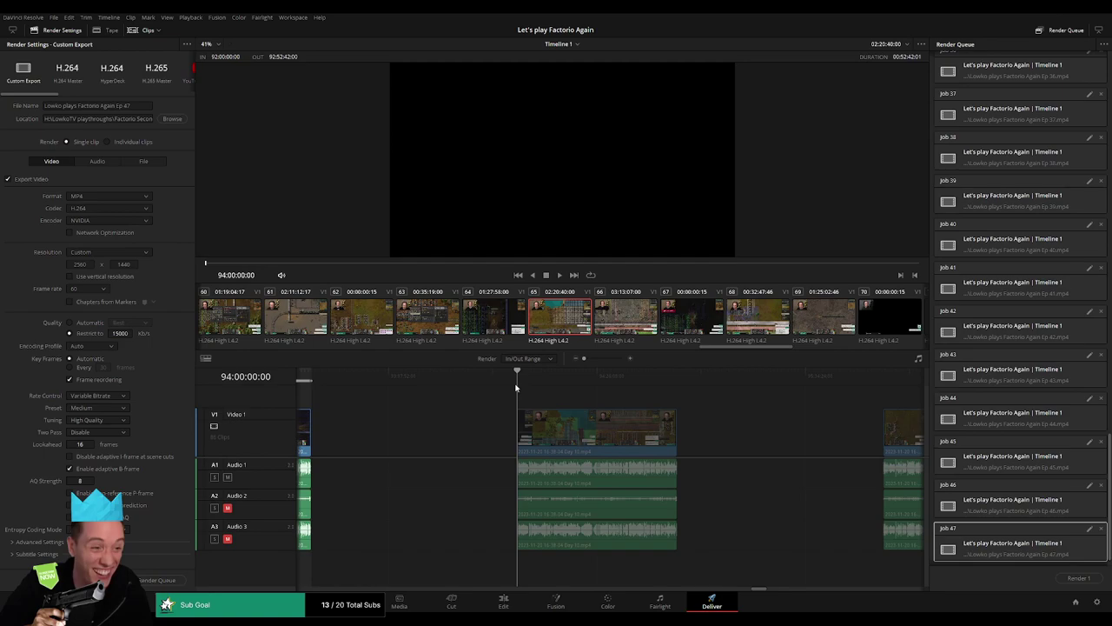
pyautogui.press('x')
pyautogui.hscroll(3, 640, 405)
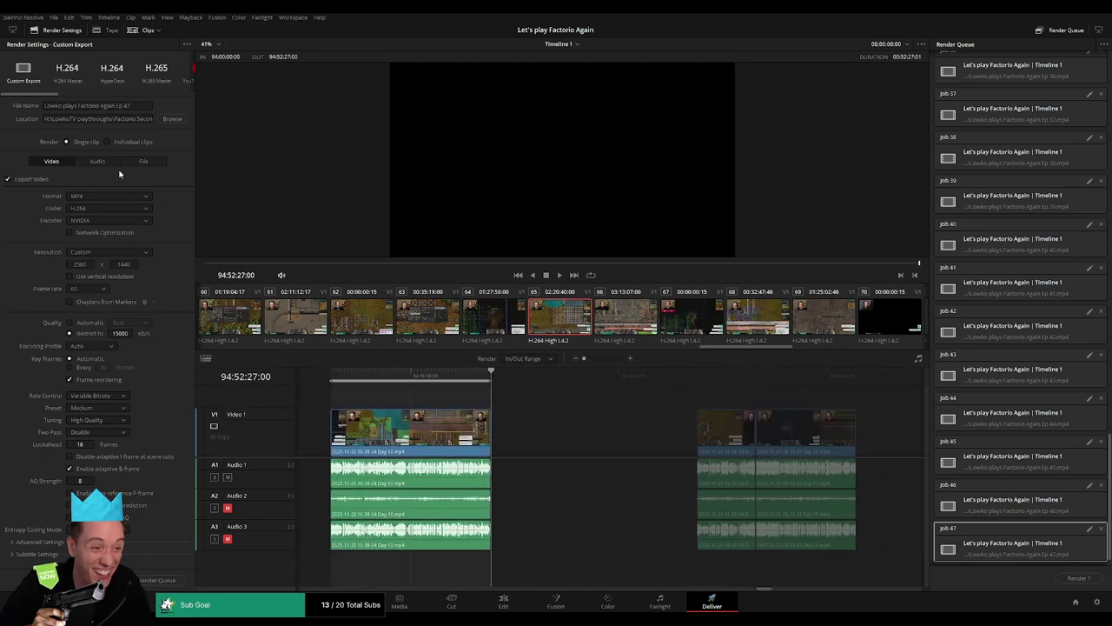
pyautogui.click(141, 106)
pyautogui.click(190, 579)
# Set In/Out around the following clip and queue the Ep 49 job
pyautogui.hscroll(3, 530, 385)
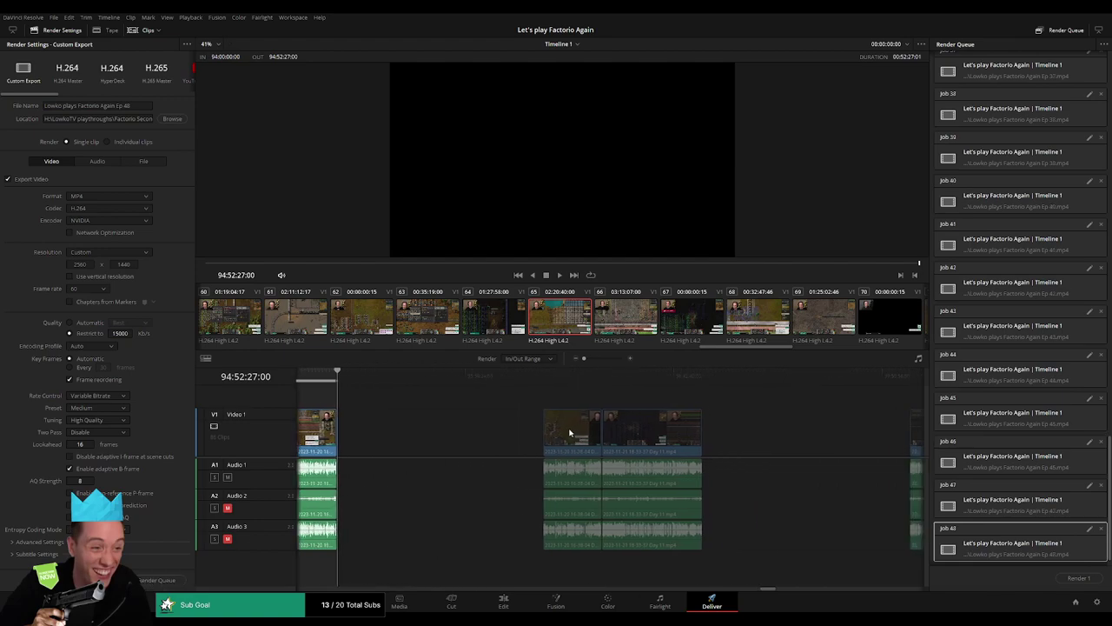
pyautogui.click(519, 376)
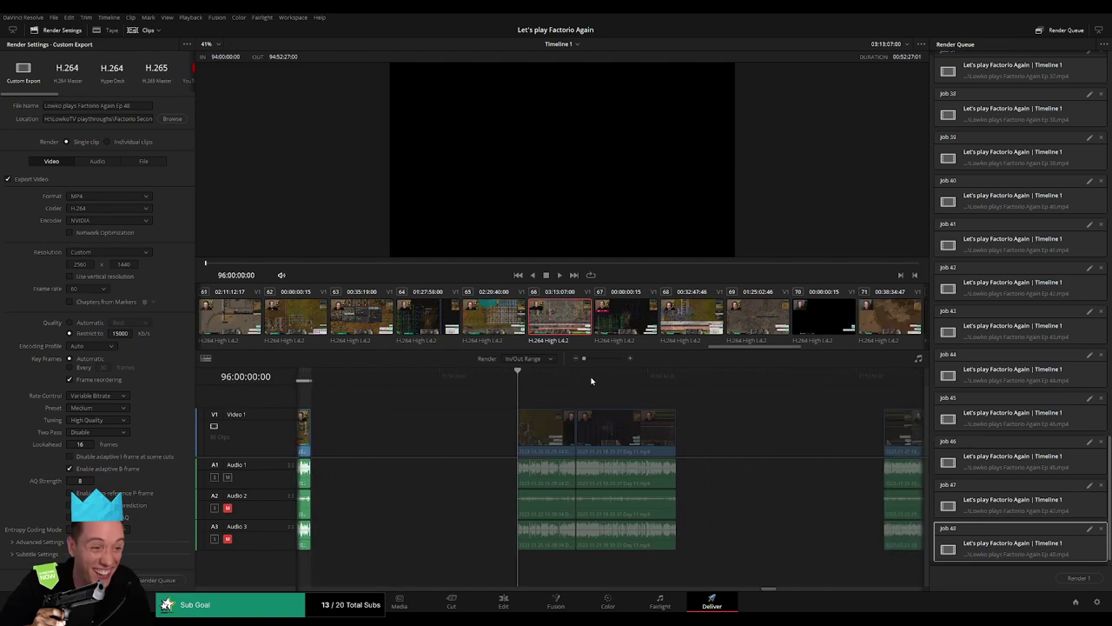
pyautogui.press('i')
pyautogui.press('Down')
pyautogui.press('o')
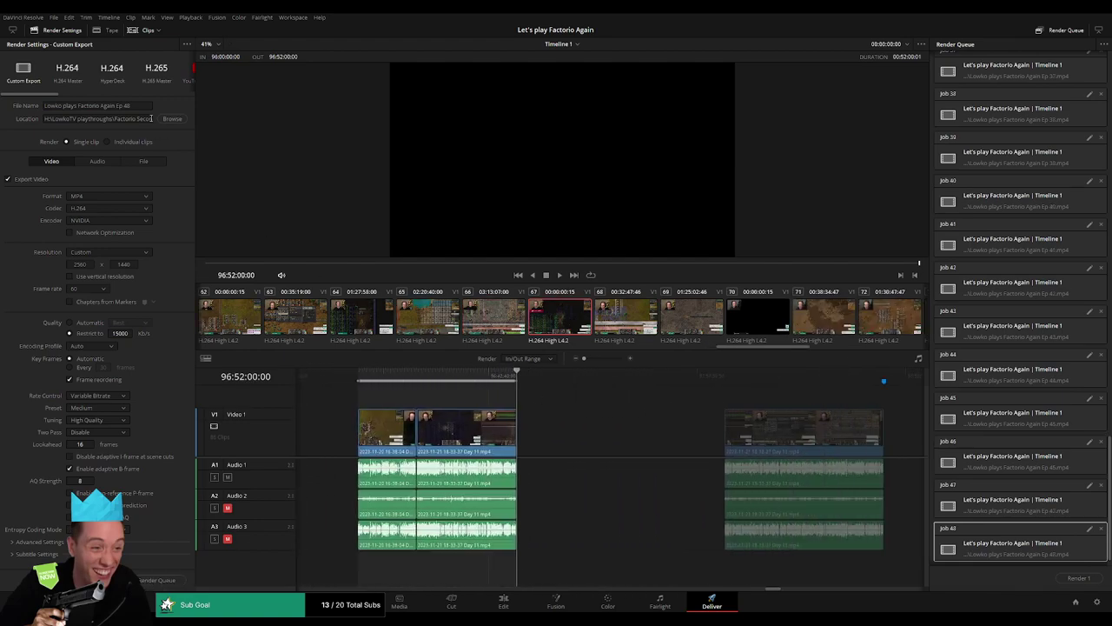
pyautogui.click(145, 106)
pyautogui.write('9')
pyautogui.click(163, 579)
# Mark the next clip's In/Out points and add the Ep 50 render job
pyautogui.hscroll(3, 537, 416)
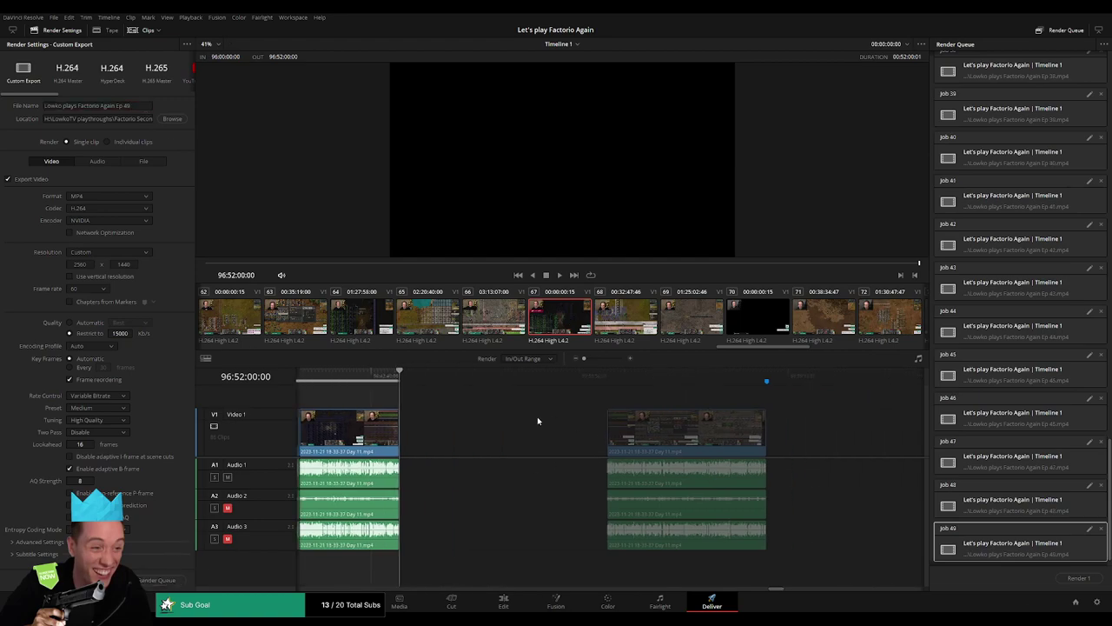
pyautogui.click(517, 379)
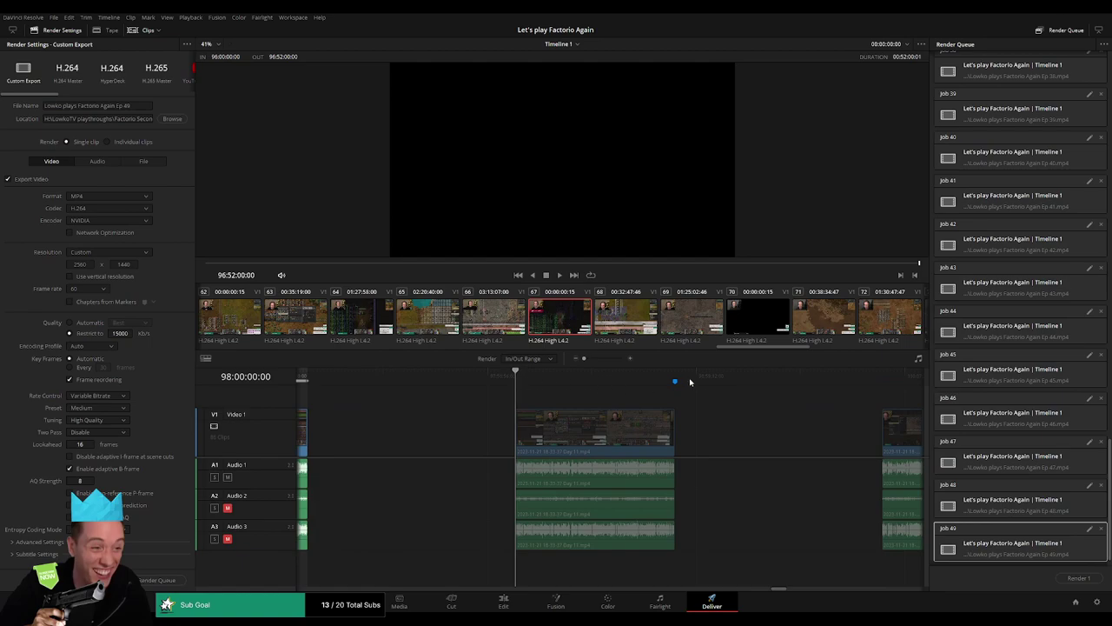
pyautogui.press('i')
pyautogui.click(676, 376)
pyautogui.press('o')
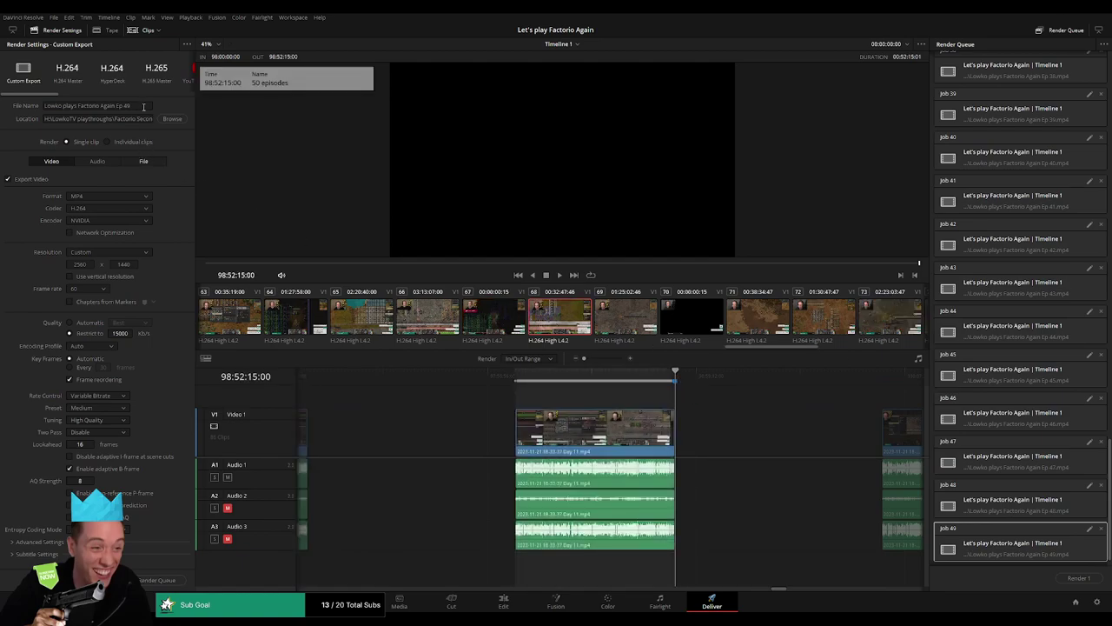
pyautogui.click(143, 106)
pyautogui.click(173, 575)
# Set the range on the next clip and queue it as Ep 51
pyautogui.hscroll(5, 417, 417)
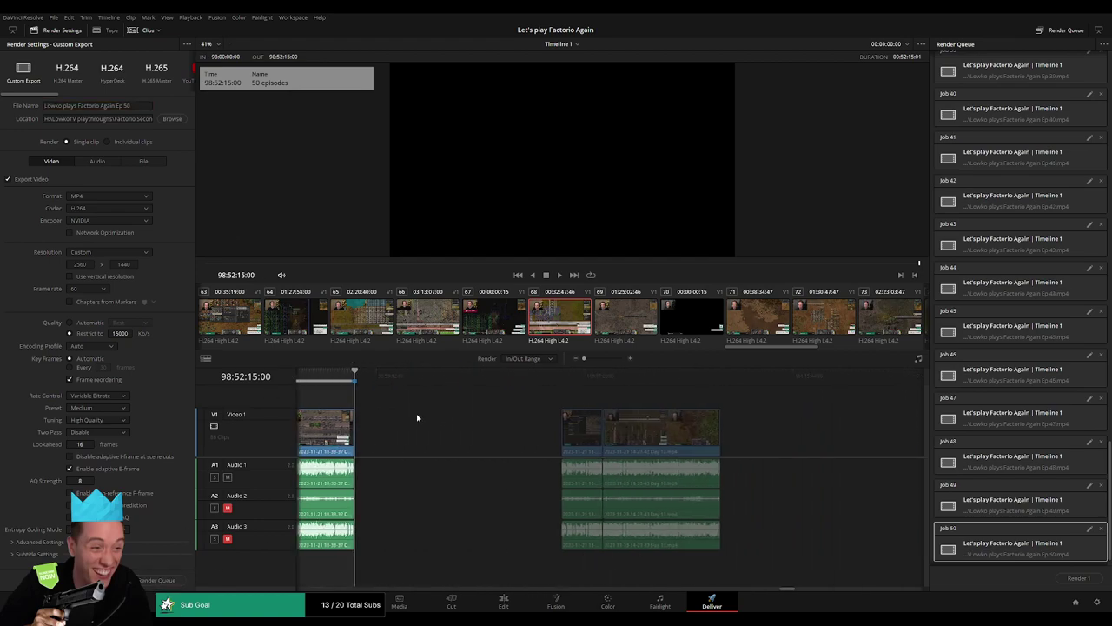
pyautogui.click(527, 379)
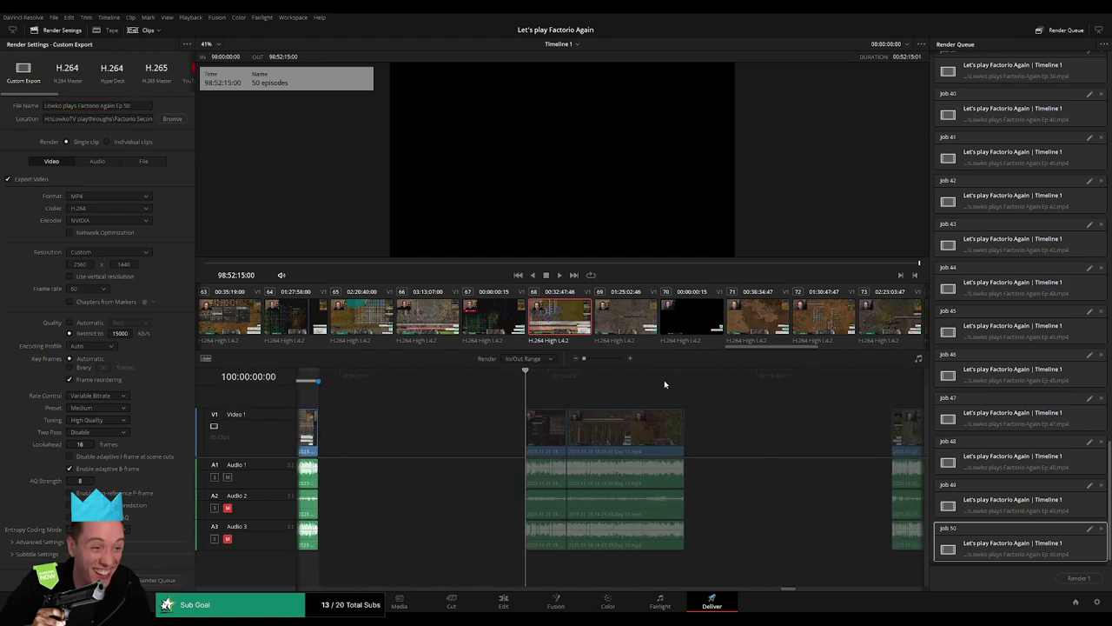
pyautogui.press('i')
pyautogui.click(685, 378)
pyautogui.press('o')
pyautogui.click(144, 105)
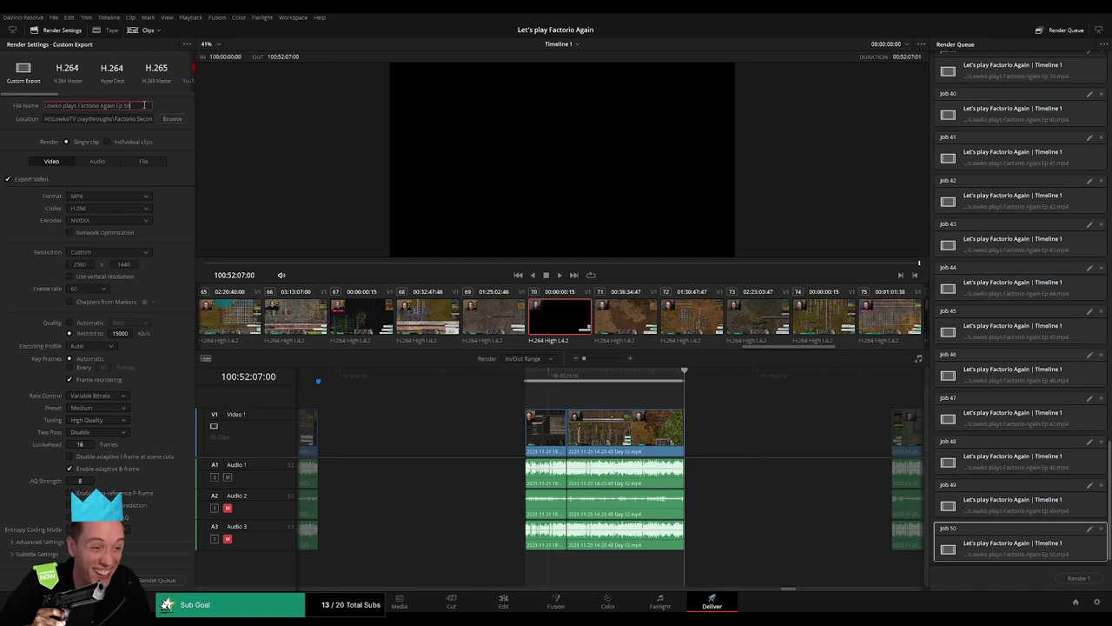
pyautogui.write('1')
pyautogui.click(161, 579)
# Mark In/Out on the following clip and add the Ep 52 render job
pyautogui.moveTo(770, 439); pyautogui.dragTo(396, 403)
pyautogui.click(509, 383)
pyautogui.press('i')
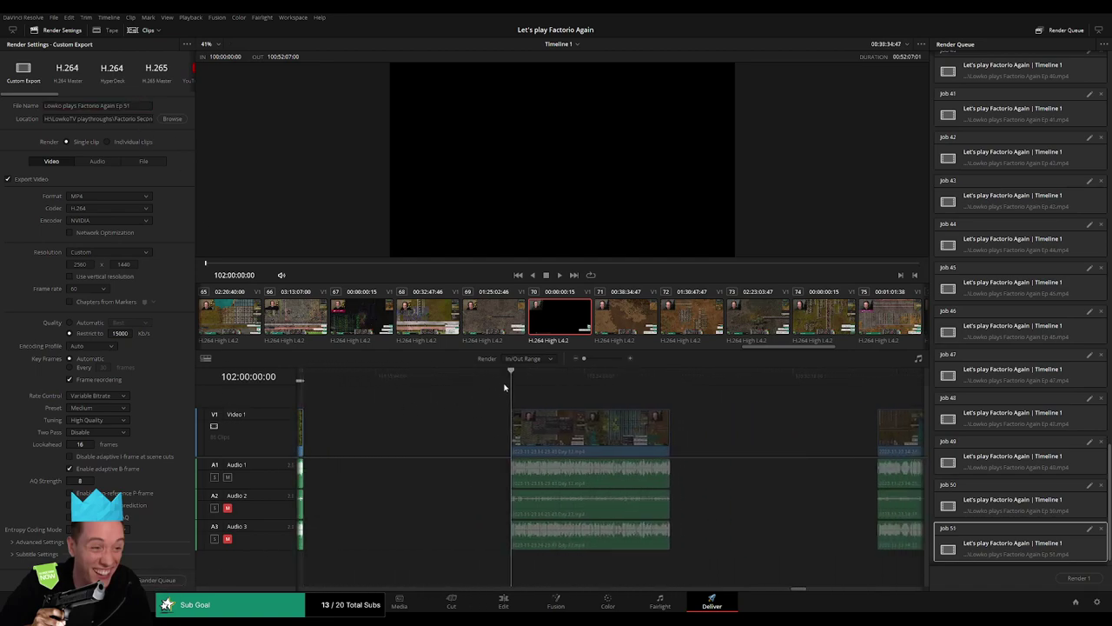
pyautogui.click(668, 381)
pyautogui.press('o')
pyautogui.click(152, 105)
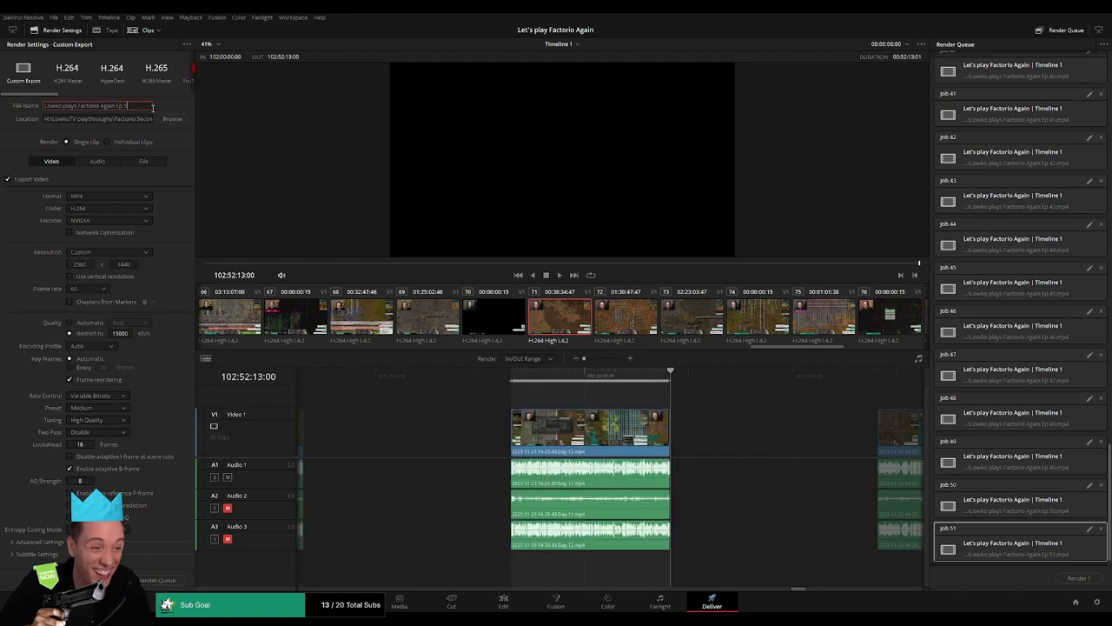
pyautogui.write('2')
pyautogui.click(160, 580)
# Set In/Out on the next clip and queue it as Ep 53
pyautogui.moveTo(748, 439); pyautogui.dragTo(427, 417)
pyautogui.click(519, 375)
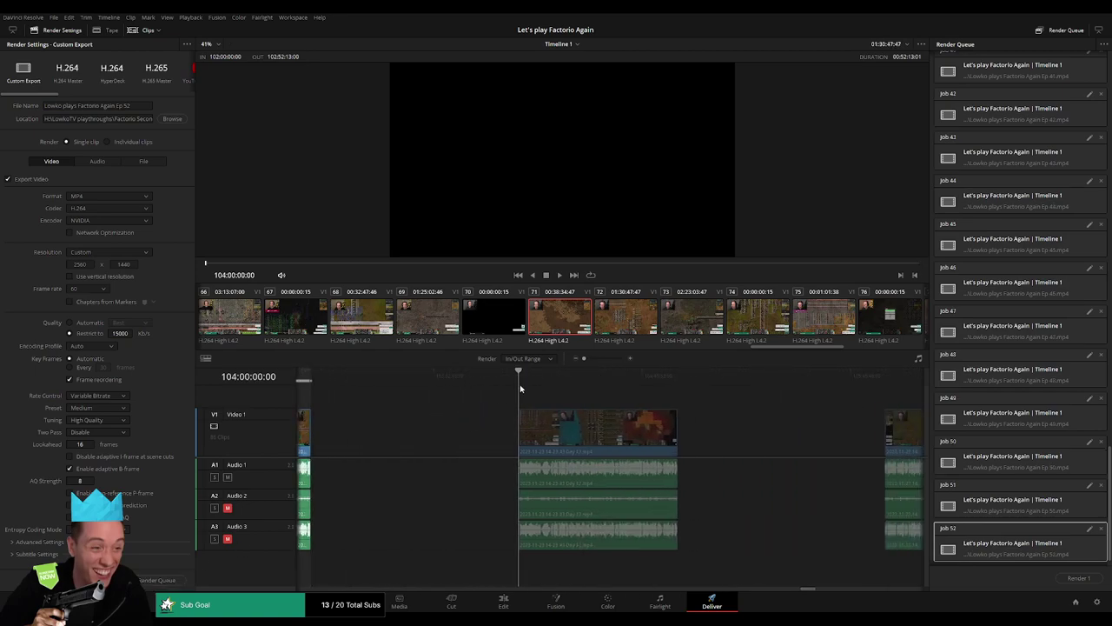
pyautogui.press('i')
pyautogui.press('Down')
pyautogui.press('o')
pyautogui.click(147, 106)
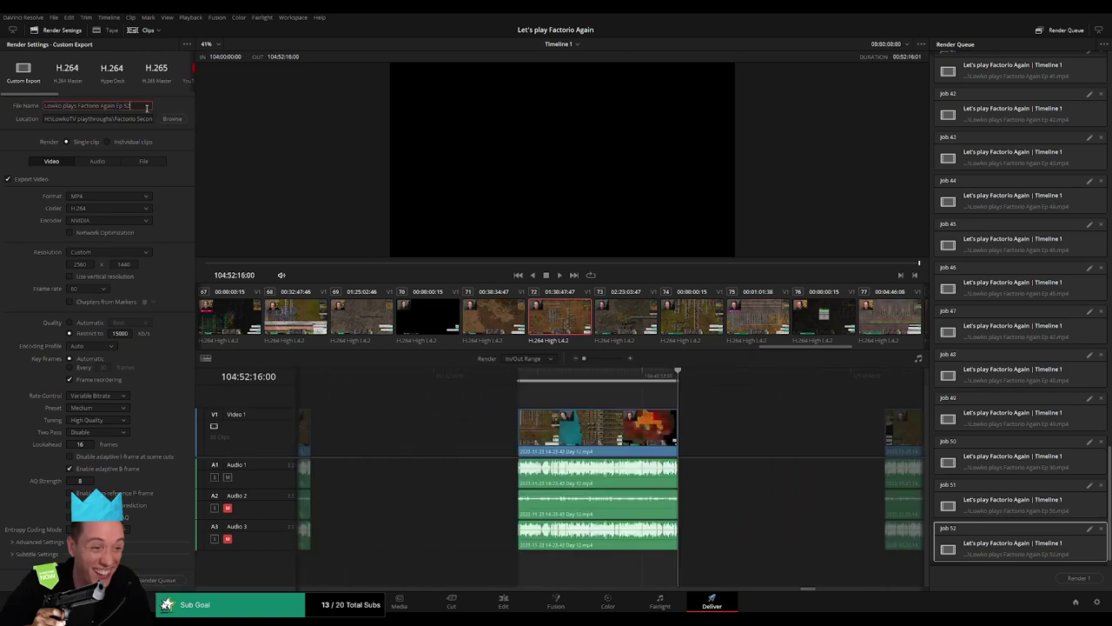
pyautogui.click(159, 579)
# Mark the next clip's end, rename the output to Ep 54, and queue it
pyautogui.moveTo(514, 378); pyautogui.dragTo(525, 379)
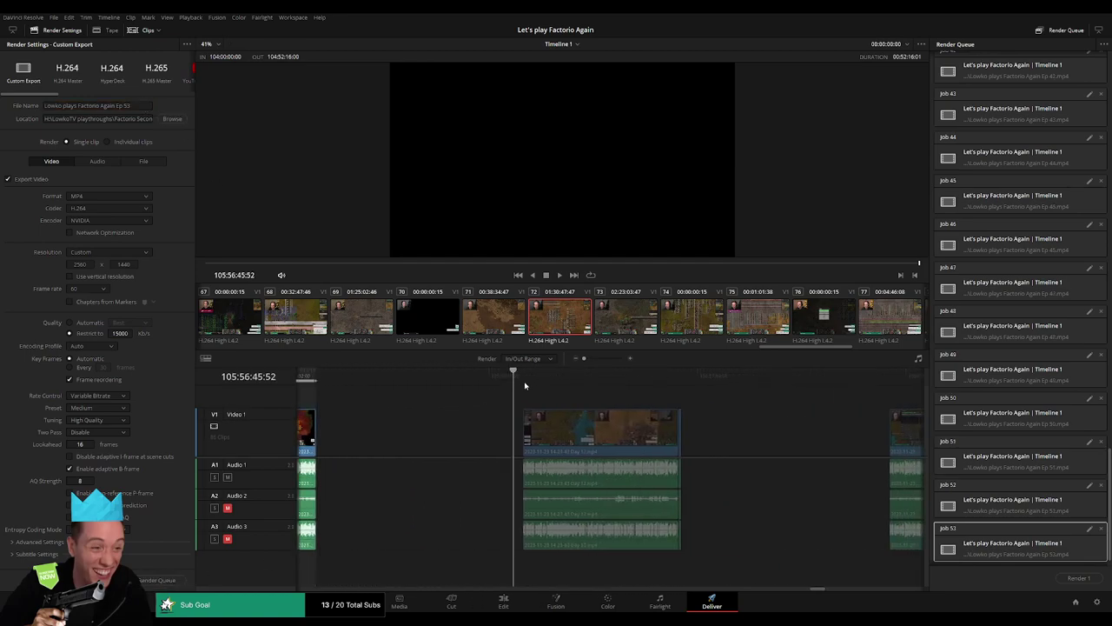
pyautogui.moveTo(681, 381); pyautogui.dragTo(686, 388)
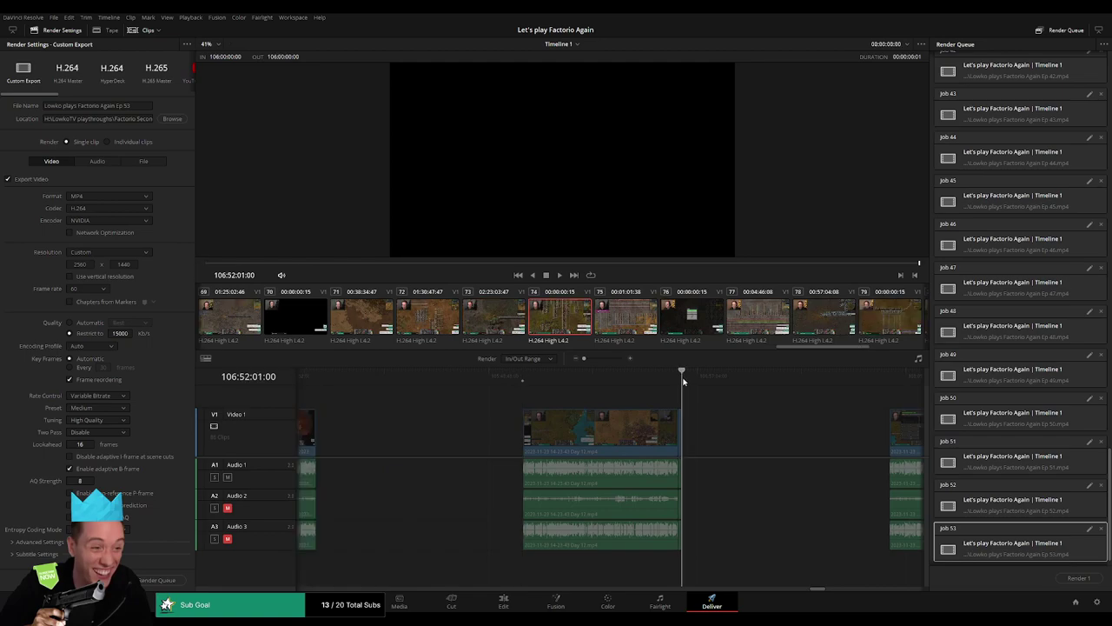
pyautogui.press('o')
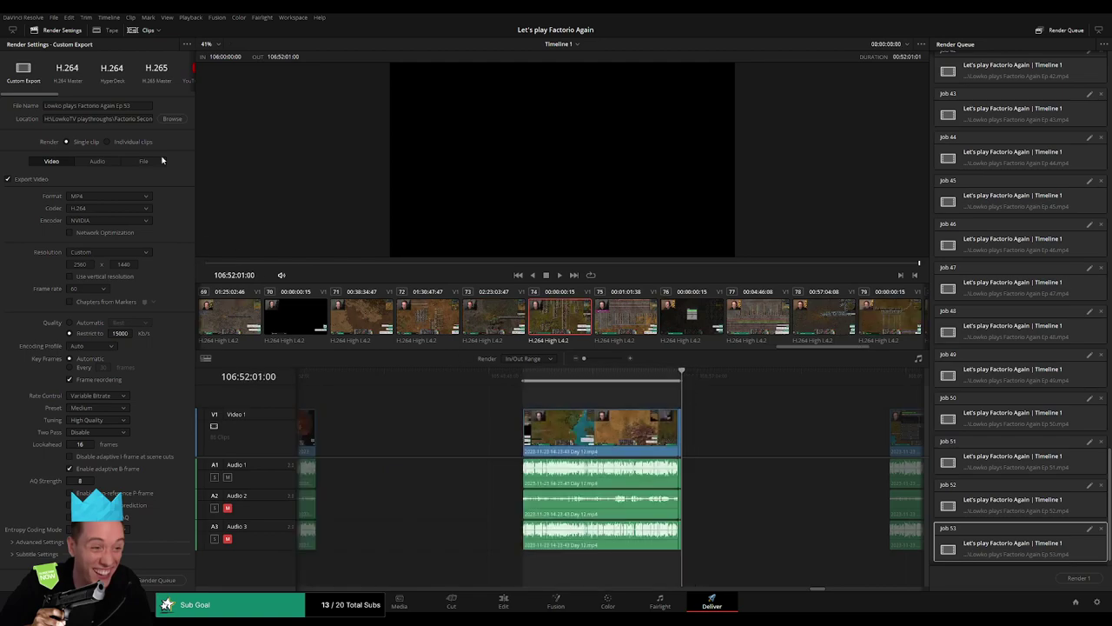
pyautogui.click(149, 105)
pyautogui.write('4')
pyautogui.click(157, 579)
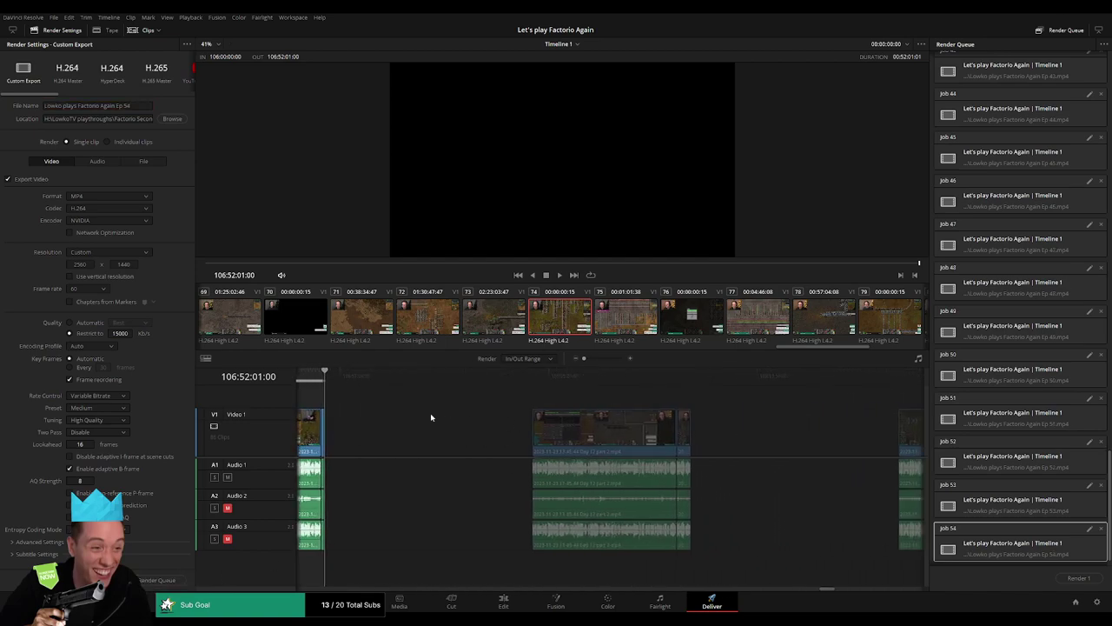
# Set In 108:00:00:00 and Out 108:52:03:00, then queue the Ep 55 job
pyautogui.click(532, 376)
pyautogui.press('i')
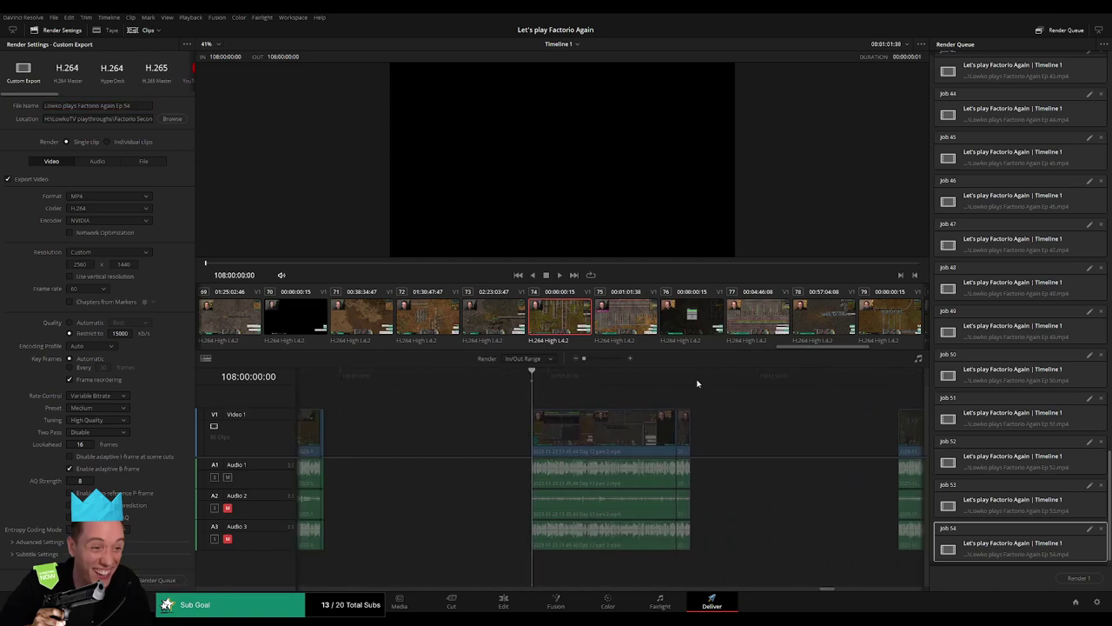
pyautogui.press('Down')
pyautogui.press('o')
pyautogui.click(139, 106)
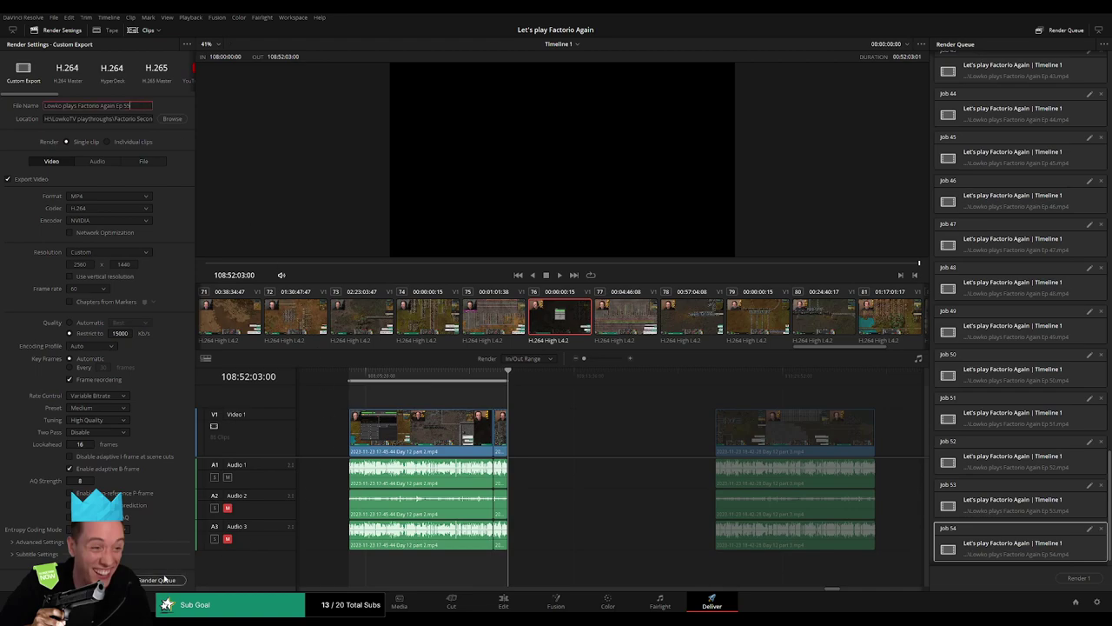
pyautogui.click(156, 580)
pyautogui.hscroll(3, 513, 409)
# Queue the Ep 56 render job, with the episode ending at 110:52:18:00
pyautogui.click(521, 383)
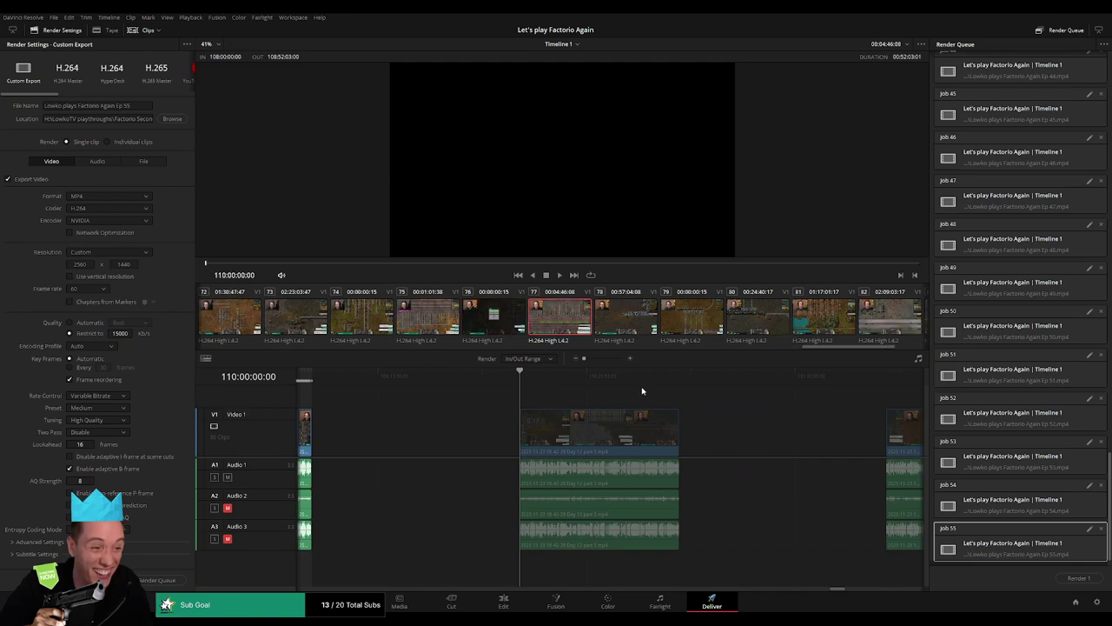
pyautogui.click(679, 379)
pyautogui.press('o')
pyautogui.click(141, 105)
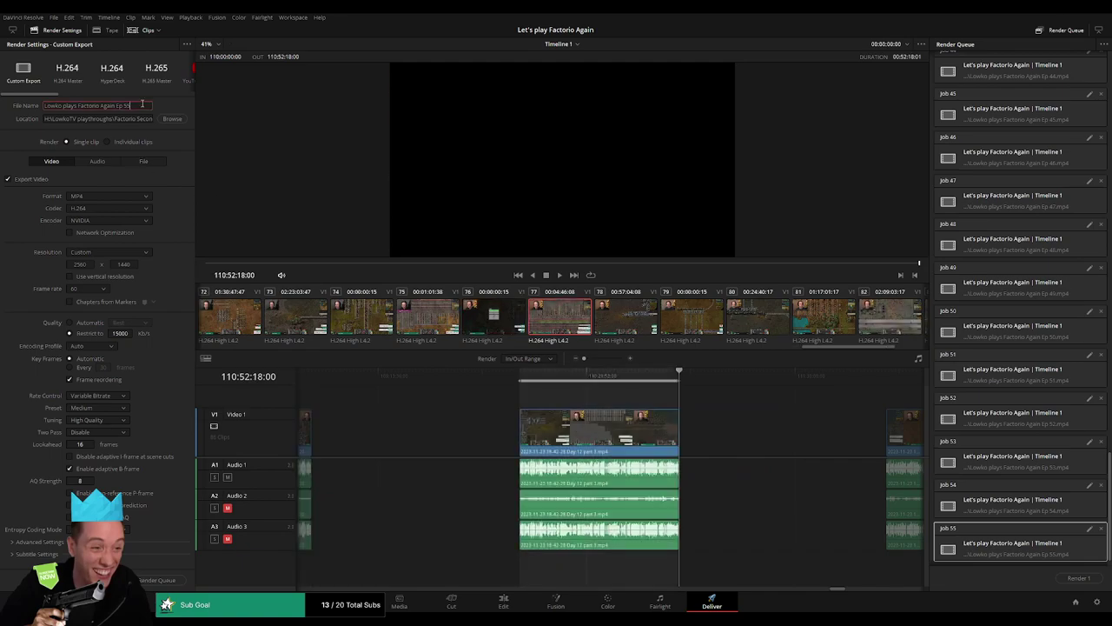
pyautogui.write('6')
pyautogui.click(156, 580)
# Queue Ep 57, covering the next clip from 112:00:00:00 to its end
pyautogui.click(519, 379)
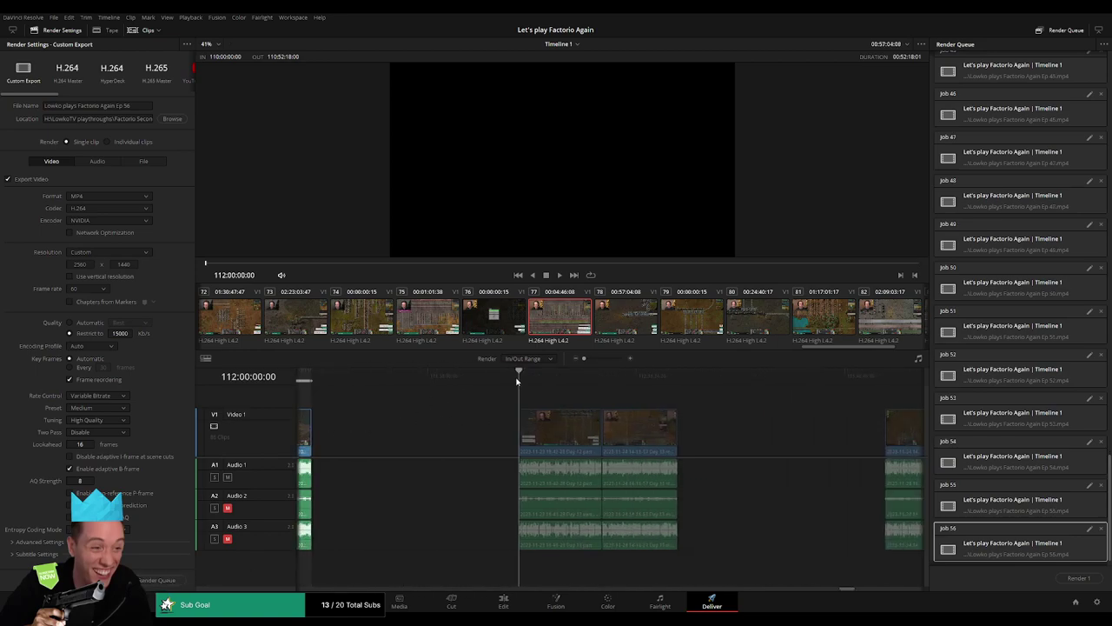
pyautogui.press('i')
pyautogui.click(687, 380)
pyautogui.click(677, 380)
pyautogui.press('o')
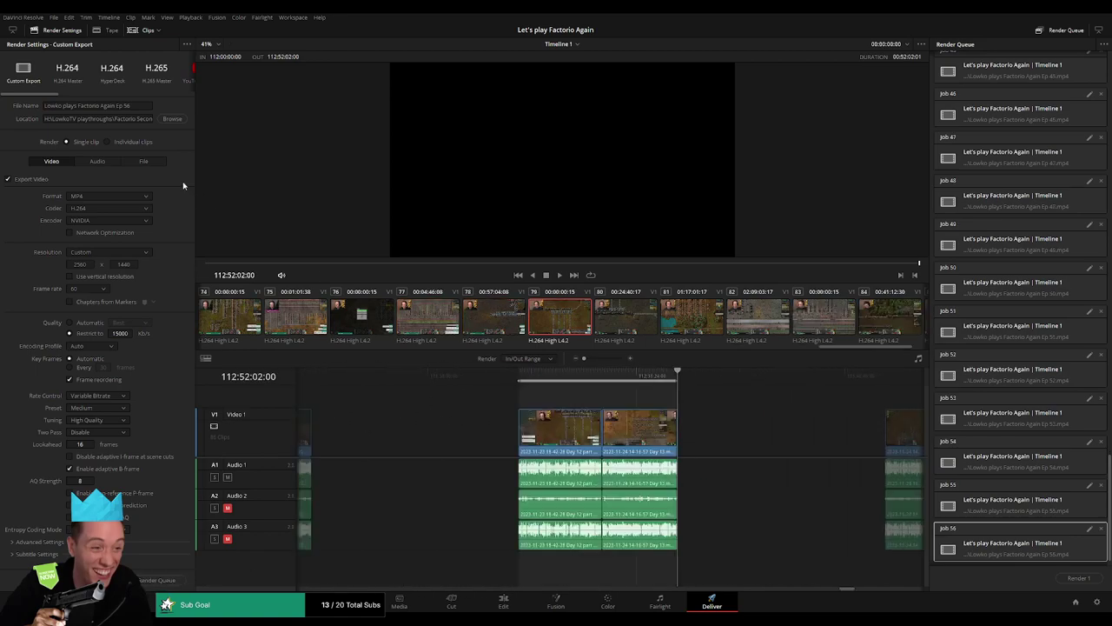
pyautogui.click(139, 105)
pyautogui.write('7')
pyautogui.click(158, 580)
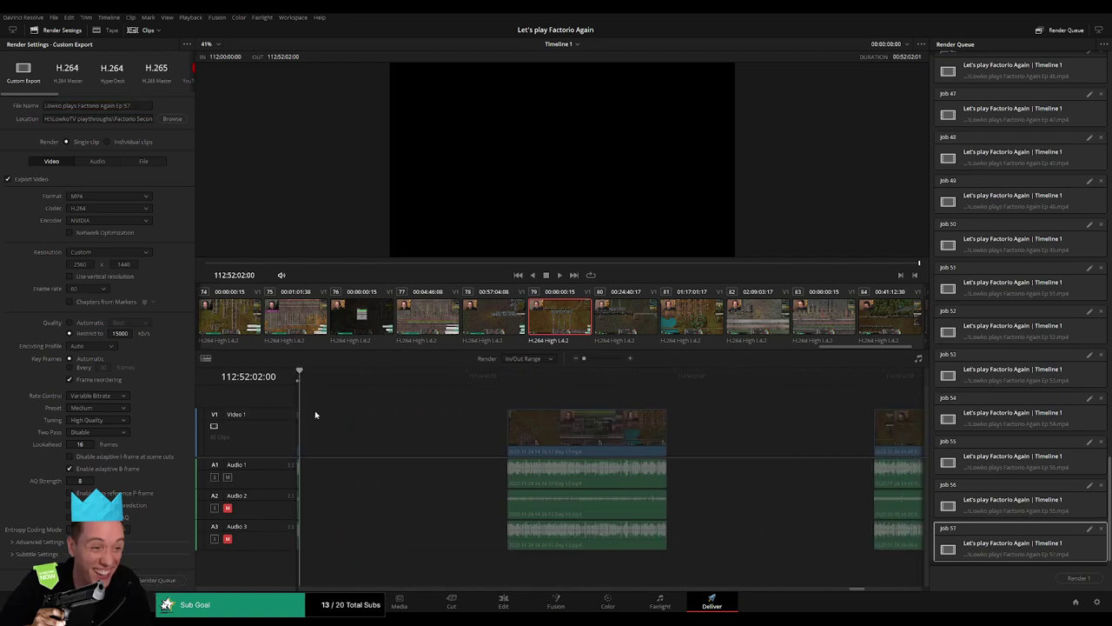
# Queue Ep 58, covering 114:00:00:00 to 114:52:21:00
pyautogui.click(519, 374)
pyautogui.press('i')
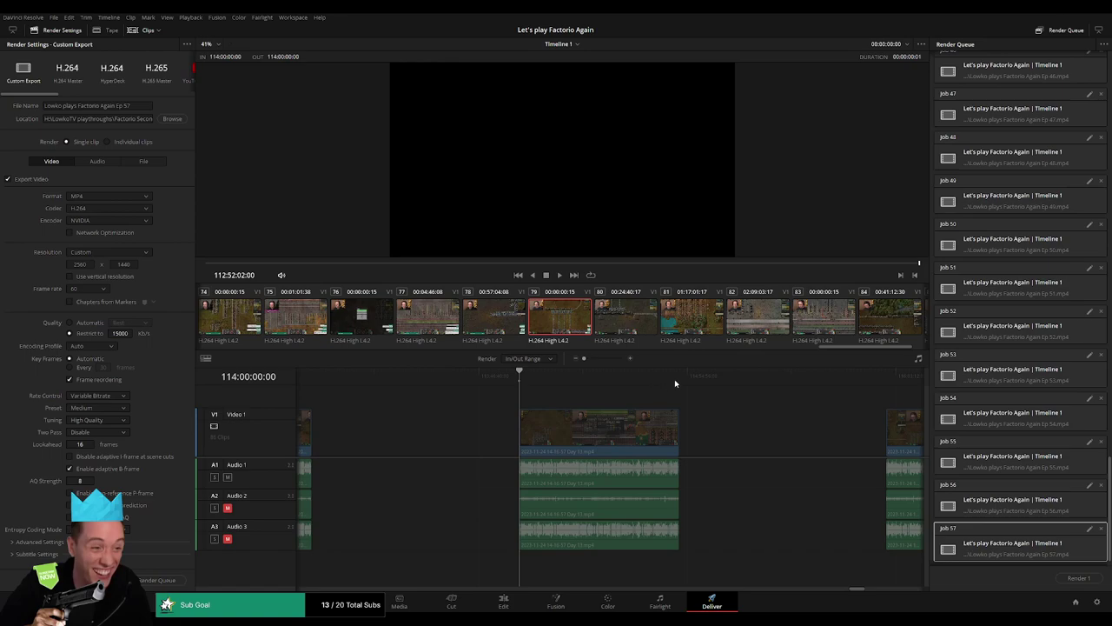
pyautogui.click(676, 380)
pyautogui.press('o')
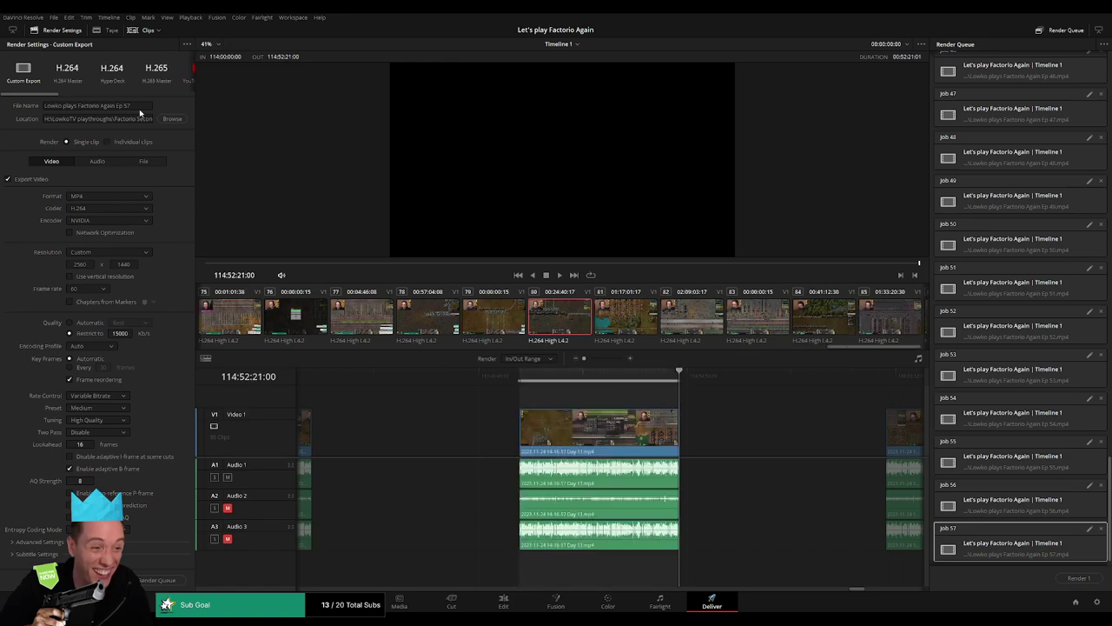
pyautogui.click(139, 109)
pyautogui.write('8')
pyautogui.click(162, 579)
# Queue Ep 59, covering 116:00:00:00 to 116:52:02:00
pyautogui.hscroll(5, 565, 421)
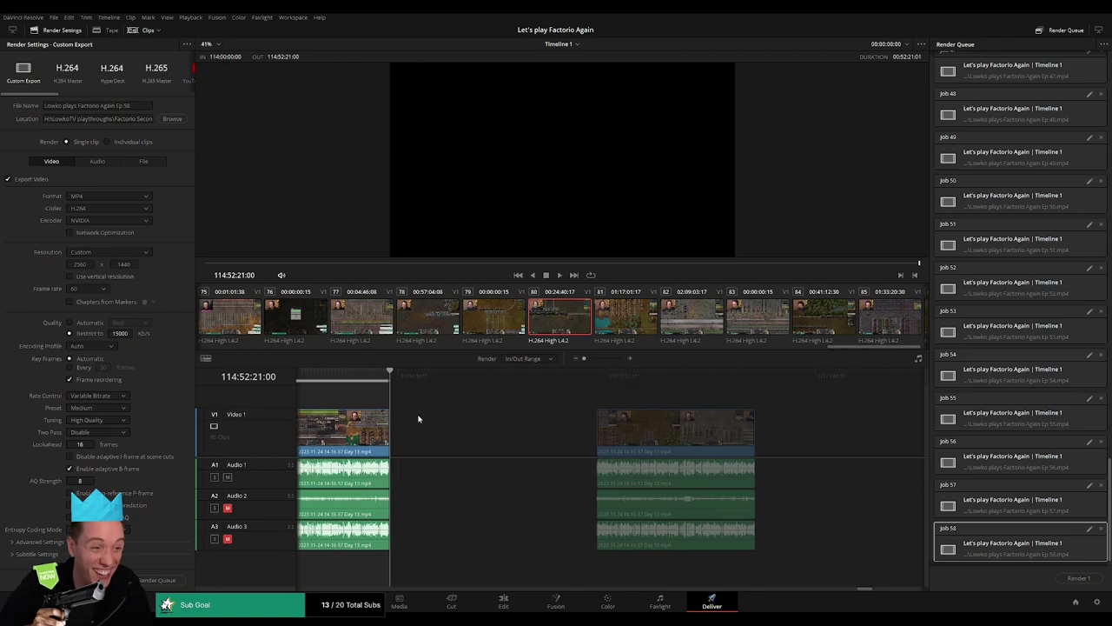
pyautogui.click(524, 383)
pyautogui.press('i')
pyautogui.click(686, 377)
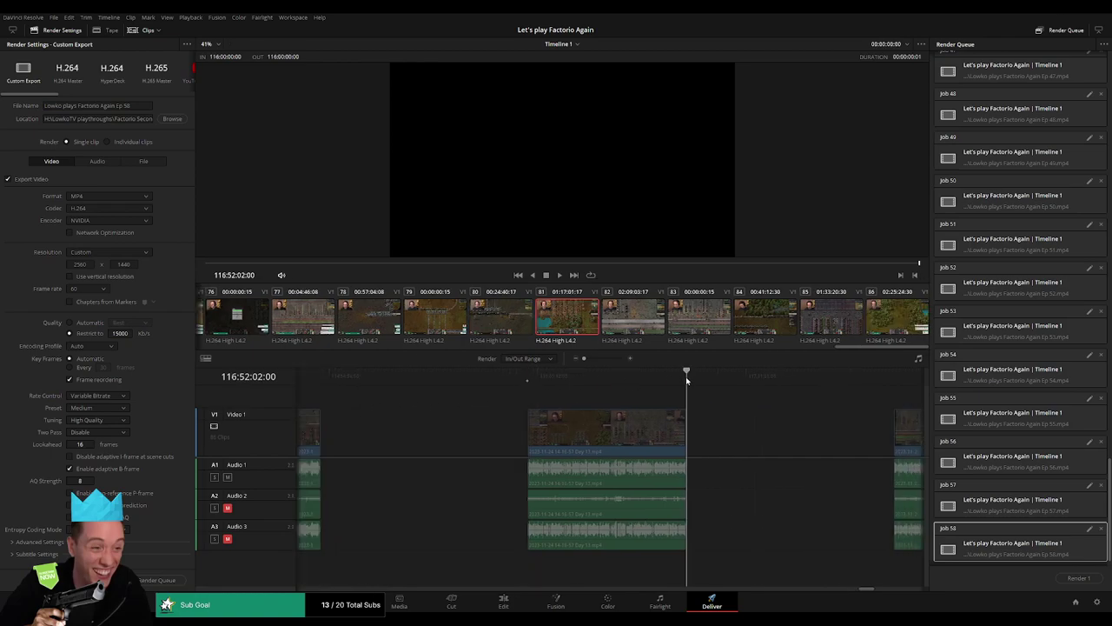
pyautogui.press('o')
pyautogui.click(144, 106)
pyautogui.write('9')
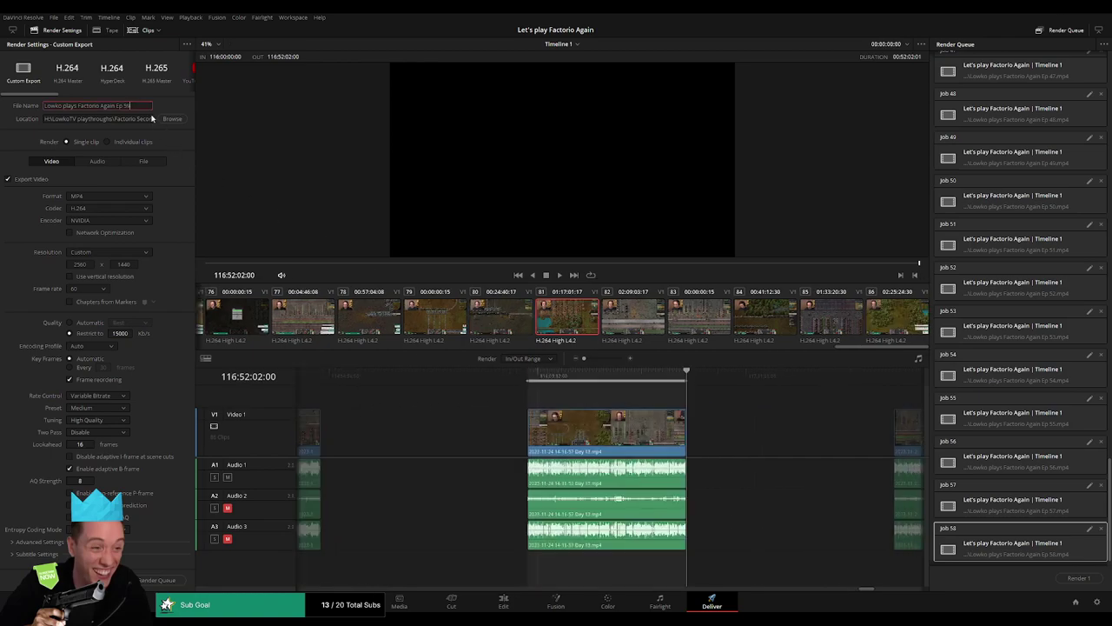
pyautogui.click(159, 580)
# Queue Ep 60, running from 118:00:00:00 to the blue marker at the clip's end
pyautogui.hscroll(5, 556, 426)
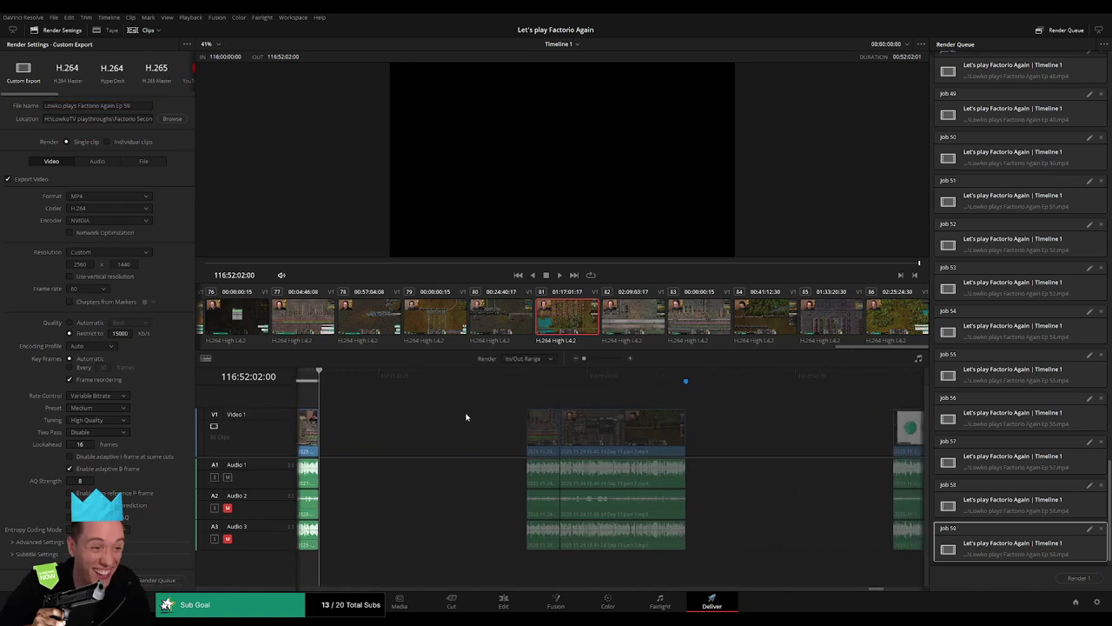
pyautogui.click(520, 386)
pyautogui.press('i')
pyautogui.press('o')
pyautogui.hscroll(3, 573, 397)
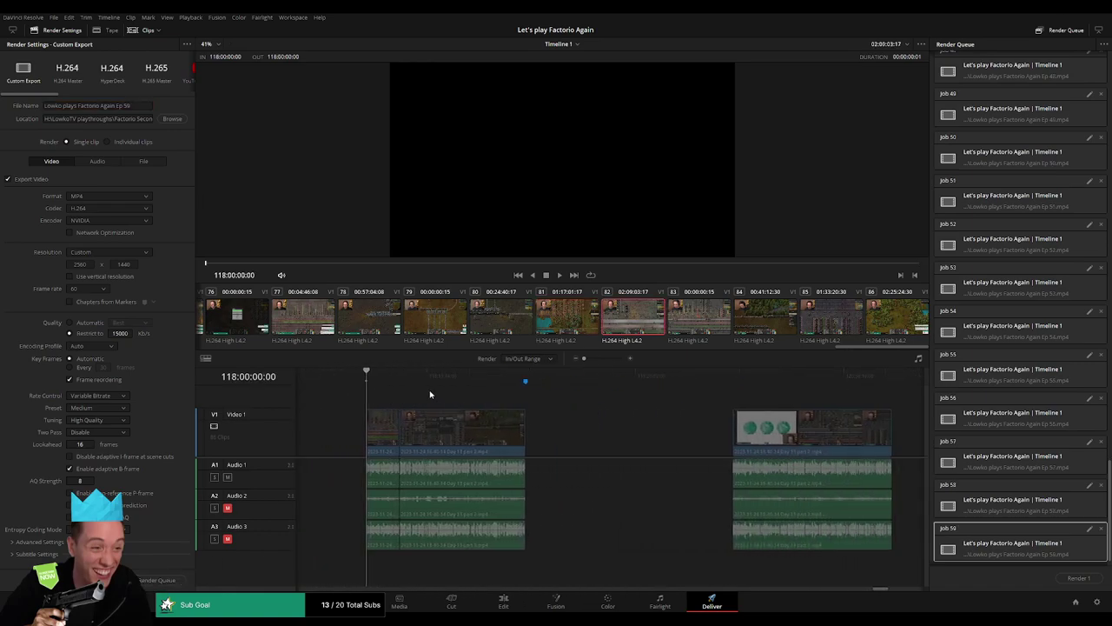
pyautogui.click(553, 376)
pyautogui.click(525, 379)
pyautogui.press('o')
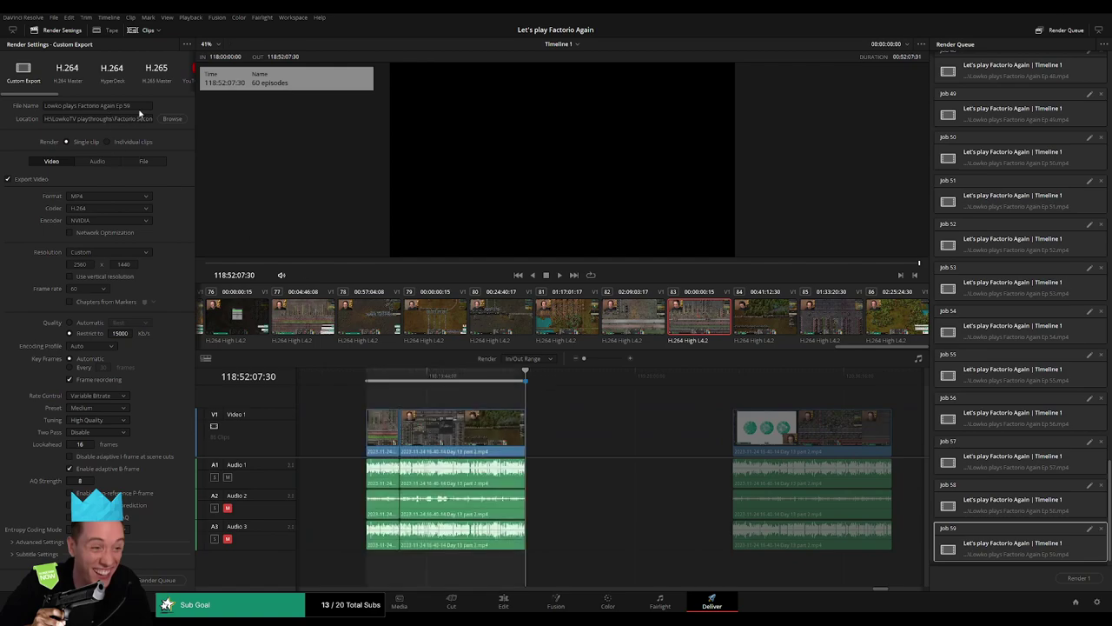
pyautogui.click(140, 106)
pyautogui.click(159, 580)
# Queue Ep 61, covering 120:00:00:00 to 120:52:08:00
pyautogui.hscroll(4, 534, 408)
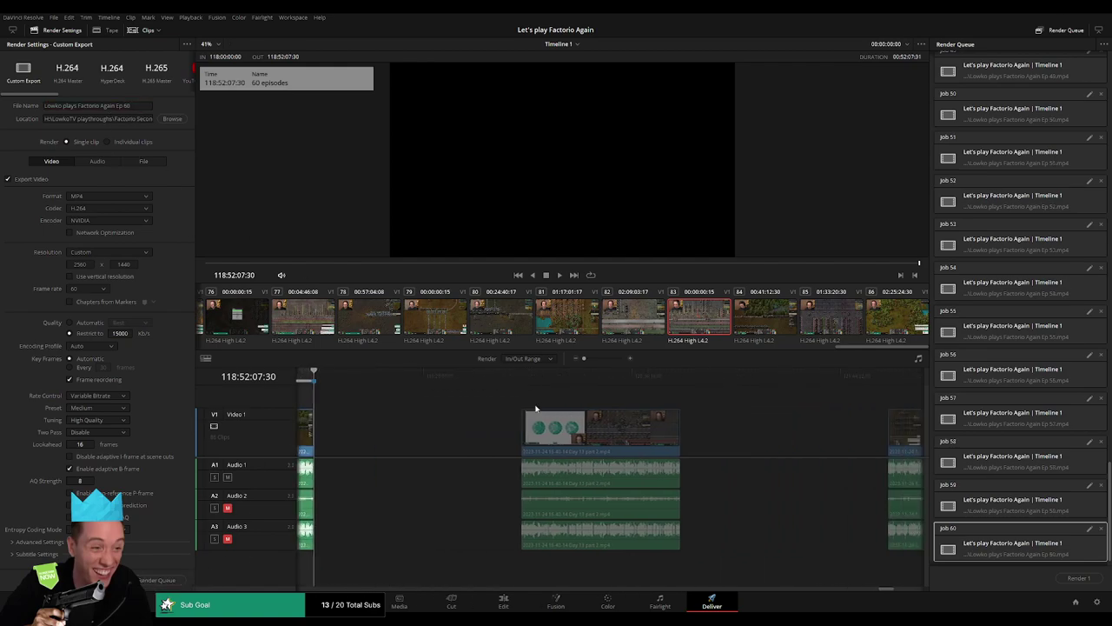
pyautogui.click(520, 377)
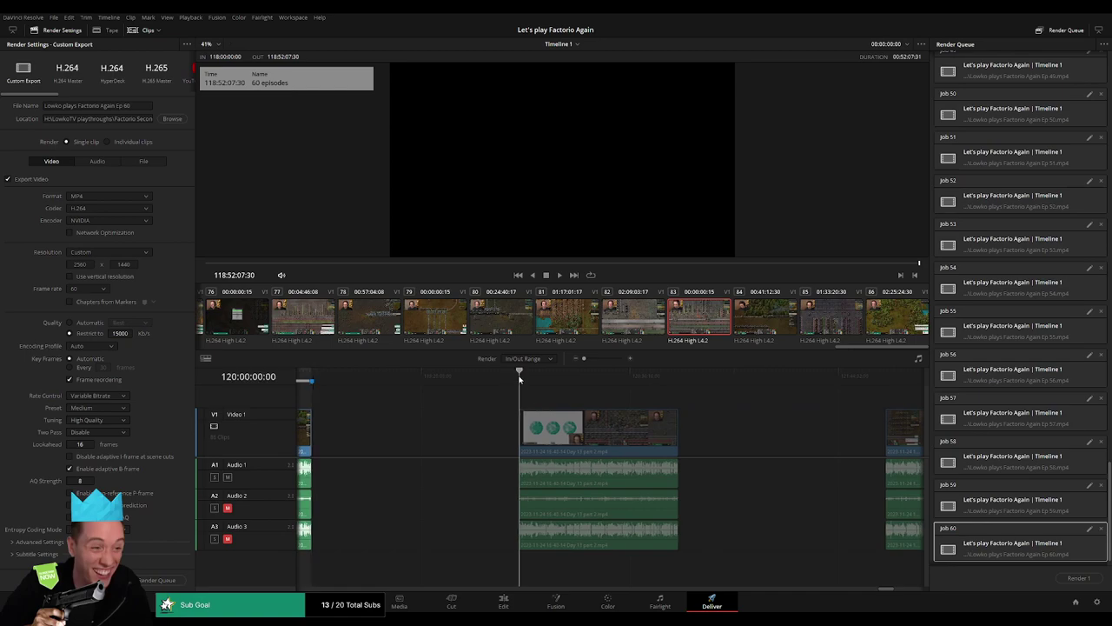
pyautogui.press('i')
pyautogui.click(677, 383)
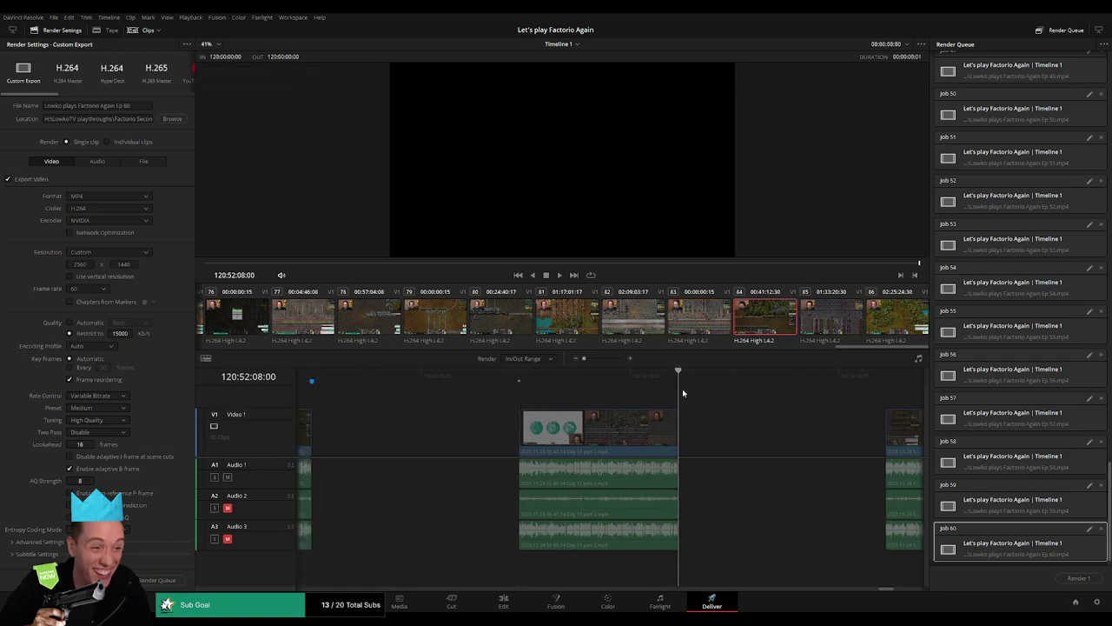
pyautogui.press('o')
pyautogui.click(146, 106)
pyautogui.write('1')
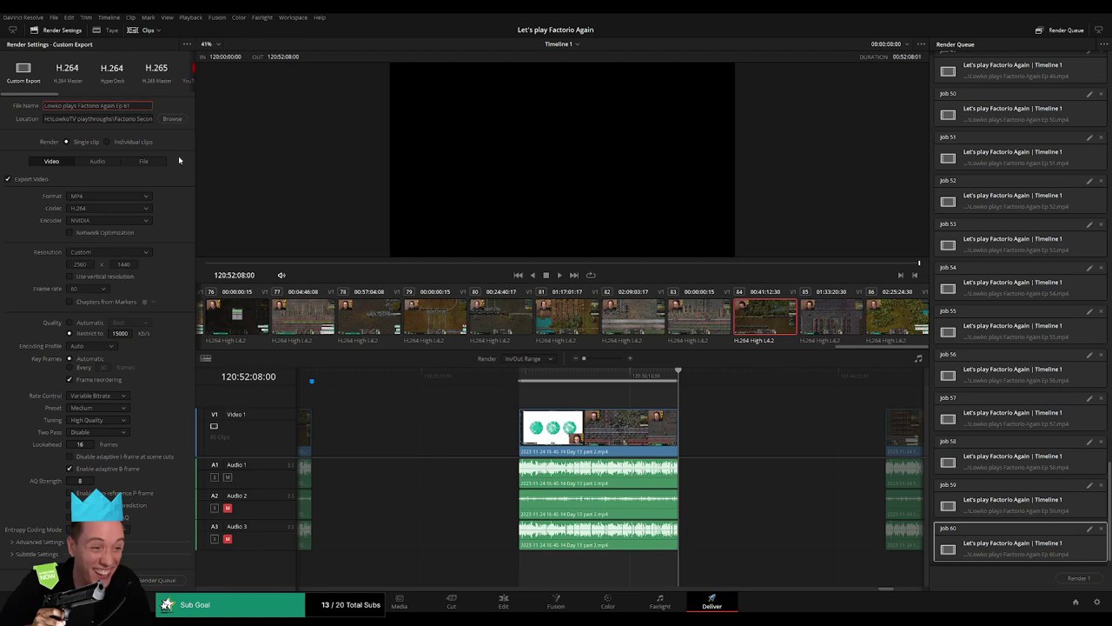
pyautogui.click(164, 579)
# Queue Ep 62, covering 122:00:00:00 to 122:52:04:00
pyautogui.click(522, 376)
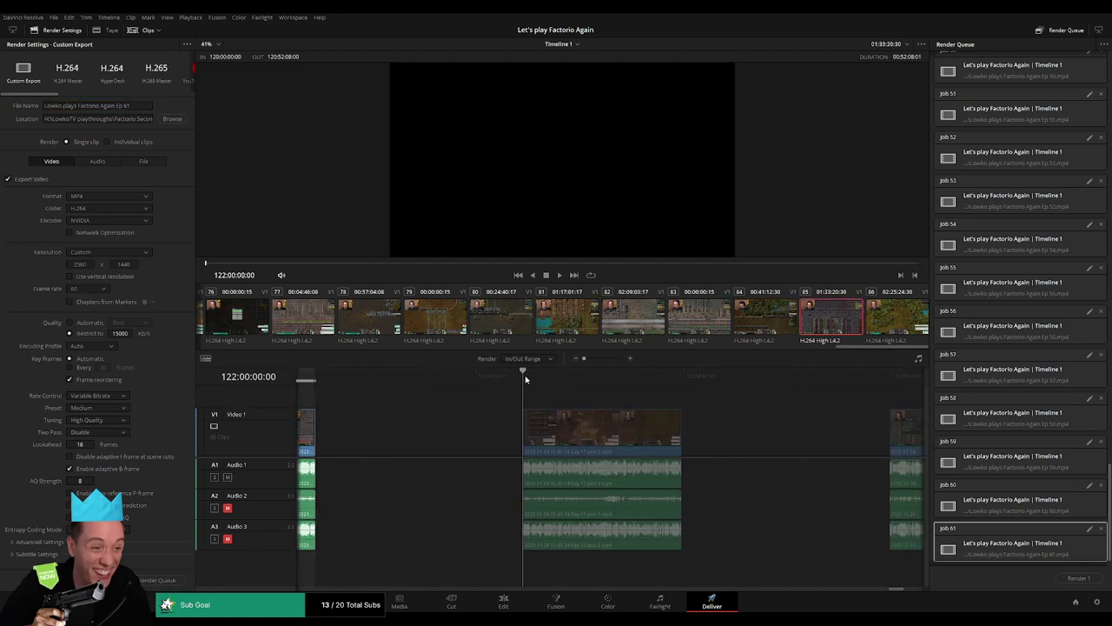
pyautogui.click(691, 376)
pyautogui.press('Up')
pyautogui.press('o')
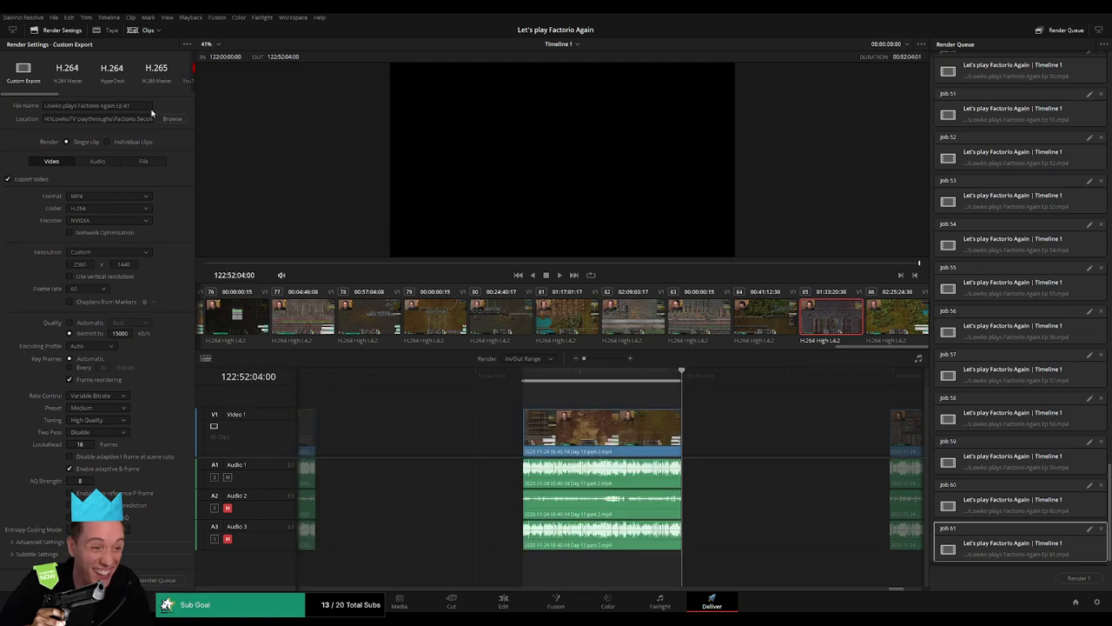
pyautogui.click(149, 106)
pyautogui.write('2')
pyautogui.click(163, 579)
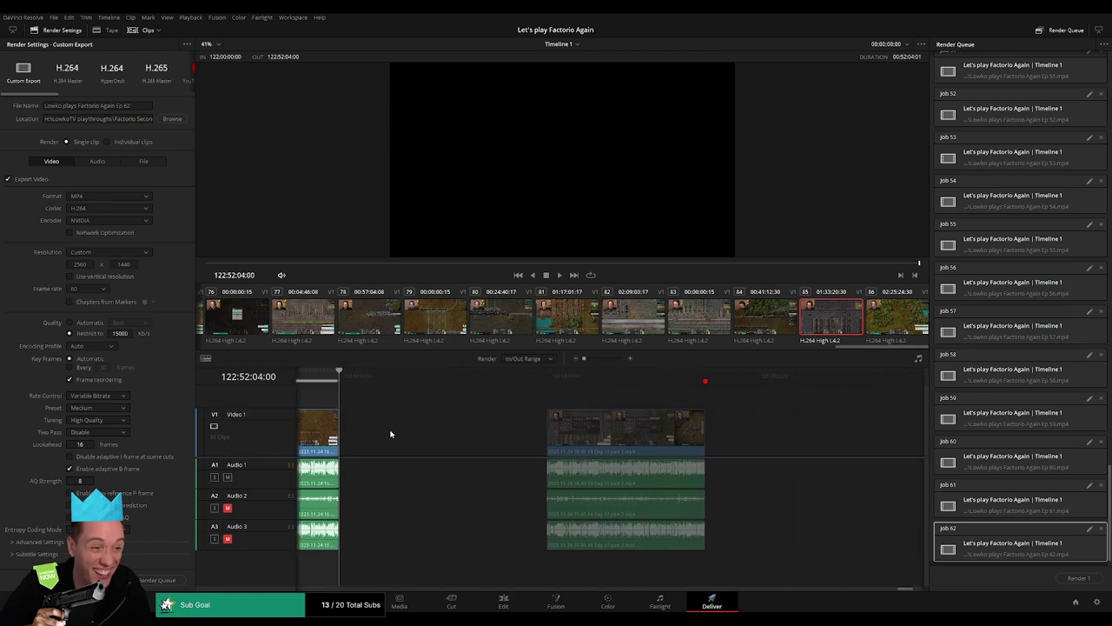
# Queue Ep 63 for the final clip, 124:00:00:00 to 124:52:02:43
pyautogui.click(533, 385)
pyautogui.press('i')
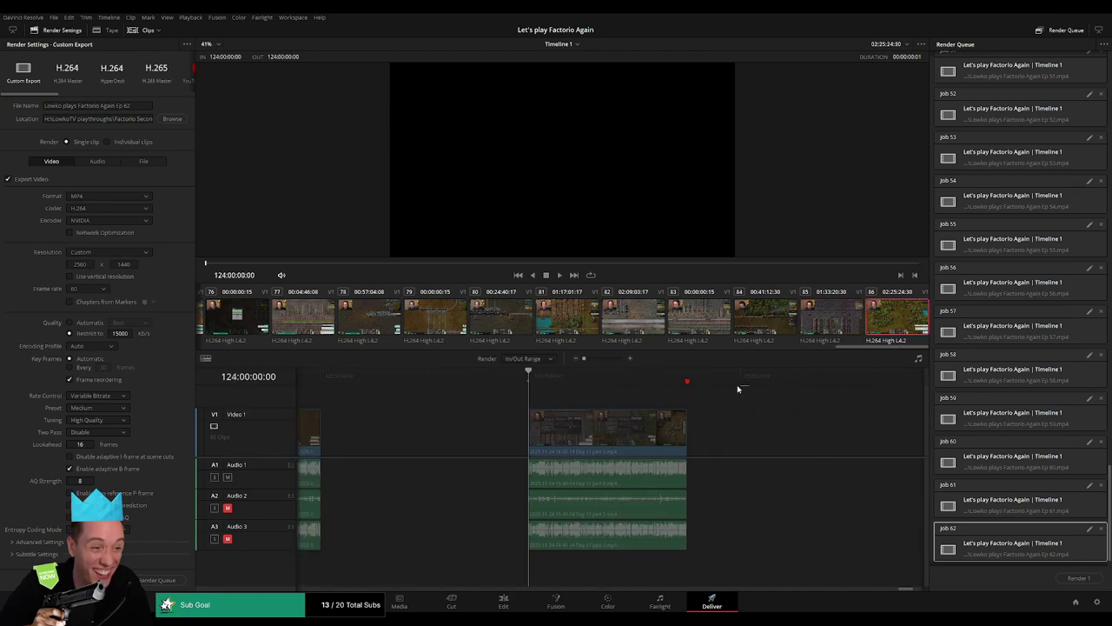
pyautogui.click(718, 376)
pyautogui.press('Up')
pyautogui.press('o')
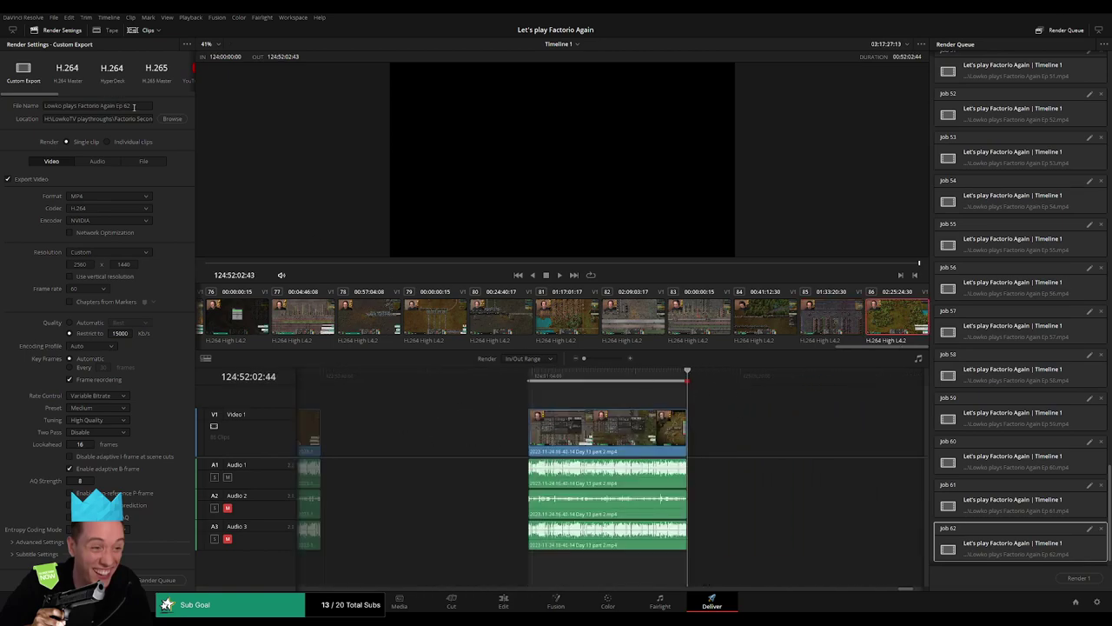
pyautogui.click(139, 108)
pyautogui.write('3')
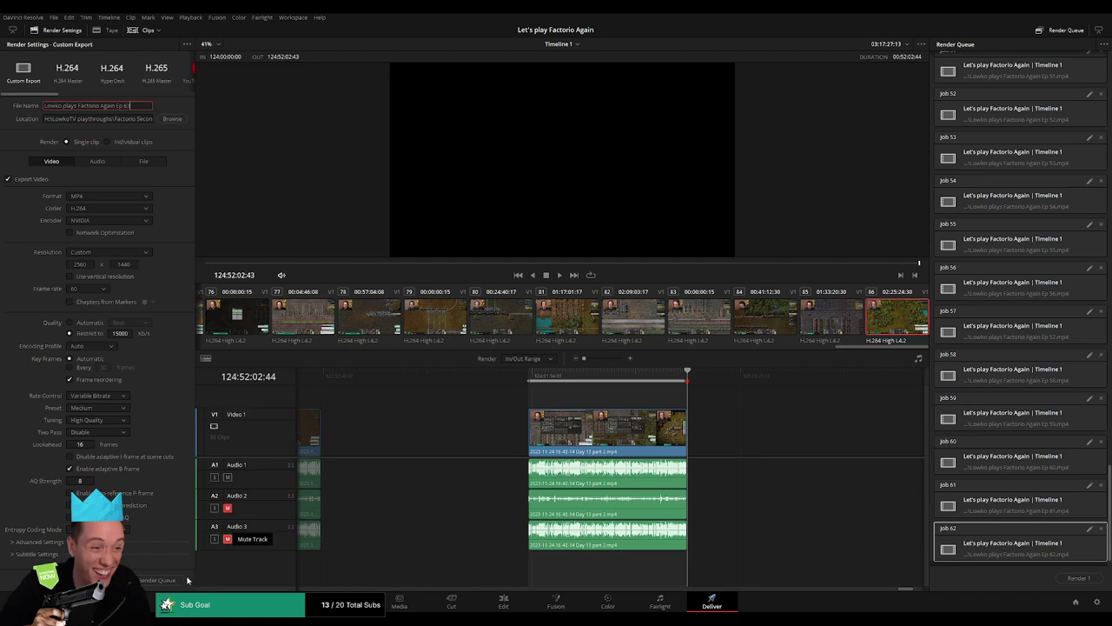
pyautogui.click(158, 580)
# Deselect Job 63 in the Render Queue so the button switches to Render All
pyautogui.click(1041, 567)
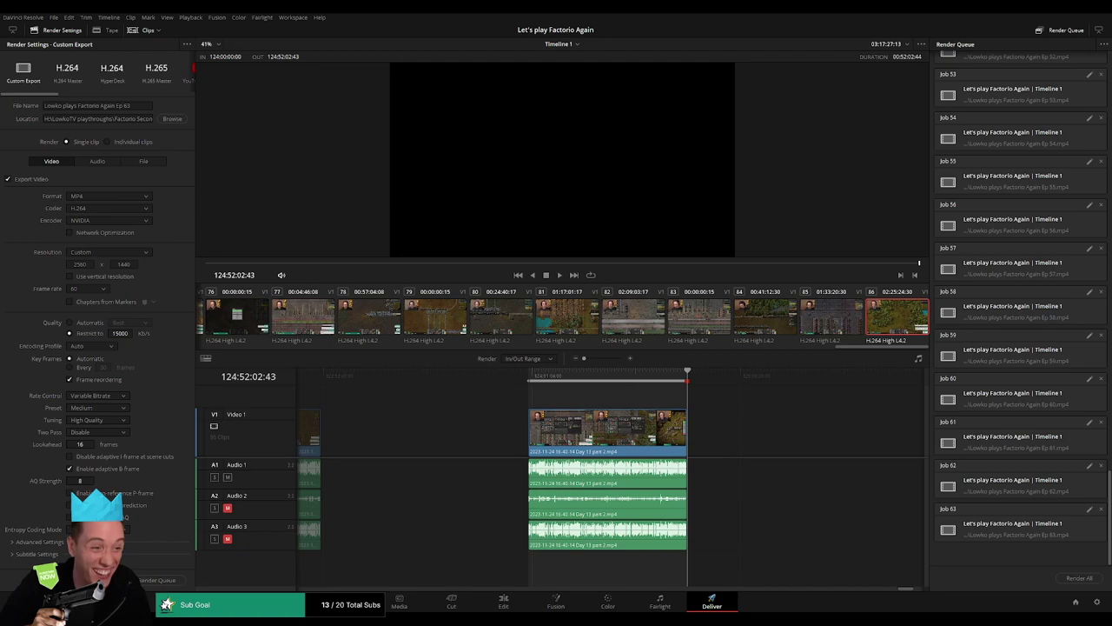
pyautogui.hscroll(4, 738, 439)
pyautogui.hscroll(-1, 606, 439)
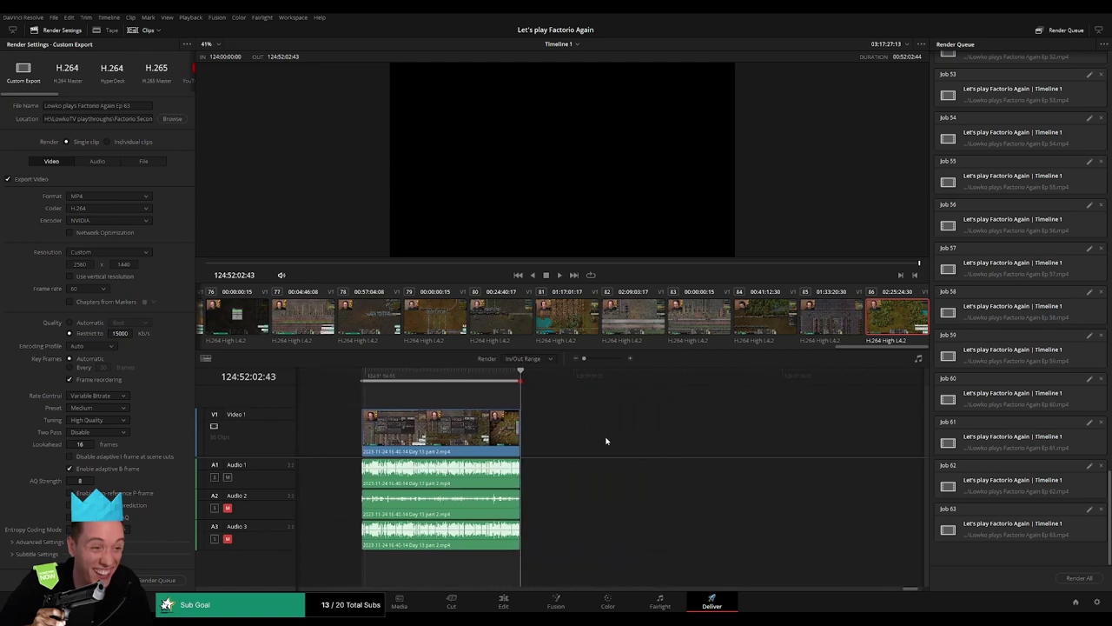